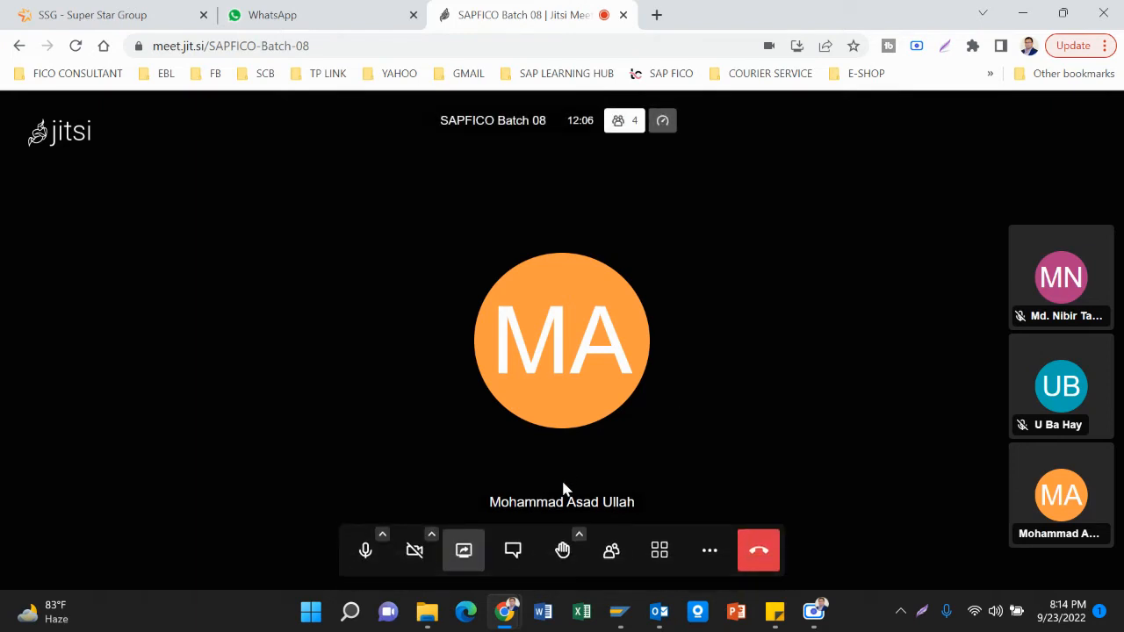
Switch from the meeting window to the SAP Easy Access session.
mouse_move(511, 614)
mouse_move(622, 613)
left_click(670, 505)
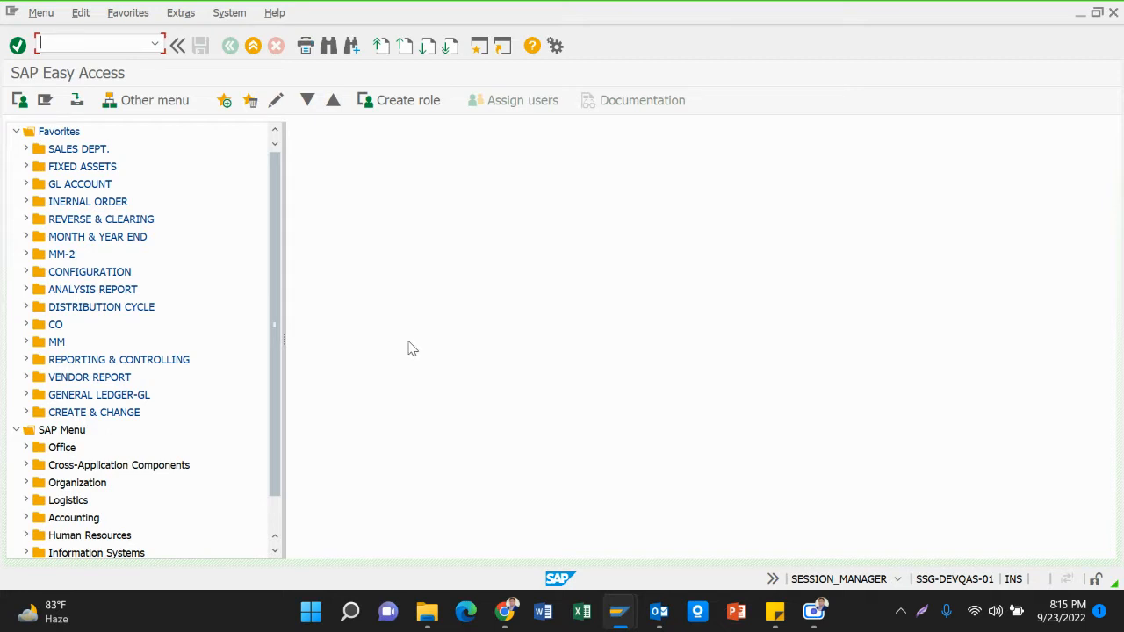
Open a blank Notepad document and enter the heading "Assets Under Construction: AUC".
left_click(349, 611)
key("Escape")
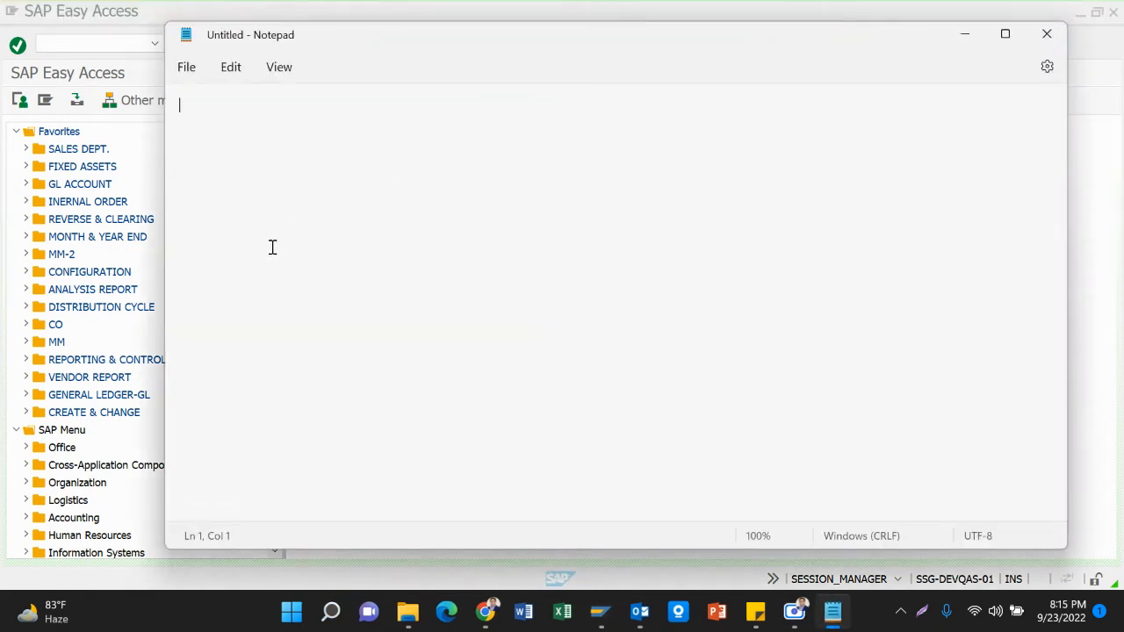
scroll(272, 247, "up", 7)
type("As")
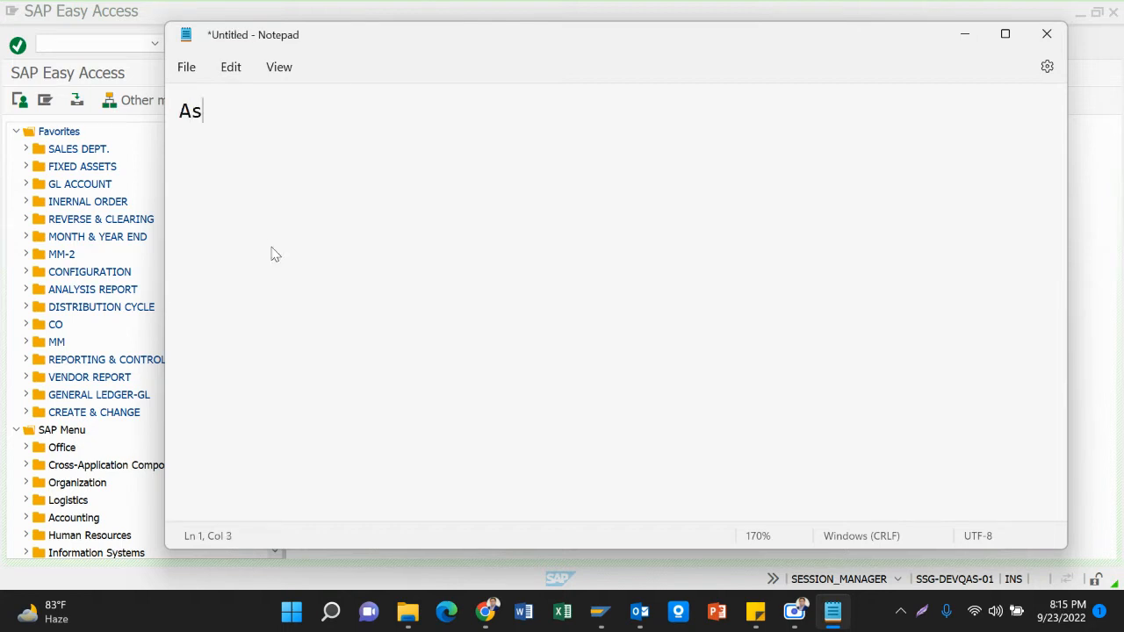
type("sets Under ")
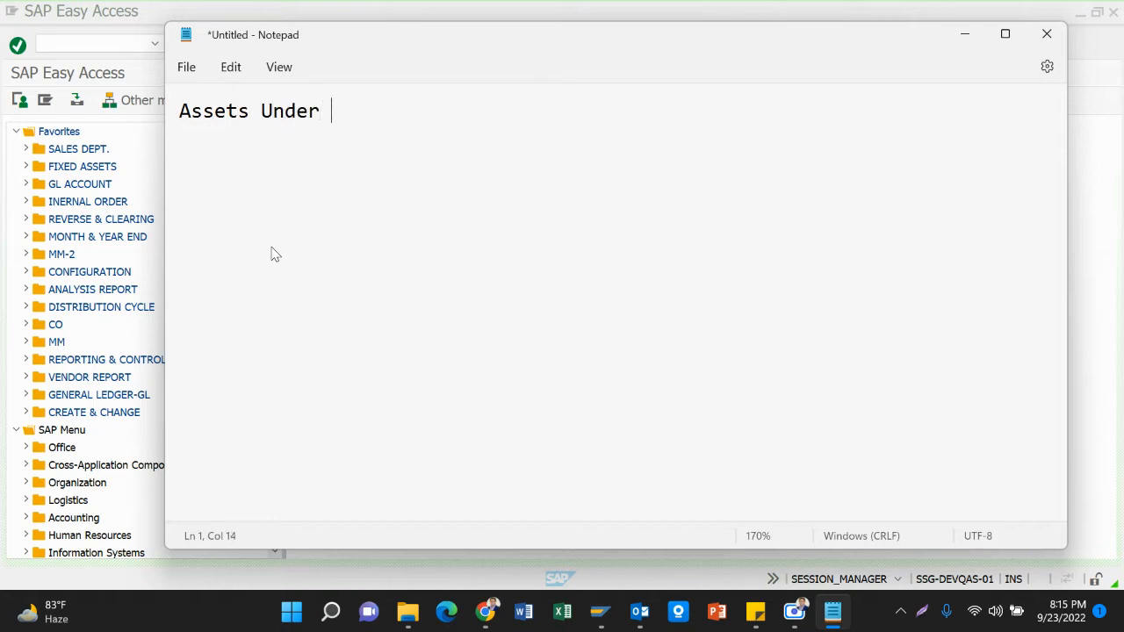
type("Construction")
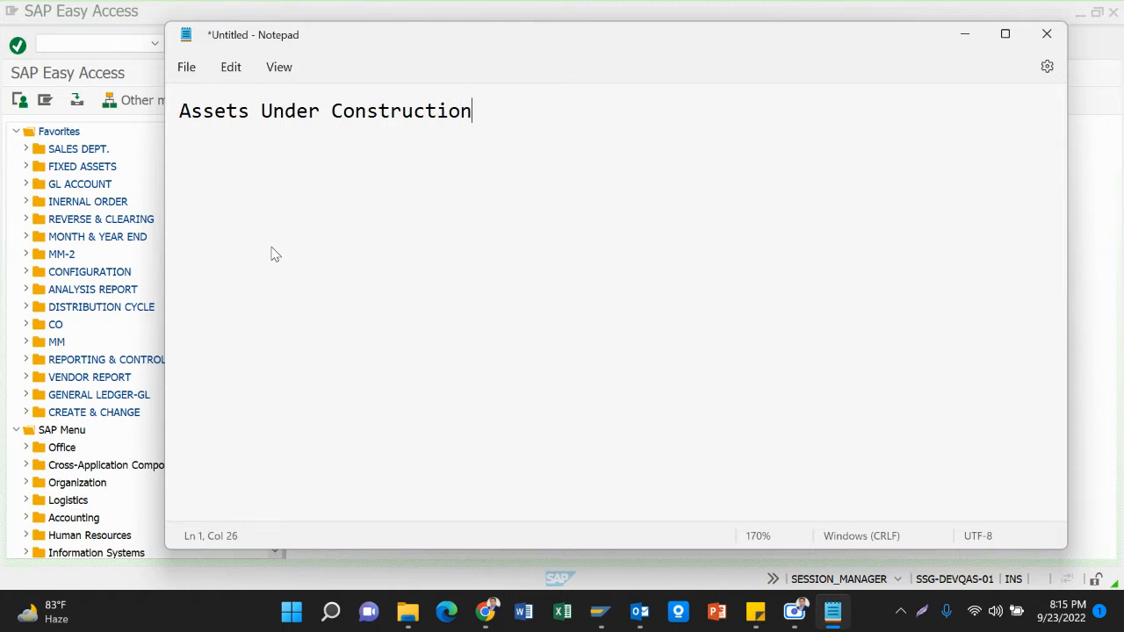
type(": AUC")
Add the line "Create Assets Master Data: AS01" below the heading, separated by a blank line.
key("Return")
key("Return")
type("Creat")
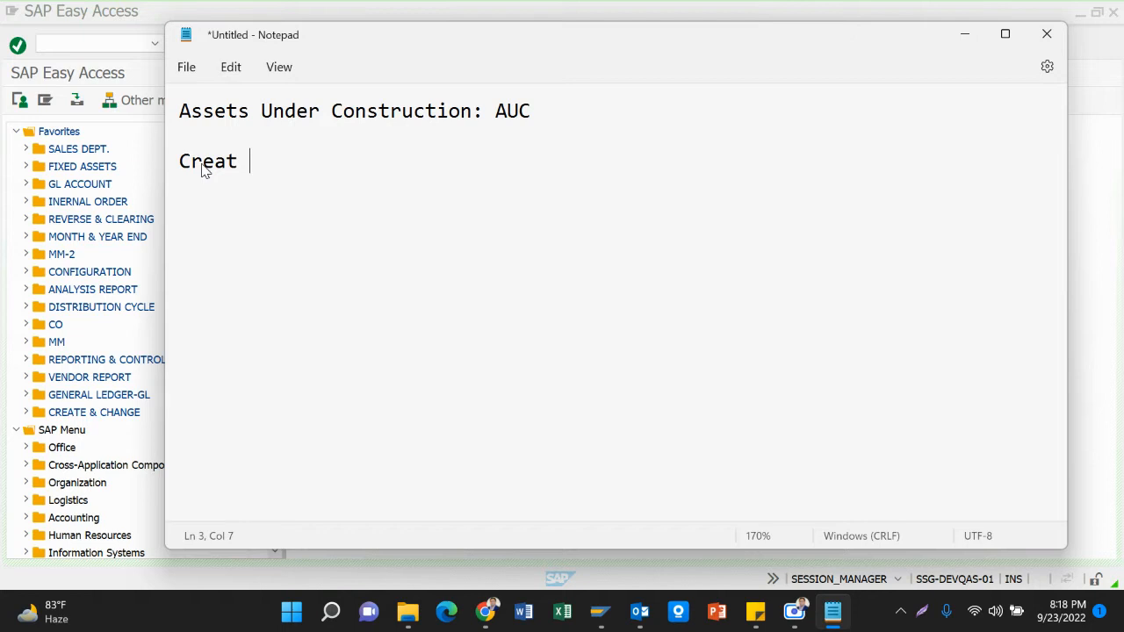
key("BackSpace")
type("e Assets ")
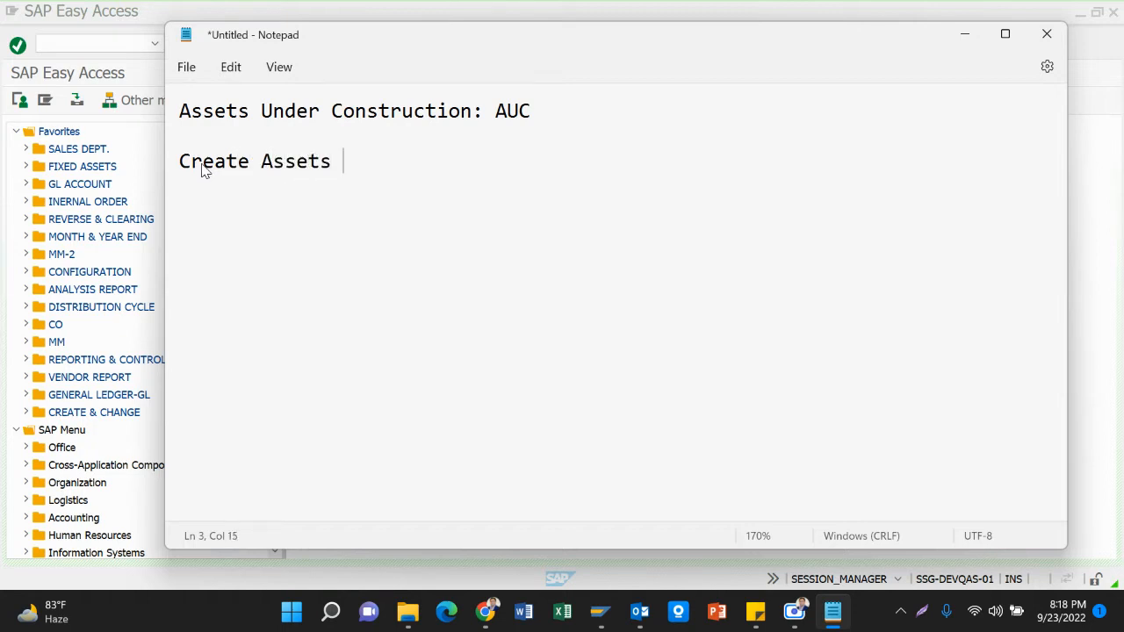
type("Master D")
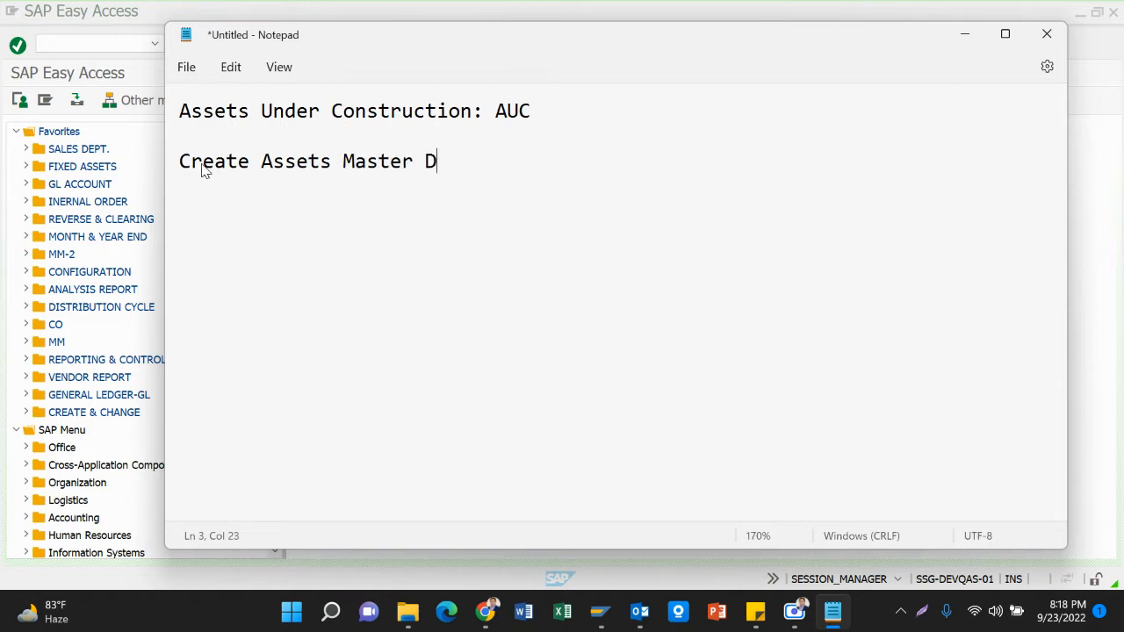
type("ata: AS01")
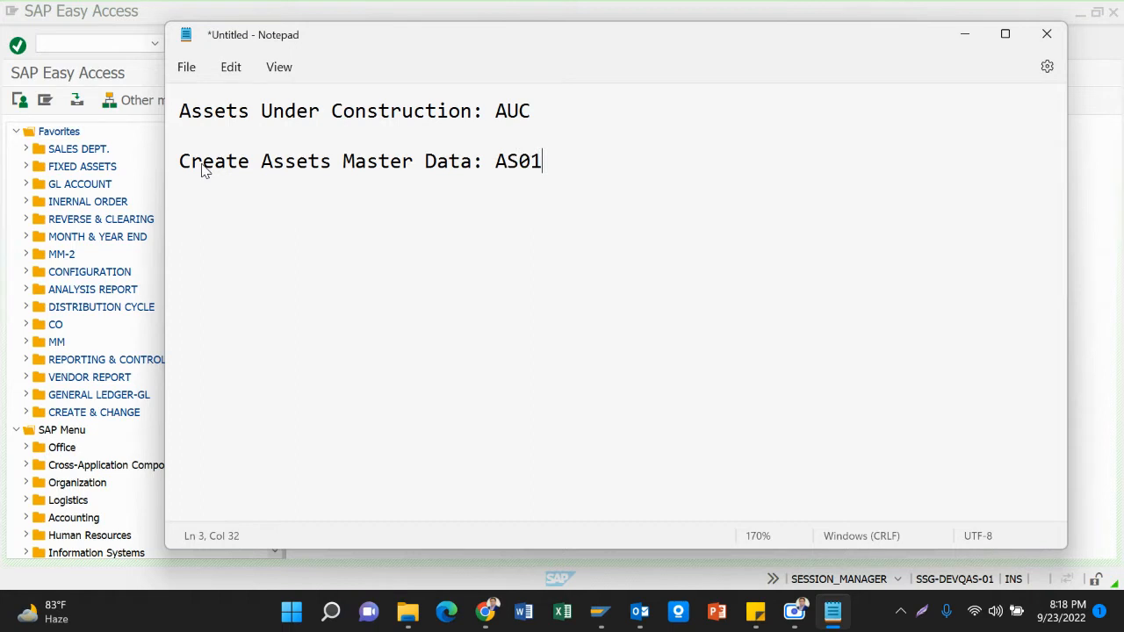
key("Return")
key("Return")
Switch back to SAP Easy Access and start transaction AS01 for creating an asset.
mouse_move(600, 612)
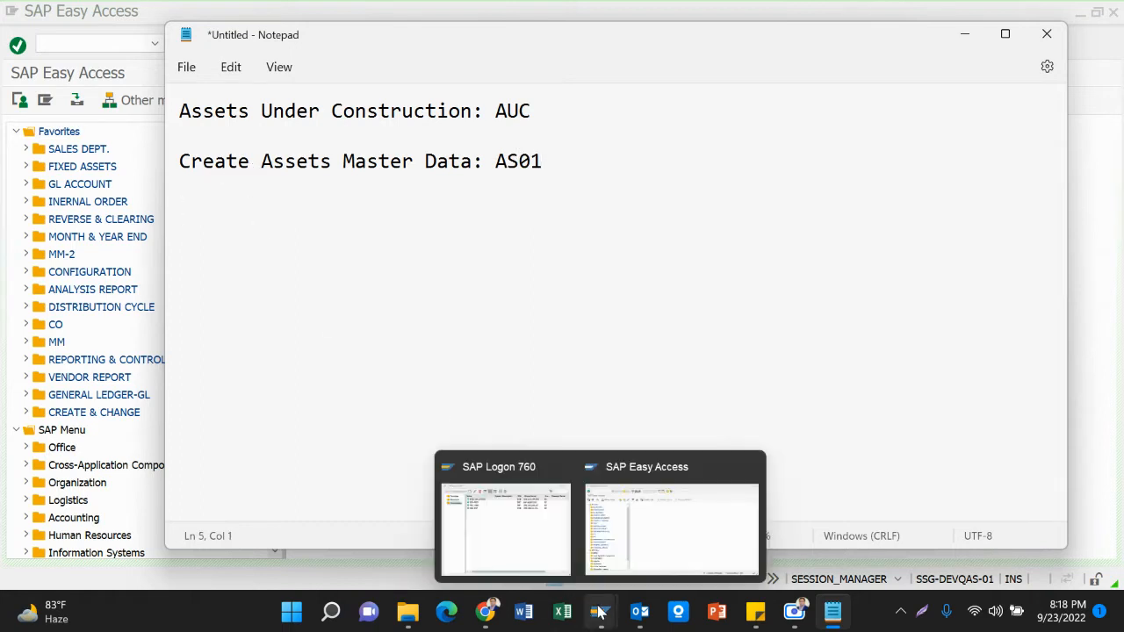
left_click(662, 541)
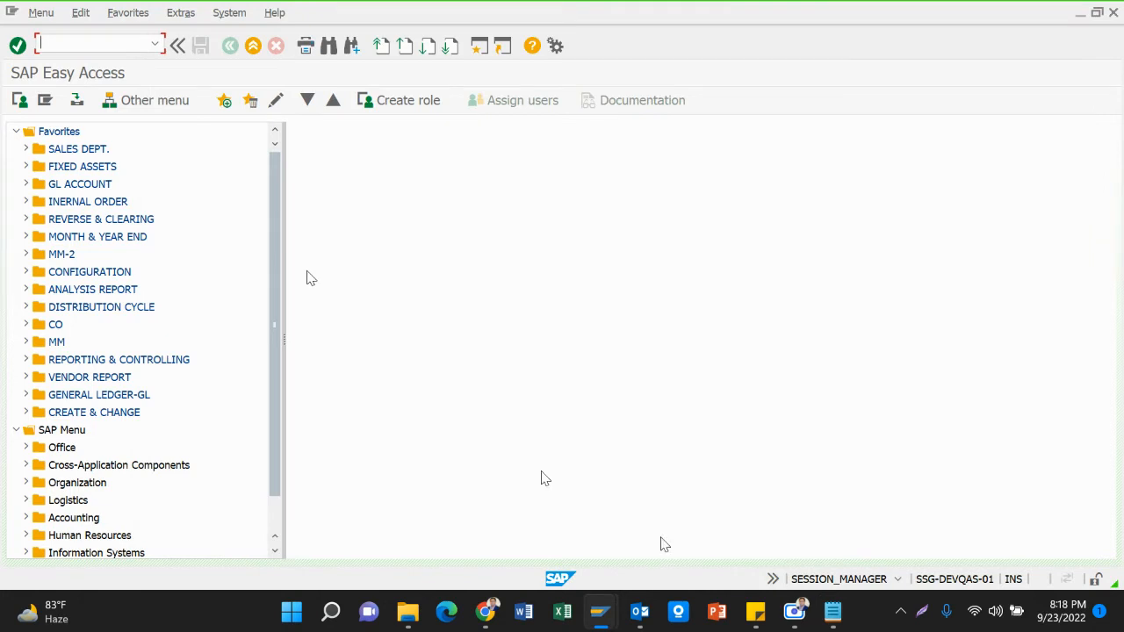
type("as01")
key("Return")
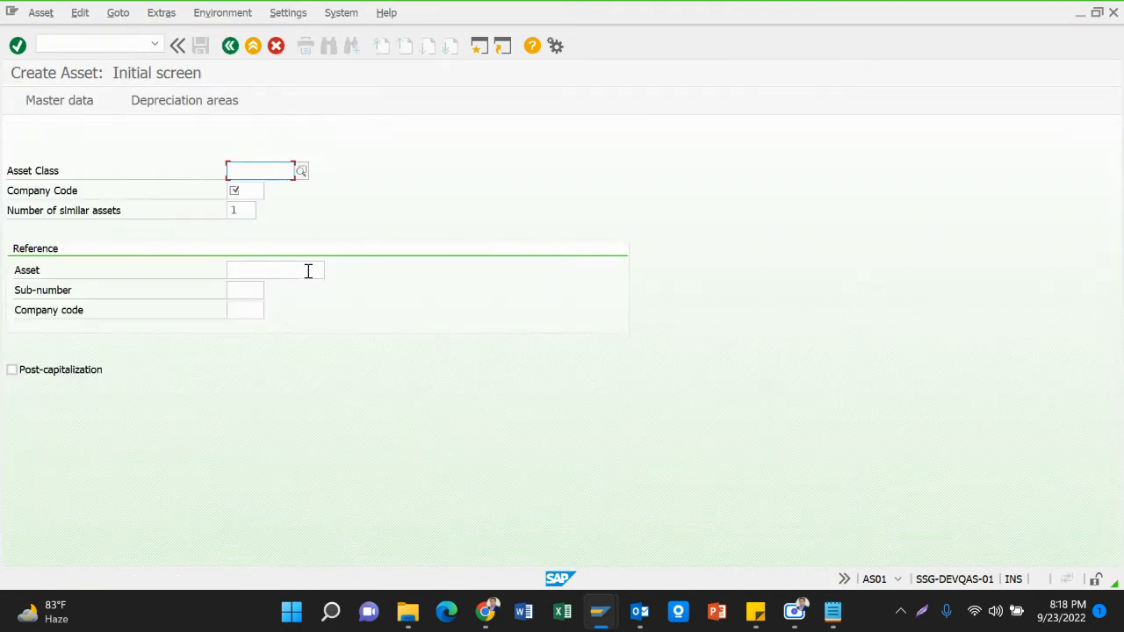
Search the possible asset classes, restricting the search to company code 1100.
left_click(301, 170)
key("Return")
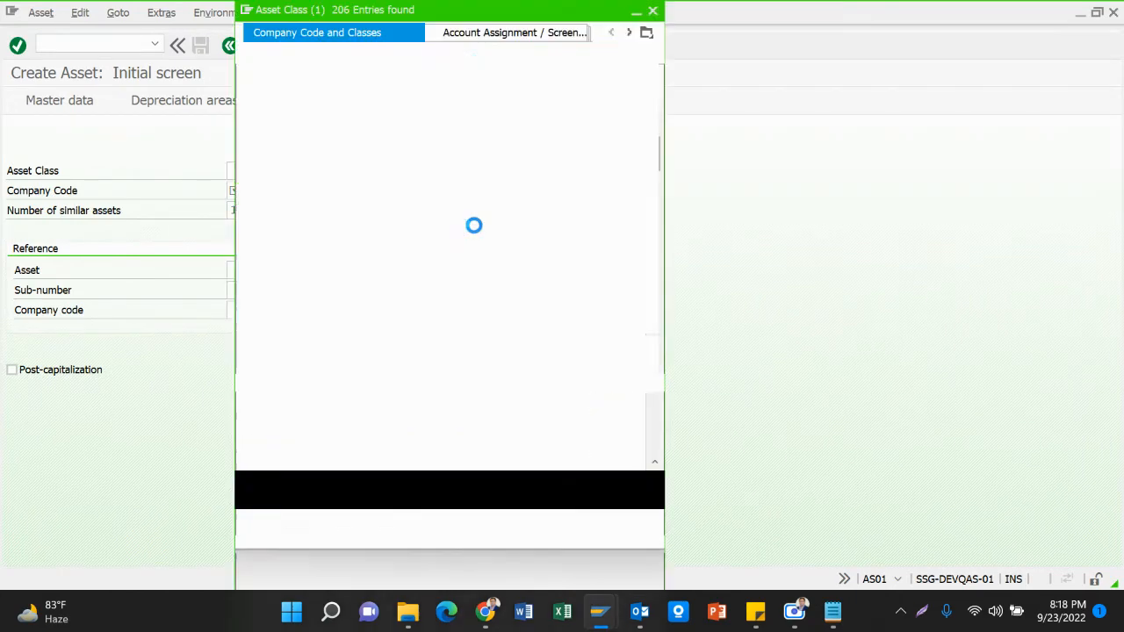
left_click(610, 30)
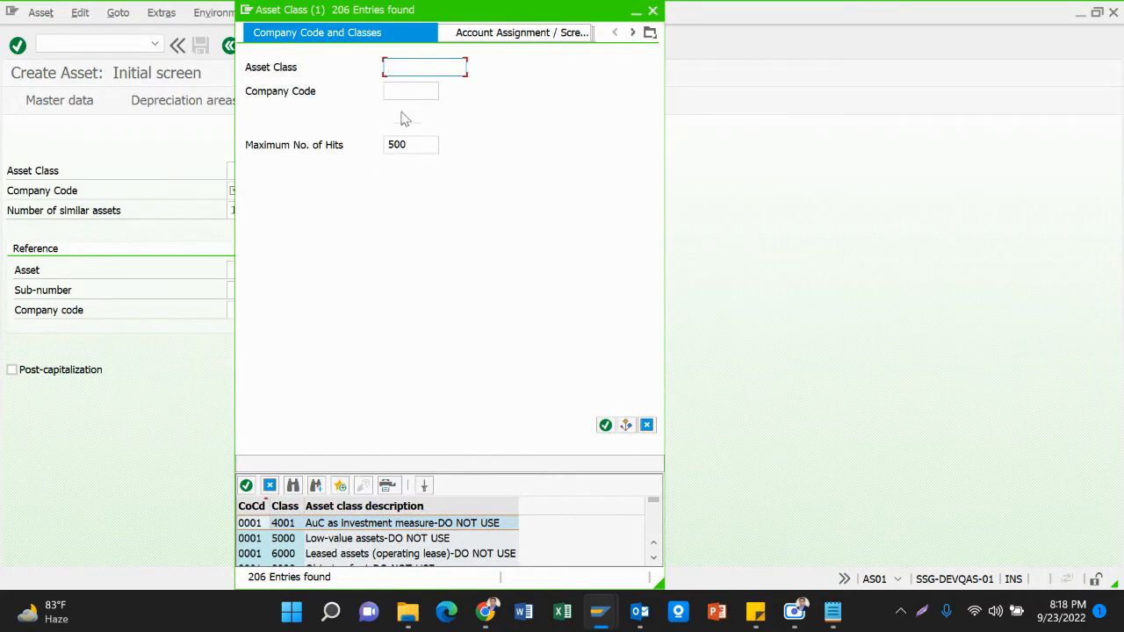
left_click(405, 93)
type("1100")
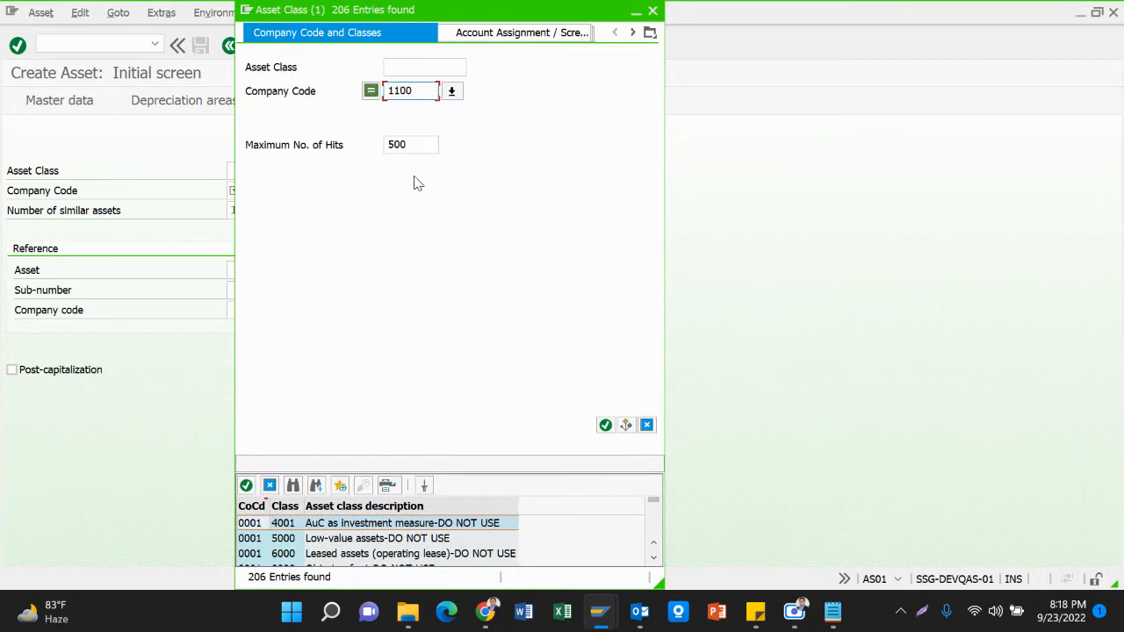
key("Return")
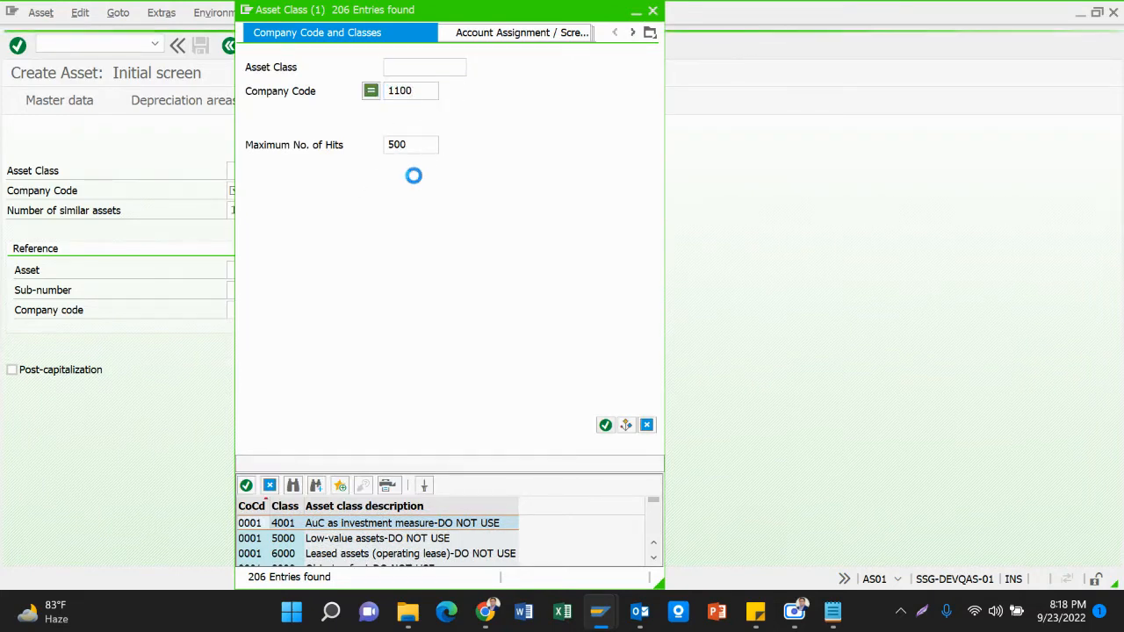
Choose asset class 9100, Asset Under Construction, and continue to the asset's master data for company code 1100.
left_click(314, 377)
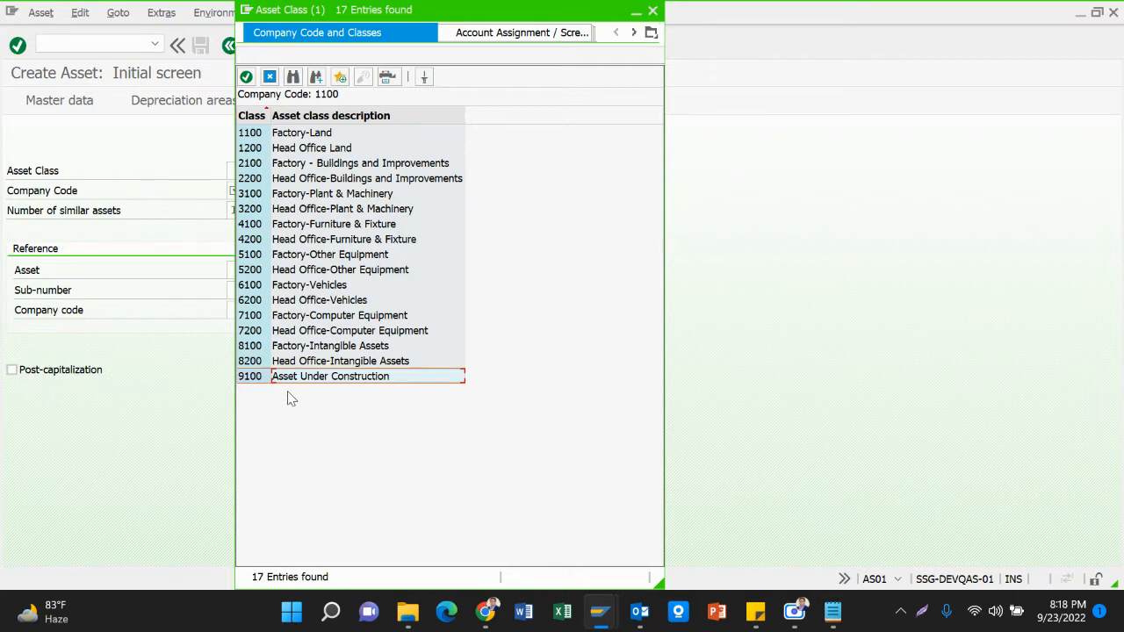
left_click(250, 380)
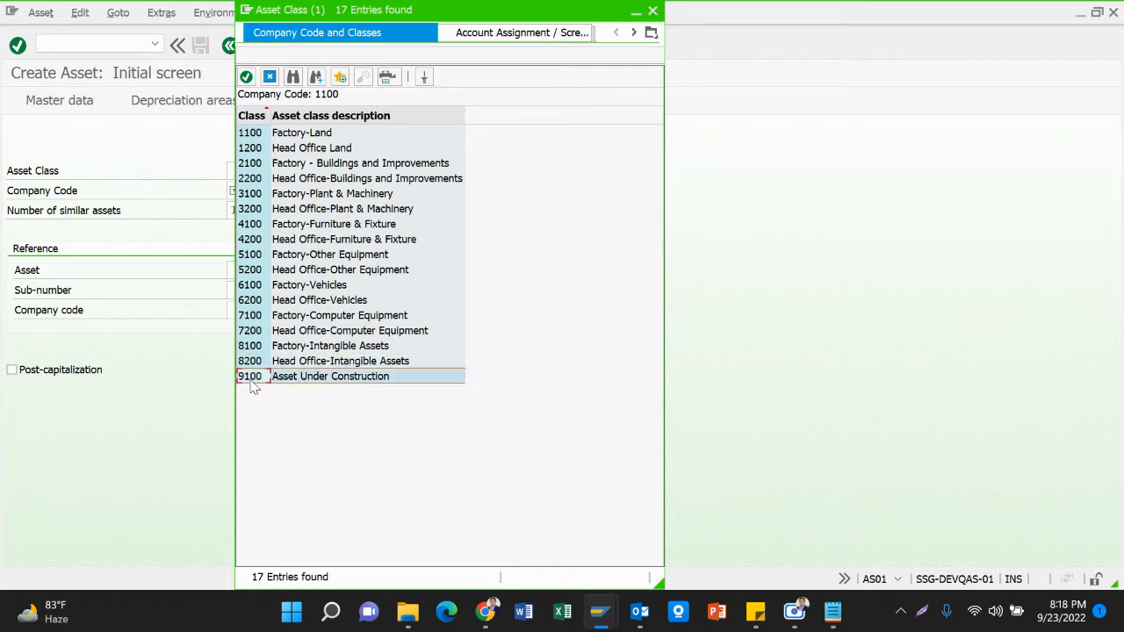
double_click(336, 377)
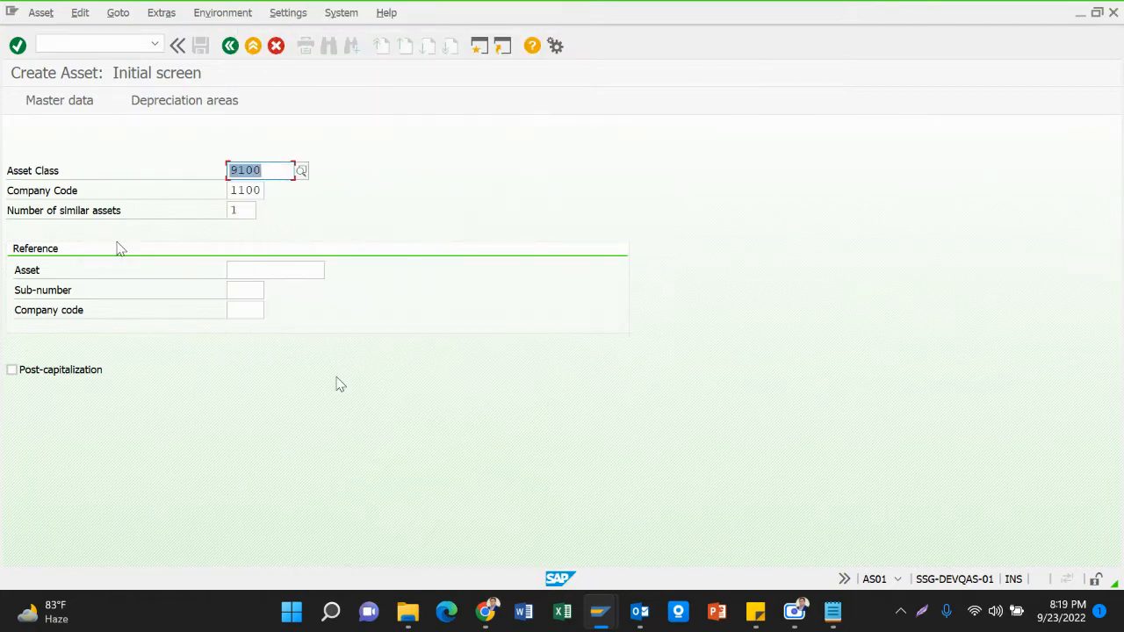
left_click(232, 191)
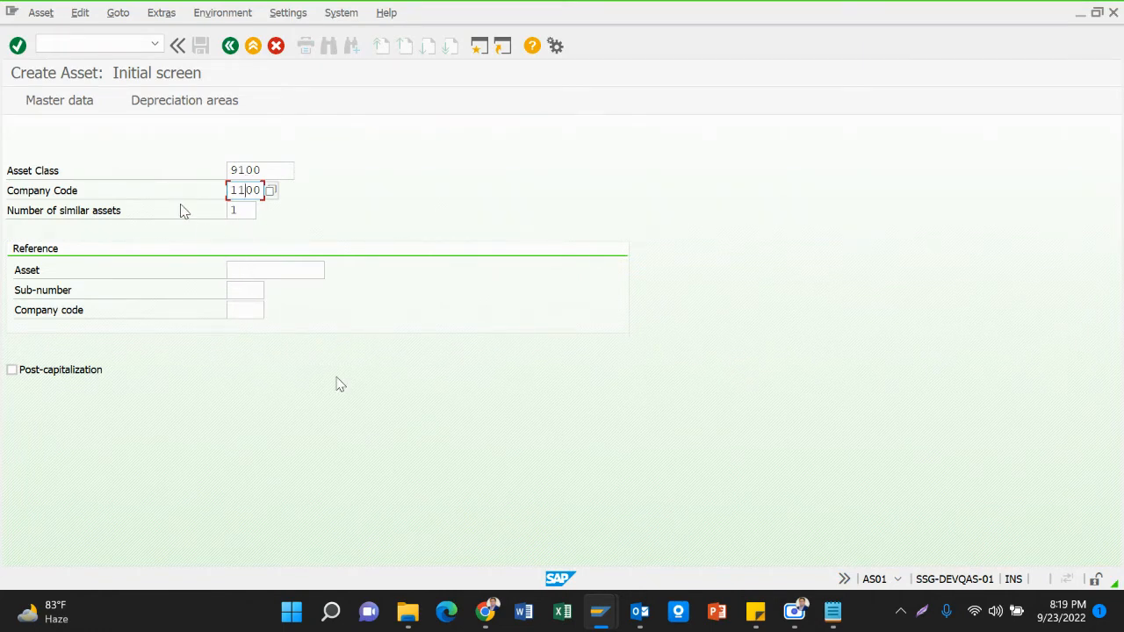
key("Return")
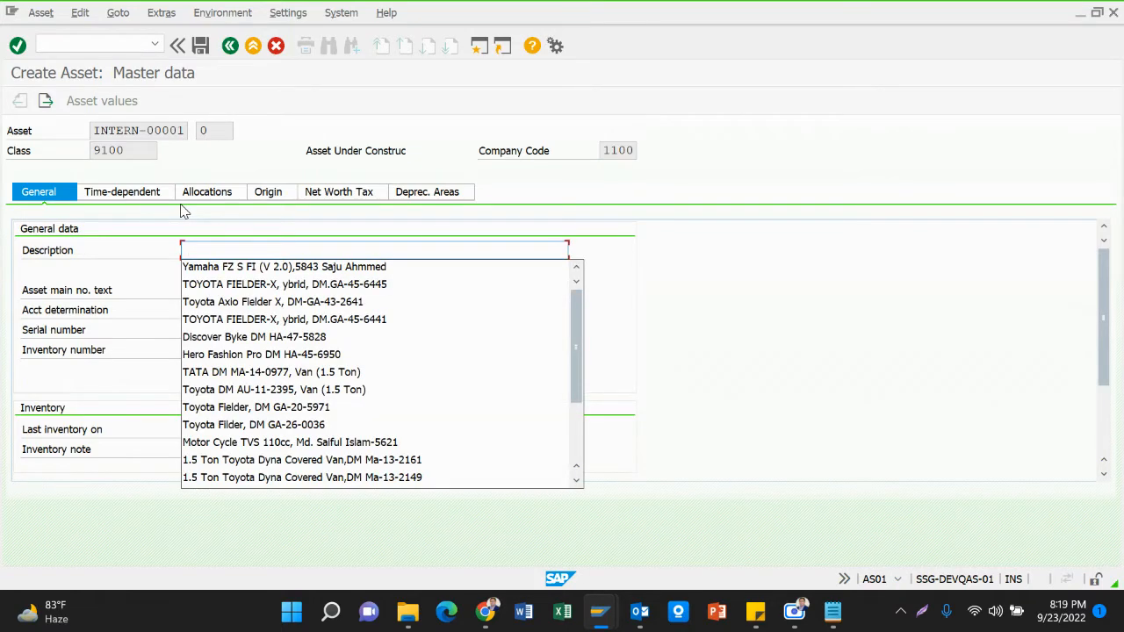
Fill the asset's description with the suggested Toyota Axio Fielder X entry from the input history.
key("Down")
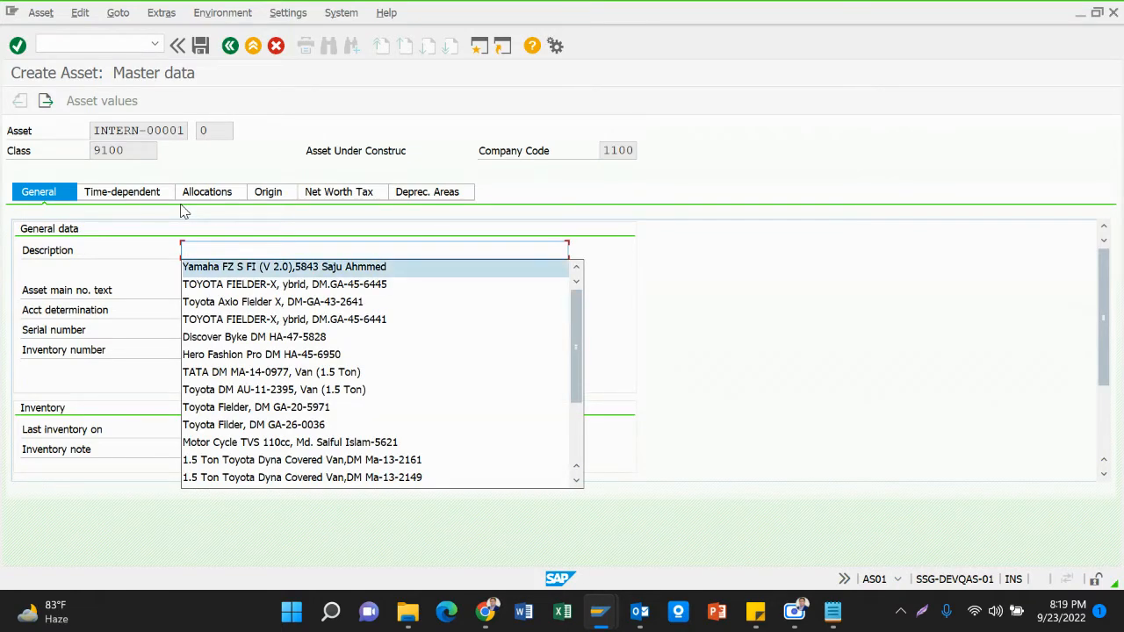
key("Down")
key("Down")
key("Down")
key("Down")
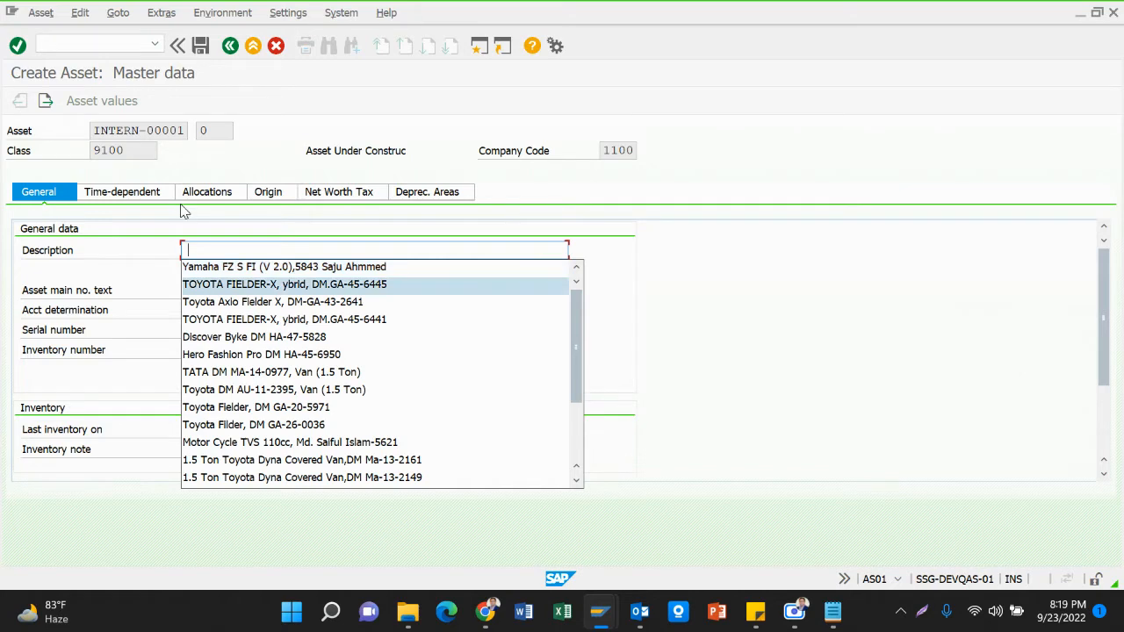
key("Down")
key("Down")
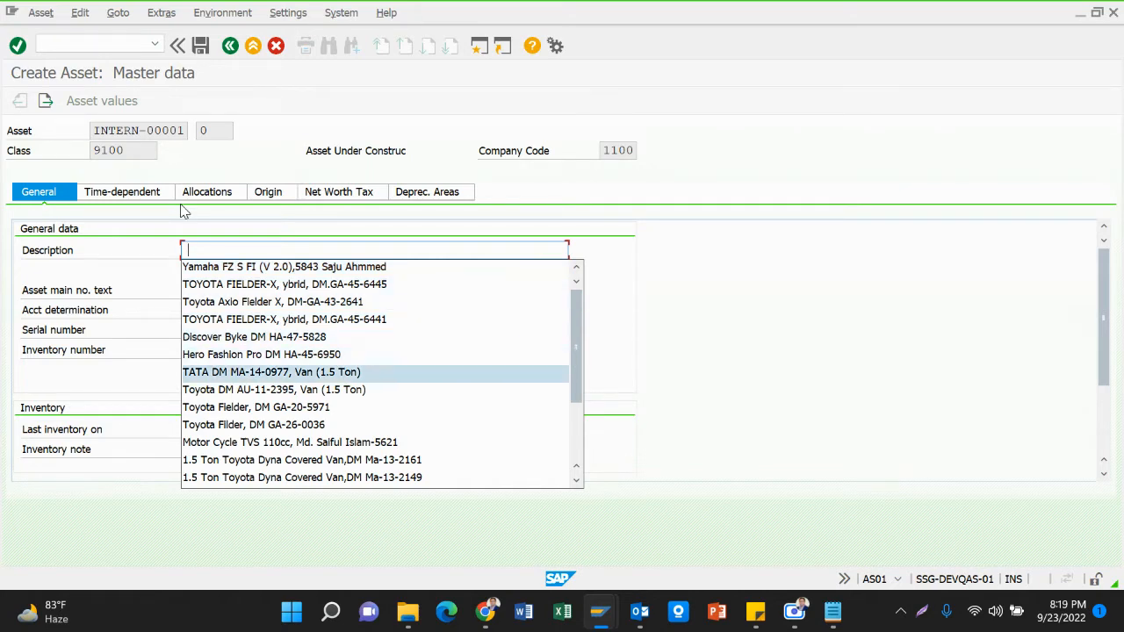
key("Up")
key("Up")
key("Up")
key("Up")
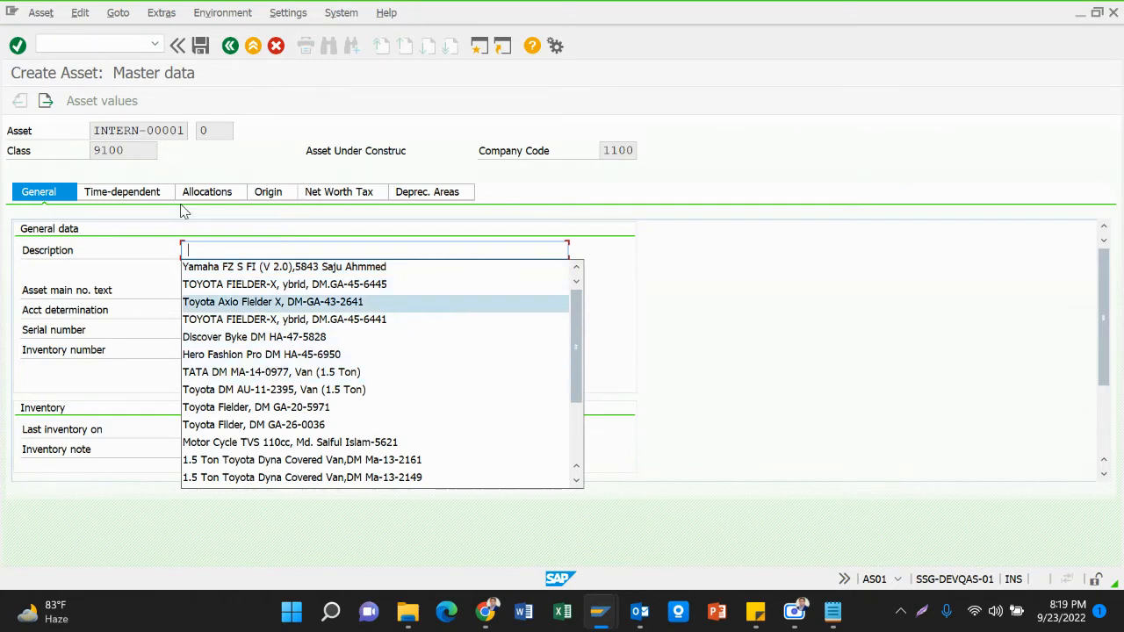
key("Down")
key("Up")
key("Up")
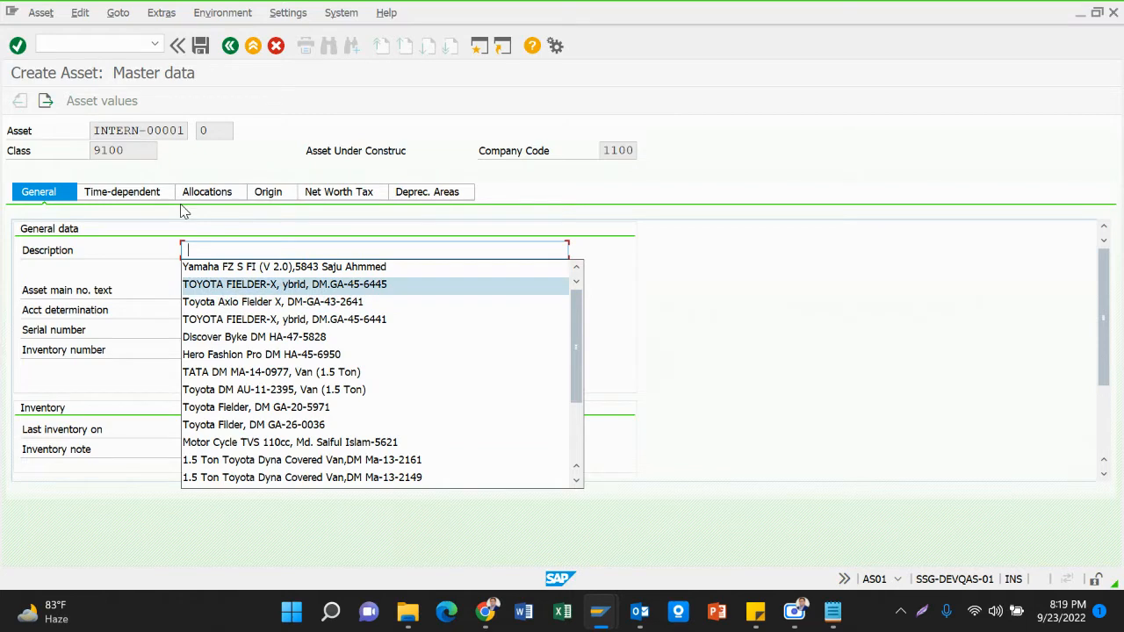
key("Up")
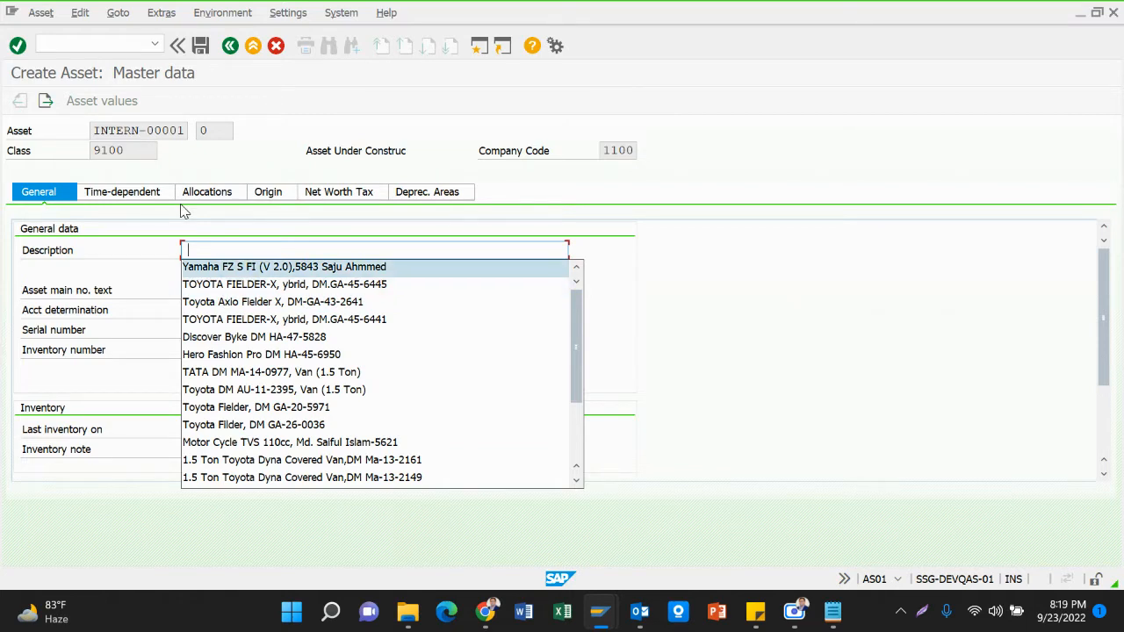
key("Down")
key("Down")
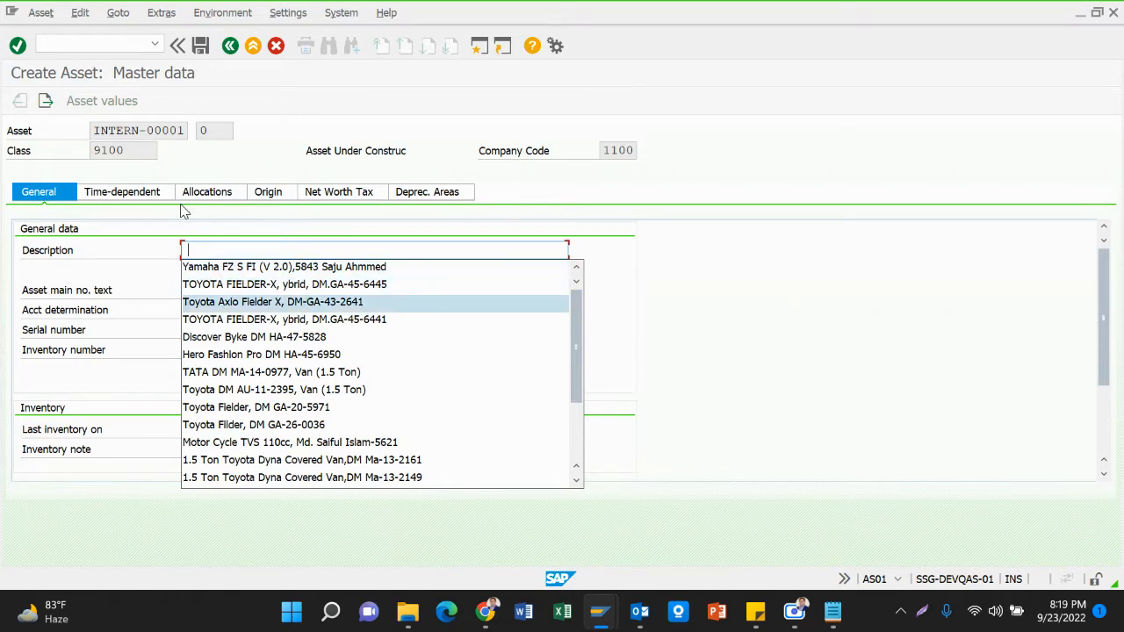
key("Return")
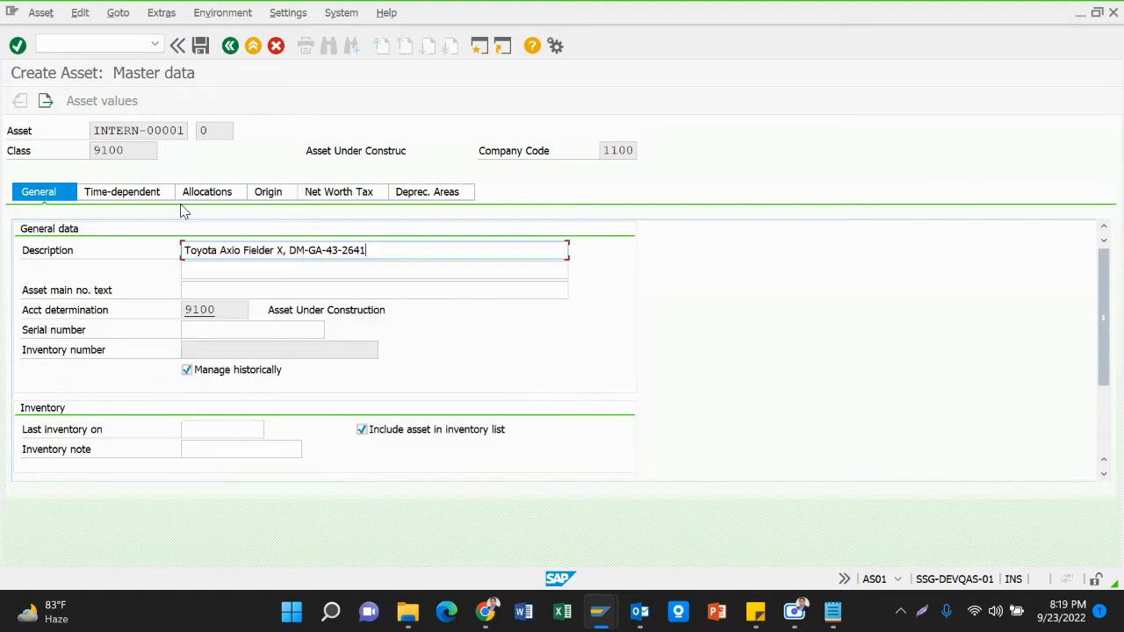
key("ctrl+a")
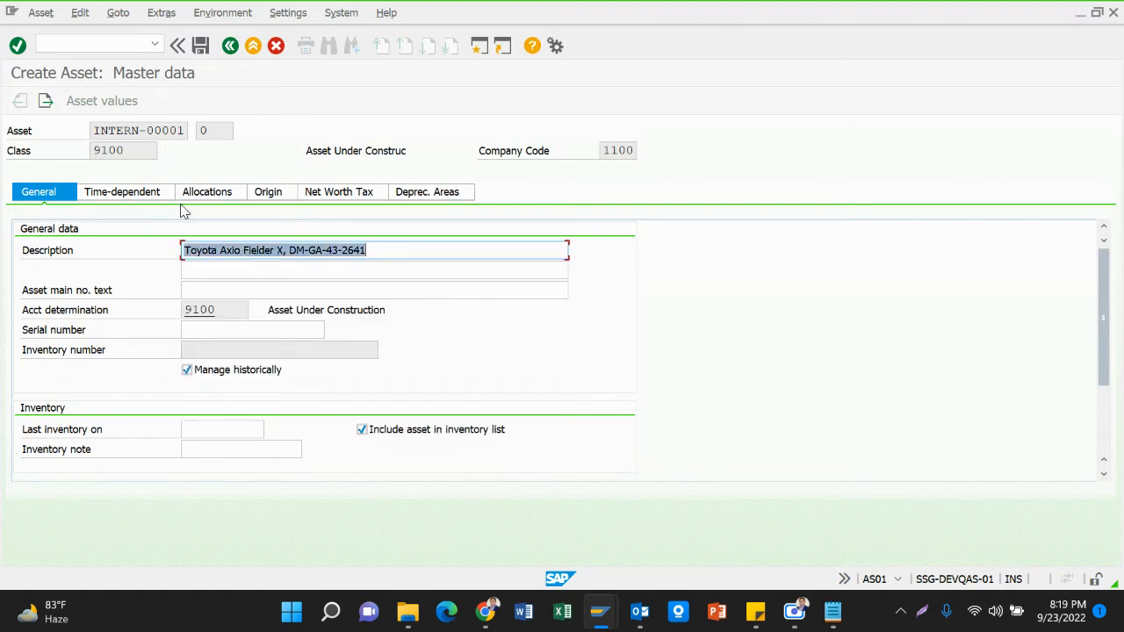
key("Right")
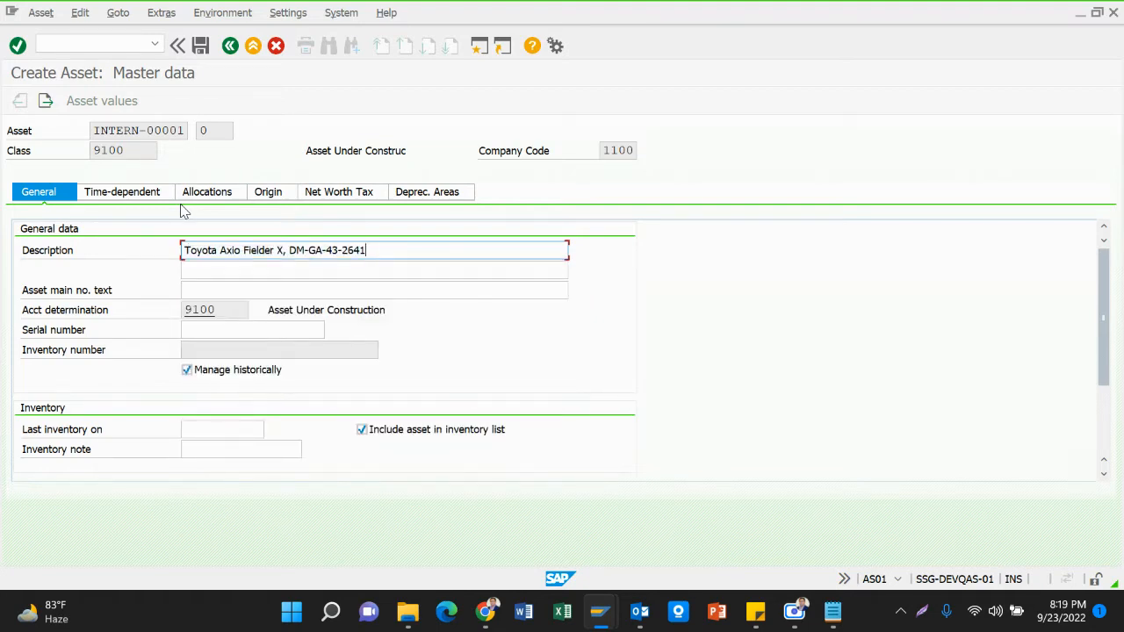
left_click(219, 289)
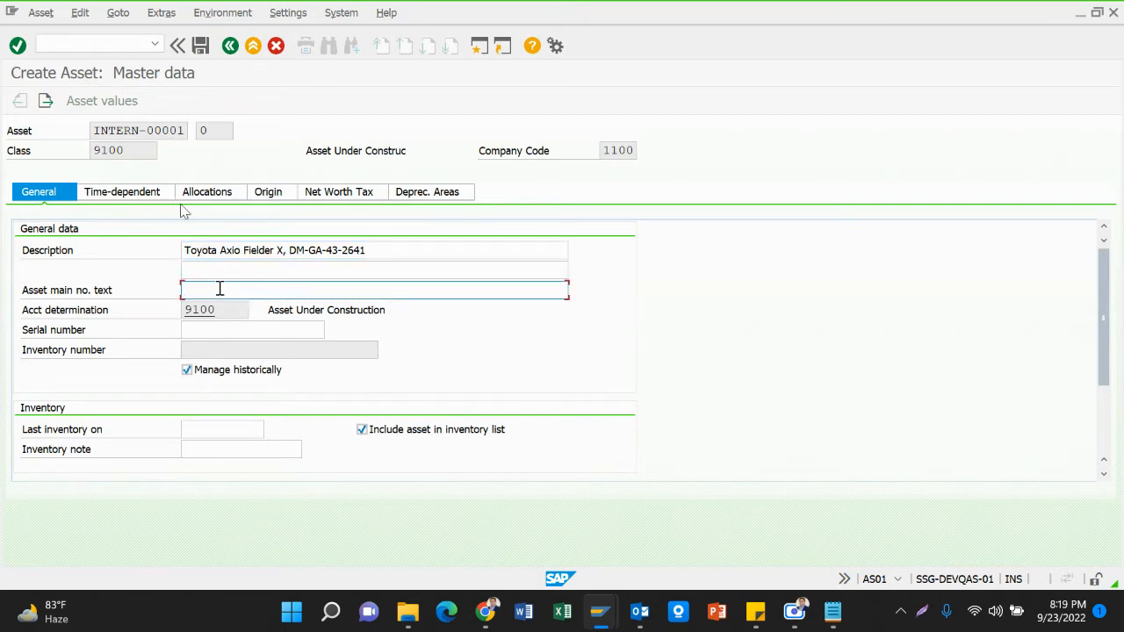
left_click(115, 252)
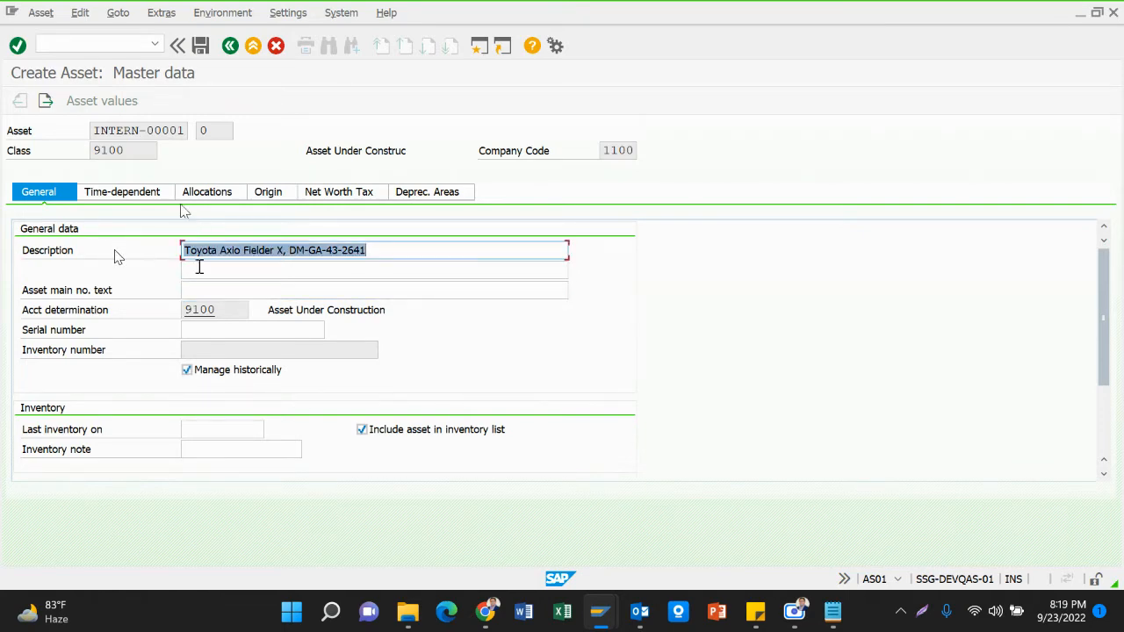
left_click(209, 288)
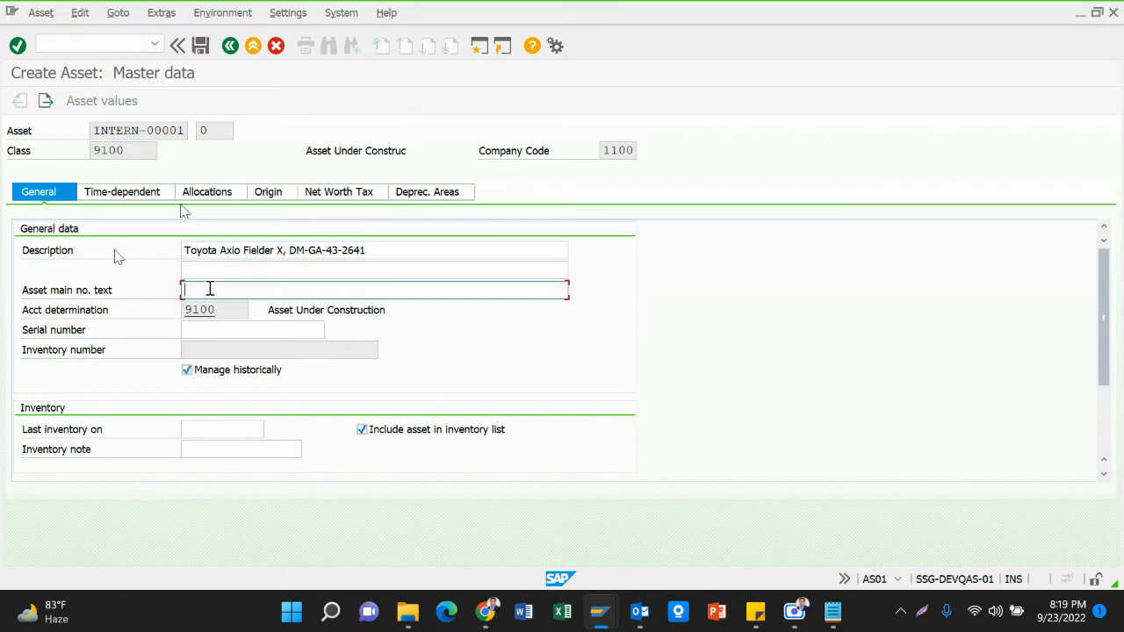
left_click(133, 253)
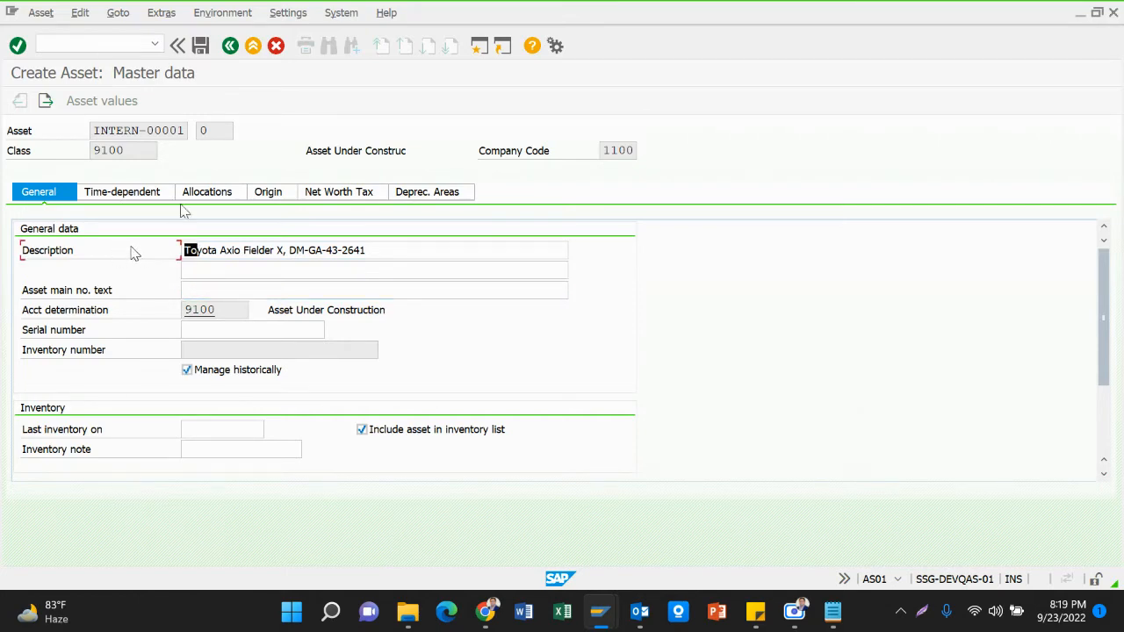
Copy the asset's full description into the asset main number text.
key("Tab")
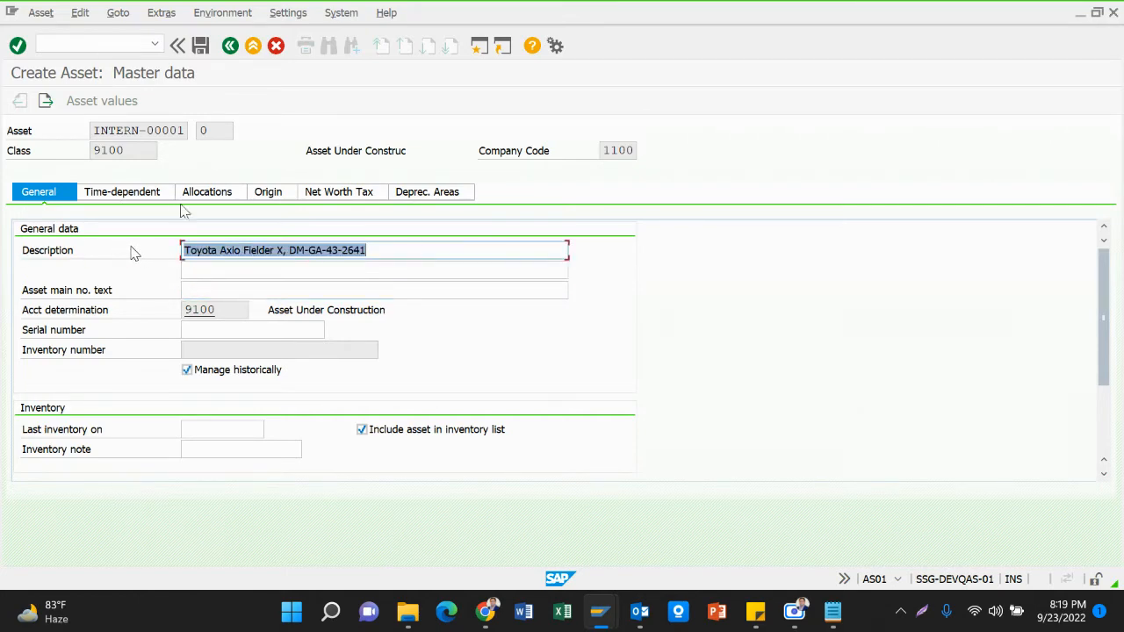
key("ctrl+c")
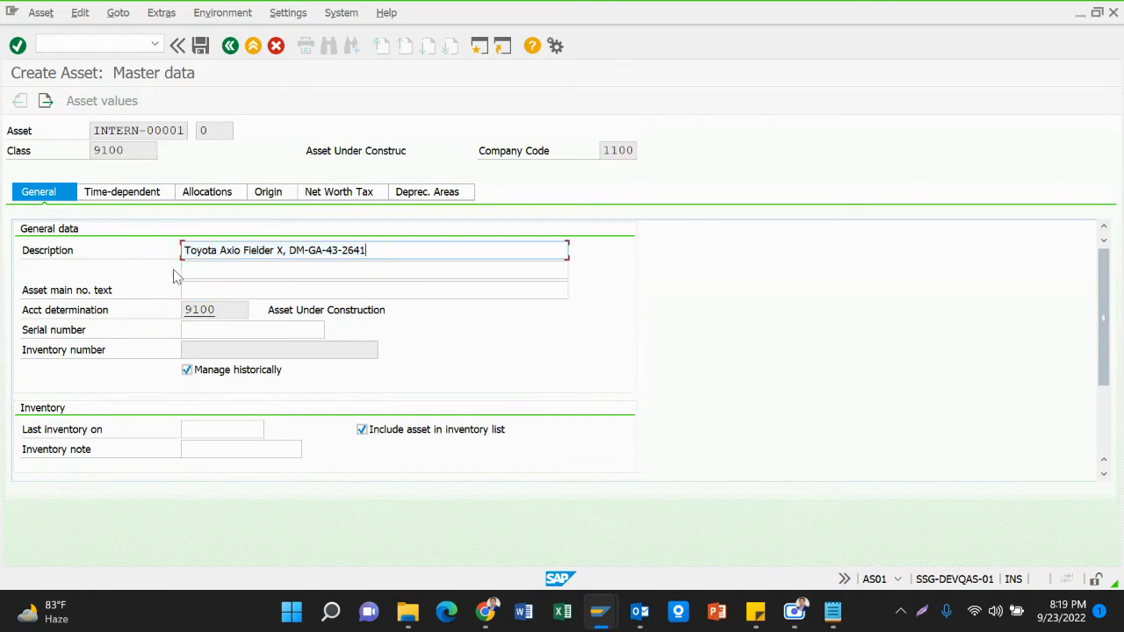
left_click(189, 287)
key("ctrl+v")
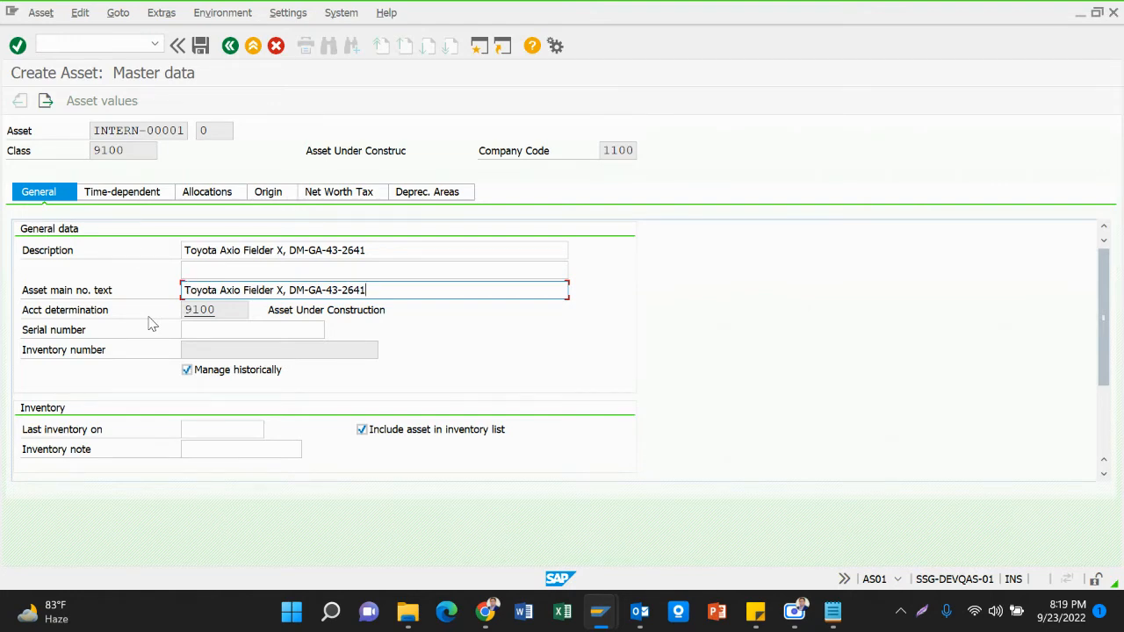
scroll(442, 328, "down", 2)
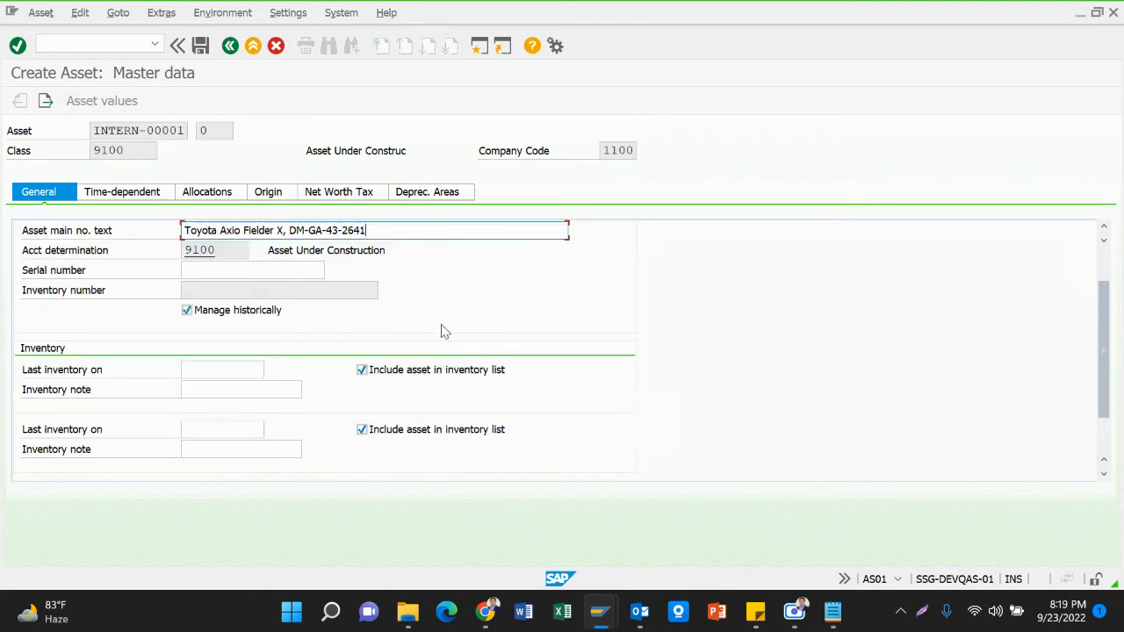
scroll(444, 352, "up", 2)
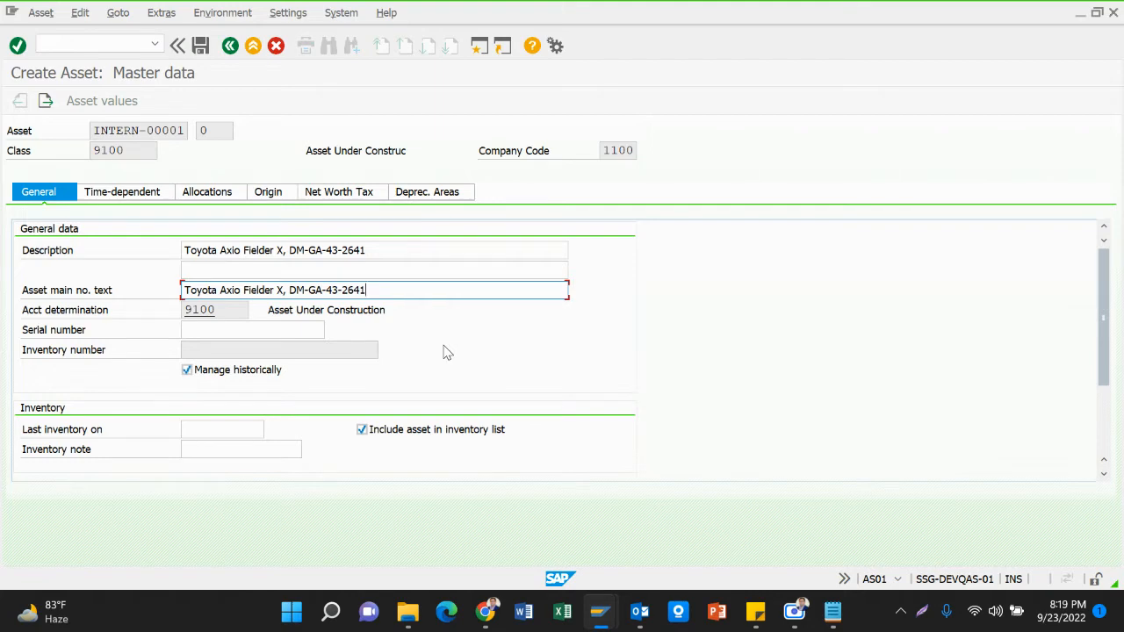
Assign cost center 11HO999999 and plant SSHO in the asset's time-dependent data.
left_click(119, 193)
left_click(222, 252)
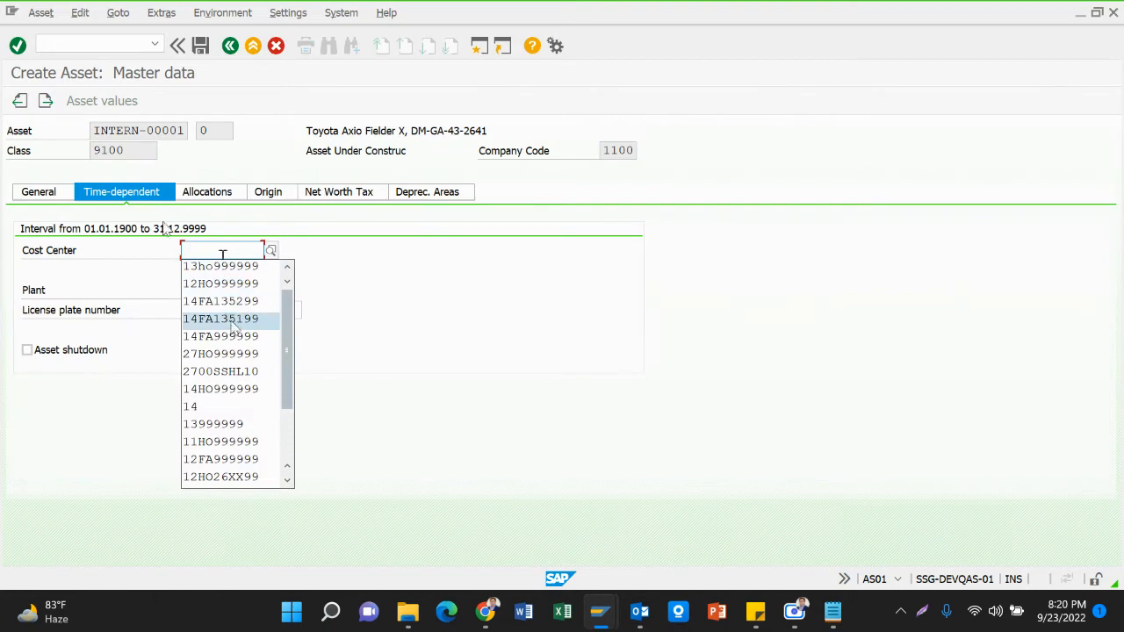
left_click(221, 442)
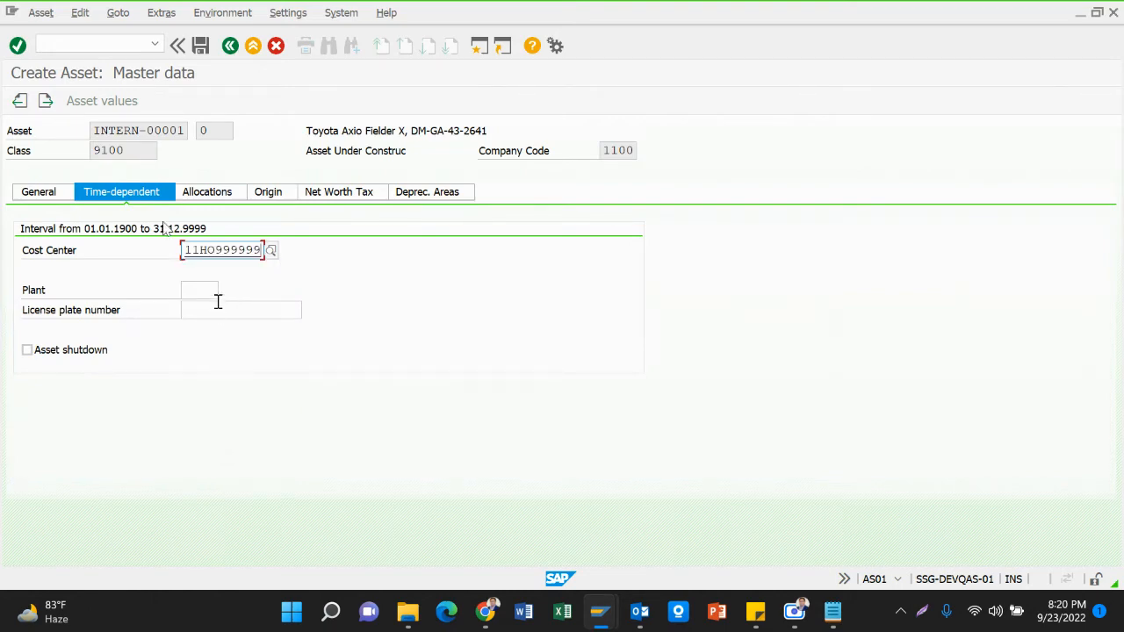
left_click(209, 290)
left_click(216, 292)
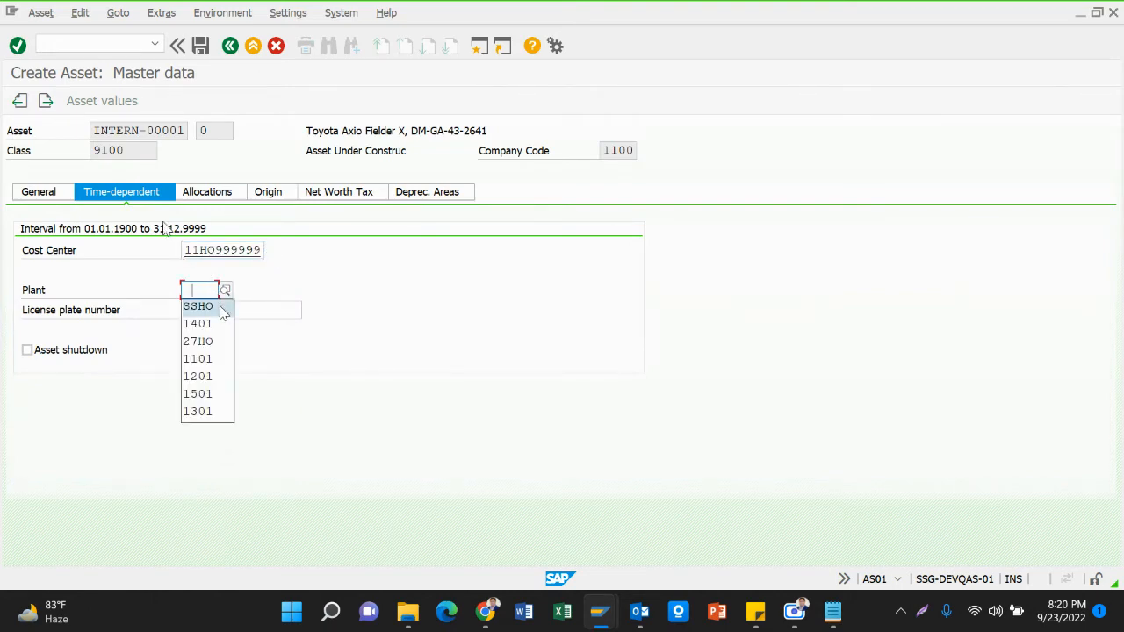
left_click(219, 308)
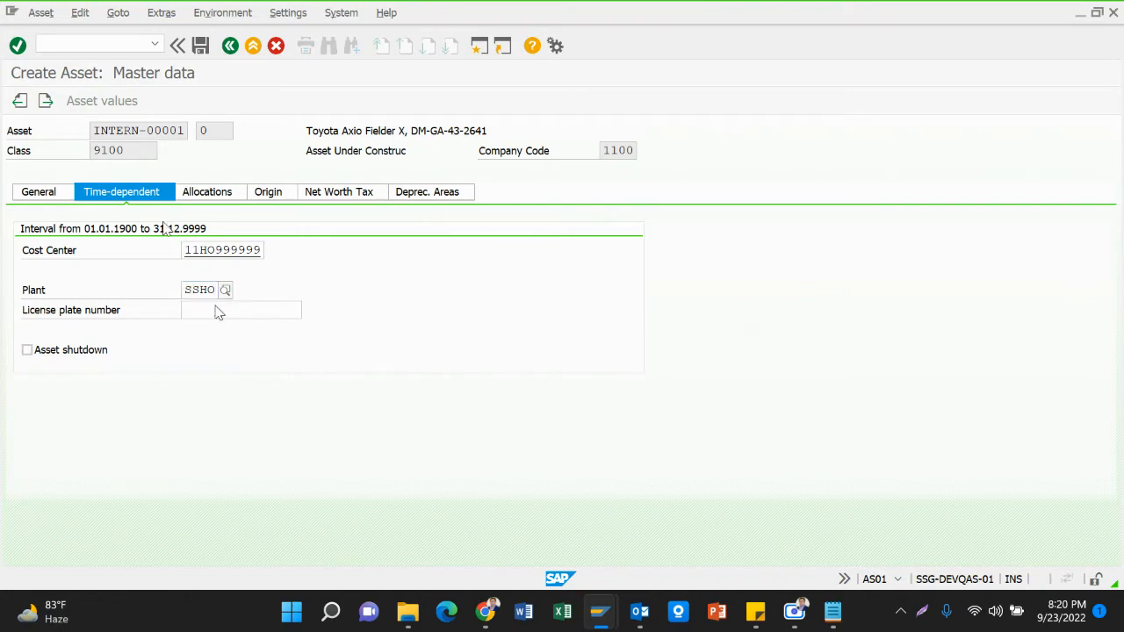
key("Return")
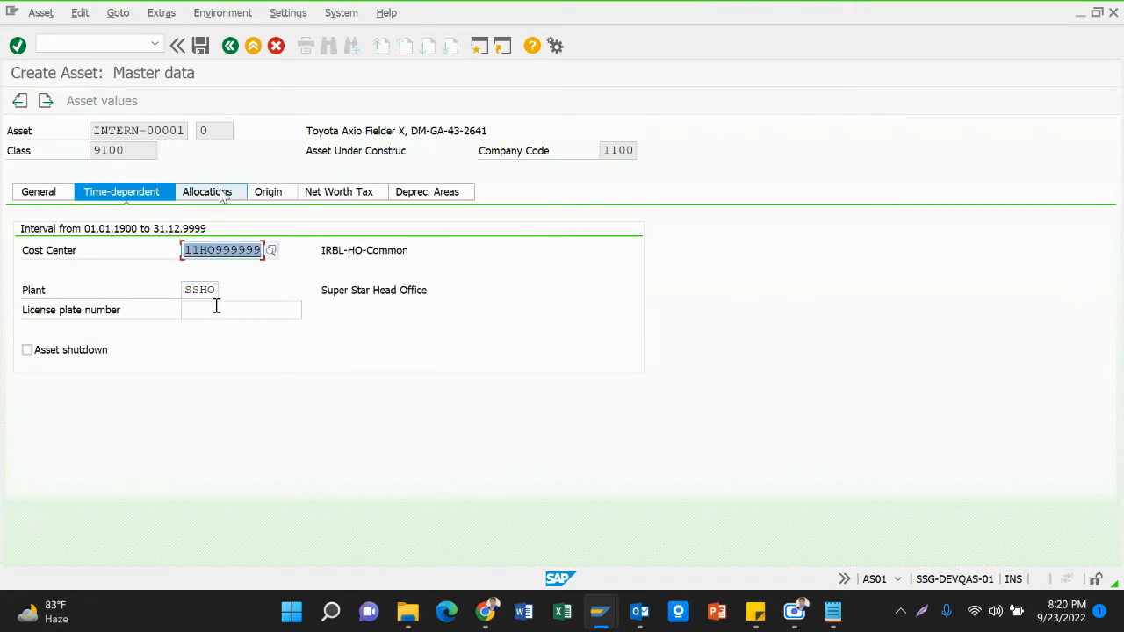
In the asset's origin data, set the country of origin to JP and pick the suggested type name starting with C.
left_click(267, 198)
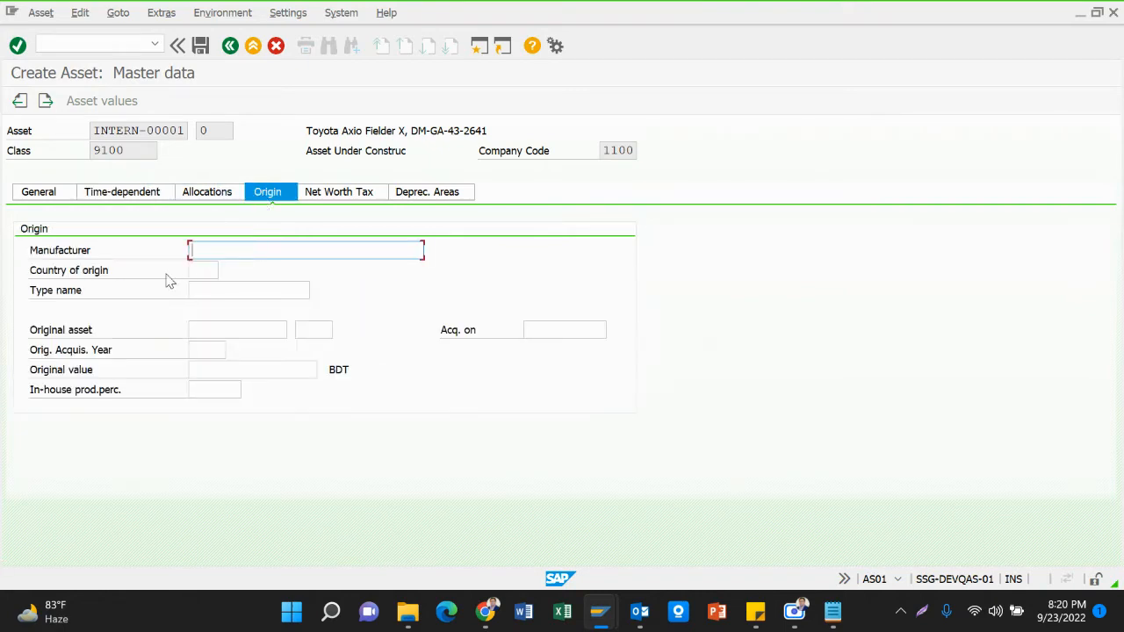
left_click(203, 272)
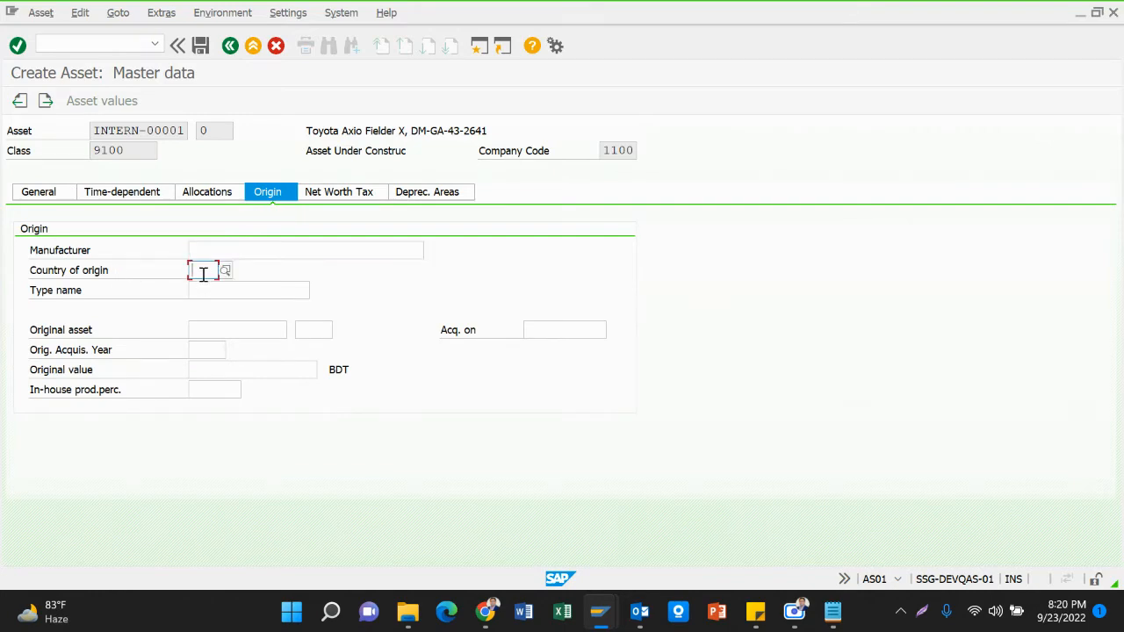
type("jp")
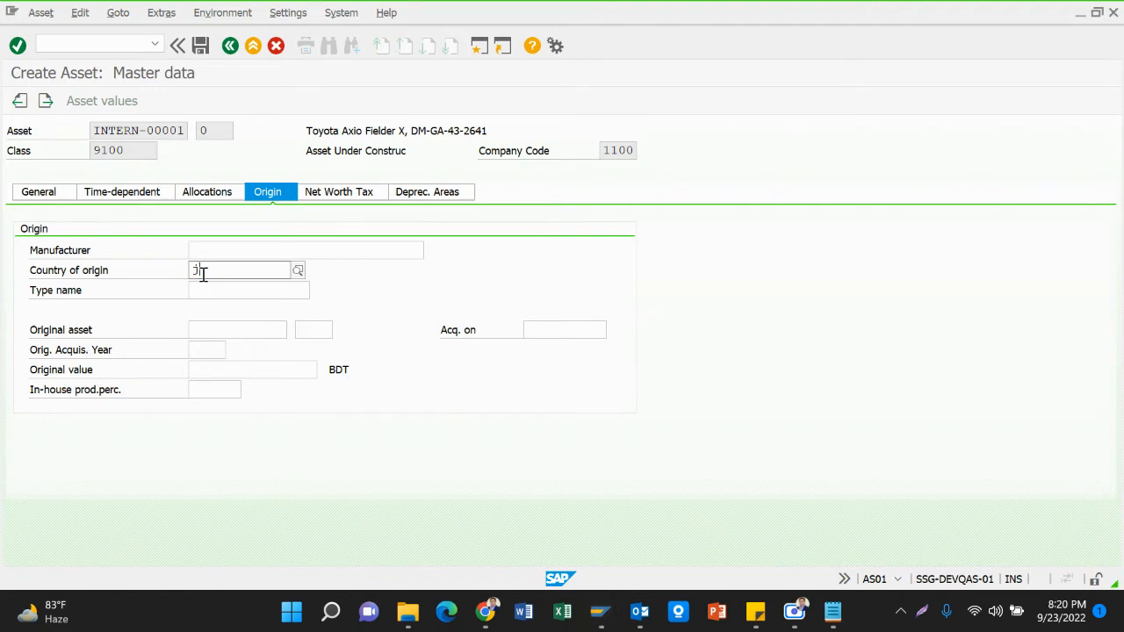
left_click(215, 289)
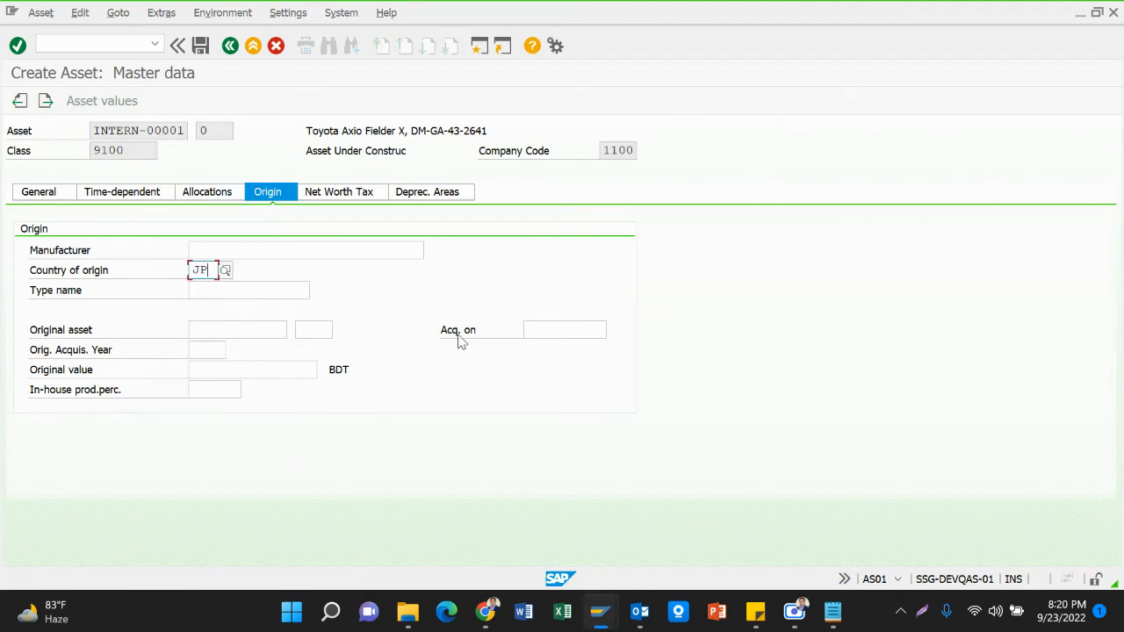
left_click(260, 293)
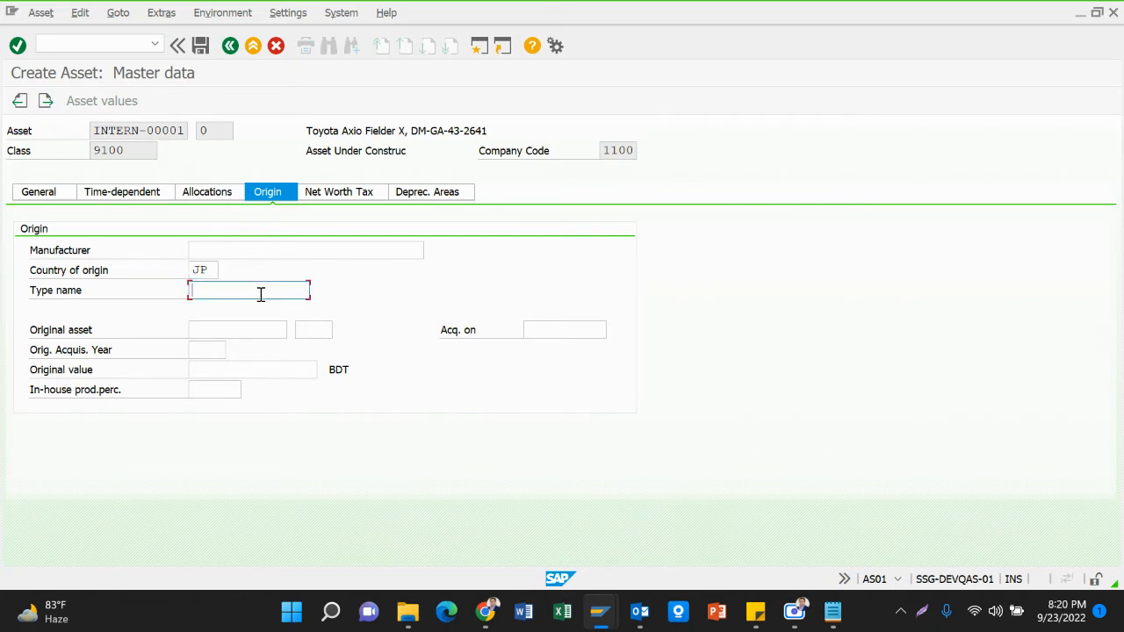
type("C")
left_click(223, 324)
Set the useful life of the Book deprec. depreciation area to 12 and save the asset.
left_click(426, 193)
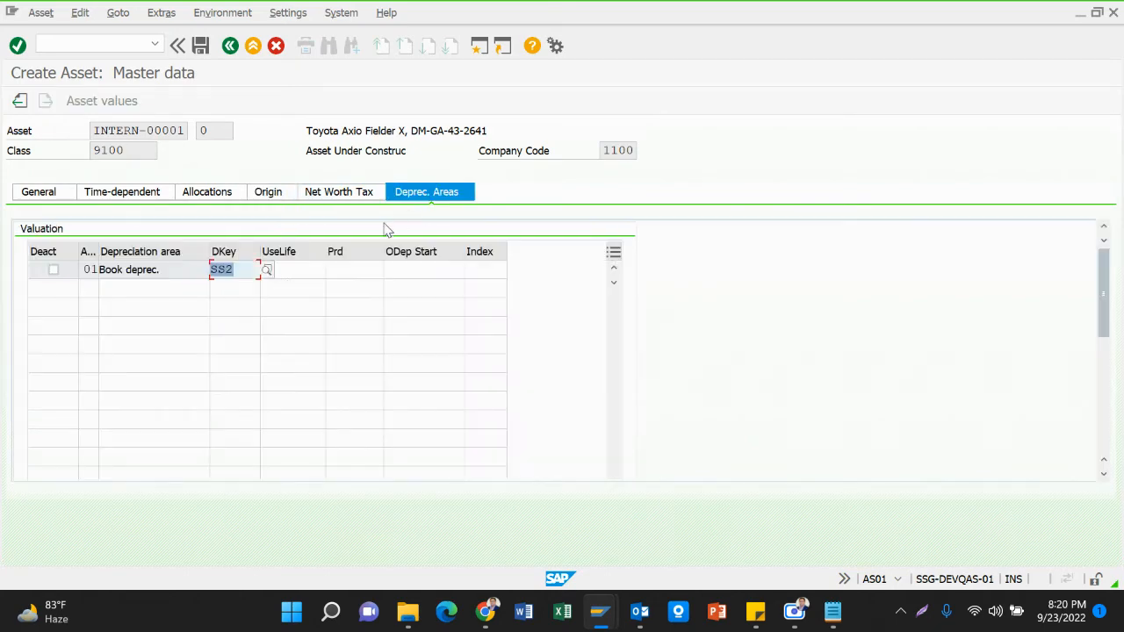
left_click(296, 269)
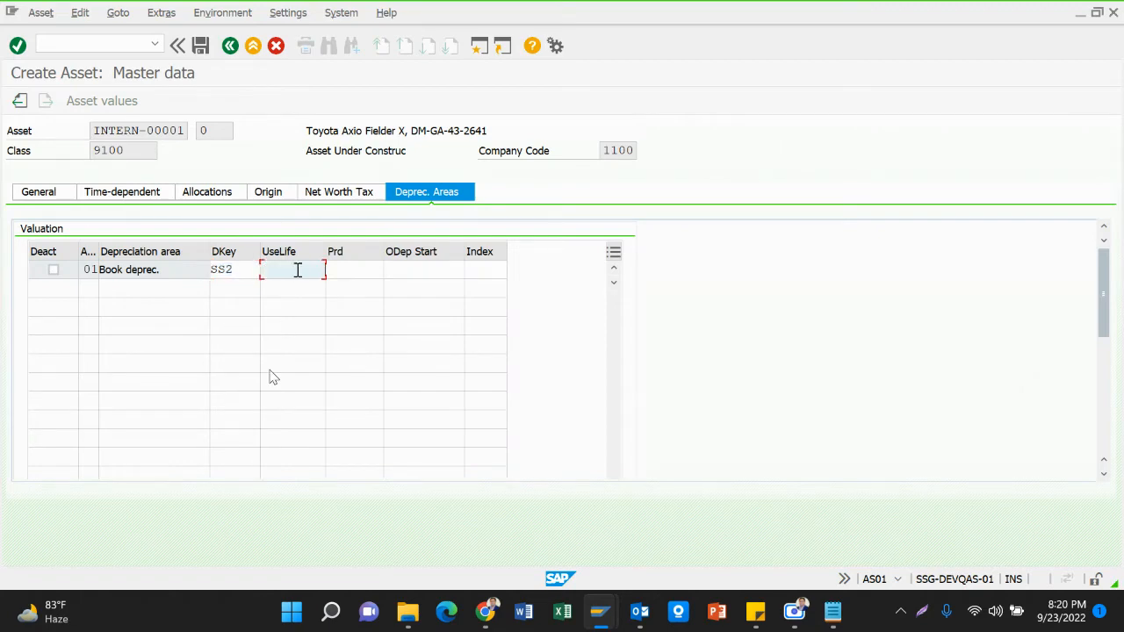
type("12")
key("Return")
left_click(201, 48)
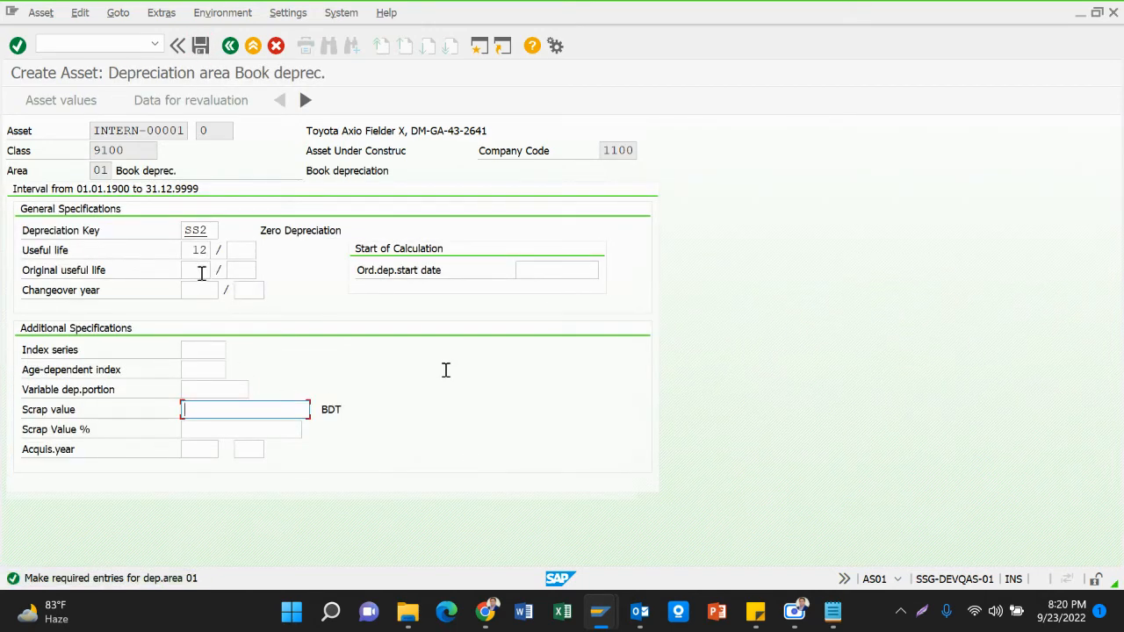
key("ctrl+s")
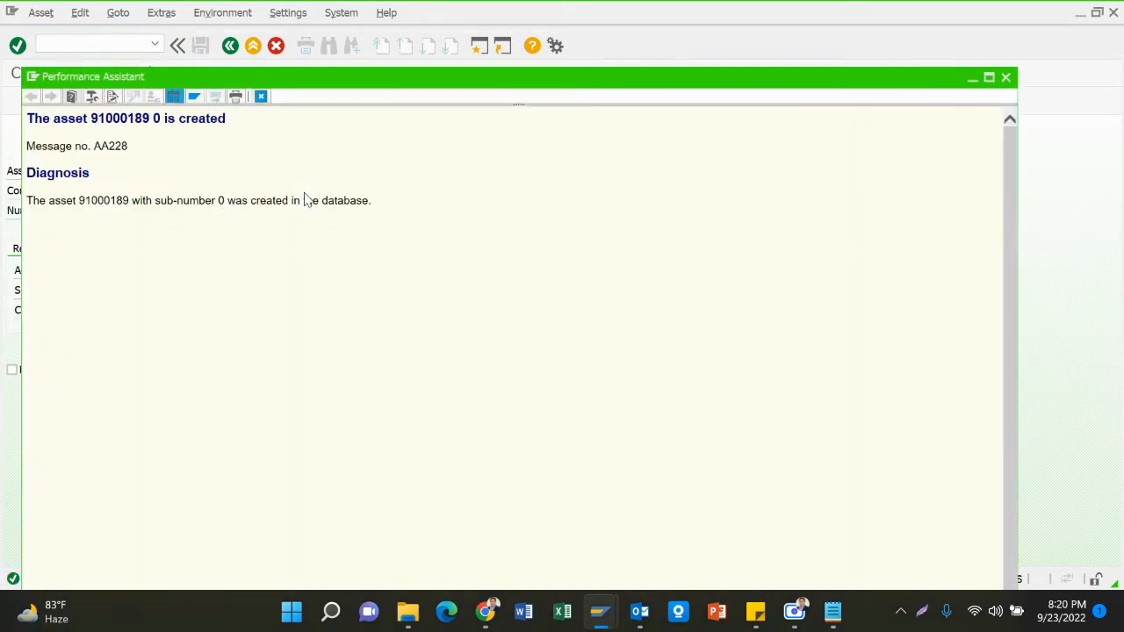
Copy the asset creation message and paste it into the notes in Notepad.
left_click_drag(27, 118, 254, 138)
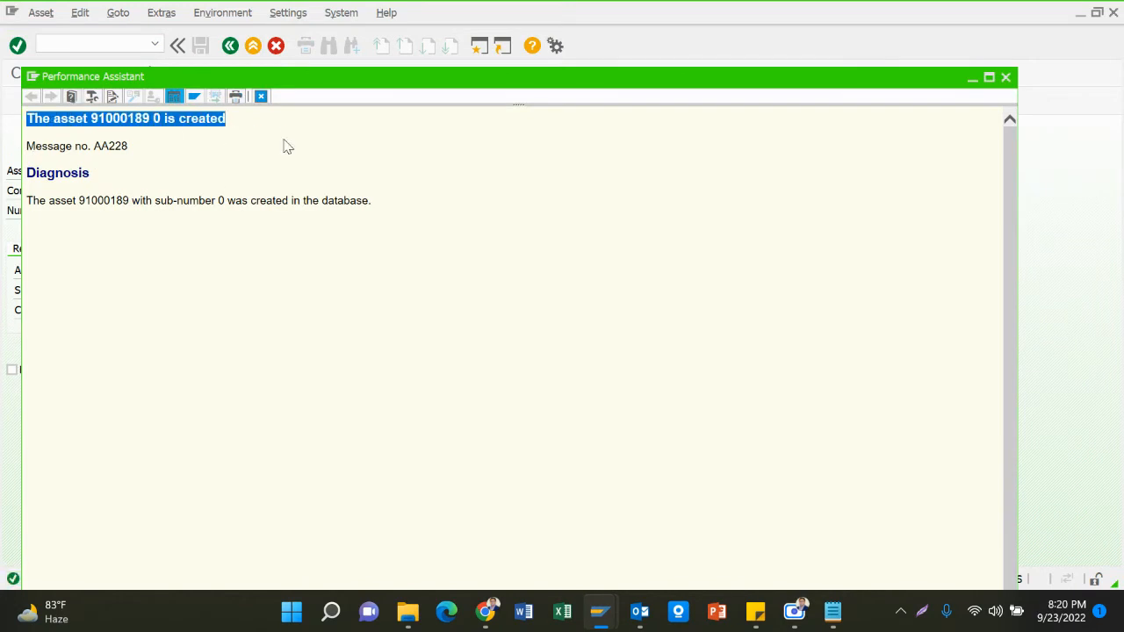
key("Escape")
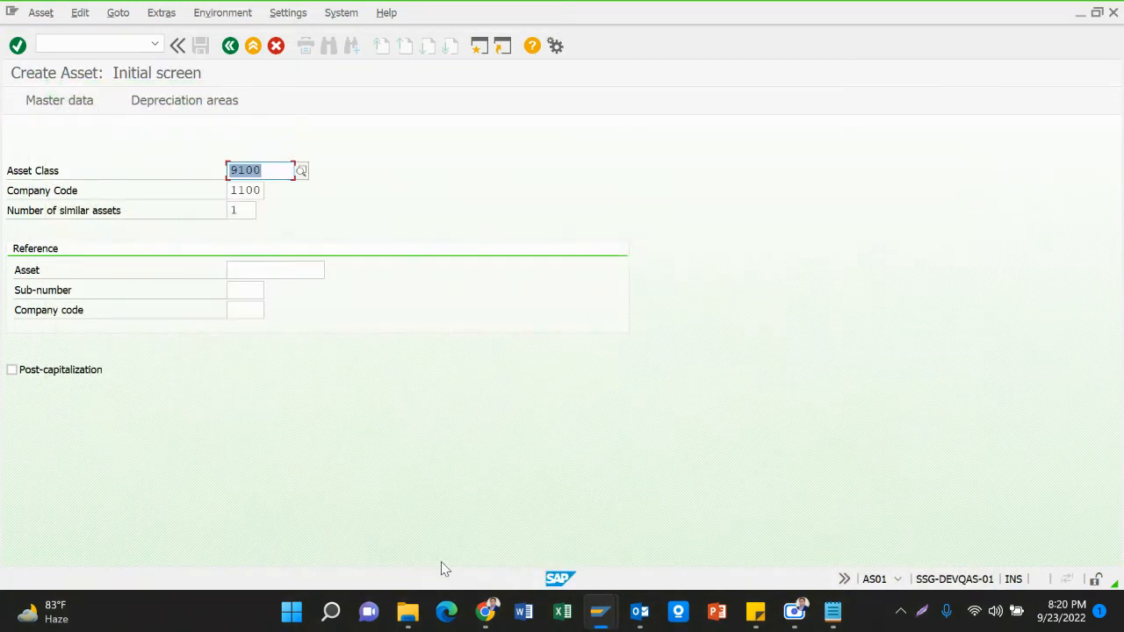
mouse_move(832, 611)
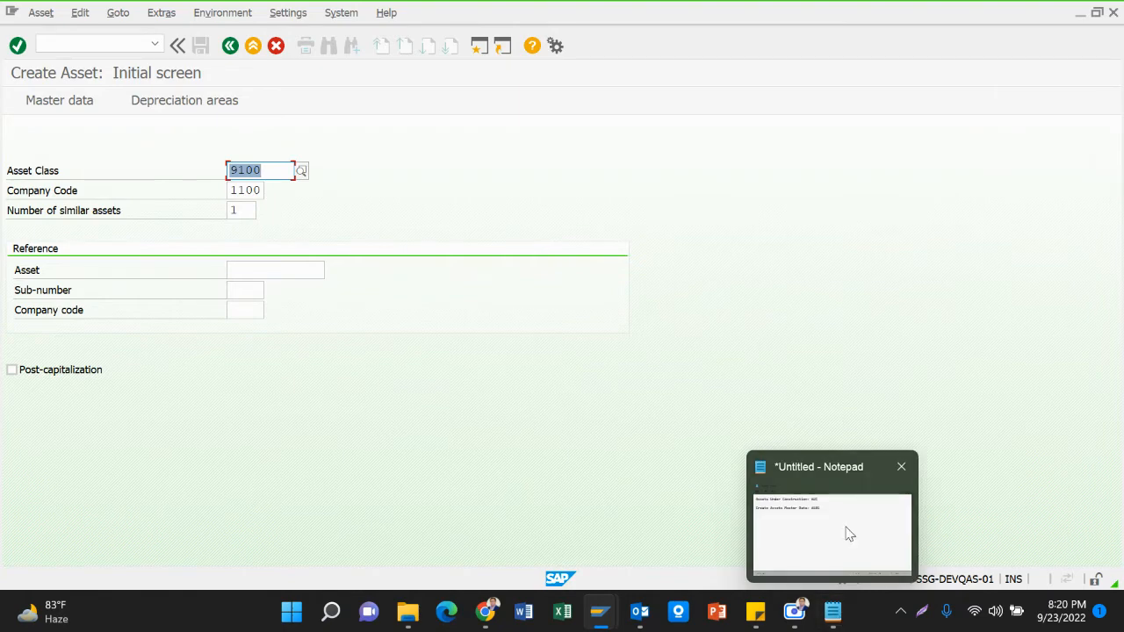
left_click(845, 532)
key("ctrl+v")
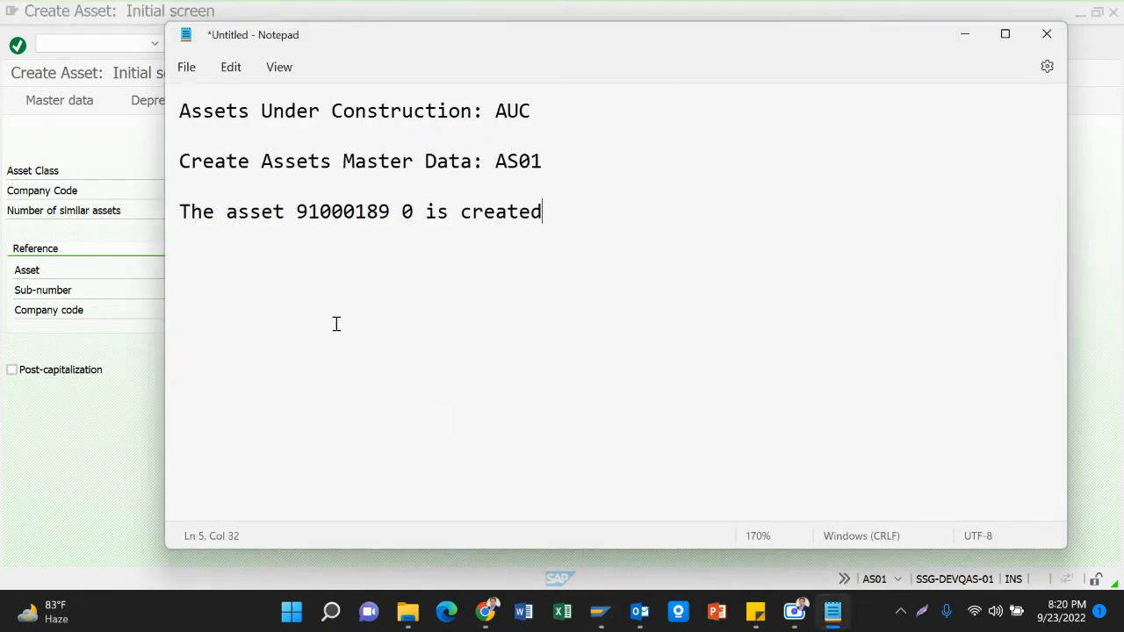
Start a dashed cost list below the asset creation message with the entry "-Assets Value/Car Value".
key("Return")
key("Return")
type("-Asse")
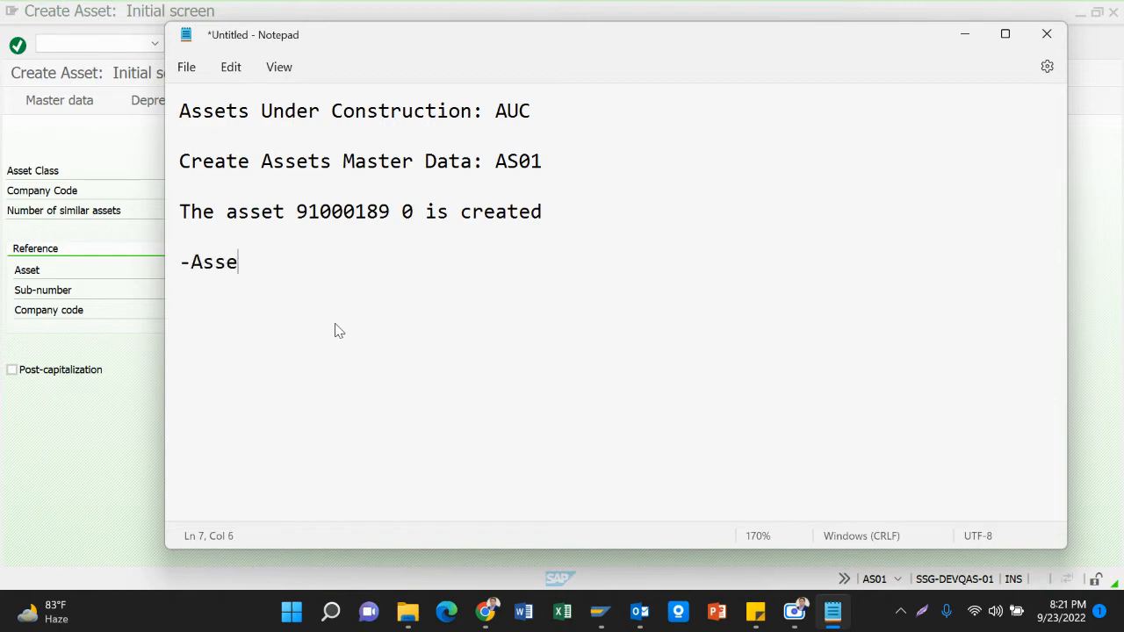
type("ts Value")
key("Return")
type("-")
left_click(354, 265)
type("/")
type("Car V")
type("alue")
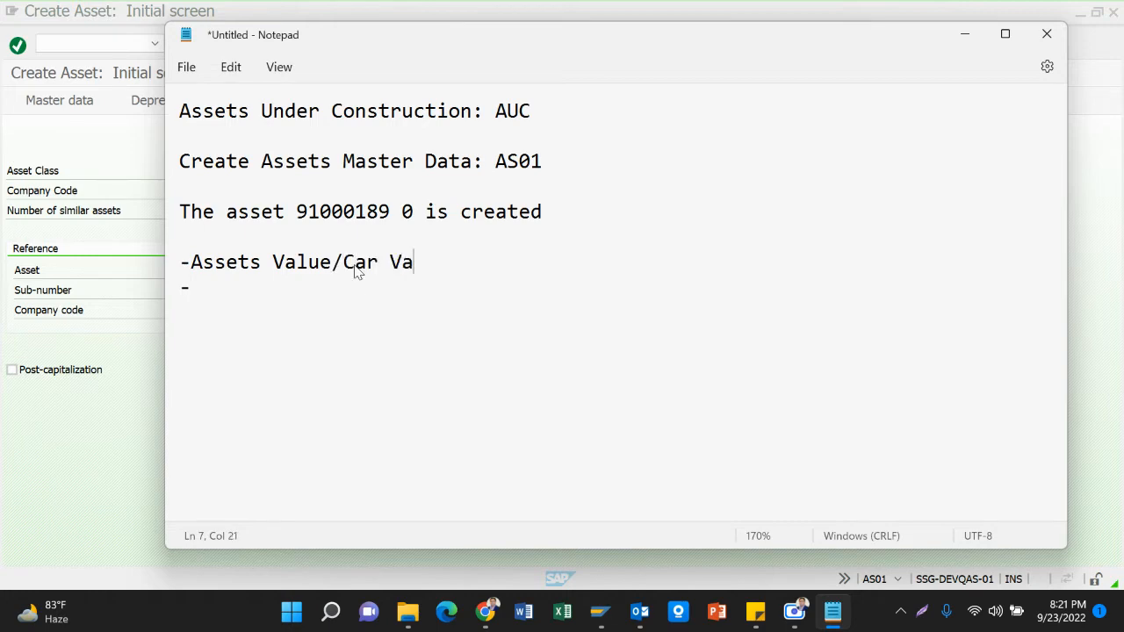
Add the entries "-Registration Exp" and "-CNG/LPG Conversion Cost" to the cost list.
key("Down")
type("Regi")
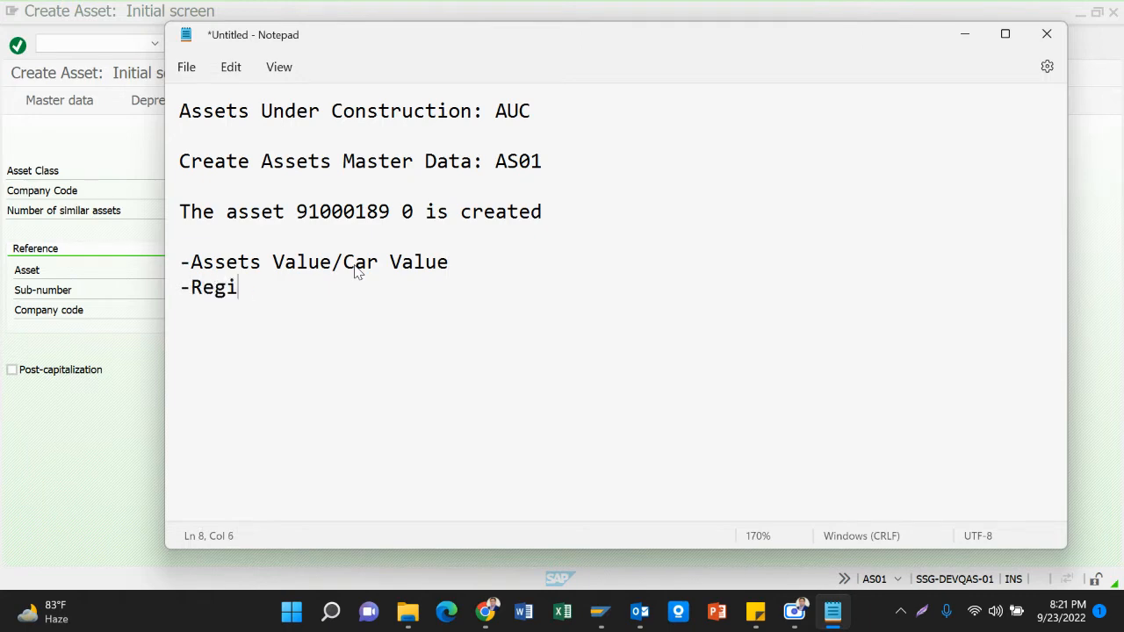
type("stratio")
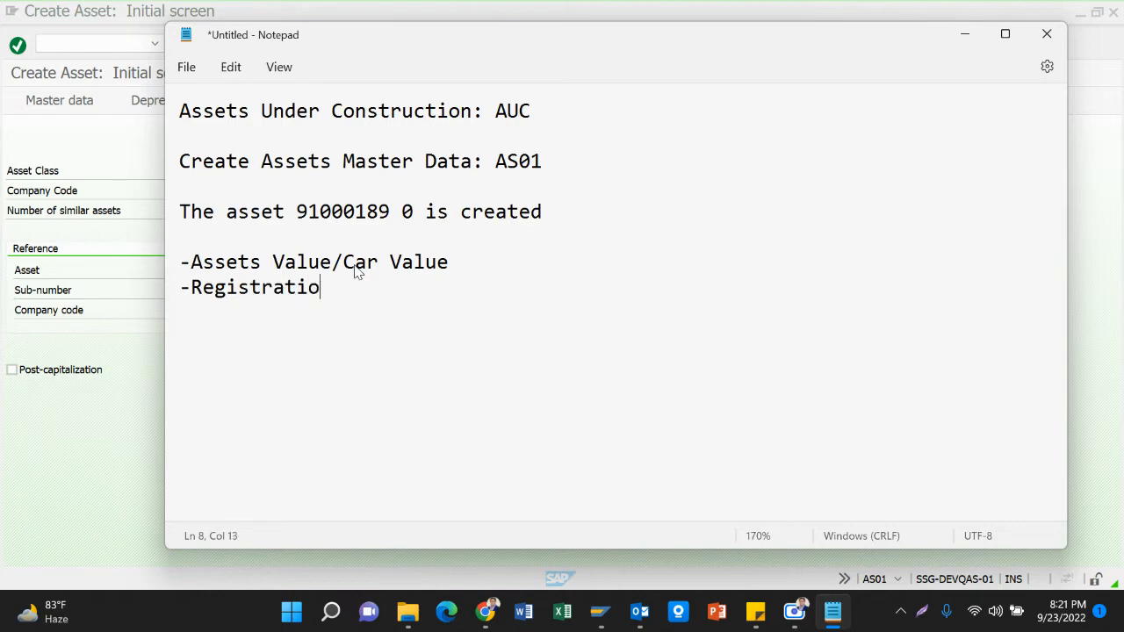
type("n Exp")
key("Return")
type("-CNG/LPG")
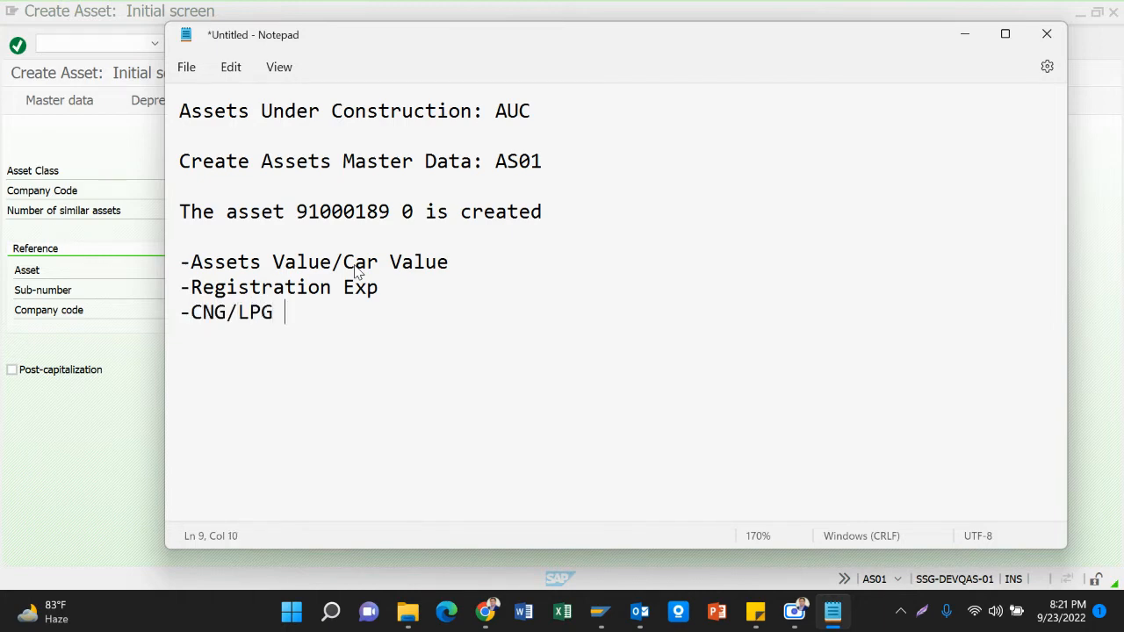
type(" Conversion ")
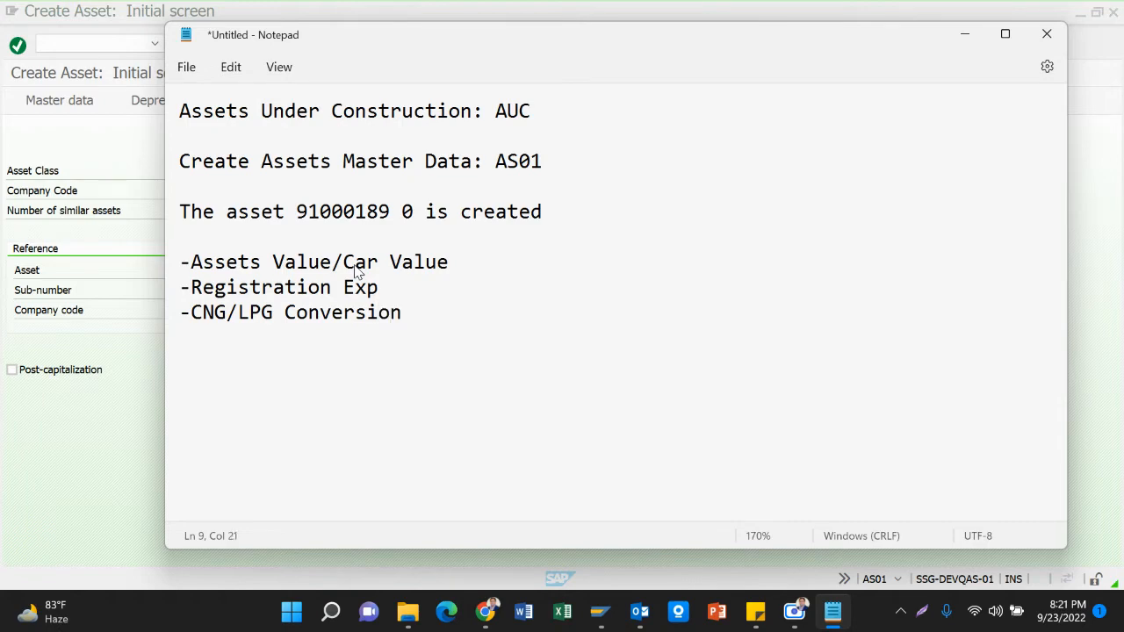
type("Cost")
left_click(365, 340)
left_click(527, 331)
left_click_drag(479, 313, 180, 262)
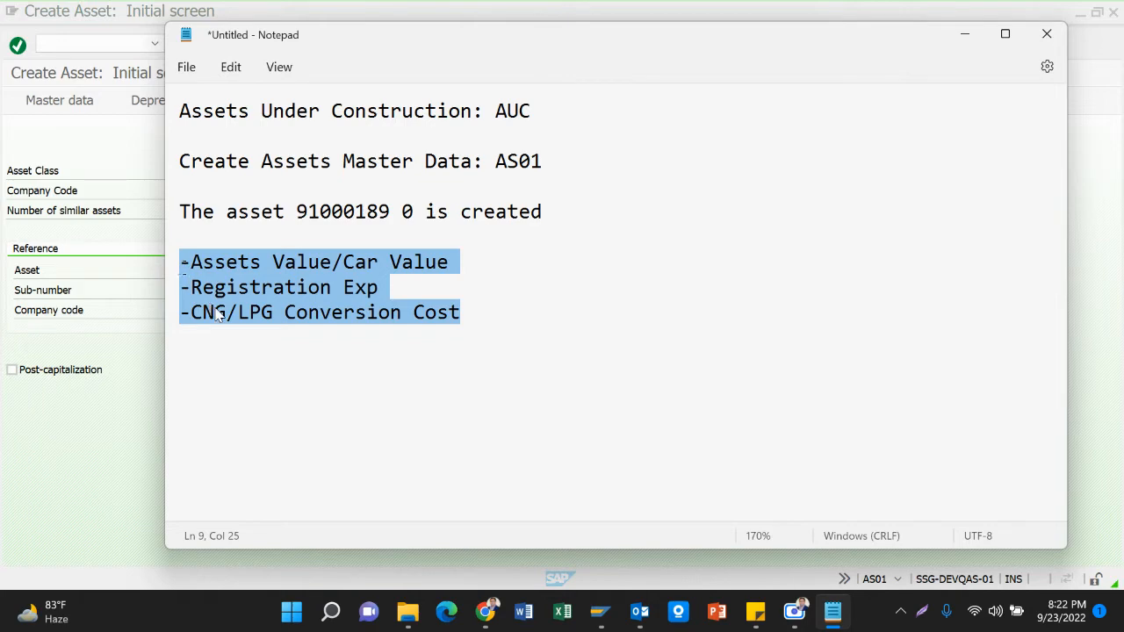
left_click(347, 347)
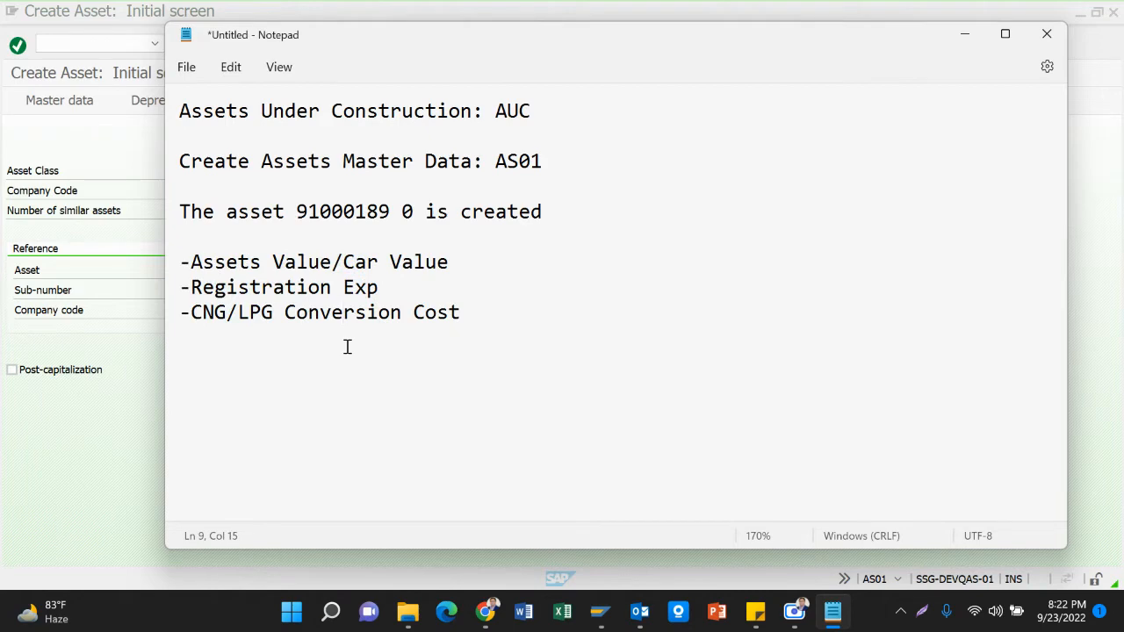
left_click(496, 319)
Switch back to SAP and leave the asset creation transaction for the SAP Easy Access screen.
mouse_move(600, 612)
left_click(648, 516)
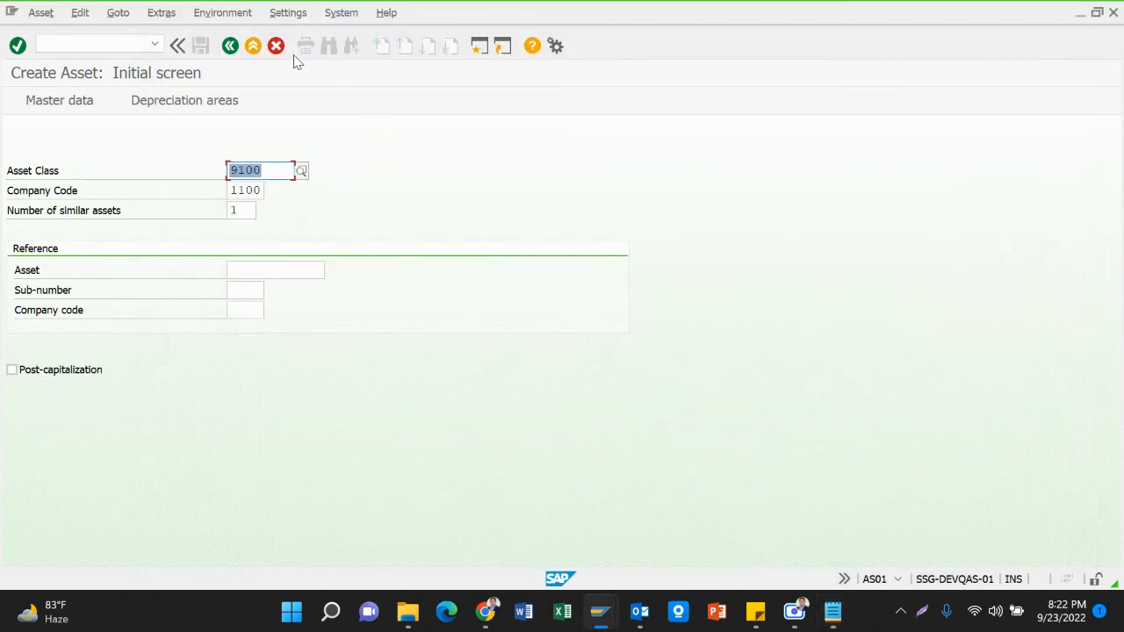
left_click(253, 45)
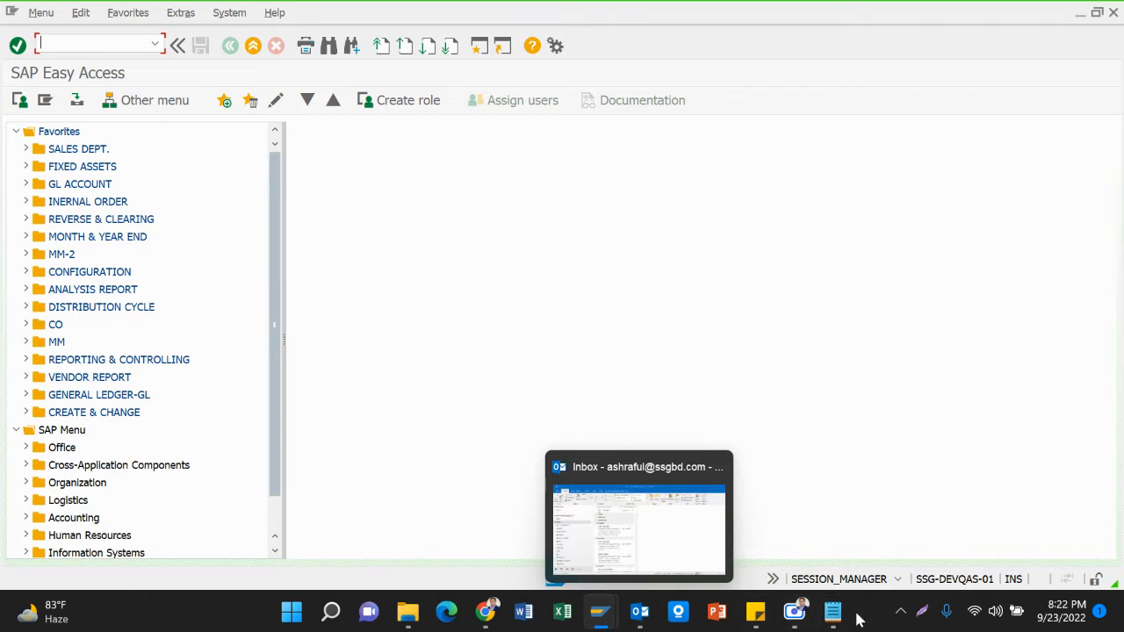
Switch to Notepad and add the line "Direct Assets Posting: F-90" below the cost list, separated by a blank line.
mouse_move(837, 617)
left_click(827, 504)
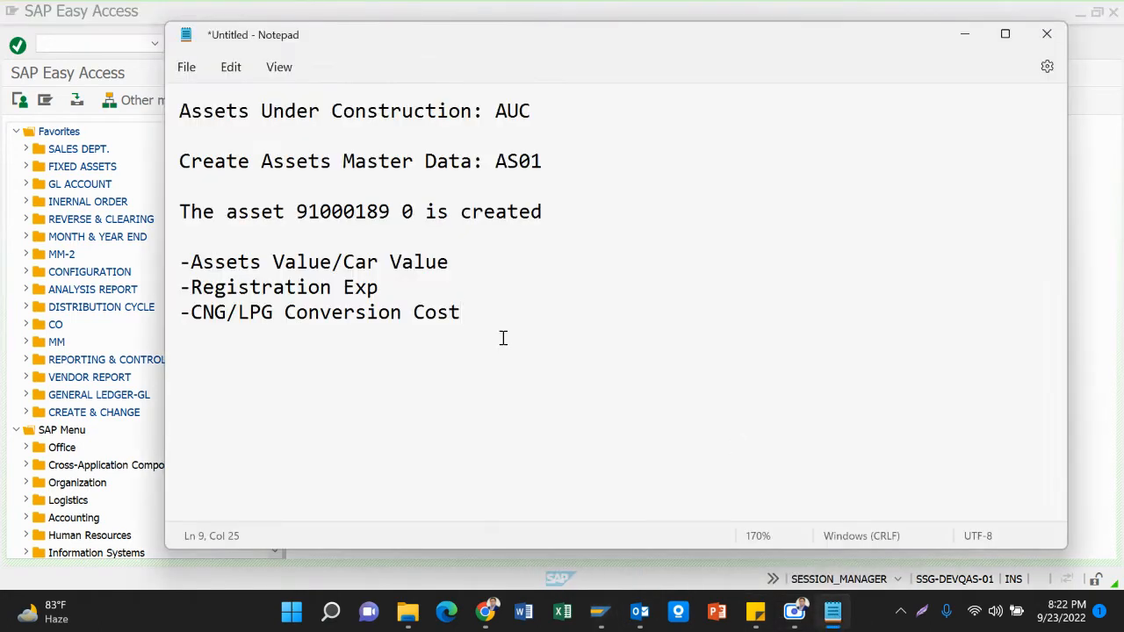
key("Return")
key("Return")
type("Direct")
type("A")
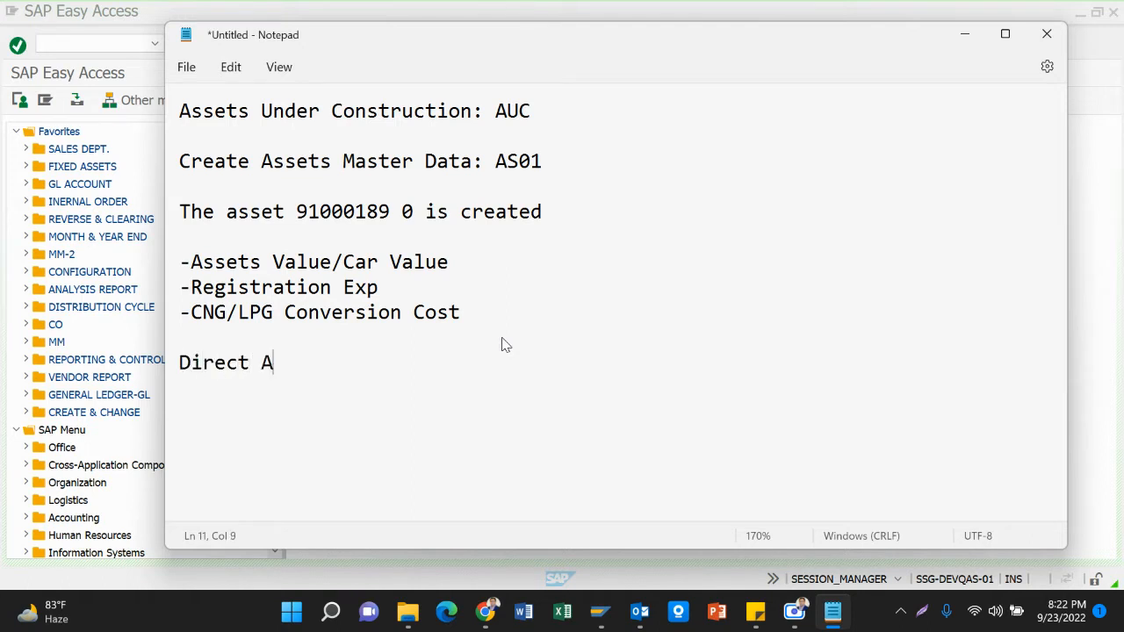
type("ssets P")
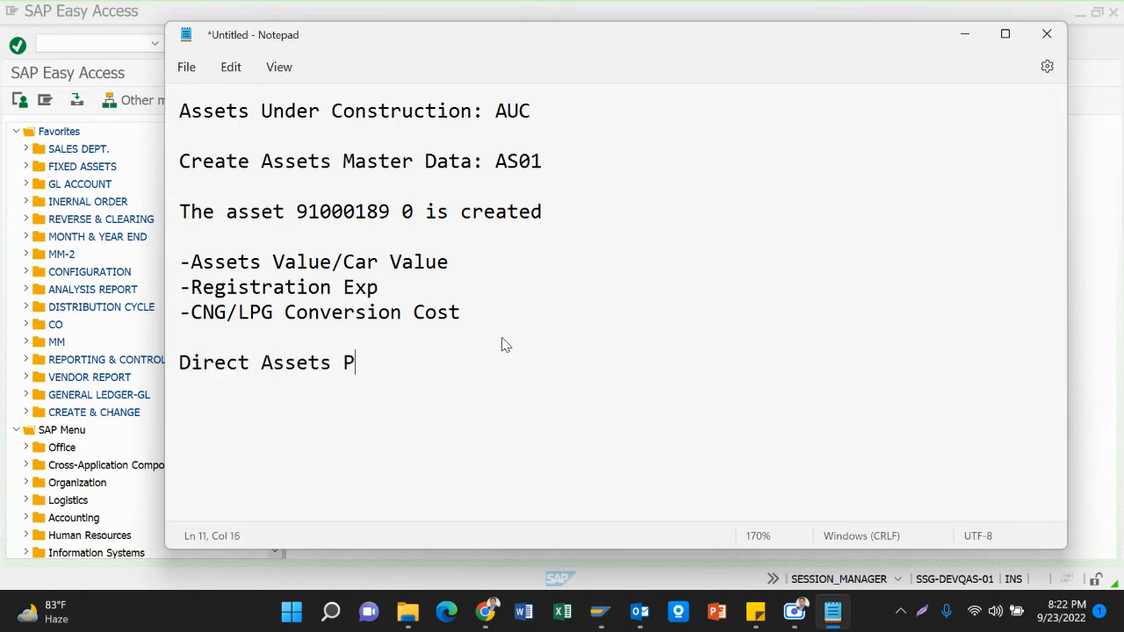
type("osting: ")
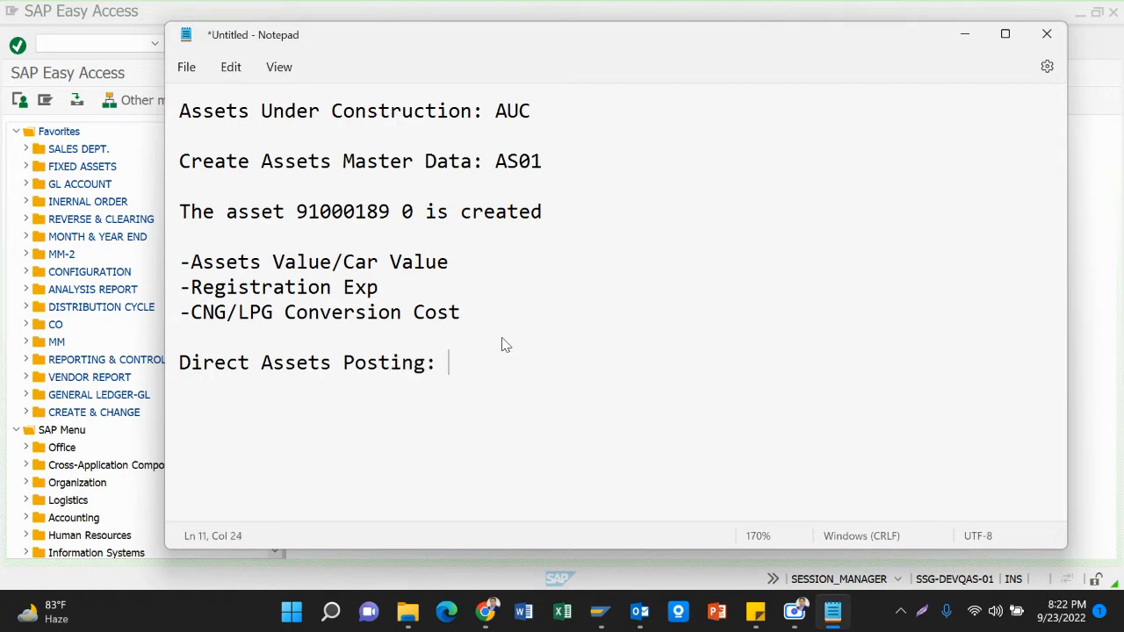
type("F-90")
Copy the code F-90 from the notes and run it as a transaction in SAP.
key("shift+Left")
key("shift+Left")
key("shift+Left")
key("shift+Left")
key("ctrl+c")
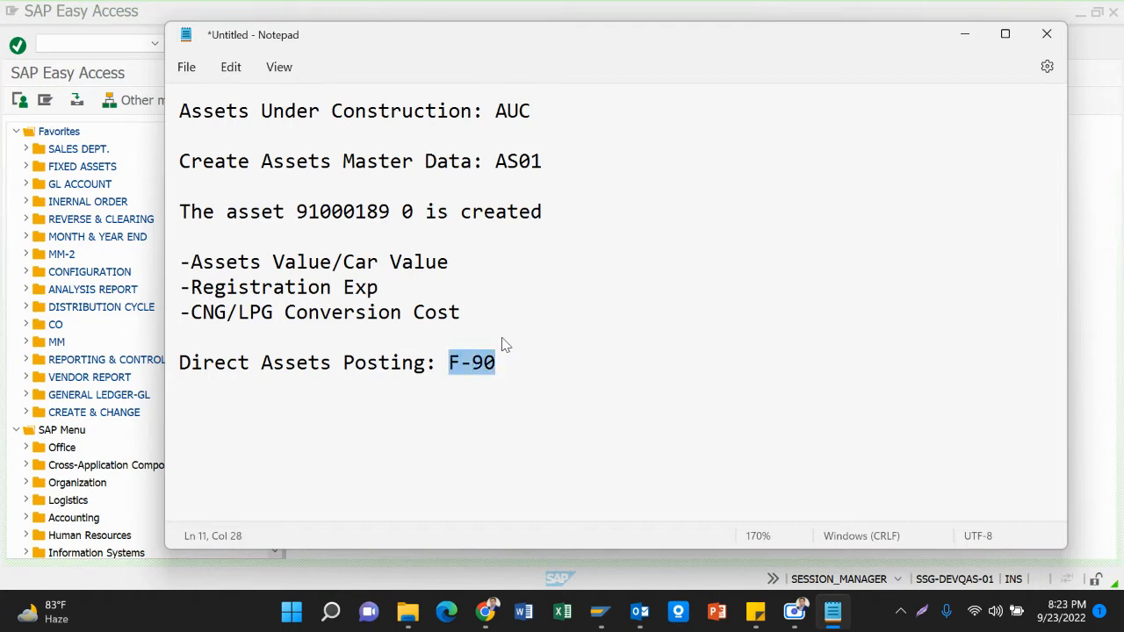
key("alt+Tab")
key("ctrl+v")
key("Return")
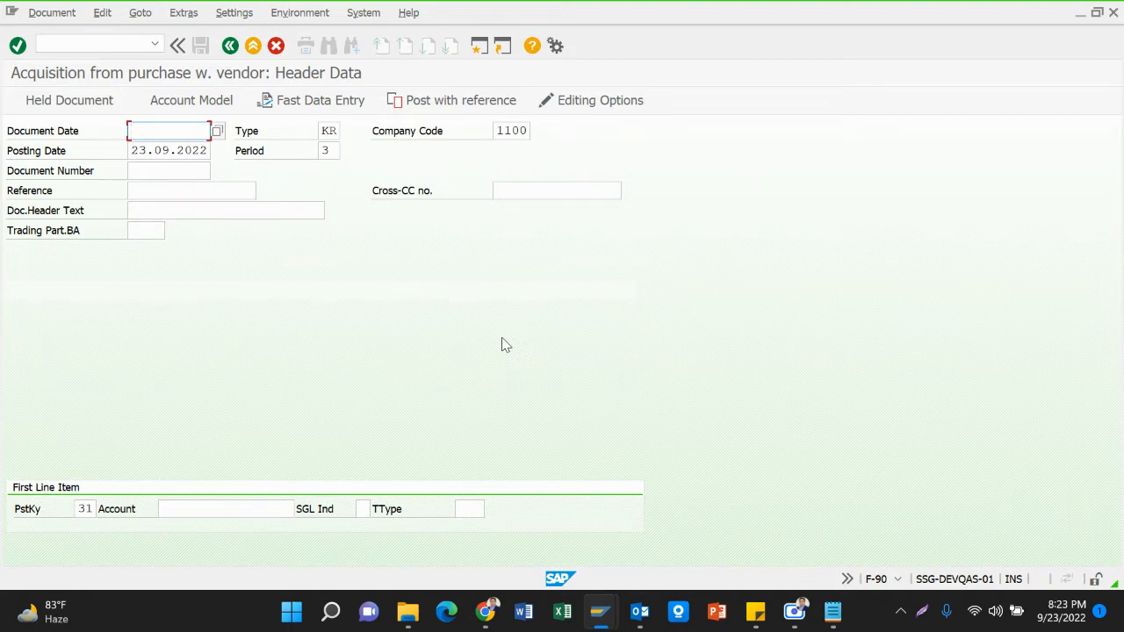
Set the document date to 10.09.2022 and the document type to AA in the header data.
left_click(216, 131)
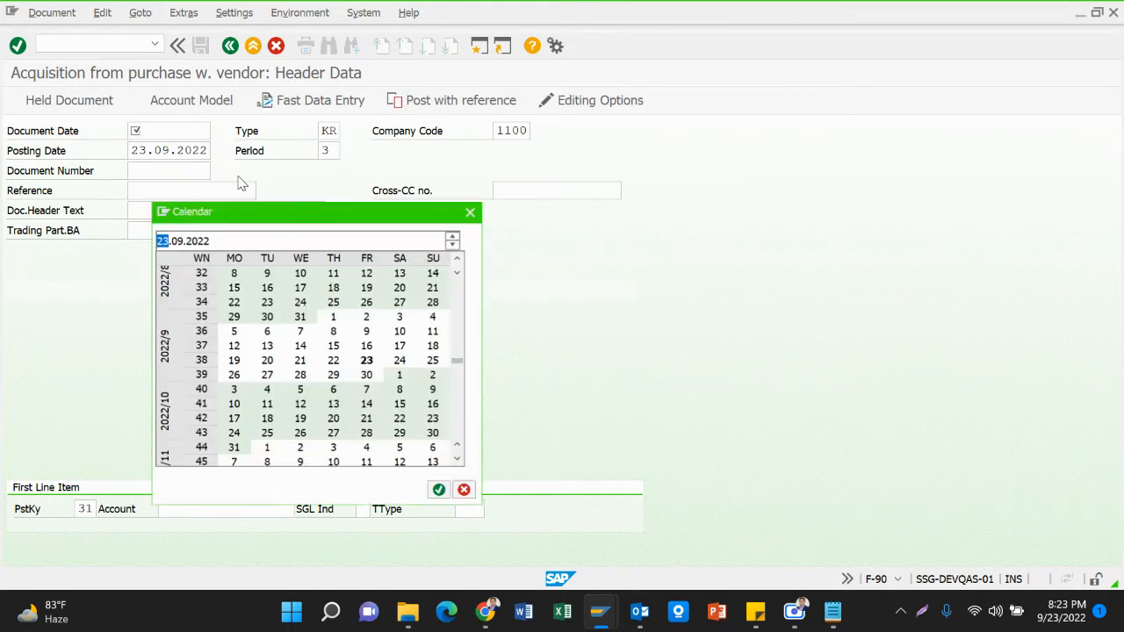
left_click(401, 332)
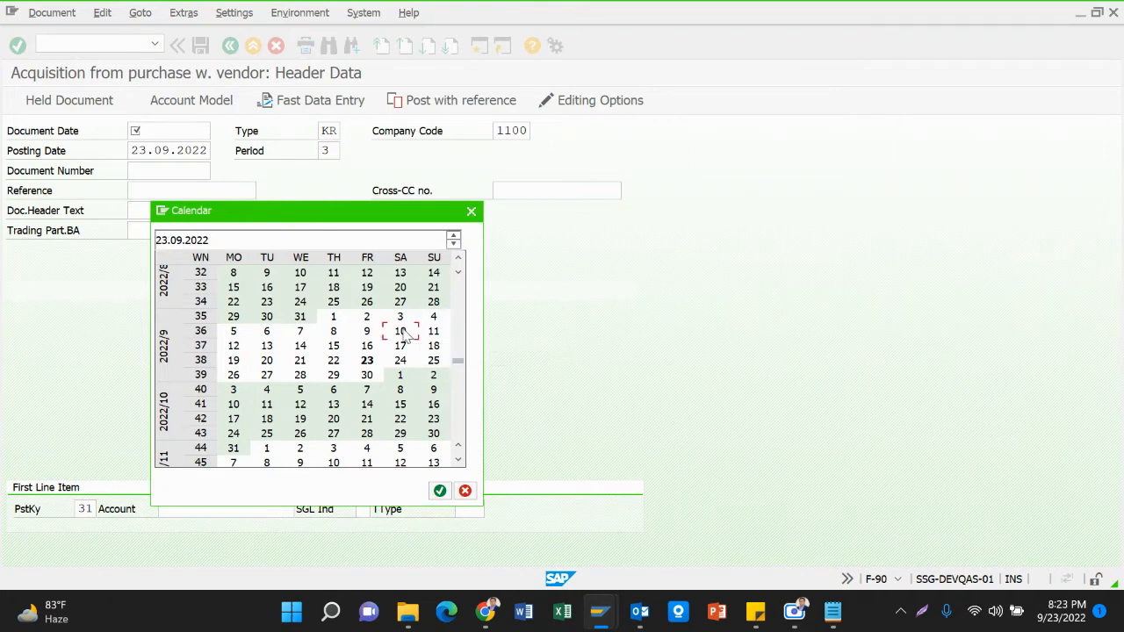
double_click(401, 331)
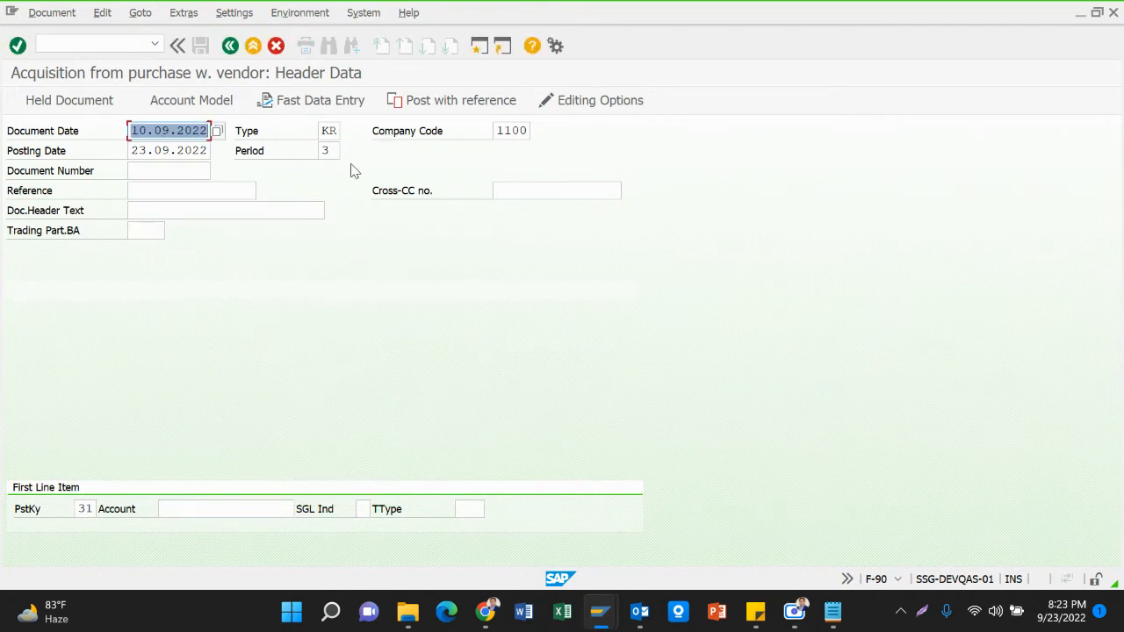
key("Tab")
key("BackSpace")
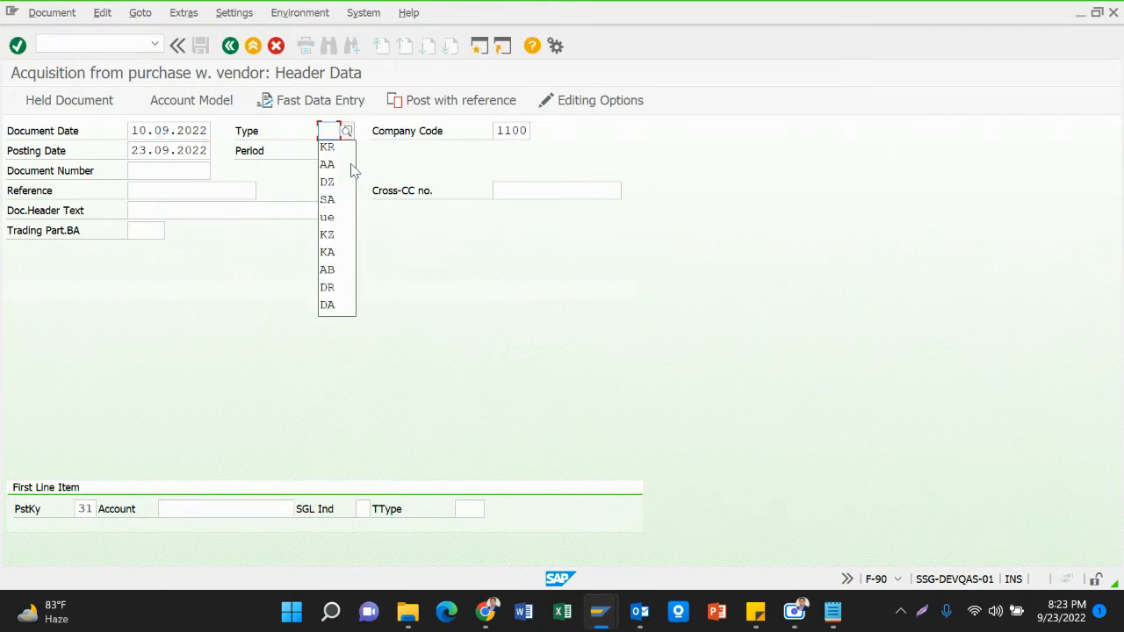
left_click(350, 166)
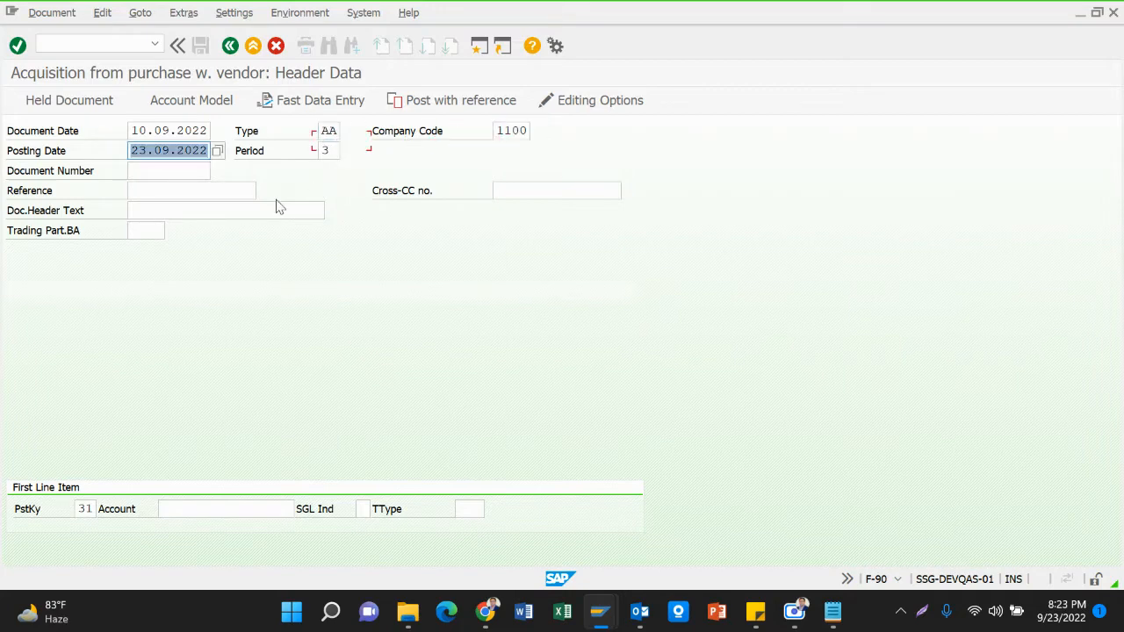
Copy the document date 10.09.2022 into the posting date.
left_click(44, 130)
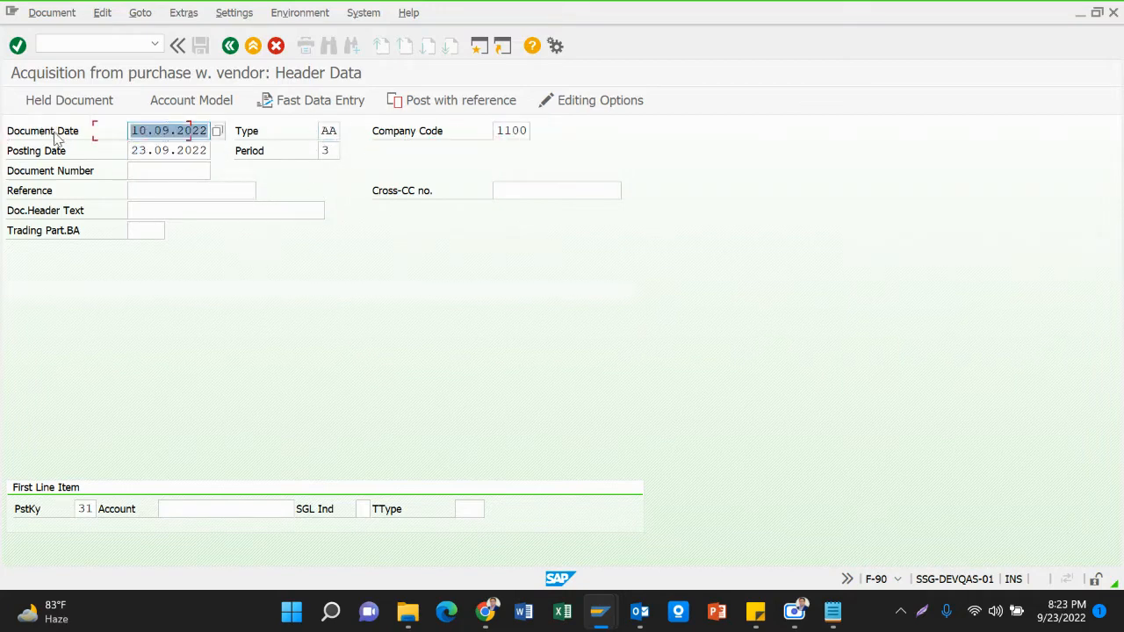
key("ctrl+c")
key("Tab")
key("Tab")
key("Tab")
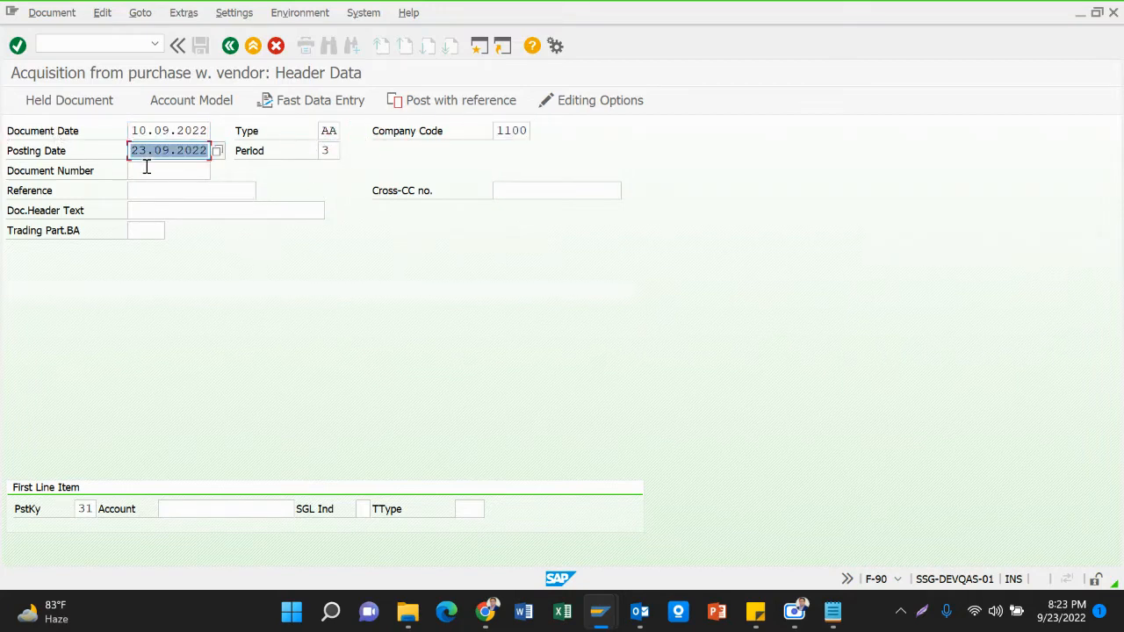
key("ctrl+v")
Enter "Bill-2500/2001" as the document reference, adapting the earlier entry Bill-2500/89.
left_click(155, 190)
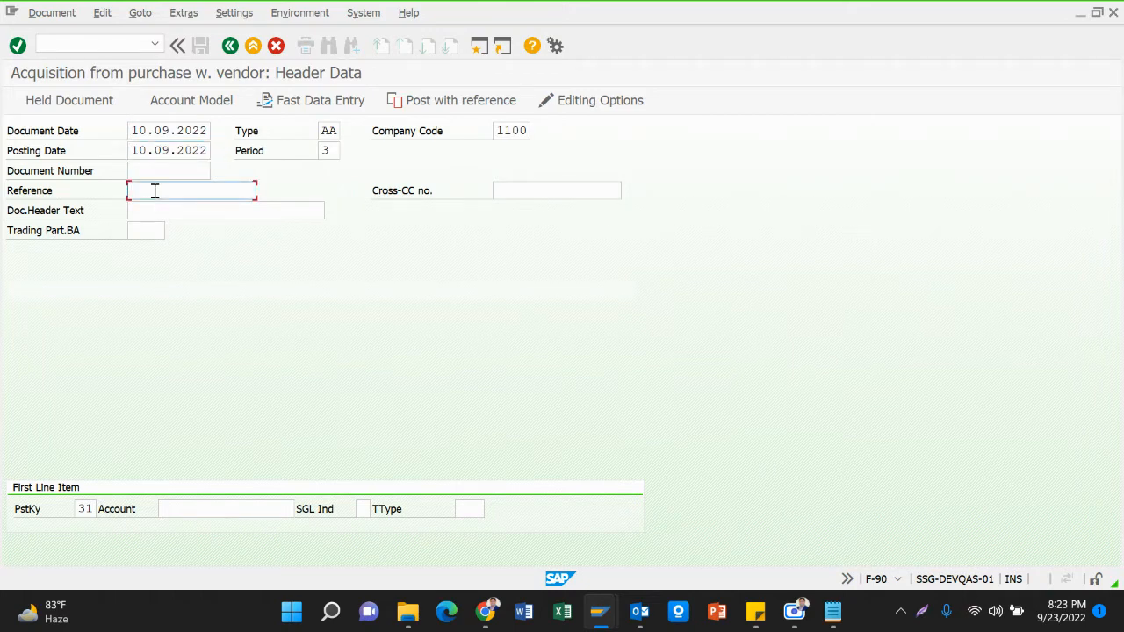
type("B")
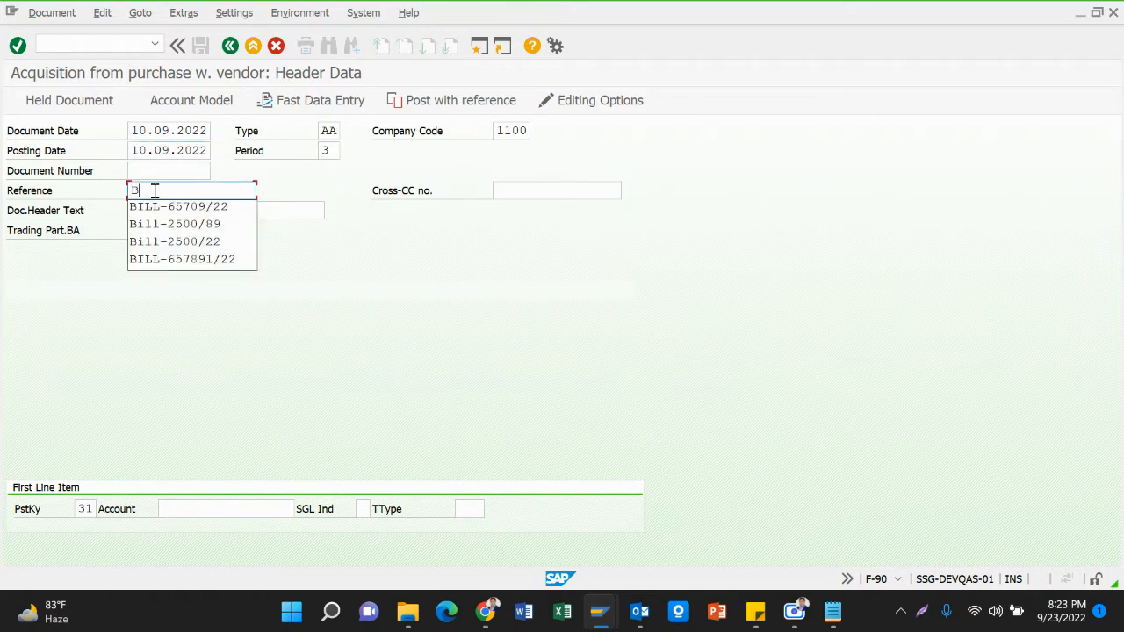
key("Down")
key("Down")
key("Return")
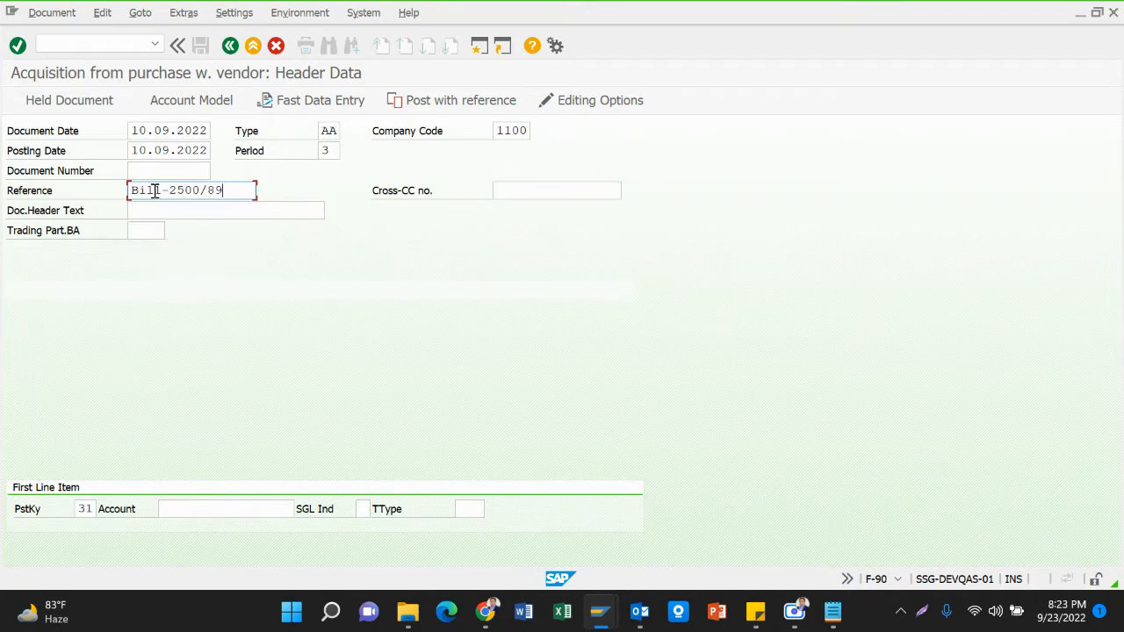
key("BackSpace")
key("BackSpace")
type("2001")
key("Tab")
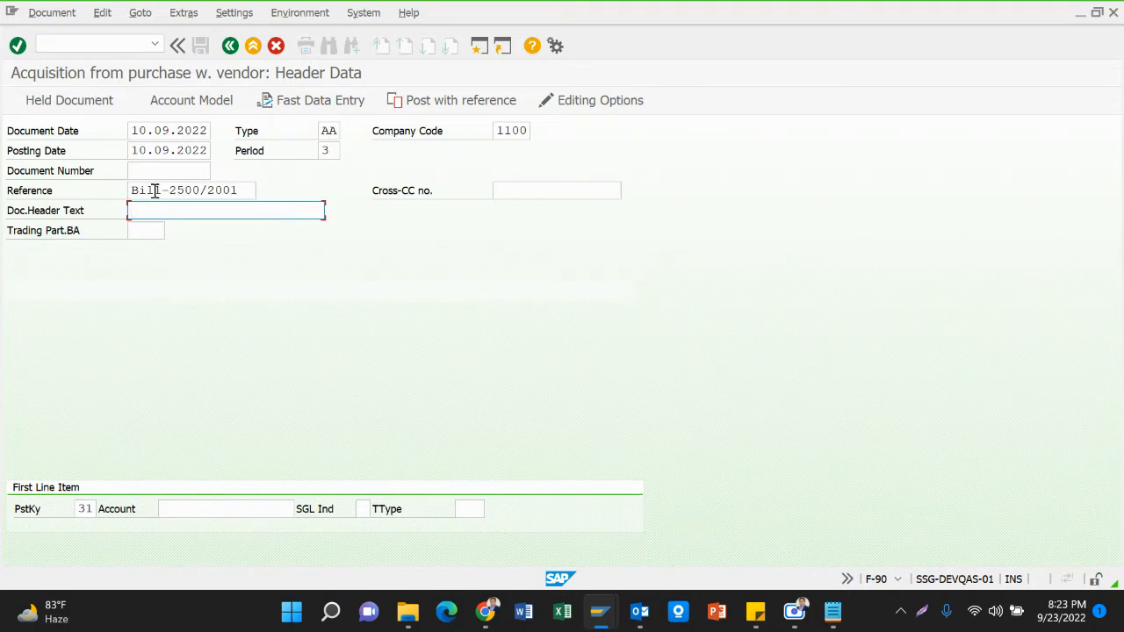
Fill in the document header text with the earlier entry "Car purchase for CFO".
type("C")
key("Down")
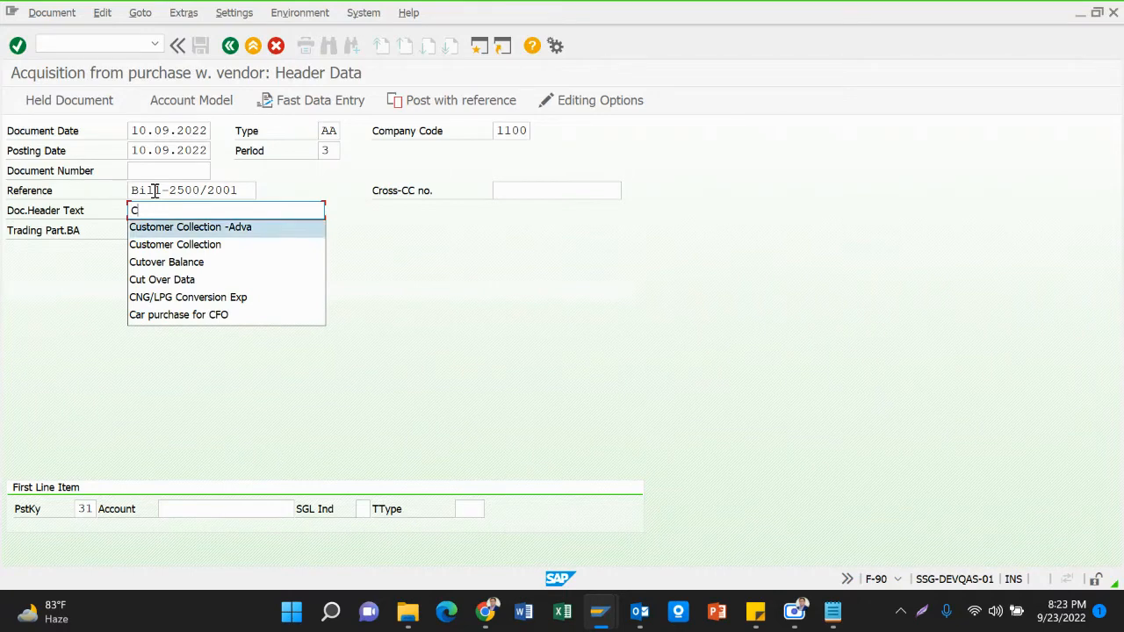
key("Down")
key("Down")
key("Down")
key("Down")
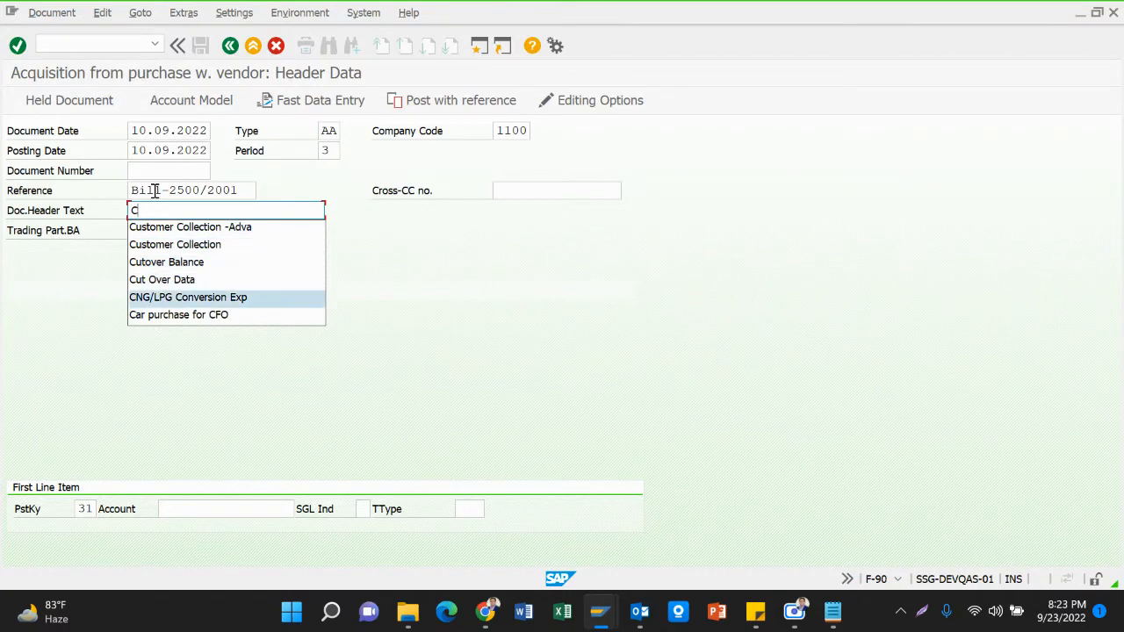
key("Down")
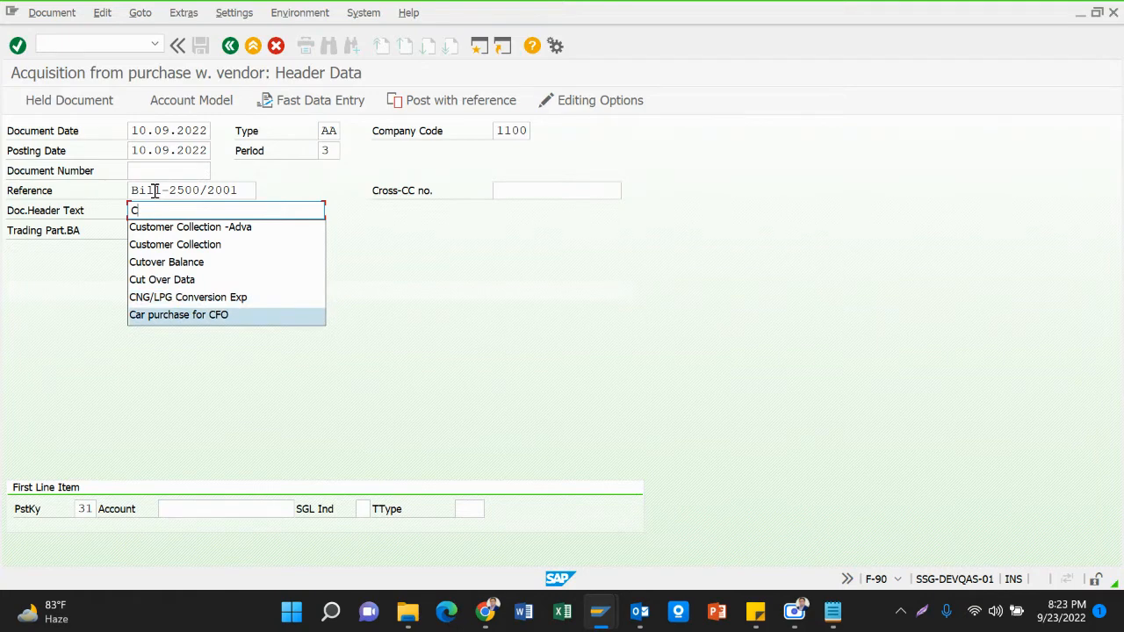
key("Return")
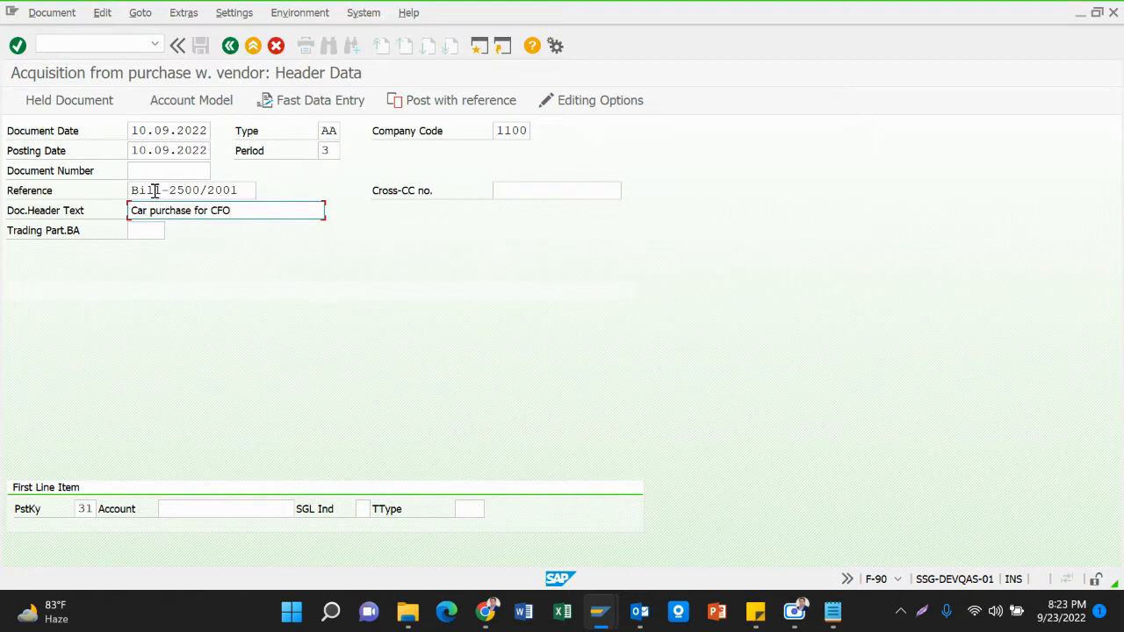
Set the first line item's posting key to 70, Debit asset.
key("Tab")
key("Tab")
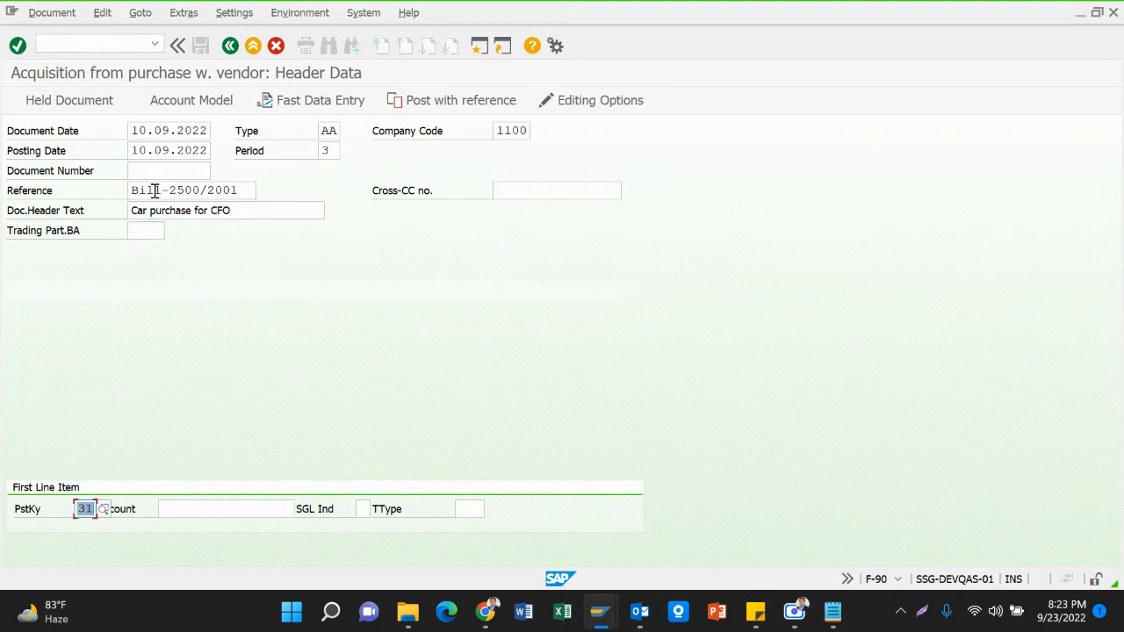
type("70")
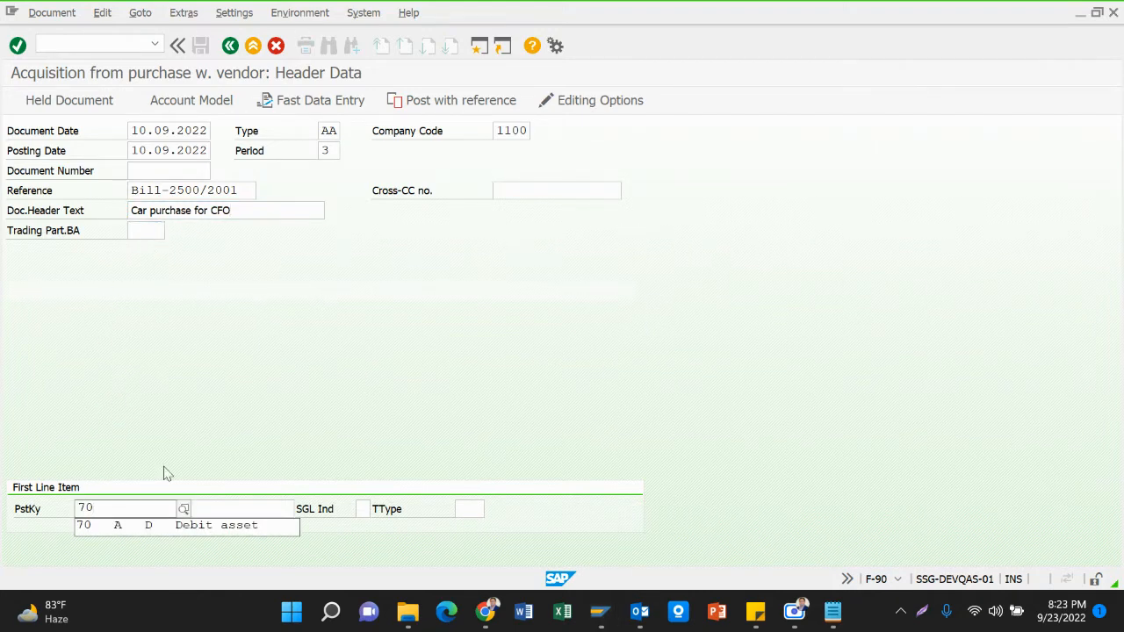
left_click(184, 528)
Copy the created asset's number from the Notepad notes into the first line item's account in SAP.
left_click(211, 509)
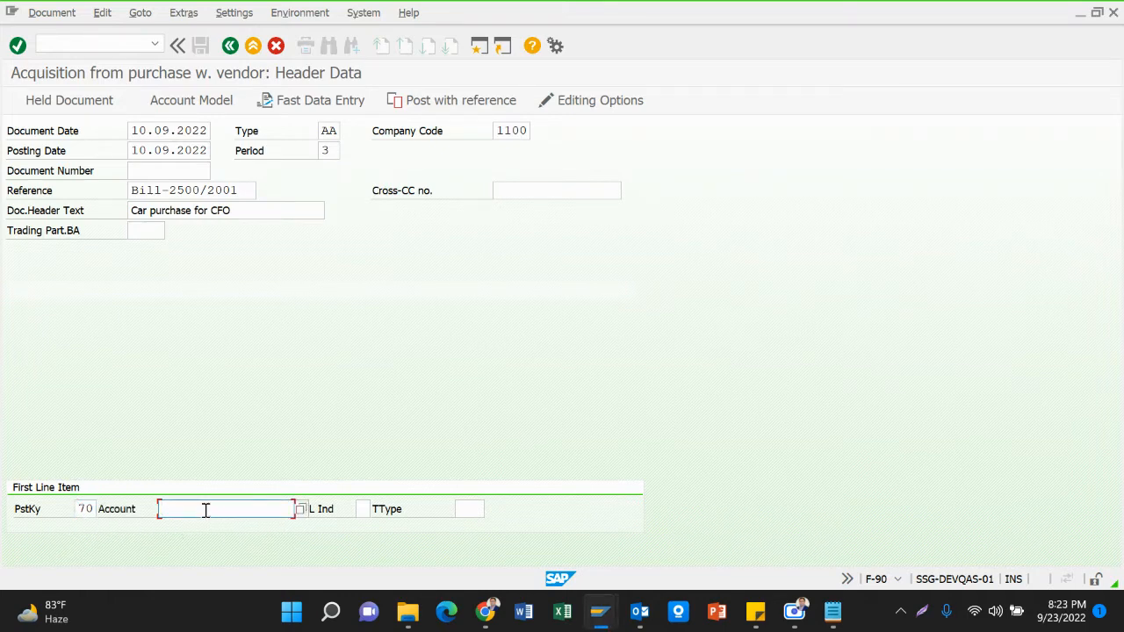
left_click(831, 618)
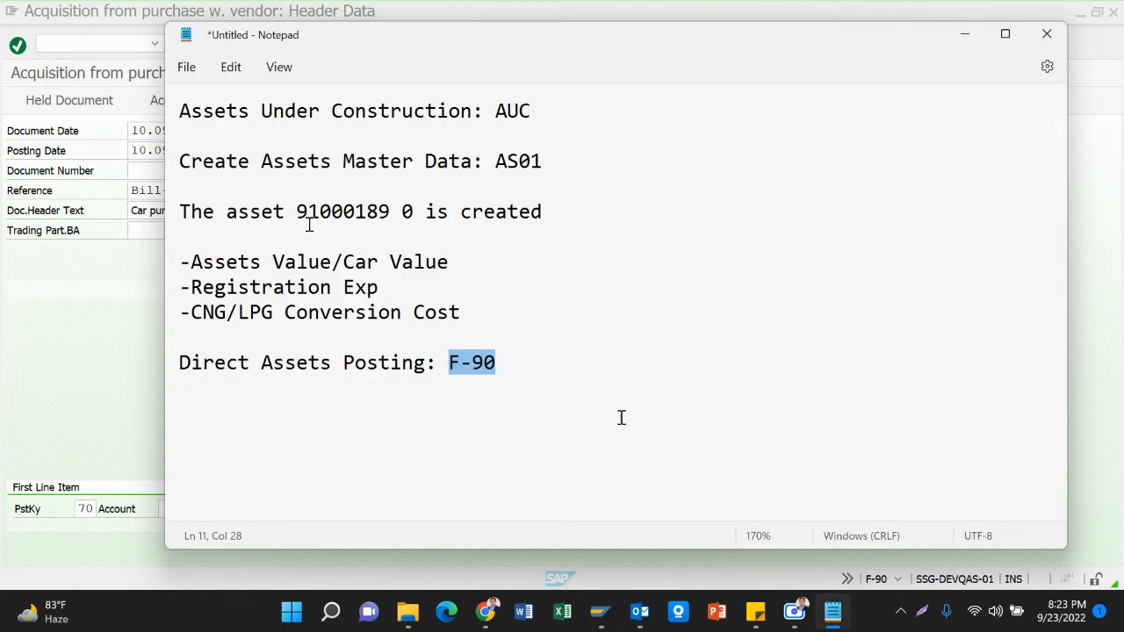
left_click_drag(297, 215, 389, 215)
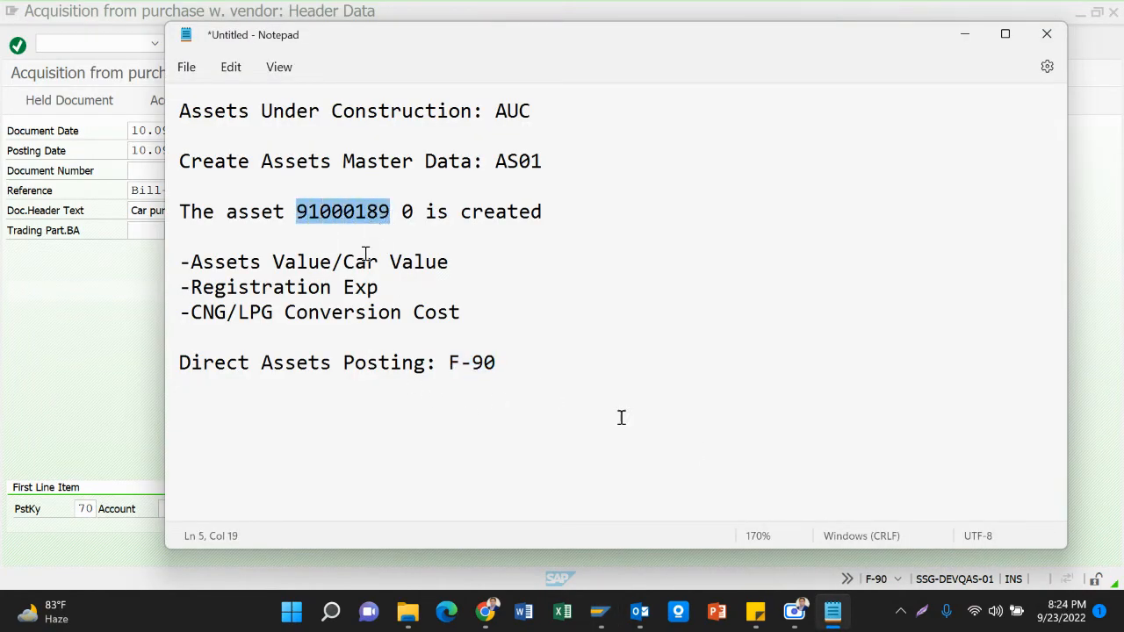
key("ctrl+c")
key("alt+Tab")
key("ctrl+v")
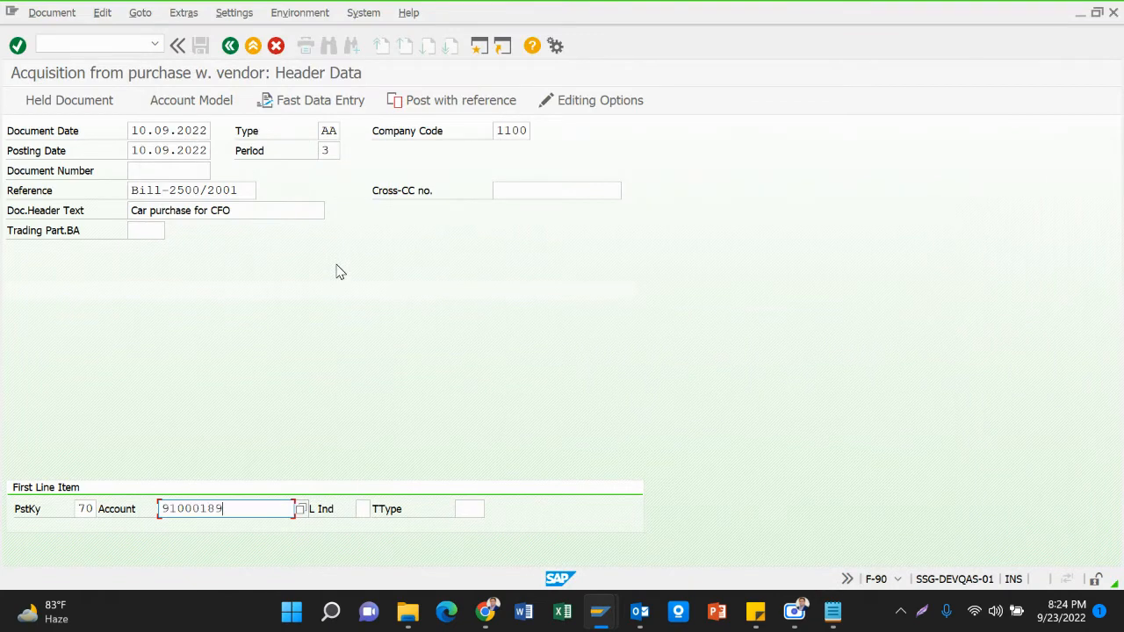
Set the first line item's transaction type to 100 and proceed to the asset item entry.
left_click(470, 509)
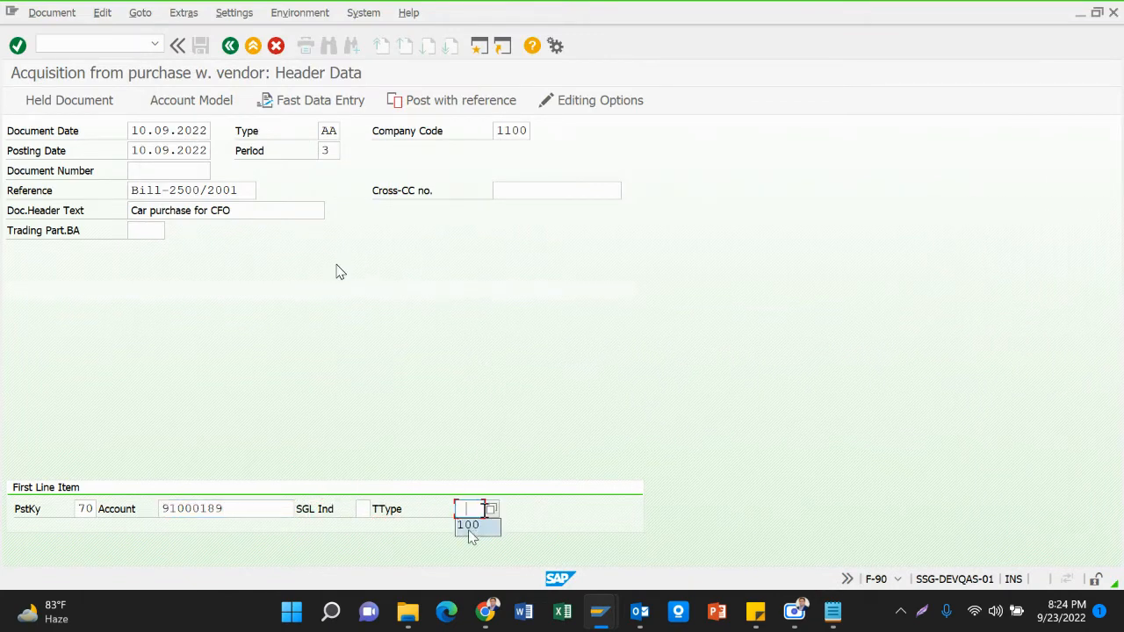
left_click(470, 525)
key("Return")
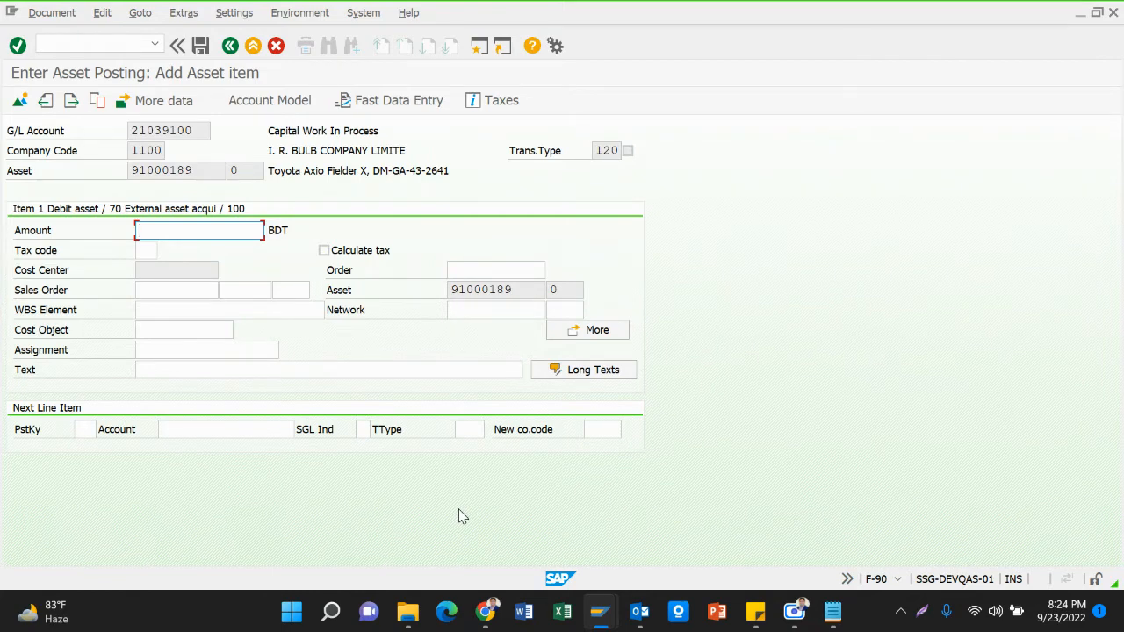
Set the asset item's amount to 2250000 BDT and its text to "Car Purchase for CFO".
type("22")
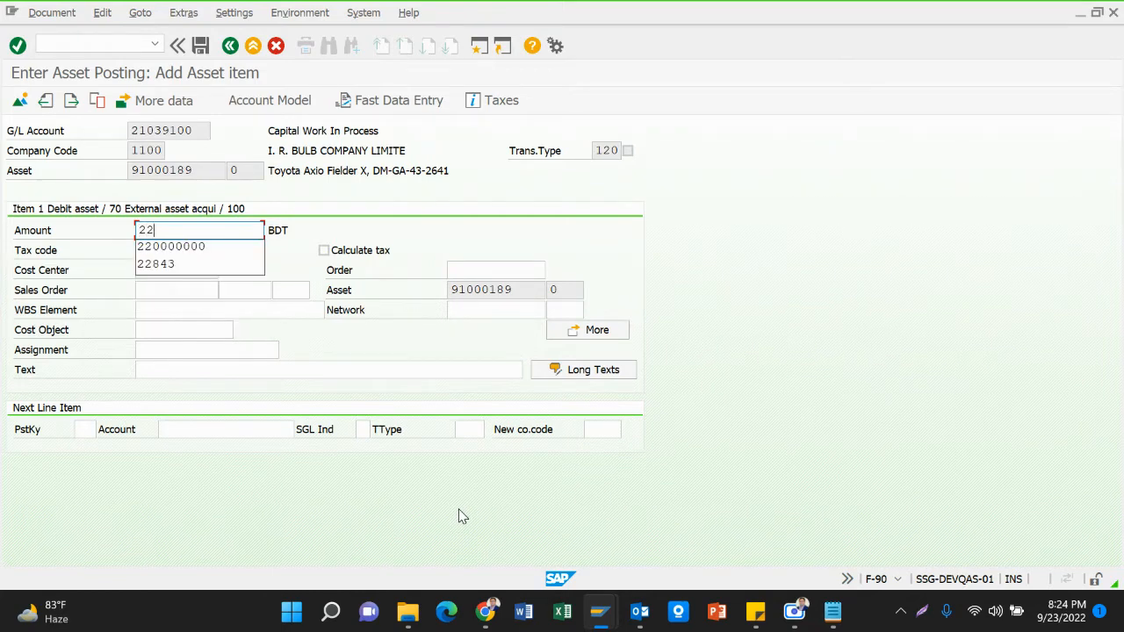
type("50000")
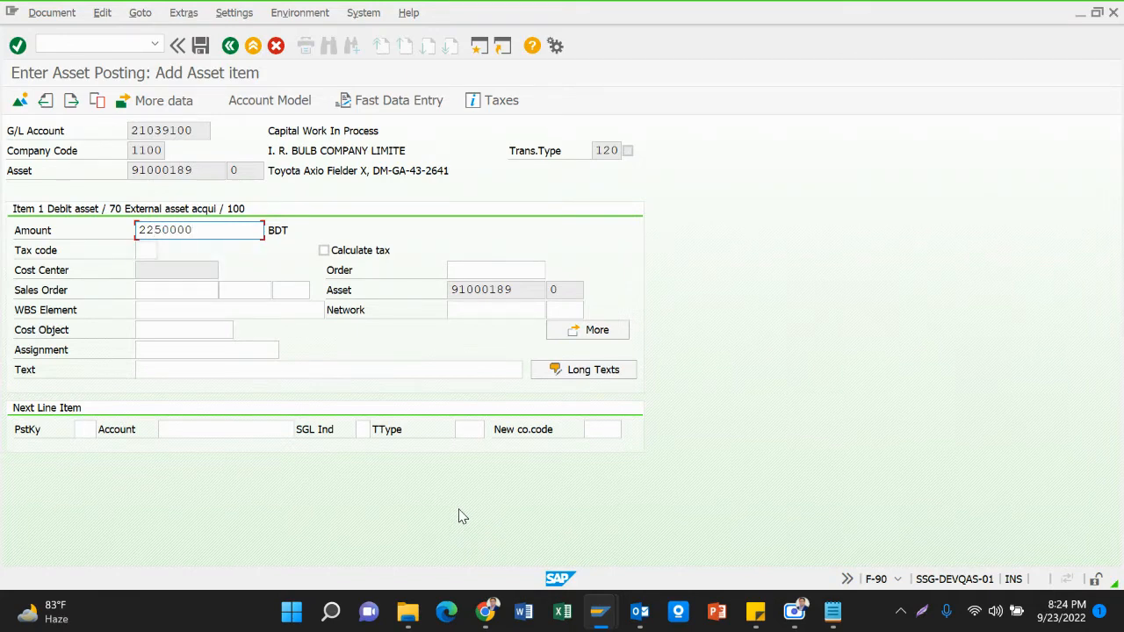
key("Tab")
key("Tab")
key("Tab")
key("Tab")
key("Tab")
key("Tab")
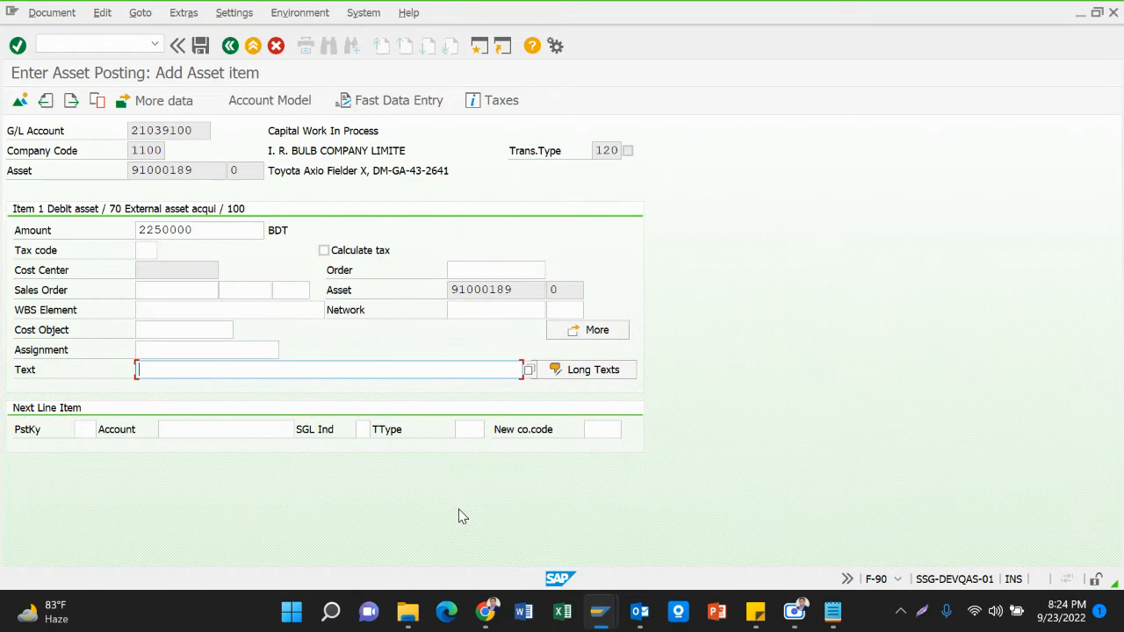
type("C")
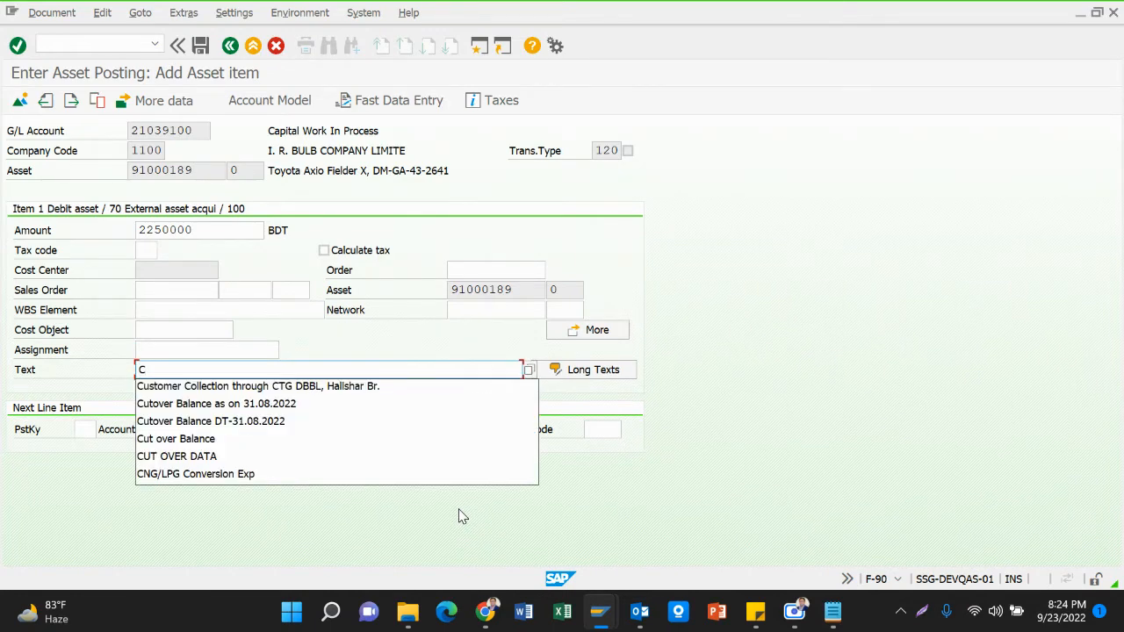
type("ar")
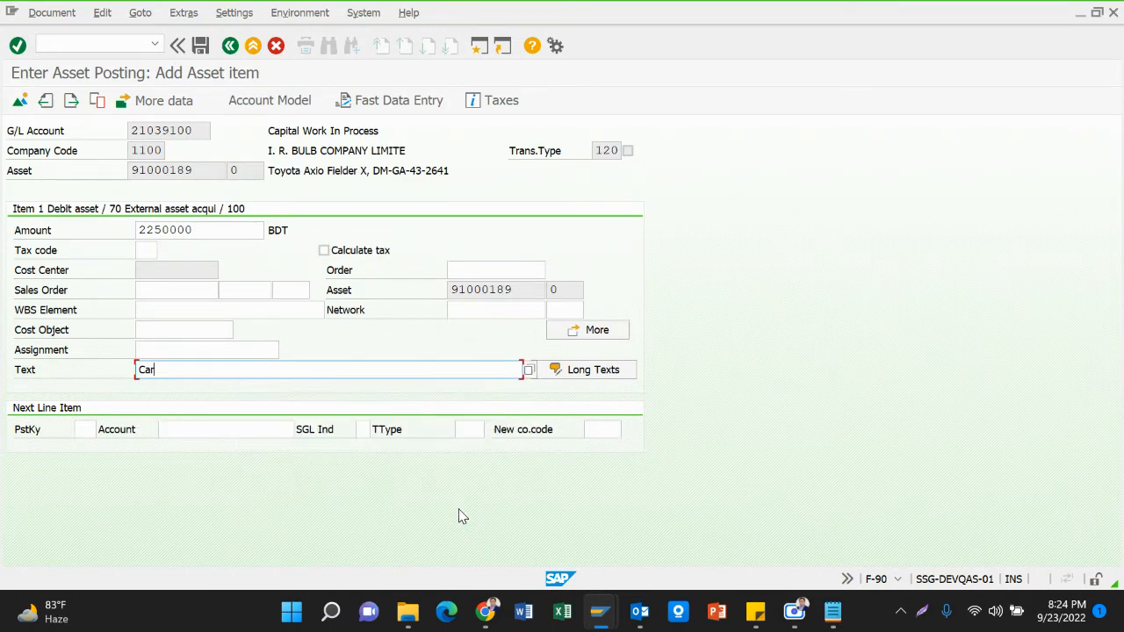
type(" Purchase for CFO")
key("Return")
left_click_drag(270, 177, 475, 183)
left_click(475, 184)
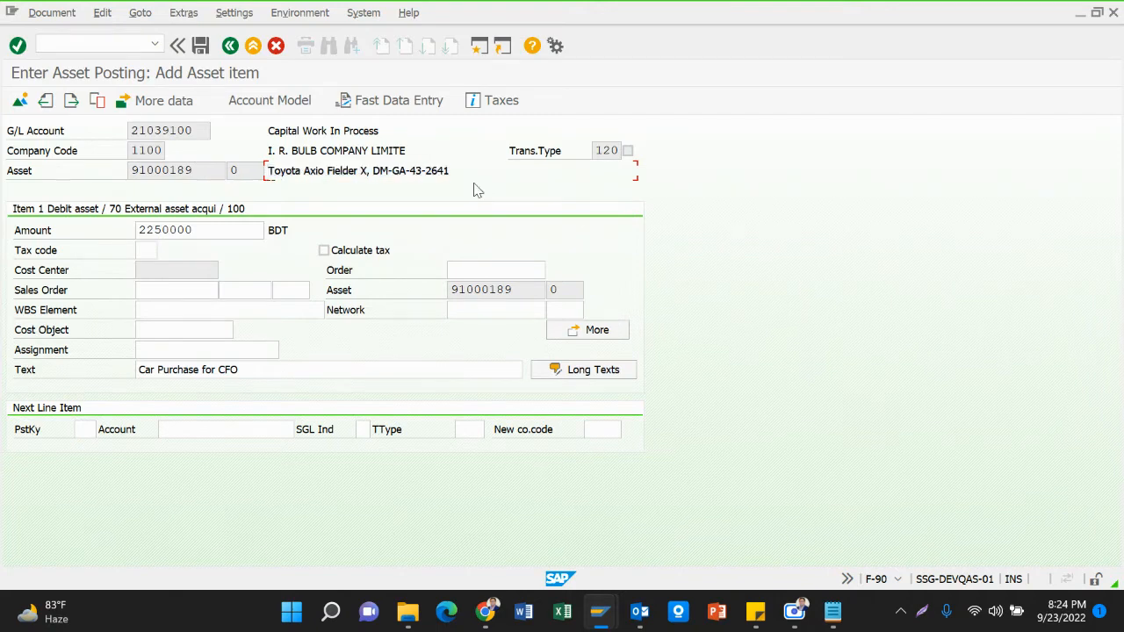
Append ":Toyota Axio Fielder X, DM-GA" to the asset item's text.
double_click(262, 369)
left_click(261, 370)
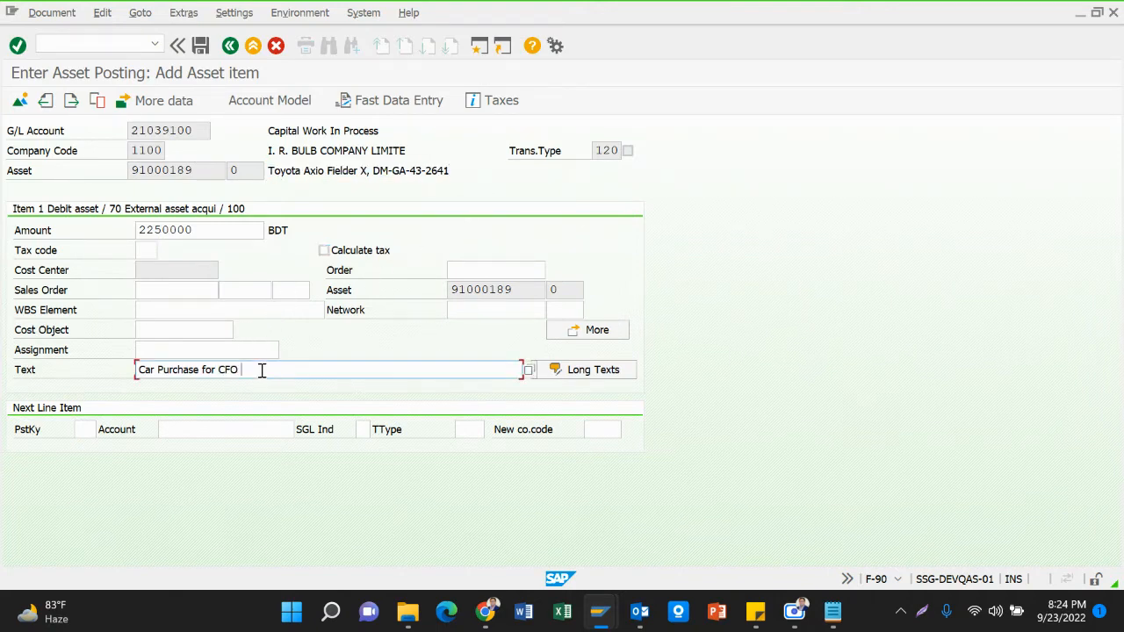
type(":Toyota Axio Fielder X, DM-GA")
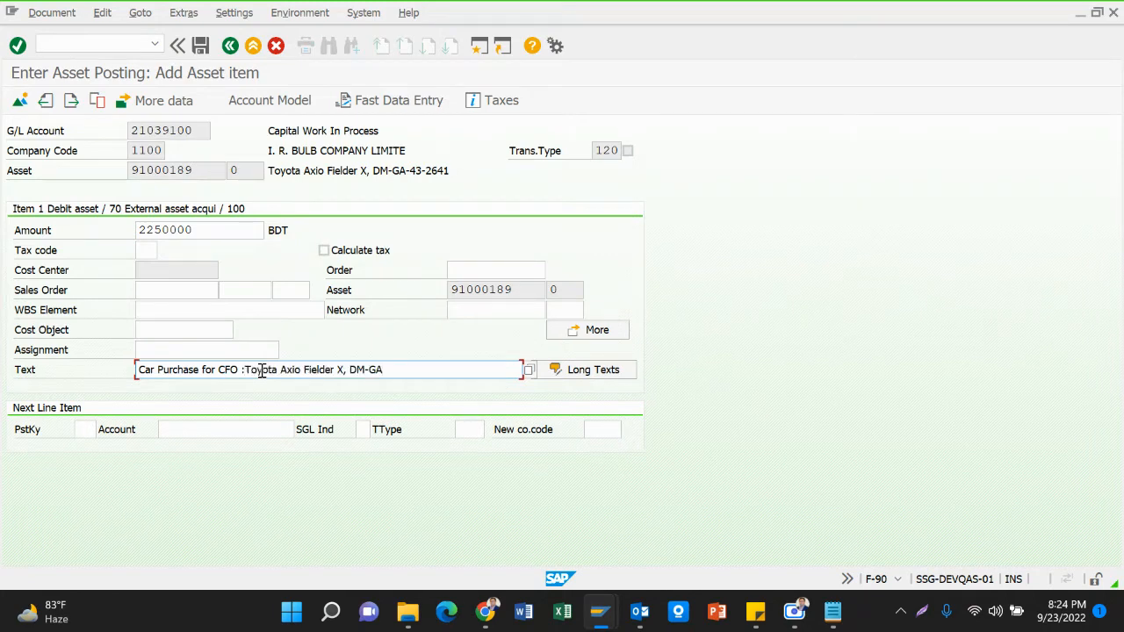
left_click(210, 431)
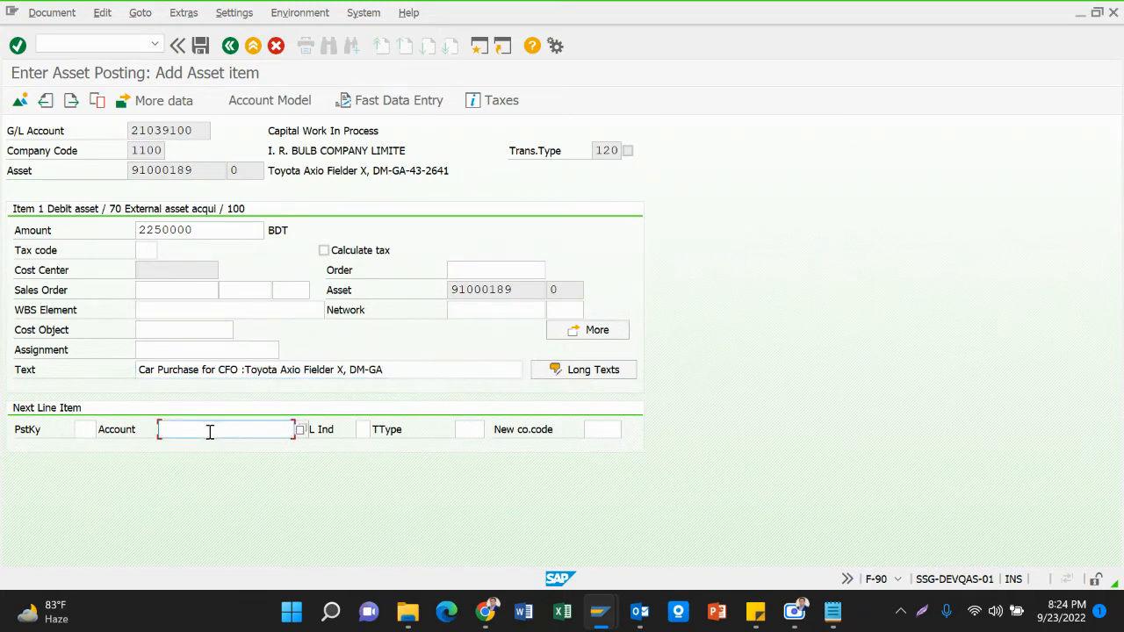
left_click(88, 429)
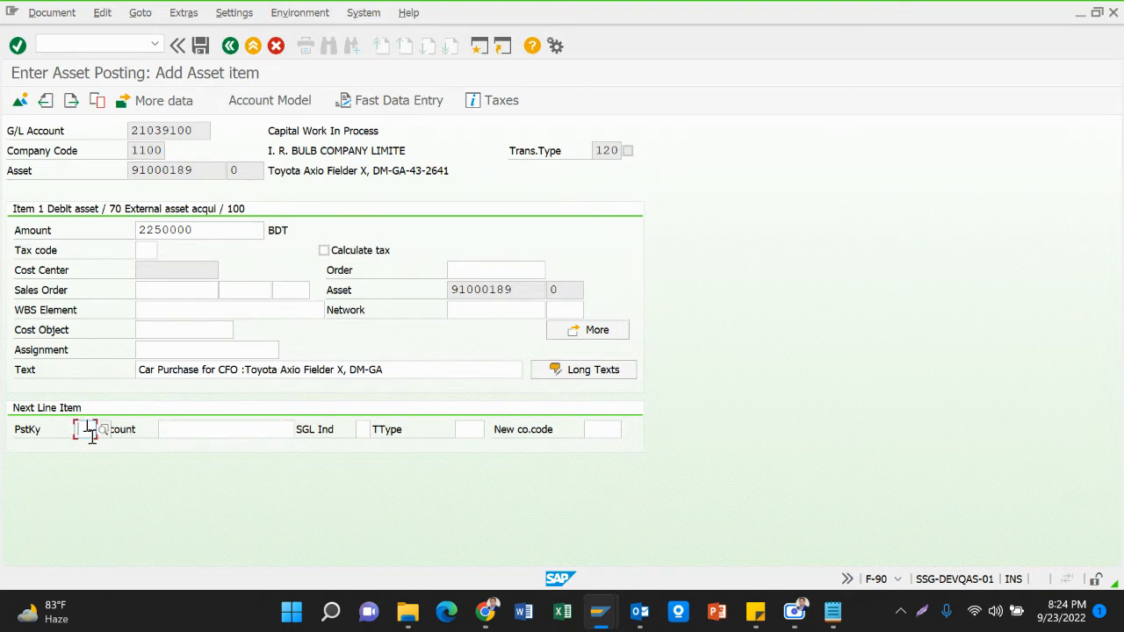
type("31")
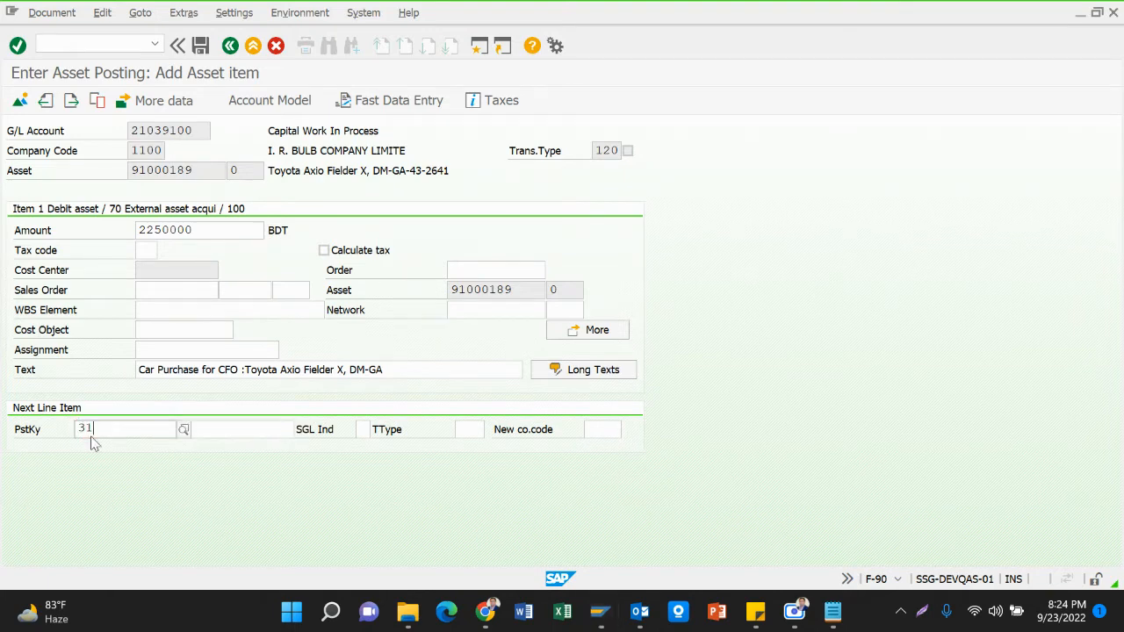
key("Tab")
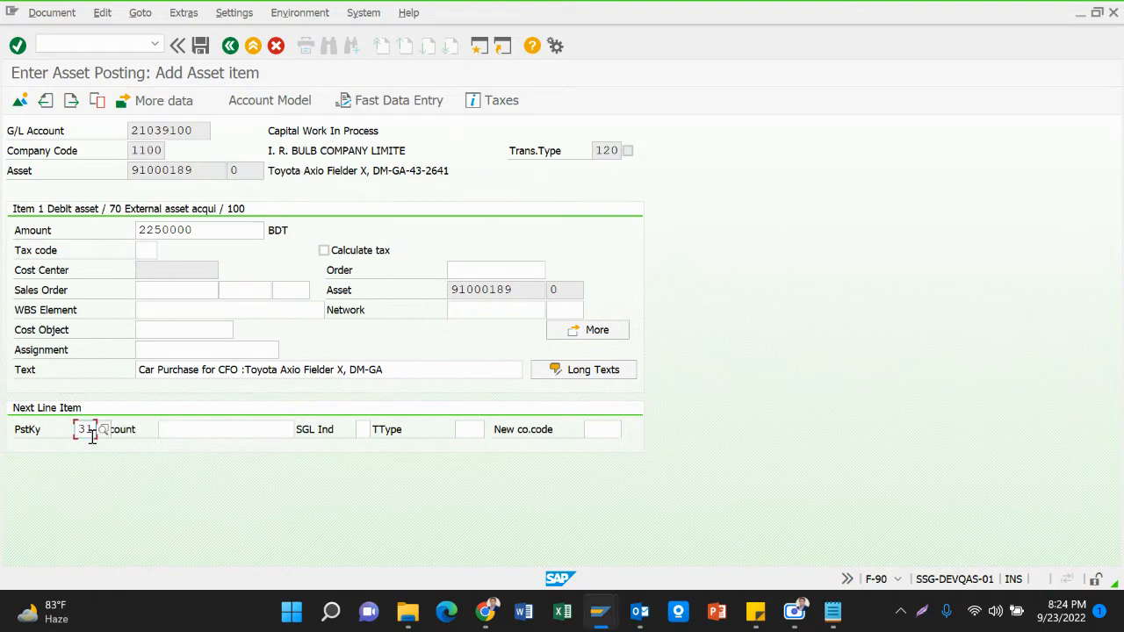
key("Down")
key("Down")
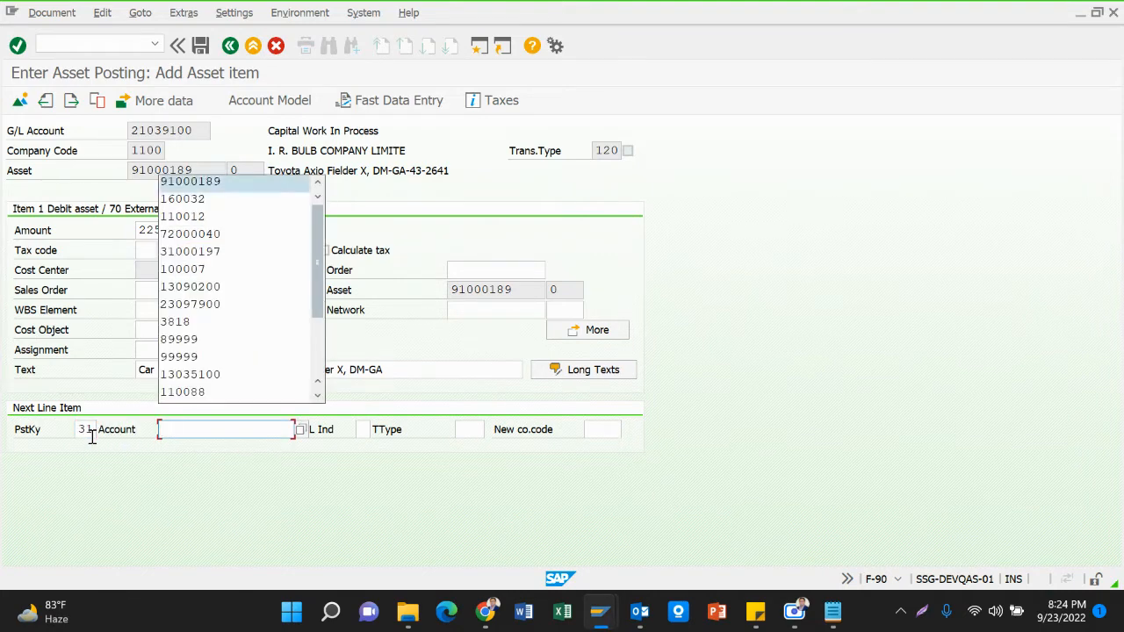
key("Return")
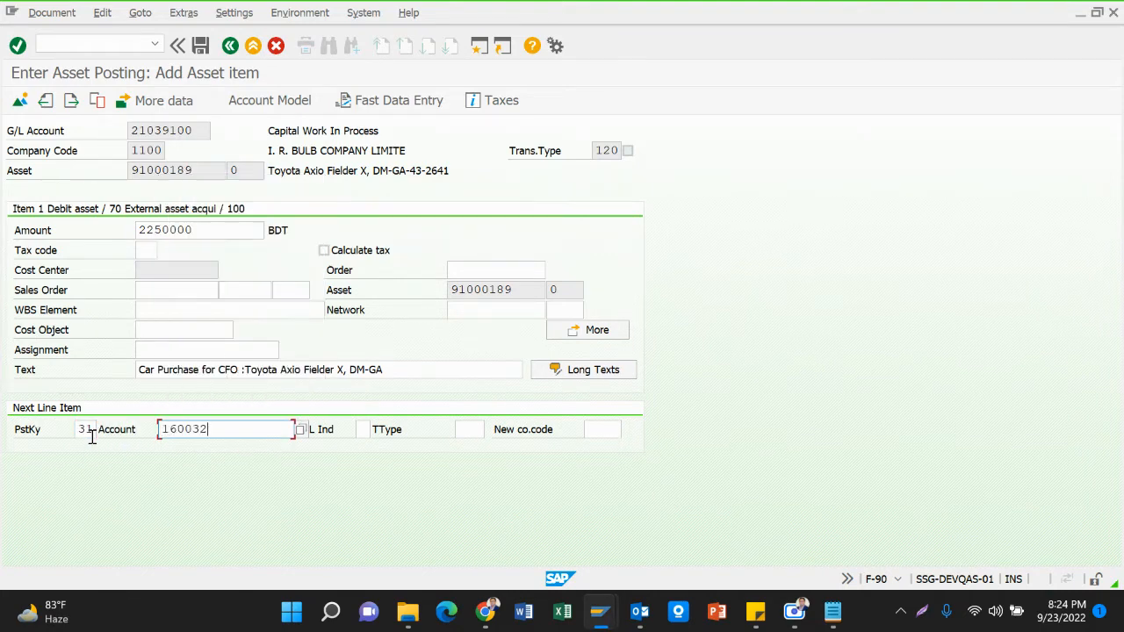
key("Return")
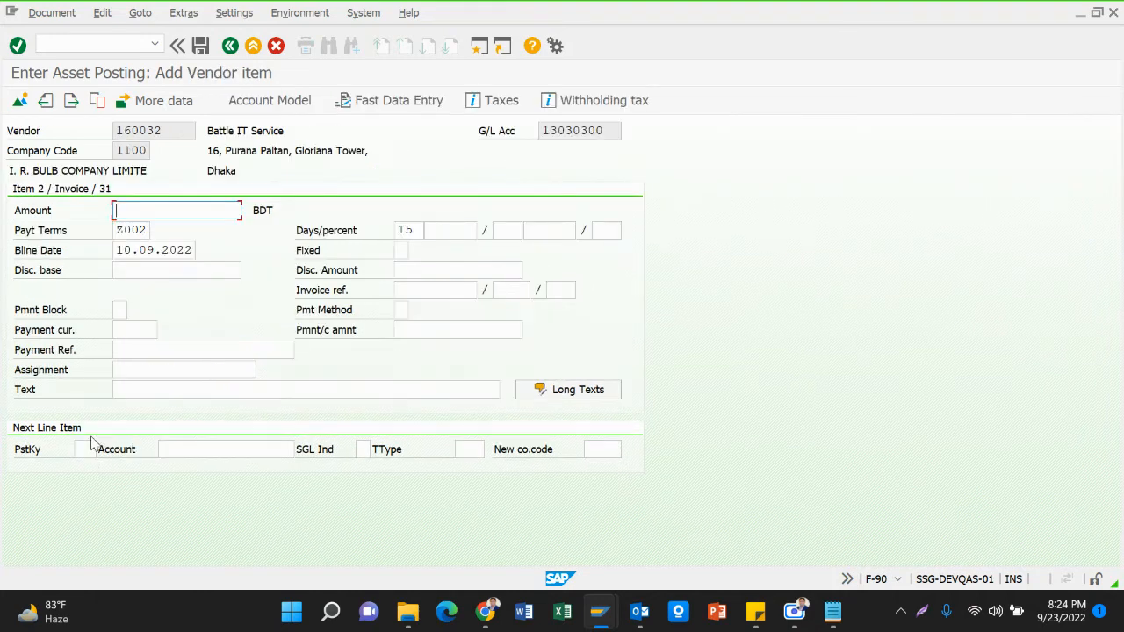
Fill the vendor item's amount with the balancing placeholder * and copy the asset item's text into it with +.
type("*")
key("Return")
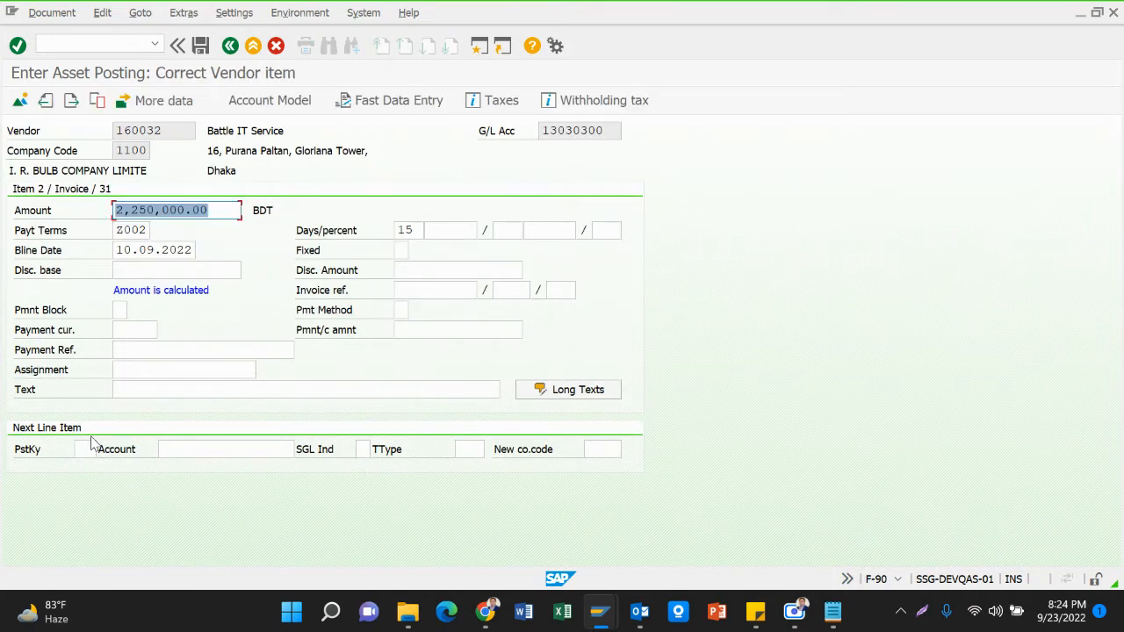
key("Tab")
key("Tab")
key("Tab")
key("Tab")
key("Tab")
key("Tab")
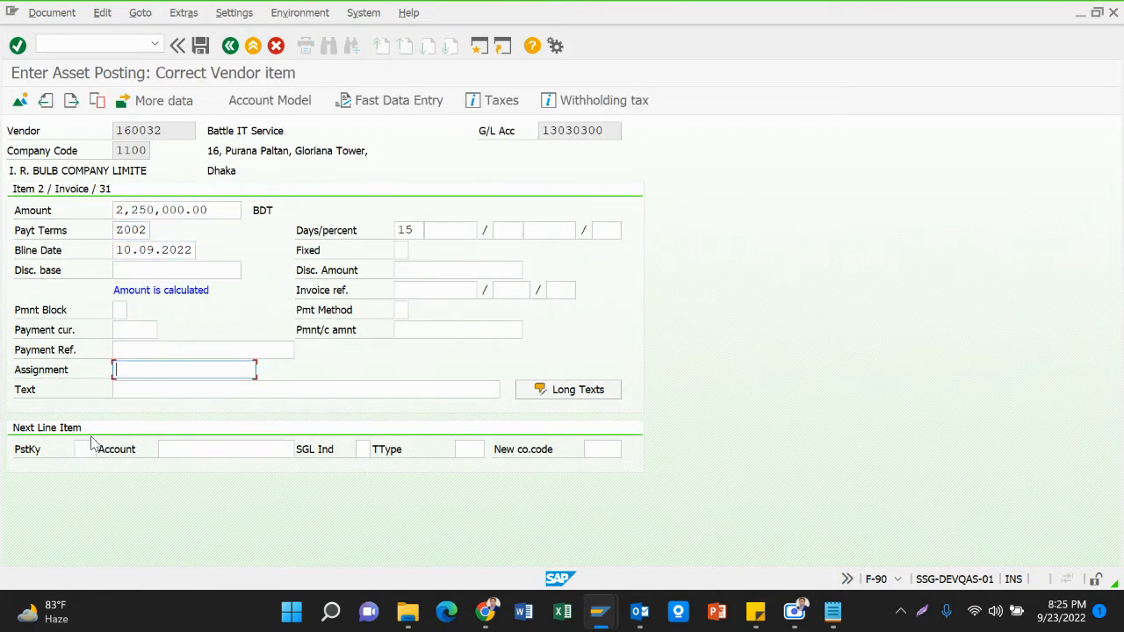
type("+")
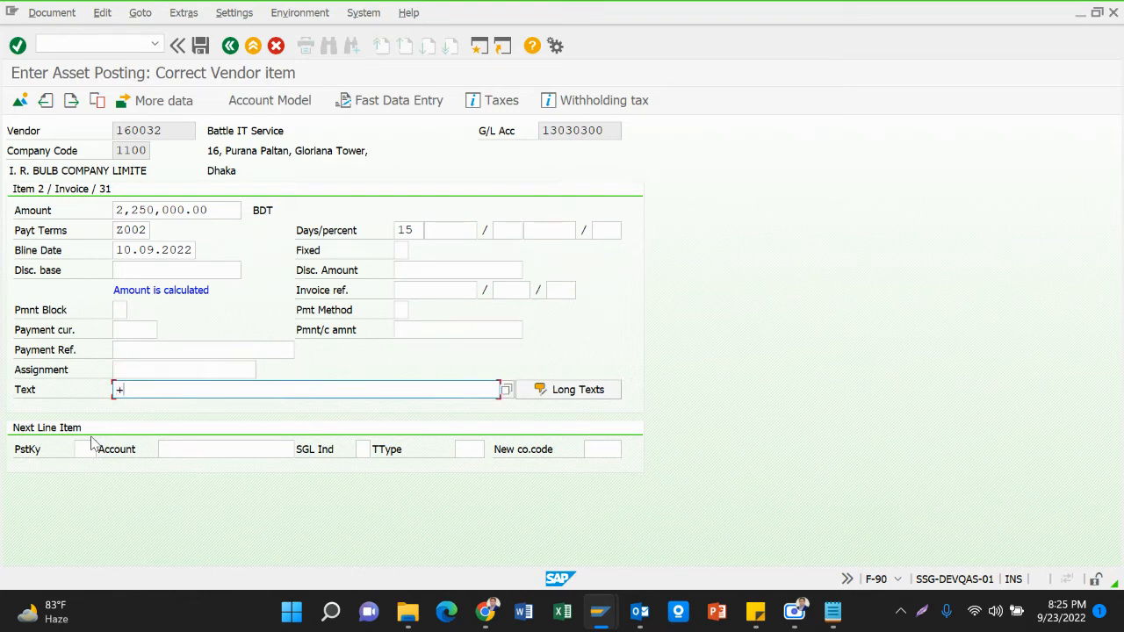
key("Return")
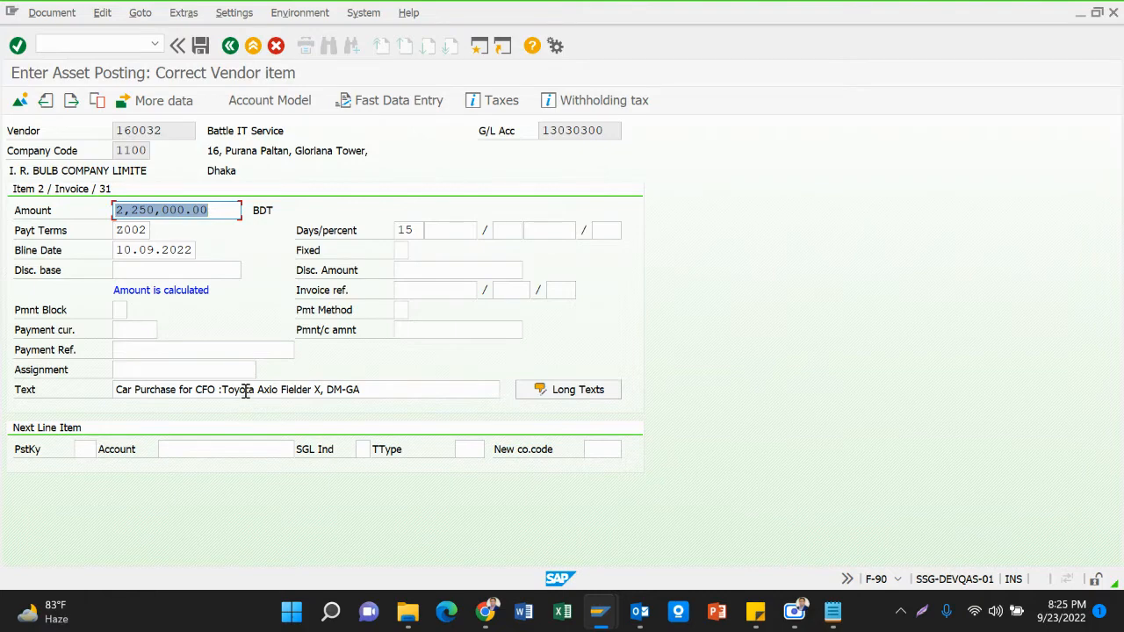
Simulate the asset posting to review its asset and vendor line items, and post the document.
left_click(53, 12)
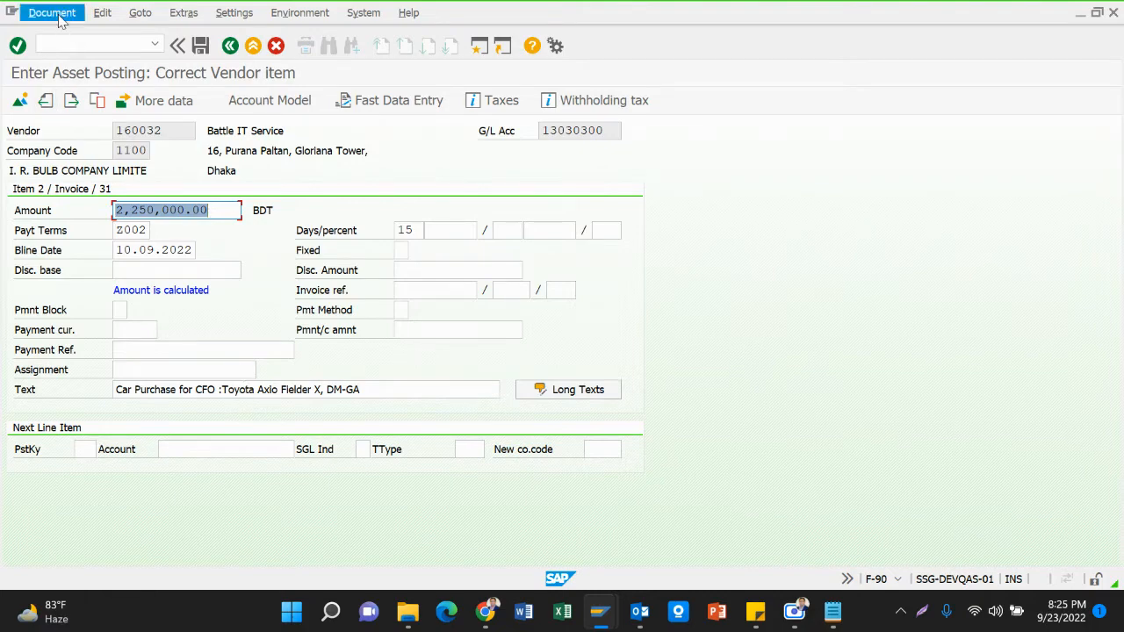
left_click(79, 91)
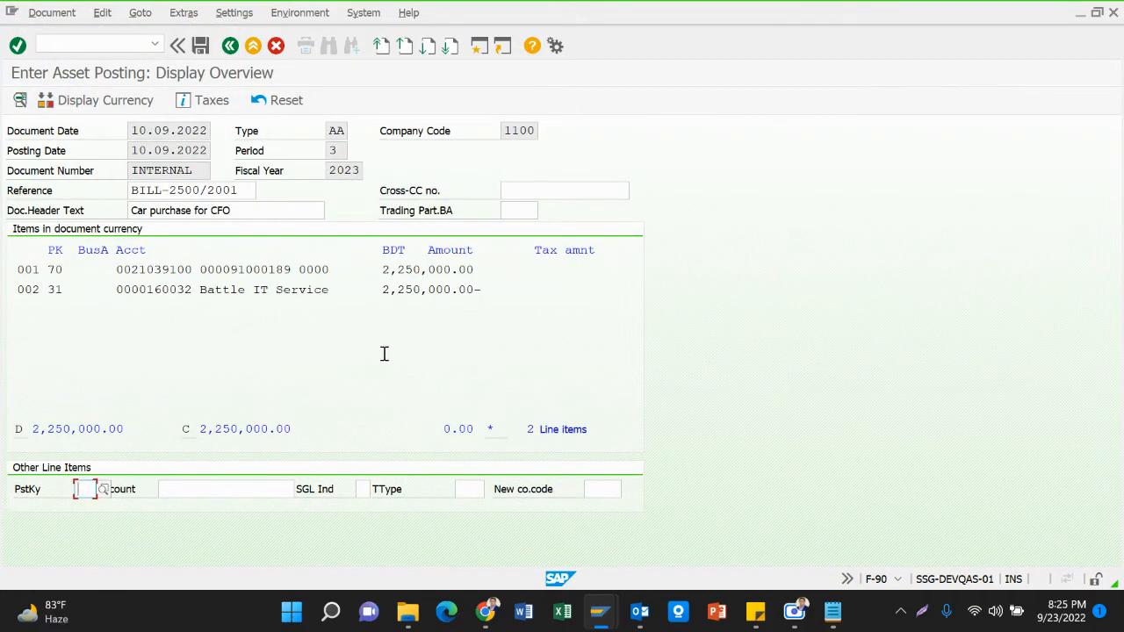
left_click_drag(294, 272, 476, 270)
left_click(477, 272)
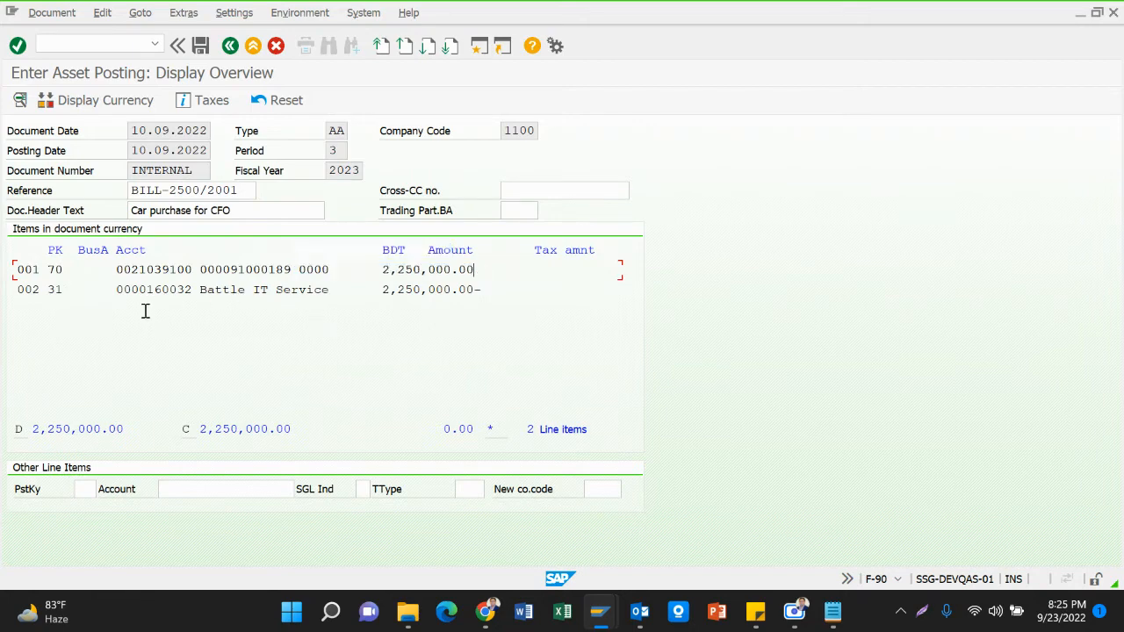
left_click_drag(140, 291, 549, 294)
left_click(519, 324)
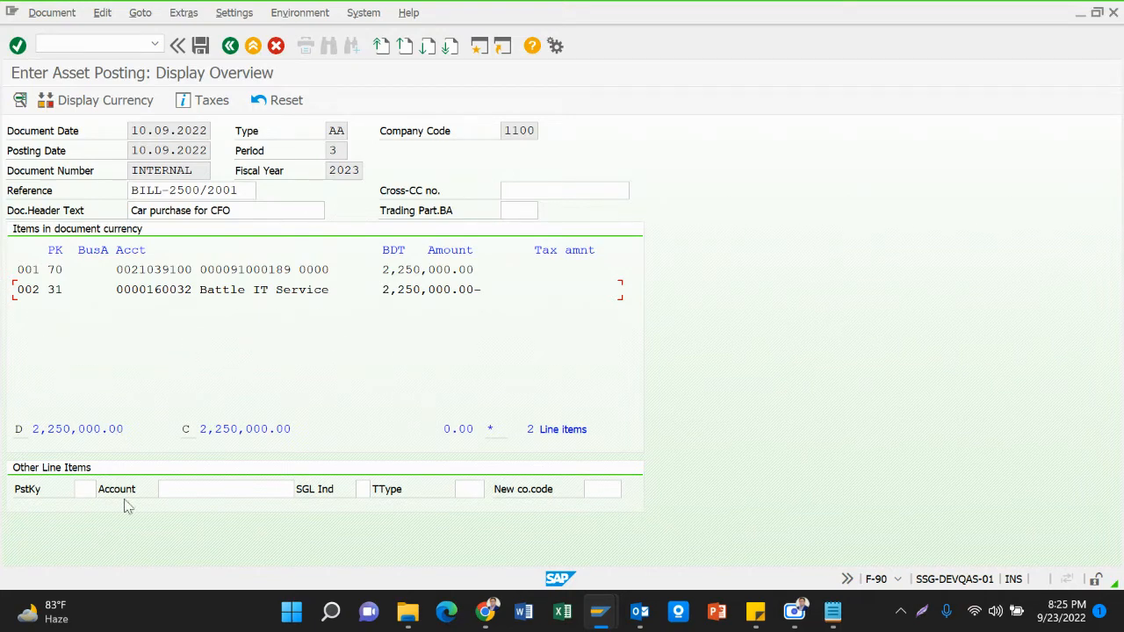
double_click(281, 290)
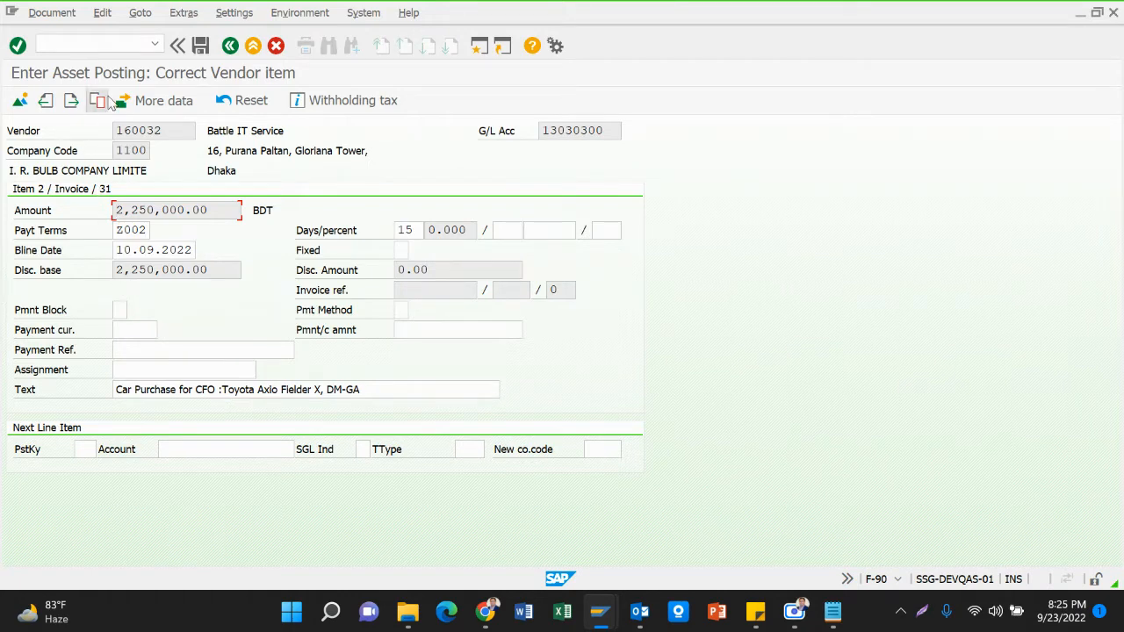
left_click(200, 45)
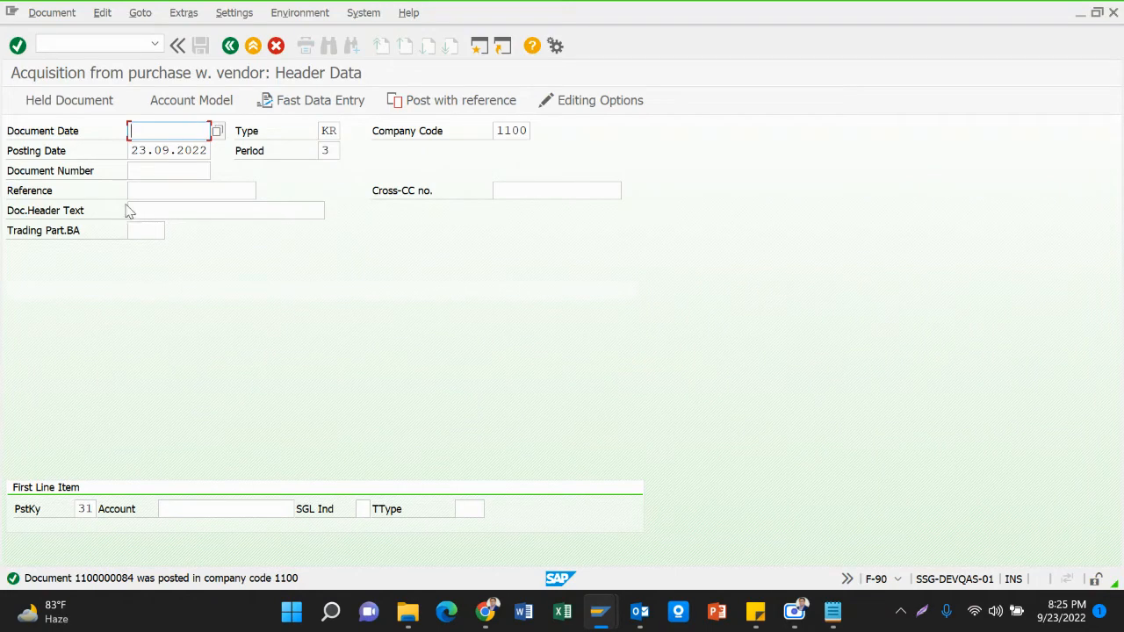
Set both the document date and the posting date of the new asset posting to 15.09.2022.
left_click(167, 130)
left_click(217, 130)
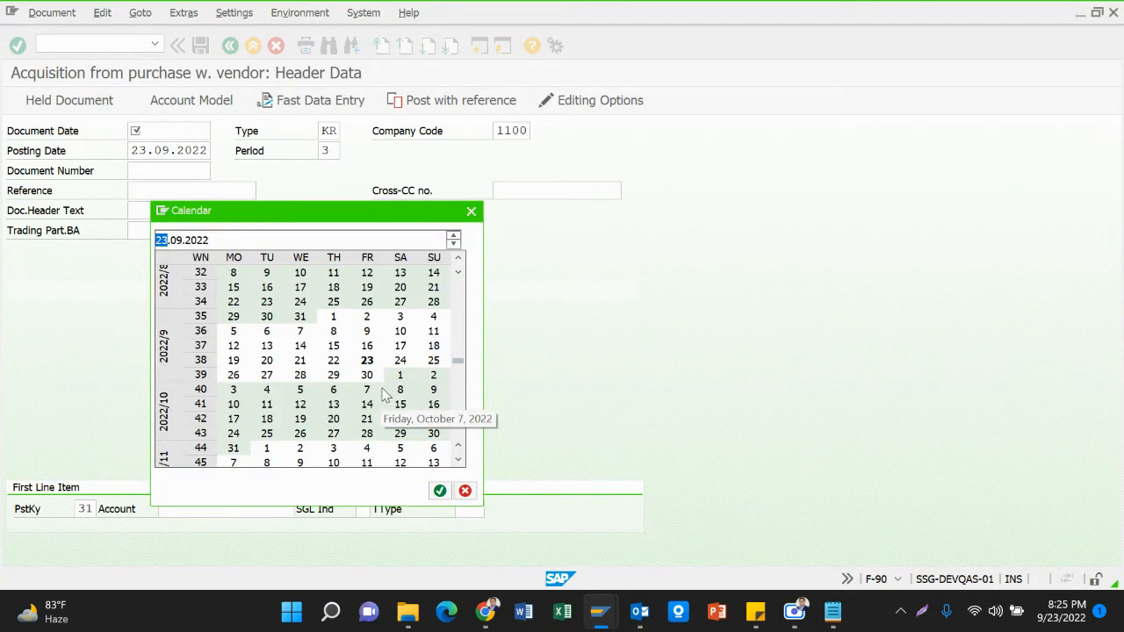
double_click(402, 333)
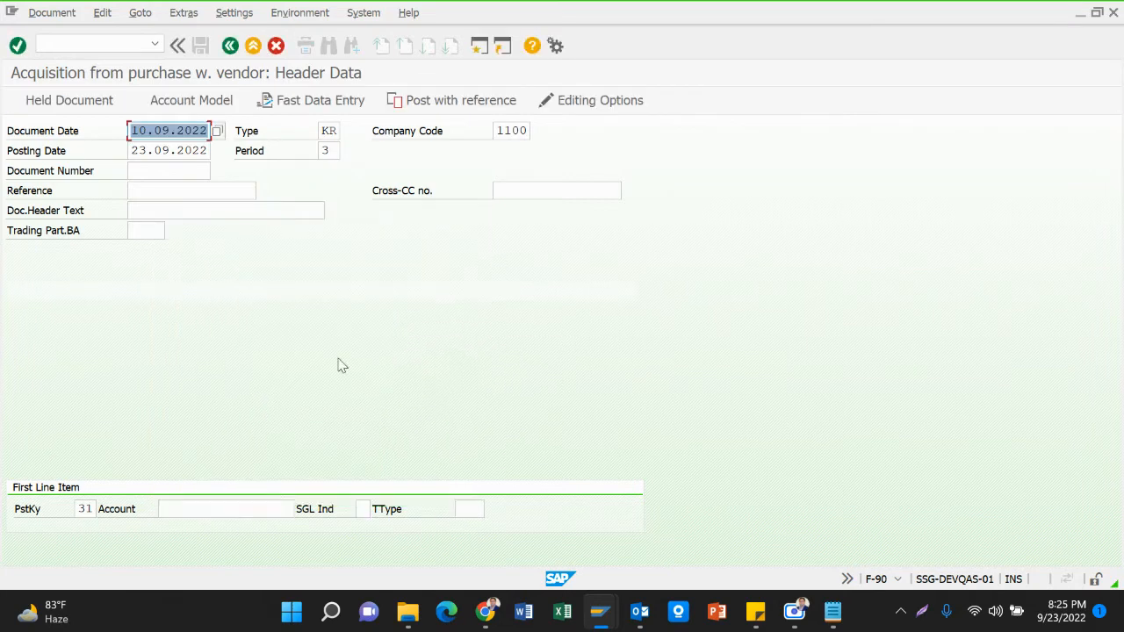
left_click(218, 132)
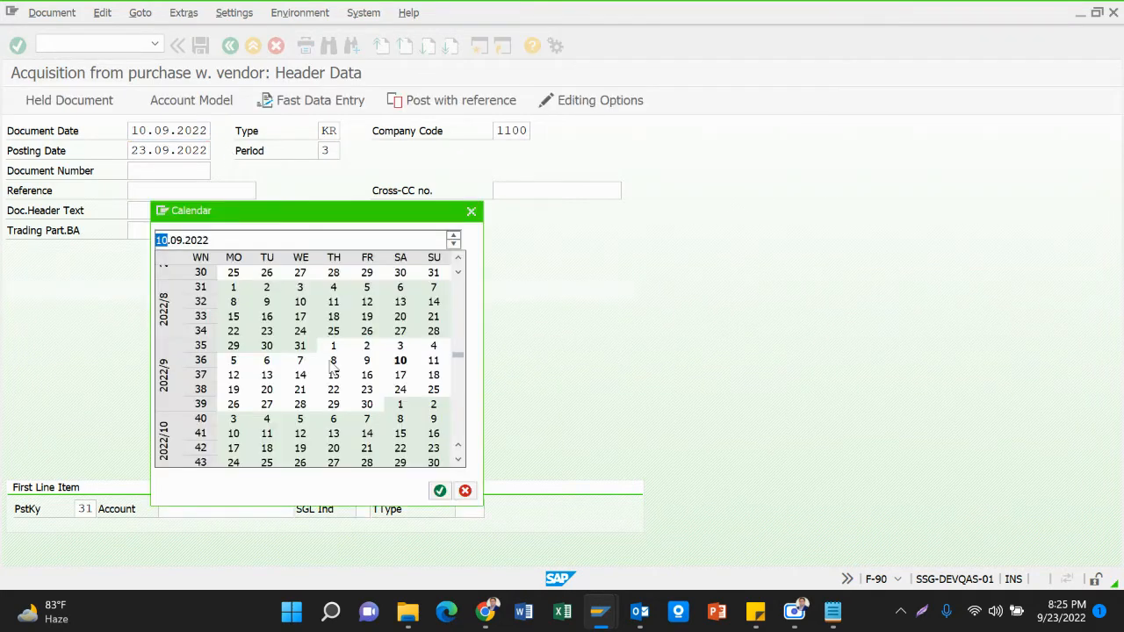
double_click(335, 378)
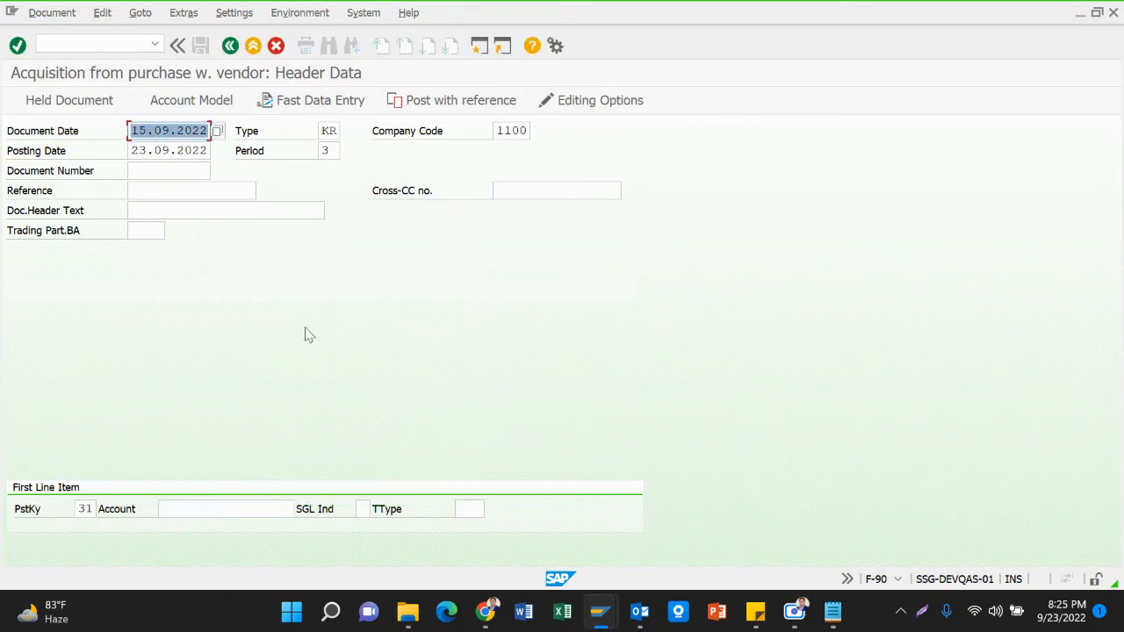
key("Tab")
key("Tab")
key("Tab")
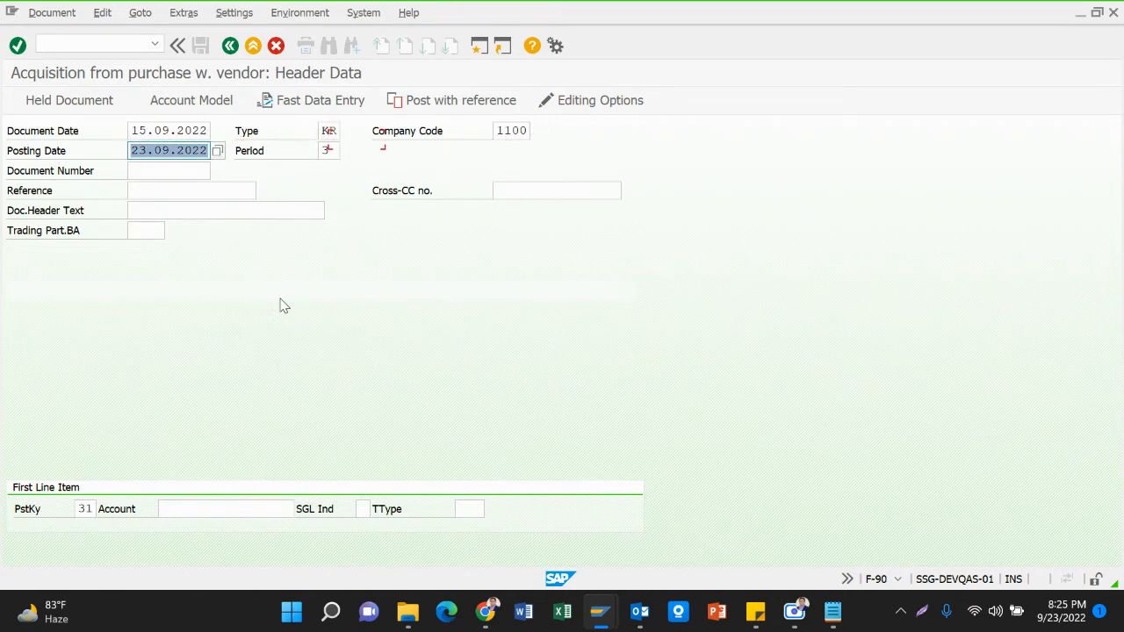
type("15.09.2022")
Set the new posting's document type to AA.
left_click(267, 133)
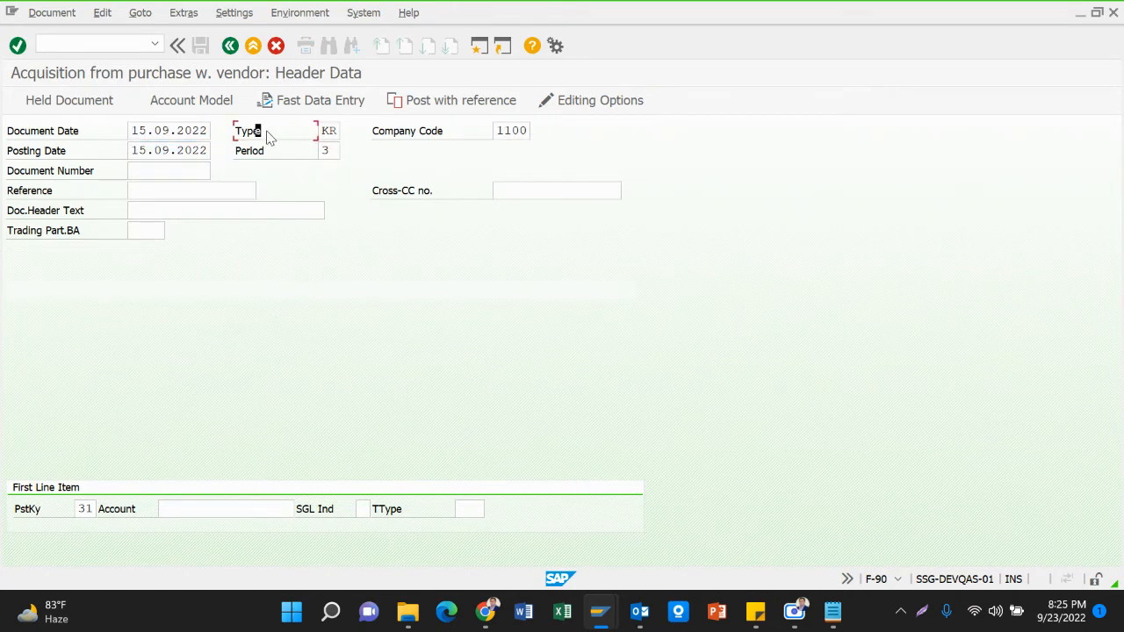
key("Tab")
key("BackSpace")
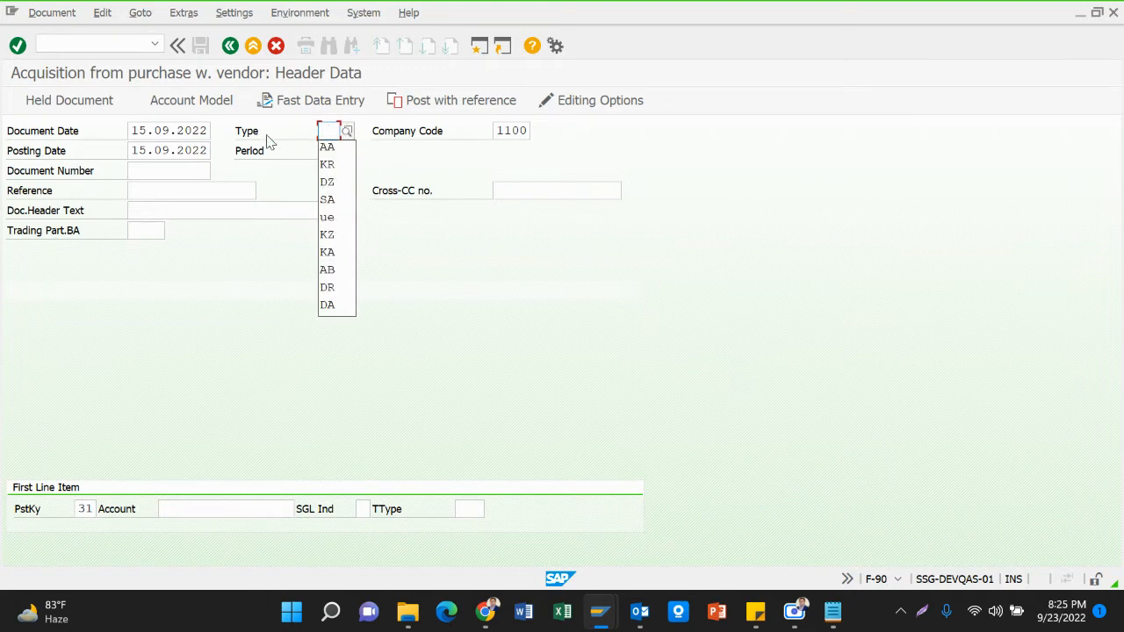
left_click(327, 147)
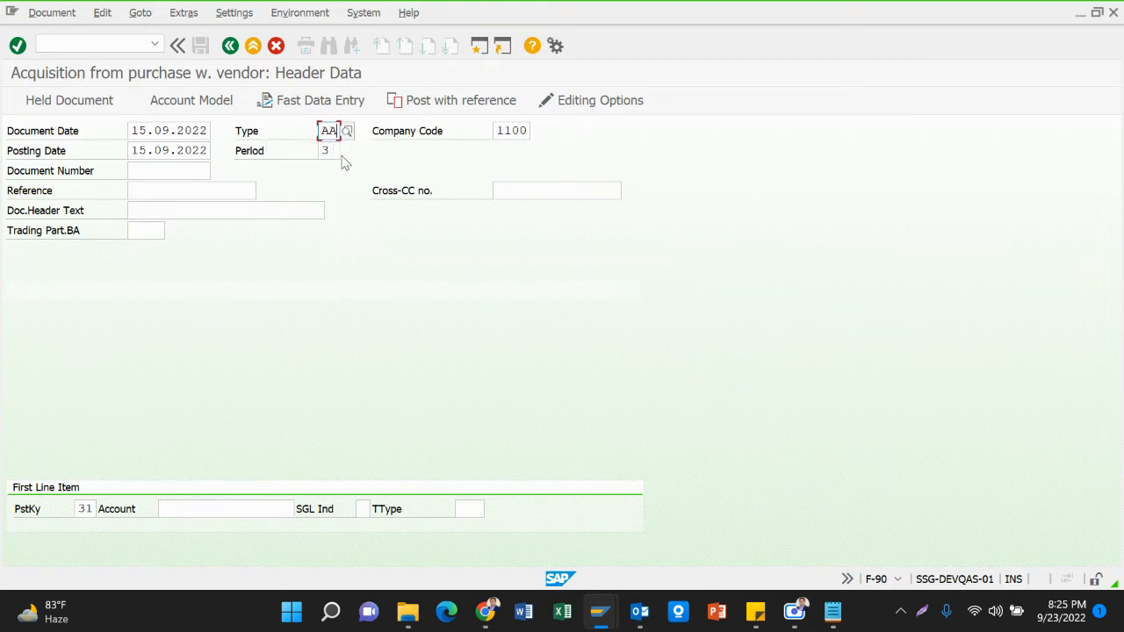
left_click(163, 191)
left_click(176, 190)
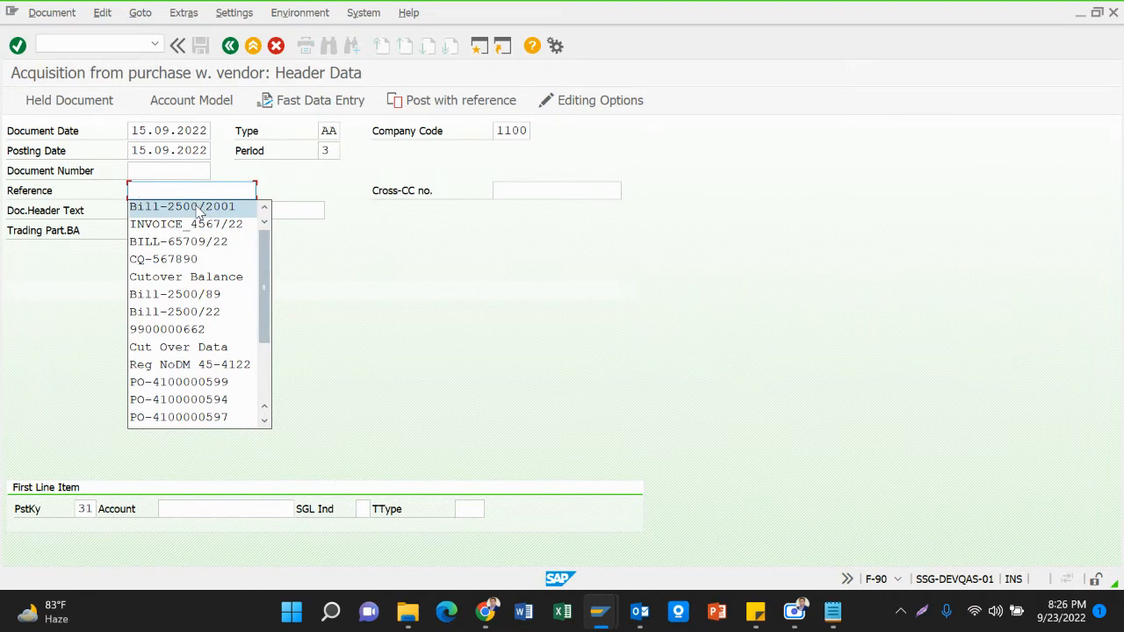
left_click(152, 189)
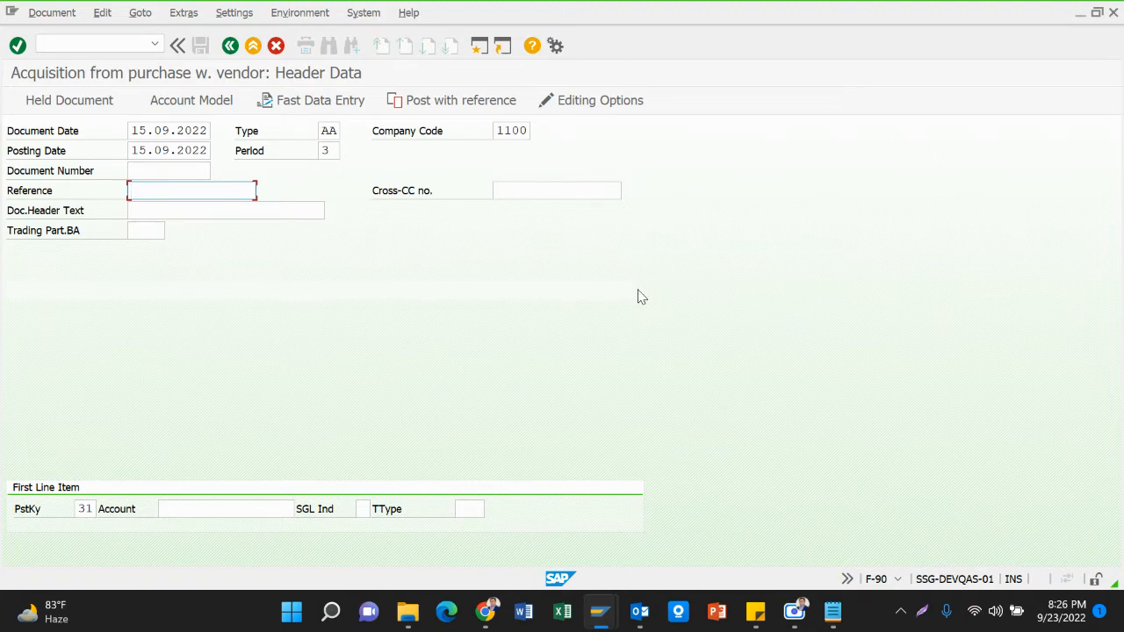
type("DM")
key("BackSpace")
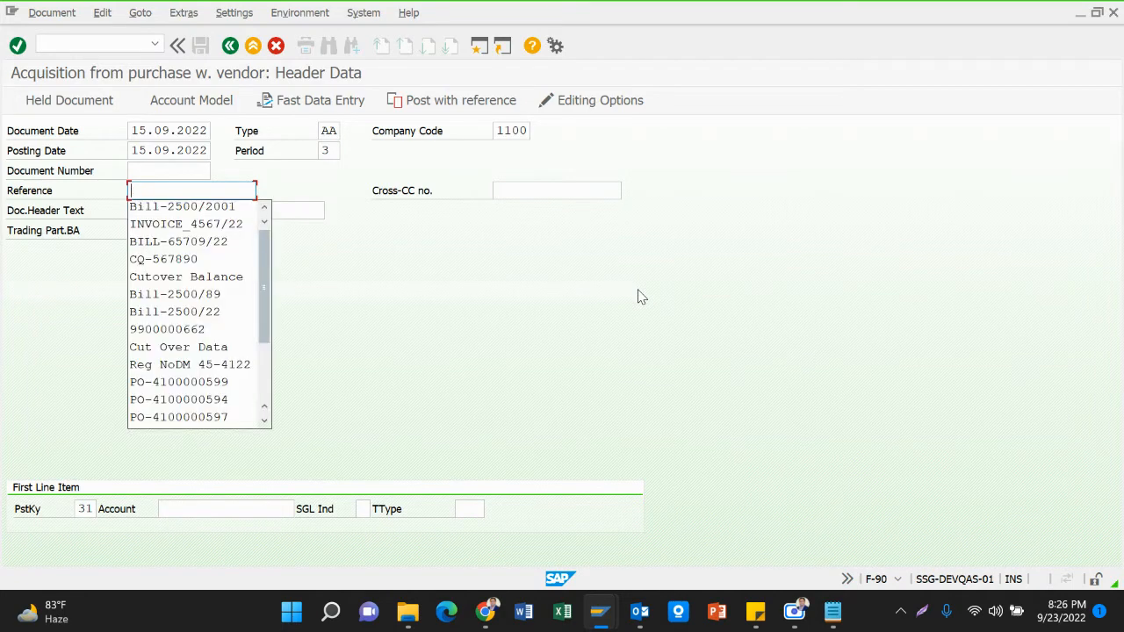
type("Reg")
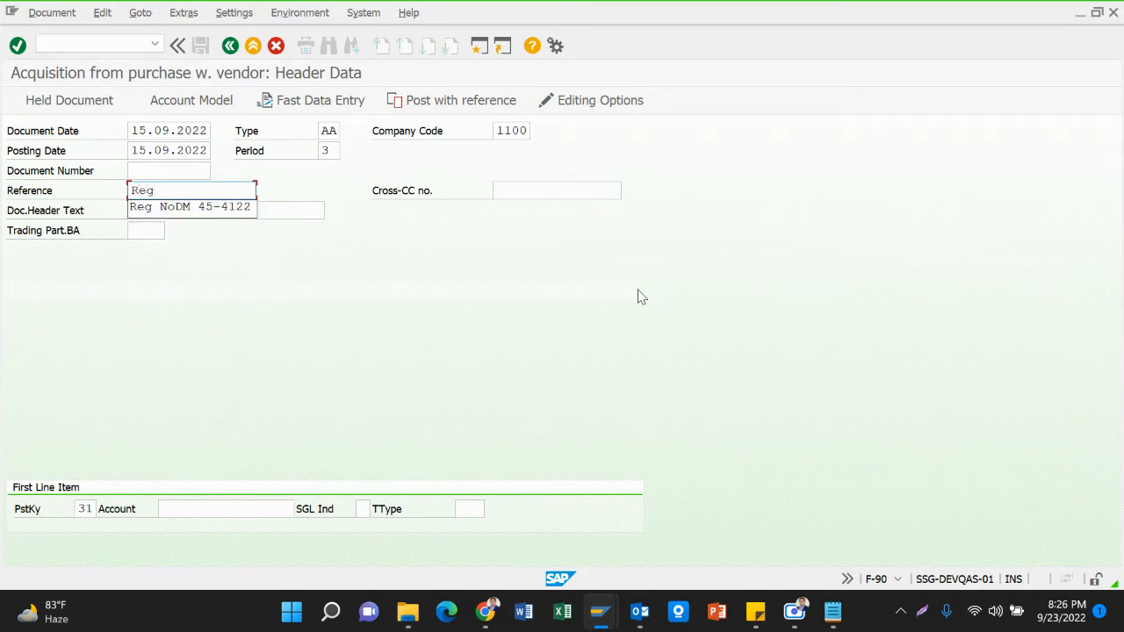
key("Down")
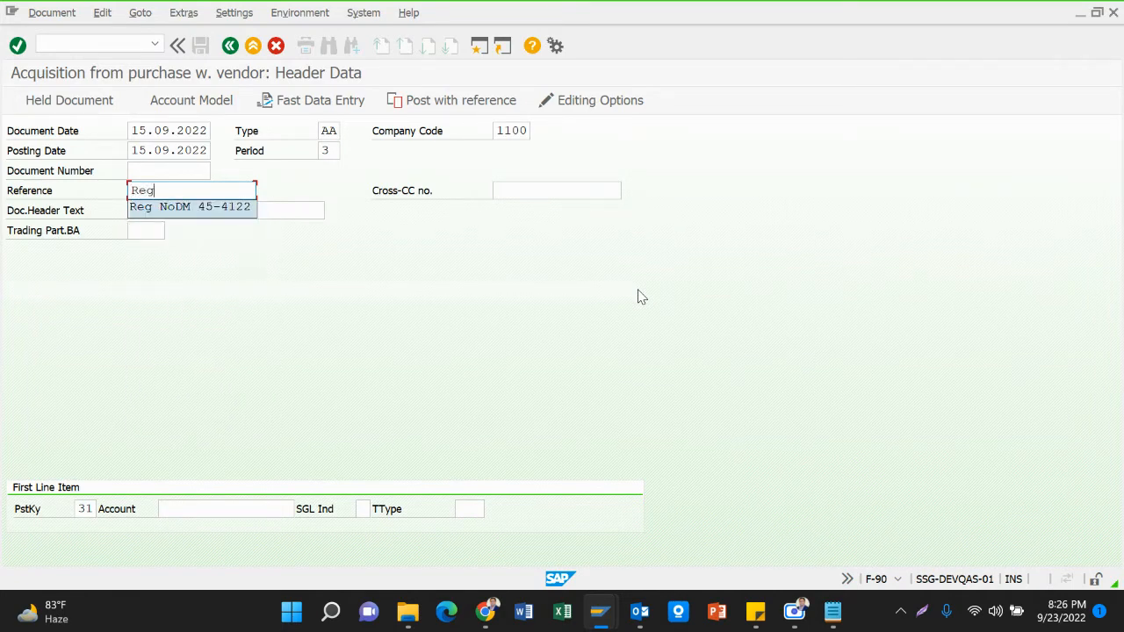
key("Return")
key("Tab")
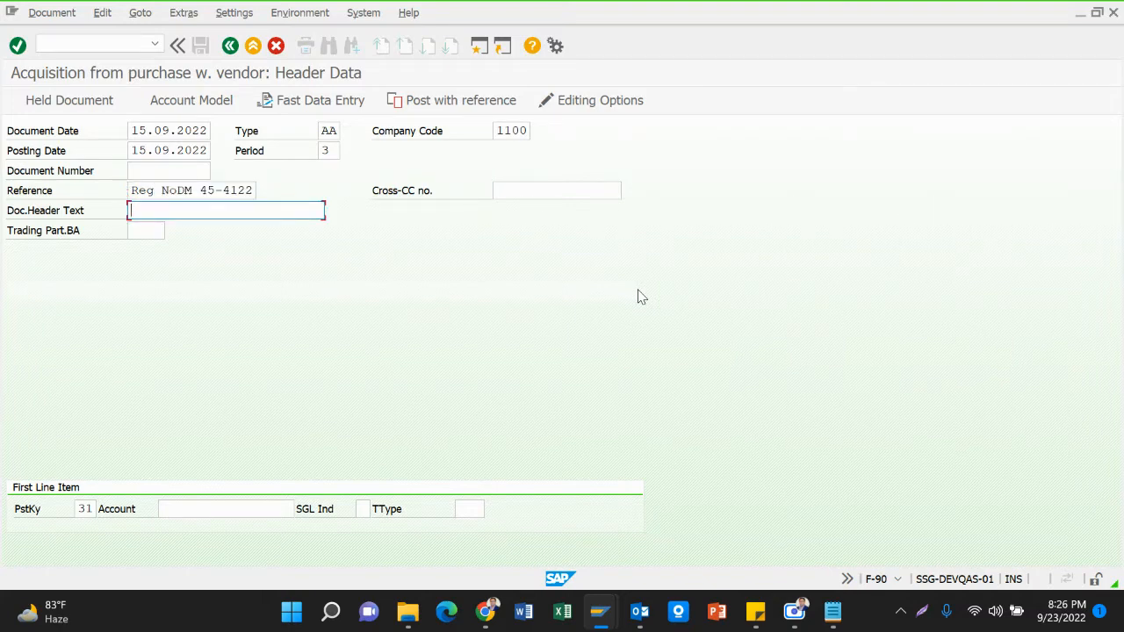
Set the document header text to "Registration cost".
type("Re")
key("Down")
key("Return")
Set the first line item's posting key to 70.
left_click(22, 508)
key("Tab")
key("BackSpace")
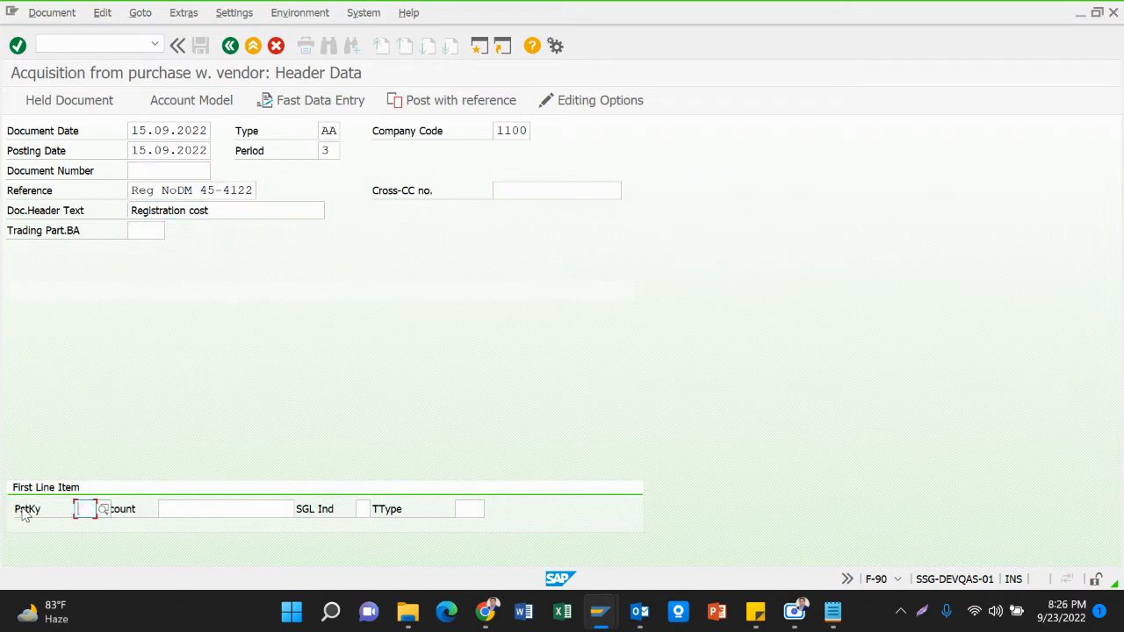
left_click(83, 312)
left_click(189, 514)
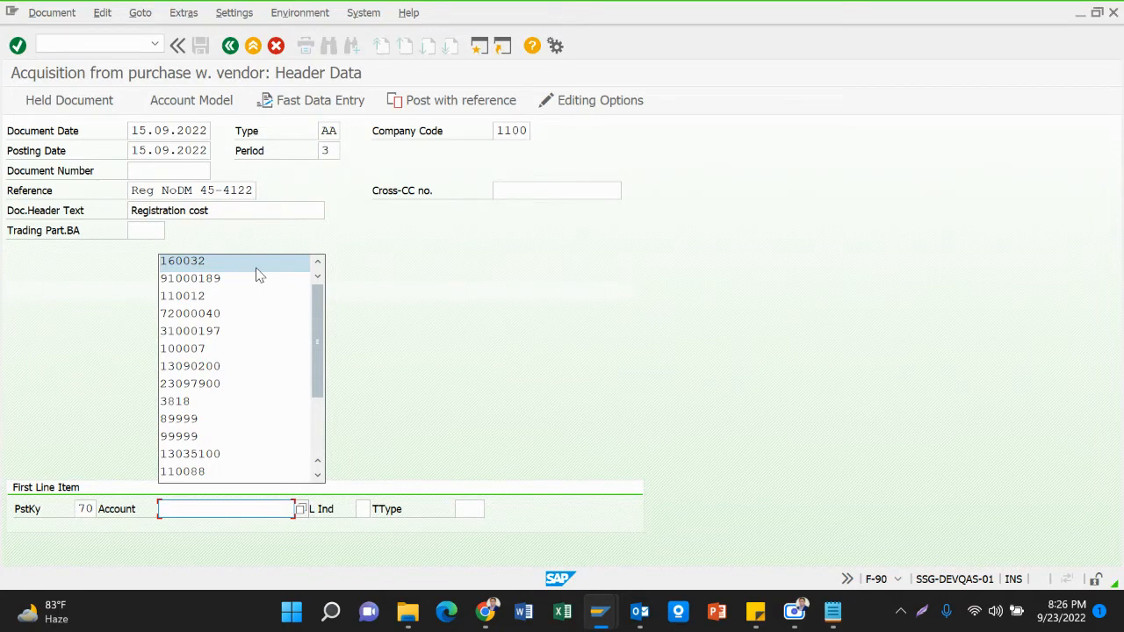
left_click(242, 512)
left_click(301, 509)
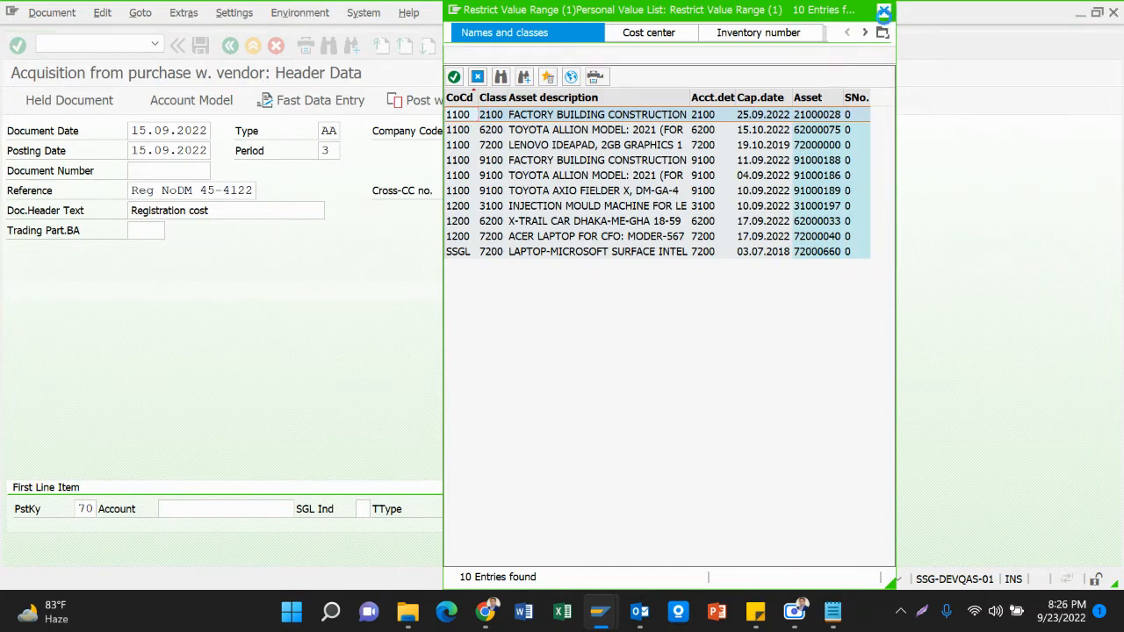
left_click(883, 9)
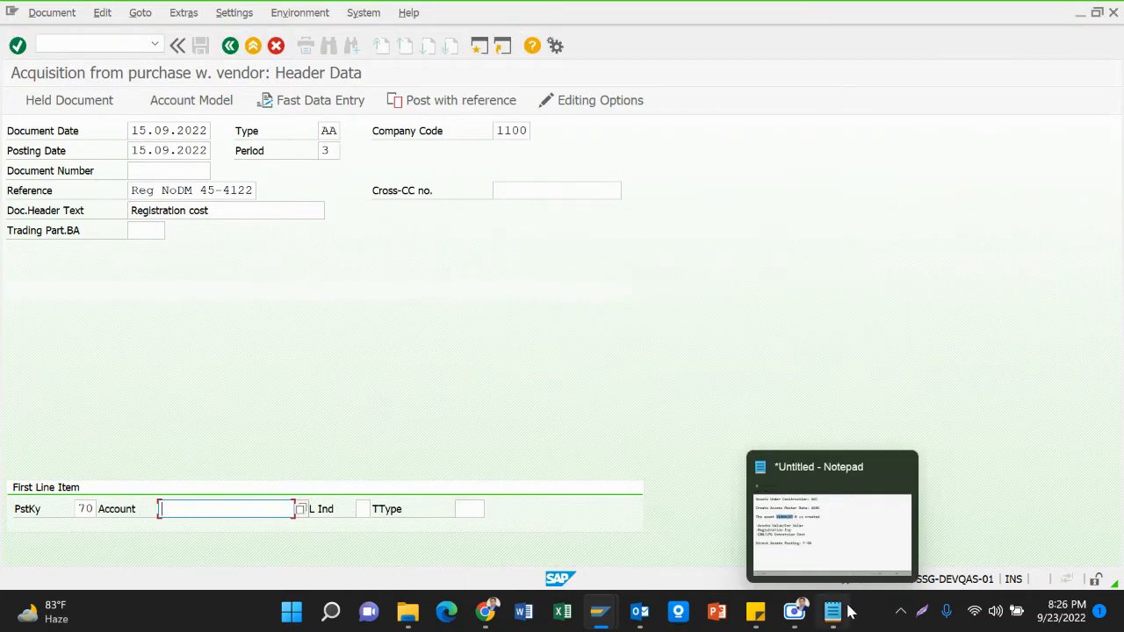
Copy asset number 91000189 from Notepad into the first line item's account, set transaction type 100 and open the asset item.
left_click(789, 480)
key("ctrl+c")
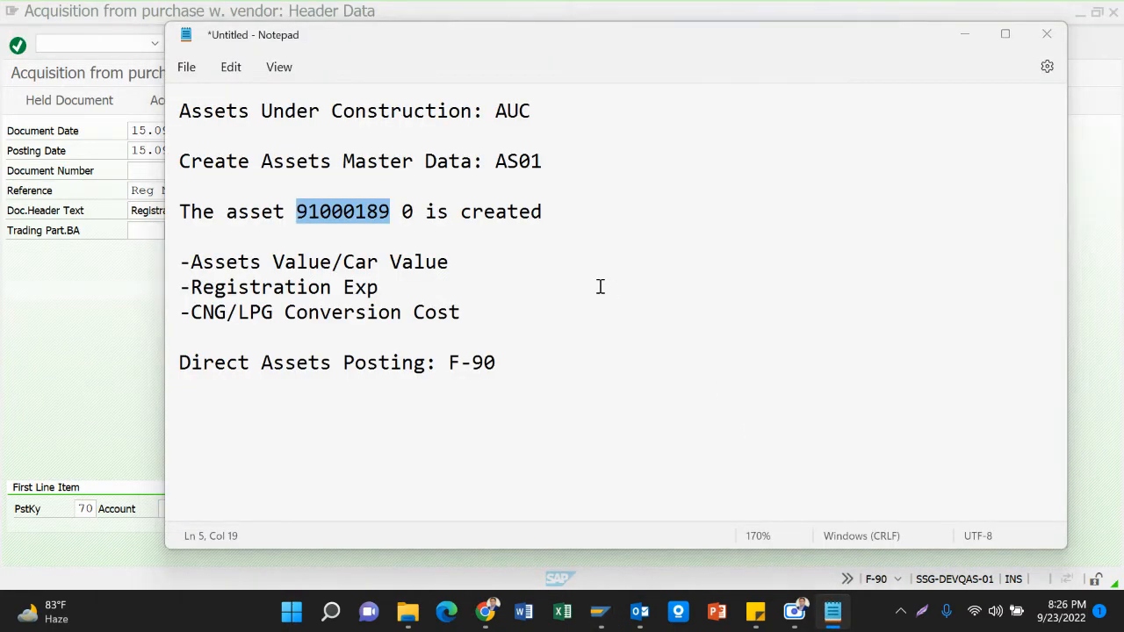
key("alt+Tab")
key("ctrl+v")
key("Tab")
key("Tab")
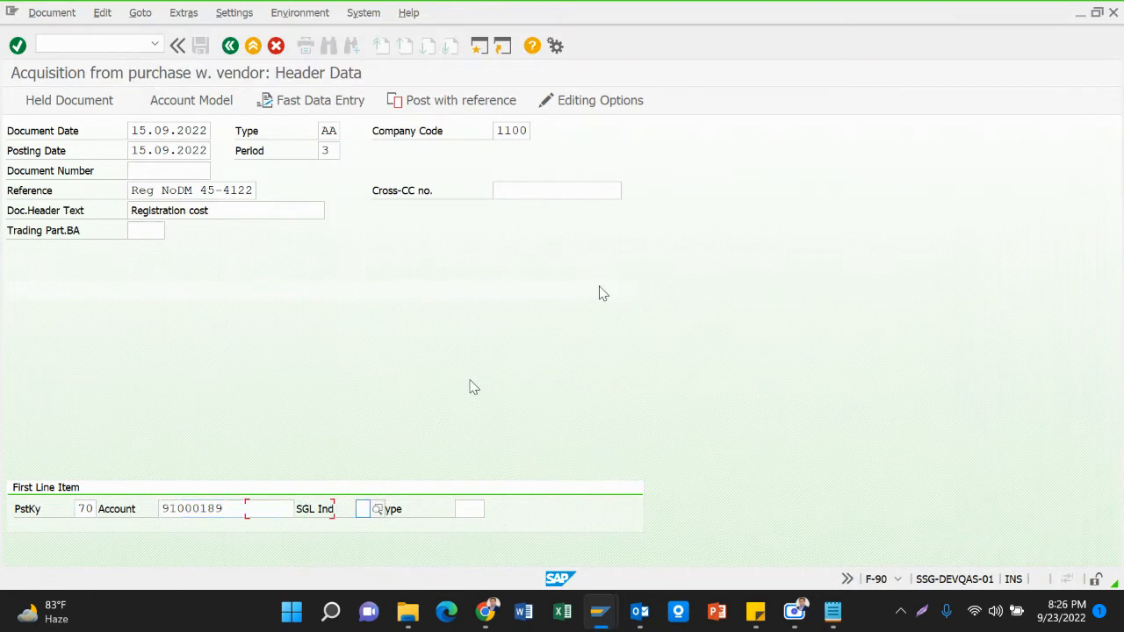
type("100")
key("Return")
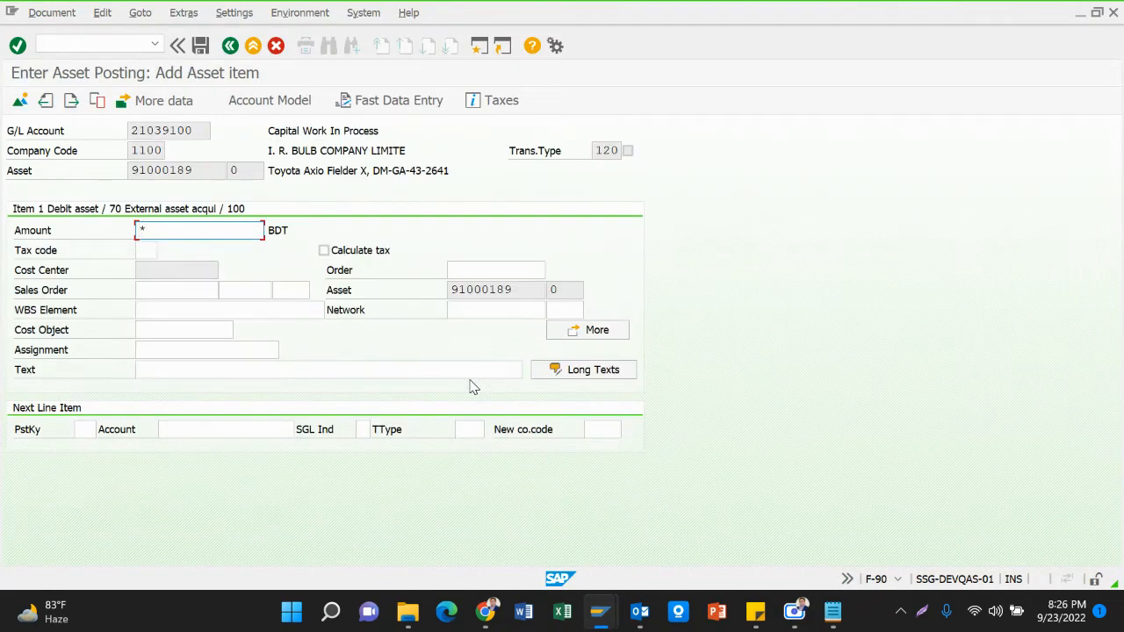
Set the asset item's amount to the previously used value 121420.
key("BackSpace")
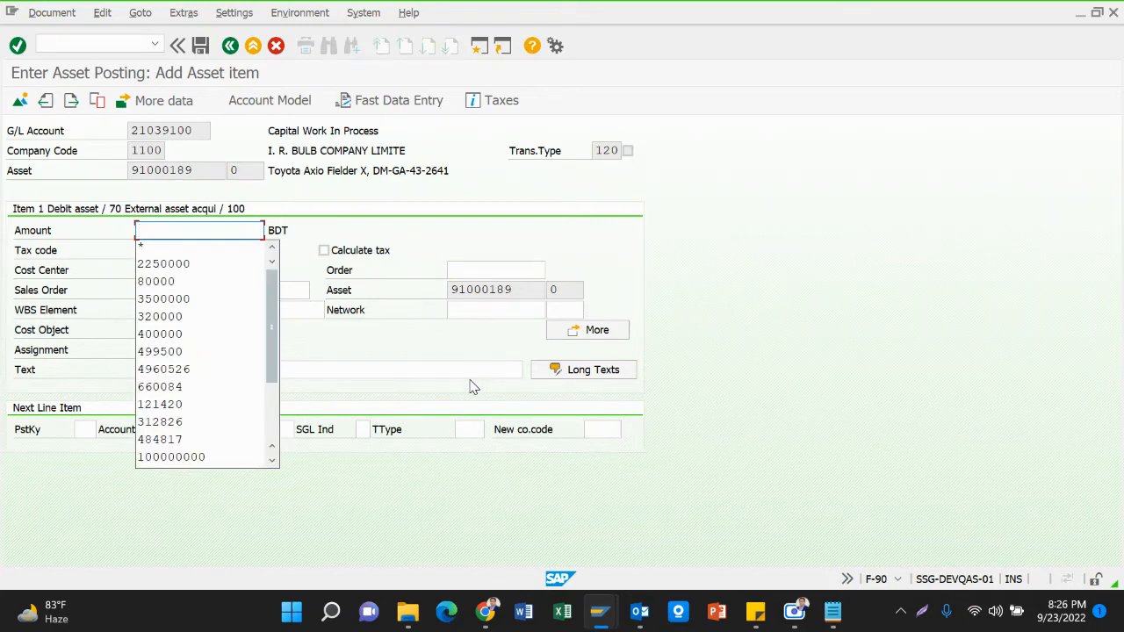
type("12")
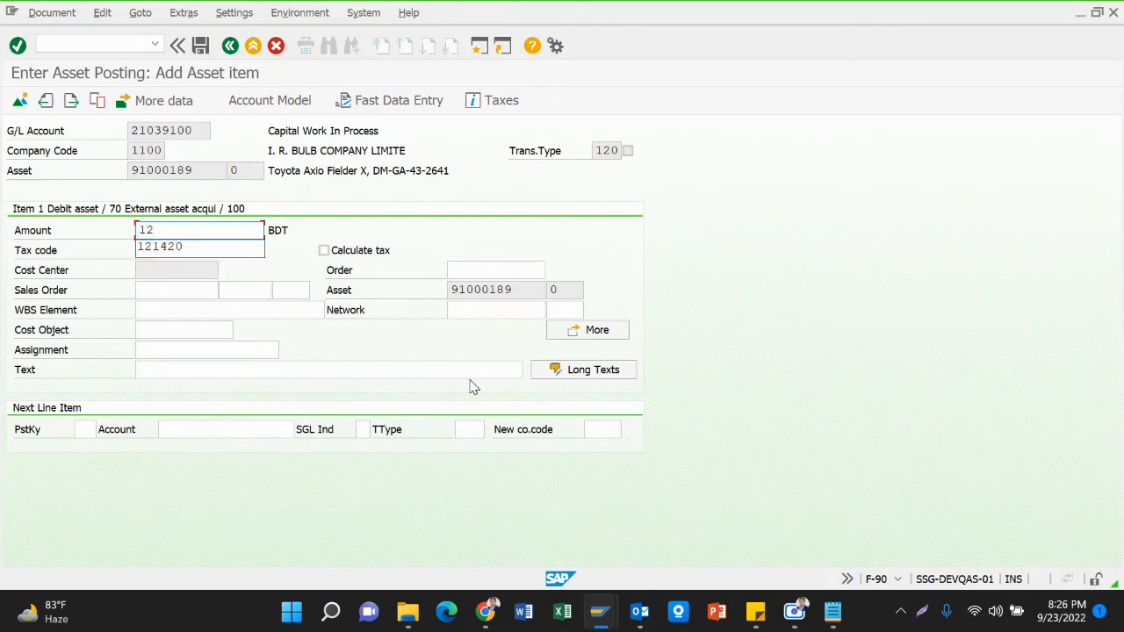
key("Down")
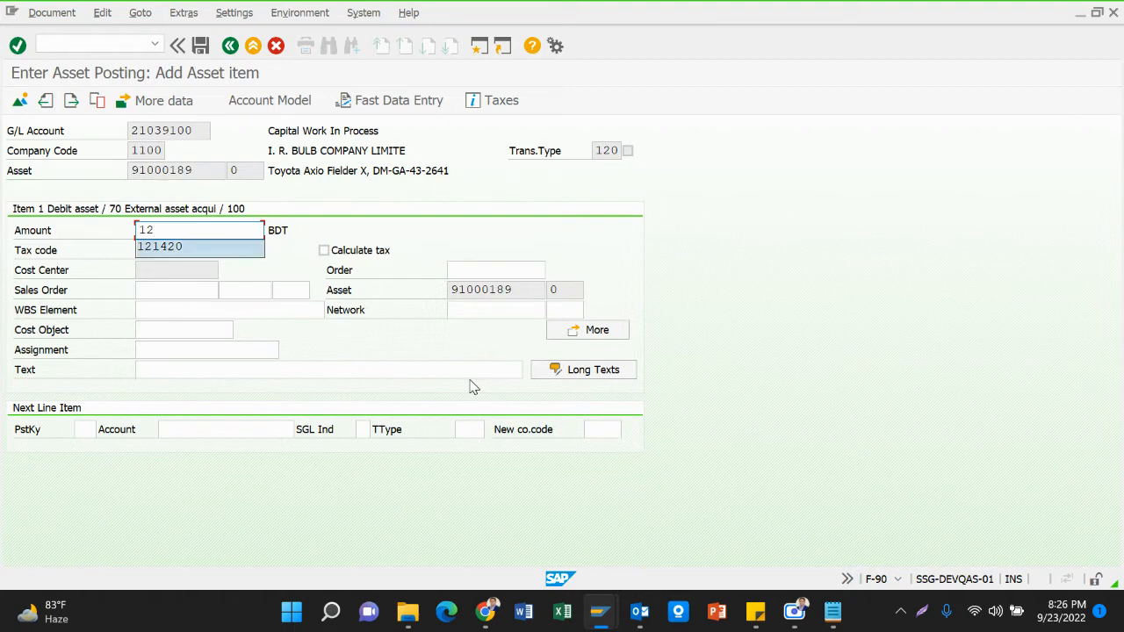
key("Return")
key("Tab")
key("Tab")
key("Tab")
key("Tab")
key("Tab")
key("Tab")
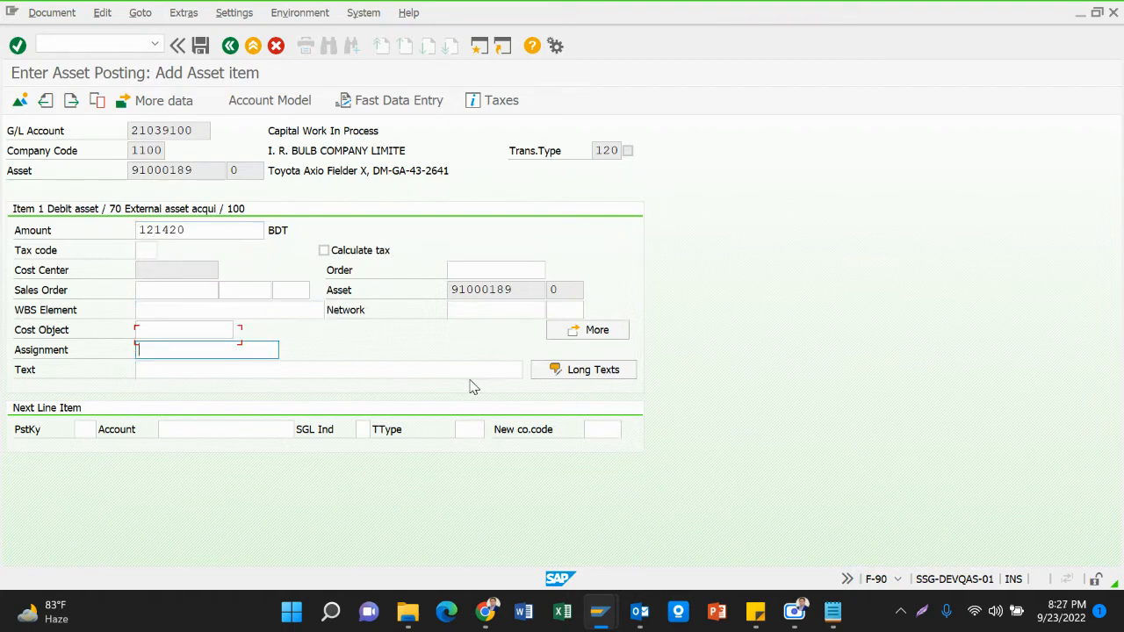
type("Re")
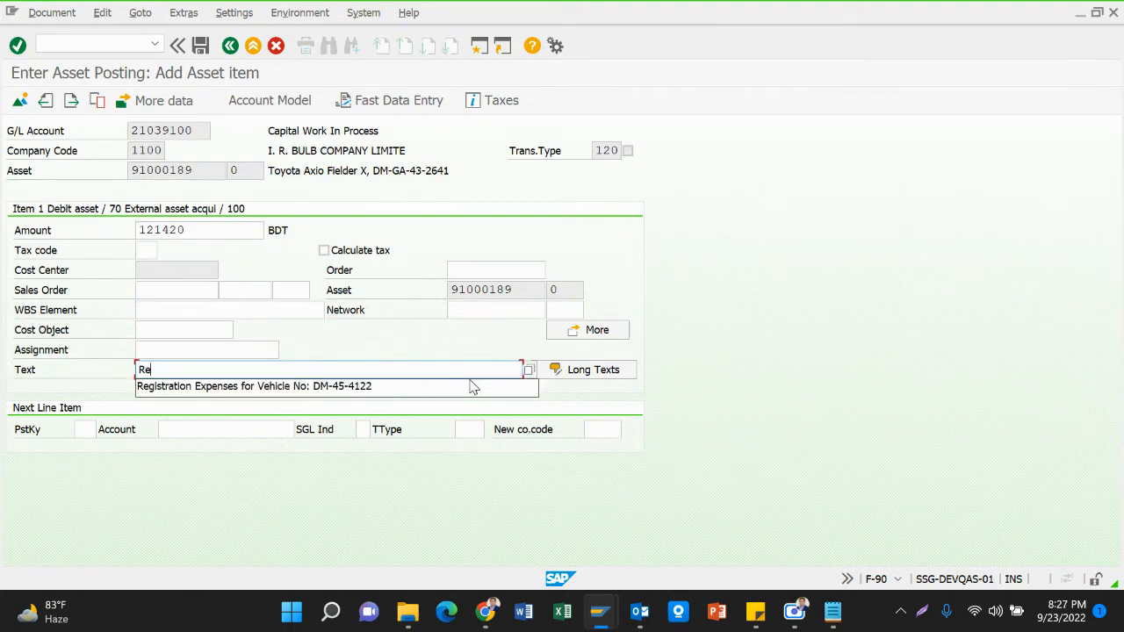
key("Down")
type("e")
key("Return")
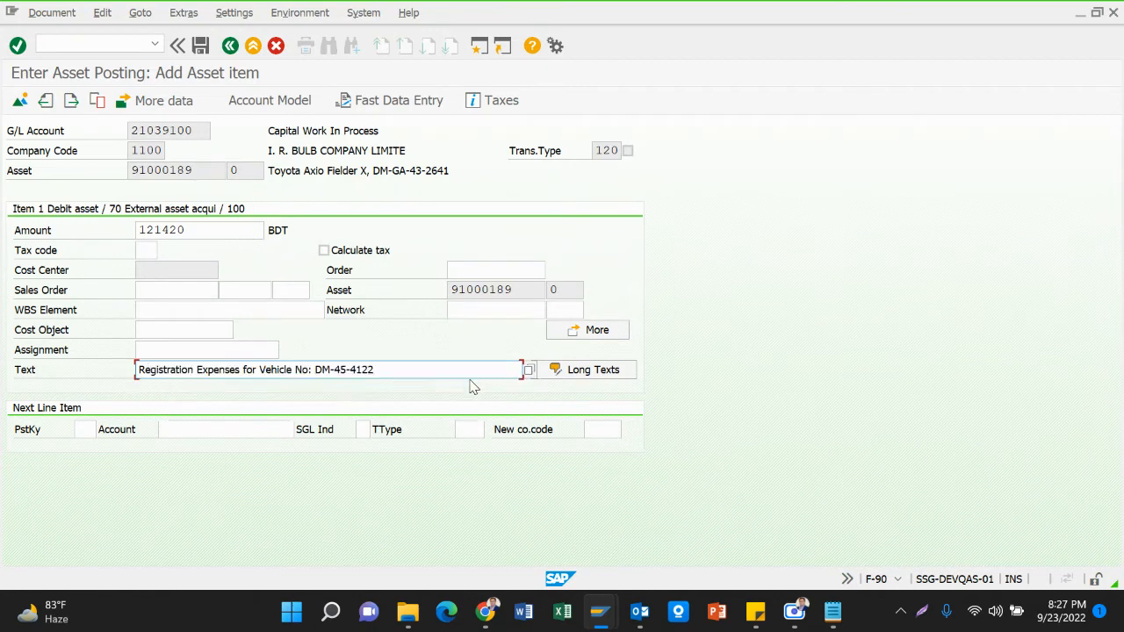
key("Return")
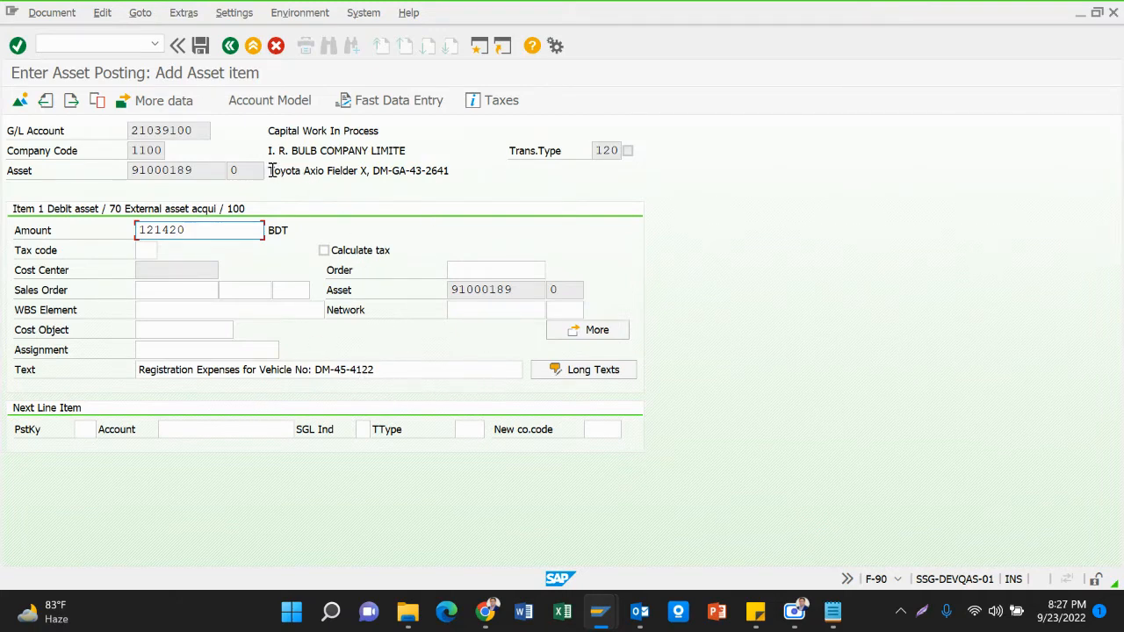
Try to replace the vehicle number in the item text with the description copied from the asset.
left_click_drag(269, 172, 474, 161)
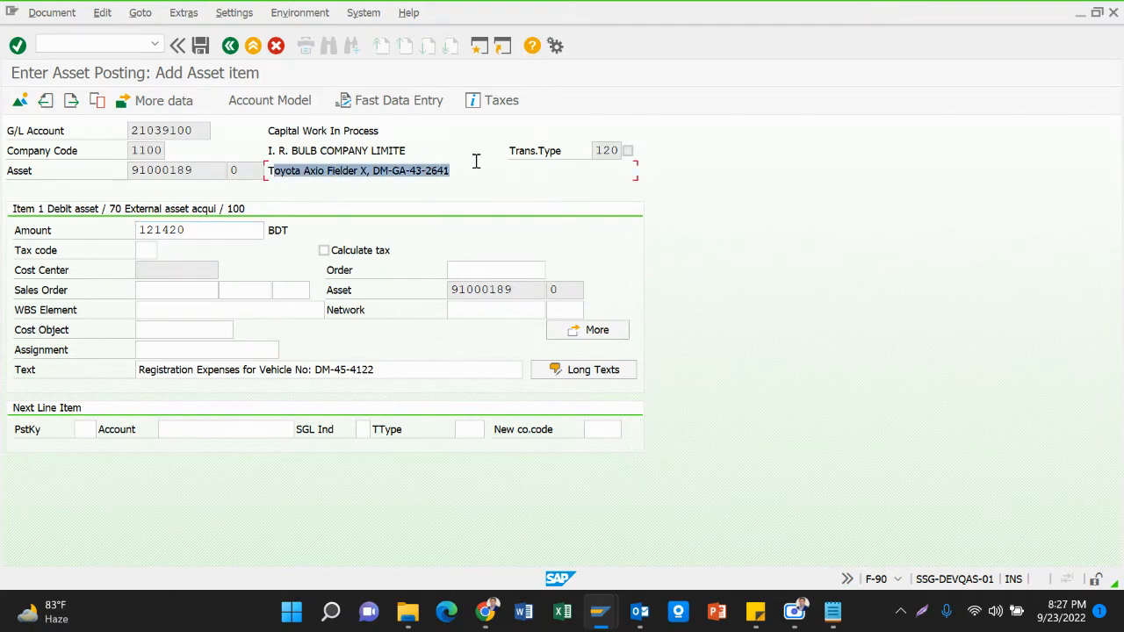
left_click(319, 374)
left_click_drag(247, 372, 376, 374)
left_click_drag(287, 372, 385, 372)
left_click(385, 373)
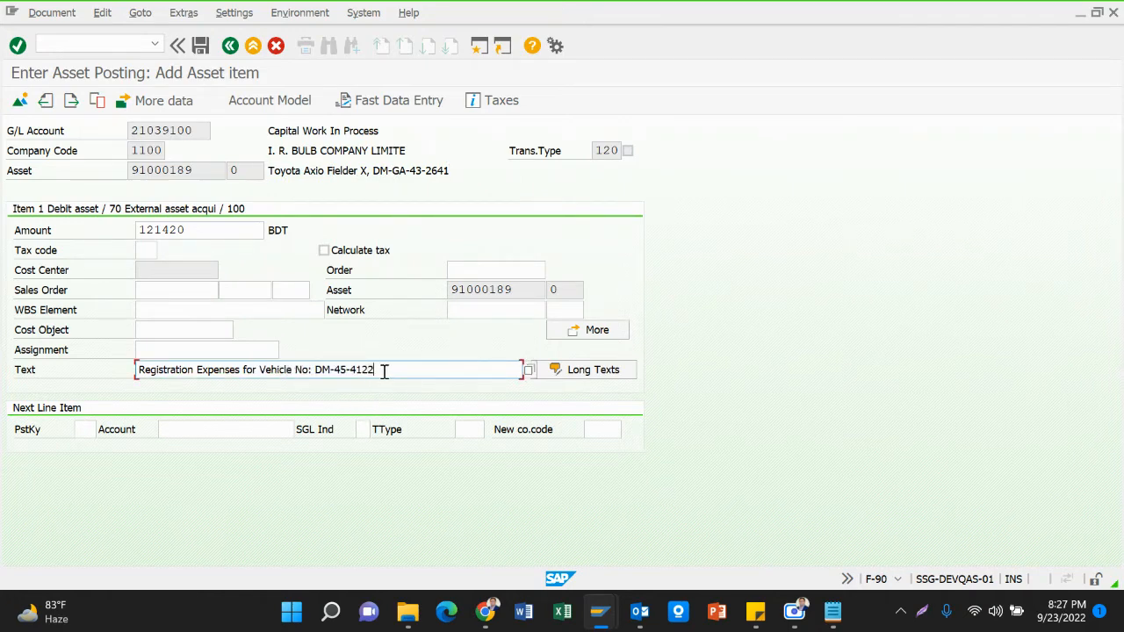
key("BackSpace")
key("BackSpace")
key("BackSpace")
key("BackSpace")
key("BackSpace")
key("BackSpace")
key("BackSpace")
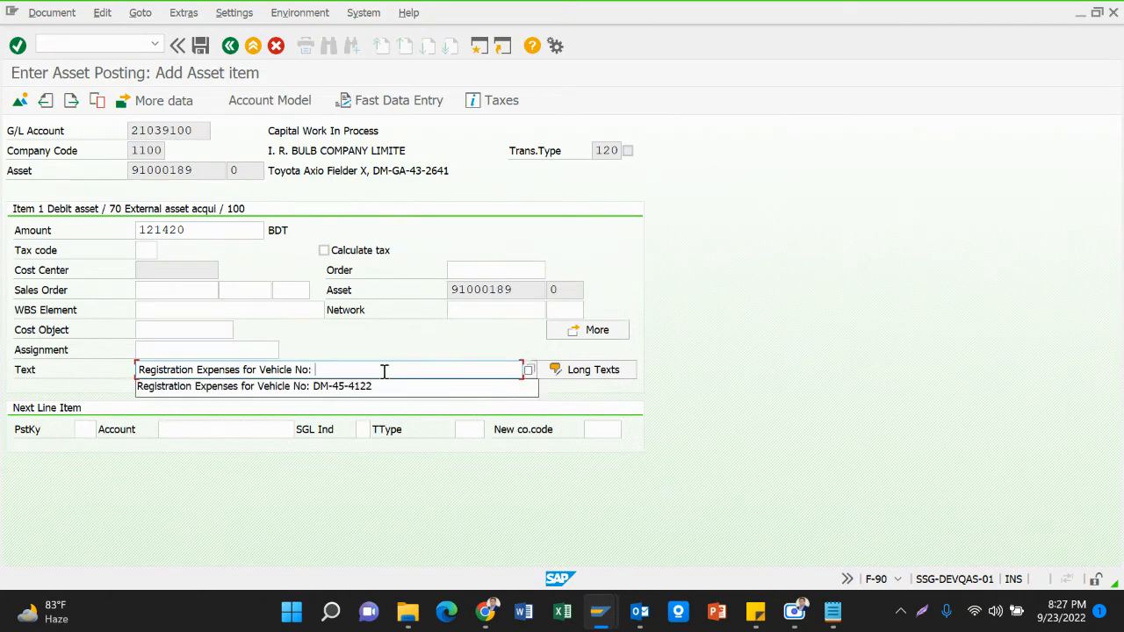
key("ctrl+v")
left_click(391, 371)
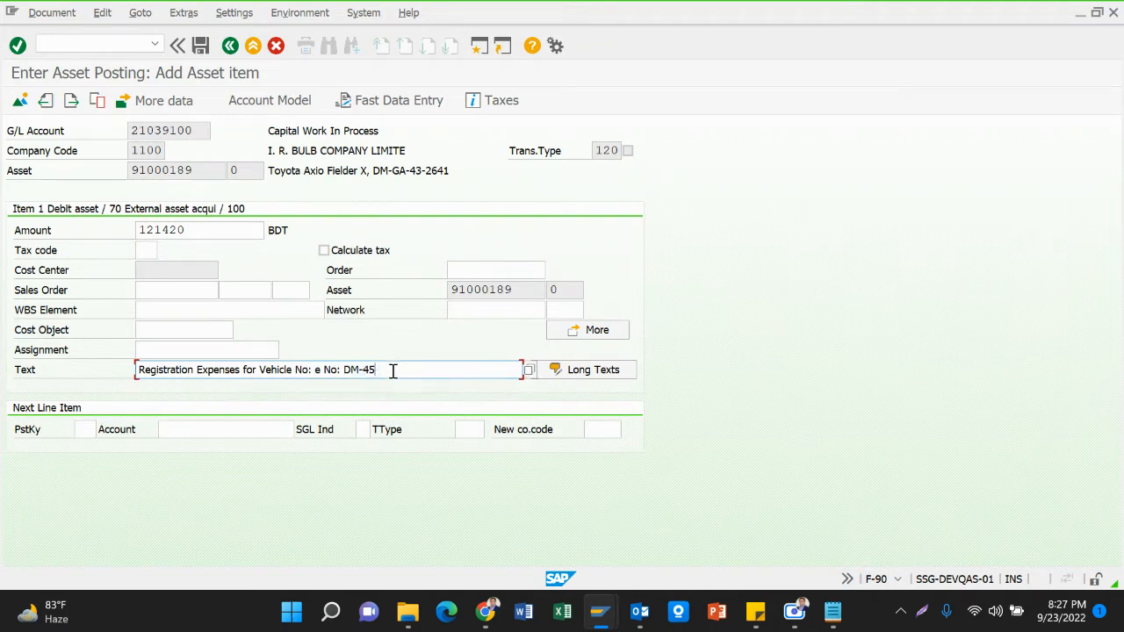
Erase the item text back to "Registration Expenses for" and try pasting the asset description again.
key("BackSpace")
key("BackSpace")
key("BackSpace")
key("BackSpace")
key("BackSpace")
key("BackSpace")
key("BackSpace")
key("BackSpace")
key("BackSpace")
key("BackSpace")
key("BackSpace")
key("BackSpace")
key("BackSpace")
key("BackSpace")
key("BackSpace")
key("BackSpace")
key("BackSpace")
key("BackSpace")
key("BackSpace")
key("BackSpace")
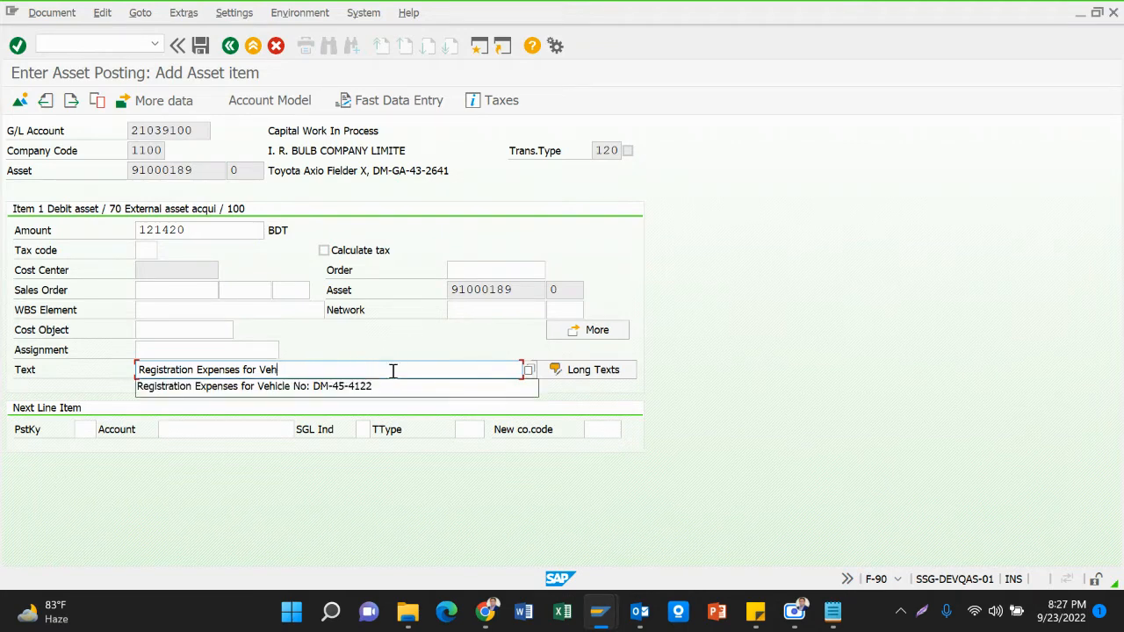
key("BackSpace")
key("ctrl+v")
key("Left")
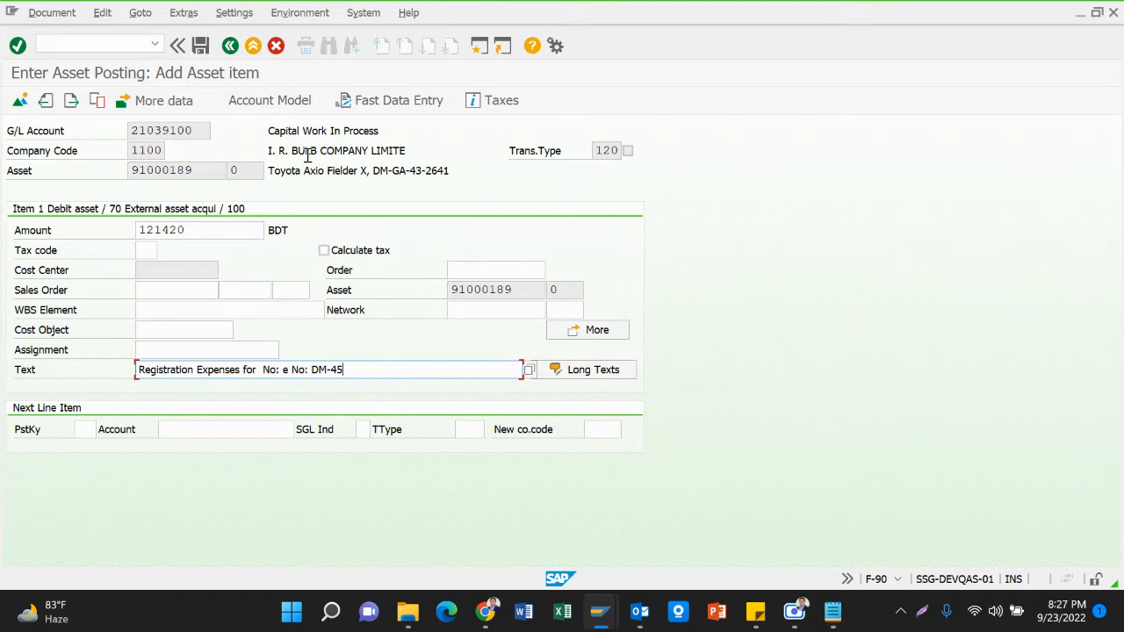
Replace everything after "Registration Expenses for" in the item text with "Toyota Axio Fielder X, D".
left_click_drag(268, 170, 466, 177)
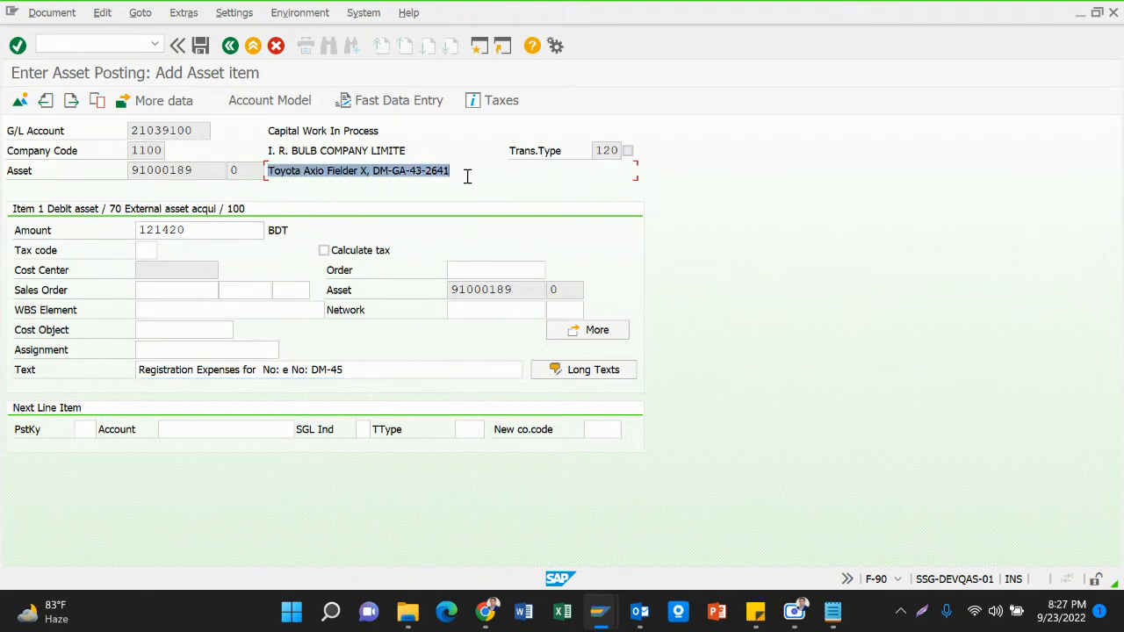
left_click(283, 371)
left_click(284, 372)
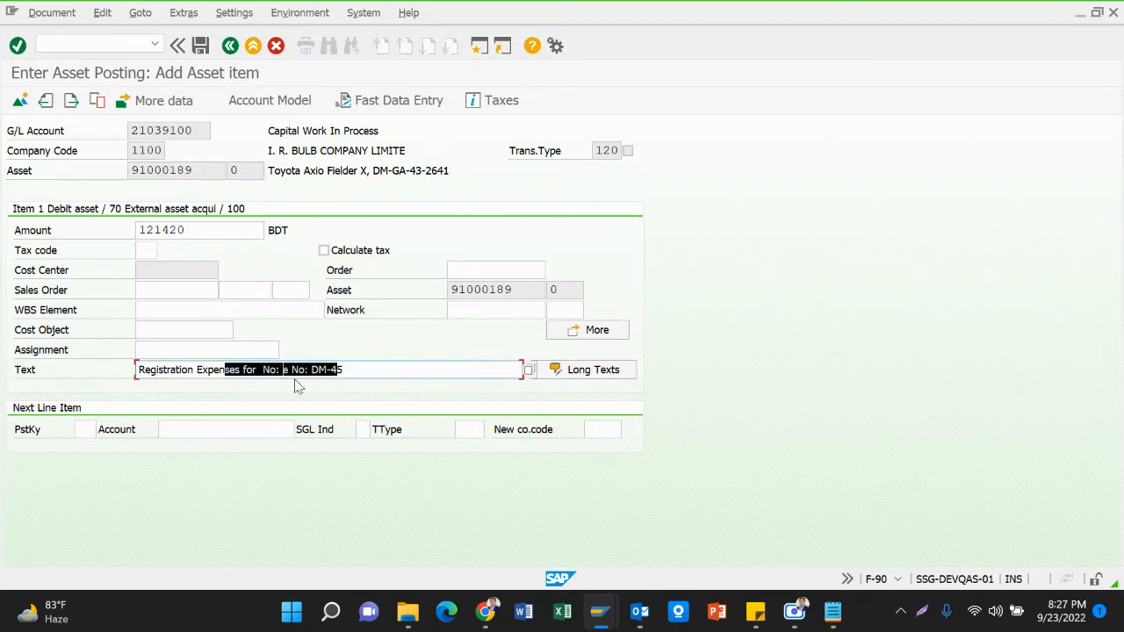
left_click(296, 380)
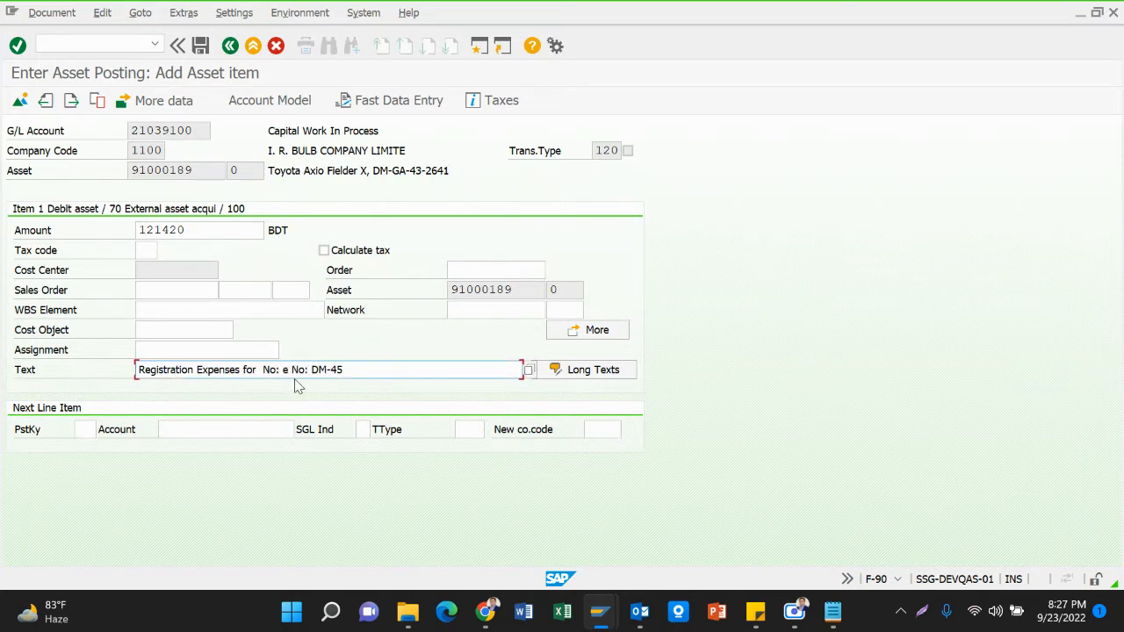
key("BackSpace")
key("BackSpace")
key("BackSpace")
key("BackSpace")
key("BackSpace")
key("BackSpace")
key("BackSpace")
key("BackSpace")
key("BackSpace")
key("BackSpace")
key("BackSpace")
key("BackSpace")
key("BackSpace")
key("BackSpace")
key("BackSpace")
key("BackSpace")
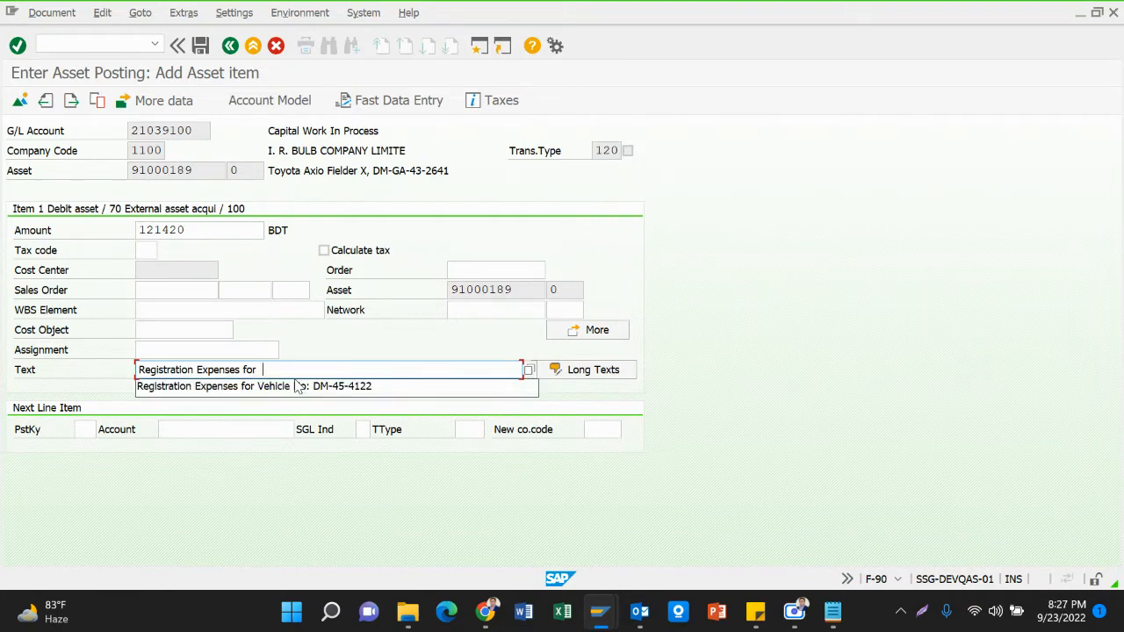
type("Toyota Axio Fielder X, D")
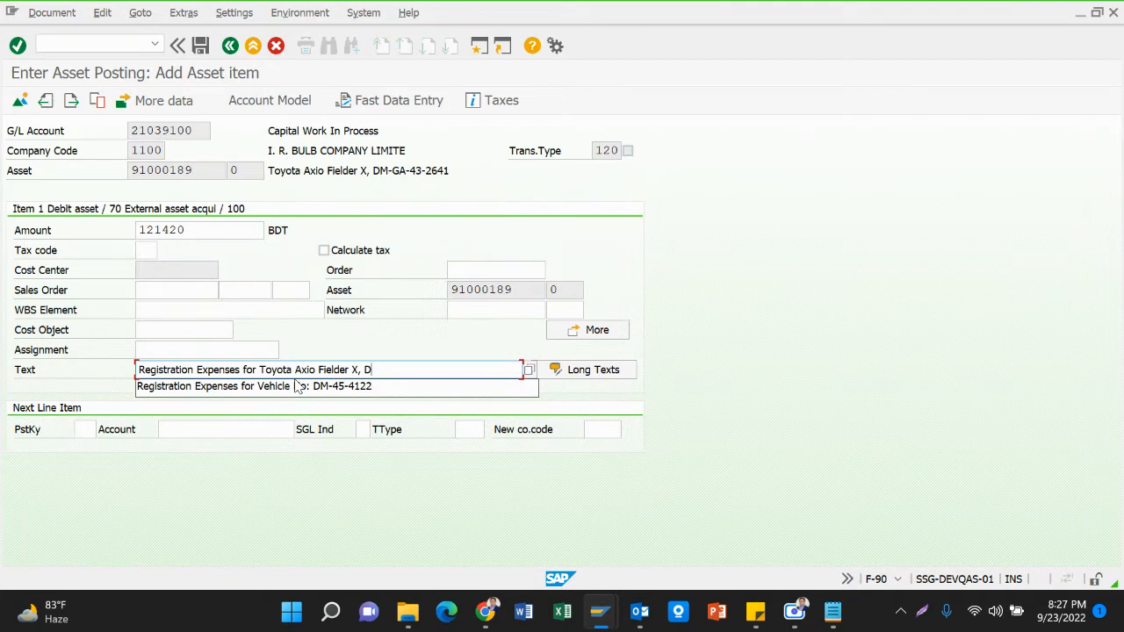
left_click(297, 386)
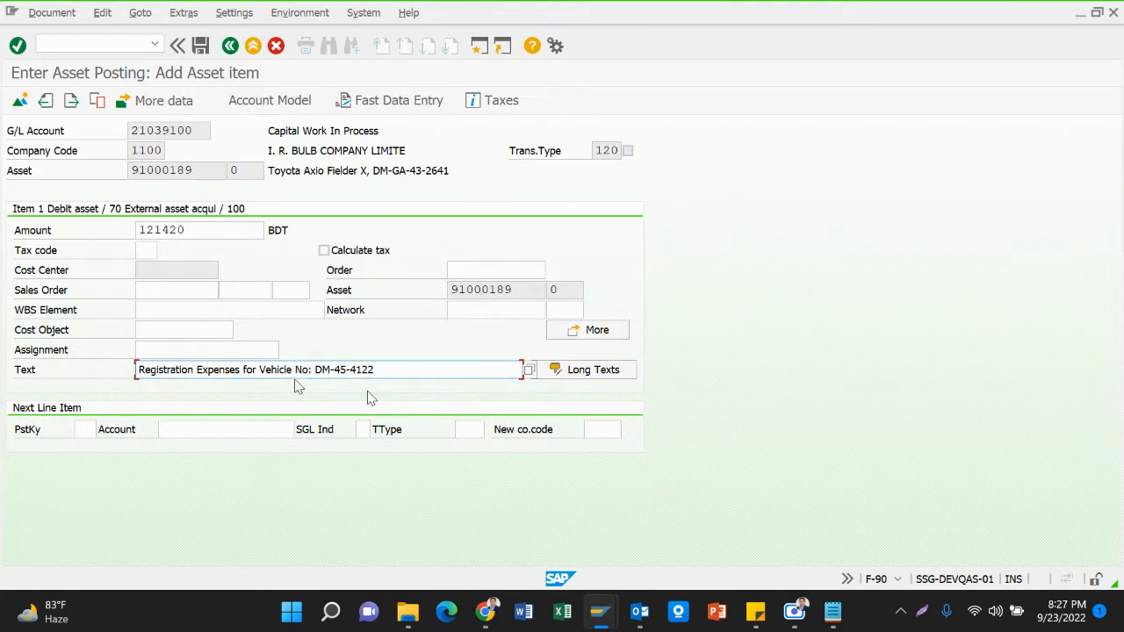
key("BackSpace")
type("3")
key("Delete")
type("2641")
Set the next line item's posting key to 31.
left_click(77, 434)
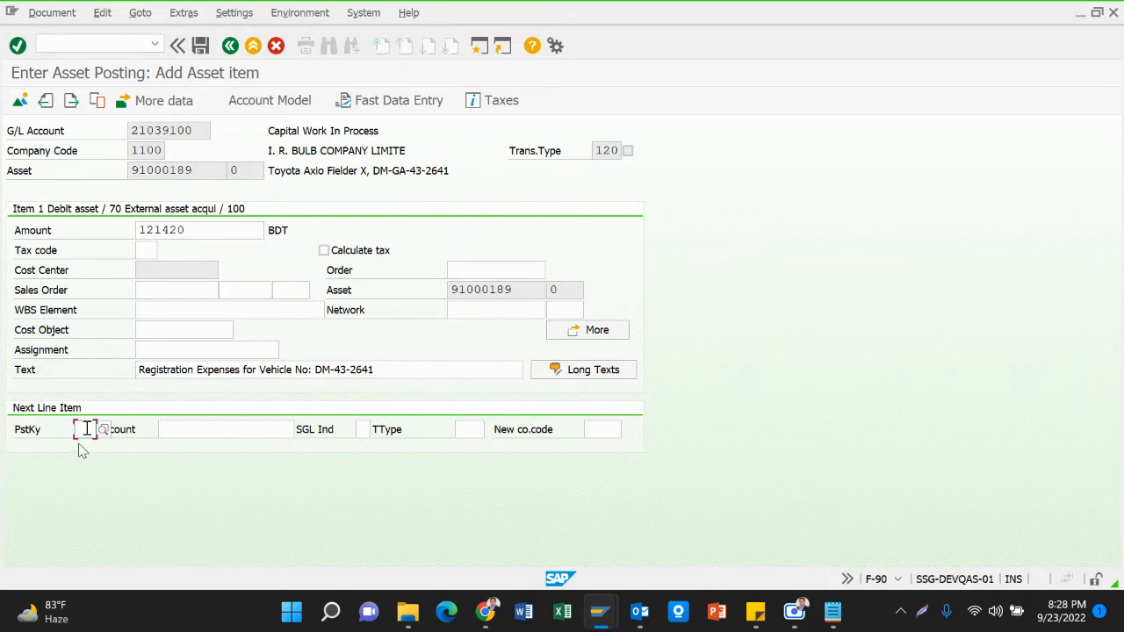
type("31")
left_click(119, 449)
Search for the next line item's account among all vendors of company code 1100.
left_click(180, 428)
left_click(301, 429)
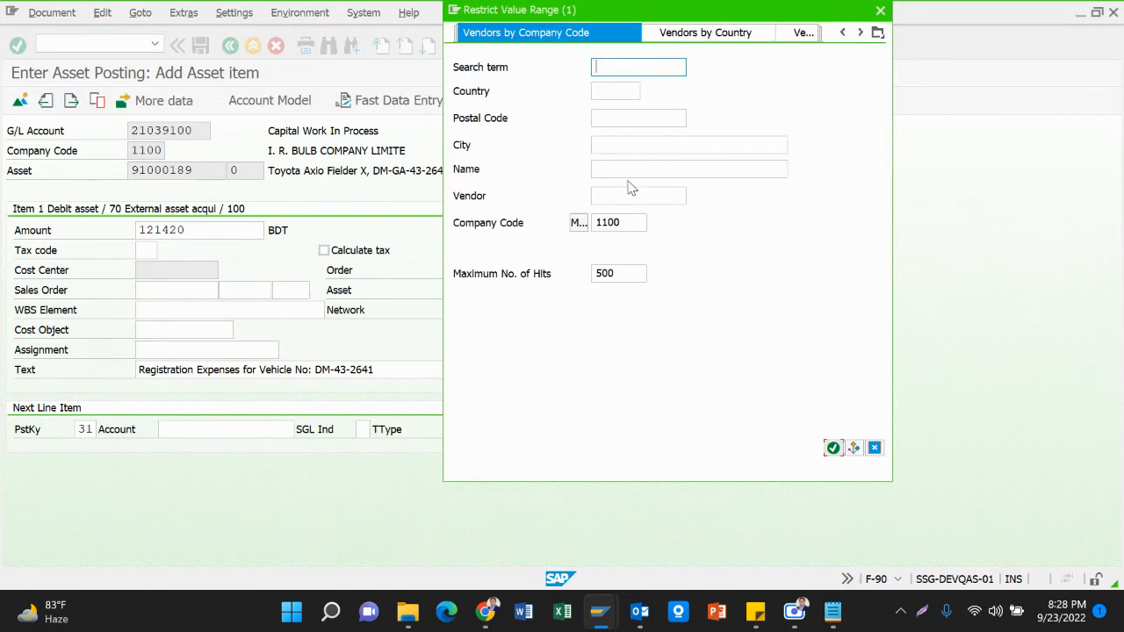
left_click(619, 196)
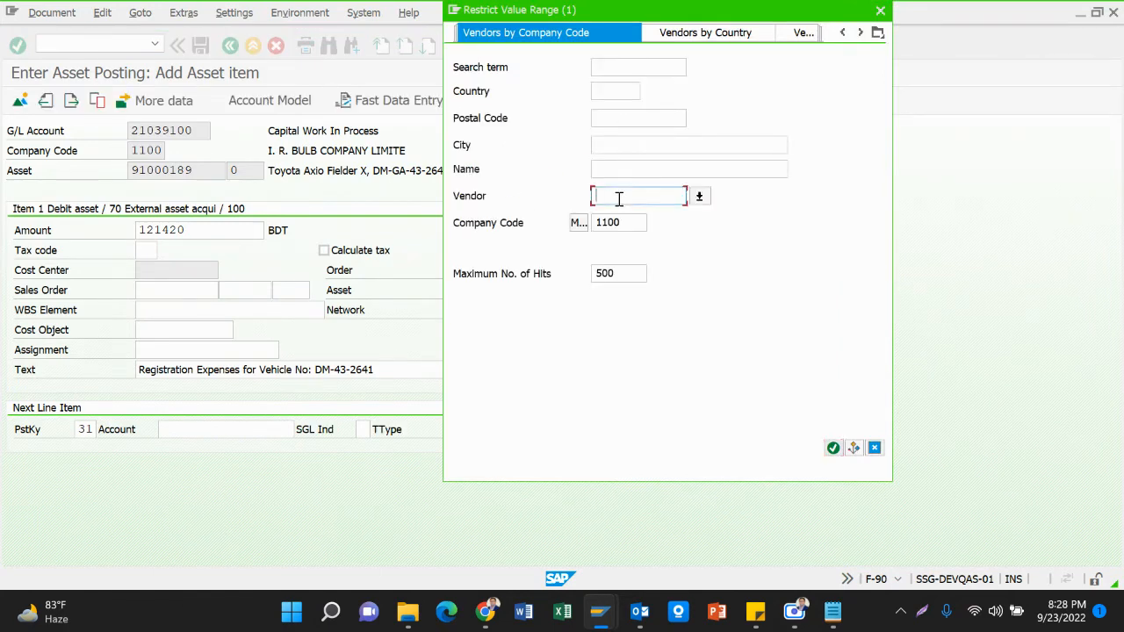
key("Return")
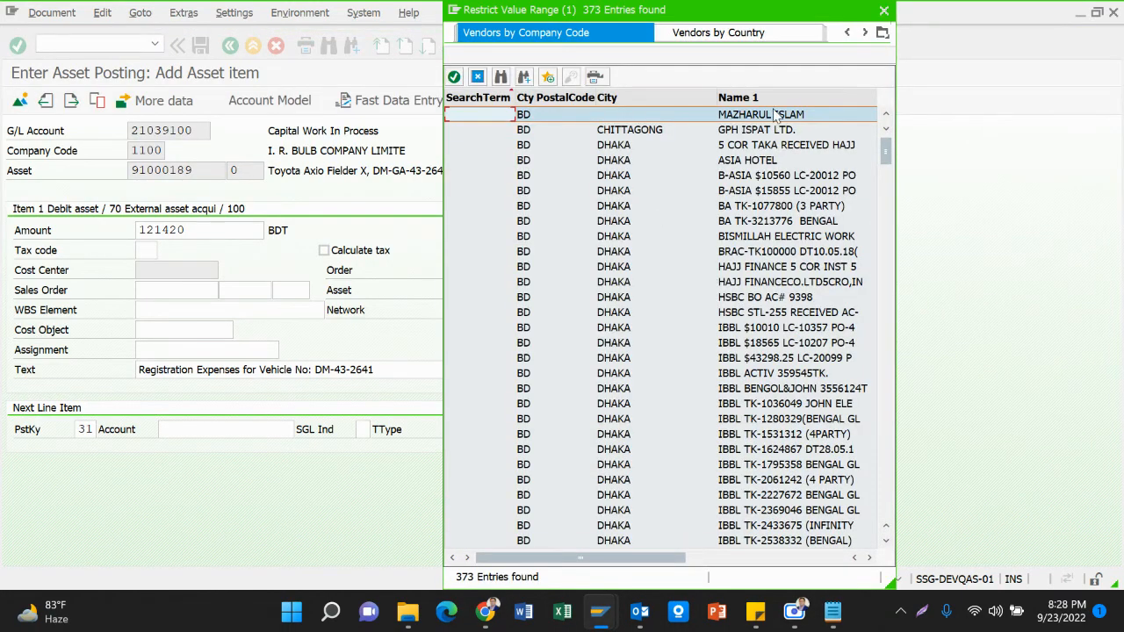
Sort the vendor list by name, choose Aziz Enterprise as the next line item's account and open its vendor item.
left_click(795, 96)
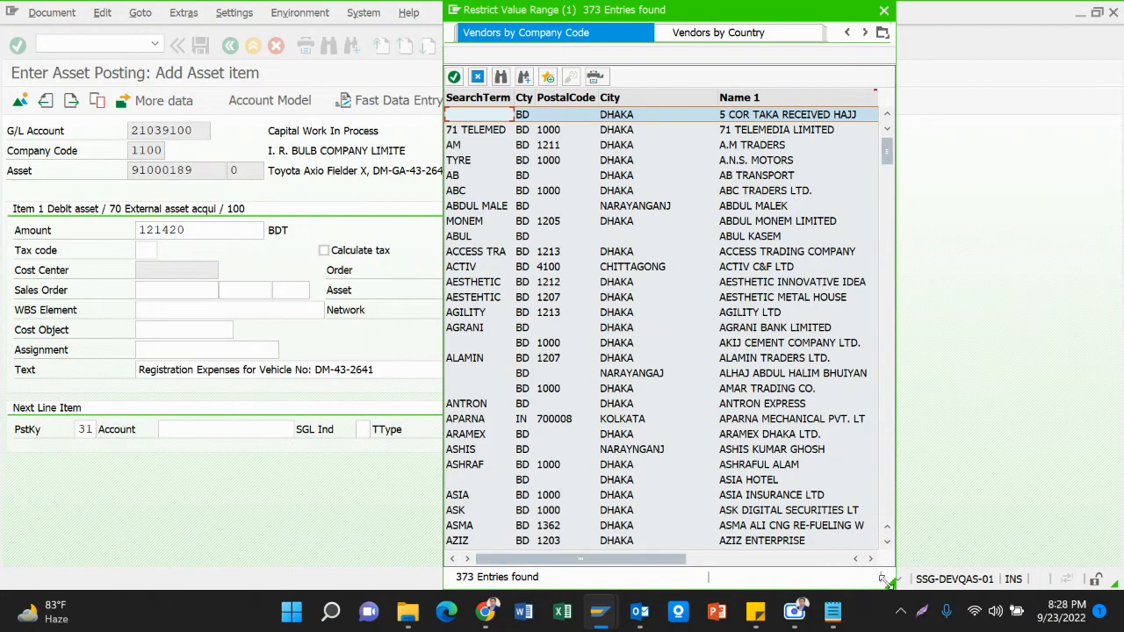
left_click_drag(891, 584, 1093, 557)
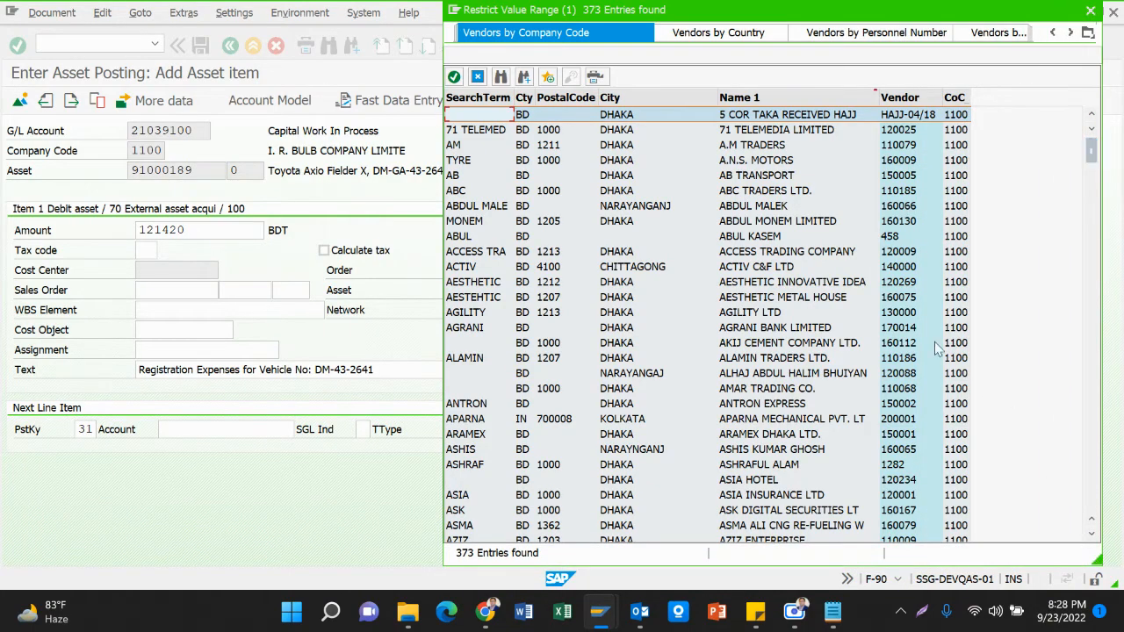
left_click(742, 213)
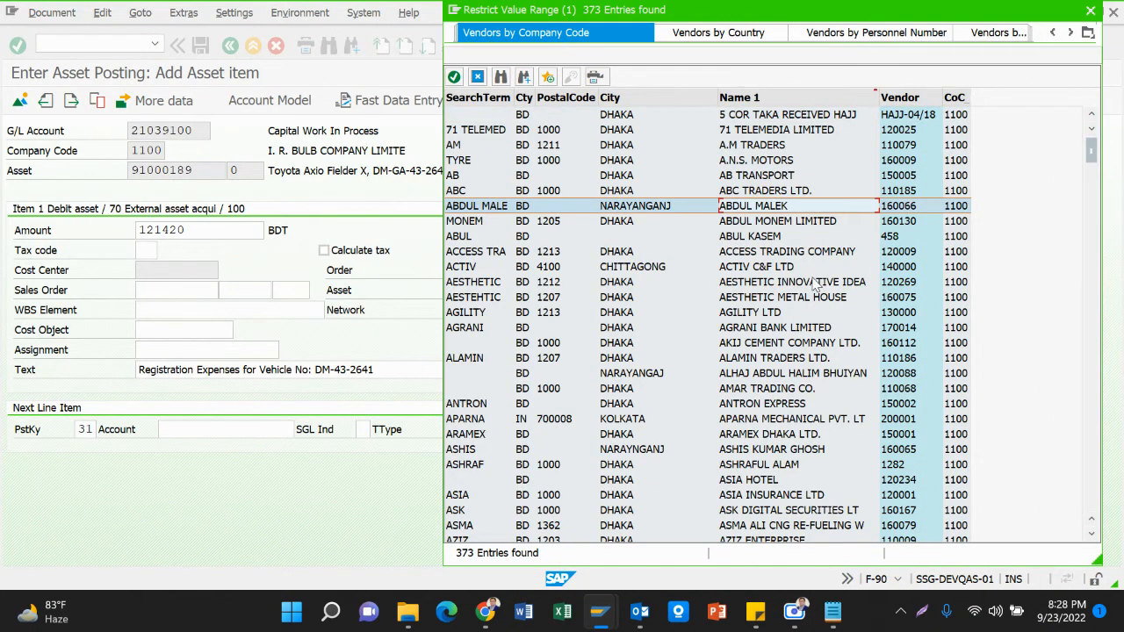
scroll(816, 320, "down", 3)
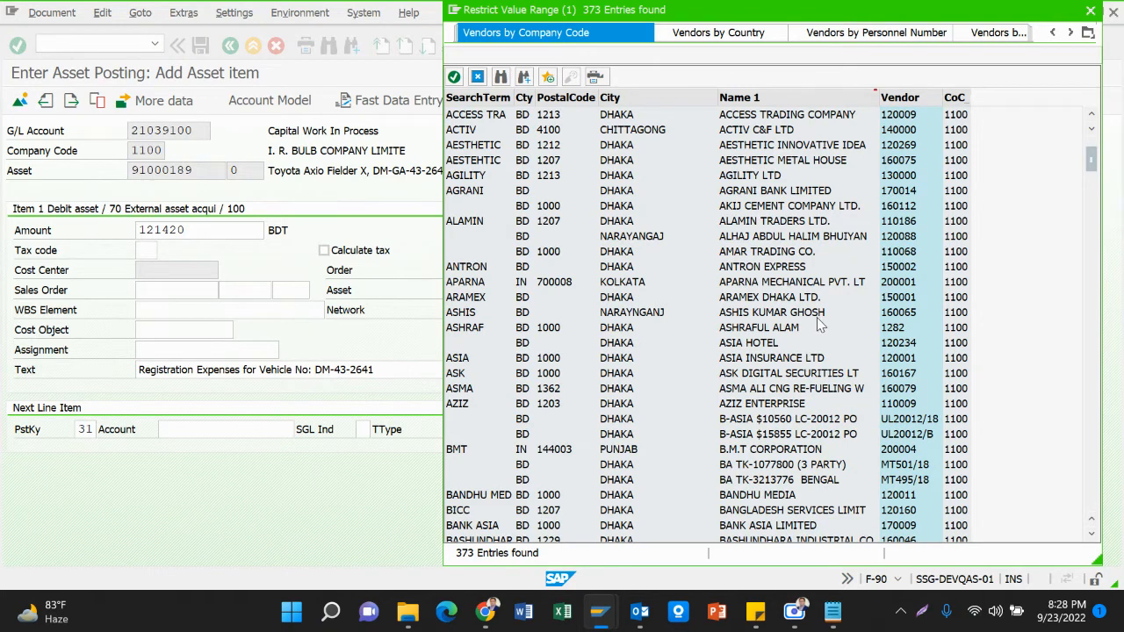
scroll(816, 325, "down", 1)
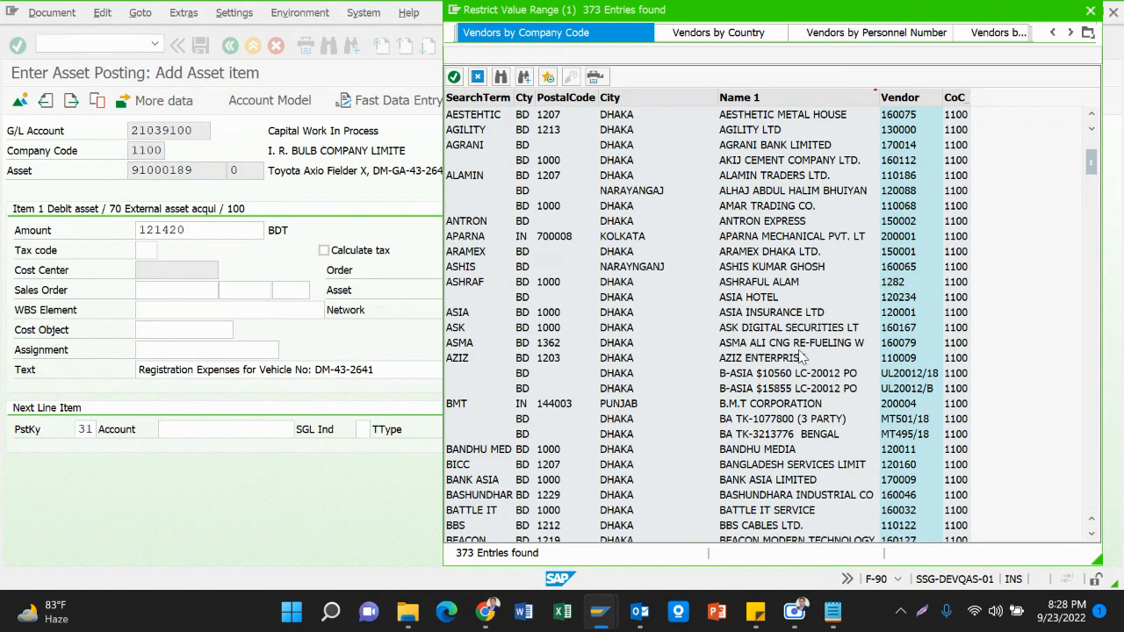
left_click(799, 344)
left_click(770, 360)
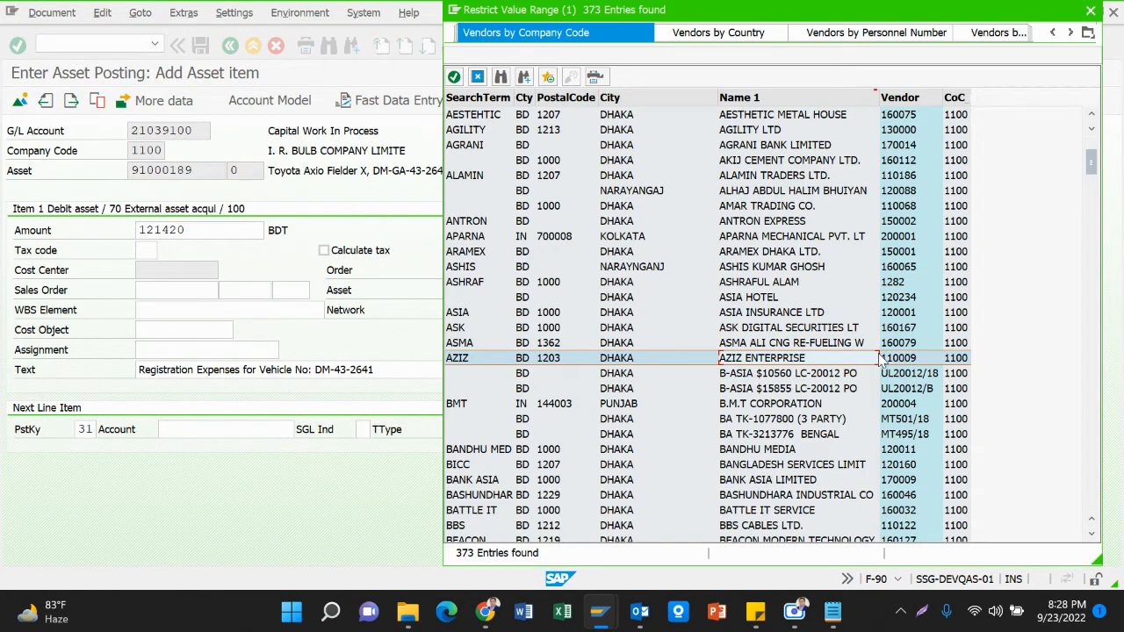
double_click(796, 359)
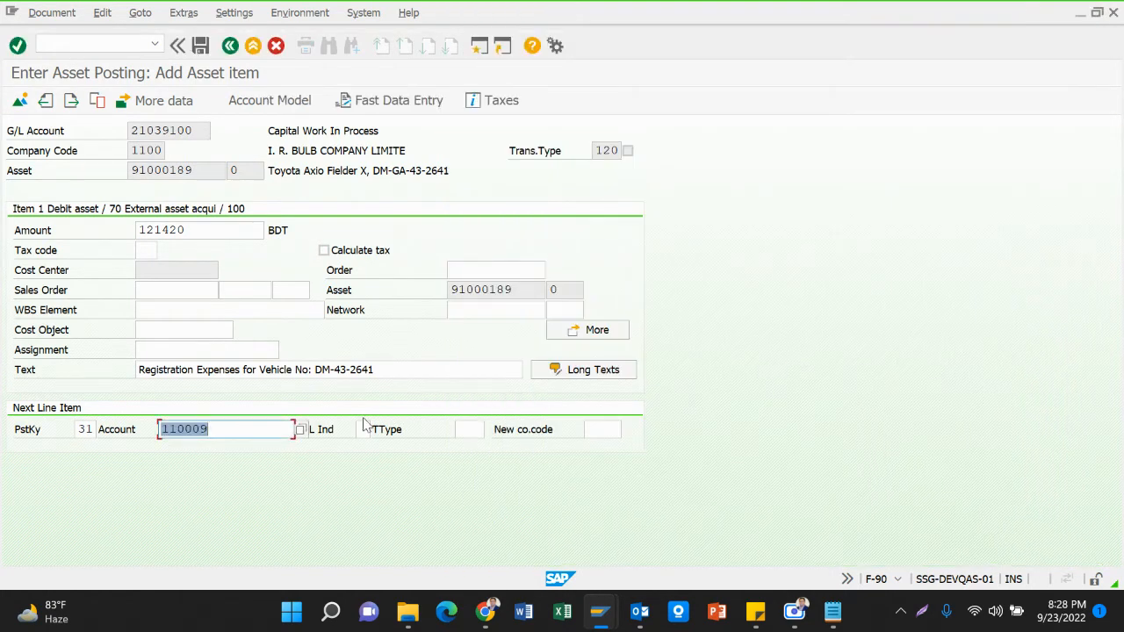
key("Return")
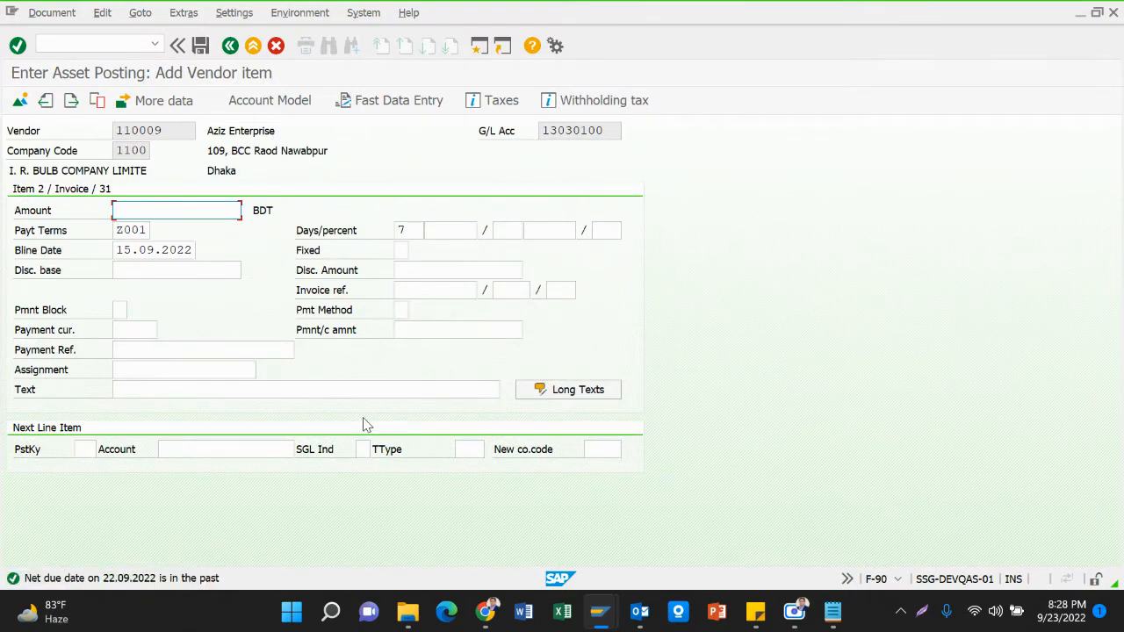
Have the vendor item's amount calculated automatically and carry over the previous item's text with "+".
key("Return")
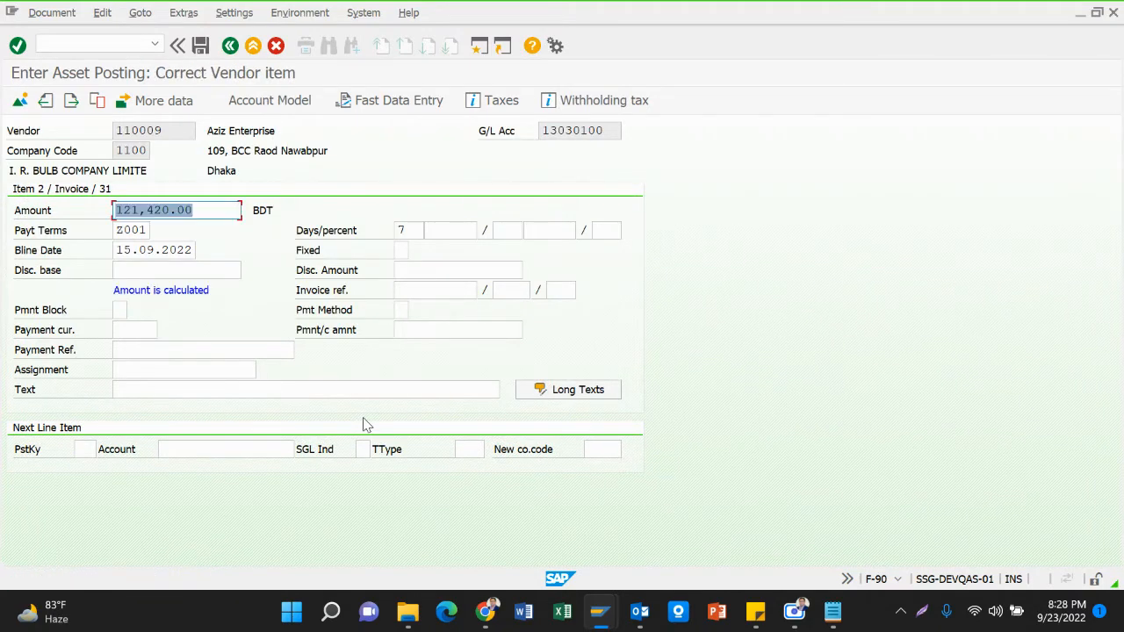
key("Tab")
key("Tab")
key("Tab")
key("Tab")
key("Tab")
key("Tab")
key("Tab")
key("Tab")
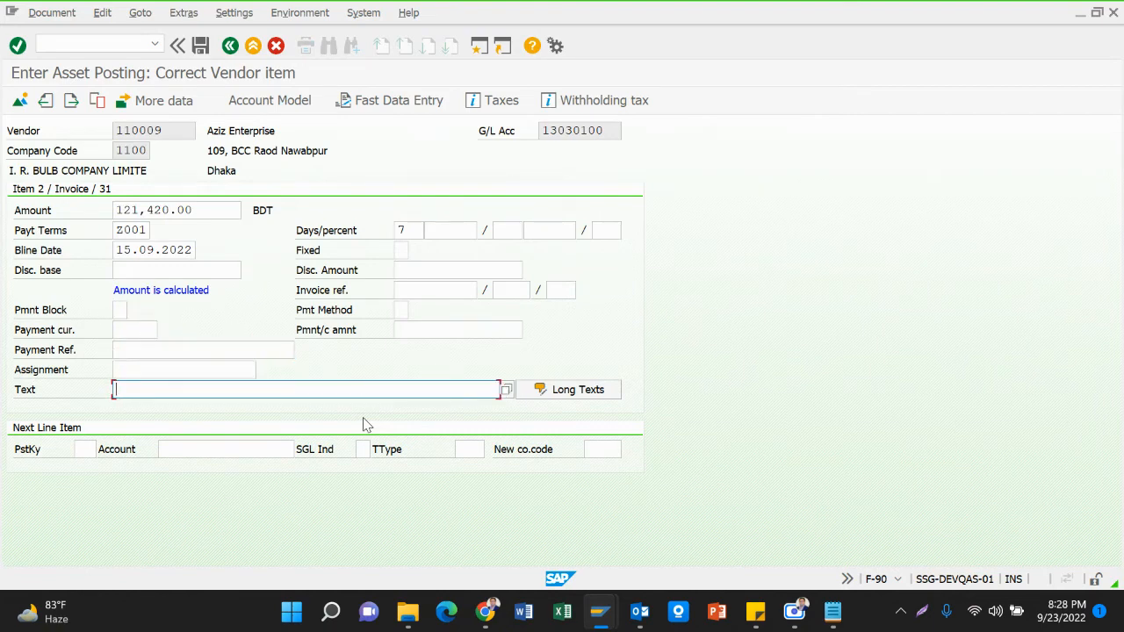
type("+")
key("Return")
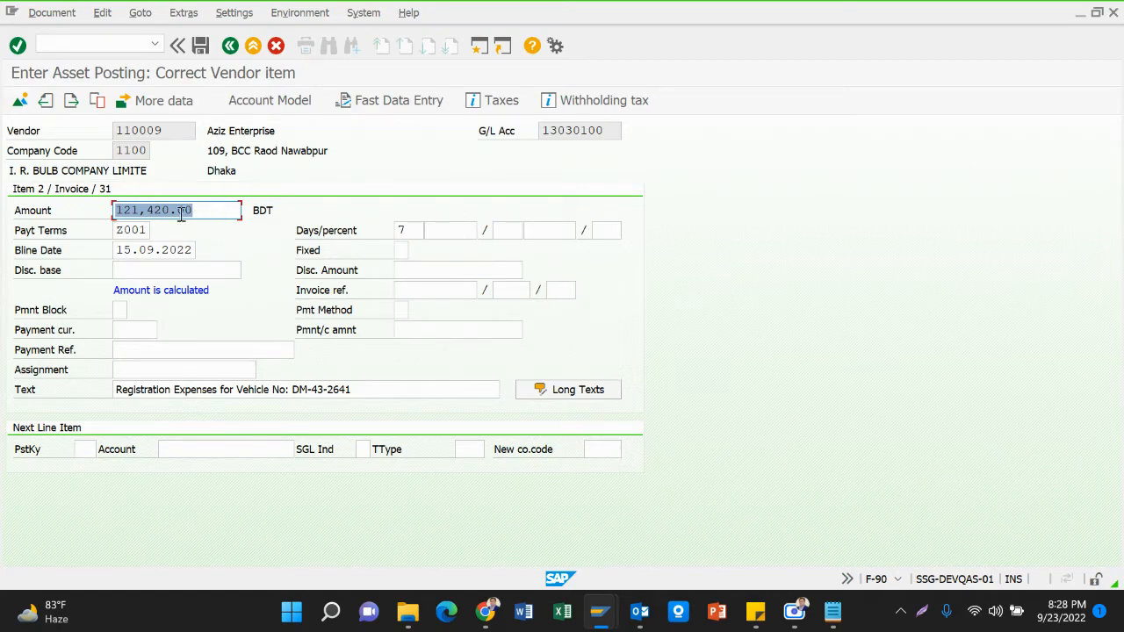
Simulate the registration cost document and post it.
left_click(74, 13)
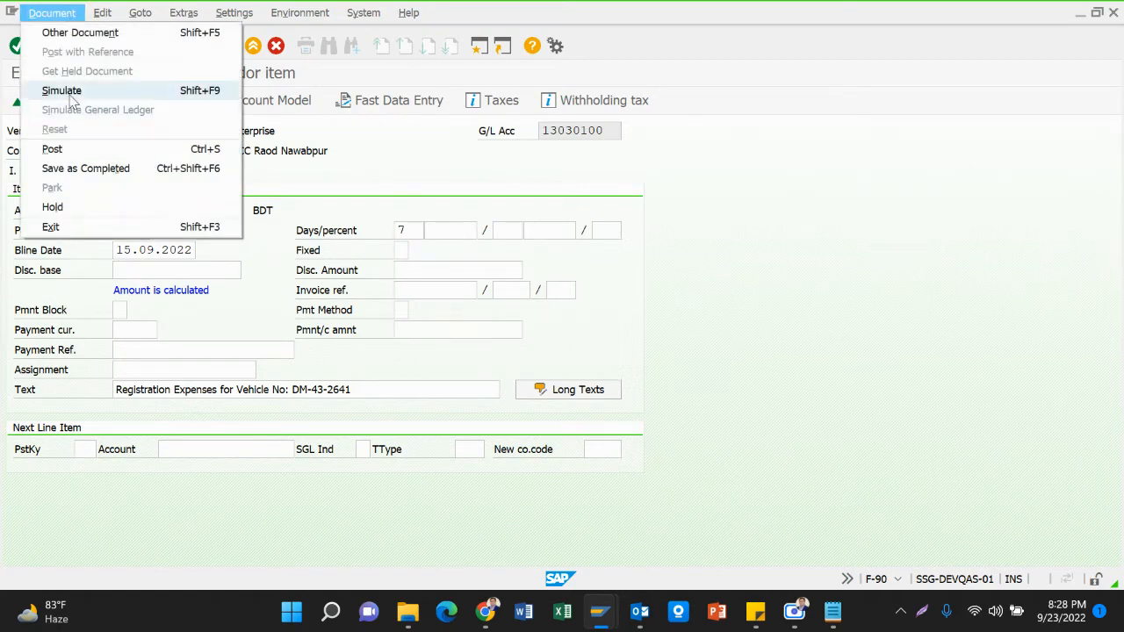
left_click(69, 91)
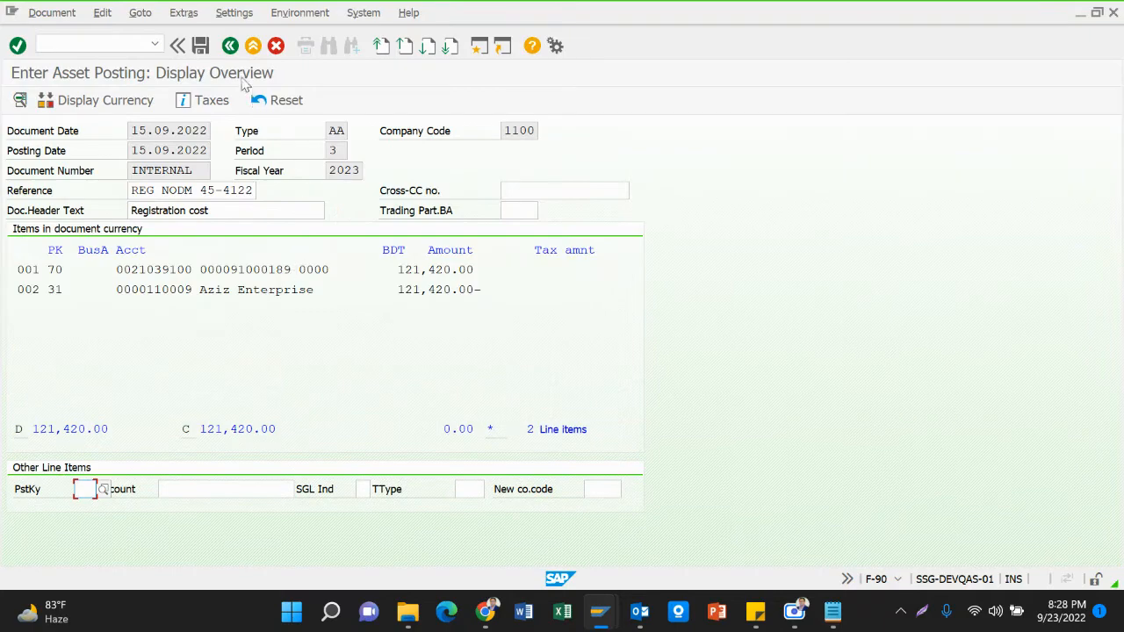
left_click(201, 47)
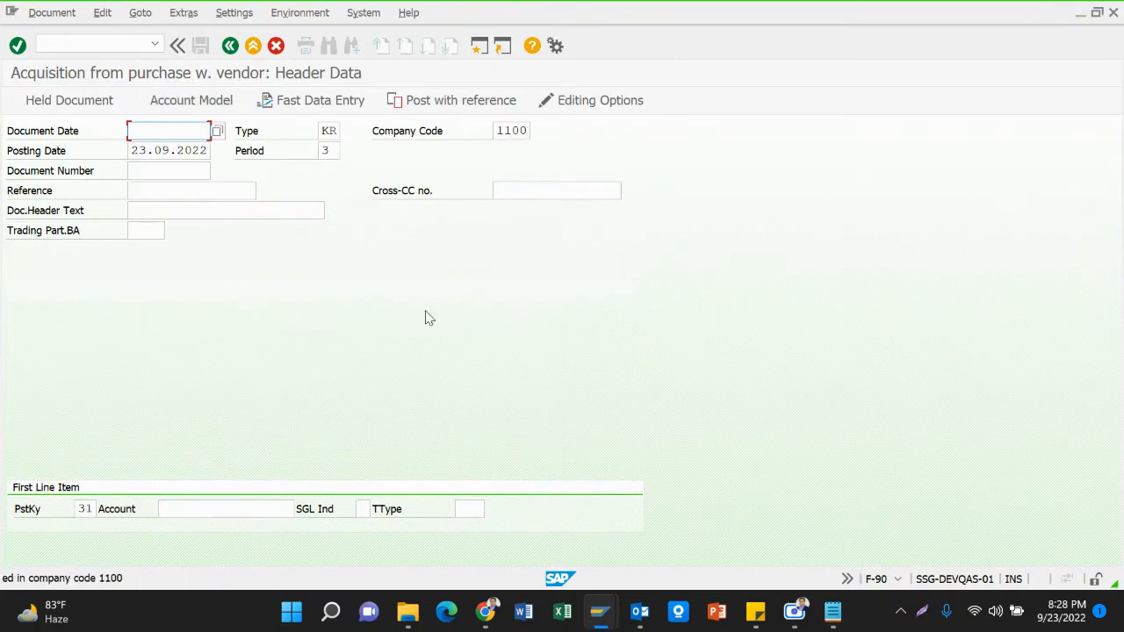
Copy "CNG/LPG Conversion Cost" from the Notepad notes and return to the SAP header data.
left_click(834, 612)
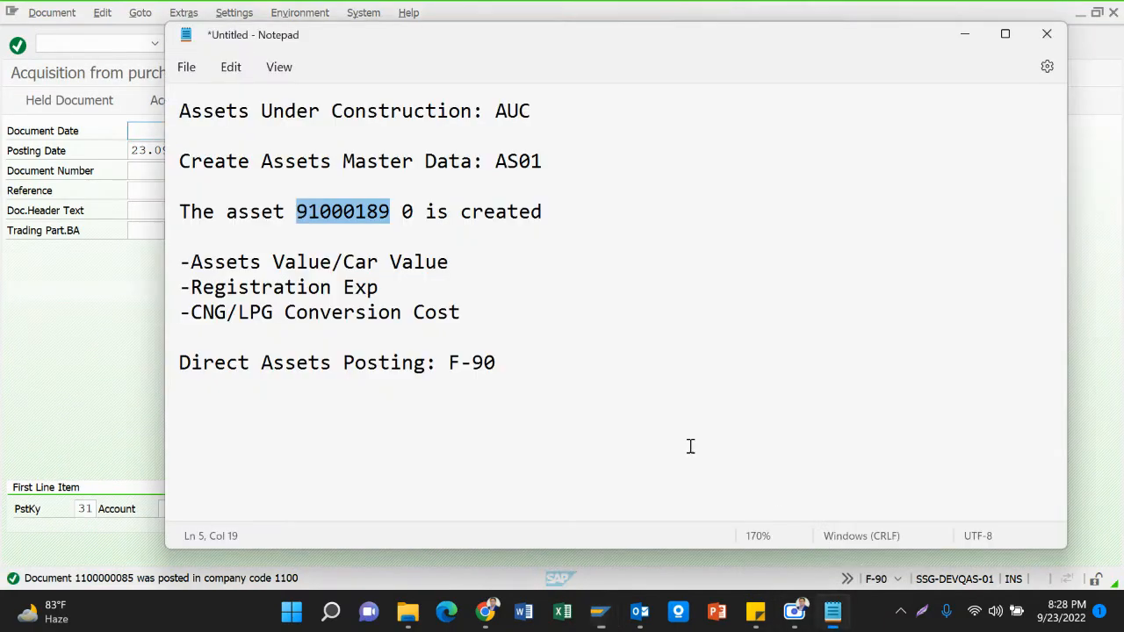
left_click_drag(187, 307, 489, 318)
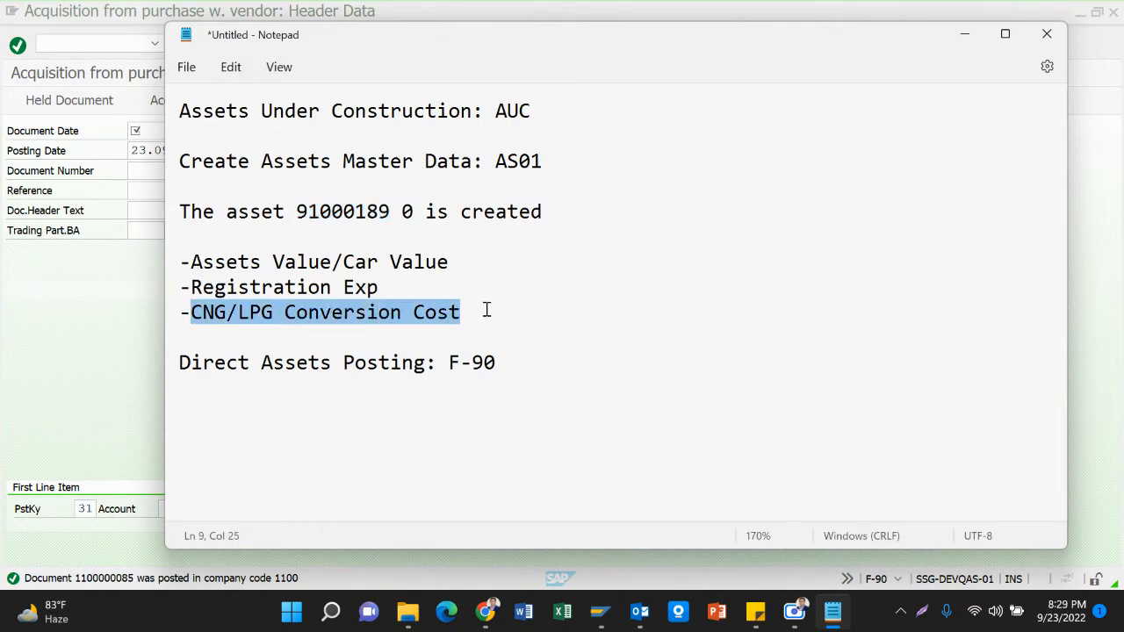
left_click(482, 306)
left_click(192, 312)
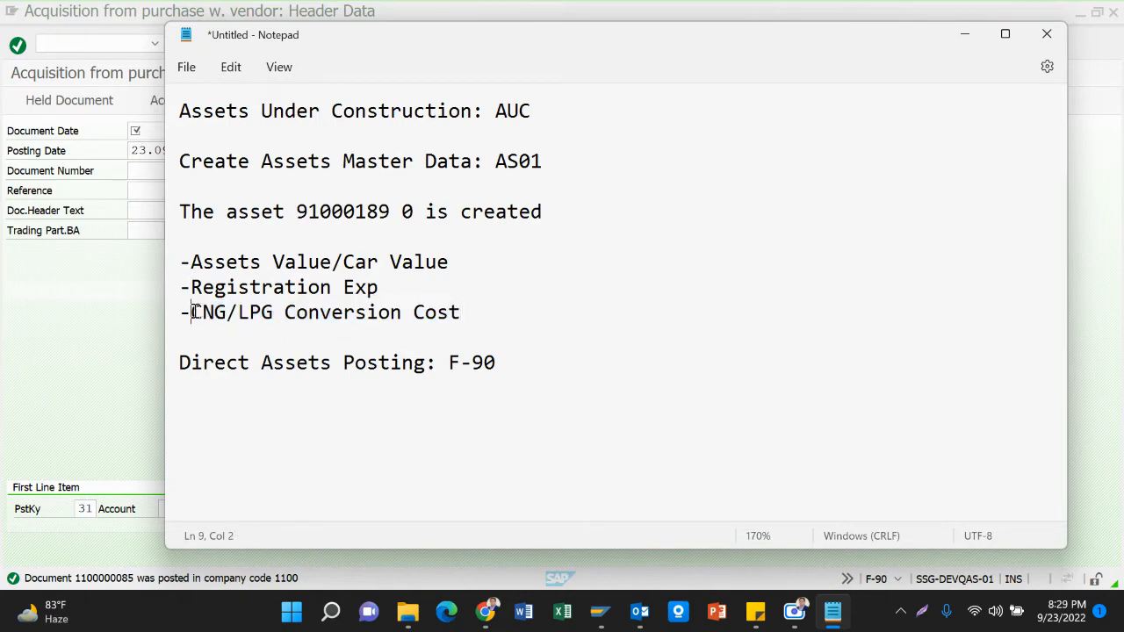
left_click_drag(191, 311, 486, 329)
key("ctrl+c")
key("alt+Tab")
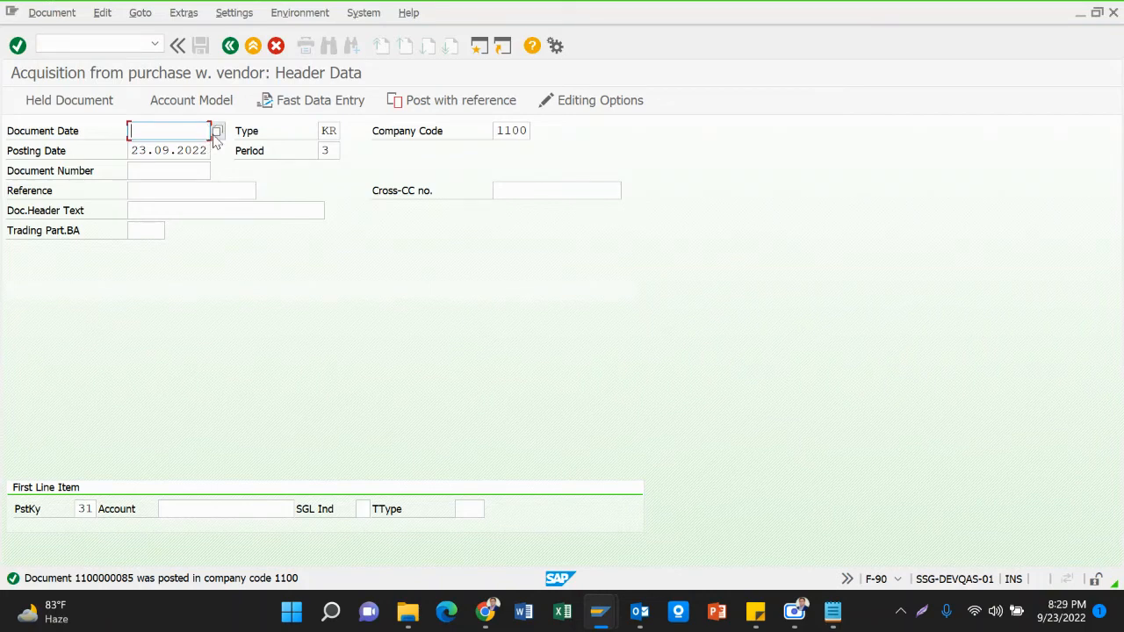
Set the new document's date to 23.09.2022 and its type to AA.
left_click(217, 132)
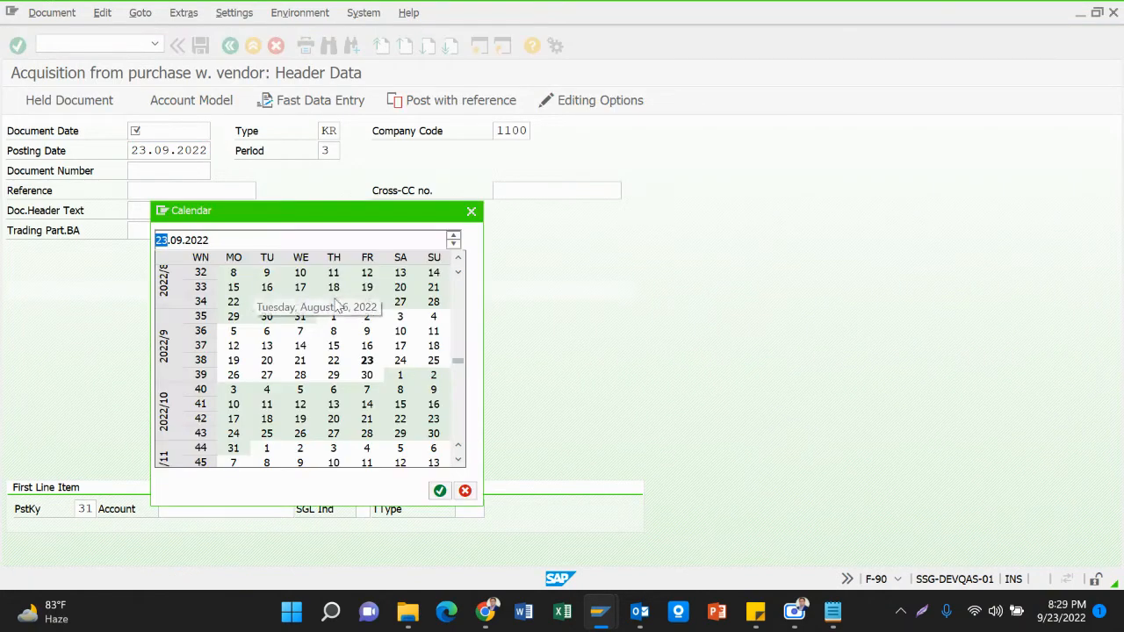
double_click(369, 363)
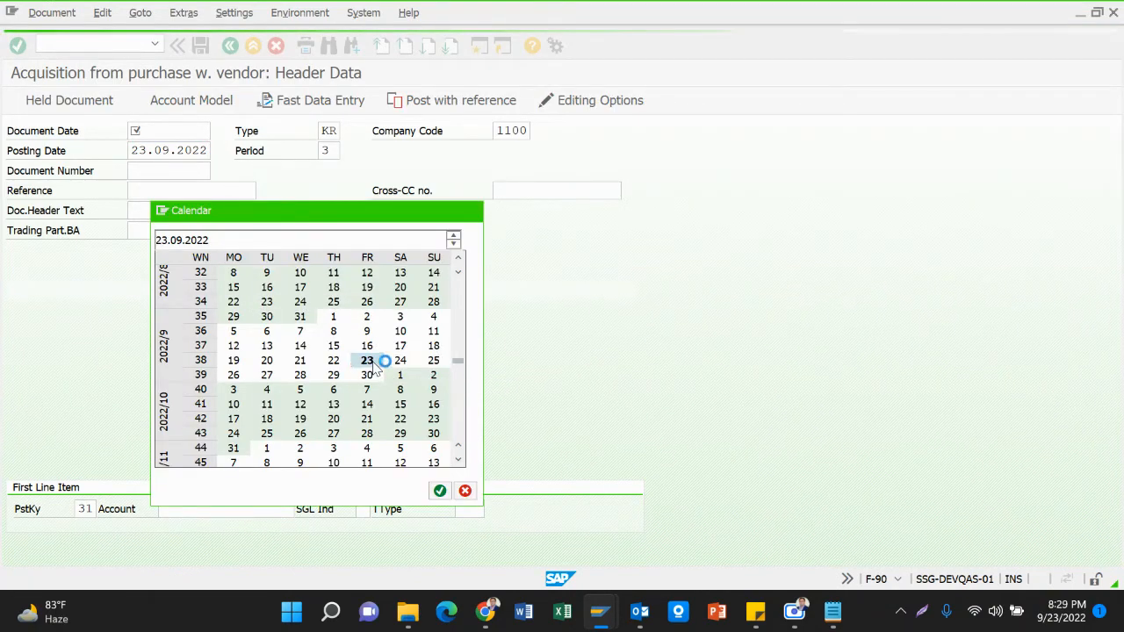
key("Tab")
key("BackSpace")
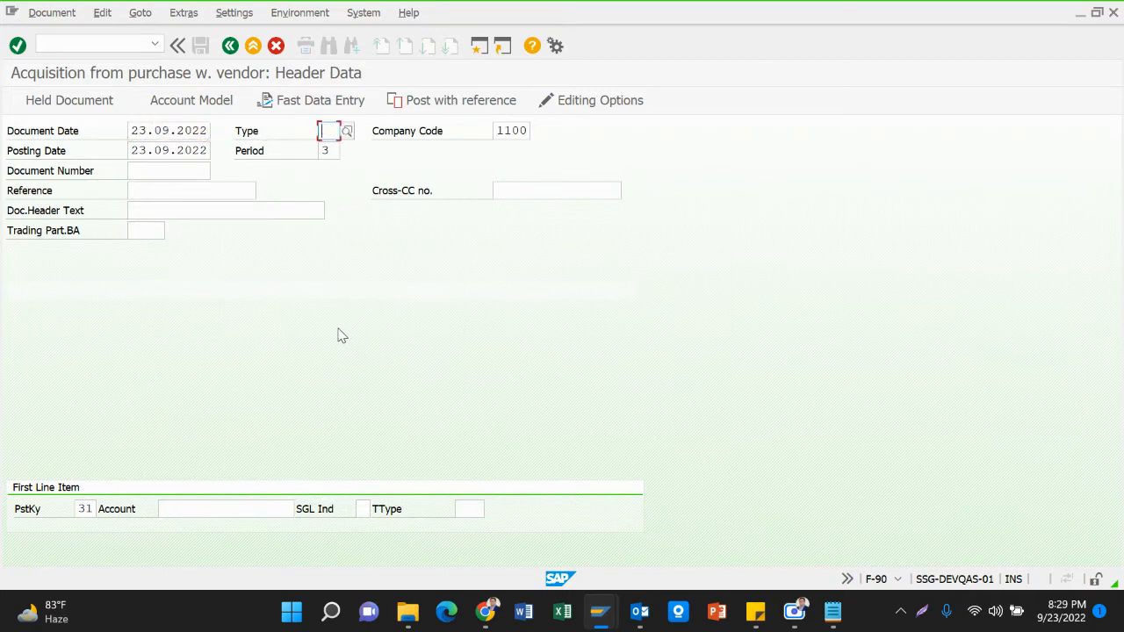
left_click(332, 150)
key("Tab")
key("Tab")
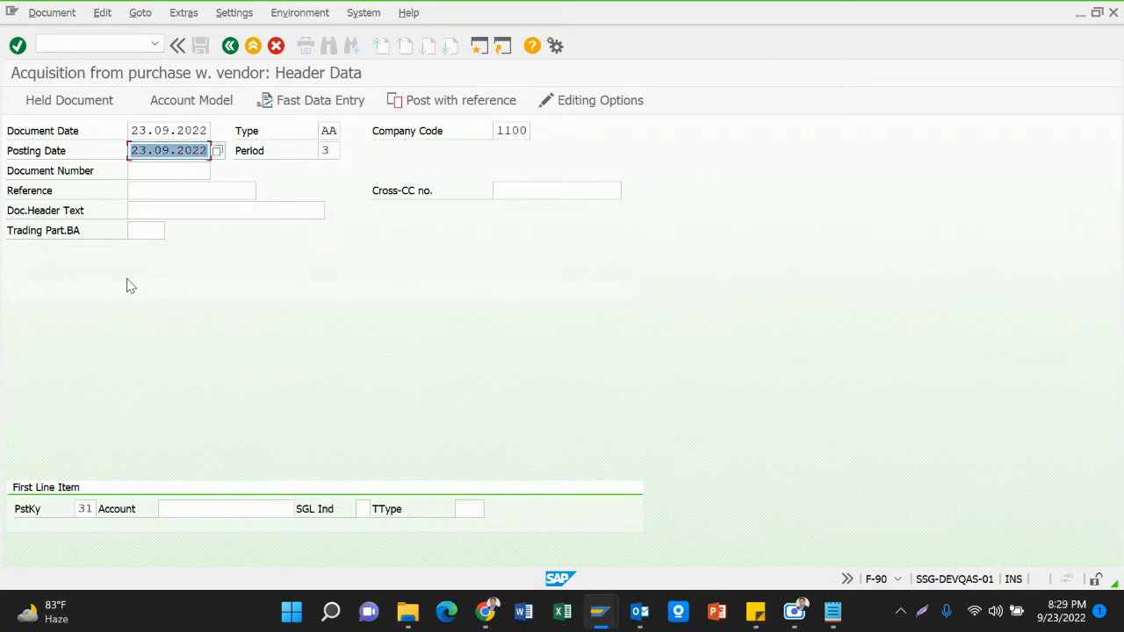
Paste "CNG/LPG Conversion Cost" as the document header text.
key("Tab")
left_click(153, 210)
key("ctrl+v")
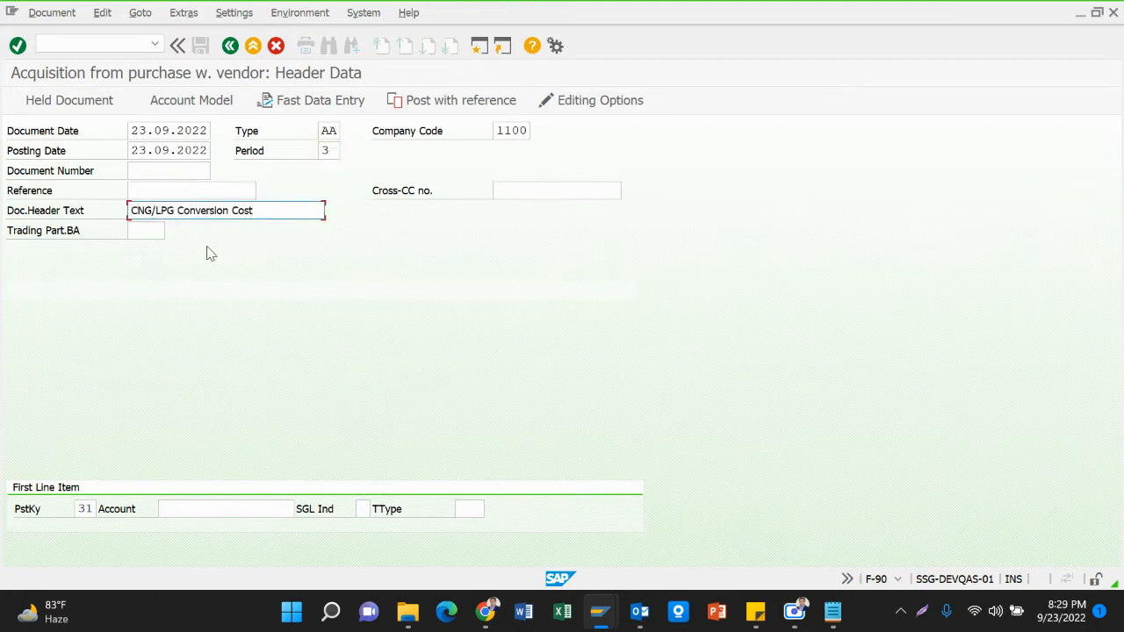
Set the document's reference to the previously used entry BILL-657891/22.
left_click(159, 191)
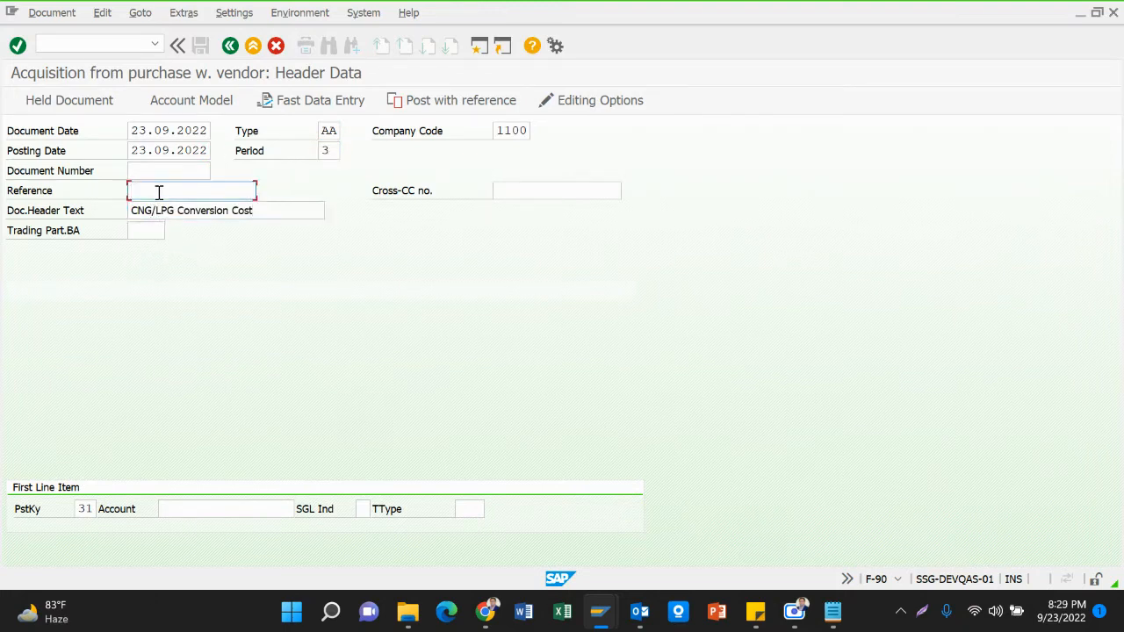
type("B")
key("Down")
key("Down")
key("Down")
key("Down")
key("Down")
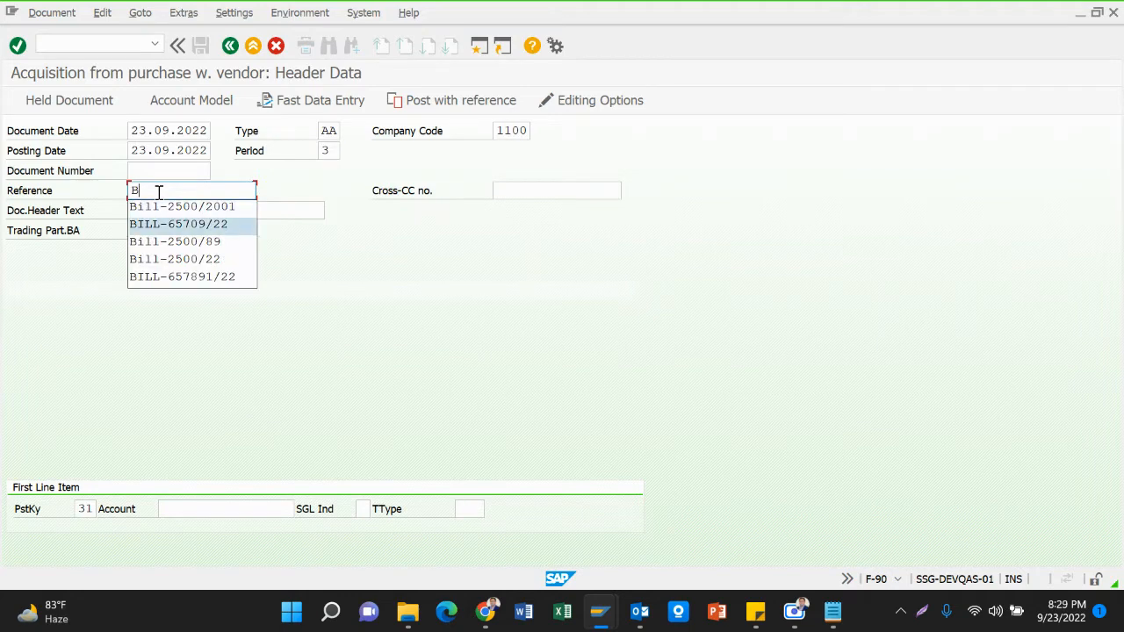
key("Return")
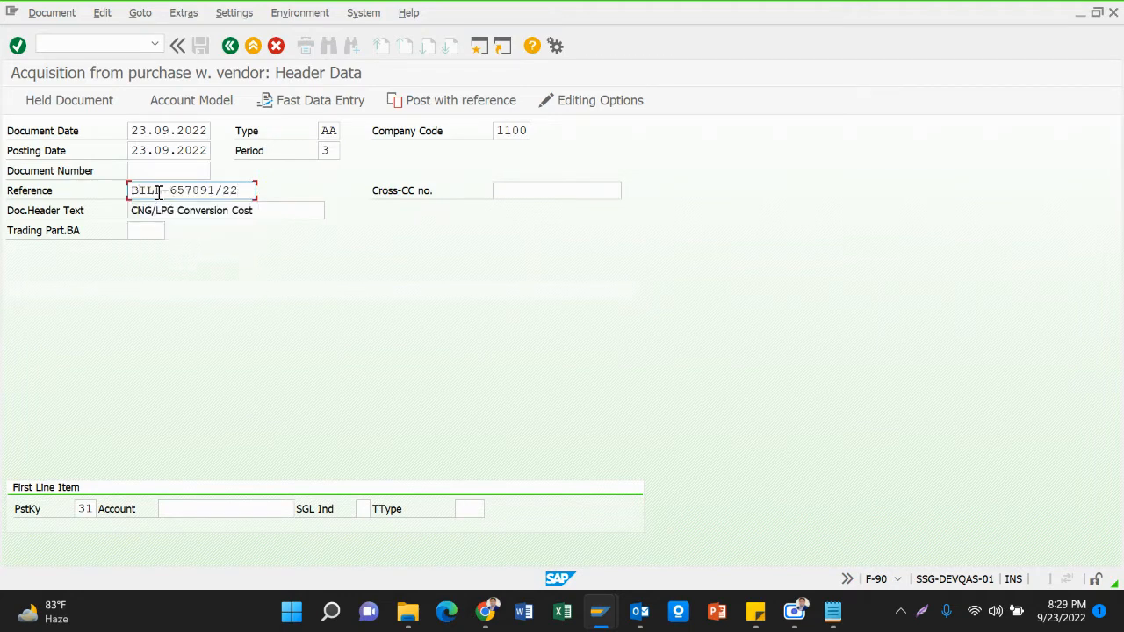
Set the first line item's posting key to 70 and its account to asset 91000189.
key("Tab")
key("Tab")
key("Tab")
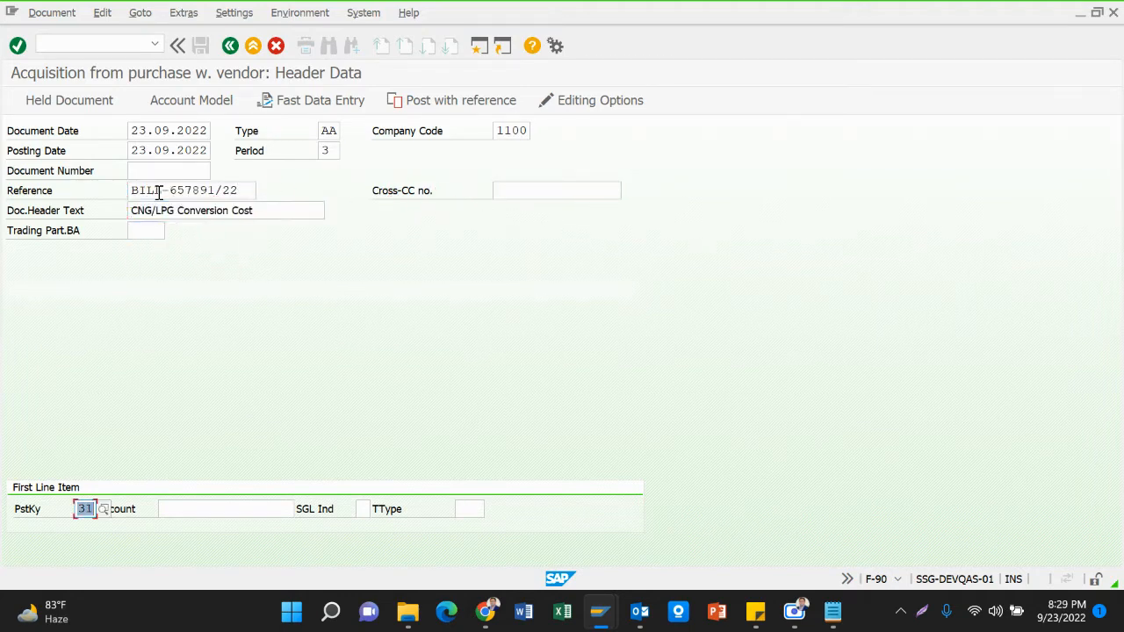
key("BackSpace")
key("Down")
key("Down")
key("Return")
key("Tab")
key("Down")
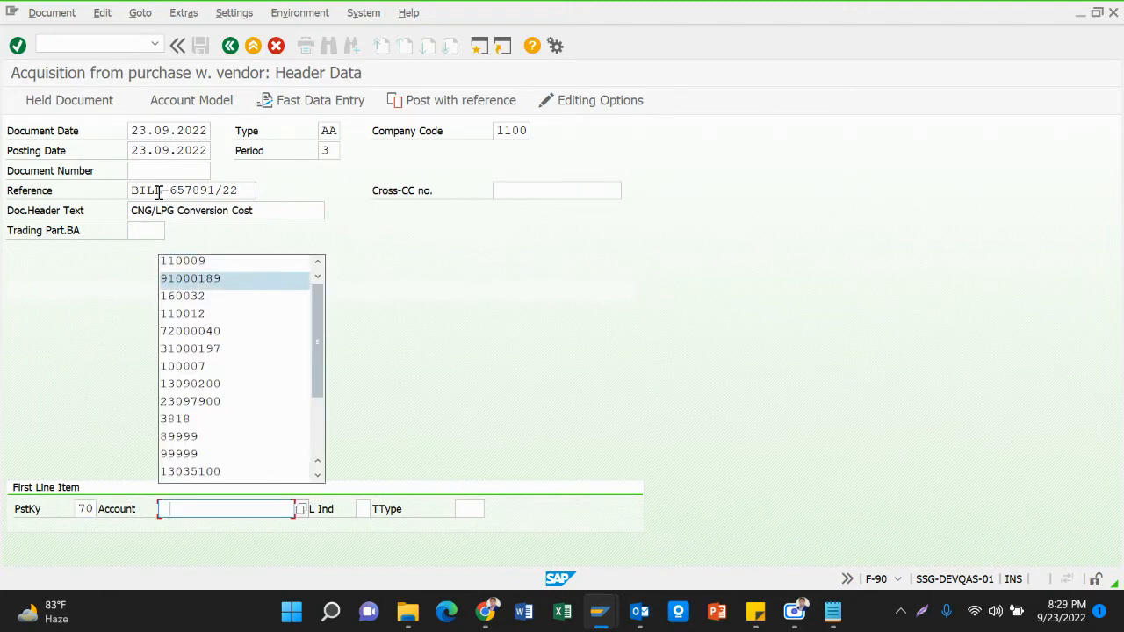
key("Return")
key("Return")
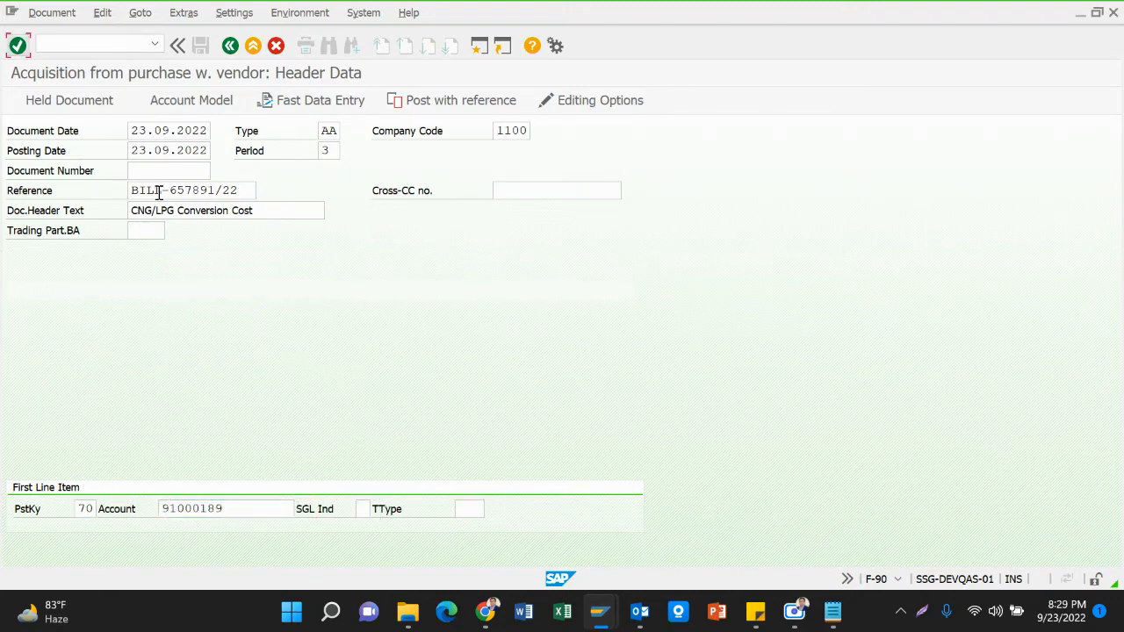
Set the first line item's transaction type to 100 and proceed to the asset item.
key("shift+Tab")
type("1")
key("Down")
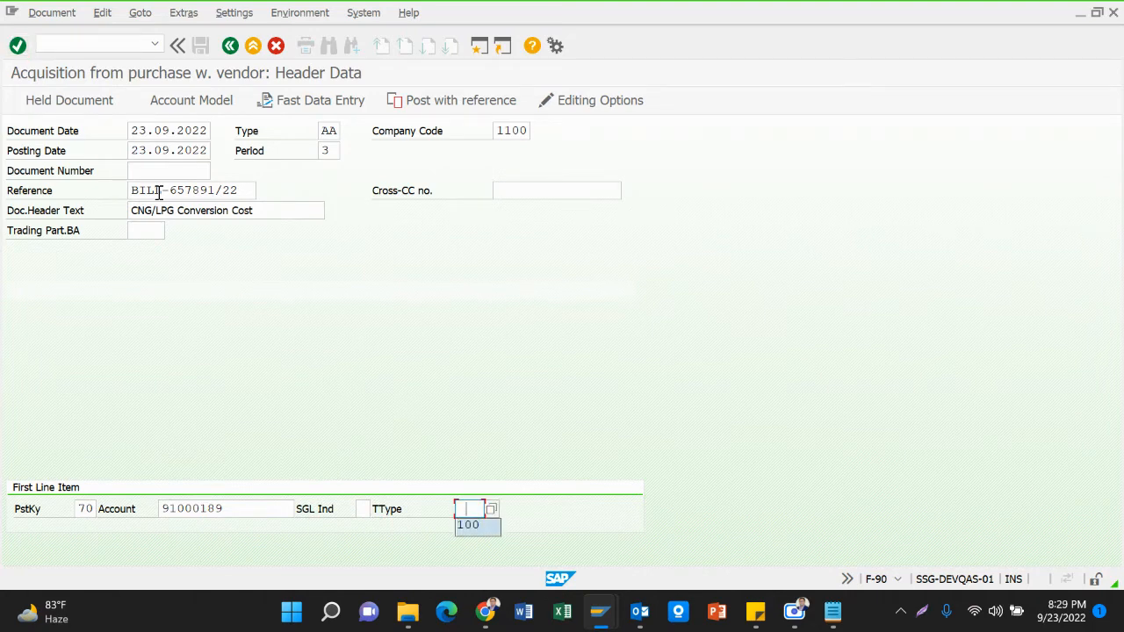
key("Return")
key("Return")
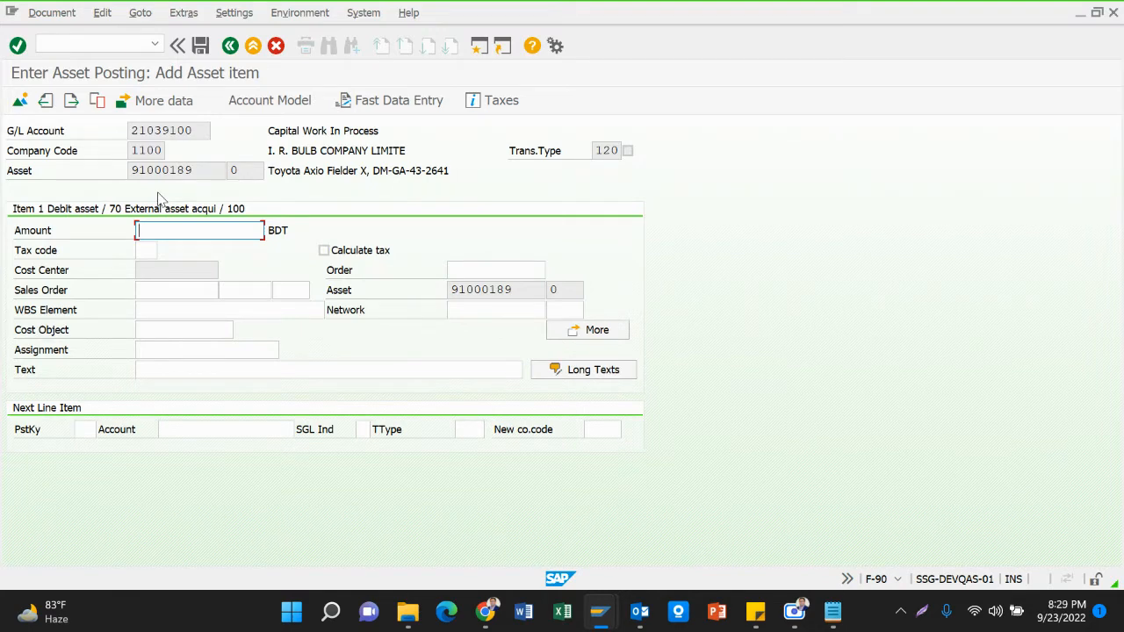
Paste "CNG/LPG Conversion Cost" as the asset item's text and set its amount to 150000 BDT.
left_click(230, 373)
key("ctrl+v")
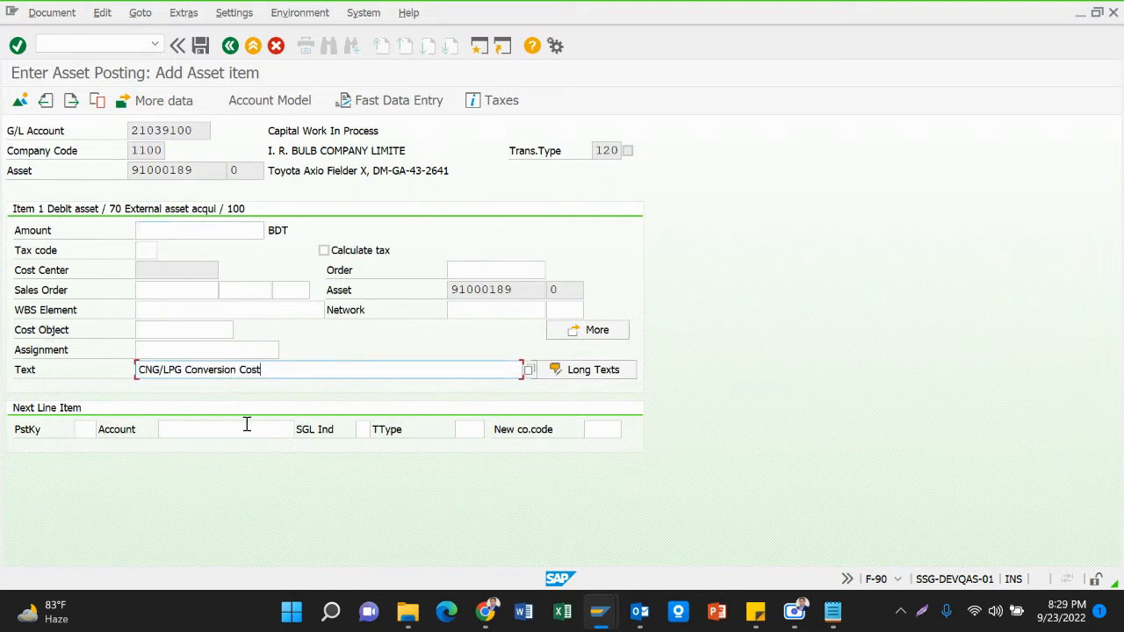
left_click(167, 230)
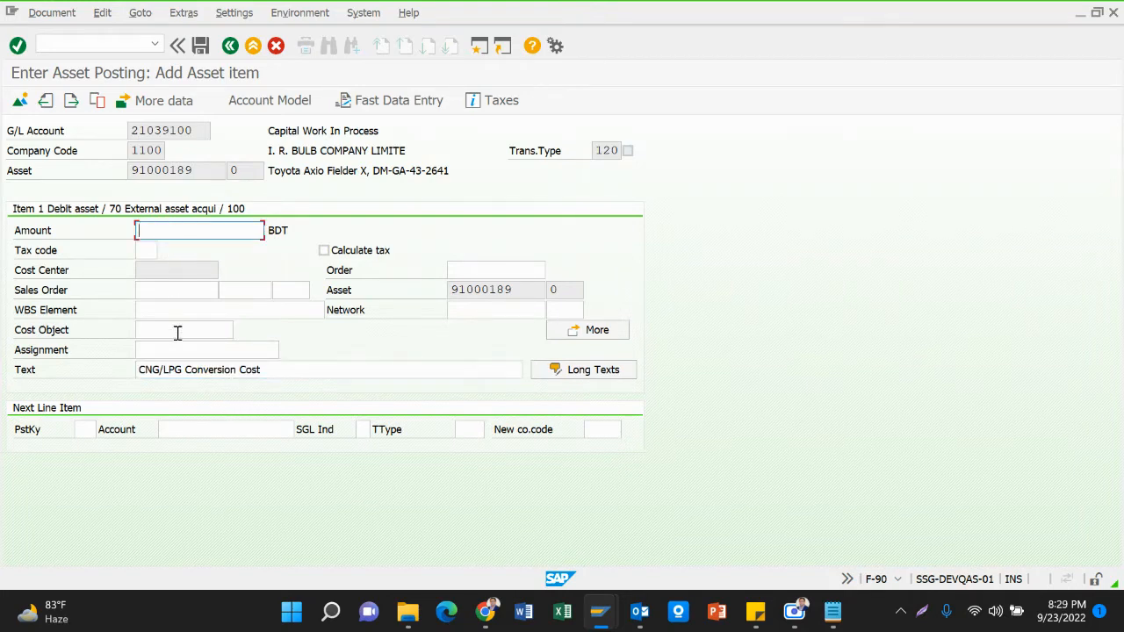
type("150000")
left_click(195, 350)
Set posting key 31 for the line item that follows the conversion cost and proceed to its account.
left_click(85, 429)
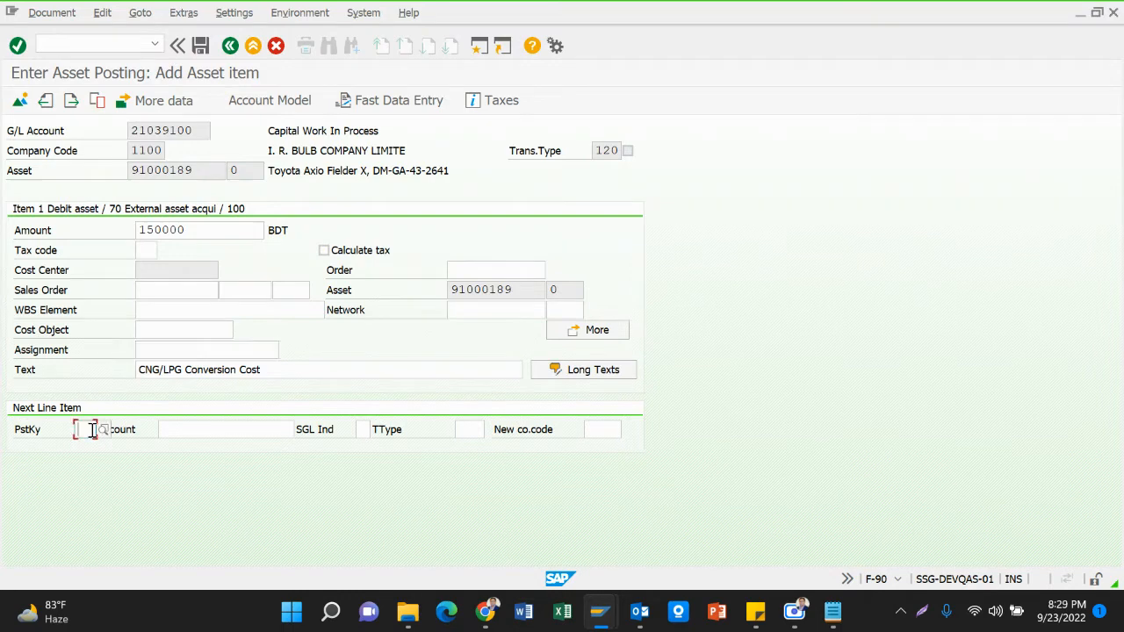
left_click(95, 231)
key("Tab")
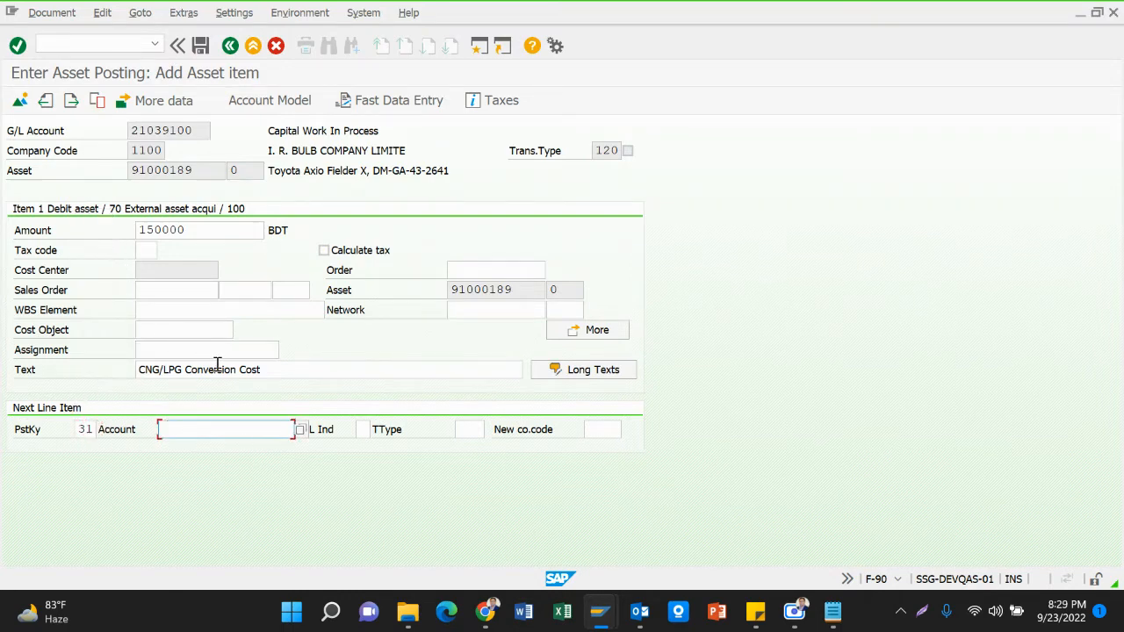
Choose the Aziz Enterprise vendor account for the posting key 31 line and proceed to the vendor item.
key("space")
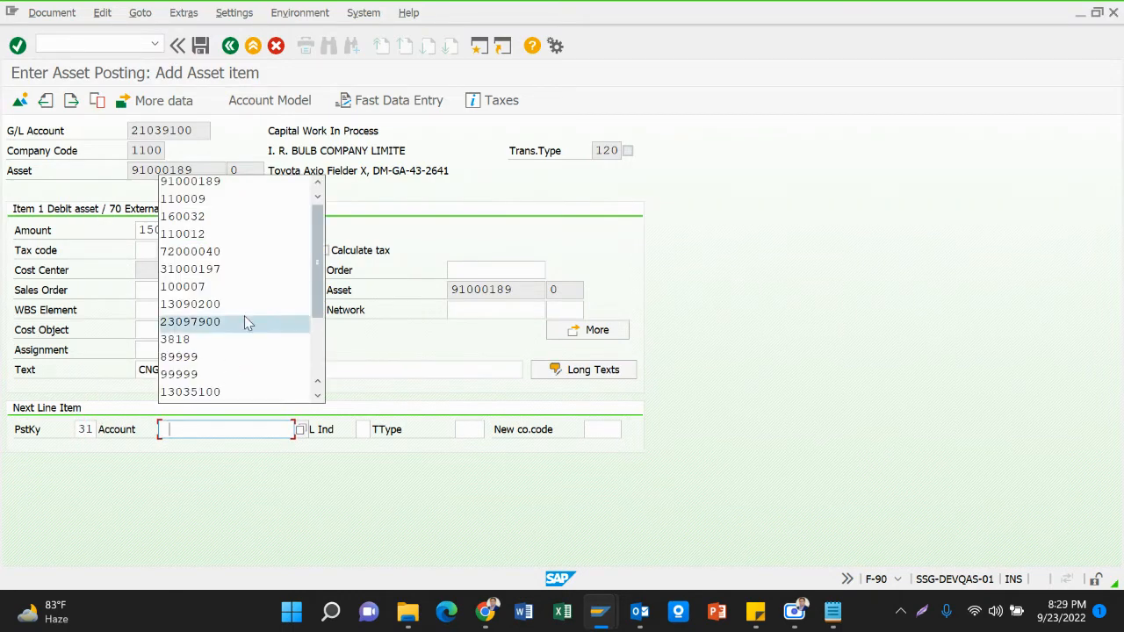
left_click(223, 202)
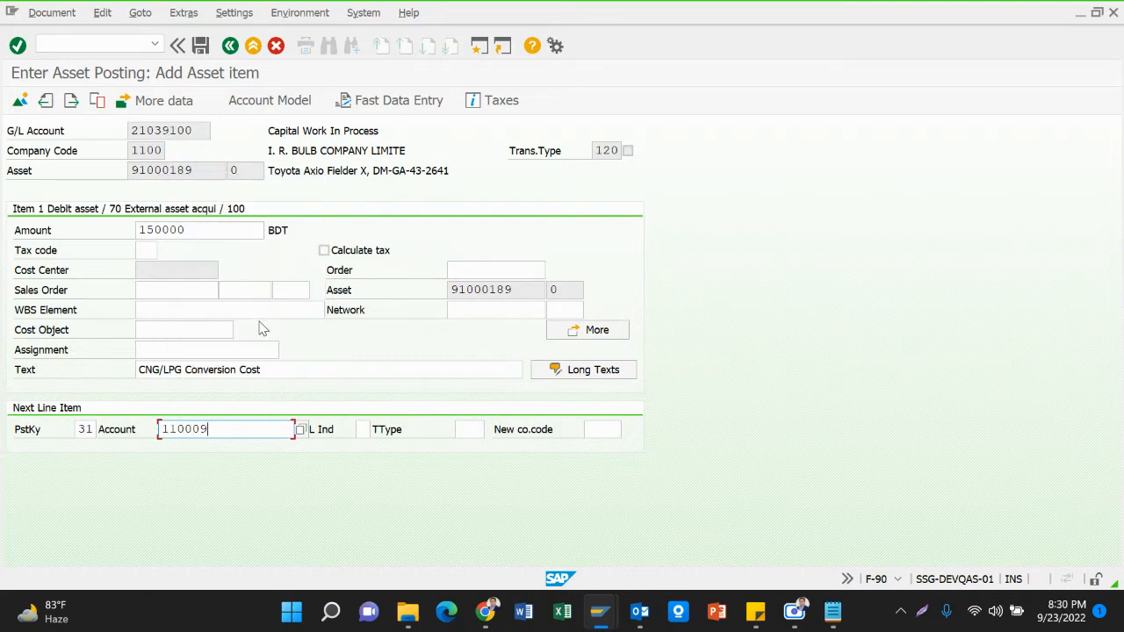
key("Return")
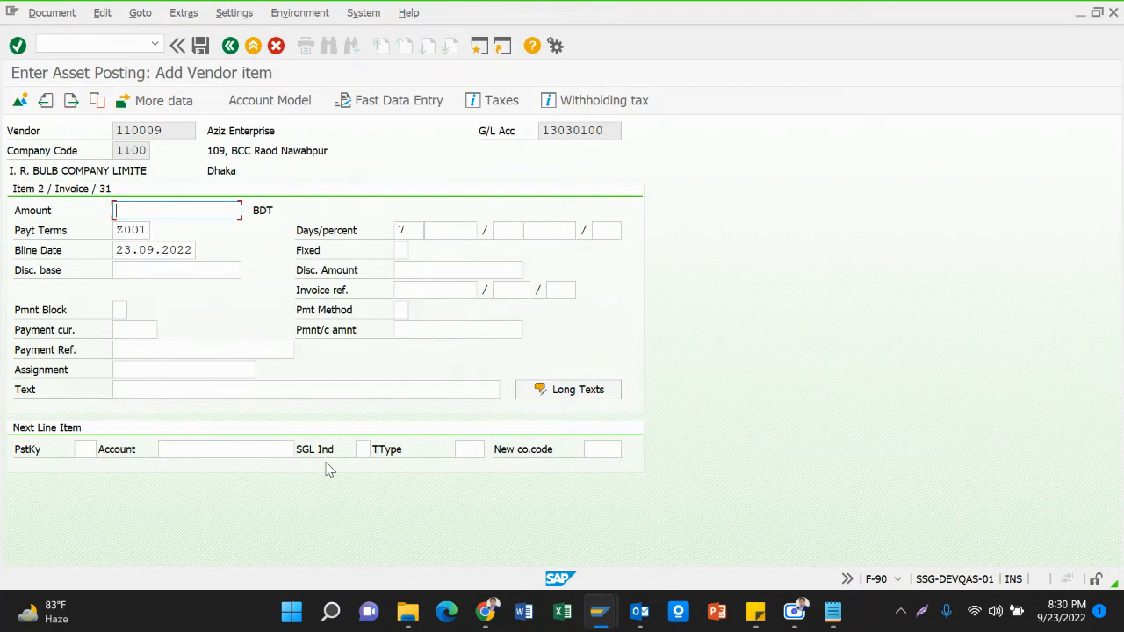
Fill the vendor item's amount with the balancing value using * and copy the asset item's text into it with +.
type("*")
key("Return")
key("Tab")
key("Tab")
key("Tab")
key("Tab")
key("Tab")
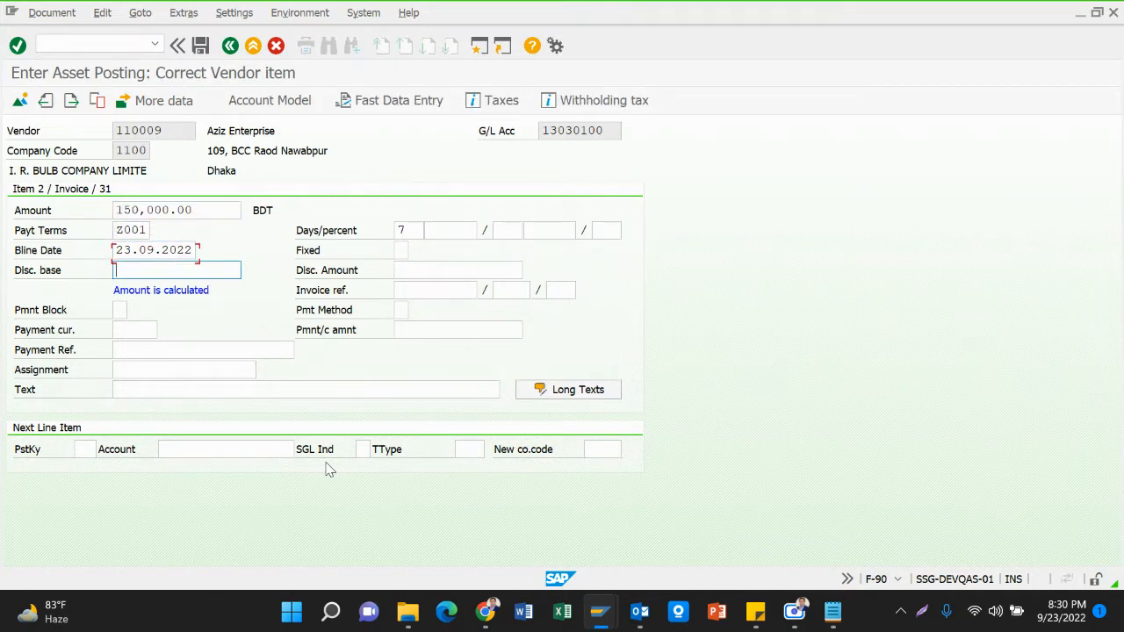
key("Tab")
key("Tab")
key("Tab")
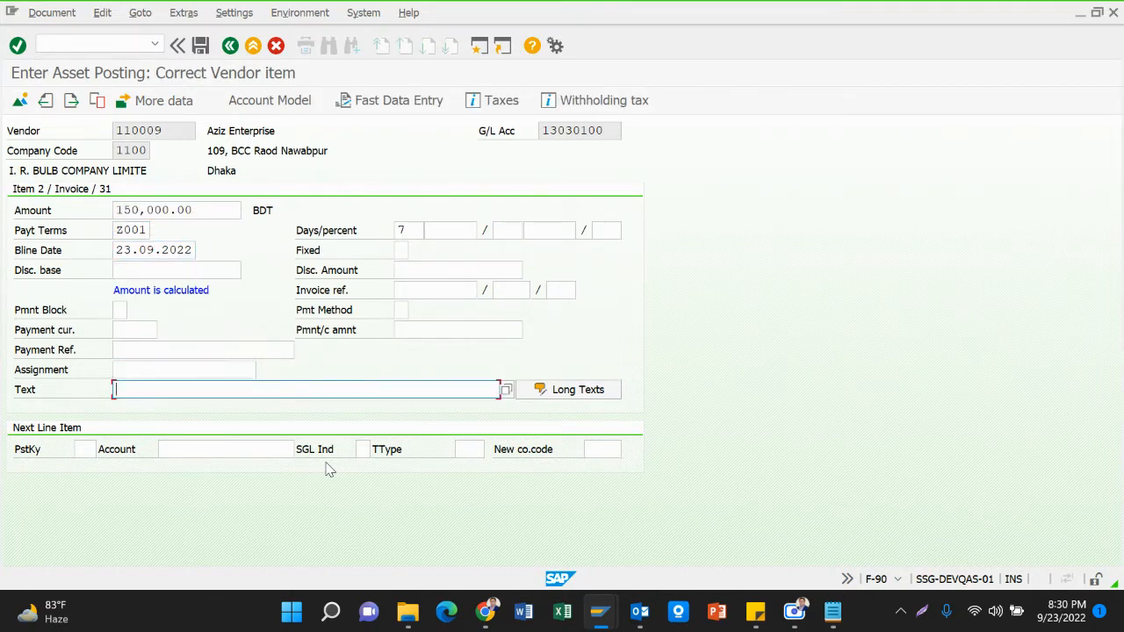
type("+")
key("Return")
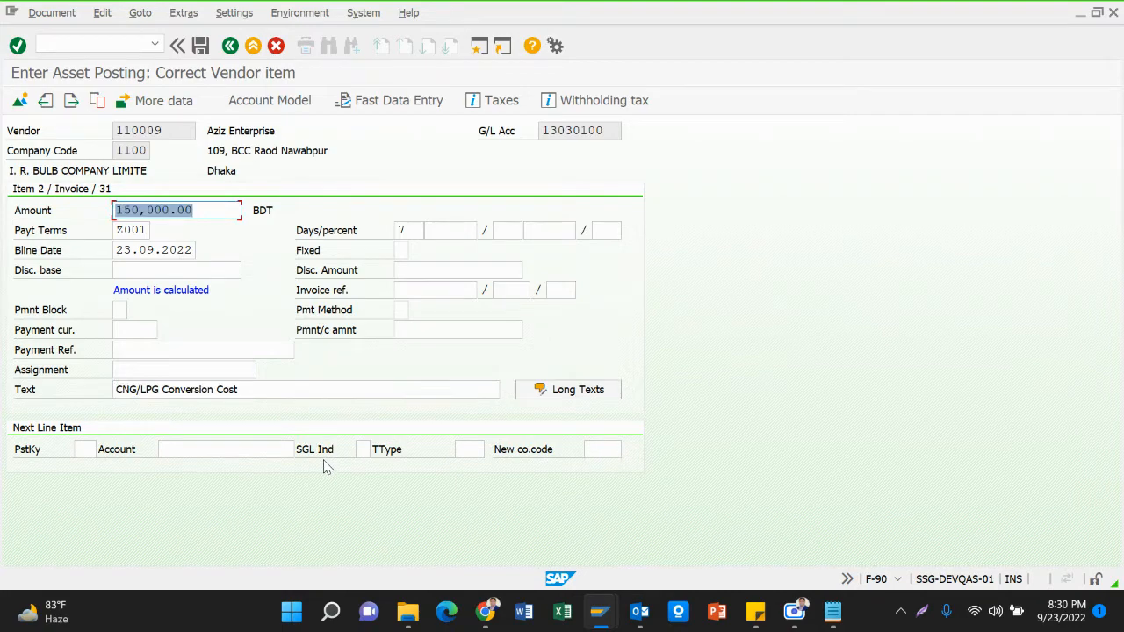
Simulate the CNG/LPG conversion cost document.
left_click(63, 15)
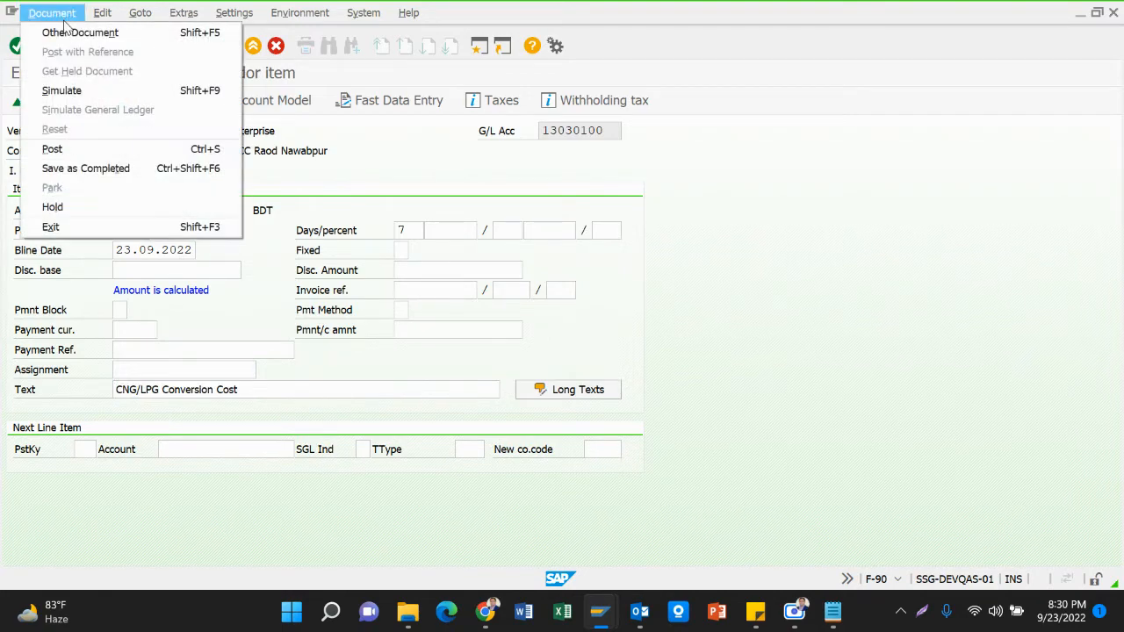
left_click(72, 91)
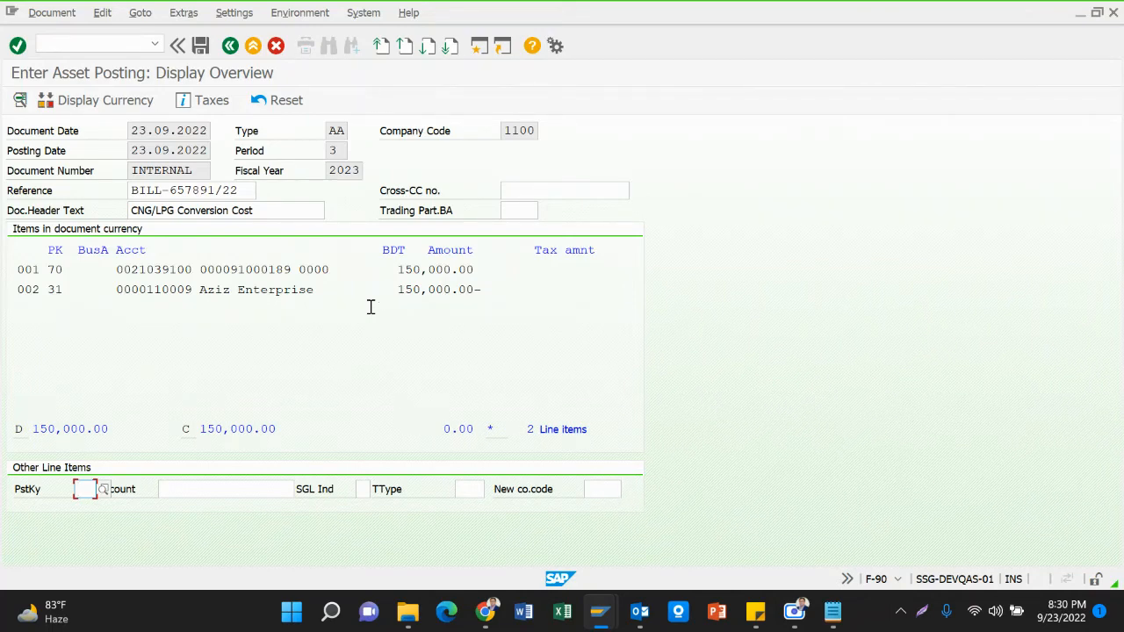
Review the created asset number and its three cost components in the Notepad notes, then return to the SAP document.
mouse_move(832, 612)
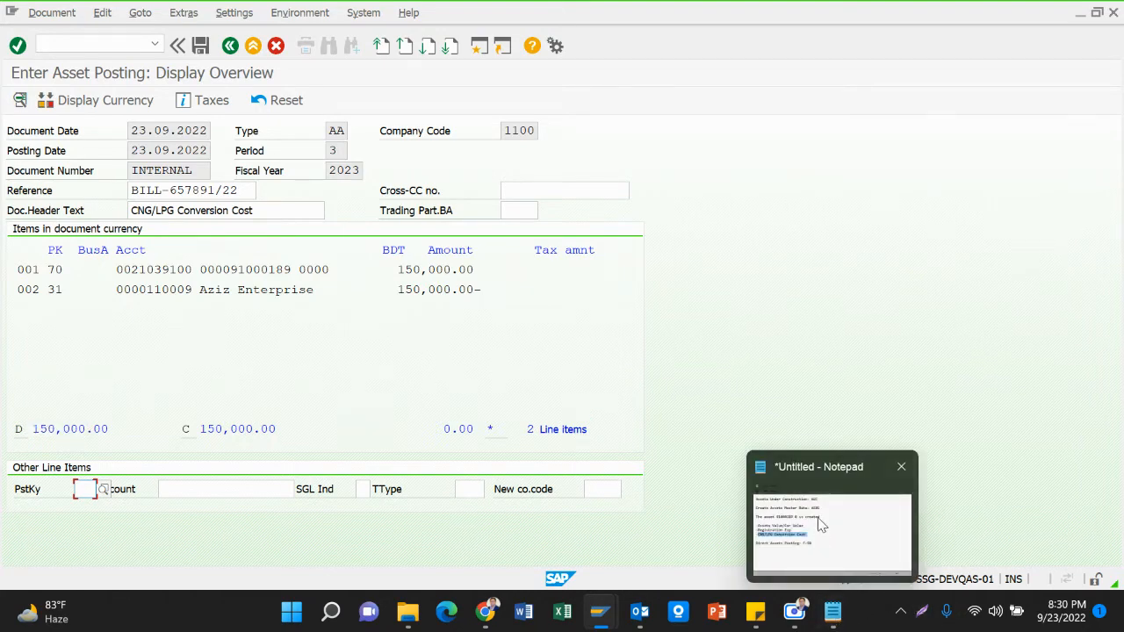
left_click(821, 524)
left_click(401, 290)
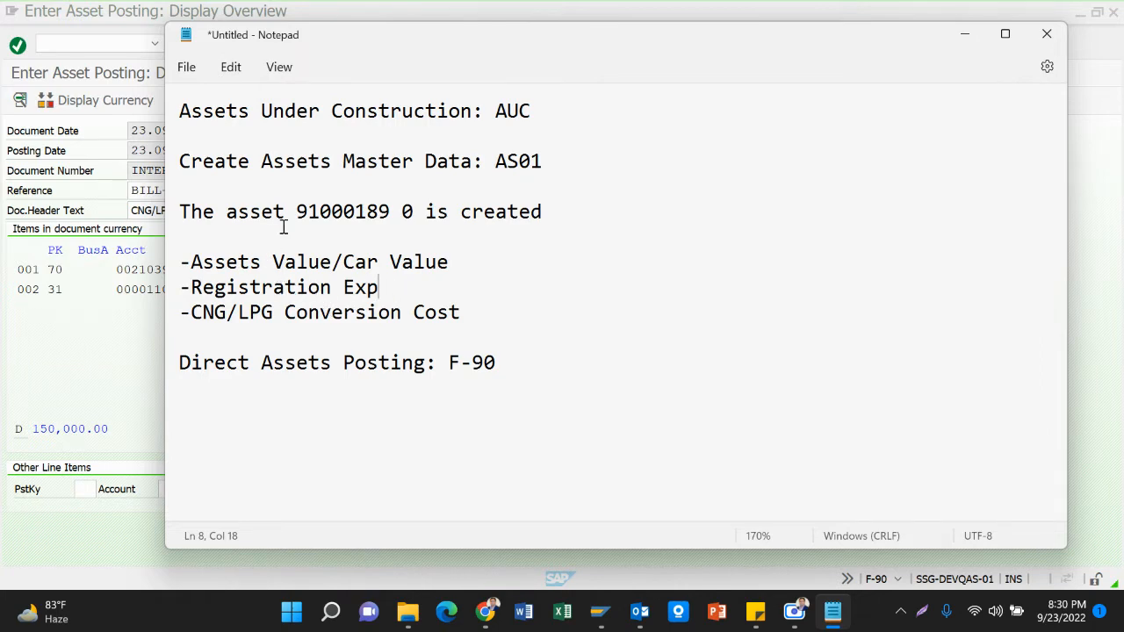
left_click_drag(456, 329, 187, 211)
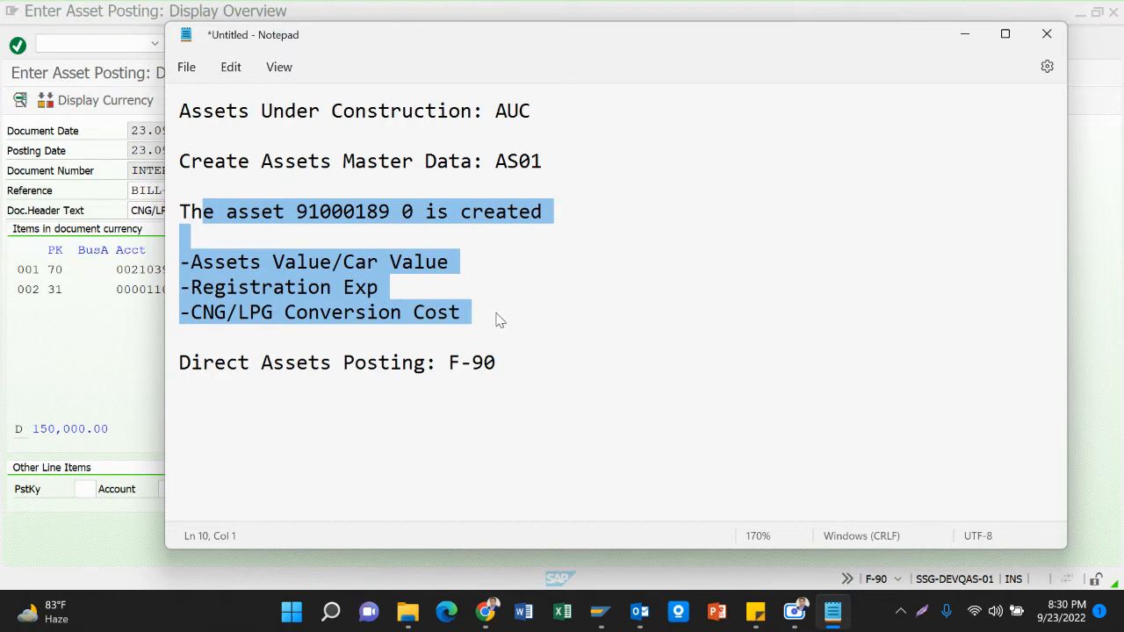
left_click(203, 265)
left_click_drag(191, 262, 502, 335)
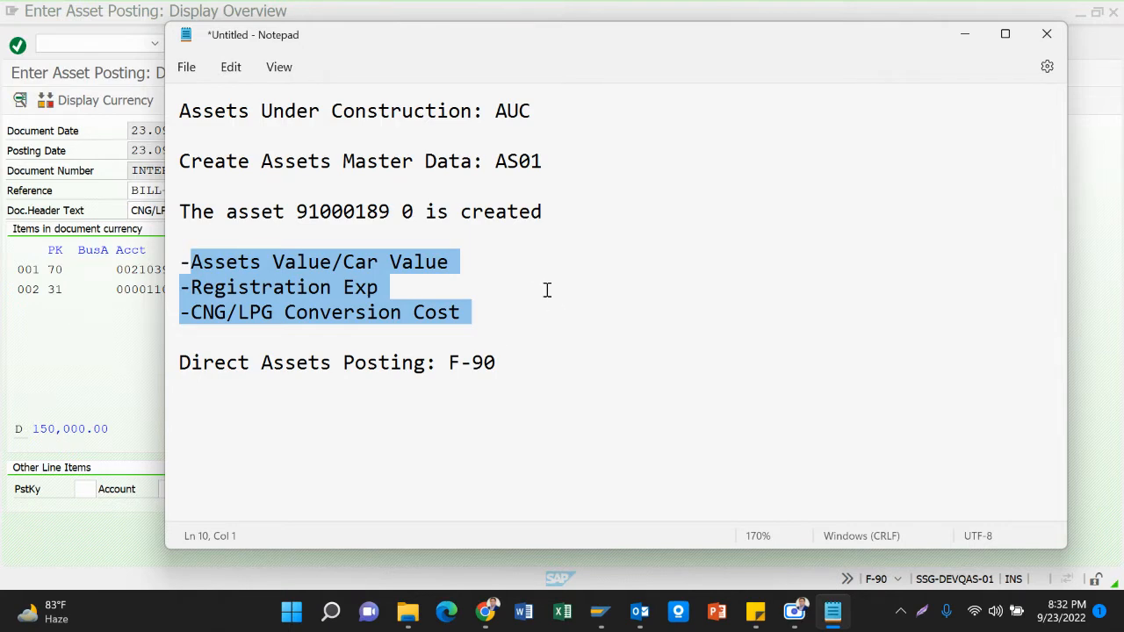
left_click_drag(308, 211, 389, 223)
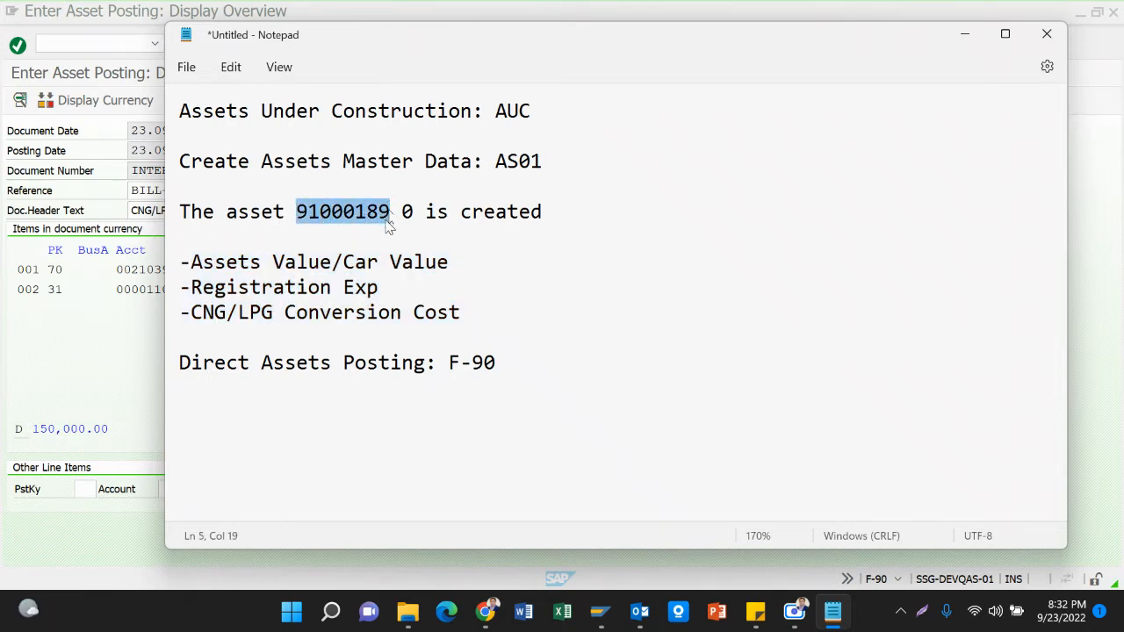
left_click(965, 34)
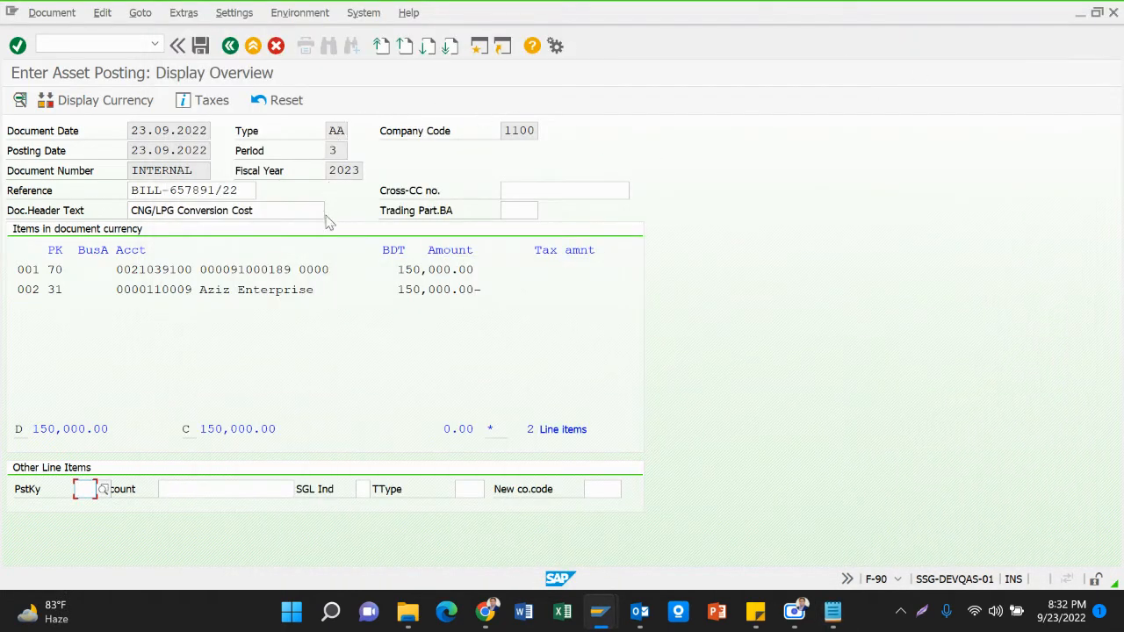
Post the CNG/LPG conversion cost document and exit the asset posting transaction.
left_click(200, 45)
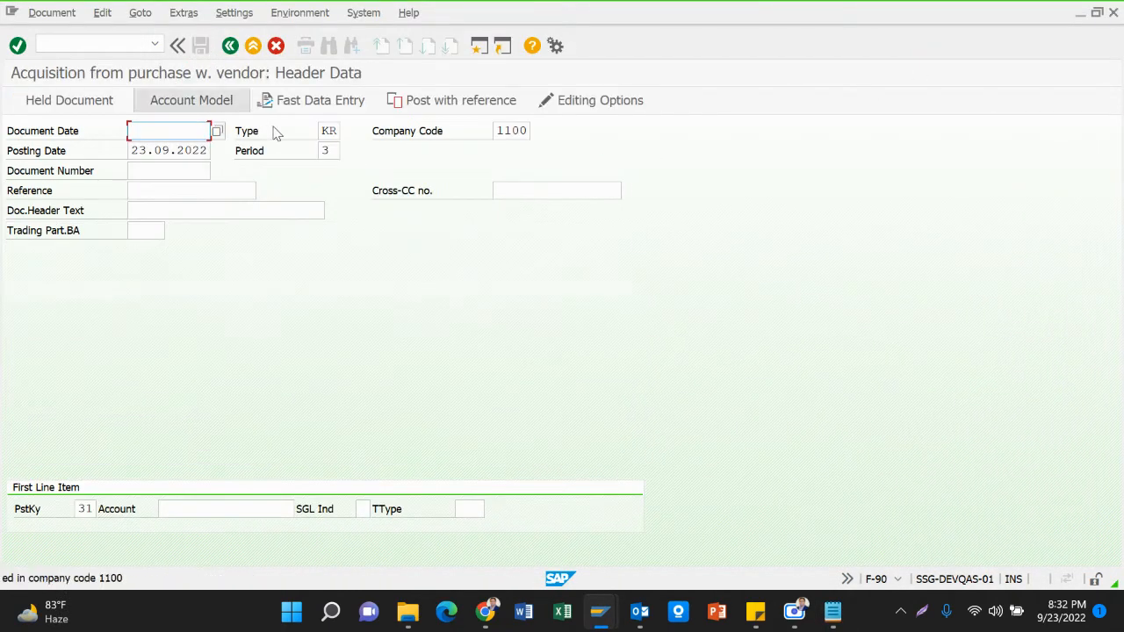
left_click(255, 46)
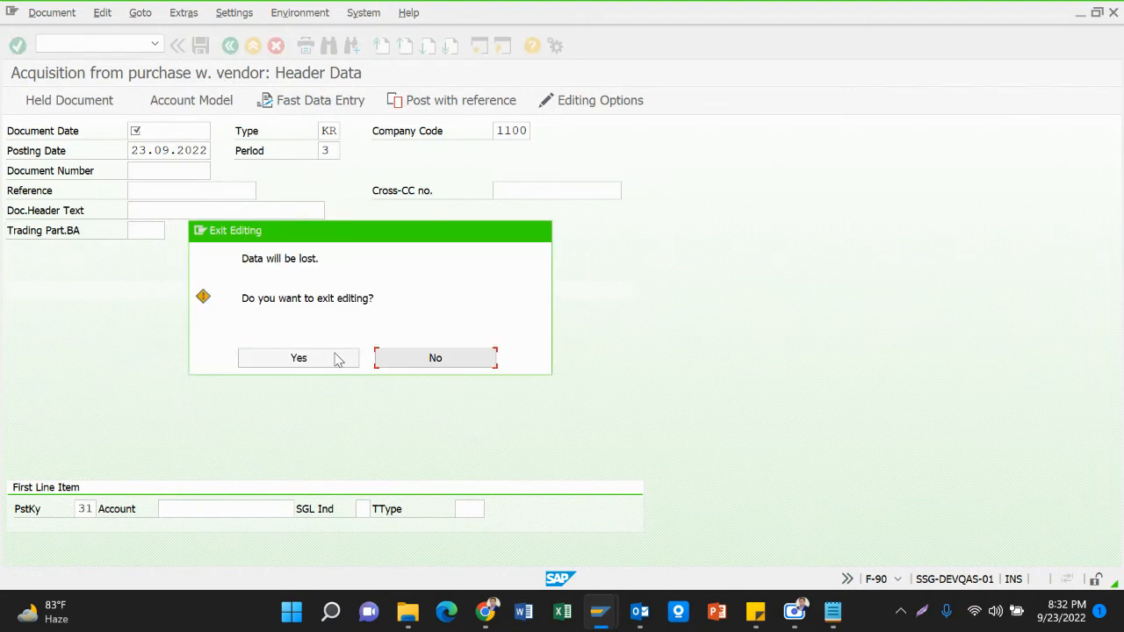
left_click(336, 356)
Open asset 91000189 in Asset Explorer with transaction AW01N.
type("aw")
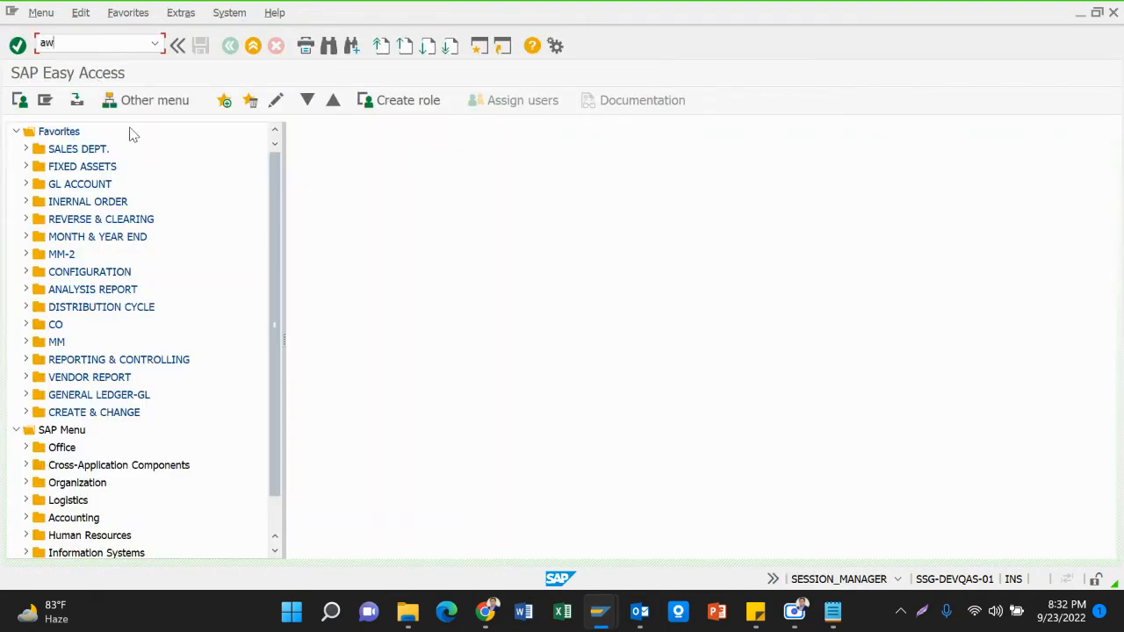
type("01n")
key("Return")
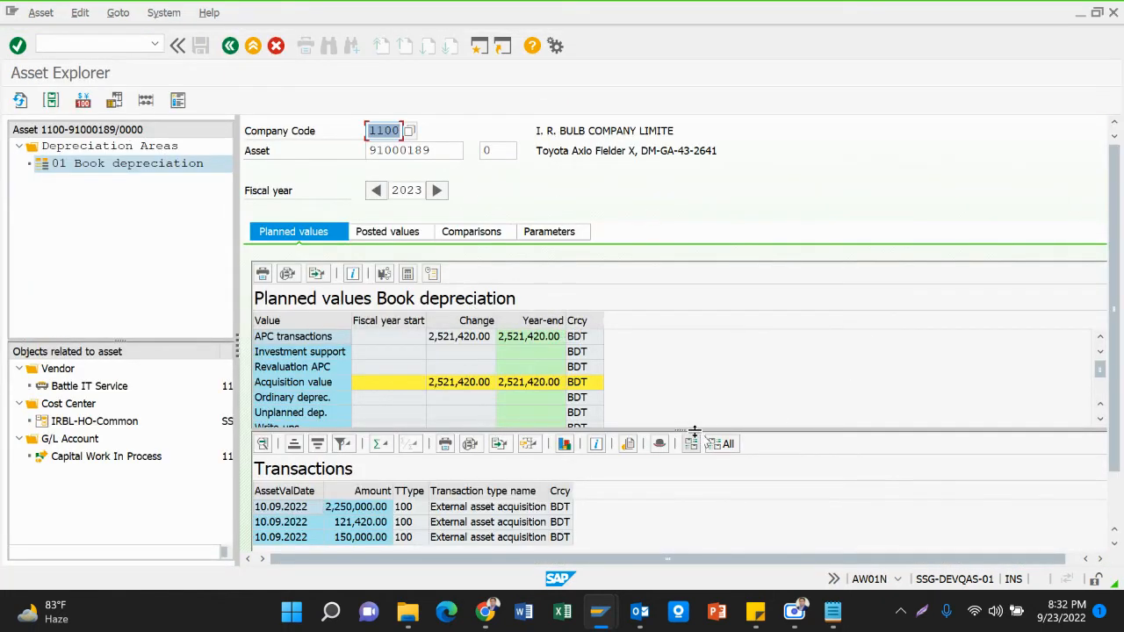
Examine the asset's planned values, its depreciation parameters and the year-by-year comparison of acquisition and net book values.
left_click_drag(678, 429, 687, 500)
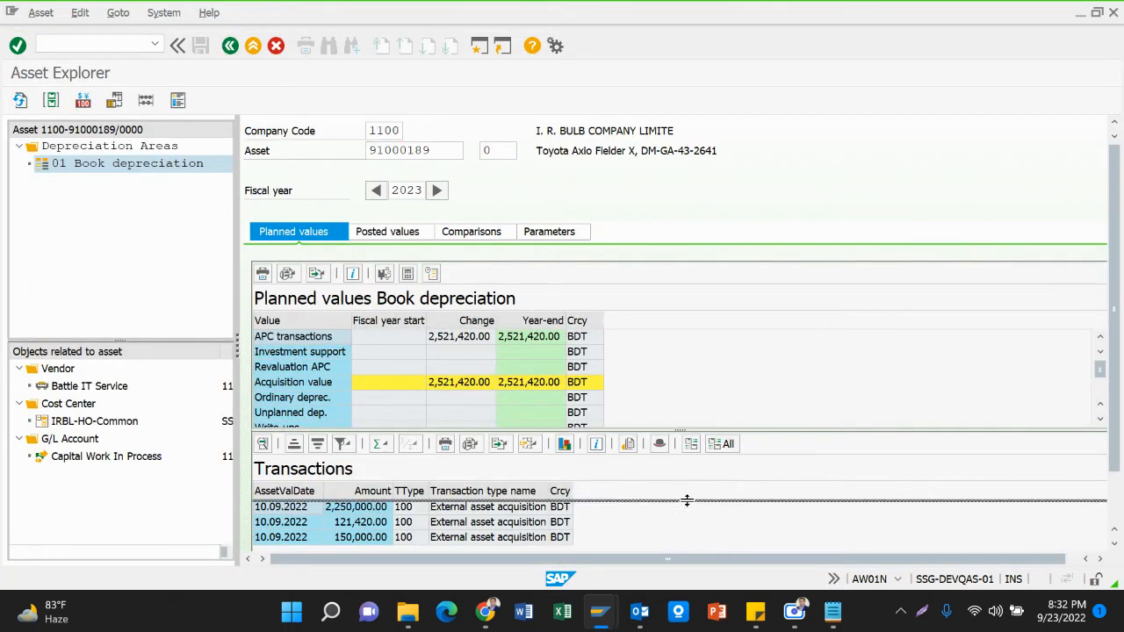
left_click(519, 355)
left_click(402, 232)
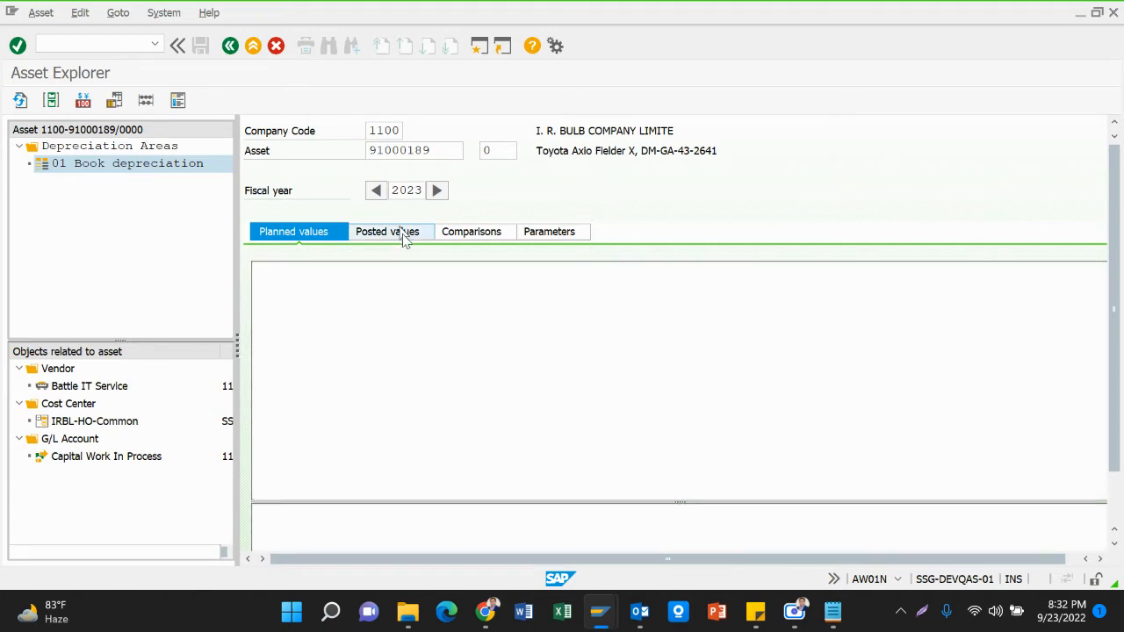
left_click(471, 232)
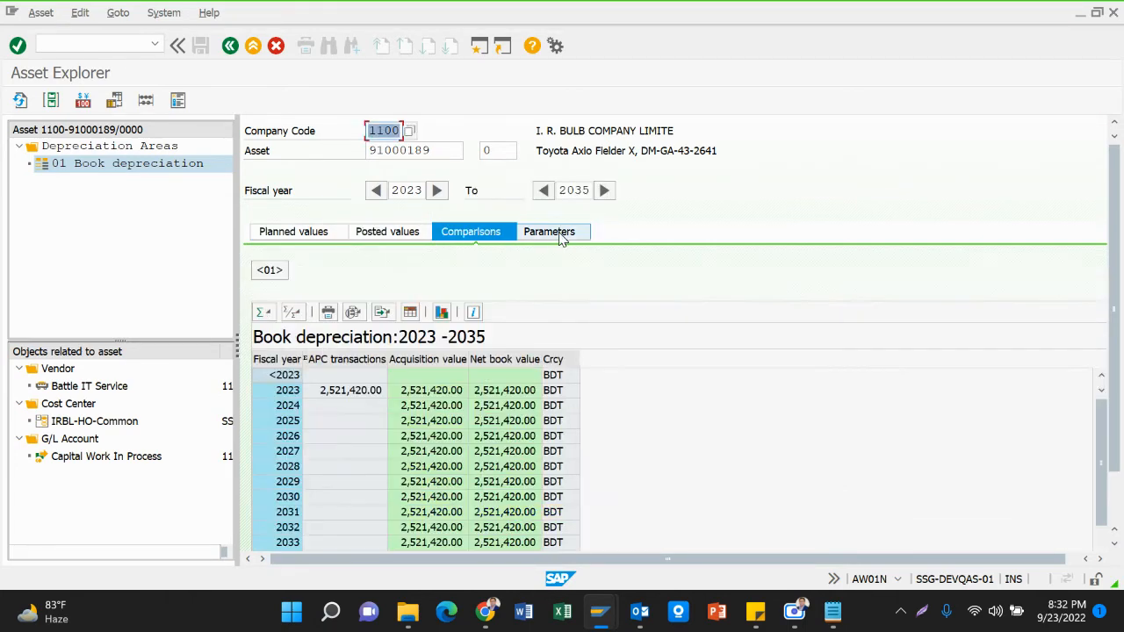
left_click(550, 233)
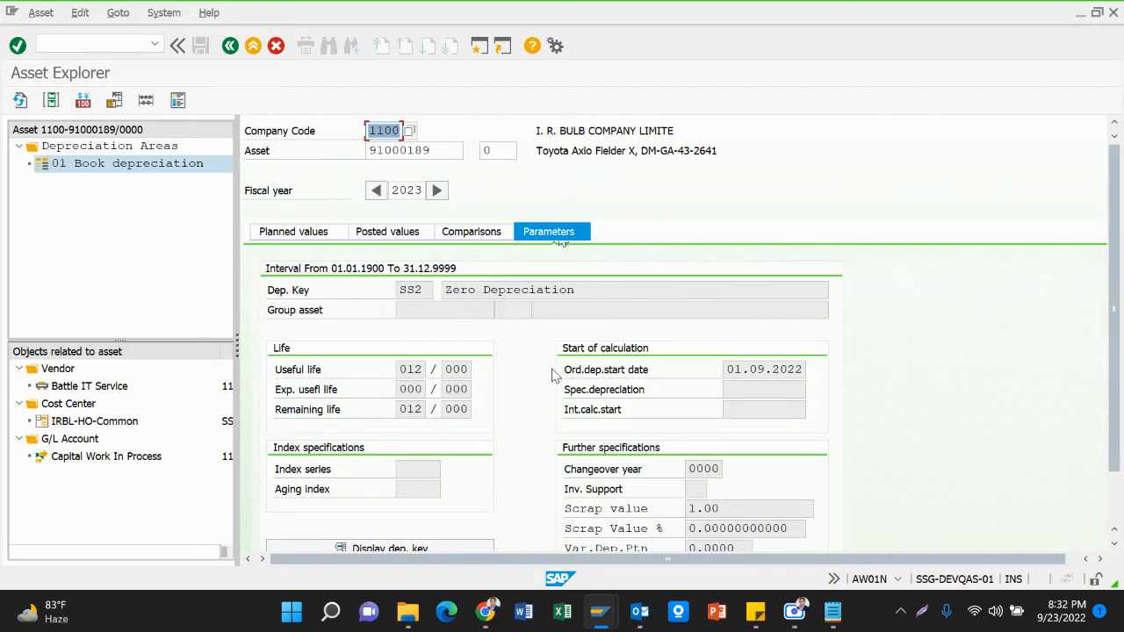
left_click(474, 237)
scroll(527, 456, "down", 1)
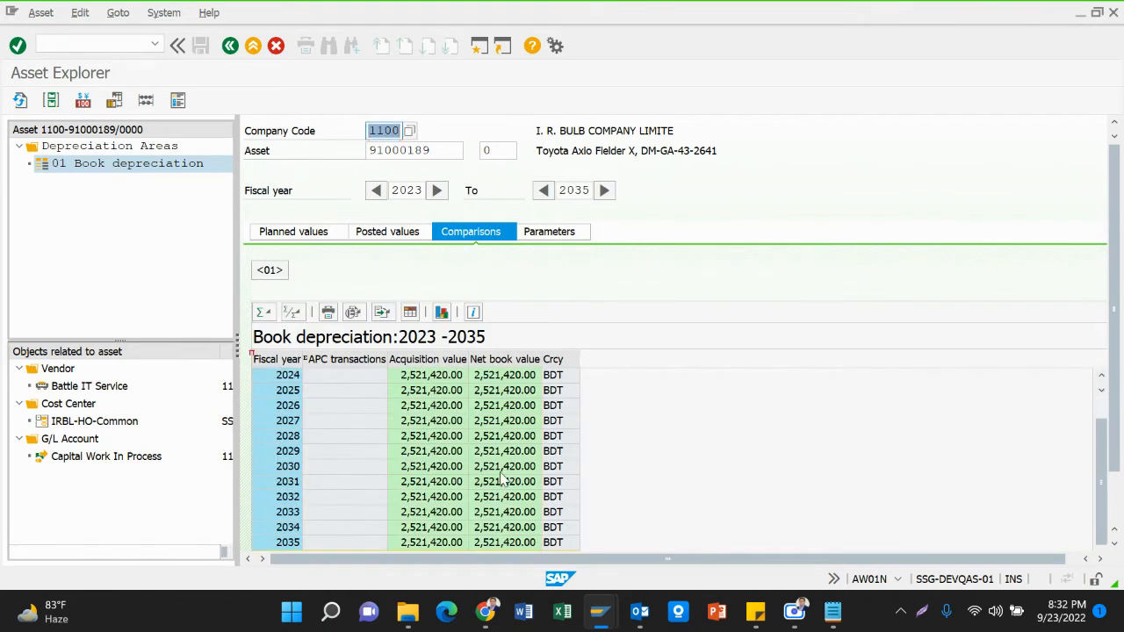
scroll(502, 481, "up", 1)
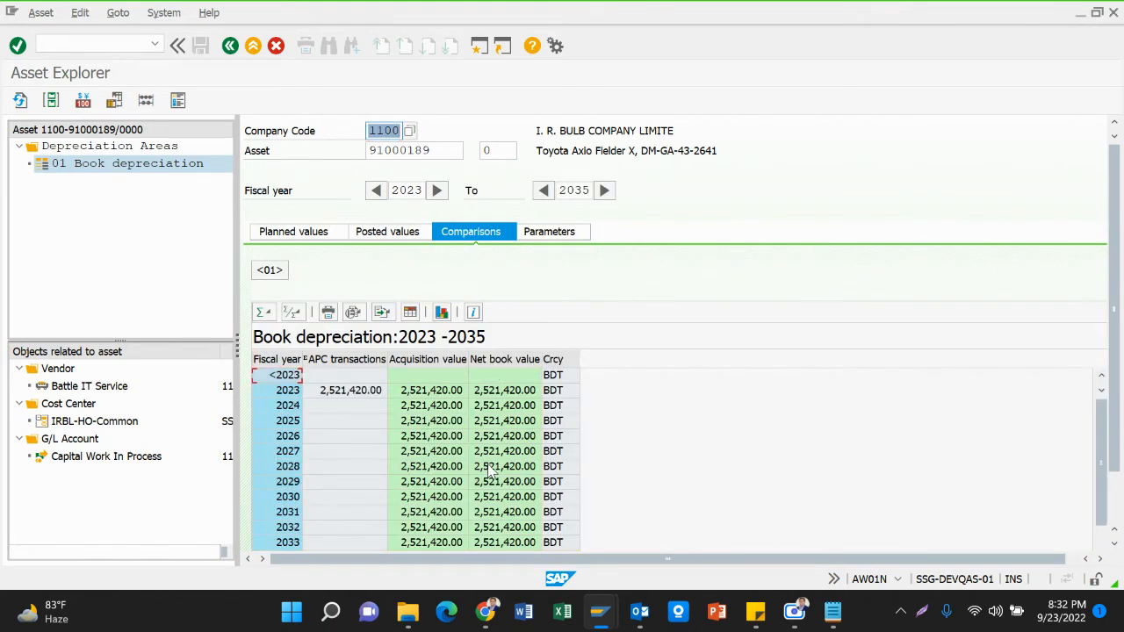
left_click(442, 391)
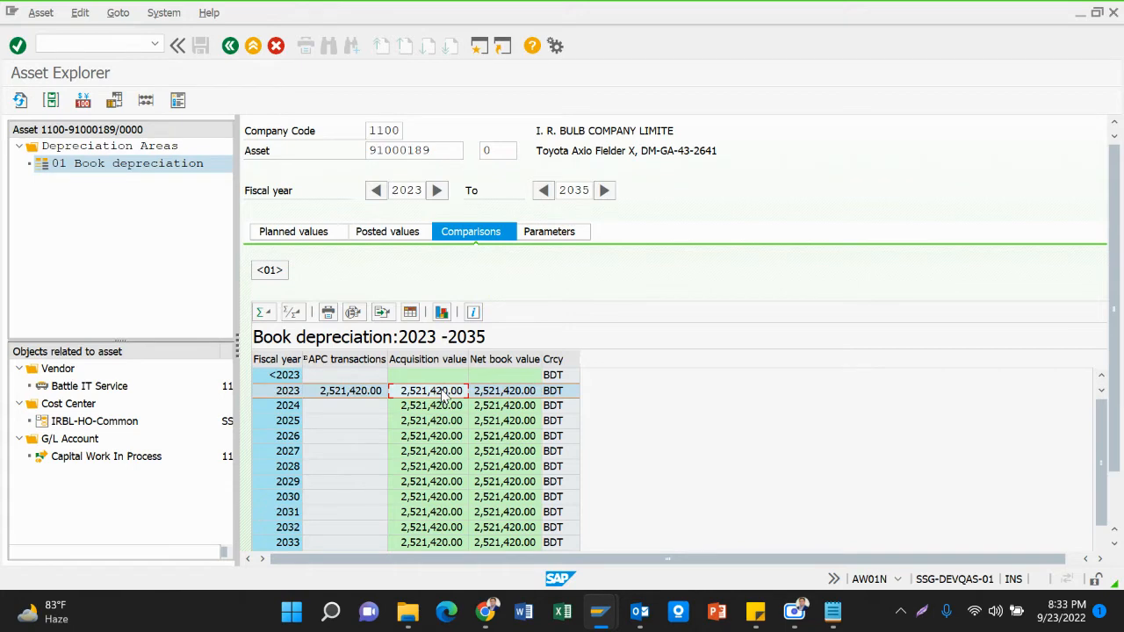
Enlarge the transactions list under the planned values and examine the asset's individual acquisition postings.
left_click(397, 235)
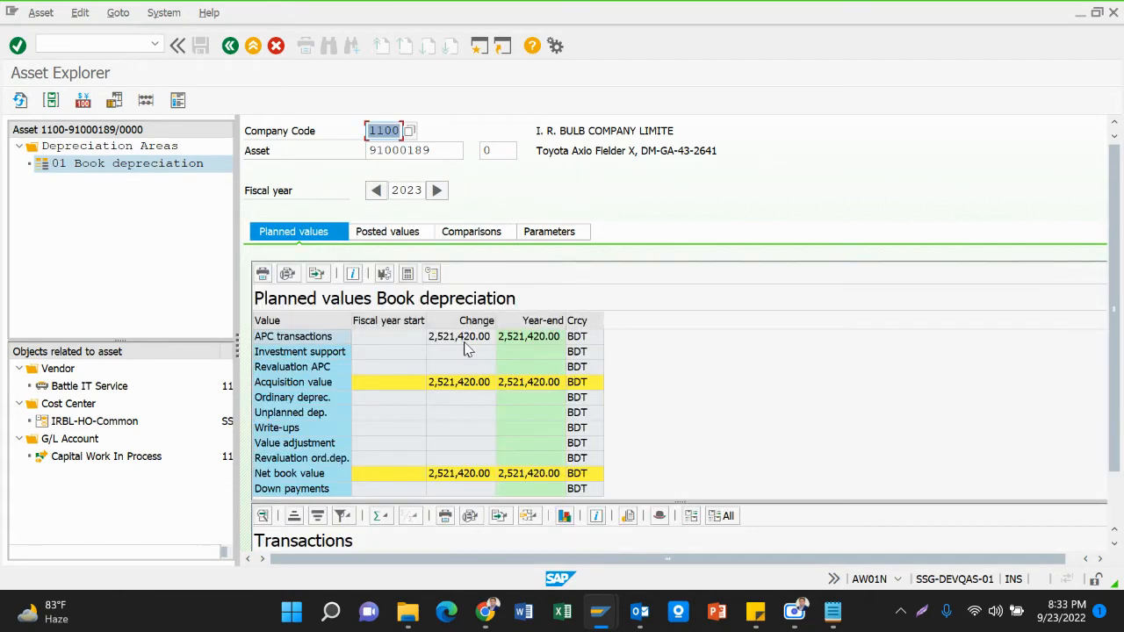
left_click_drag(687, 505, 671, 288)
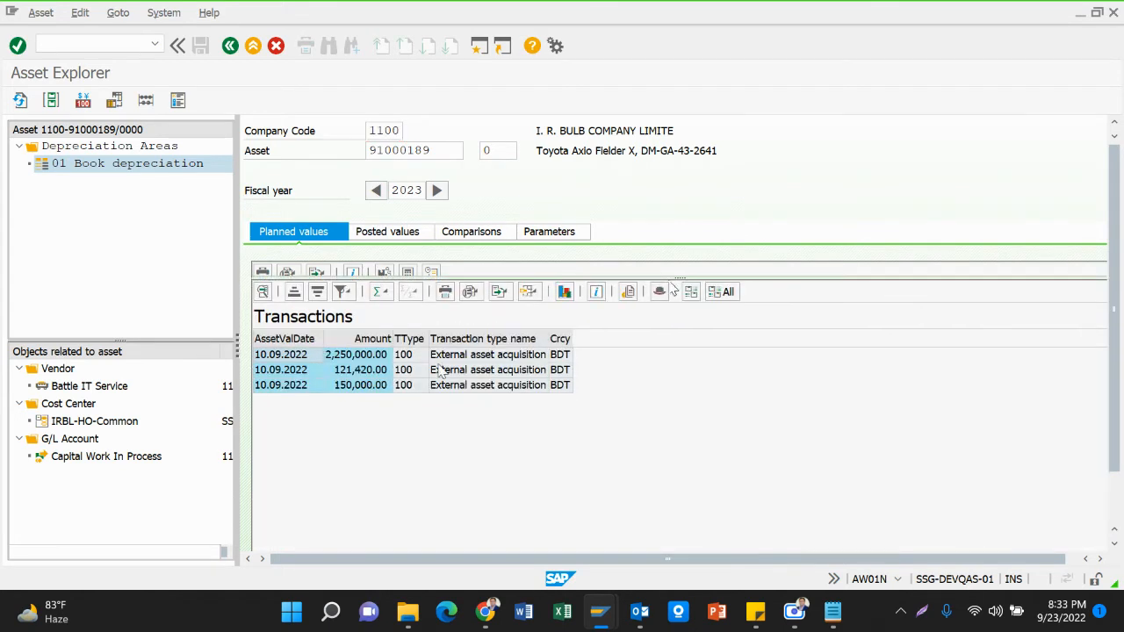
left_click(386, 373)
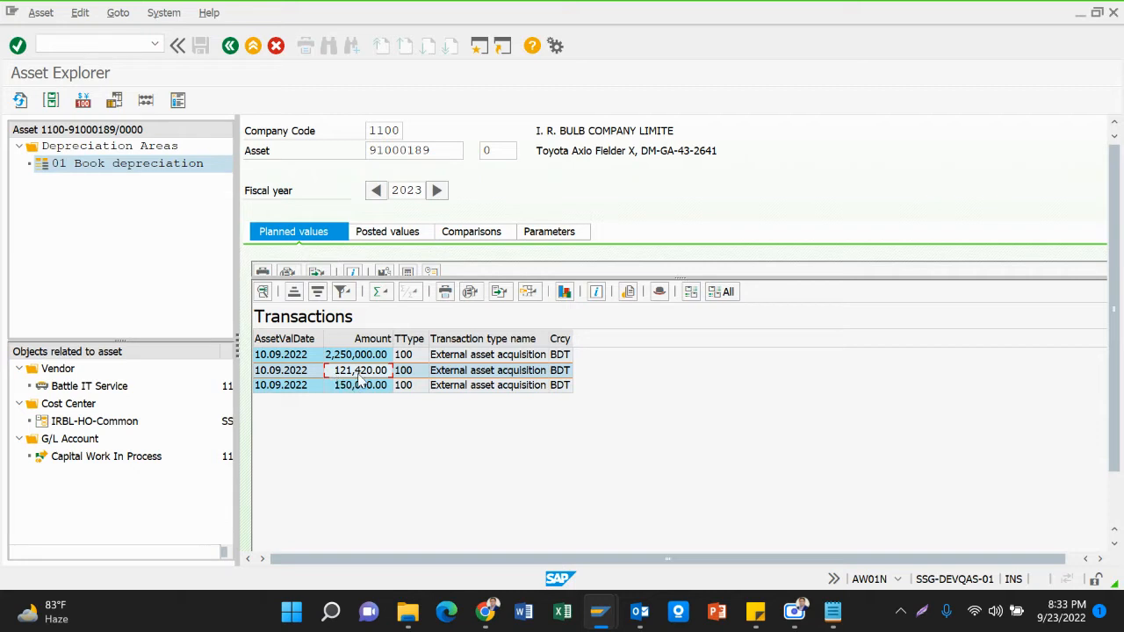
left_click(349, 360)
left_click(362, 375, "ctrl")
left_click(287, 356)
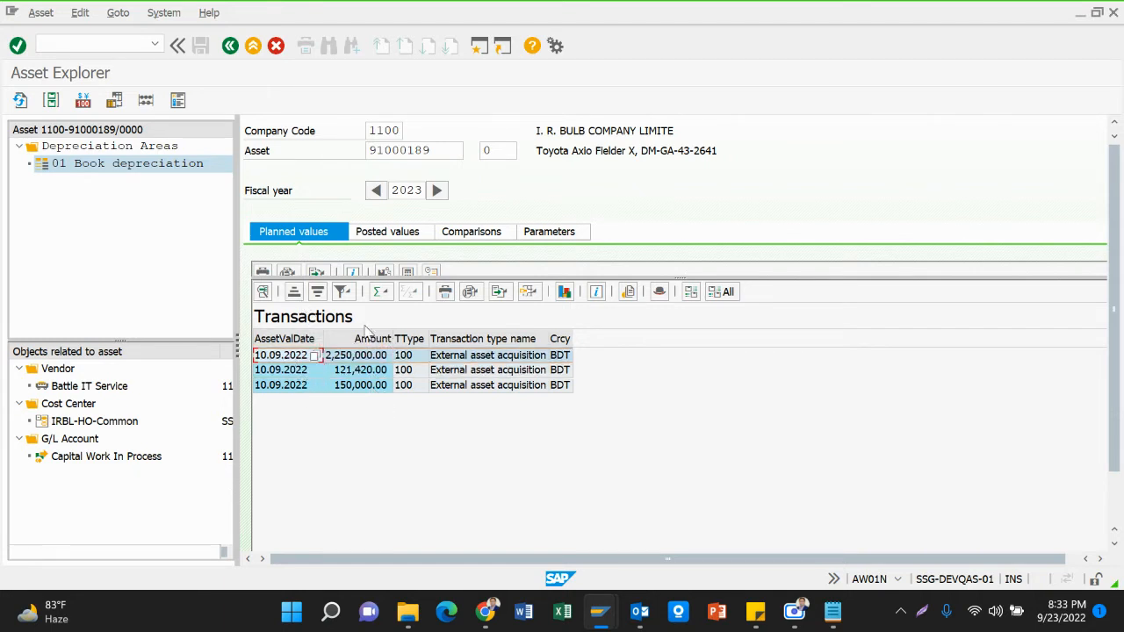
left_click(290, 370)
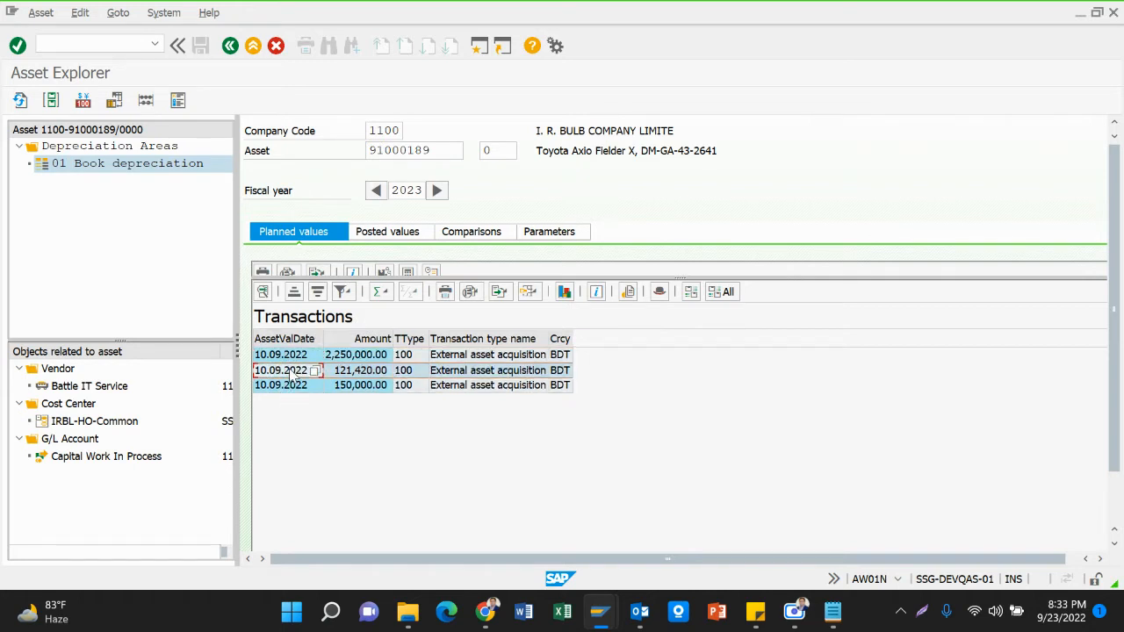
key("Up")
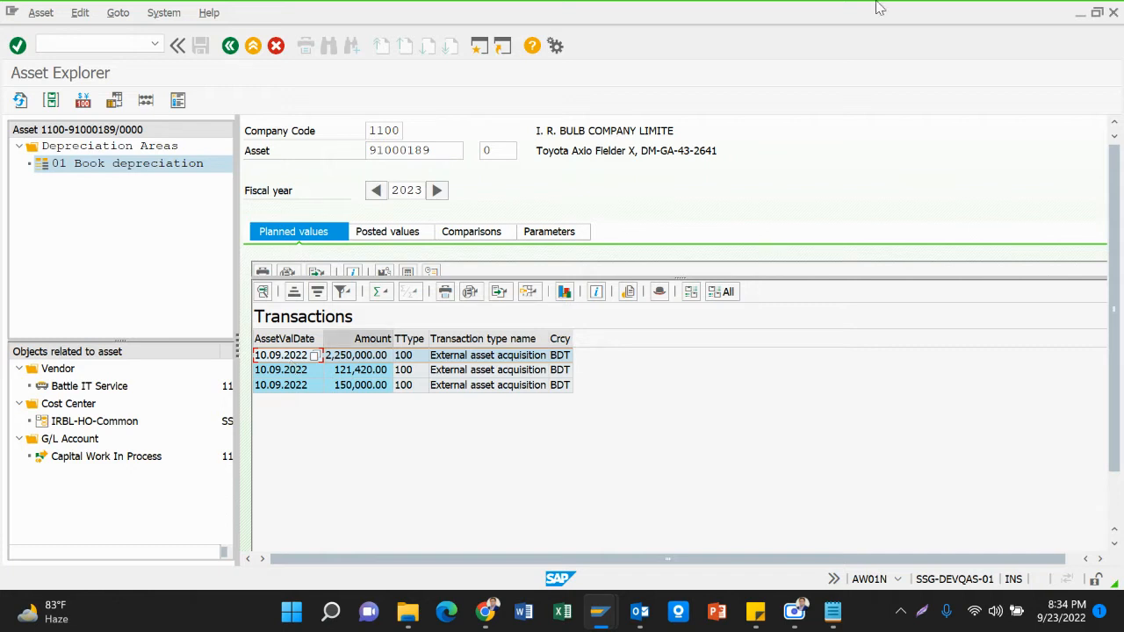
Switch to Notepad and copy the line "Assets Under Construction: AUC" to a new line below the F-90 note.
left_click(833, 612)
left_click(520, 326)
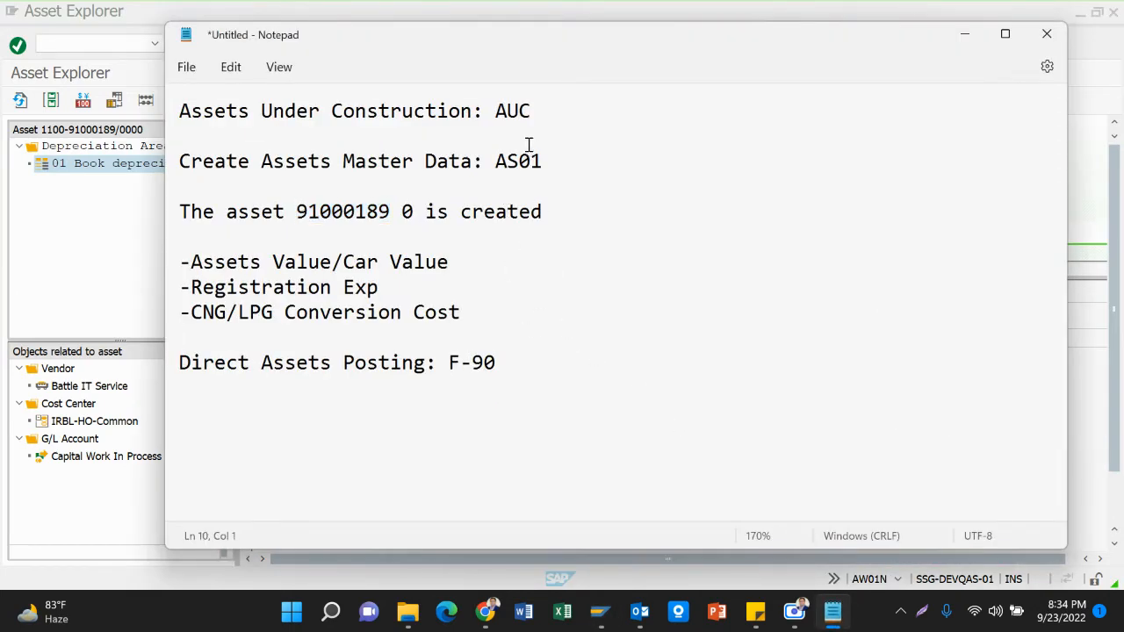
left_click_drag(181, 111, 548, 112)
key("ctrl+c")
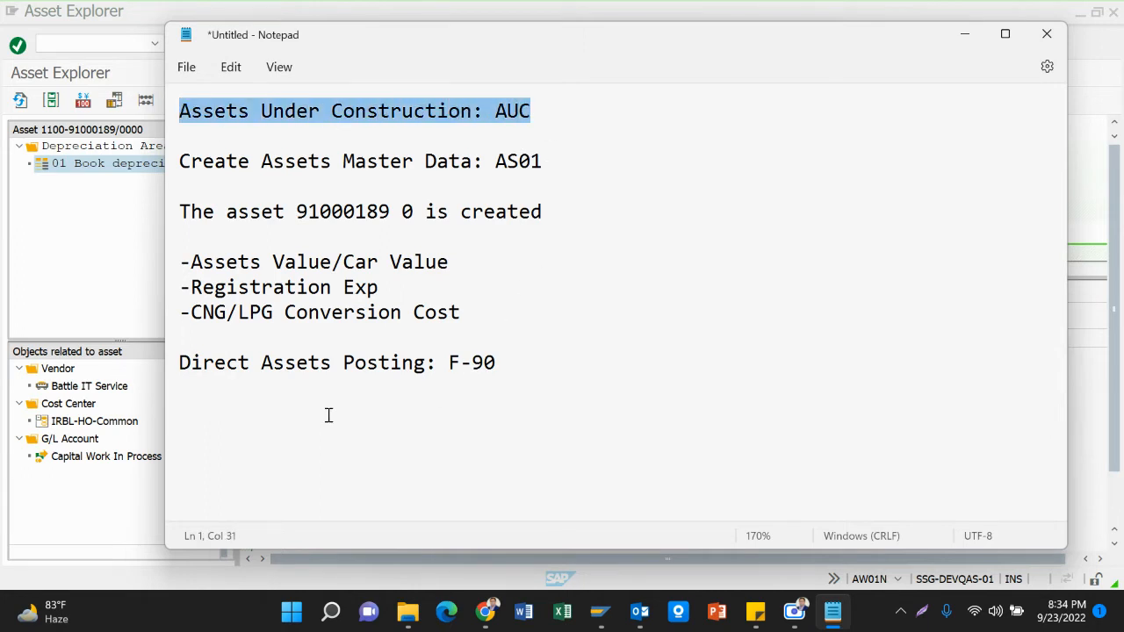
left_click(221, 413)
left_click(513, 364)
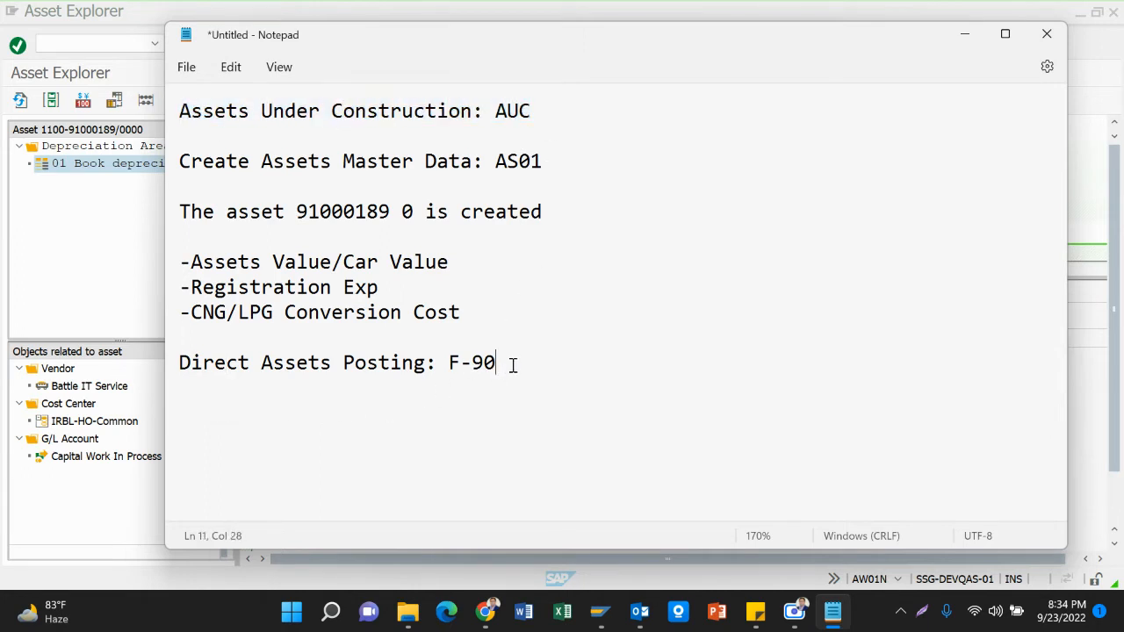
key("Return")
key("Return")
key("ctrl+v")
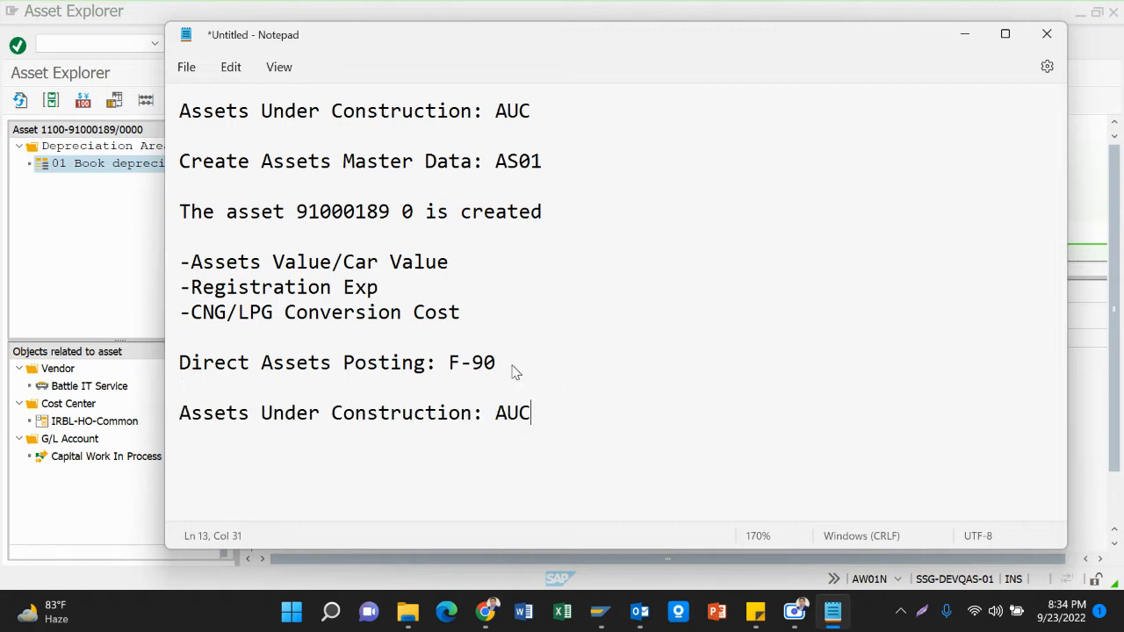
Add the line "Settlement process of AUC:" below the last "Assets Under Construction: AUC" line, separated by a blank line.
left_click(496, 413)
type("Se")
key("BackSpace")
key("BackSpace")
left_click(532, 413)
key("Return")
key("Return")
type("Settle")
key("BackSpace")
type("men")
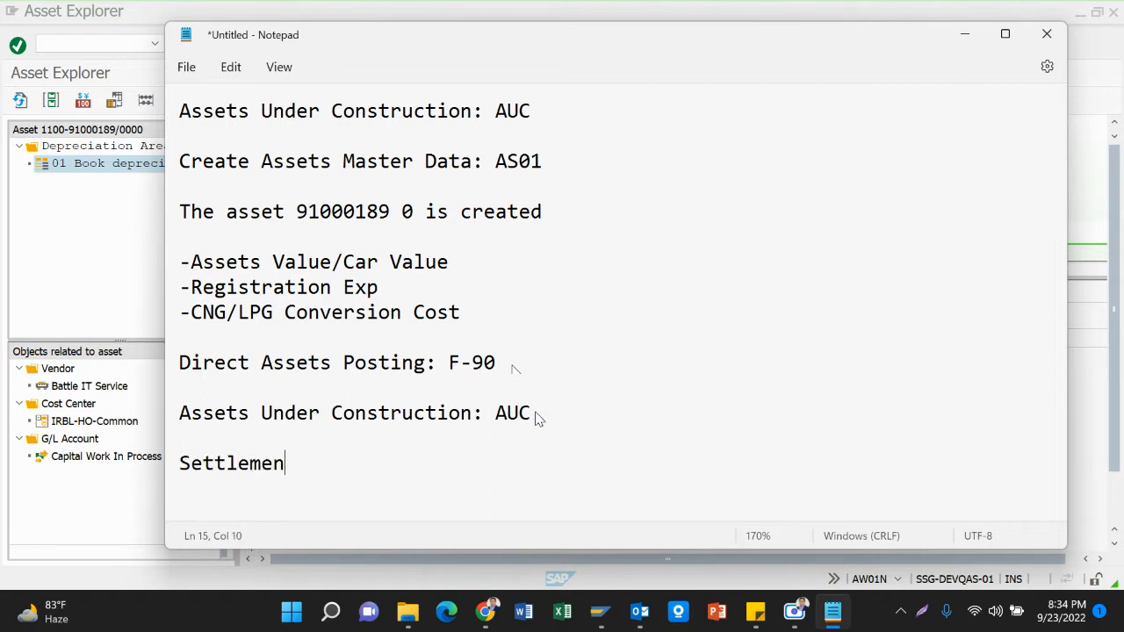
type("t process ")
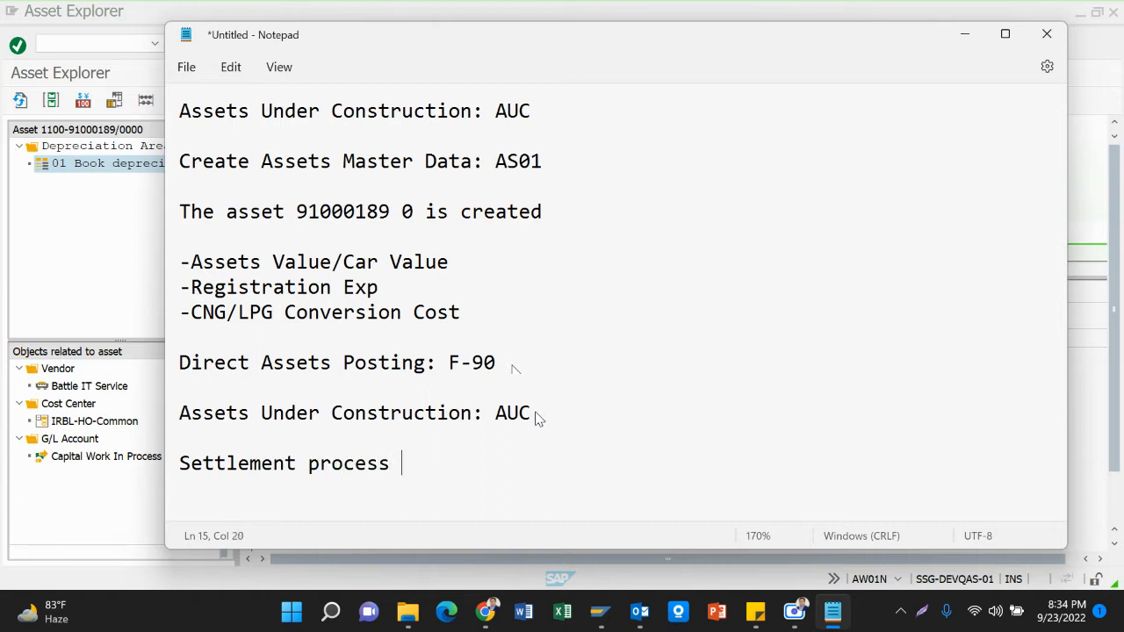
type("of AUC:")
key("Return")
key("Return")
key("Return")
key("Return")
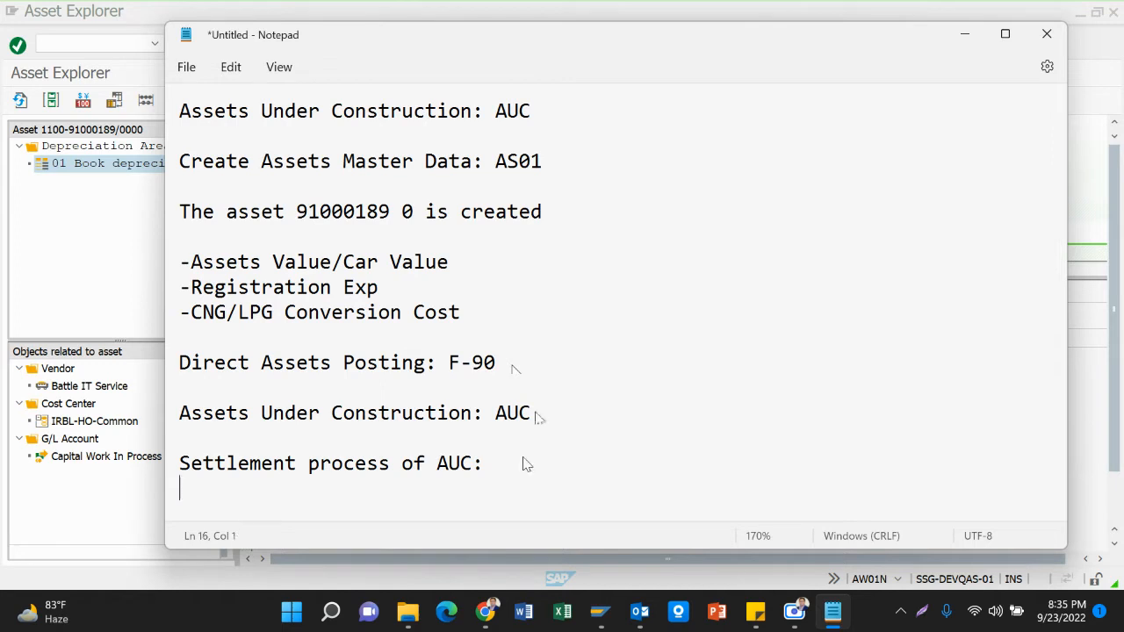
key("BackSpace")
key("BackSpace")
key("BackSpace")
key("BackSpace")
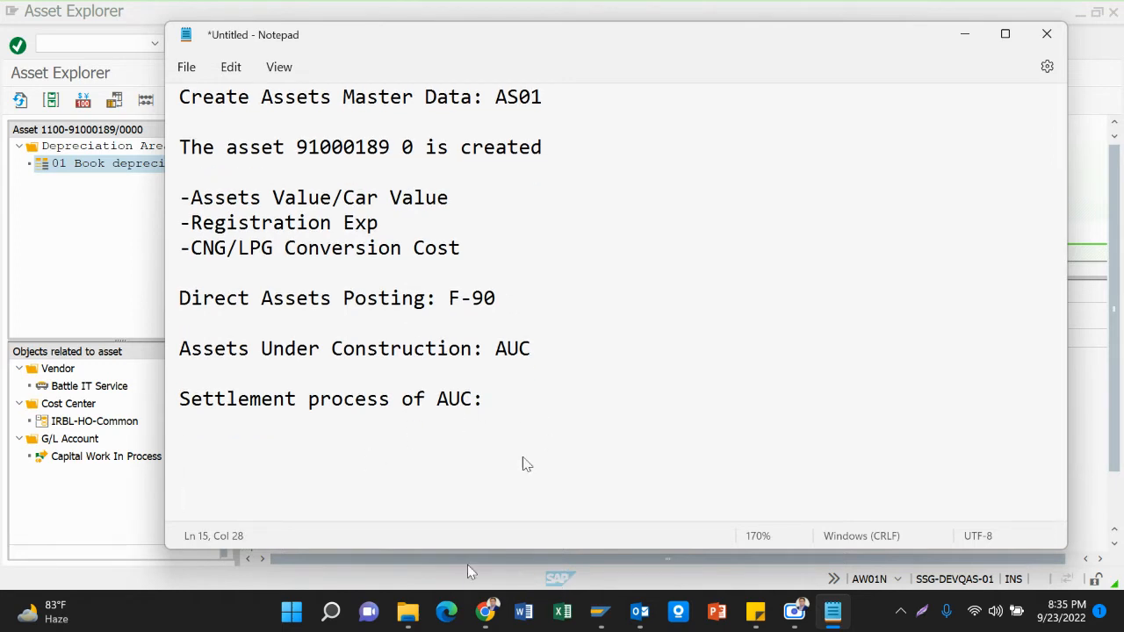
Switch to SAP, open a new session from the Asset Explorer and expand the FIXED ASSETS favorites folder.
mouse_move(601, 617)
left_click(635, 536)
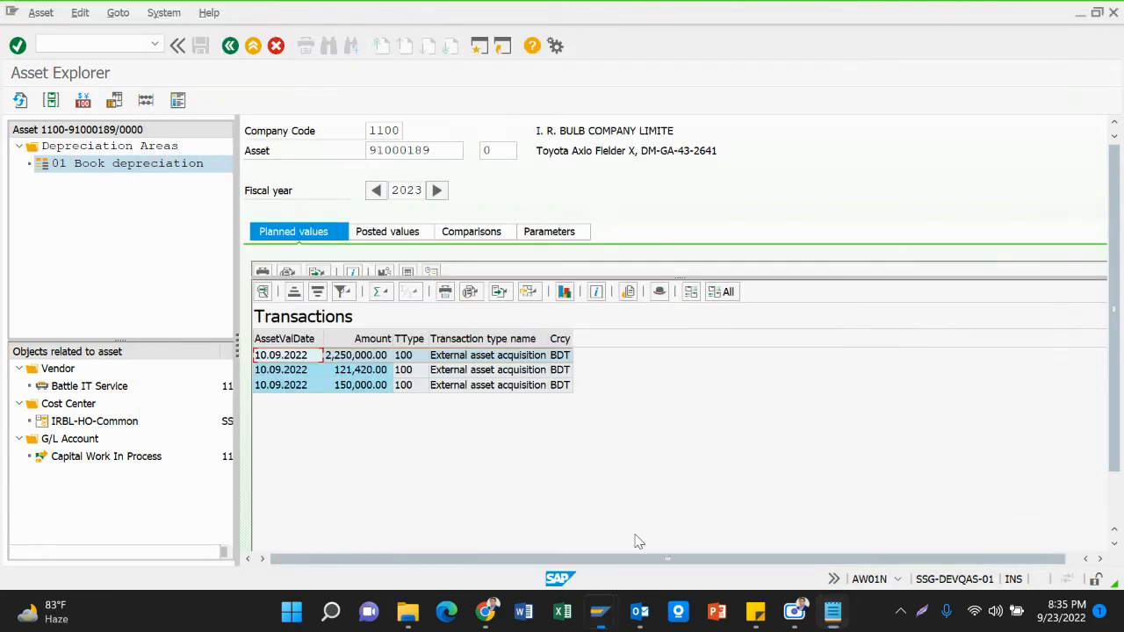
left_click(479, 46)
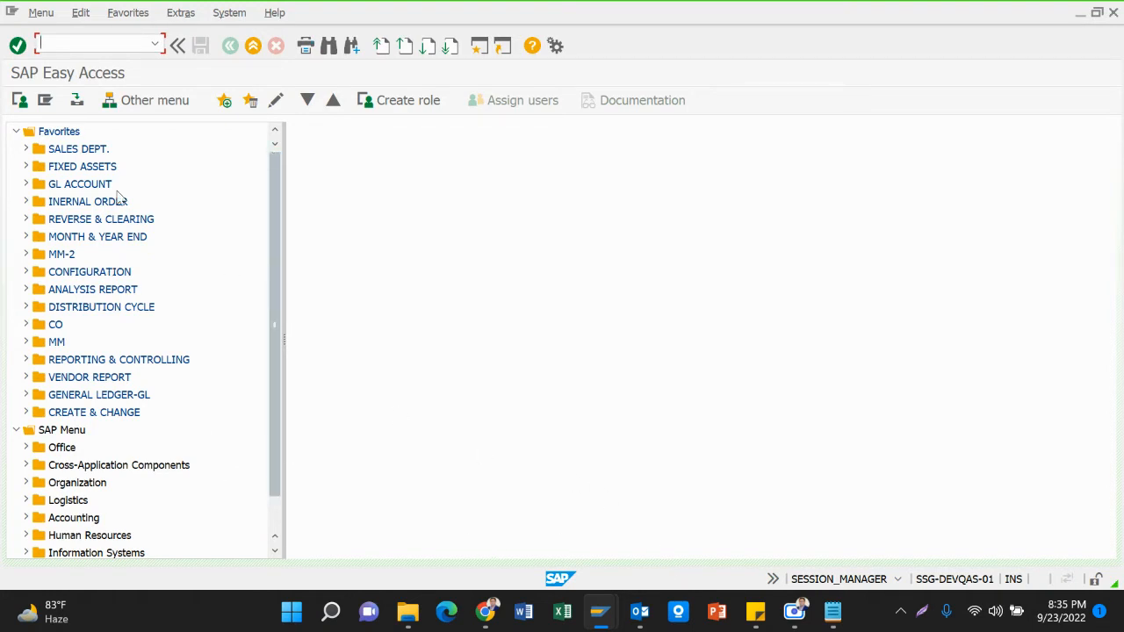
left_click(102, 168)
double_click(73, 171)
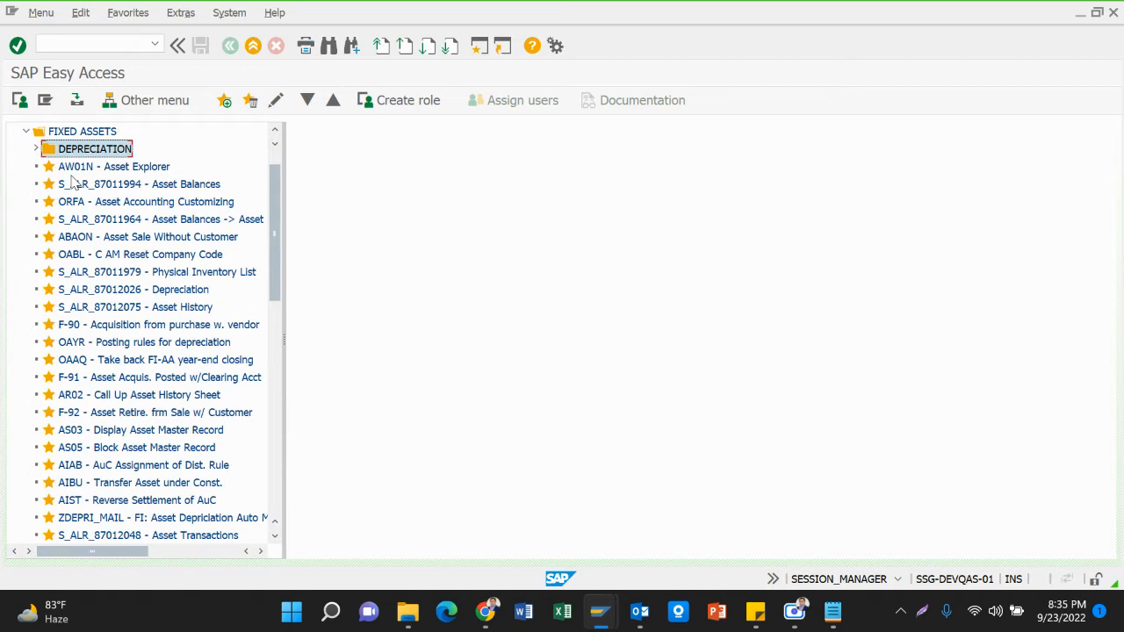
Find the favorite "AIAB - AuC Assignment of Dist. Rule" and copy its text after "Settlement process of AUC:" in Notepad.
key("Down")
key("Down")
key("Down")
key("Down")
key("Down")
key("Down")
key("Down")
key("Down")
key("Down")
key("Down")
key("Down")
key("Down")
key("Down")
key("Down")
key("Down")
key("Down")
key("Down")
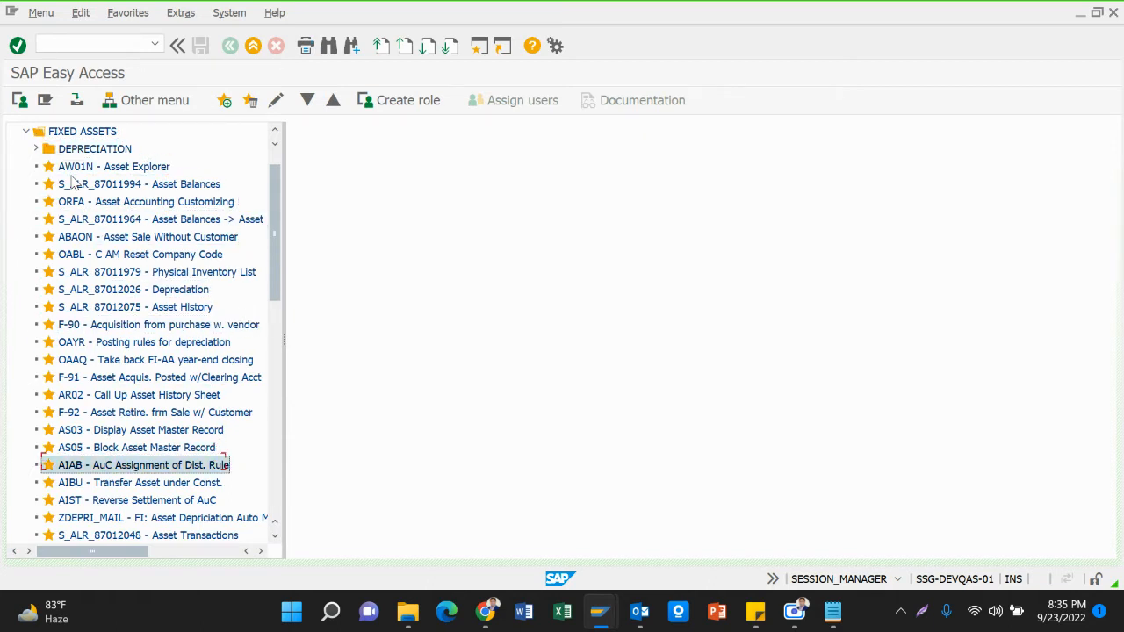
key("Down")
key("Up")
scroll(66, 387, "down", 1)
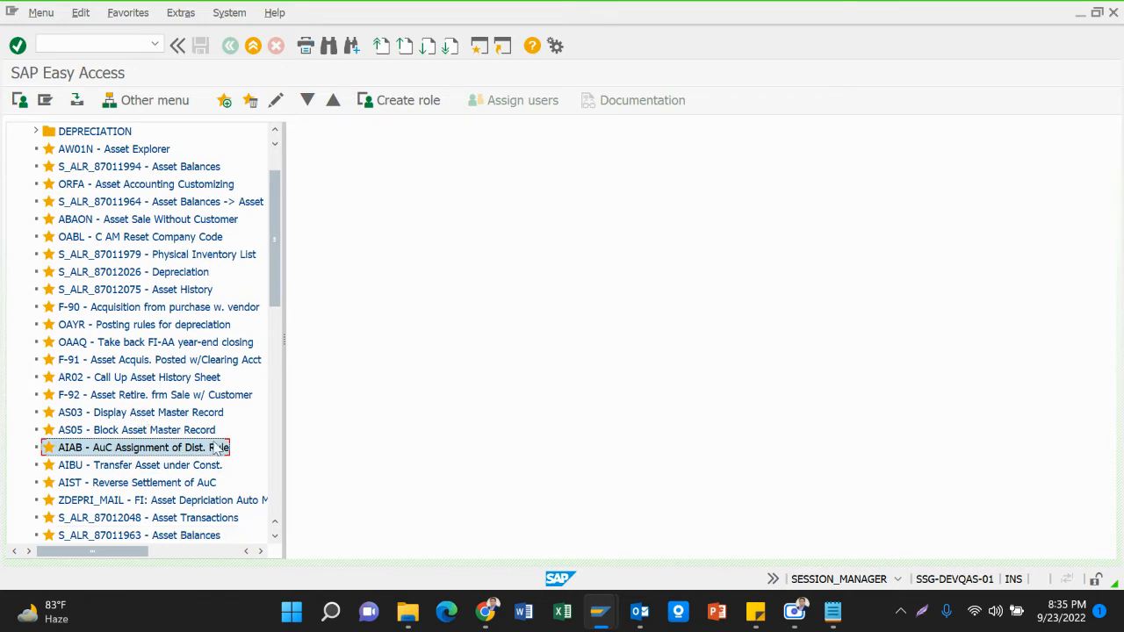
left_click(183, 466)
left_click(148, 449)
mouse_move(834, 612)
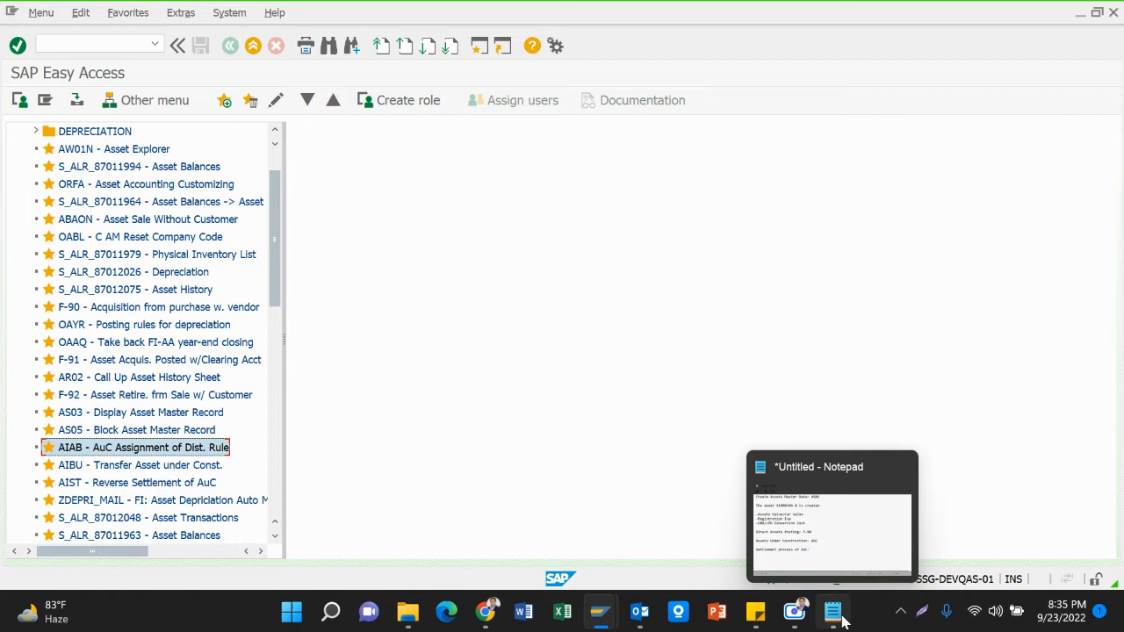
left_click(838, 561)
type("AIAB - AuC Assignment of Dist. Rule")
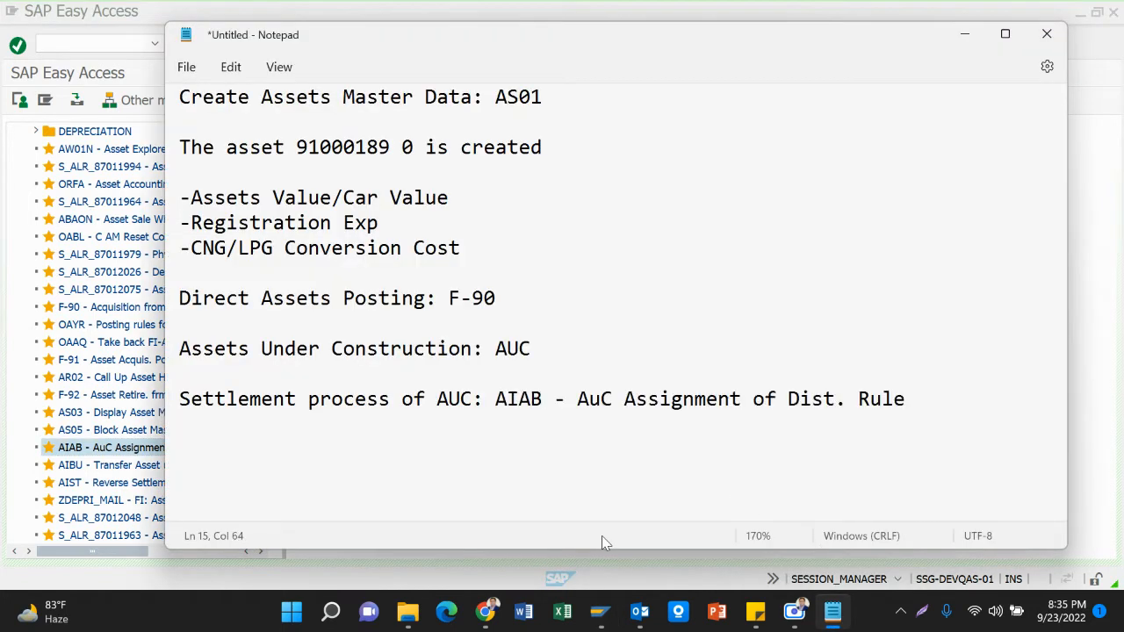
Highlight the transaction code AIAB in the settlement process line.
left_click_drag(496, 401, 548, 405)
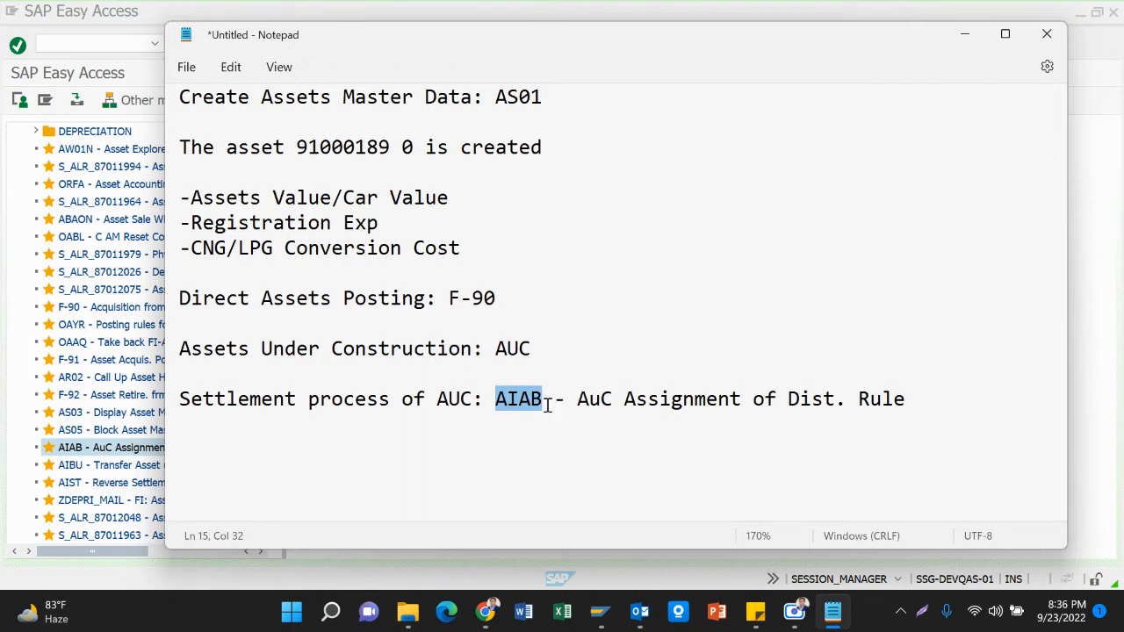
left_click(555, 422)
left_click(497, 401)
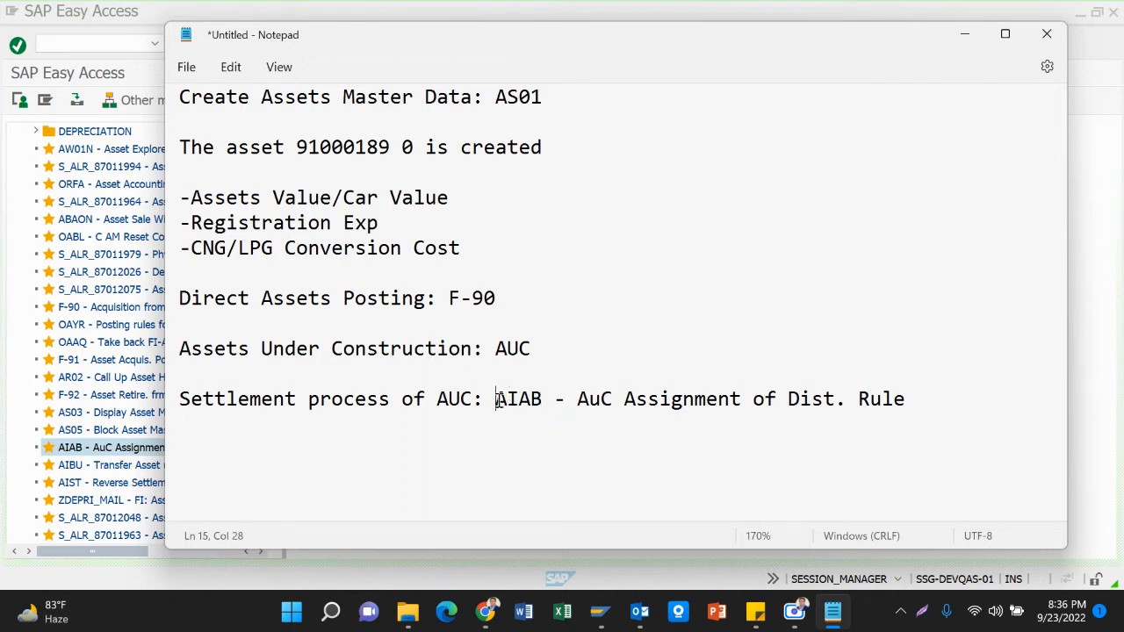
left_click_drag(497, 401, 543, 400)
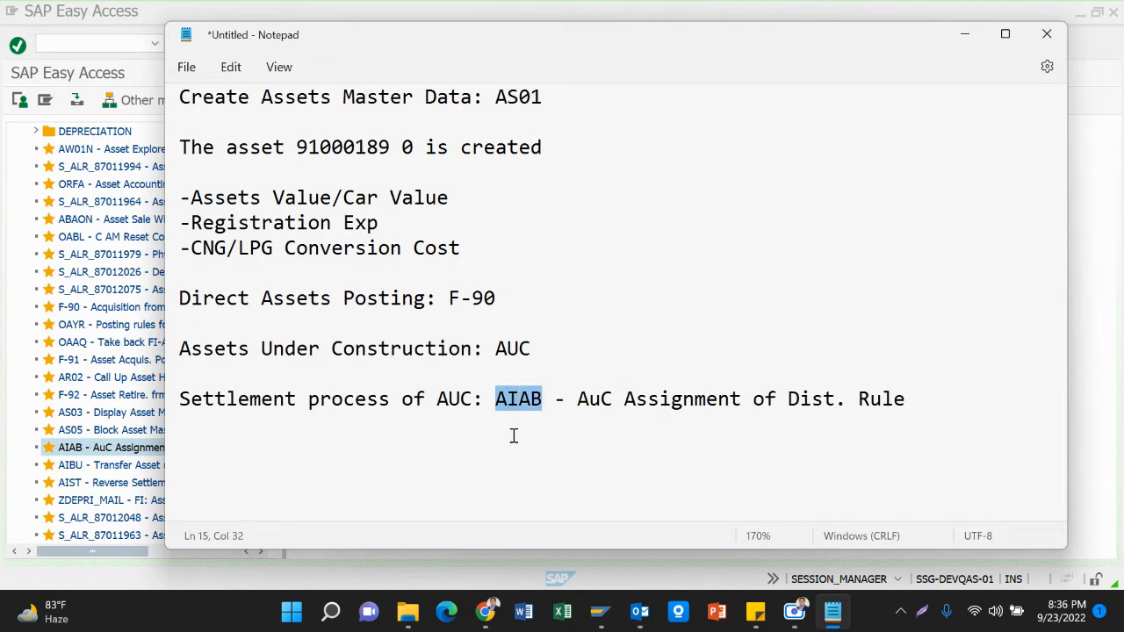
Switch back to the Asset Explorer session and go through the amounts of the asset's acquisition transactions.
mouse_move(600, 612)
left_click(577, 474)
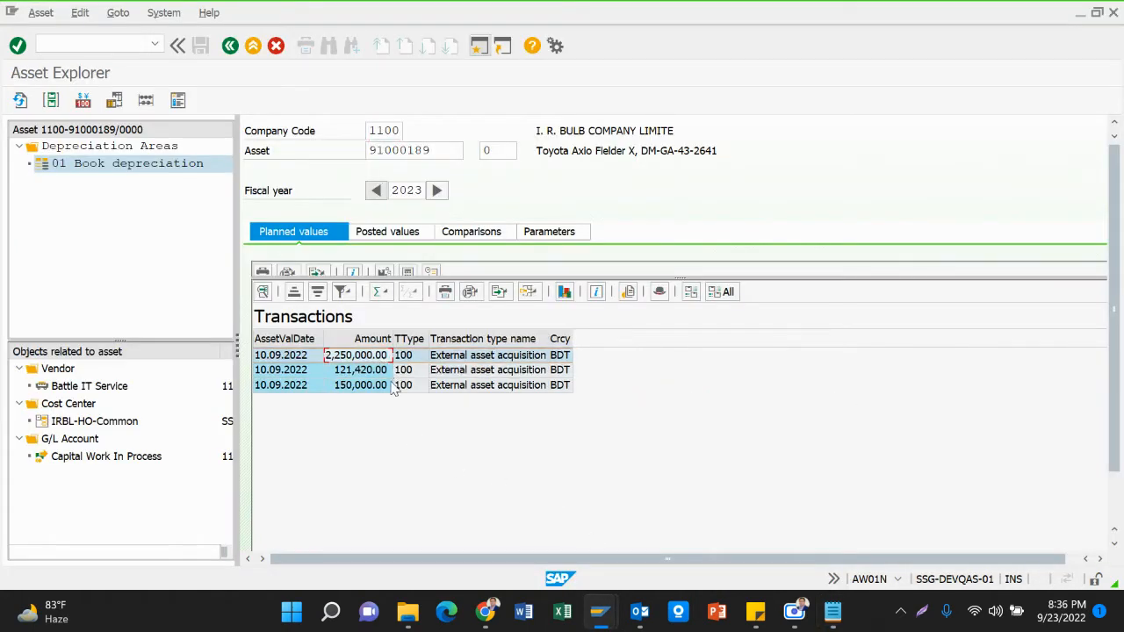
key("Down")
key("Down")
key("Up")
key("Up")
key("Down")
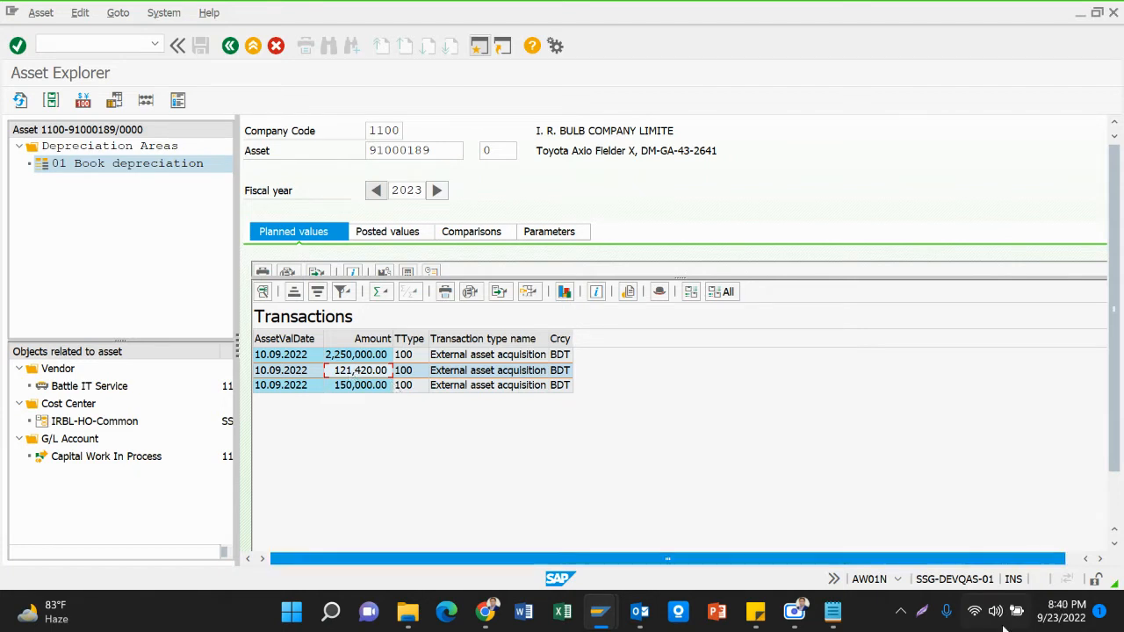
Switch to Notepad and insert the line "Main asset master data: As01" directly above the settlement process line.
mouse_move(836, 612)
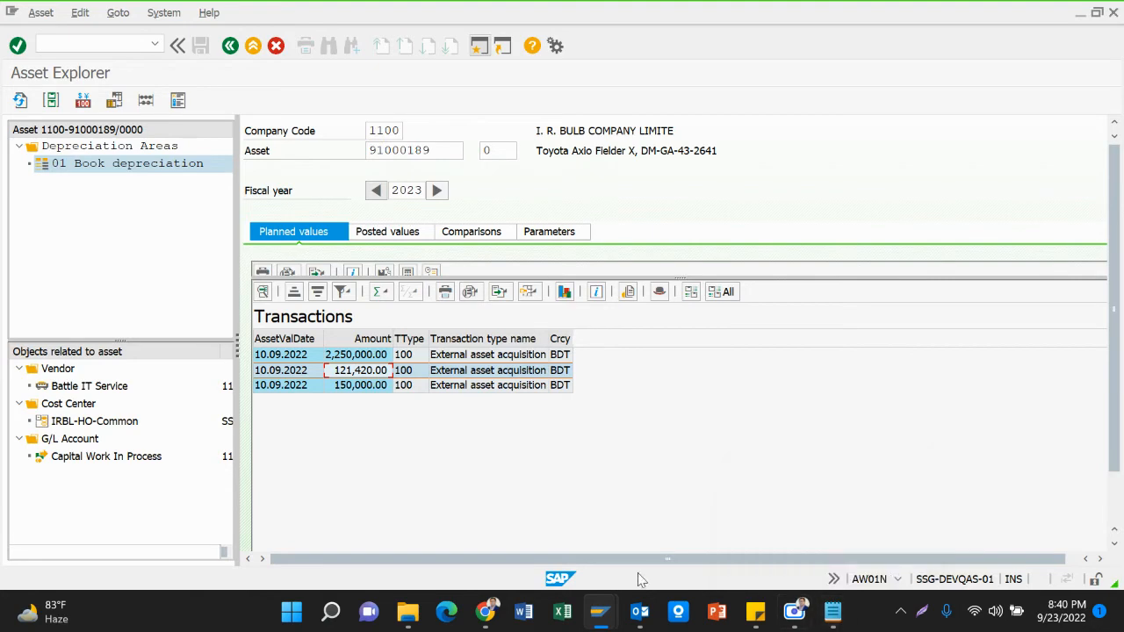
left_click(815, 625)
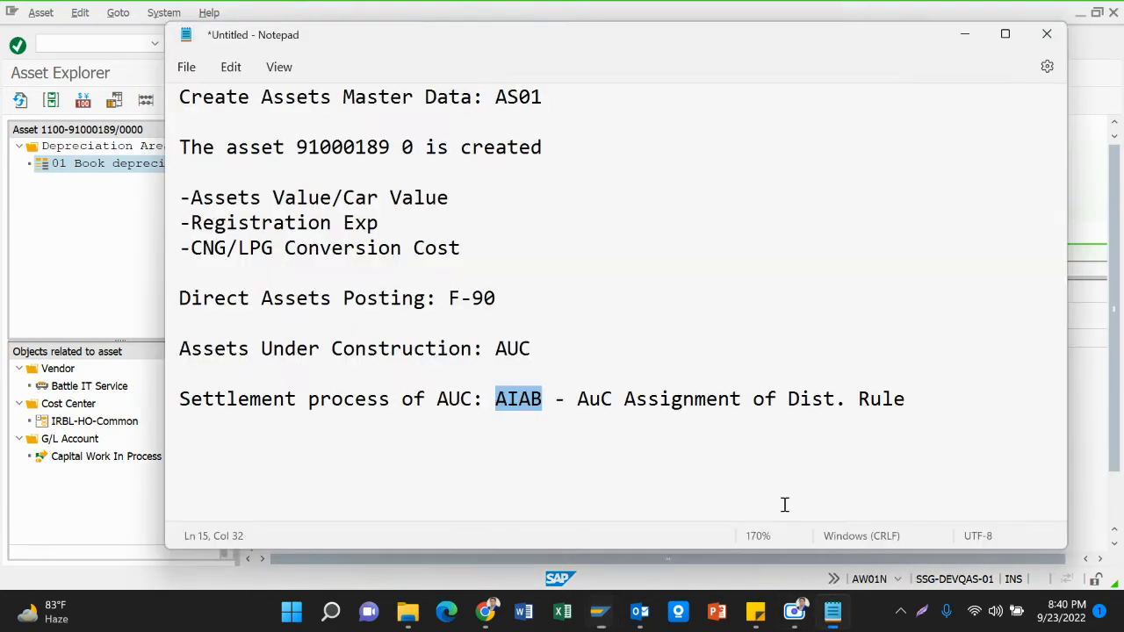
left_click(632, 400)
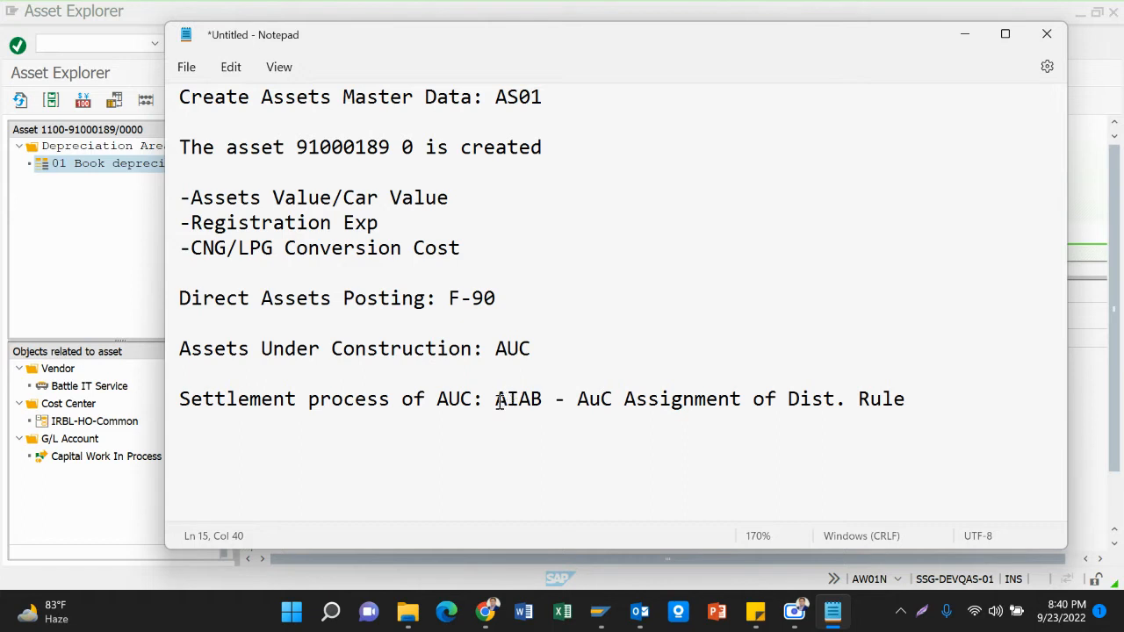
left_click_drag(495, 399, 925, 397)
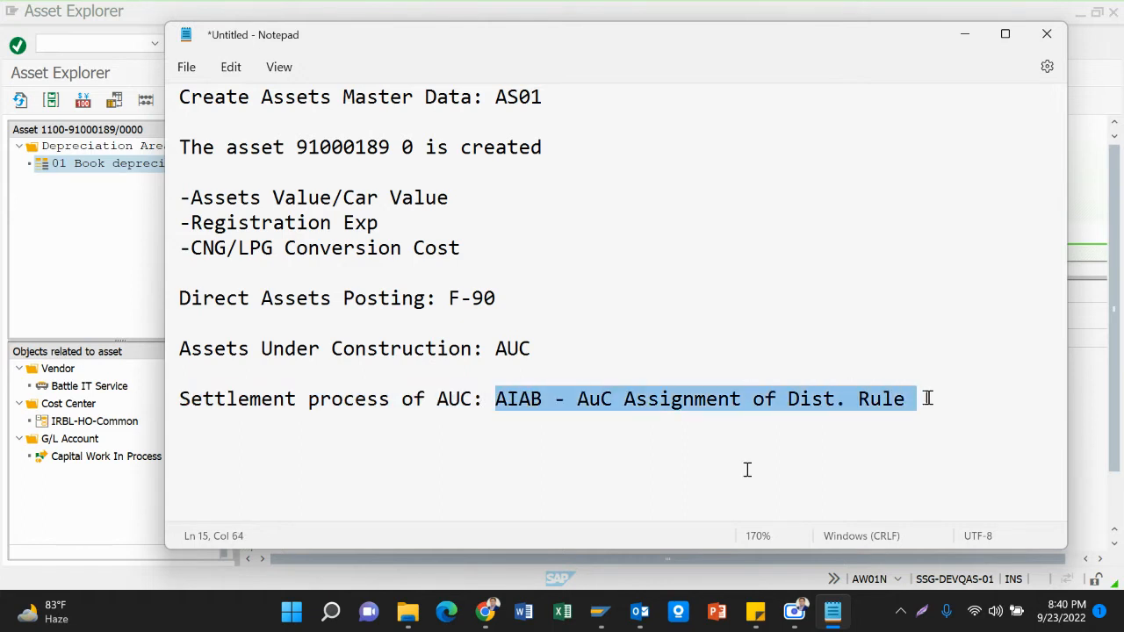
left_click(519, 399)
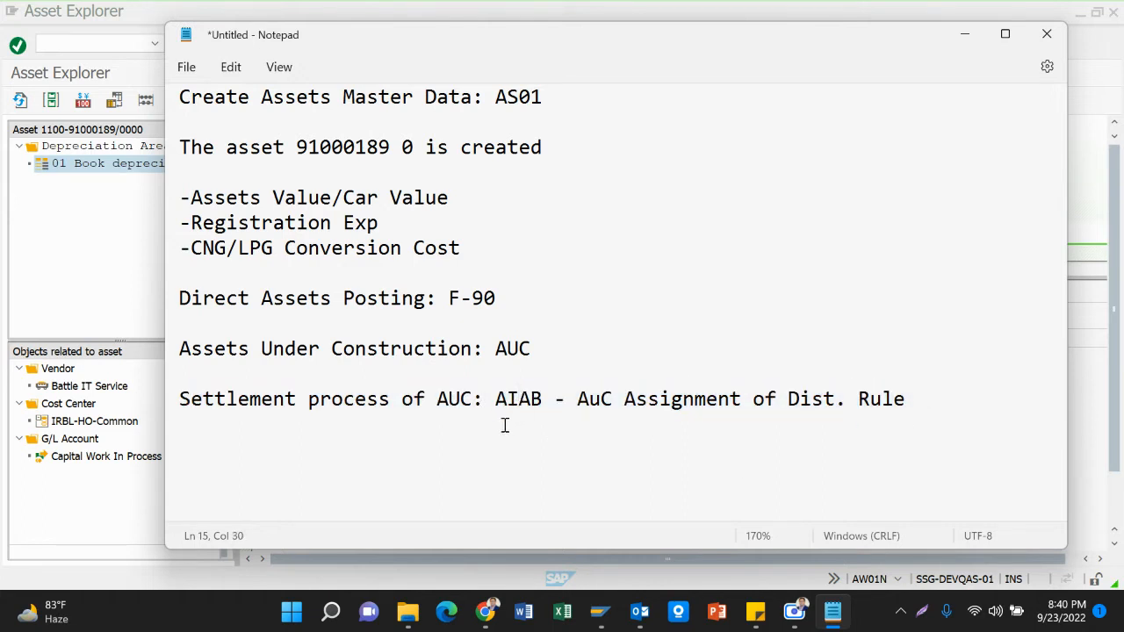
left_click(198, 375)
key("Return")
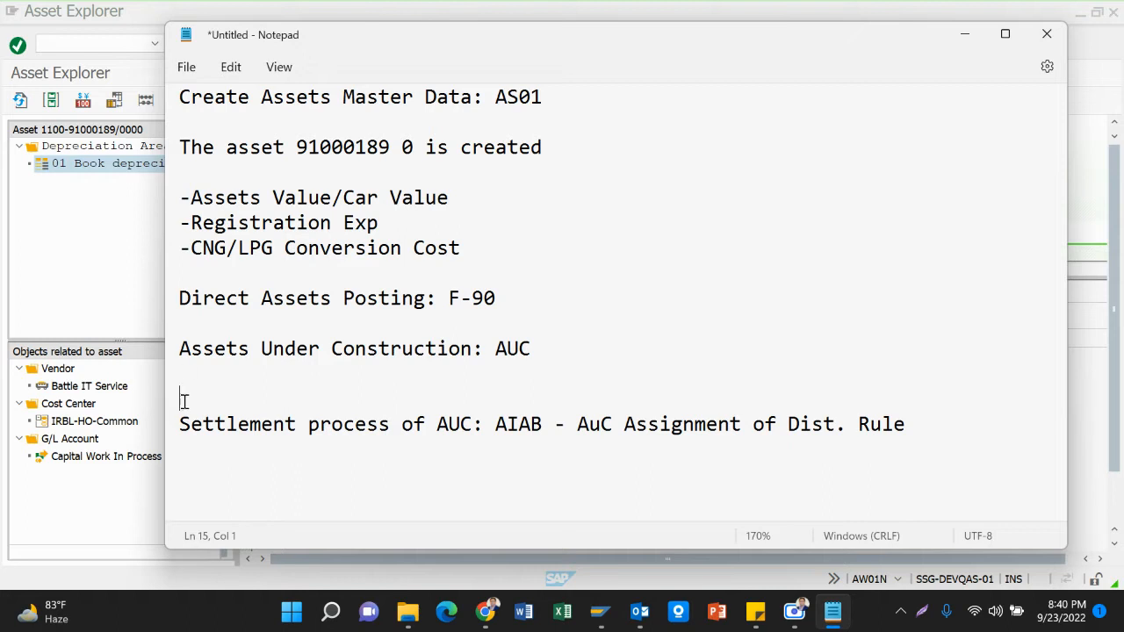
type("Main assets")
key("BackSpace")
type("mas")
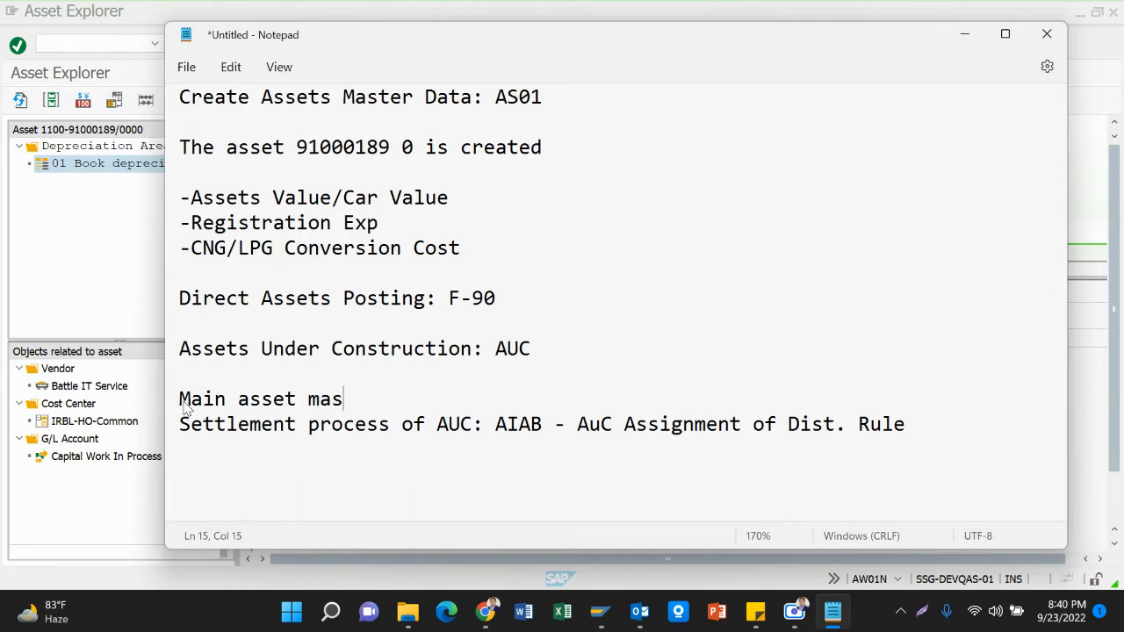
type("ter data")
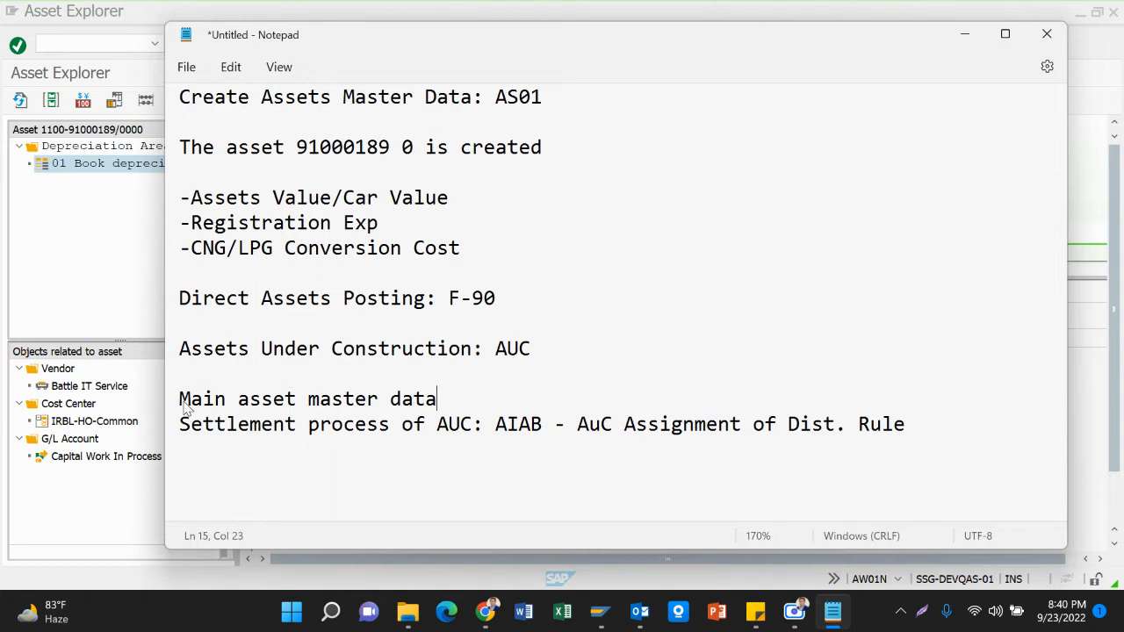
type(": As01")
Switch to SAP, open a new session from the Asset Explorer and start transaction AS01.
key("alt+Tab")
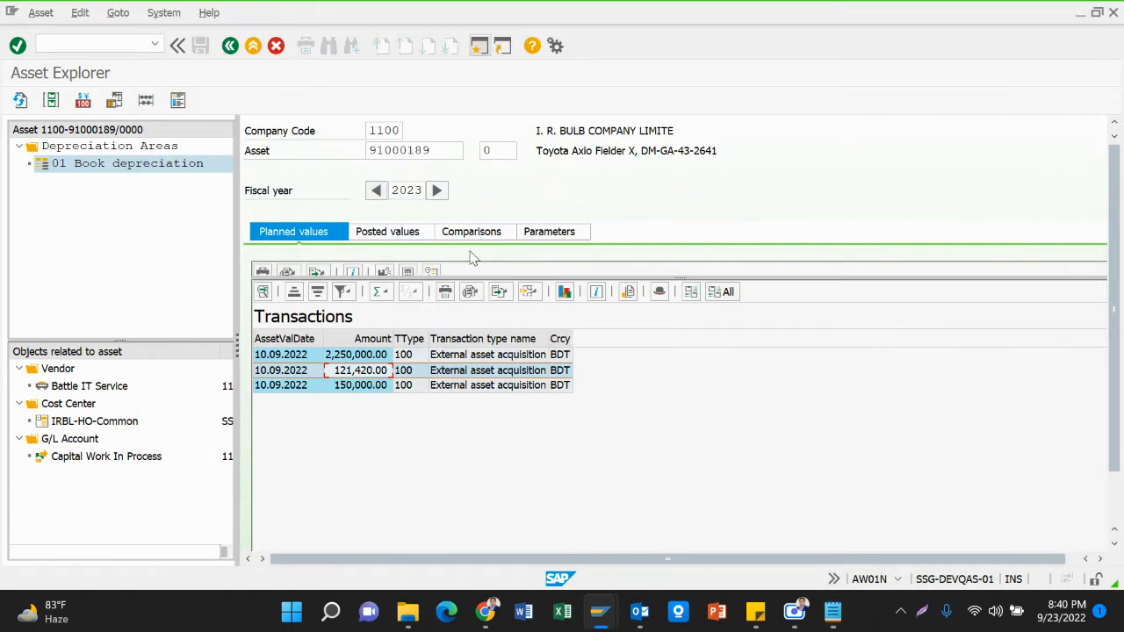
left_click(479, 46)
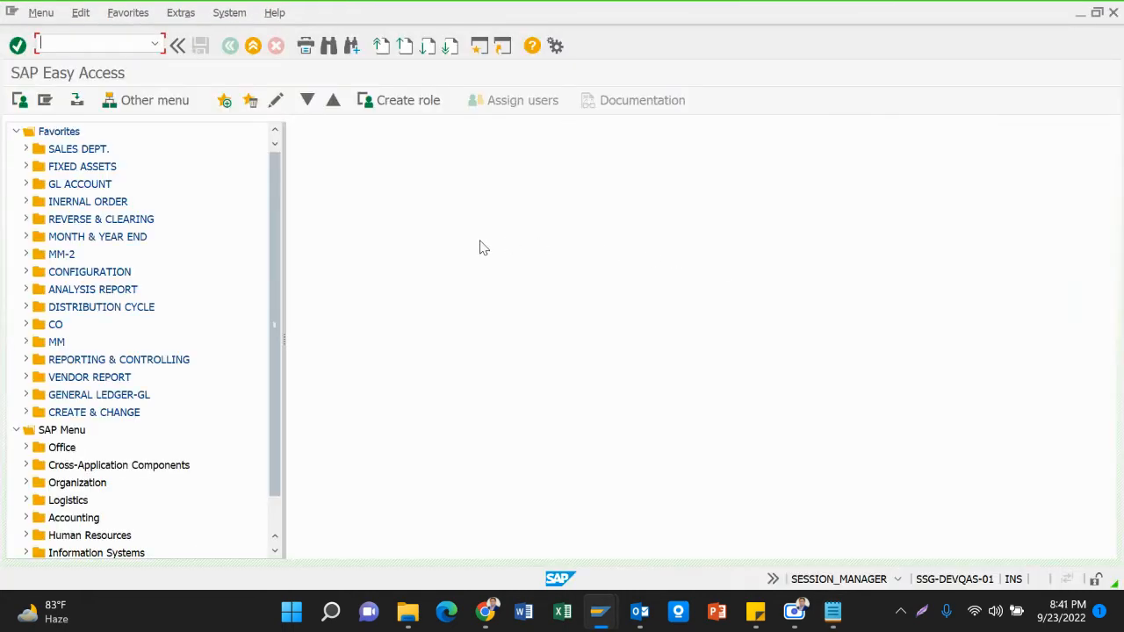
type("as01")
key("Return")
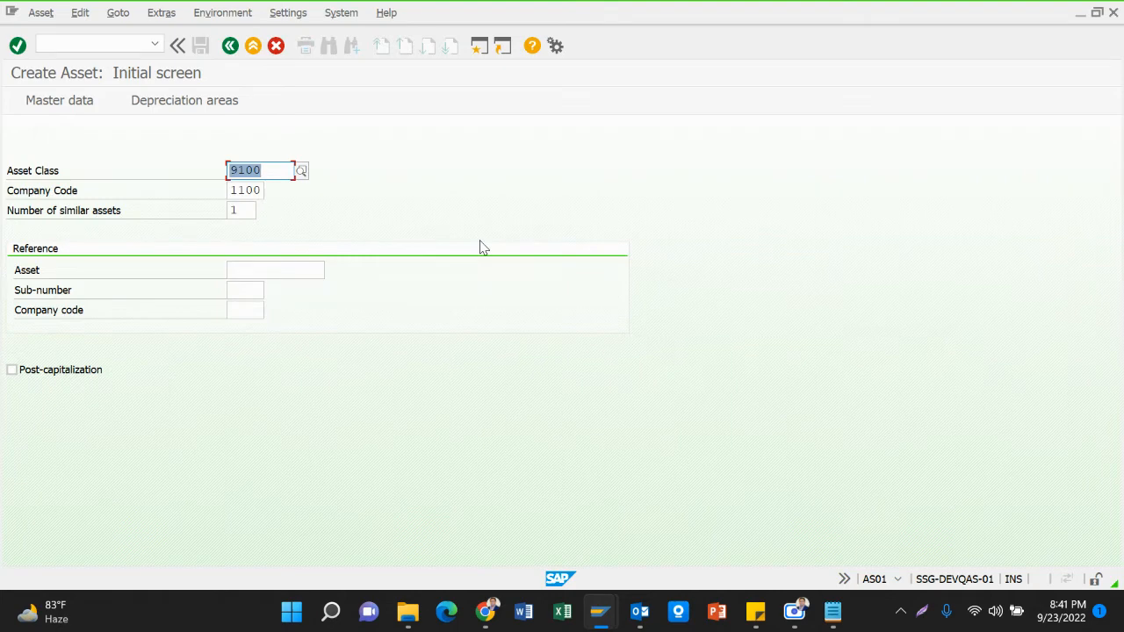
Look up and choose asset class 6200 Head Office-Vehicles for company code 1100, and continue to the new asset's master data.
left_click(301, 170)
left_click(302, 170)
key("Return")
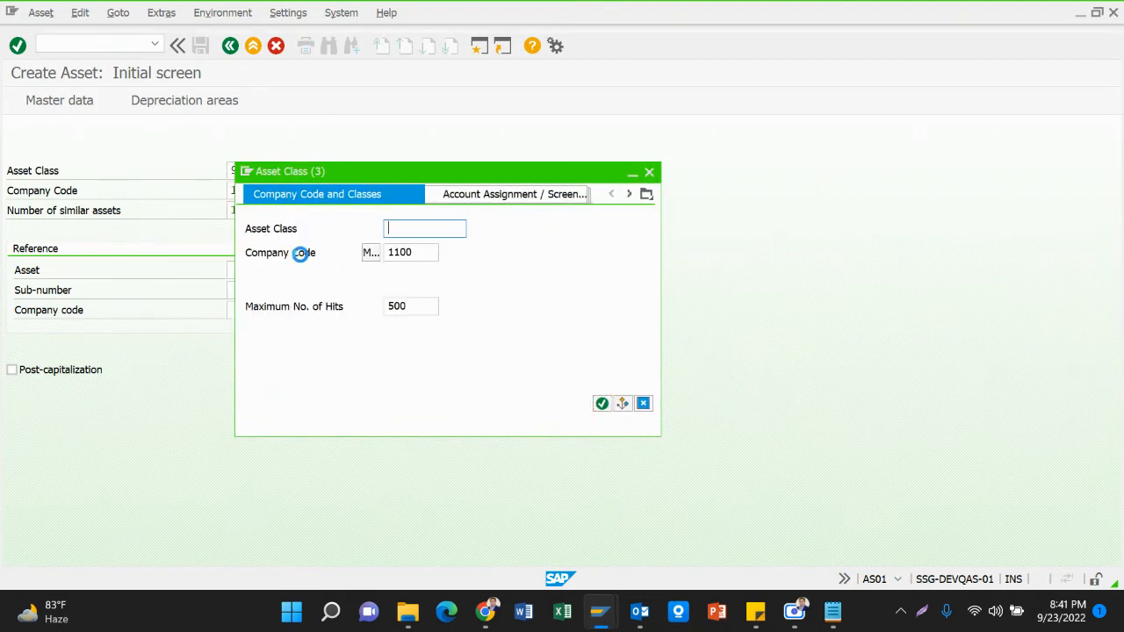
left_click(309, 317)
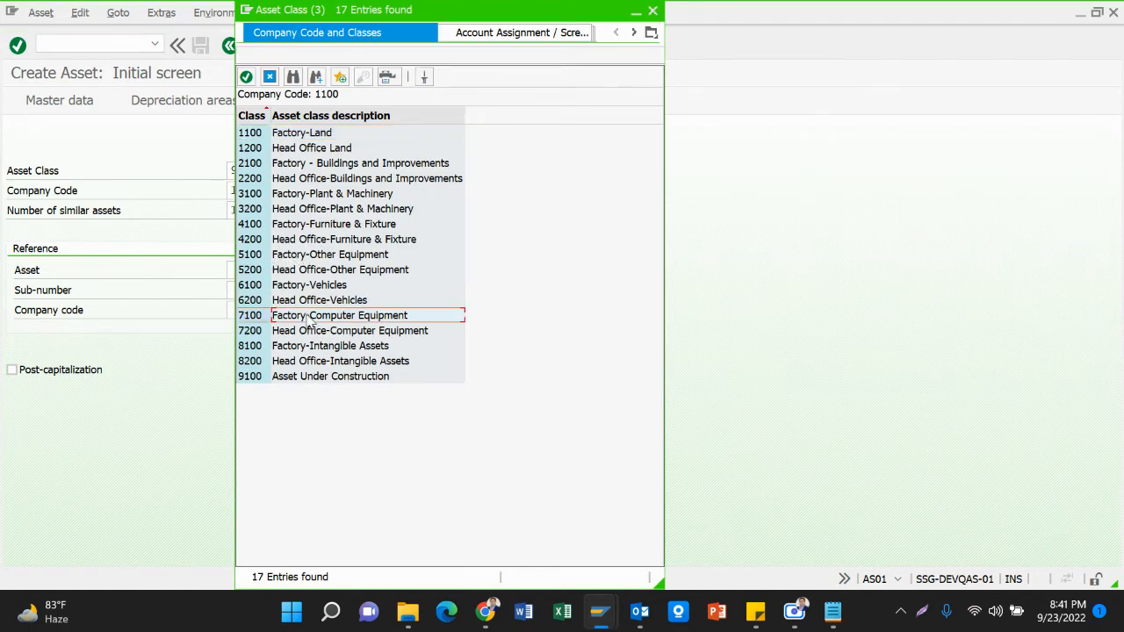
left_click(279, 287)
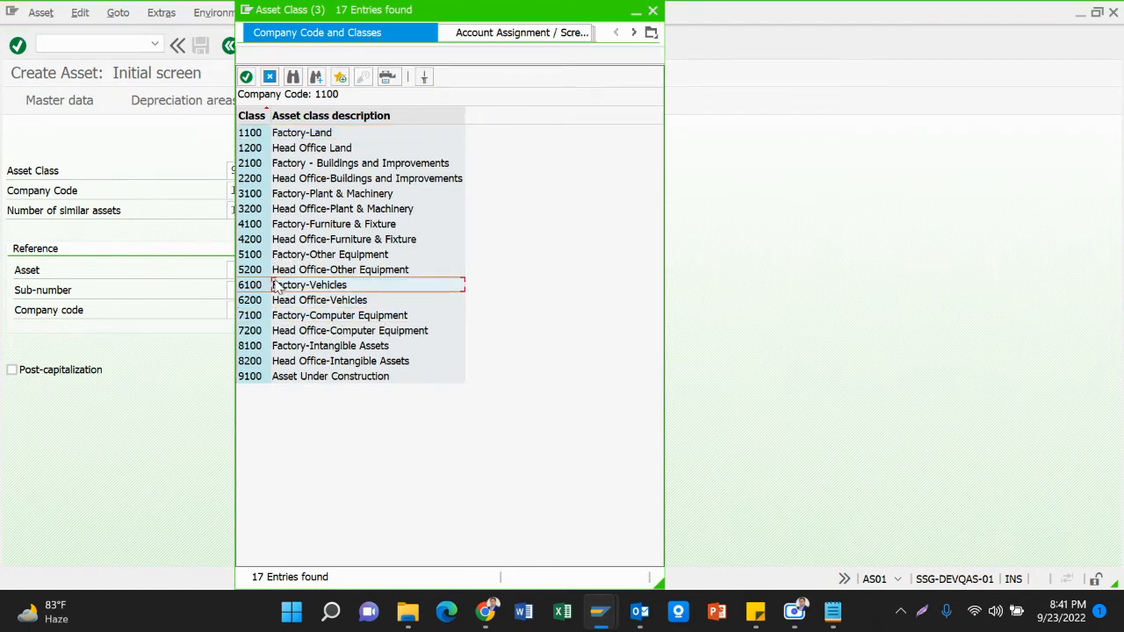
left_click(293, 303)
double_click(293, 304)
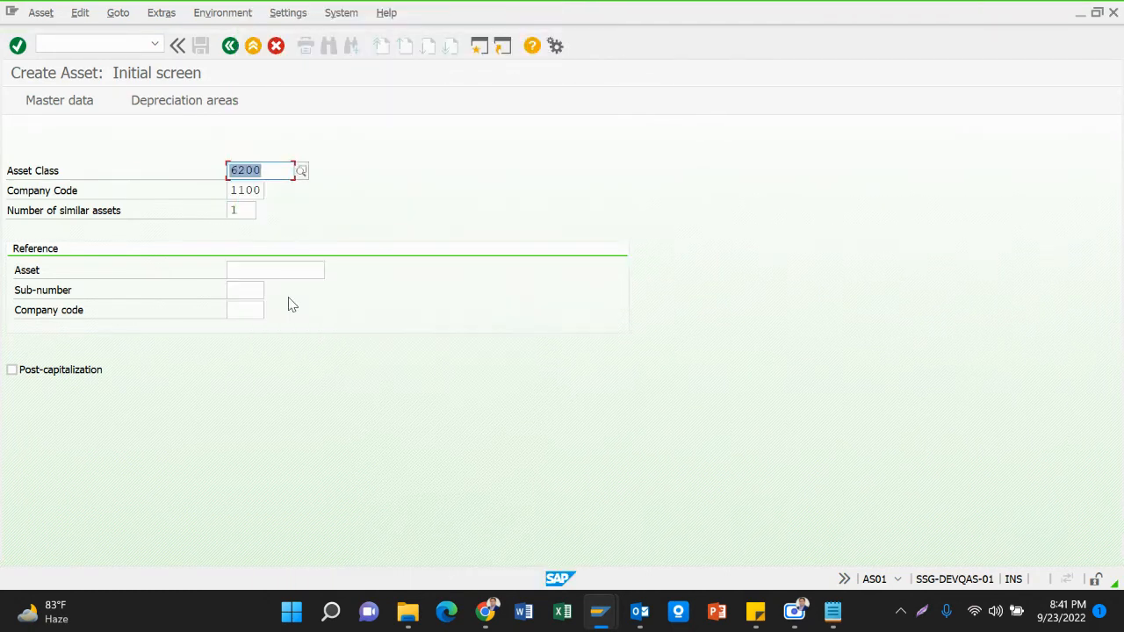
key("Return")
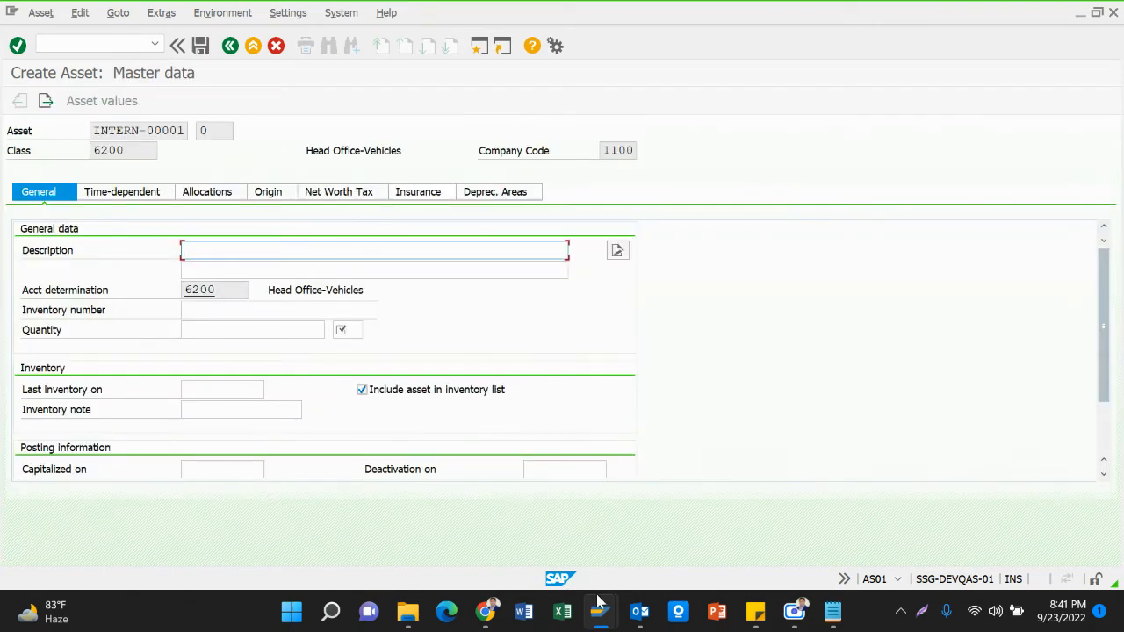
Copy the Toyota Axio Fielder X description of asset 91000189 from Asset Explorer into the new asset's Description.
mouse_move(600, 605)
left_click(502, 542)
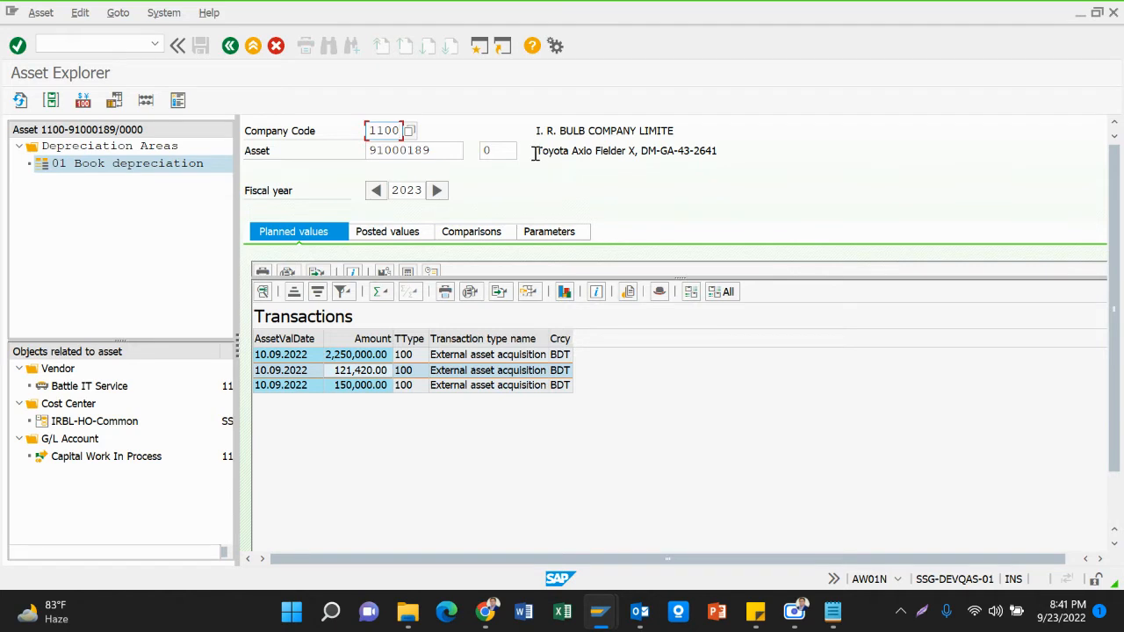
left_click_drag(534, 151, 750, 167)
key("ctrl+c")
left_click(745, 181)
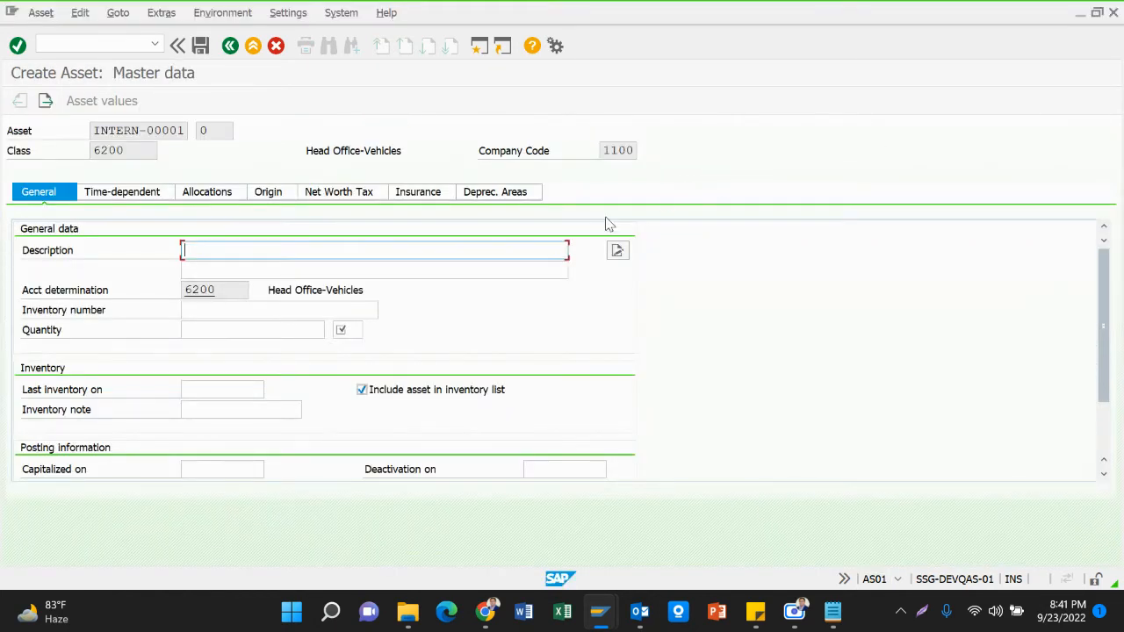
key("ctrl+v")
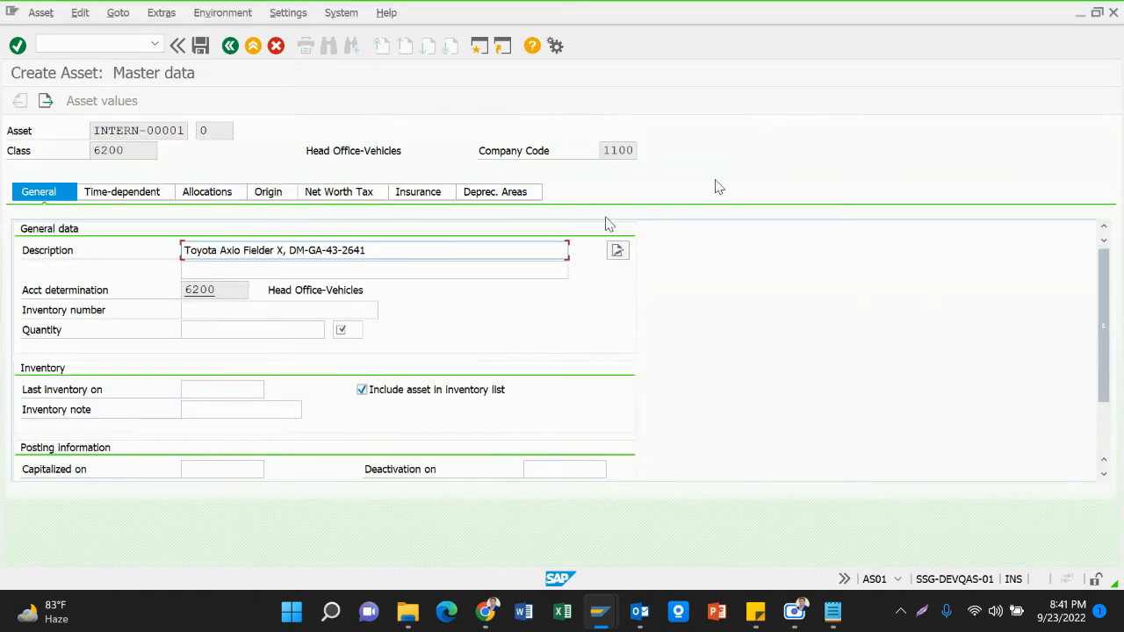
Paste the same Toyota Axio Fielder X description into the new asset's second description line.
key("Tab")
key("Tab")
key("shift+Tab")
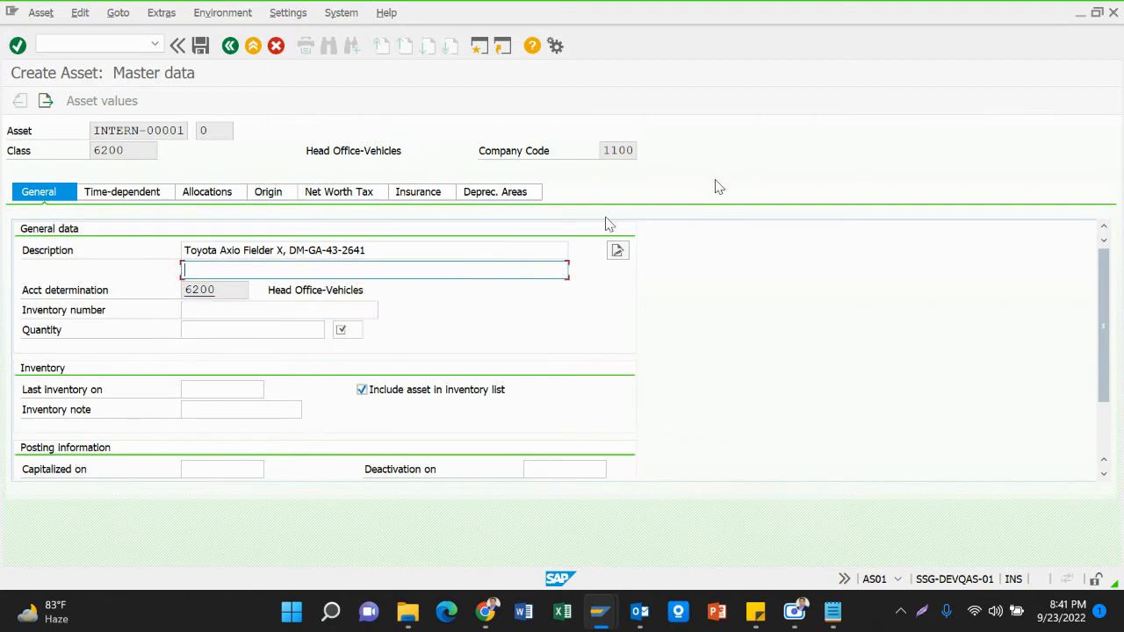
key("ctrl+v")
Set the new asset's quantity to 1 with the unit EA.
key("Tab")
key("Tab")
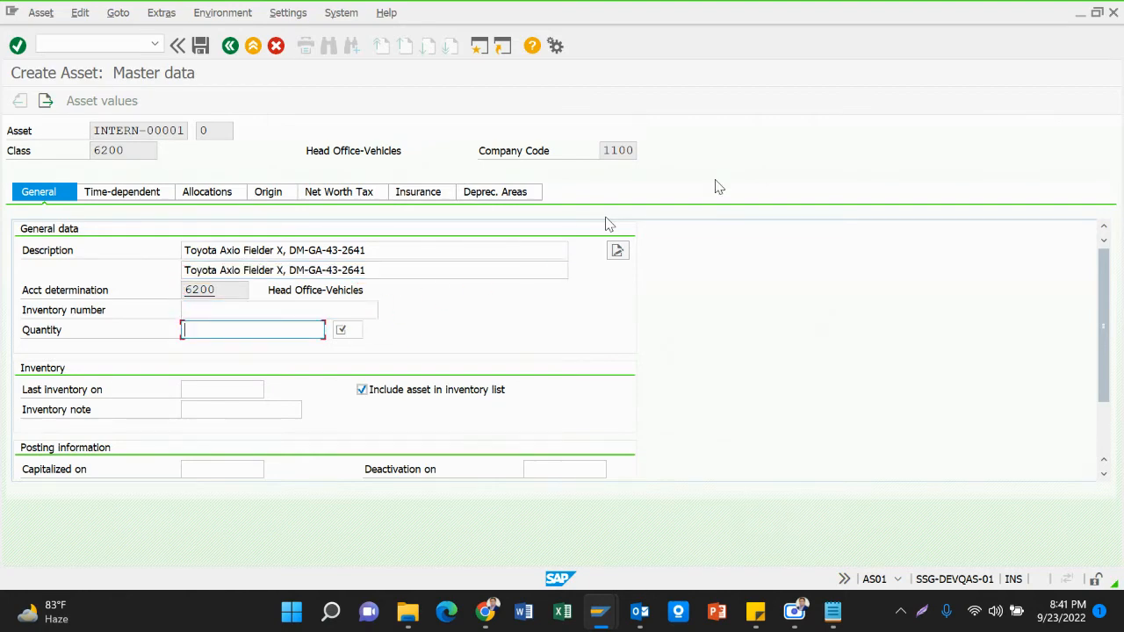
type("1")
key("Tab")
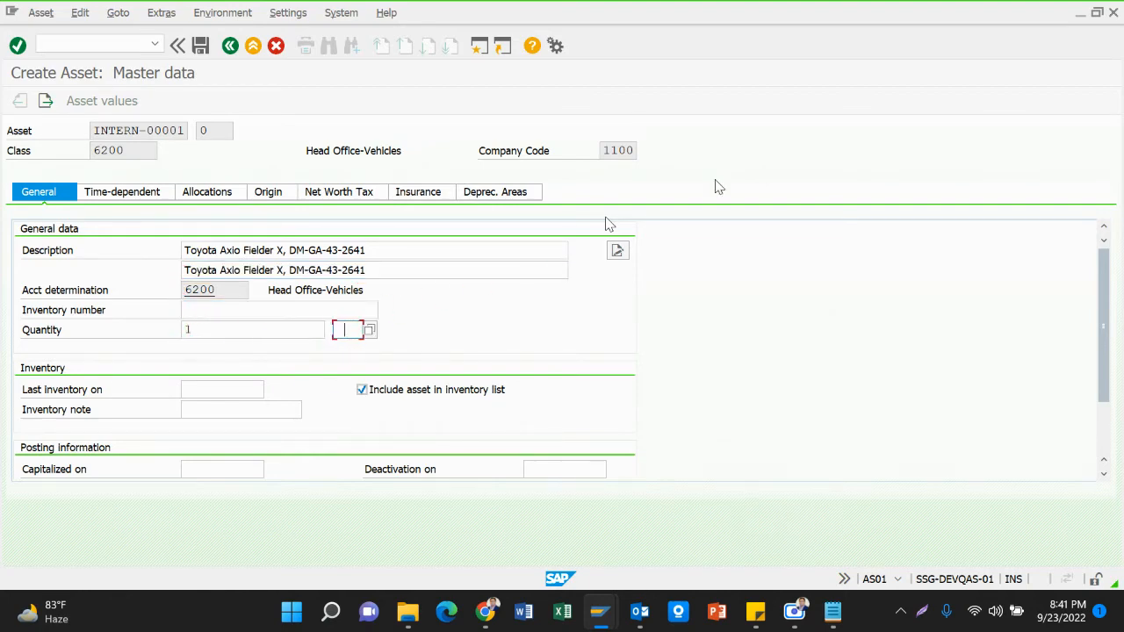
key("Down")
key("Down")
key("Return")
key("Tab")
key("Return")
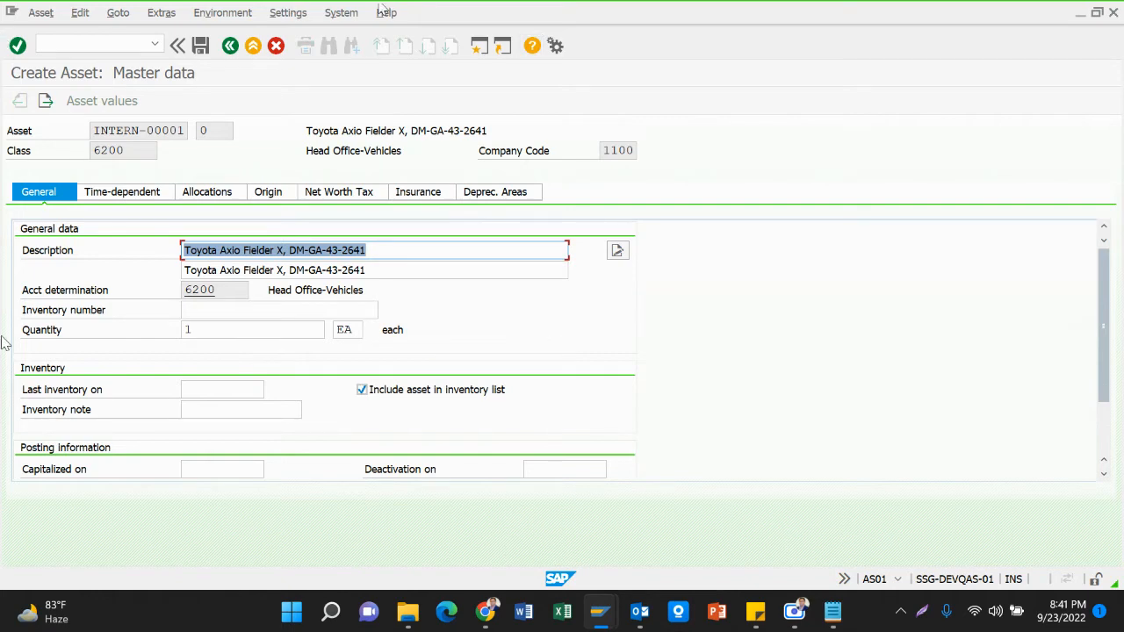
Fill in the time-dependent data with cost center 11HO999999, plant SSHO, location 0001 and room Head Off.
left_click(139, 197)
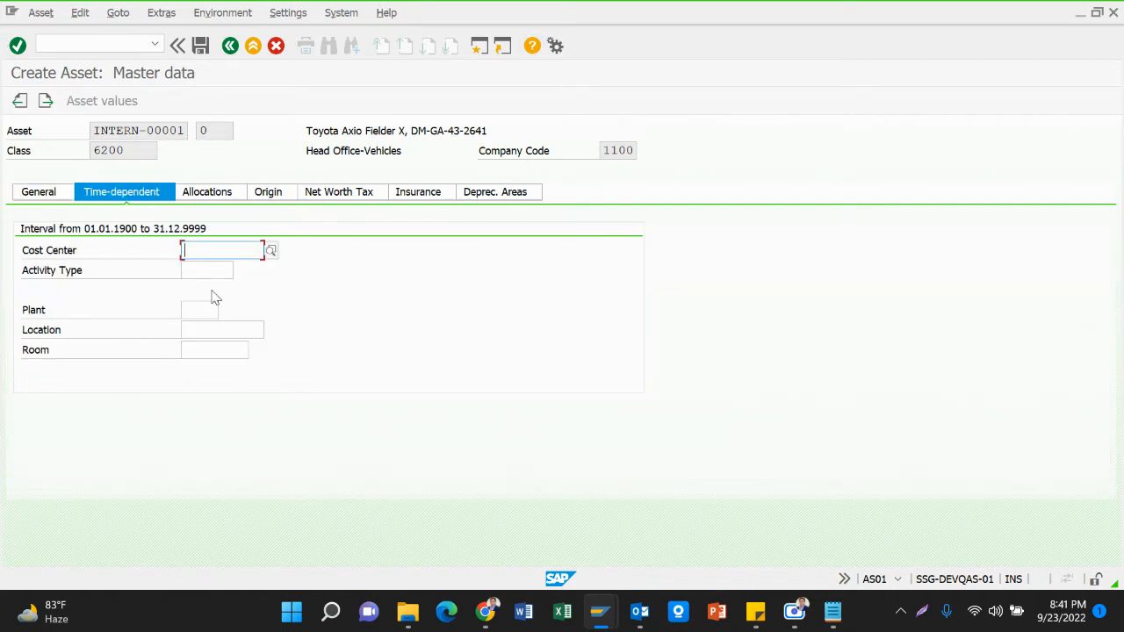
key("space")
left_click(233, 268)
left_click(199, 308)
key("space")
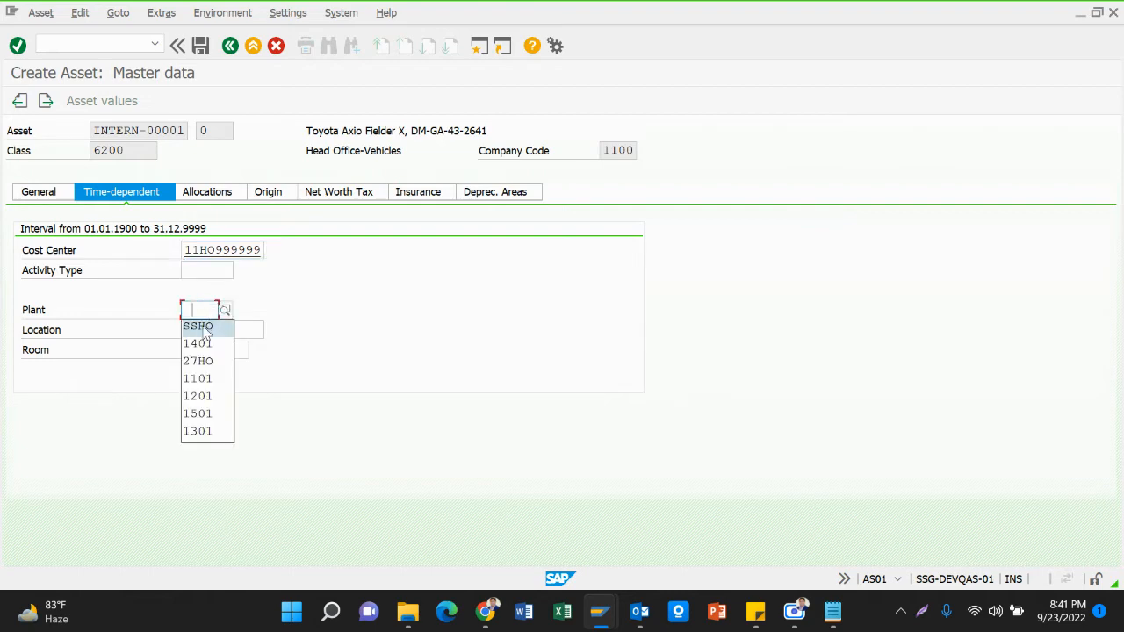
left_click(202, 324)
key("space")
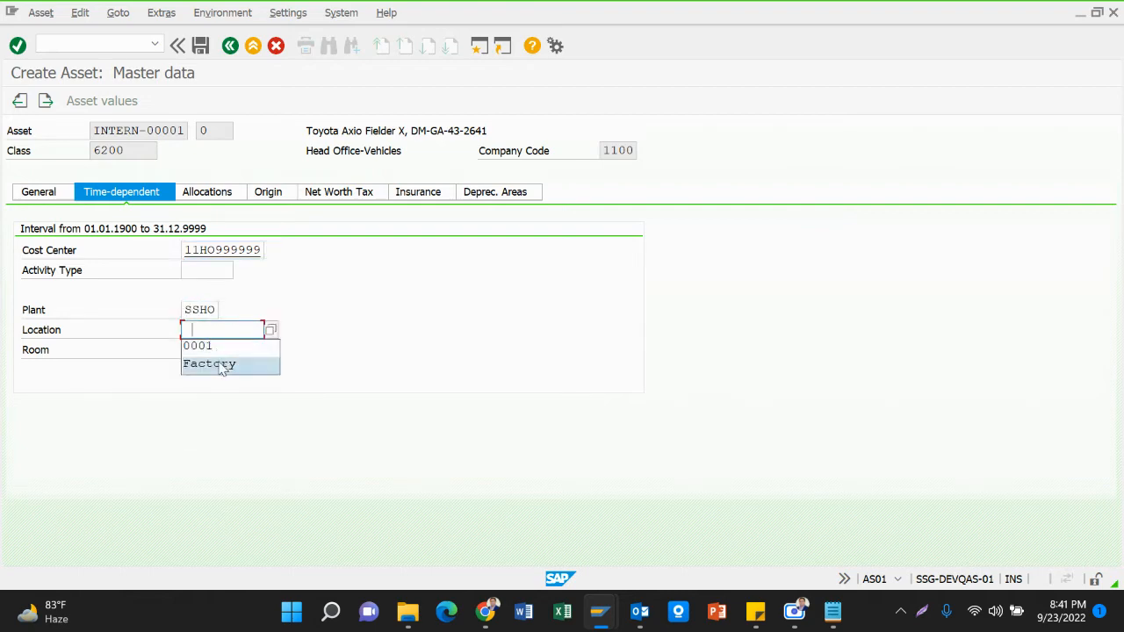
left_click(217, 347)
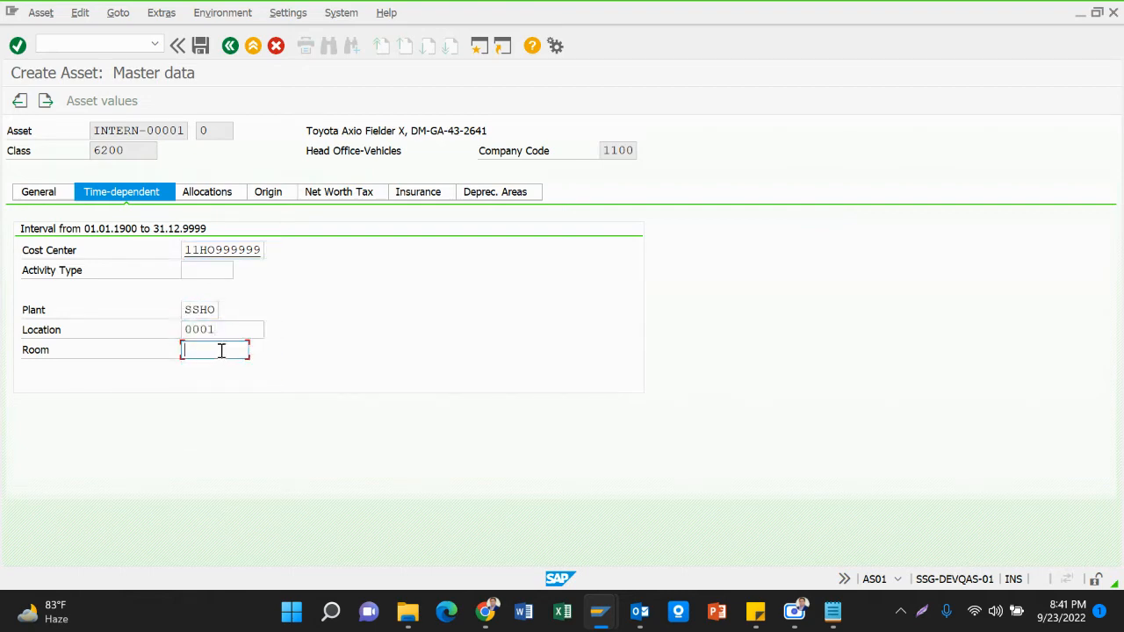
key("space")
left_click(224, 366)
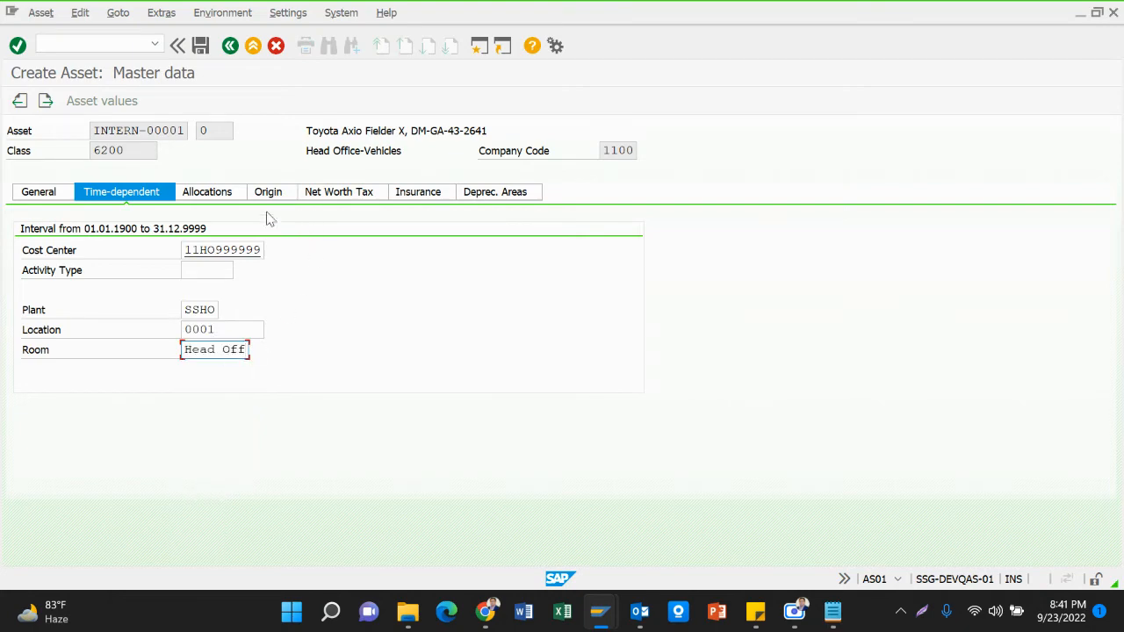
View the new asset's insurance data and open its depreciation areas.
left_click(412, 197)
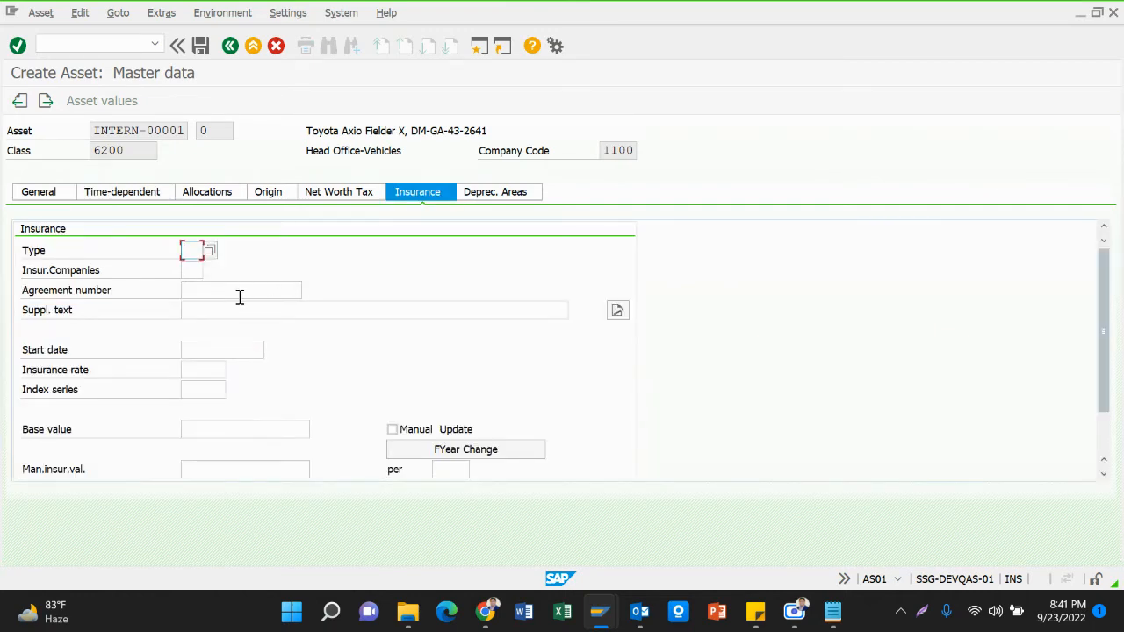
left_click(493, 195)
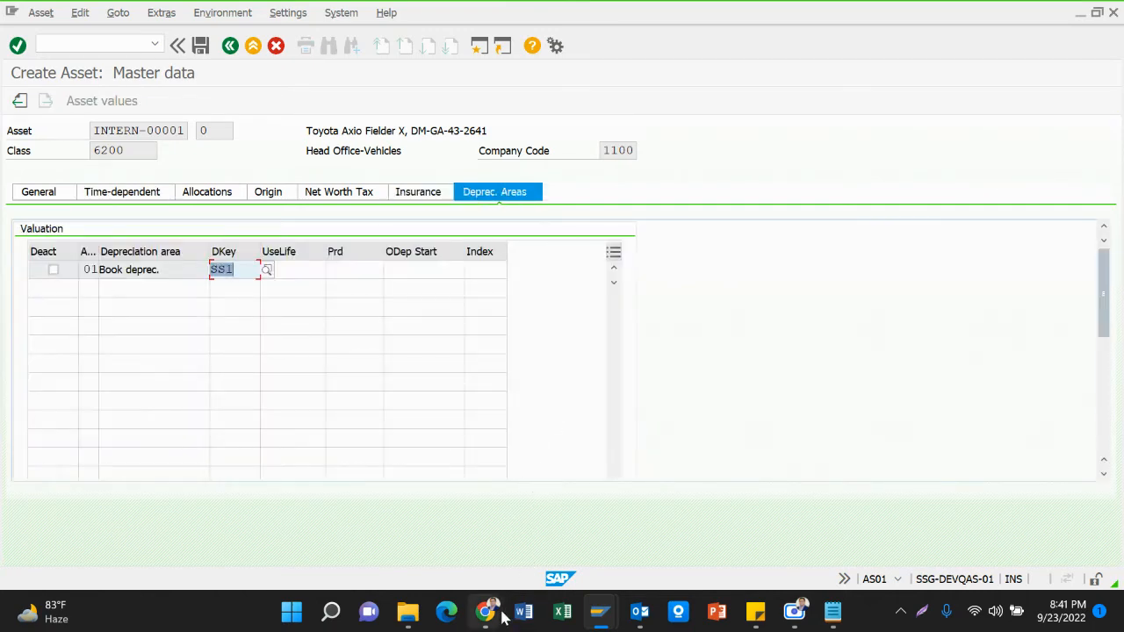
Switch to the Jitsi meeting in Chrome and check the SAP FICO (Batch-8) chat in WhatsApp.
mouse_move(491, 615)
left_click(311, 504)
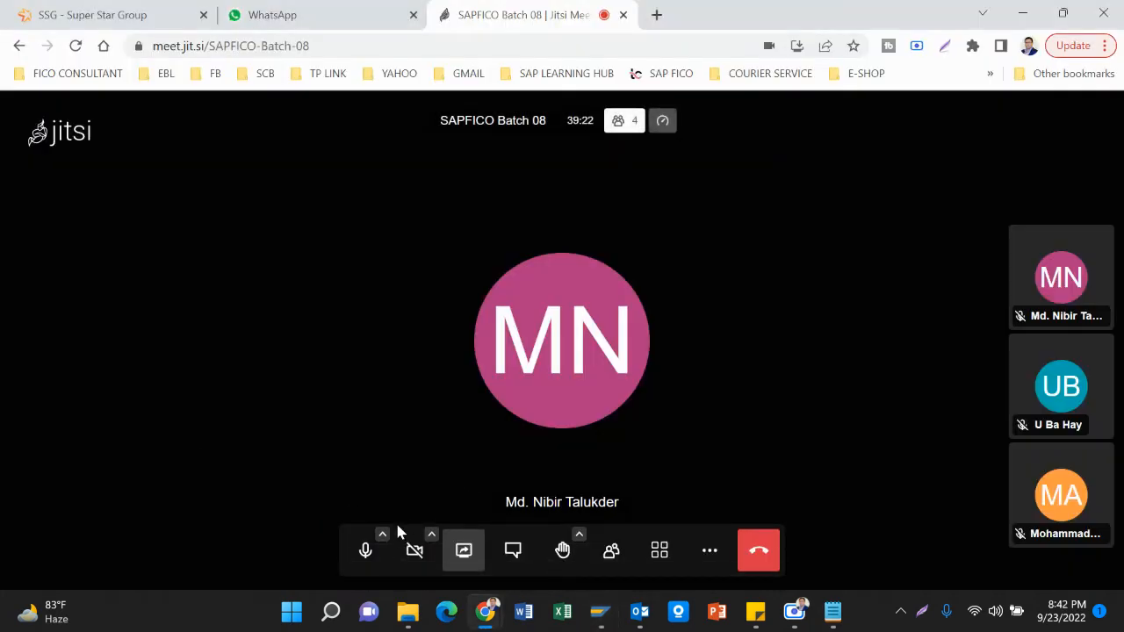
left_click(374, 552)
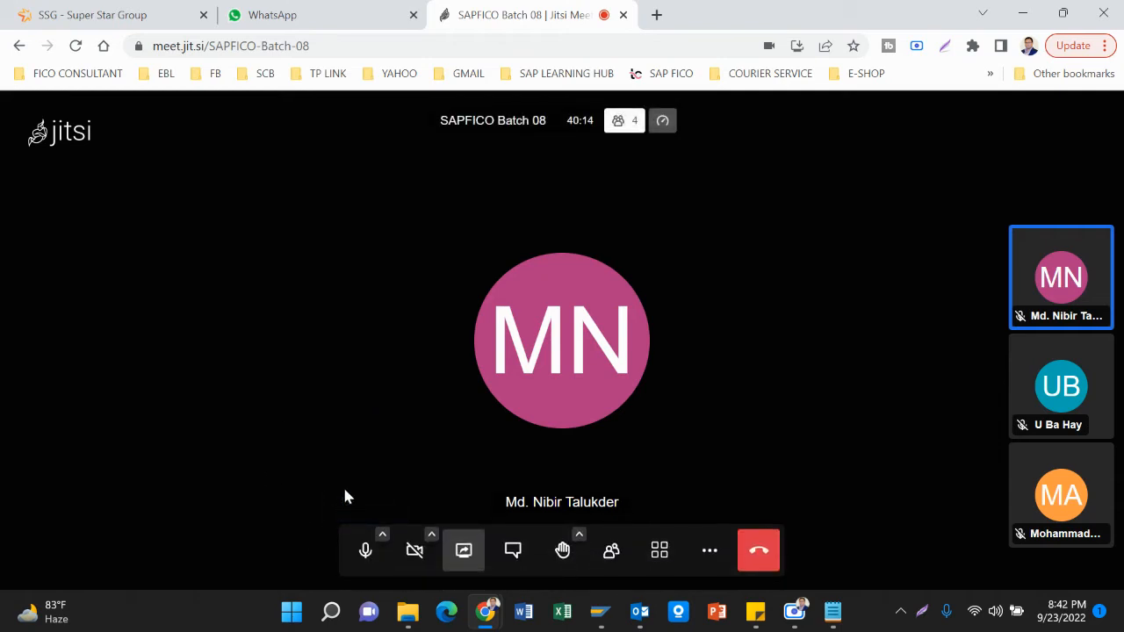
left_click(324, 13)
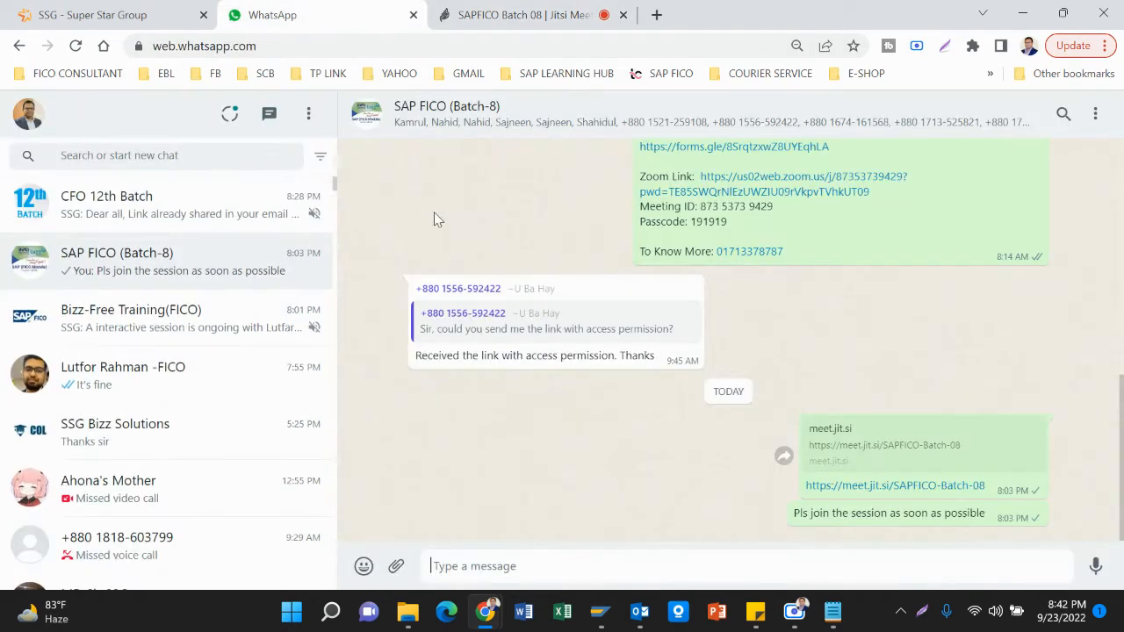
left_click(556, 14)
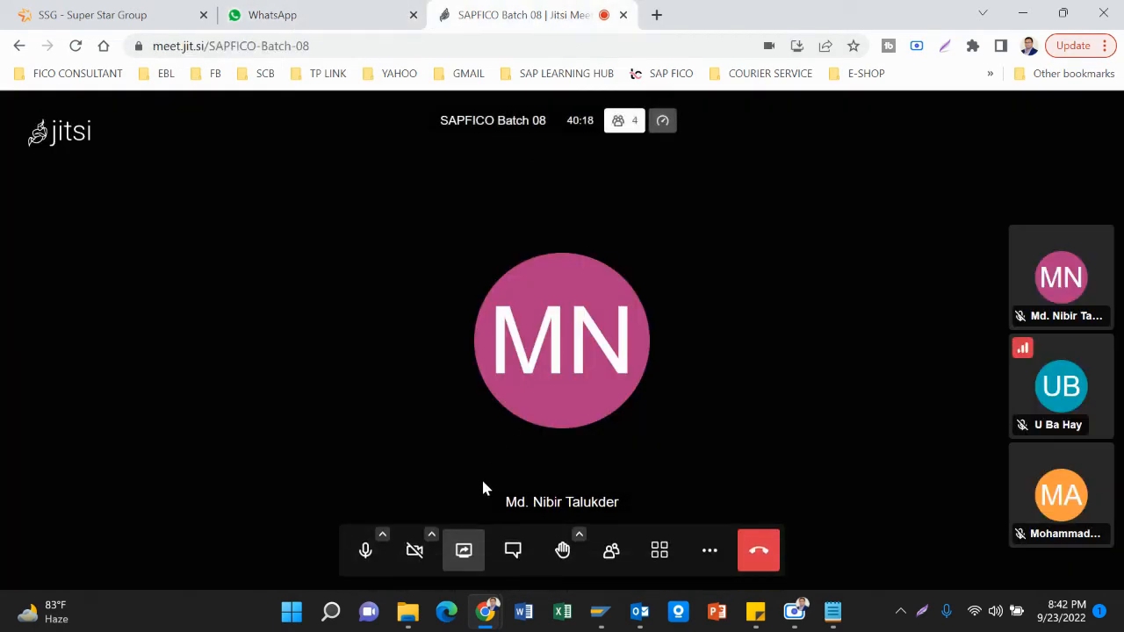
Return to the Create Asset window in SAP and set the useful life of the book depreciation area to 12.
mouse_move(597, 615)
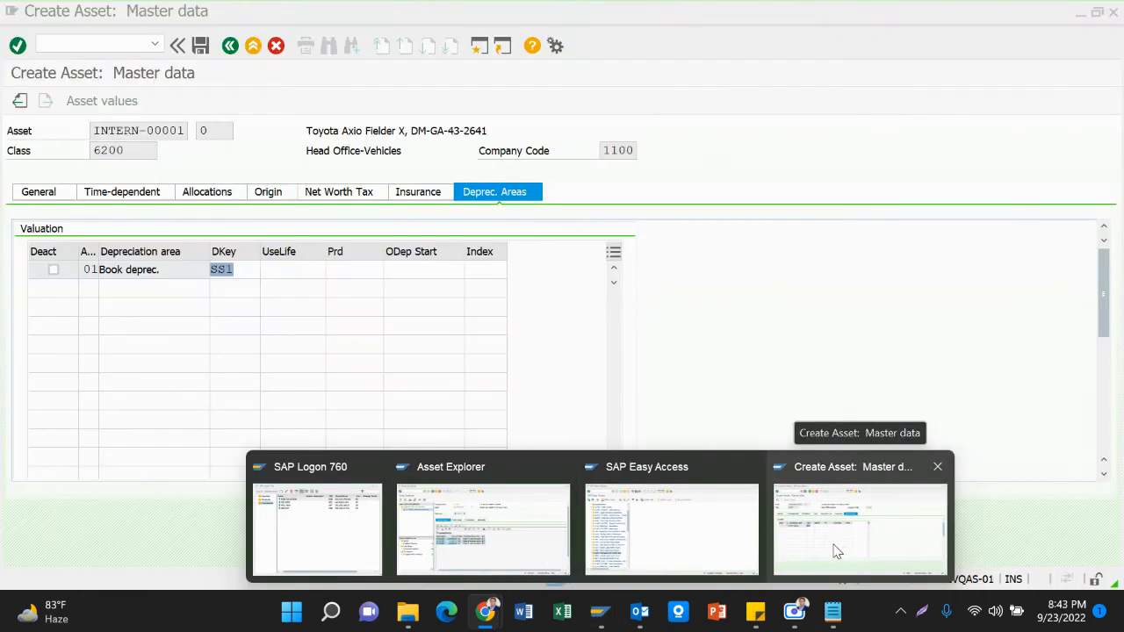
left_click(836, 552)
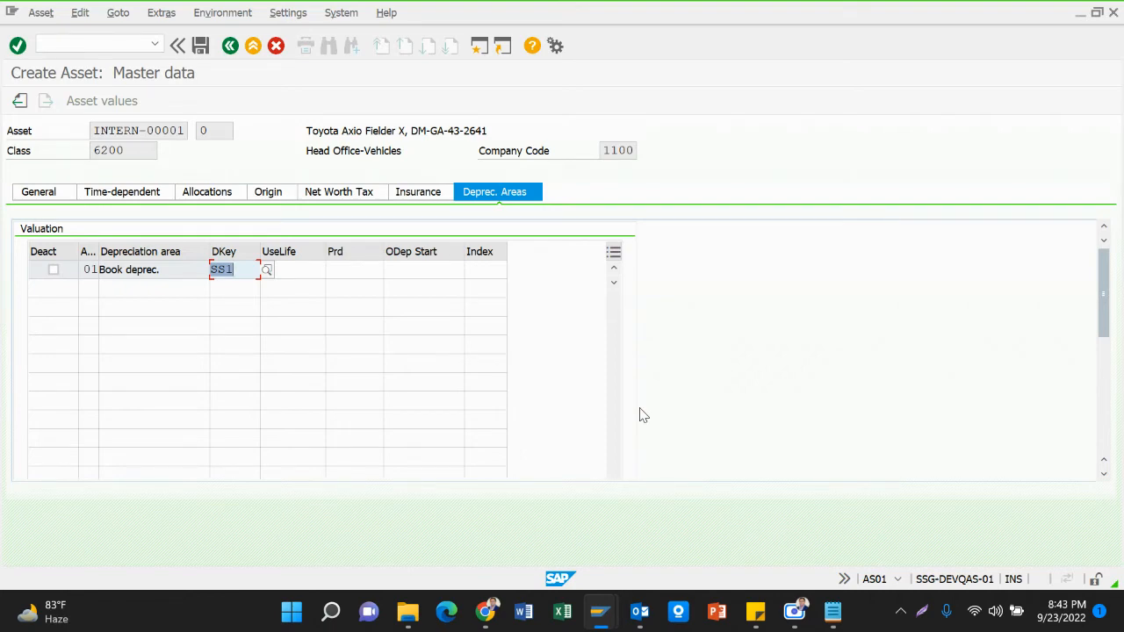
left_click(309, 270)
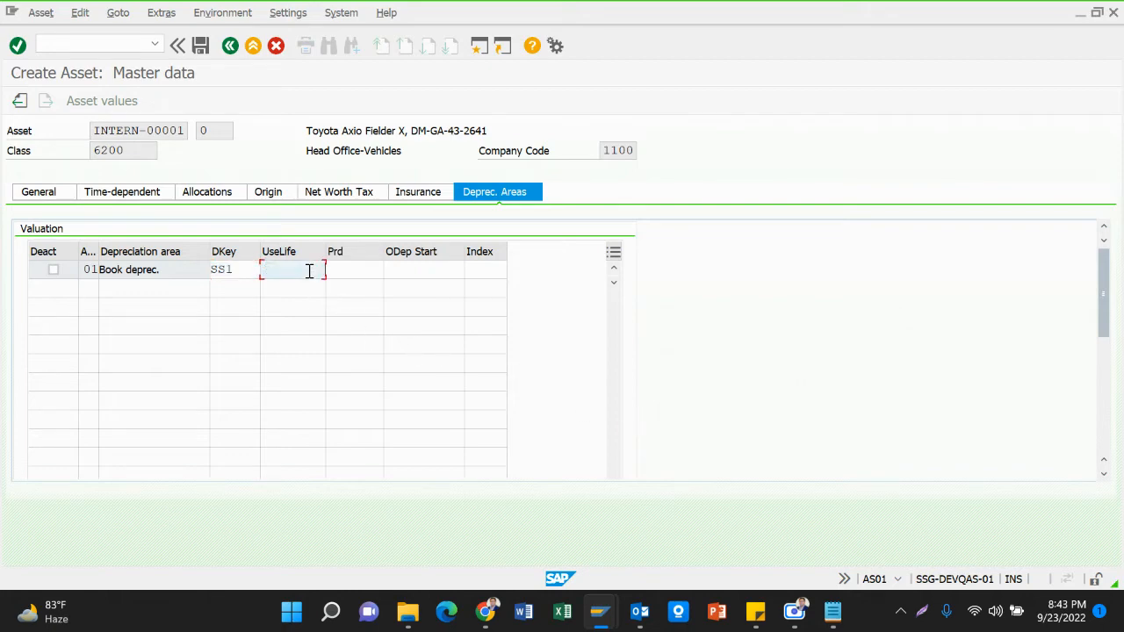
key("space")
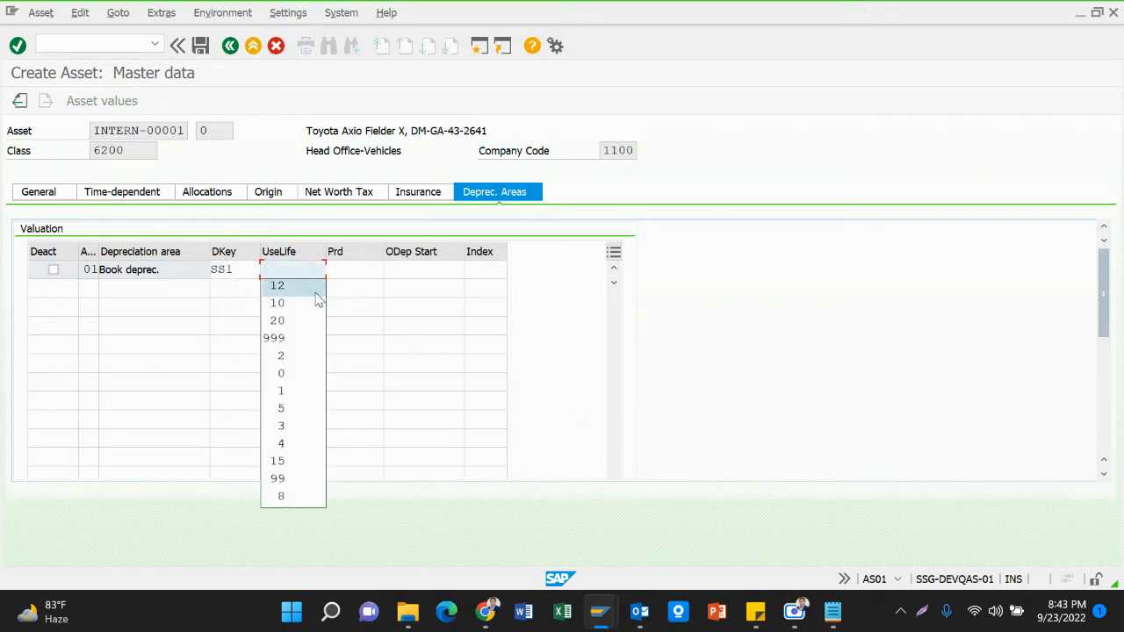
left_click(316, 292)
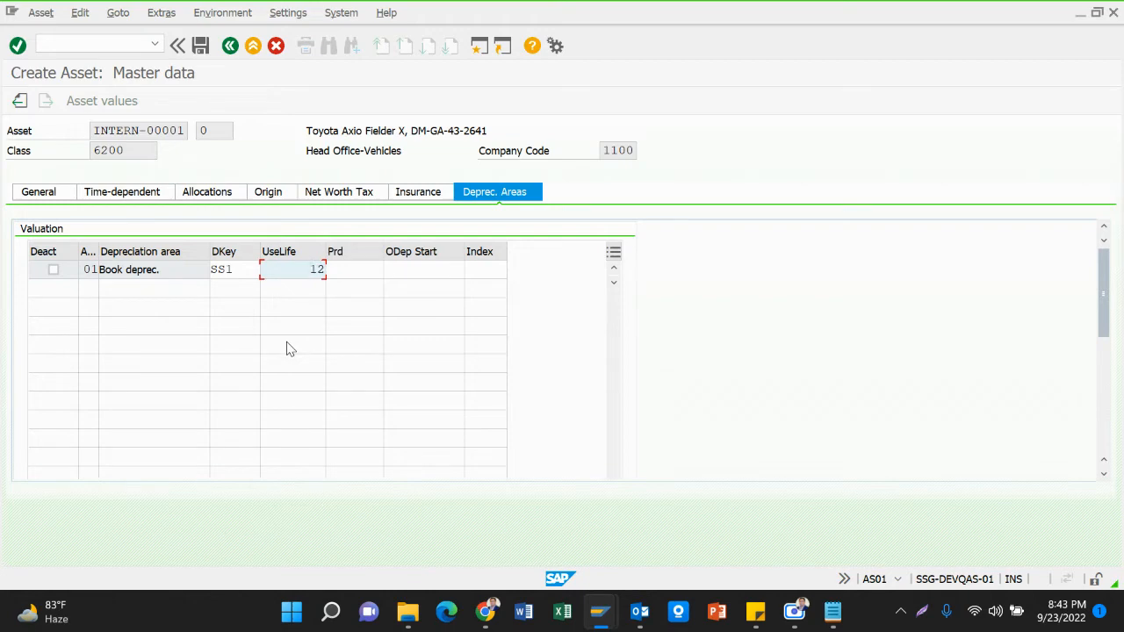
key("Tab")
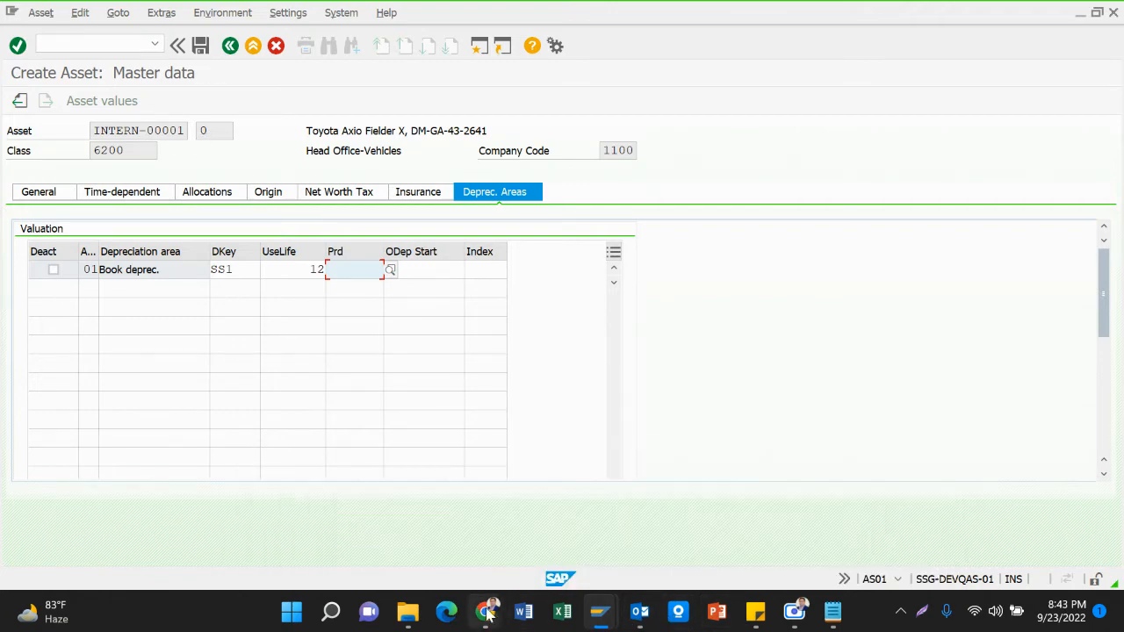
Check the Jitsi meeting in Chrome and return to the depreciation areas in SAP's Create Asset window.
mouse_move(488, 612)
left_click(330, 529)
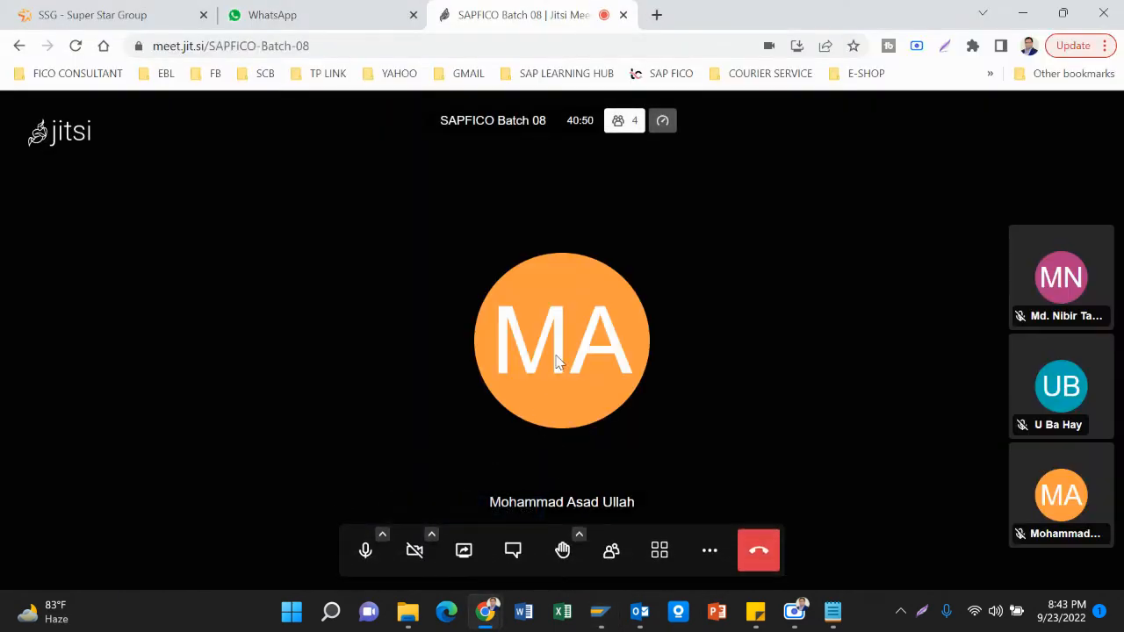
mouse_move(802, 617)
mouse_move(605, 615)
left_click(657, 522)
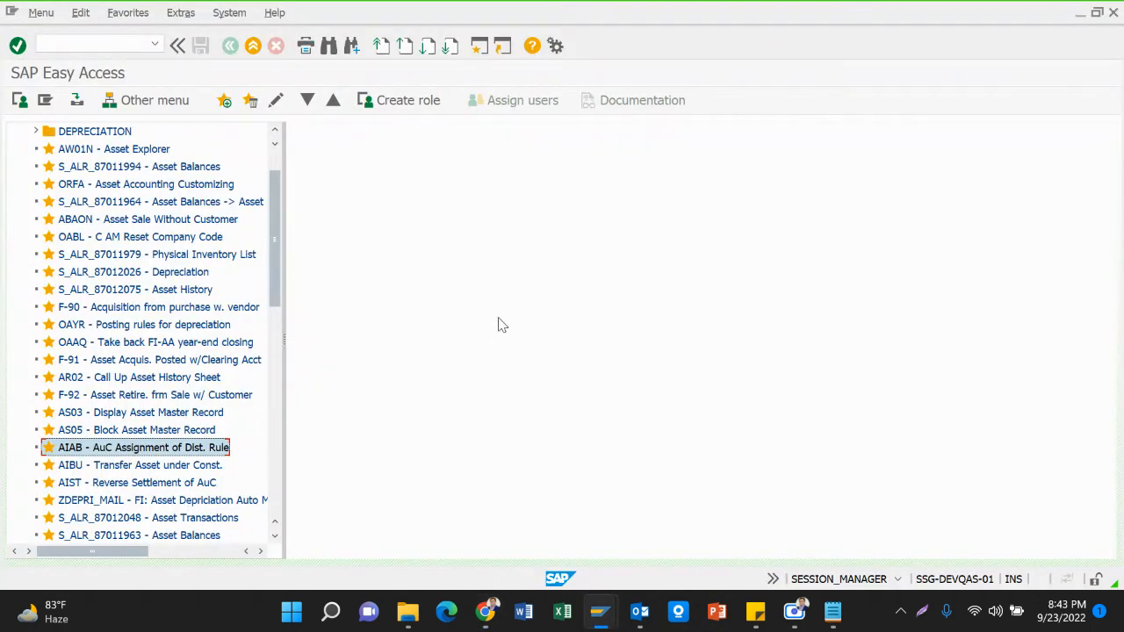
mouse_move(607, 620)
left_click(817, 532)
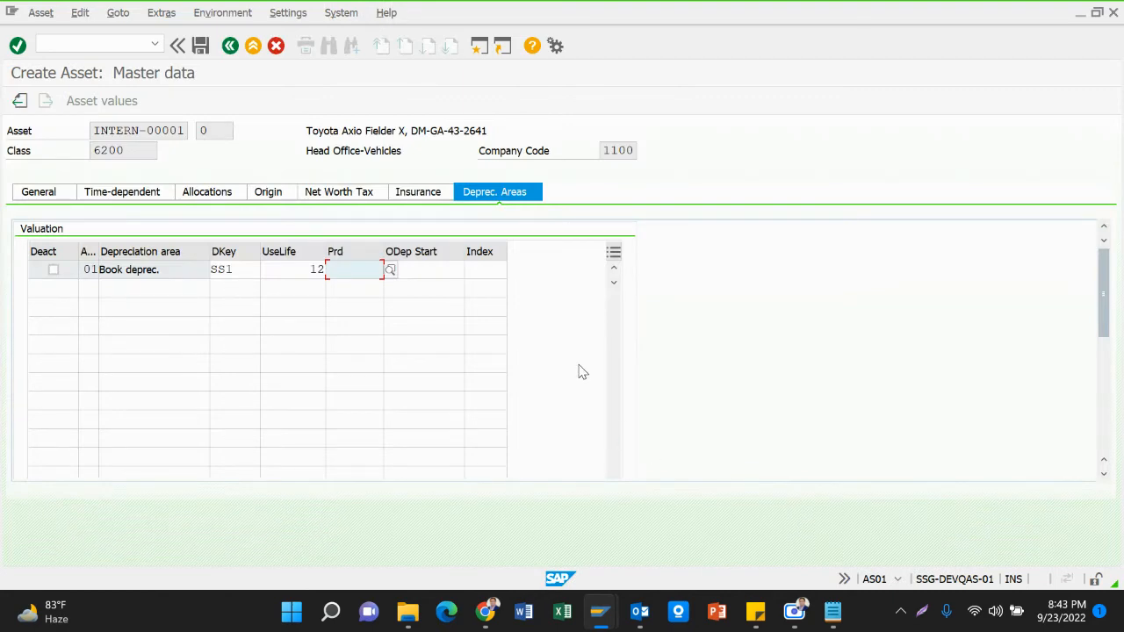
left_click(424, 273)
left_click(297, 270)
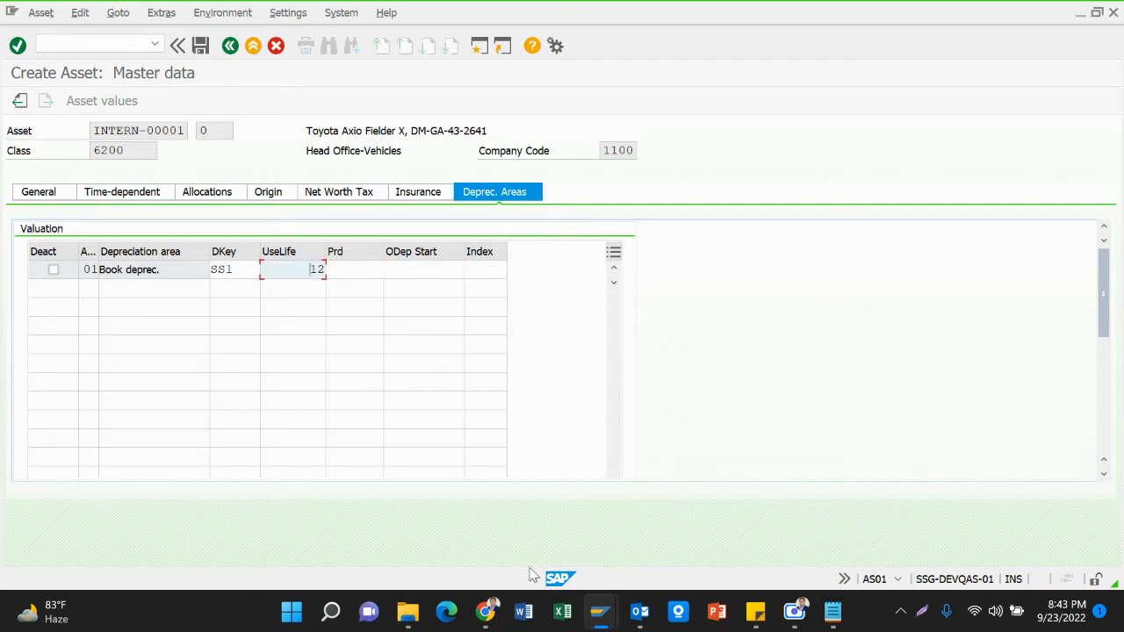
Share the entire screen in the Jitsi meeting in Chrome and switch back to the Create Asset window in SAP.
mouse_move(497, 619)
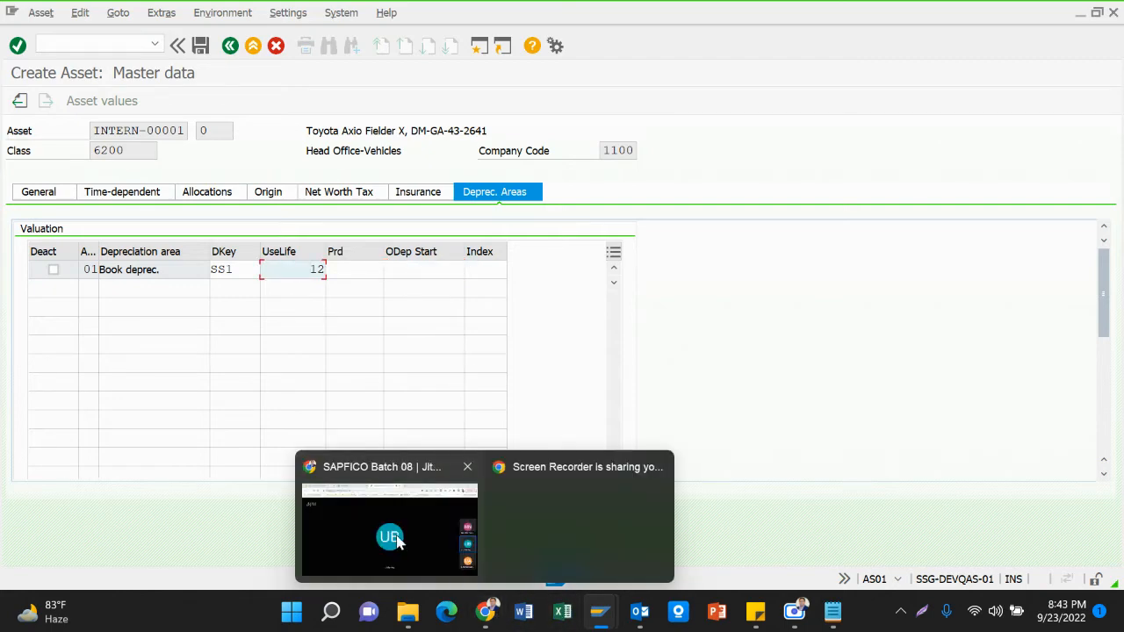
left_click(389, 522)
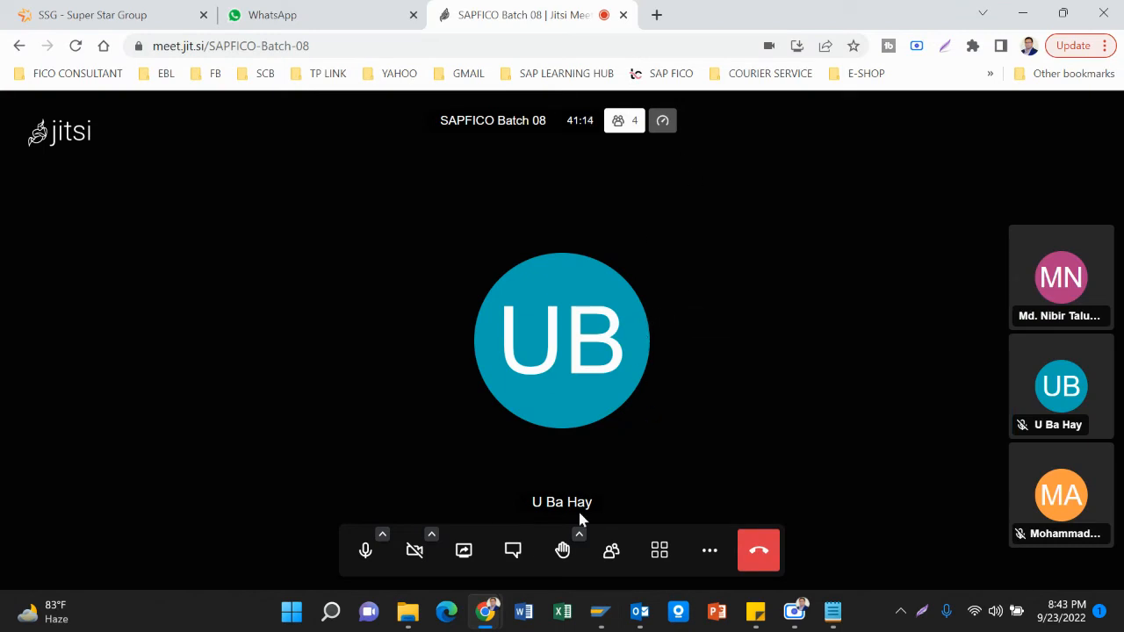
left_click(462, 553)
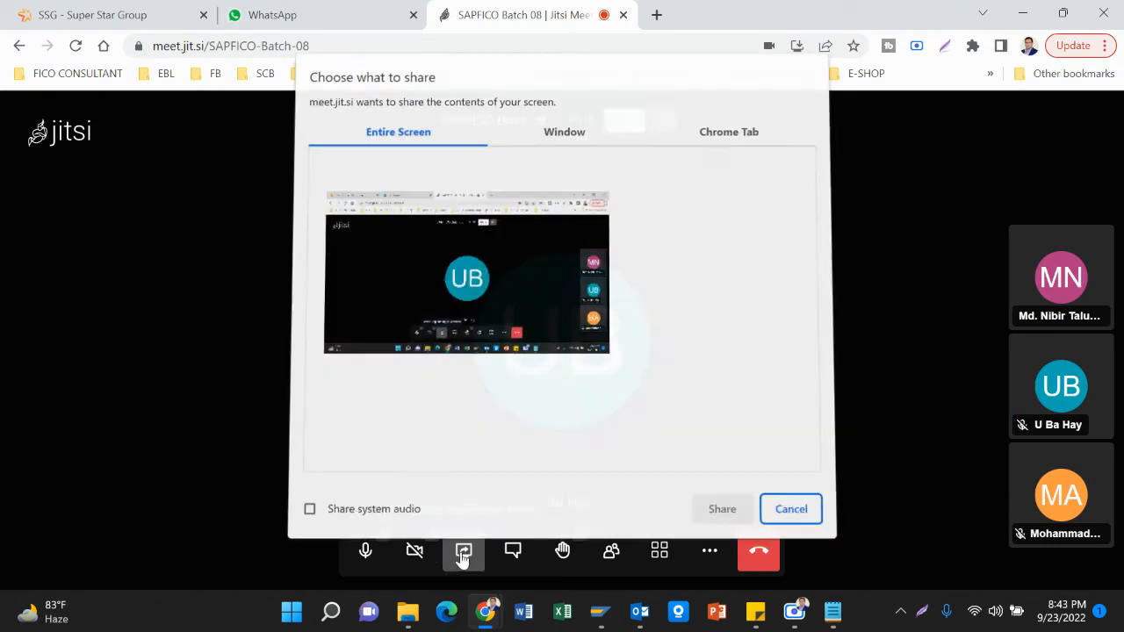
left_click(503, 291)
left_click(718, 513)
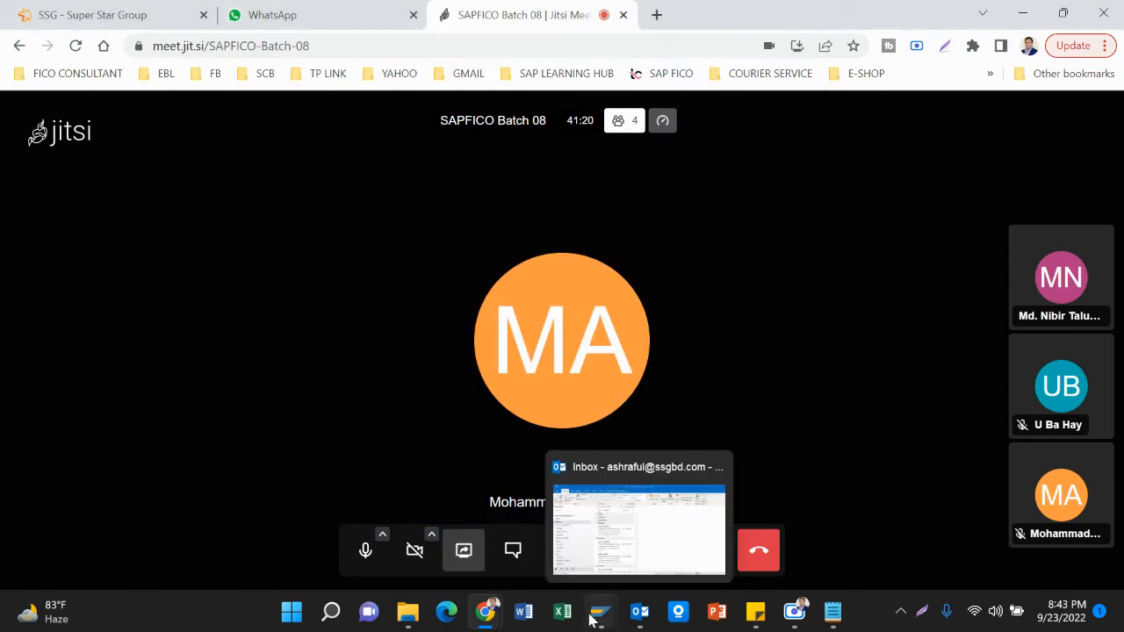
mouse_move(601, 615)
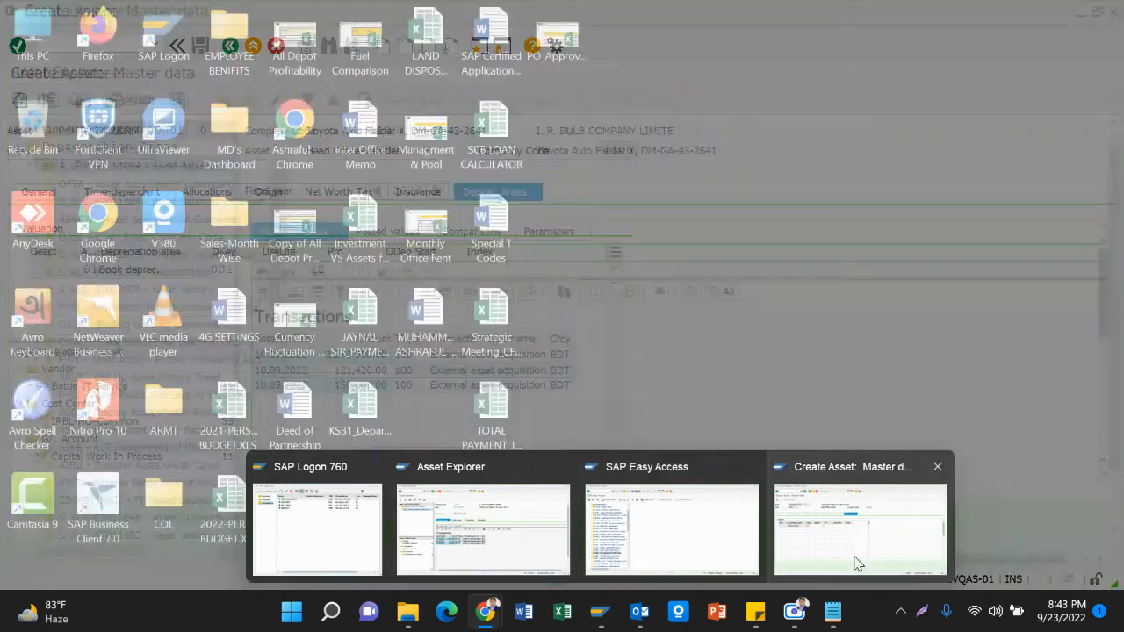
left_click(858, 553)
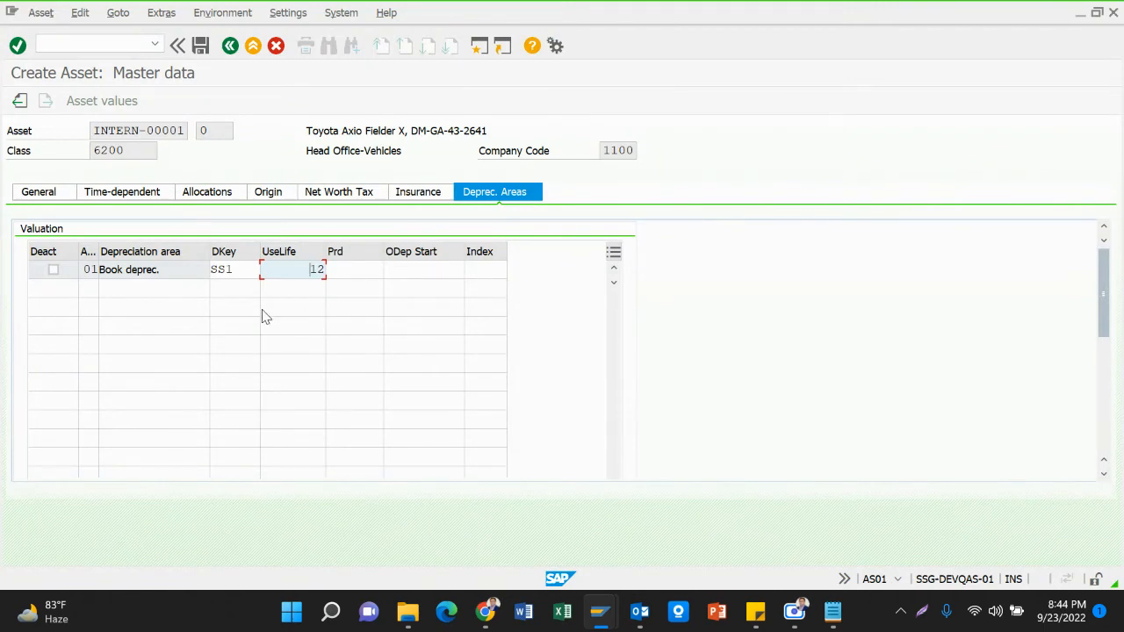
Review the new asset's time-dependent, allocations, origin and insurance data.
key("Tab")
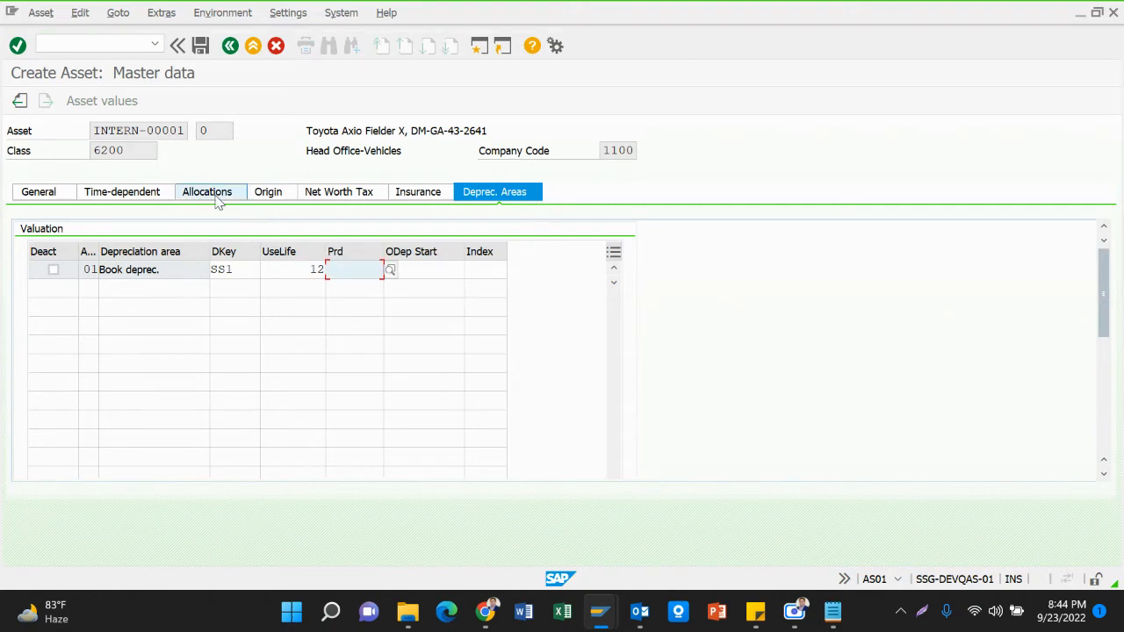
left_click(126, 199)
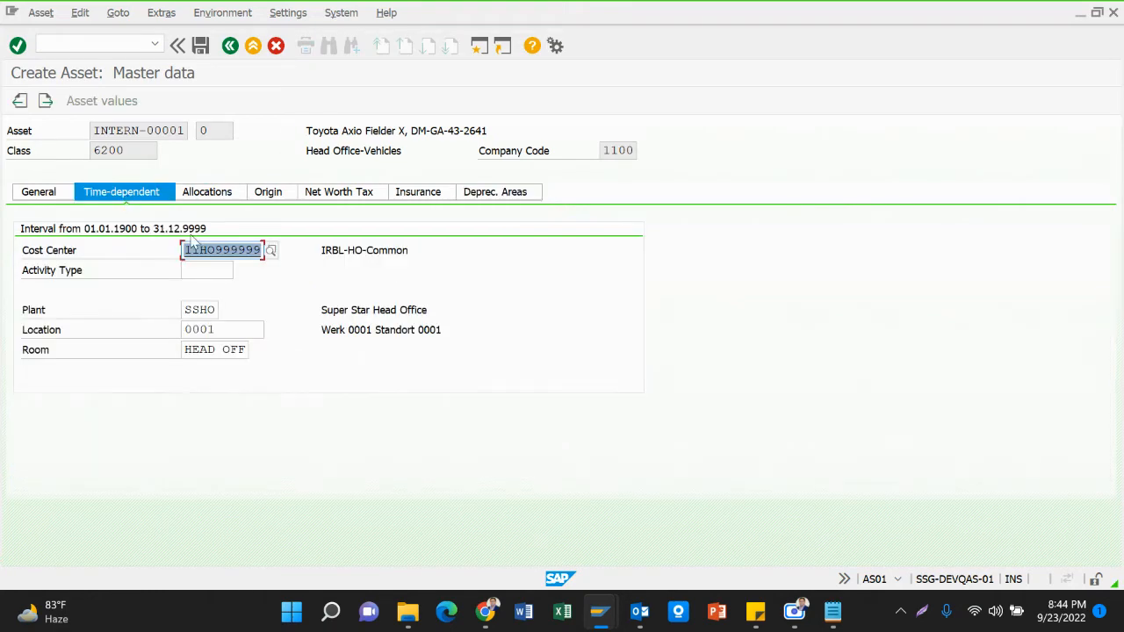
left_click(224, 199)
left_click(266, 198)
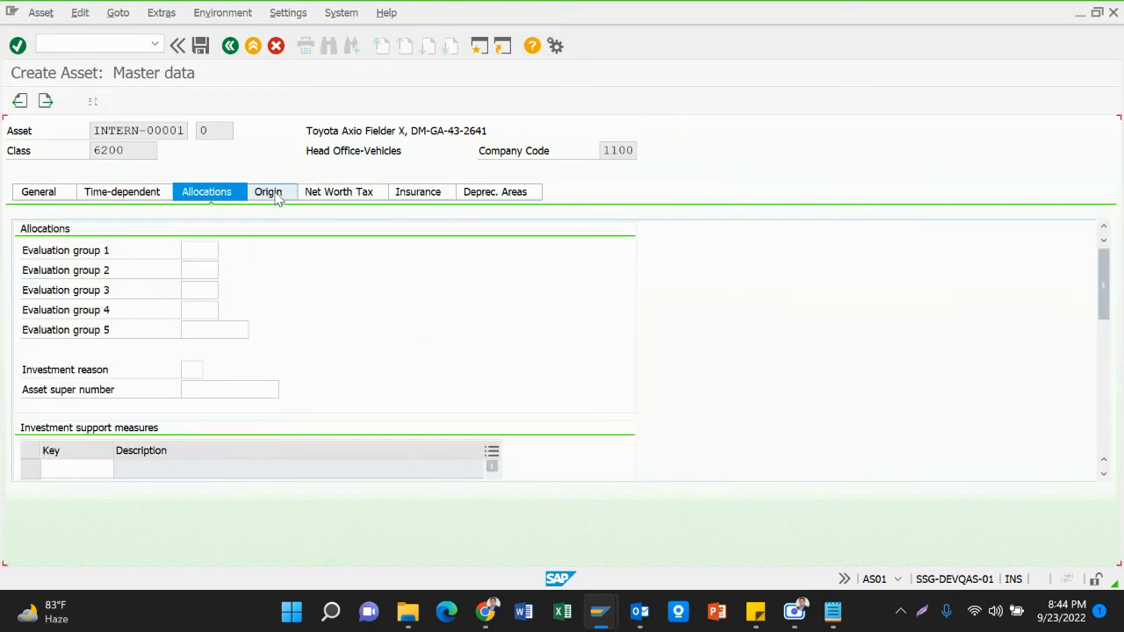
left_click(421, 200)
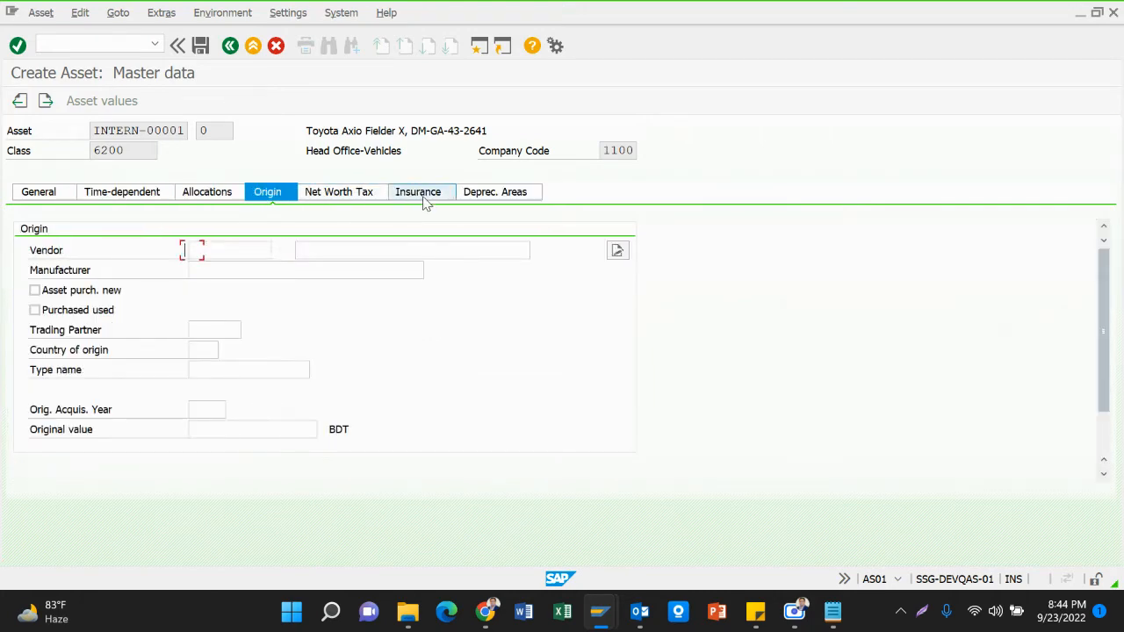
Check the book depreciation area's details and save the new Head Office-Vehicles asset.
left_click(511, 197)
double_click(354, 275)
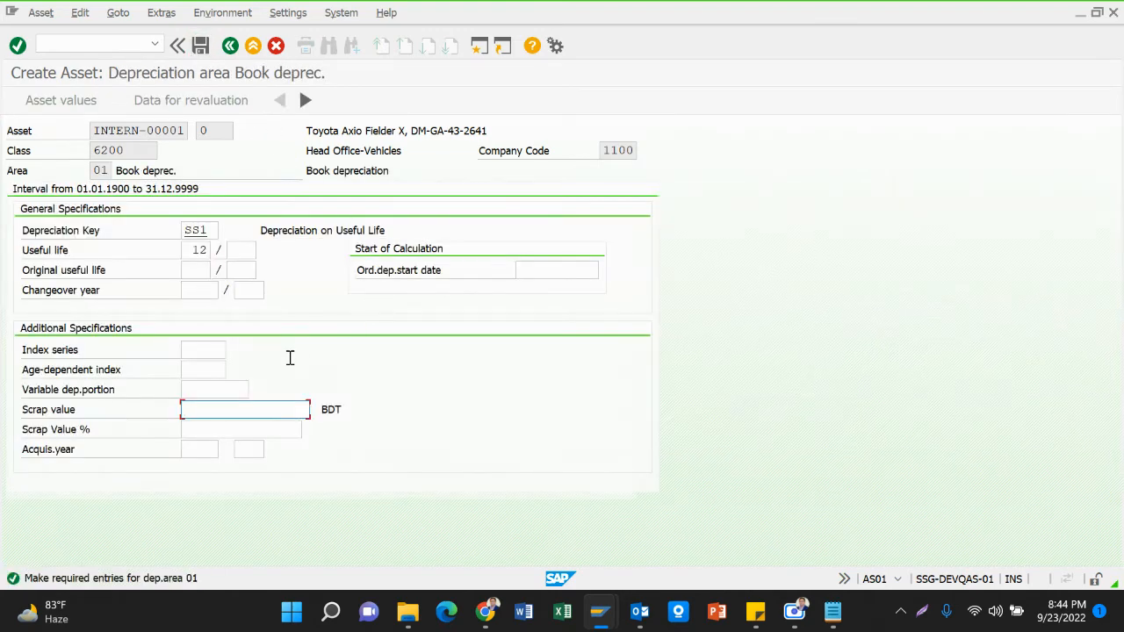
key("ctrl+s")
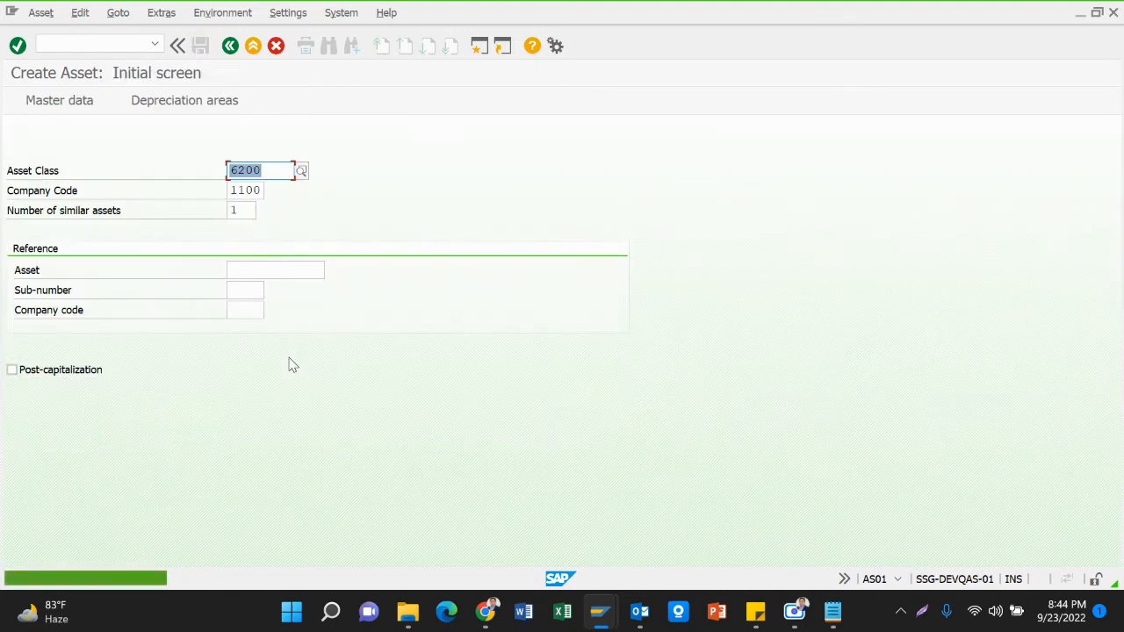
Open the details of the asset creation message, copy its heading line and close the details.
double_click(118, 581)
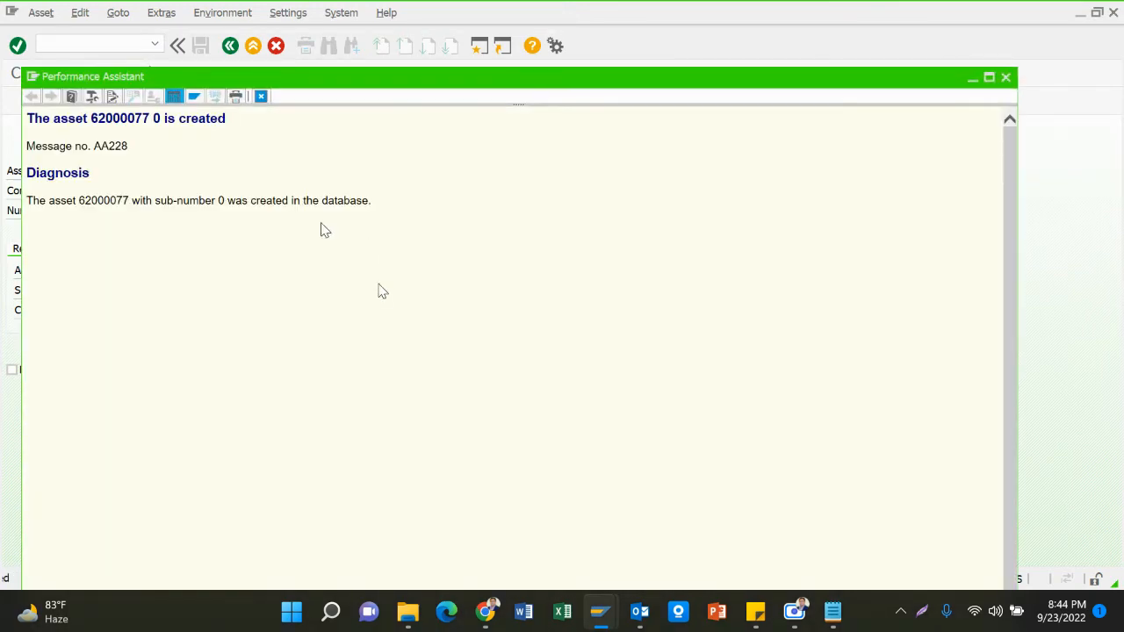
left_click_drag(27, 119, 243, 119)
key("ctrl+c")
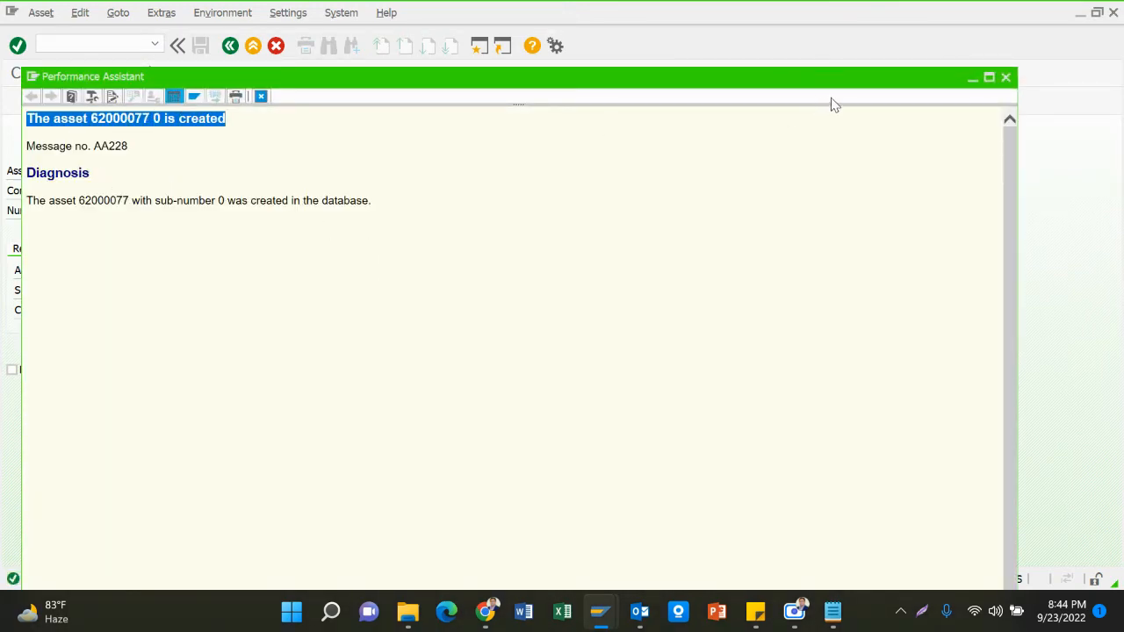
left_click(1004, 77)
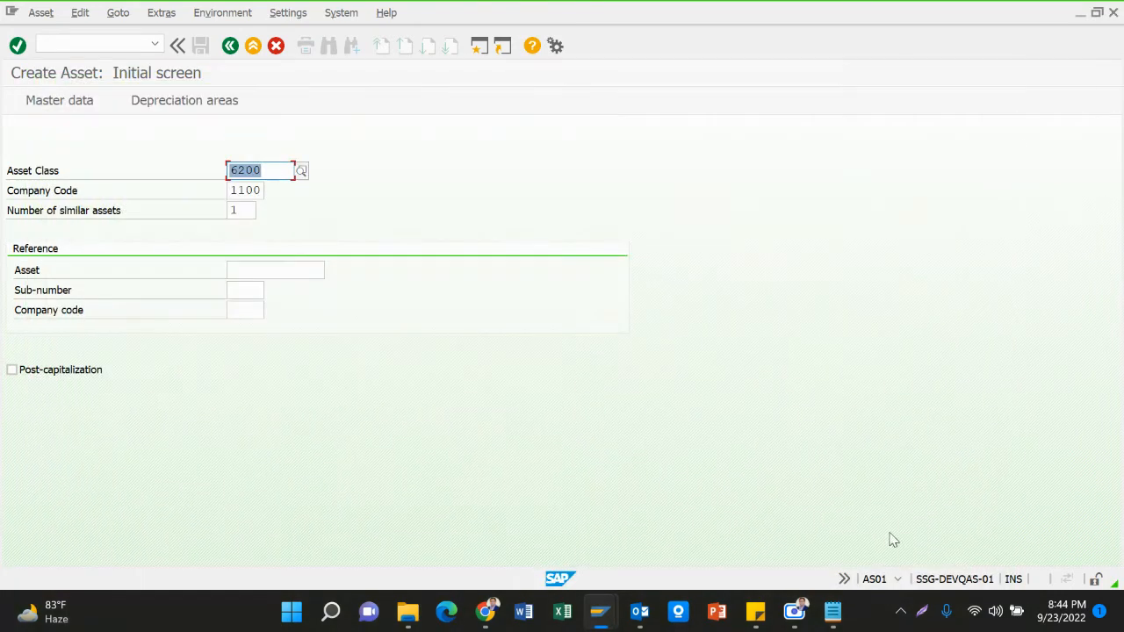
Switch to Notepad and paste the copied creation message below "Main asset master data: As01", keeping a blank line before the settlement note.
left_click(853, 562)
scroll(535, 430, "down", 1)
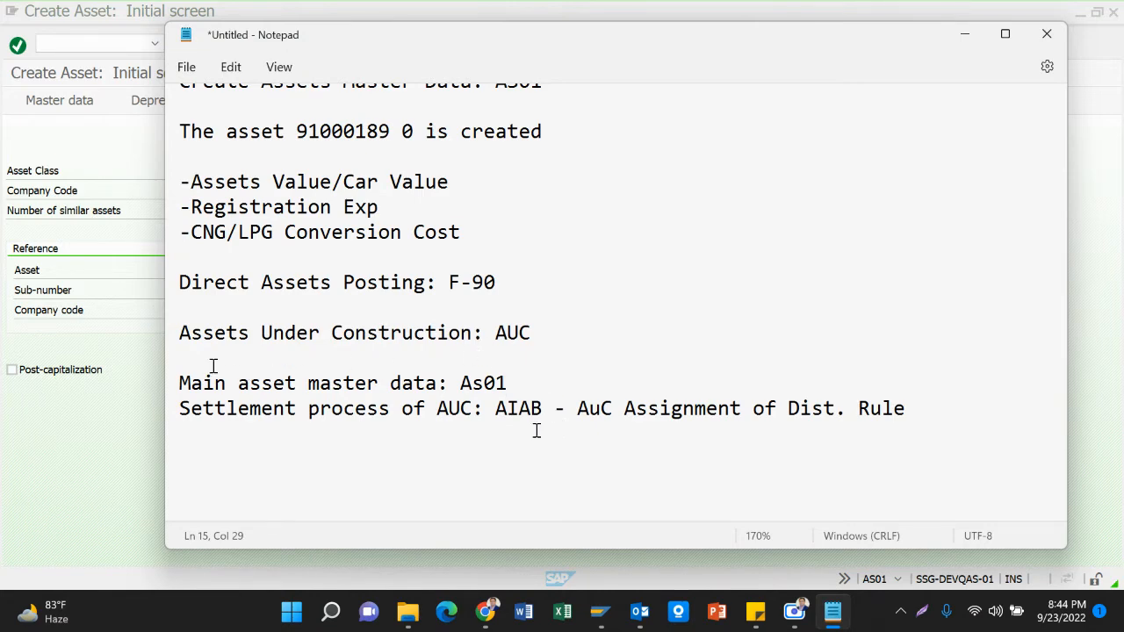
key("Return")
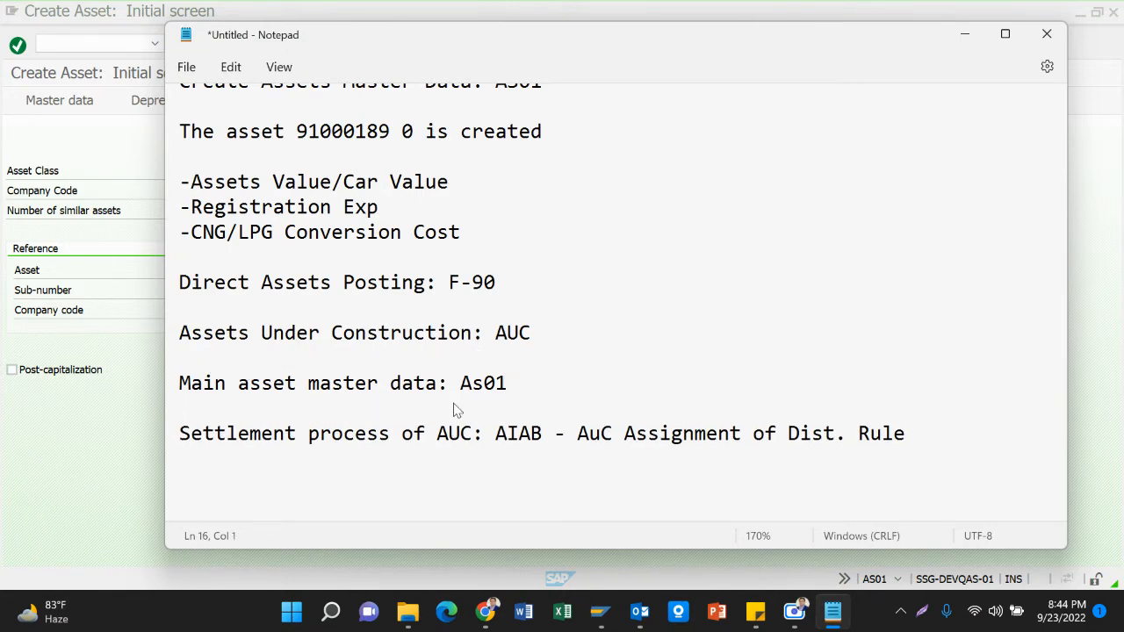
key("ctrl+v")
key("Return")
type("\\")
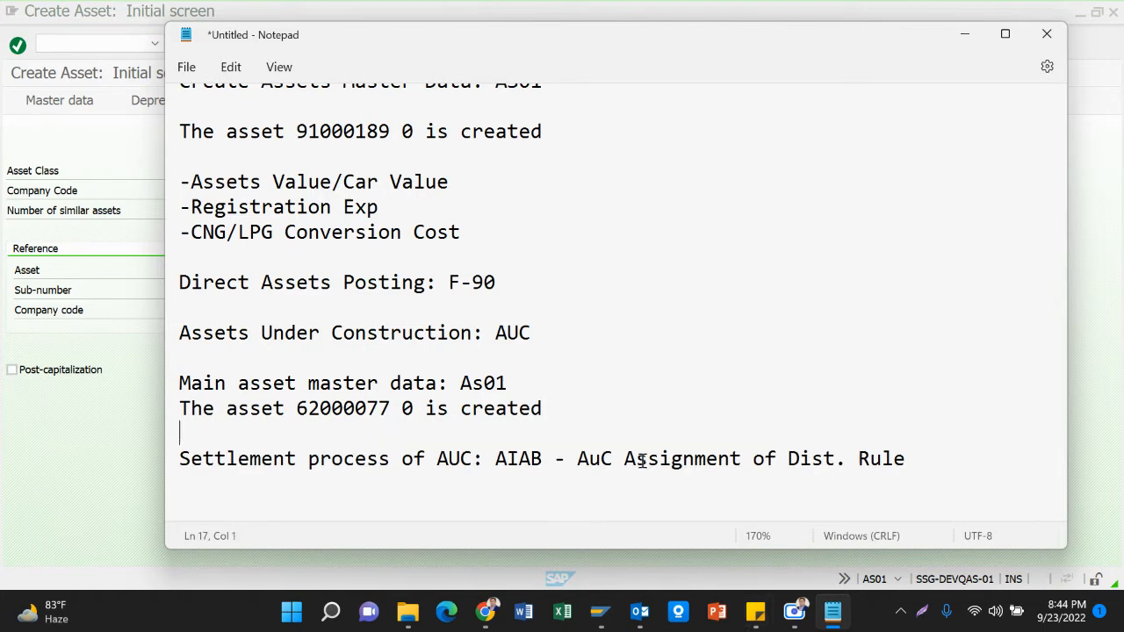
Examine the noted creation messages of the main asset and the Asset Under Construction, highlighting the latter's asset number.
left_click_drag(585, 396, 180, 413)
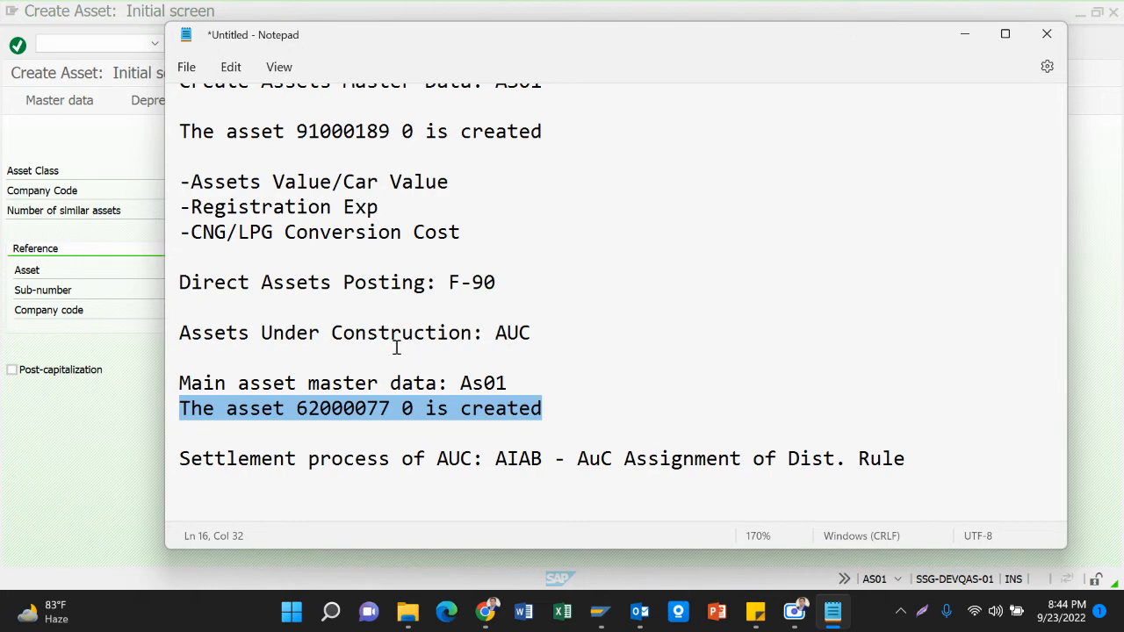
scroll(313, 261, "up", 1)
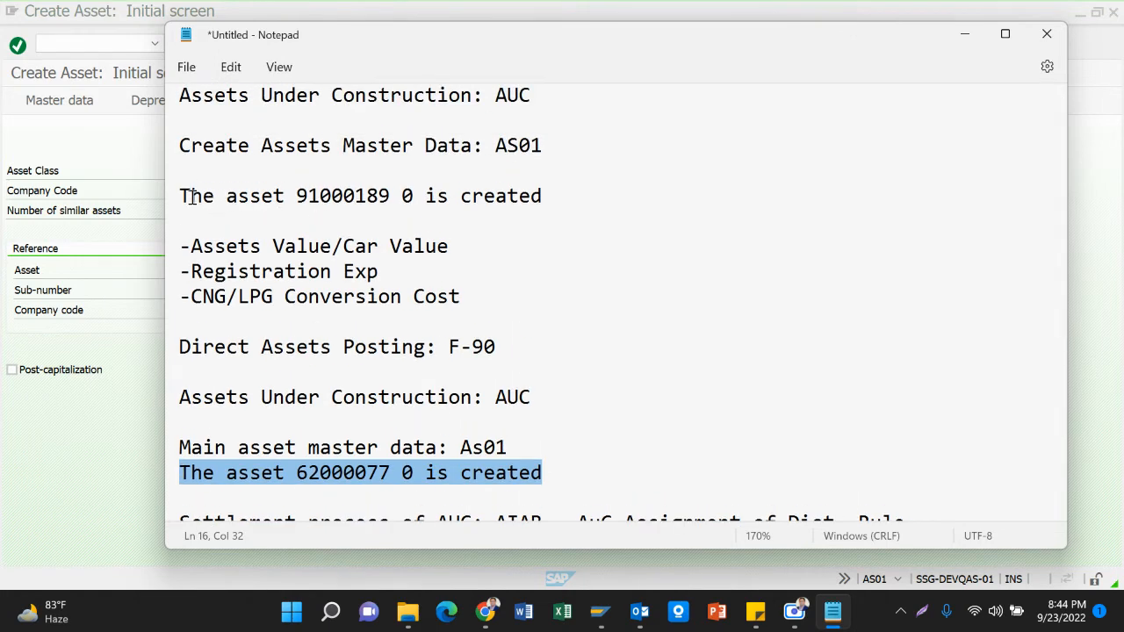
left_click_drag(179, 194, 574, 201)
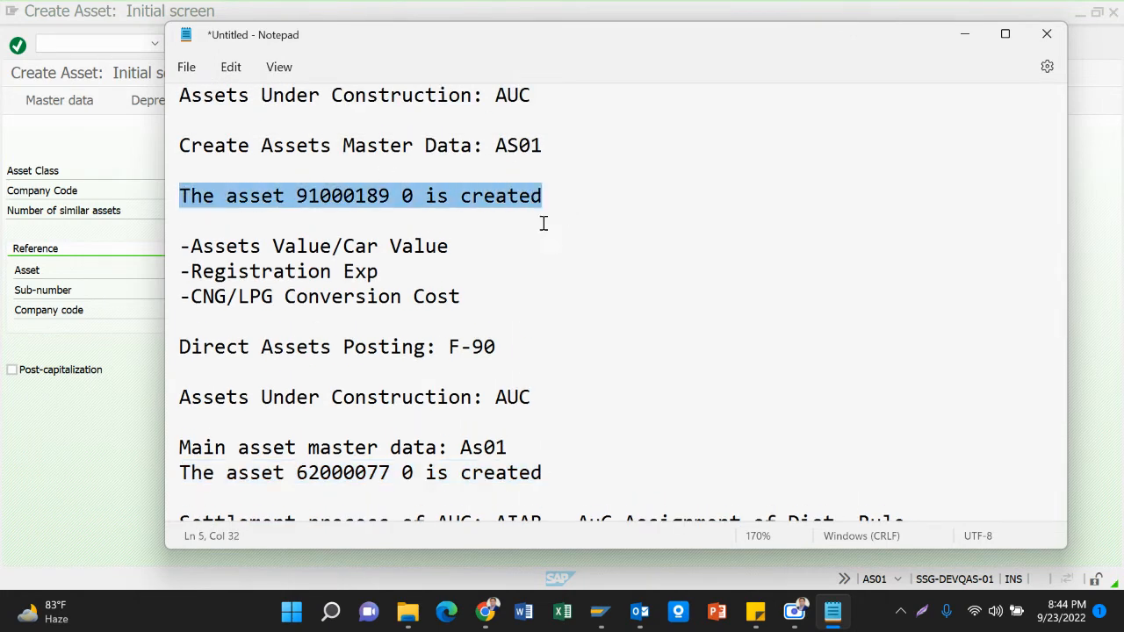
left_click(370, 195)
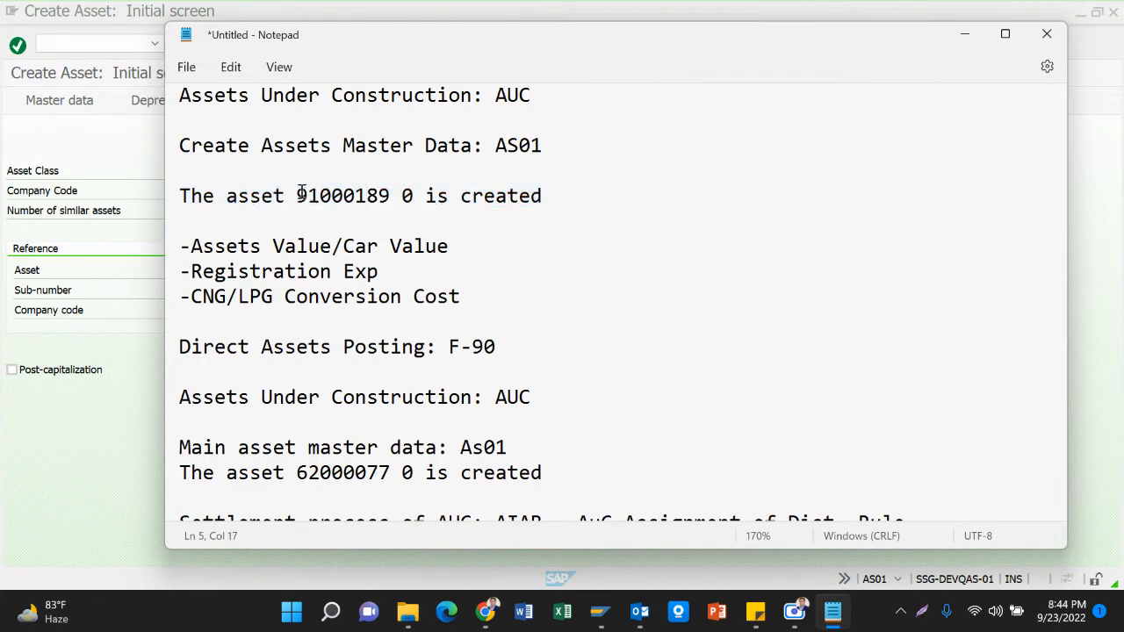
left_click_drag(300, 195, 392, 195)
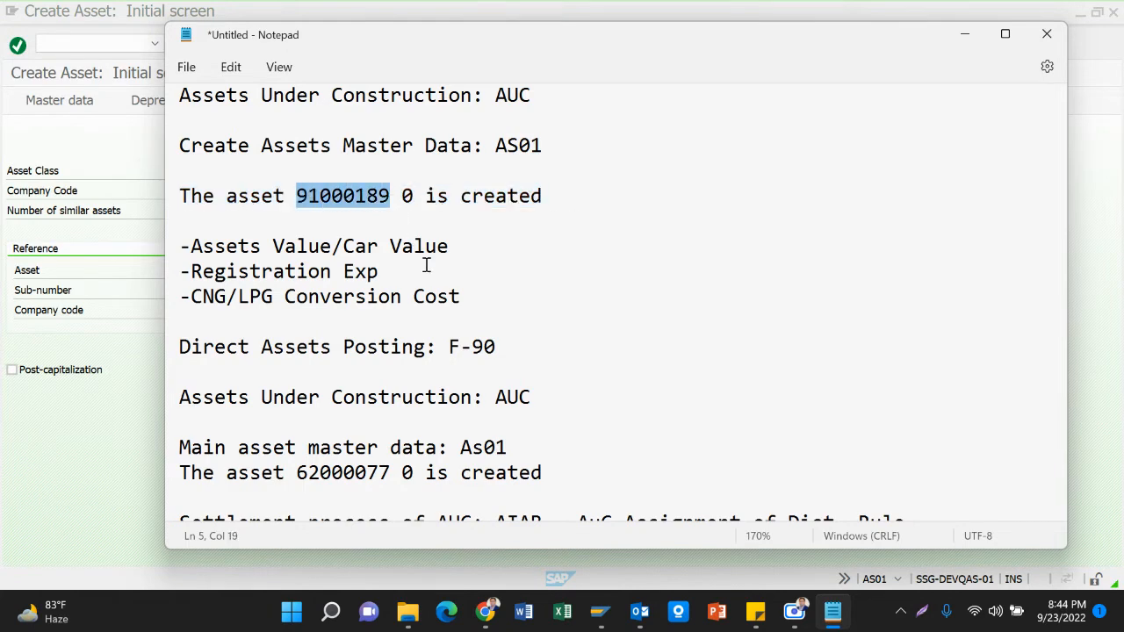
scroll(482, 316, "down", 2)
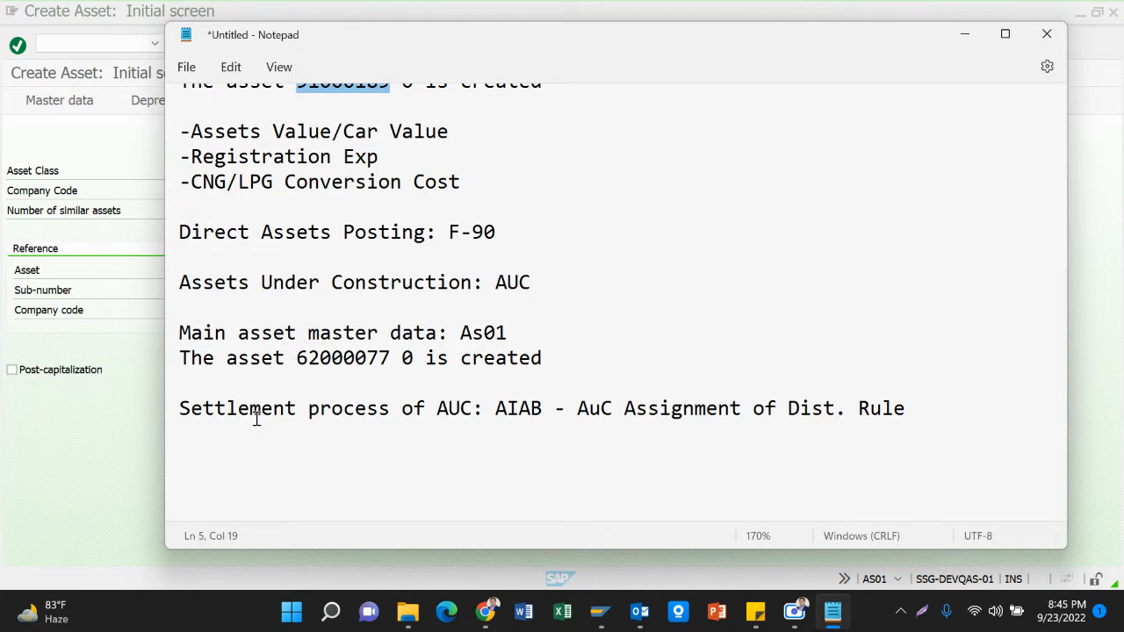
Review the notes on creating asset master data, the car cost items, direct asset posting and assets under construction.
scroll(256, 419, "up", 2)
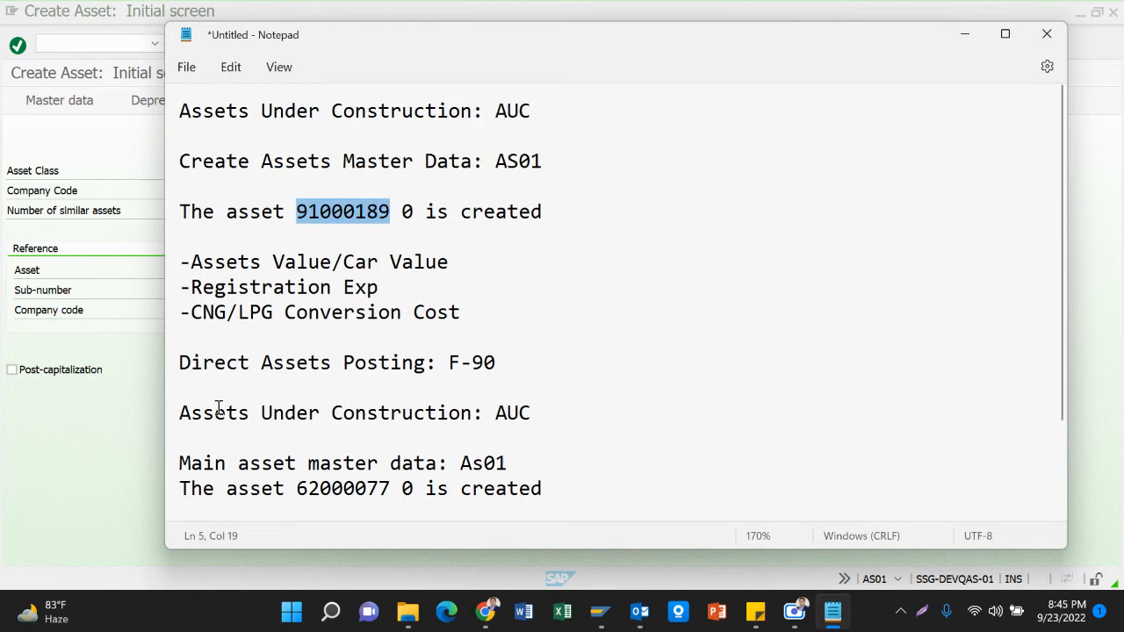
left_click(264, 170)
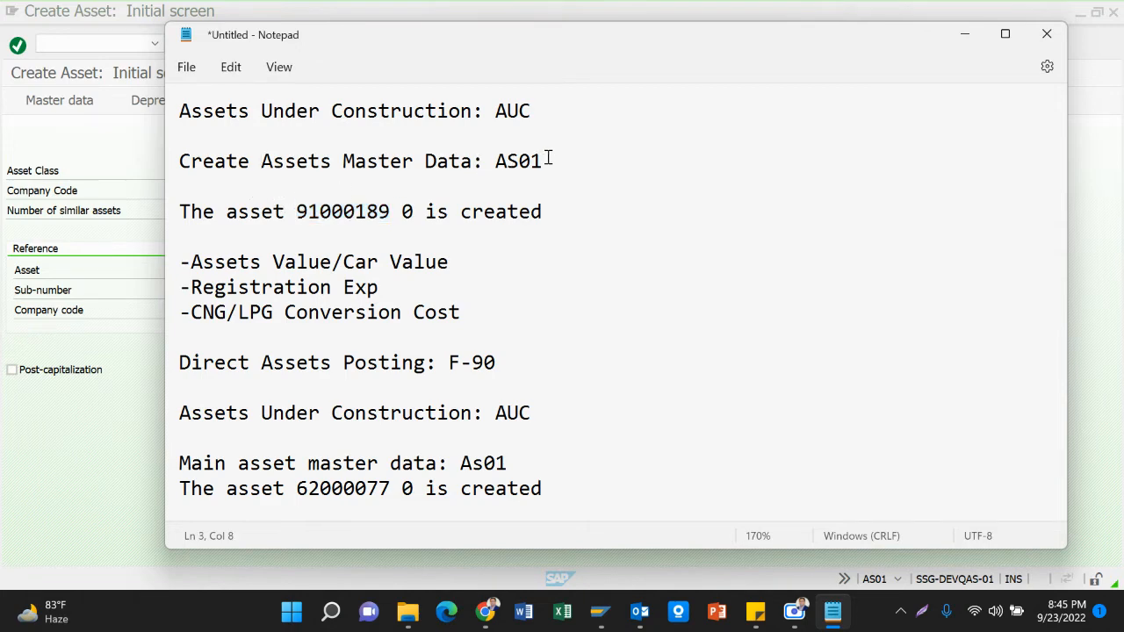
left_click_drag(546, 158, 174, 156)
scroll(552, 229, "down", 1)
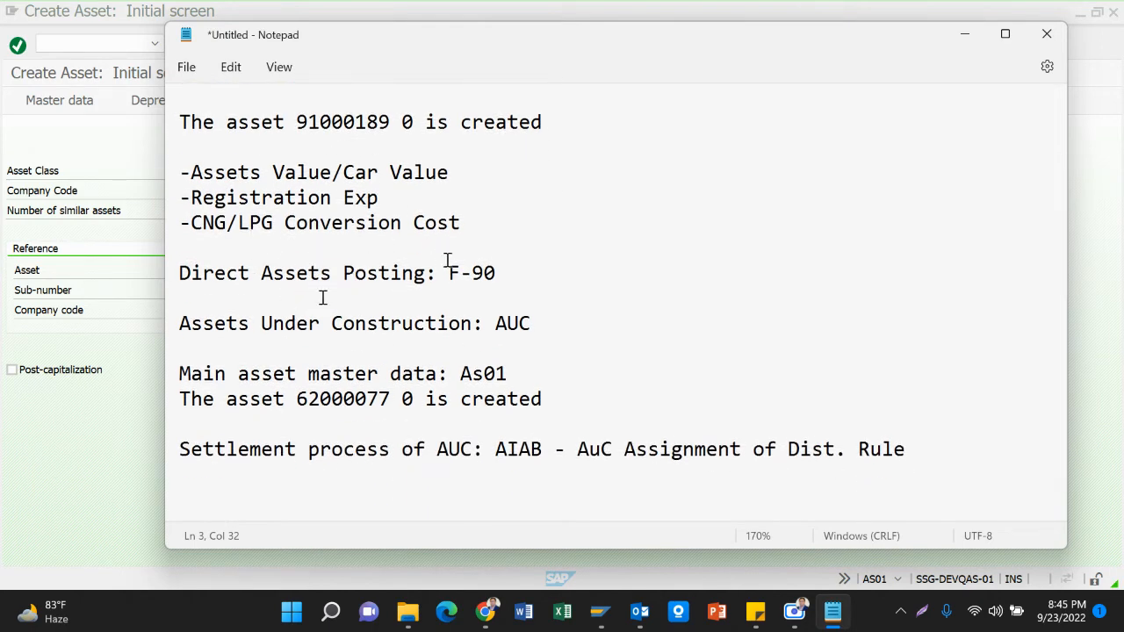
left_click_drag(471, 226, 497, 245)
left_click(332, 197)
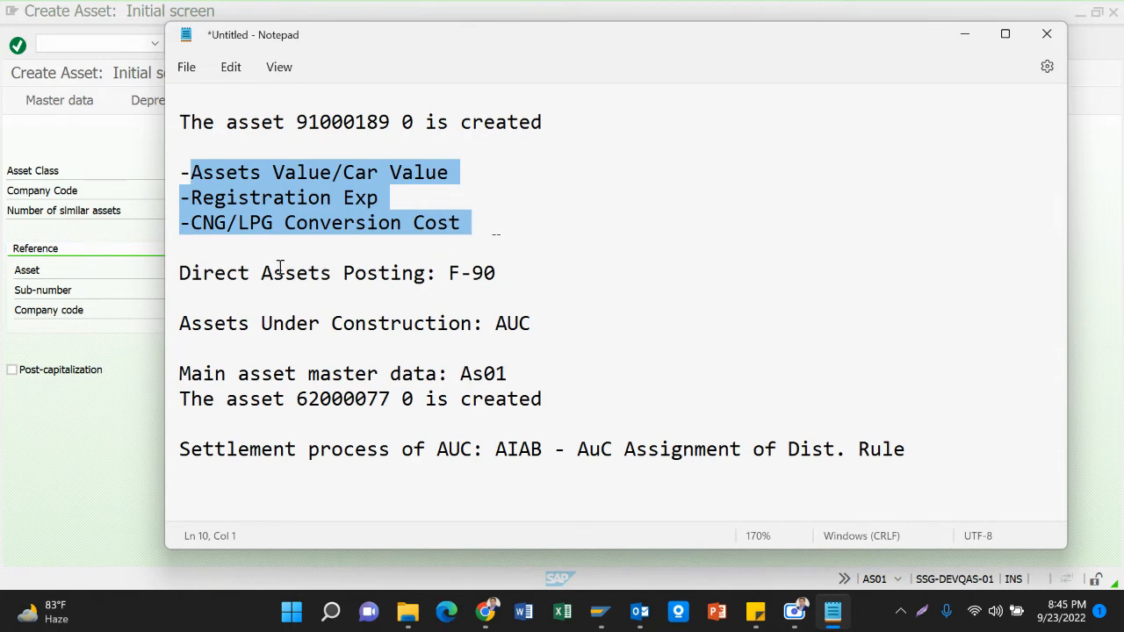
left_click_drag(179, 272, 533, 265)
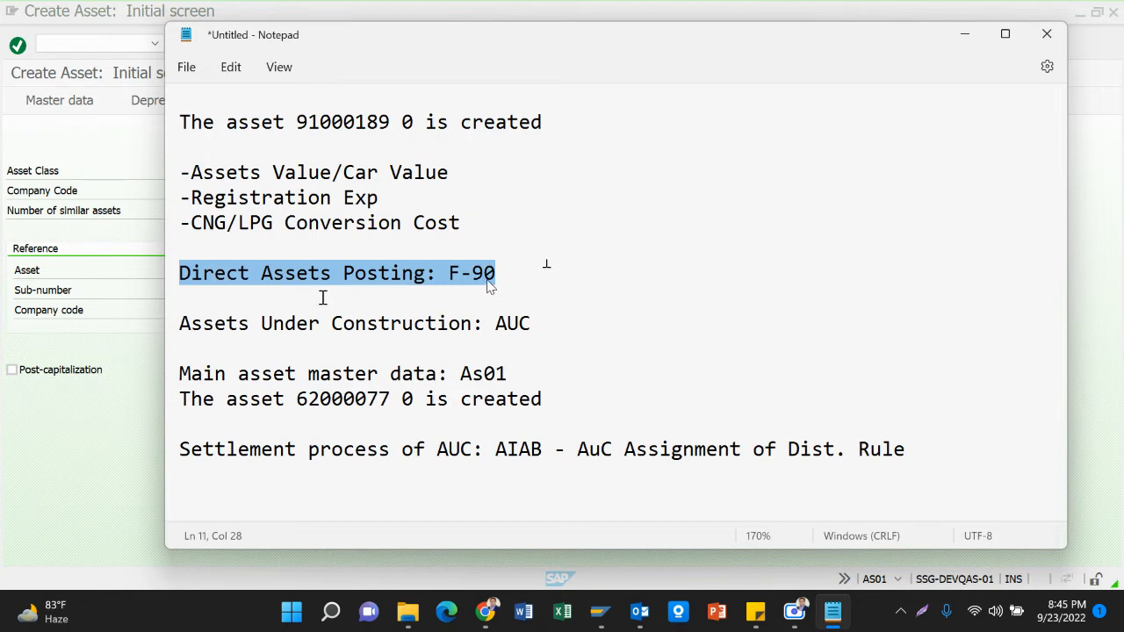
scroll(504, 288, "down", 1)
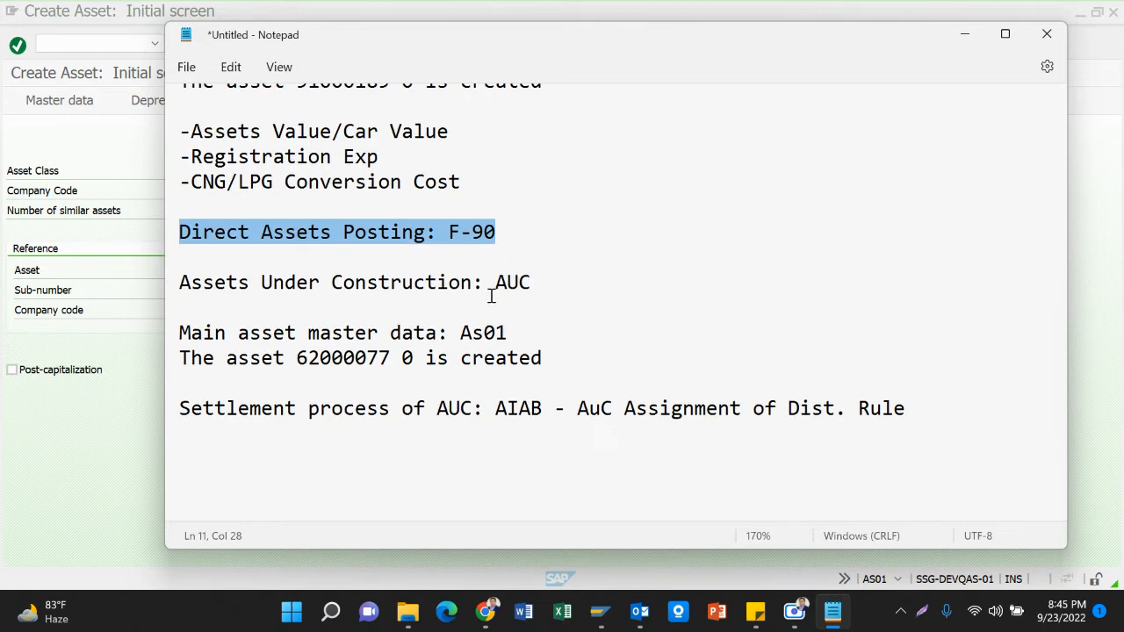
left_click(507, 333)
left_click_drag(179, 281, 592, 299)
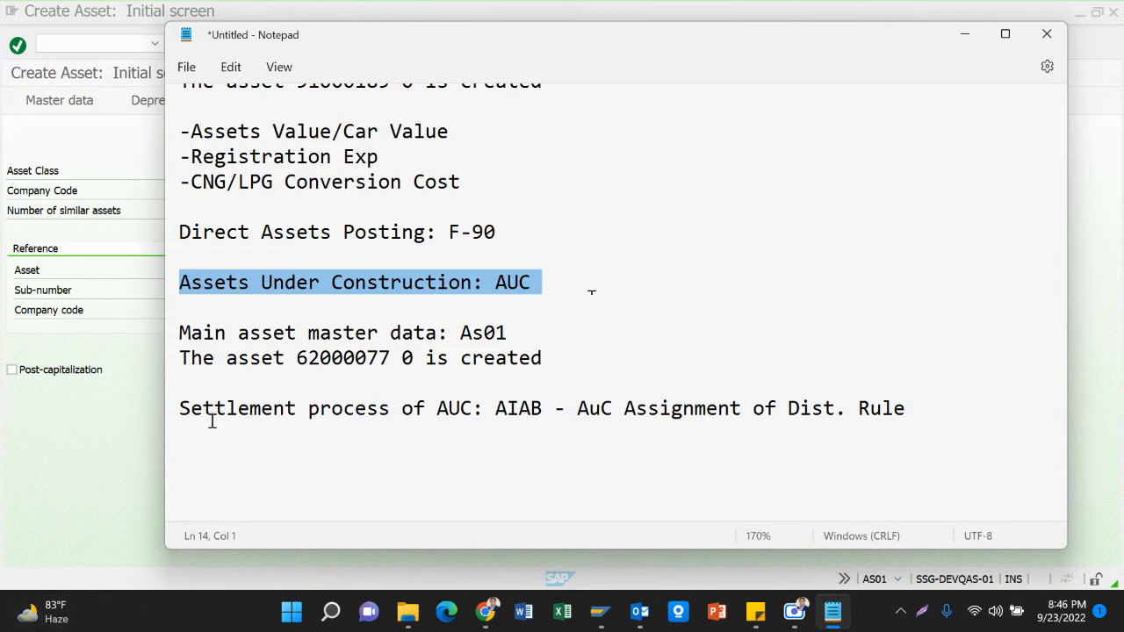
Insert a blank line above the "The asset 62000077 0 is created" line in the notes.
left_click(181, 358)
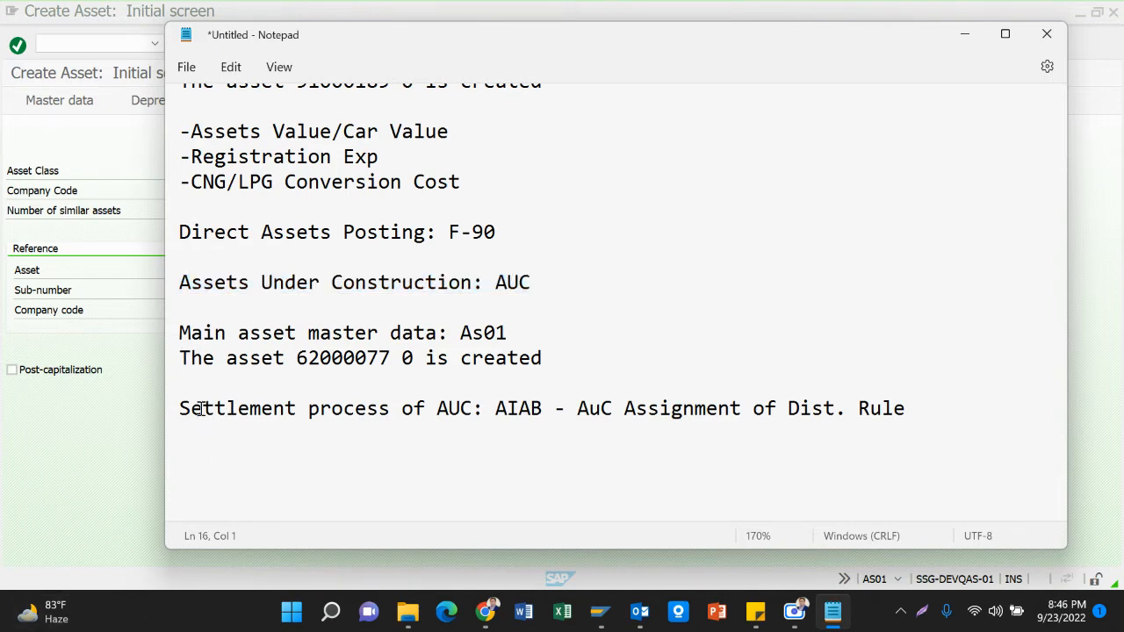
key("Return")
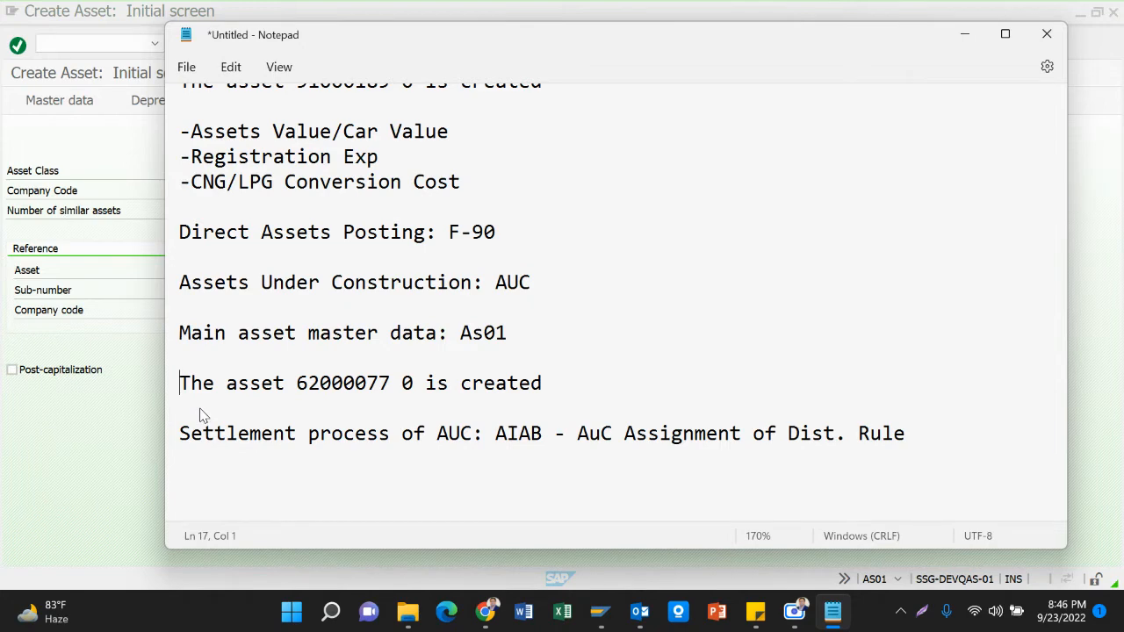
Compare the asset under construction number with the main asset number in the notes and read the settlement process line.
scroll(293, 257, "up", 2)
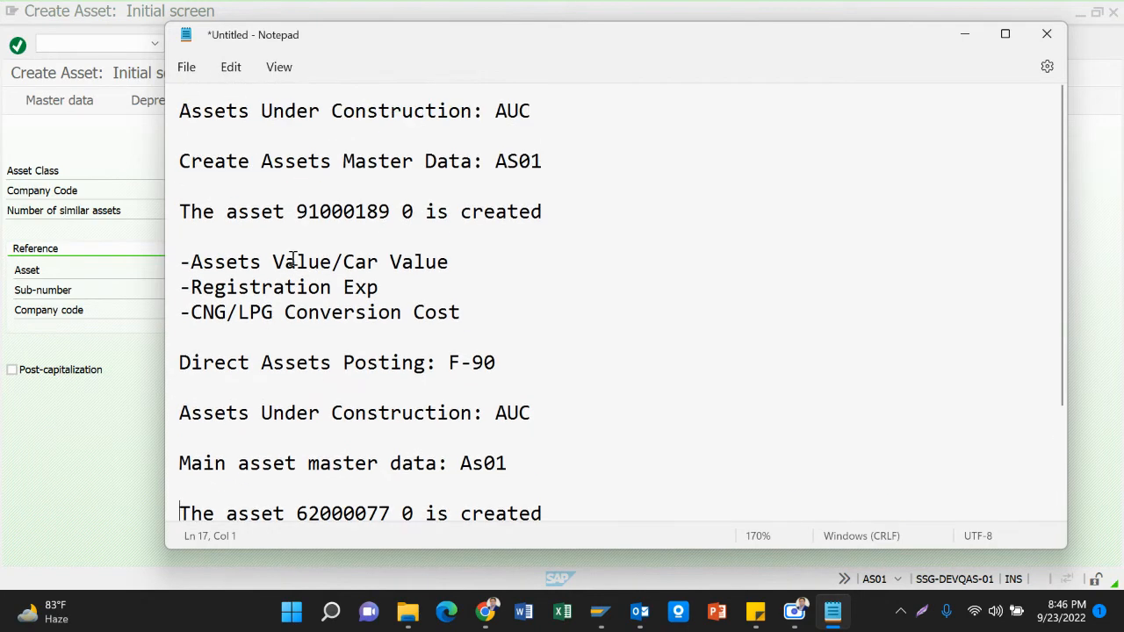
left_click_drag(290, 212, 402, 214)
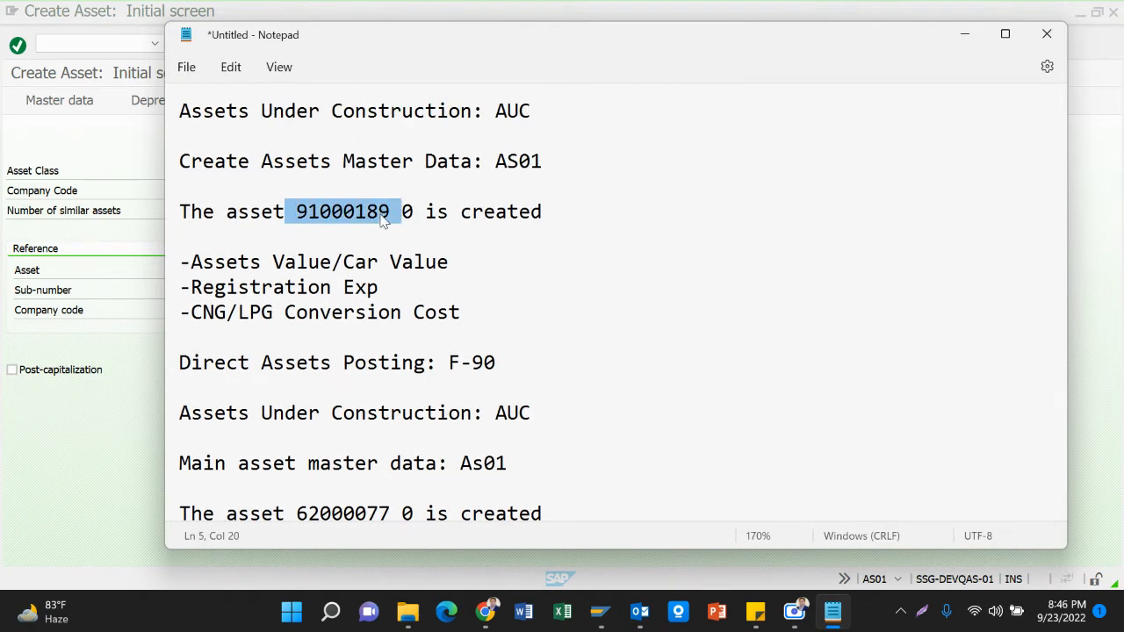
scroll(361, 268, "down", 2)
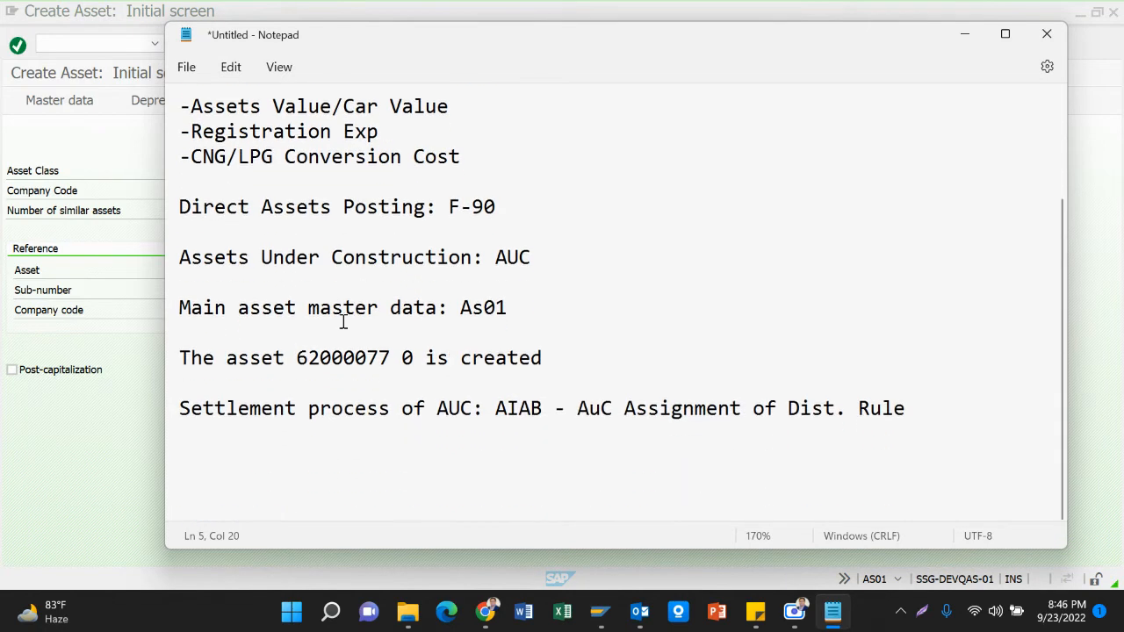
left_click_drag(298, 359, 389, 358)
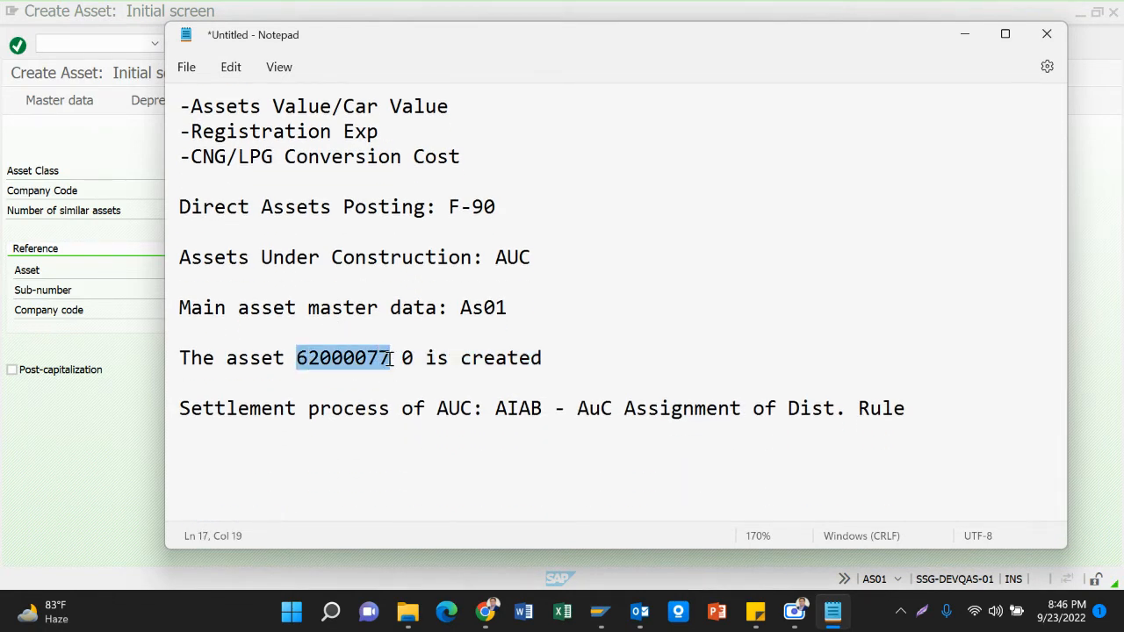
left_click(311, 360)
left_click_drag(296, 358, 395, 364)
scroll(356, 390, "up", 2)
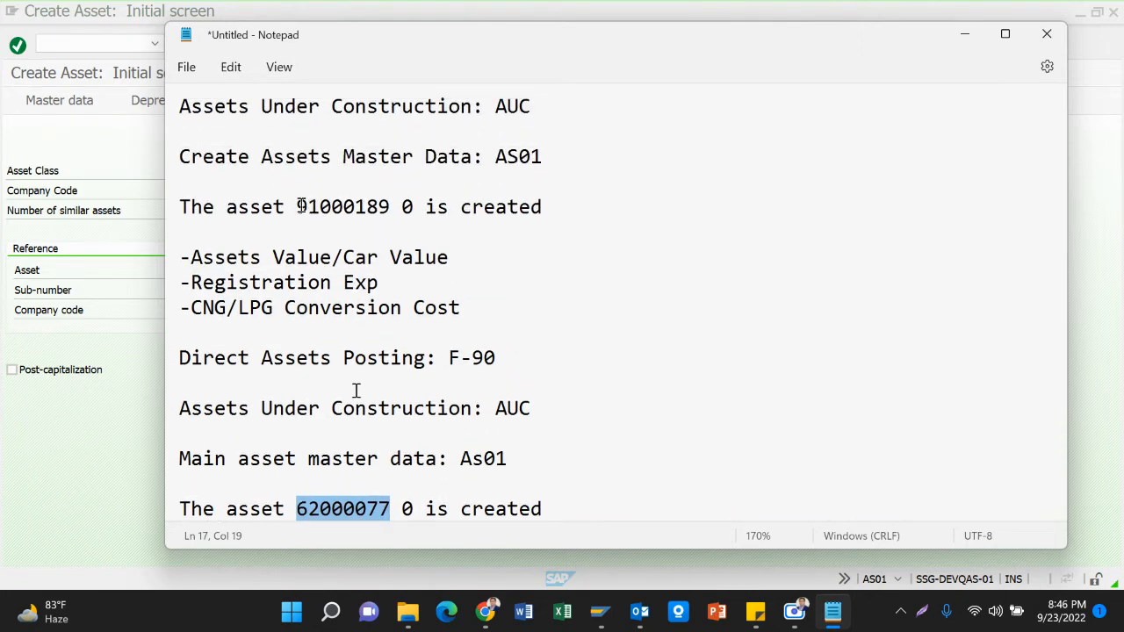
left_click_drag(298, 207, 332, 207)
scroll(349, 260, "down", 2)
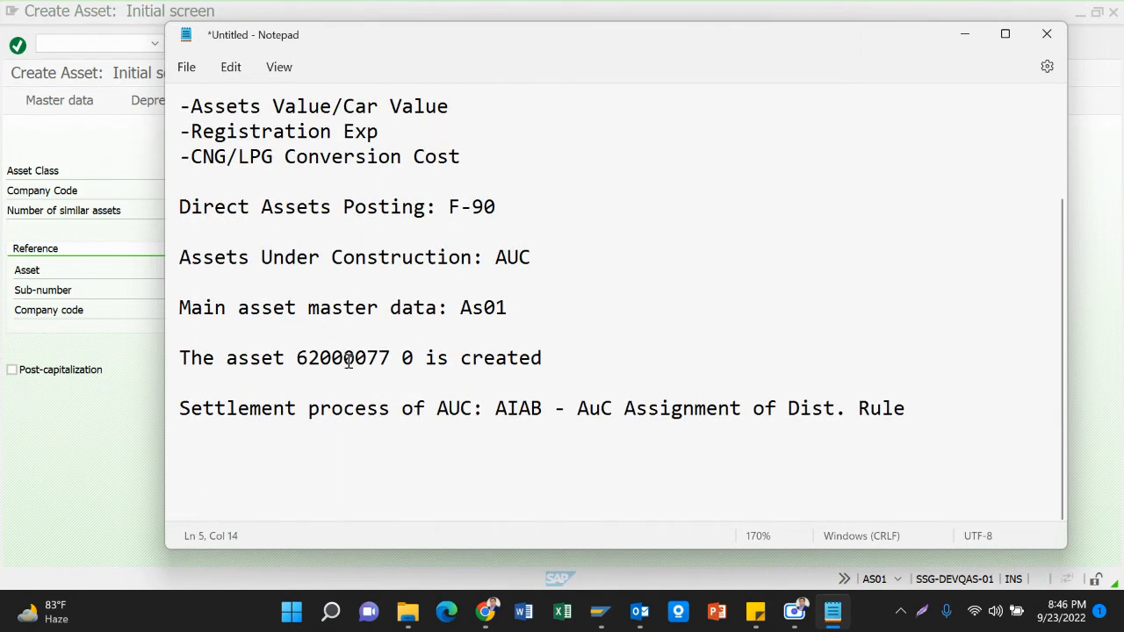
left_click(330, 407)
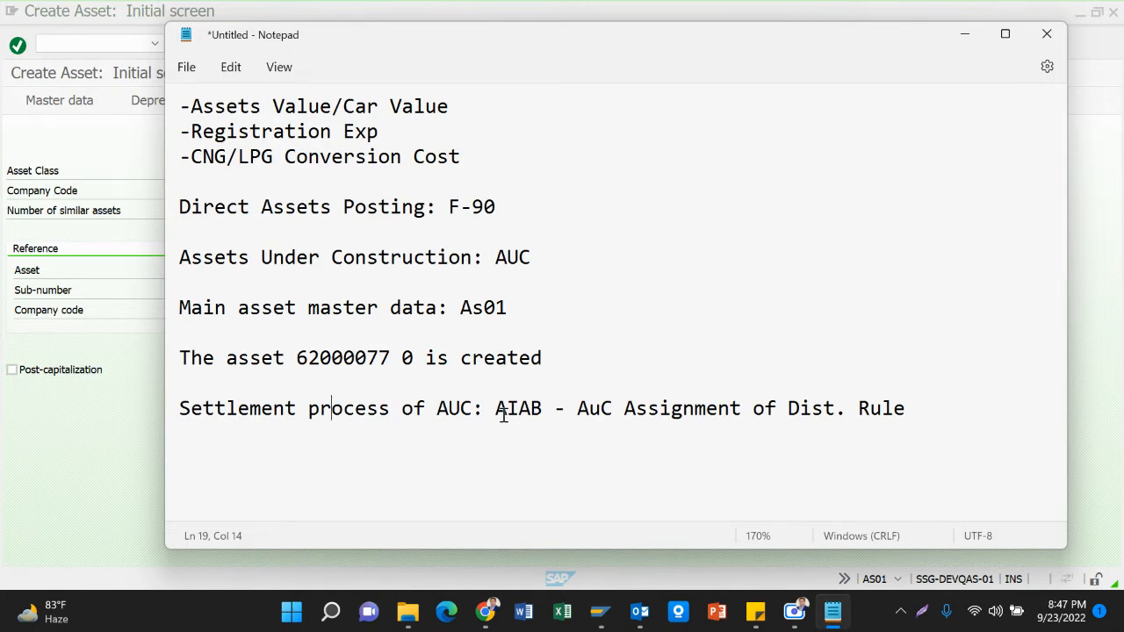
scroll(503, 413, "up", 2)
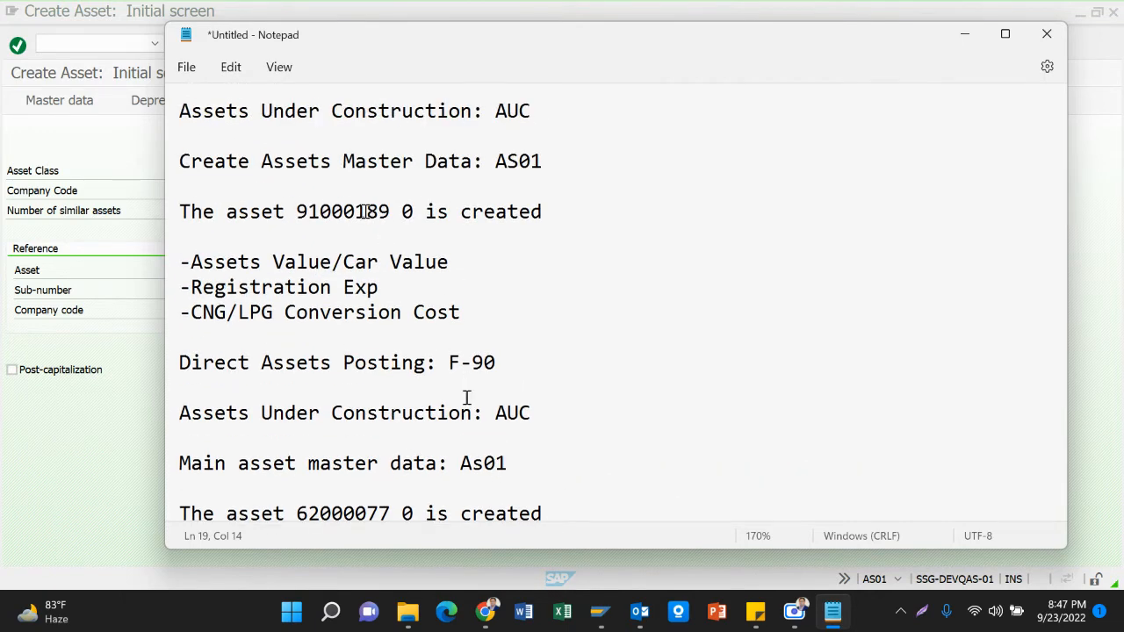
left_click(297, 210)
left_click_drag(297, 210, 390, 212)
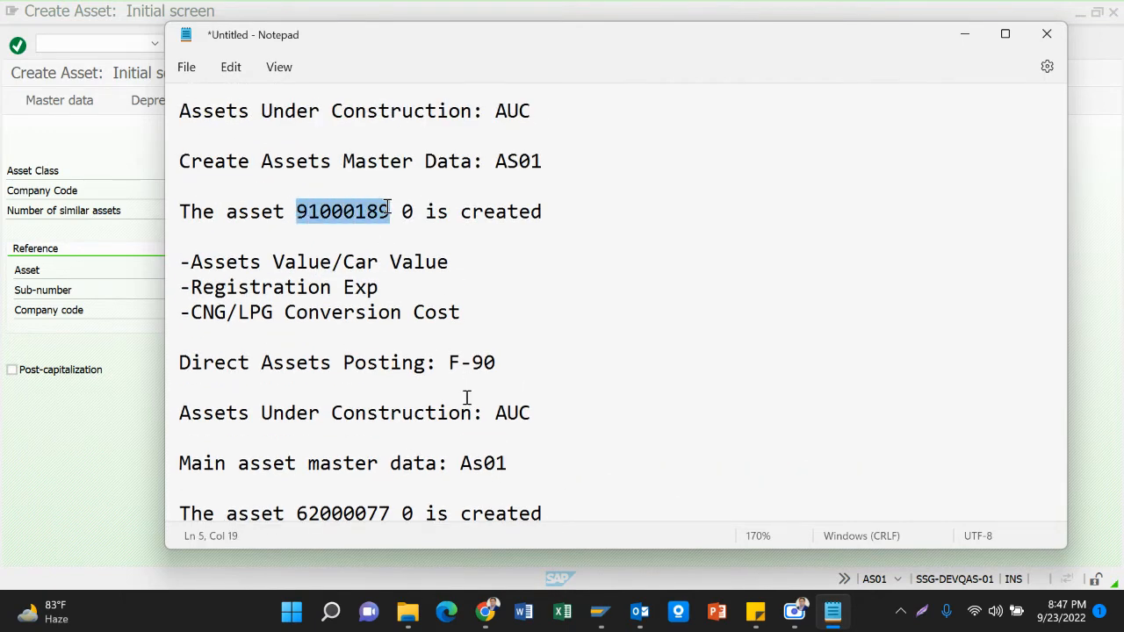
scroll(419, 255, "down", 2)
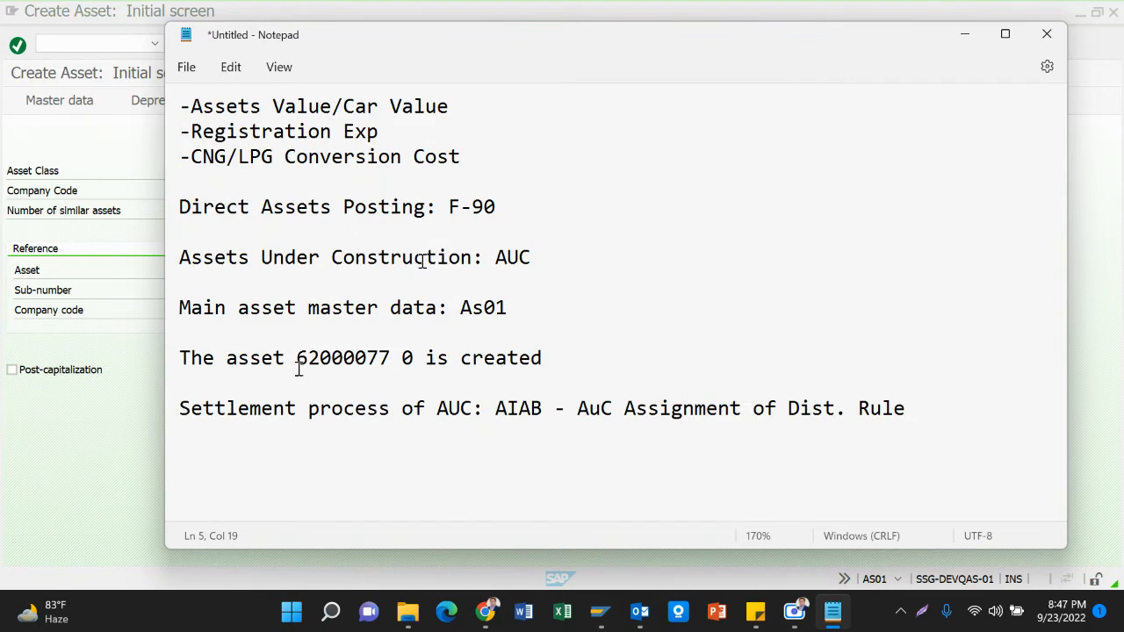
left_click_drag(298, 361, 396, 371)
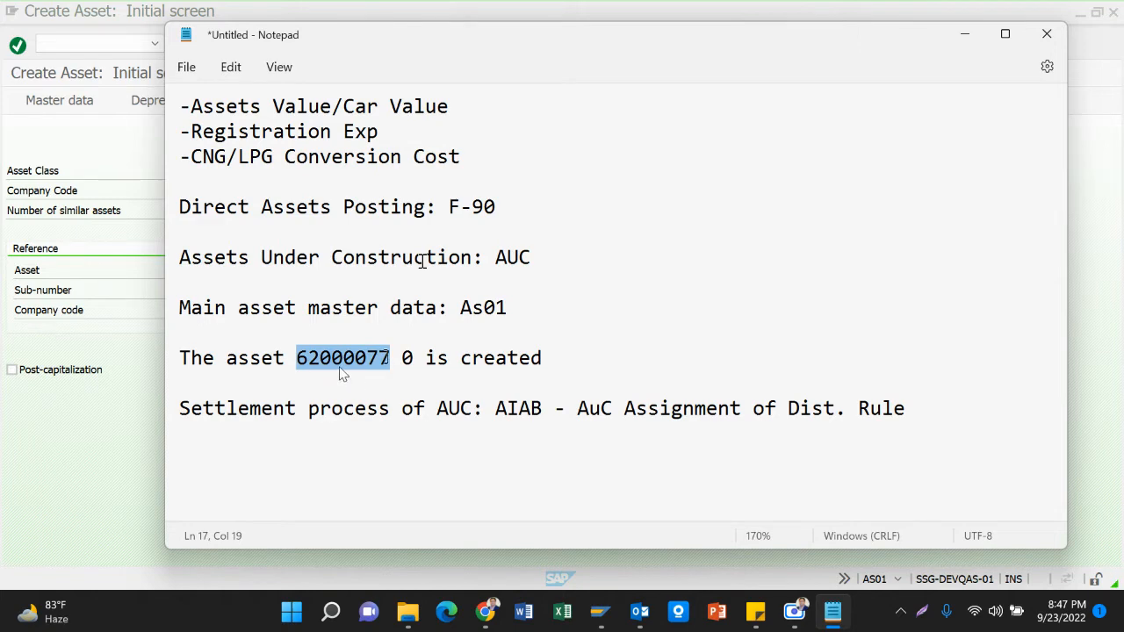
left_click(369, 362)
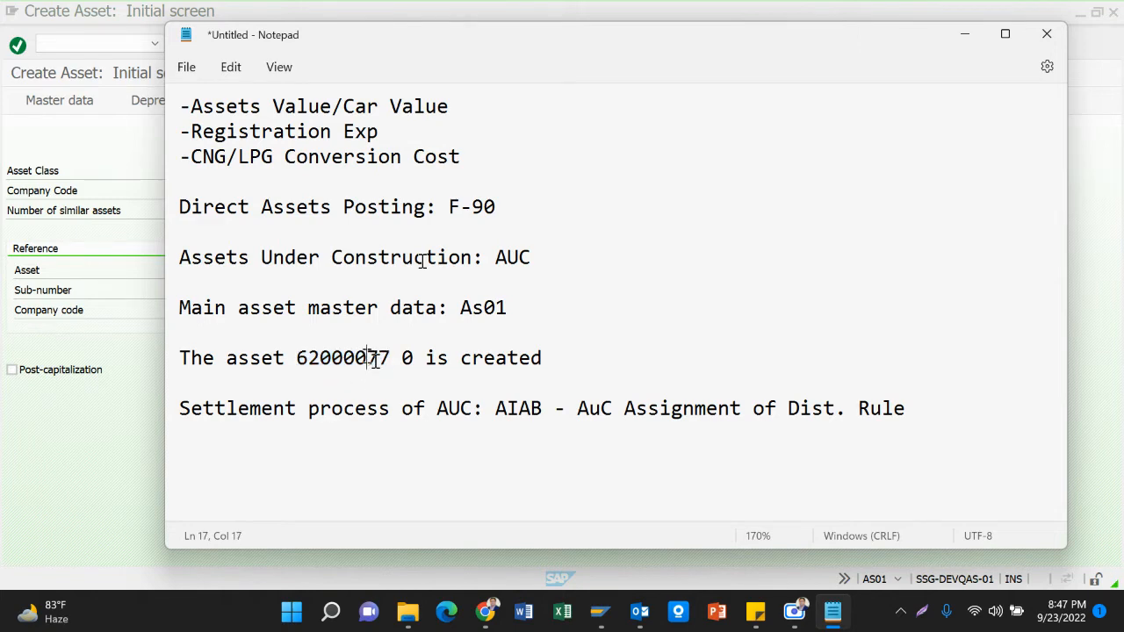
Copy the AIAB transaction code from the notes and run it in SAP in place of the asset creation screen.
left_click(937, 412)
key("Return")
double_click(505, 409)
key("ctrl+c")
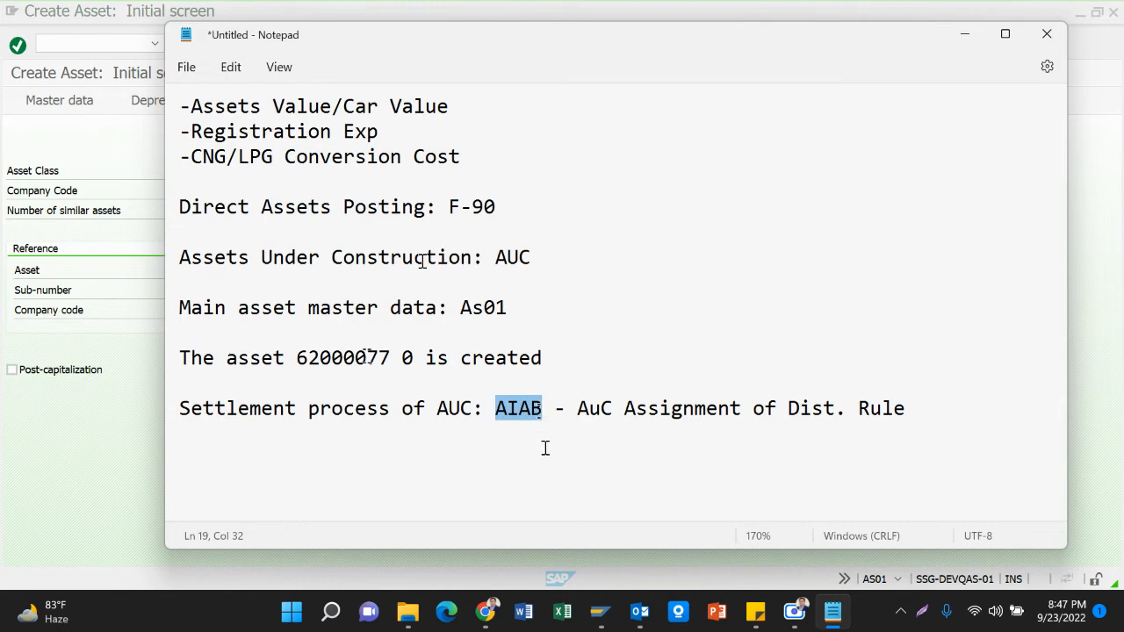
key("alt+Tab")
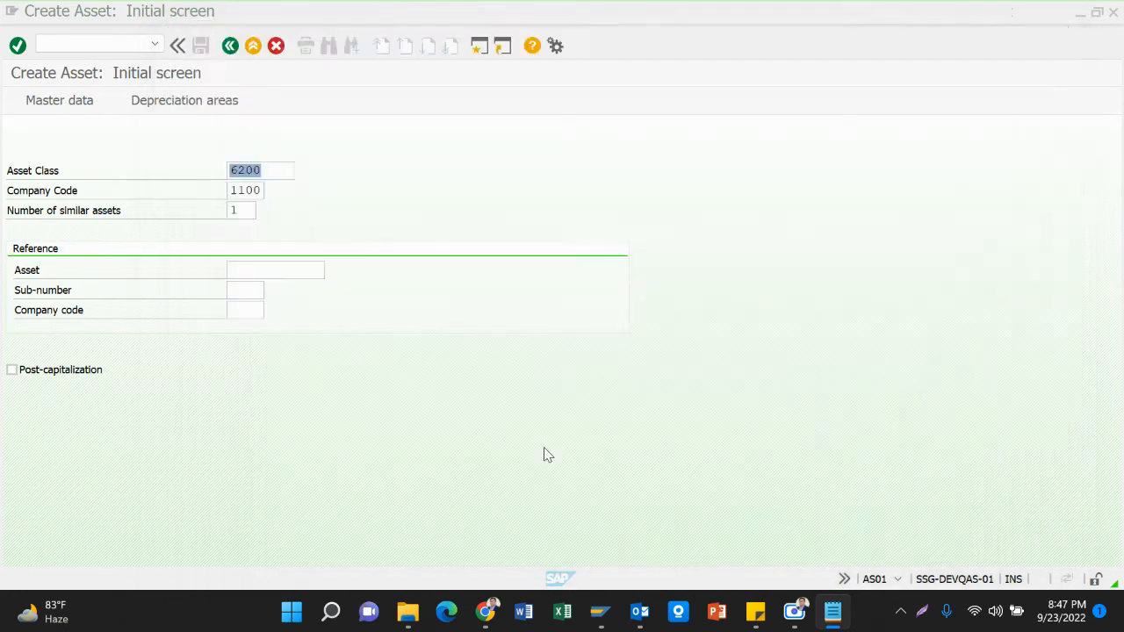
left_click(253, 46)
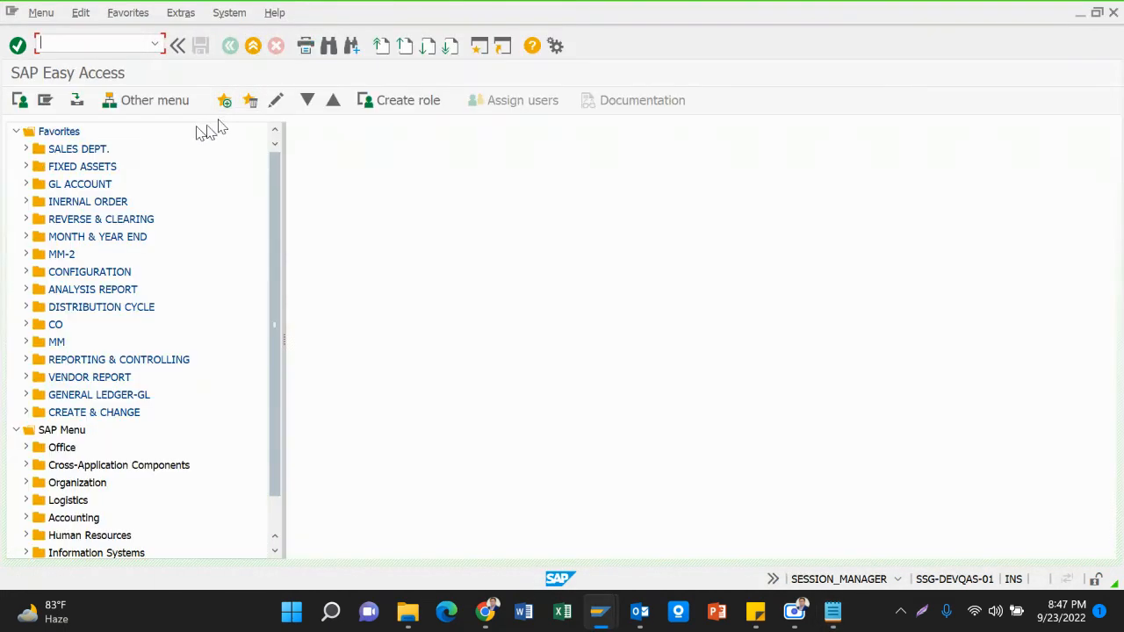
key("ctrl+v")
key("Return")
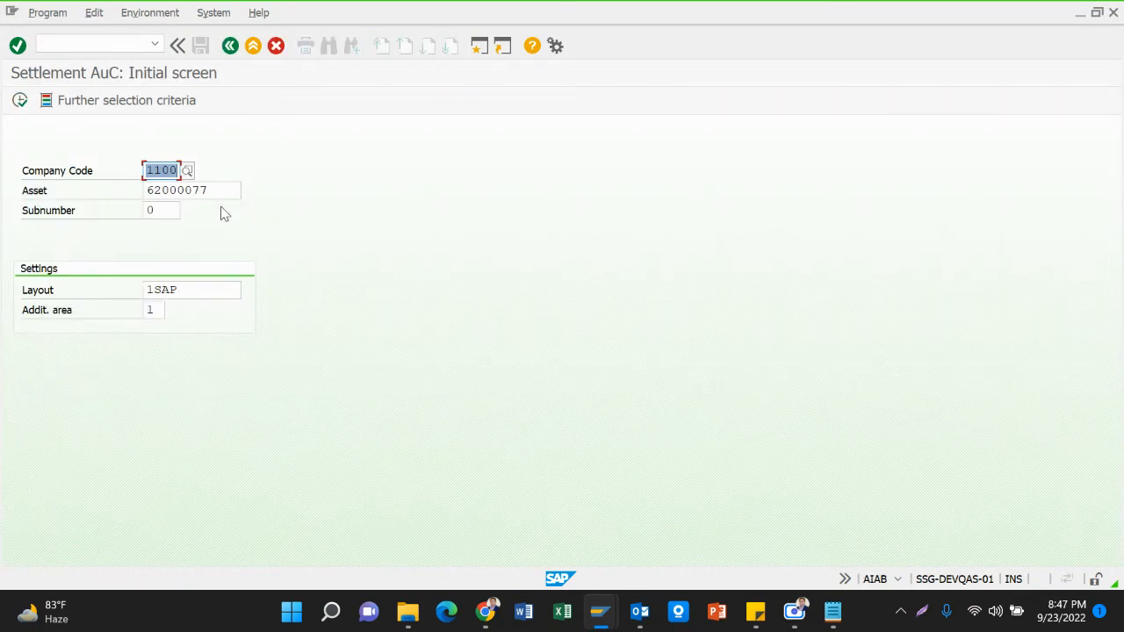
Copy asset number 91000189 from the notes and enter it as the asset on the AuC settlement initial screen.
left_click(40, 191)
key("Tab")
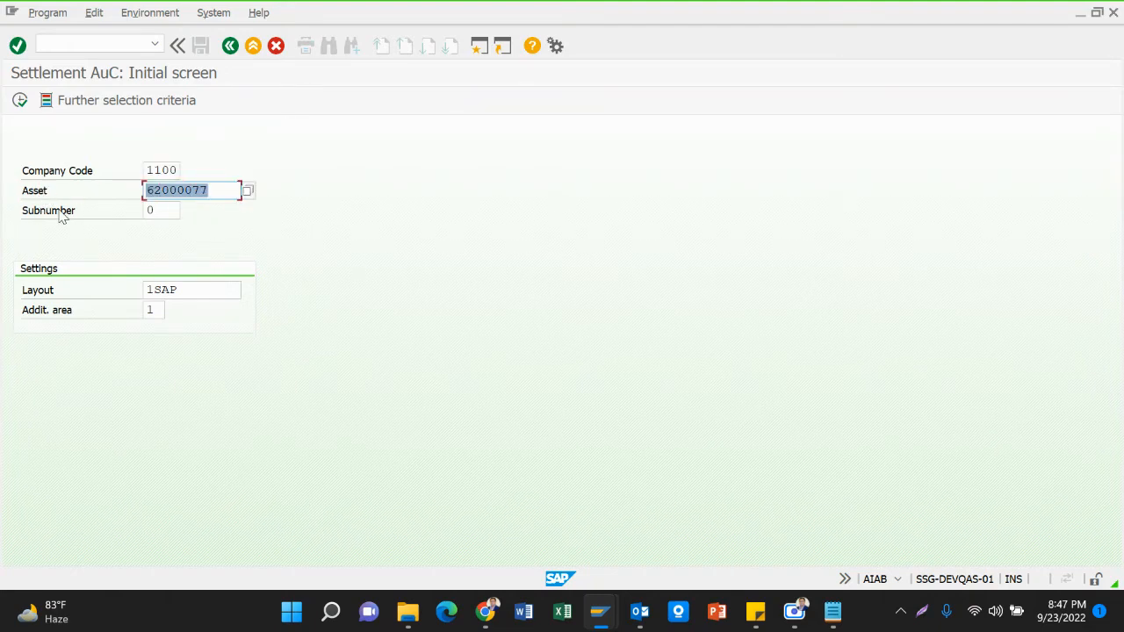
key("alt+Tab")
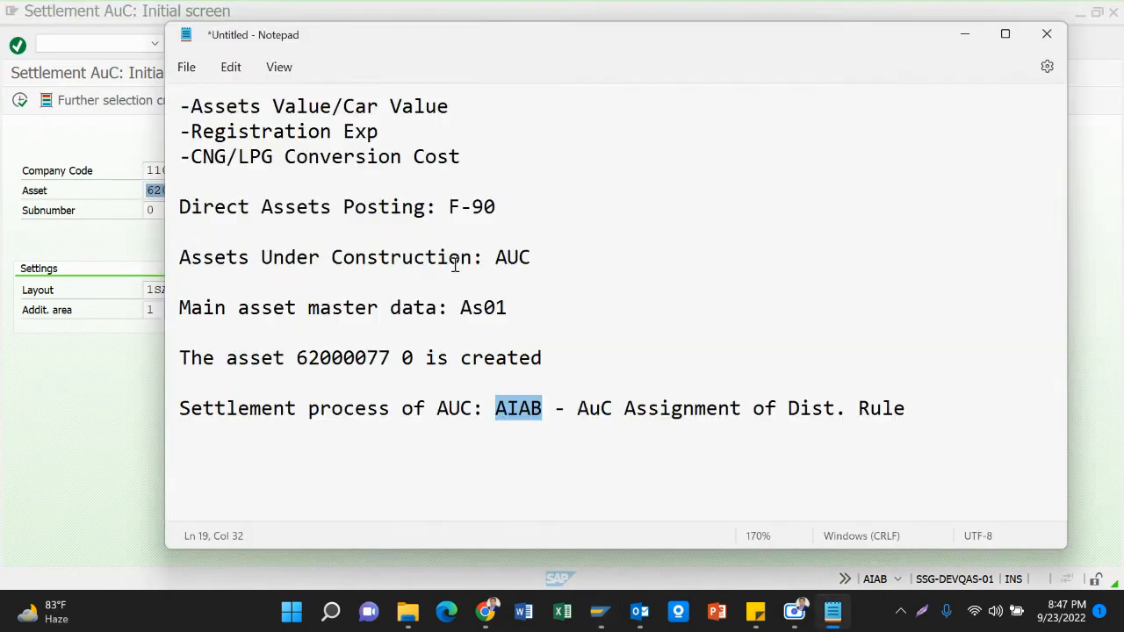
scroll(455, 265, "up", 2)
scroll(454, 265, "up", 1)
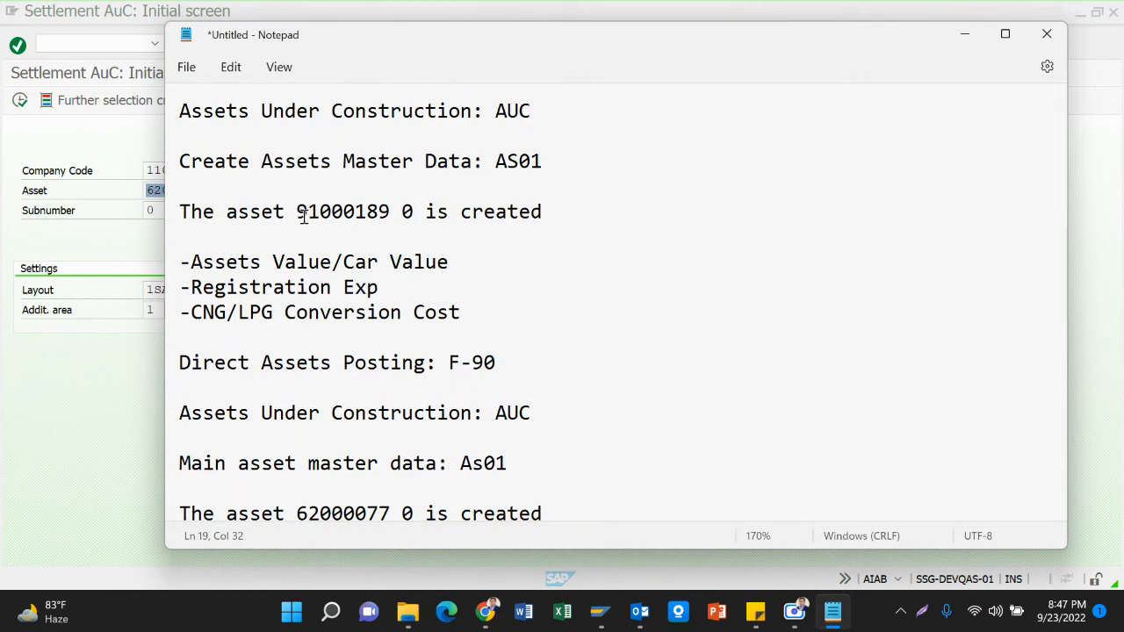
left_click_drag(297, 212, 388, 211)
key("ctrl+c")
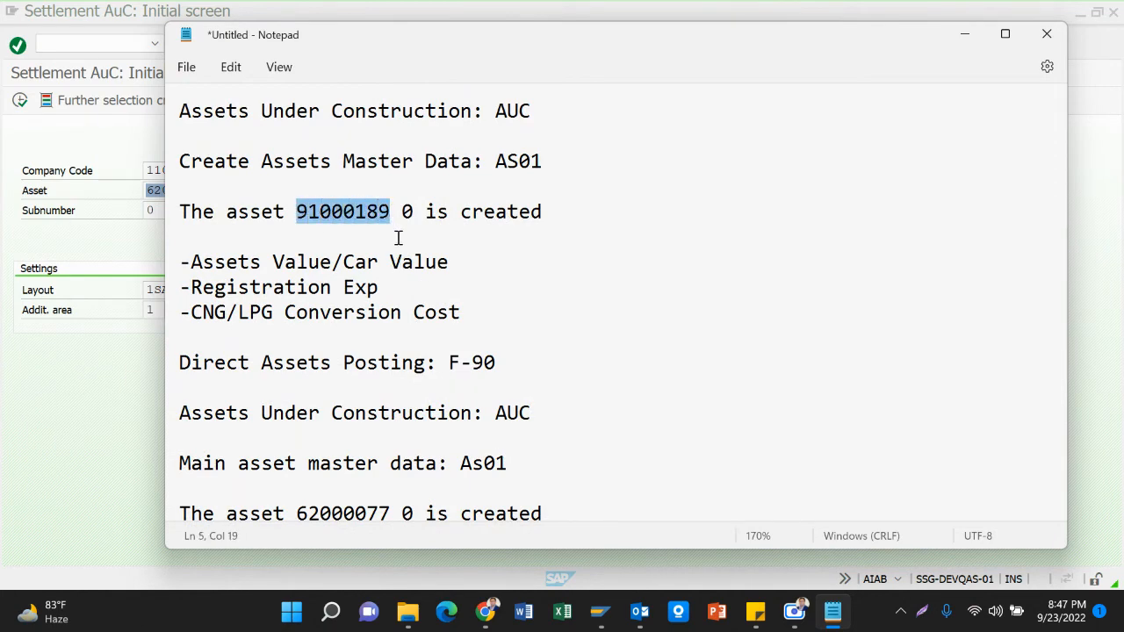
key("alt+Tab")
key("ctrl+v")
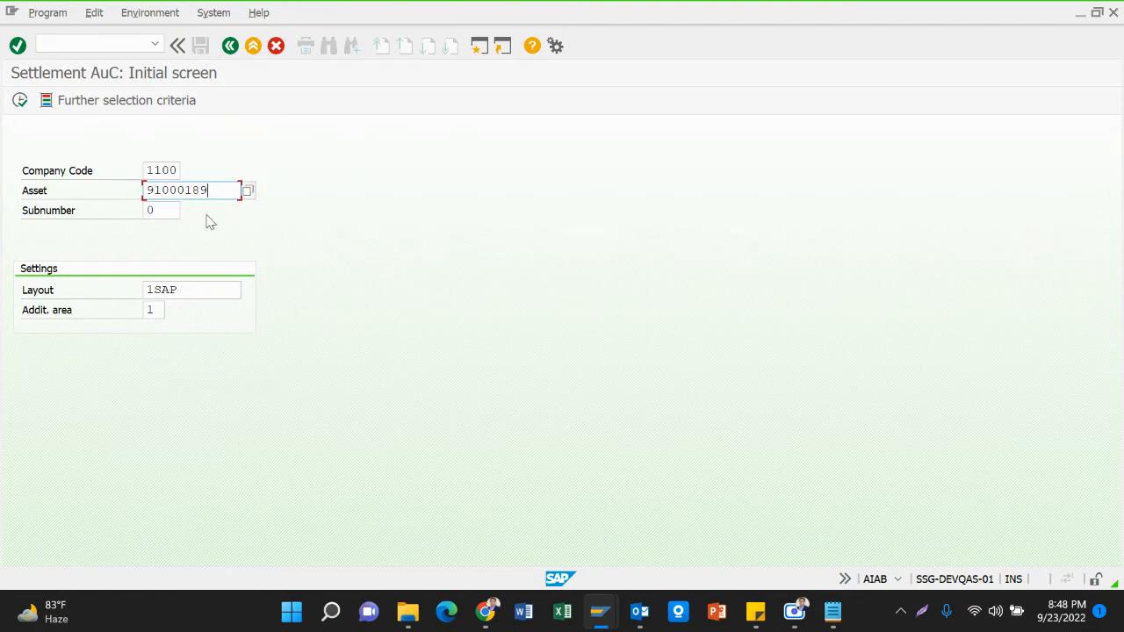
Check the settlement's company code and asset against the notes, and examine the main asset number listed there.
left_click(85, 171)
left_click(52, 191)
left_click(172, 190)
key("alt+Tab")
key("alt+Tab")
key("alt+Tab")
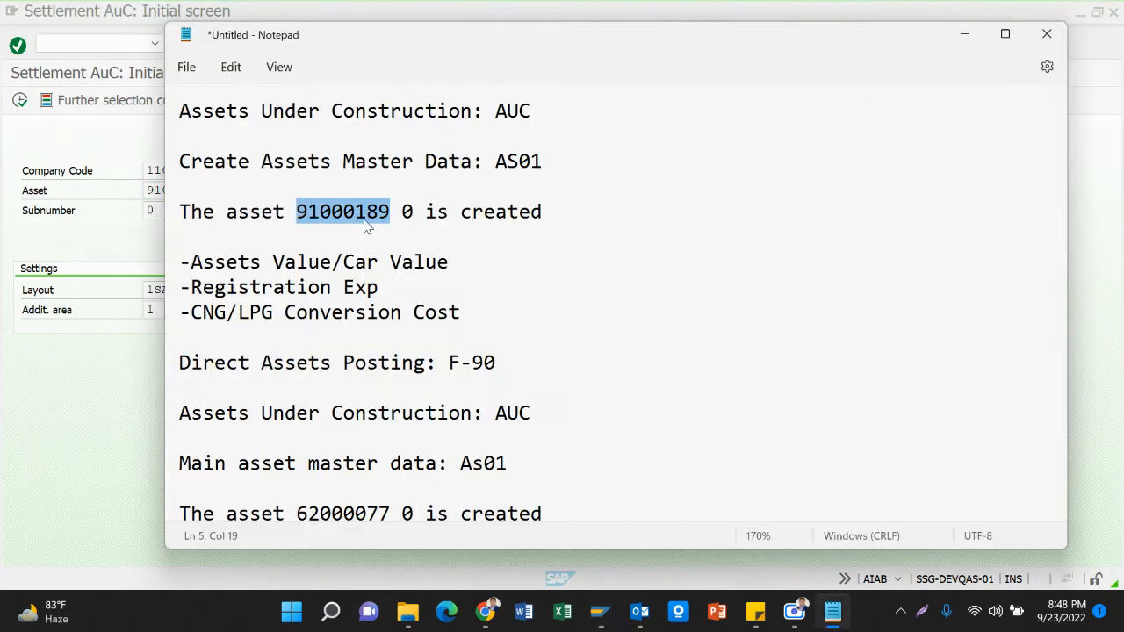
key("alt+Tab")
left_click(82, 191)
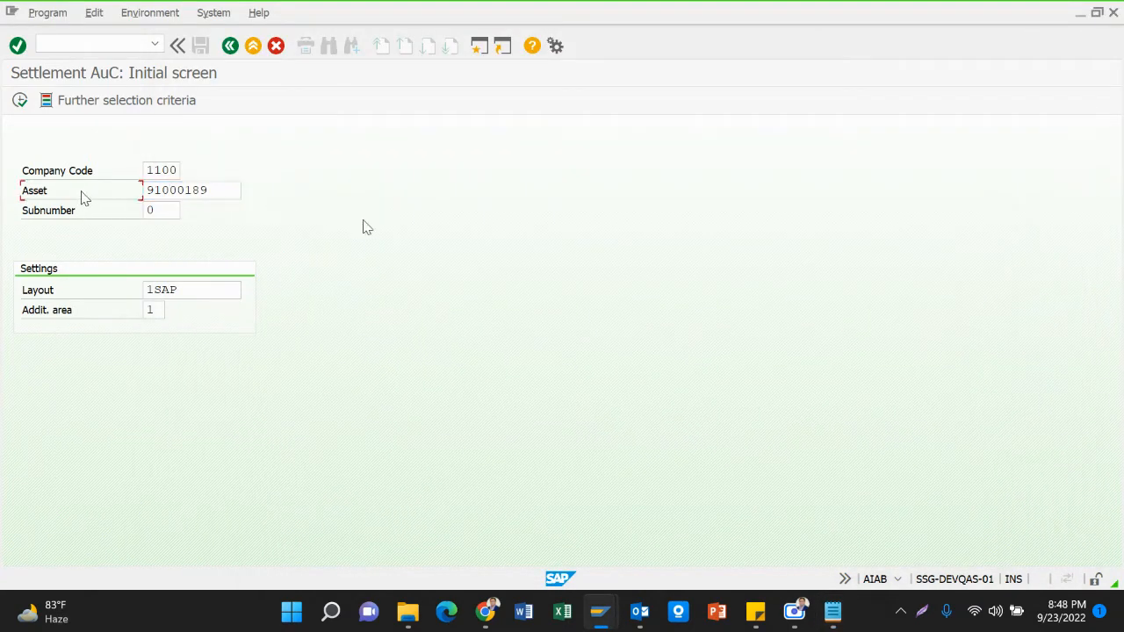
left_click(167, 170)
key("alt+Tab")
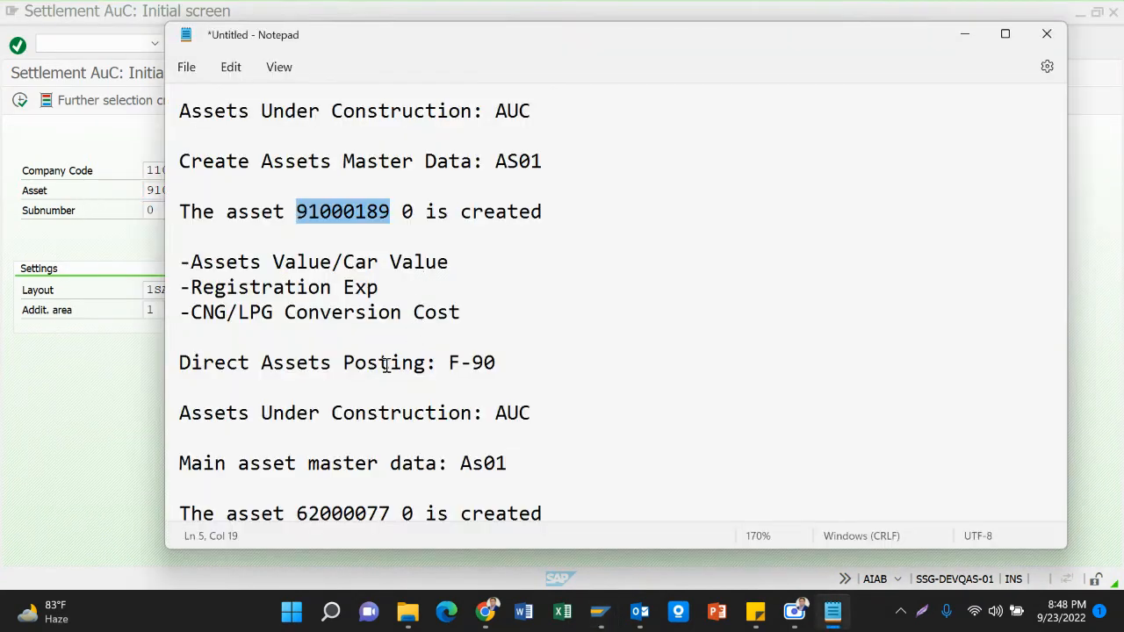
scroll(343, 394, "down", 2)
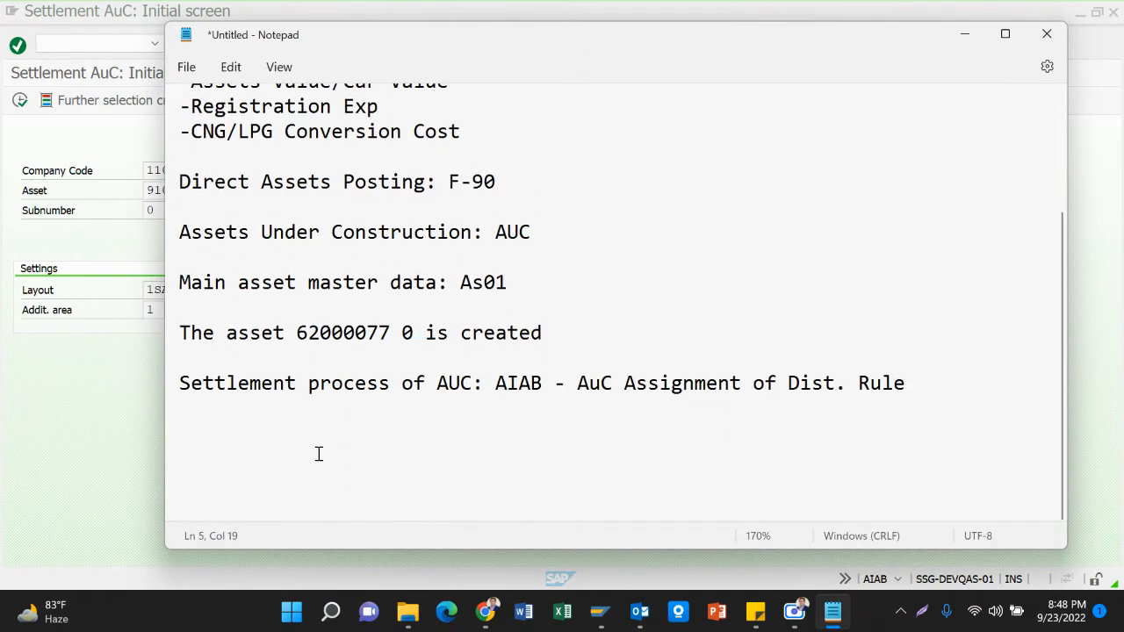
left_click_drag(297, 337, 394, 337)
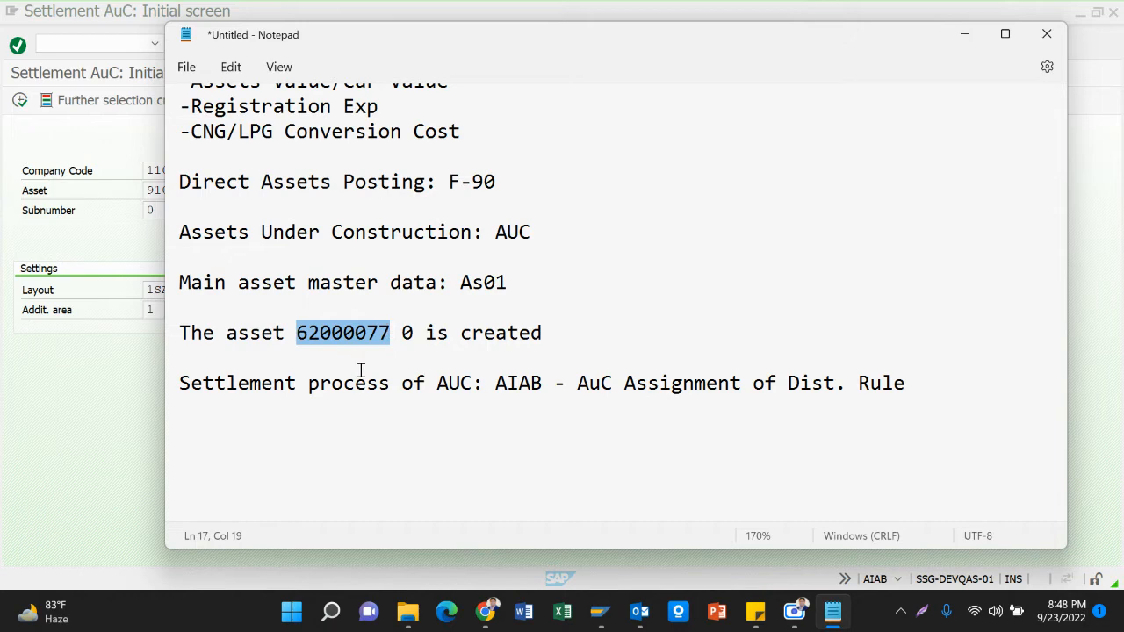
Compare the asset under construction number in the notes with the settlement screen's asset, and locate the main asset number that receives the settlement.
scroll(360, 370, "up", 2)
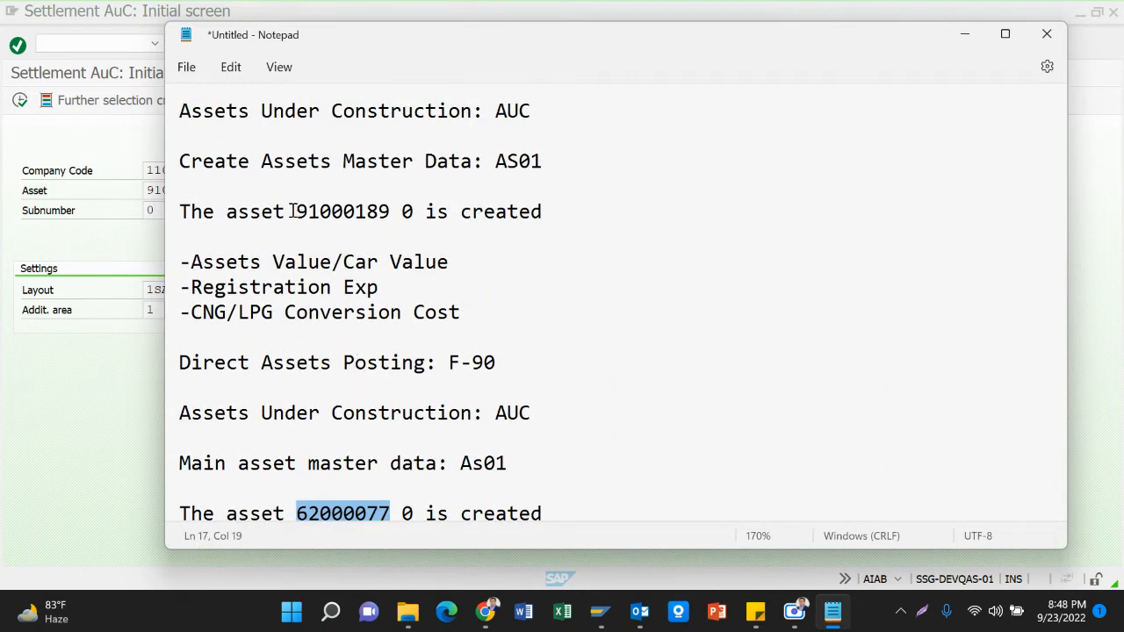
left_click_drag(295, 211, 390, 211)
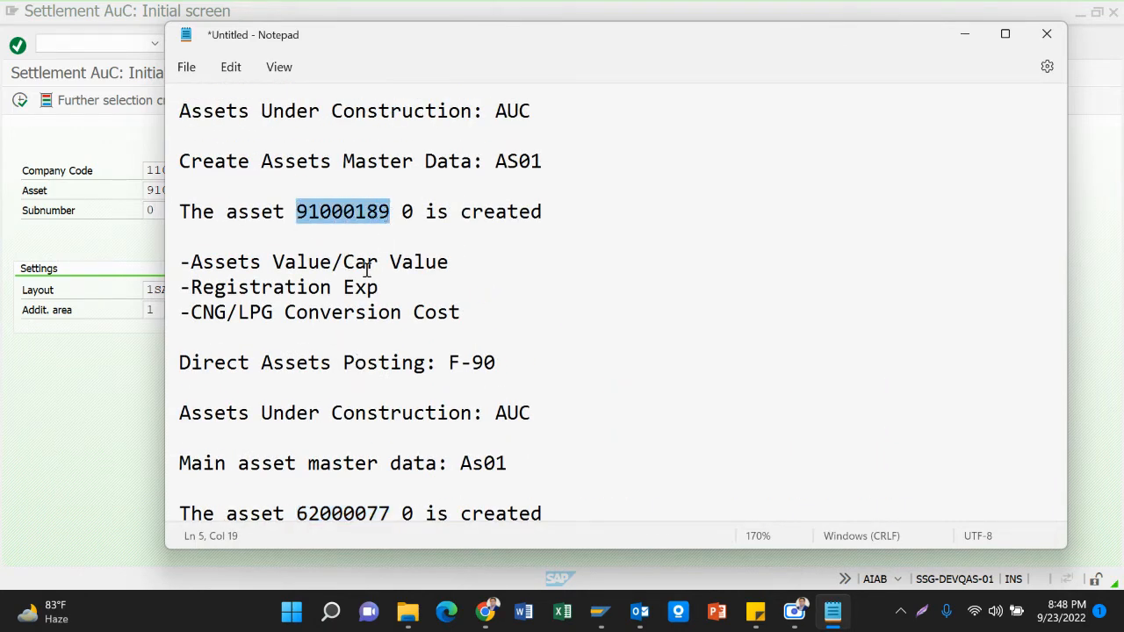
scroll(306, 225, "down", 2)
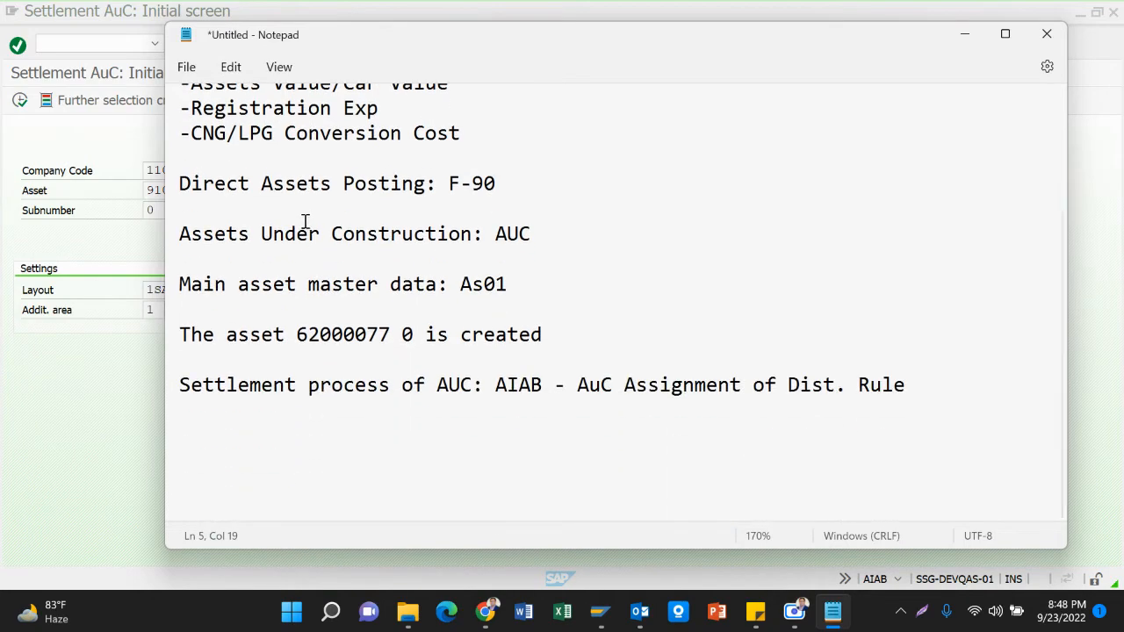
key("alt+Tab")
left_click(108, 188)
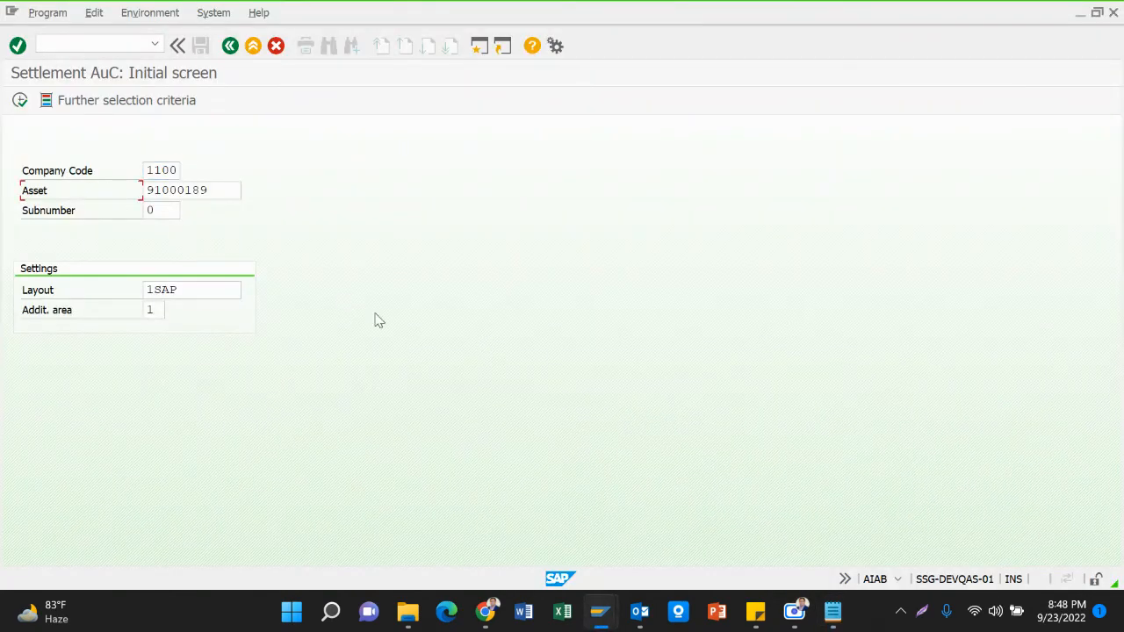
key("alt+Tab")
scroll(290, 256, "up", 1)
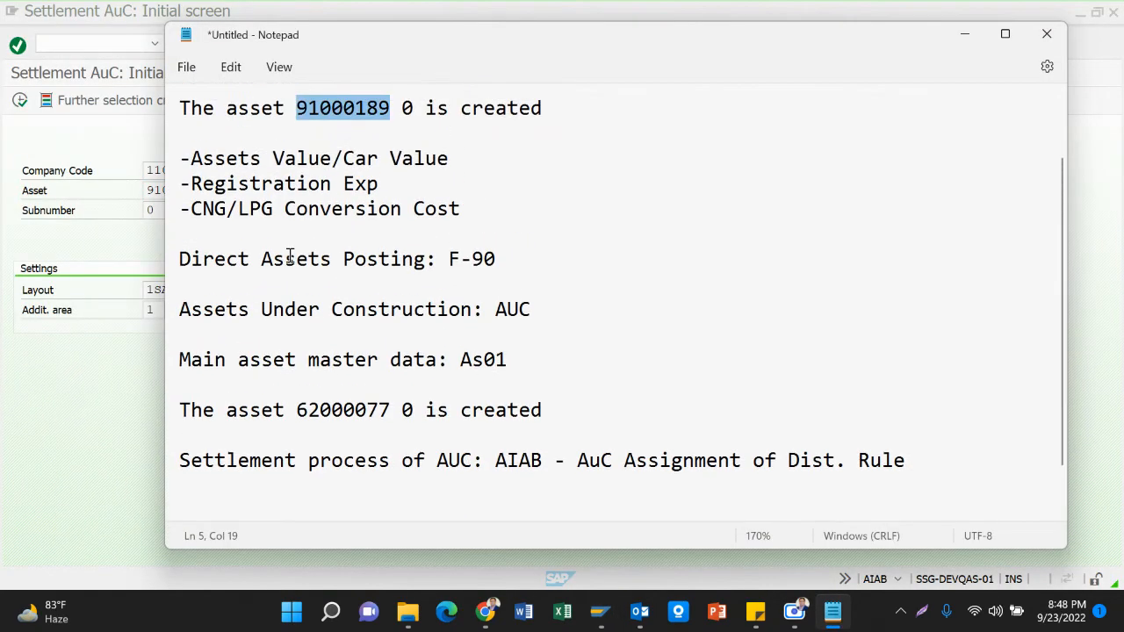
left_click(348, 219)
scroll(334, 211, "up", 1)
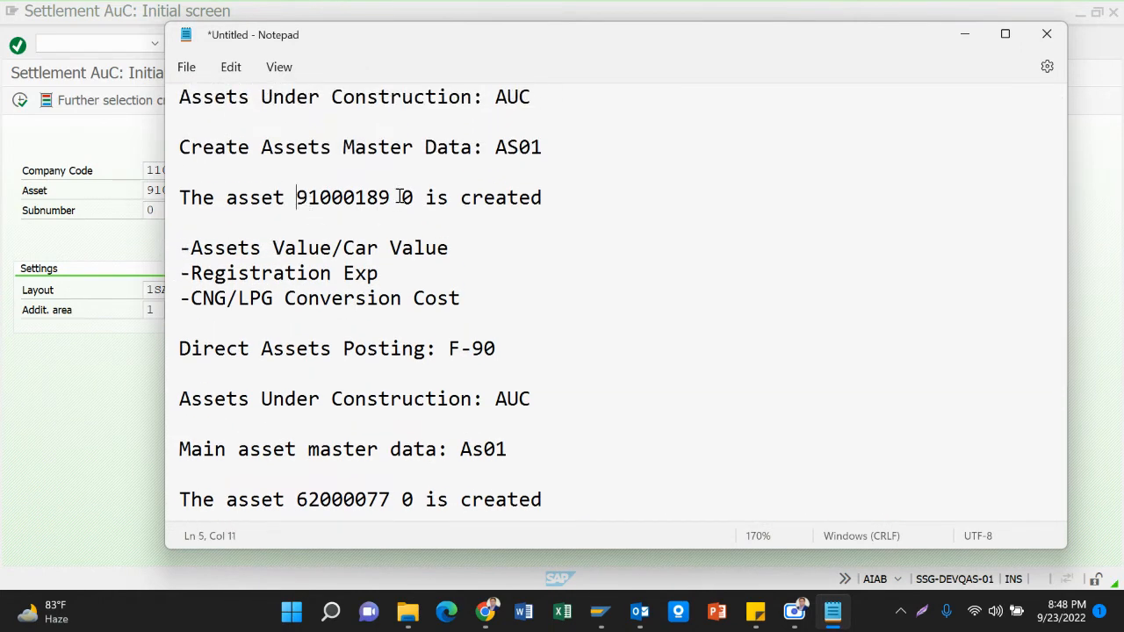
left_click_drag(397, 197, 295, 198)
left_click(249, 251)
left_click_drag(390, 198, 295, 199)
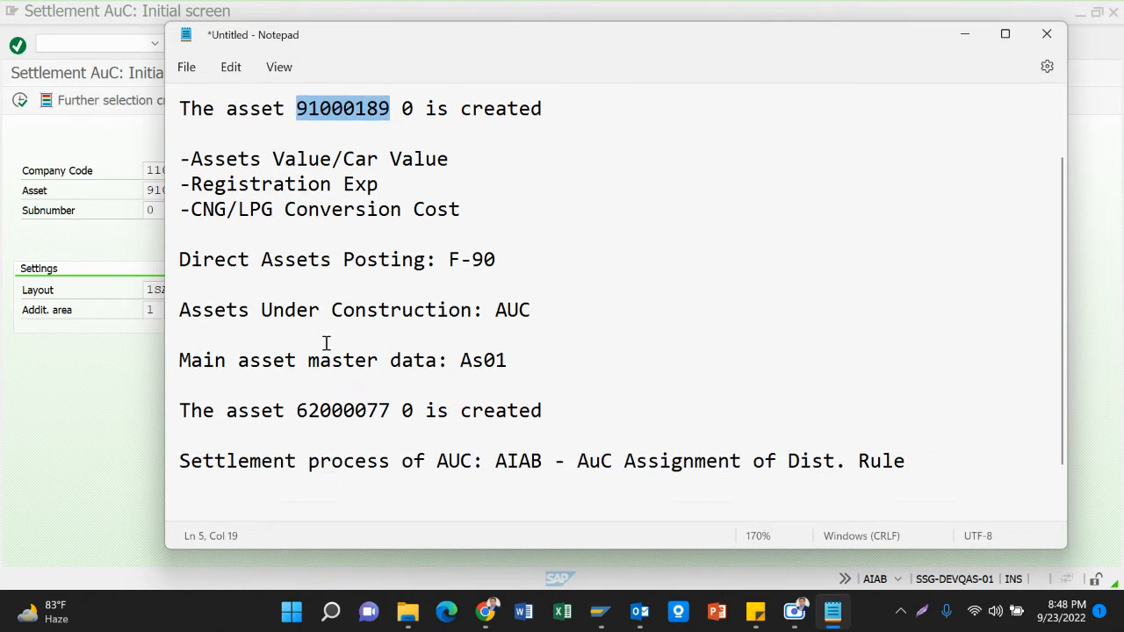
scroll(328, 338, "down", 2)
left_click_drag(301, 410, 391, 412)
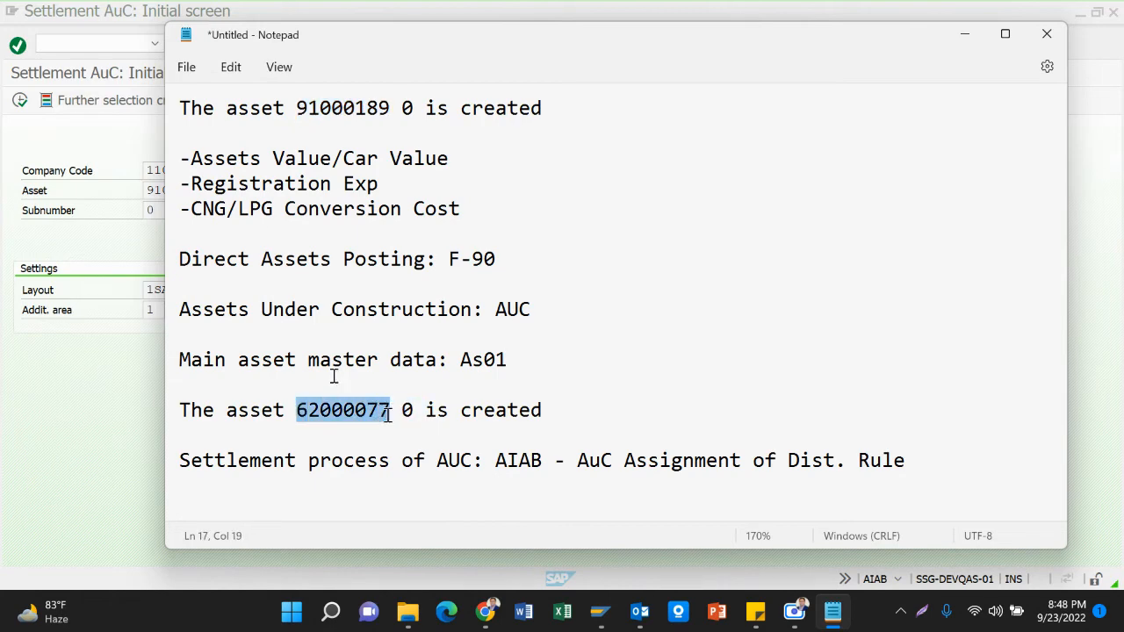
Run the AuC settlement for asset 91000189 in SAP and review the posted amount of each line item.
key("alt+Tab")
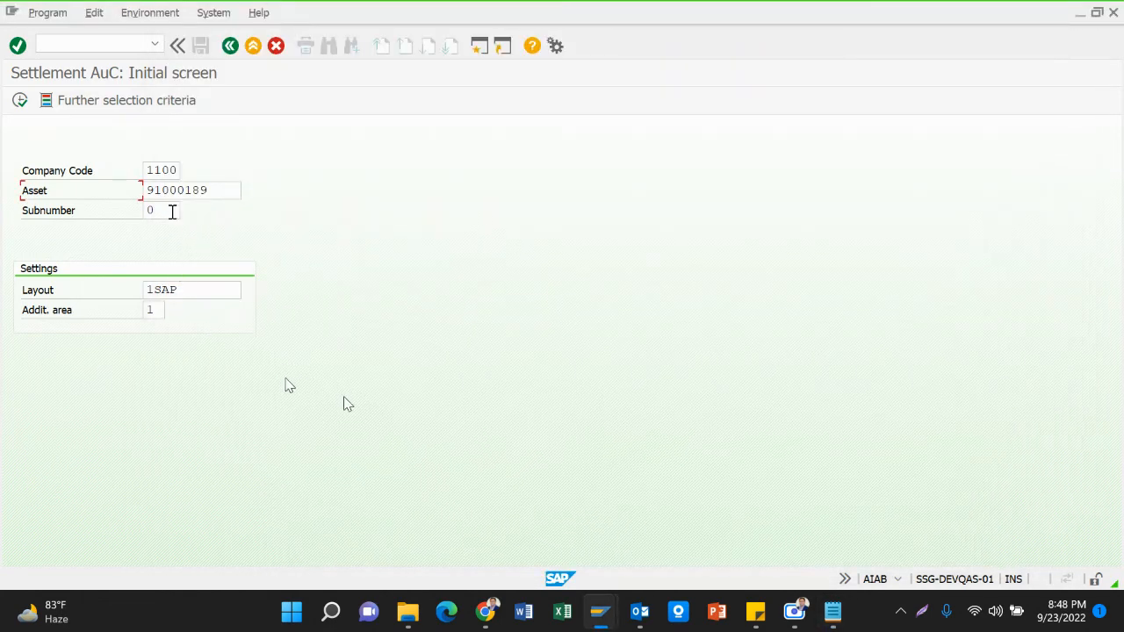
left_click(155, 211)
key("Return")
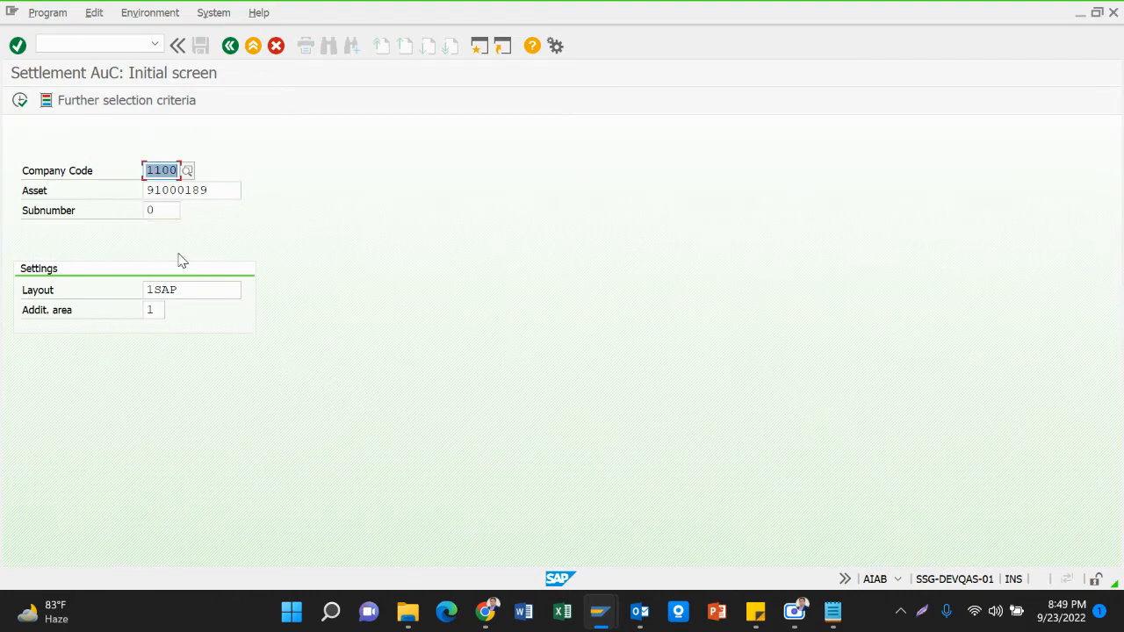
left_click(20, 100)
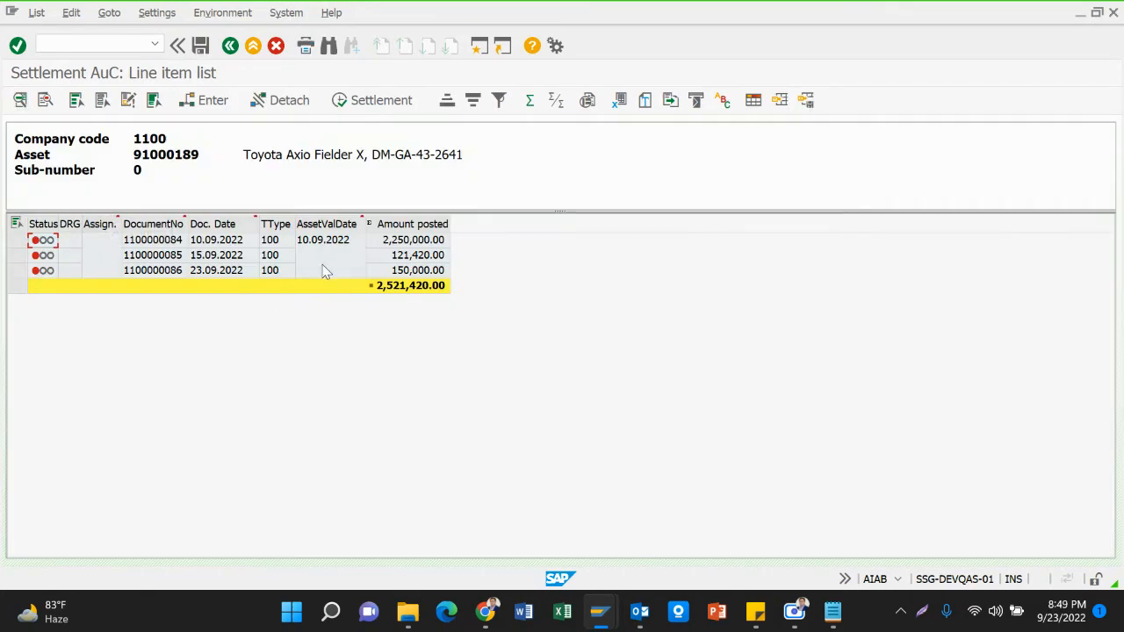
left_click(179, 240)
left_click(417, 245)
left_click(426, 258)
left_click(430, 272)
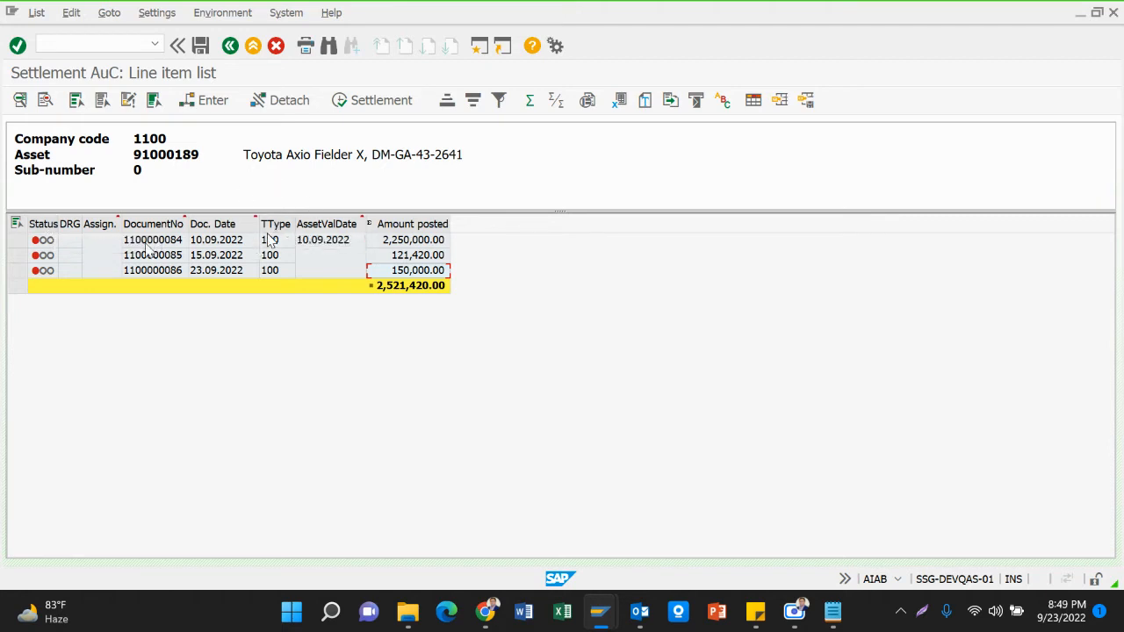
Select all line items of the asset under construction and open their settlement rule for entry.
left_click(16, 224)
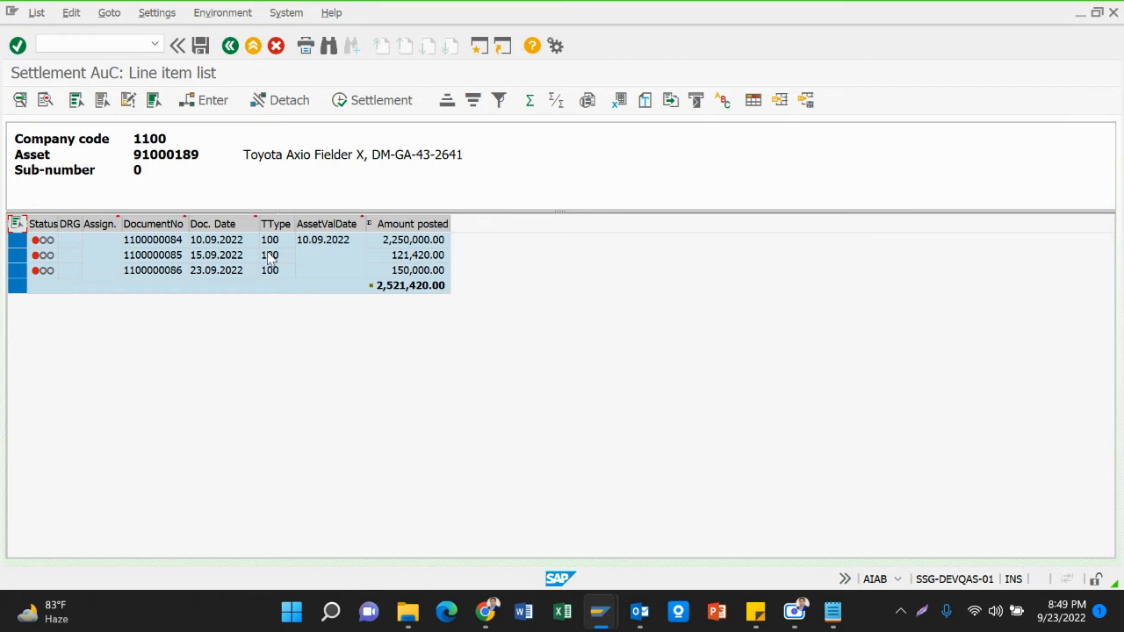
left_click(134, 246)
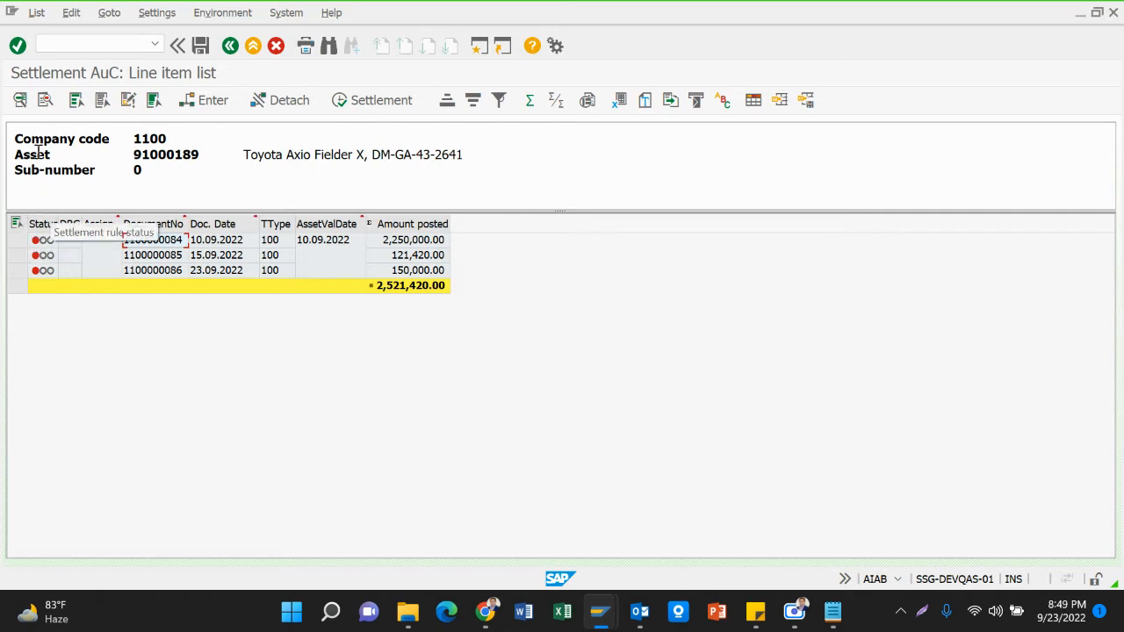
left_click(76, 101)
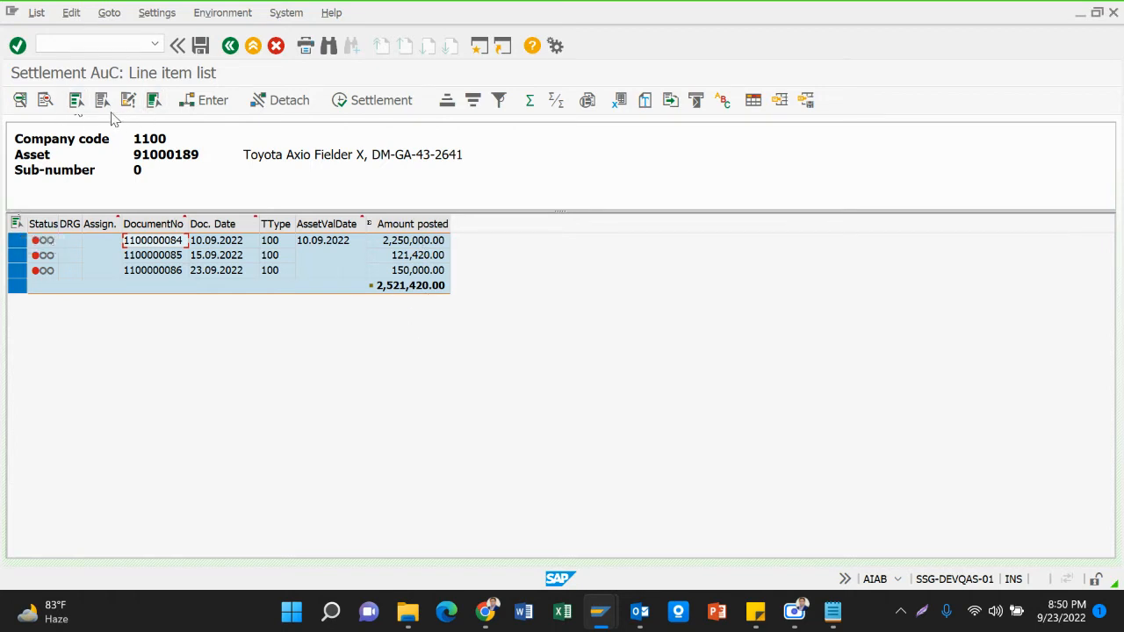
left_click(16, 224)
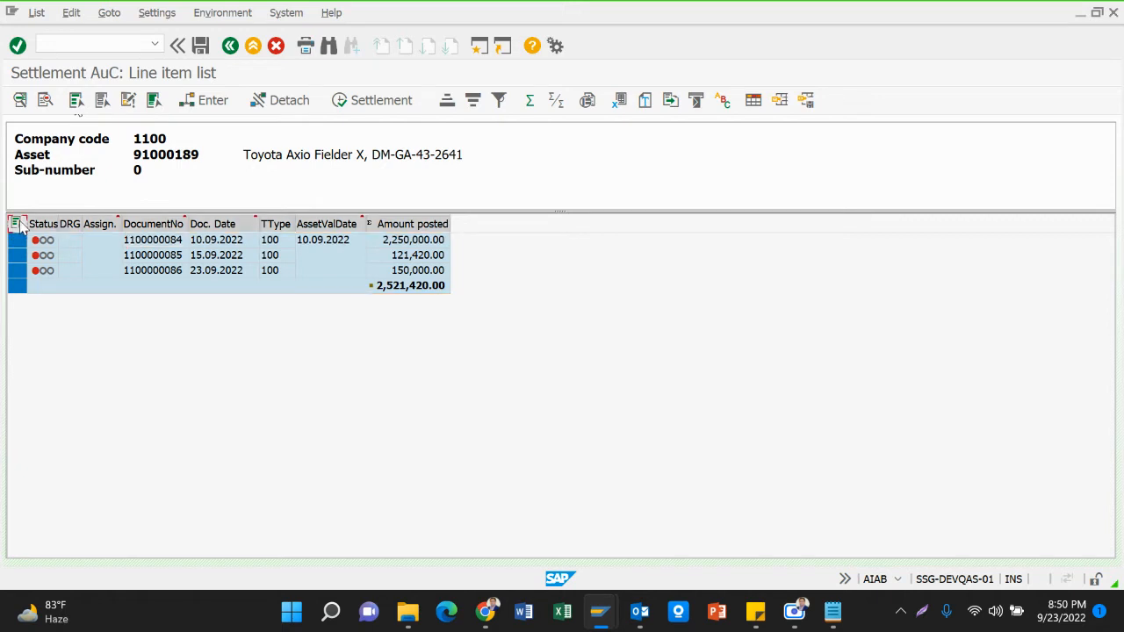
left_click(16, 224)
left_click(16, 224)
left_click(16, 224)
left_click(16, 223)
left_click(79, 101)
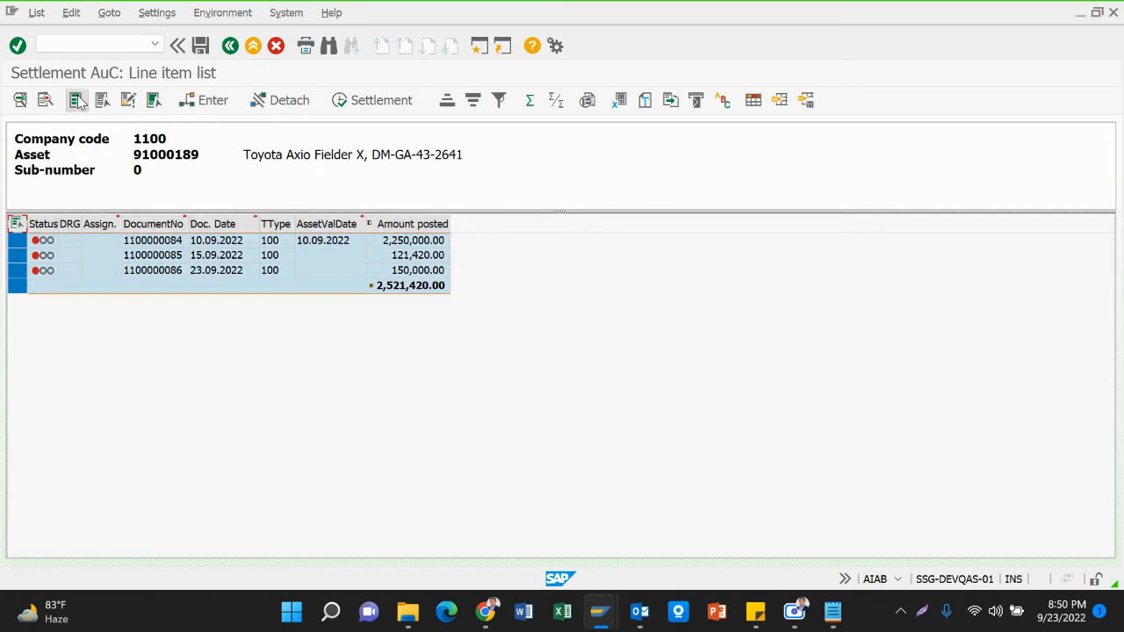
left_click(79, 101)
left_click(213, 102)
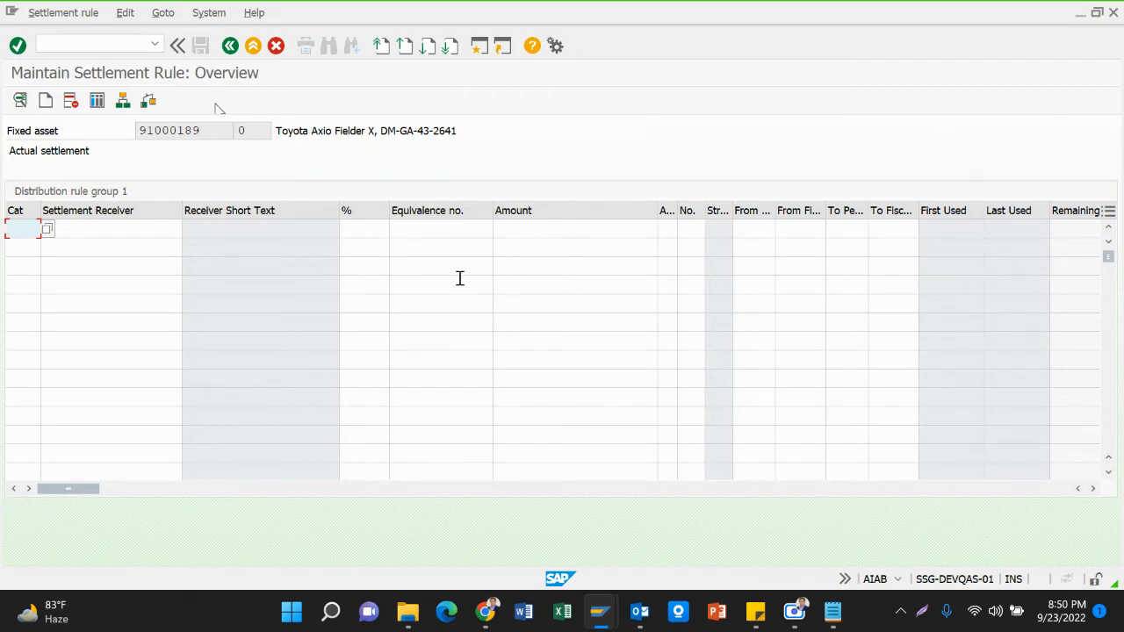
Widen the category column of the distribution rules and set the first row's category to FXA (Asset).
left_click(141, 233)
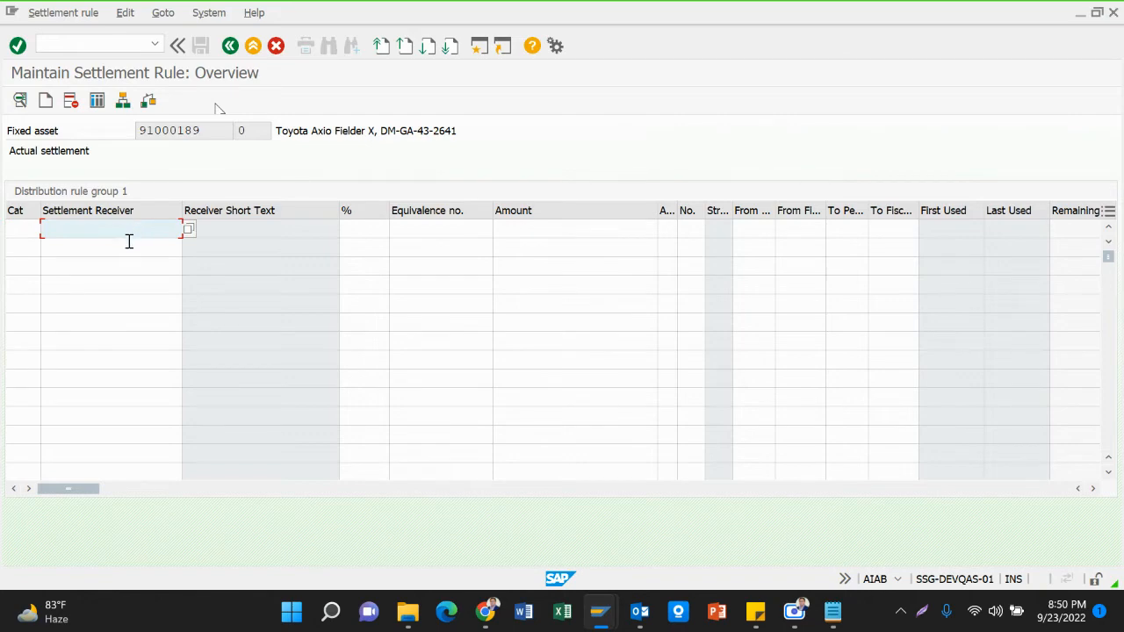
left_click(21, 227)
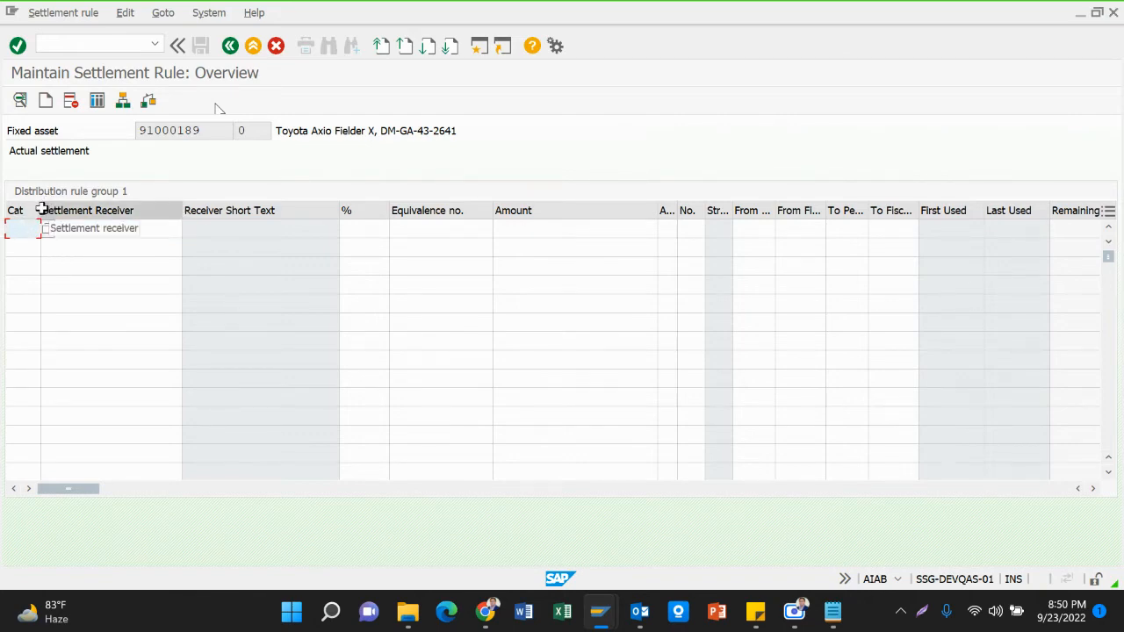
left_click_drag(39, 211, 93, 213)
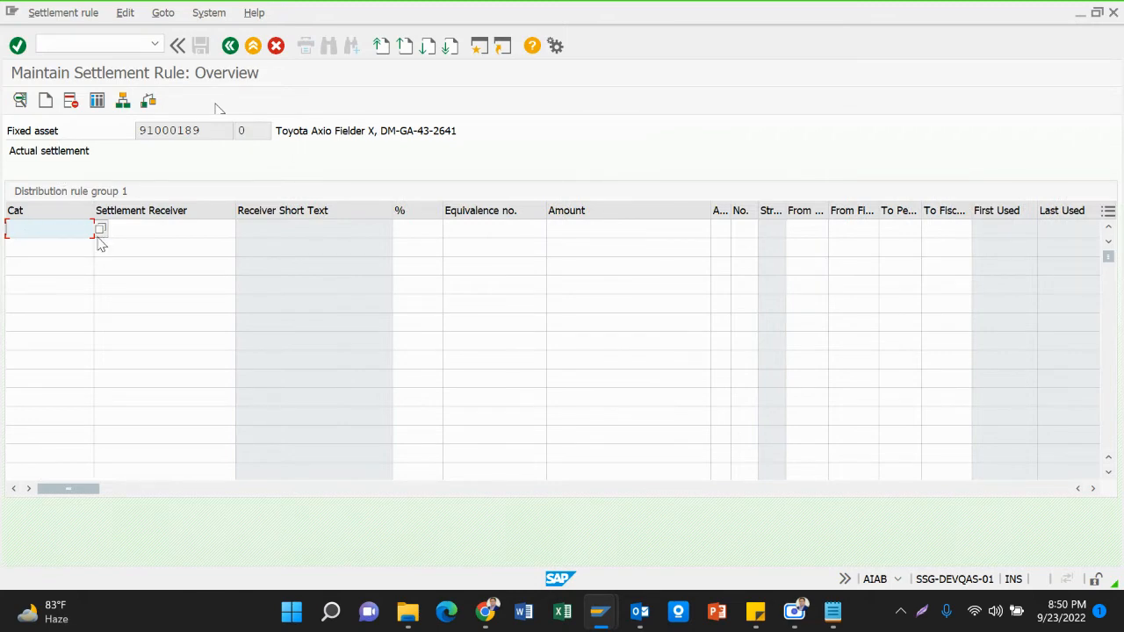
left_click(100, 228)
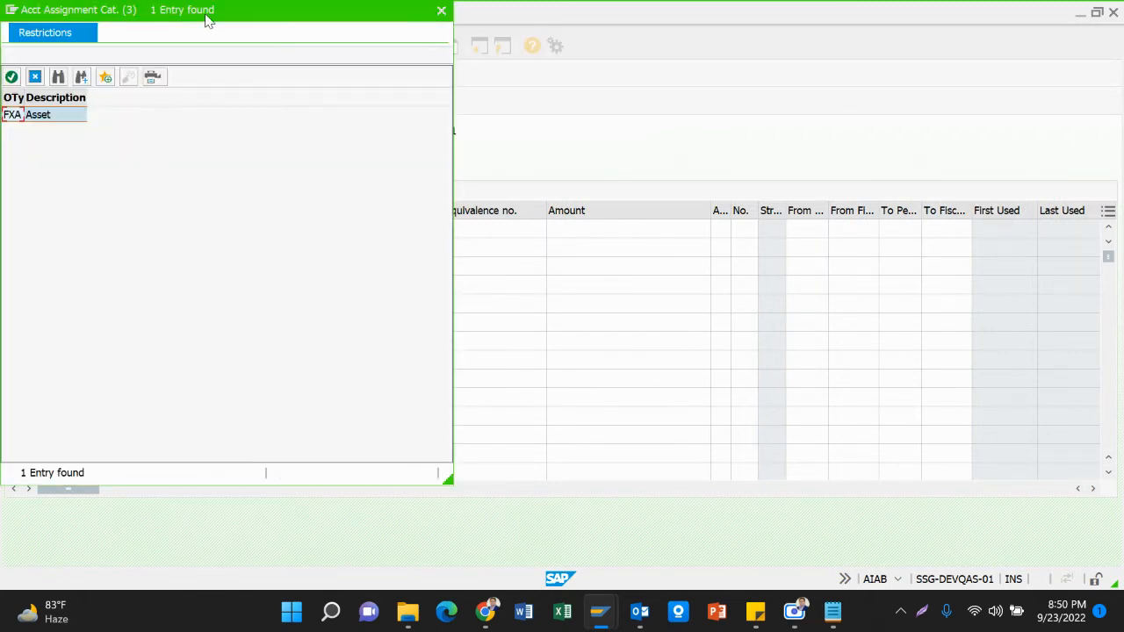
left_click_drag(207, 17, 457, 54)
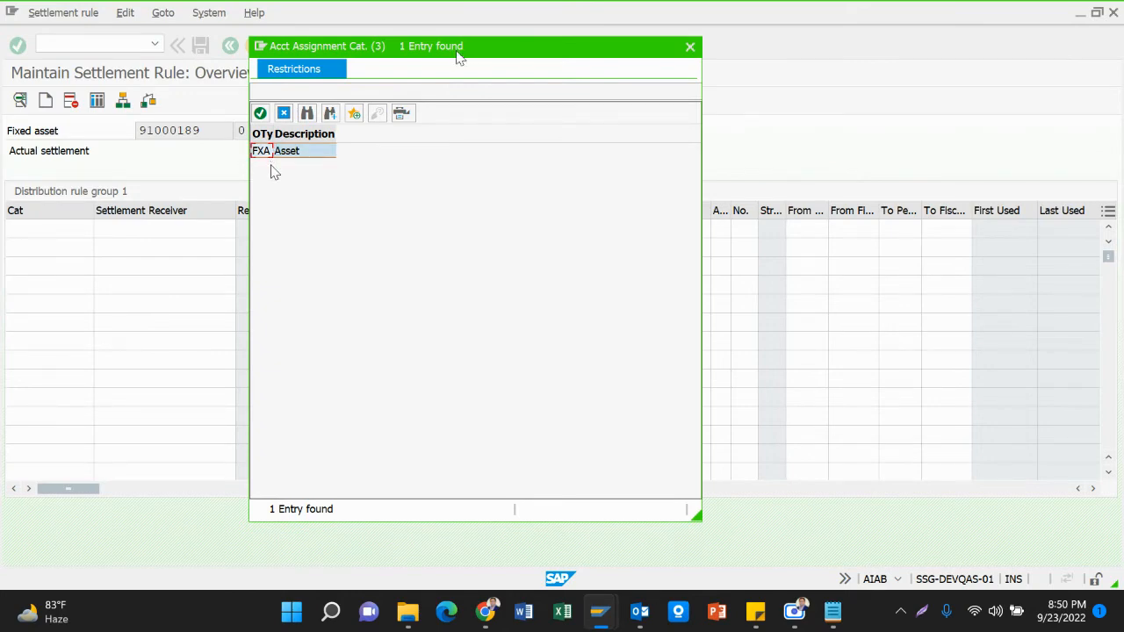
double_click(304, 151)
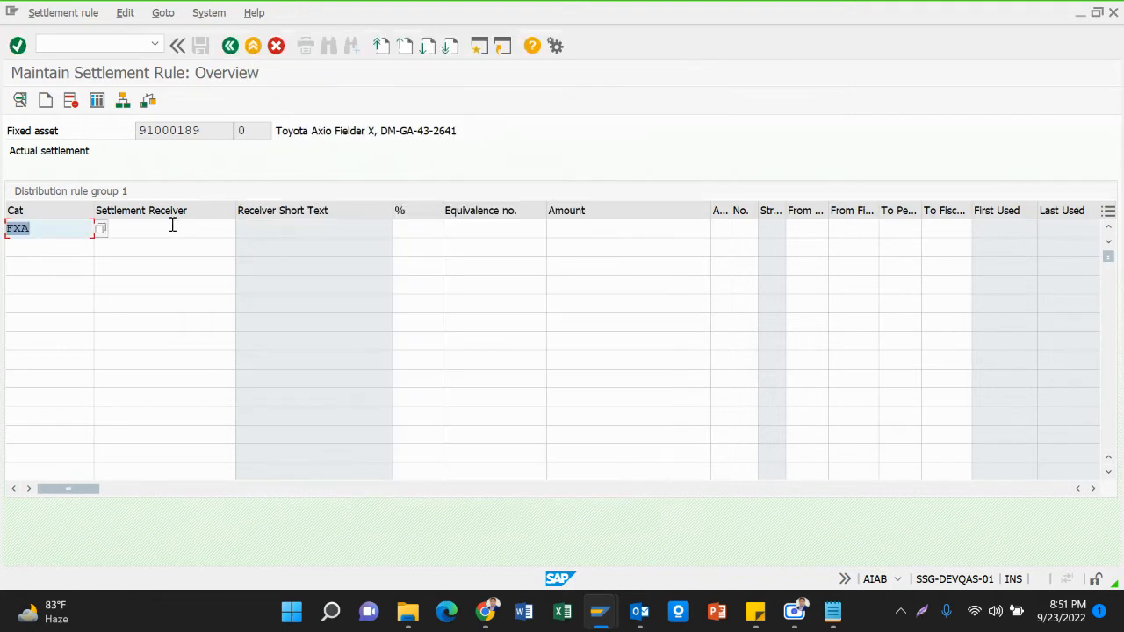
Review the asset under construction and main asset numbers in the Notepad notes to determine the settlement receiver for the FXA row.
left_click(171, 227)
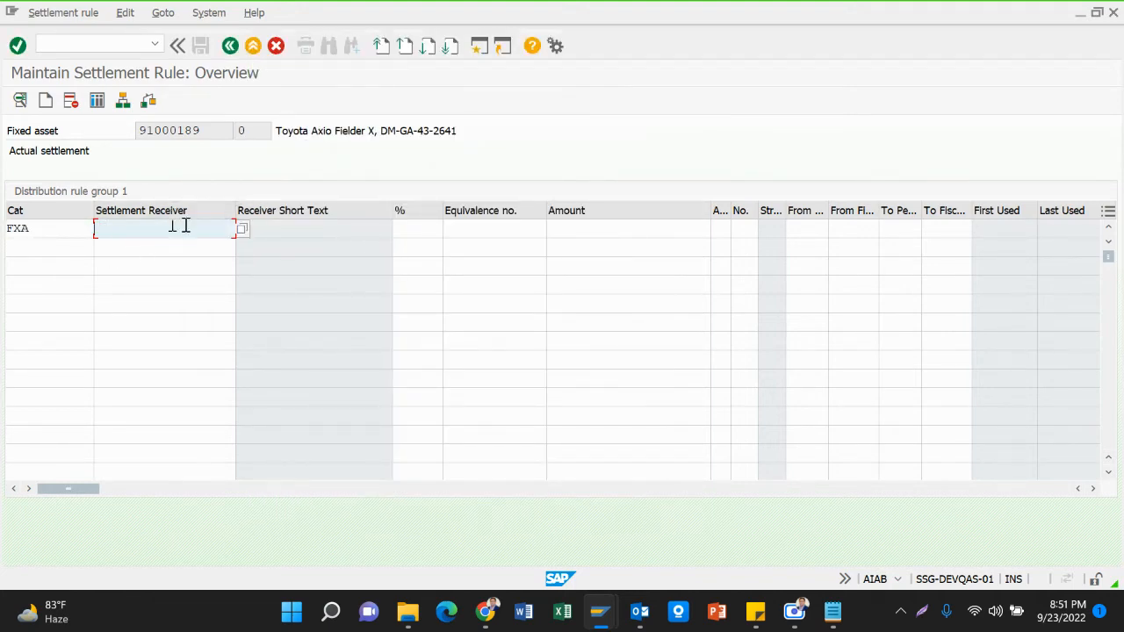
left_click(832, 612)
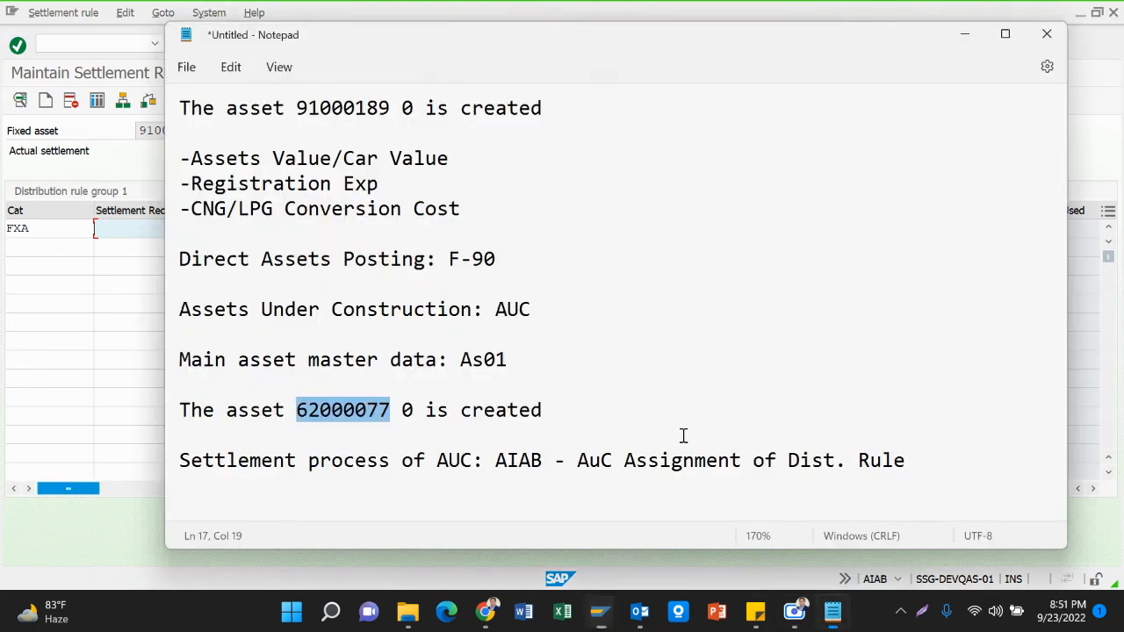
left_click(391, 259)
scroll(372, 187, "up", 2)
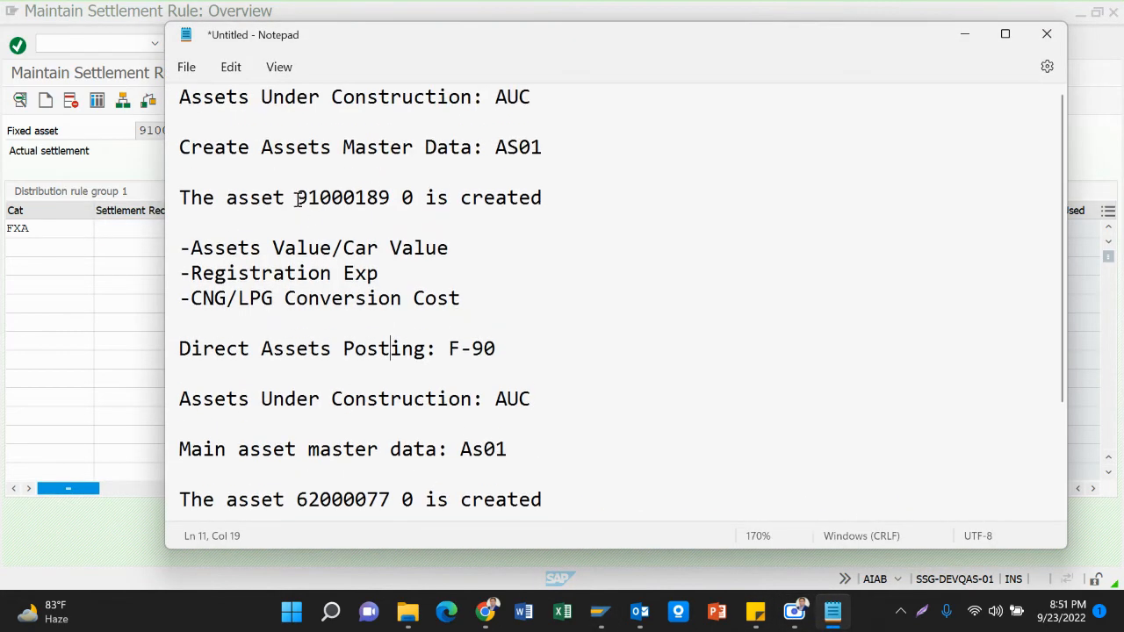
left_click_drag(296, 198, 402, 198)
scroll(401, 230, "down", 2)
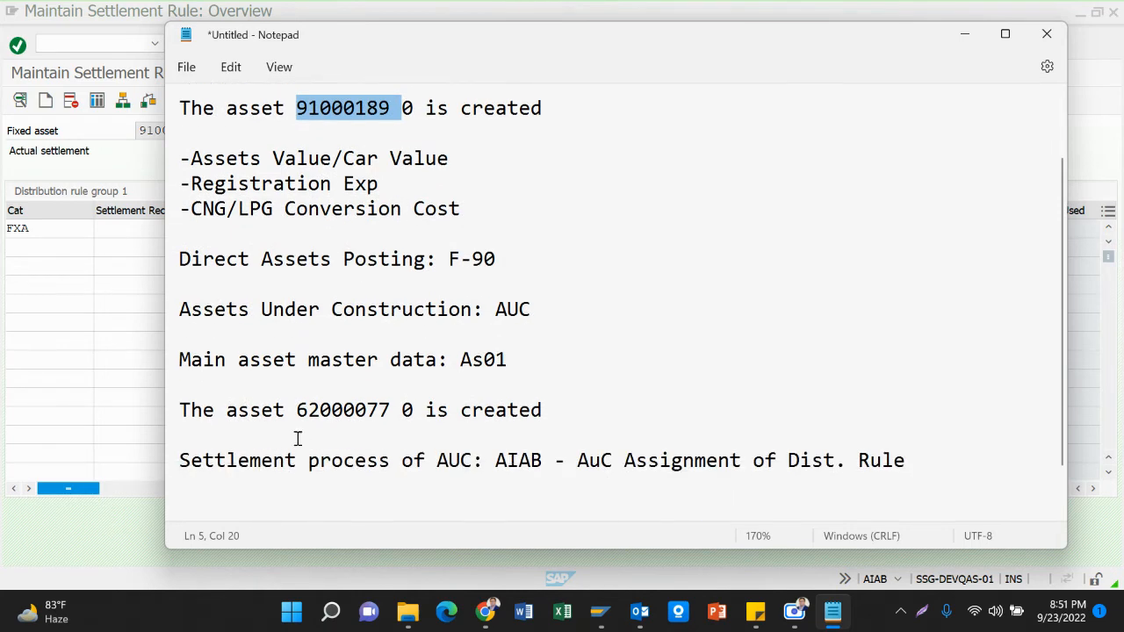
left_click_drag(297, 410, 390, 410)
scroll(364, 269, "up", 1)
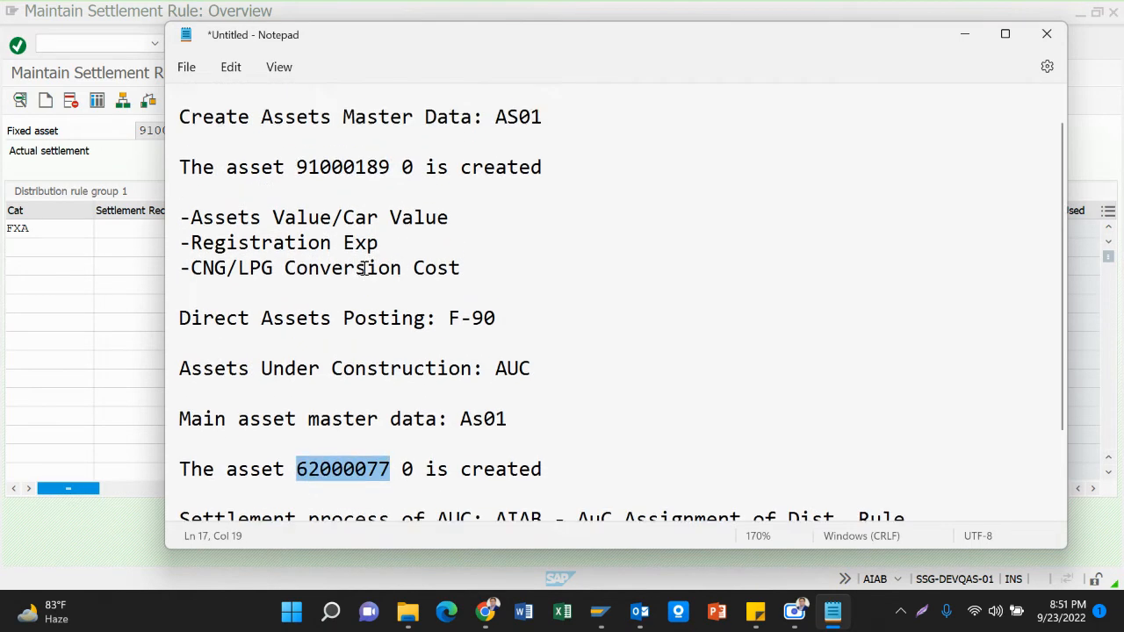
scroll(364, 268, "up", 1)
left_click_drag(392, 197, 296, 197)
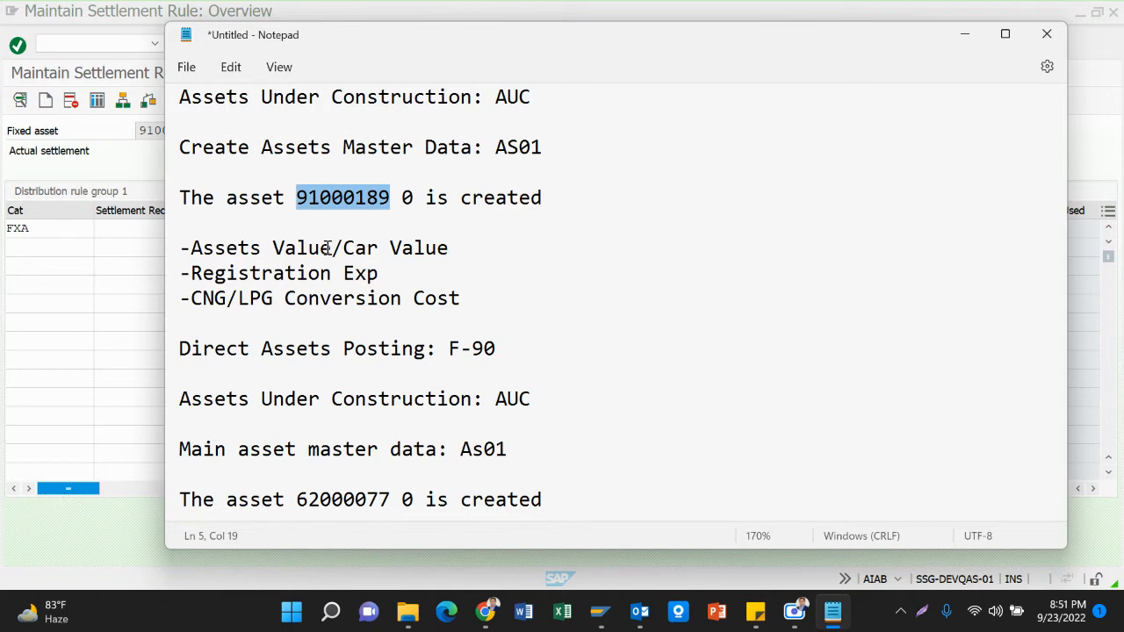
left_click(326, 200)
left_click_drag(297, 198, 387, 204)
left_click(310, 197)
mouse_move(297, 198)
left_mouse_down()
mouse_move(389, 202)
mouse_move(287, 200)
mouse_move(298, 215)
left_mouse_up()
left_click(391, 211)
Copy main asset number 62000077 from the notes and enter it as the settlement receiver in the FXA row.
scroll(299, 215, "down", 2)
left_click_drag(297, 334, 399, 333)
left_click(391, 333)
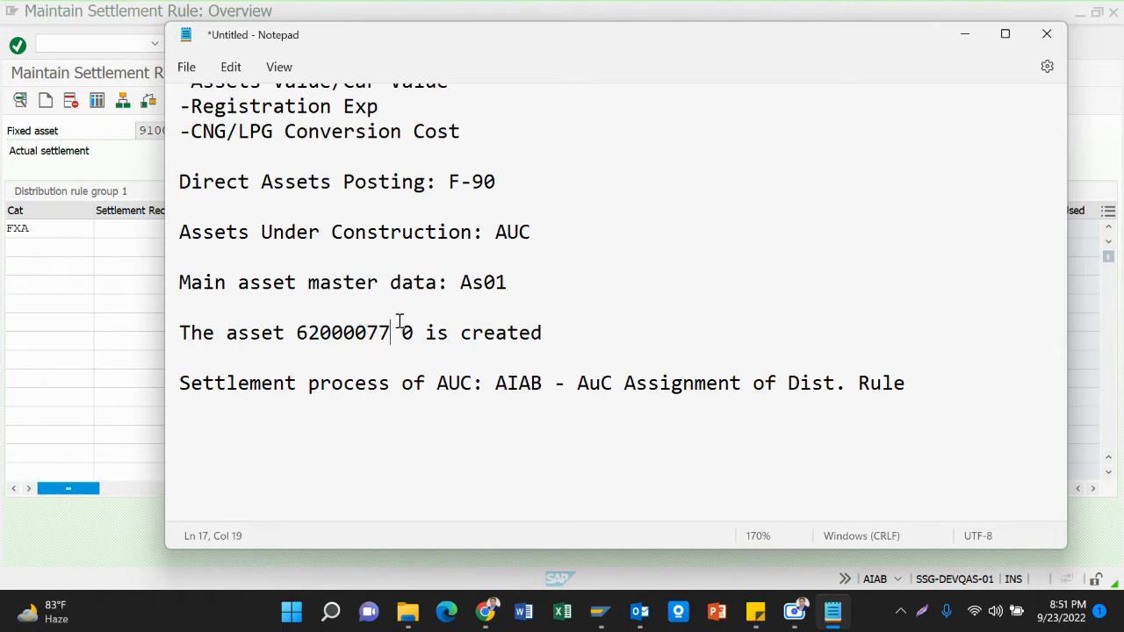
mouse_move(390, 332)
left_mouse_down()
mouse_move(299, 342)
mouse_move(391, 338)
left_mouse_up()
key("ctrl+c")
left_click(359, 361)
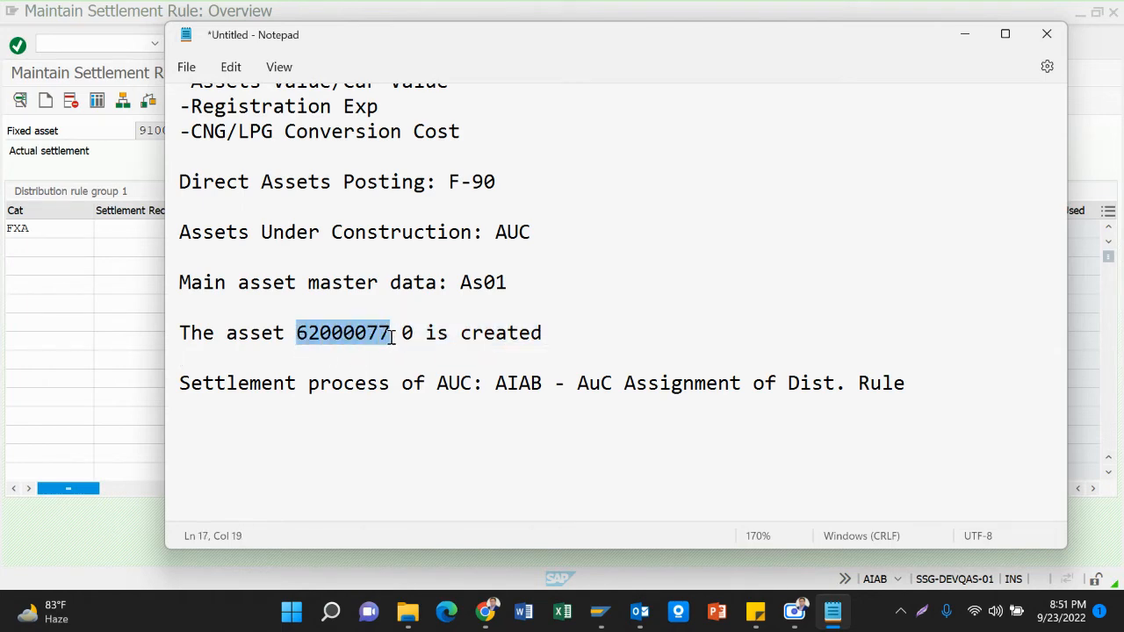
key("alt+Tab")
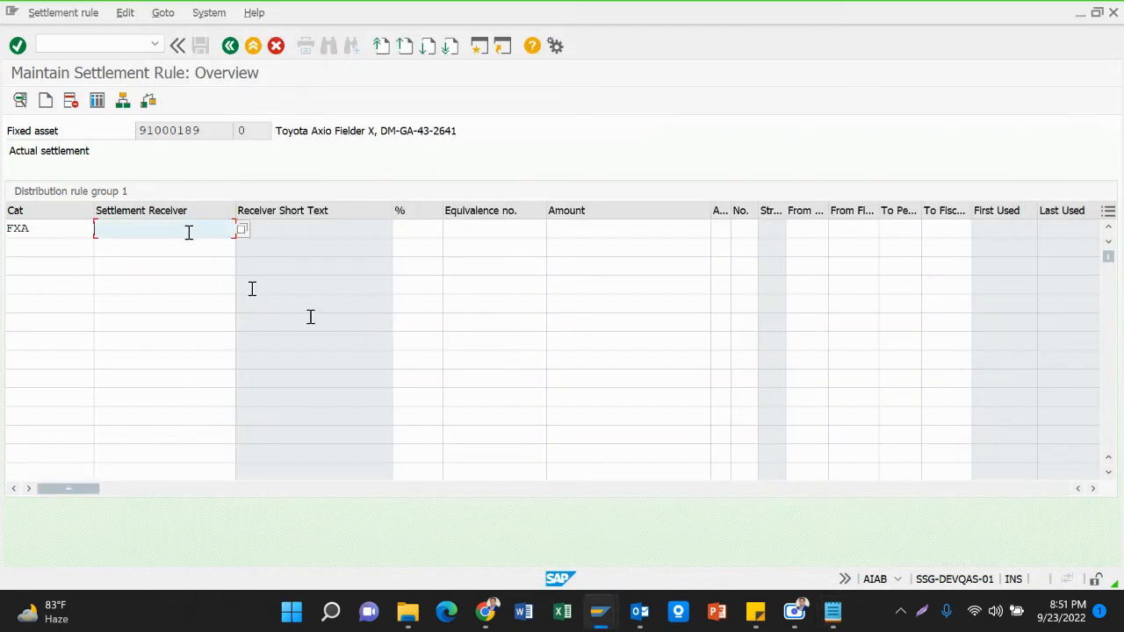
key("ctrl+v")
left_click(46, 231)
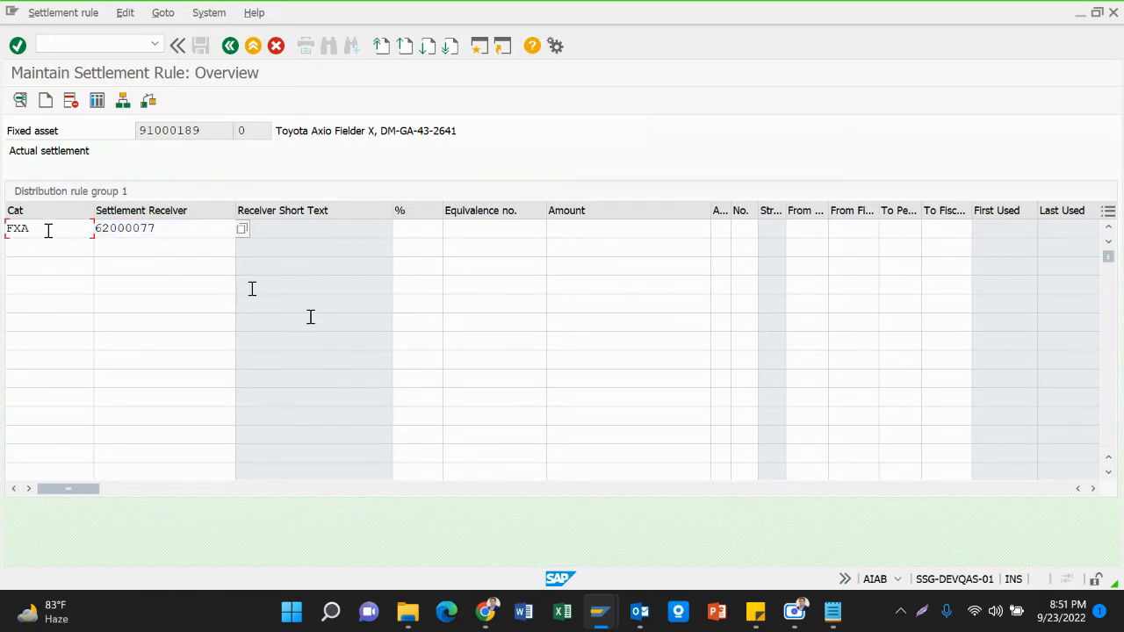
left_click(180, 230)
left_click(154, 249)
left_click(164, 303)
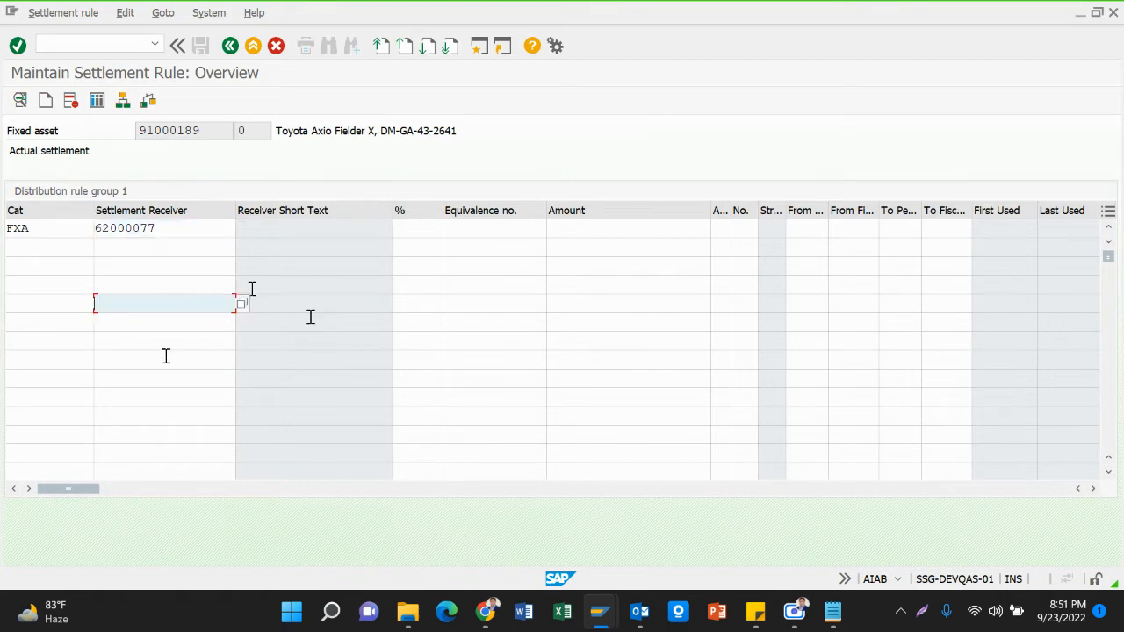
left_click(165, 358)
left_click(160, 284)
left_click(167, 251)
left_click(138, 285)
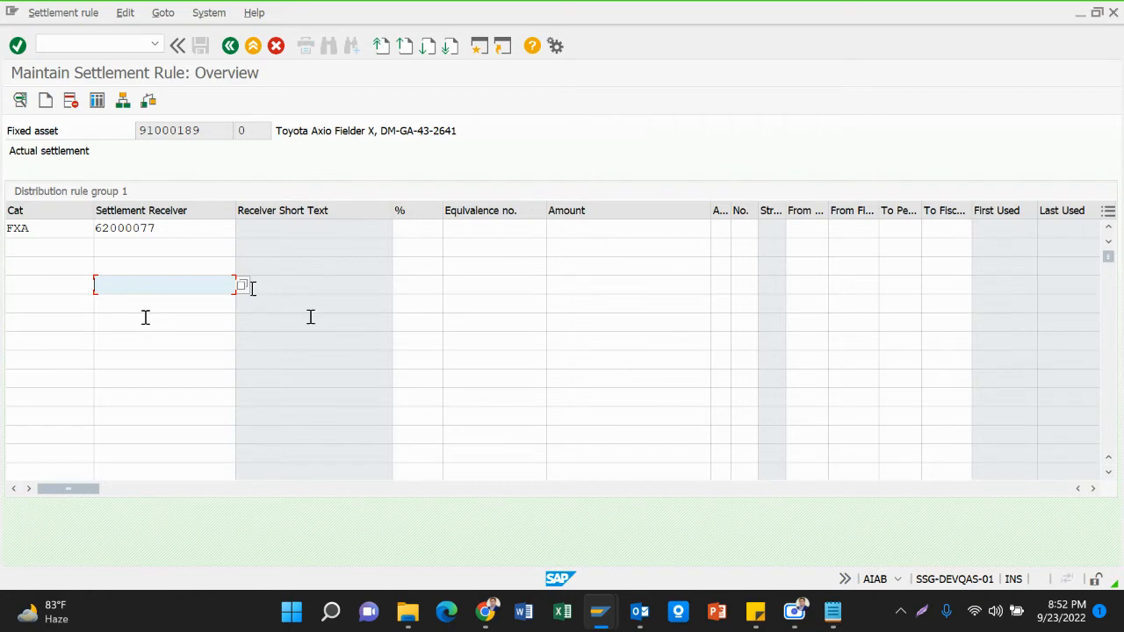
Set the settlement percentage of the FXA distribution rule for receiver 62000077 to 100.
left_click(223, 224)
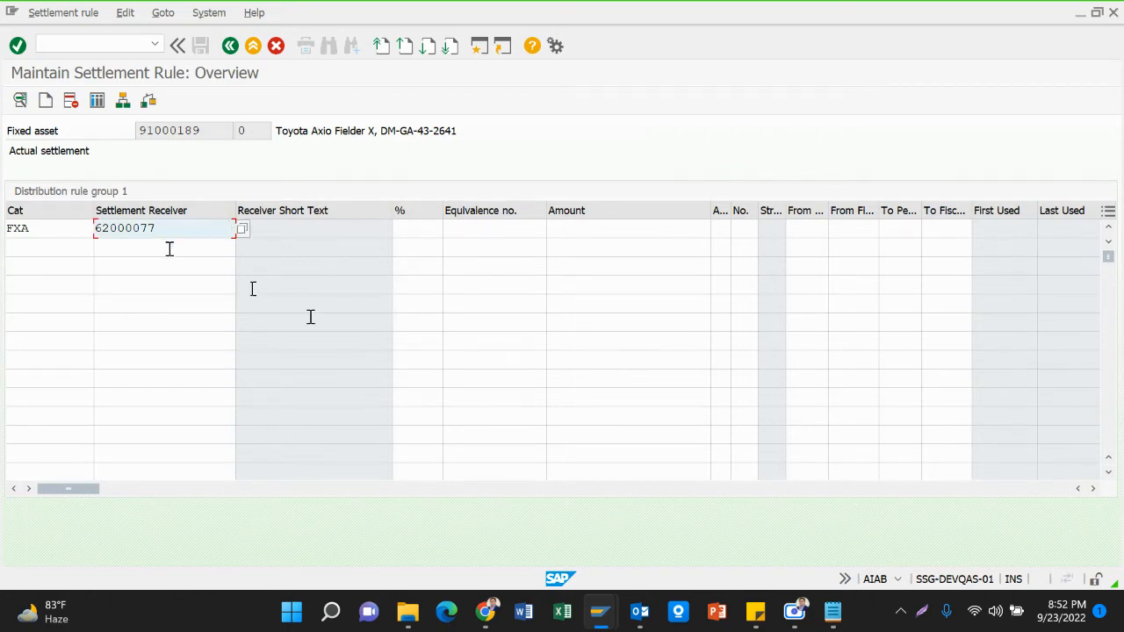
key("Tab")
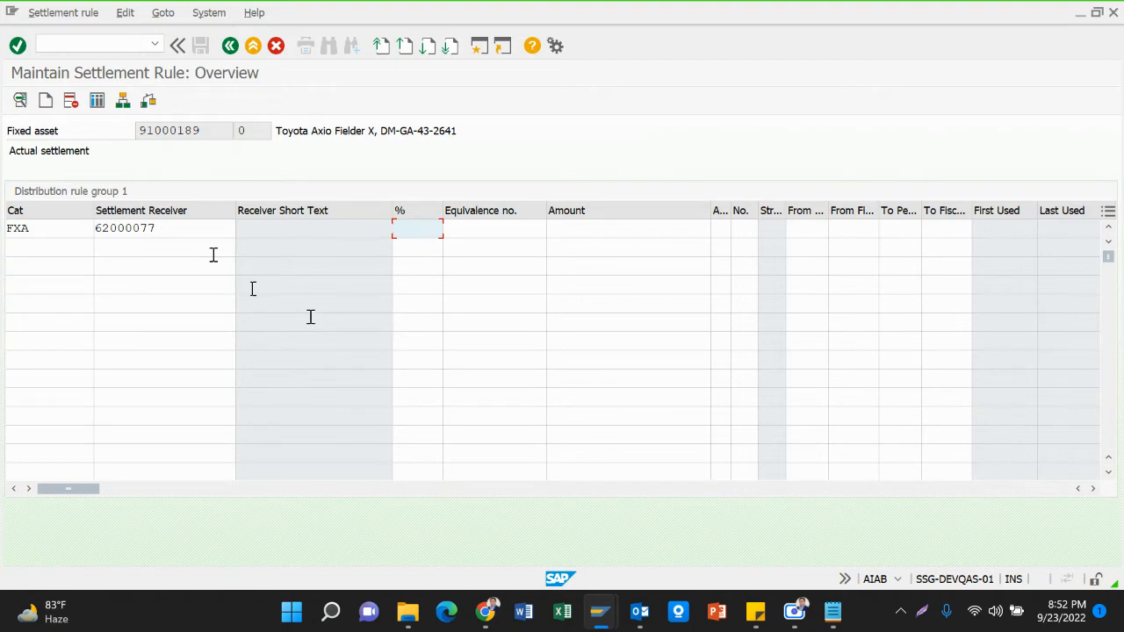
left_click(406, 259)
left_click(414, 234)
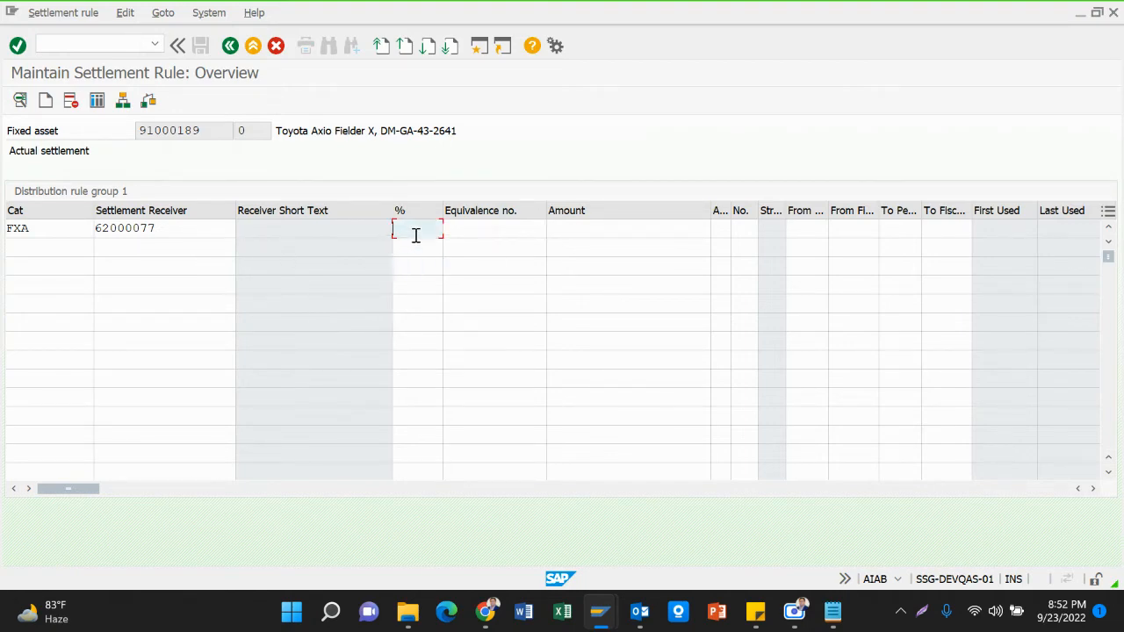
left_click(651, 232)
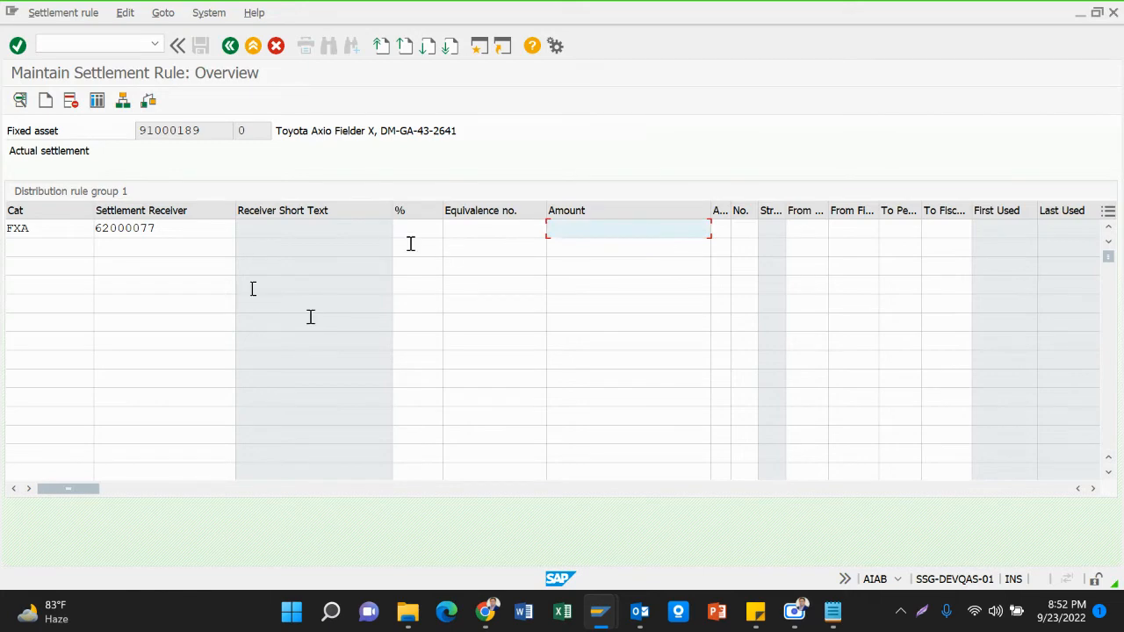
left_click(410, 228)
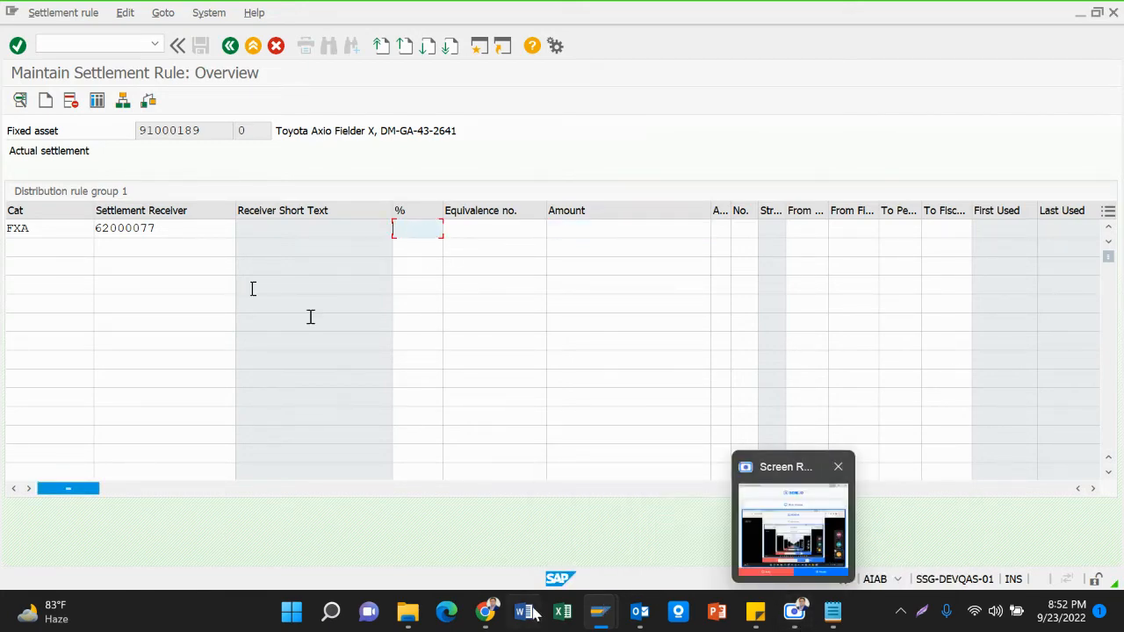
left_click(277, 232)
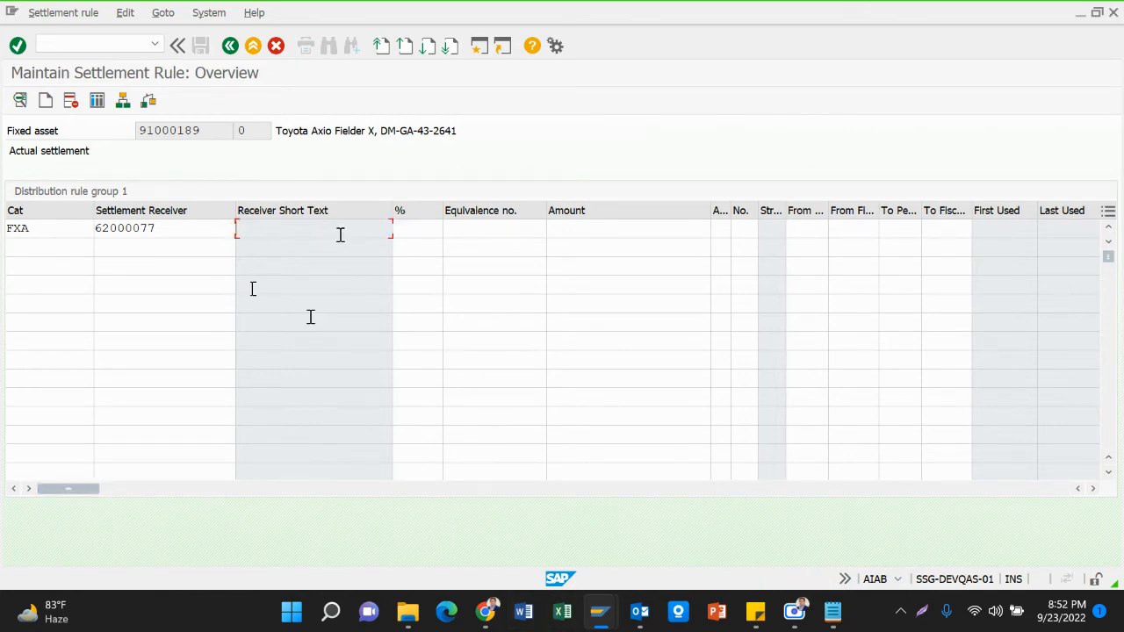
left_click(424, 229)
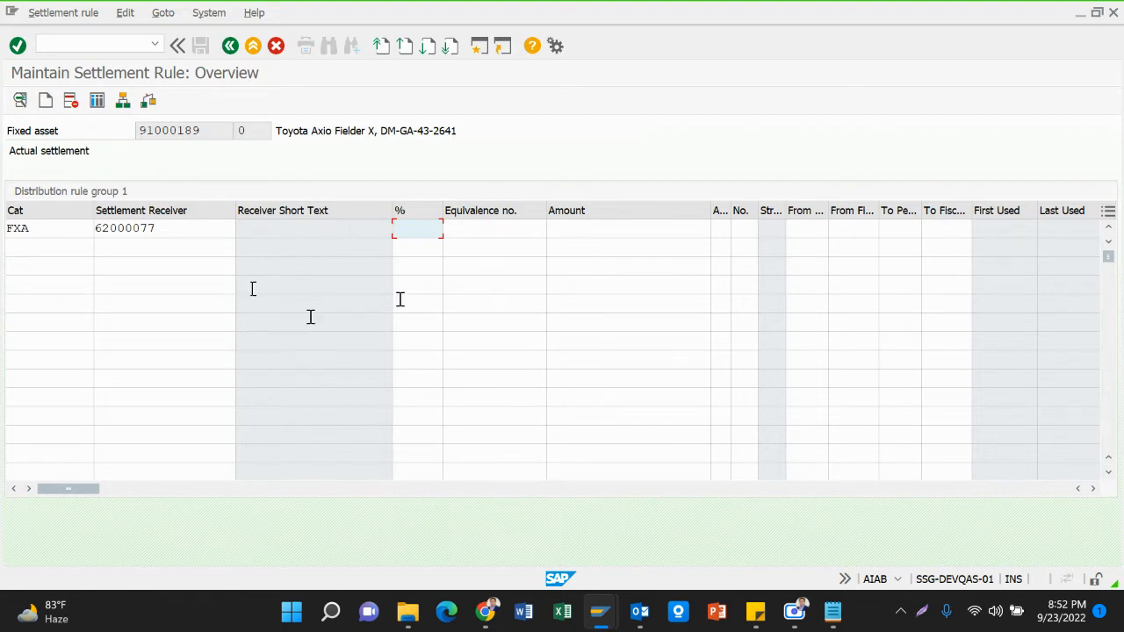
type("100")
key("Return")
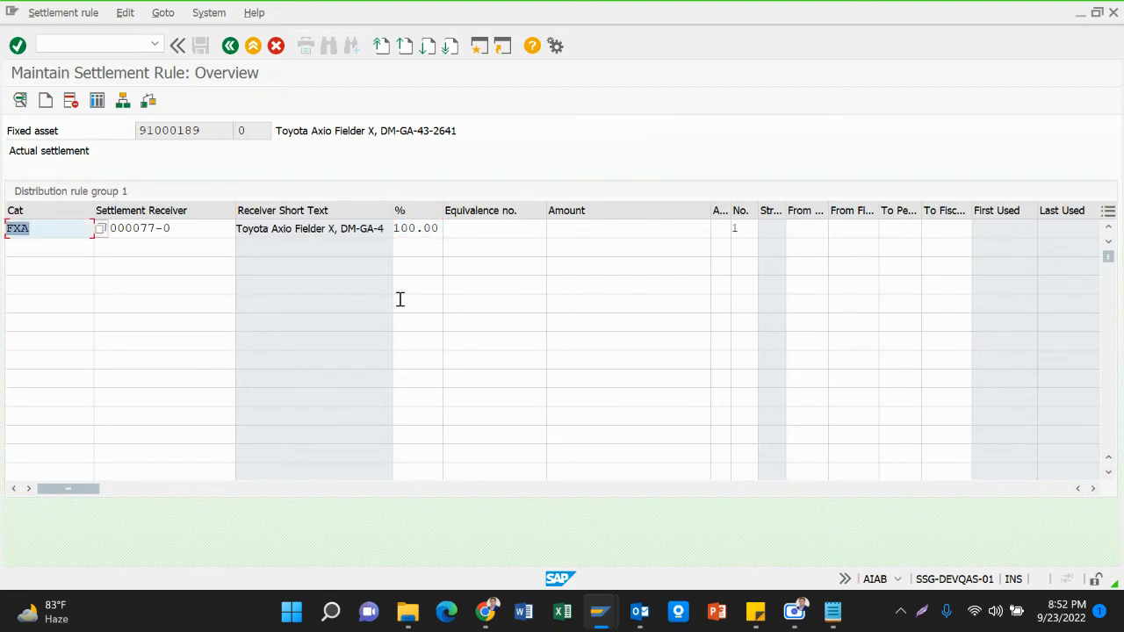
Check the category, settlement receiver, percentage and amount fields of the FXA distribution rule.
left_click(193, 232)
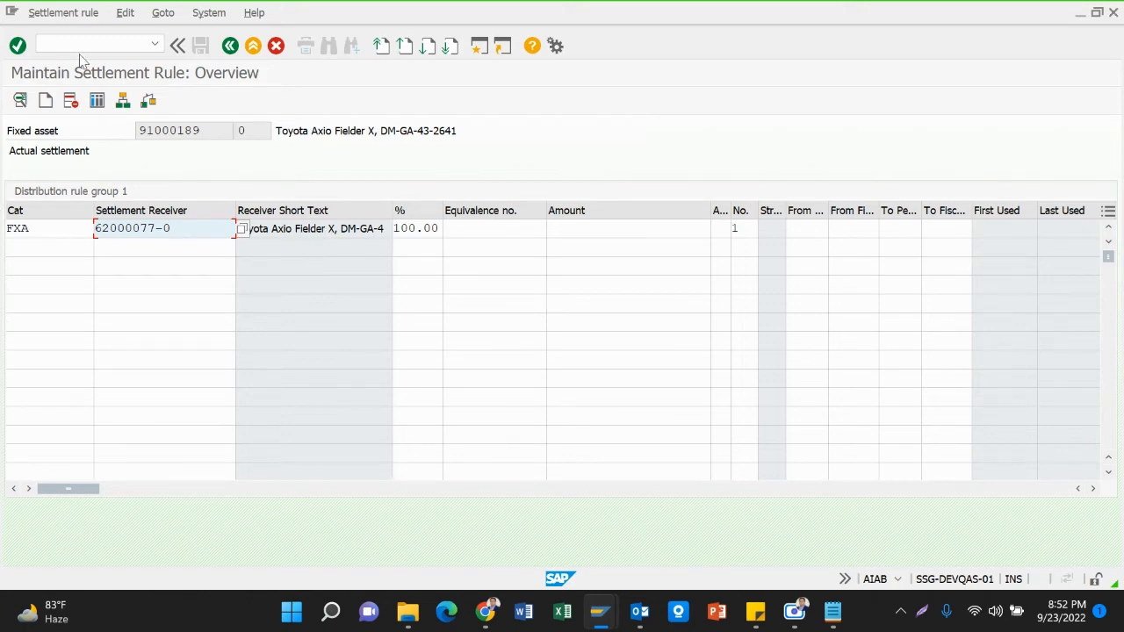
left_click(39, 230)
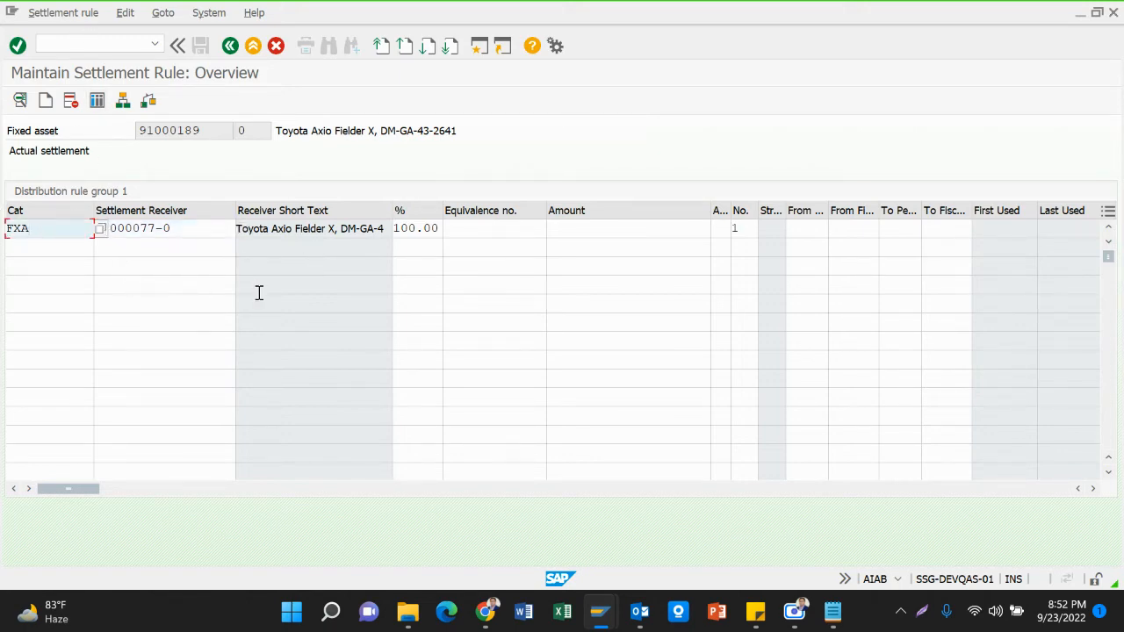
left_click(378, 231)
left_click(46, 229)
left_click(162, 230)
left_click(416, 230)
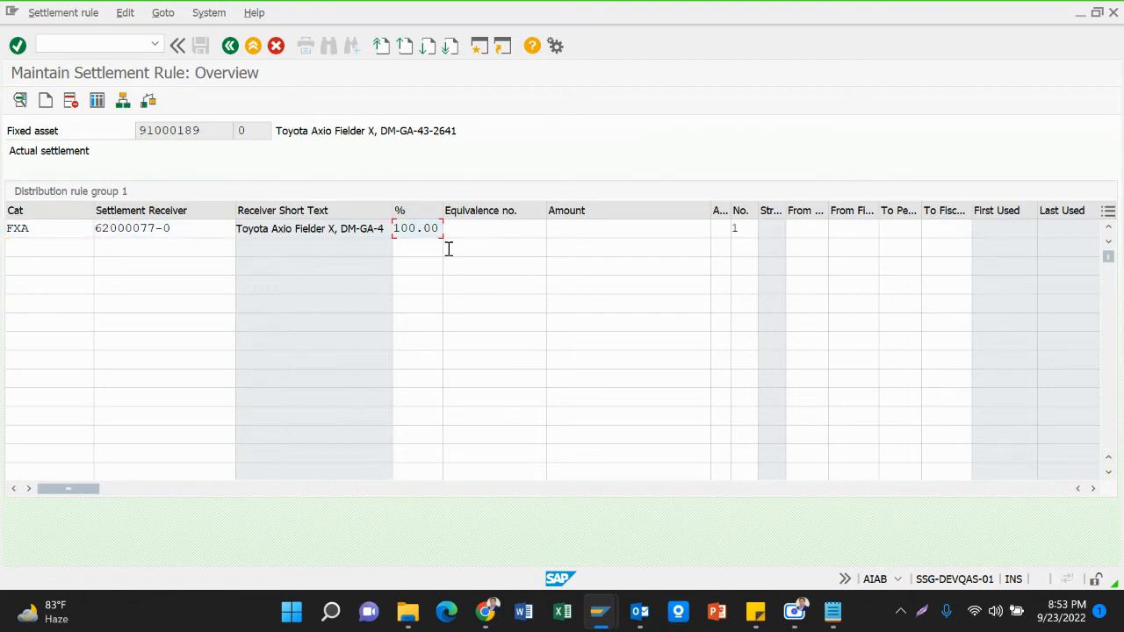
left_click(604, 227)
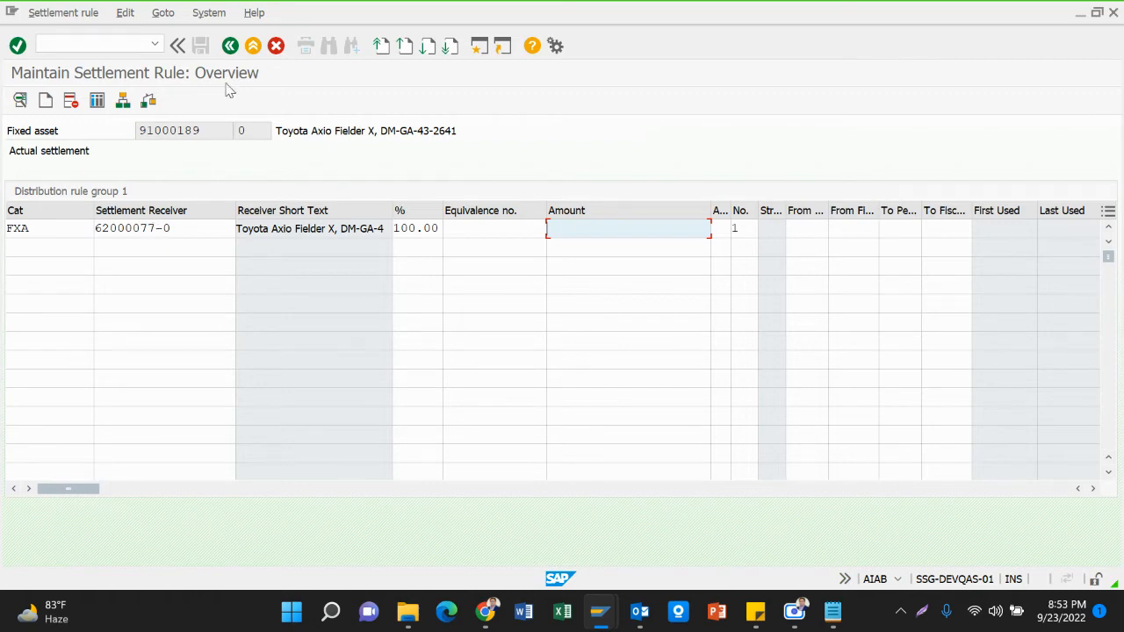
Return to the line item list, save the distribution rules and dismiss the message details.
left_click(230, 46)
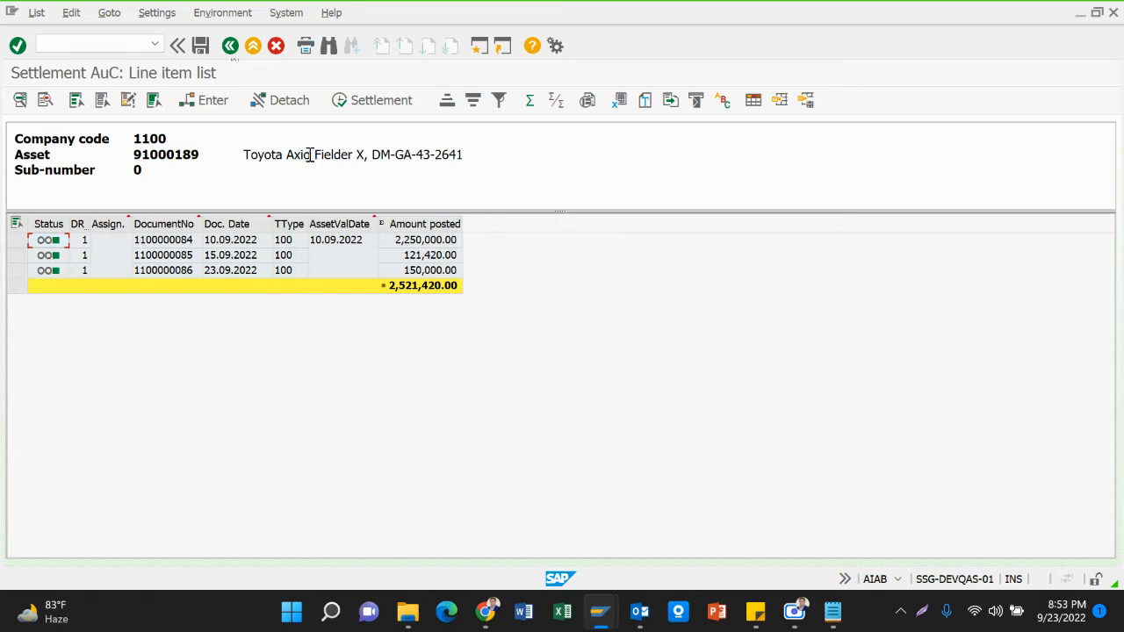
left_click(201, 48)
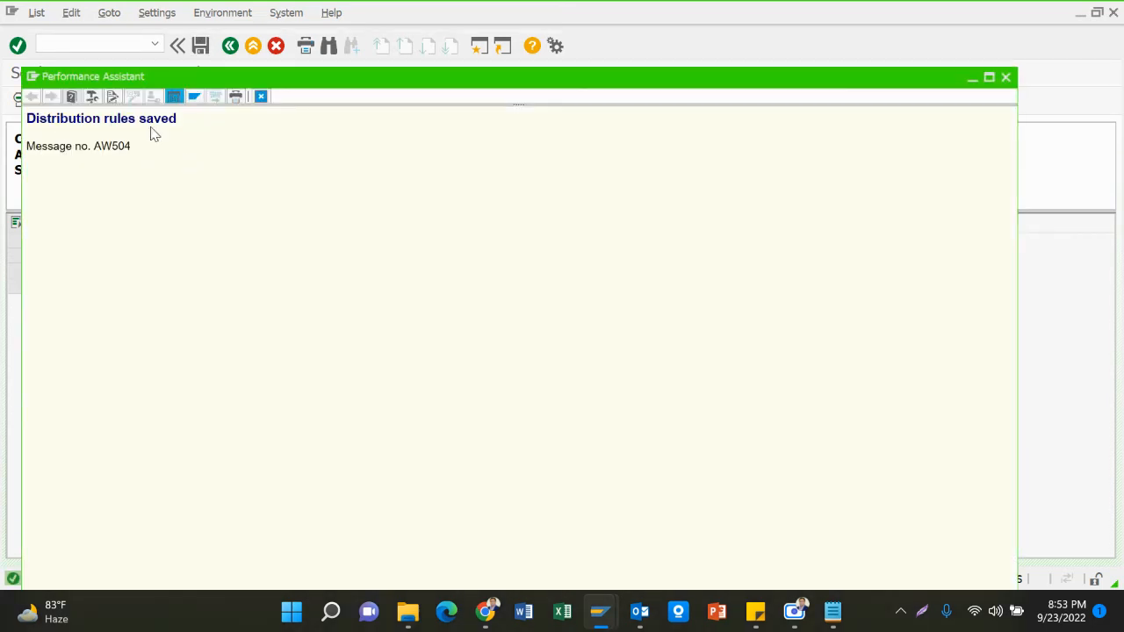
left_click(1005, 76)
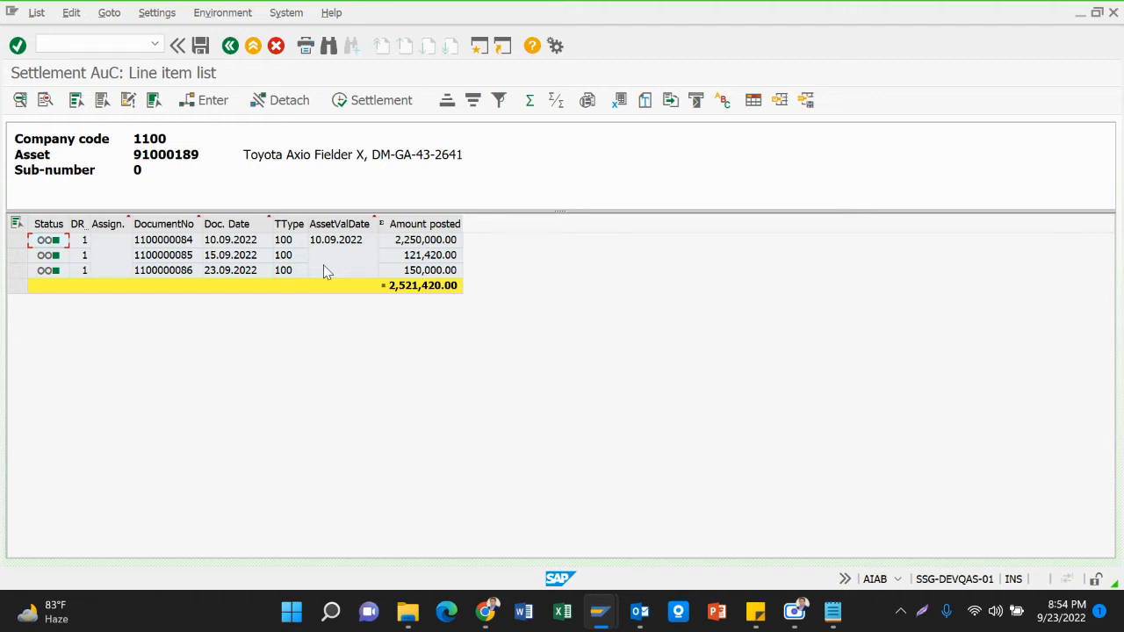
Start the settlement of asset under construction 91000189 from its line item list.
left_click(230, 168)
left_click_drag(243, 154, 518, 151)
key("ctrl+c")
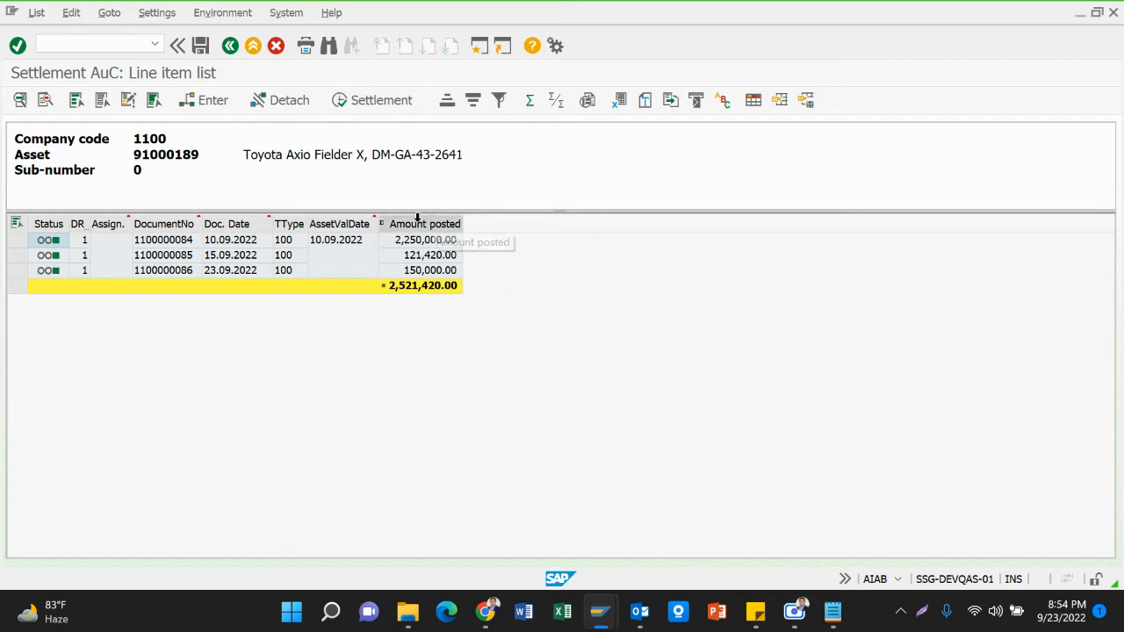
left_click(343, 102)
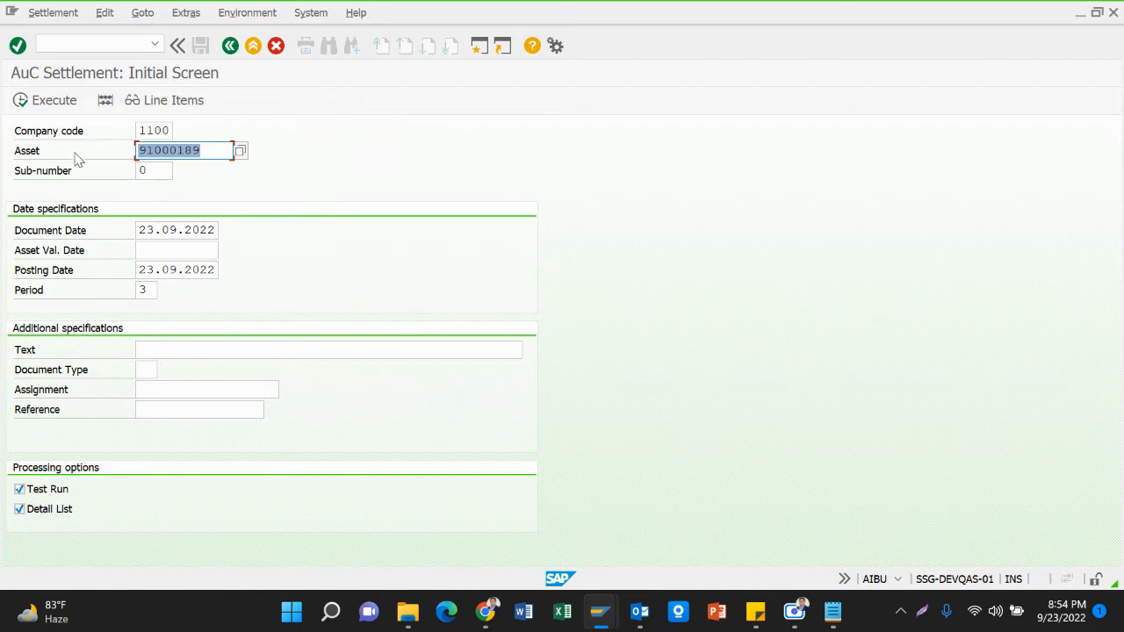
left_click(34, 152)
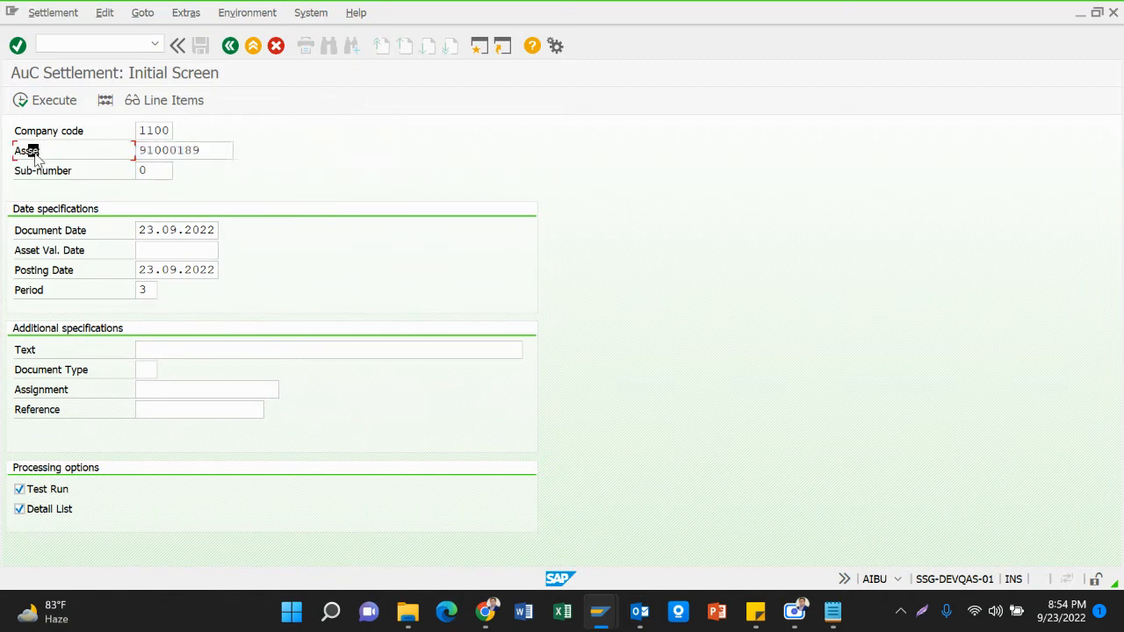
left_click(160, 150)
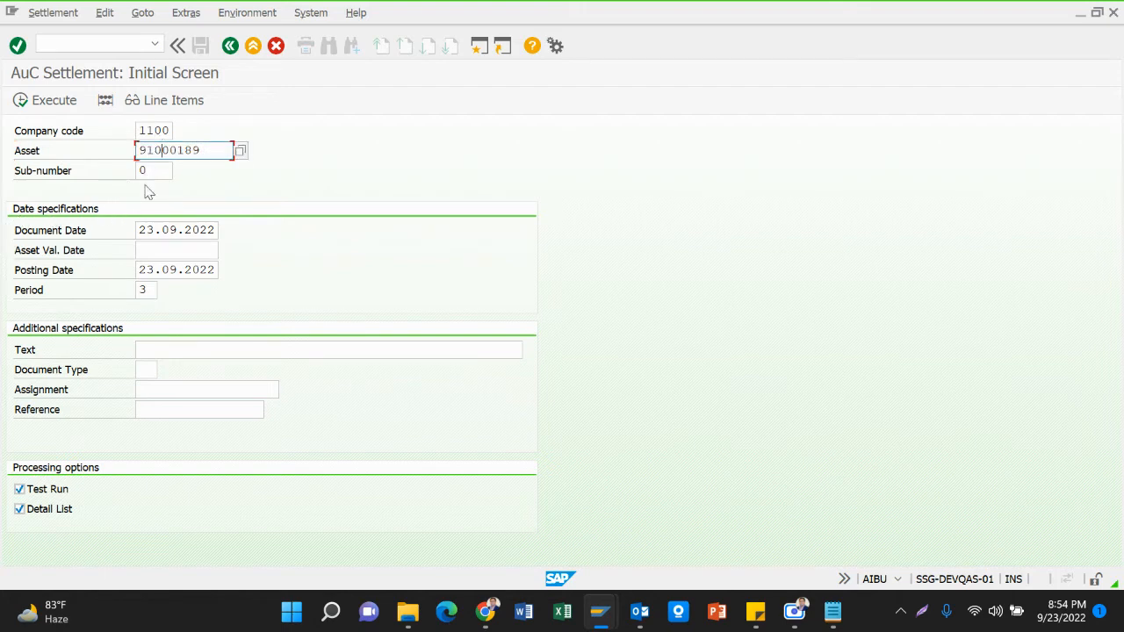
Examine the asset value dates of the three acquisition transactions of asset 91000189 in Asset Explorer.
left_click(144, 249)
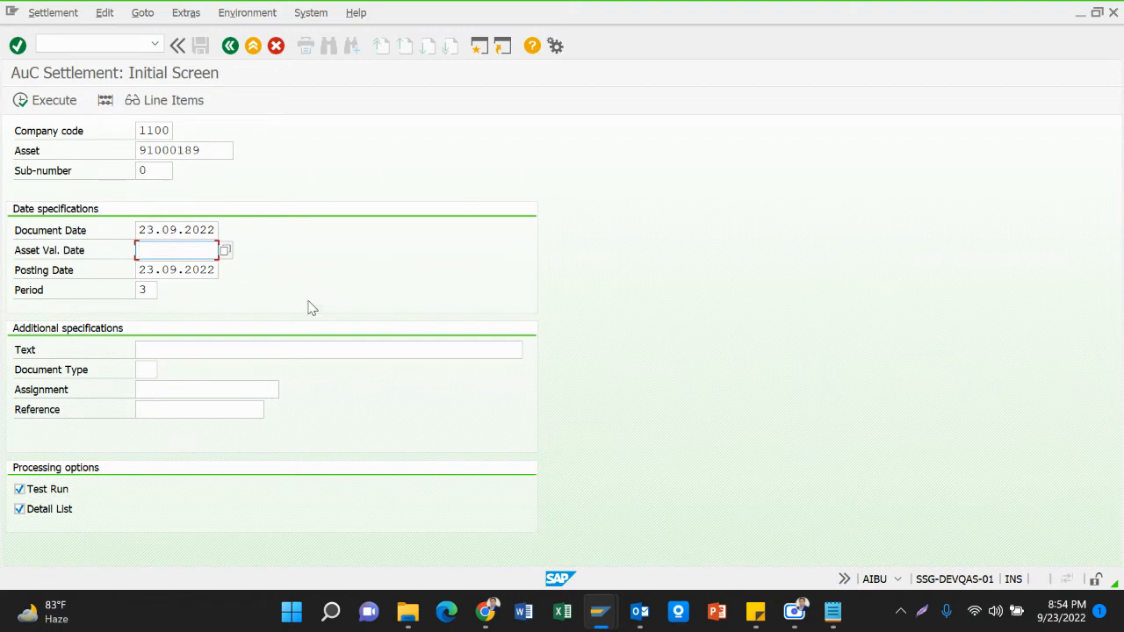
mouse_move(606, 623)
left_click(532, 547)
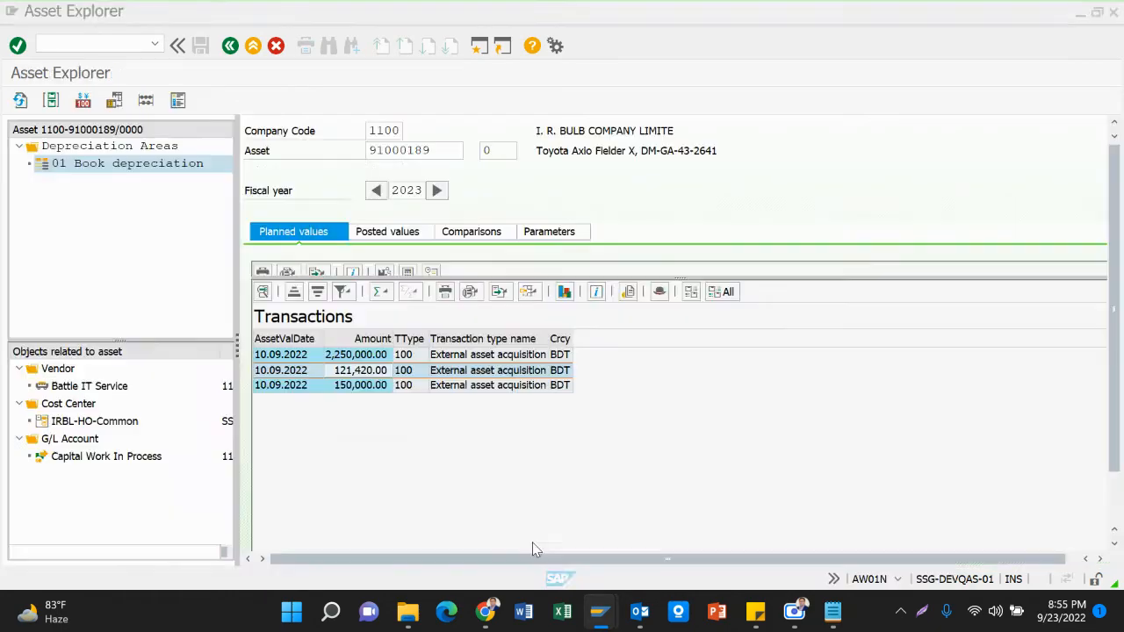
left_click(380, 386)
left_click(309, 355)
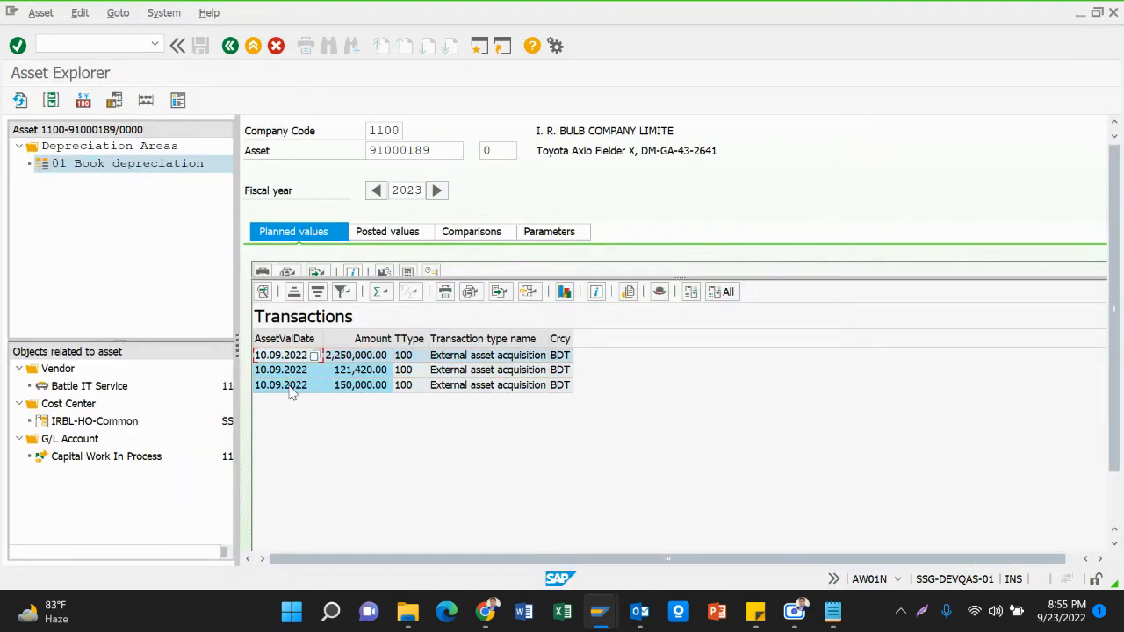
left_click(288, 386)
left_click(273, 359)
left_click(277, 370)
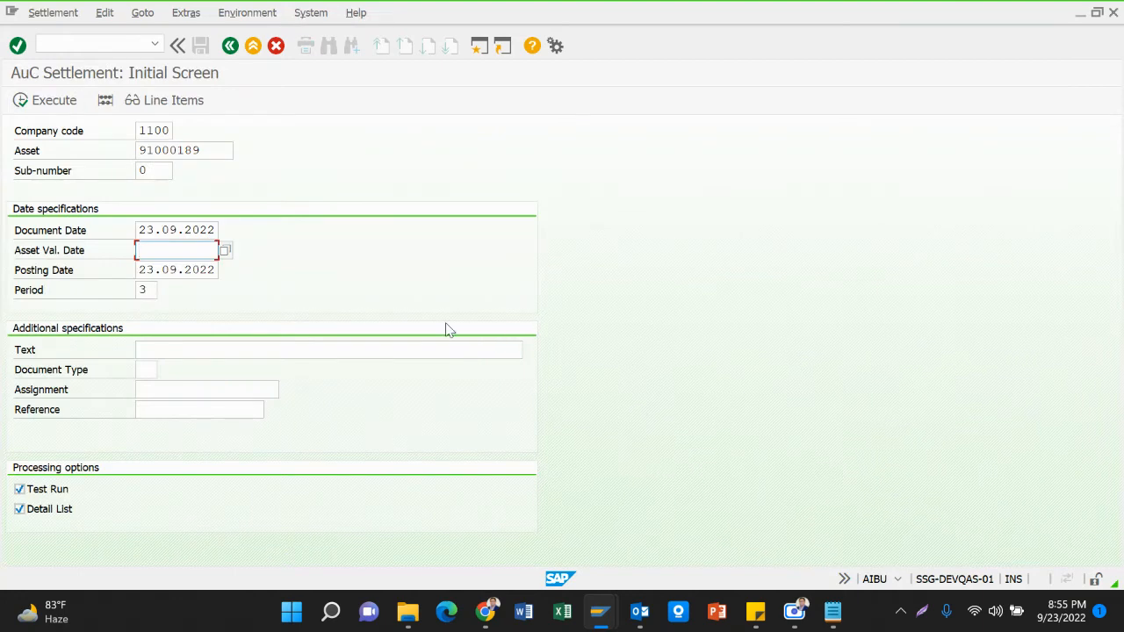
Set the asset value date of the settlement to 23.09.2022, rechecking the asset's transactions in Asset Explorer.
left_click(225, 251)
double_click(367, 360)
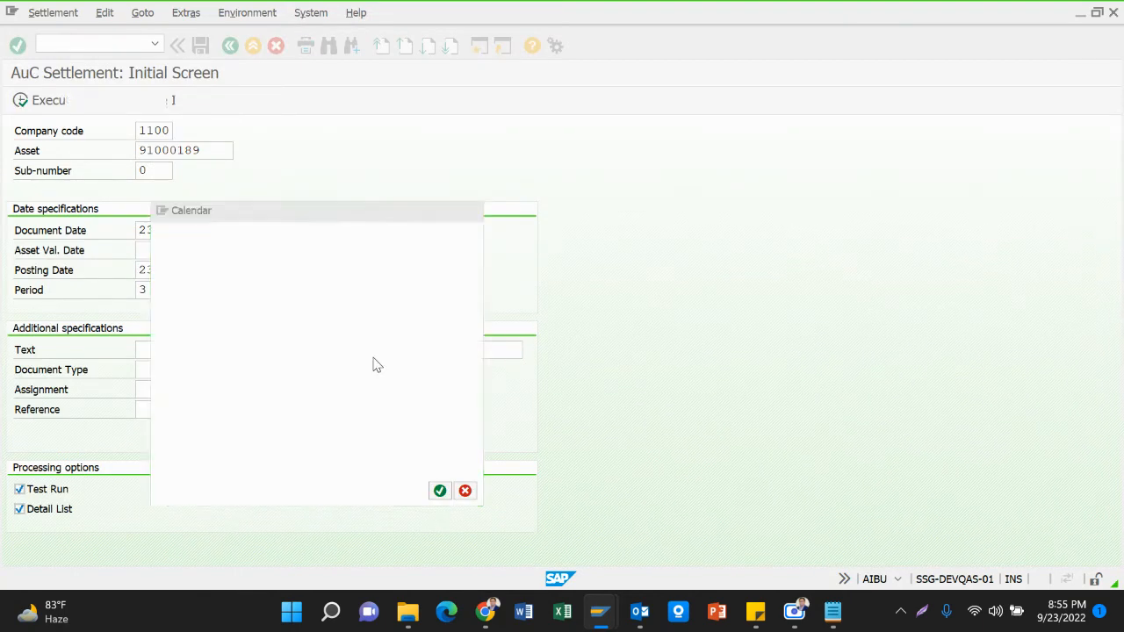
key("alt+Tab")
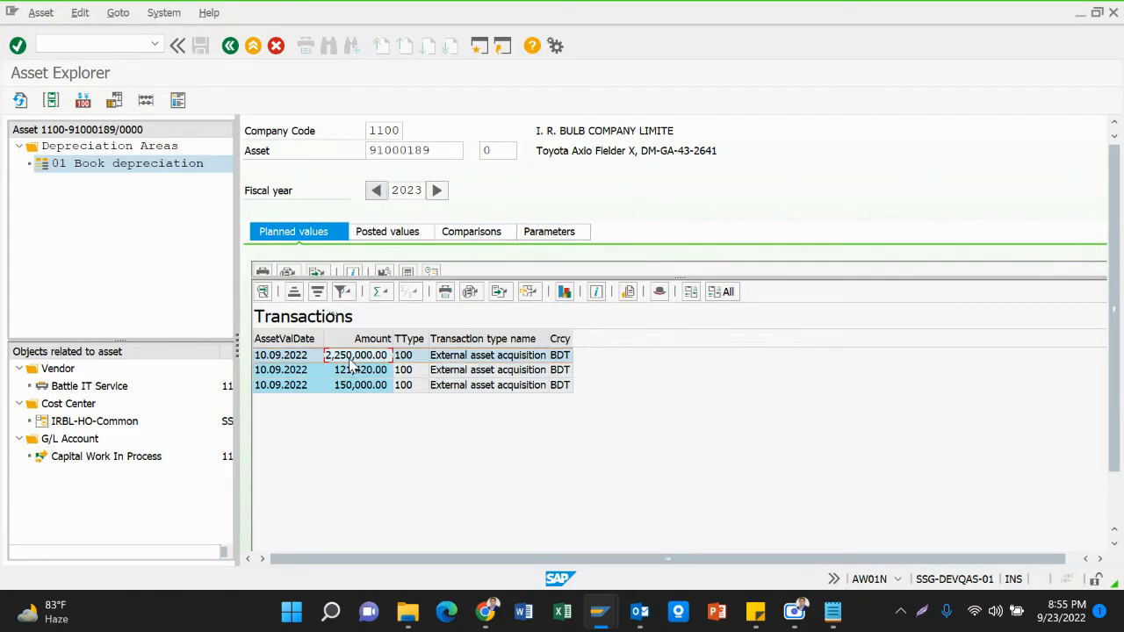
left_click(356, 386)
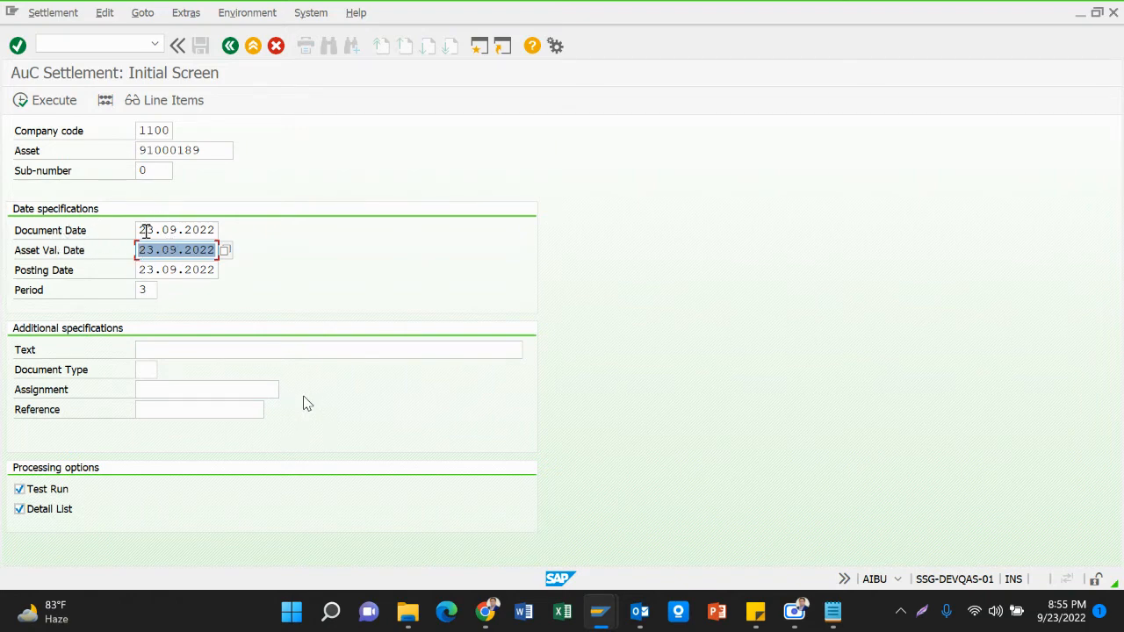
left_click(190, 270)
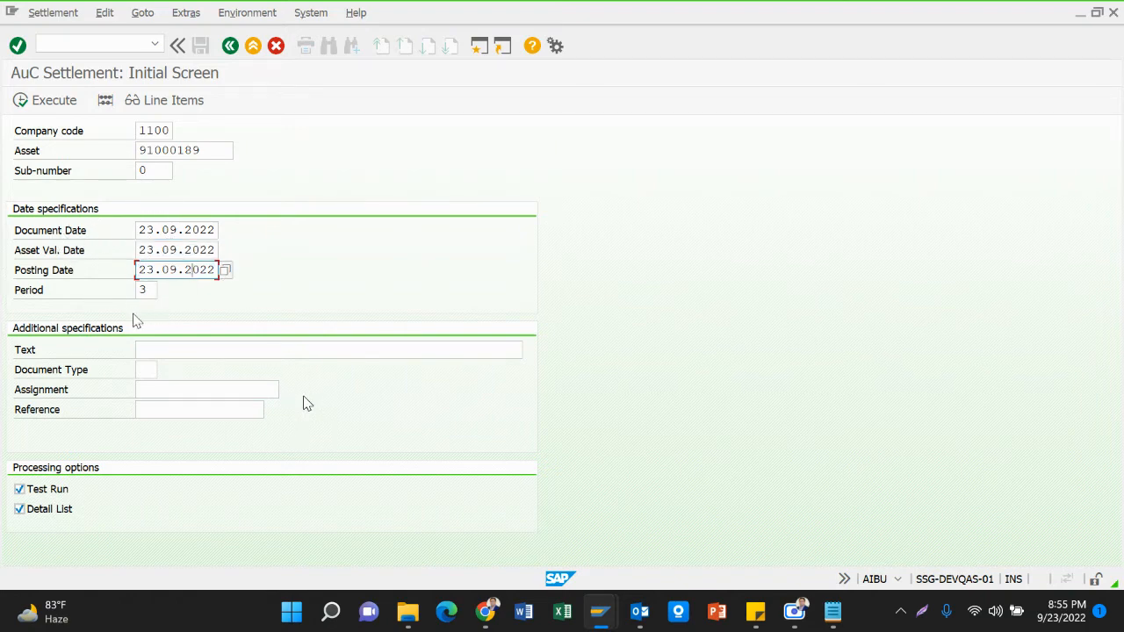
Fill the settlement text with the earlier "AUC Settle from asset" entry and change its source asset number to 91000189.
left_click(211, 349)
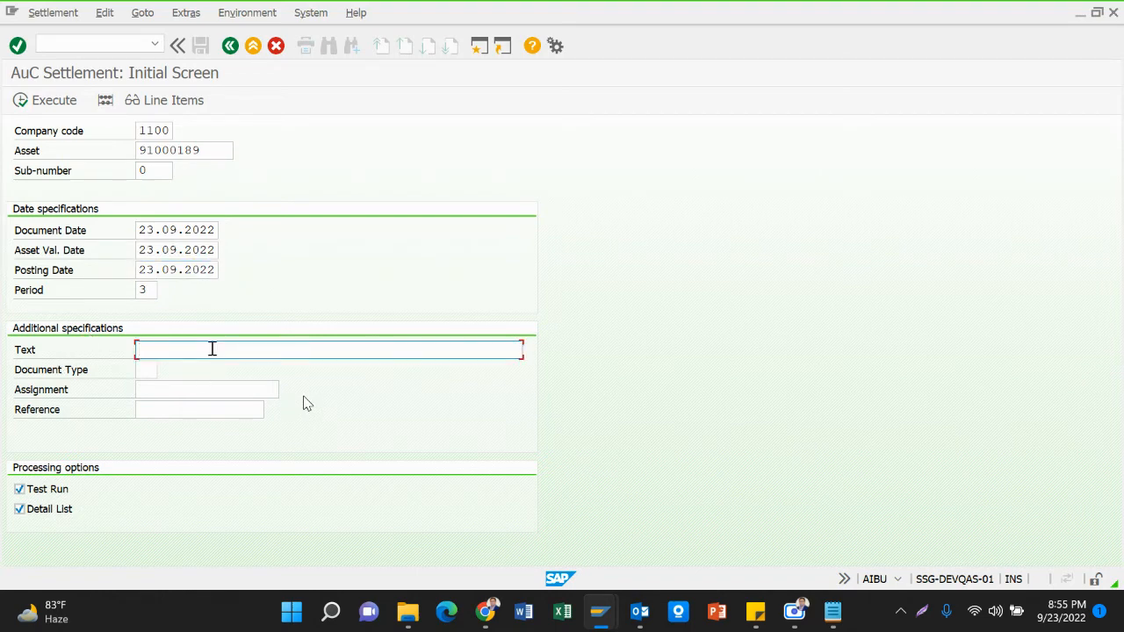
key("Down")
key("Down")
key("Return")
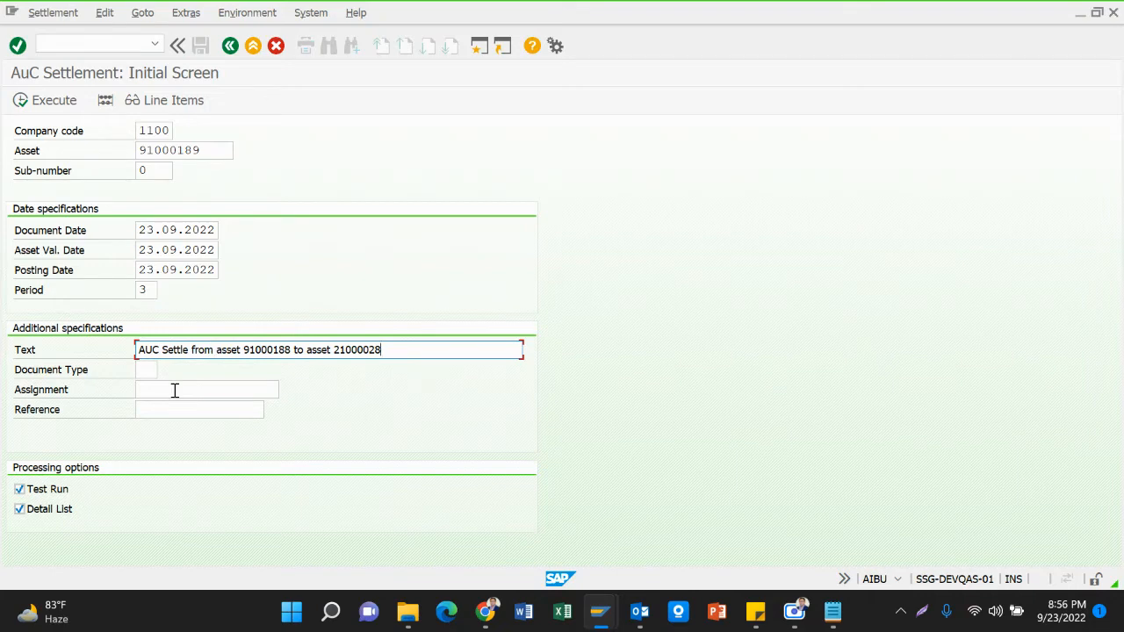
left_click_drag(231, 350, 317, 350)
left_click(293, 354)
key("BackSpace")
type("9")
Copy main asset number 62000077 from the Notepad notes and replace the target asset number in the settlement text with it.
key("alt+Tab")
key("alt+Tab")
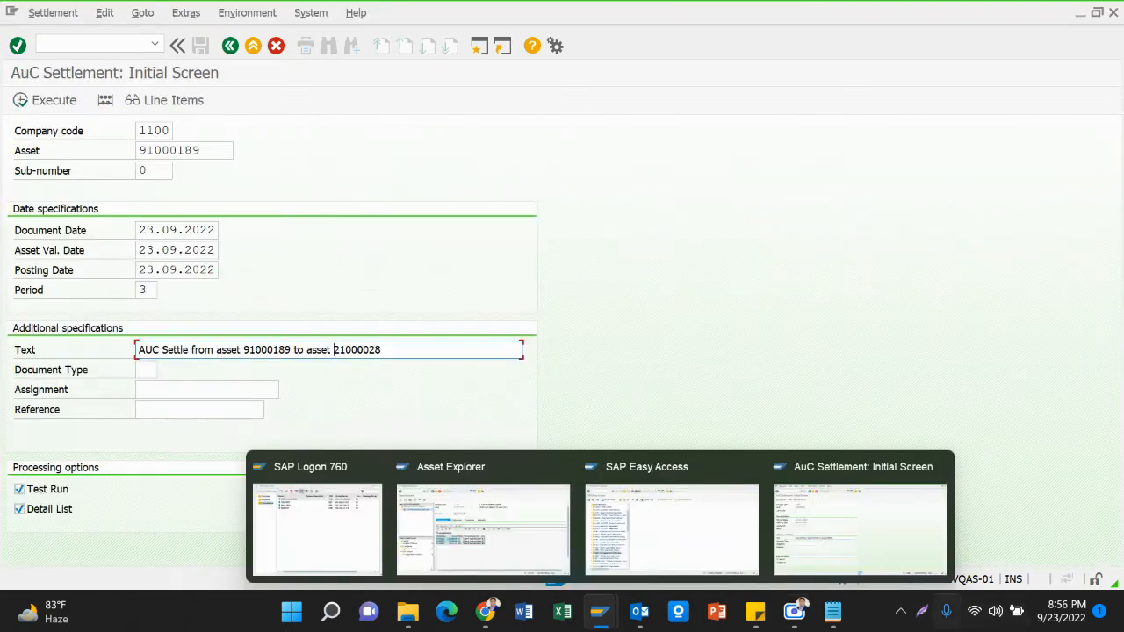
mouse_move(840, 619)
left_click(834, 556)
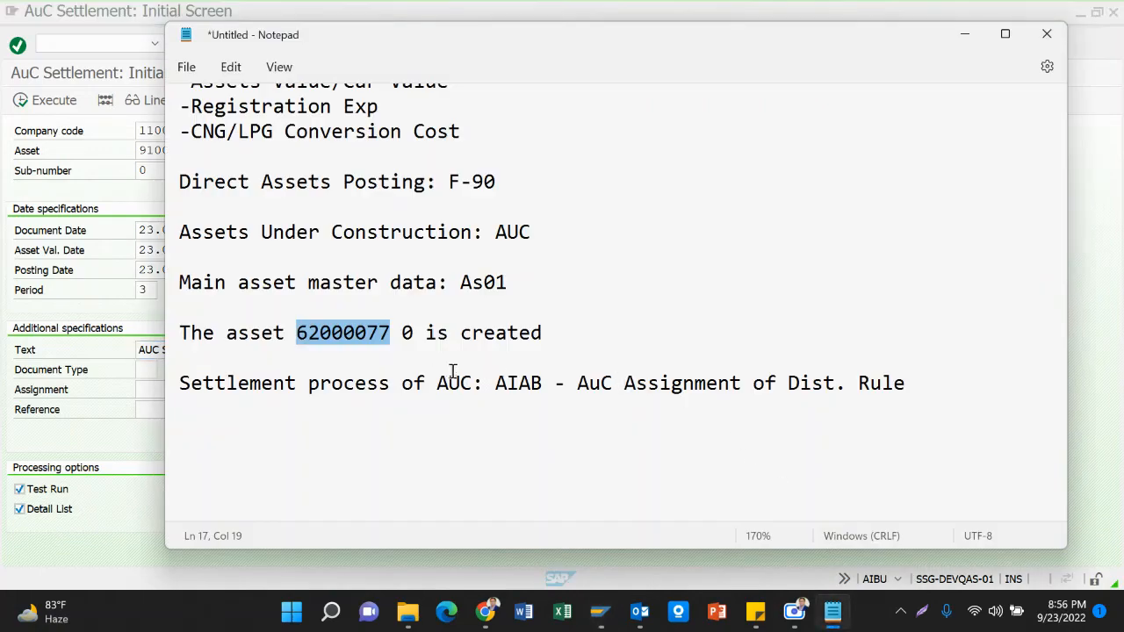
left_click(438, 381)
left_click_drag(298, 332, 390, 333)
key("alt+Tab")
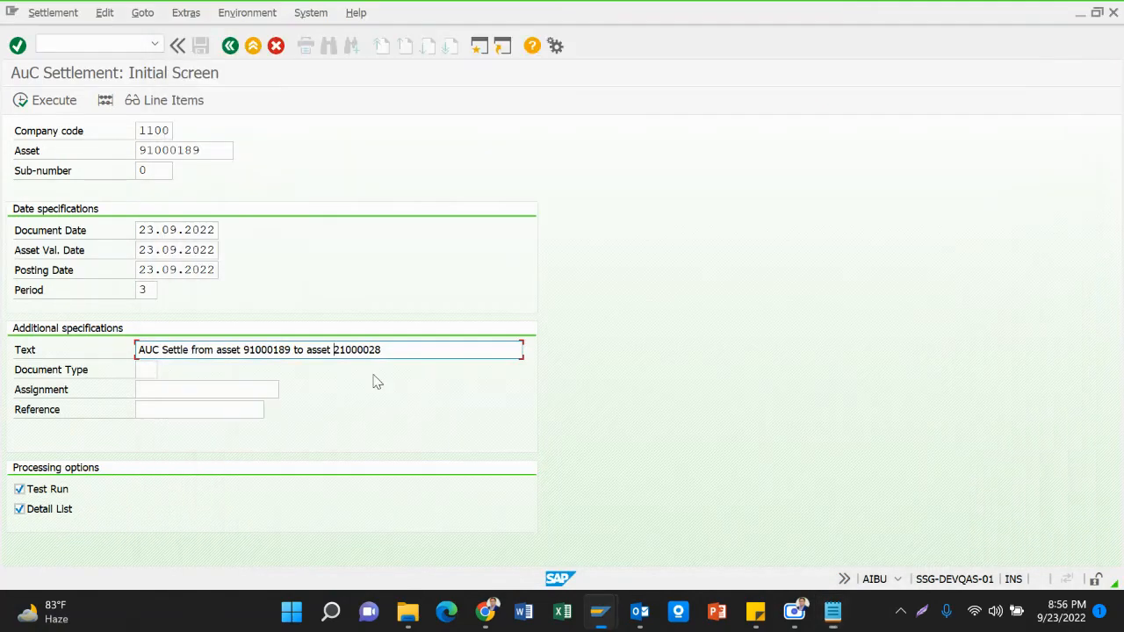
key("Delete")
key("Delete")
key("Delete")
key("Delete")
key("Delete")
key("Delete")
key("Delete")
key("Delete")
key("ctrl+v")
Set the settlement's assignment to the earlier entry Car Purchase-COO.
left_click(167, 386)
left_click(223, 389)
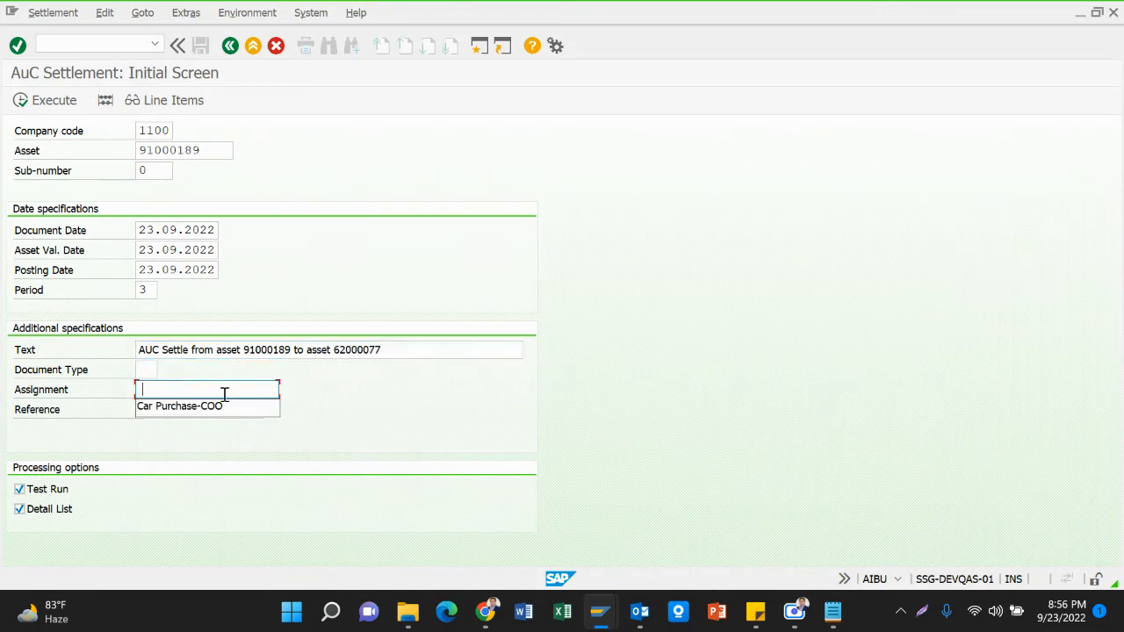
left_click(210, 411)
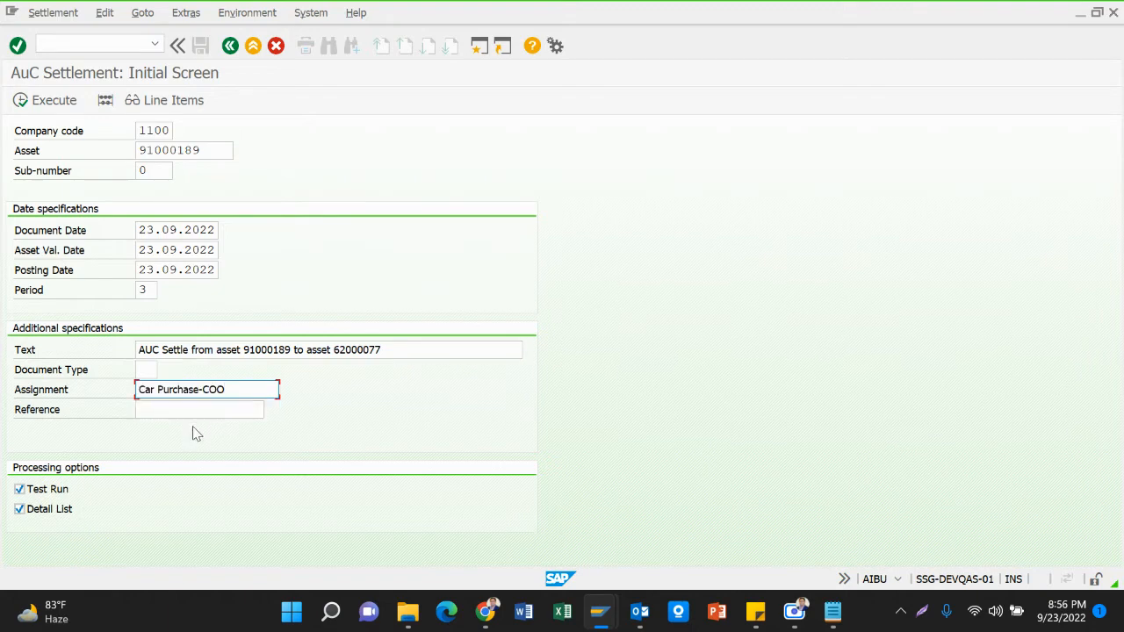
Change the settlement's assignment to Car Purchase-CFO and set its reference to As per Rules.
key("BackSpace")
type("CF")
left_click(190, 413)
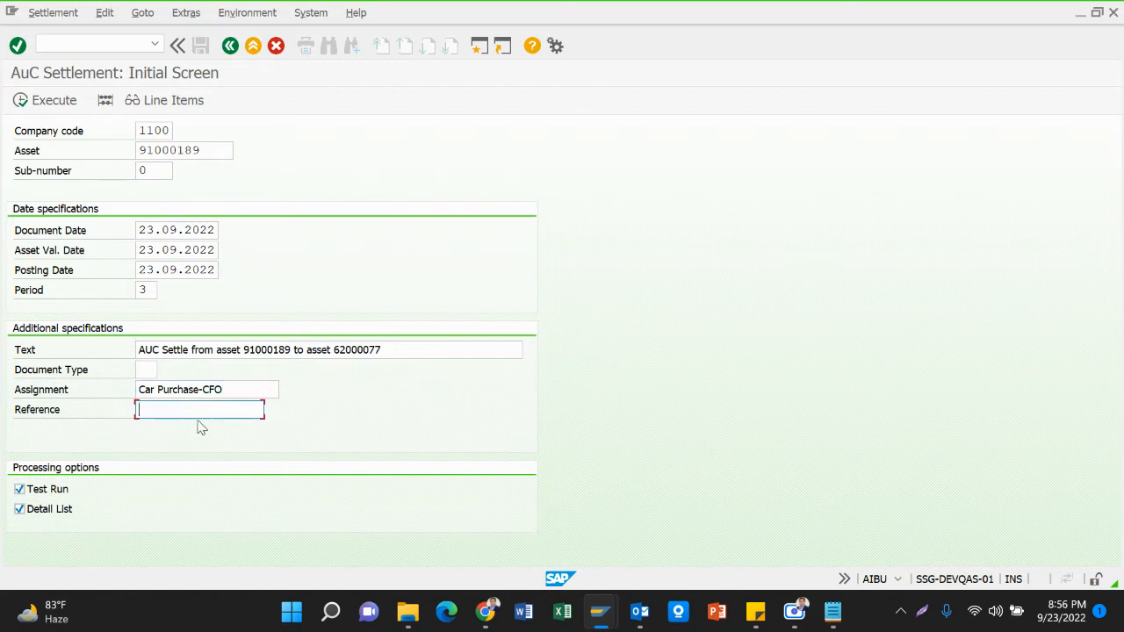
type("as")
left_click(203, 428)
Execute the settlement of asset 91000189 as a test run and review the settlement receiver and posted amount.
left_click_drag(54, 137, 53, 135)
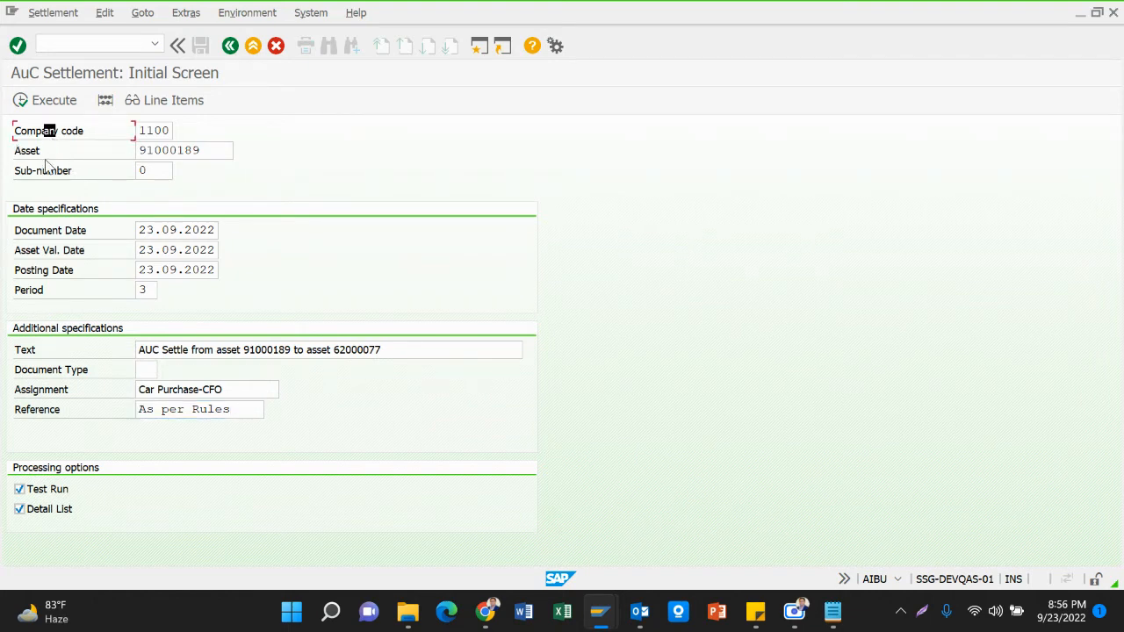
key("Tab")
key("Tab")
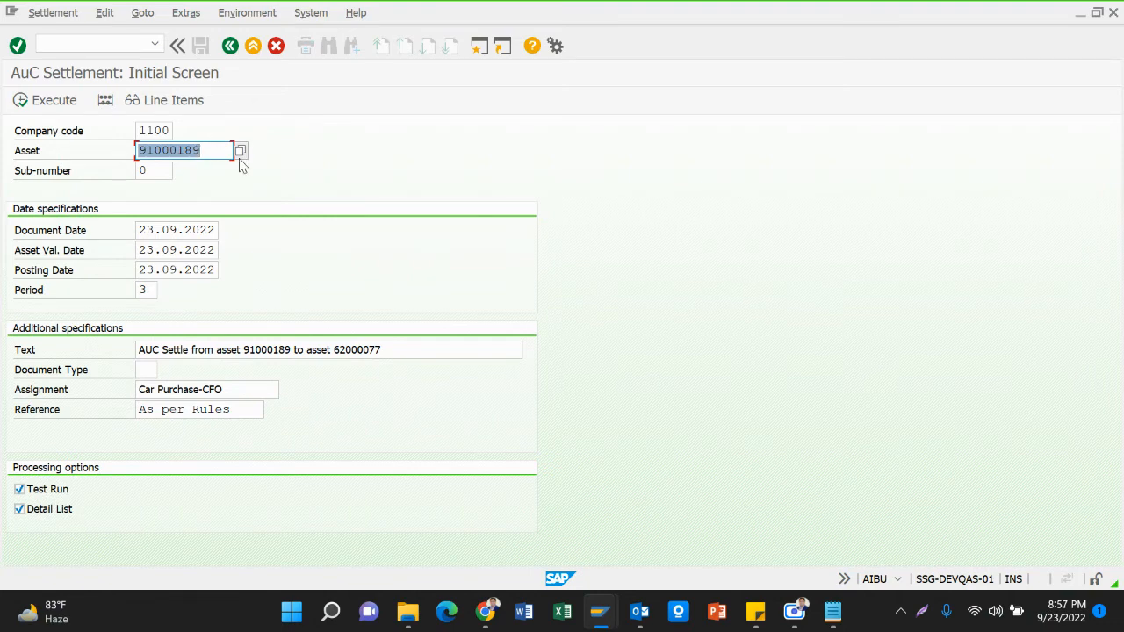
left_click(23, 103)
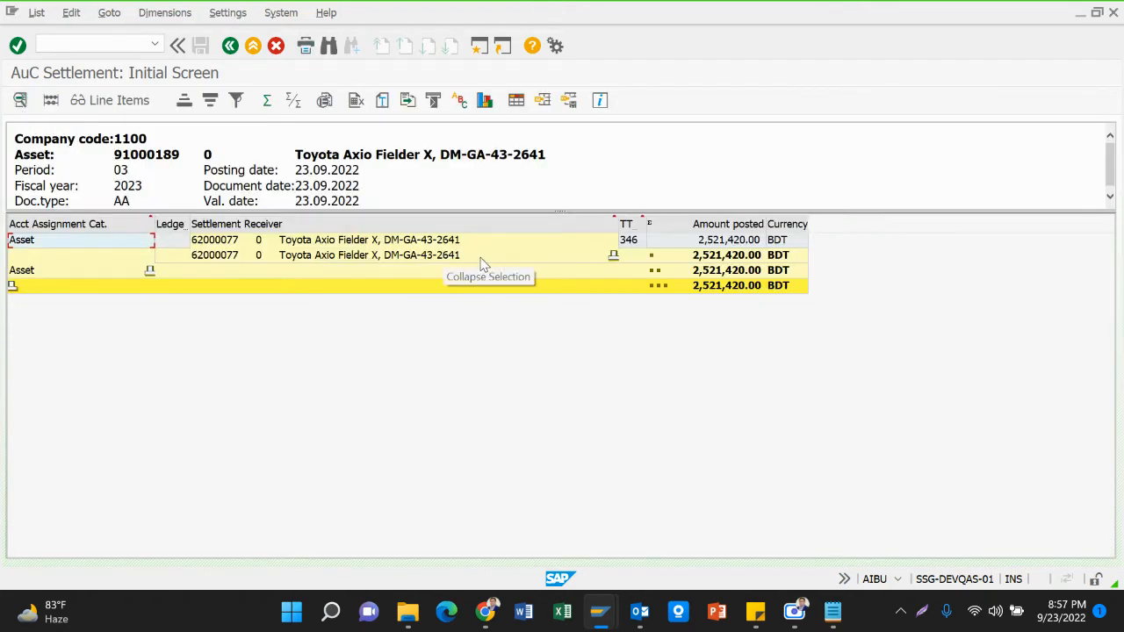
left_click(595, 286)
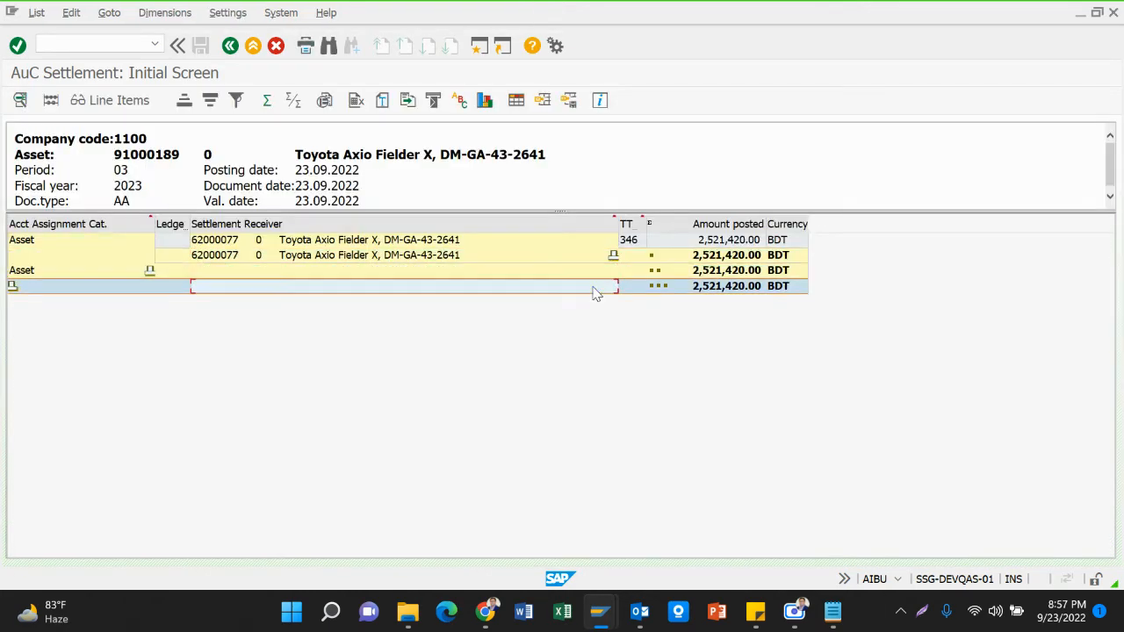
left_click(706, 243)
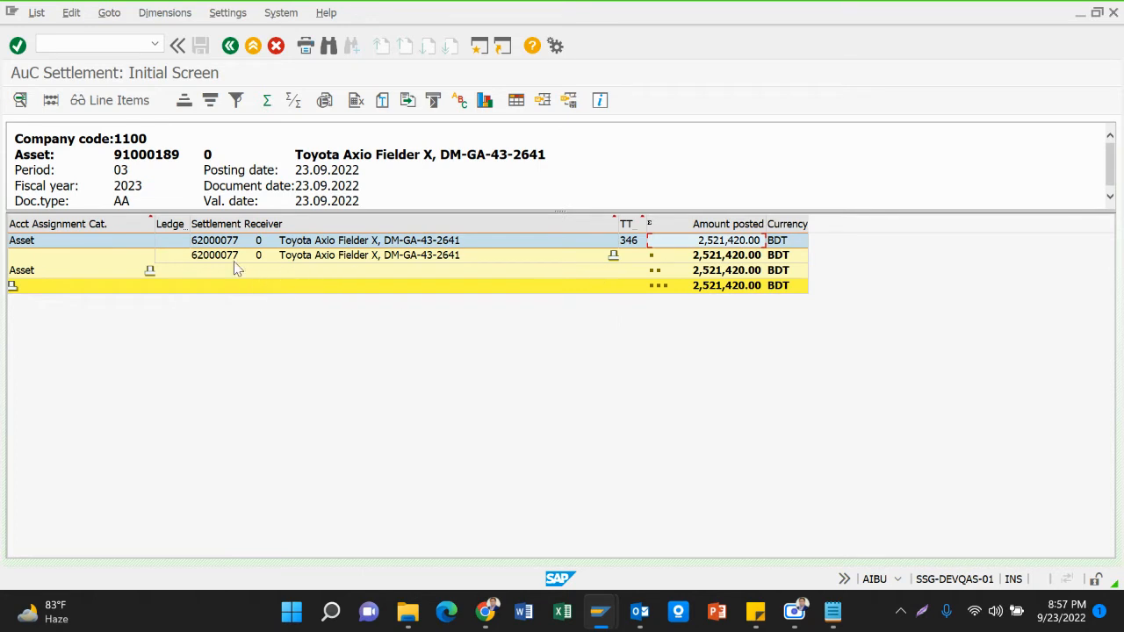
left_click(225, 256)
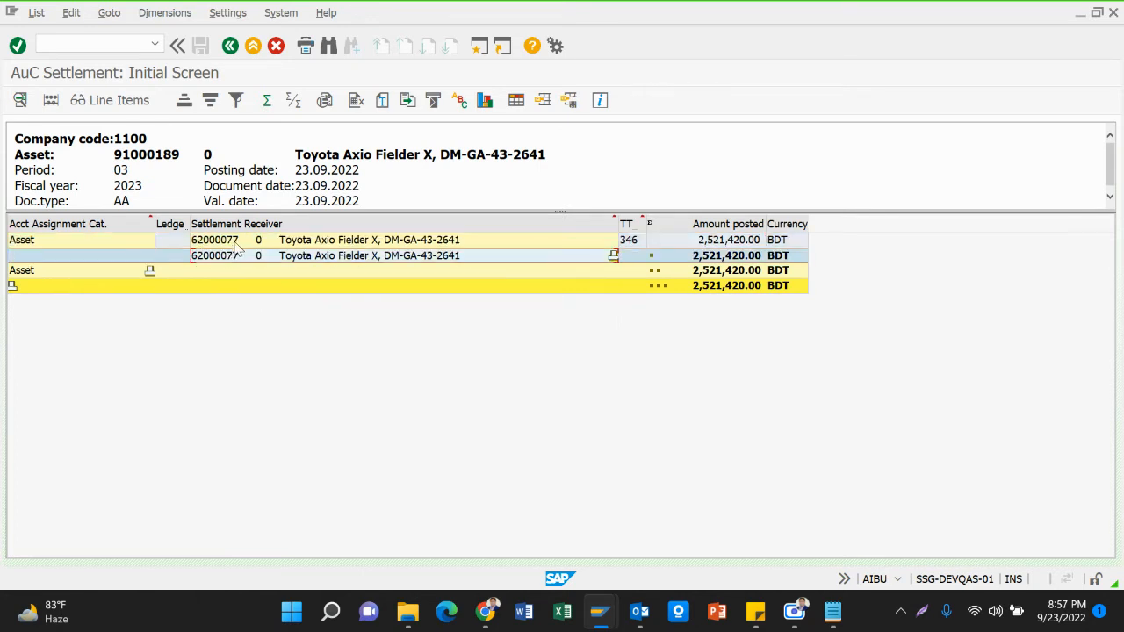
left_click(234, 245)
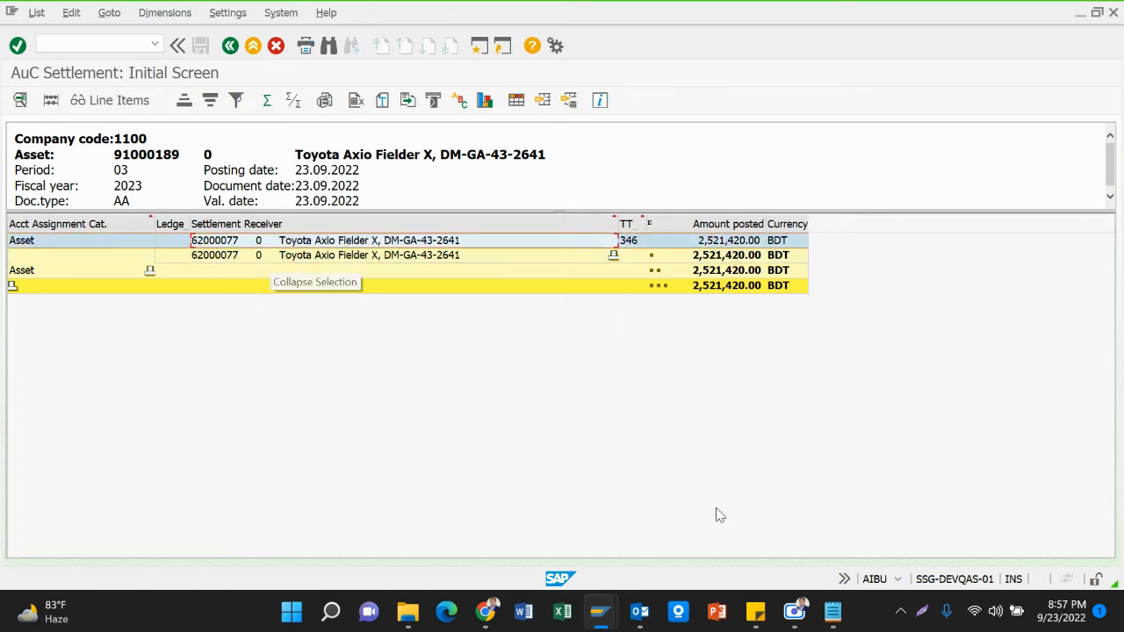
Check the settlement receiver in the test results against the main asset number in the Notepad notes.
left_click(832, 612)
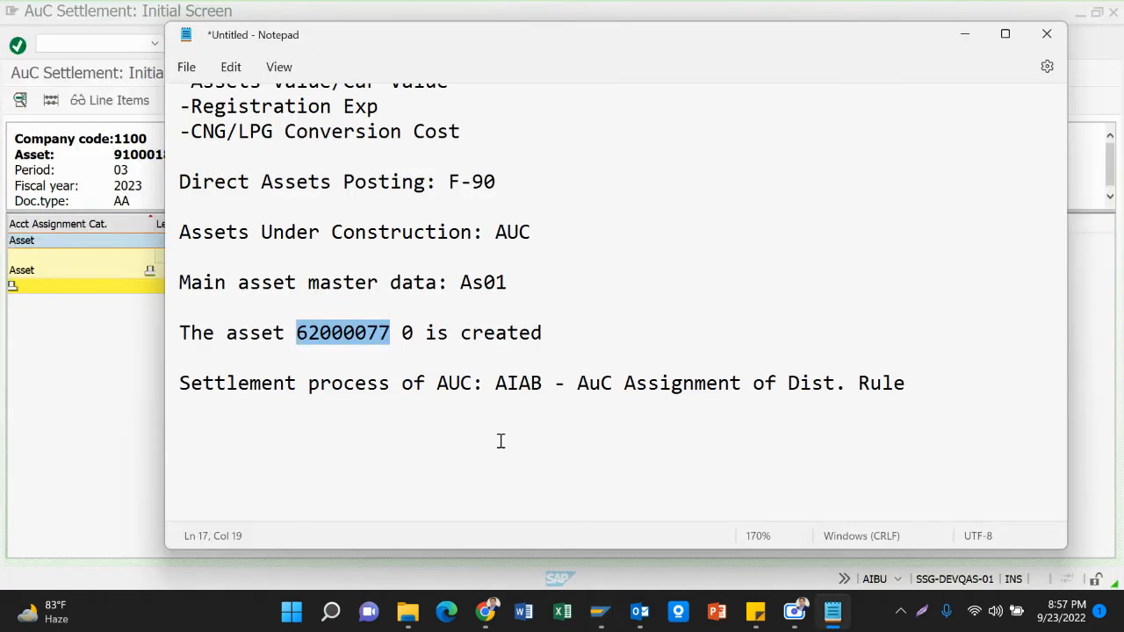
key("alt+Tab")
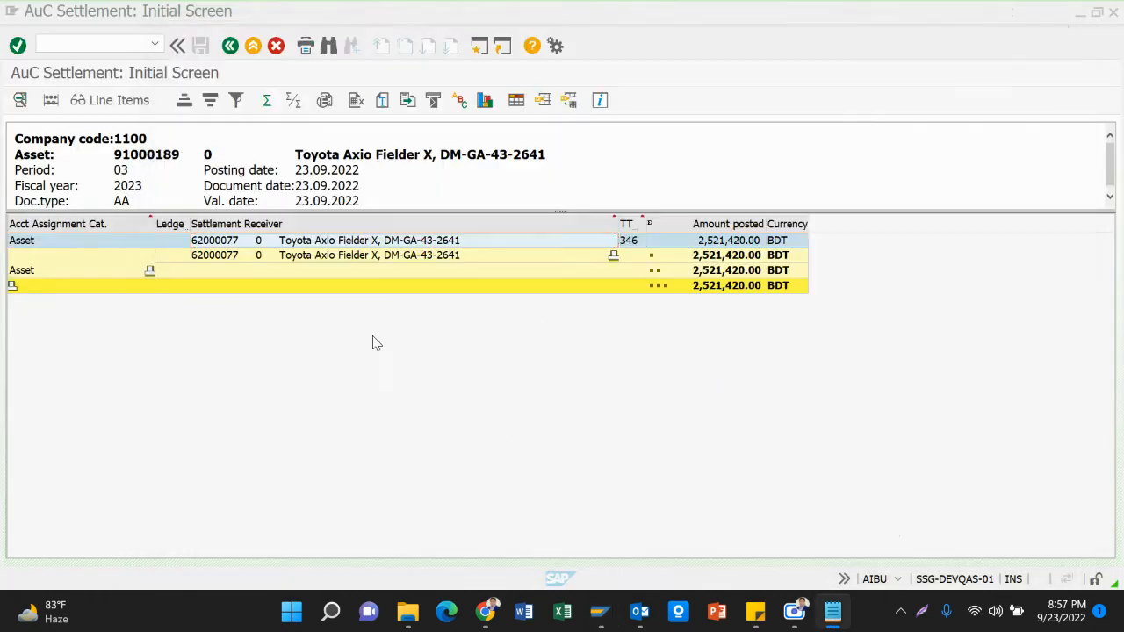
left_click(450, 286)
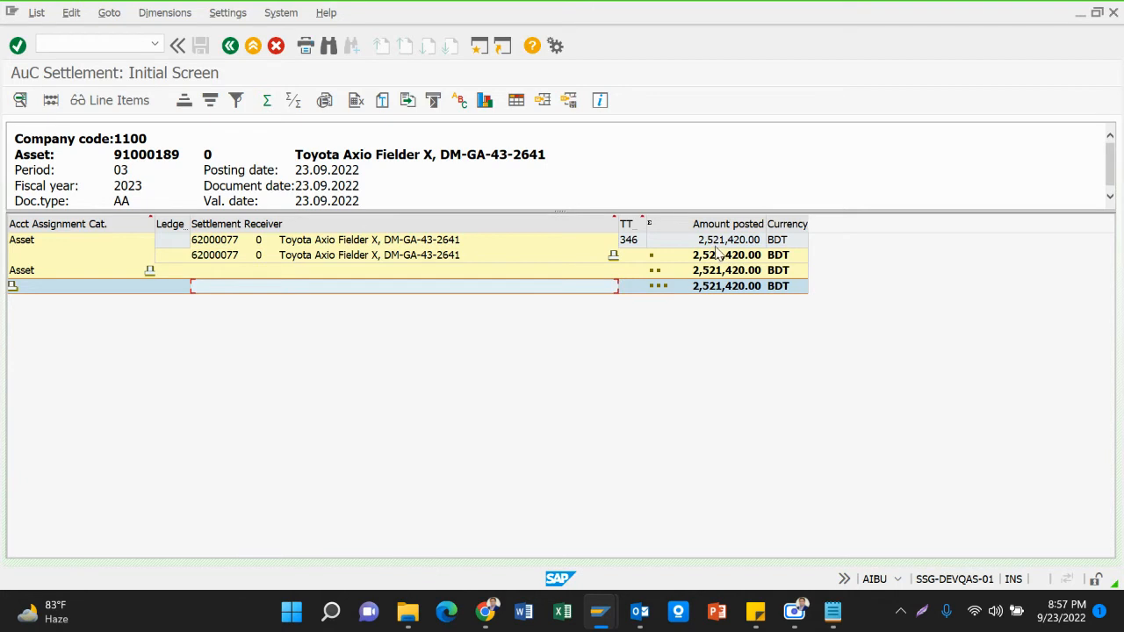
left_click(718, 242)
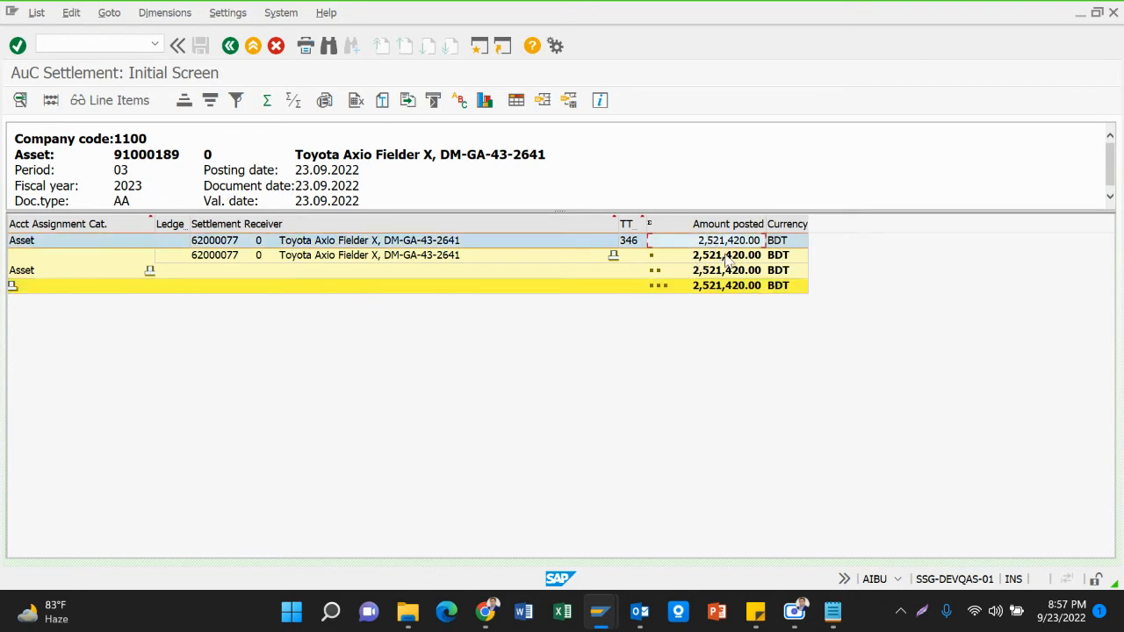
Compare the test run's posted amount with the planned APC transactions of asset 91000189 in Asset Explorer, and leave the test results.
mouse_move(602, 617)
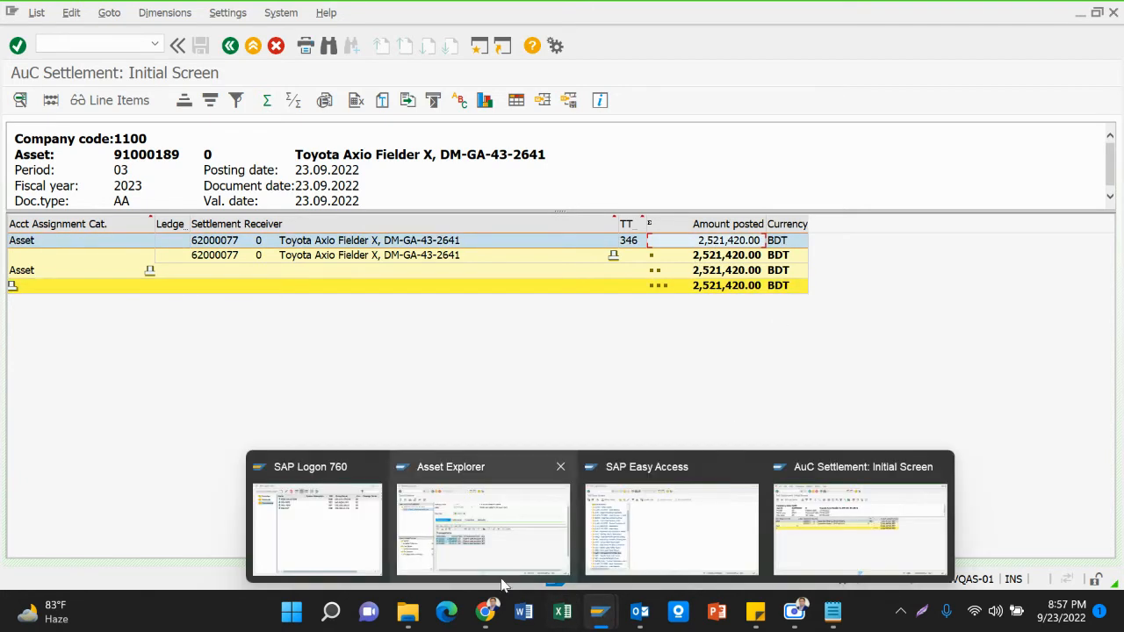
left_click(452, 481)
left_click(494, 357)
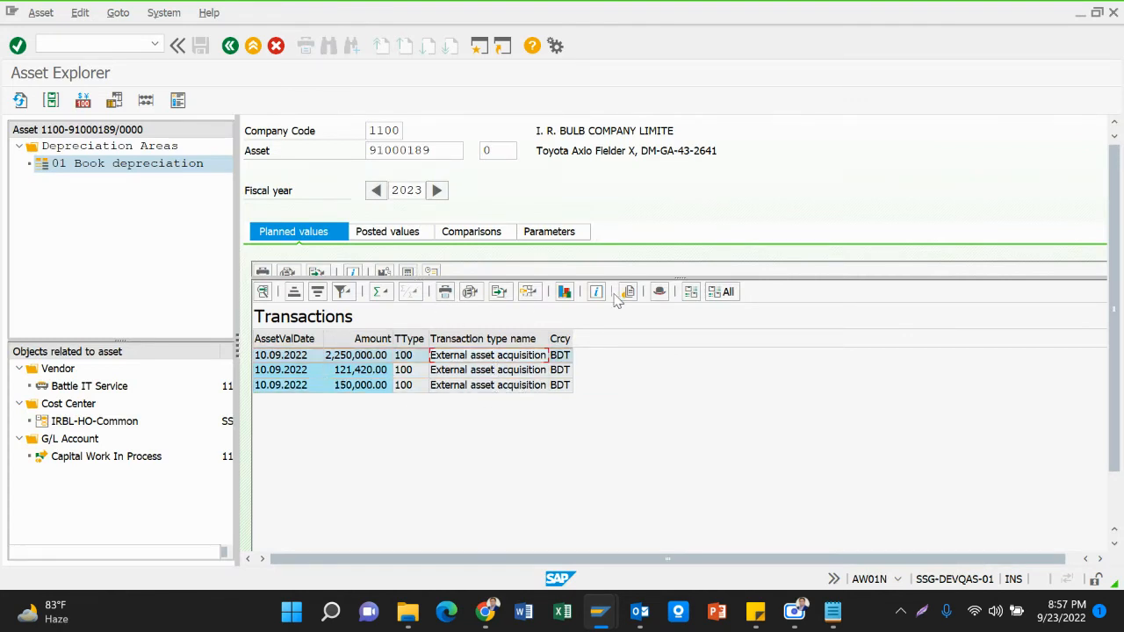
left_click_drag(676, 278, 703, 392)
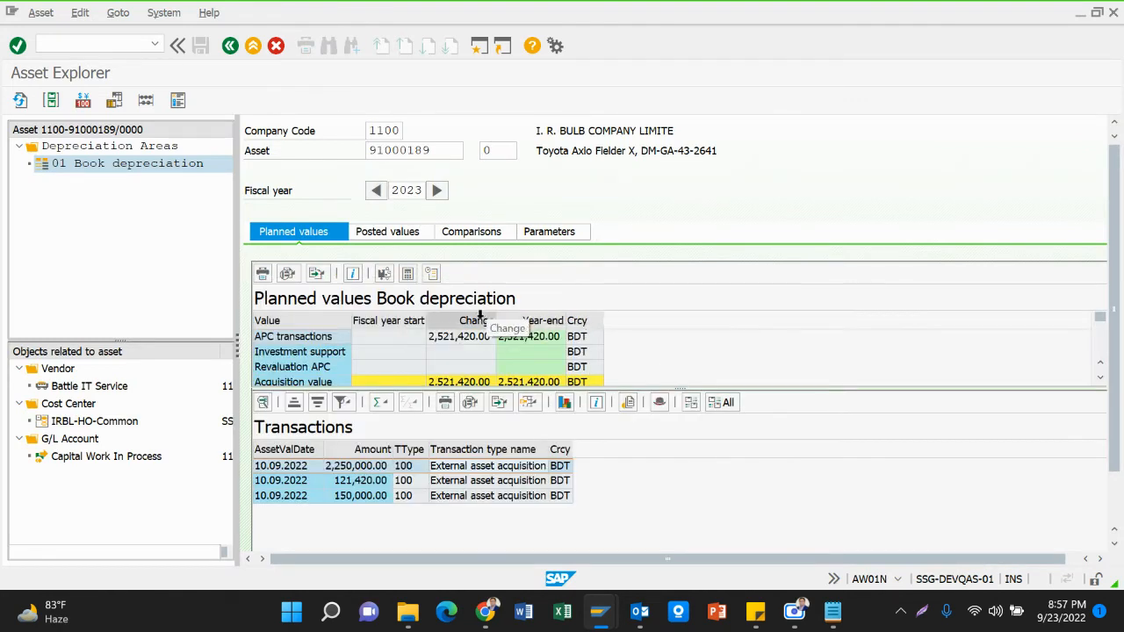
left_click(460, 341)
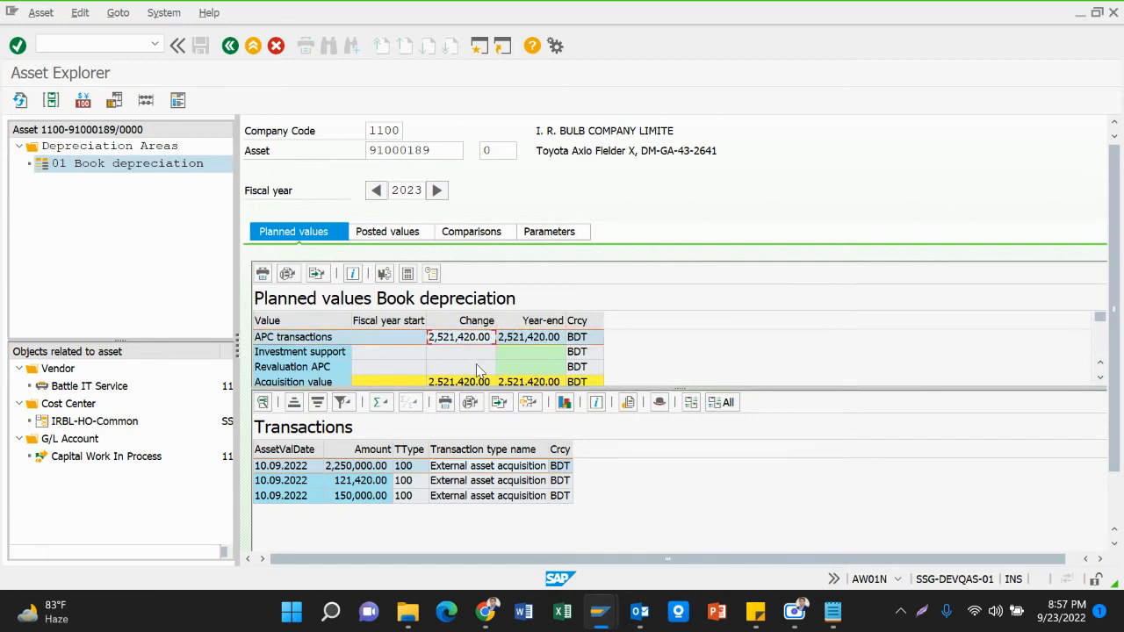
key("alt+Tab")
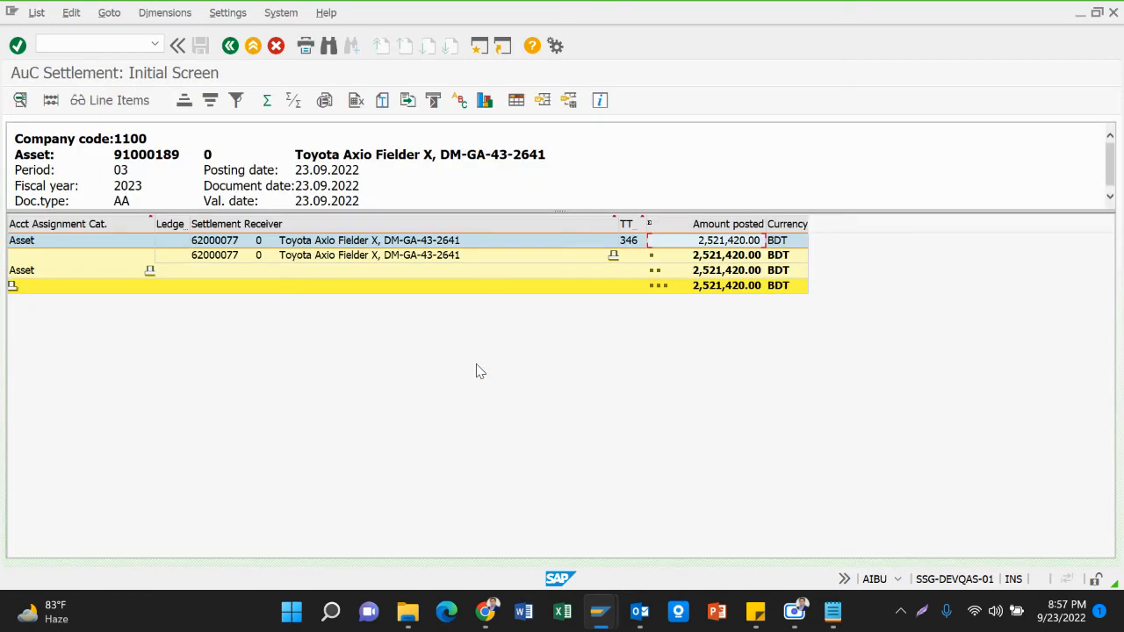
left_click(747, 256)
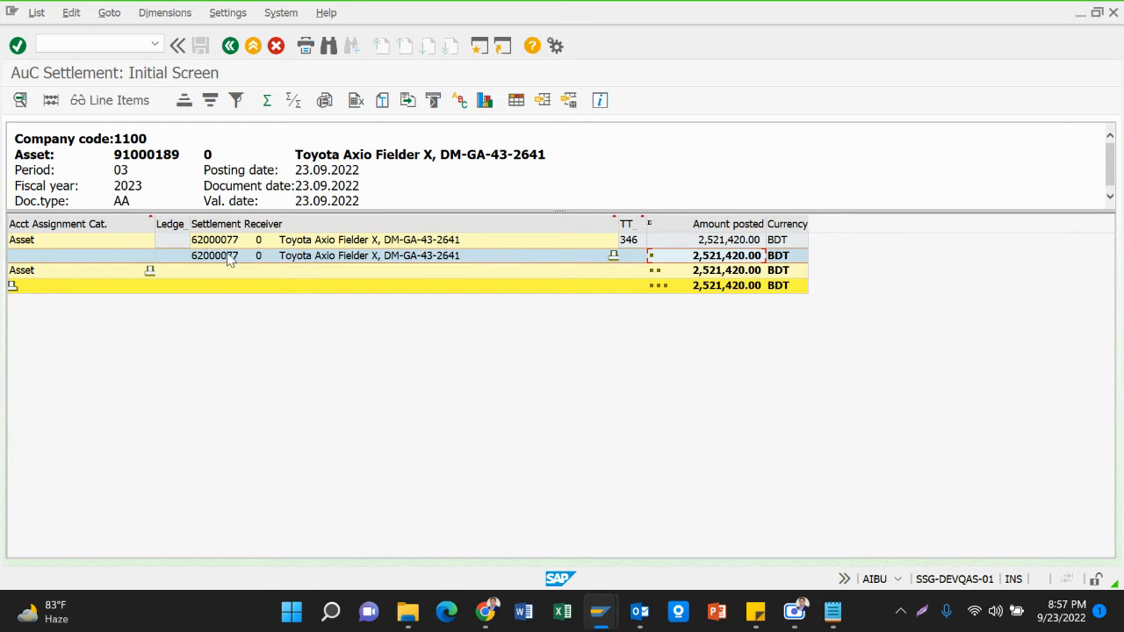
key("alt+Tab")
key("alt+Tab")
left_click(230, 45)
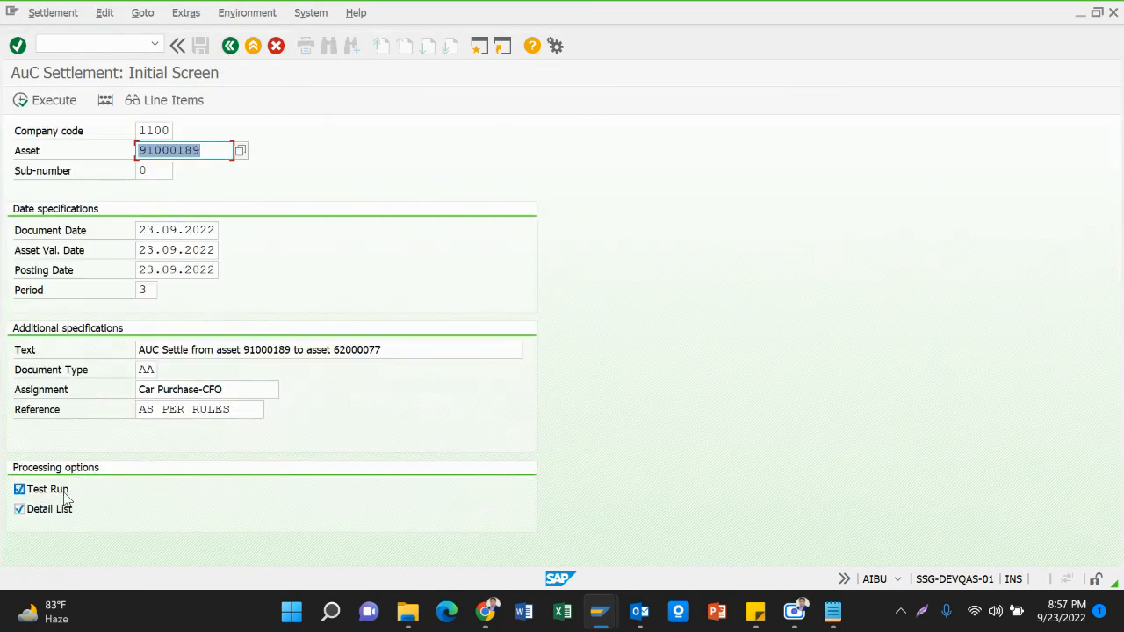
Simulate the settlement posting and examine the accounts, asset numbers and amounts of its two line items.
left_click(63, 494)
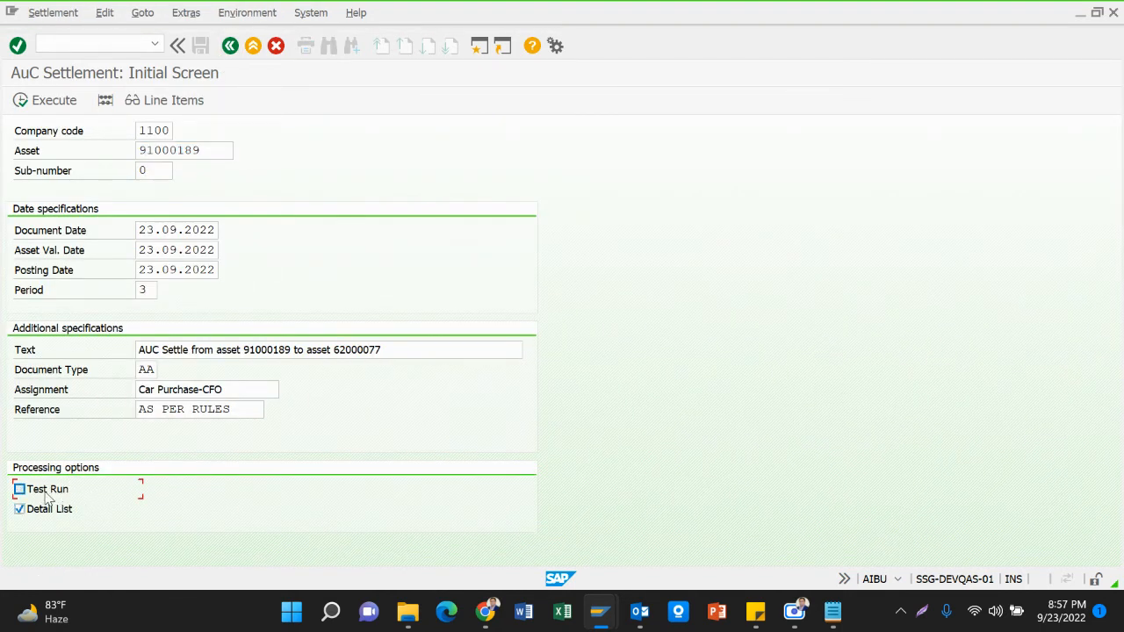
left_click(107, 102)
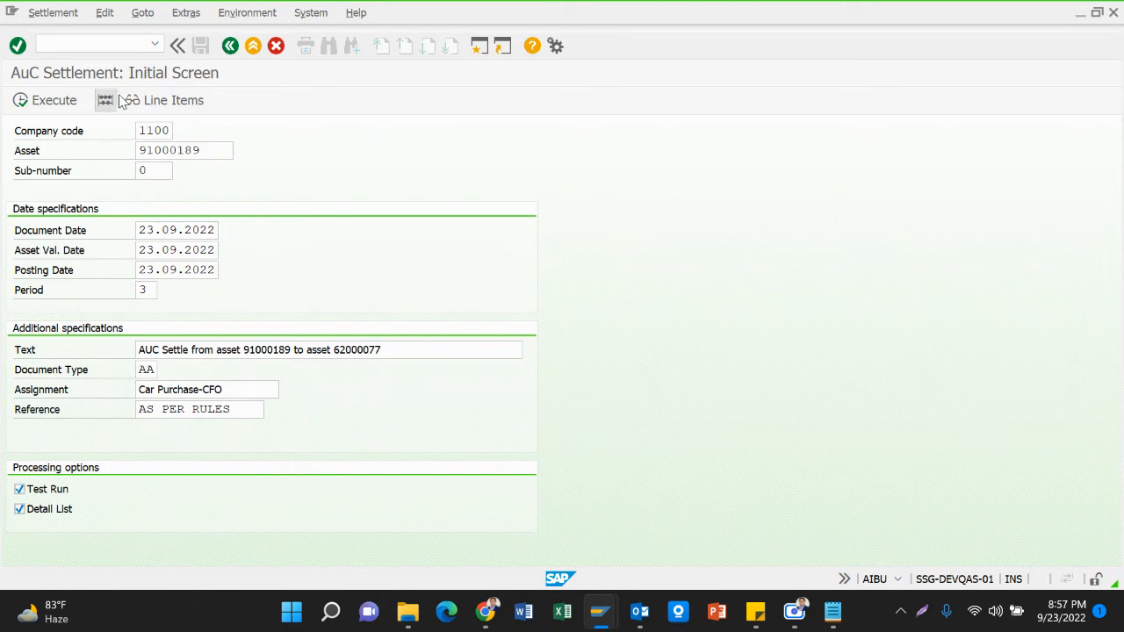
left_click(235, 271)
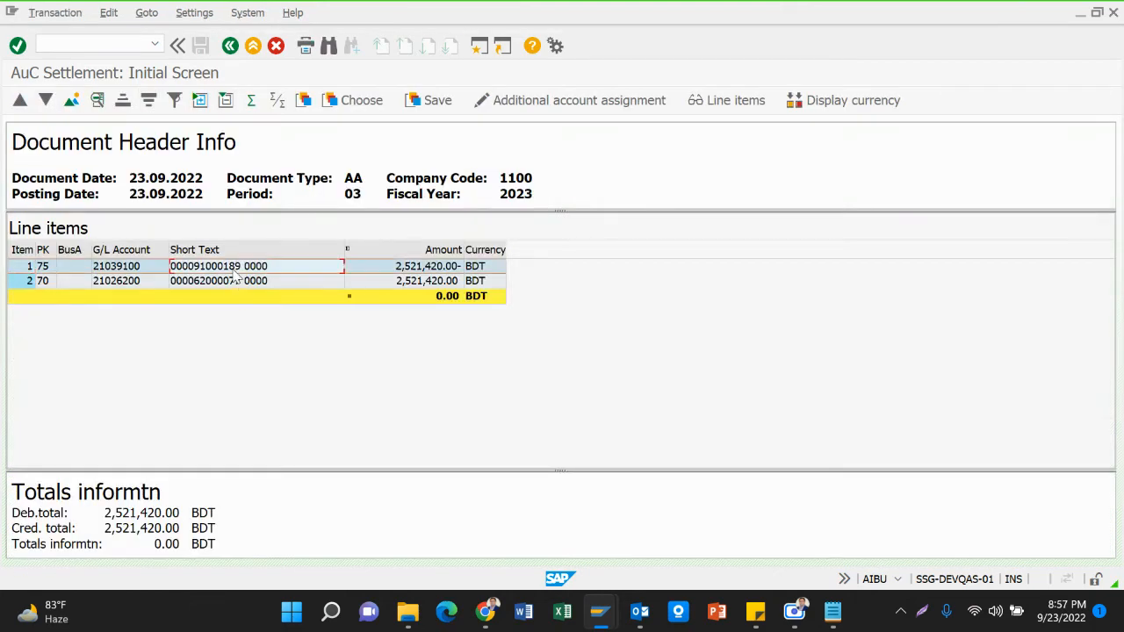
left_click(455, 282)
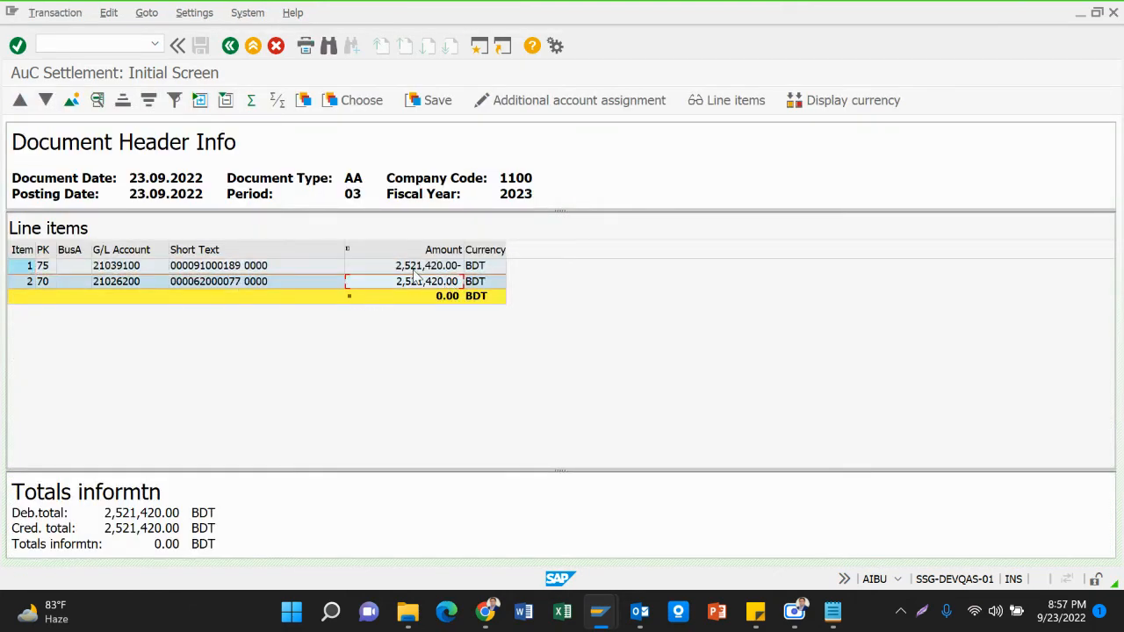
left_click(416, 266)
left_click(149, 299)
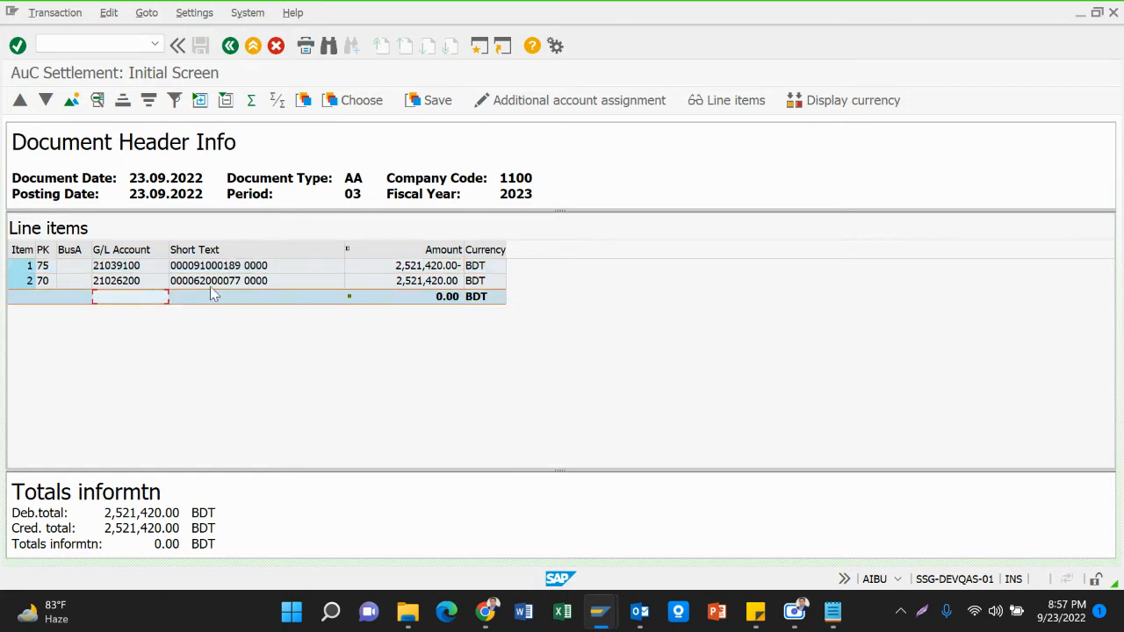
left_click(219, 268)
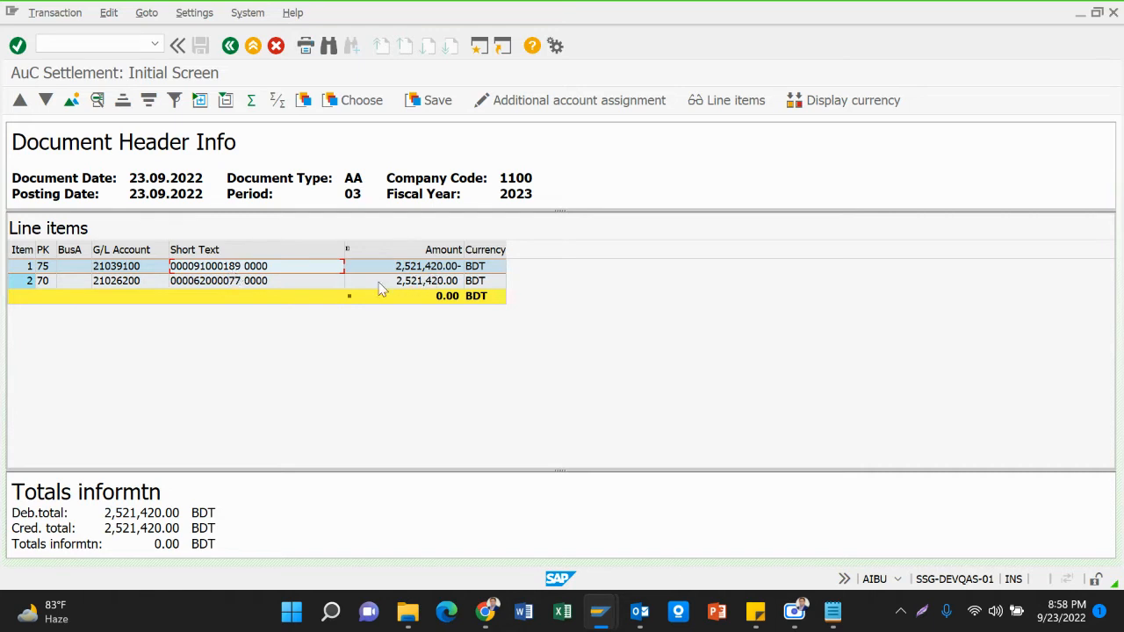
left_click(228, 284)
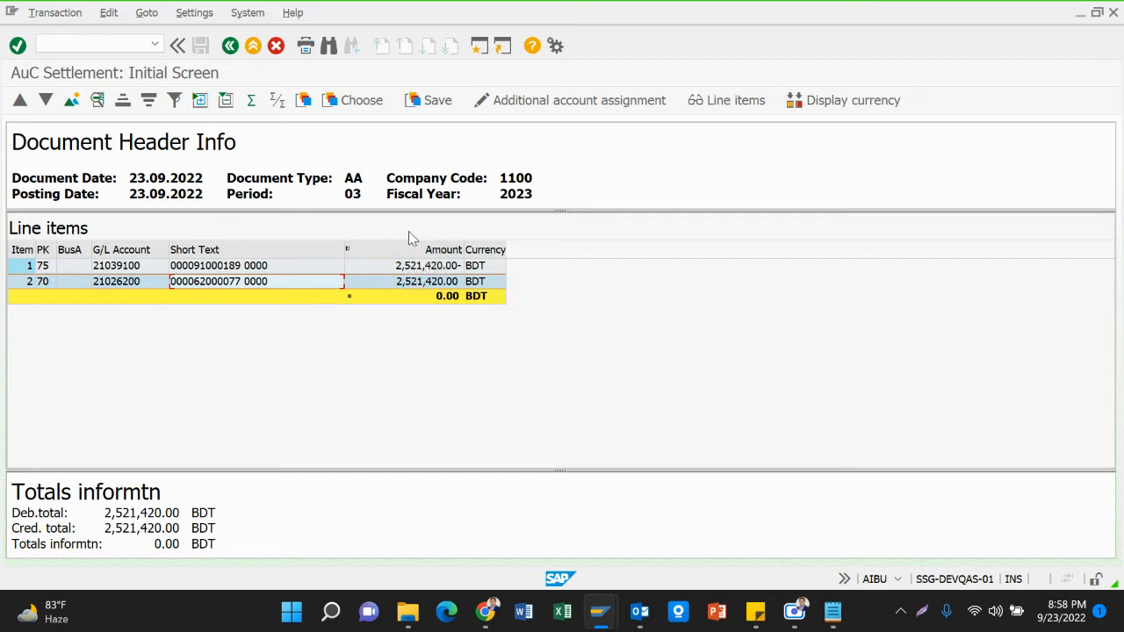
Leave the simulation and execute the actual settlement of asset 91000189 with Test Run switched off.
left_click(230, 45)
left_click(19, 489)
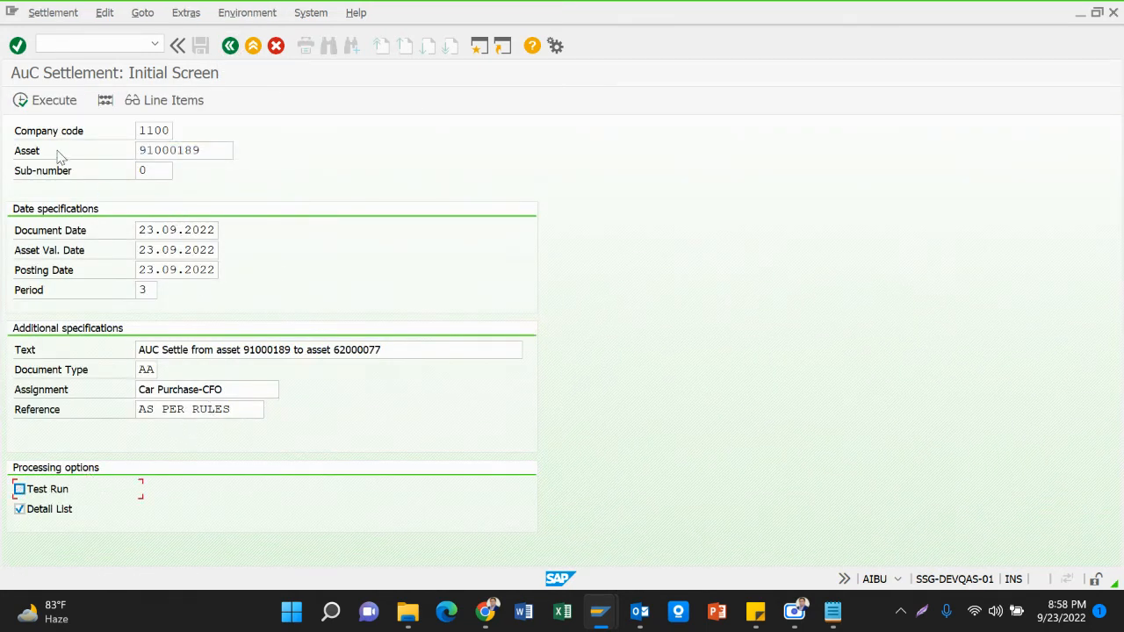
left_click(22, 103)
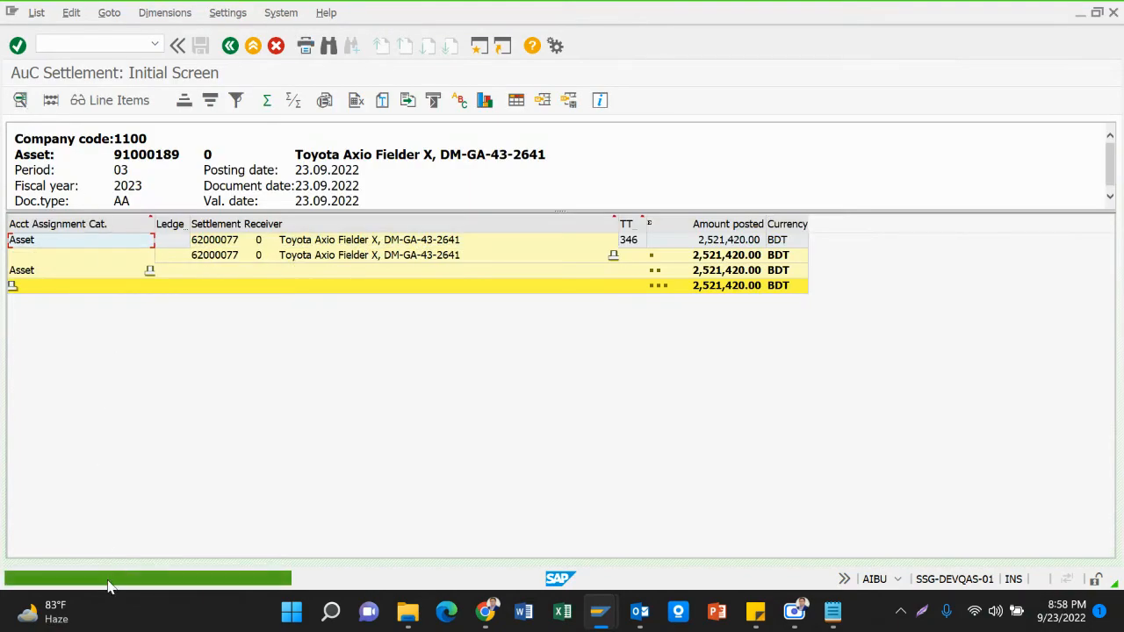
Copy the settlement's posting message with its document number and paste it below the settlement process line in the Notepad notes.
double_click(108, 579)
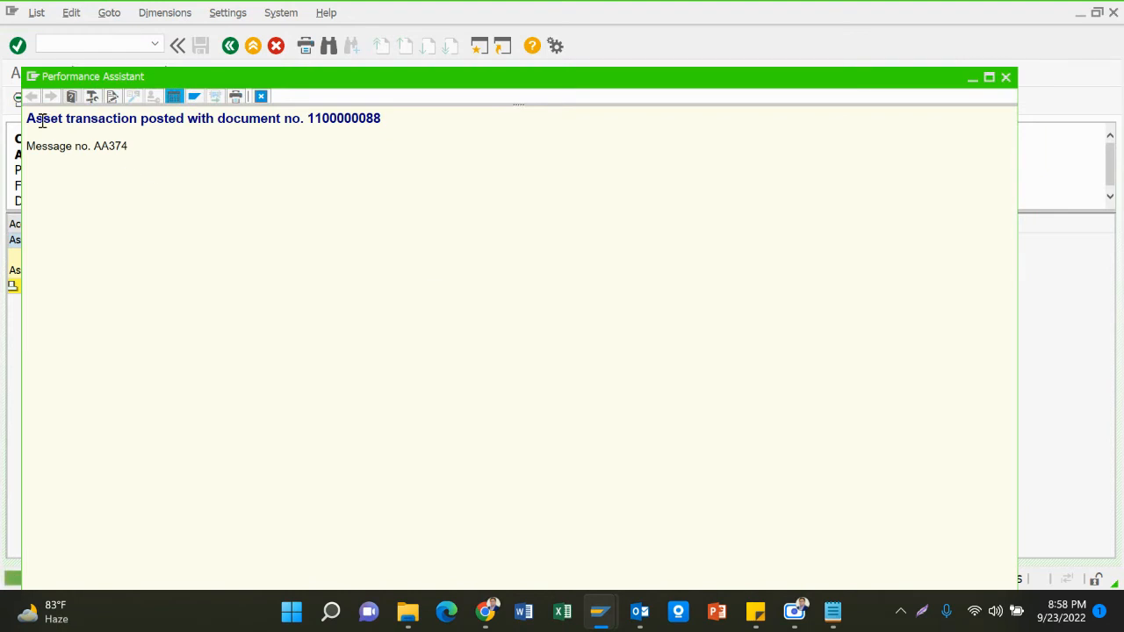
left_click_drag(31, 118, 358, 123)
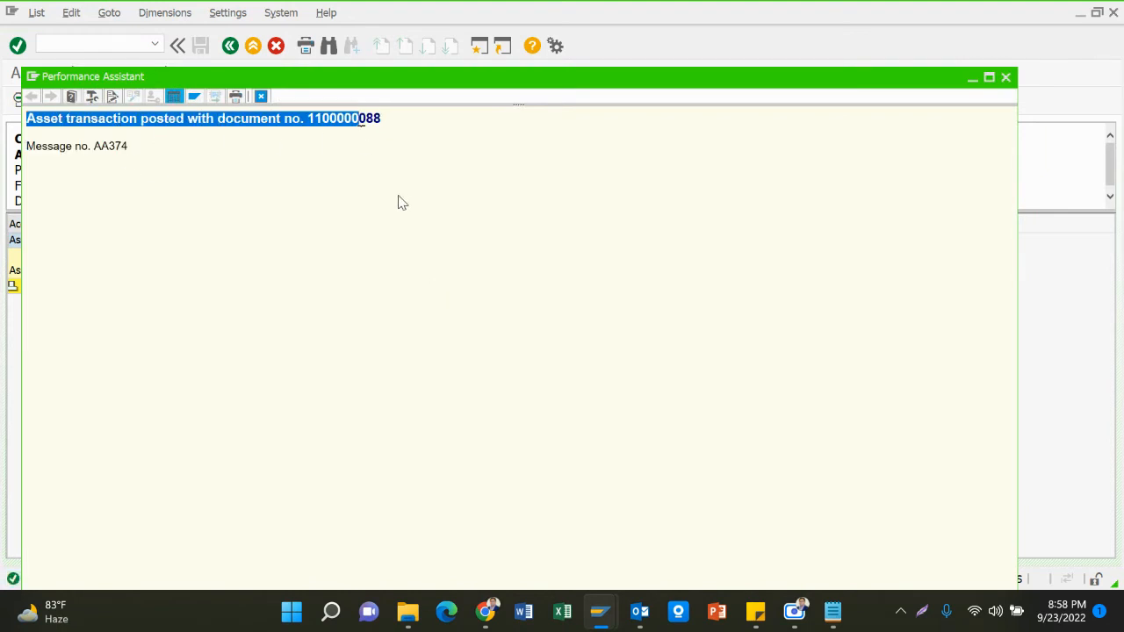
left_click(450, 158)
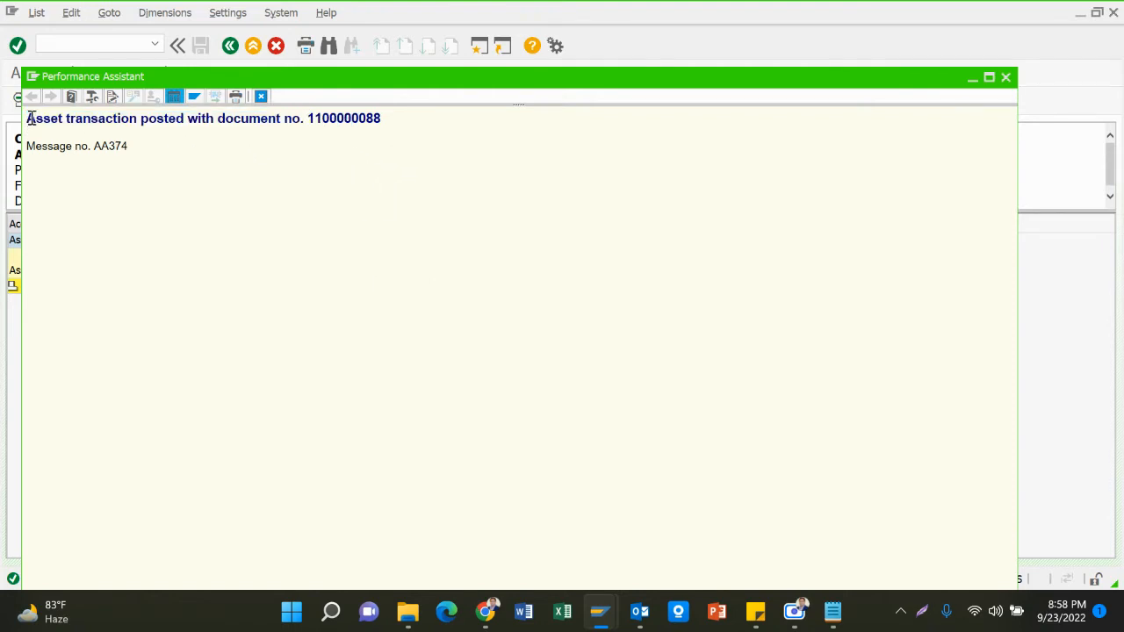
left_click_drag(28, 119, 411, 109)
key("ctrl+c")
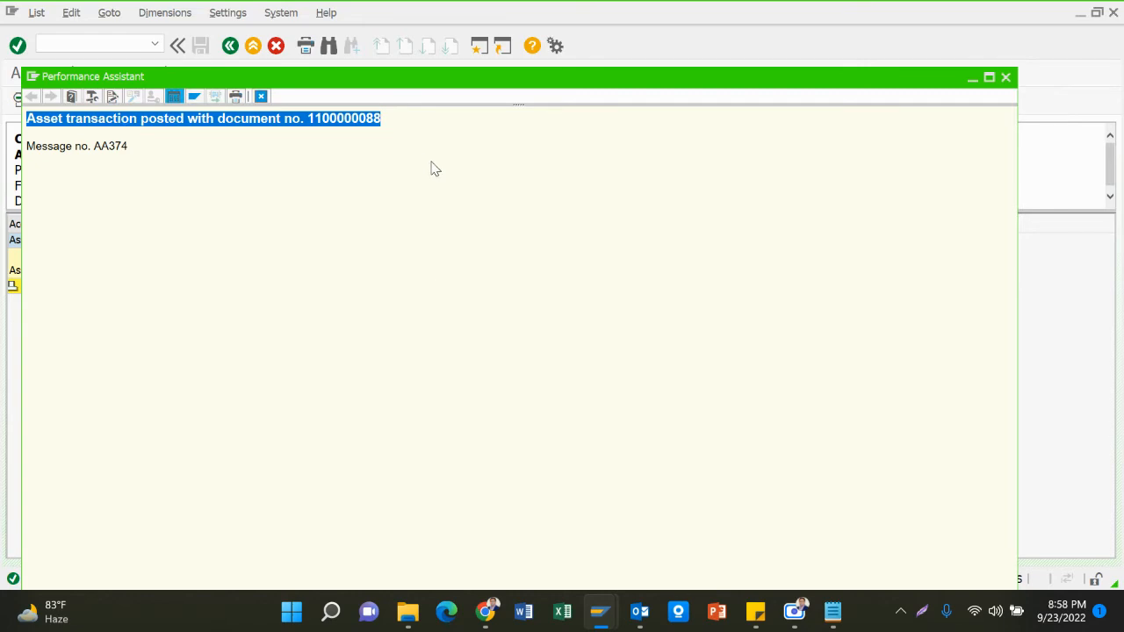
key("Escape")
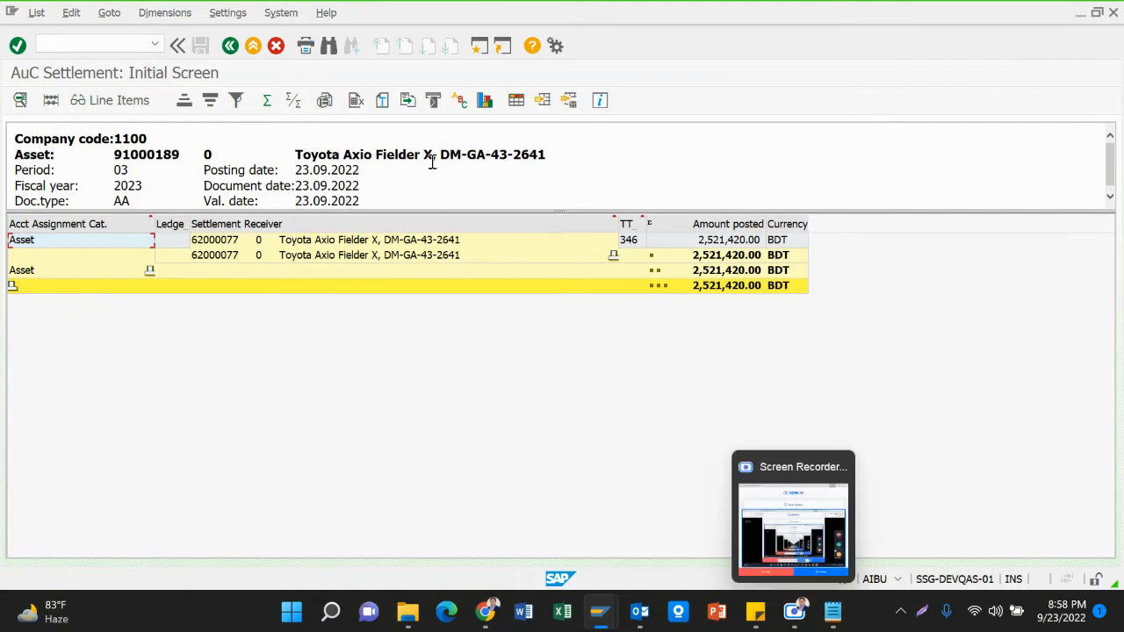
mouse_move(834, 613)
left_click(811, 546)
left_click(203, 419)
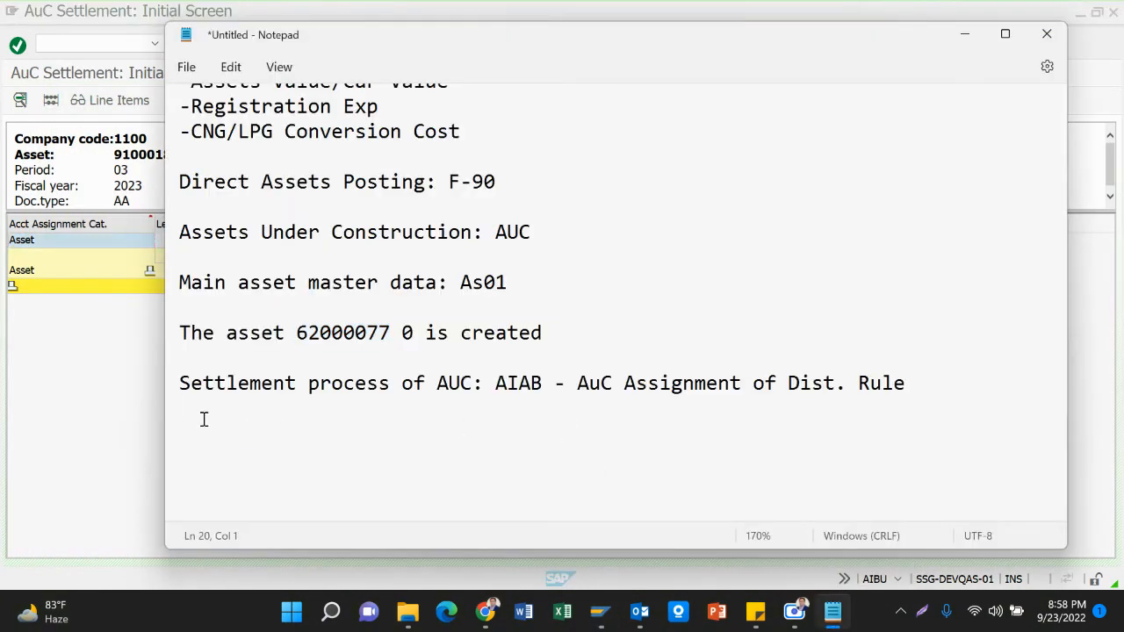
key("ctrl+v")
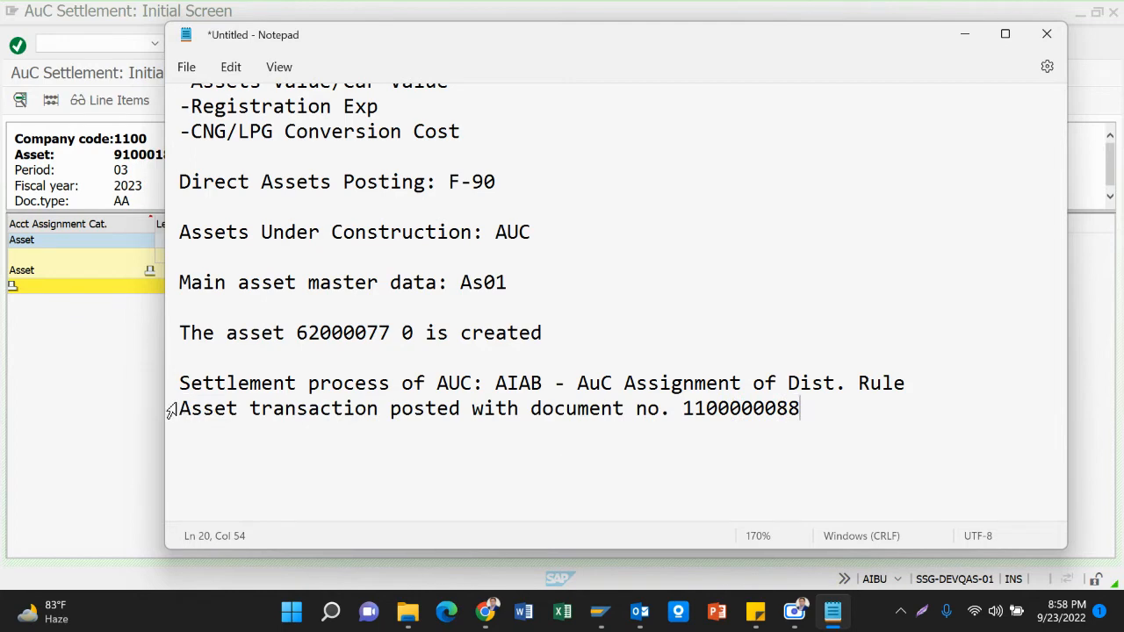
Insert a blank line above the posting message in the Notepad notes, and leave the settlement results in SAP.
key("Return")
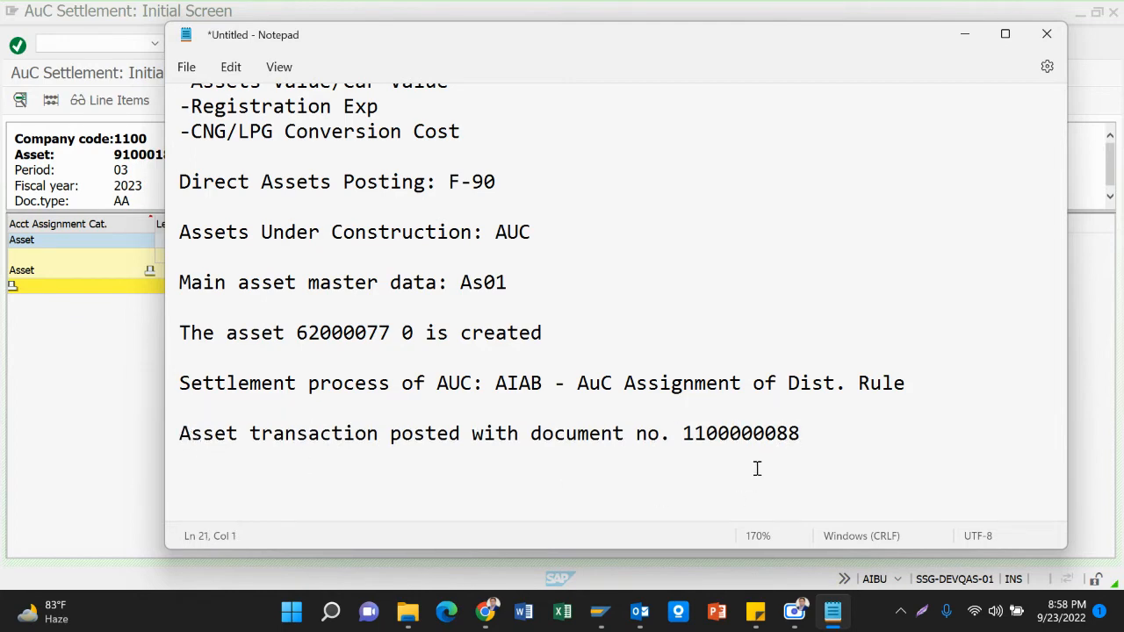
left_click(860, 460)
key("alt+Tab")
left_click(424, 271)
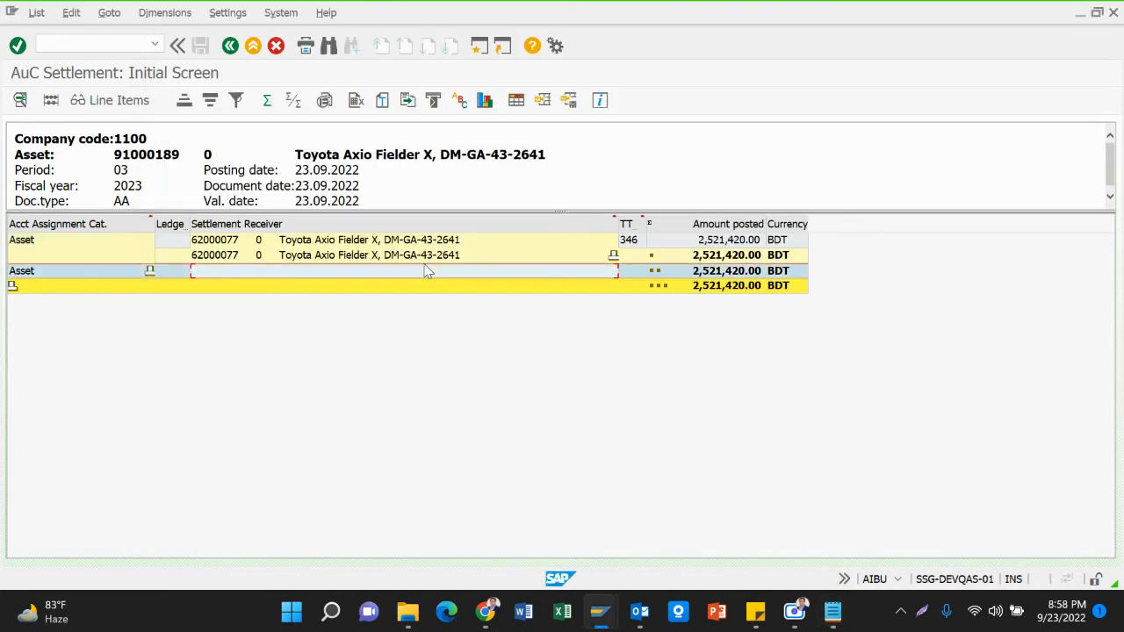
left_click(233, 47)
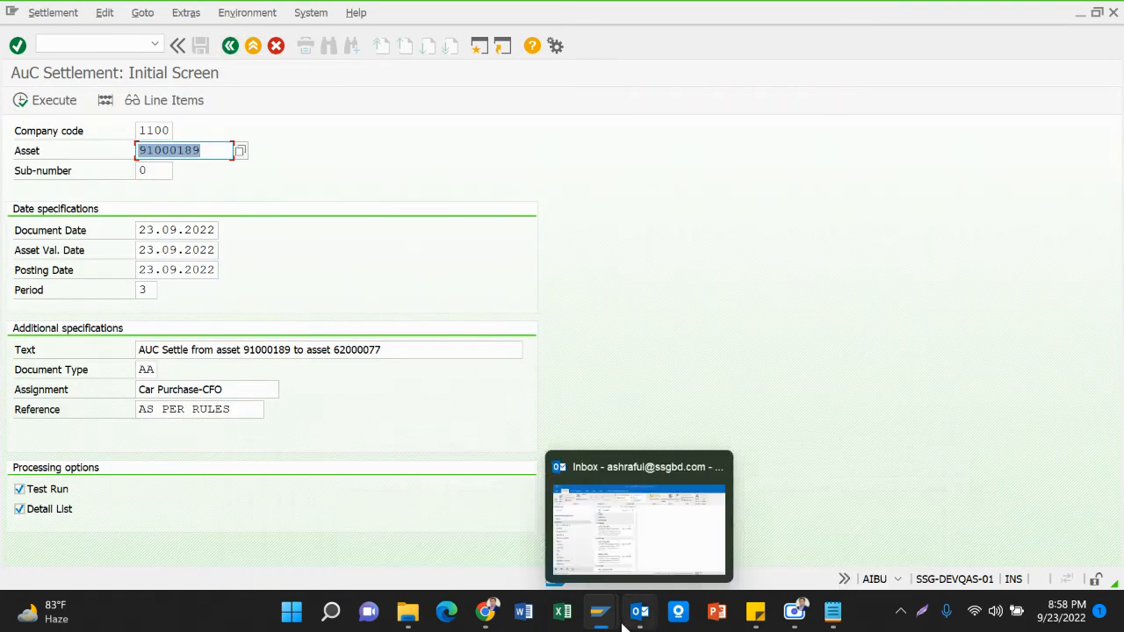
Refresh asset 91000189 in the Asset Explorer session and examine its planned book depreciation values for fiscal year 2023.
mouse_move(606, 623)
left_click(514, 544)
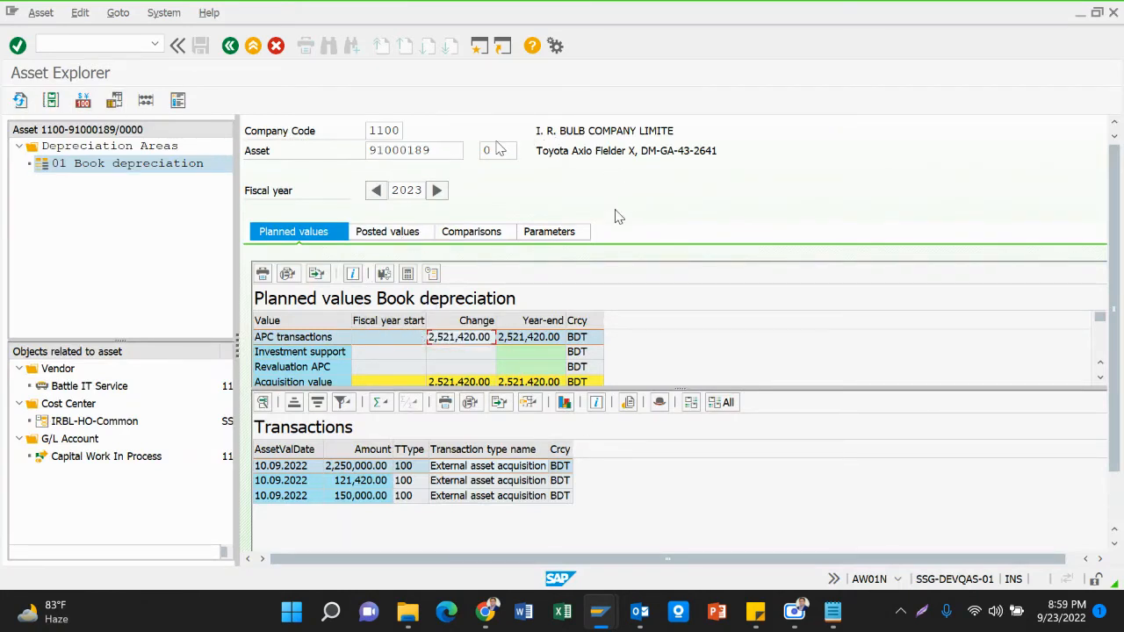
left_click(20, 100)
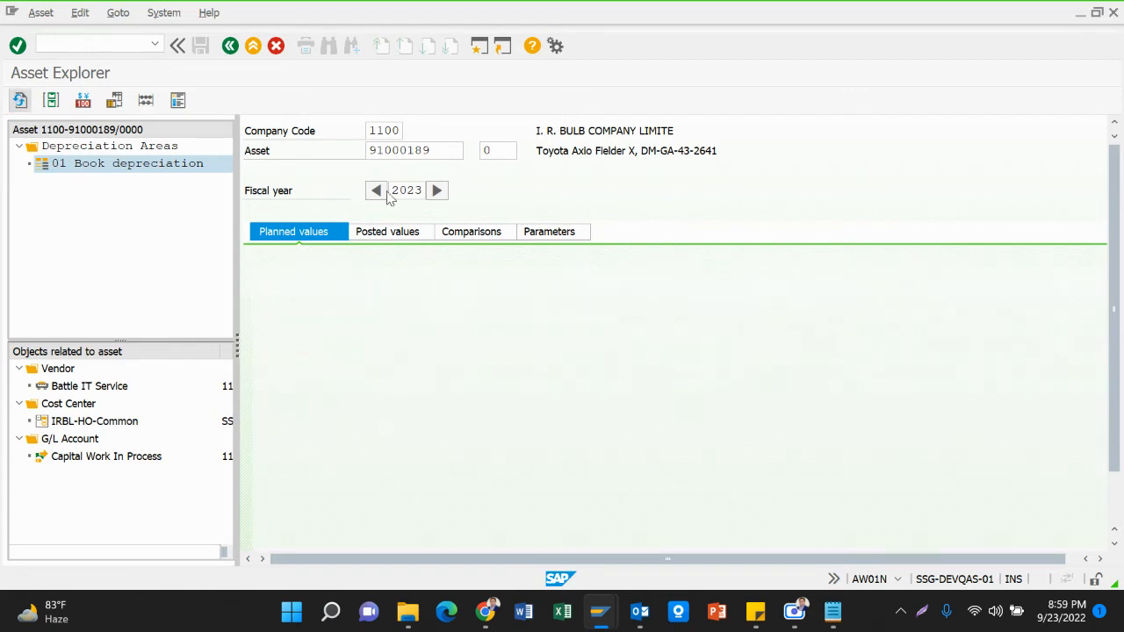
scroll(467, 399, "down", 2)
scroll(475, 382, "up", 2)
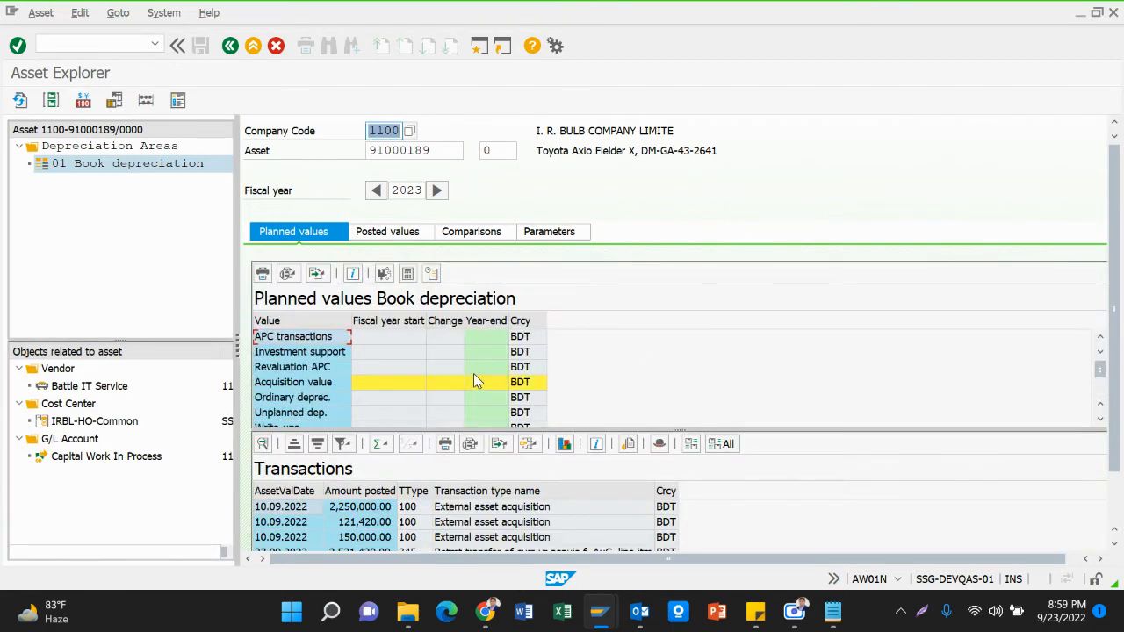
scroll(475, 370, "down", 2)
scroll(487, 365, "up", 1)
scroll(496, 366, "down", 1)
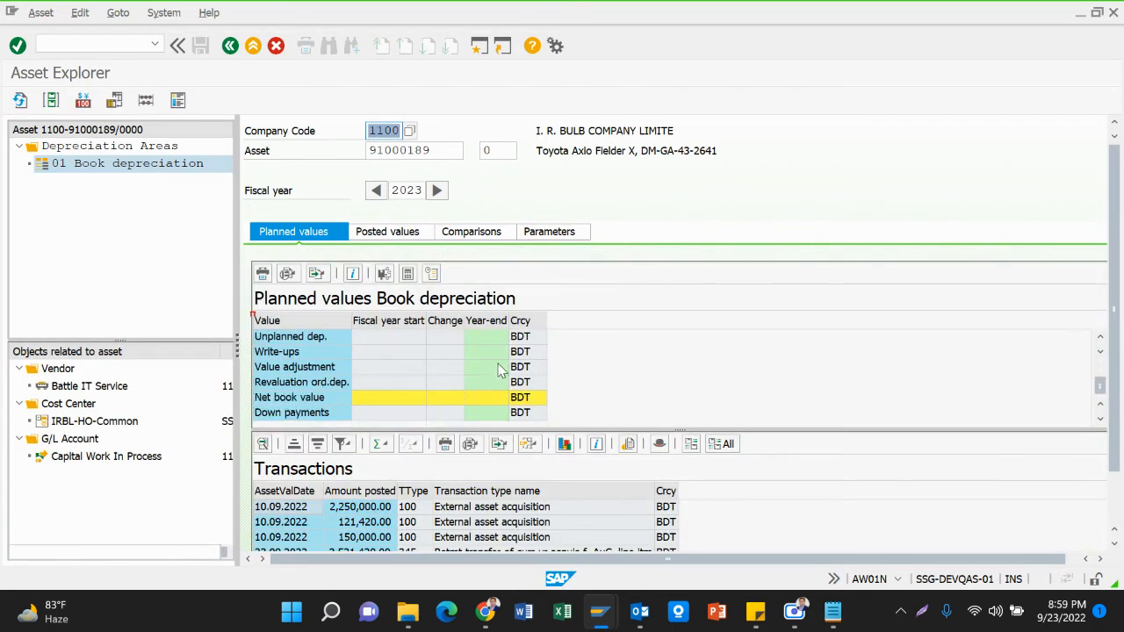
scroll(496, 369, "up", 2)
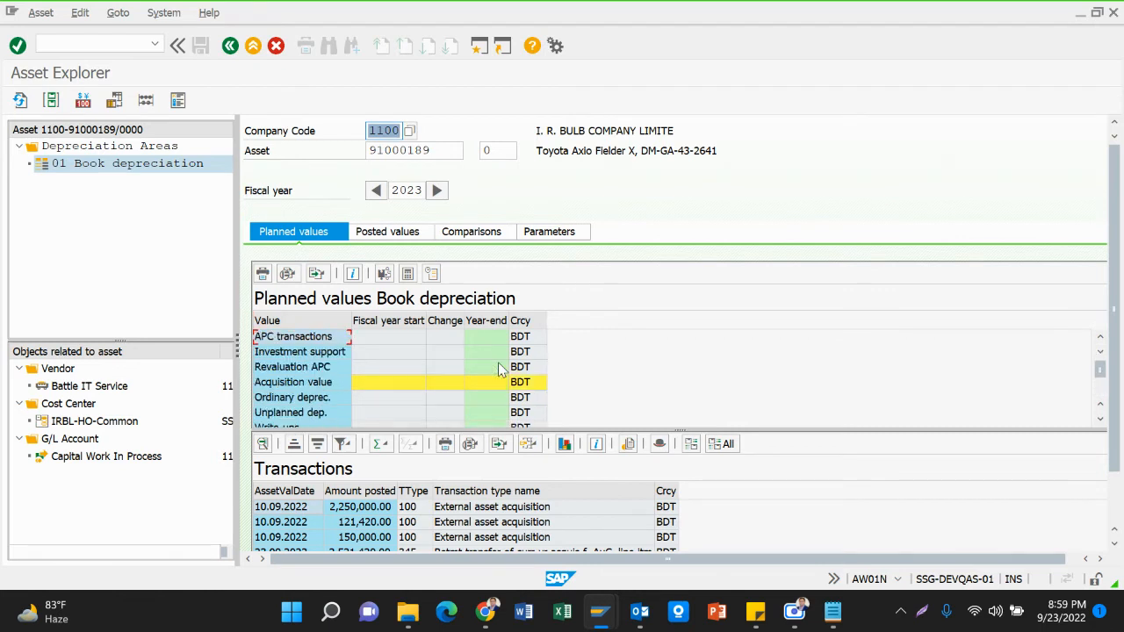
scroll(496, 369, "down", 2)
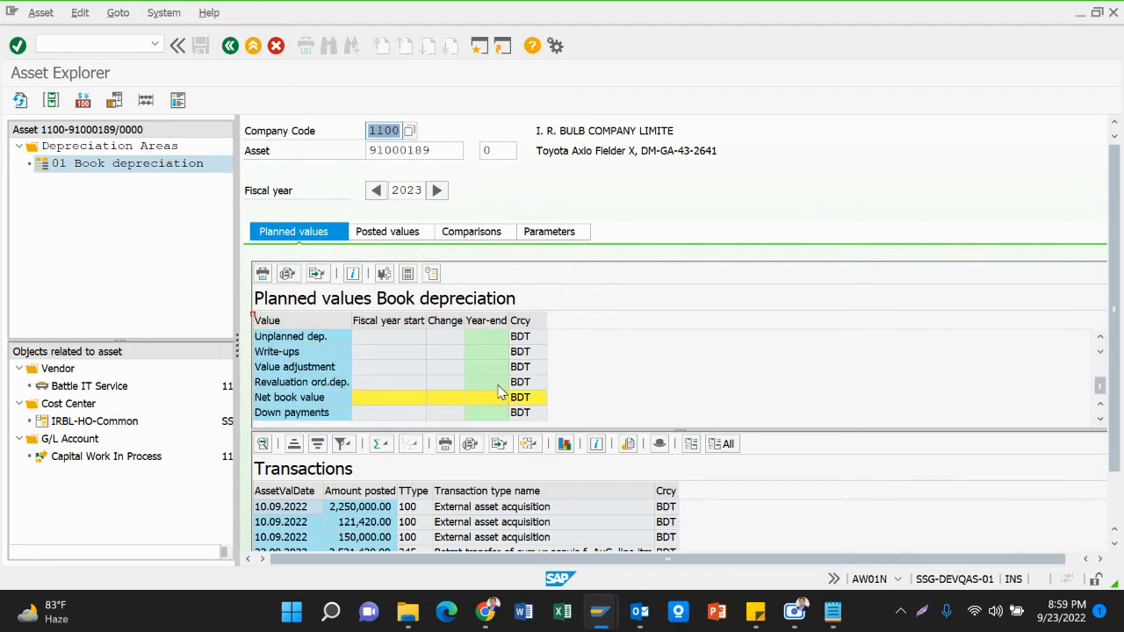
Enlarge the transactions list of asset 91000189, examine its settlement transfer and acquisition entries, and widen the currency column.
left_click_drag(682, 429, 640, 288)
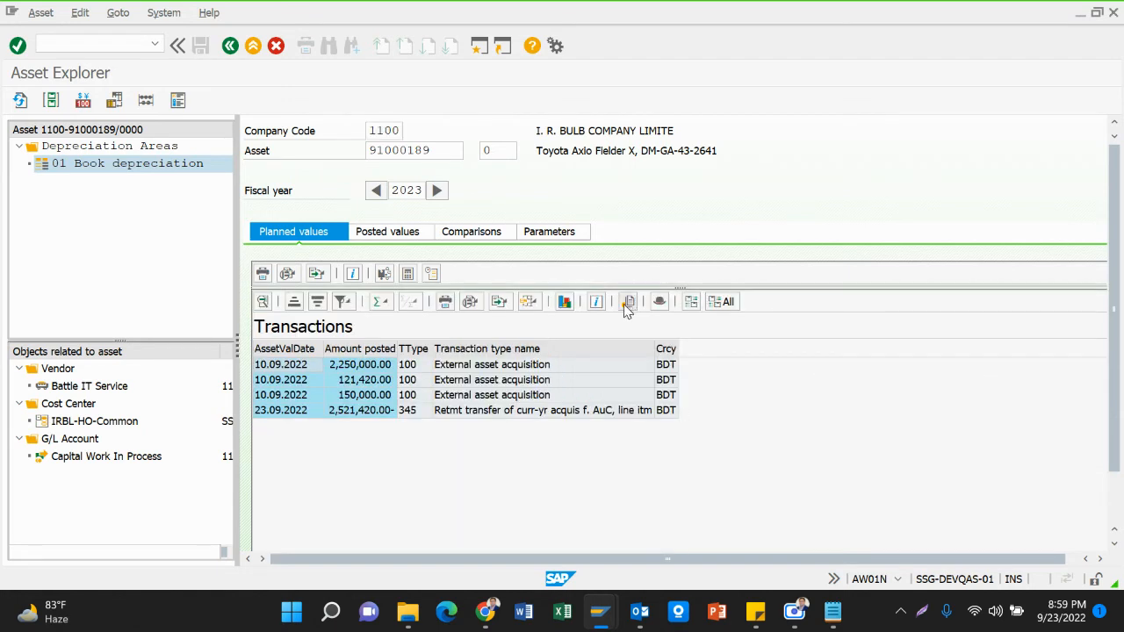
left_click(349, 413)
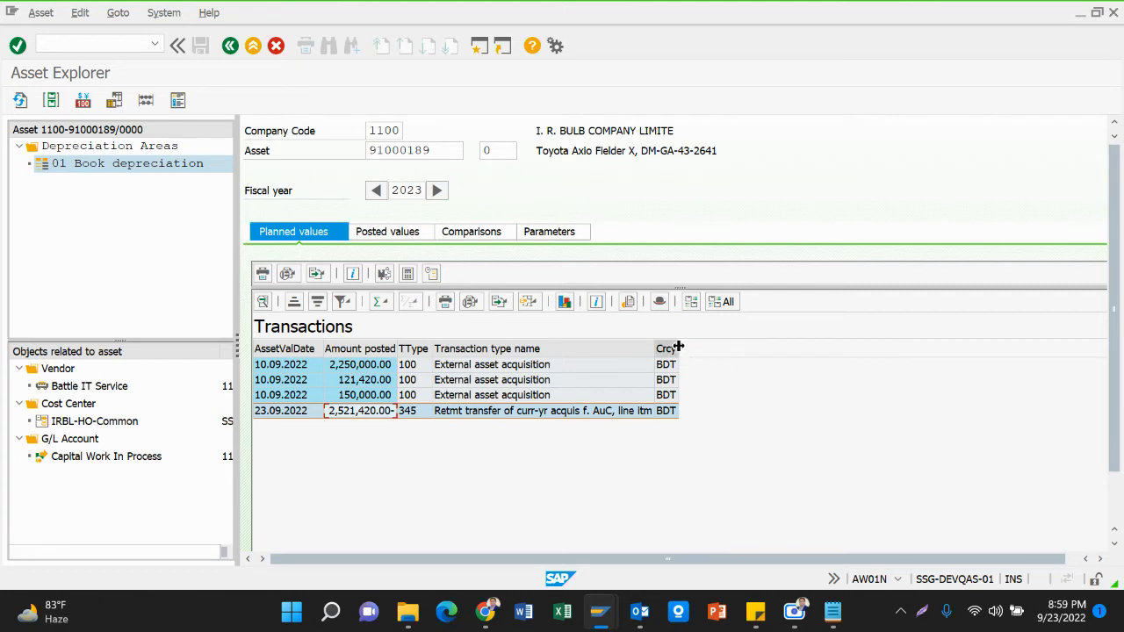
left_click_drag(679, 348, 713, 351)
left_click(413, 381)
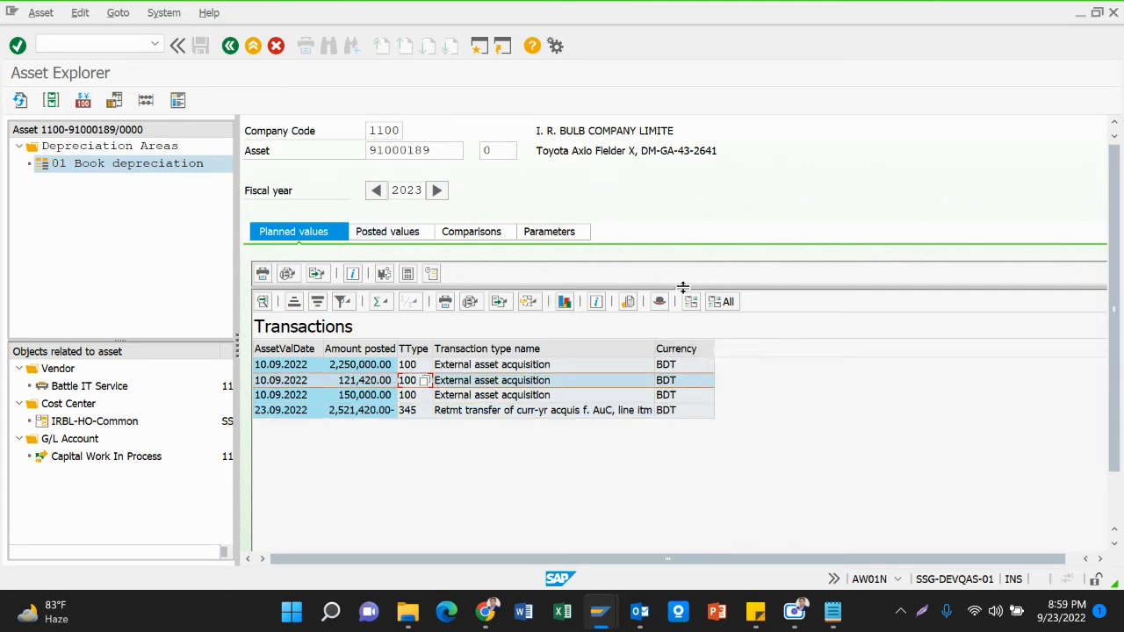
left_click_drag(681, 288, 427, 381)
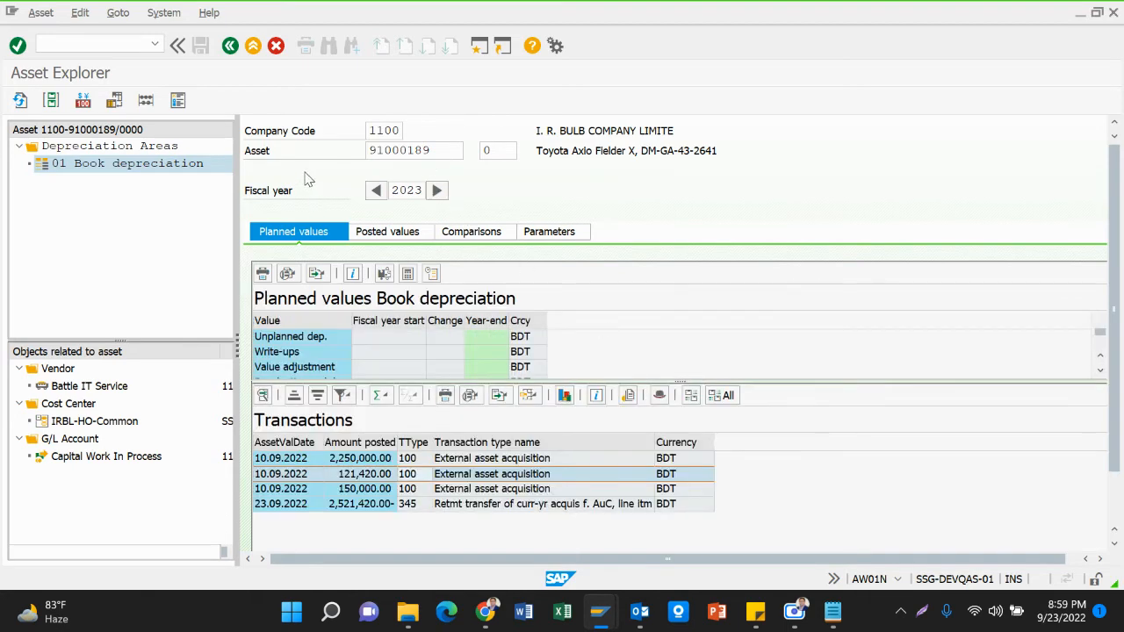
Copy main asset number 62000077 from the Notepad notes and load that asset in Asset Explorer.
left_click(279, 152)
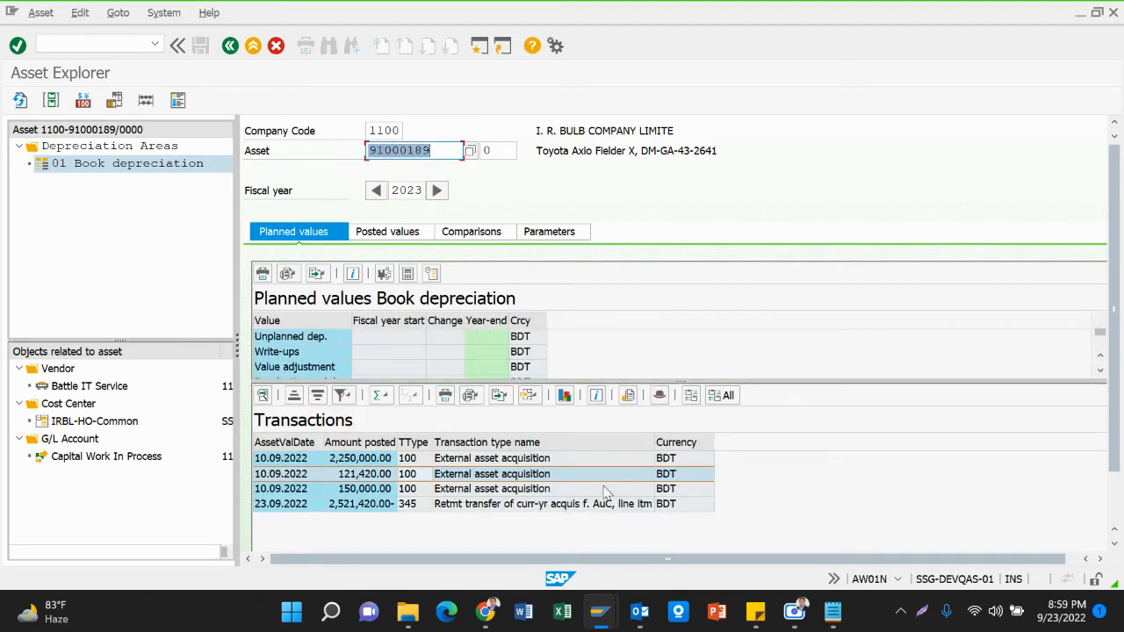
mouse_move(832, 612)
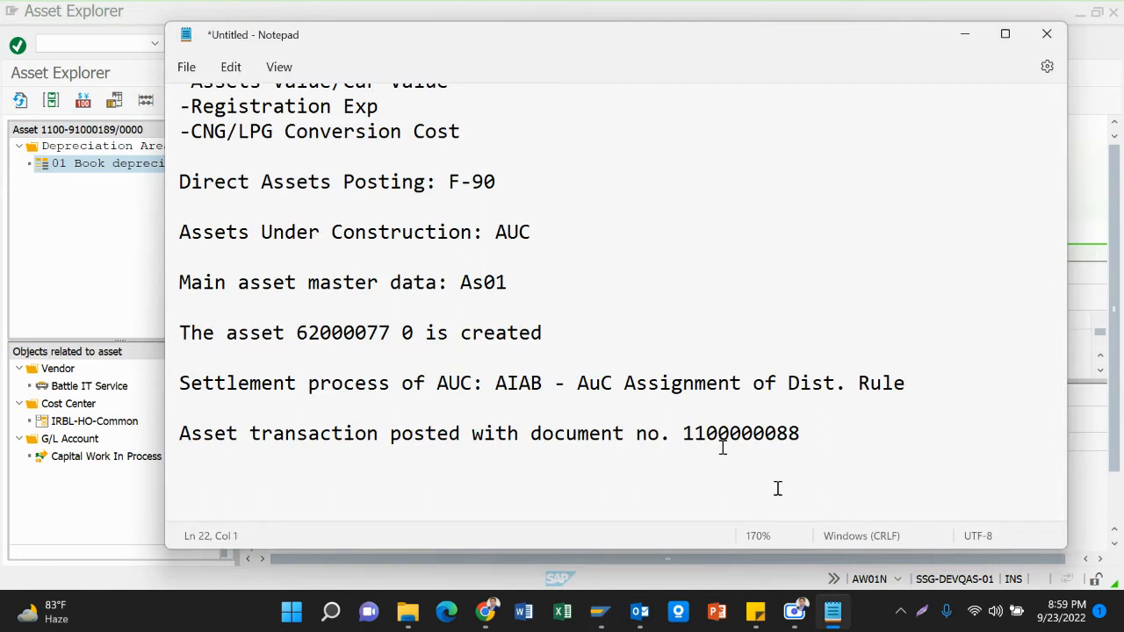
left_click_drag(297, 333, 392, 341)
key("ctrl+c")
key("alt+Tab")
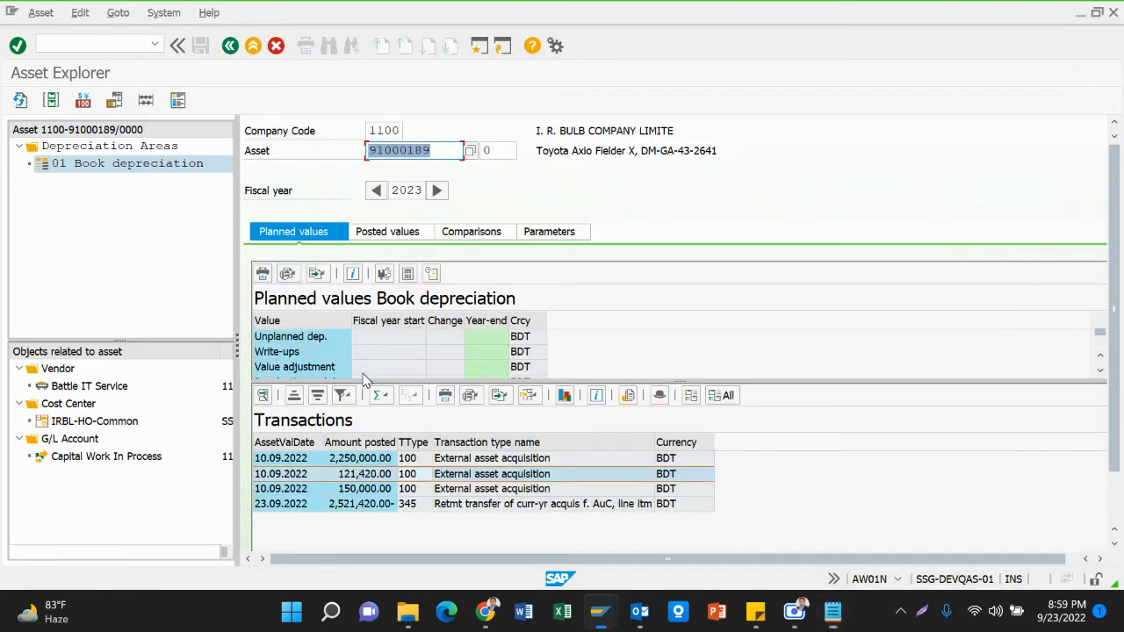
key("ctrl+v")
key("Return")
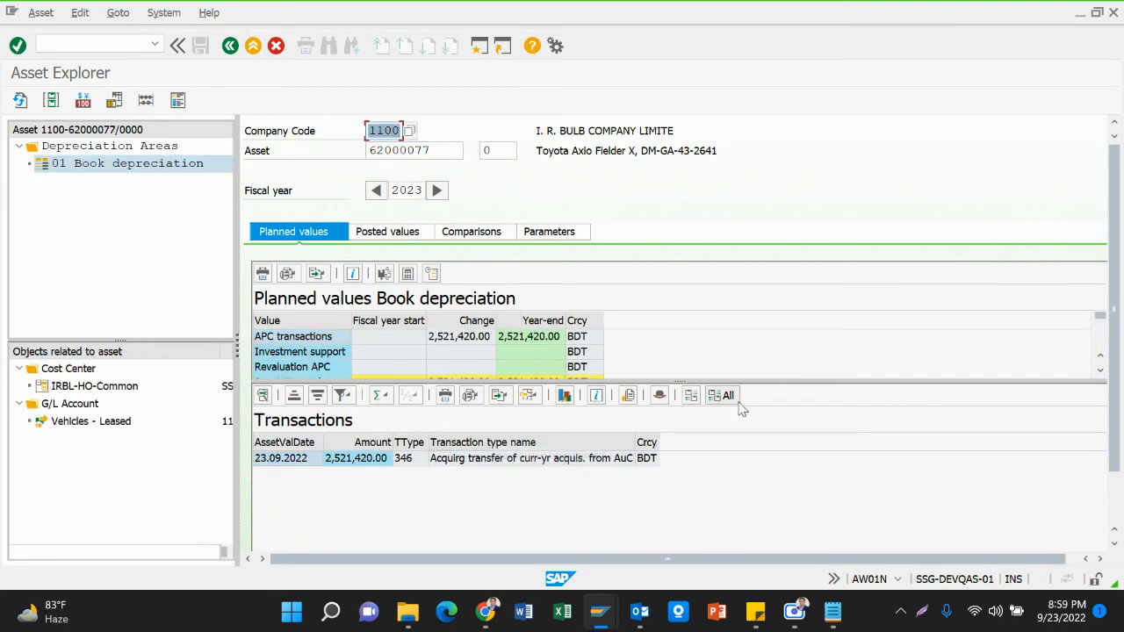
Examine the transfer transaction of asset 62000077 and its planned acquisition value, ordinary depreciation and net book value.
left_click(449, 460)
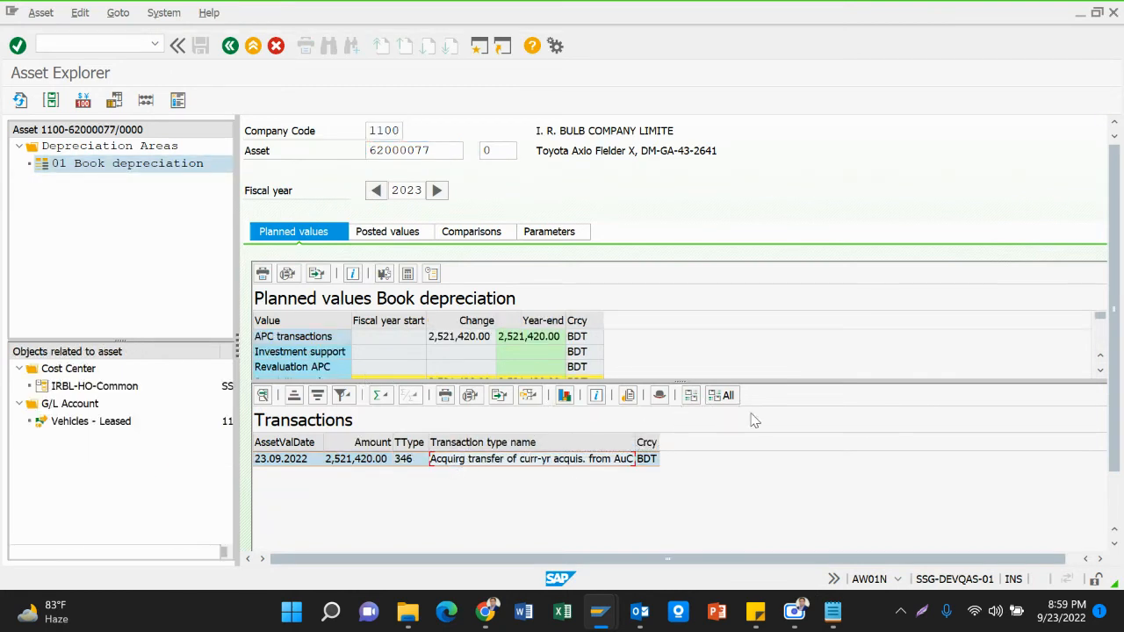
left_click_drag(682, 383, 671, 499)
scroll(527, 408, "down", 1)
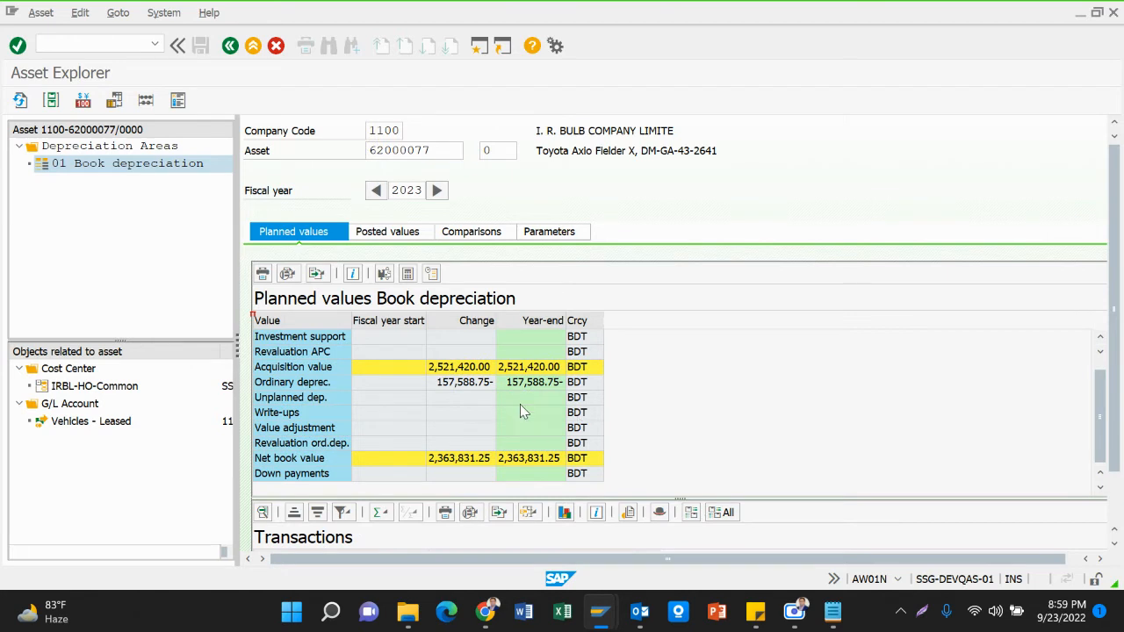
left_click_drag(682, 499, 680, 465)
scroll(505, 399, "up", 1)
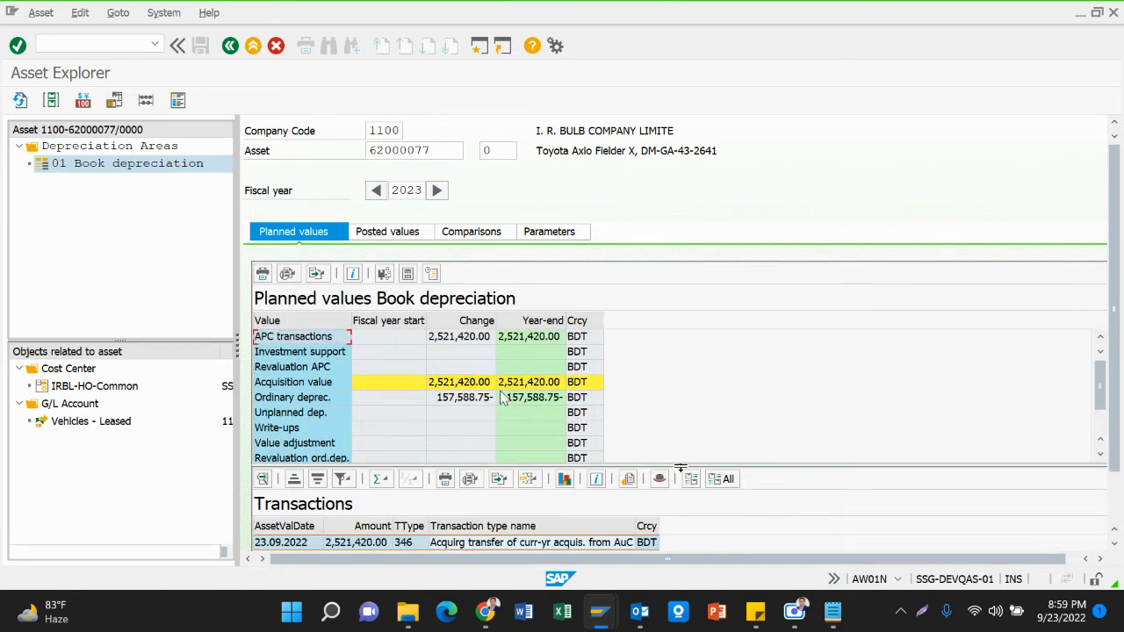
left_click(465, 397)
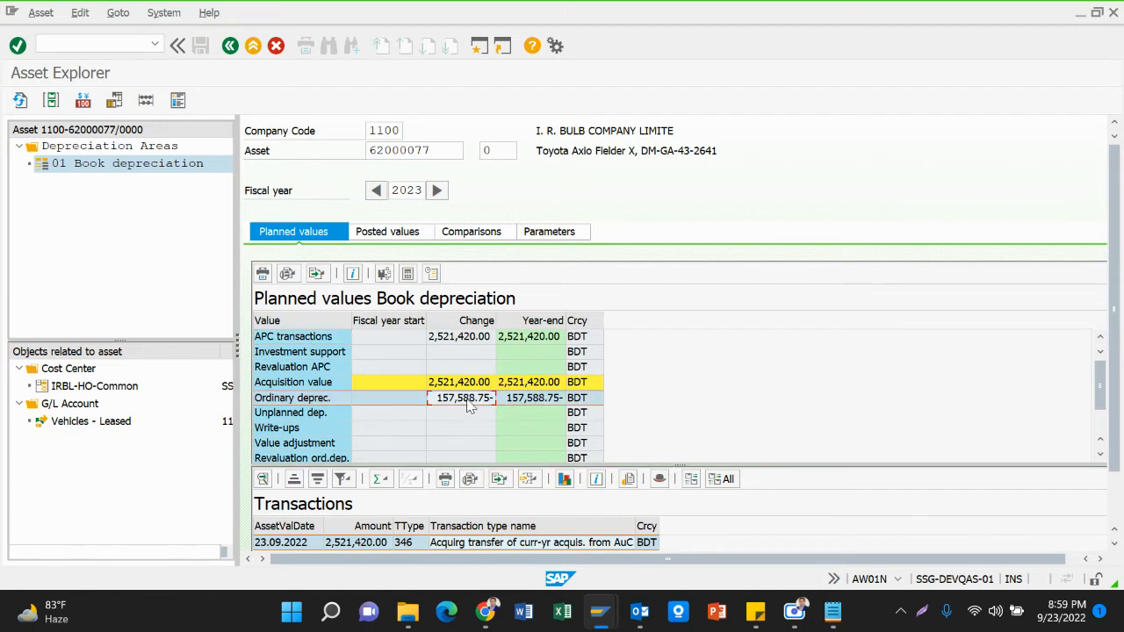
Examine the posted values of asset 62000077 and its posted/planned depreciation by period, including period 4.
left_click(399, 235)
scroll(464, 429, "down", 3)
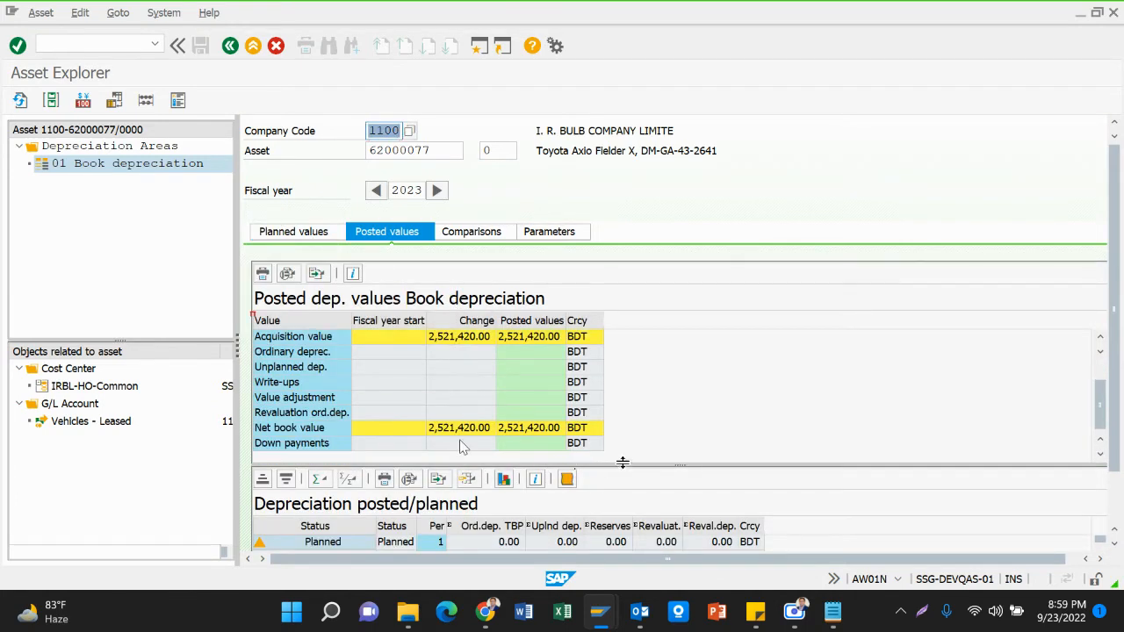
left_click_drag(623, 465, 619, 314)
left_click(442, 437)
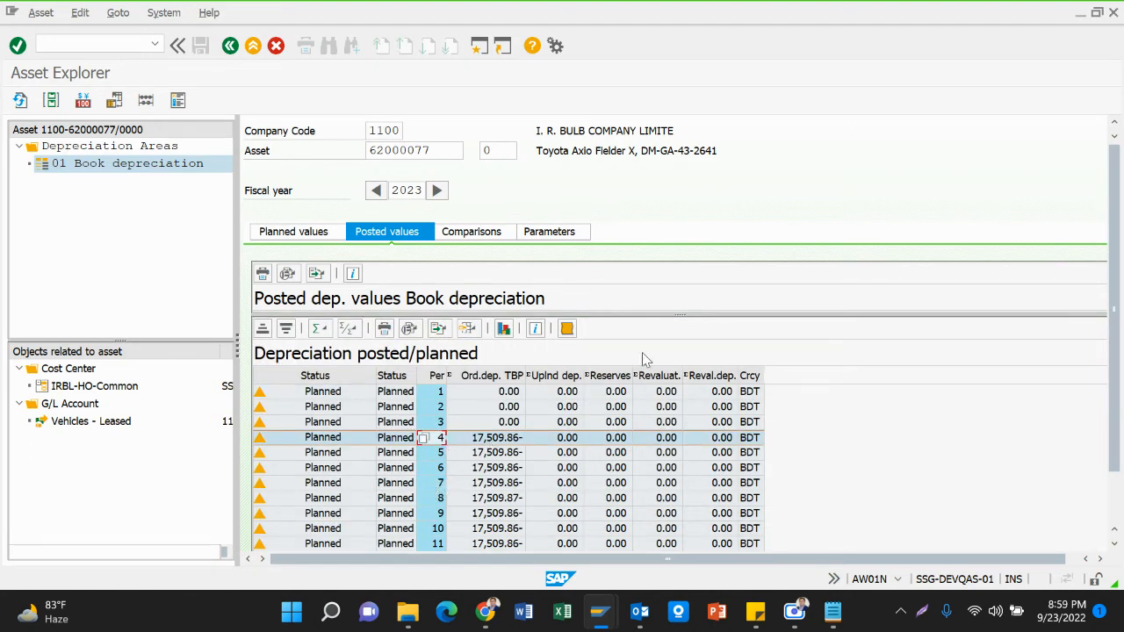
left_click_drag(678, 315, 678, 461)
Review the year-by-year book depreciation comparison of asset 62000077 through fiscal year 2035.
left_click(483, 235)
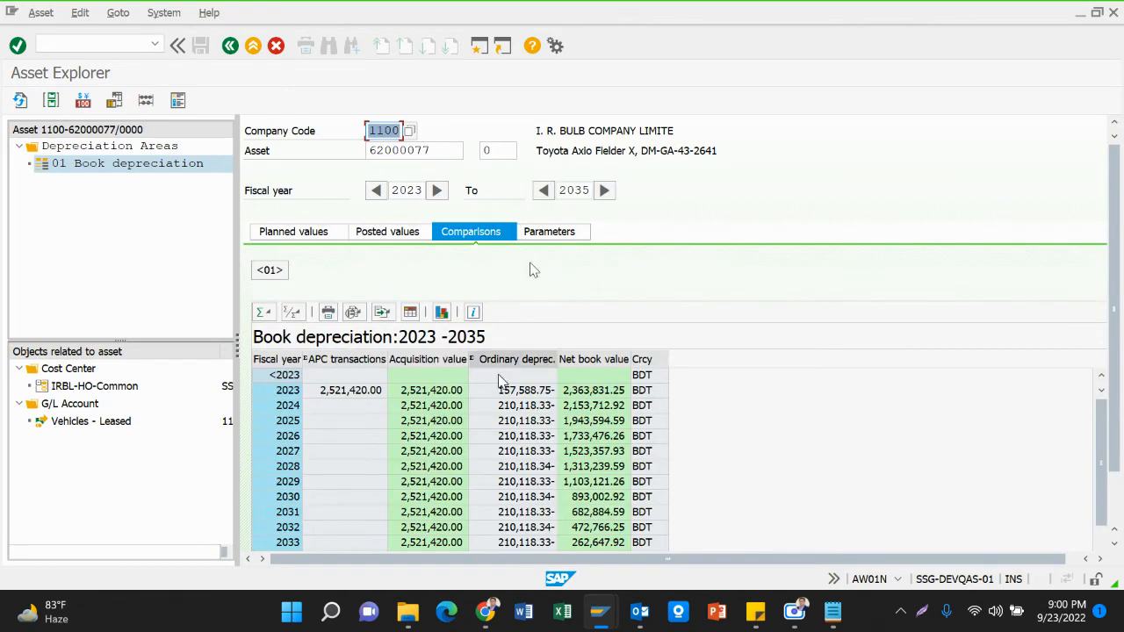
scroll(448, 377, "down", 1)
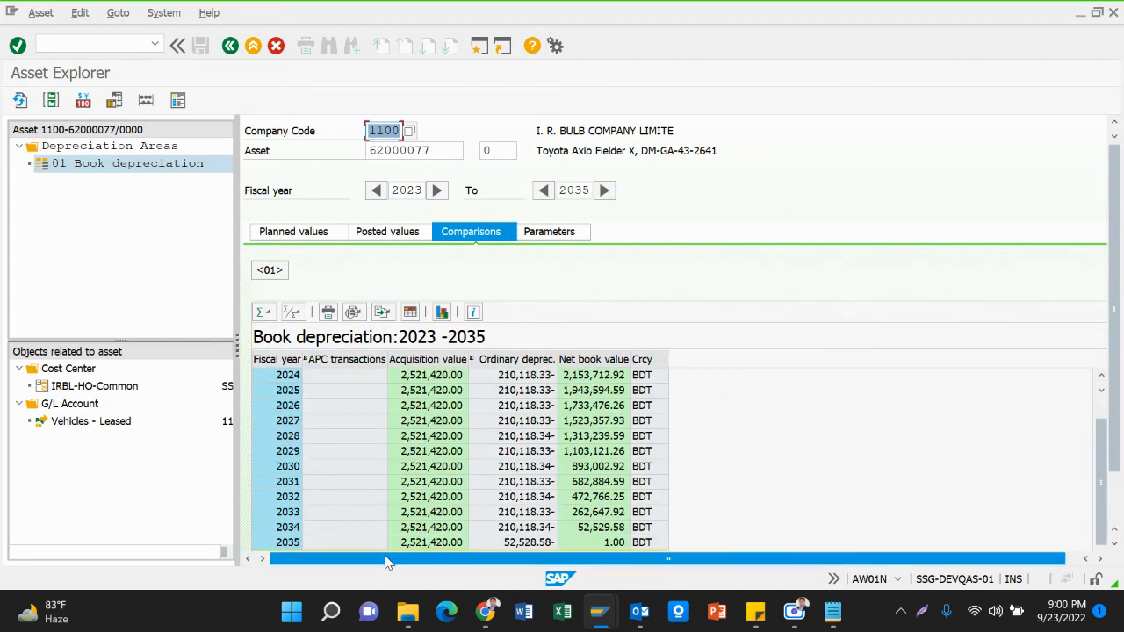
left_click(305, 542)
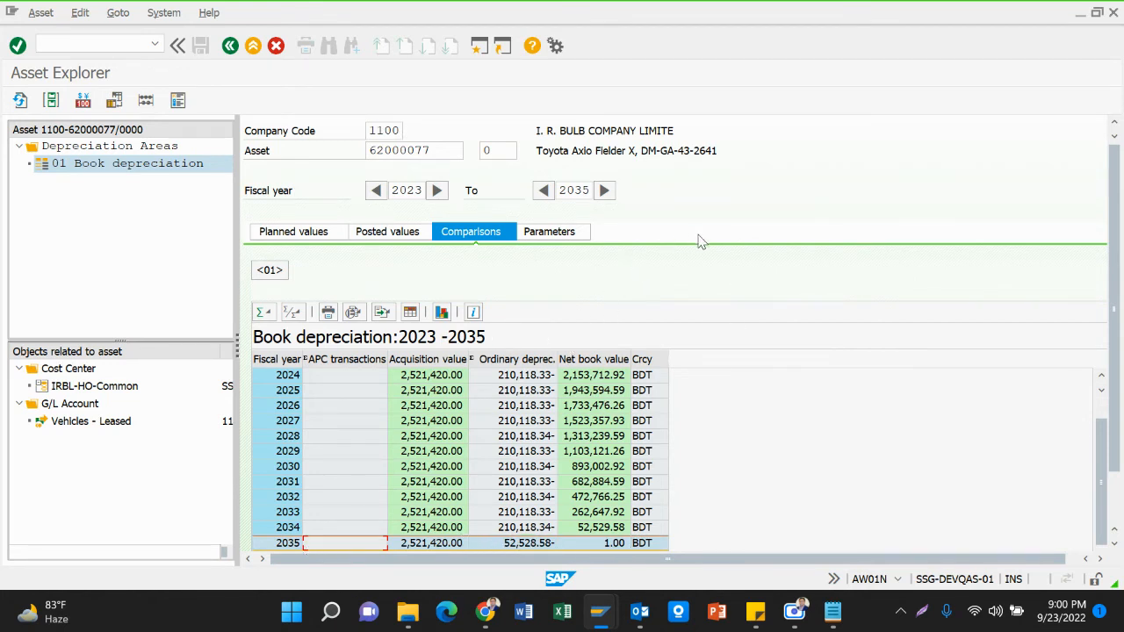
Examine the depreciation parameters of asset 62000077, including useful life, ordinary depreciation start date and scrap value.
left_click(555, 238)
left_click(409, 370)
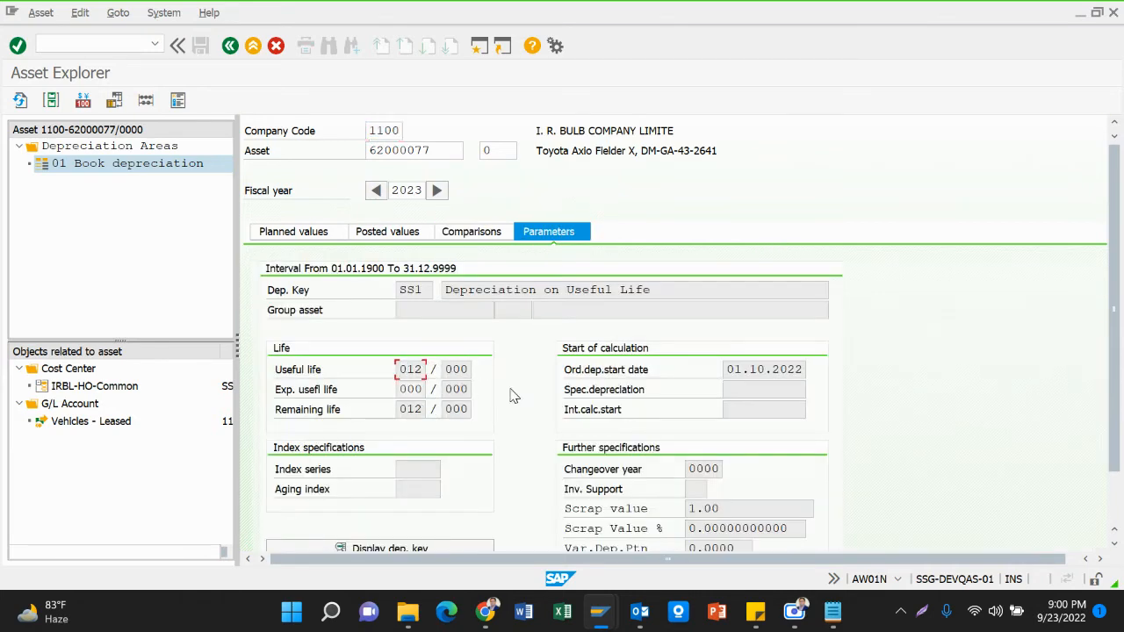
left_click_drag(731, 370, 850, 381)
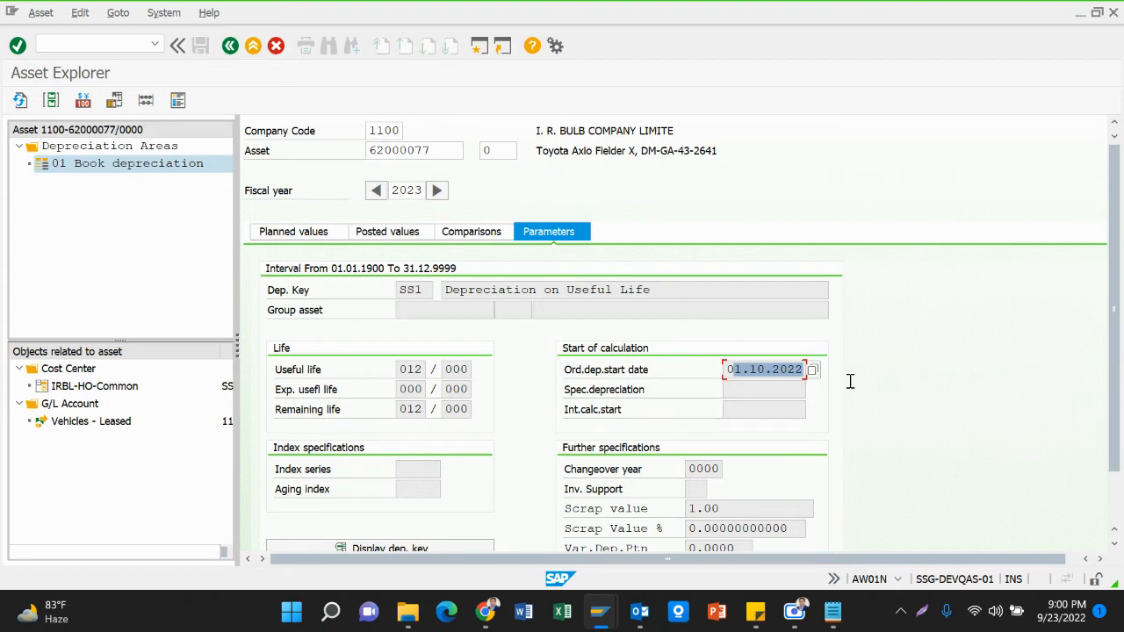
left_click(845, 383)
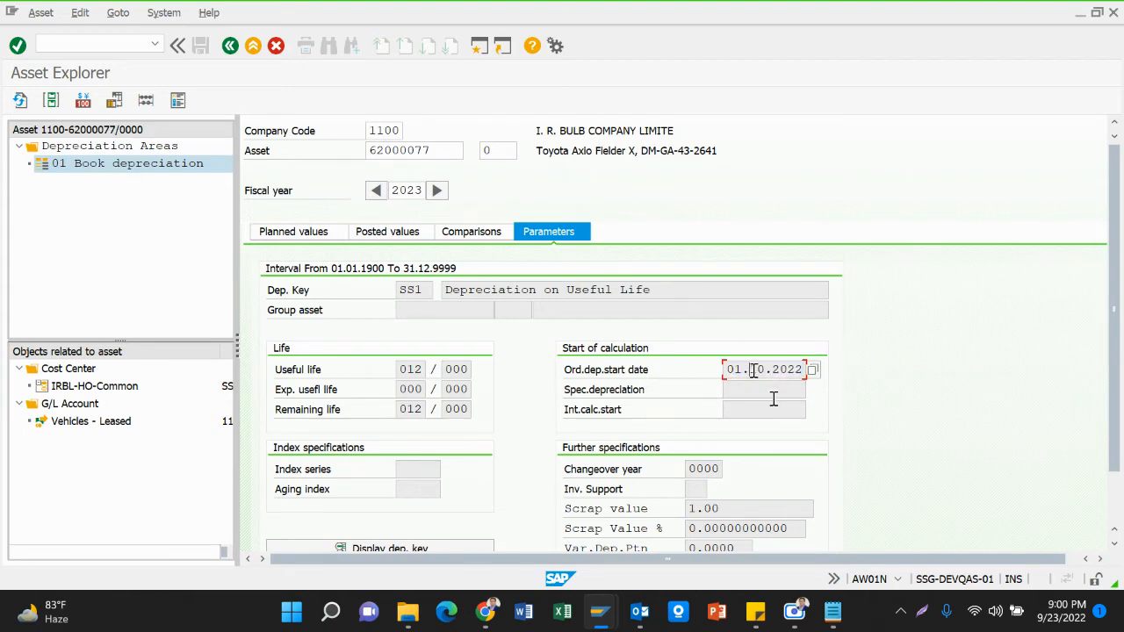
scroll(790, 412, "down", 3)
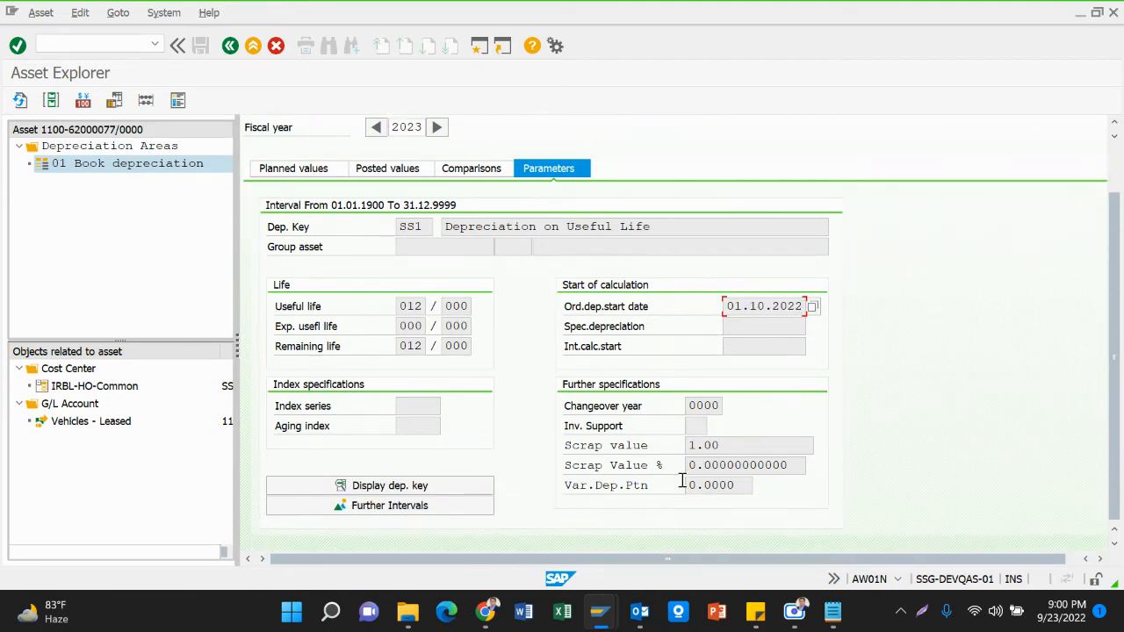
scroll(417, 382, "up", 3)
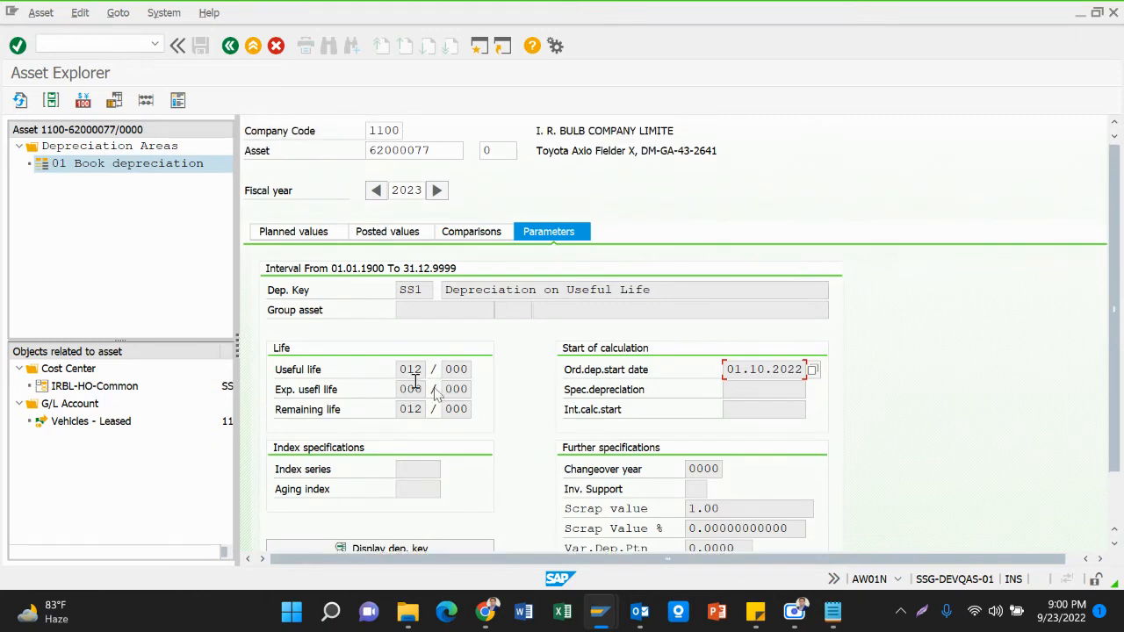
scroll(415, 379, "down", 3)
scroll(398, 313, "up", 3)
Widen the related-objects area to show the full object numbers, and revisit the posted values, comparisons and depreciation parameters of asset 62000077.
left_click_drag(250, 343, 319, 333)
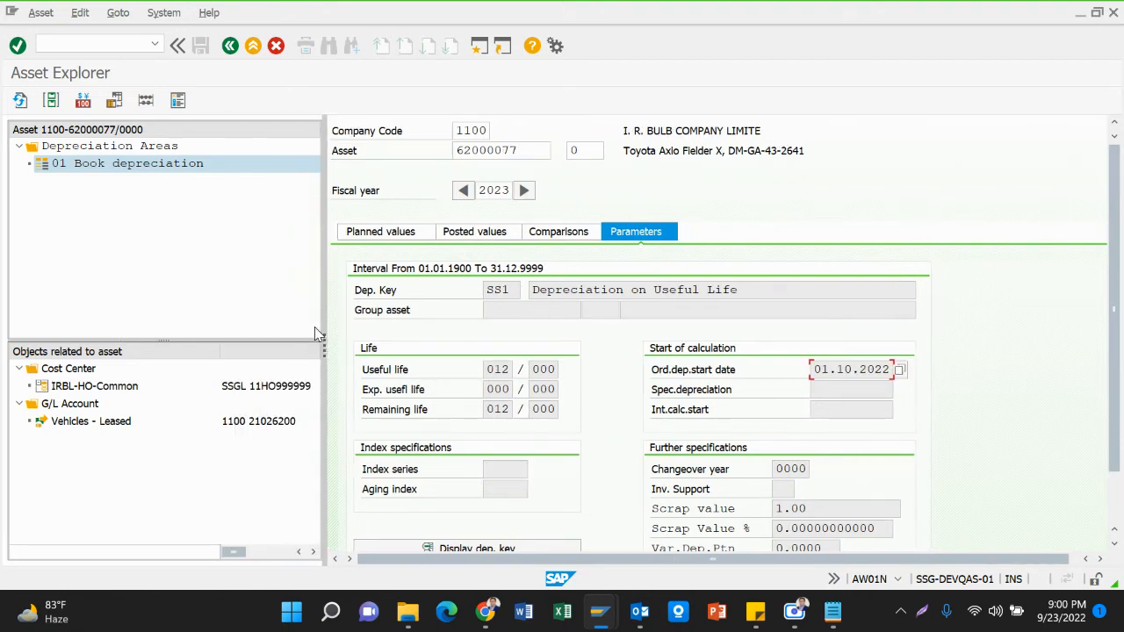
left_click(391, 235)
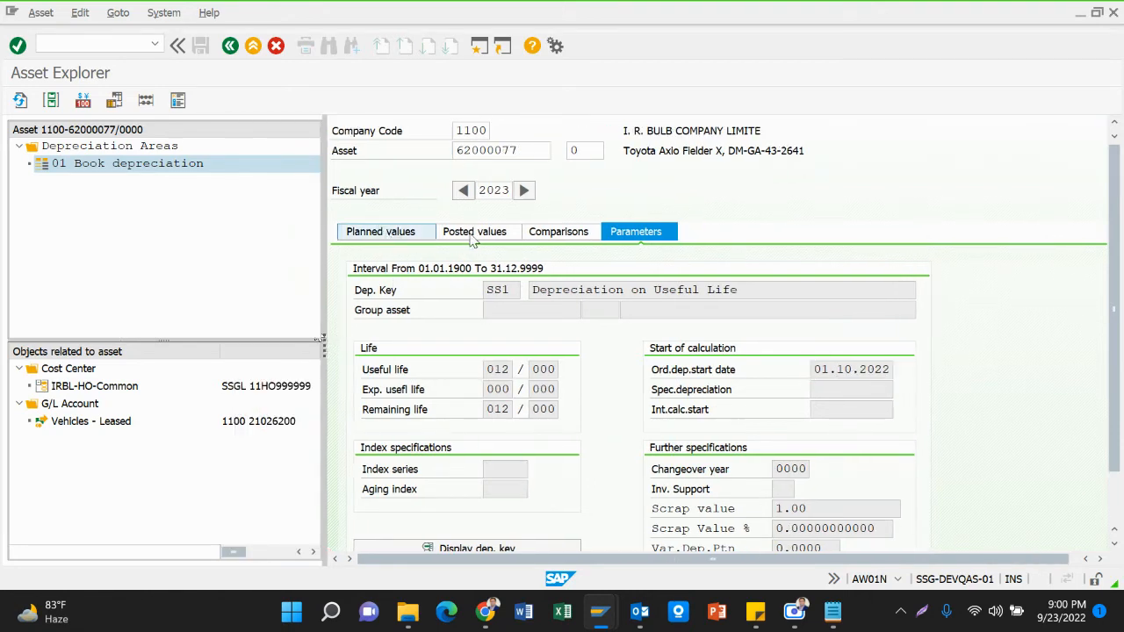
left_click(473, 235)
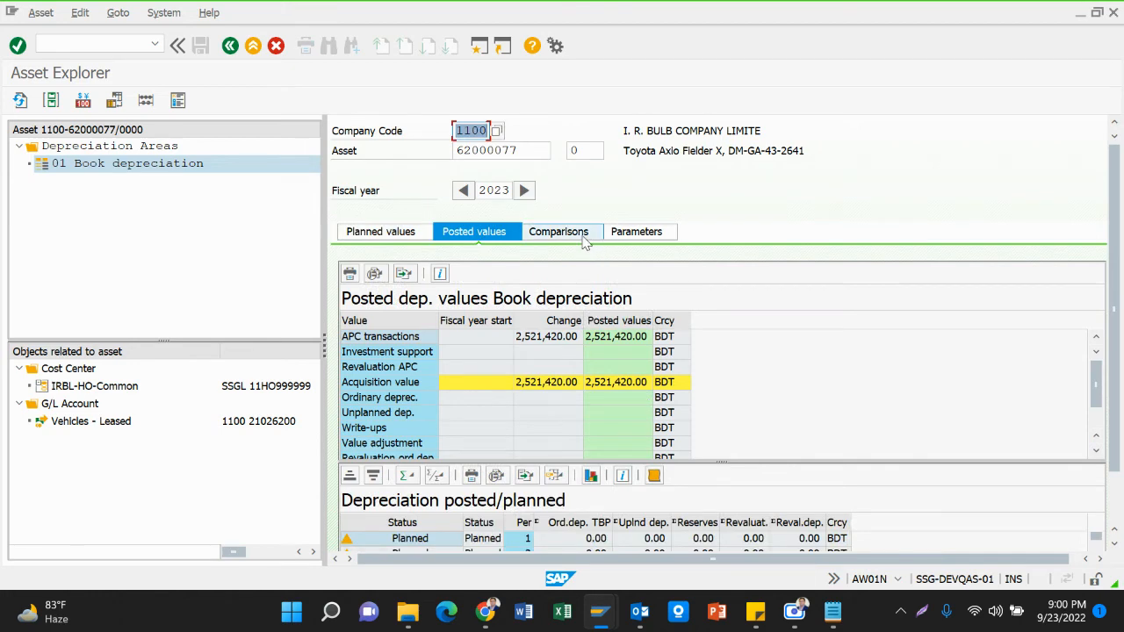
left_click(579, 241)
left_click(657, 240)
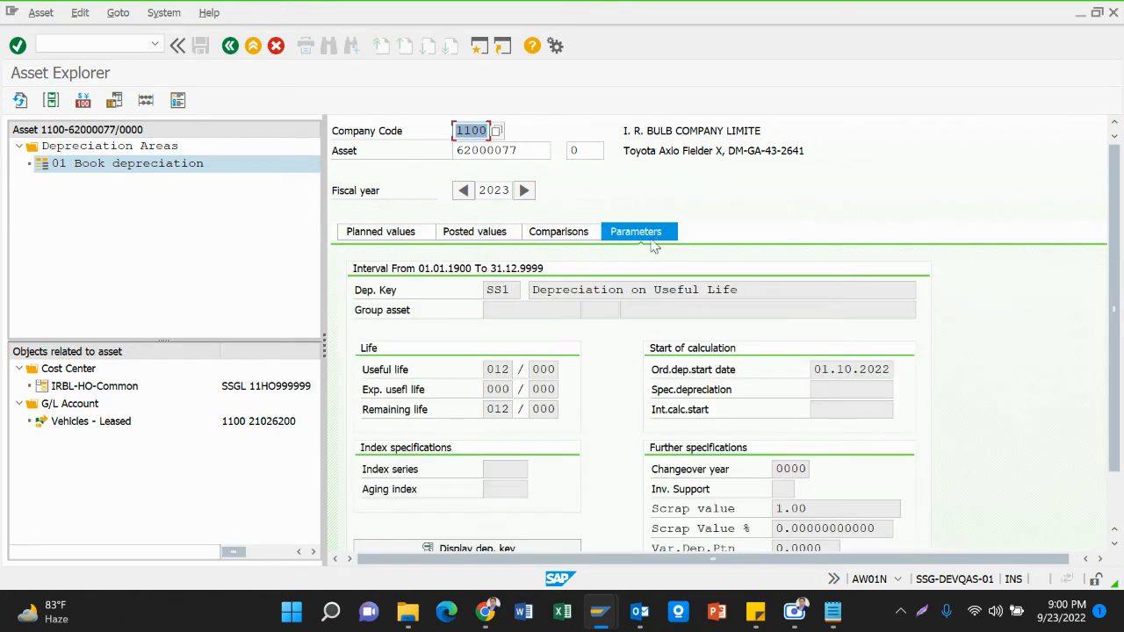
Review the comparisons and planned book depreciation values of asset 62000077 with the overview area narrowed, and return to SAP Easy Access.
left_click(555, 242)
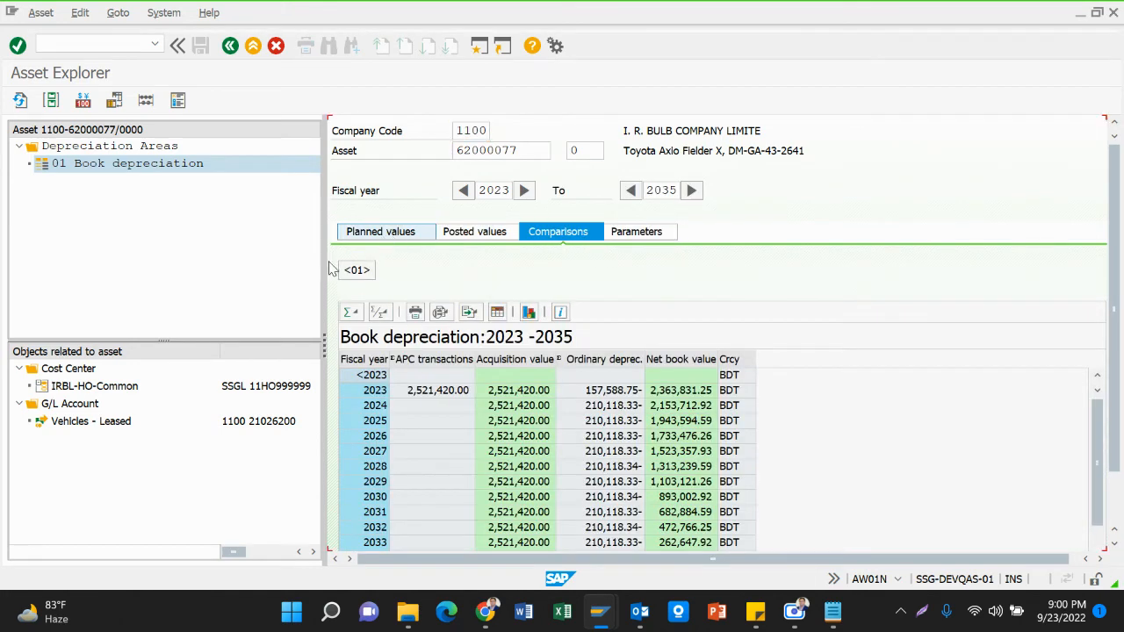
left_click(388, 242)
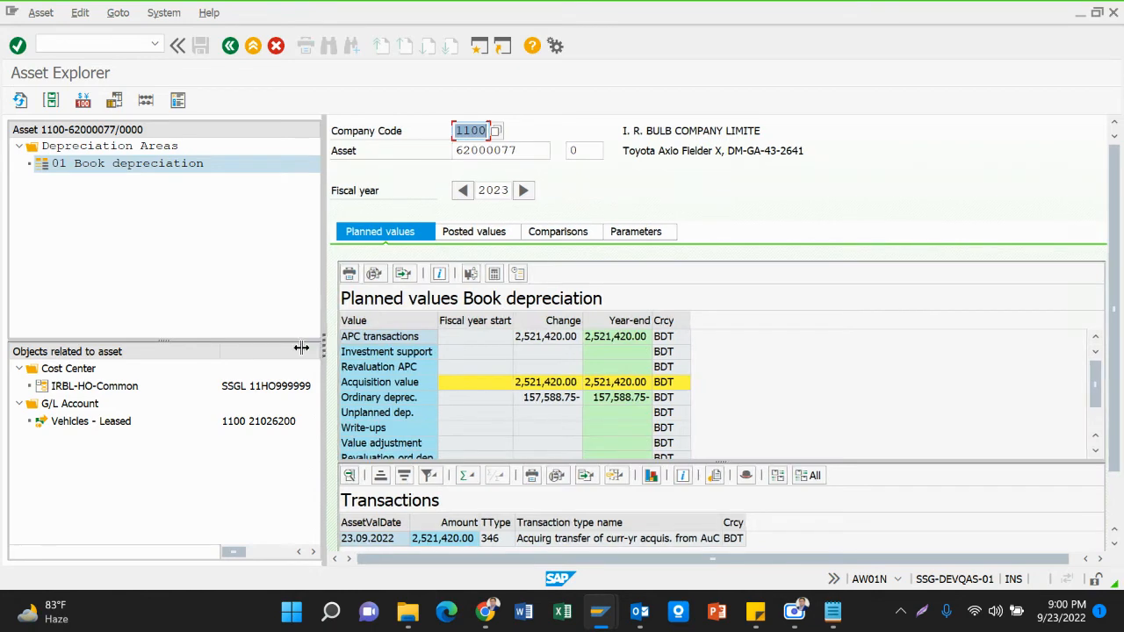
left_click_drag(323, 347, 176, 346)
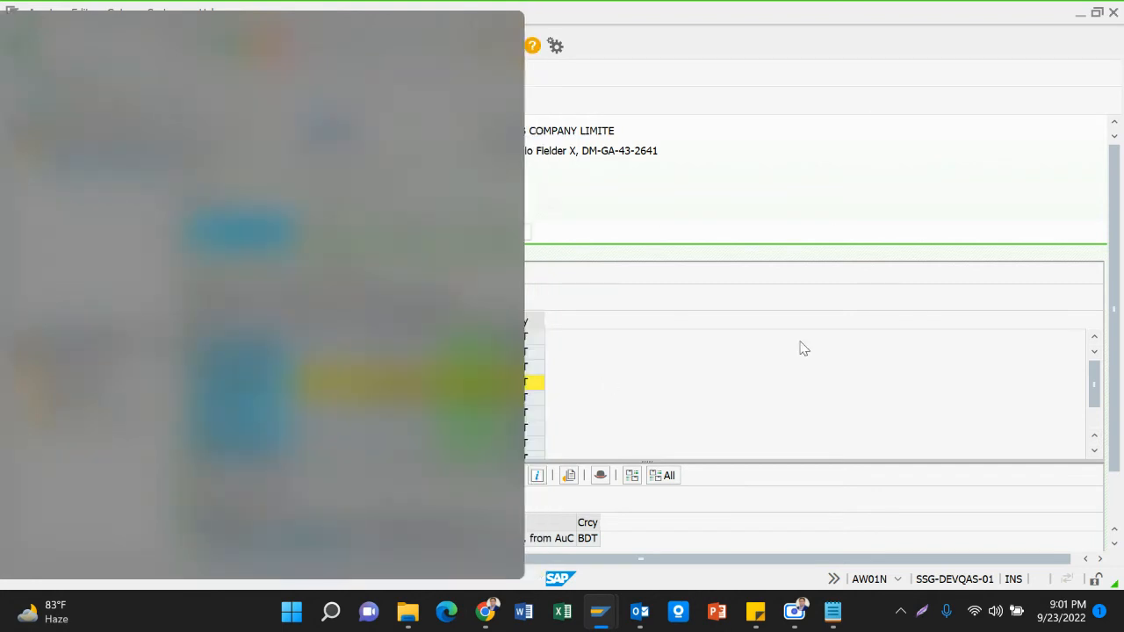
left_click(837, 326)
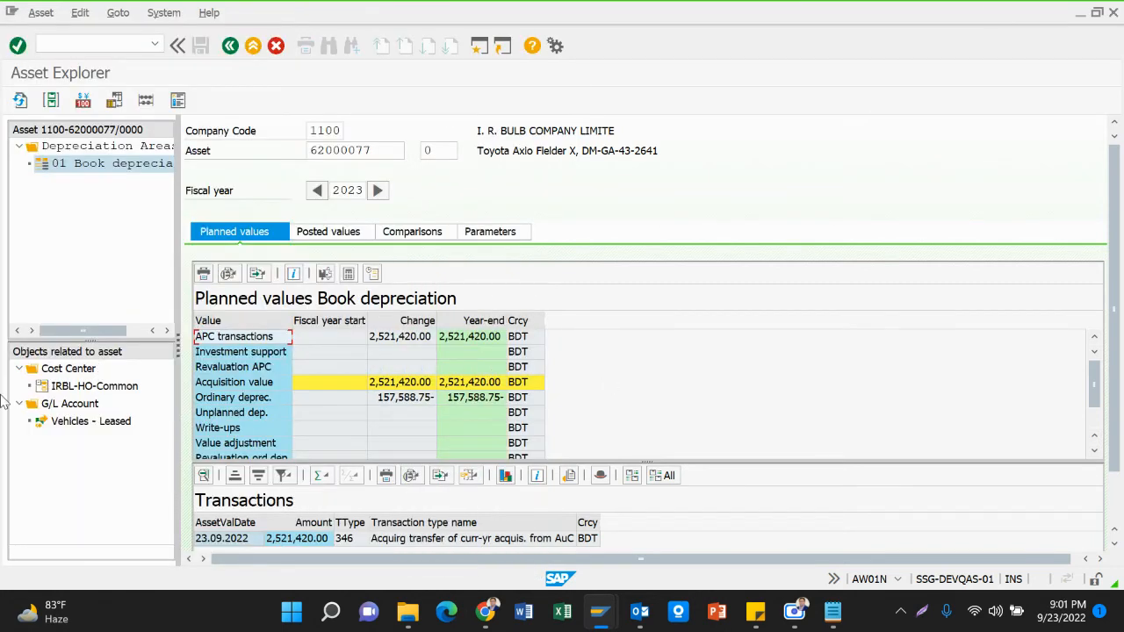
left_click(417, 357)
scroll(454, 407, "down", 1)
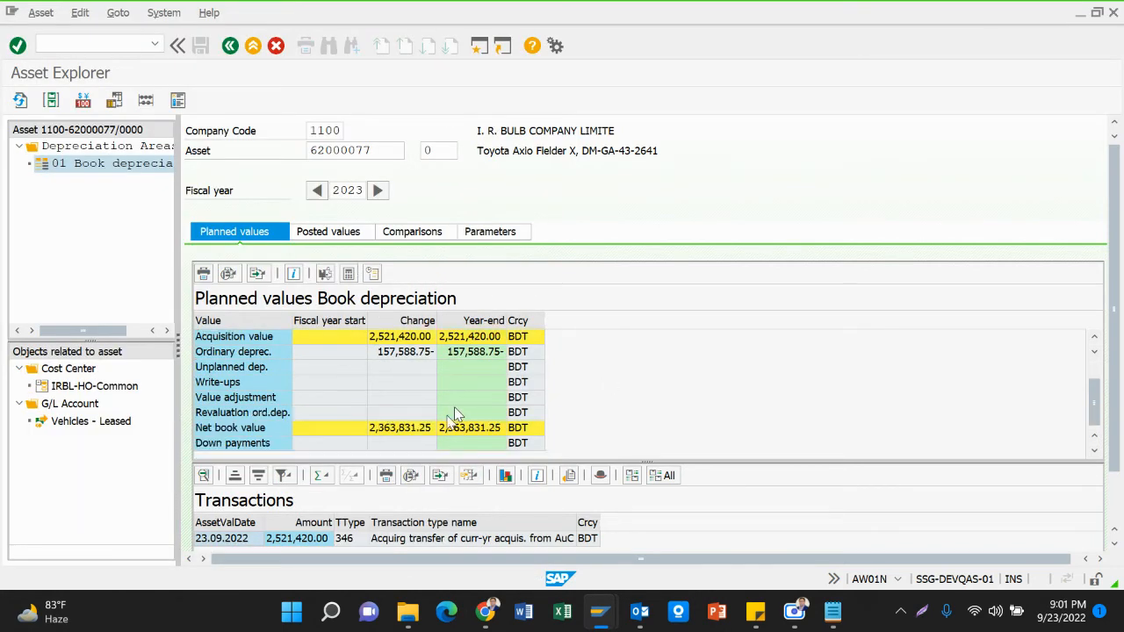
scroll(456, 455, "up", 1)
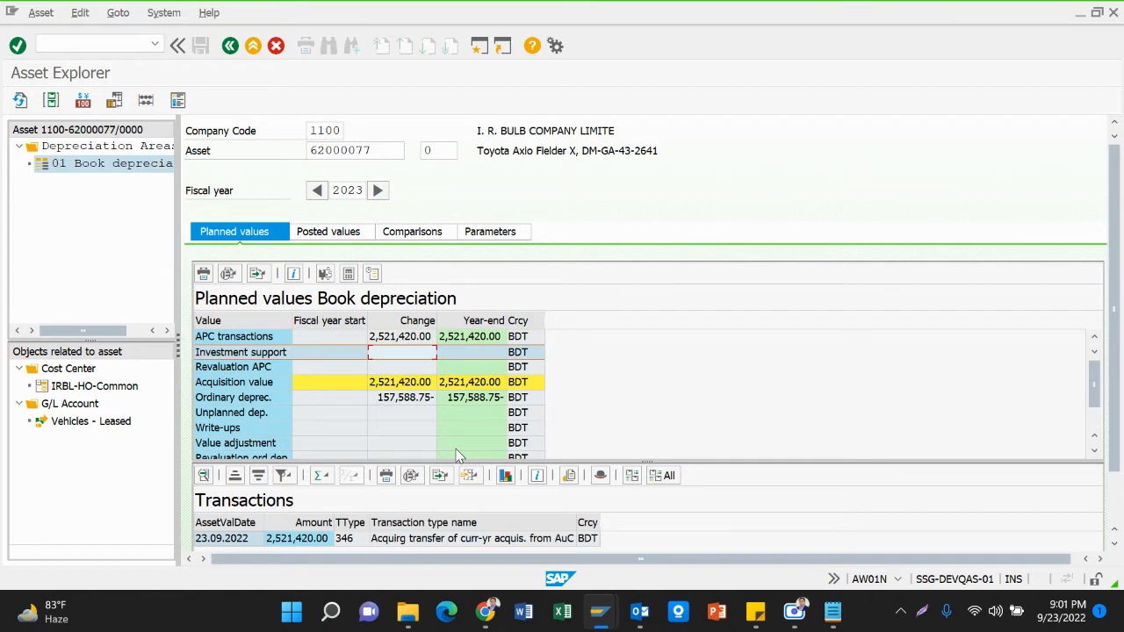
left_click(253, 47)
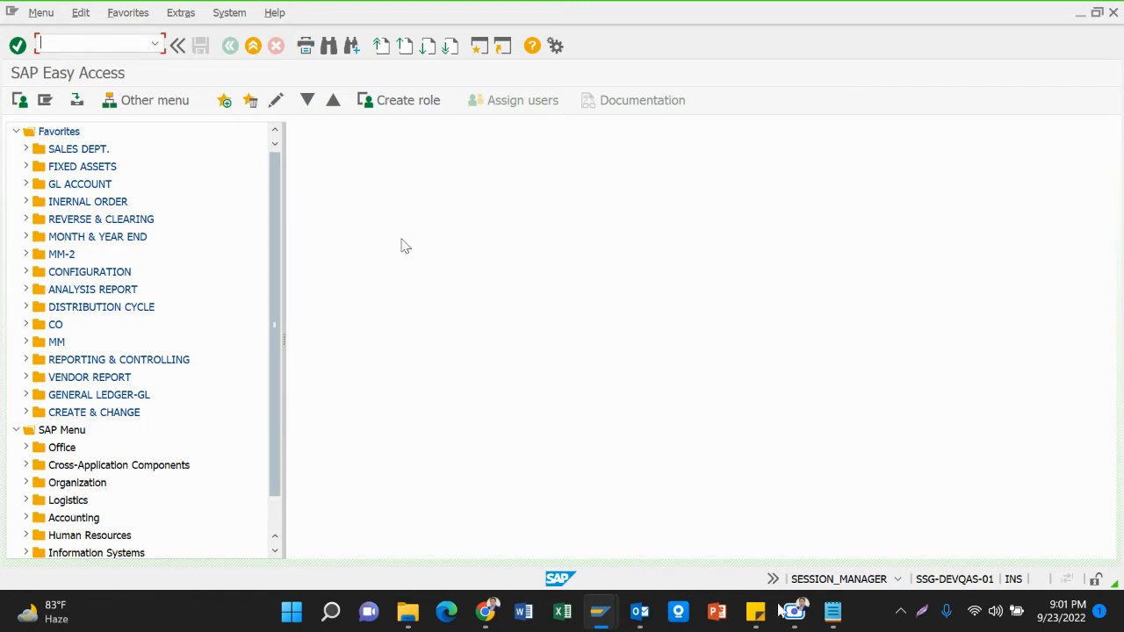
Switch to Notepad and cut all the asset-under-construction notes, from the AUC heading through the posted document line.
left_click(836, 614)
scroll(594, 266, "up", 3)
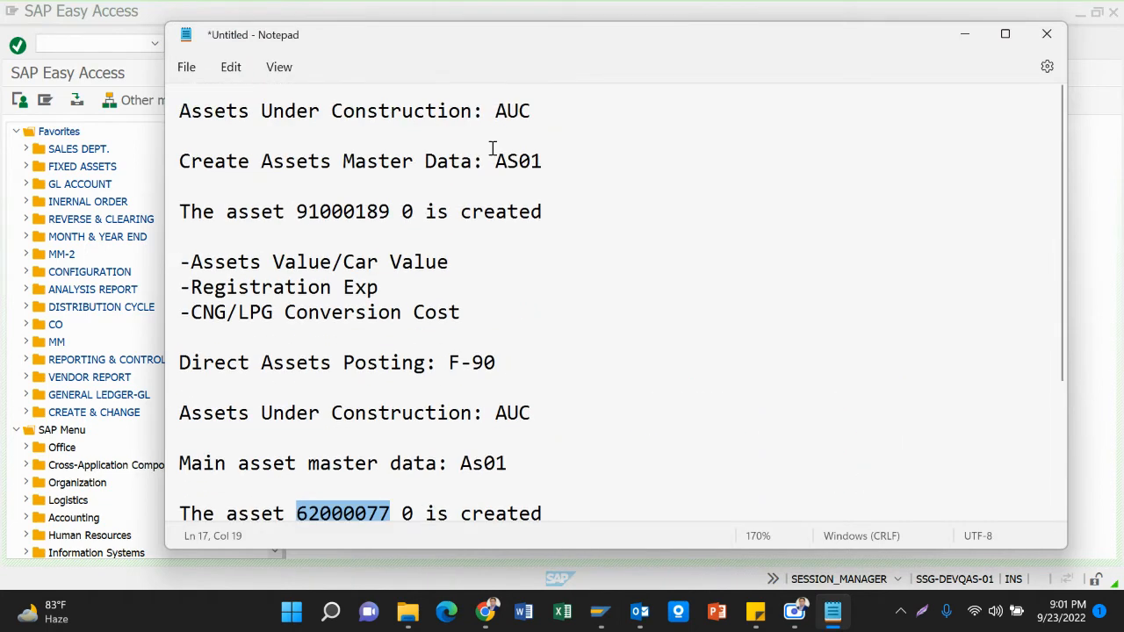
left_click_drag(180, 111, 836, 462)
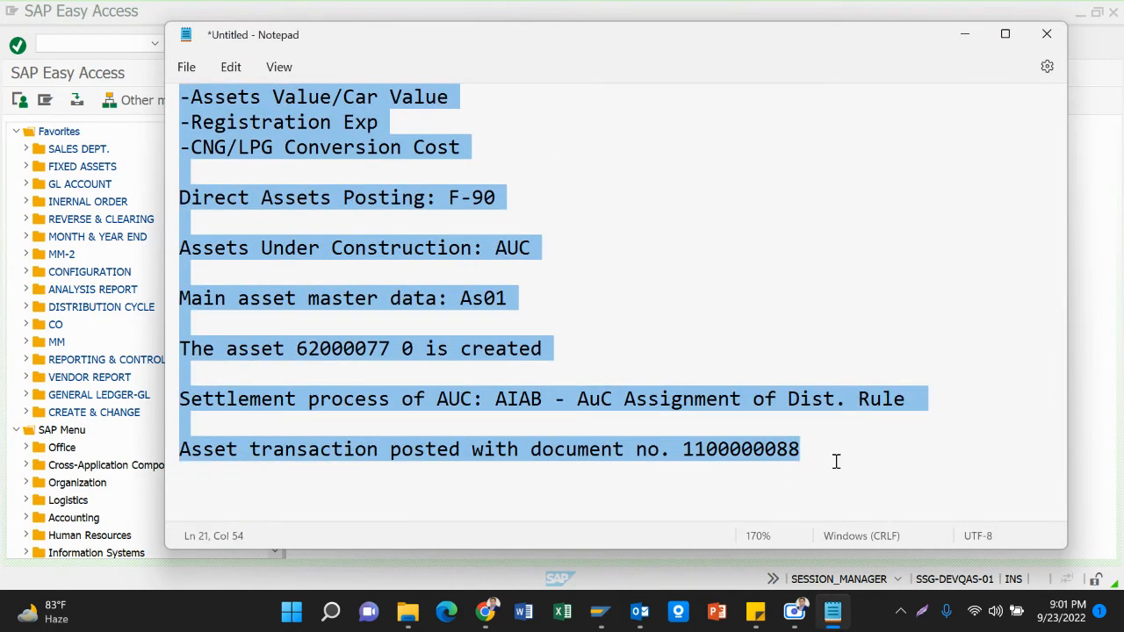
key("ctrl+x")
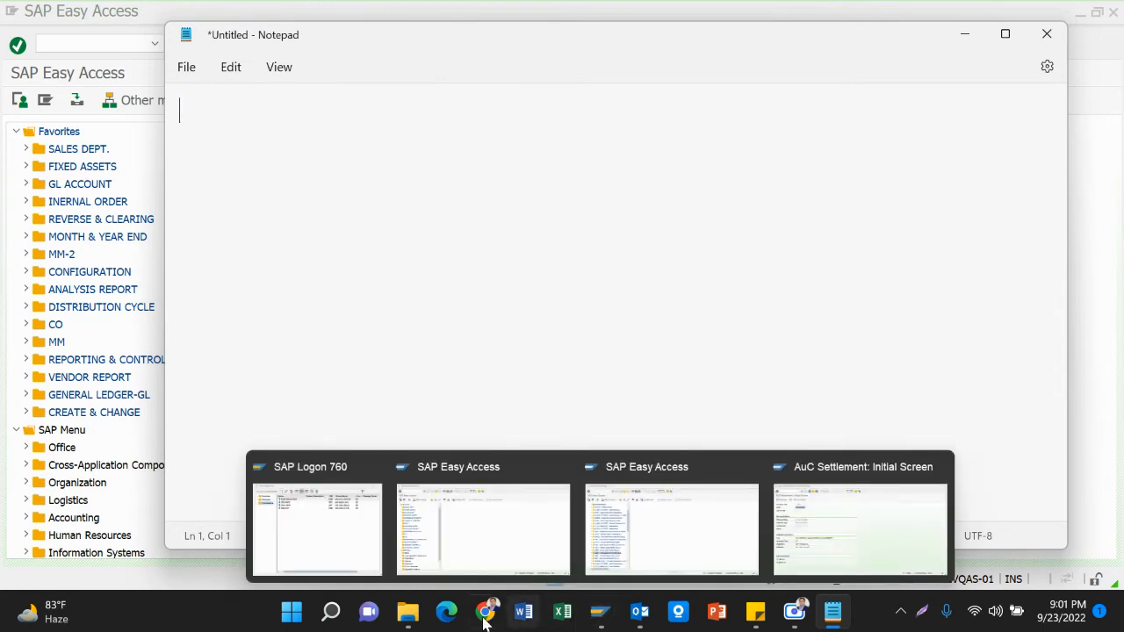
Switch to WhatsApp in Chrome and send the cut notes to the SAP FICO (Batch-8) group, checking the posted message.
mouse_move(483, 620)
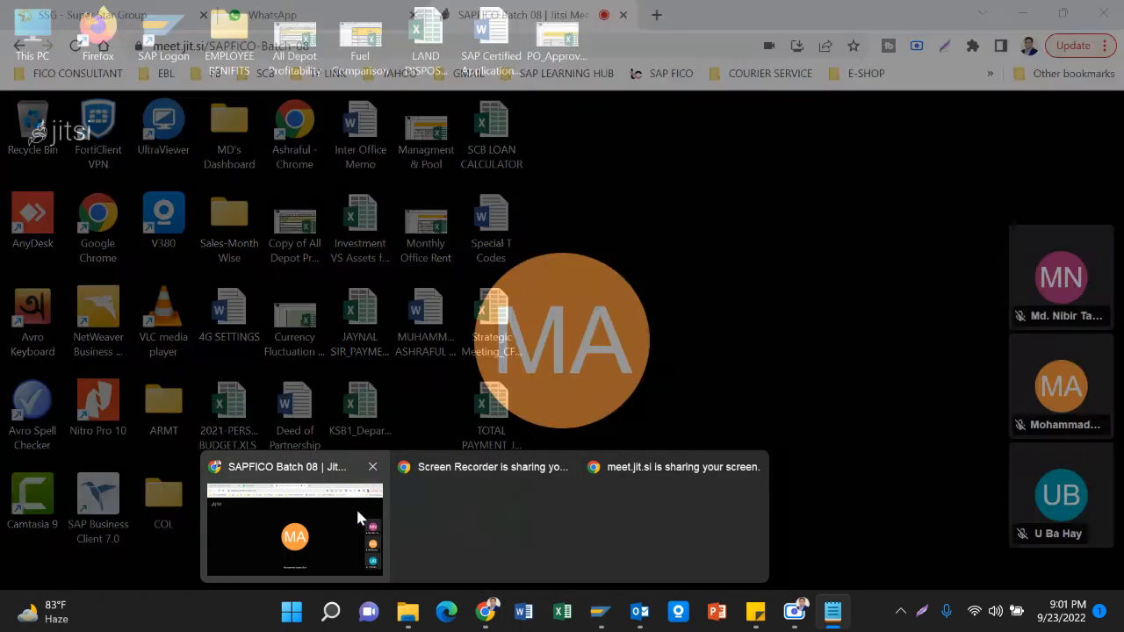
left_click(330, 509)
left_click(272, 15)
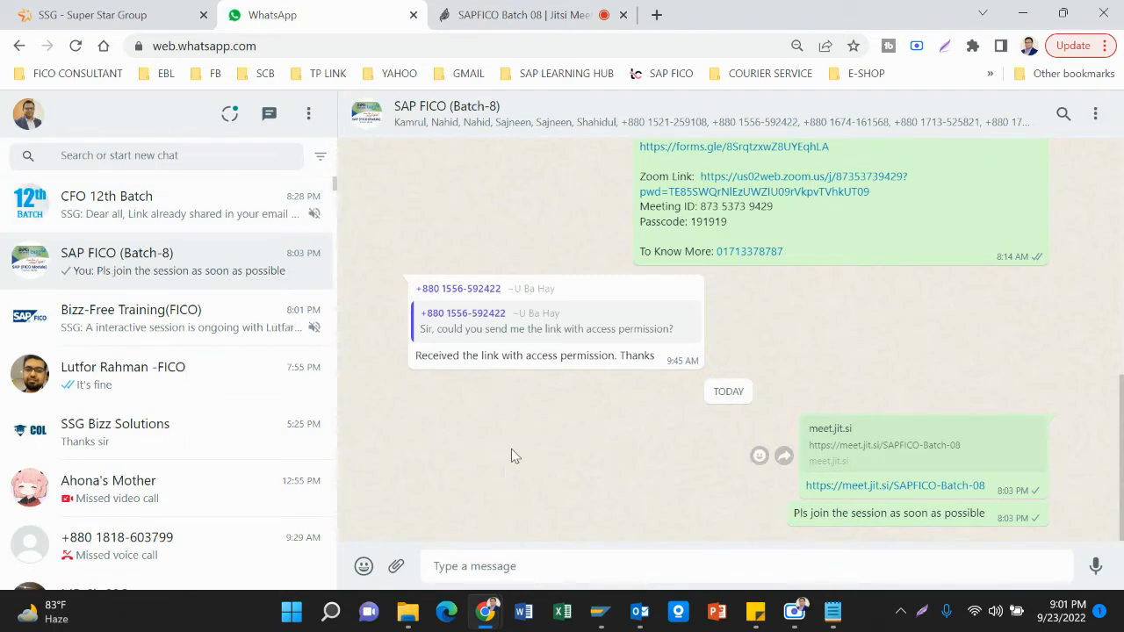
key("ctrl+v")
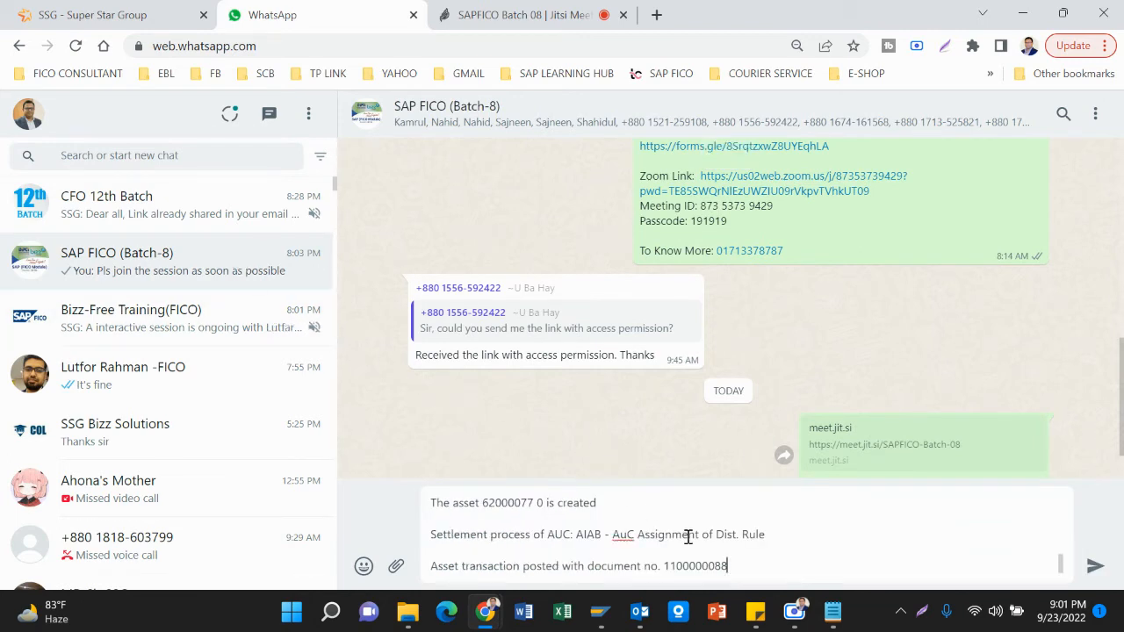
key("Return")
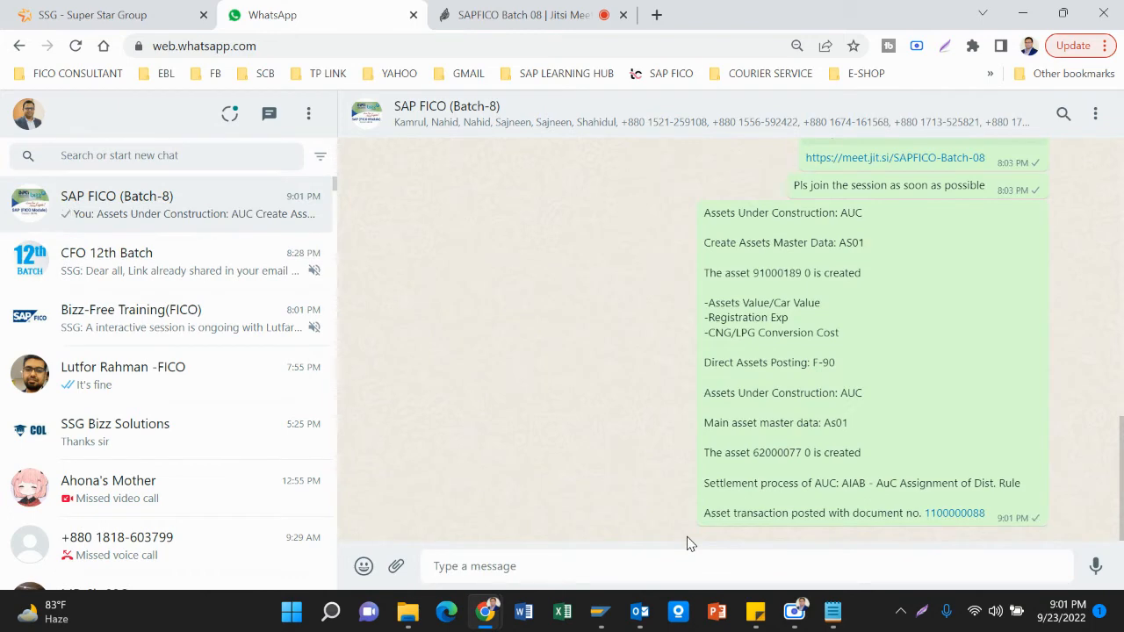
scroll(680, 367, "up", 5)
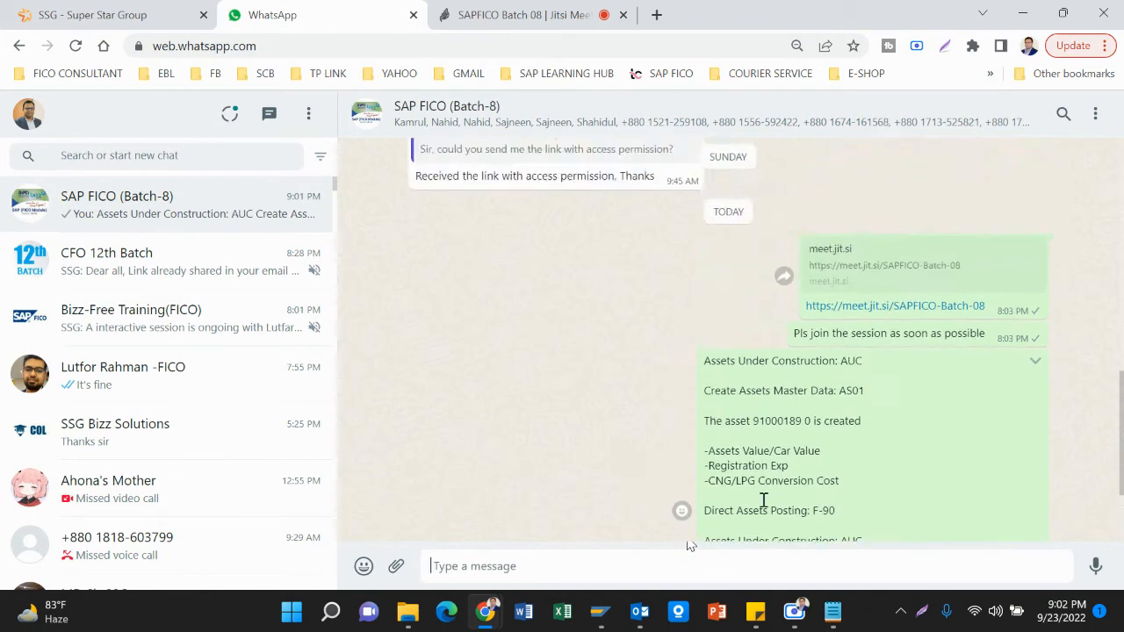
scroll(680, 367, "down", 5)
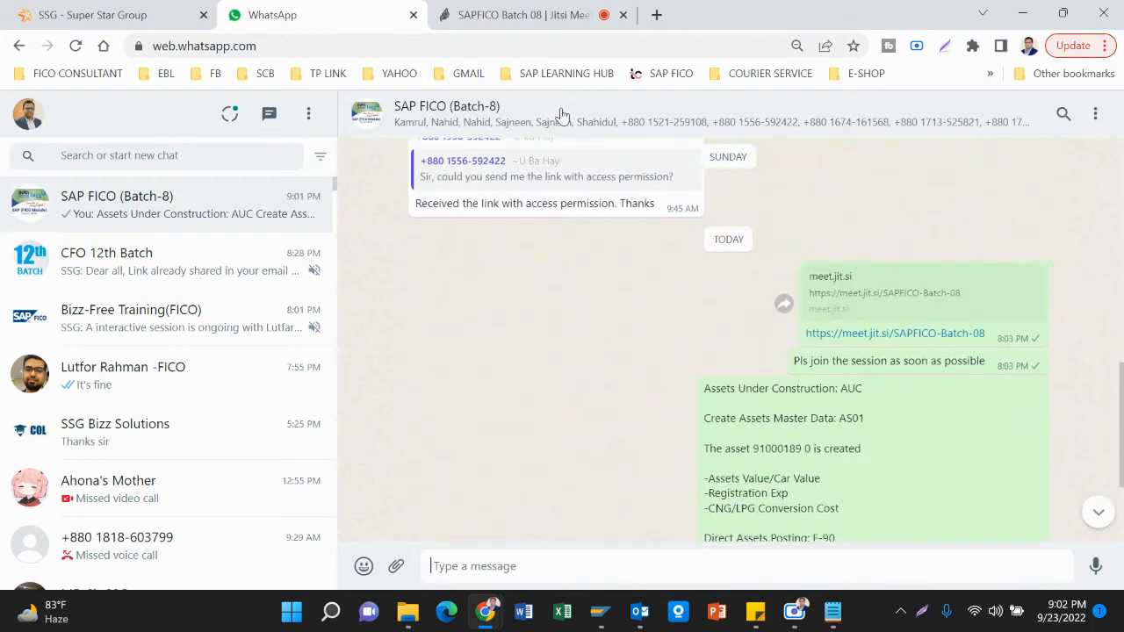
mouse_move(806, 618)
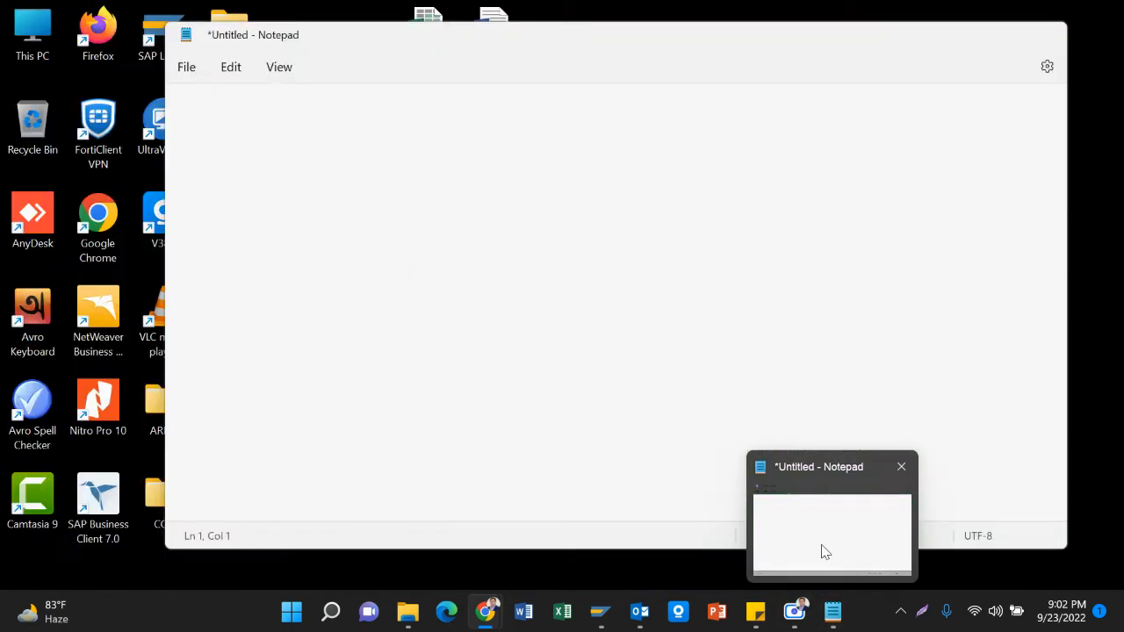
left_click(820, 550)
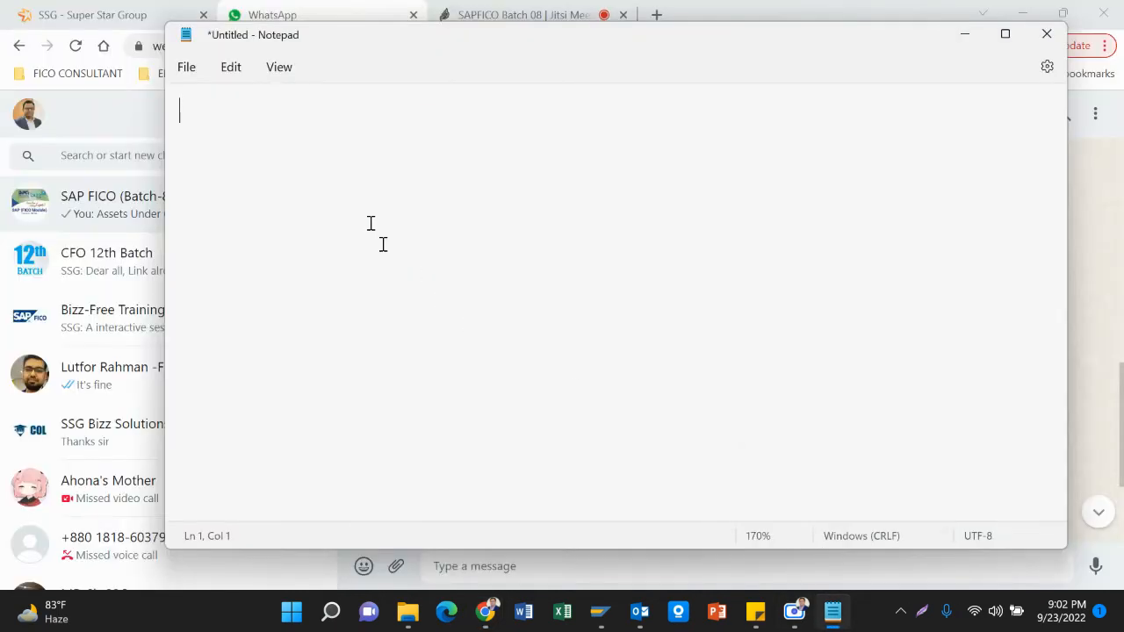
type("a")
key("BackSpace")
left_click(965, 35)
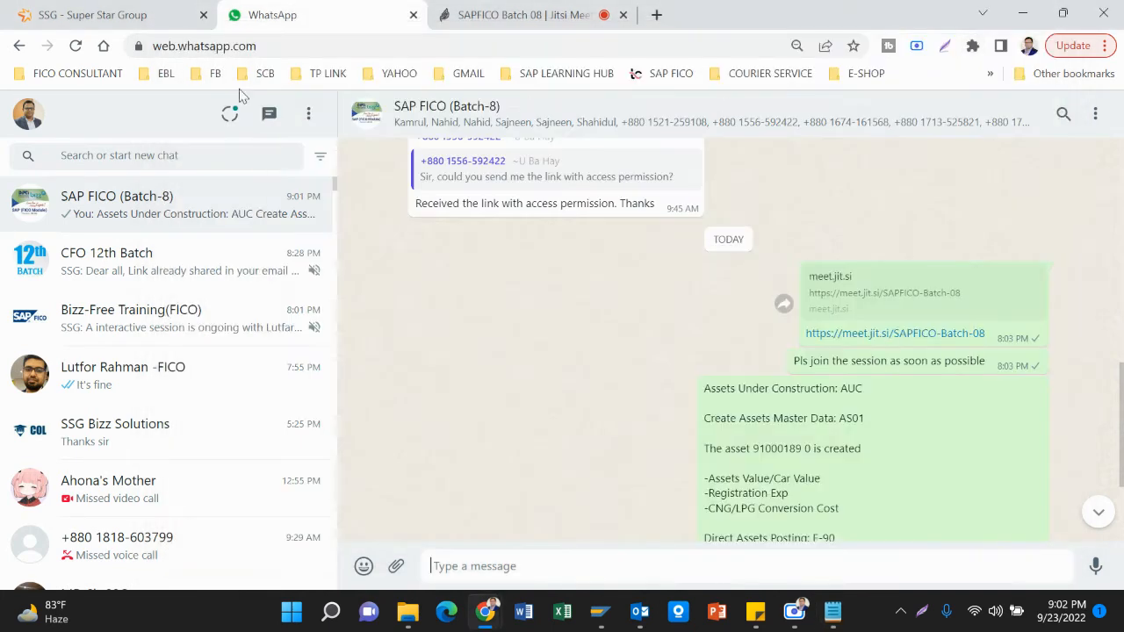
Switch back to SAP and start creating an asset with transaction AS01, using asset class 9100 and company code 1100.
mouse_move(599, 612)
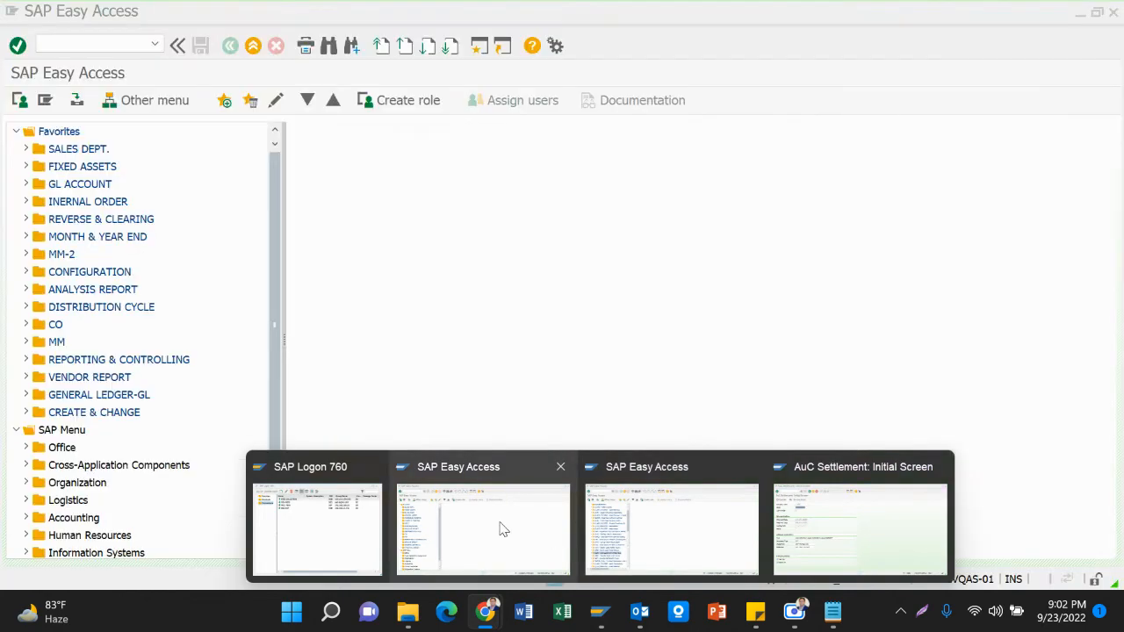
mouse_move(675, 545)
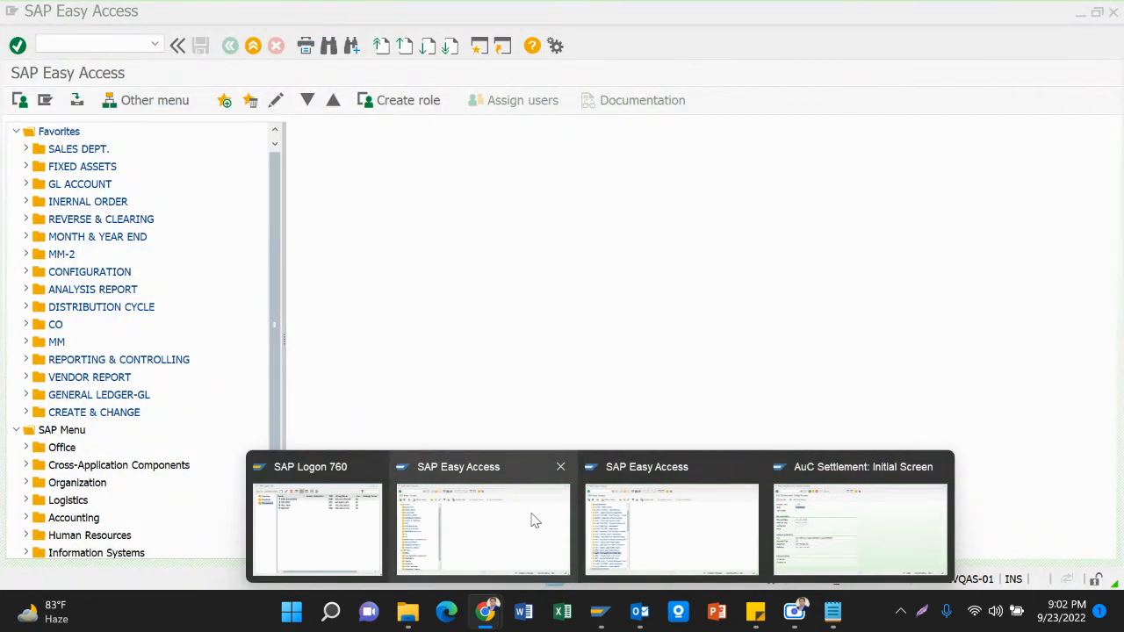
left_click(532, 519)
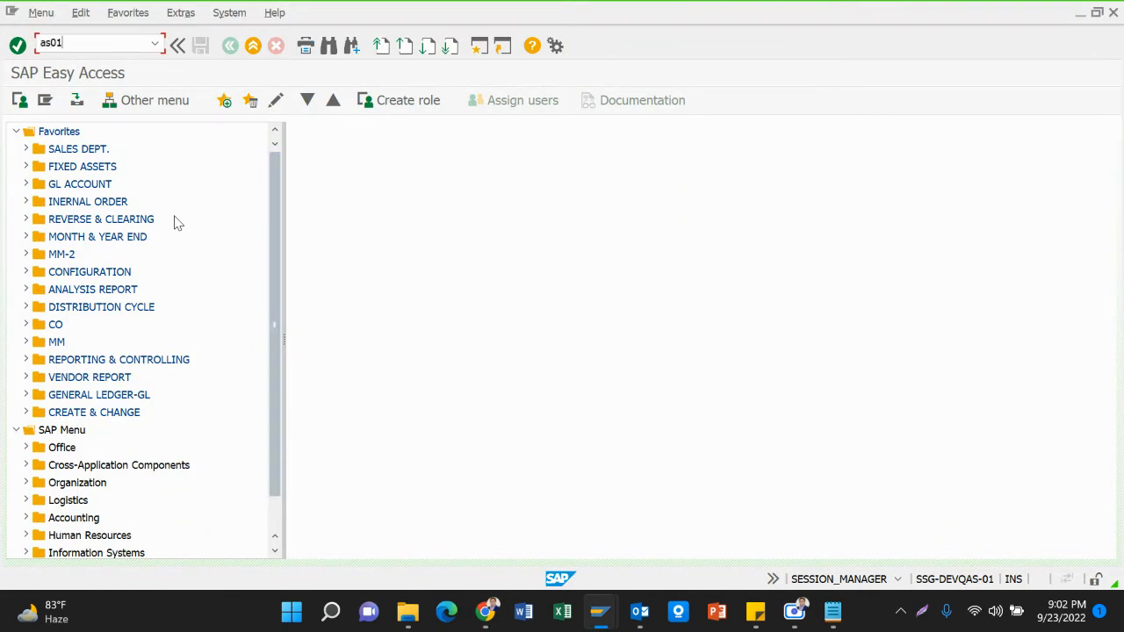
key("Return")
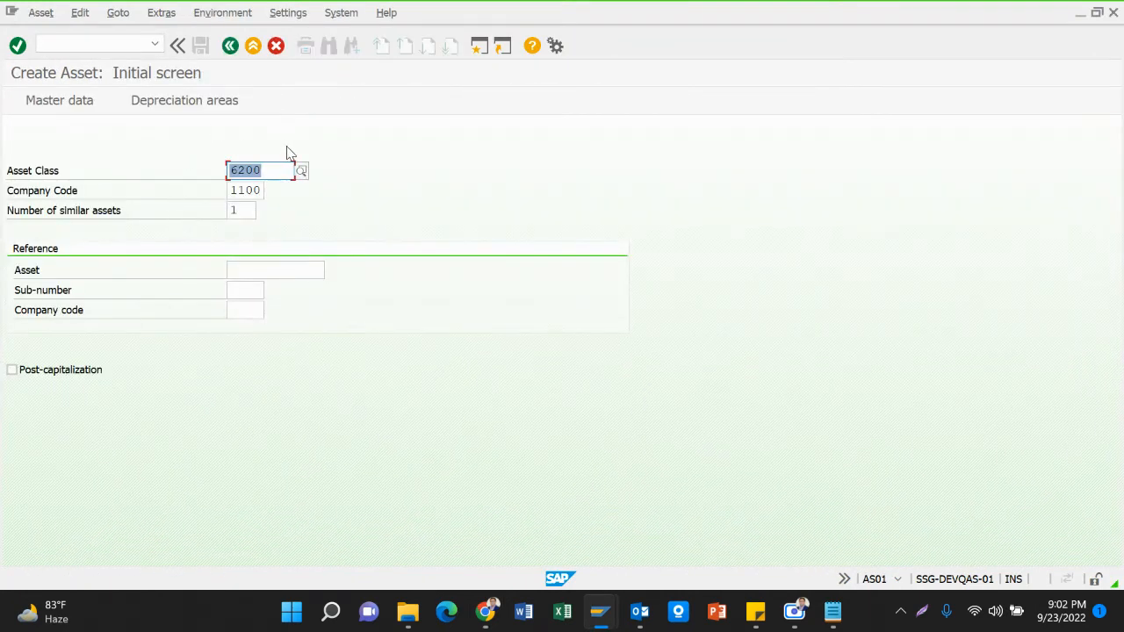
key("BackSpace")
key("Down")
key("Down")
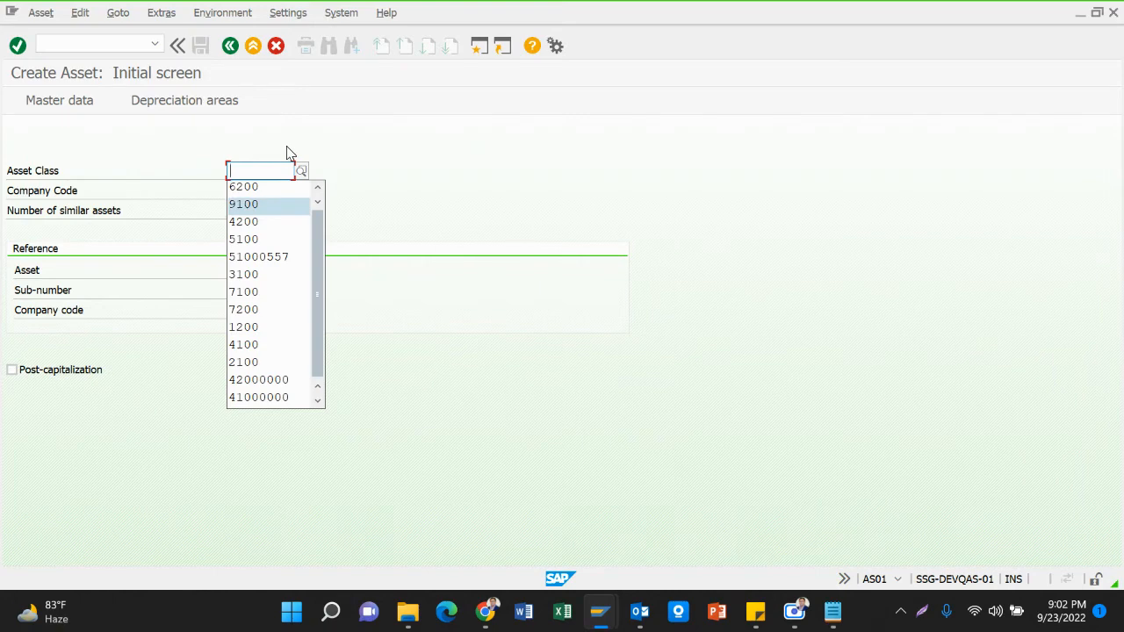
key("Return")
key("Return")
key("BackSpace")
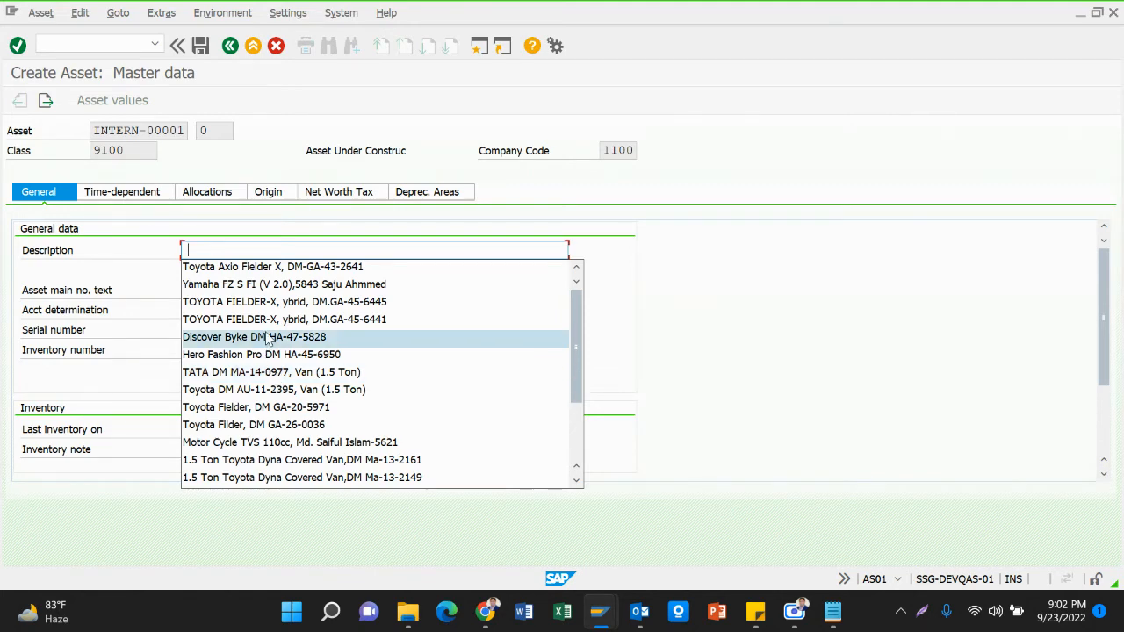
left_click(271, 250)
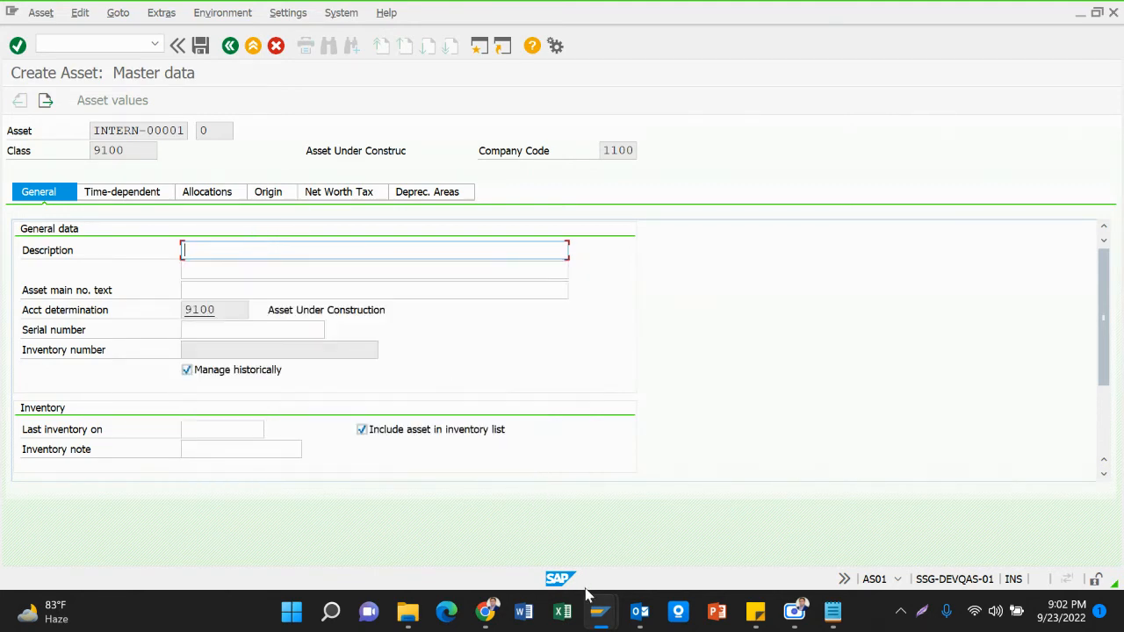
mouse_move(485, 612)
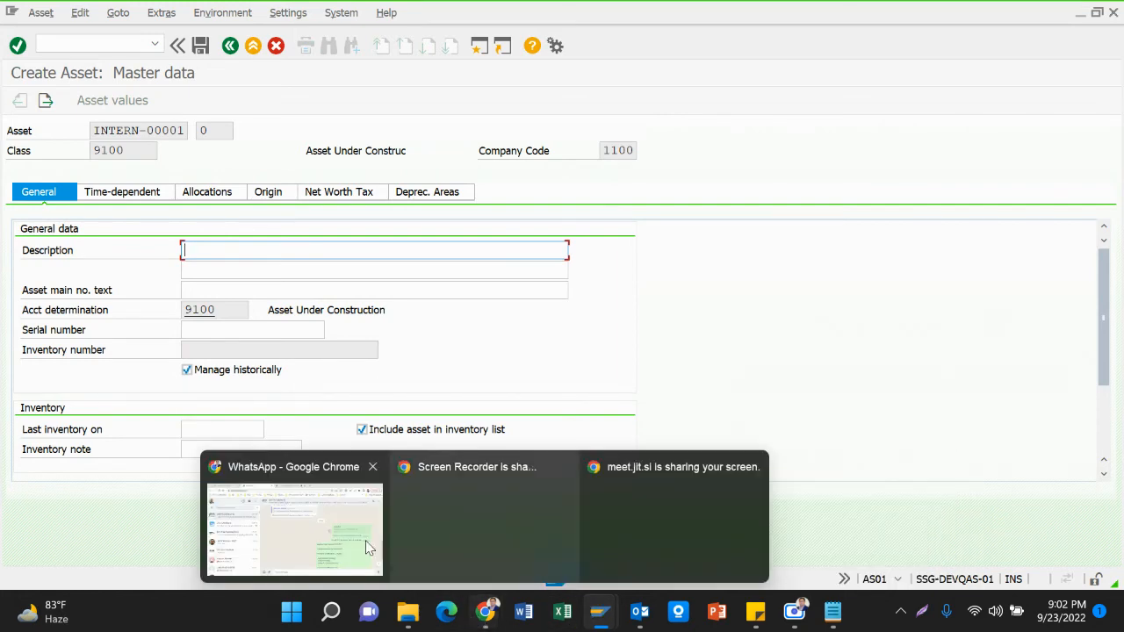
left_click(369, 548)
left_click(516, 15)
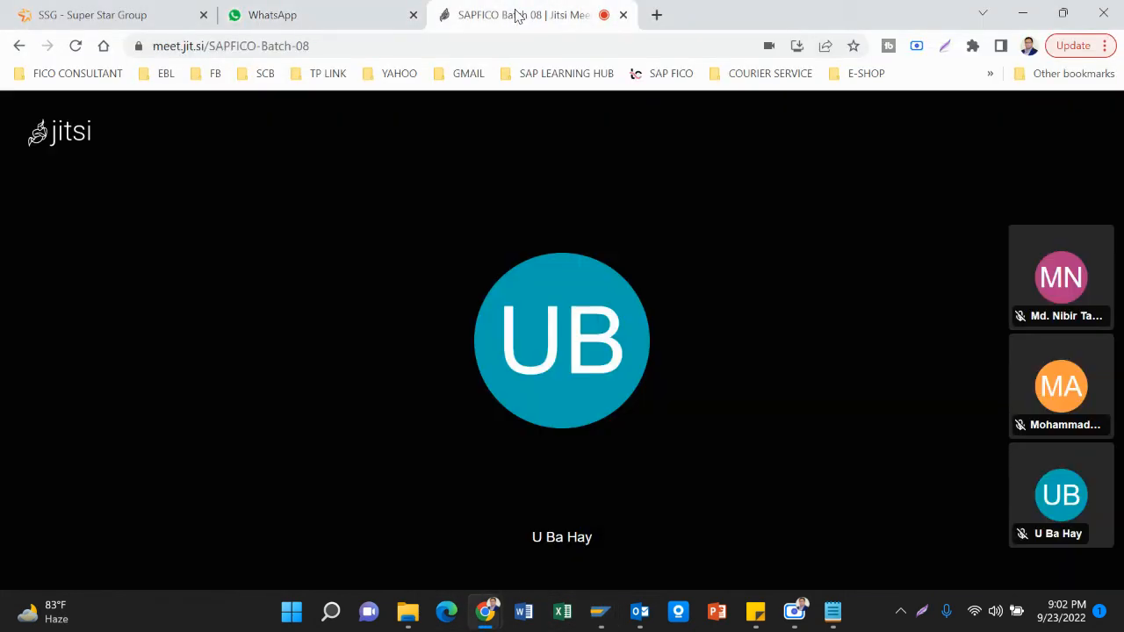
mouse_move(678, 298)
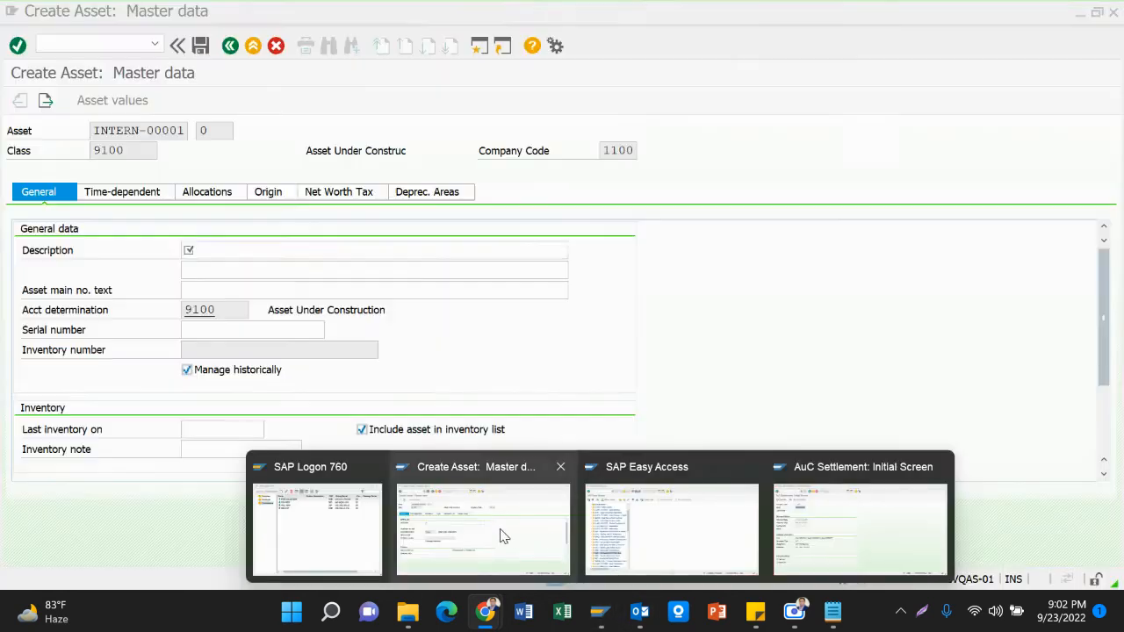
Return to the new SAP asset and enter "Building for H/O" as both its description and its asset main number text.
left_click(501, 533)
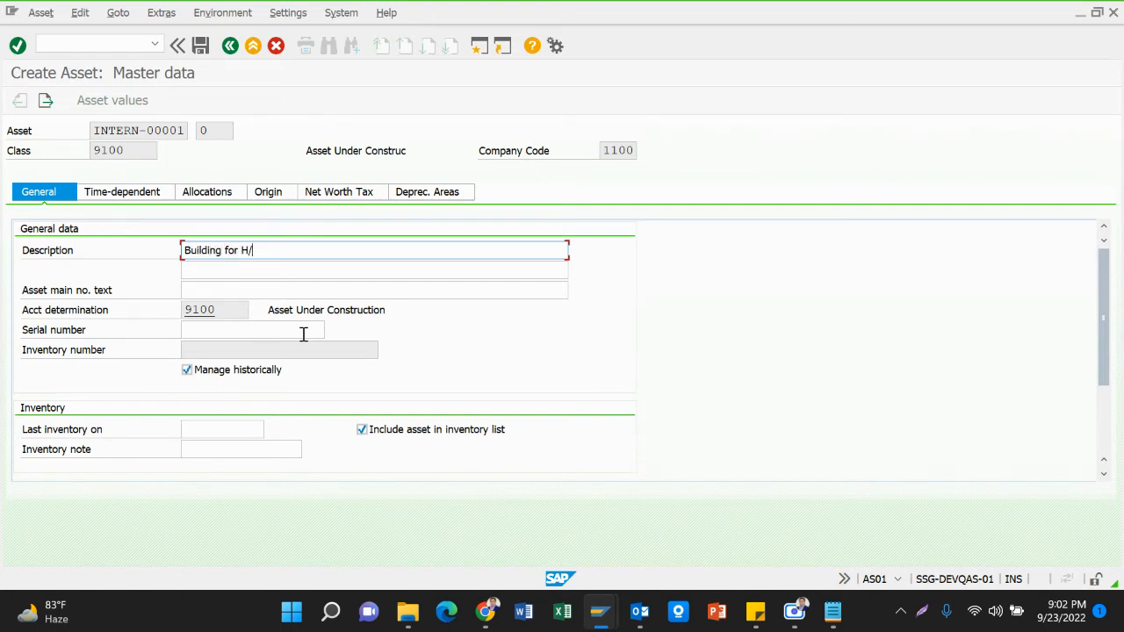
type("O")
key("ctrl+a")
key("End")
key("Tab")
key("Tab")
key("ctrl+v")
key("Tab")
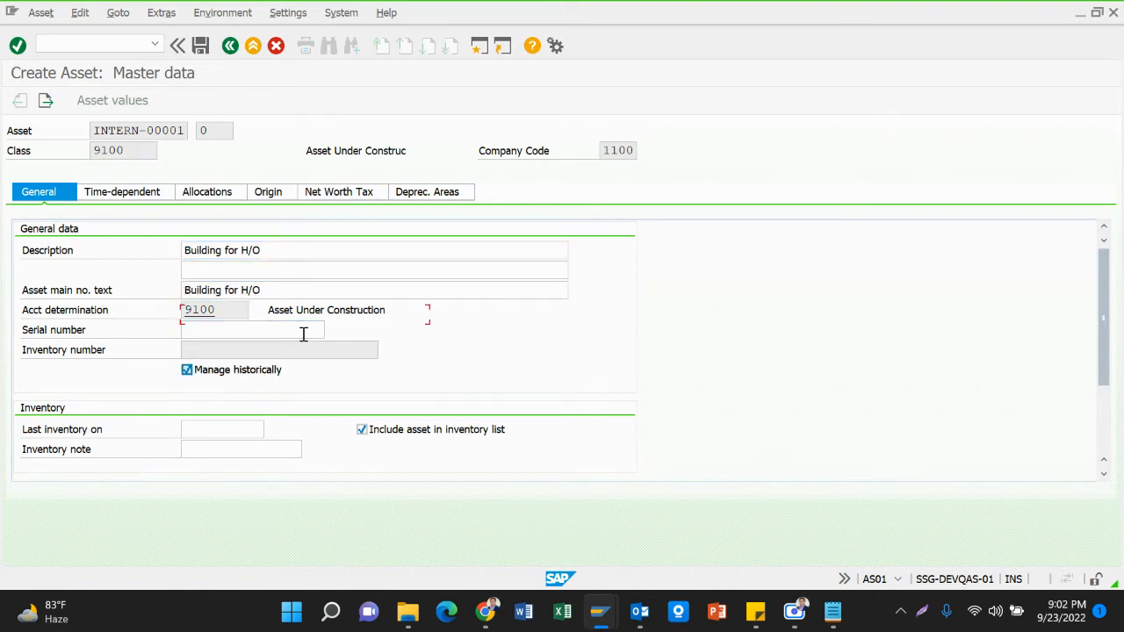
key("Tab")
key("Tab")
key("Tab")
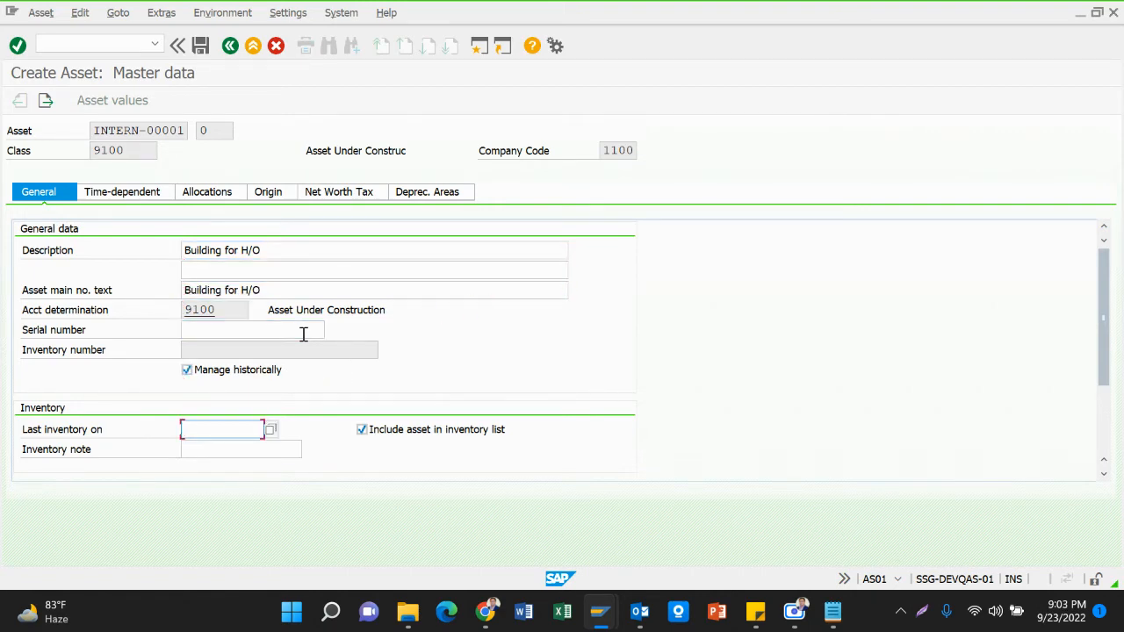
key("Return")
Assign cost center 11HO999999 and plant SSHO in the new asset's time-dependent data.
left_click(139, 195)
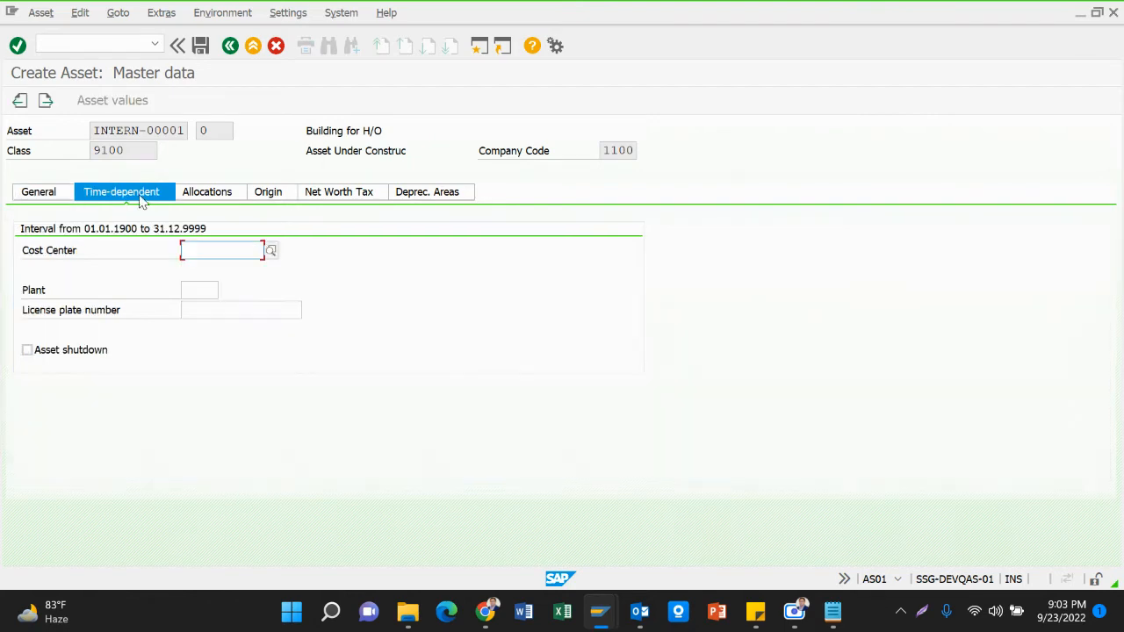
left_click(184, 250)
left_click(219, 266)
left_click(213, 290)
left_click(230, 303)
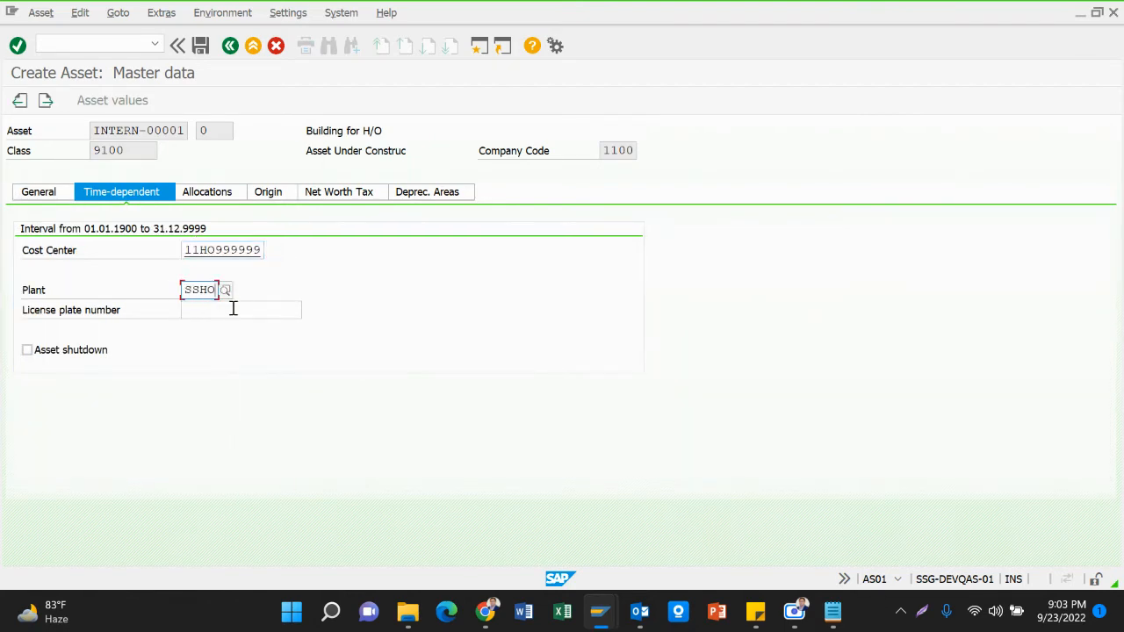
Set the book depreciation area's useful life to 99 years and scrap value to 1, and save the new asset.
left_click(425, 193)
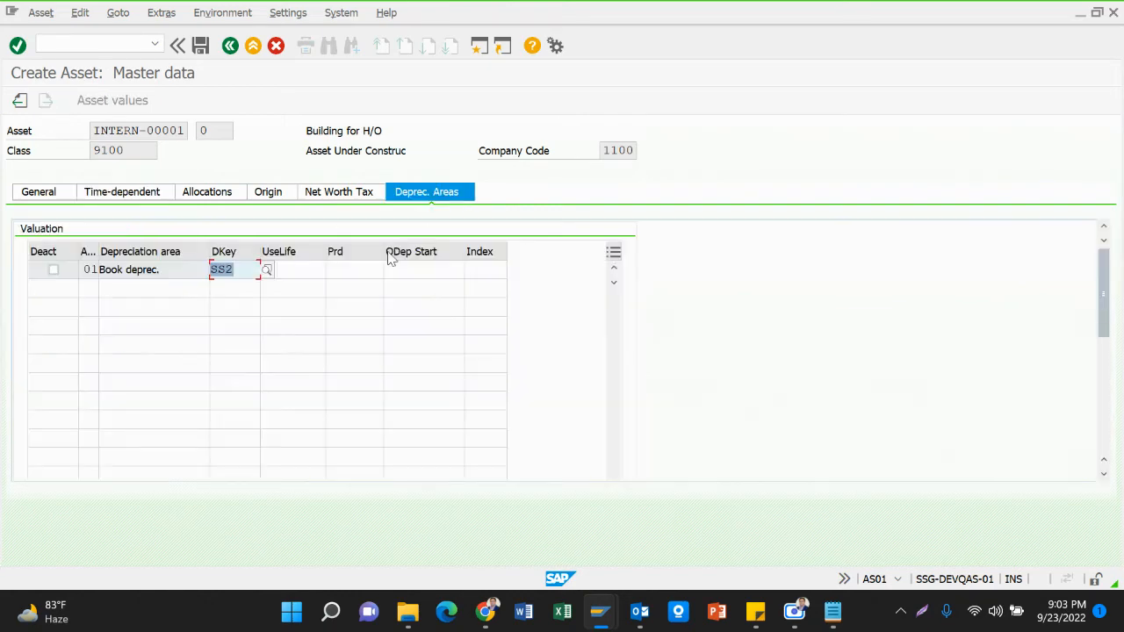
left_click(304, 276)
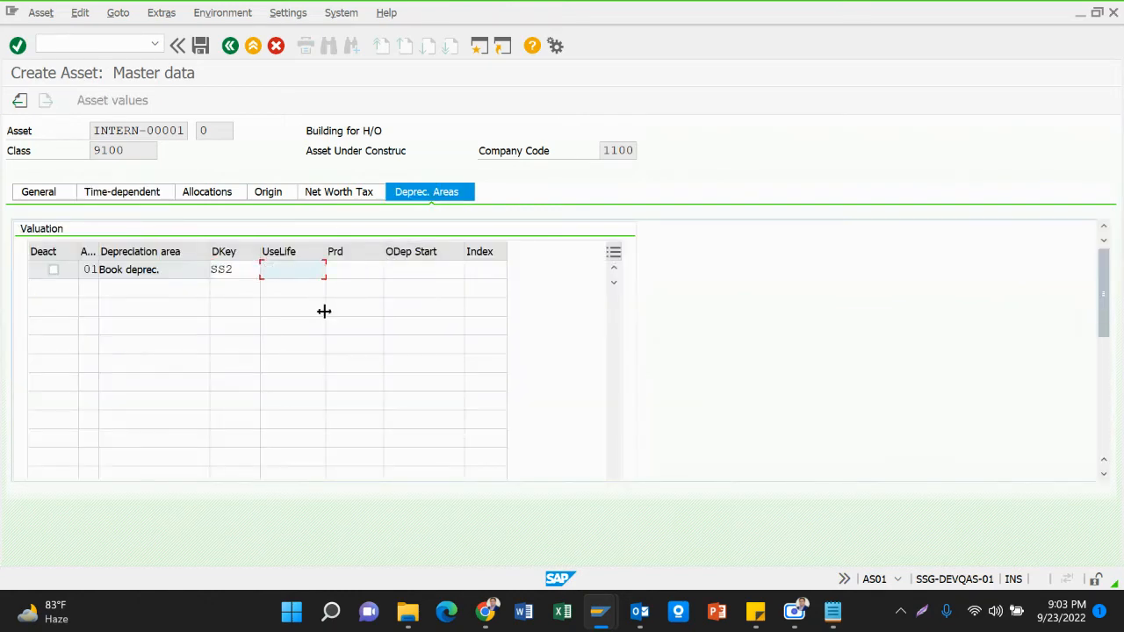
type("99")
left_click(324, 310)
key("Return")
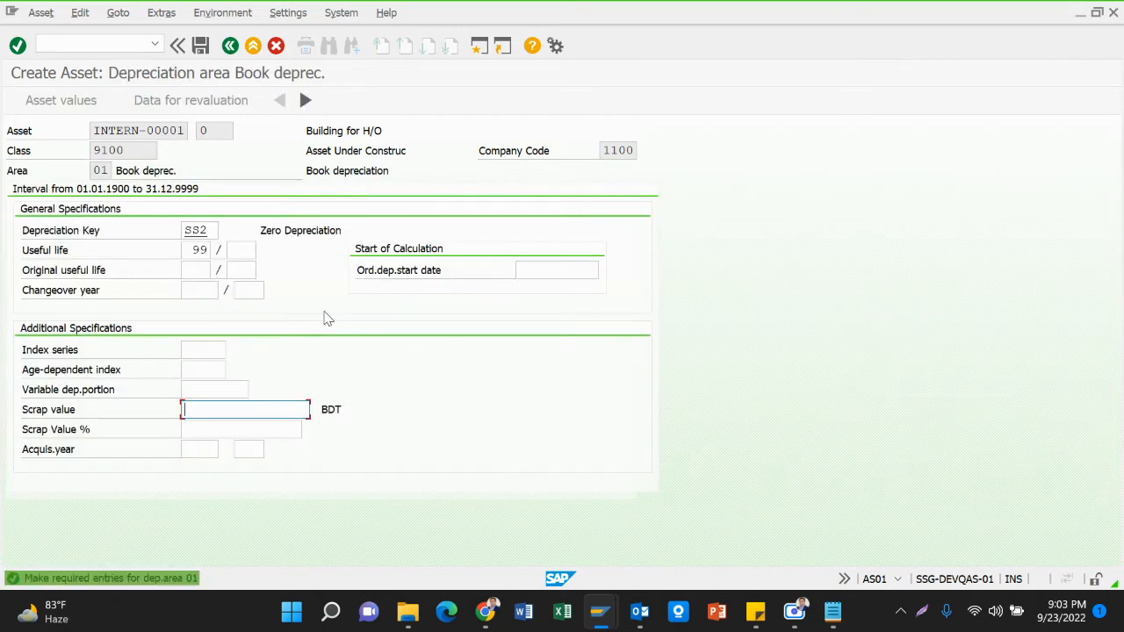
type("1")
key("ctrl+s")
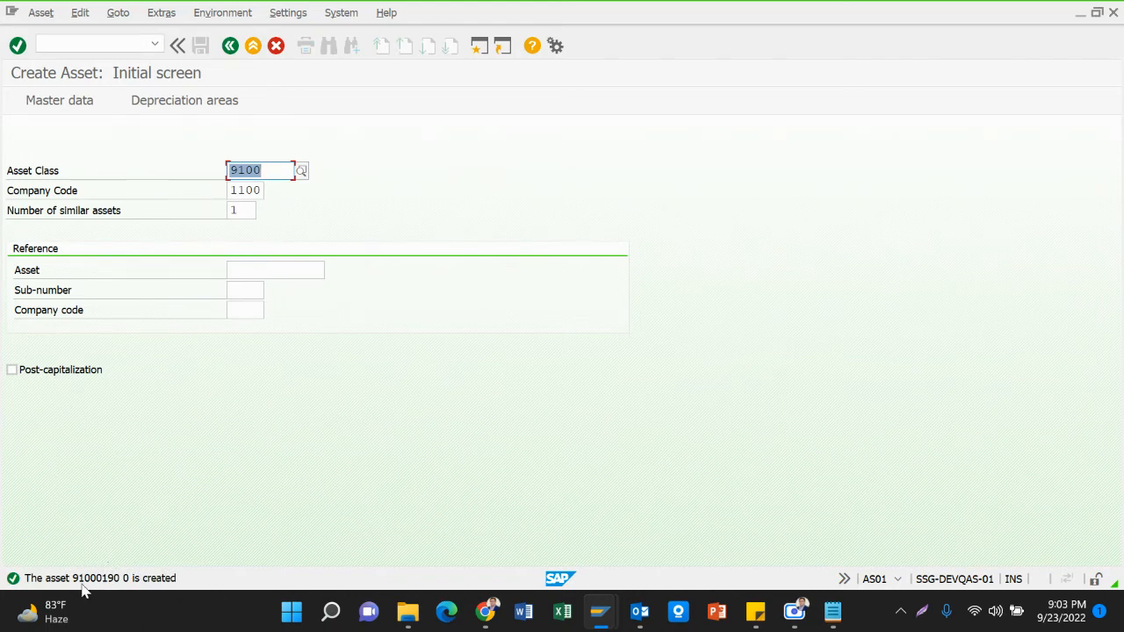
Copy the creation message for asset 91000190 from its message details and paste it into the blank Notepad note.
double_click(87, 580)
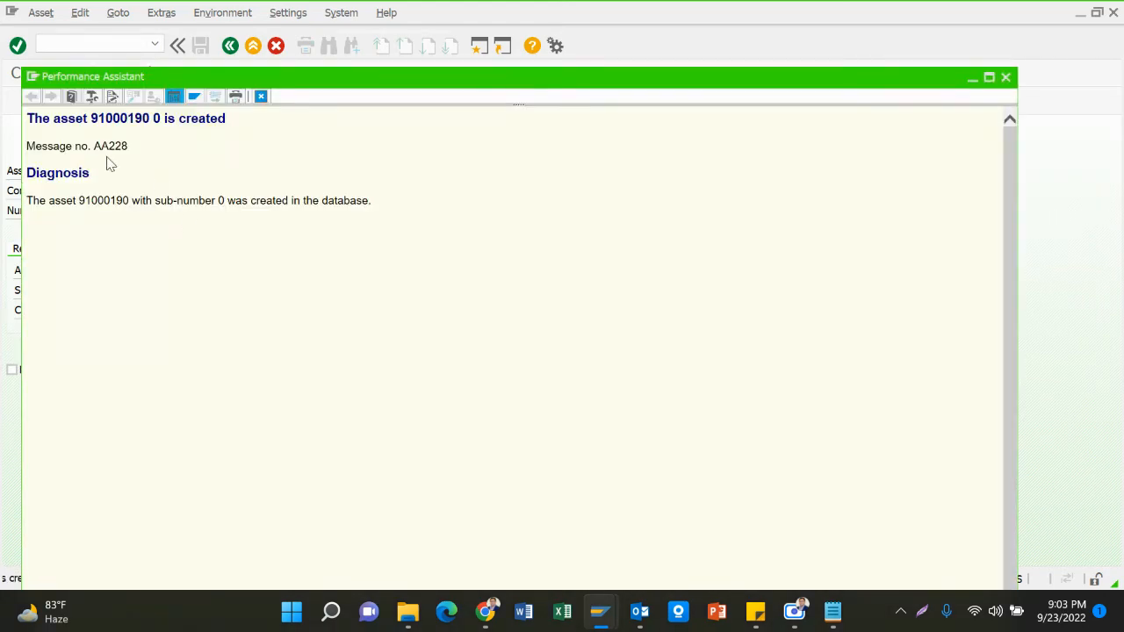
left_click_drag(27, 121, 243, 115)
key("ctrl+c")
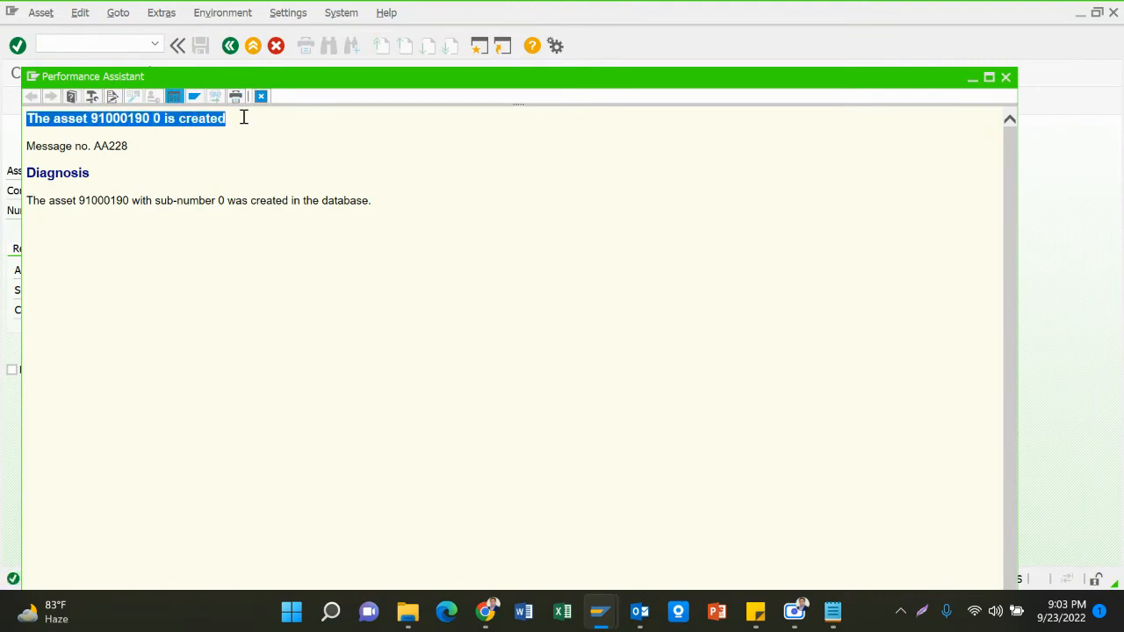
key("Escape")
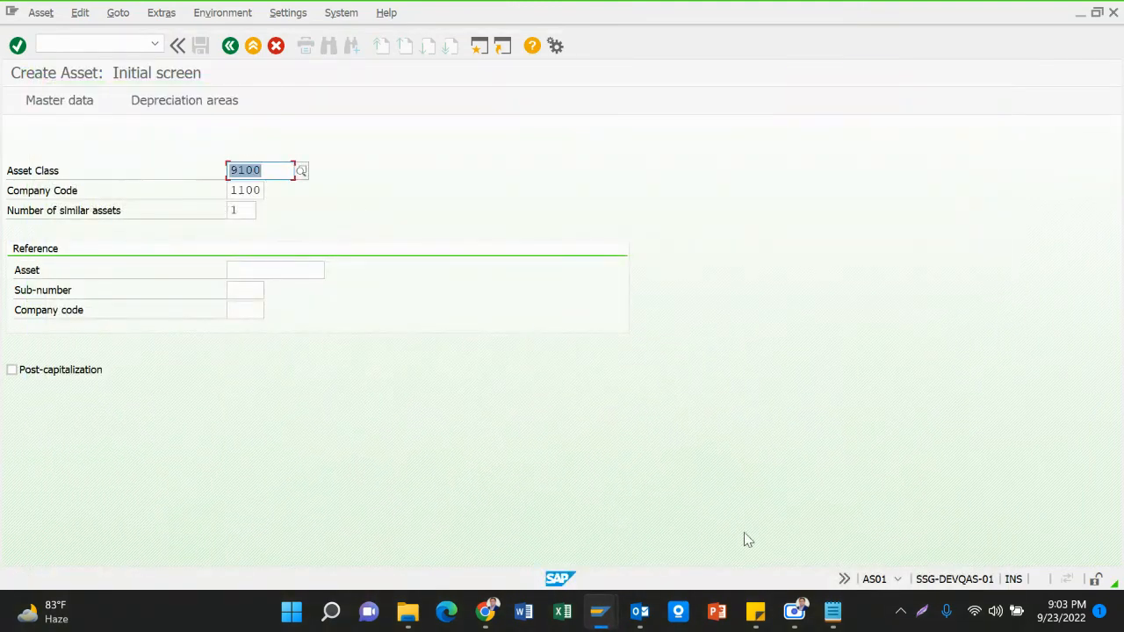
mouse_move(832, 612)
left_click(817, 528)
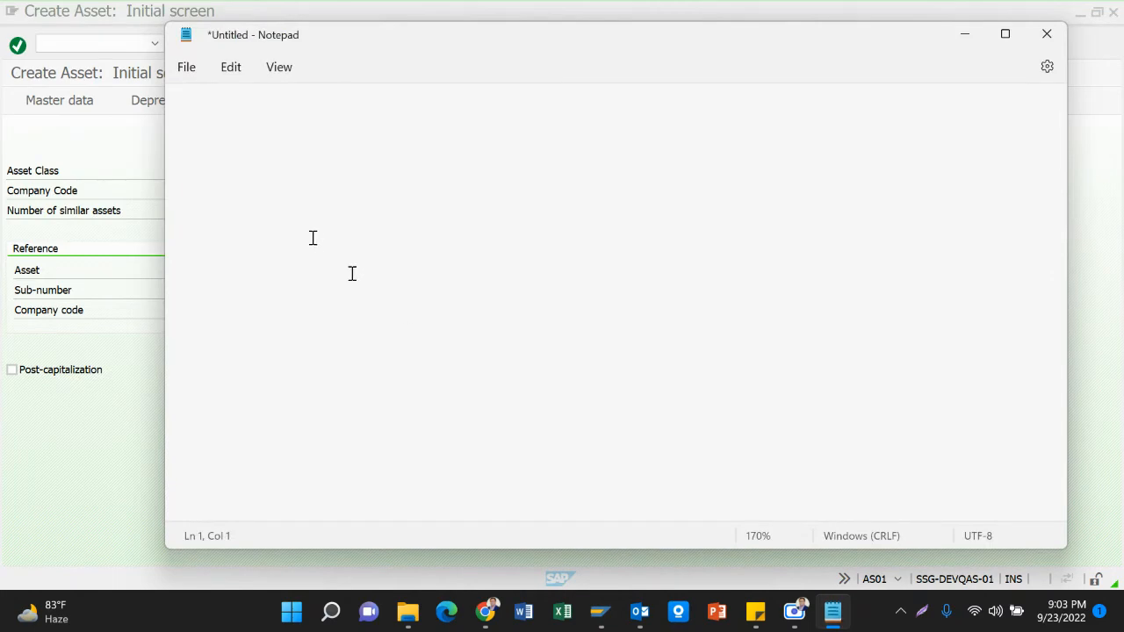
key("ctrl+v")
key("Return")
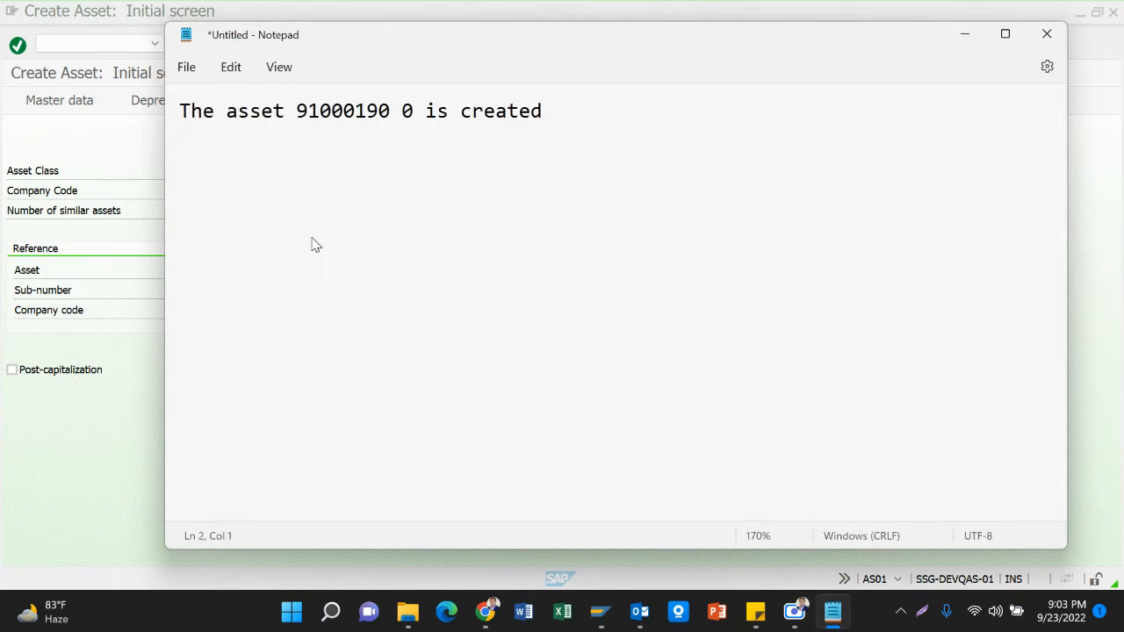
Switch back to SAP, leave asset creation and open transaction F-90 for an acquisition from purchase with vendor.
key("alt+Tab")
left_click(253, 44)
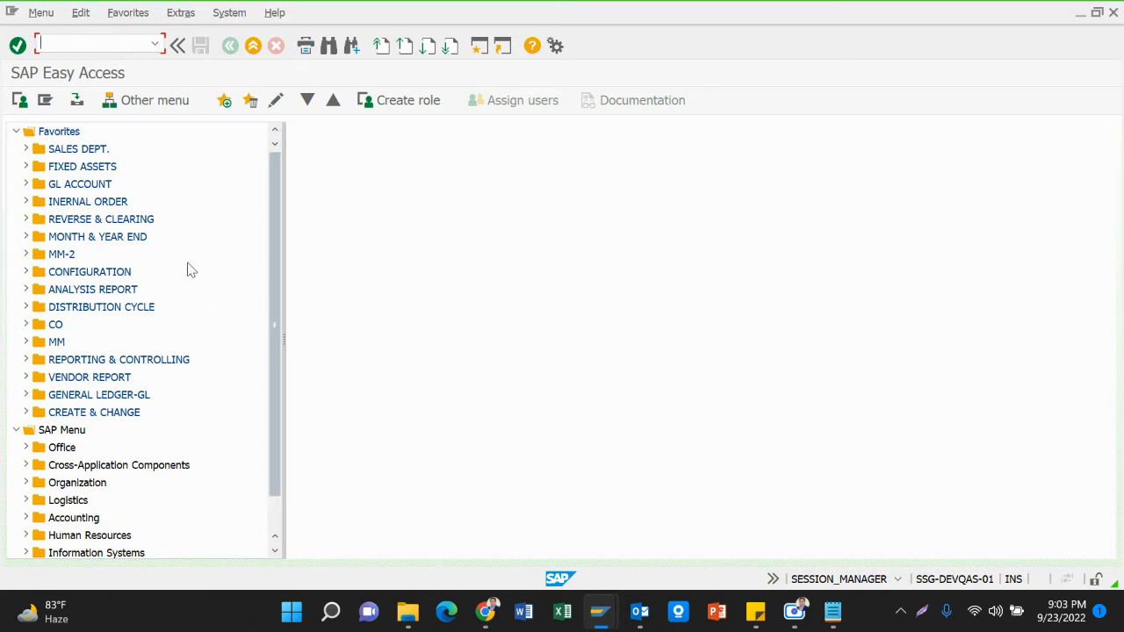
type("-90")
key("Return")
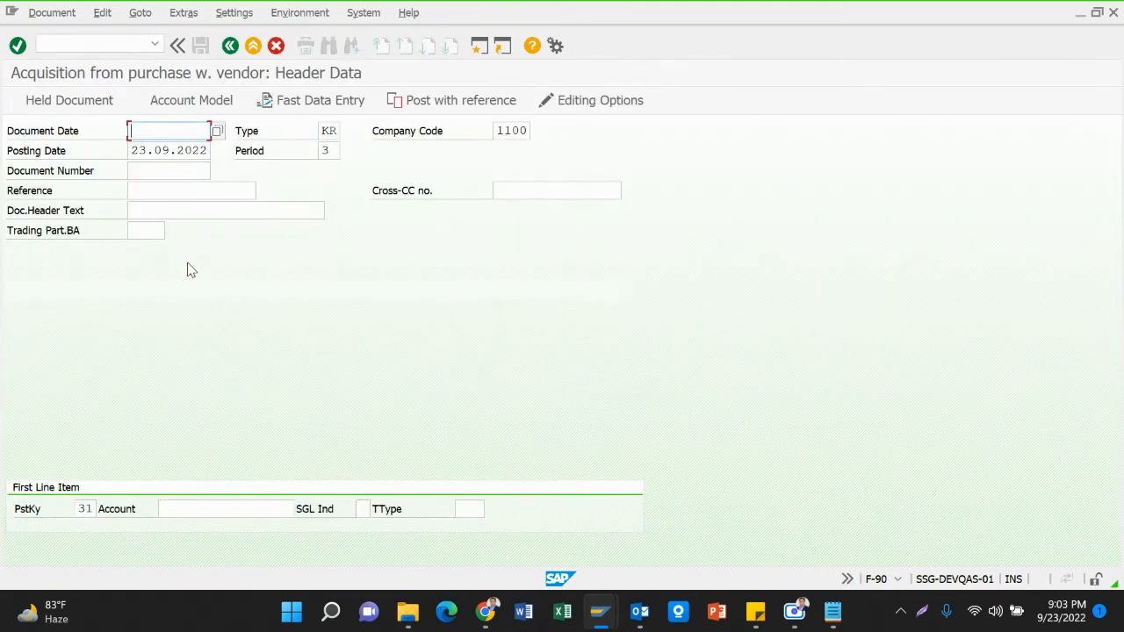
Set both the document date and posting date to 01.09.2022, and the document type to AA.
left_click(217, 130)
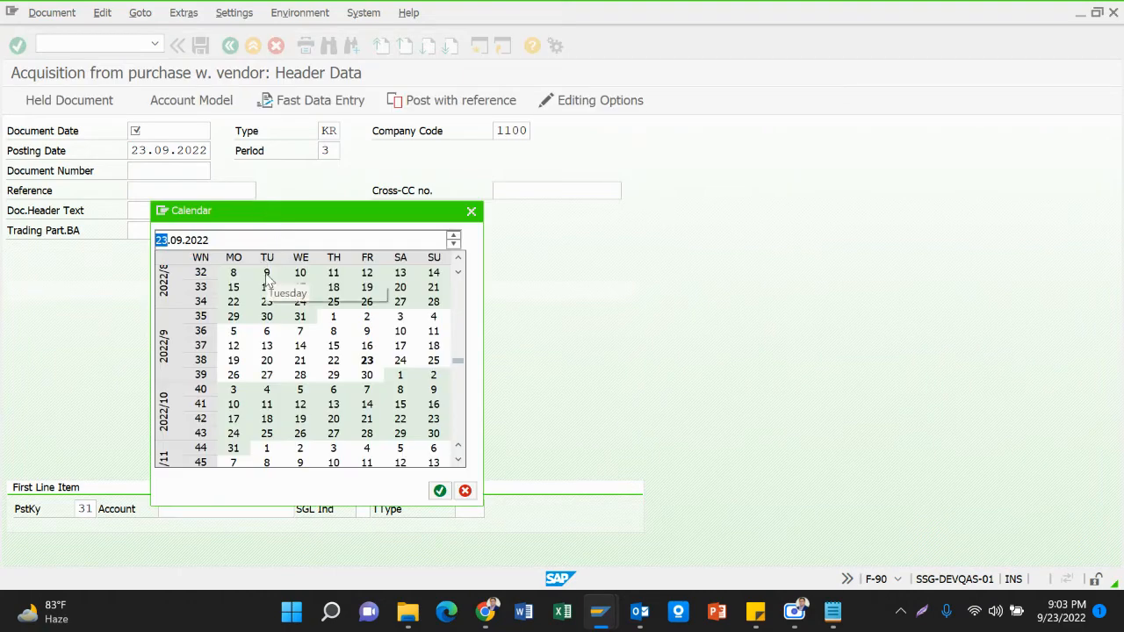
left_click(339, 321)
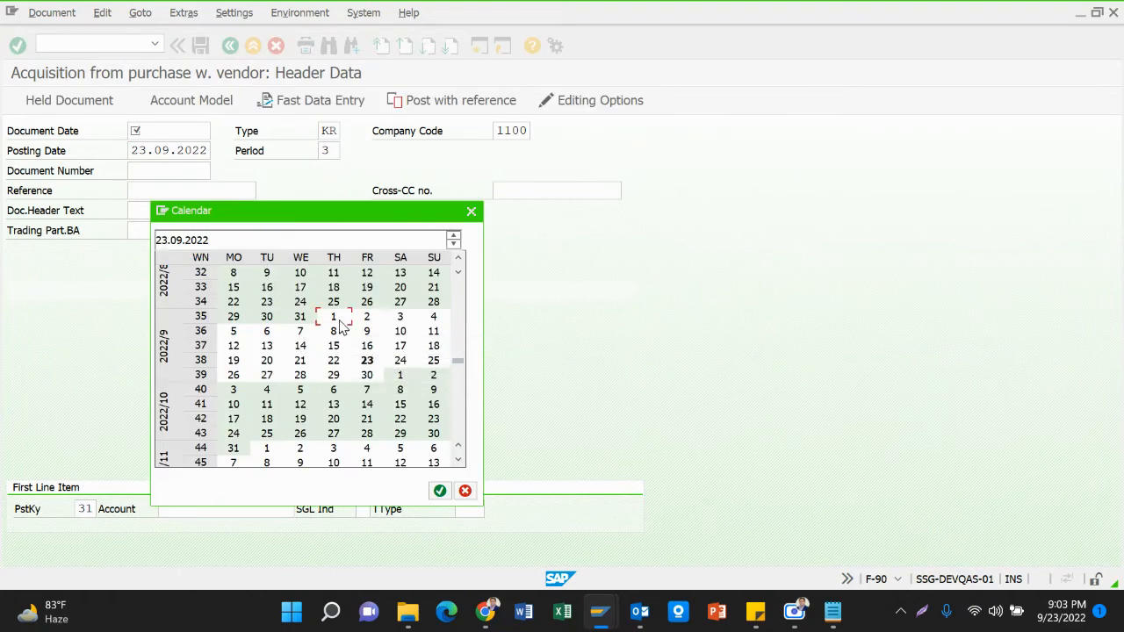
double_click(339, 321)
key("Tab")
key("BackSpace")
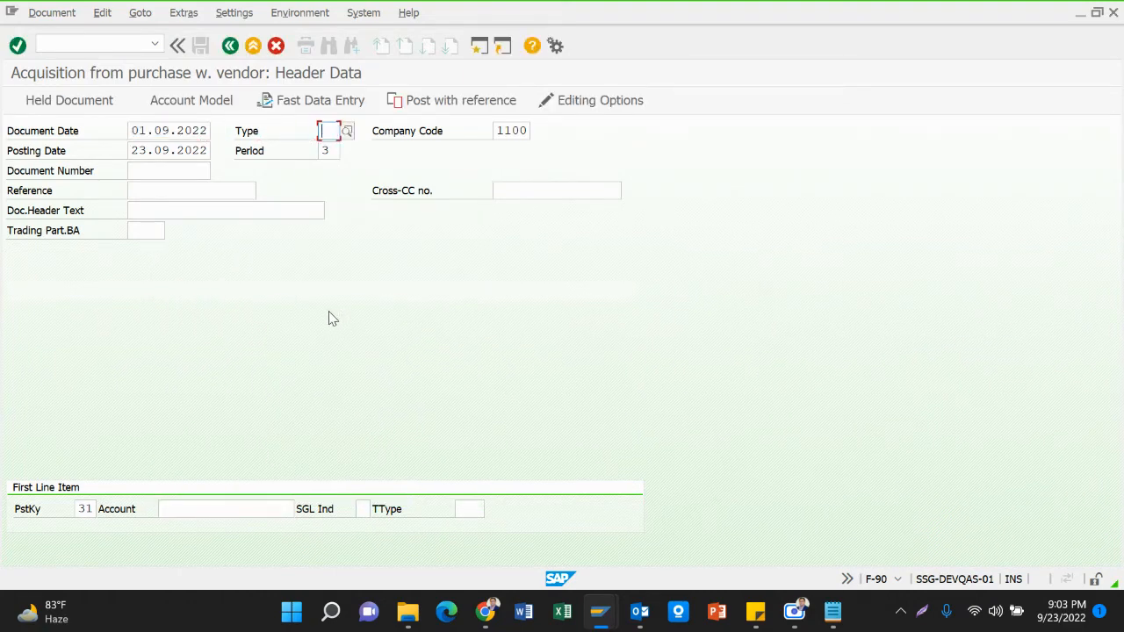
left_click(327, 169)
key("Tab")
key("Tab")
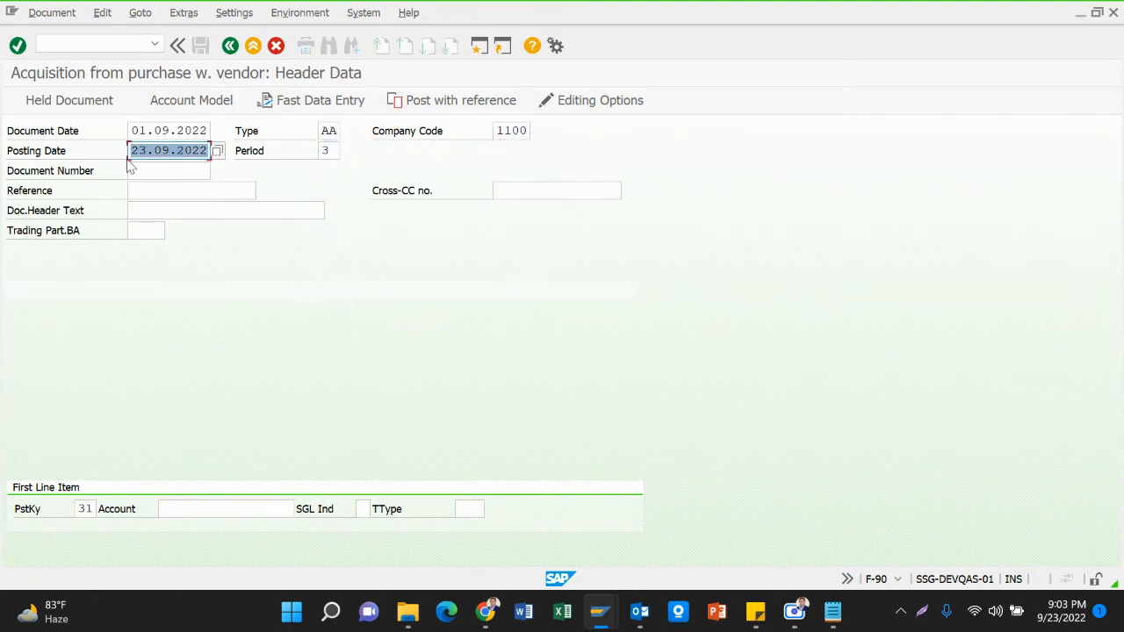
key("BackSpace")
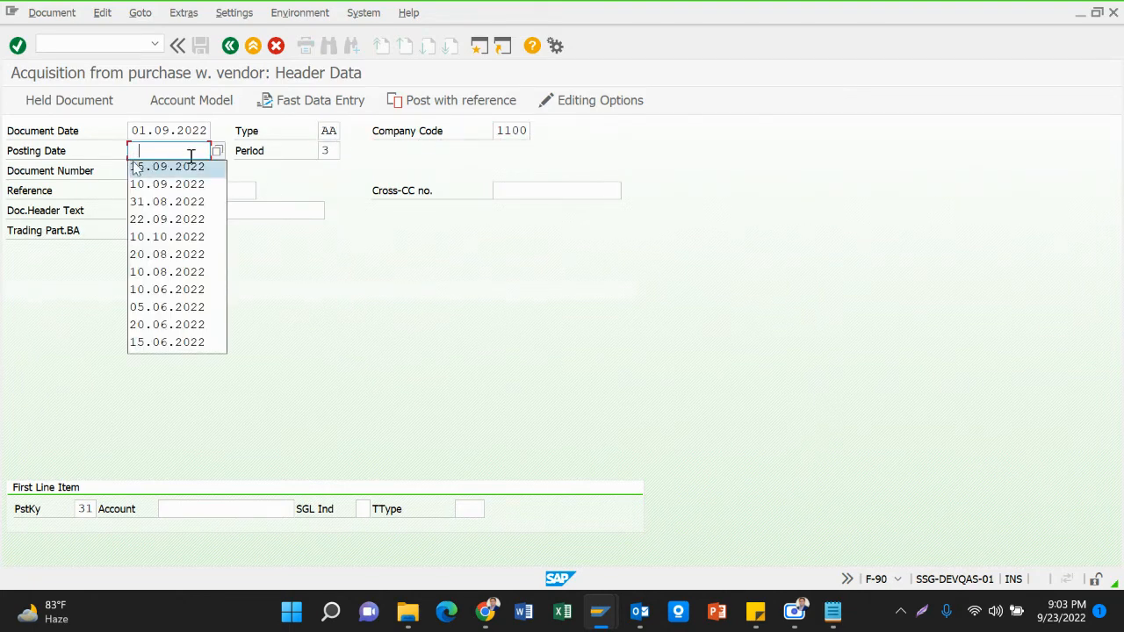
left_click(217, 151)
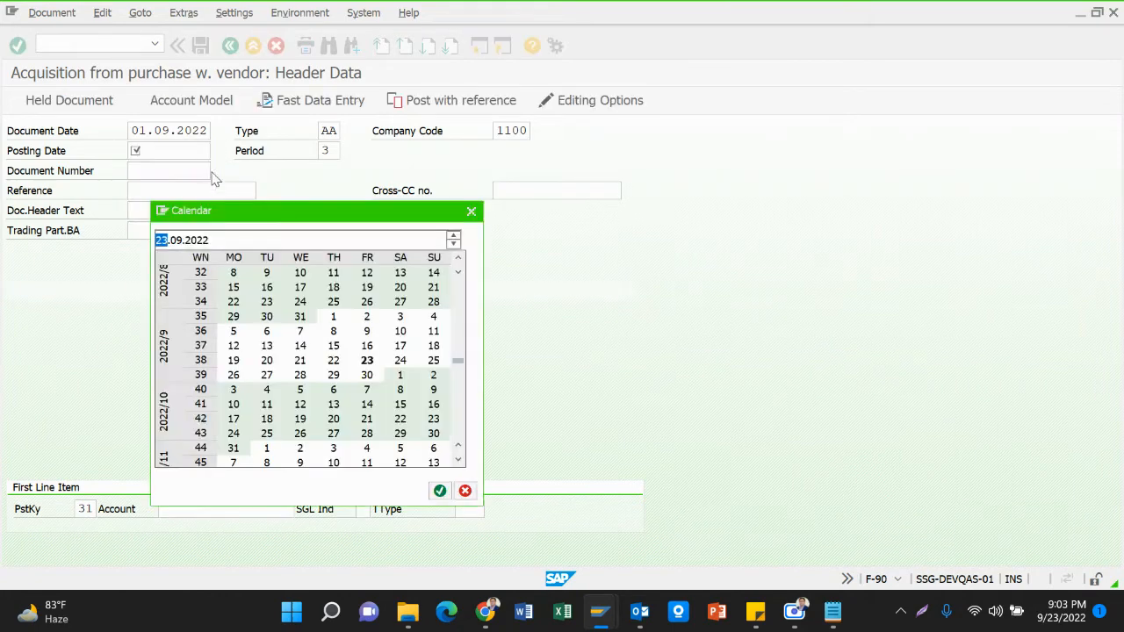
double_click(333, 317)
Enter reference Bill-2500/22 and the document header text "Building for H/O".
left_click(169, 190)
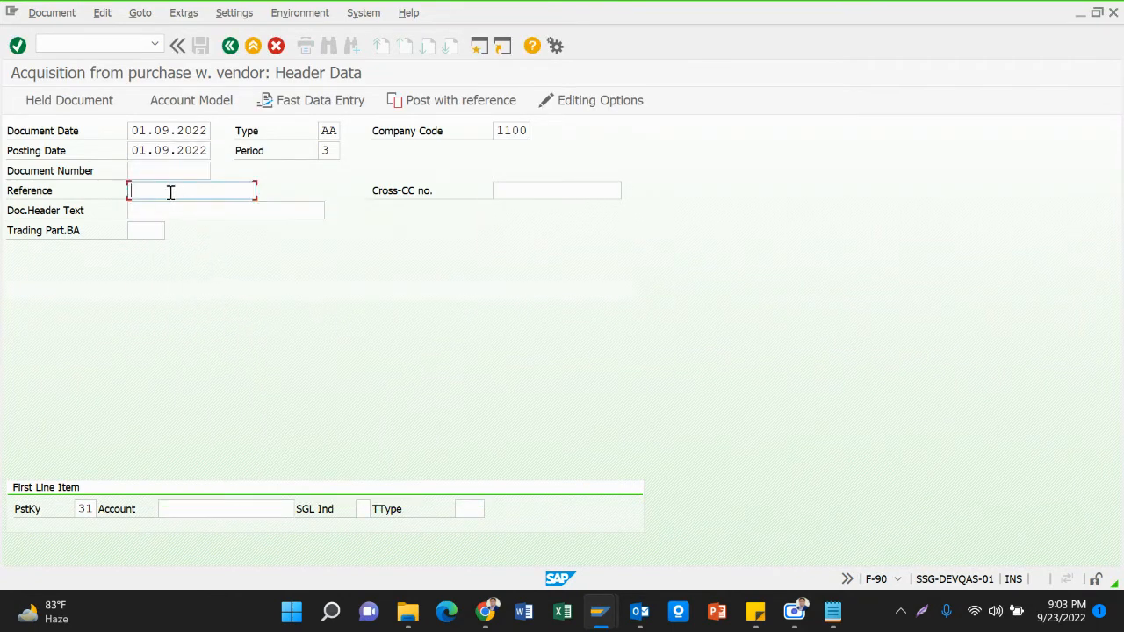
type("B")
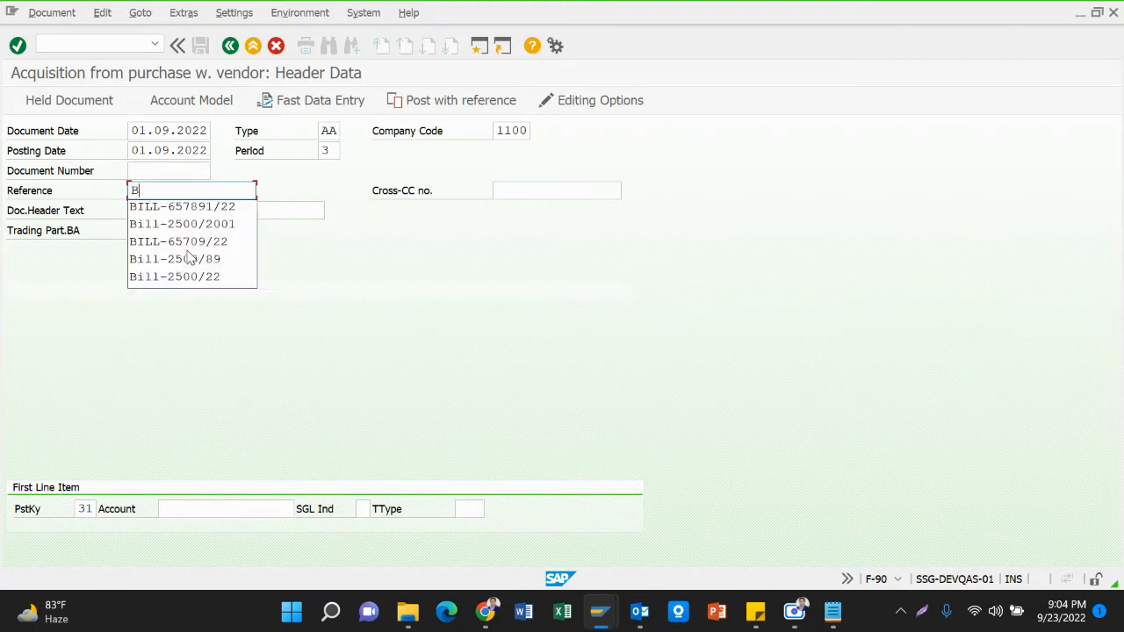
key("Down")
key("Down")
key("Down")
key("Down")
key("Down")
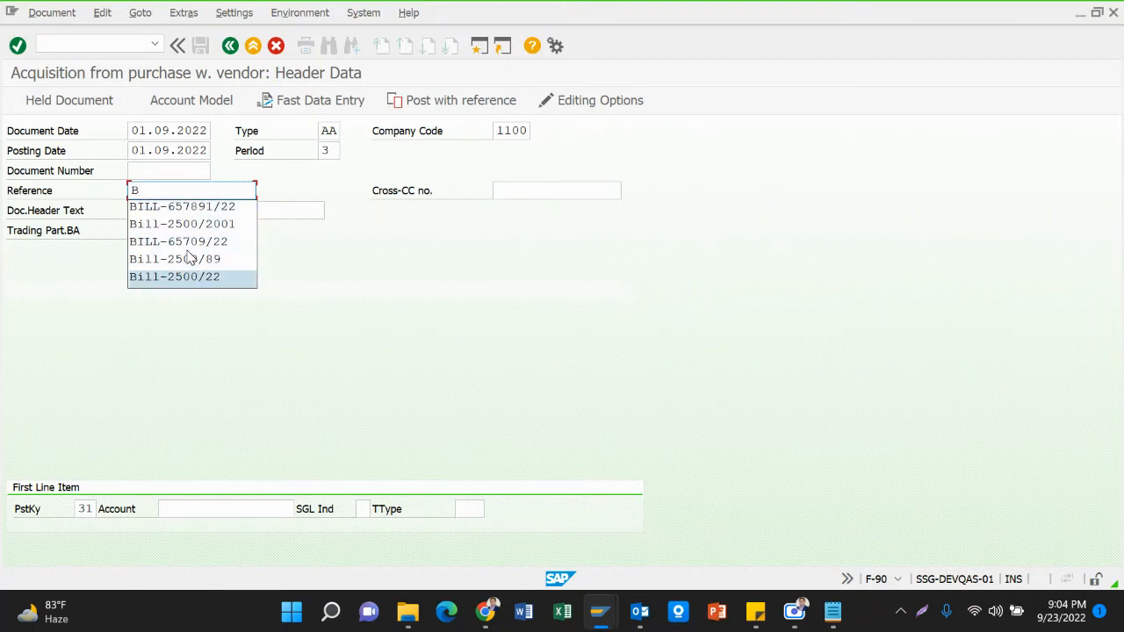
key("Return")
key("Tab")
type("Bu")
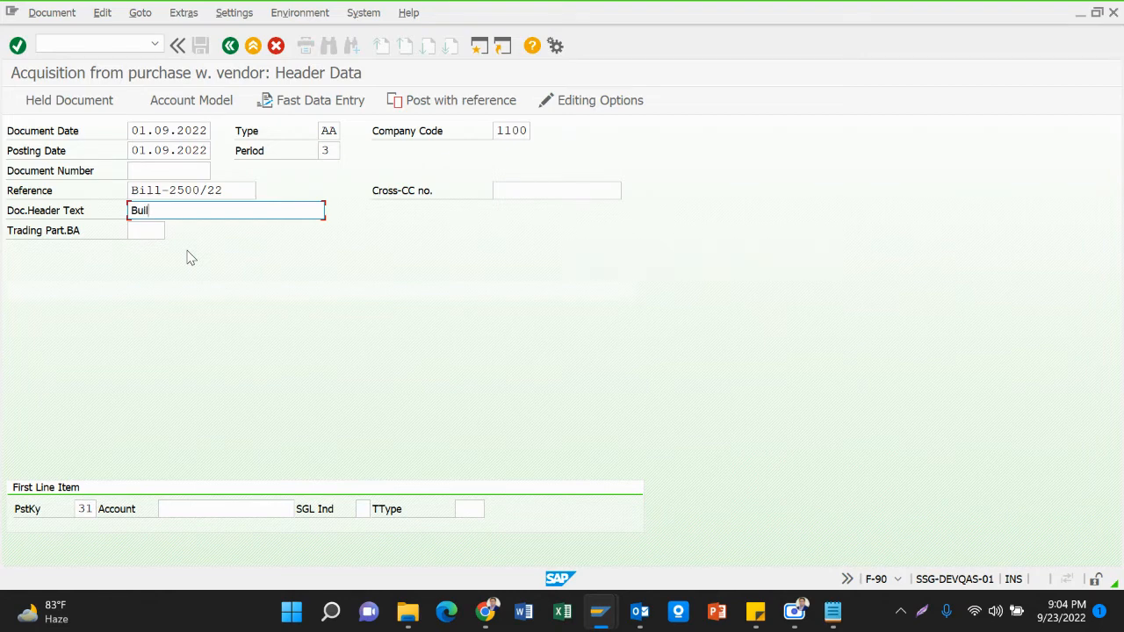
type("ilding for H/O")
Set the posting key of the first line item to 70.
left_click(27, 517)
key("Tab")
key("BackSpace")
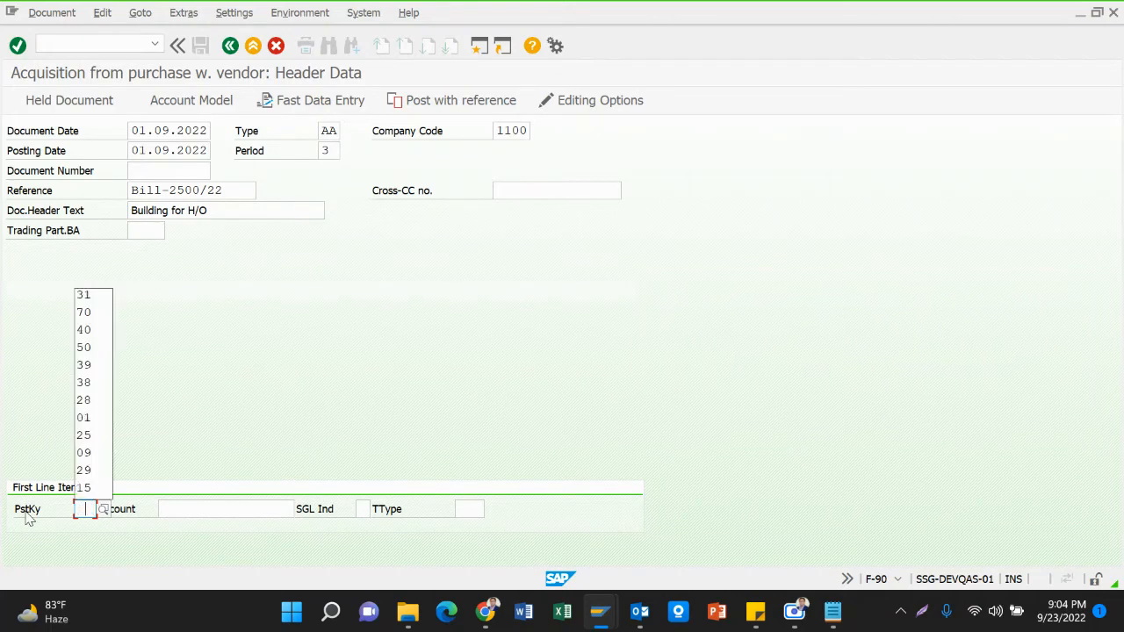
left_click(84, 314)
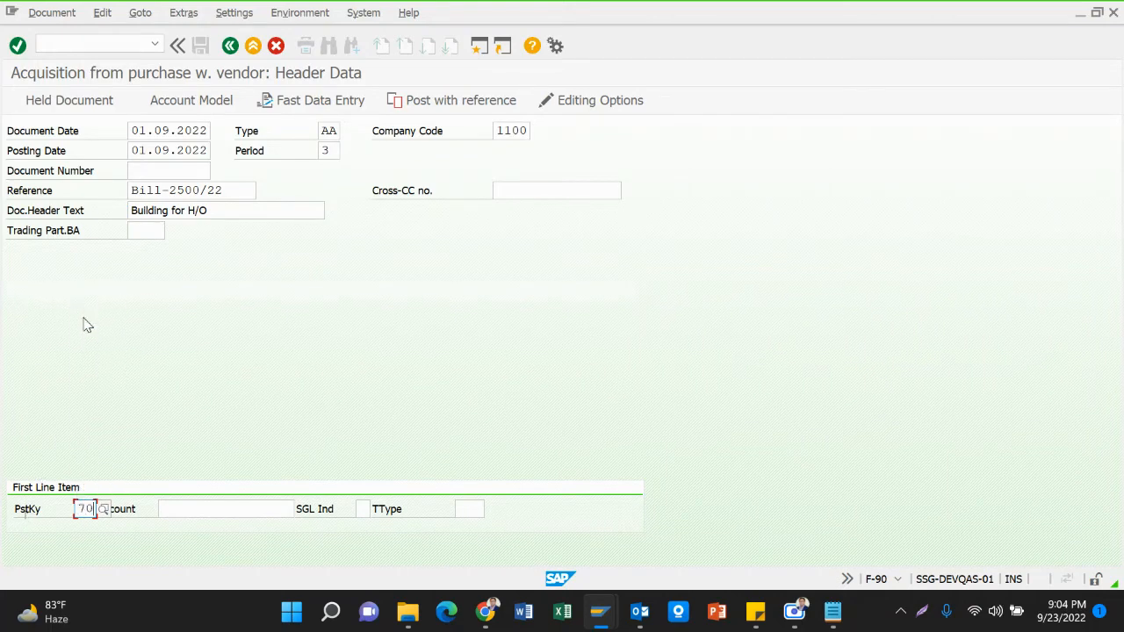
Copy asset number 91000190 from the Notepad note into the account of the first line item in SAP.
left_click(198, 509)
left_click(841, 620)
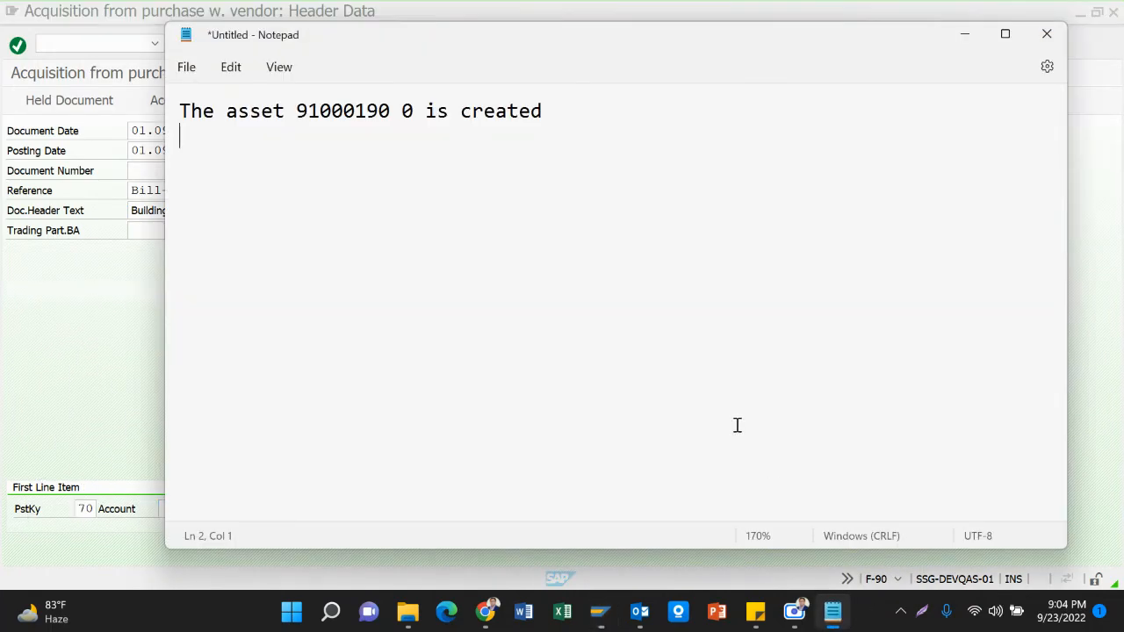
left_click_drag(298, 111, 389, 112)
key("ctrl+c")
key("alt+Tab")
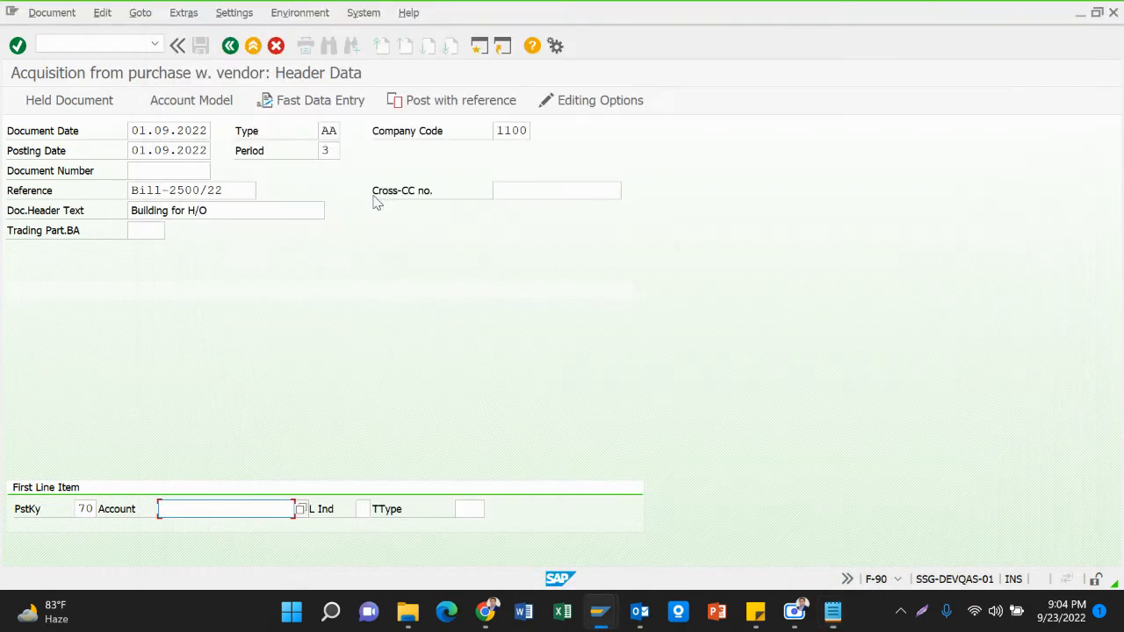
key("ctrl+v")
key("Return")
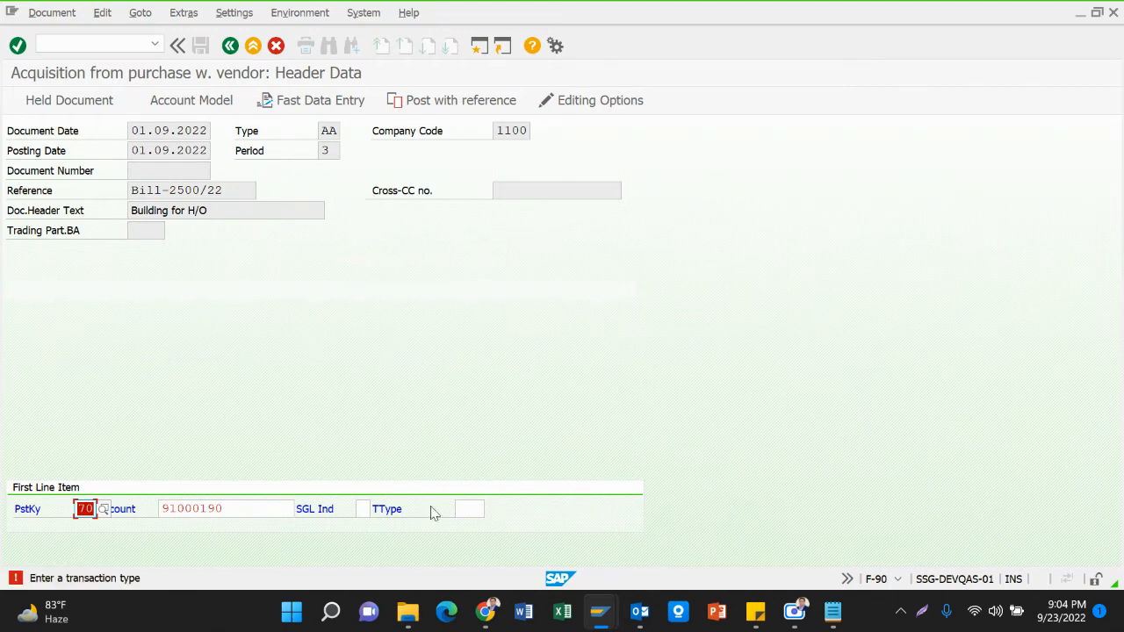
Set the first line item's transaction type to 100 and continue to the asset item details.
left_click(479, 508)
left_click(478, 528)
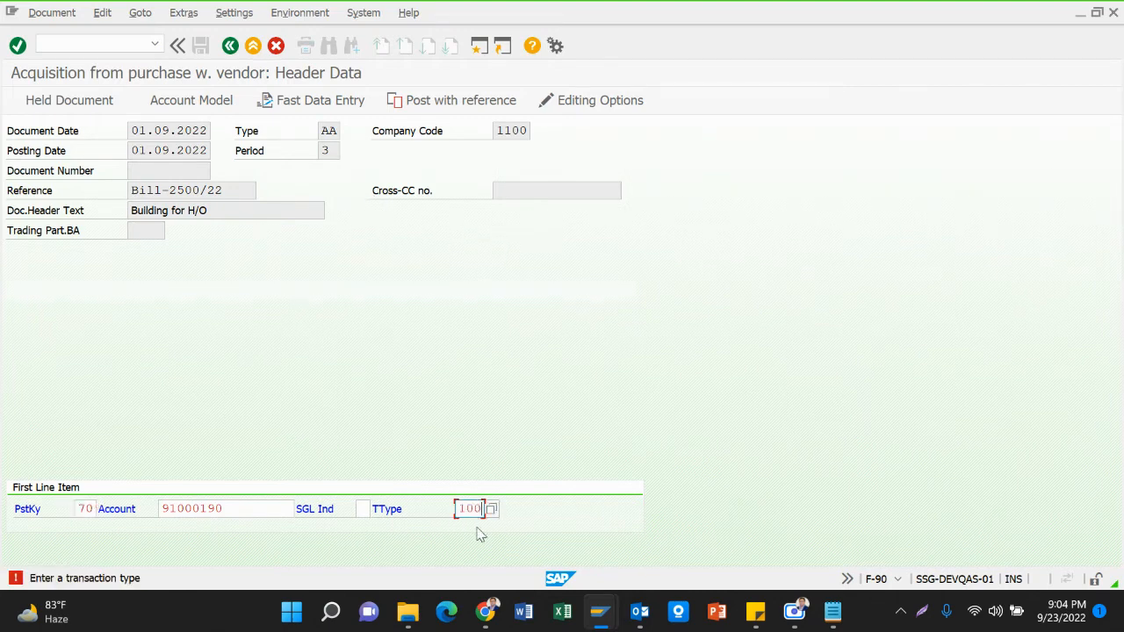
key("Return")
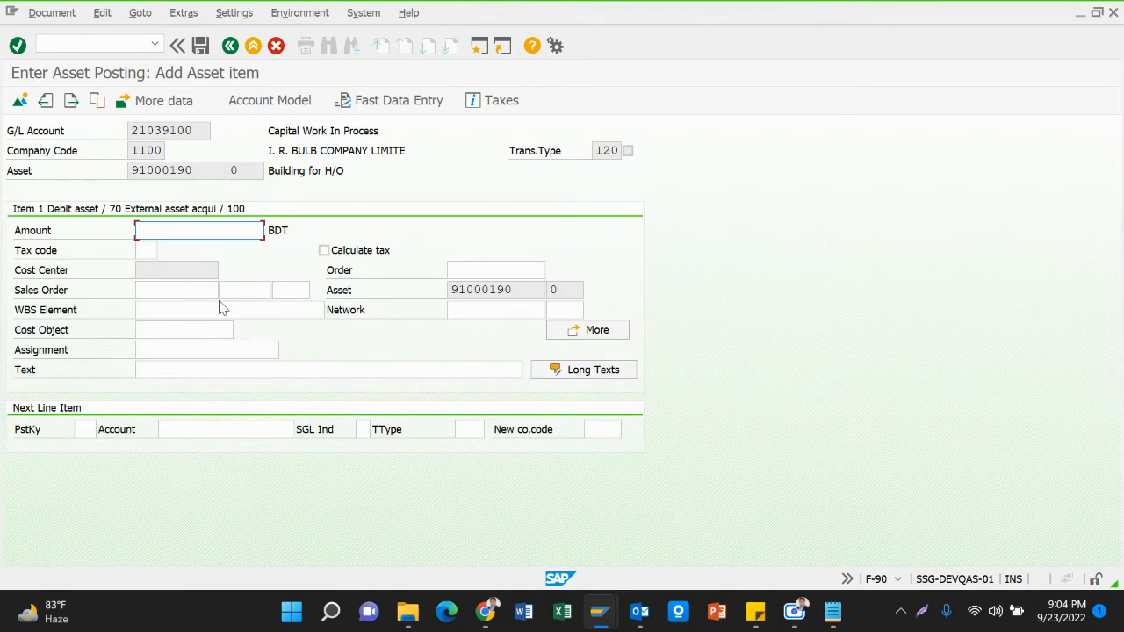
Enter an amount of 2,500,000 BDT for the asset item, with the text "Construction Cost".
type("2500000")
key("Return")
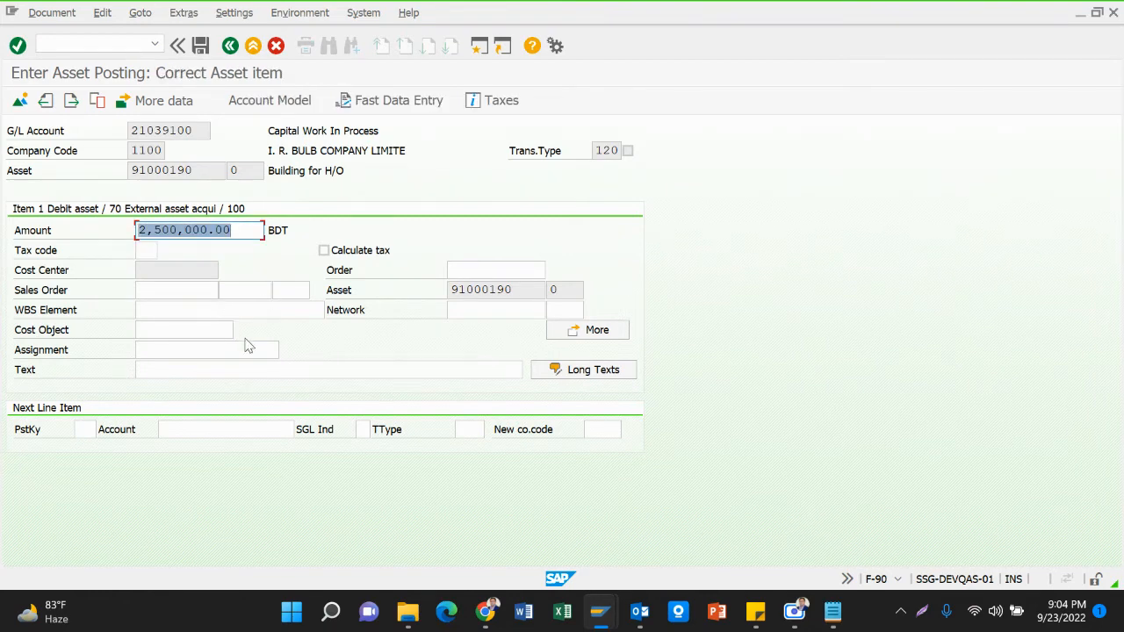
left_click(215, 369)
type("Construction Cost")
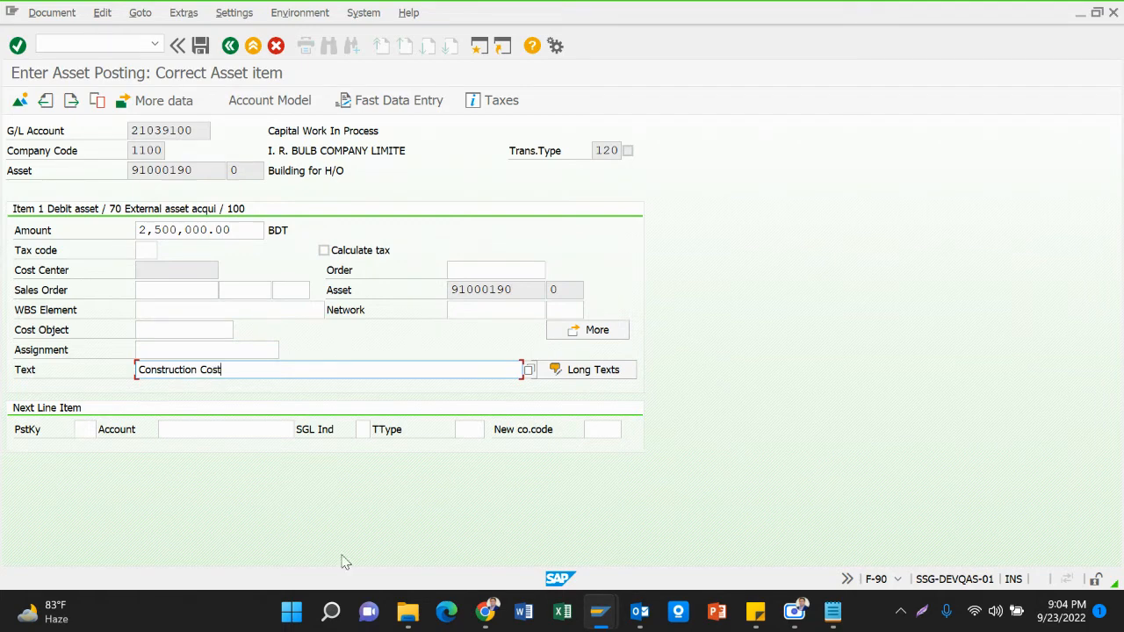
Extend the asset item's text to "Construction Cost of", removing the wrongly pasted content after it.
type("of")
key("ctrl+v")
left_click(222, 365)
left_click(223, 369)
double_click(298, 368)
left_click(297, 364)
key("BackSpace")
key("BackSpace")
key("BackSpace")
key("BackSpace")
key("BackSpace")
Copy the asset description "Building for H/O" and append it to the asset item's text.
triple_click(271, 171)
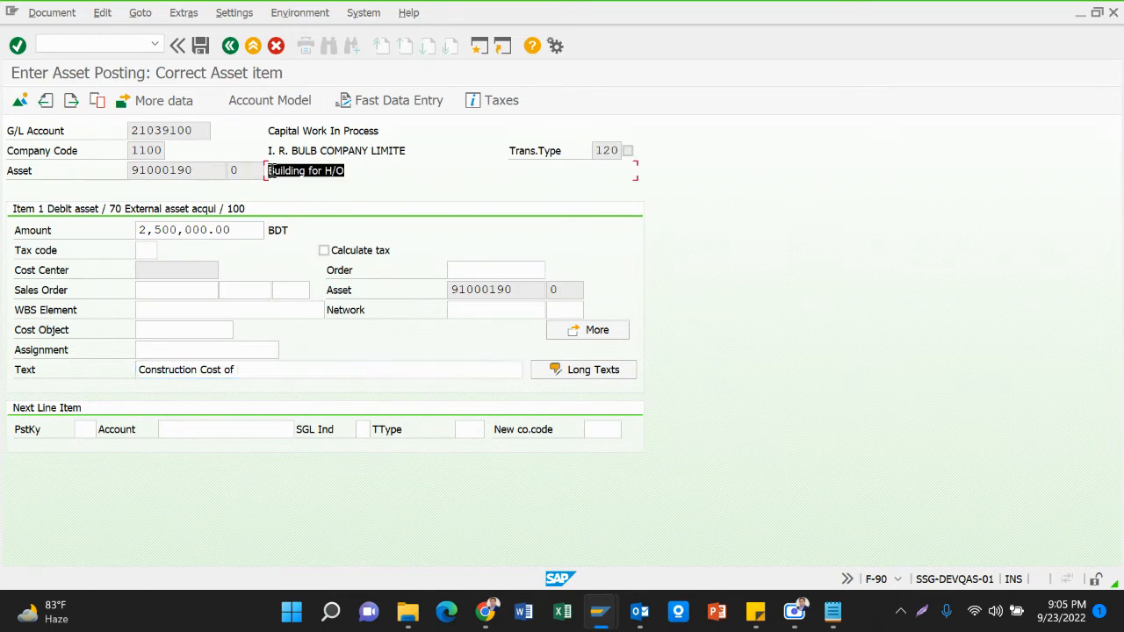
left_click_drag(270, 170, 357, 180)
key("ctrl+c")
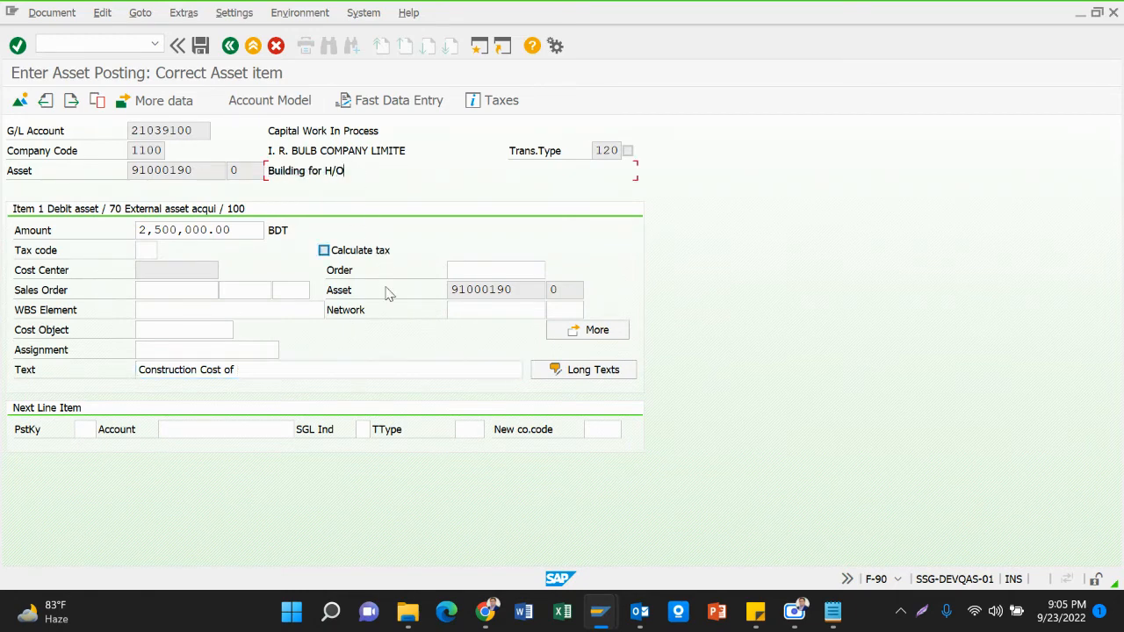
left_click(291, 368)
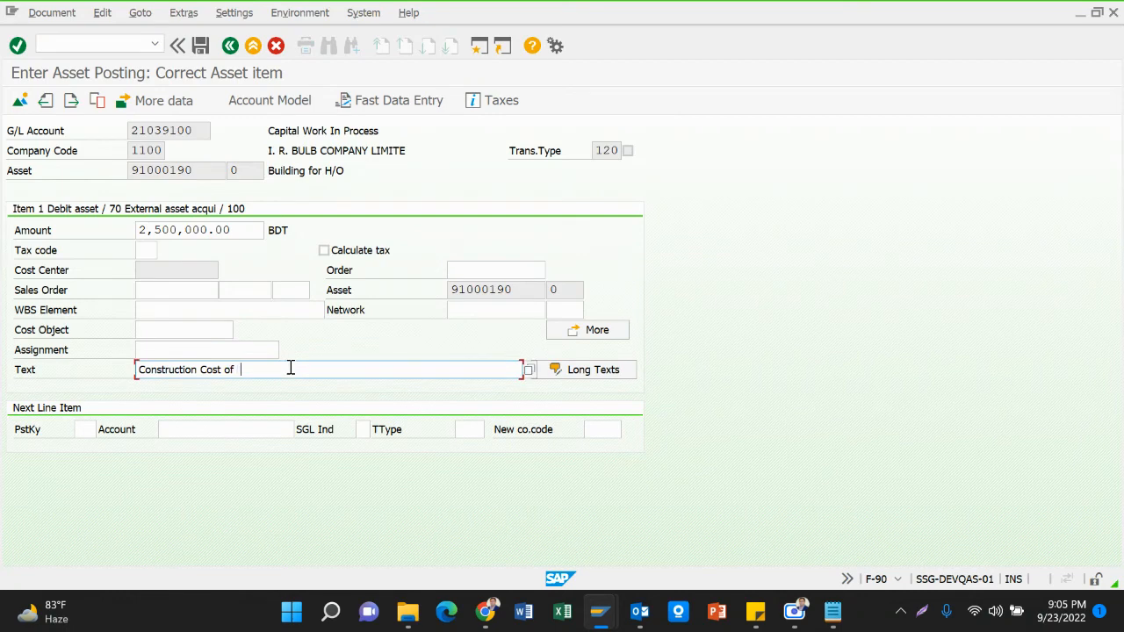
key("ctrl+v")
key("Return")
Set the next line item to posting key 31 for the vendor Aziz Enterprise and open its item details.
left_click(83, 429)
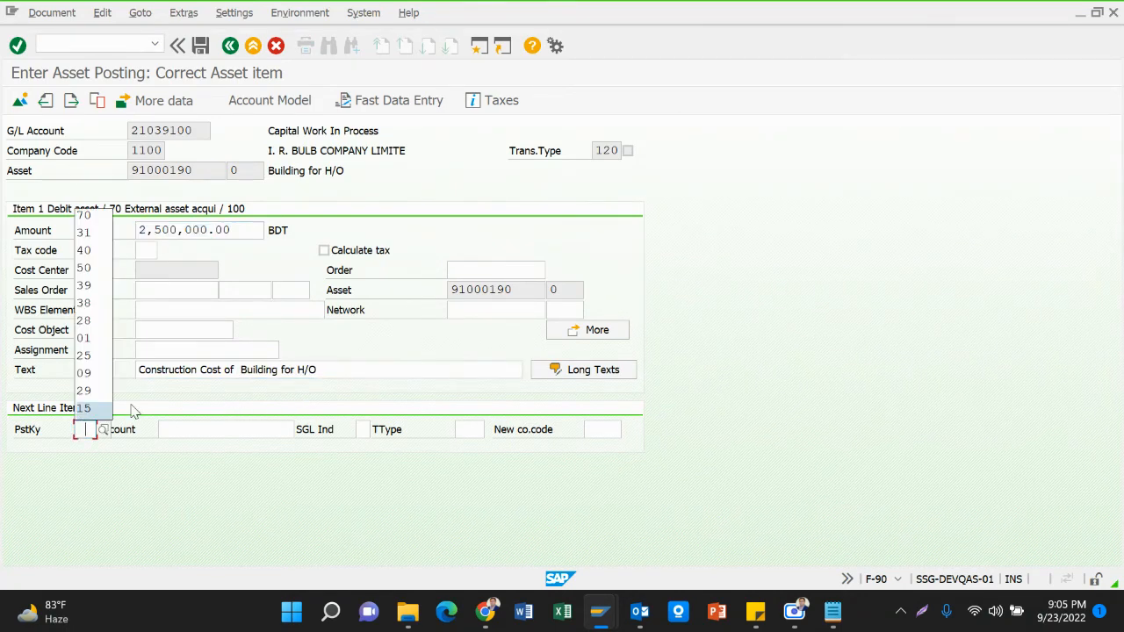
left_click(83, 232)
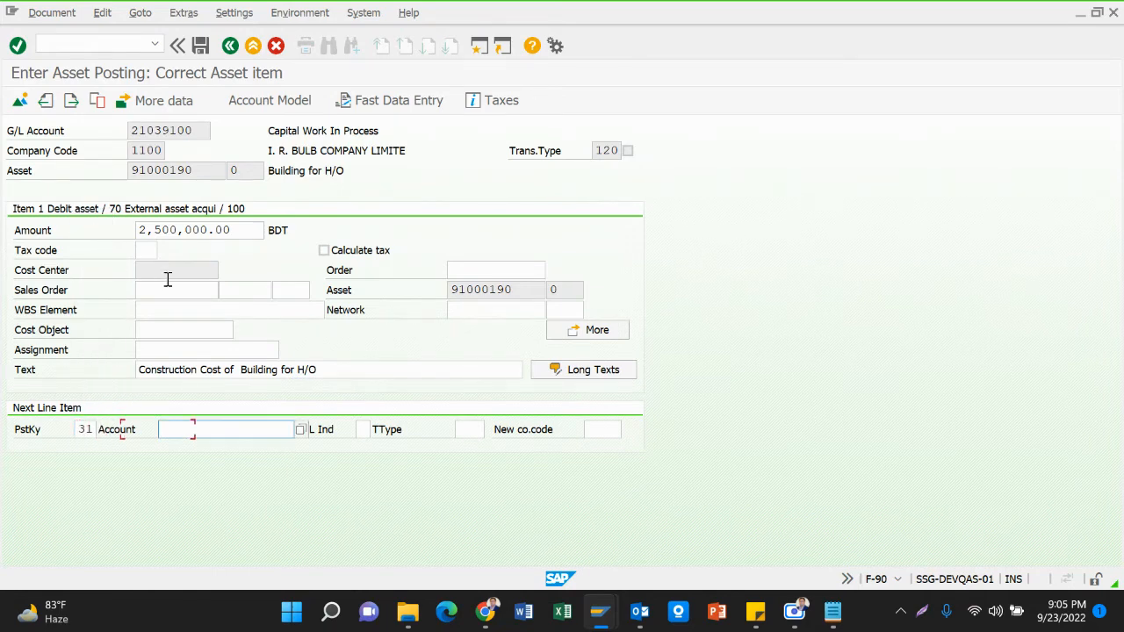
left_click(244, 200)
key("Return")
Fill in the vendor item with "*" as the amount and "+" as the text, and post the document.
type("*")
key("Return")
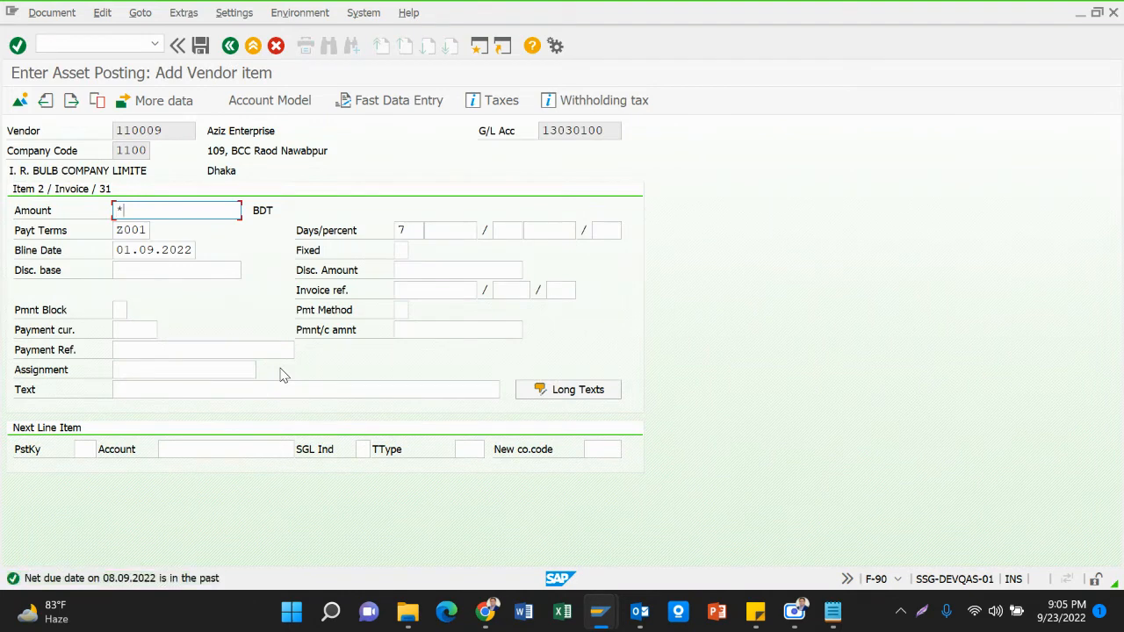
key("Return")
left_click(182, 390)
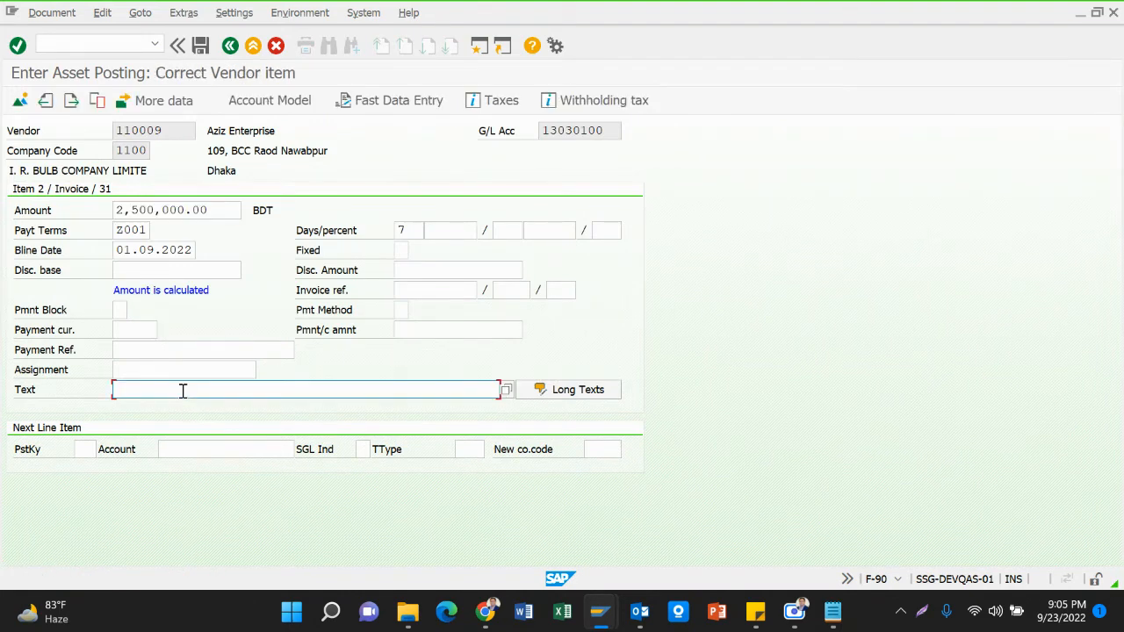
type("+")
key("Return")
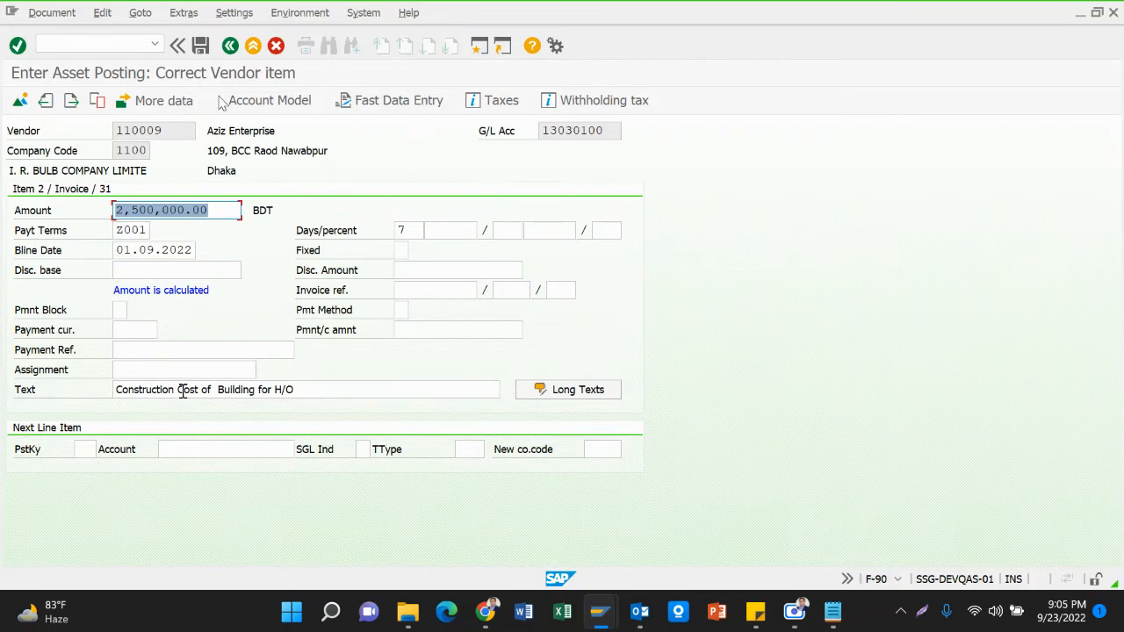
left_click(200, 46)
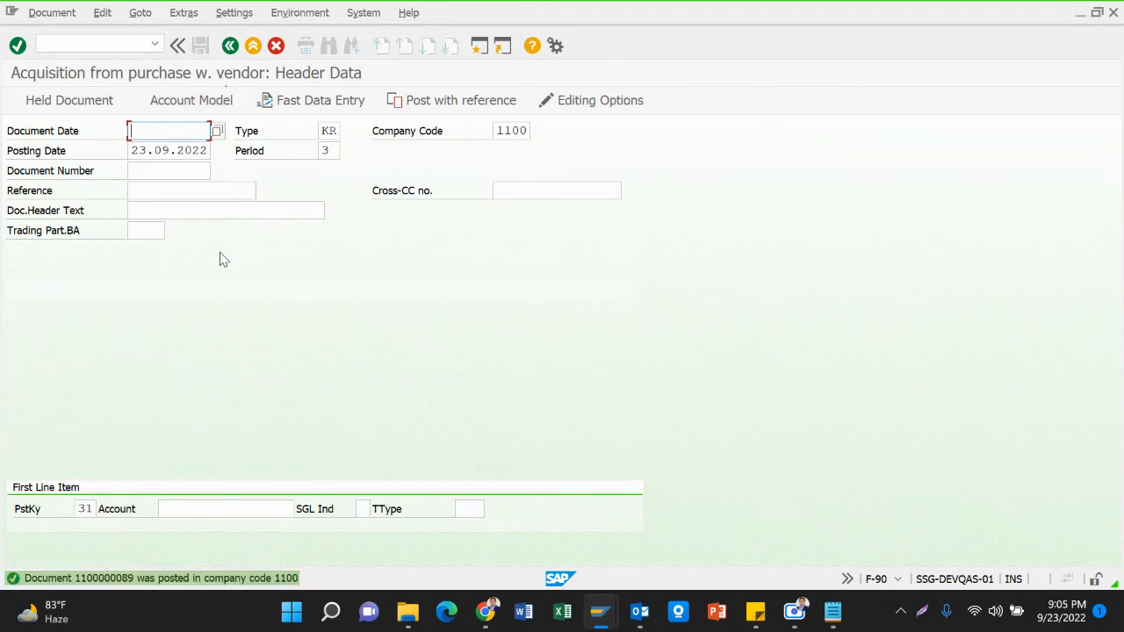
Set both the document date and posting date of the new acquisition to 12.09.2022, with document type AA.
left_click(186, 132)
left_click(219, 131)
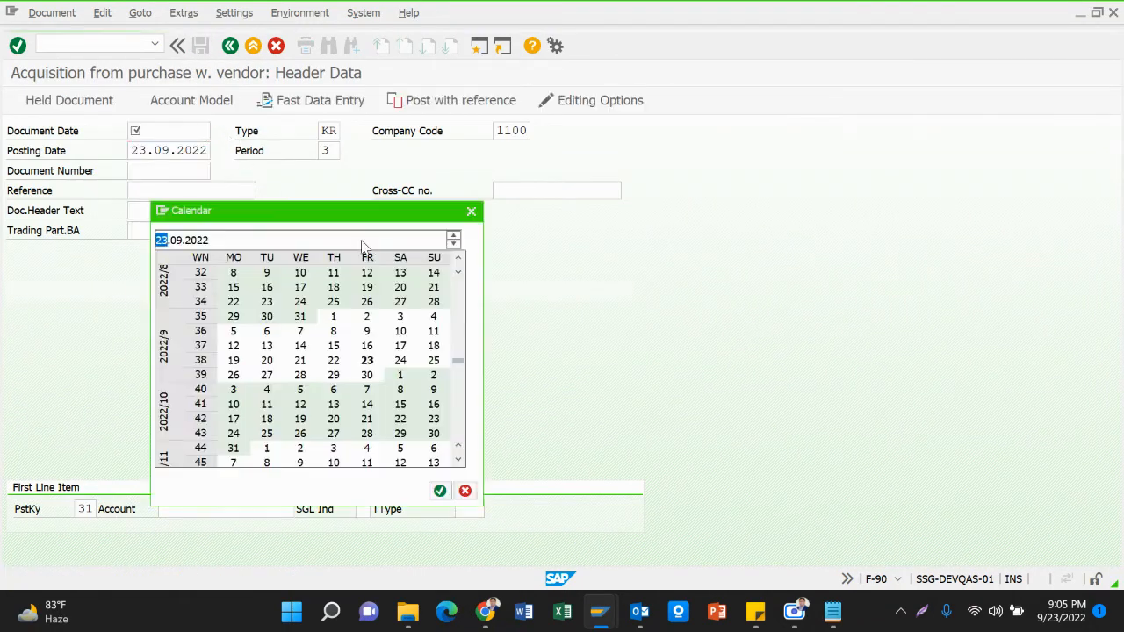
double_click(238, 351)
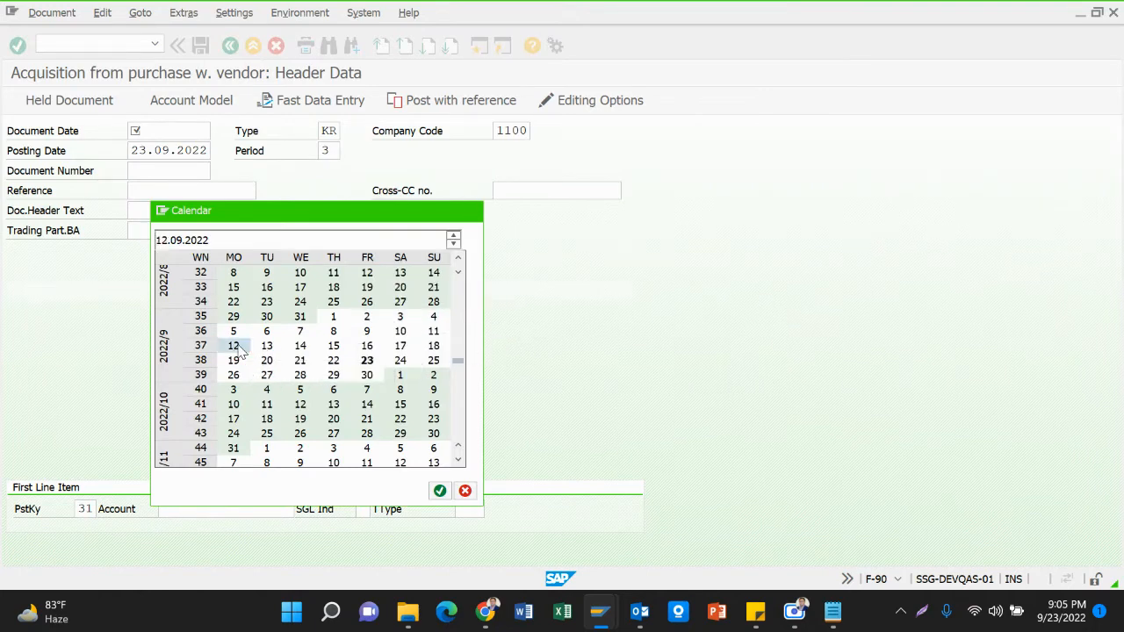
key("Tab")
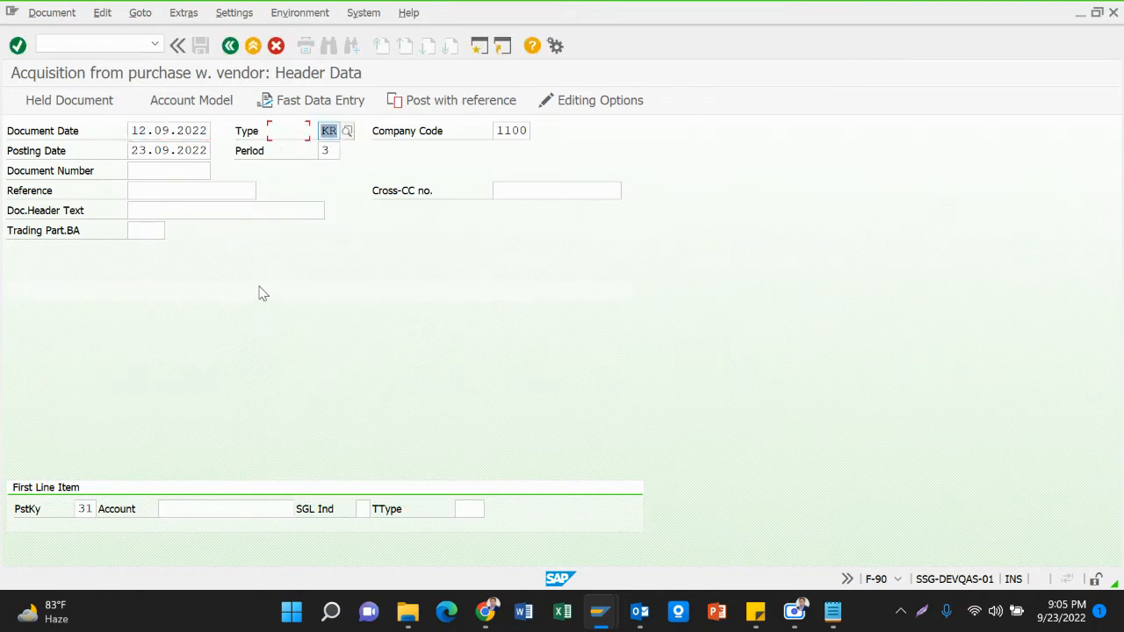
key("BackSpace")
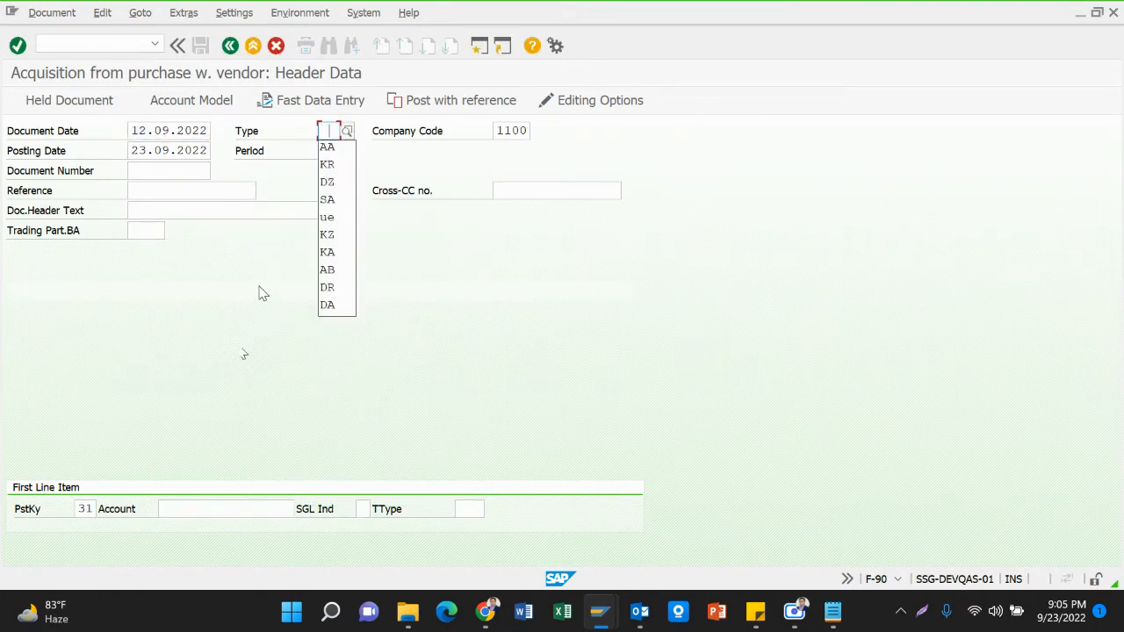
left_click(342, 147)
key("Tab")
key("Tab")
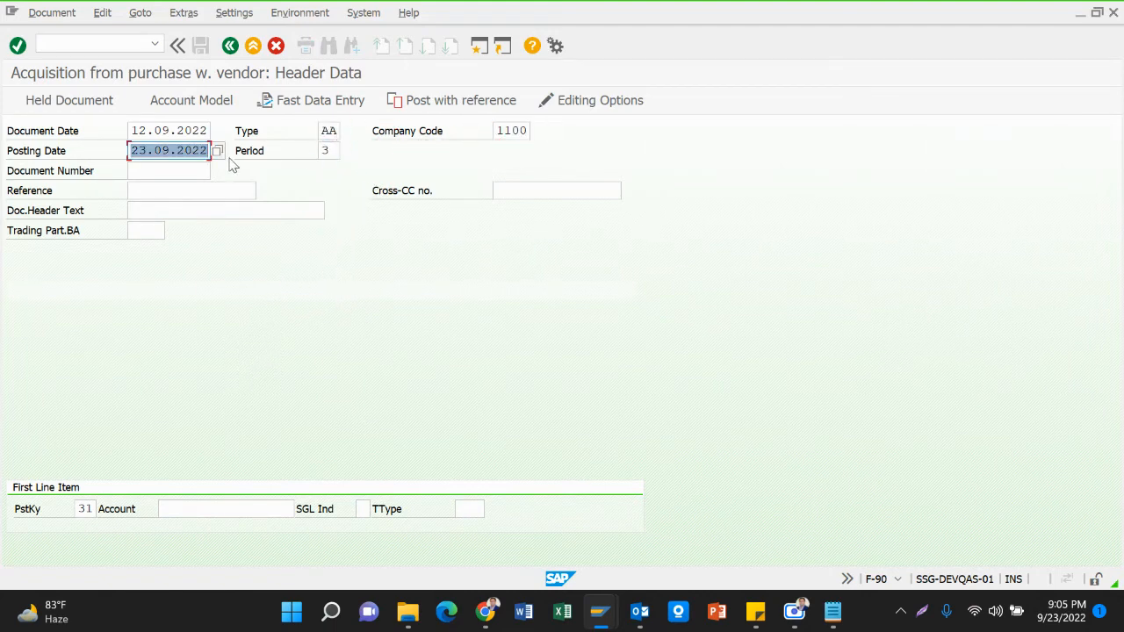
key("ctrl+v")
key("Tab")
Enter the reference "Bill-2500/2001" and the document header text "Building for H/O".
key("Tab")
key("BackSpace")
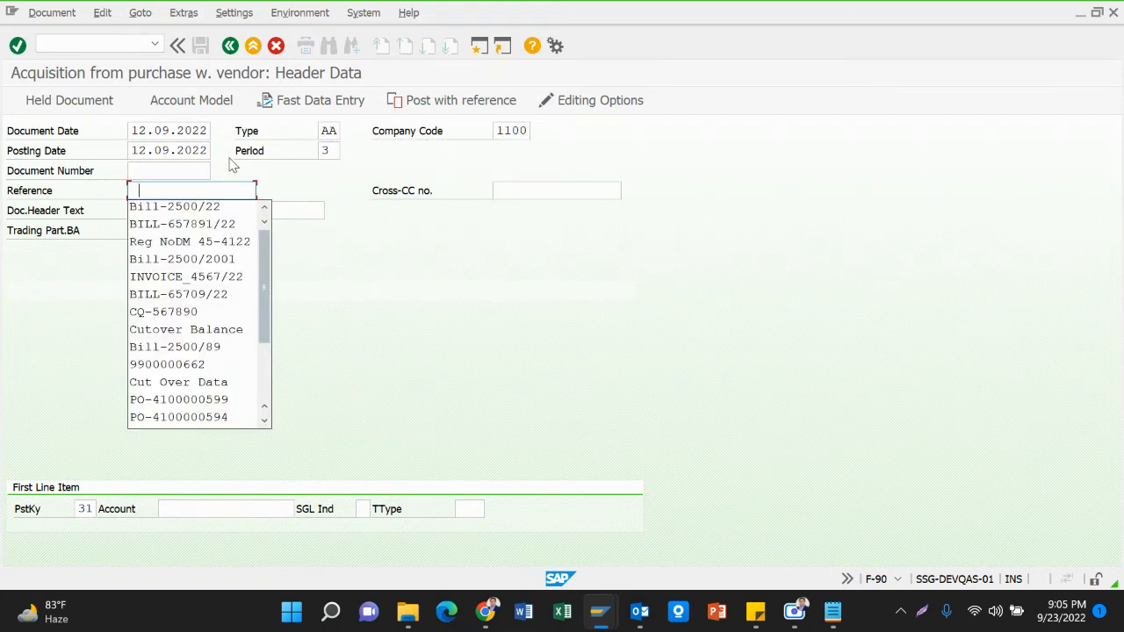
key("Down")
key("Down")
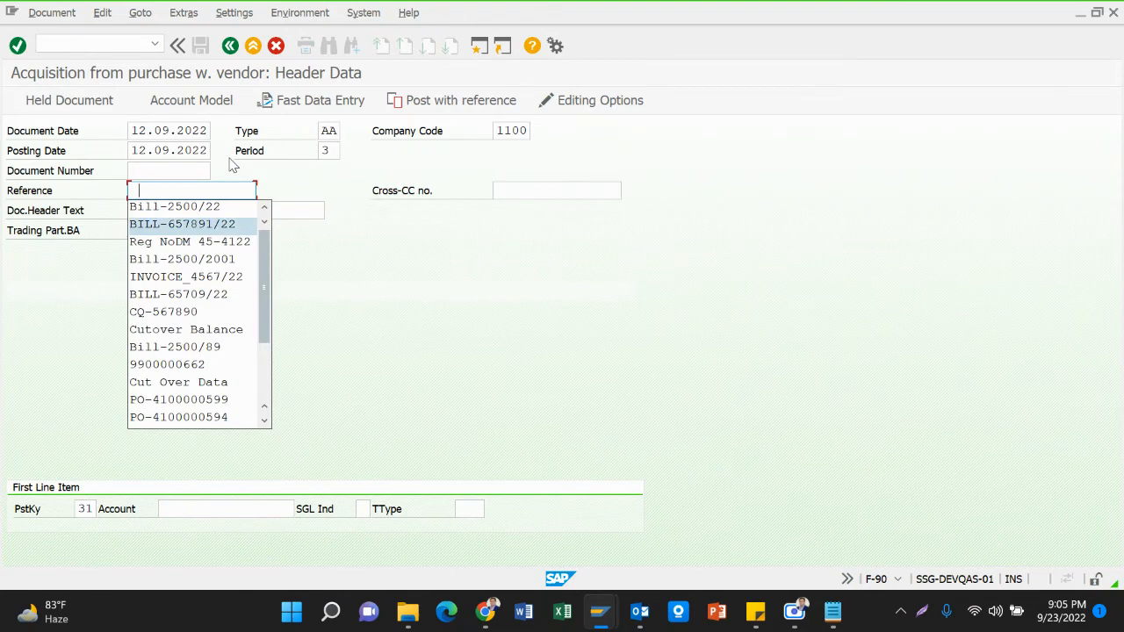
key("Down")
key("Down")
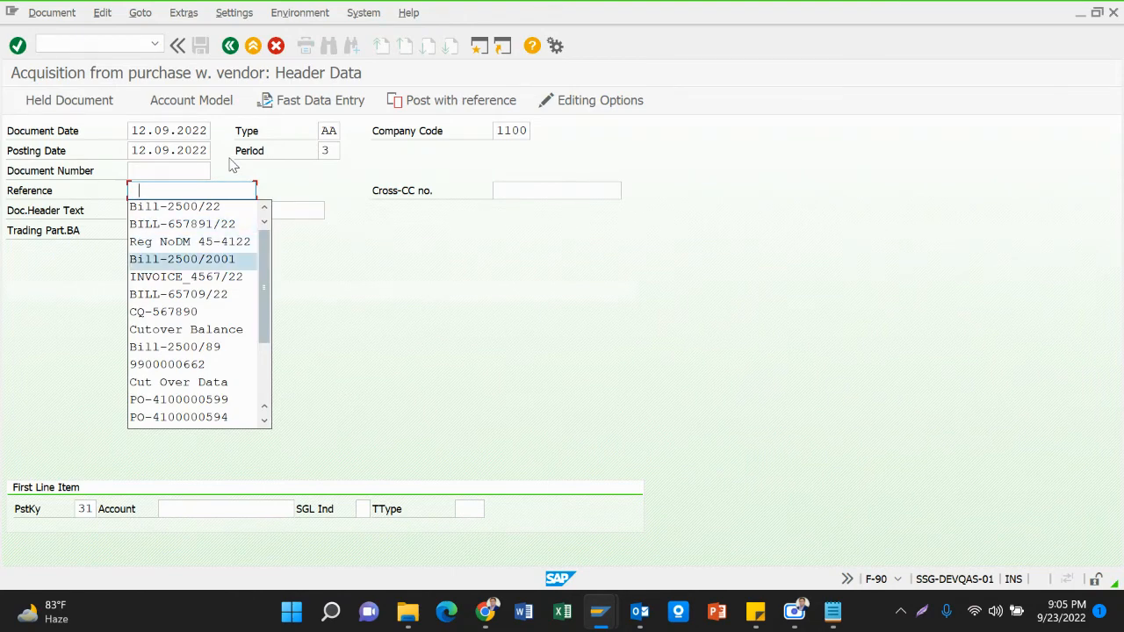
key("Return")
key("Tab")
key("BackSpace")
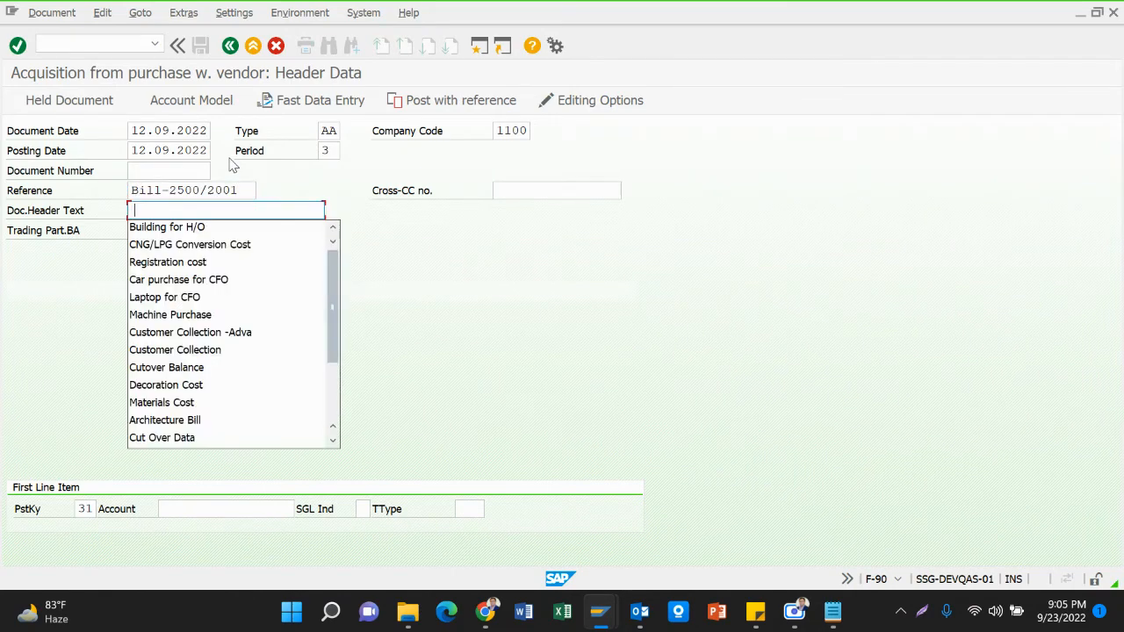
key("Down")
key("Return")
Set the first line item to posting key 70 with asset 91000190 as its account.
key("Tab")
key("Tab")
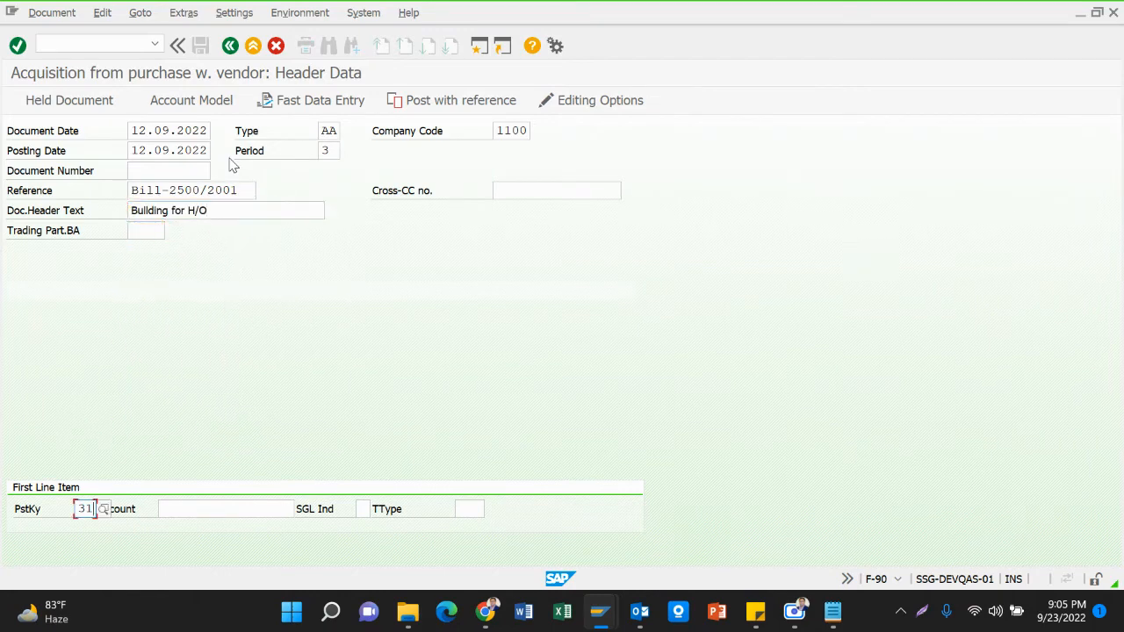
key("BackSpace")
key("Down")
key("Down")
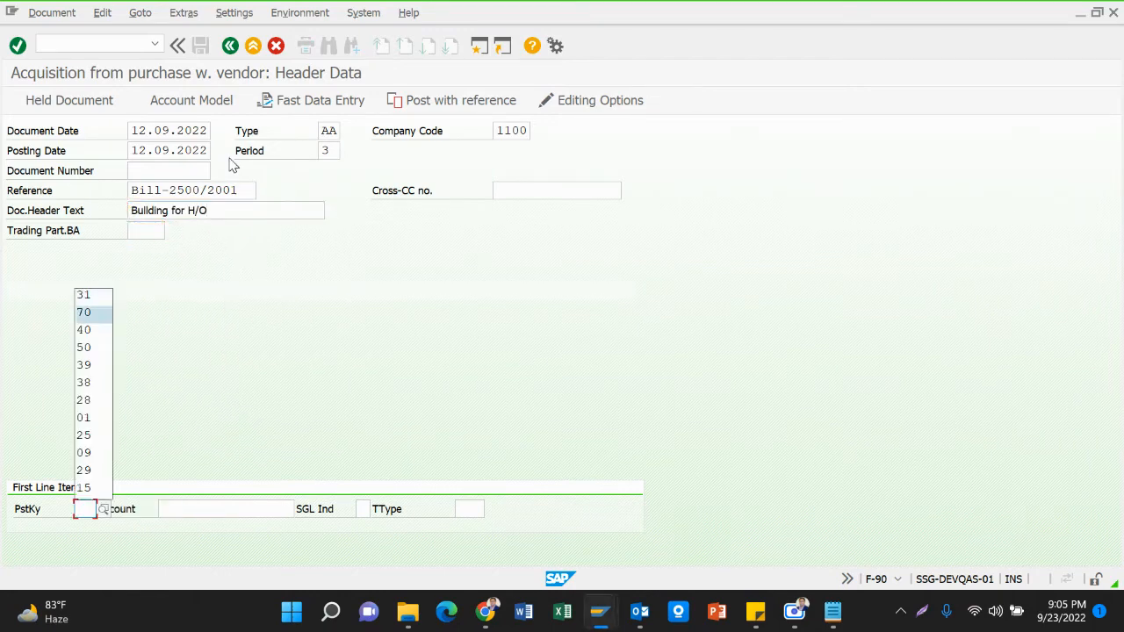
key("Return")
key("Tab")
key("BackSpace")
key("Down")
key("Down")
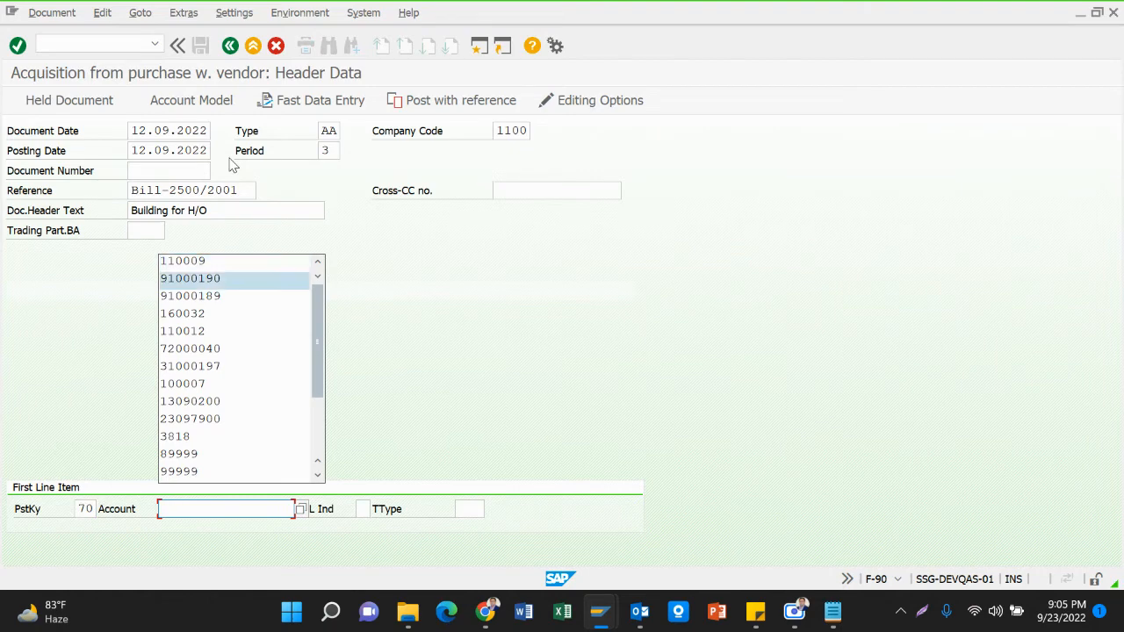
key("Return")
Choose transaction type 100 for the first line item and continue to the asset item details.
key("Tab")
key("Tab")
key("BackSpace")
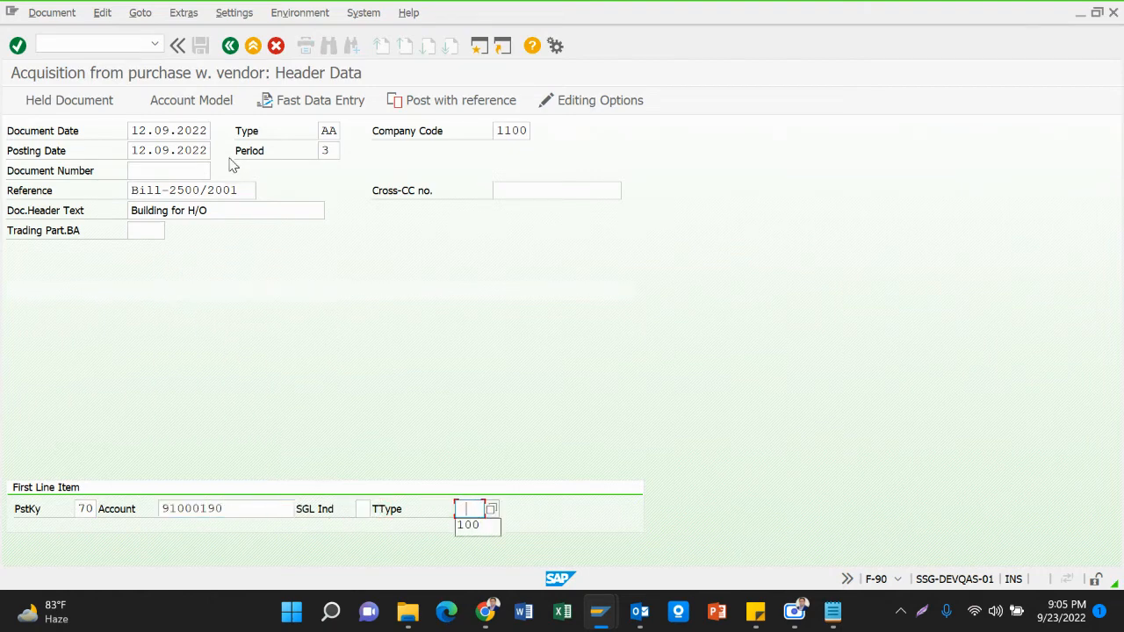
key("Down")
key("Return")
key("Return")
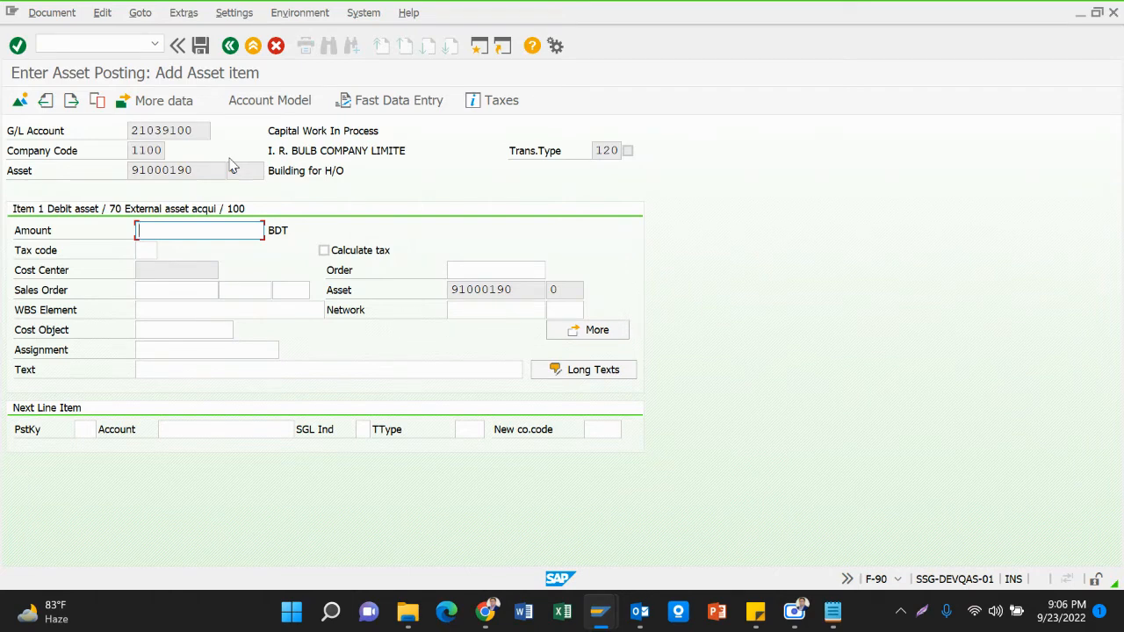
Enter an amount of 1,500,000 BDT for the asset item, with the text "Building Equipment Cost".
type("15")
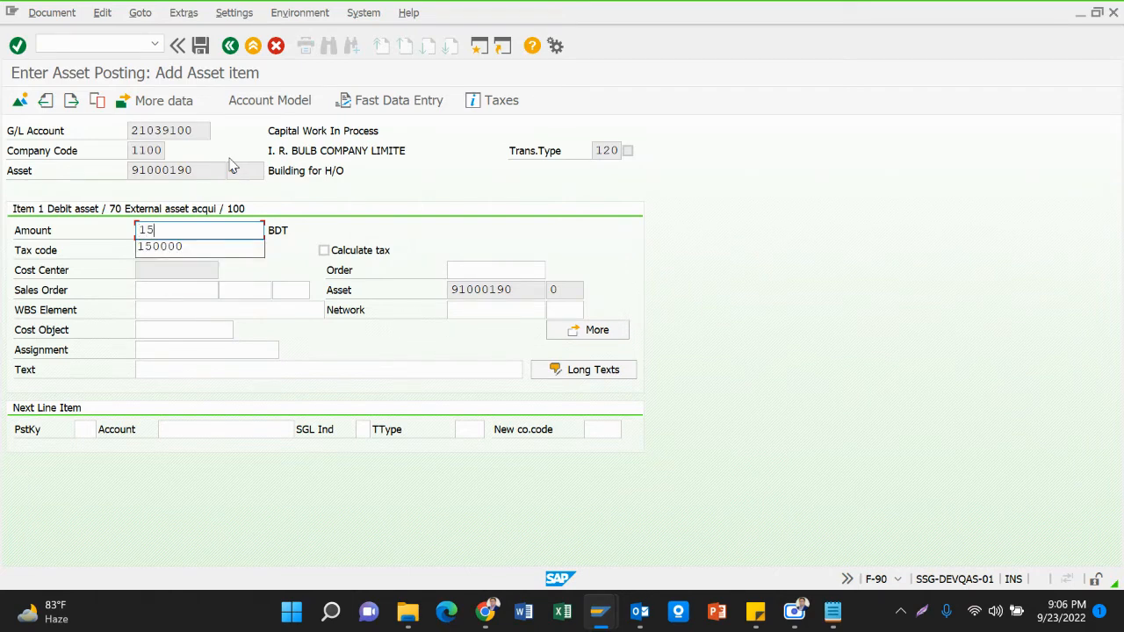
type("00000")
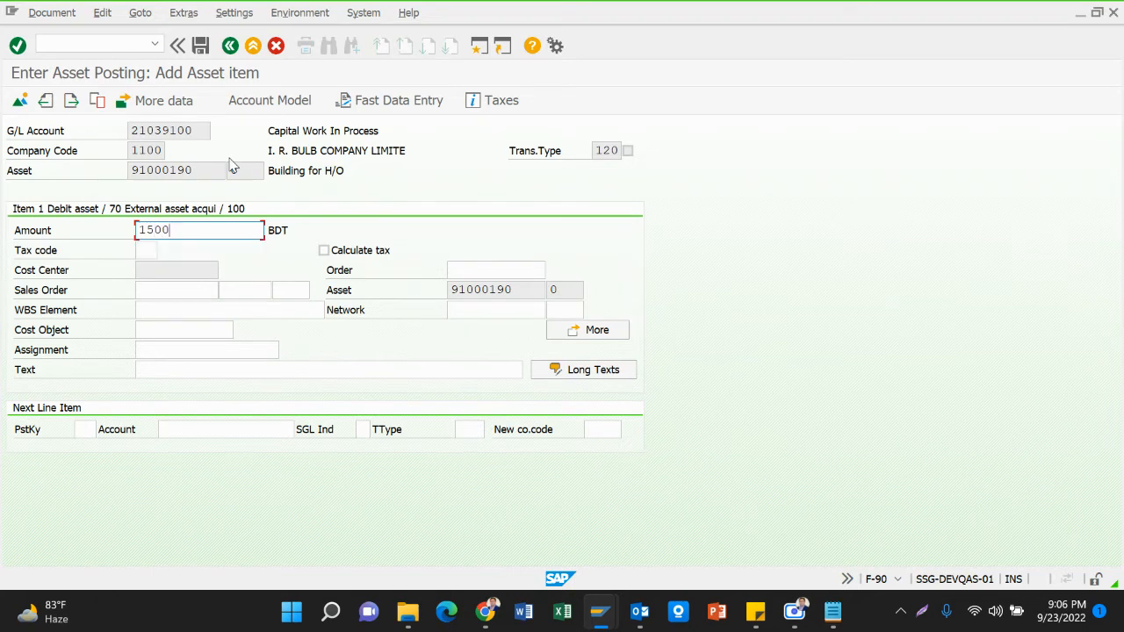
key("Tab")
key("Tab")
key("Tab")
key("Tab")
key("Tab")
key("Tab")
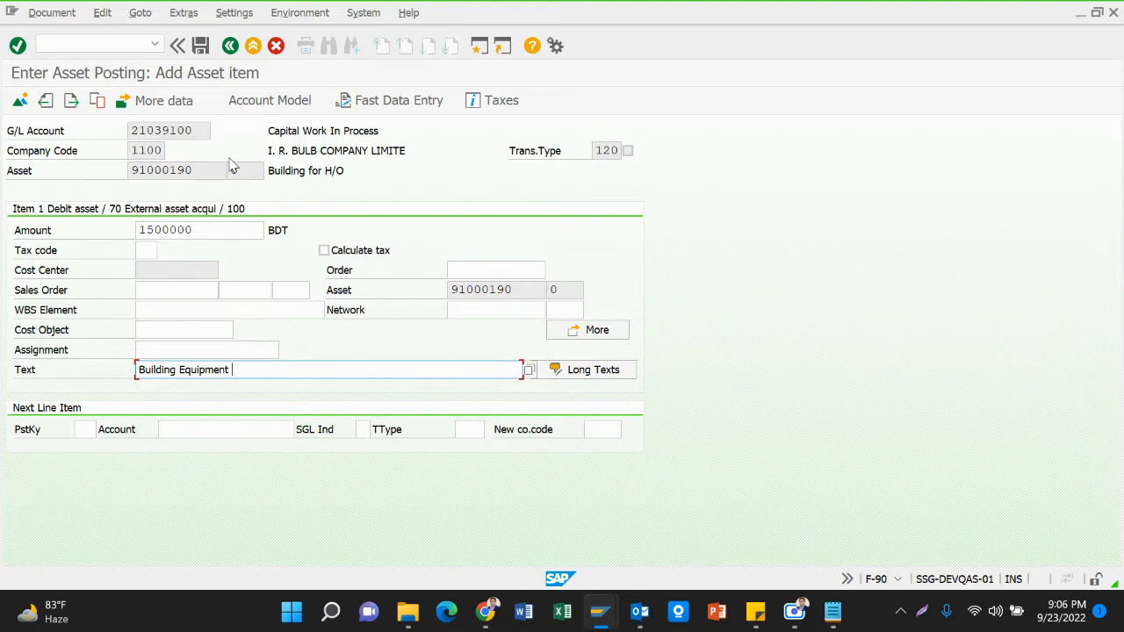
key("Tab")
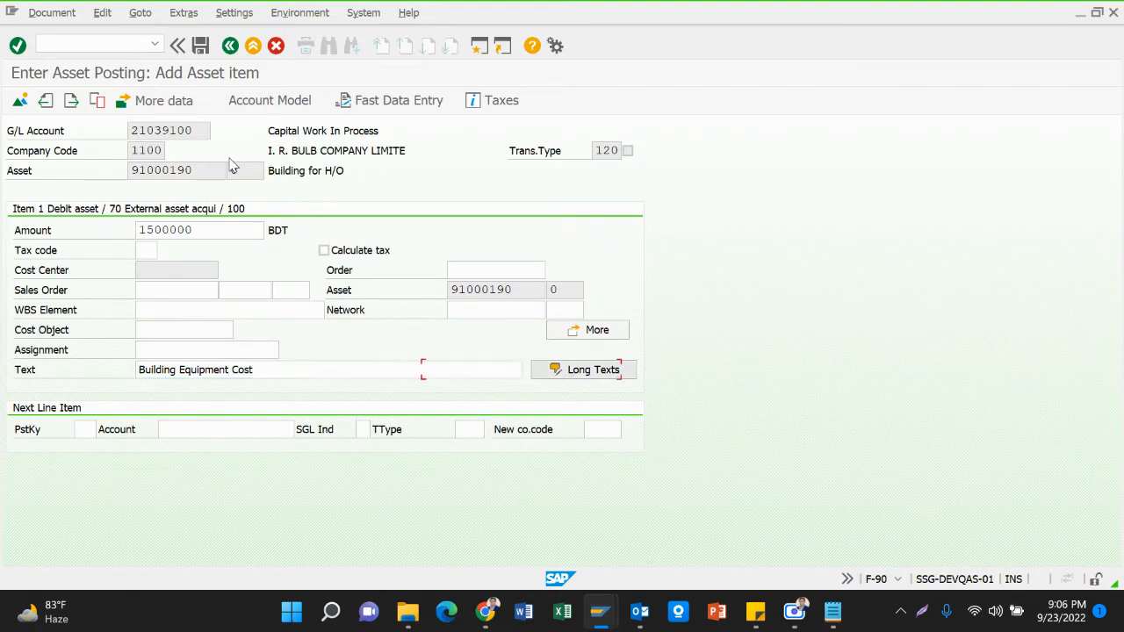
Try to continue to a next line item with posting key 70 and the account of vendor Aziz Enterprise.
key("Tab")
type("70")
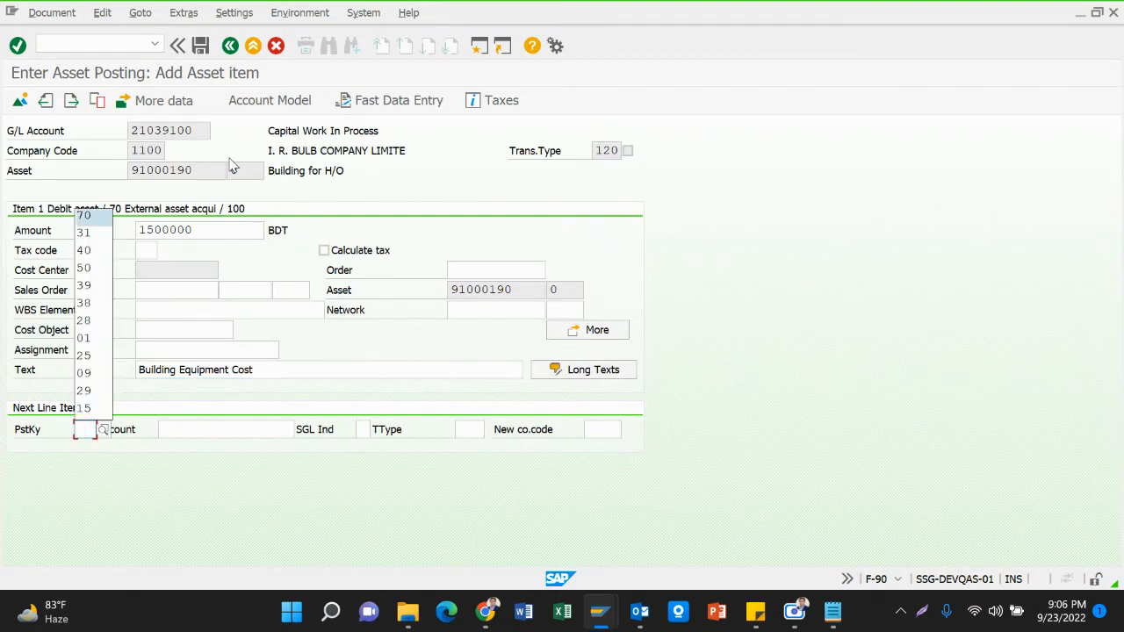
key("Tab")
key("Down")
key("Down")
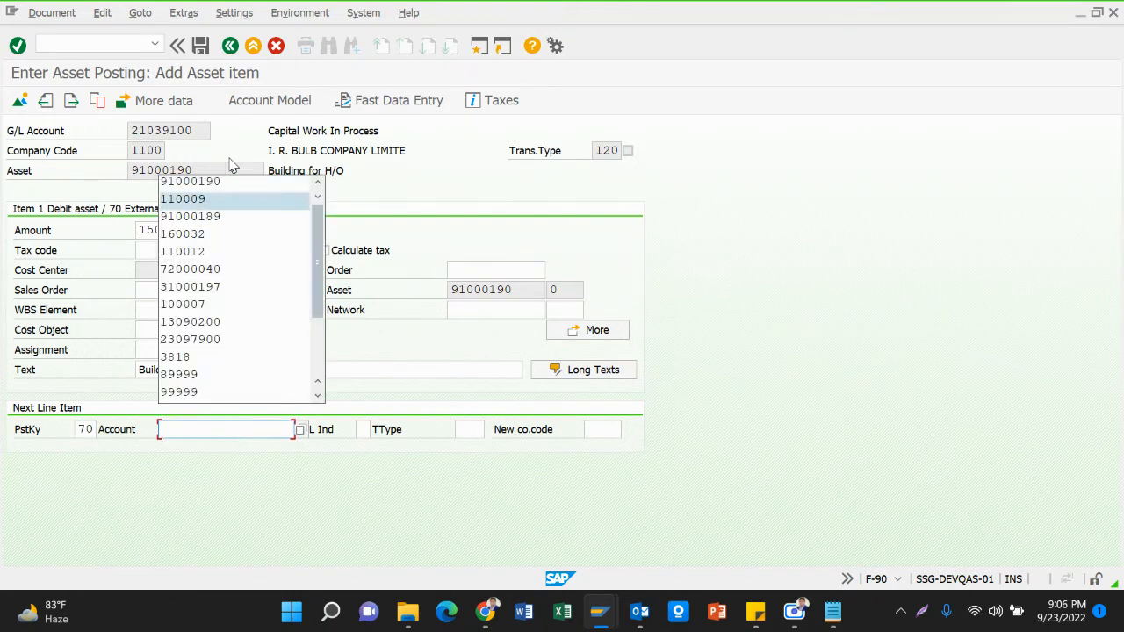
key("Return")
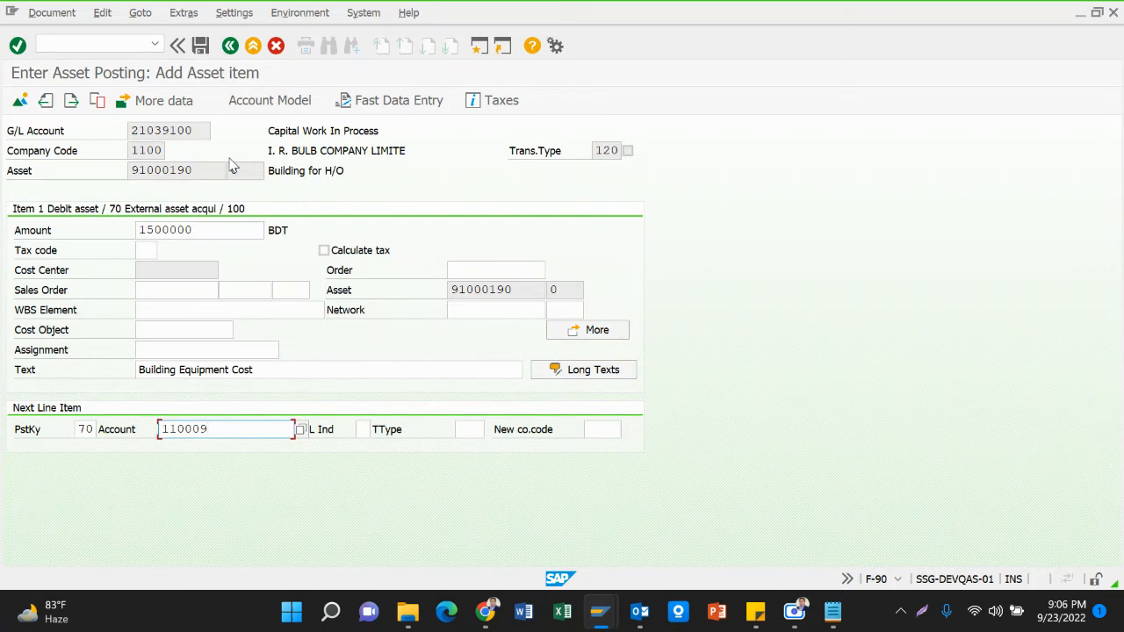
key("Return")
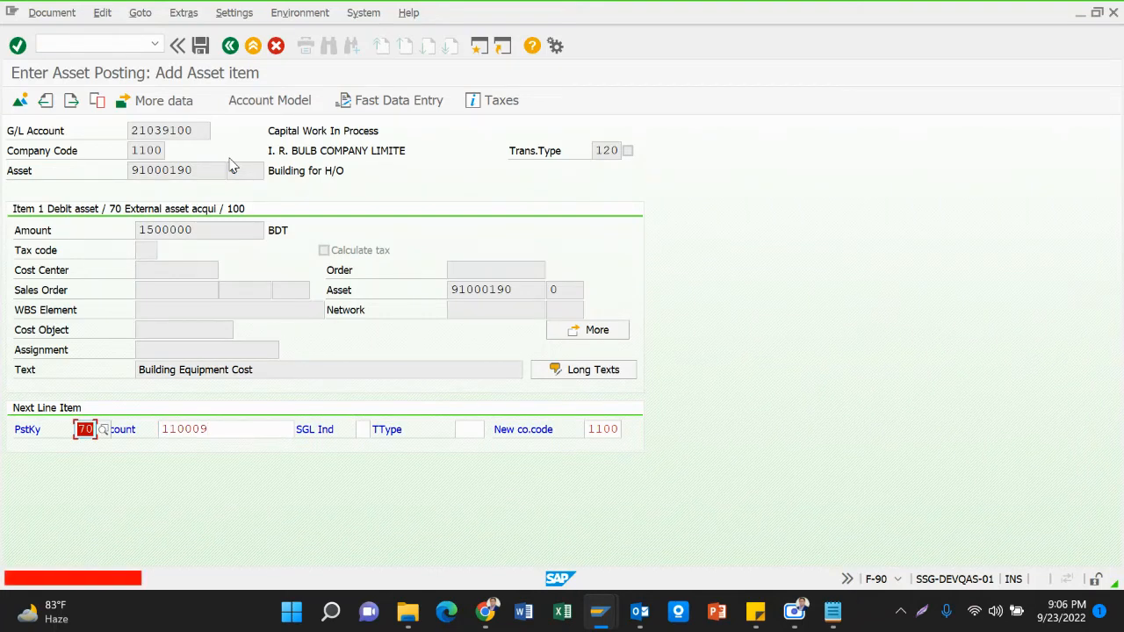
Re-enter posting key 70 for the next line item and change its account to asset 91000190.
key("BackSpace")
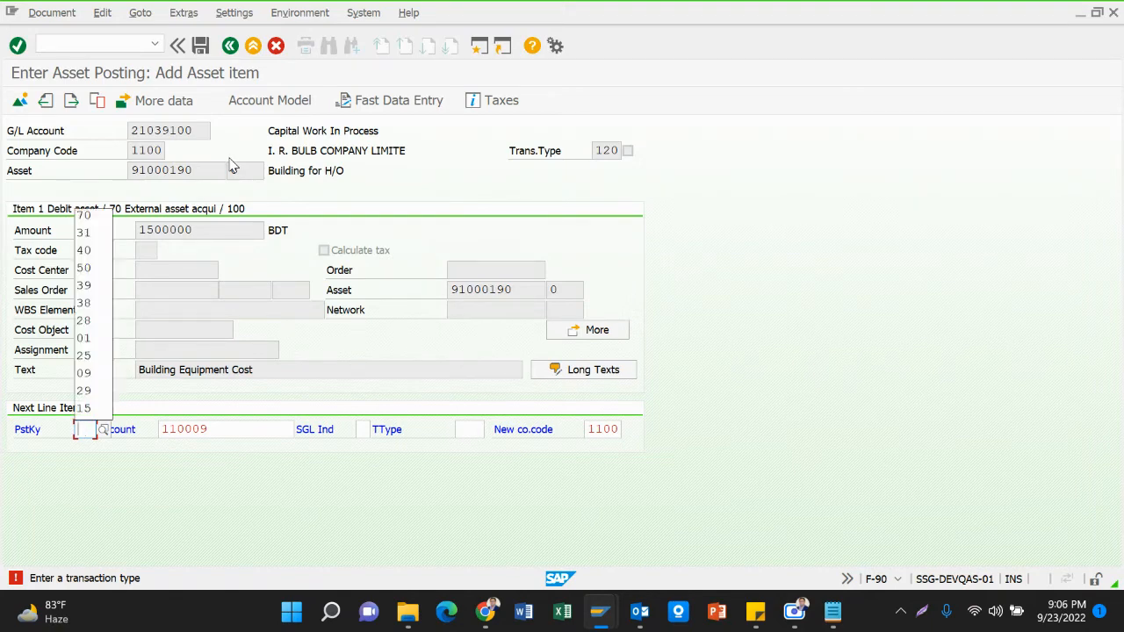
type("70")
key("Tab")
key("BackSpace")
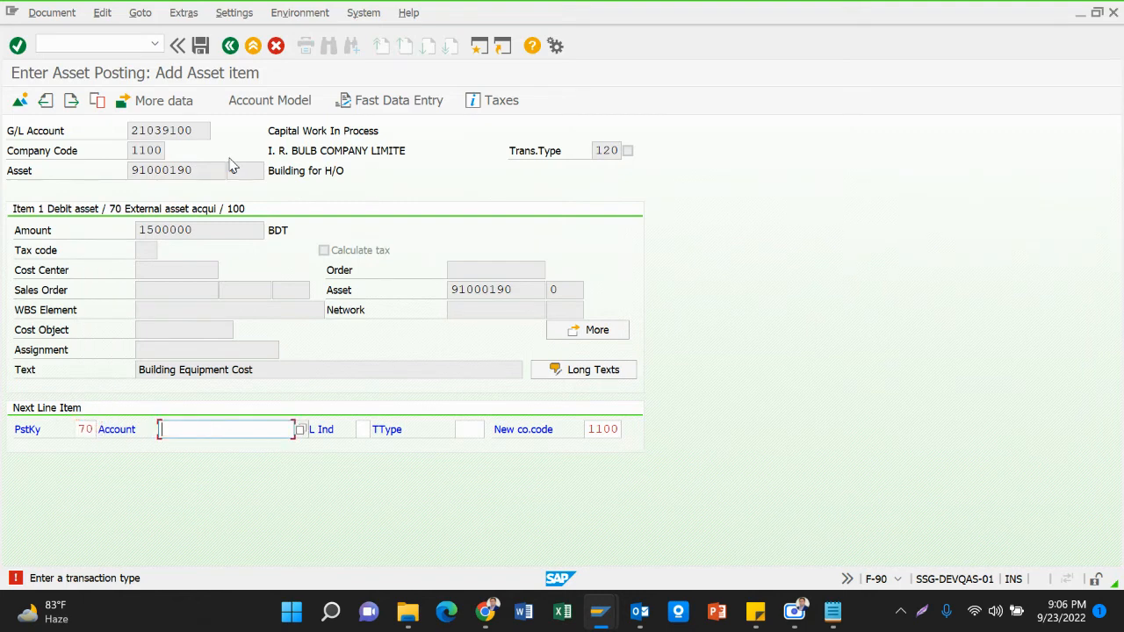
key("Down")
key("Down")
key("Return")
key("shift+Tab")
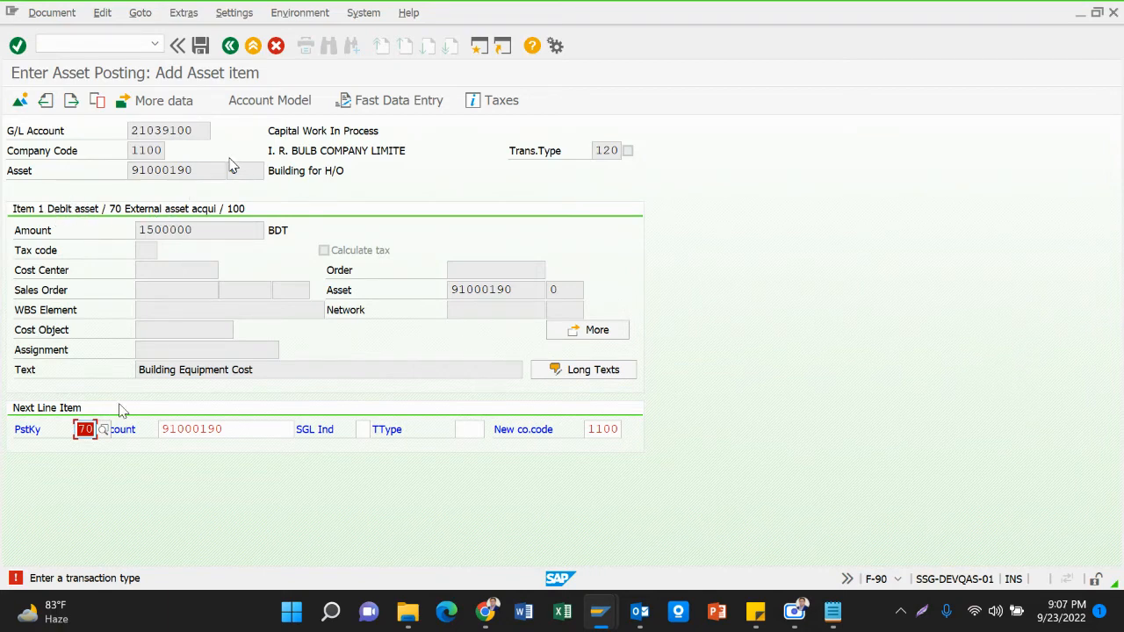
Correct the next line item to posting key 31 with the vendor Aziz Enterprise and continue to the vendor item.
key("BackSpace")
key("Down")
key("Down")
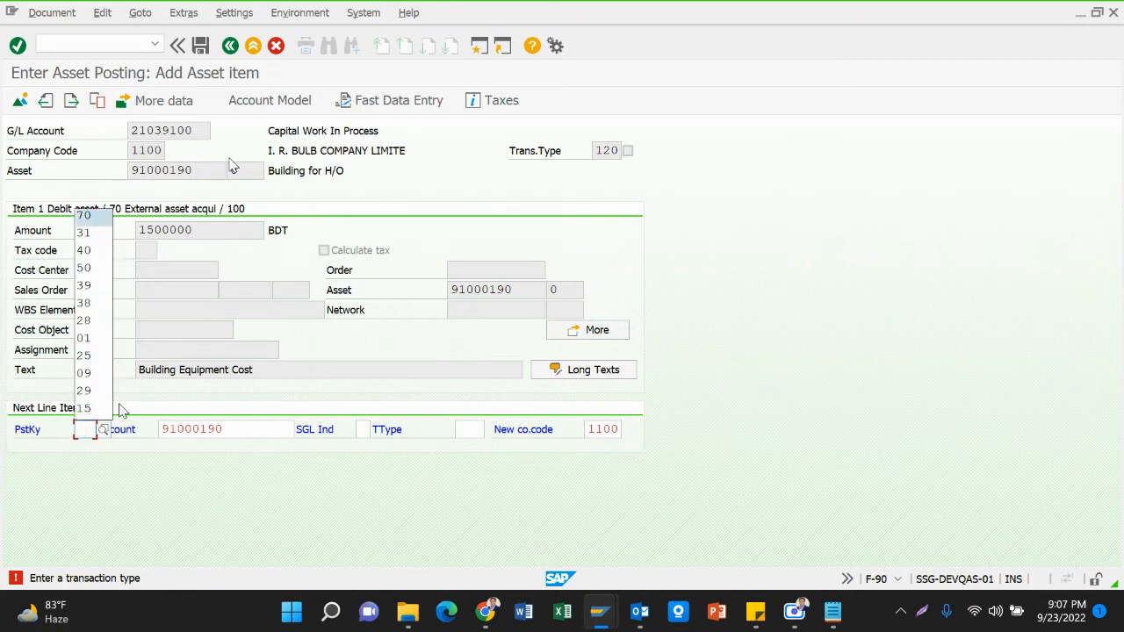
key("Return")
key("Tab")
key("BackSpace")
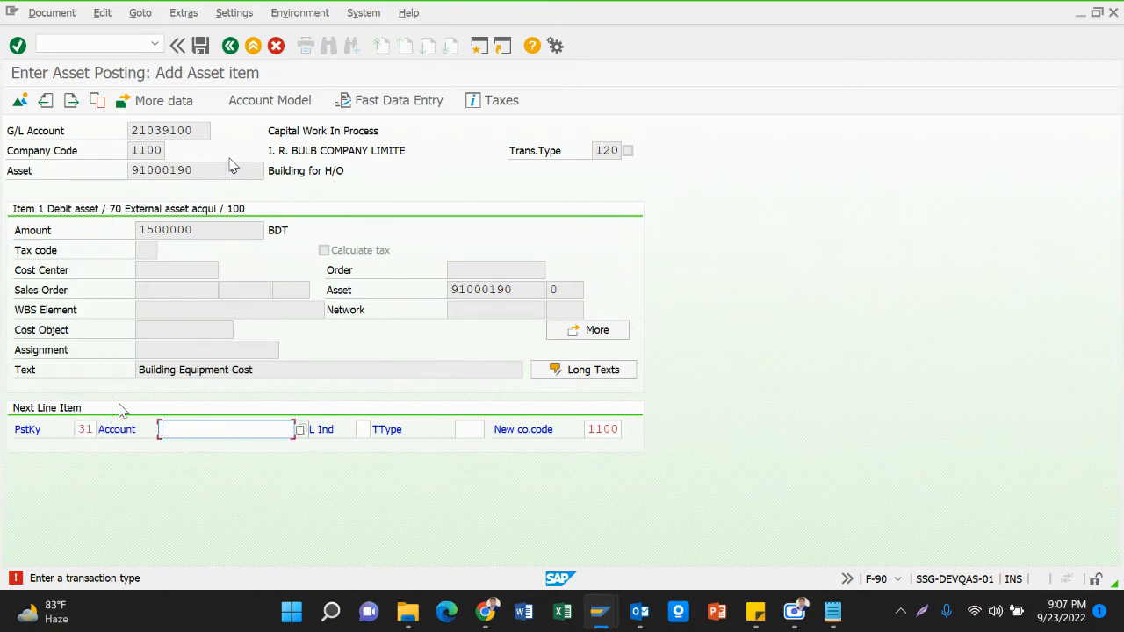
key("Down")
key("Down")
key("Return")
key("Return")
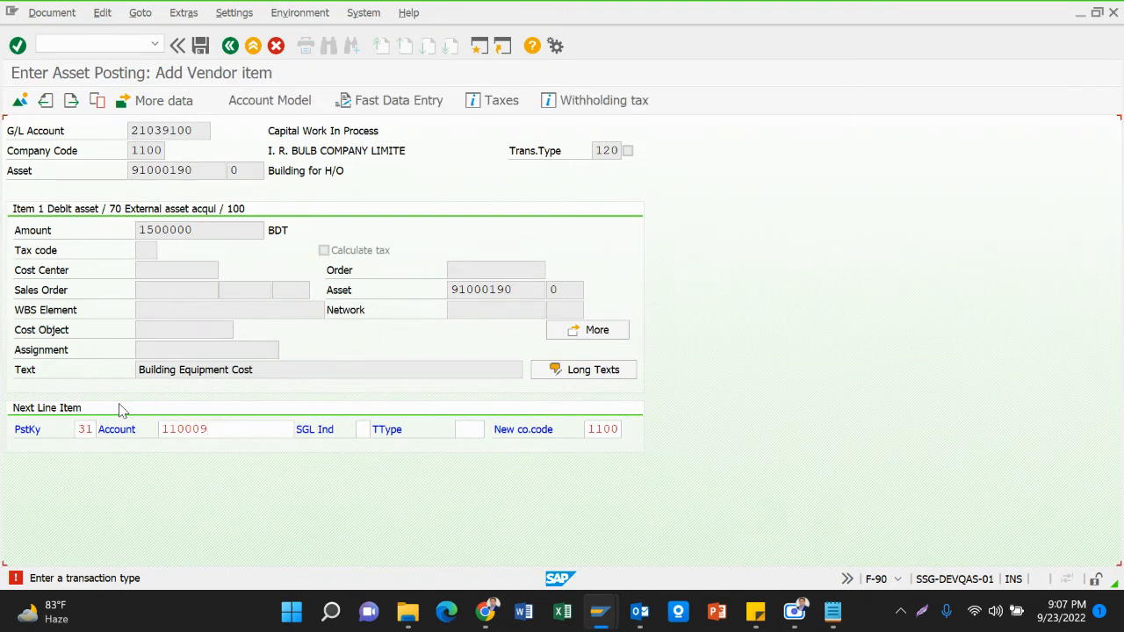
Fill the vendor item's amount with * to calculate it and its text with + to copy the previous item's text.
type("*")
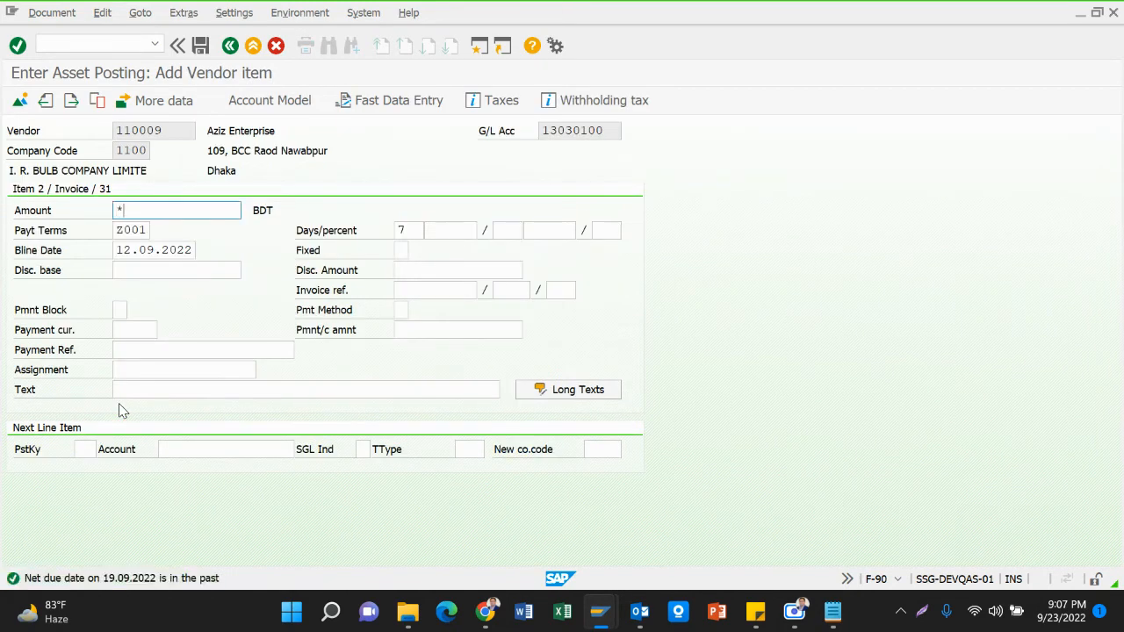
key("Return")
key("Tab")
key("Tab")
key("Tab")
key("Tab")
key("Tab")
key("Tab")
key("Tab")
key("Tab")
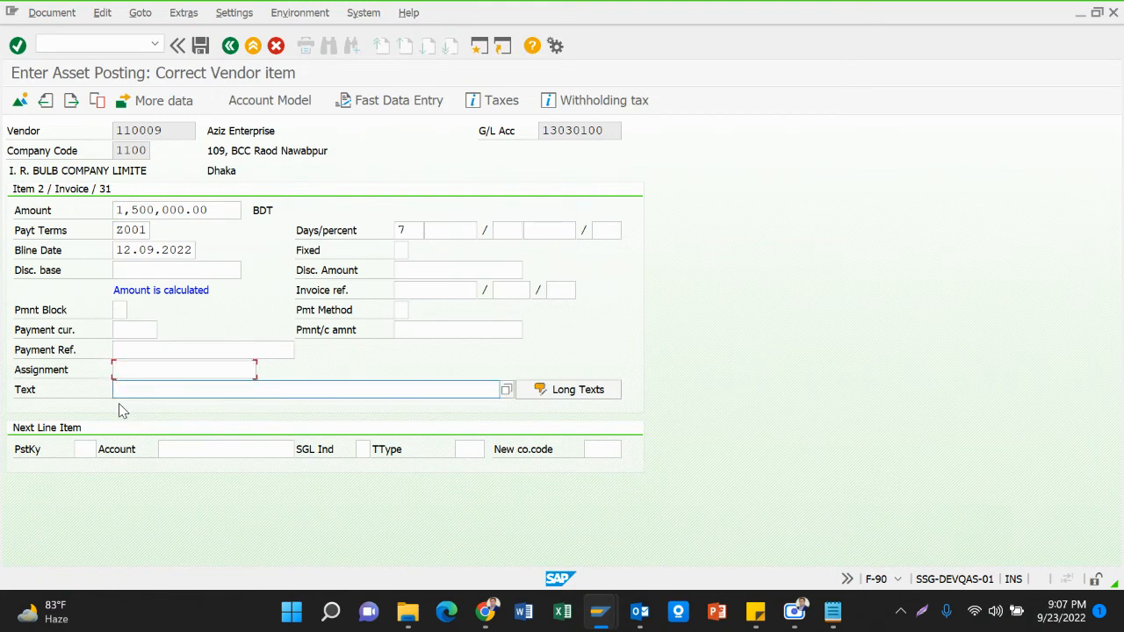
type("+")
key("Return")
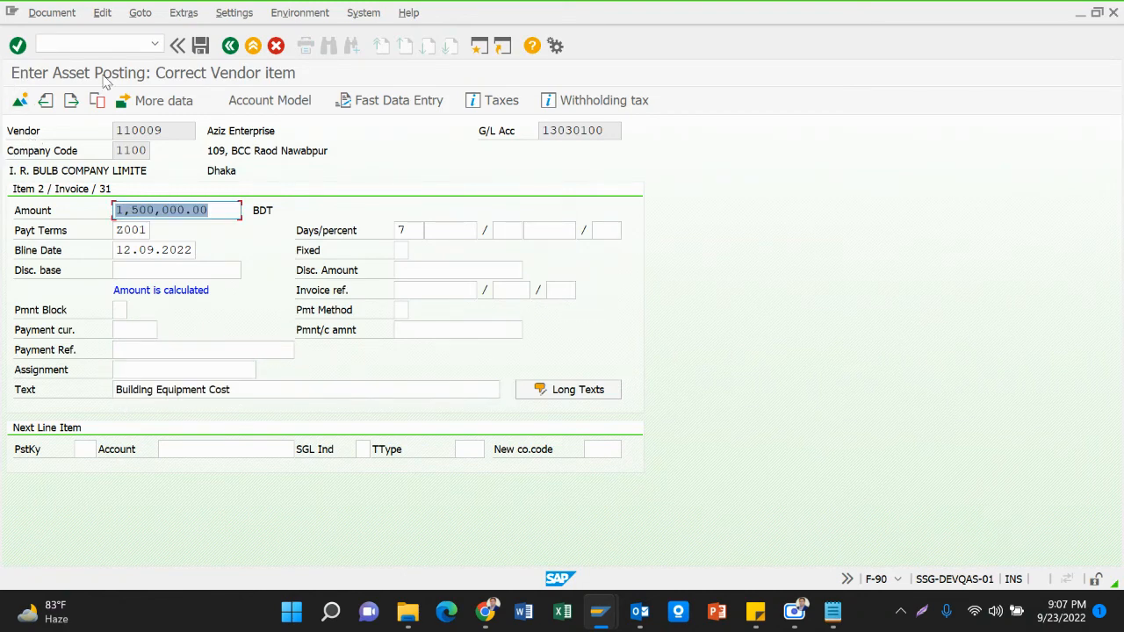
Simulate the asset posting and post the document.
left_click(52, 13)
left_click(106, 91)
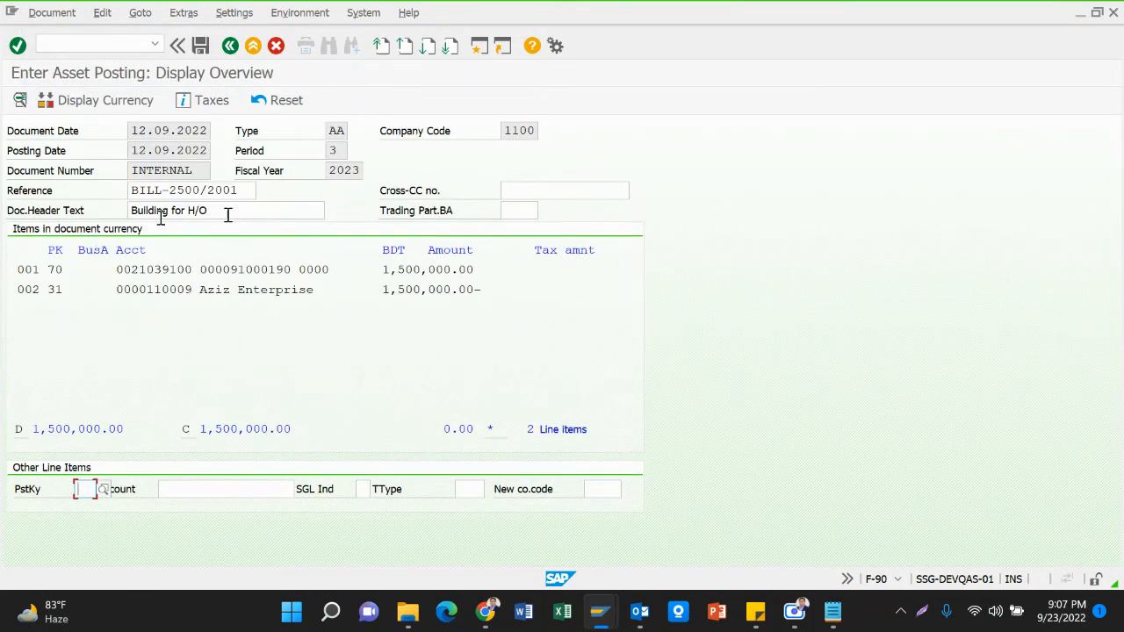
left_click(200, 45)
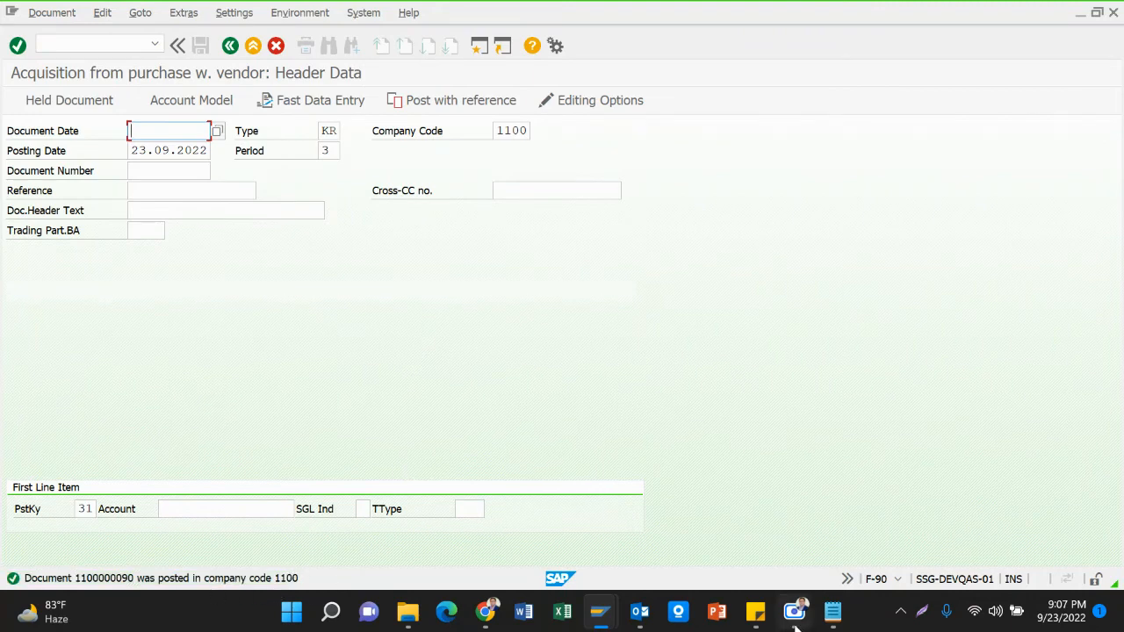
Leave the AuC settlement session and open asset 91000190 in Asset Explorer with transaction AW01N.
mouse_move(832, 612)
left_click(848, 546)
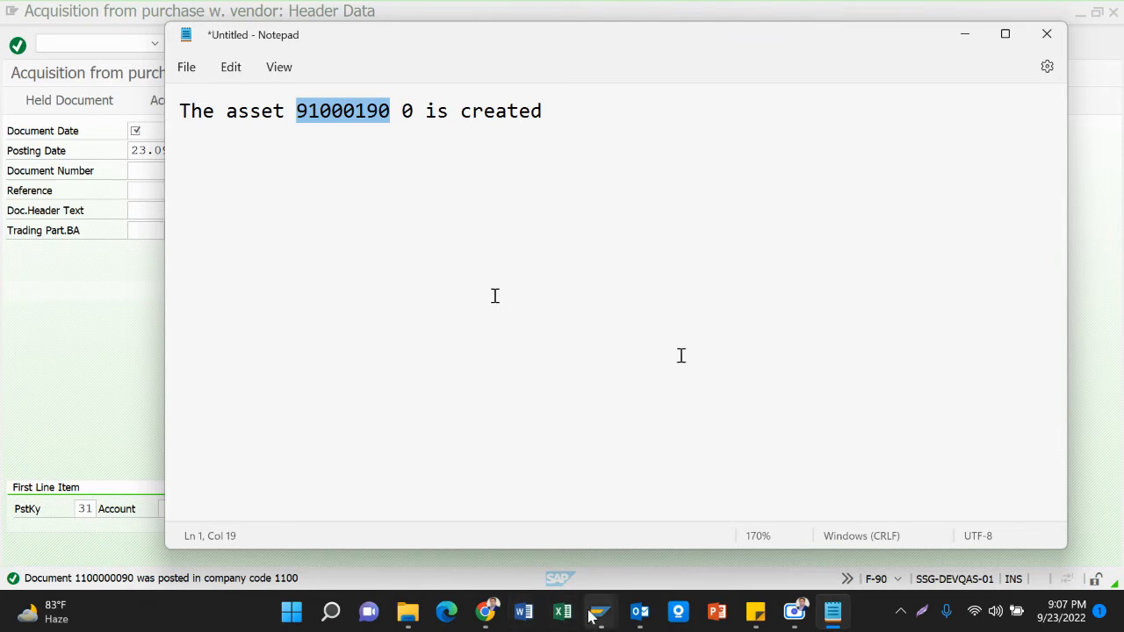
mouse_move(600, 612)
left_click(808, 531)
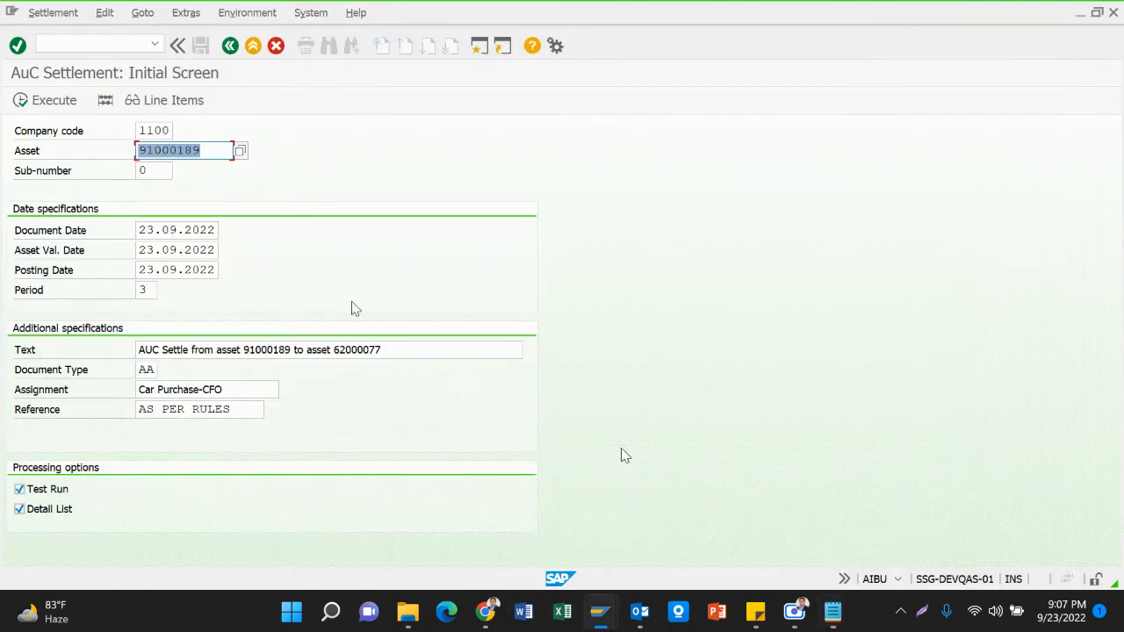
left_click(230, 46)
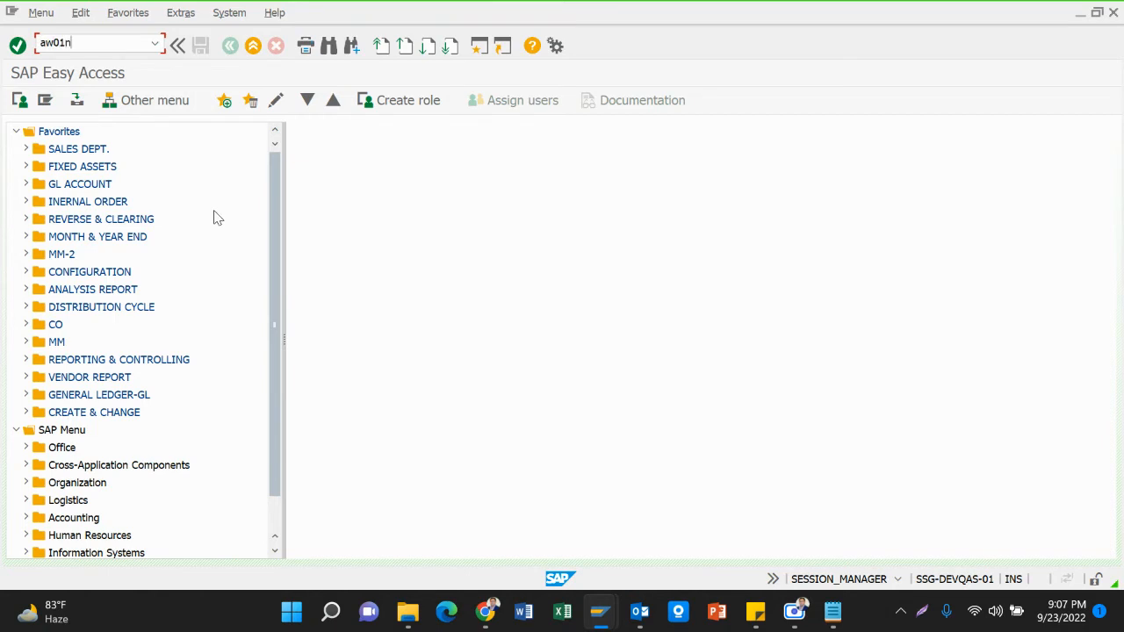
key("Return")
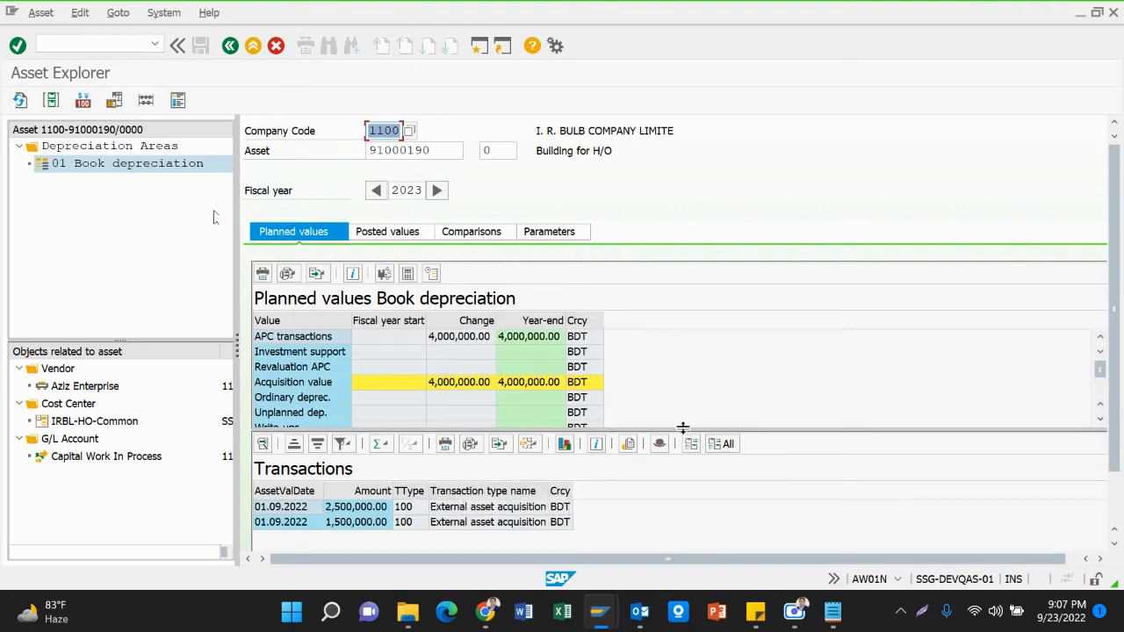
Enlarge the transactions list in Asset Explorer and examine the amounts and transaction types of the two acquisitions.
left_click_drag(682, 427, 682, 358)
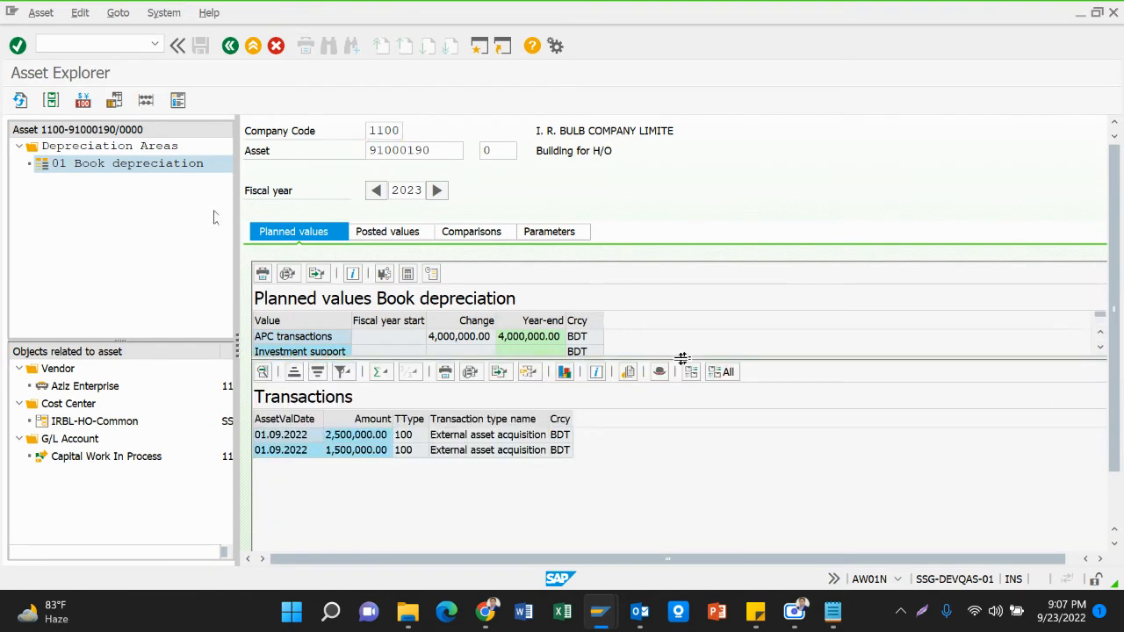
key("alt+Tab")
left_click(602, 621)
left_click(409, 418)
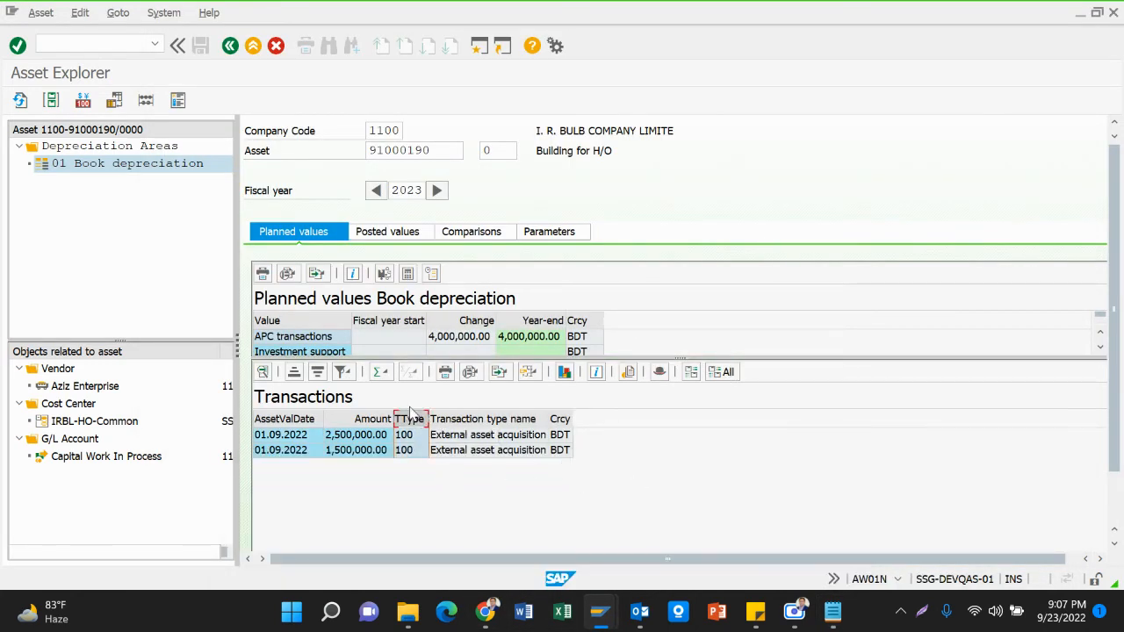
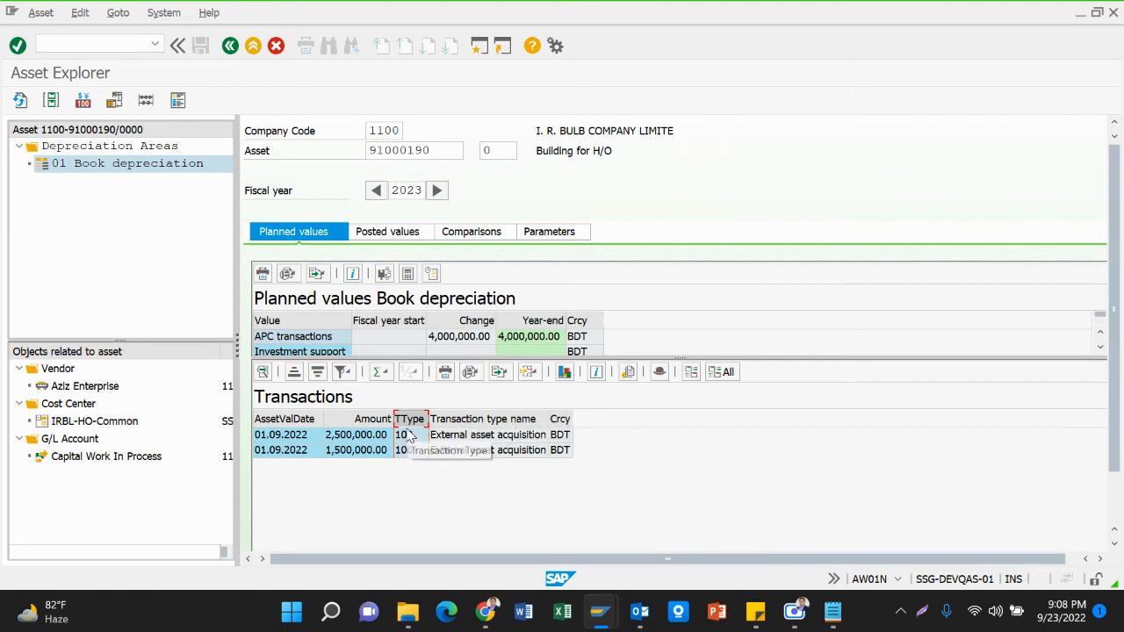
left_click(349, 435)
left_click(380, 451)
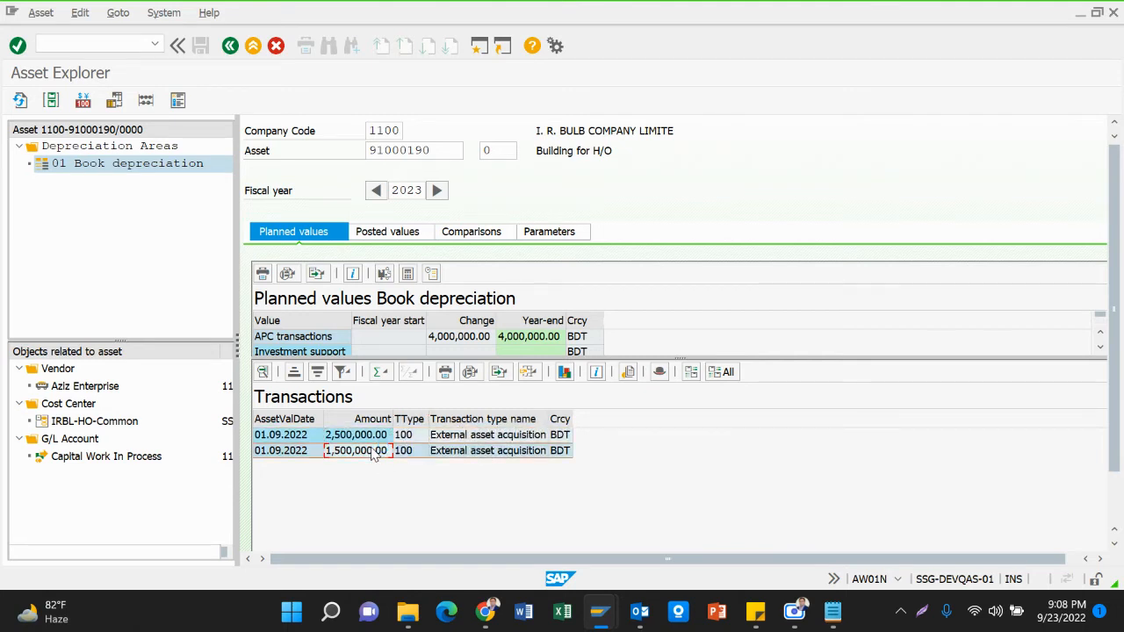
Switch to Notepad and add the line "2 main assets" below the asset creation note, separated by a blank line.
mouse_move(833, 612)
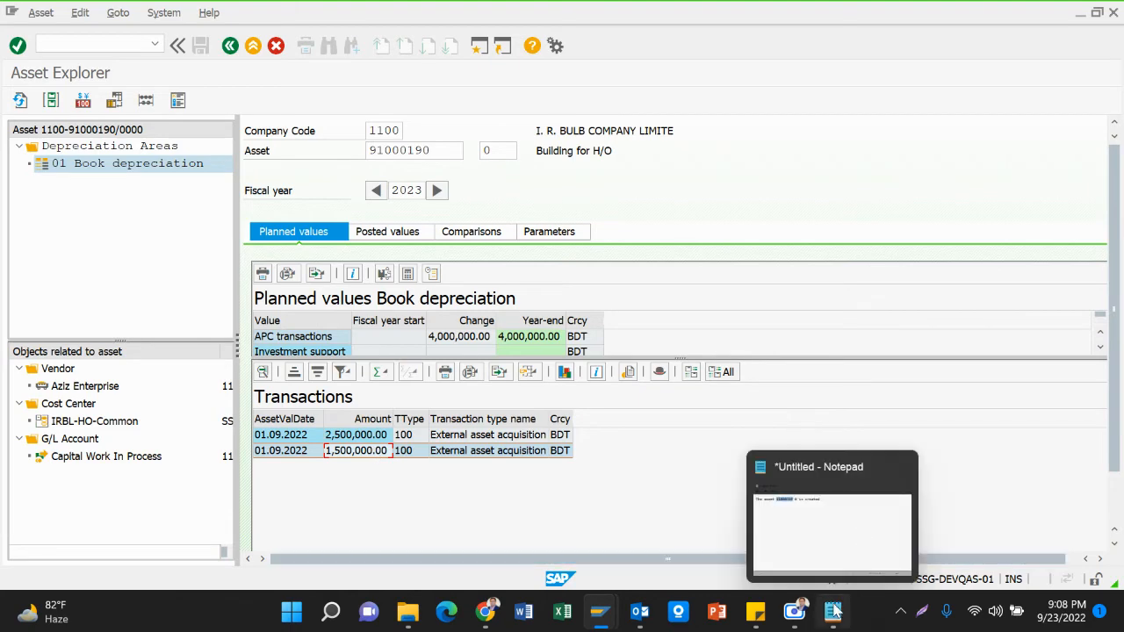
left_click(837, 546)
left_click(571, 129)
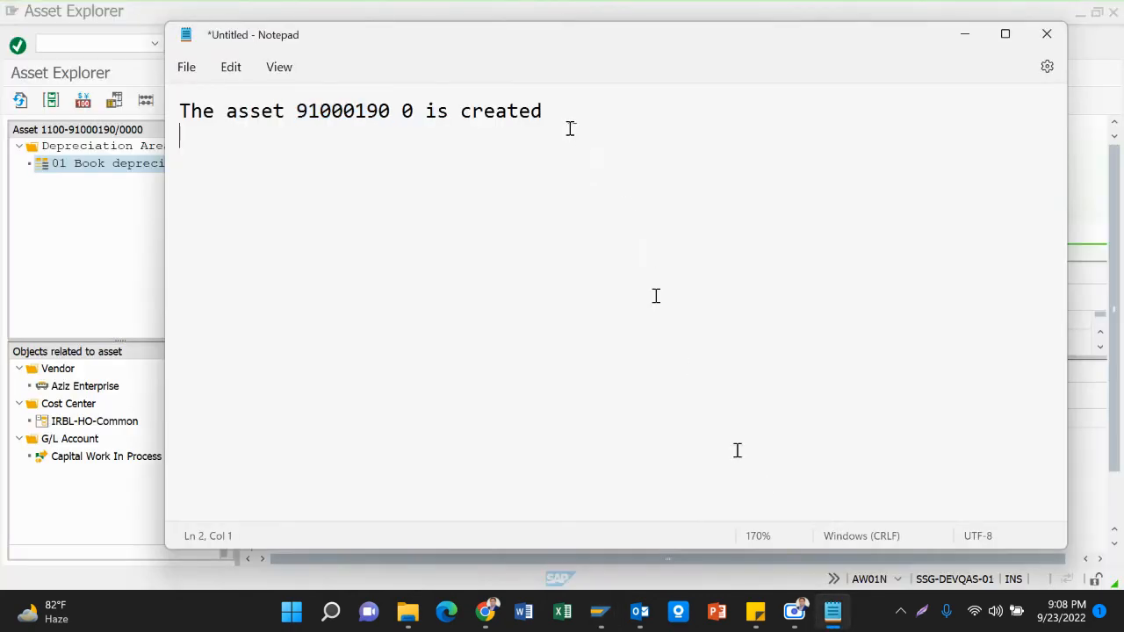
left_click(559, 116)
key("Return")
key("Return")
type("2 main assets")
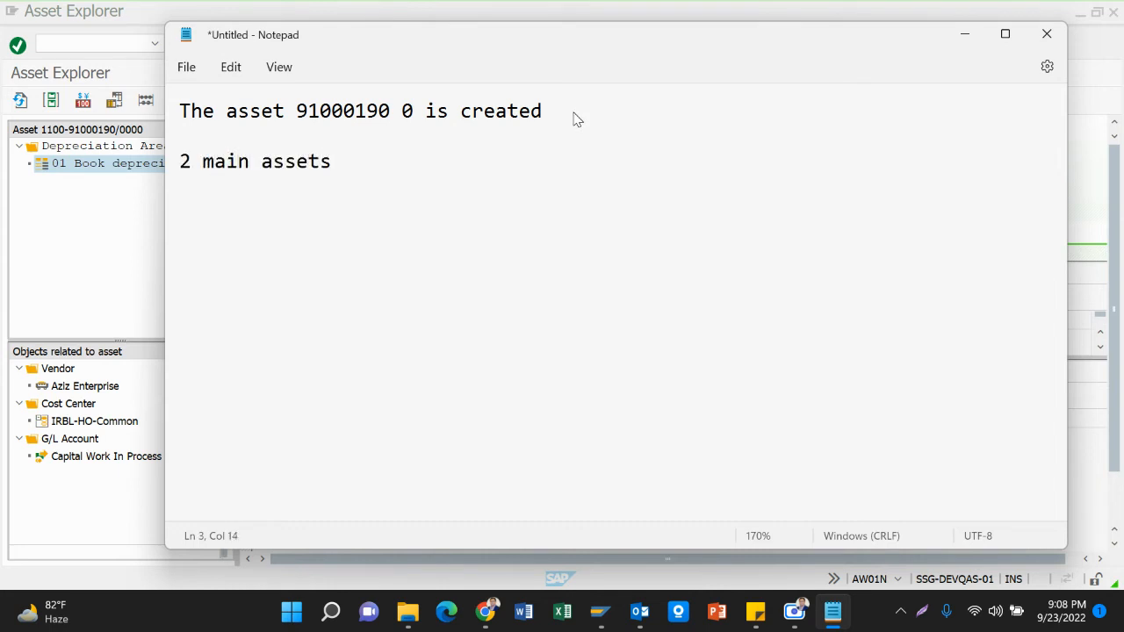
key("Return")
Switch back to the SAP acquisition session, exit it without keeping data, and start asset creation with transaction AS01.
mouse_move(602, 615)
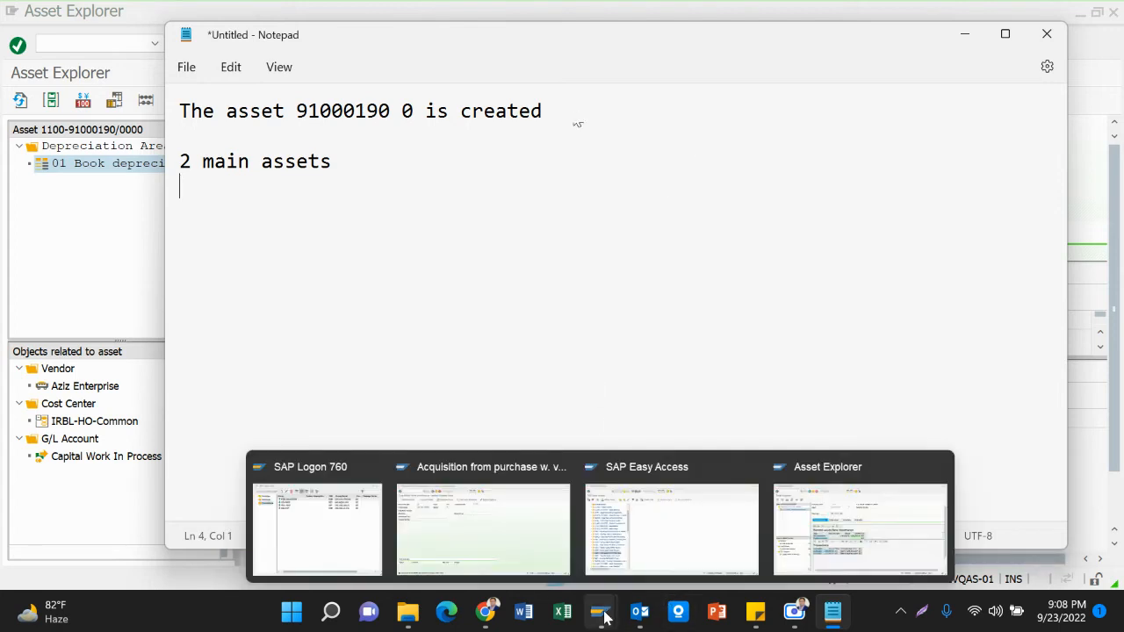
left_click(518, 528)
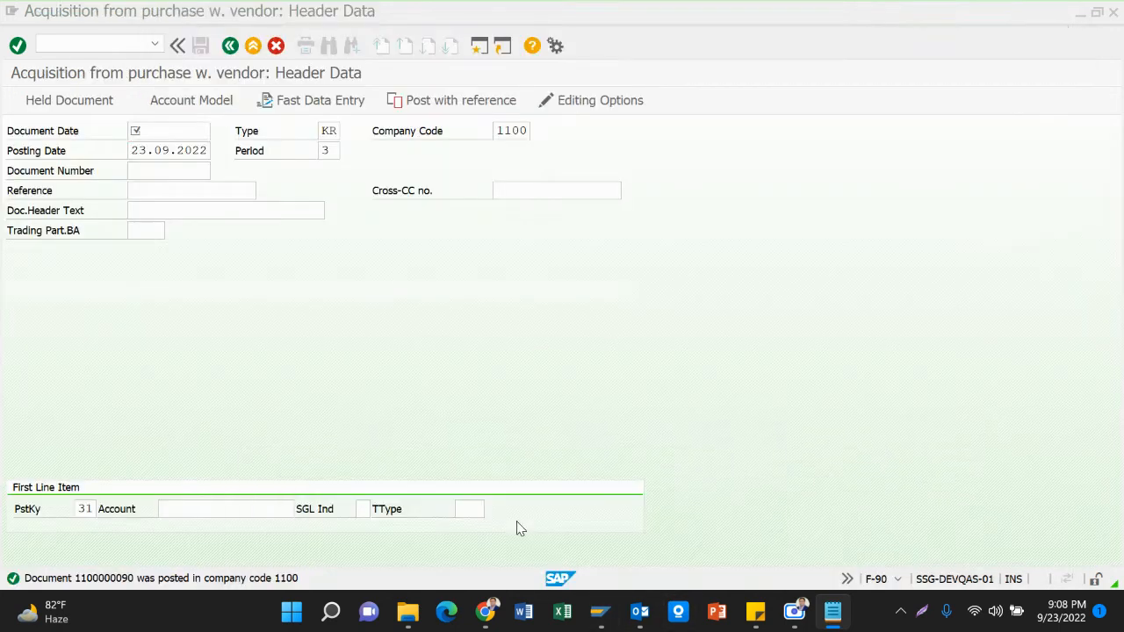
left_click(253, 46)
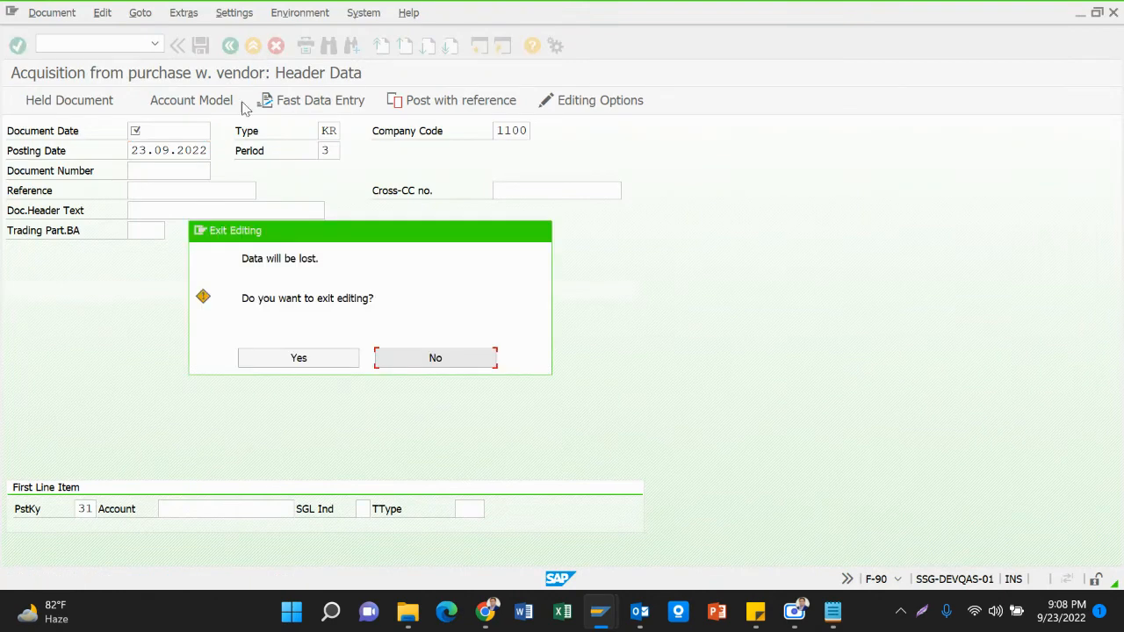
left_click(296, 366)
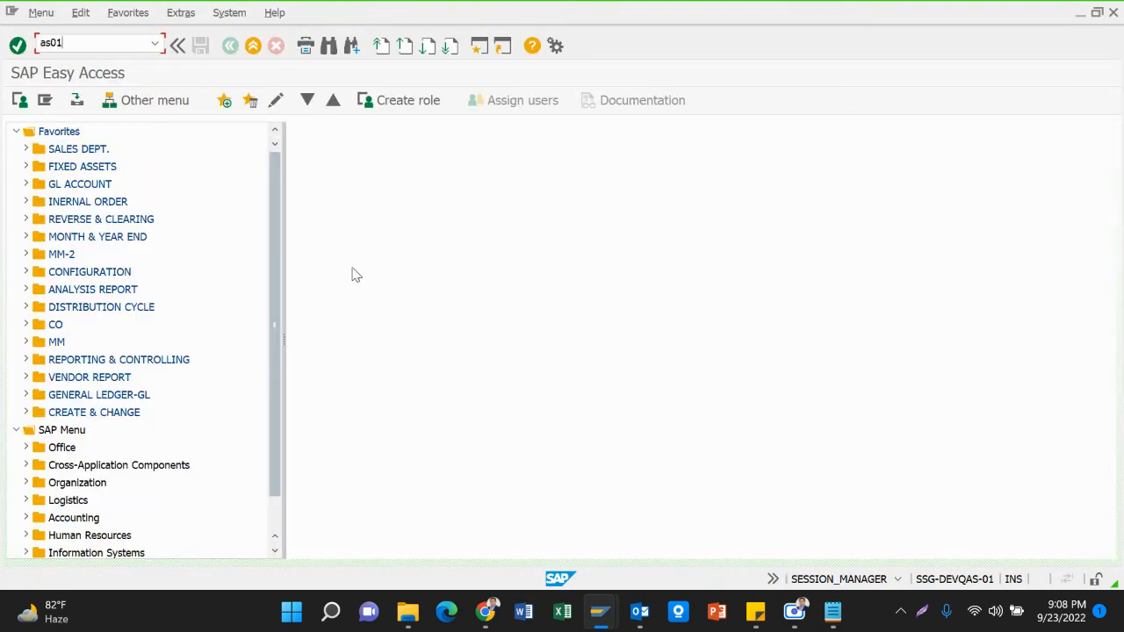
key("Return")
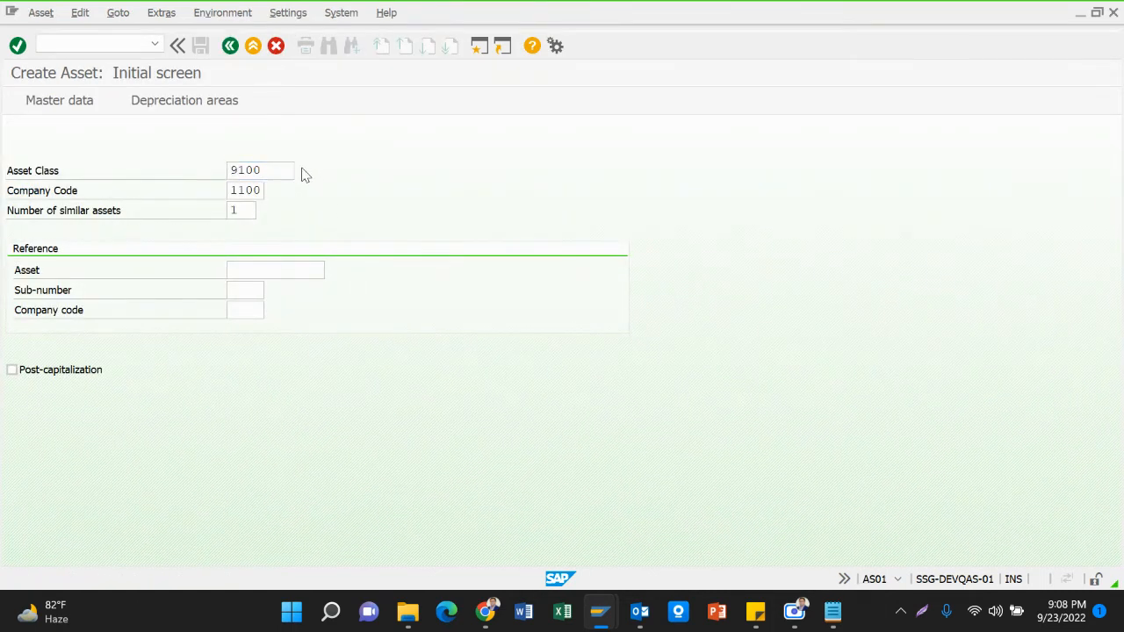
Choose asset class 2200, Head Office-Buildings and Improvements, for the new asset and continue to its master data.
left_click(301, 175)
key("Return")
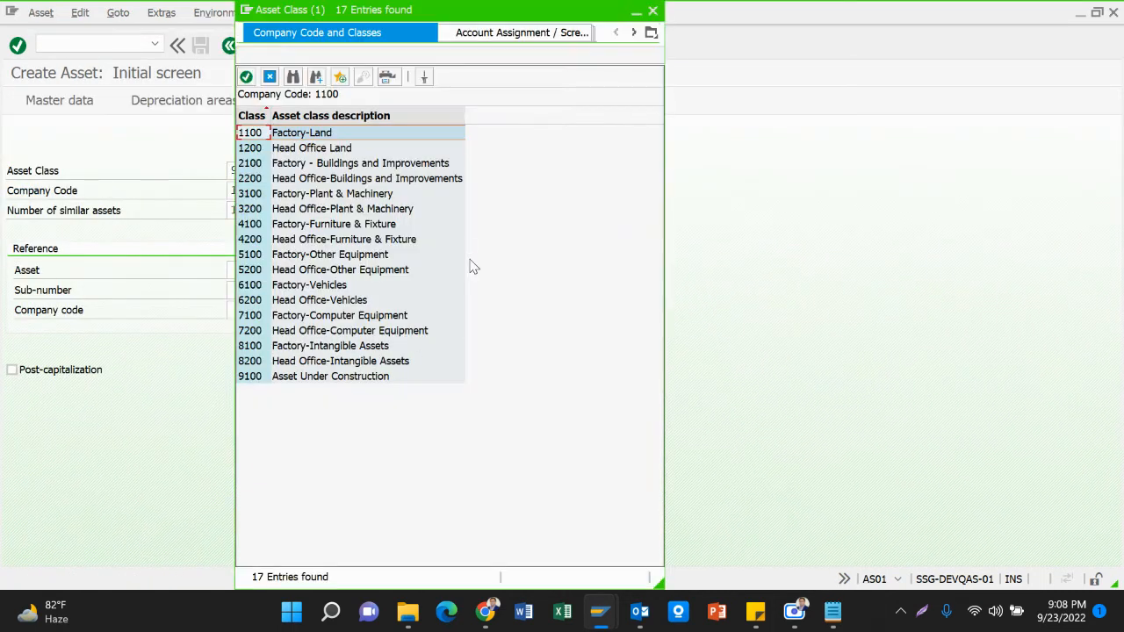
left_click(361, 331)
left_click(364, 348)
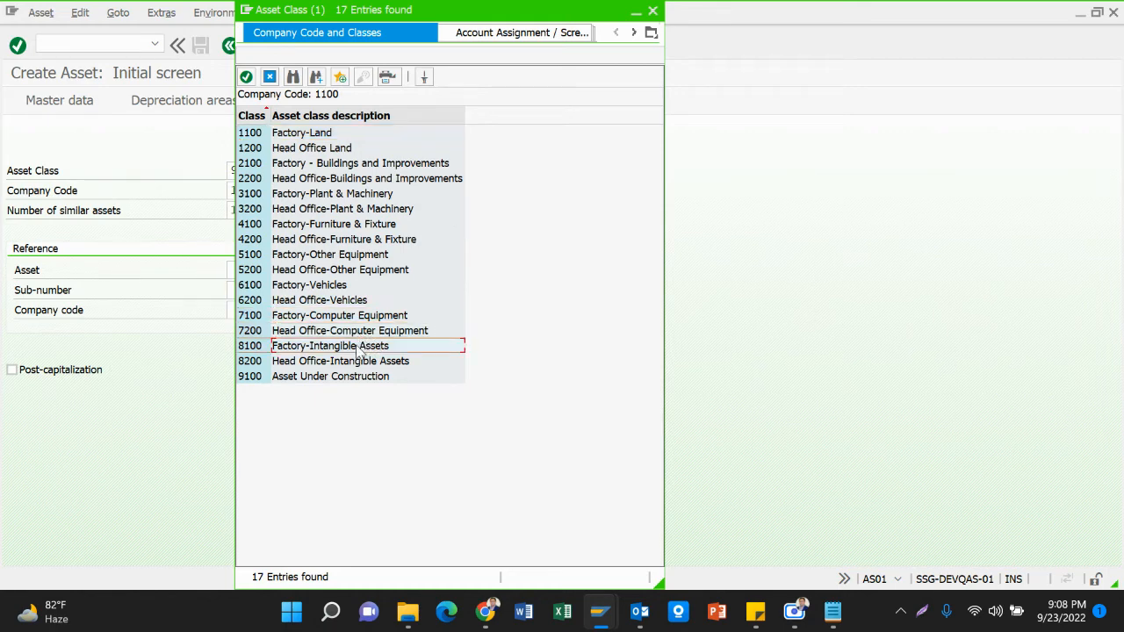
left_click(344, 257)
left_click(344, 275)
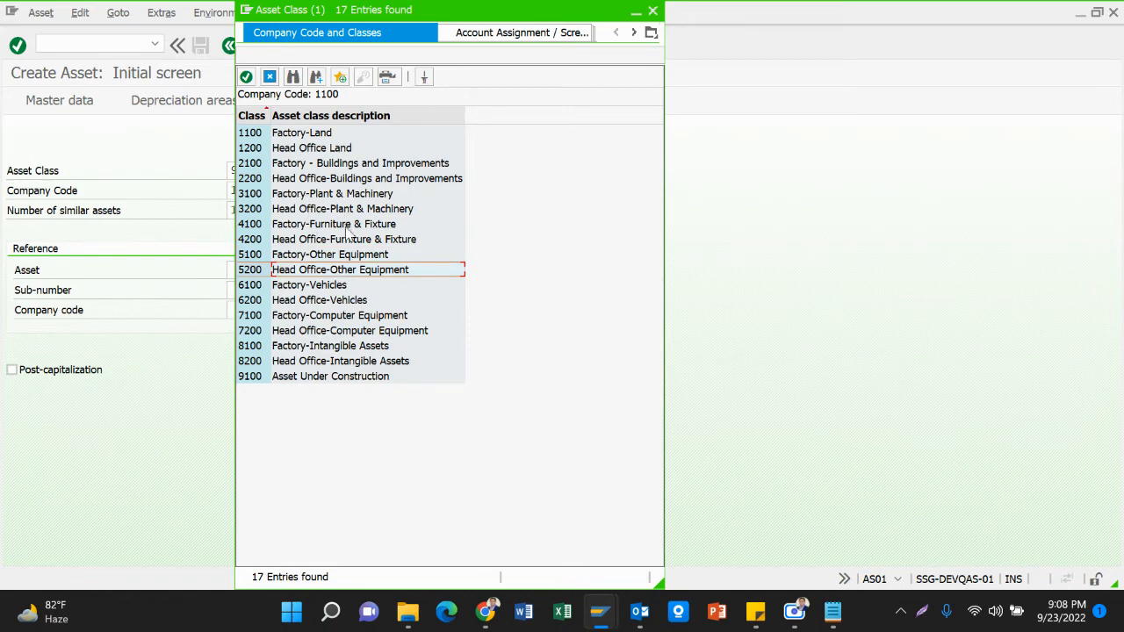
left_click(328, 165)
left_click(320, 181)
double_click(320, 181)
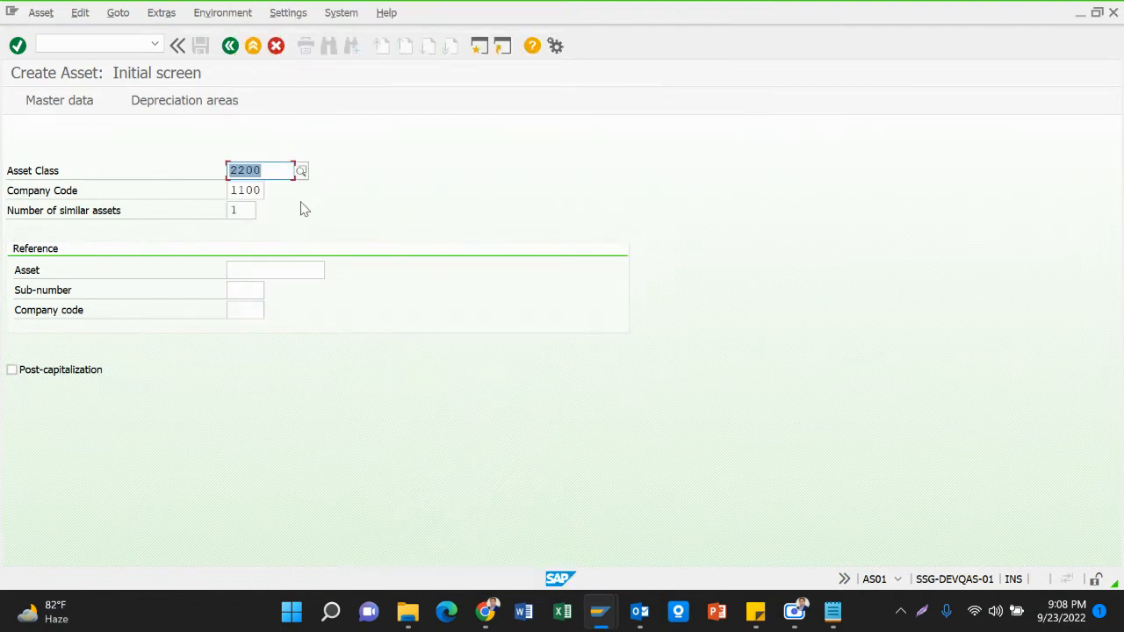
key("Return")
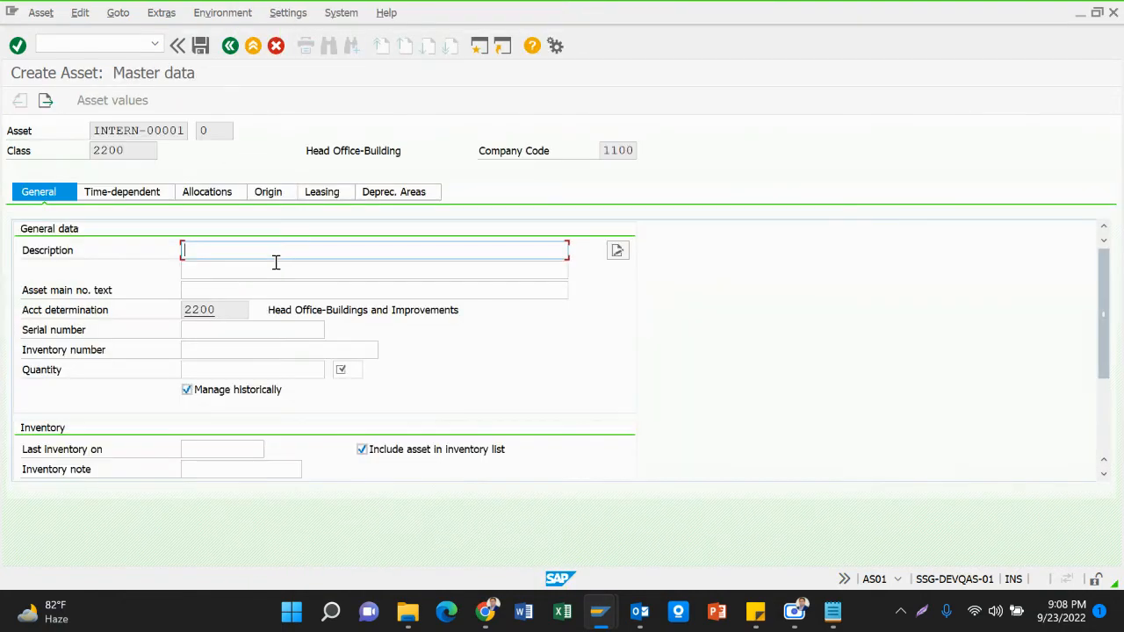
Enter "Building for H/O" as the new asset's description.
key("space")
key("Down")
key("Return")
key("Tab")
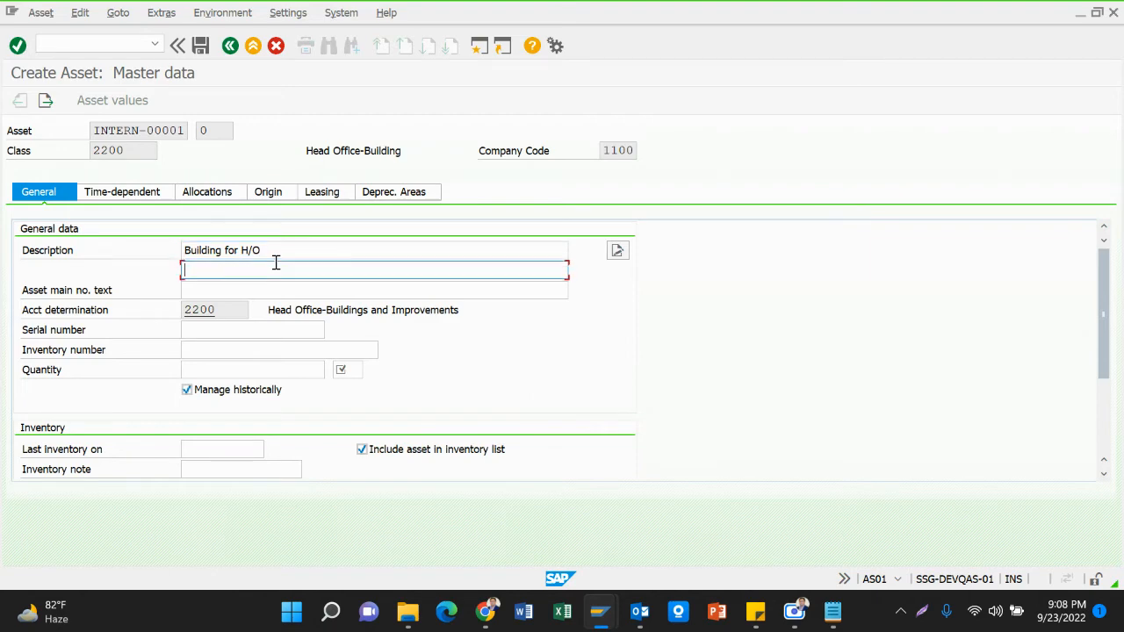
key("Tab")
key("Tab")
key("Tab")
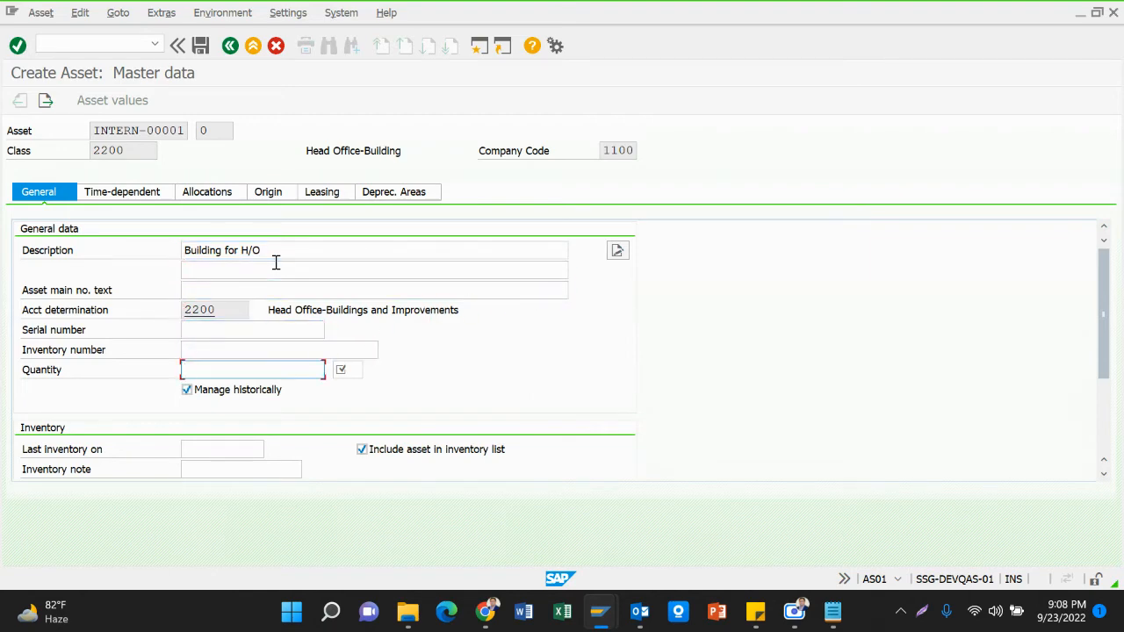
Set the new asset's quantity to 1 with unit EA and confirm the general data.
type("1")
key("Tab")
key("space")
key("Down")
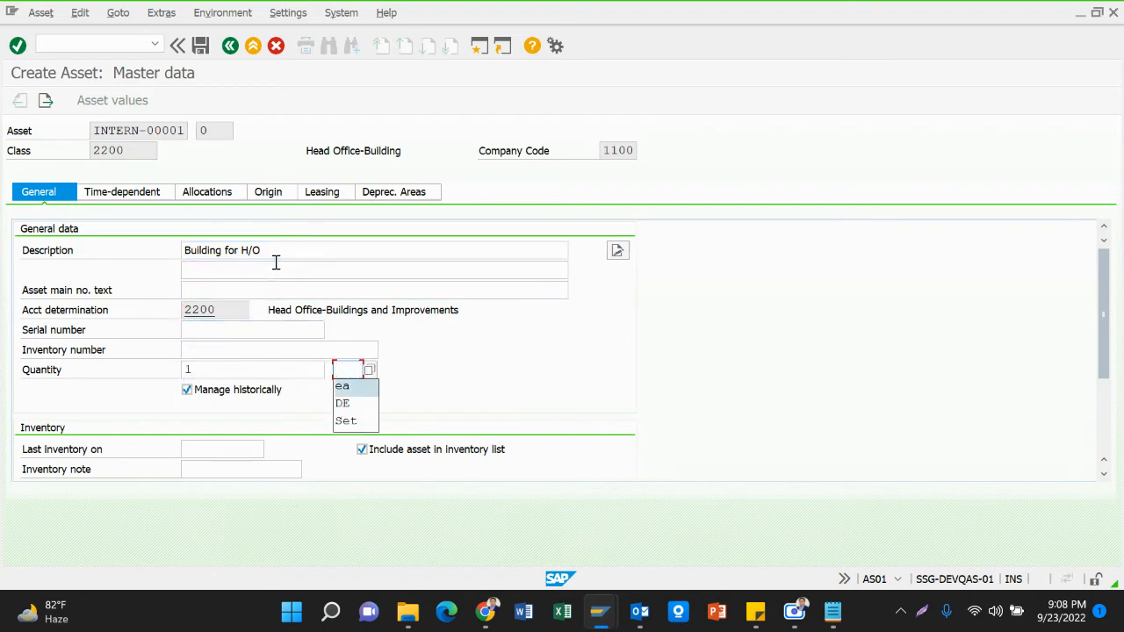
key("Return")
key("Return")
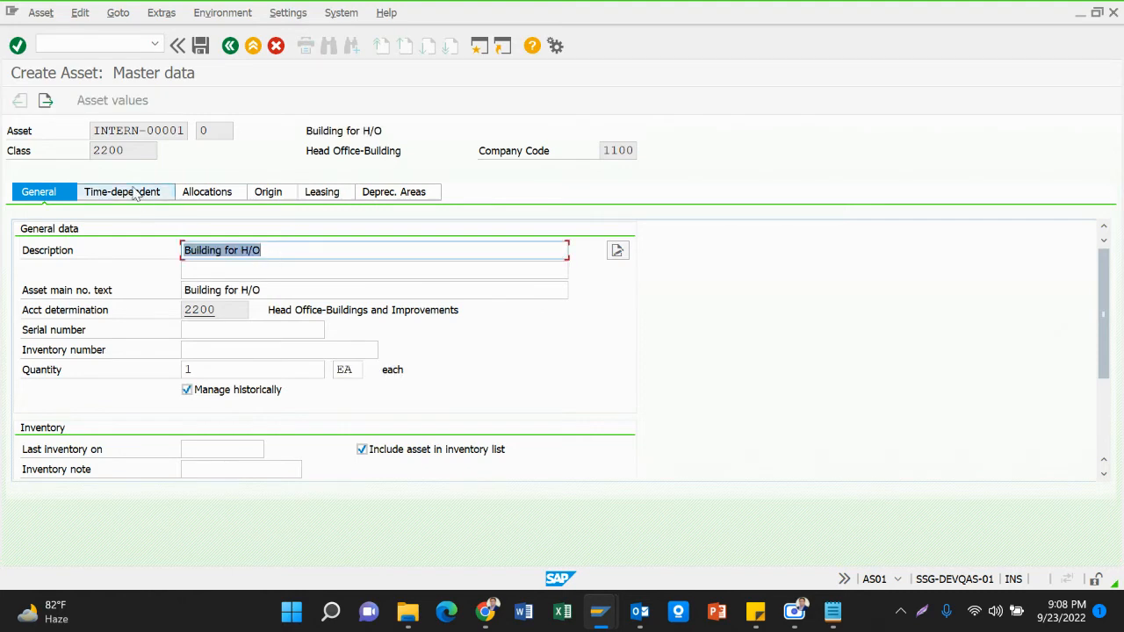
Assign cost center 11HO999999 and plant SSHO in the asset's time-dependent data.
left_click(127, 191)
left_click(230, 249)
left_click(219, 267)
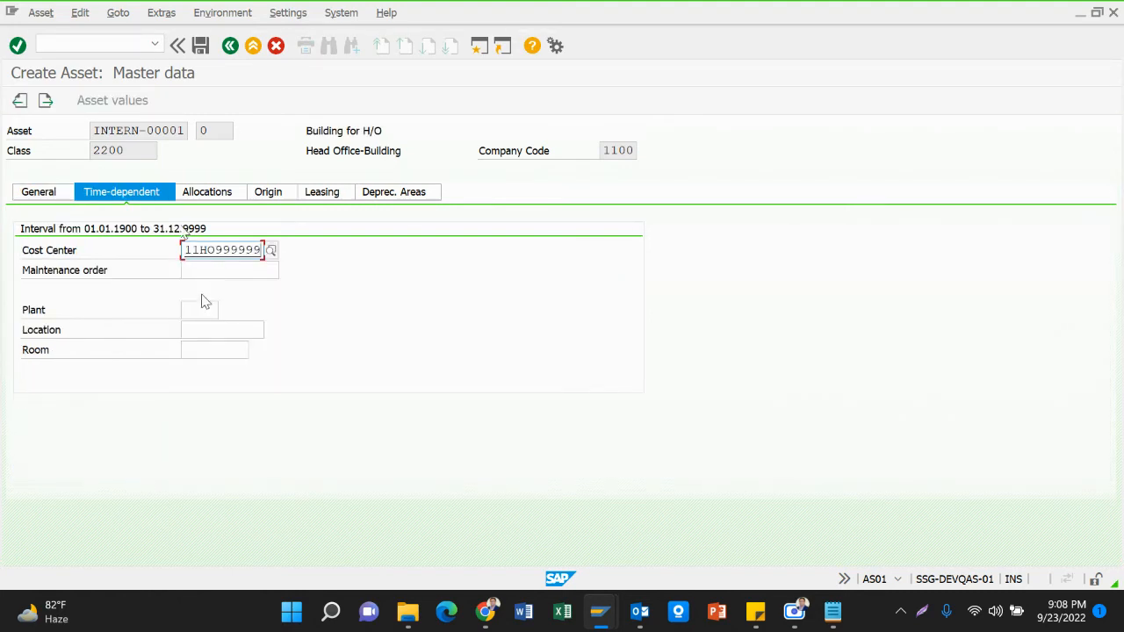
left_click(210, 311)
left_click(202, 325)
Leave the location blank, set the room to "Head Off" and confirm the time-dependent data.
left_click(203, 331)
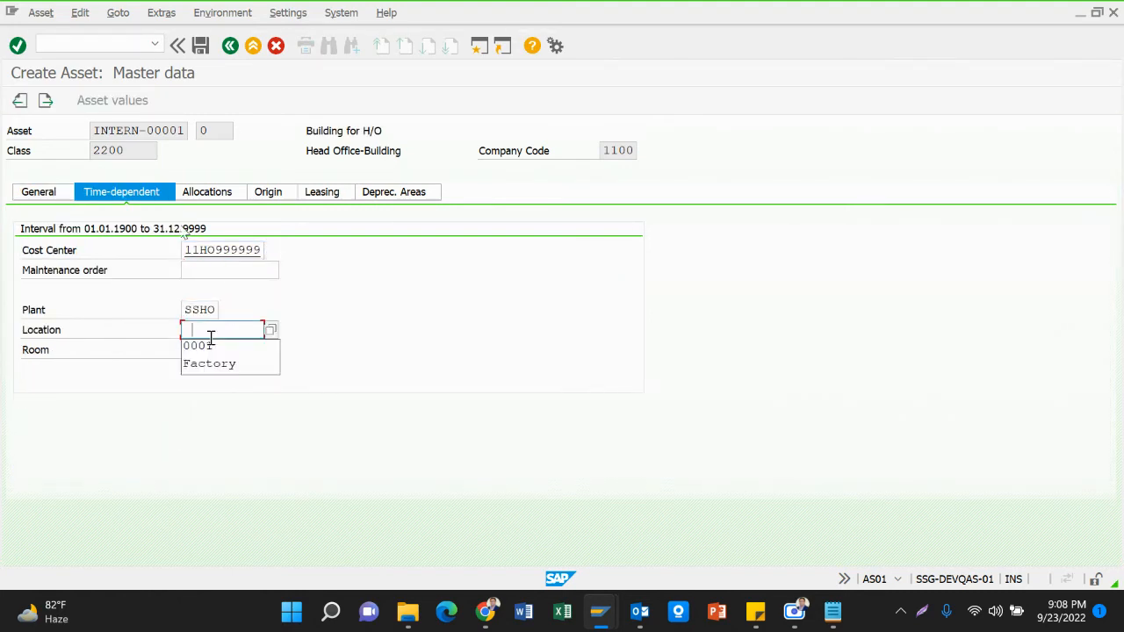
left_click(220, 330)
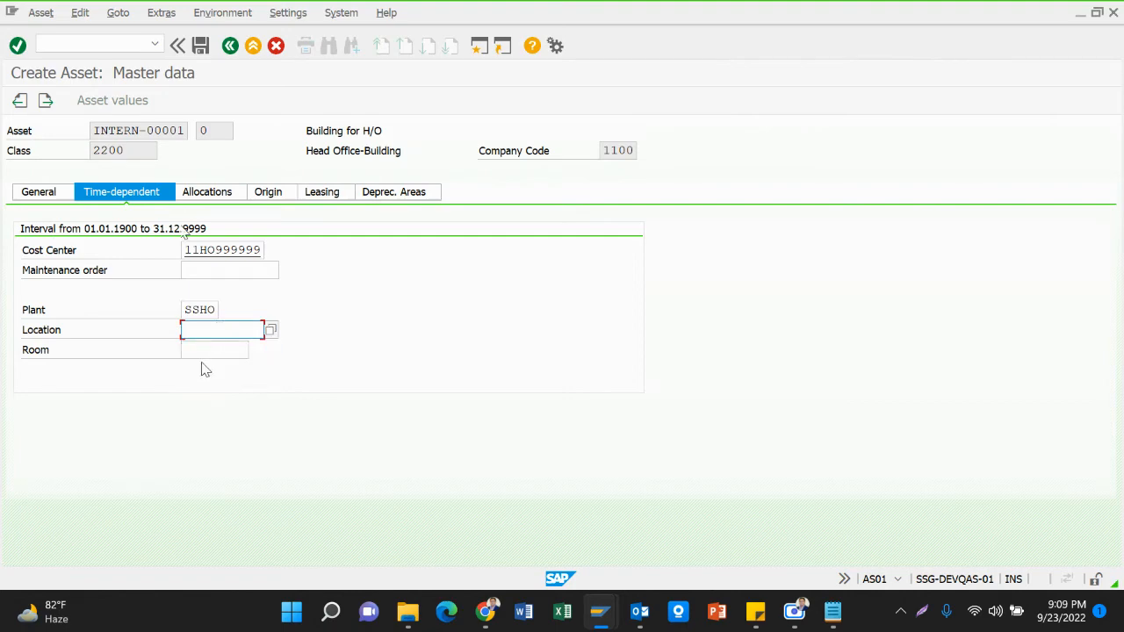
left_click(211, 349)
left_click(212, 365)
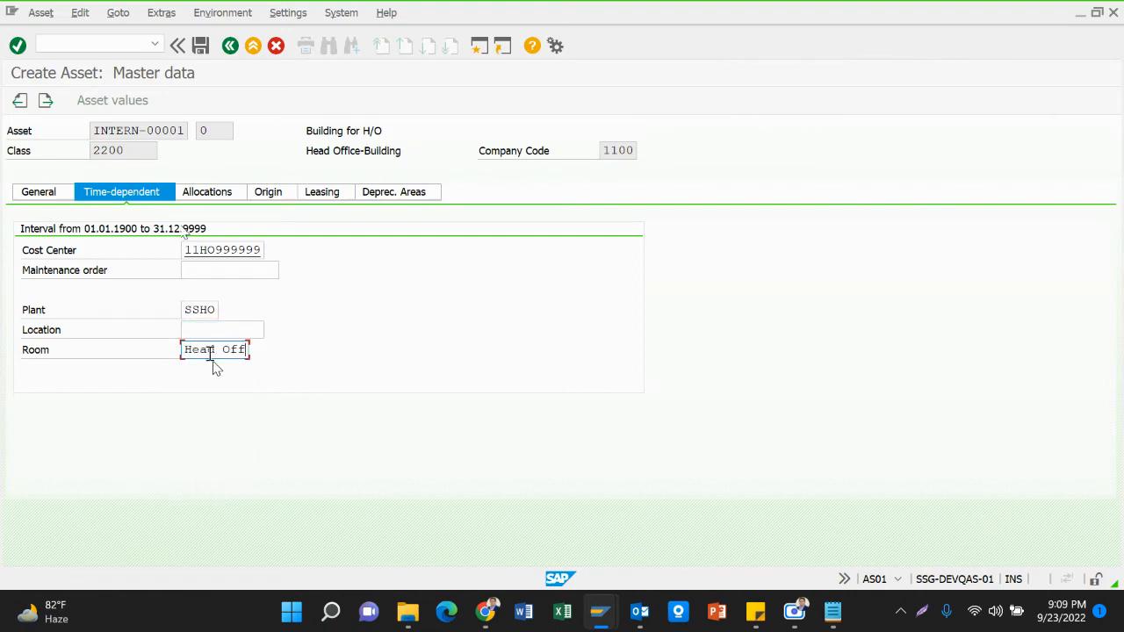
key("Return")
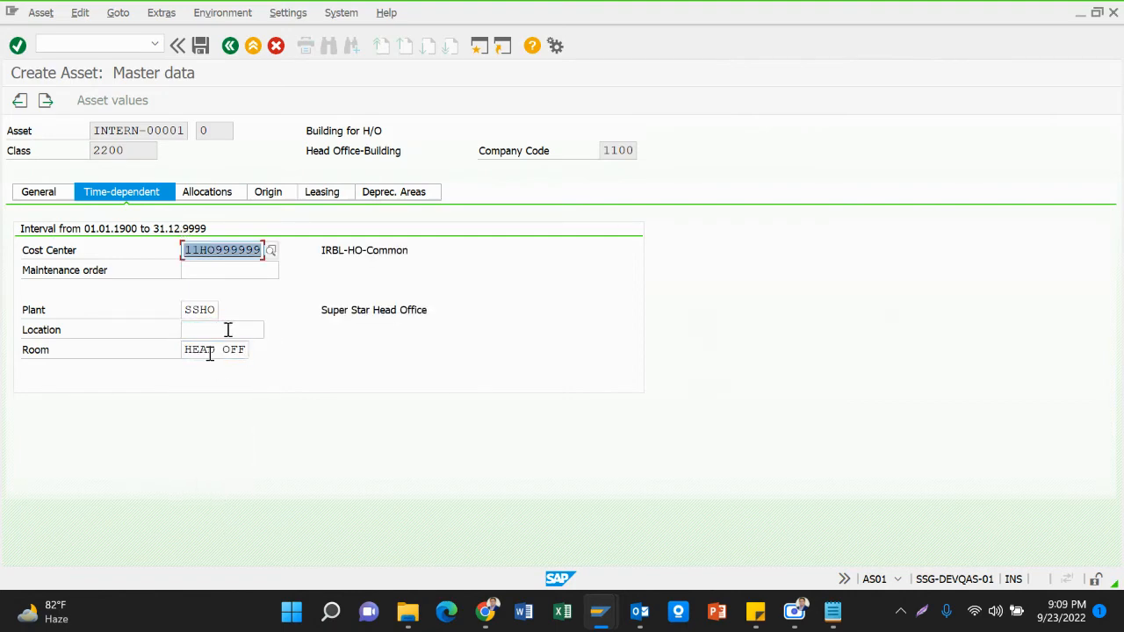
Set the book depreciation area's useful life to 99 and scrap value to 1 BDT, and save the new asset.
left_click(390, 194)
left_click(306, 269)
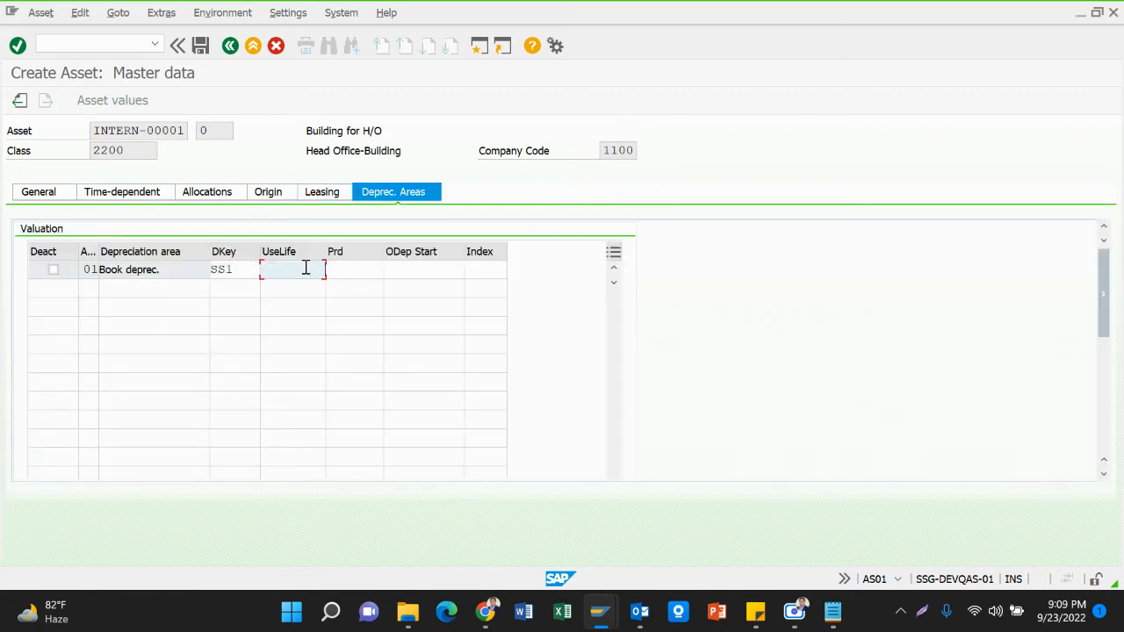
left_click(303, 287)
key("Return")
left_click(200, 45)
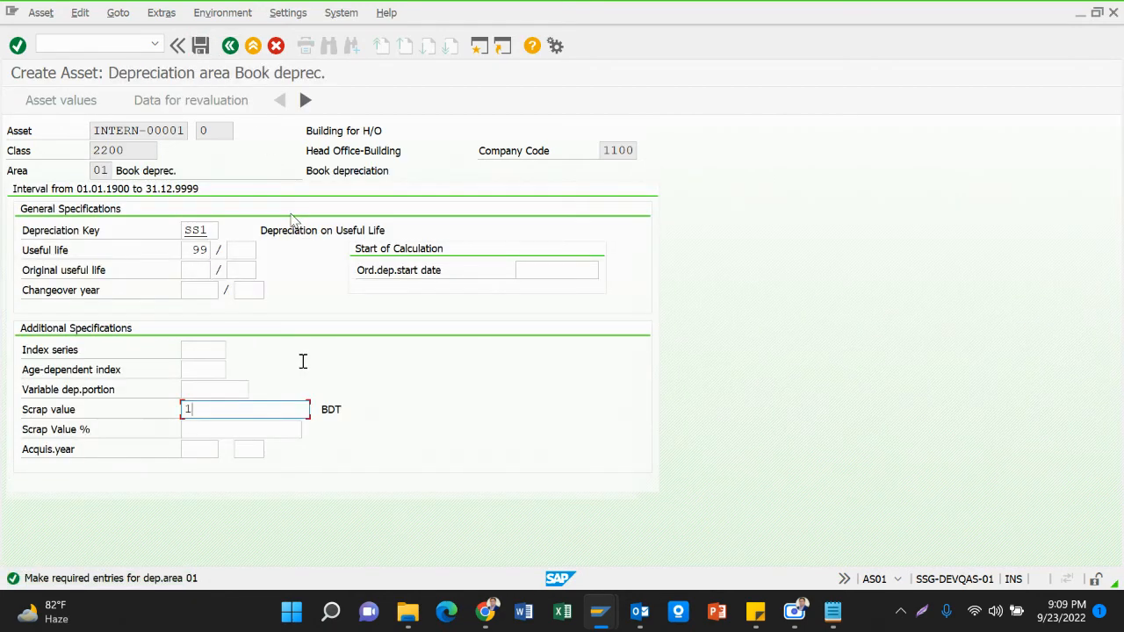
key("ctrl+s")
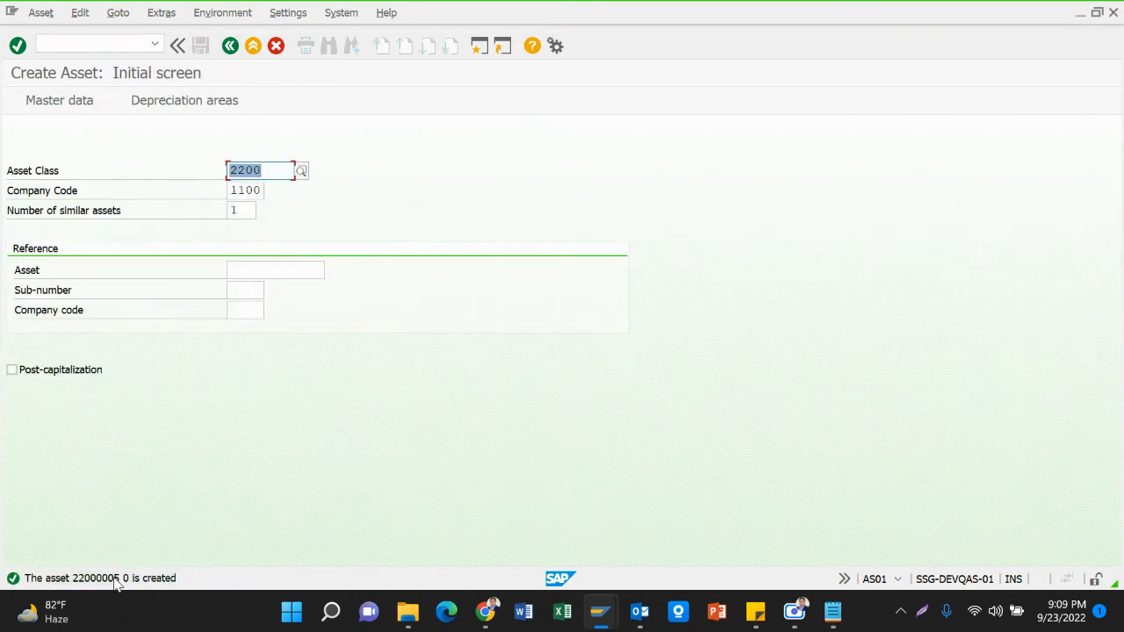
Copy the message "The asset 22000005 0 is created" into the Notepad notes below "2 main assets".
left_click(118, 579)
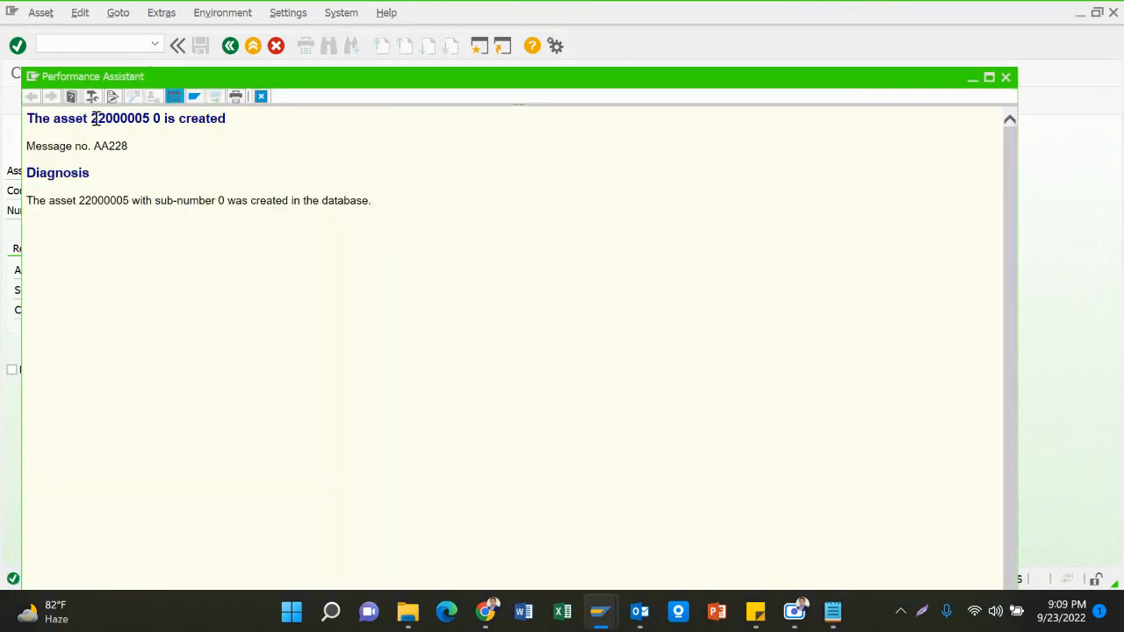
left_click_drag(91, 117, 149, 118)
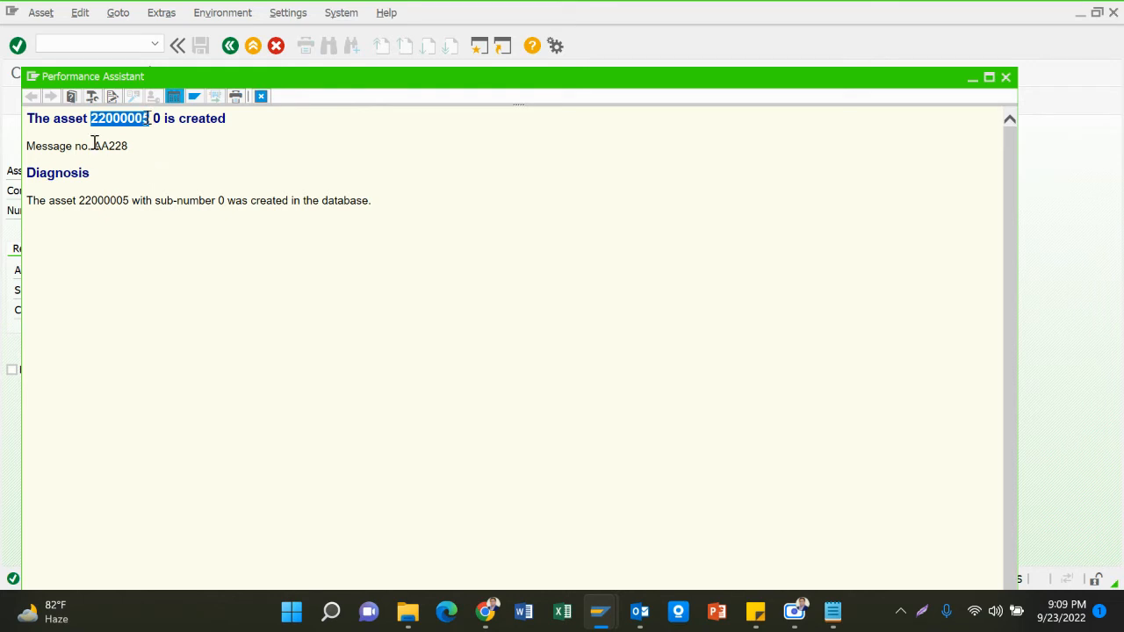
left_click(129, 119)
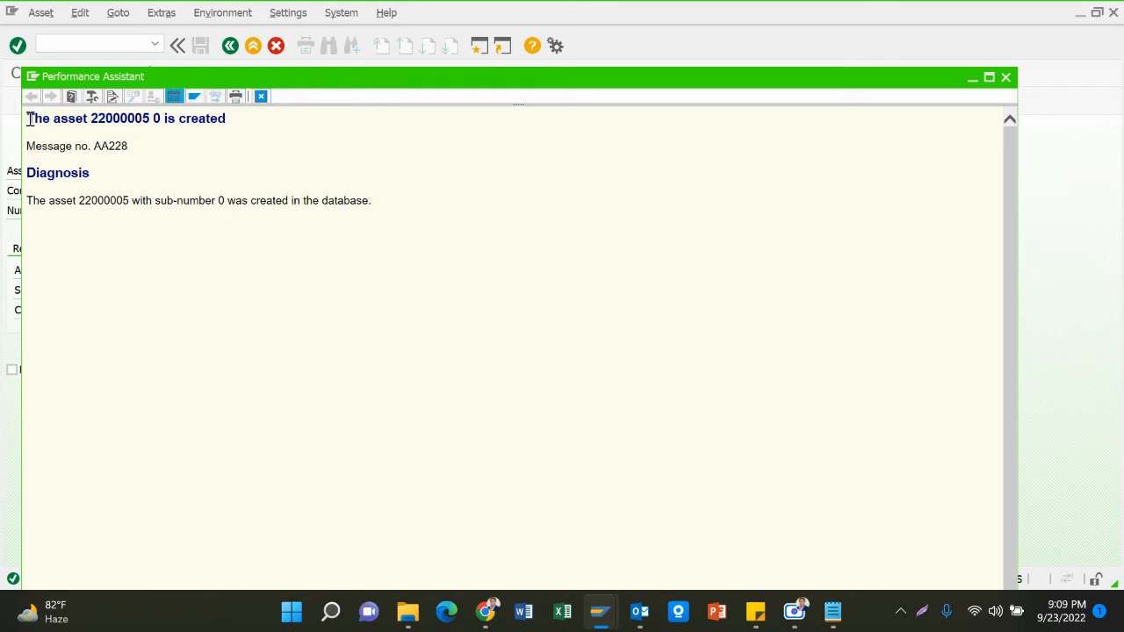
left_click_drag(28, 118, 249, 118)
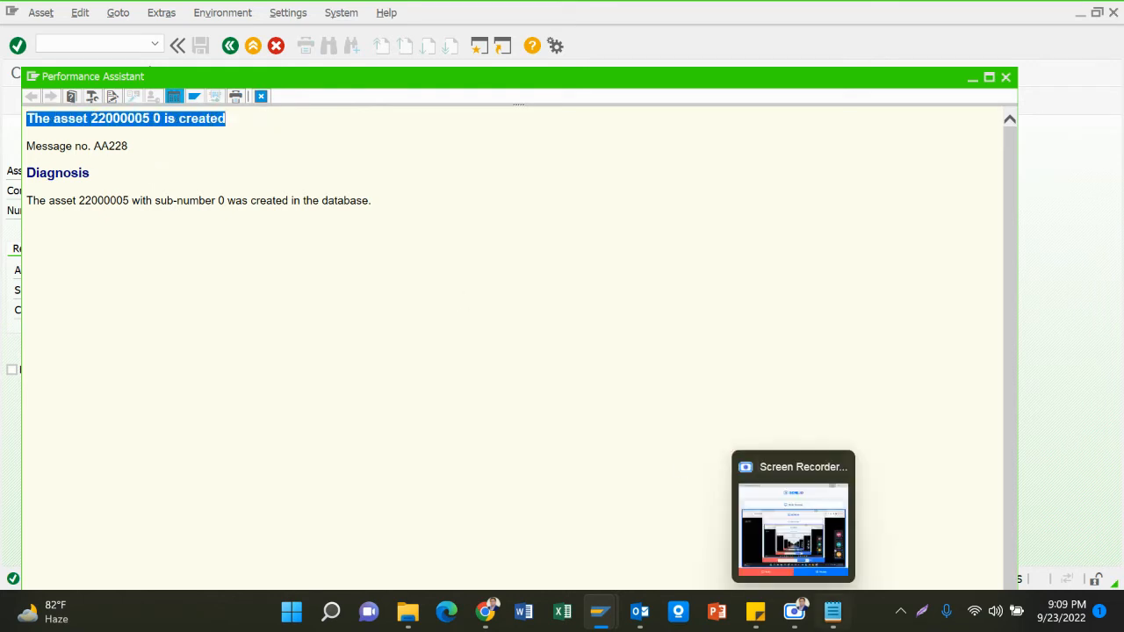
left_click(846, 547)
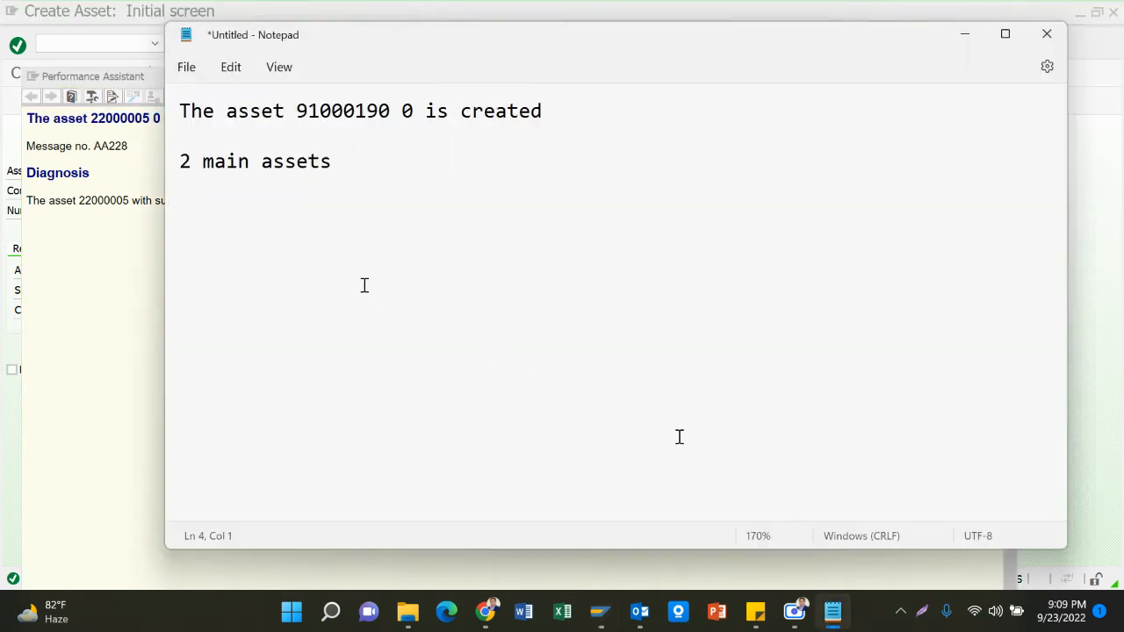
key("Return")
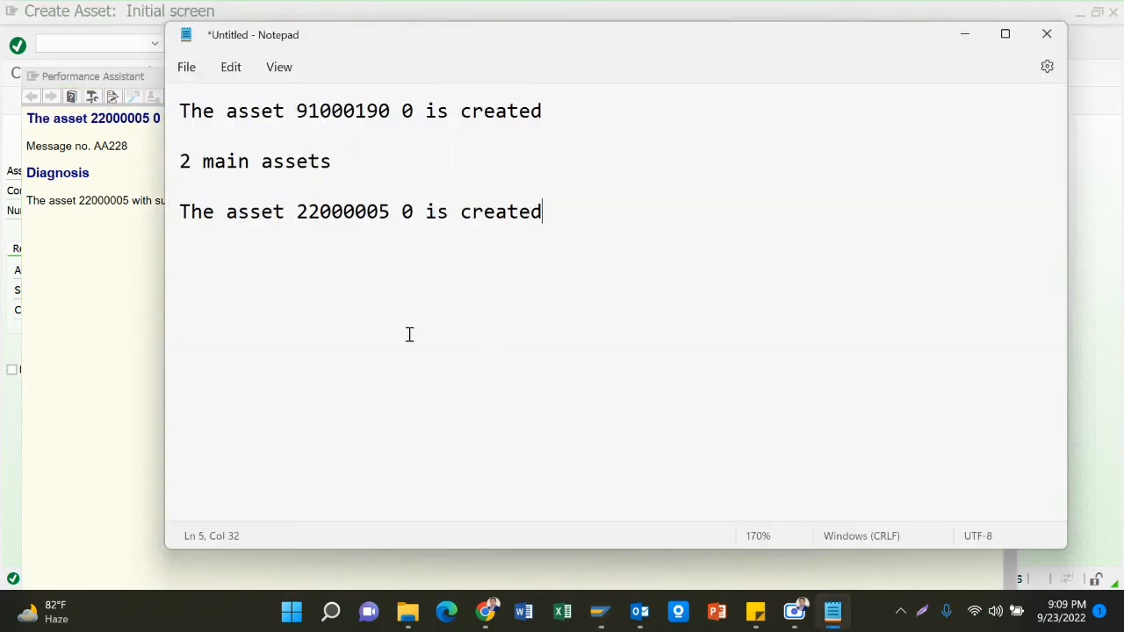
Add a new line to the Notepad notes and close the asset message's help window in SAP.
key("Return")
key("alt+Tab")
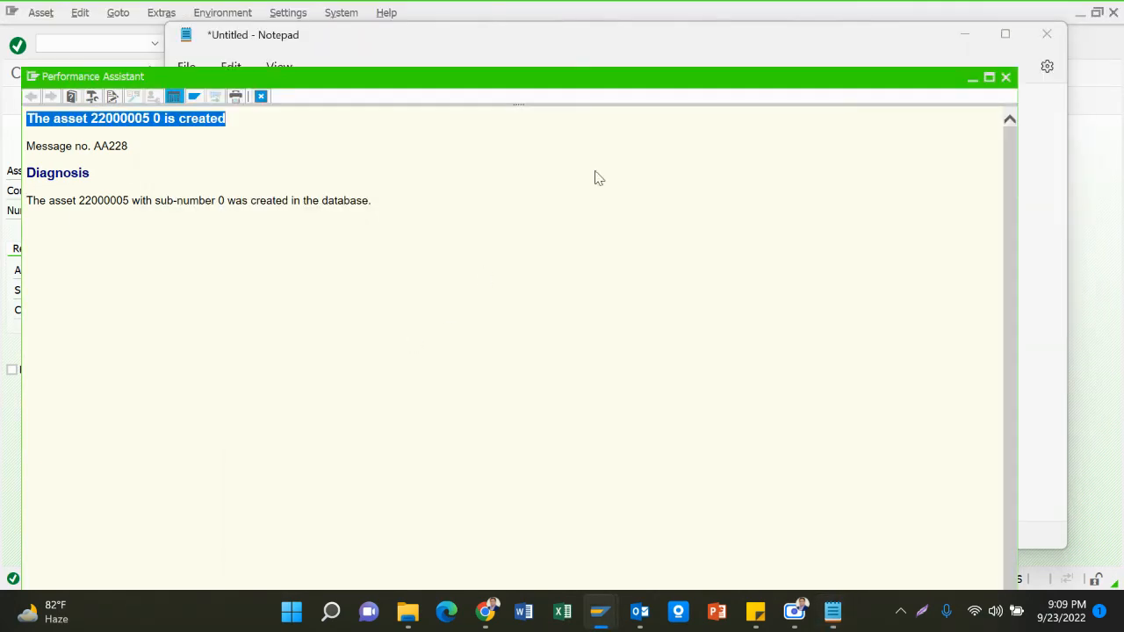
left_click(1008, 78)
key("alt+Tab")
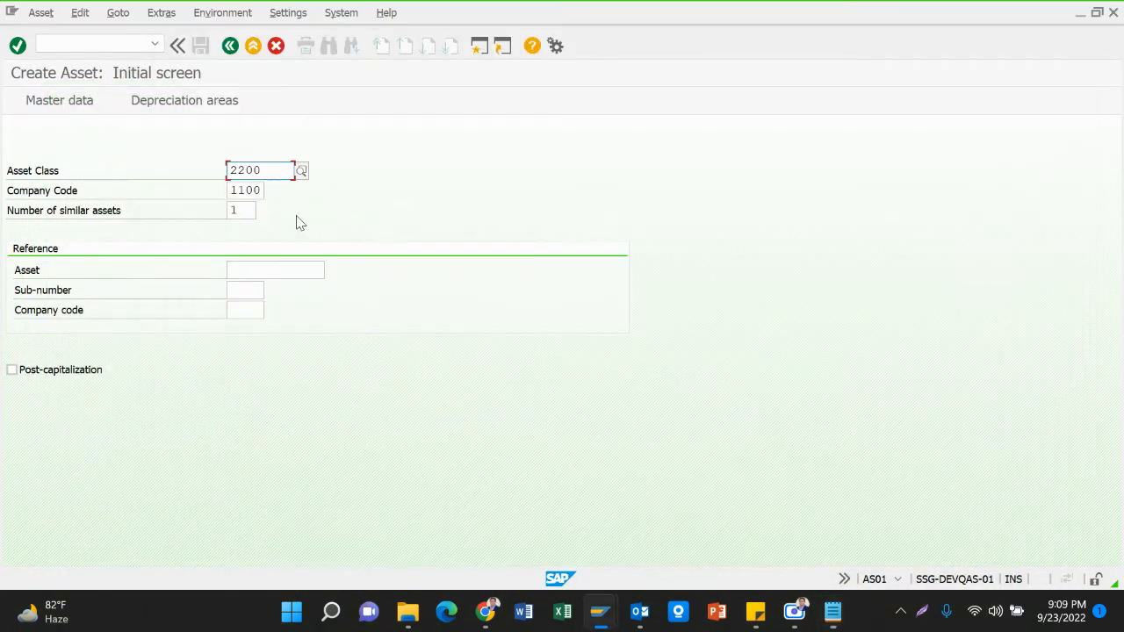
Choose asset class 5200, Head Office-Other Equipment, in company code 1100 and open the new asset's master data.
left_click(300, 171)
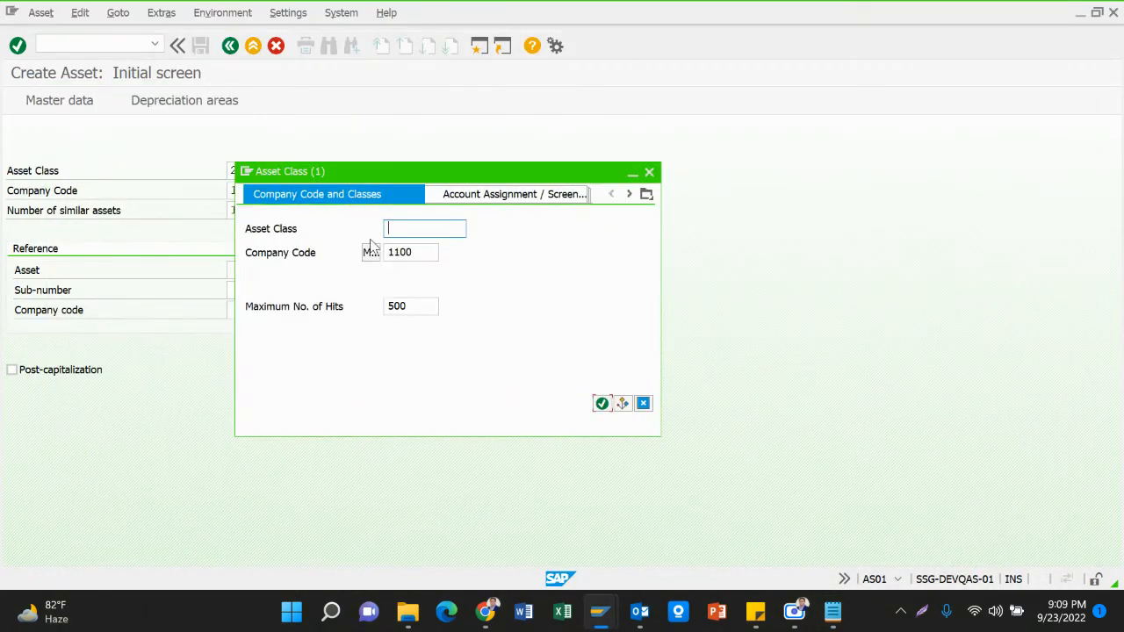
key("Return")
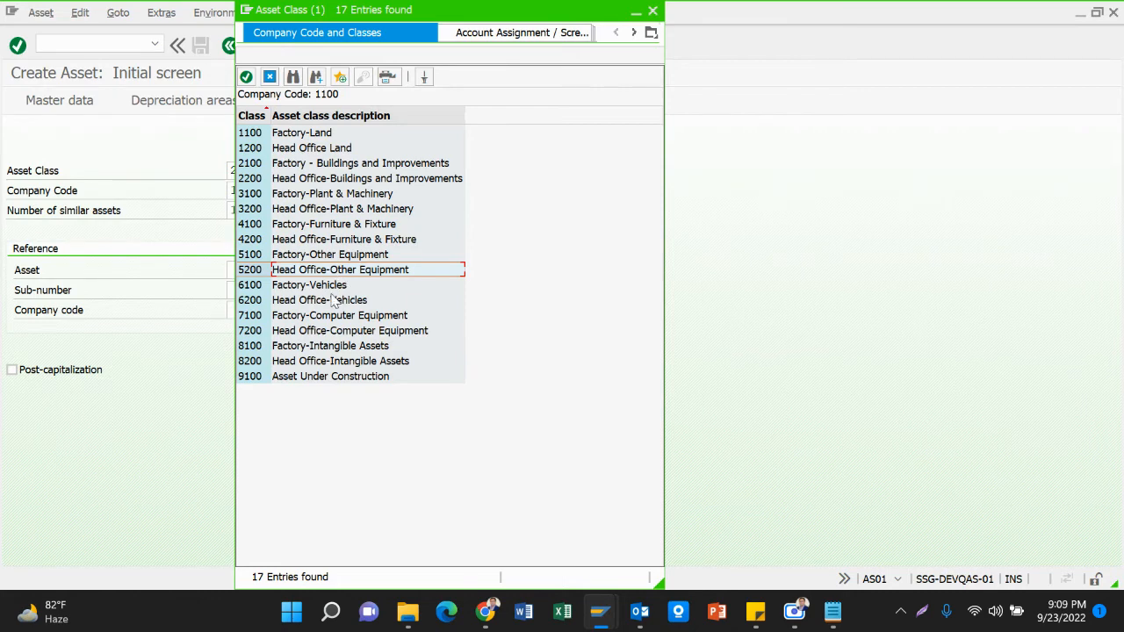
key("Escape")
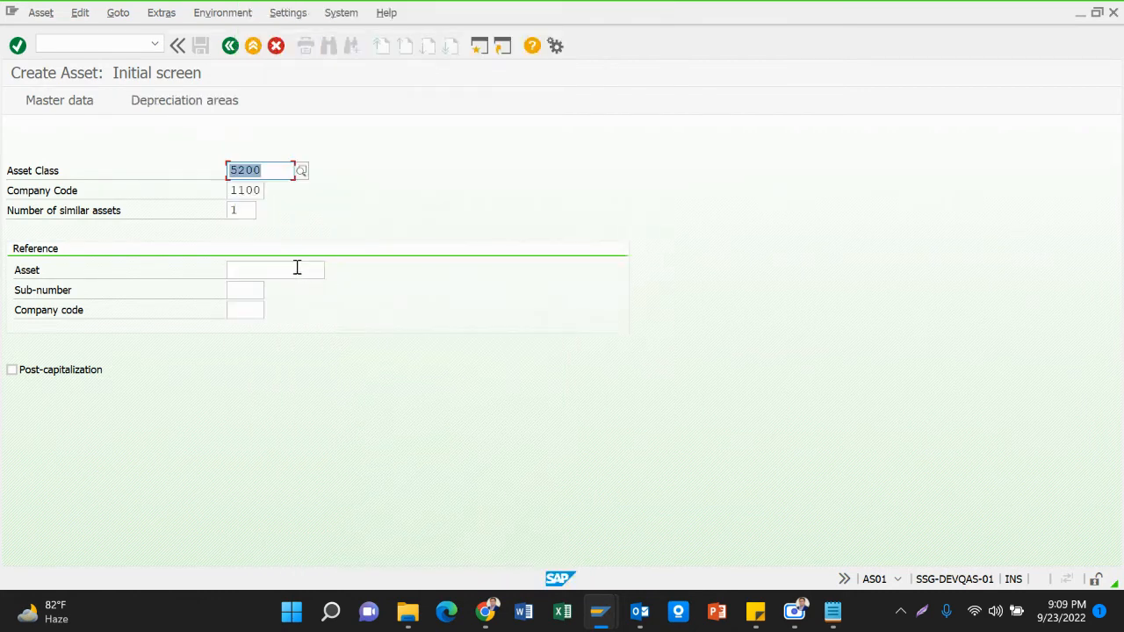
key("Return")
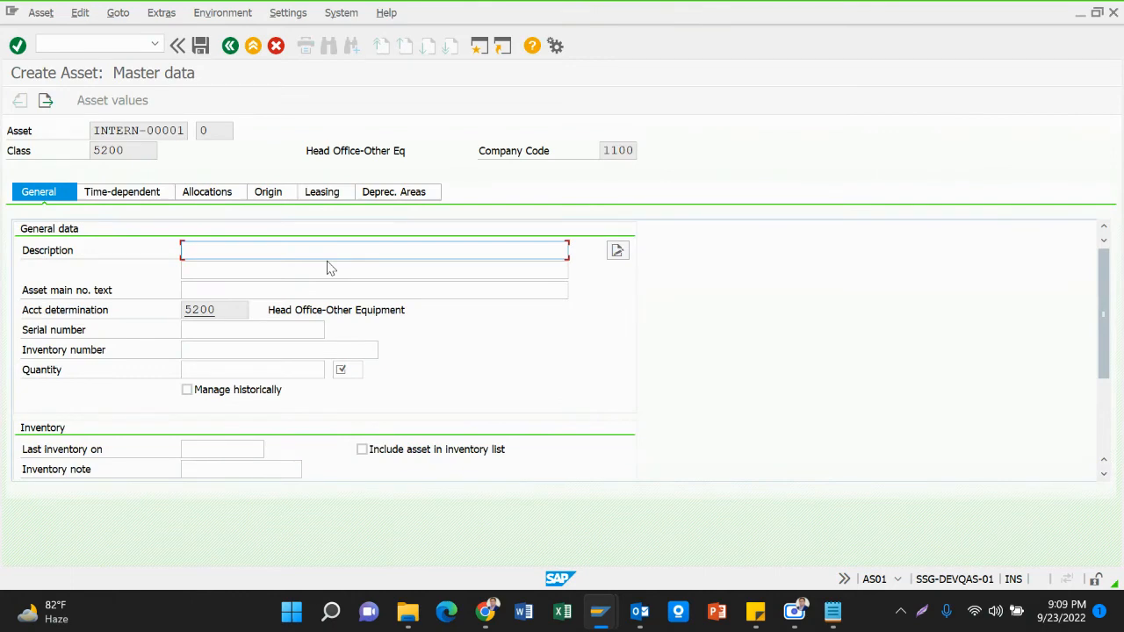
Enter the asset description "Deep Tubewel for H/O" and set the quantity to 1 EA.
type("Deep Tubewel for H/O")
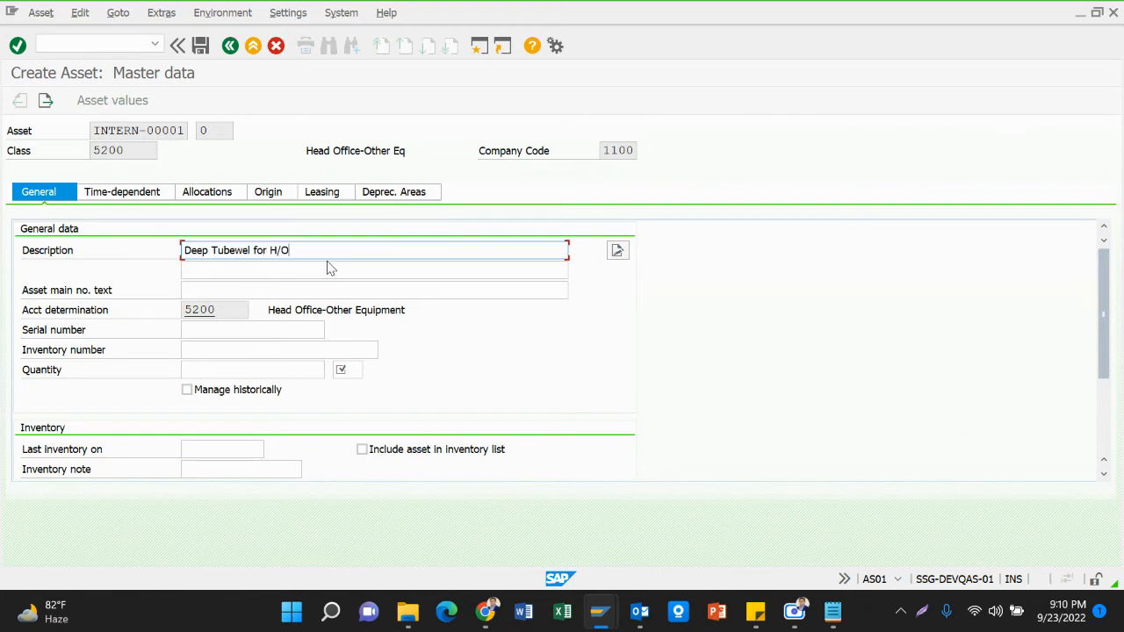
key("ctrl+a")
left_click(265, 288)
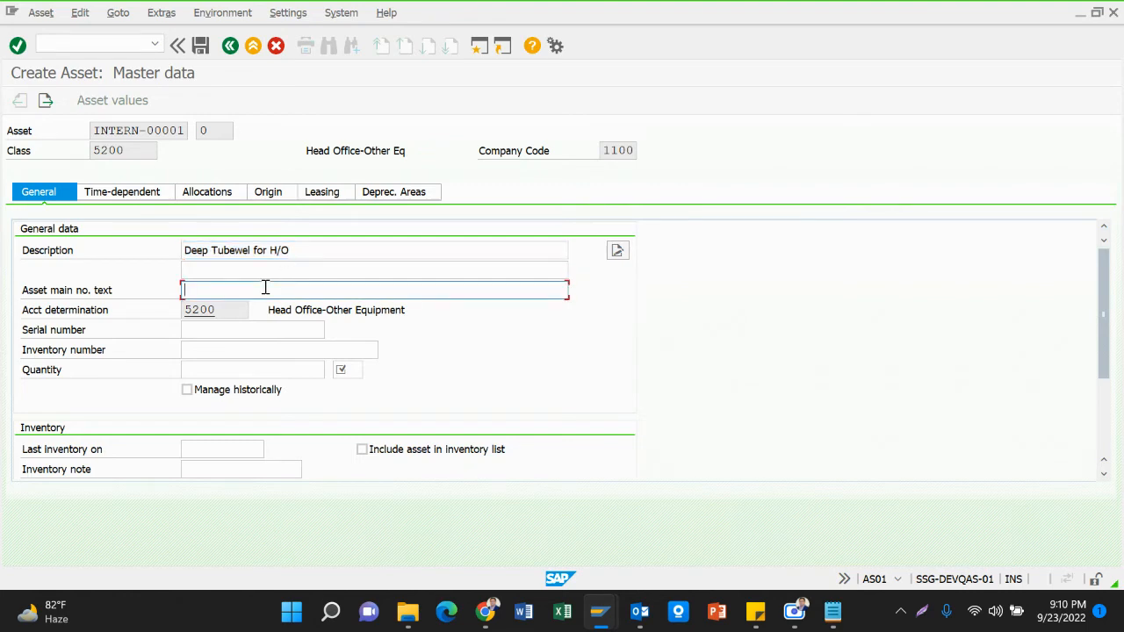
left_click(221, 368)
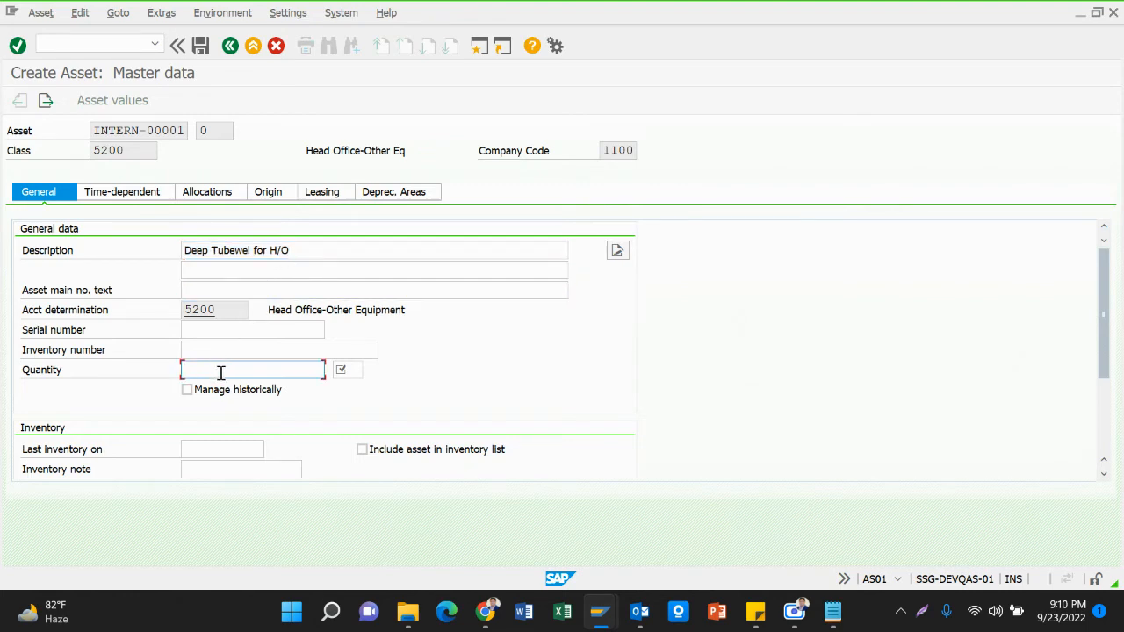
type("1")
key("Tab")
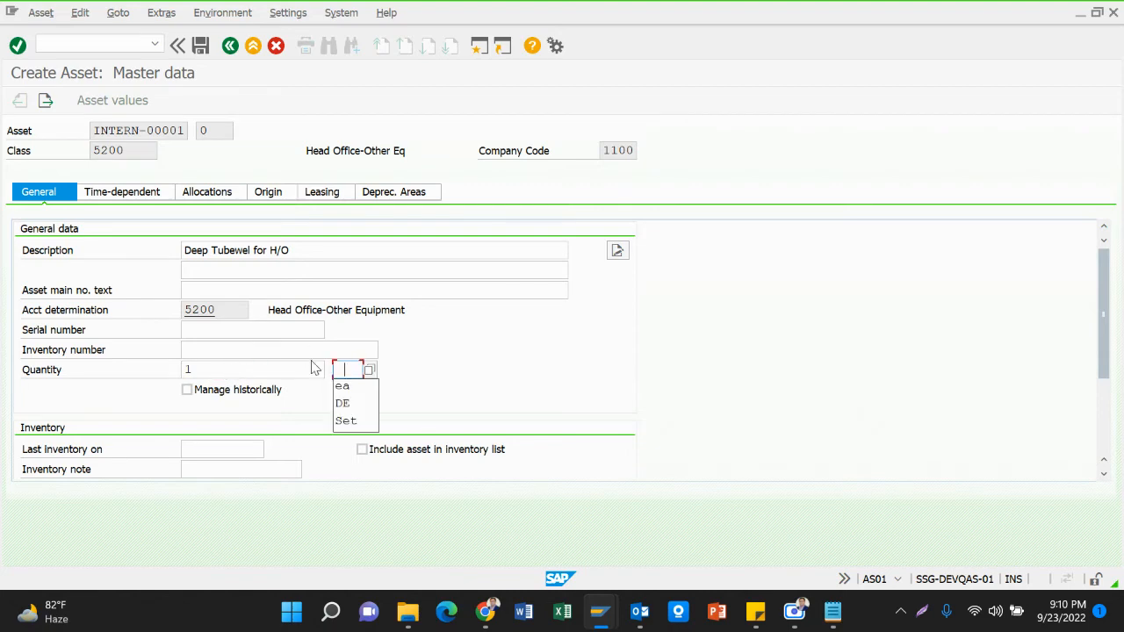
left_click(347, 388)
key("Return")
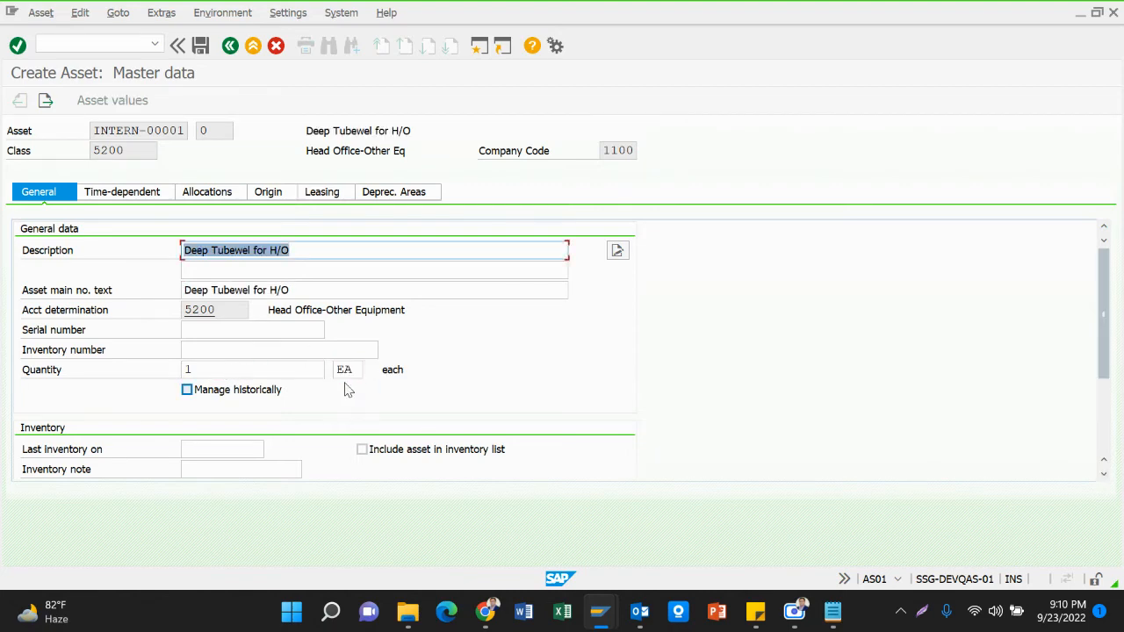
Fill in the time-dependent data with cost center 11HO999999, plant SSHO and room Head Off.
left_click(147, 194)
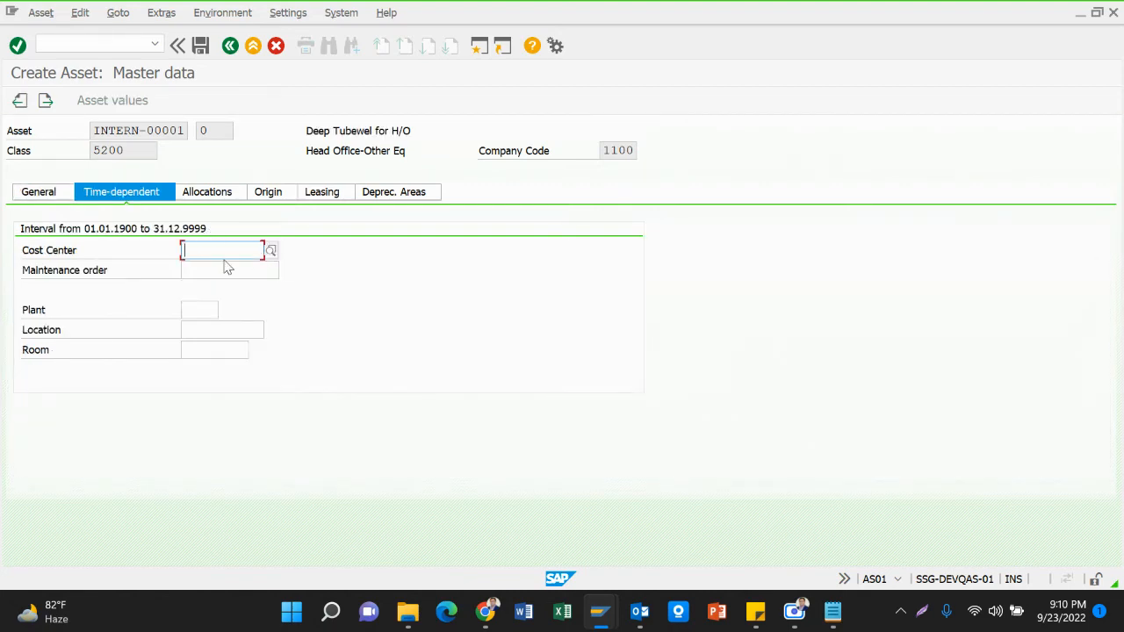
left_click(228, 253)
left_click(233, 267)
left_click(202, 313)
left_click(207, 323)
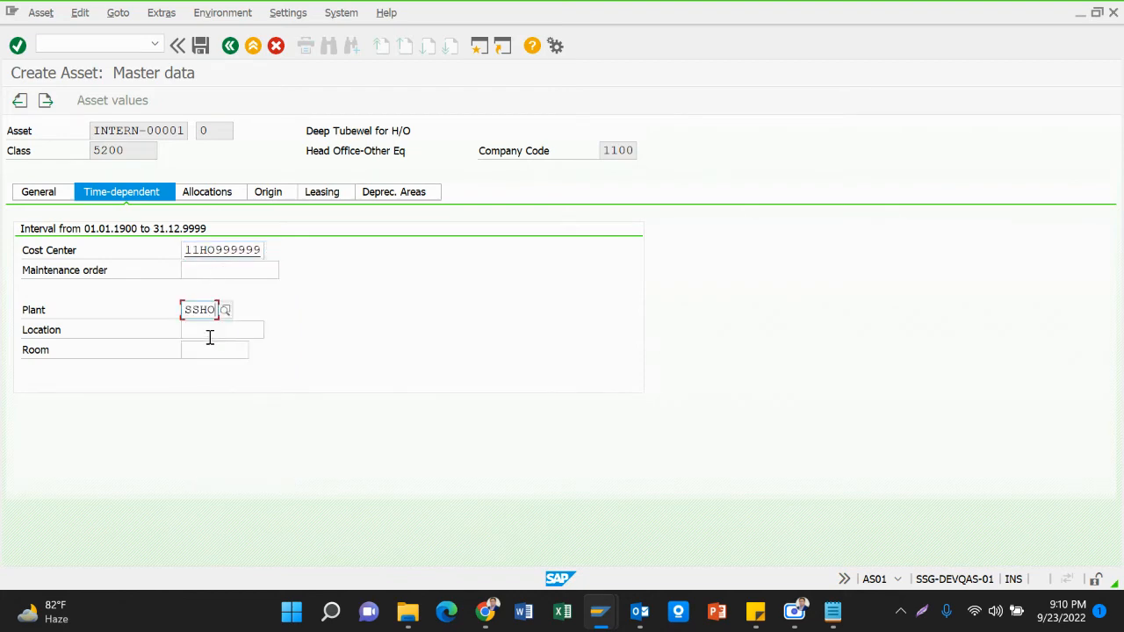
left_click(213, 348)
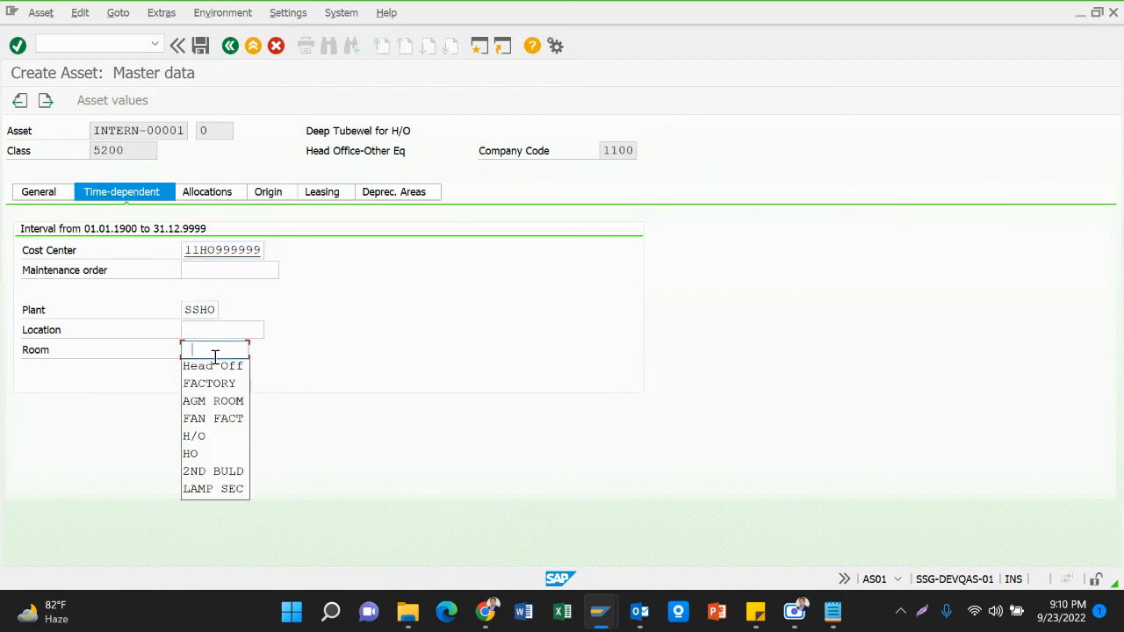
left_click(231, 369)
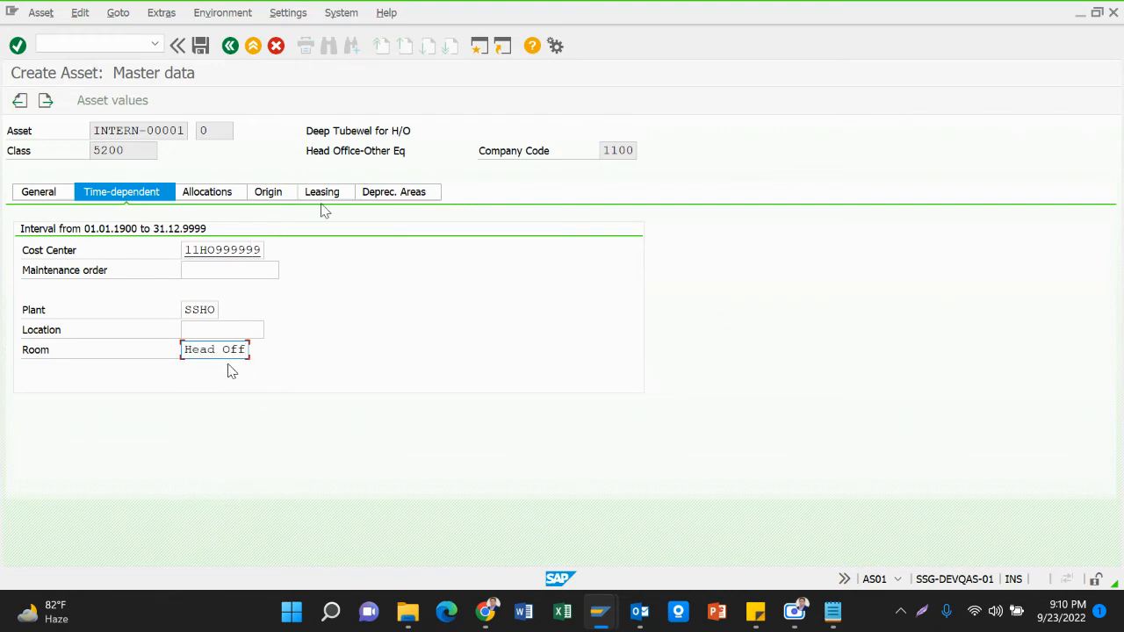
Set the book depreciation's useful life to 20 years and scrap value to 1, and save the asset.
left_click(396, 193)
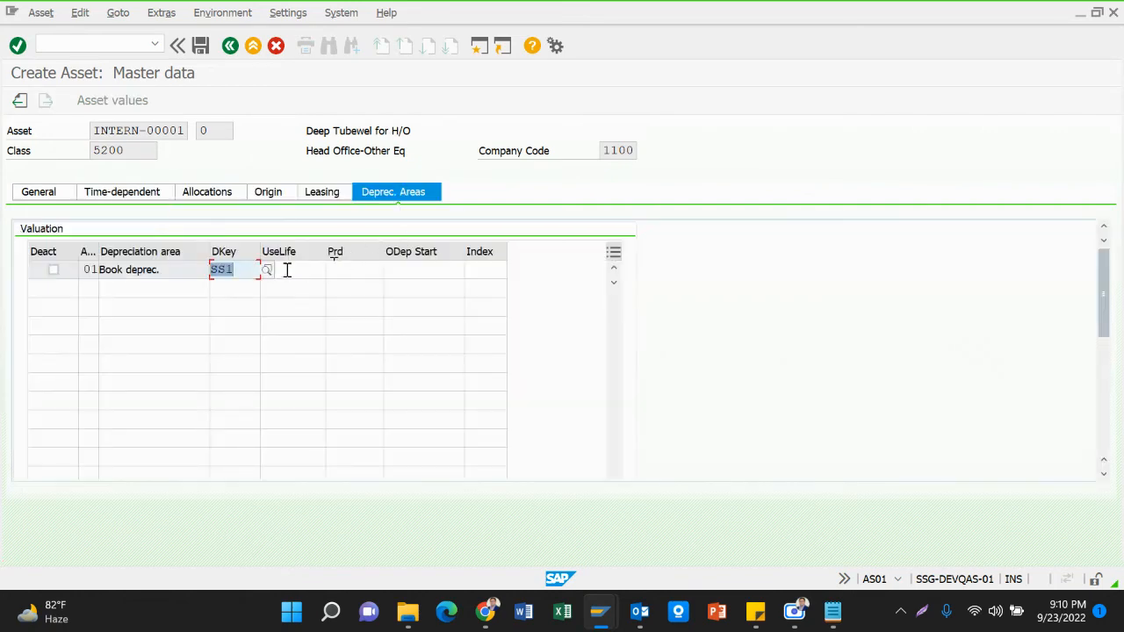
left_click(287, 270)
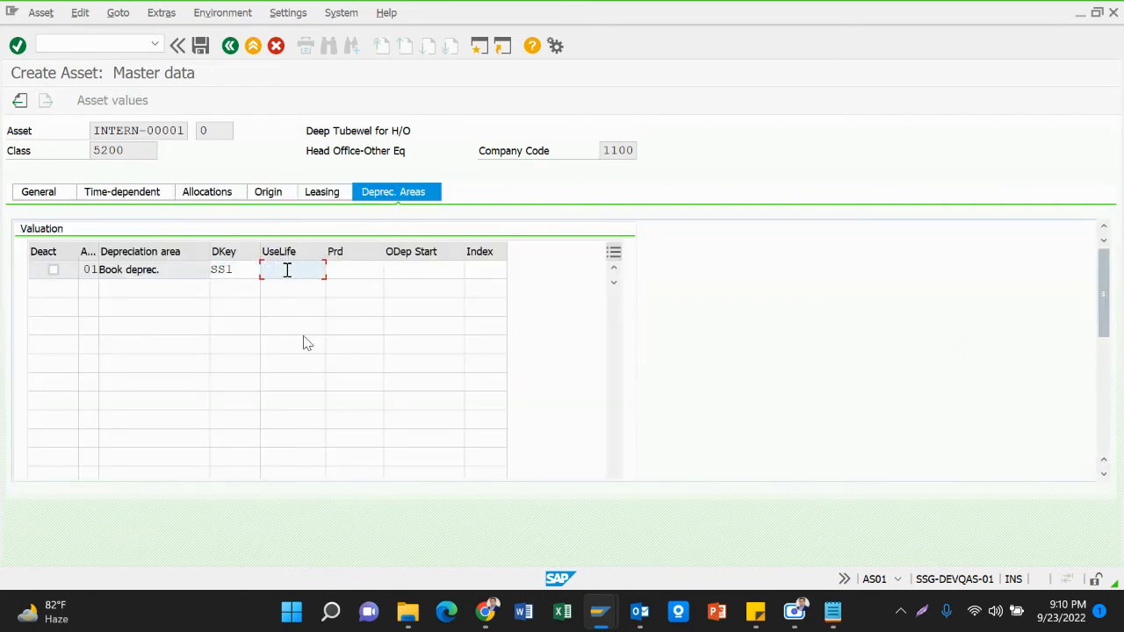
type("20")
key("Return")
key("Return")
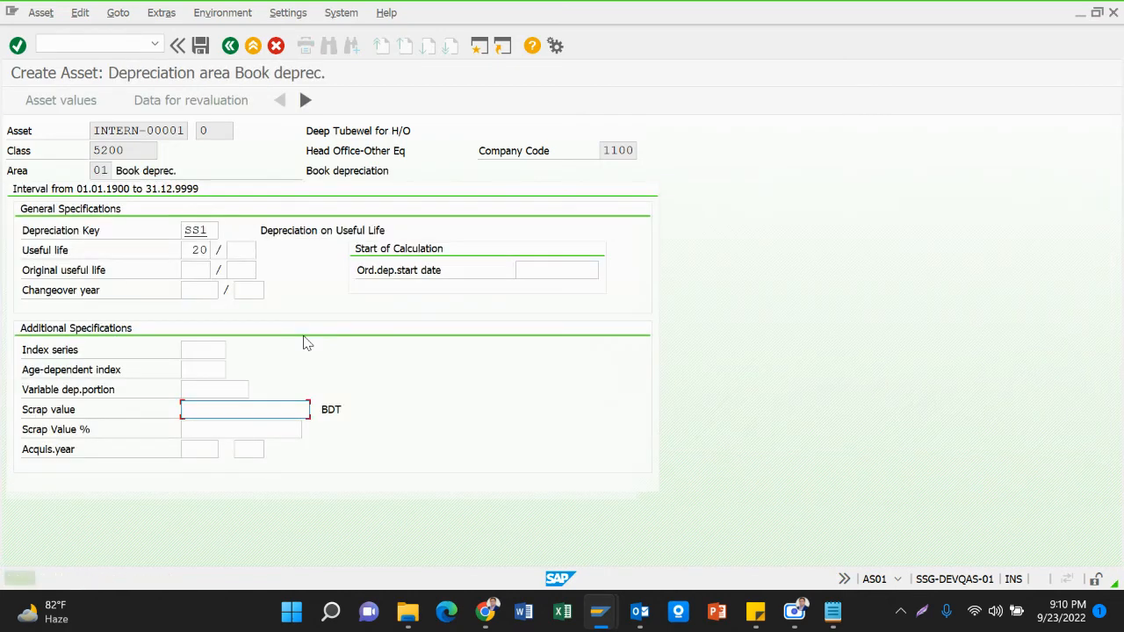
type("1")
key("ctrl+s")
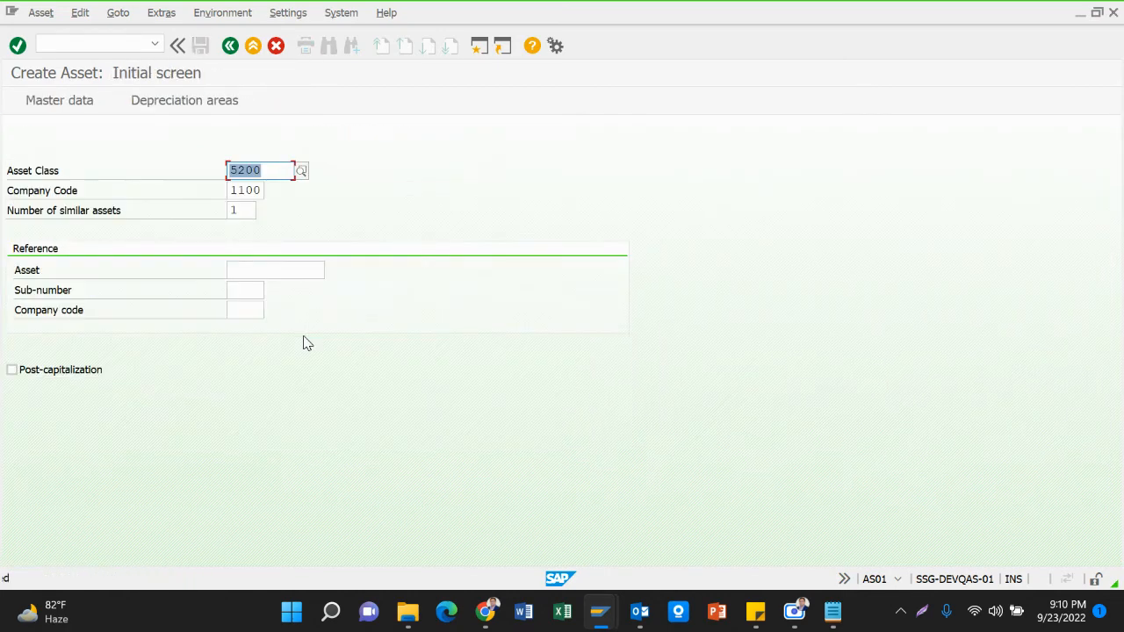
Copy the full asset creation message from its help text and paste it into the Notepad notes.
key("F1")
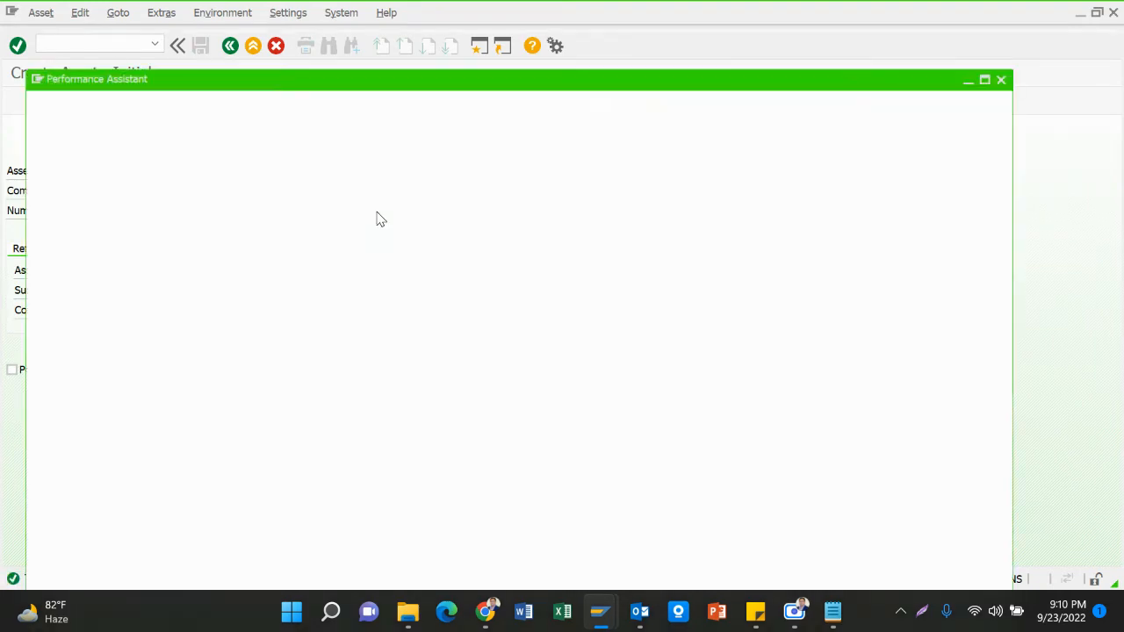
left_click_drag(27, 122, 244, 125)
key("ctrl+c")
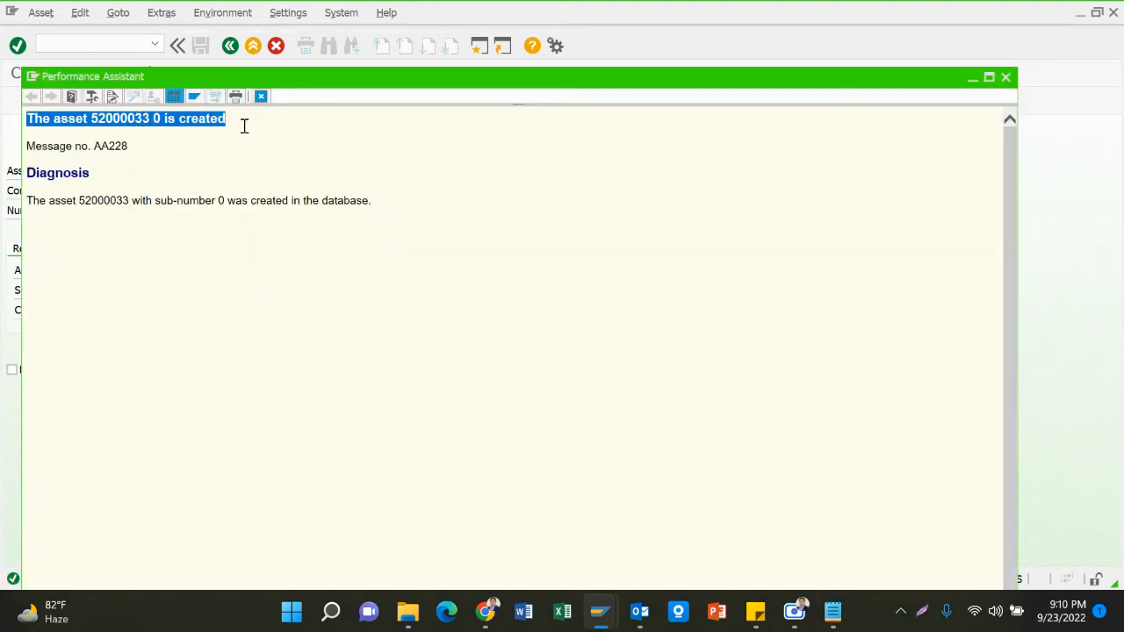
key("Escape")
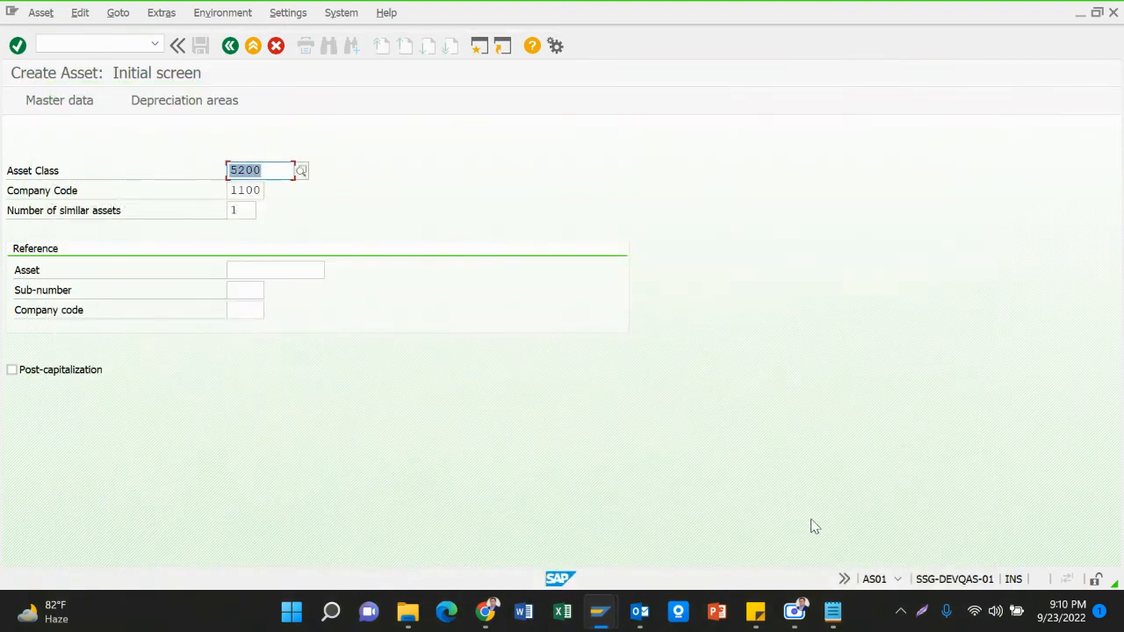
mouse_move(833, 607)
left_click(767, 483)
key("ctrl+v")
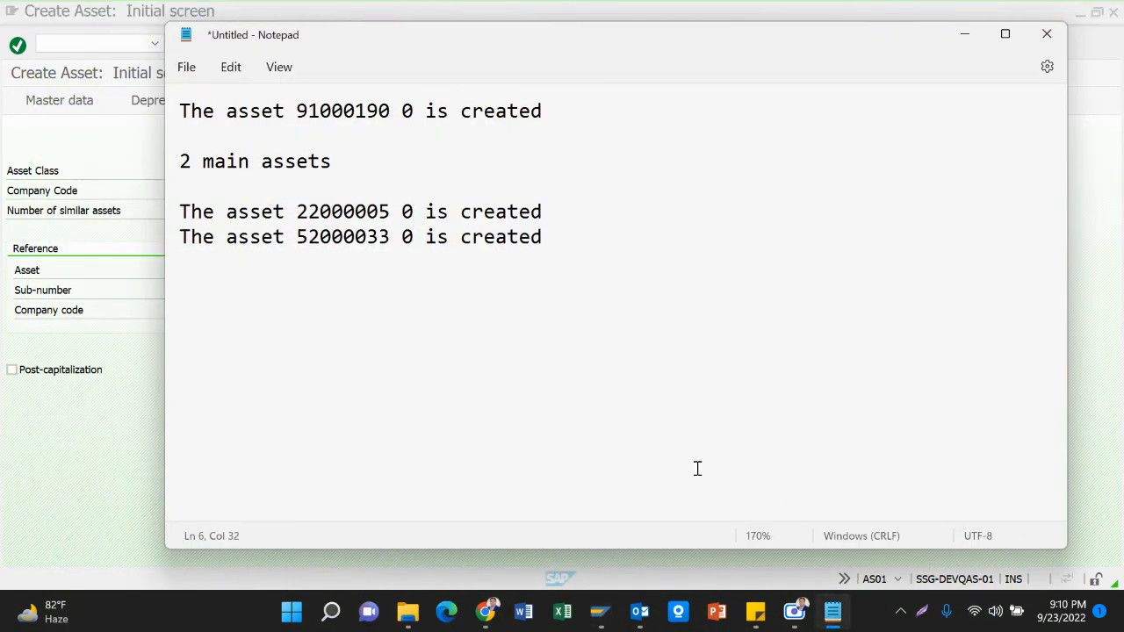
Add the line "AUC Settlement : AIAB" below the asset list in Notepad.
key("Return")
type("auc")
key("BackSpace")
key("BackSpace")
key("BackSpace")
key("BackSpace")
type("AUC Settlement")
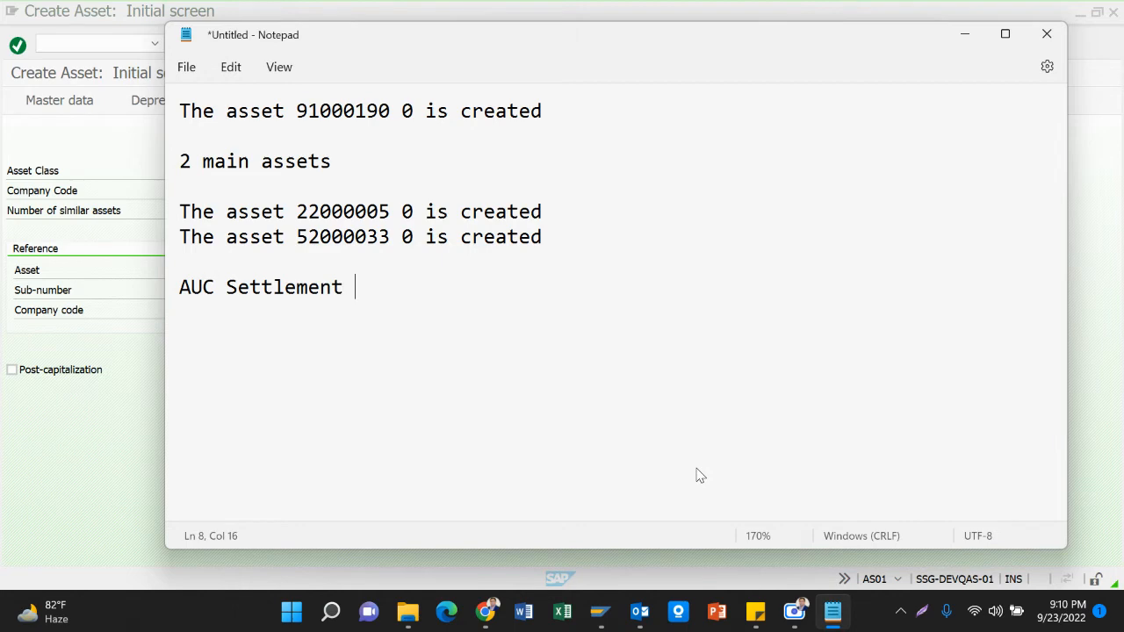
type(" : AIAB")
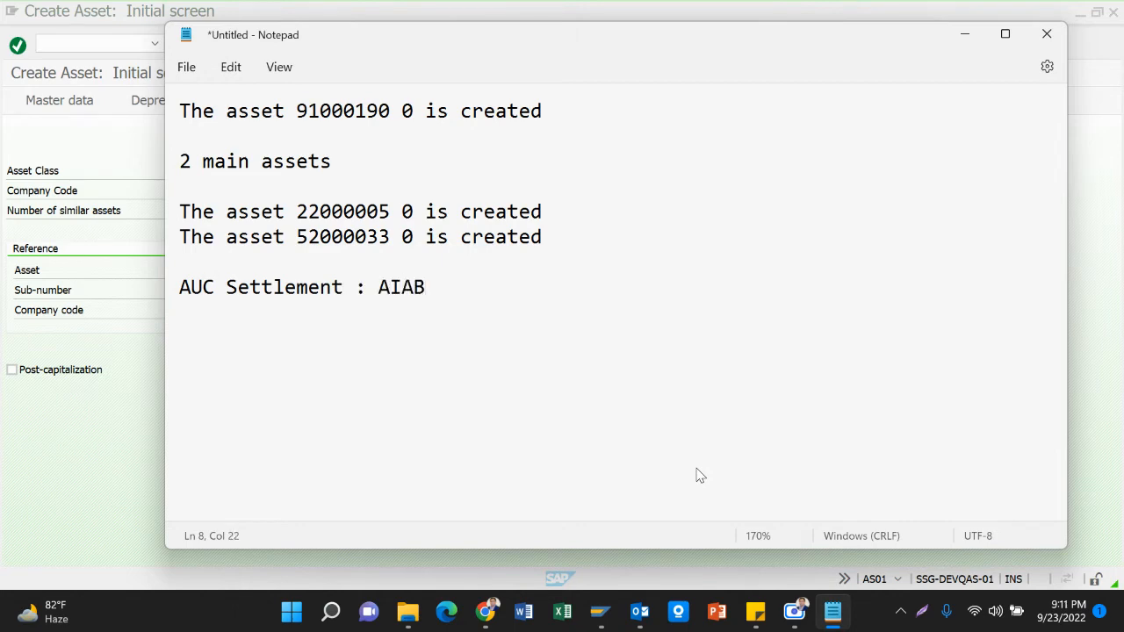
Switch to SAP, leave asset creation and start transaction AIAB.
left_click_drag(388, 288, 434, 288)
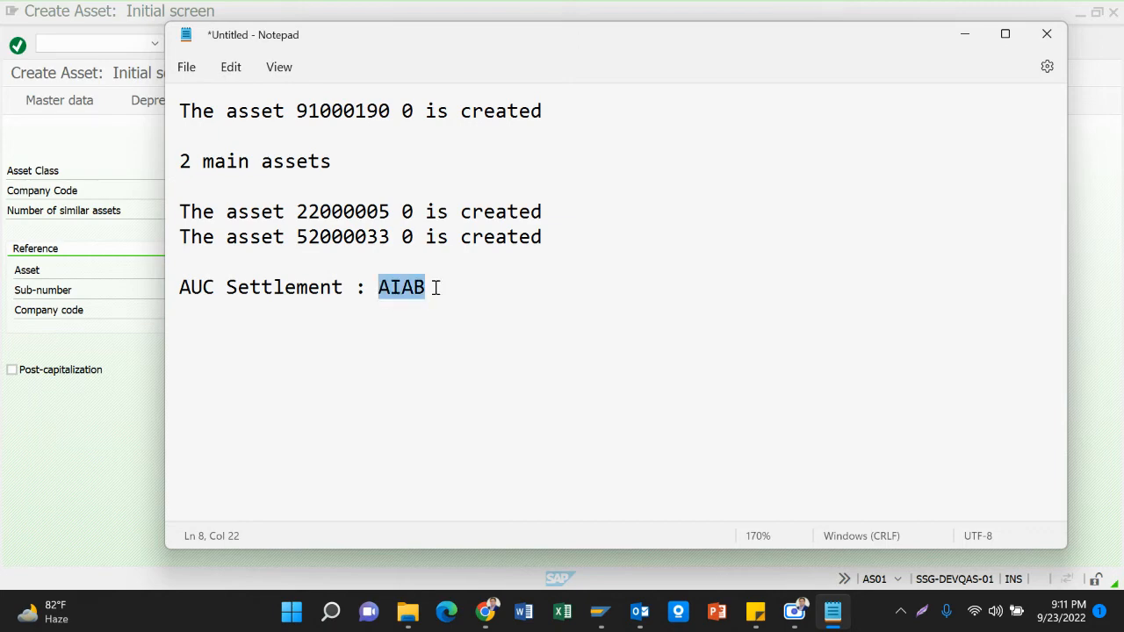
key("alt+Tab")
left_click(252, 47)
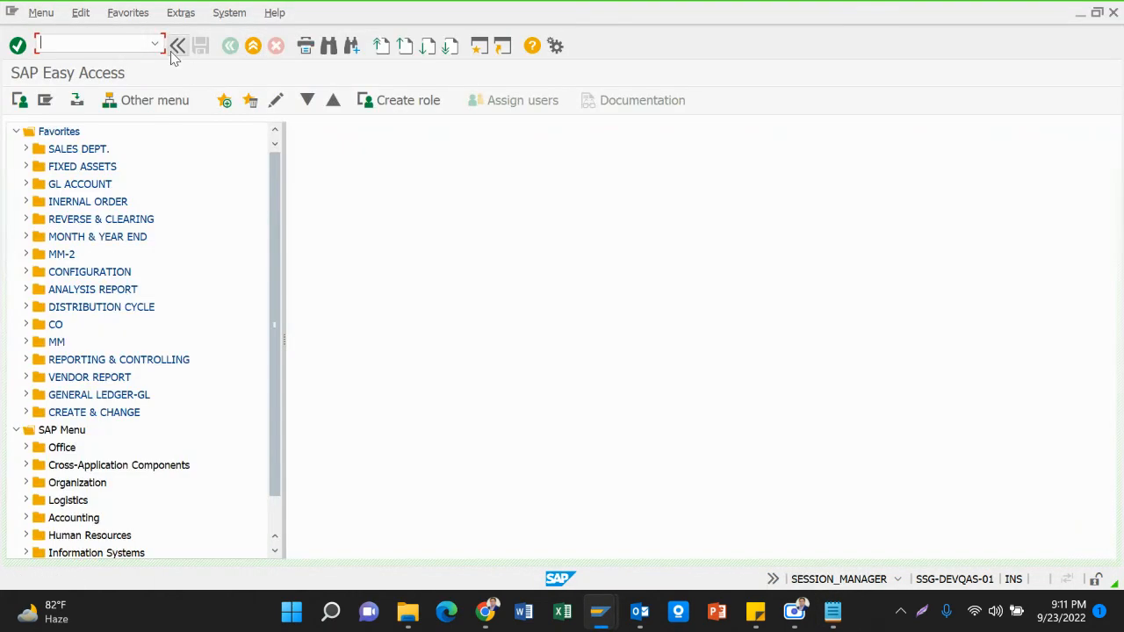
left_click(155, 43)
left_click(84, 98)
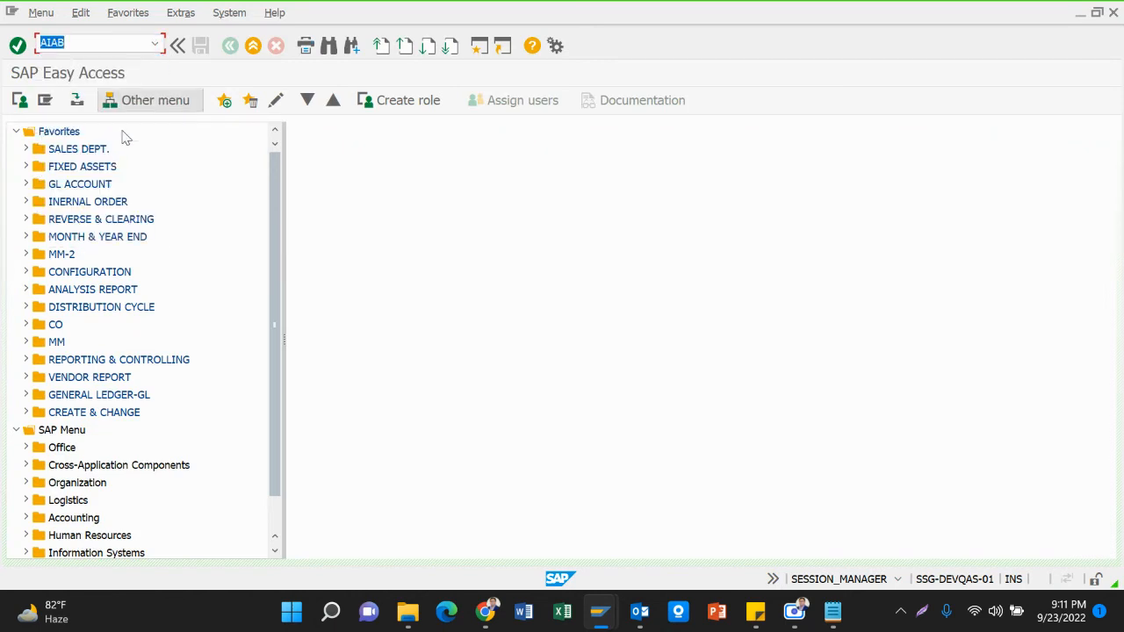
key("Return")
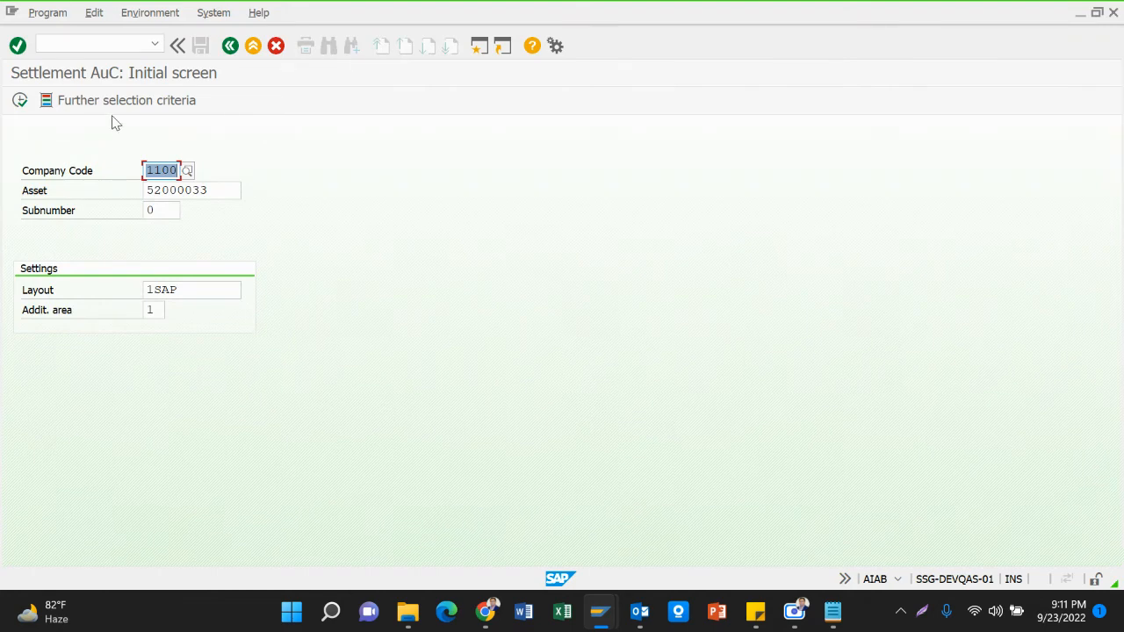
Copy asset number 91000190 from the Notepad notes into the AuC settlement's Asset field.
left_click(832, 612)
left_click_drag(297, 111, 393, 110)
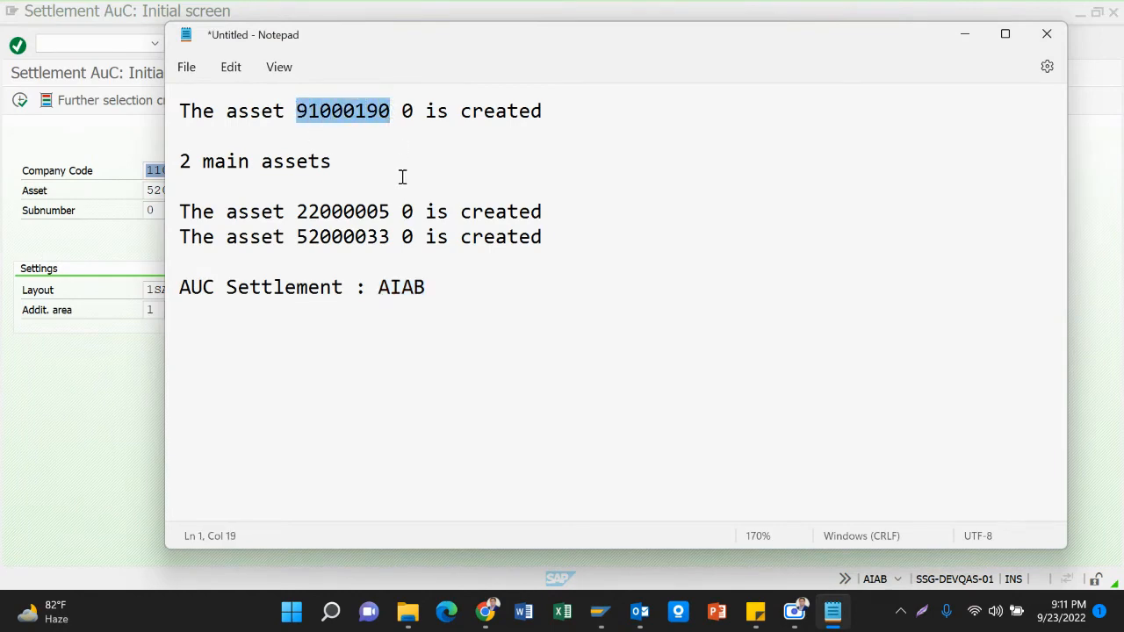
key("ctrl+c")
key("alt+Tab")
key("Tab")
key("ctrl+v")
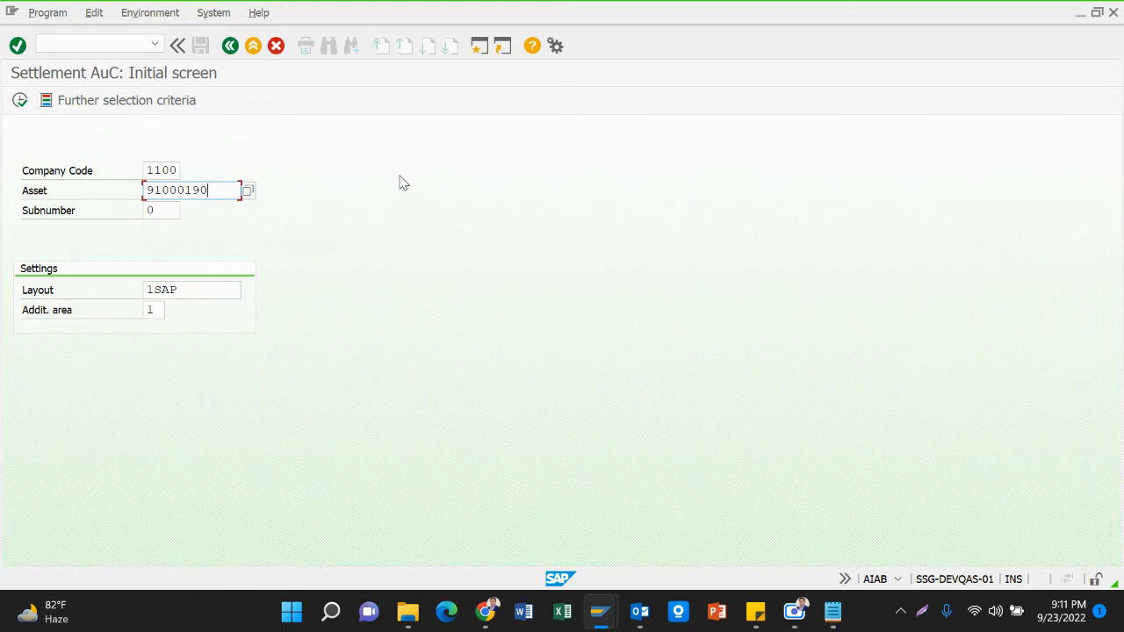
List the line items of asset 91000190 and open the settlement rule for all of them.
key("shift+Tab")
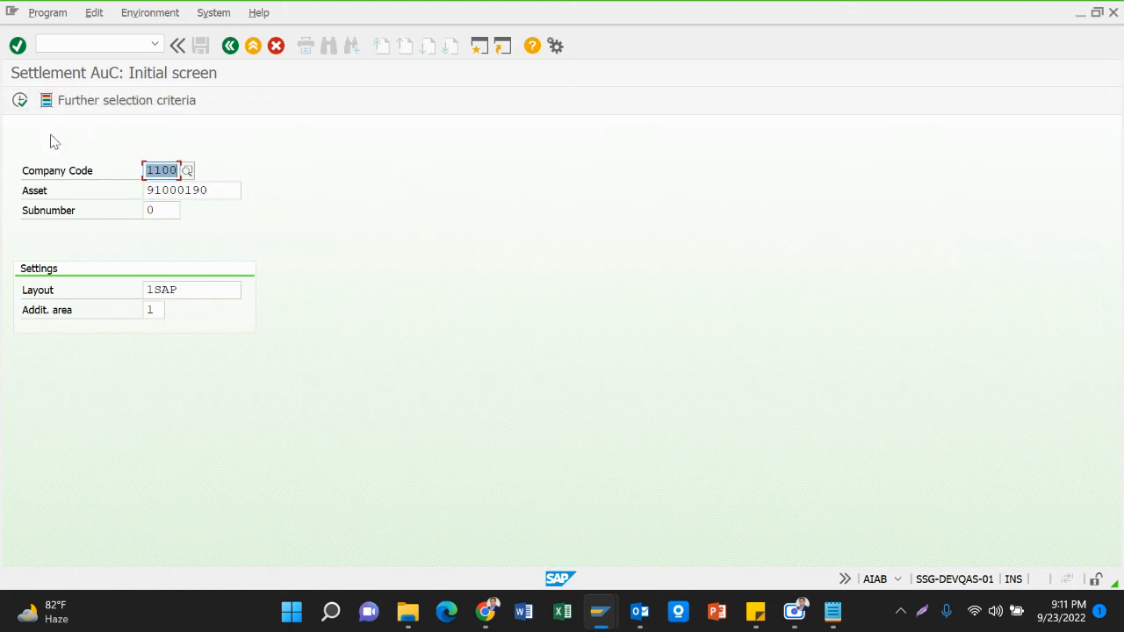
left_click(19, 100)
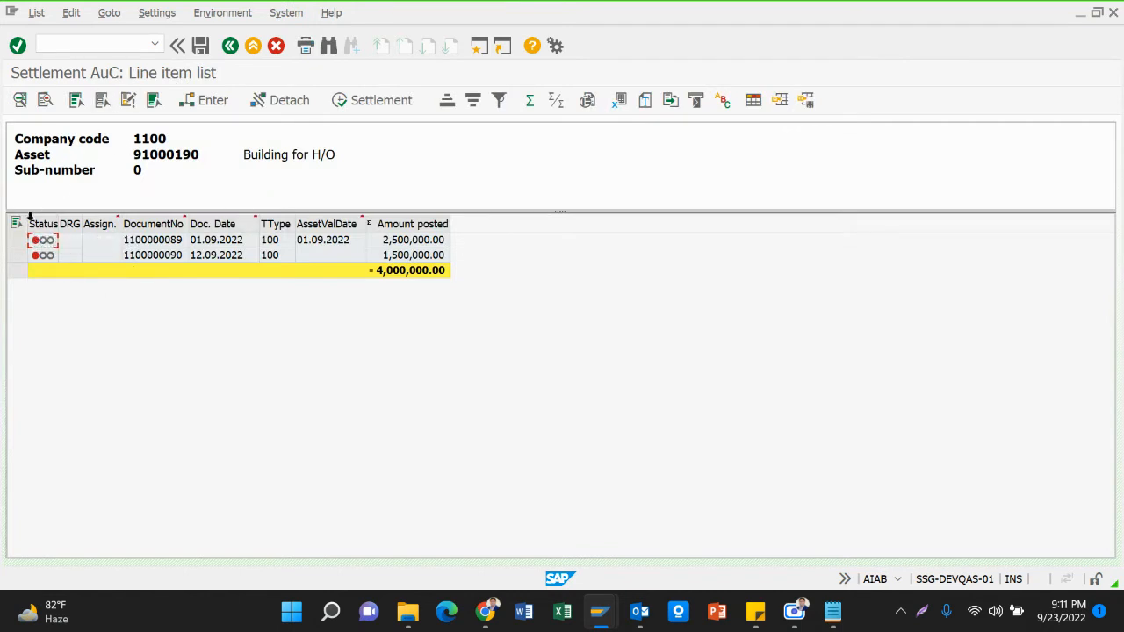
left_click(16, 224)
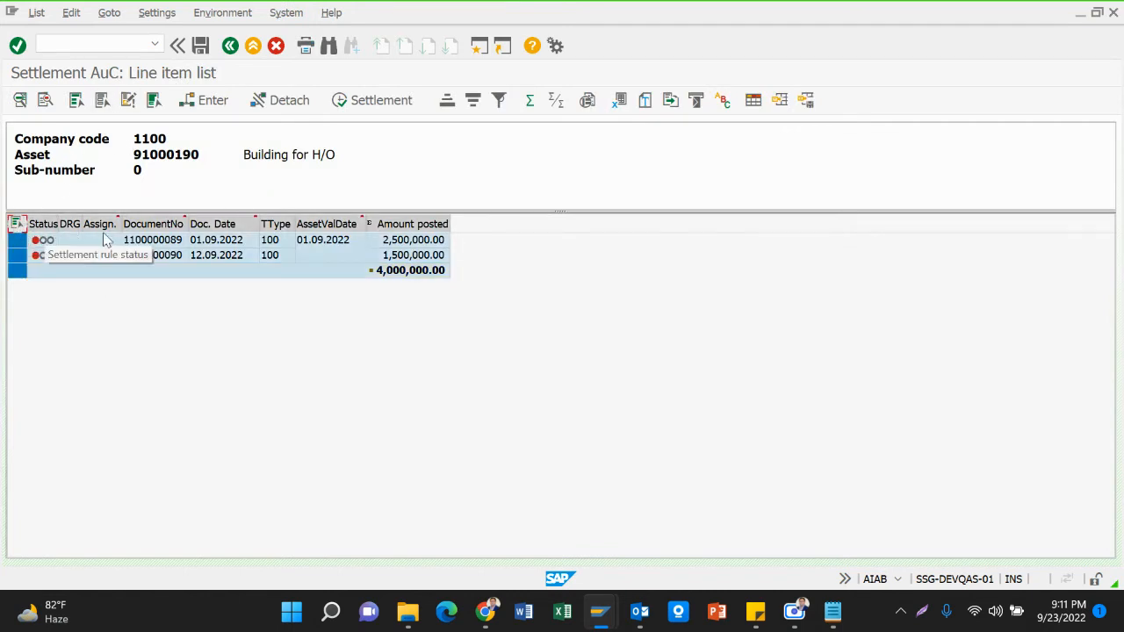
left_click(201, 104)
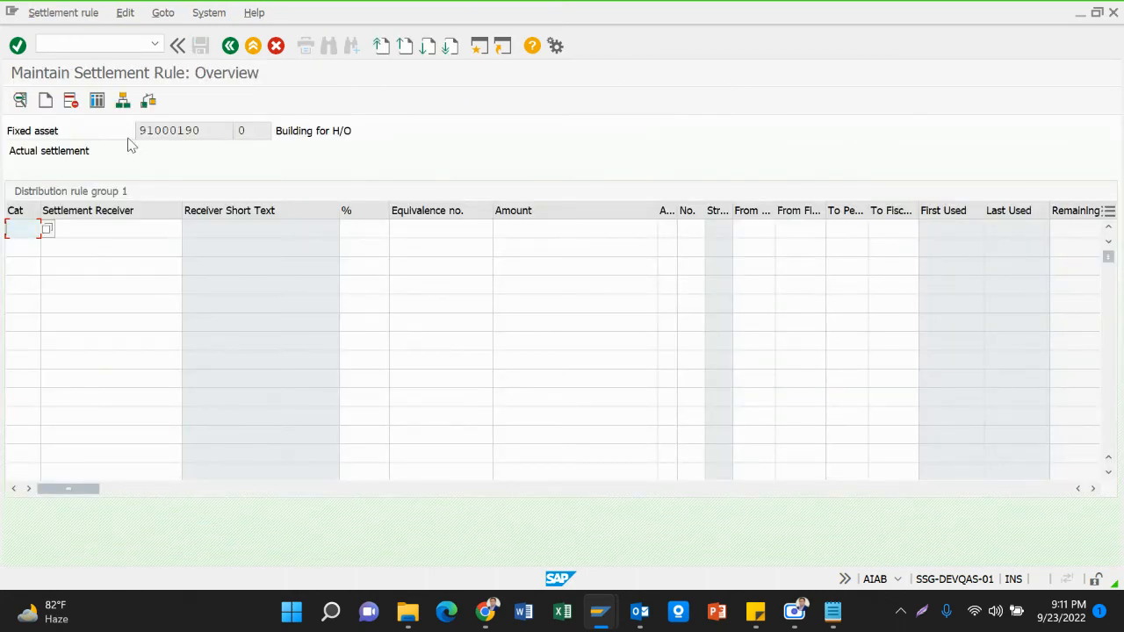
Enter the first distribution rule with category FXA, settlement receiver 22000005 copied from the Notepad notes, and 90 percent.
left_click(29, 232)
left_click(38, 248)
left_click(48, 229)
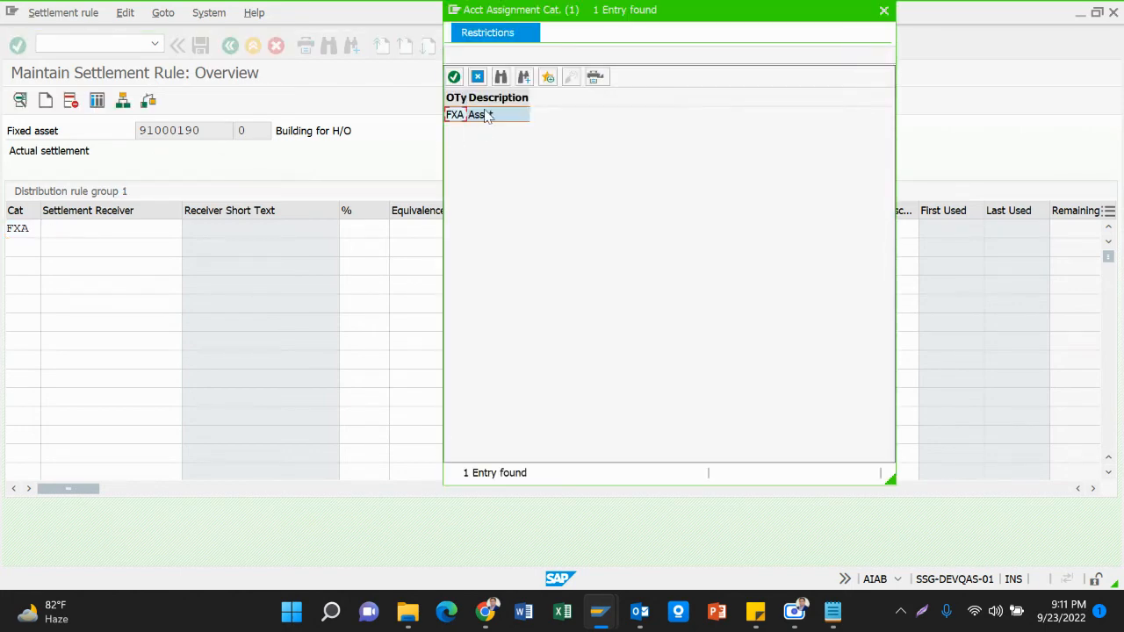
double_click(488, 117)
left_click(156, 229)
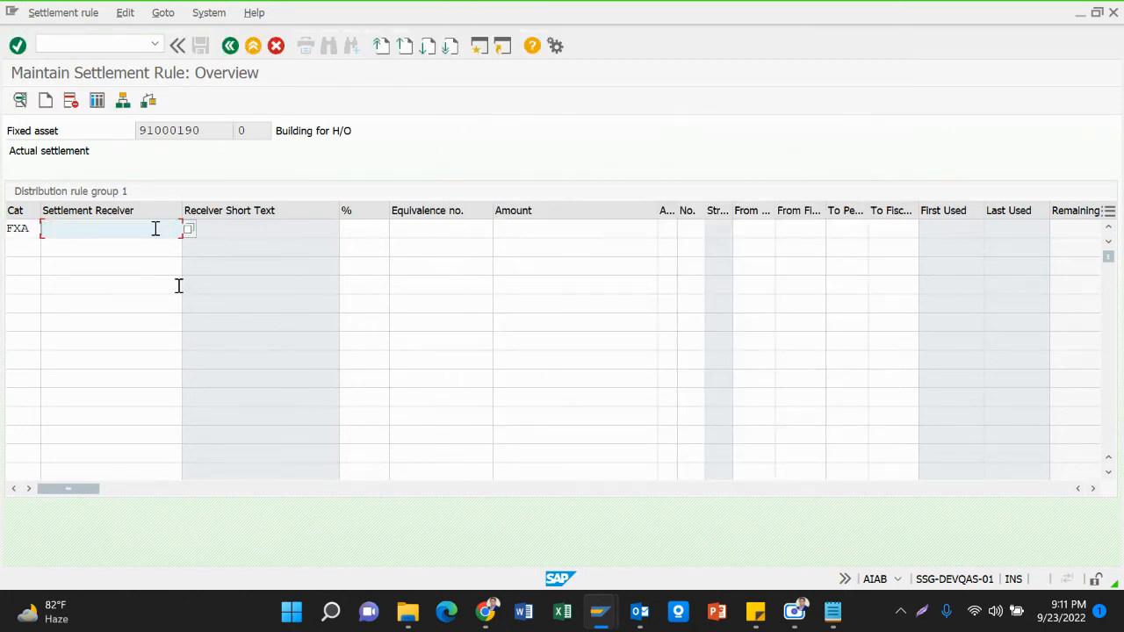
mouse_move(832, 612)
left_click(834, 552)
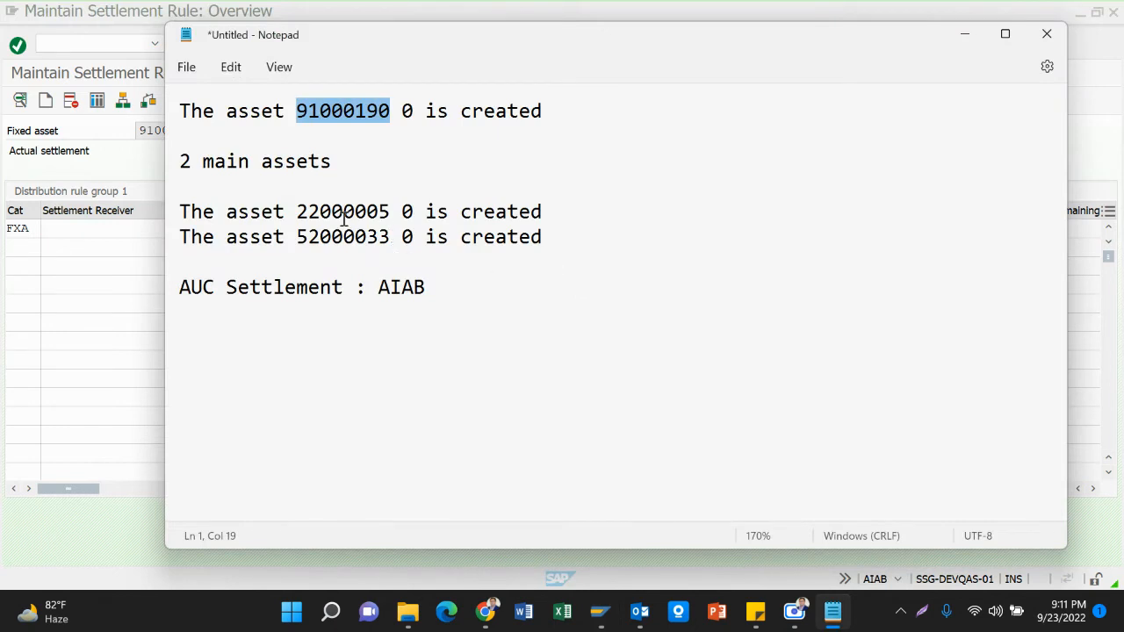
left_click_drag(296, 210, 394, 209)
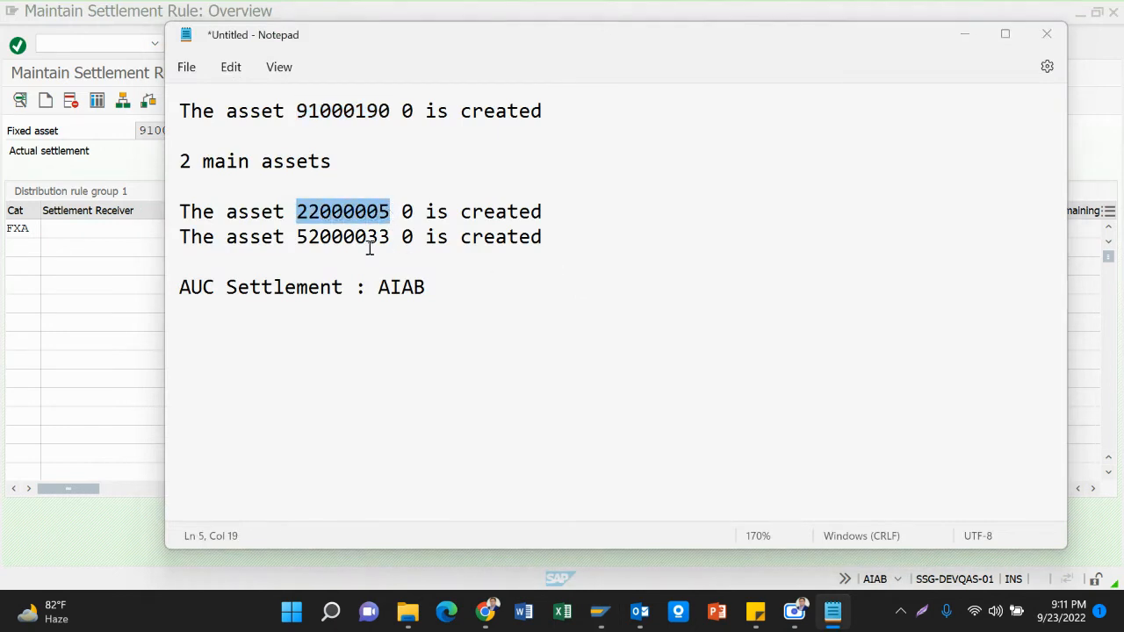
key("alt+Tab")
key("ctrl+v")
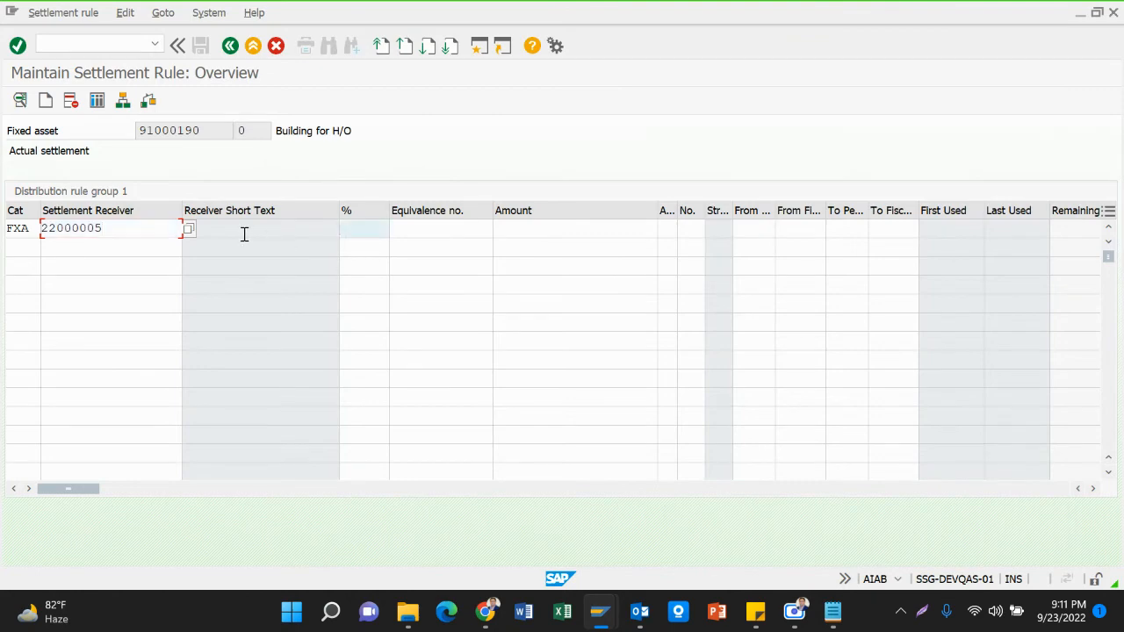
key("Tab")
Enter a second distribution rule with category FXA, settlement receiver 52000033 copied from the Notepad notes, and 10 percent.
left_click(32, 248)
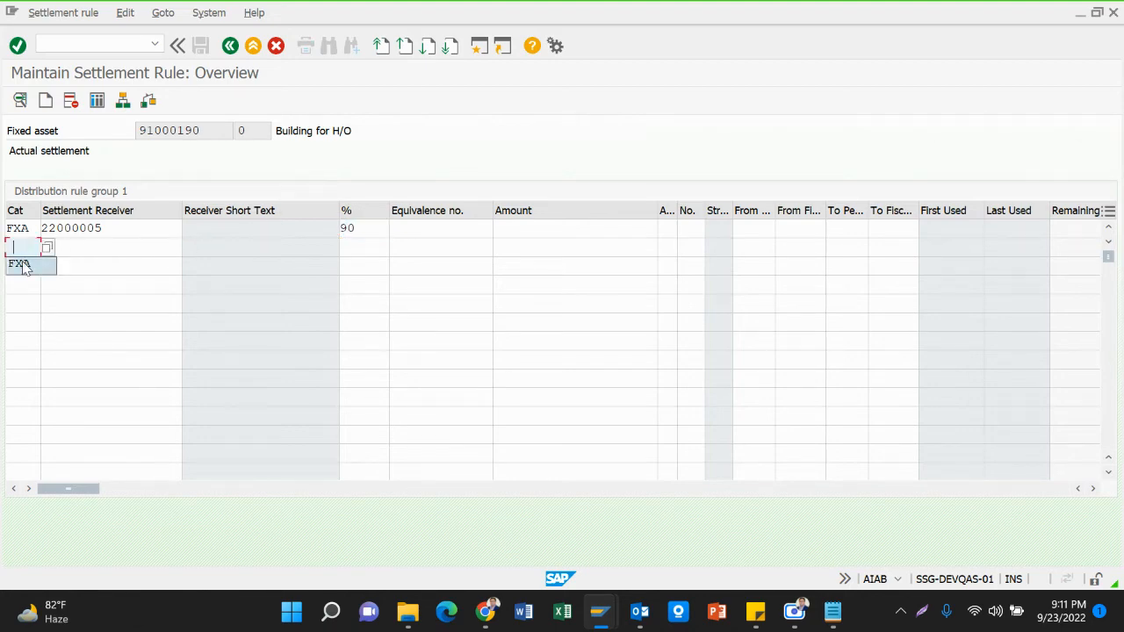
left_click(29, 266)
left_click(86, 245)
key("alt+Tab")
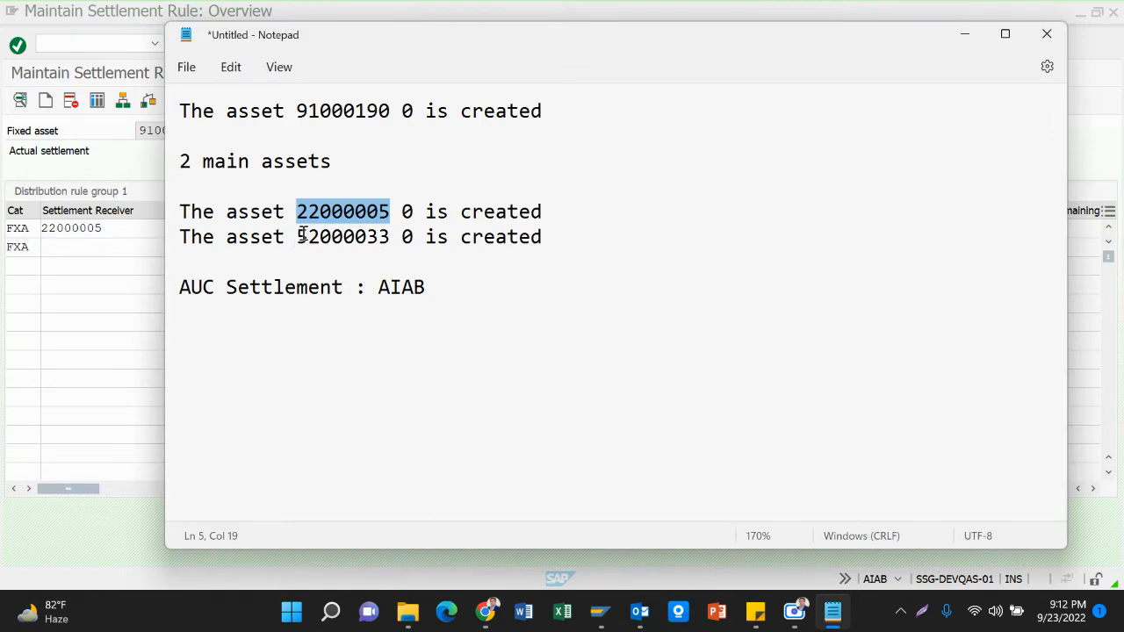
left_click_drag(295, 237, 389, 246)
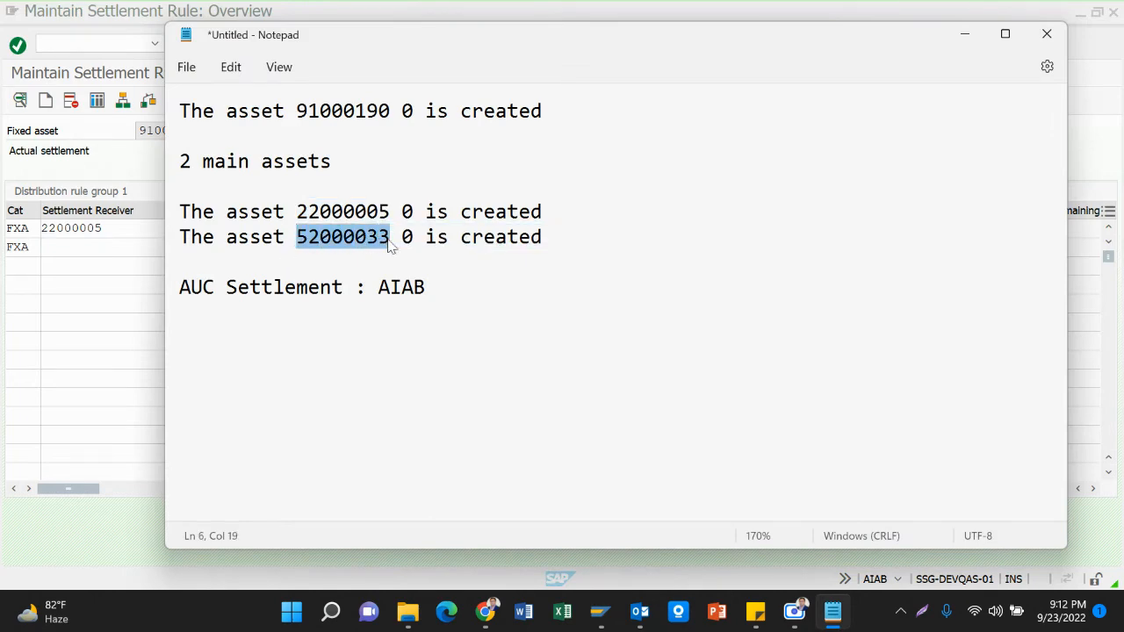
key("alt+Tab")
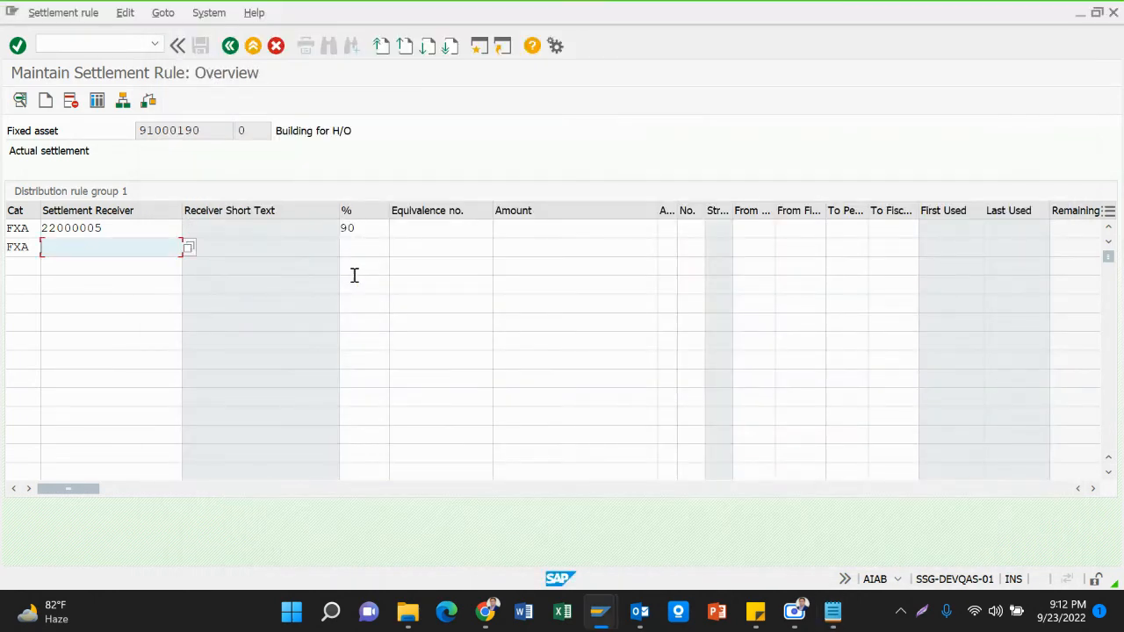
key("ctrl+v")
key("Tab")
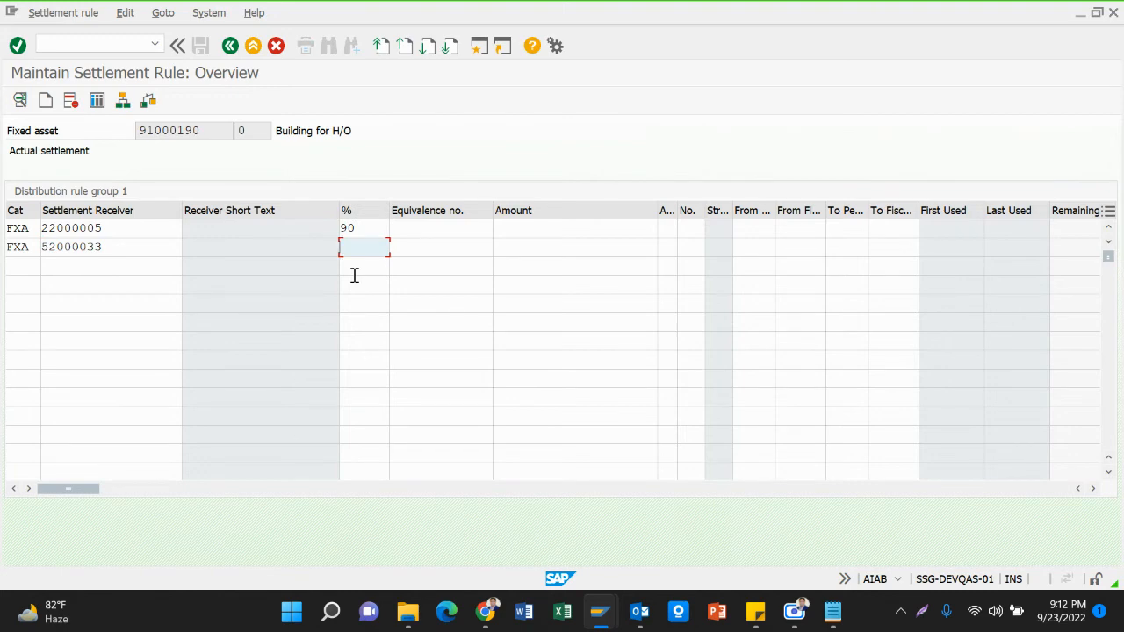
type("10")
key("Return")
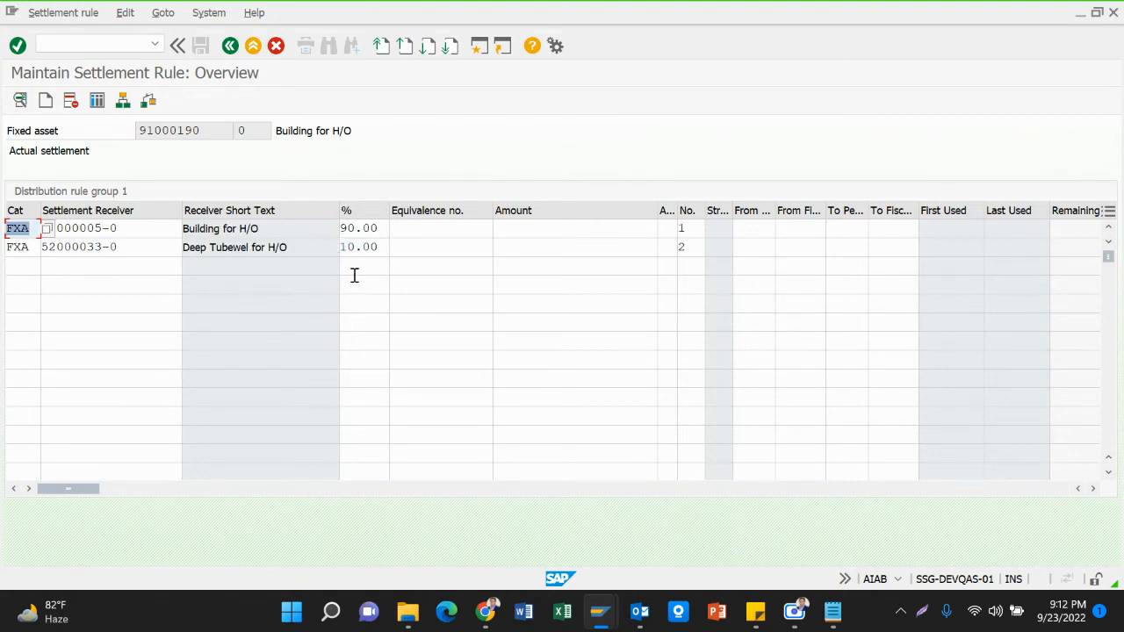
Review the planned values and transactions of asset 91000190 in the Asset Explorer session, enlarging the planned values area, and return to the settlement rule.
mouse_move(830, 605)
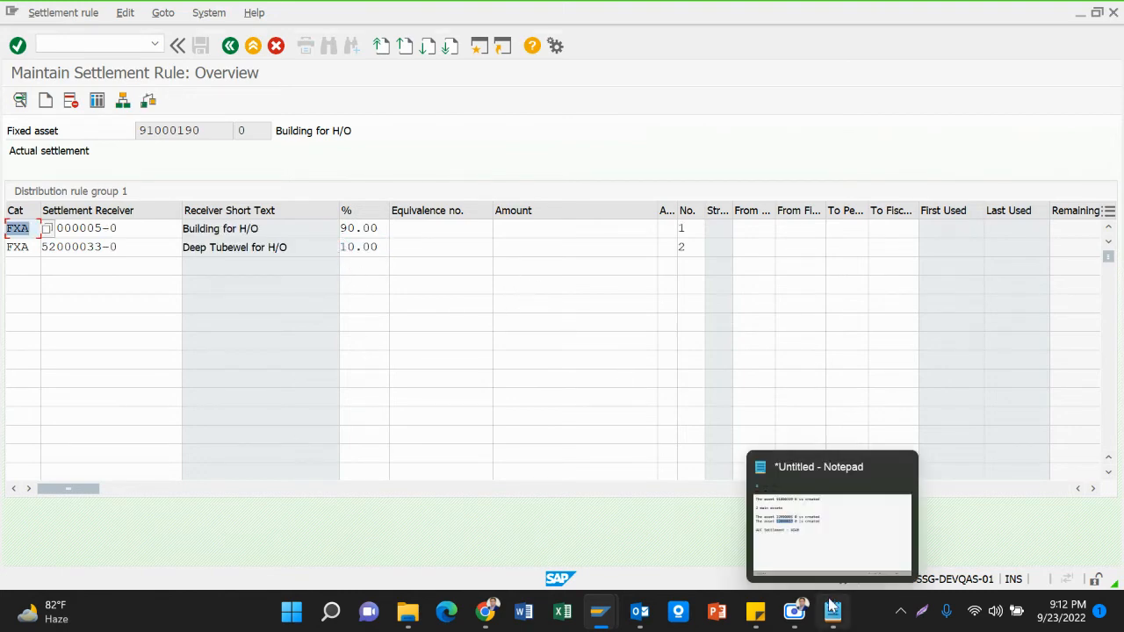
mouse_move(604, 612)
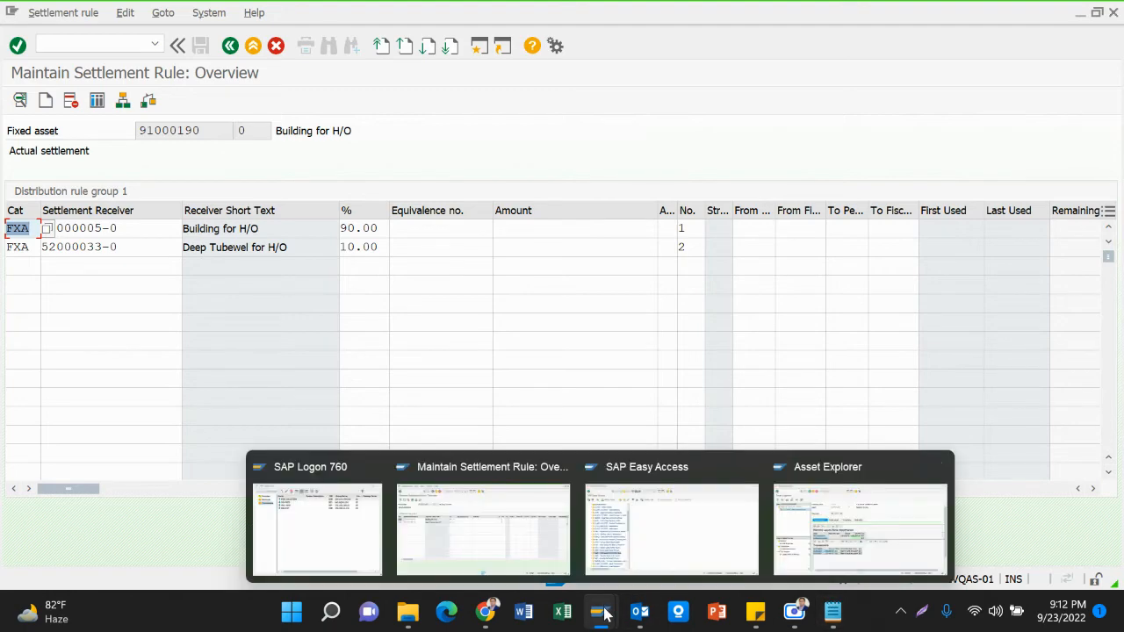
left_click(837, 545)
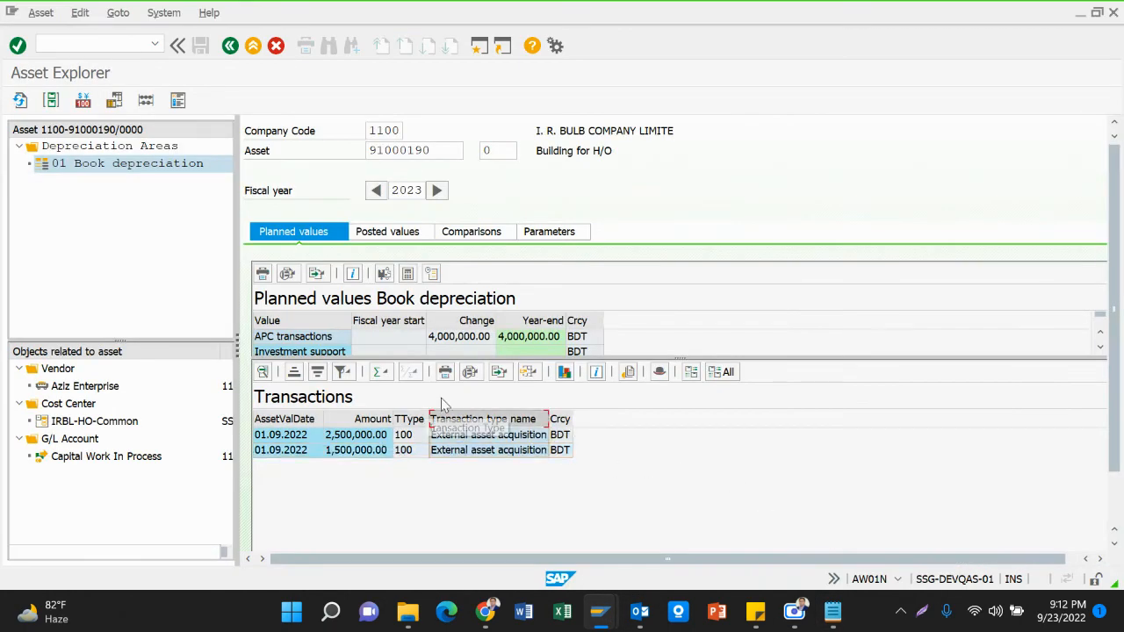
left_click_drag(681, 357, 687, 423)
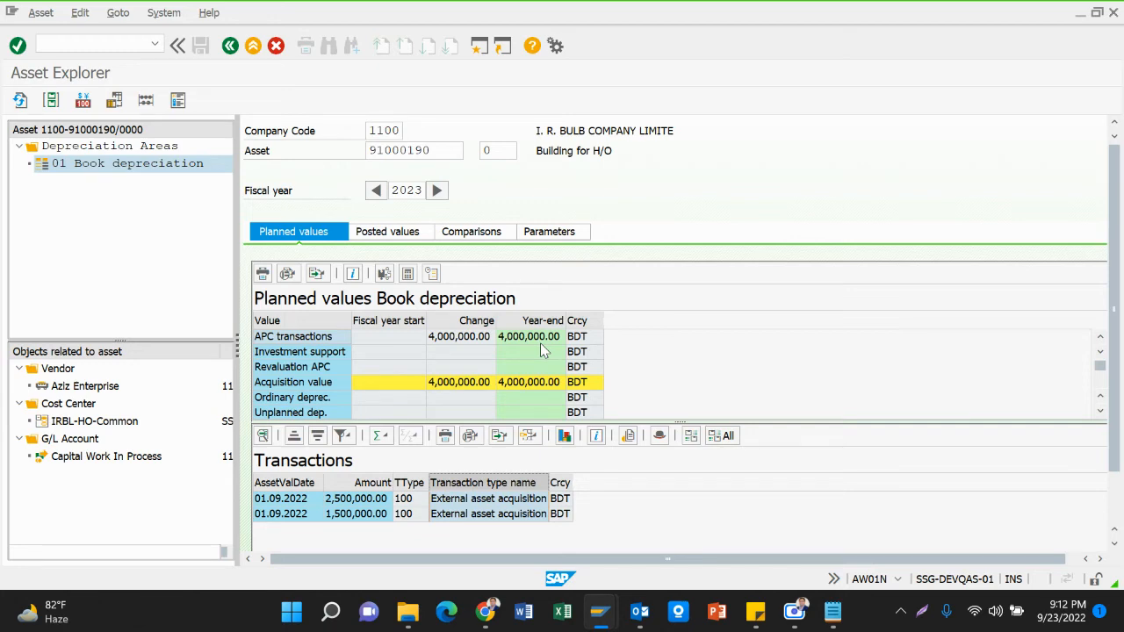
key("alt+Tab")
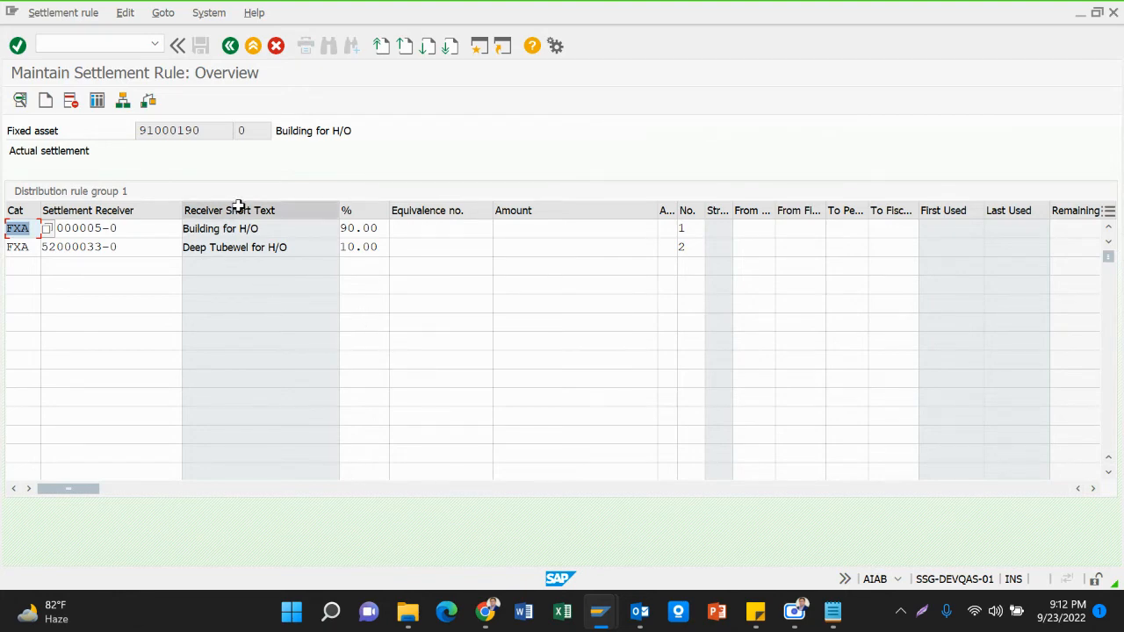
Go back to the line item list, save the distribution rules and open the settlement screen.
left_click(231, 46)
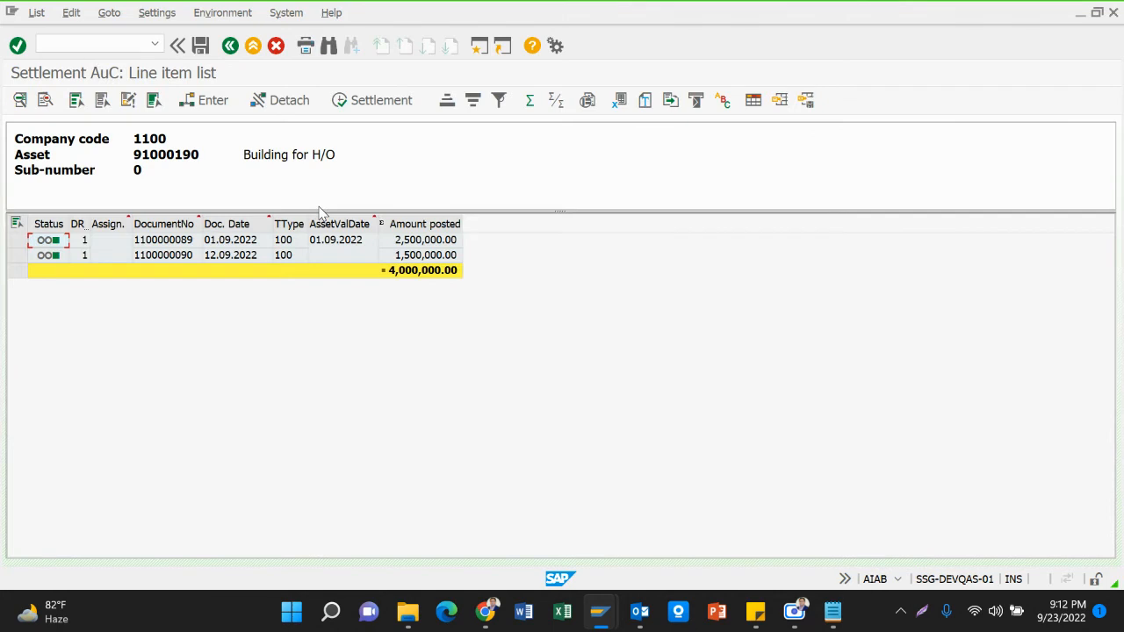
left_click(200, 46)
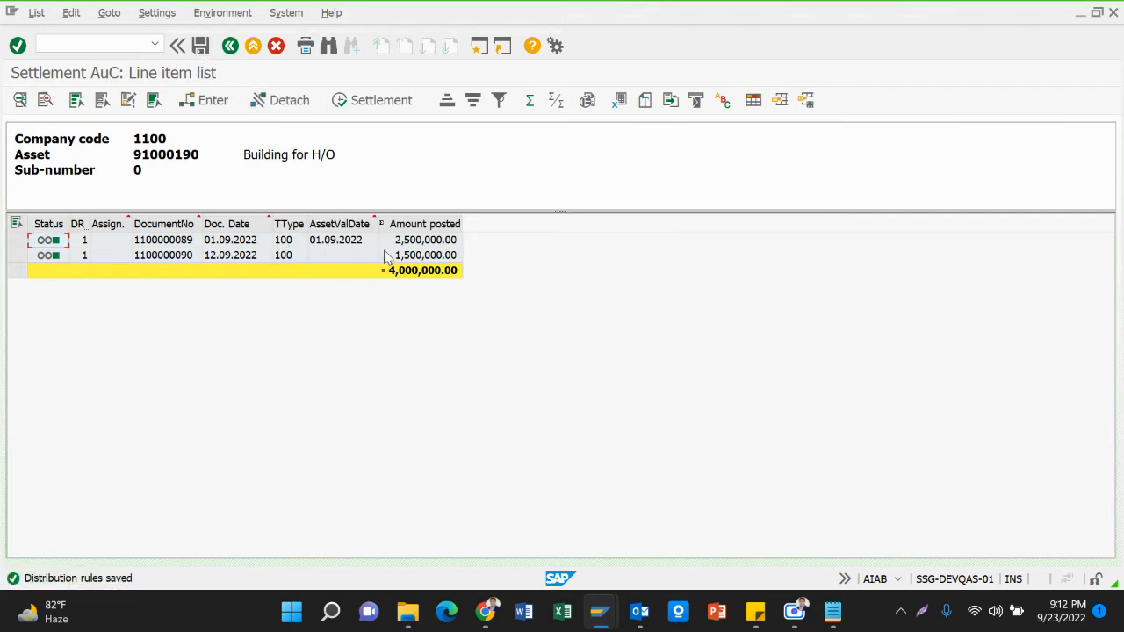
left_click(433, 256)
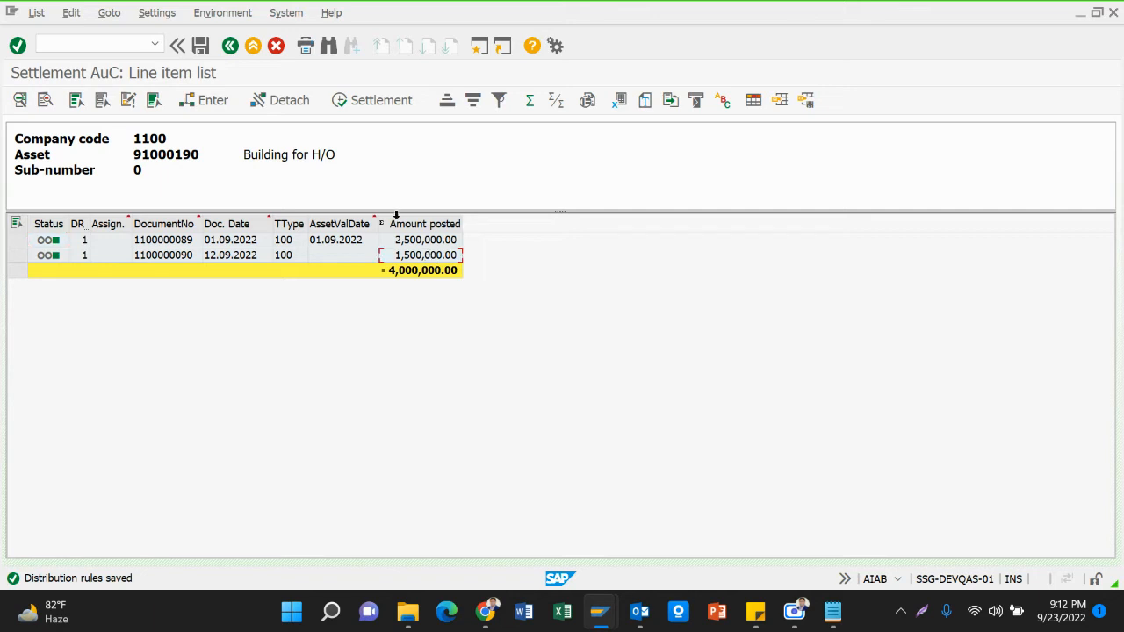
left_click(339, 101)
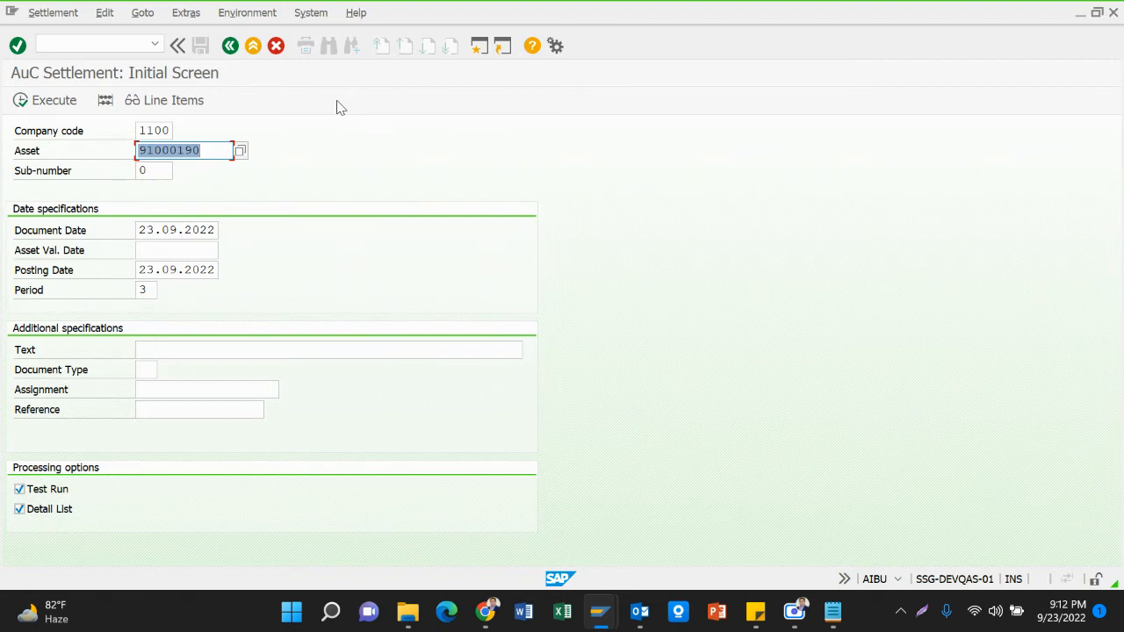
Set the asset value date to 23.09.2022 and fill Text with the earlier entry "AUC Settle from asset 91000189 to asset 62000077".
left_click(176, 246)
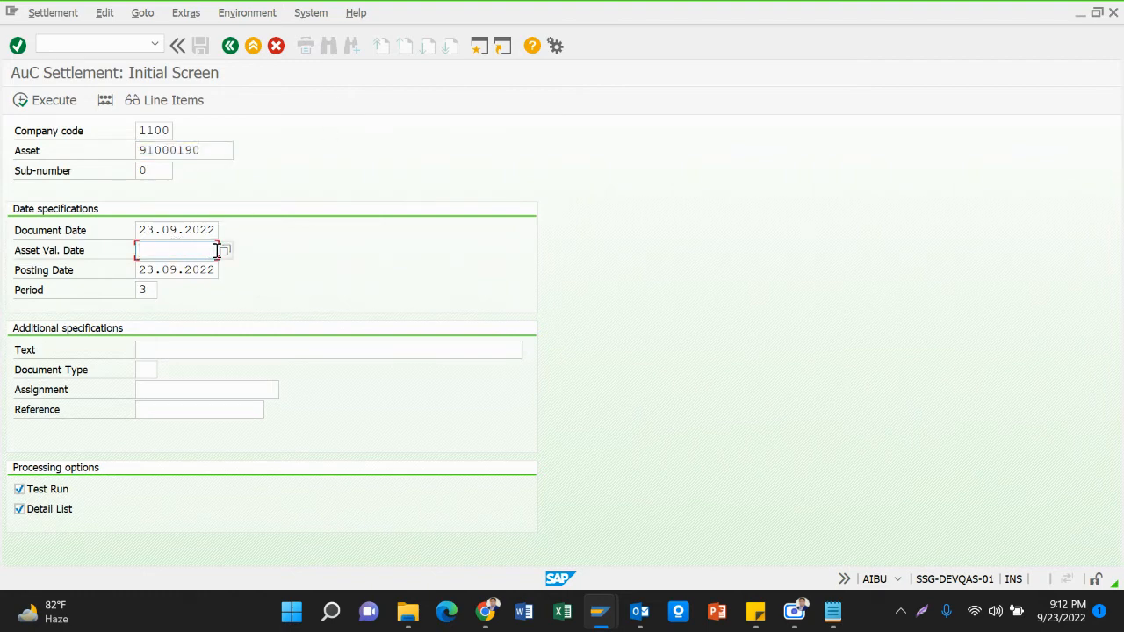
left_click(189, 267)
left_click(185, 352)
left_click(199, 368)
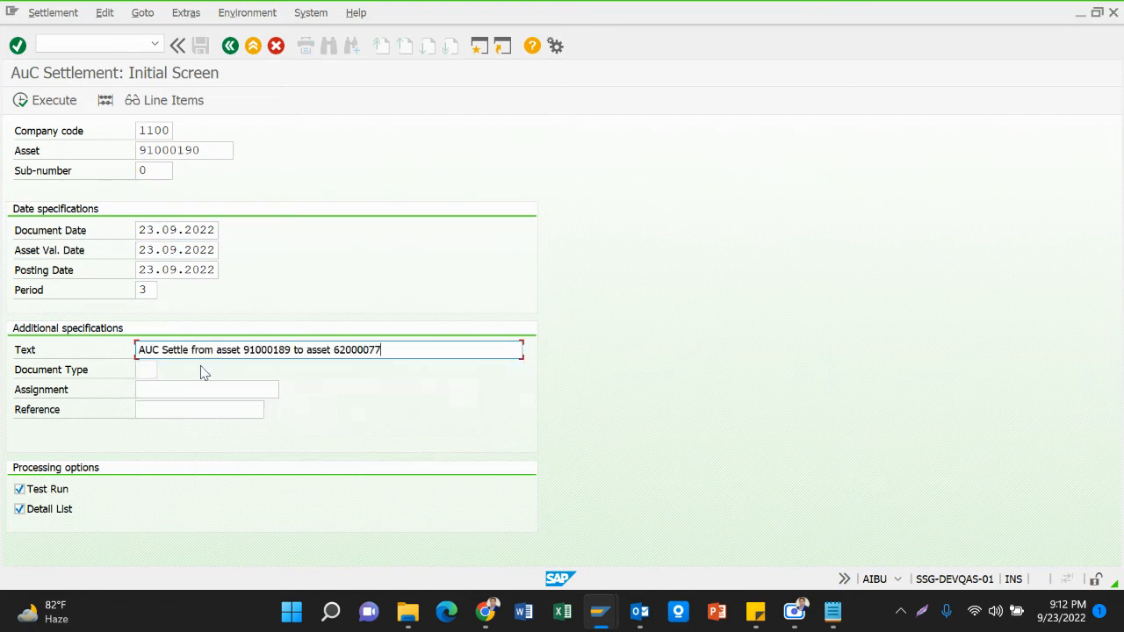
Change the source asset number in Text to 91000190 and delete the target asset number 62000077.
left_click_drag(317, 351, 237, 353)
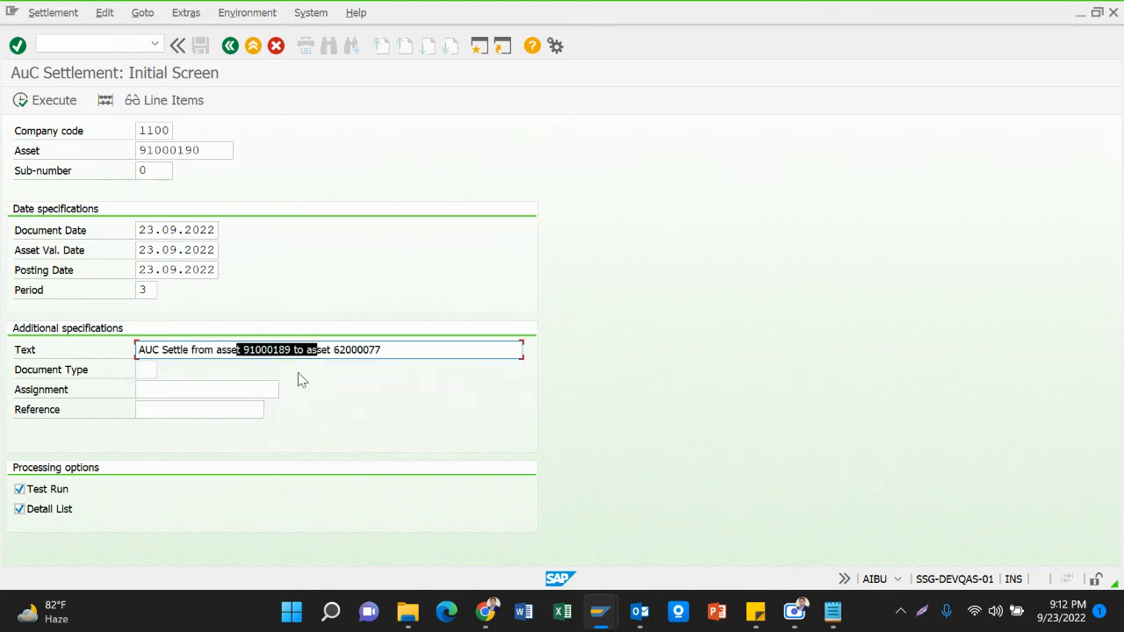
left_click(286, 351)
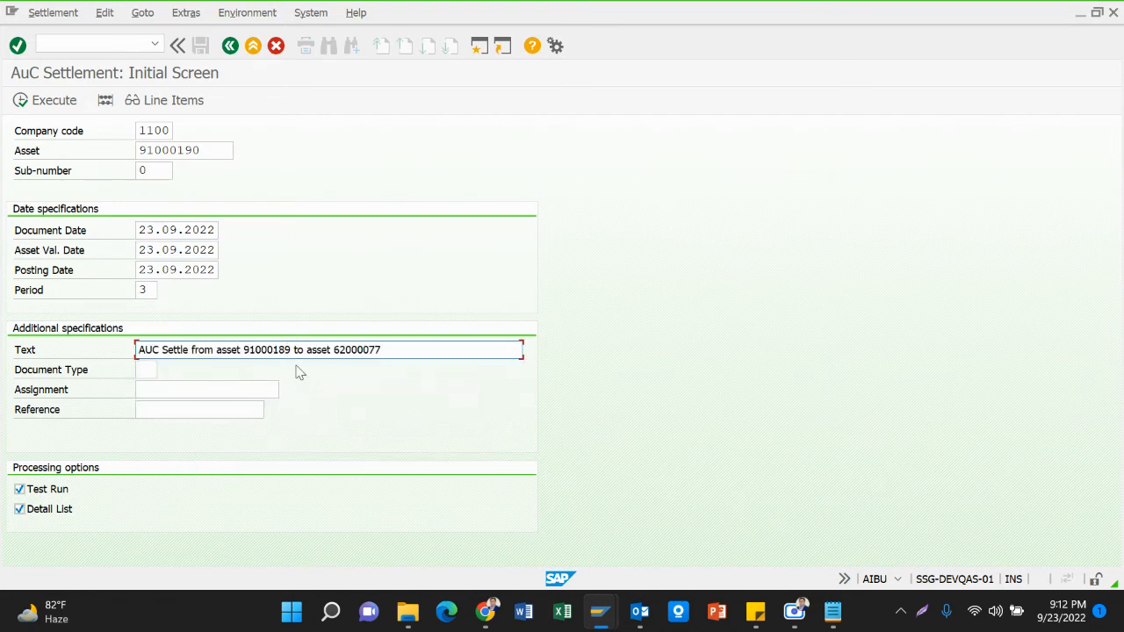
key("BackSpace")
key("BackSpace")
type("90")
key("Delete")
key("Delete")
Copy asset number 22000005 from the Notepad notes to the end of the settlement text.
key("alt+Tab")
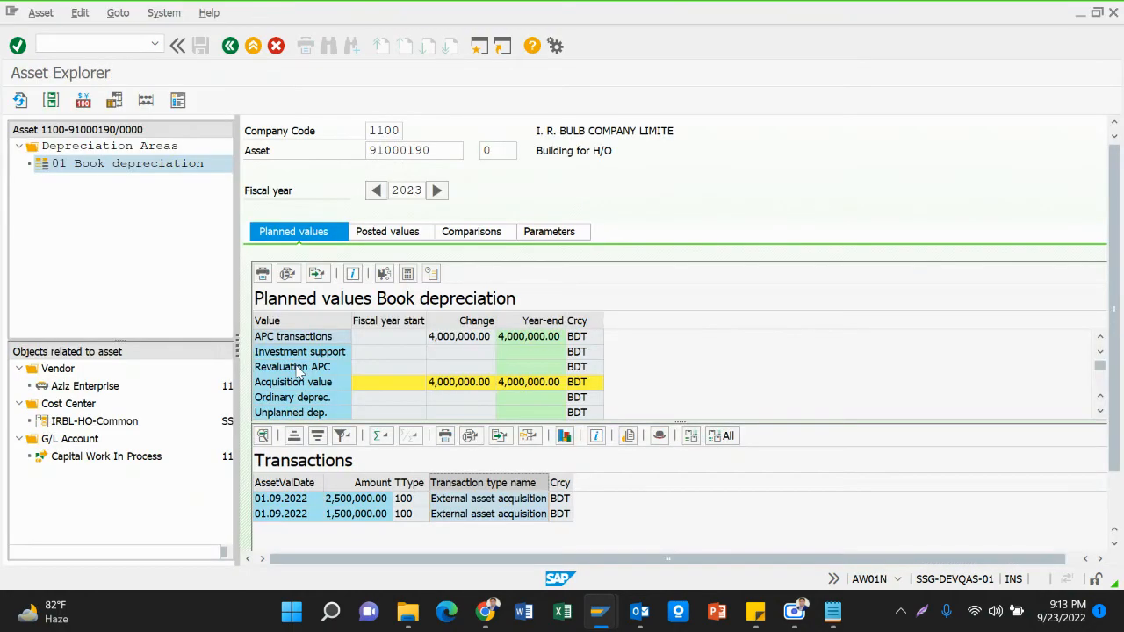
key("alt+Tab")
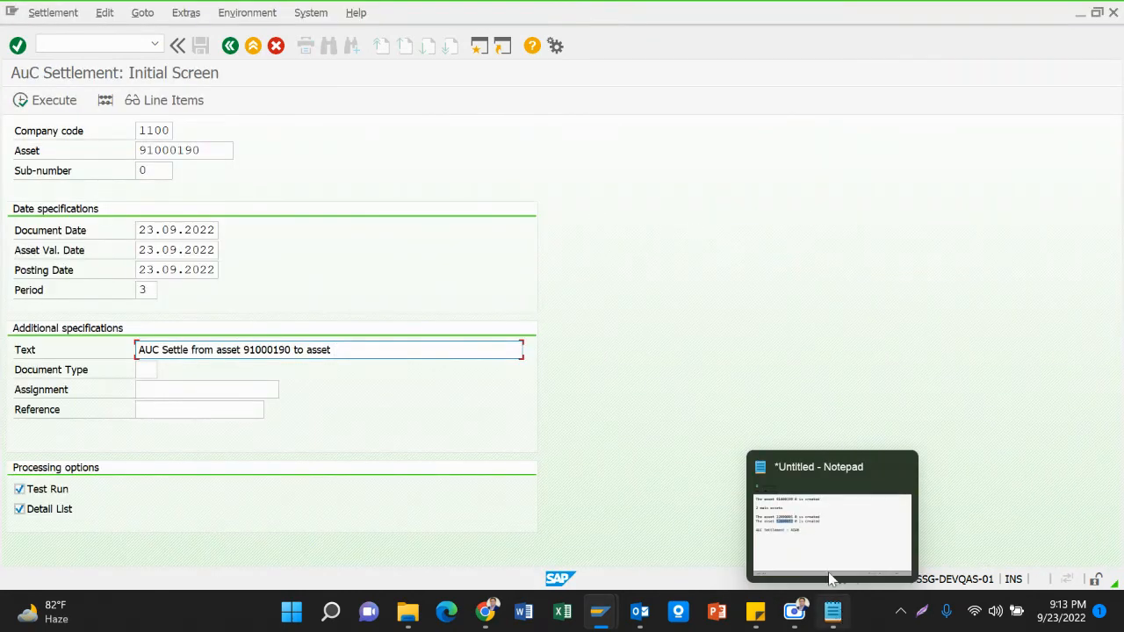
left_click(832, 580)
left_click_drag(298, 212, 390, 213)
key("ctrl+c")
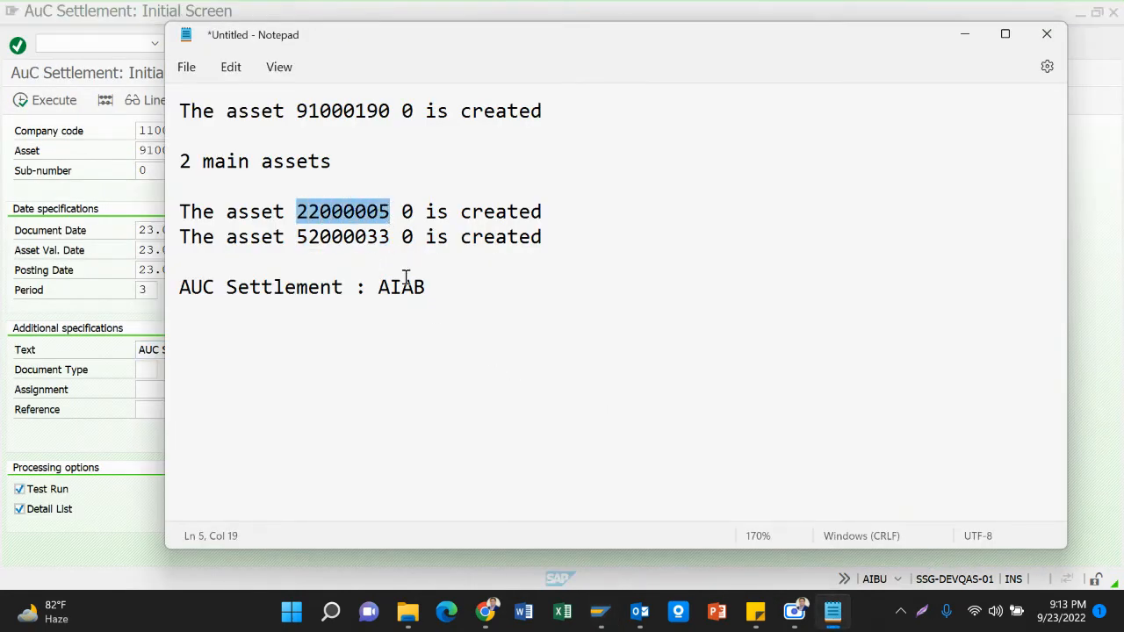
key("alt+Tab")
key("ctrl+v")
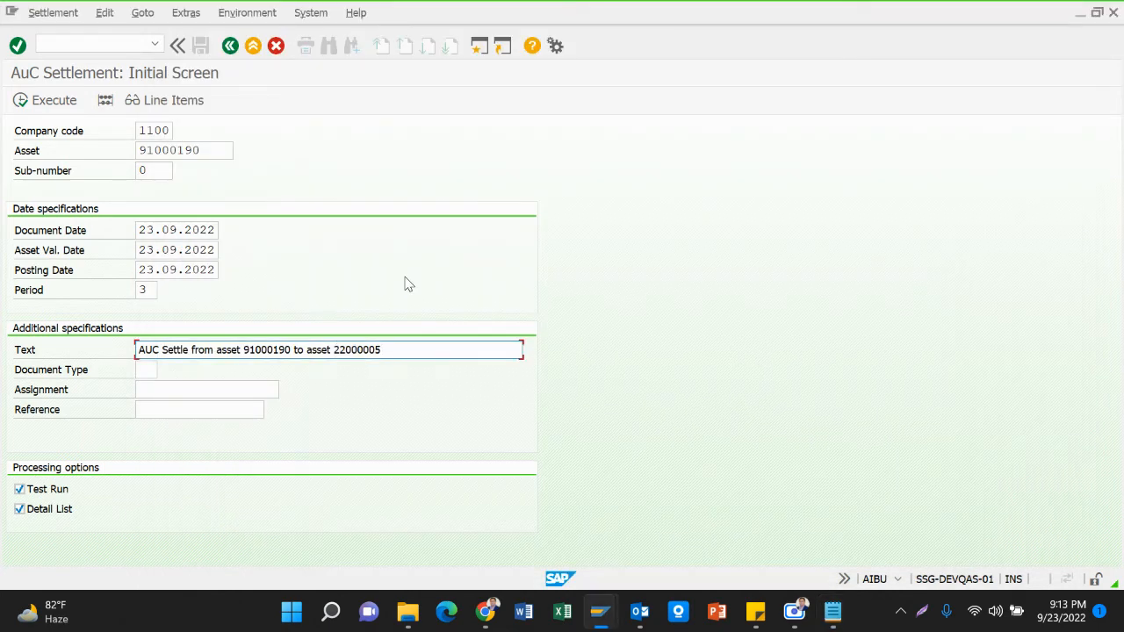
Copy asset number 52000033 in Notepad and add a comma after 22000005 in the settlement text.
key("alt+Tab")
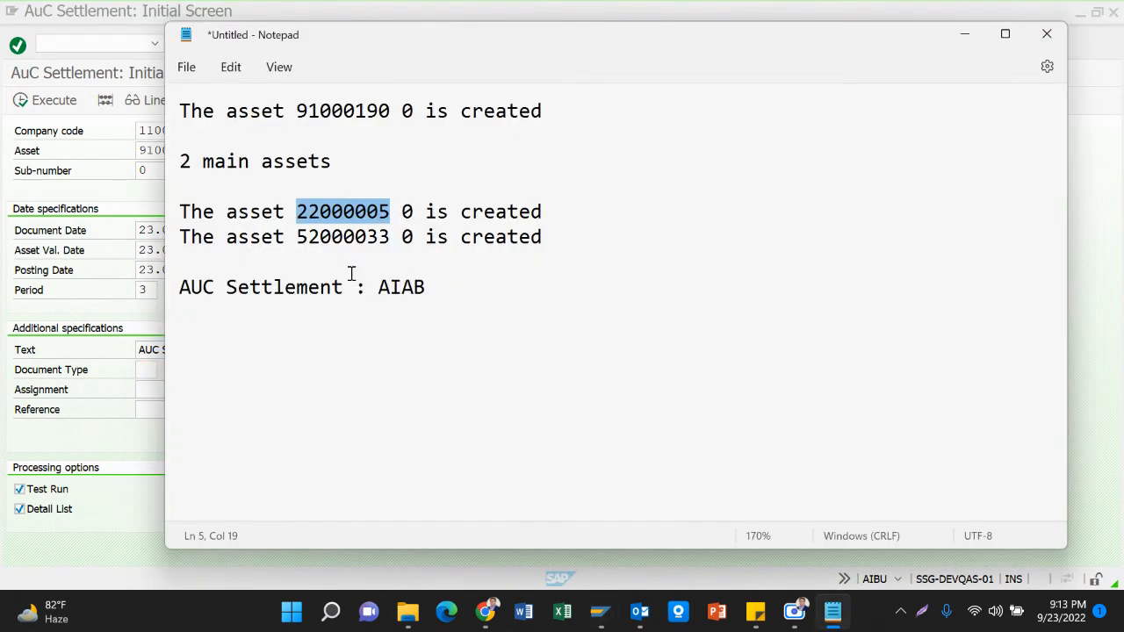
left_click_drag(298, 236, 391, 235)
key("ctrl+c")
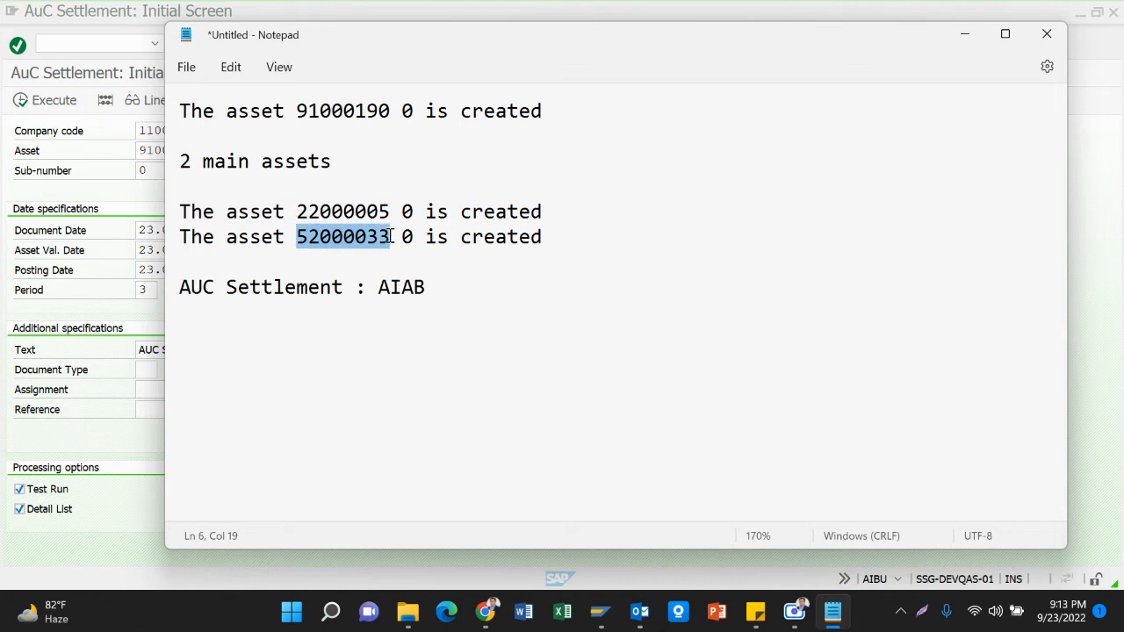
key("alt+Tab")
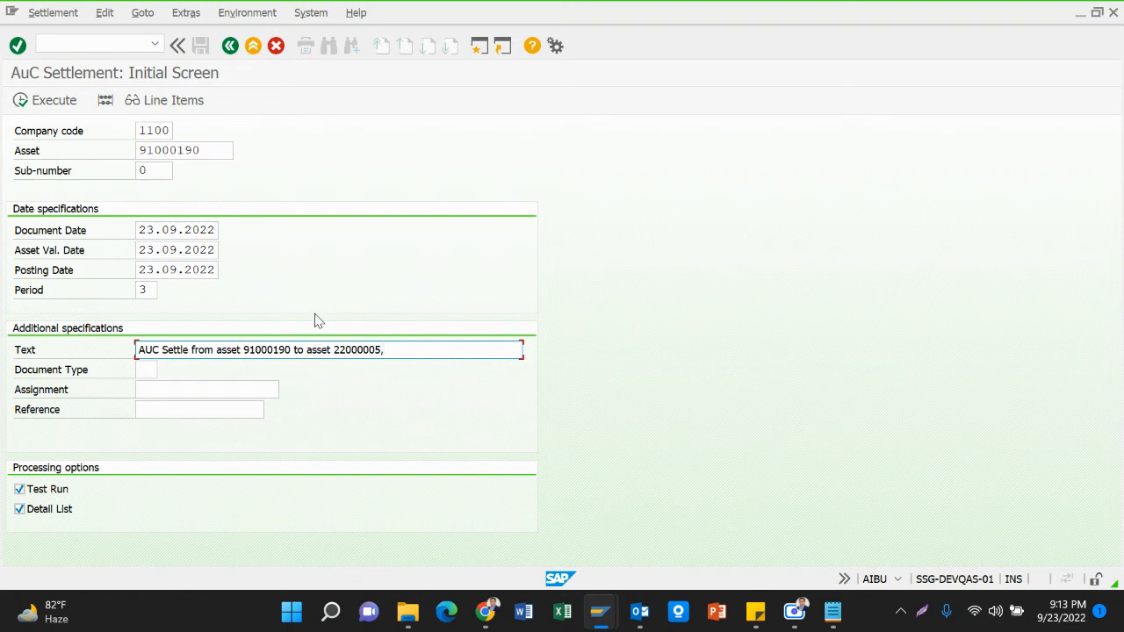
key("alt+Tab")
key("alt+Tab")
Shorten the settlement text by removing "AUC Settle" so that it begins with "From asset 91000190".
left_click(193, 350)
key("BackSpace")
key("BackSpace")
key("BackSpace")
key("BackSpace")
key("BackSpace")
key("BackSpace")
key("BackSpace")
key("BackSpace")
key("BackSpace")
key("BackSpace")
key("BackSpace")
key("BackSpace")
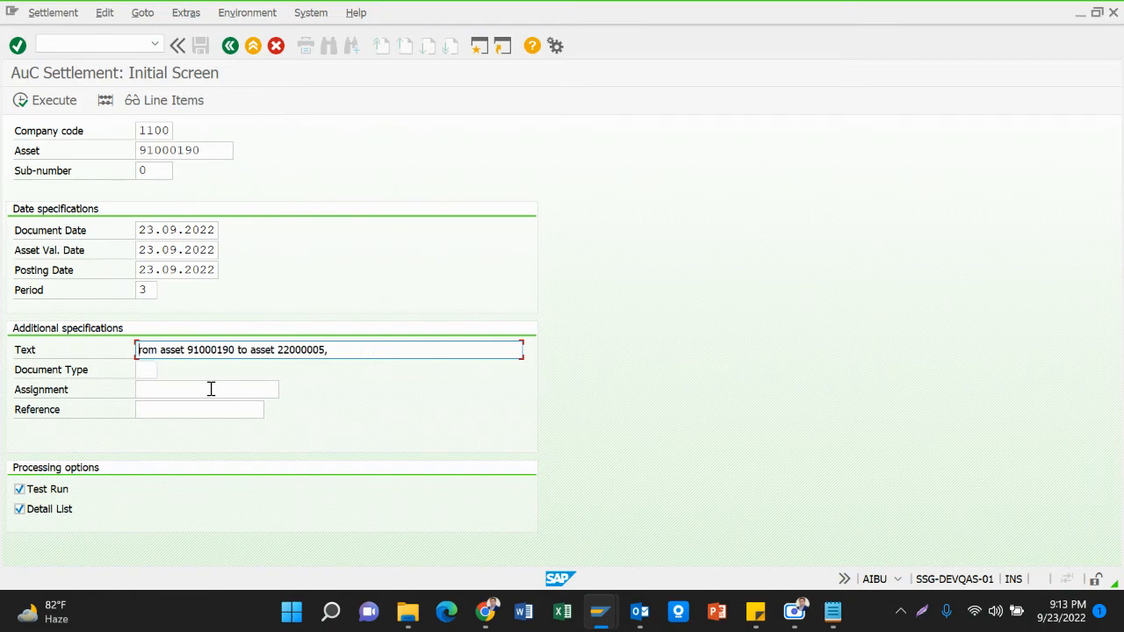
type("F")
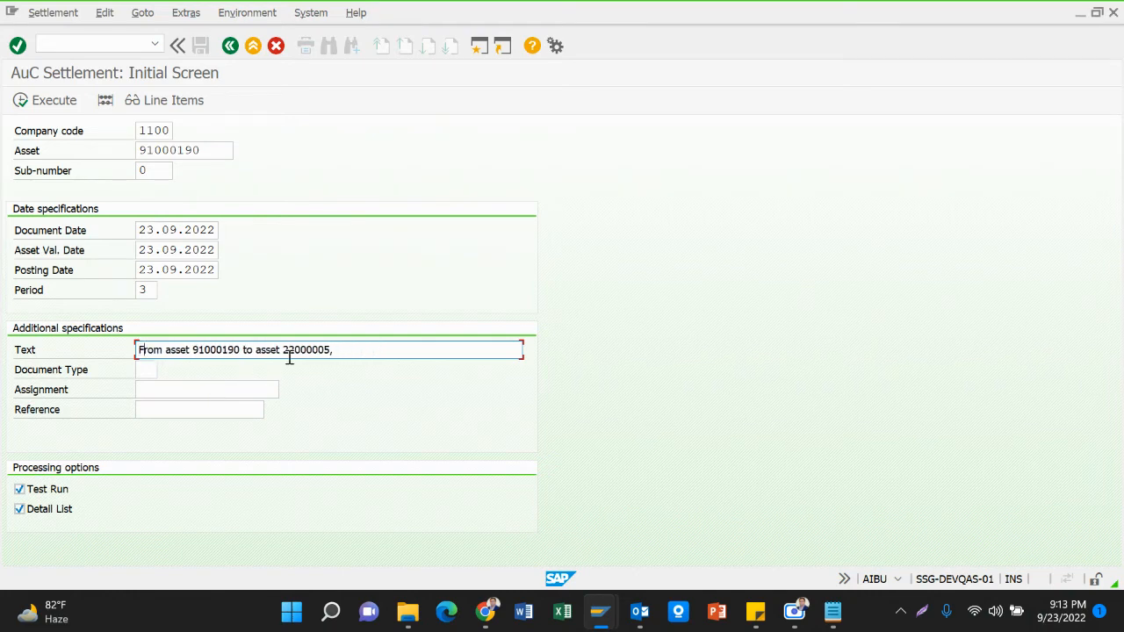
Append the copied asset number 52000033 after the comma at the end of the settlement text.
left_click_drag(341, 350, 270, 350)
key("End")
key("alt+Tab")
key("alt+Tab")
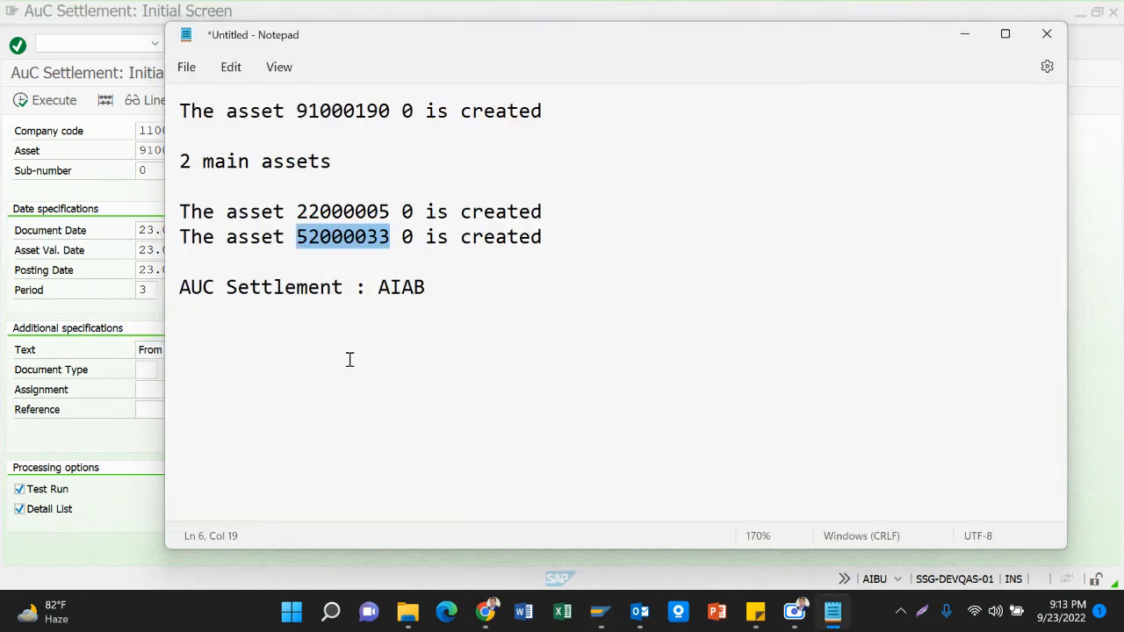
key("ctrl+v")
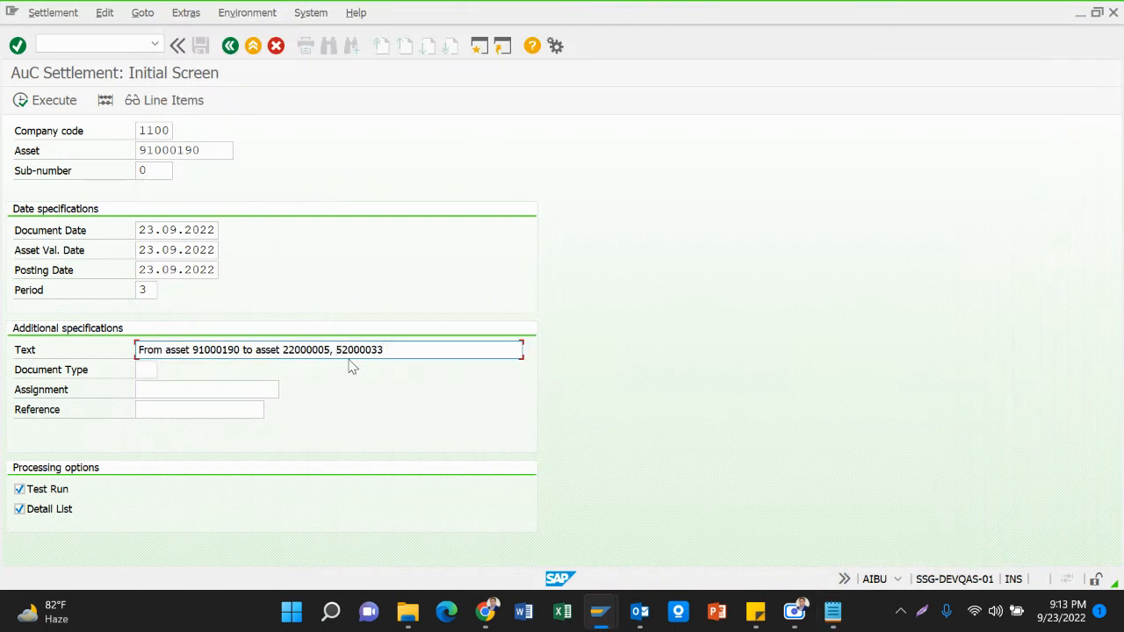
Set the settlement's reference to "As per Rules", leave the assignment blank, and validate the entries.
left_click(166, 392)
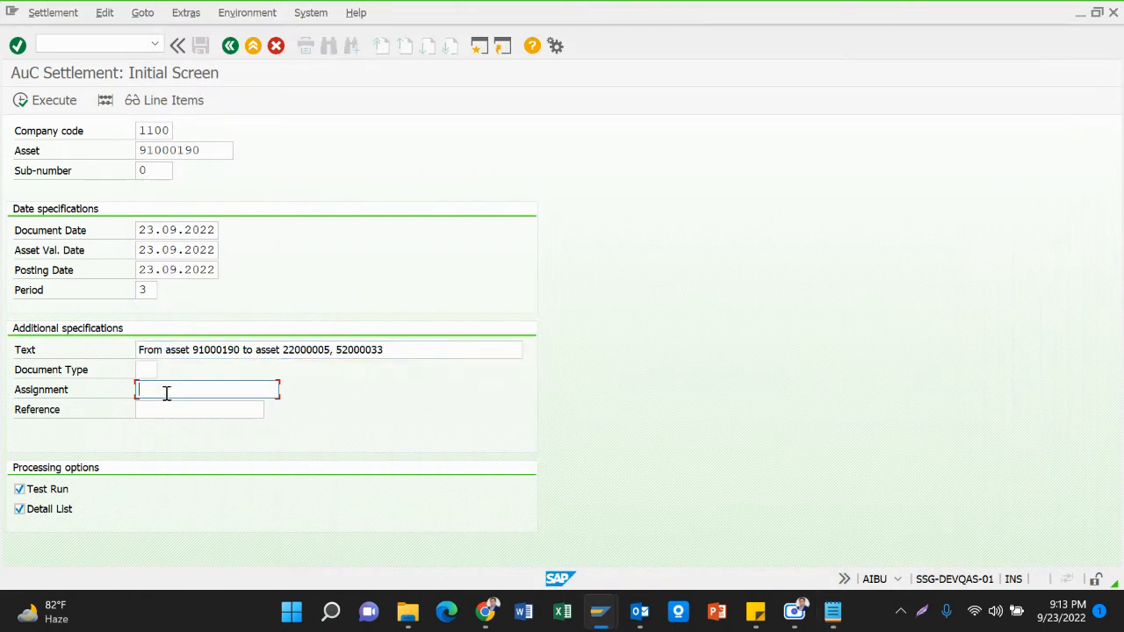
left_click(166, 395)
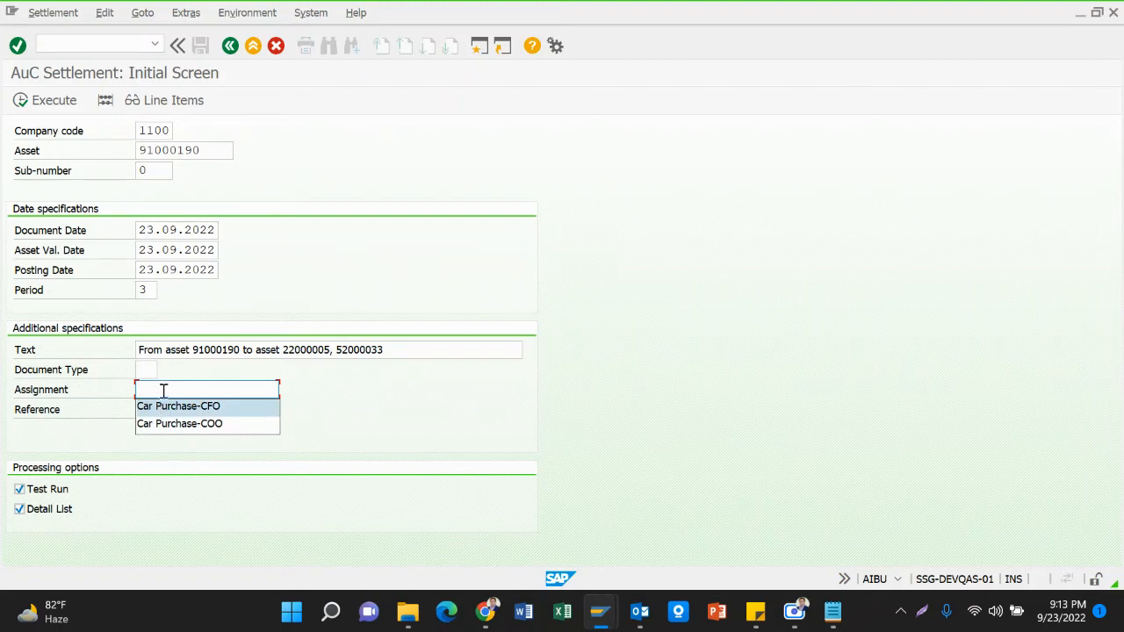
left_click(164, 392)
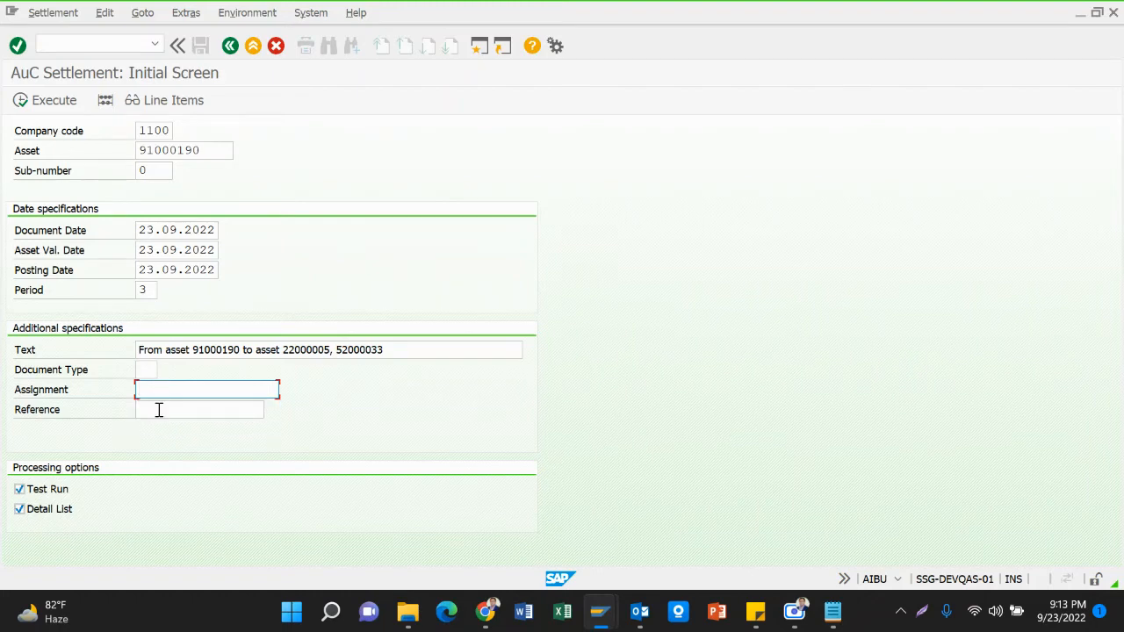
left_click(155, 411)
left_click(151, 418)
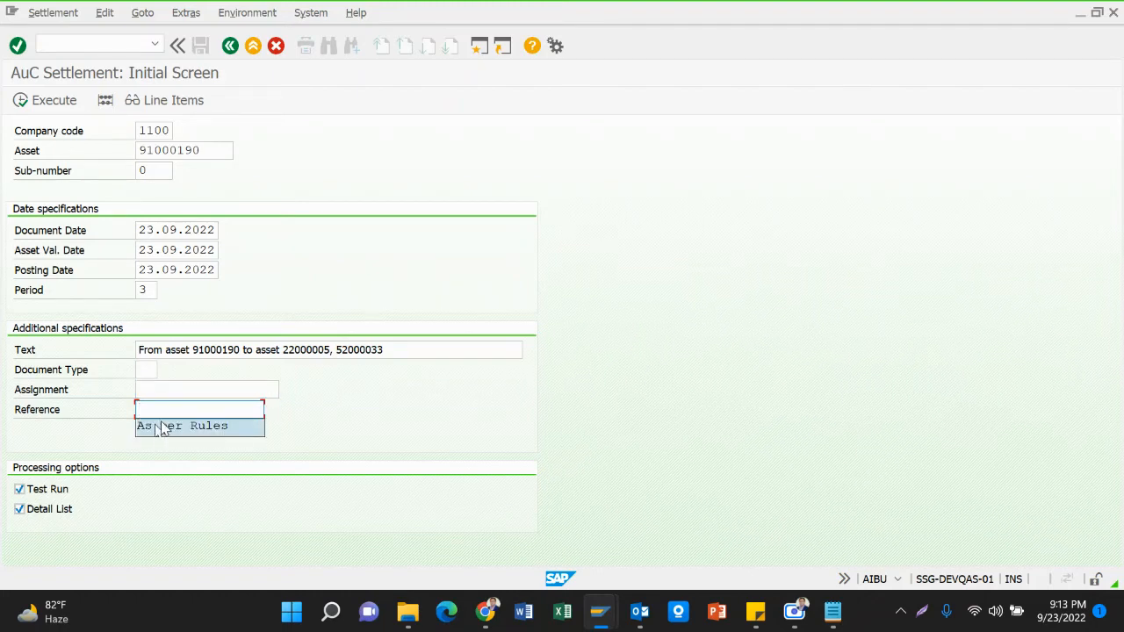
left_click(163, 429)
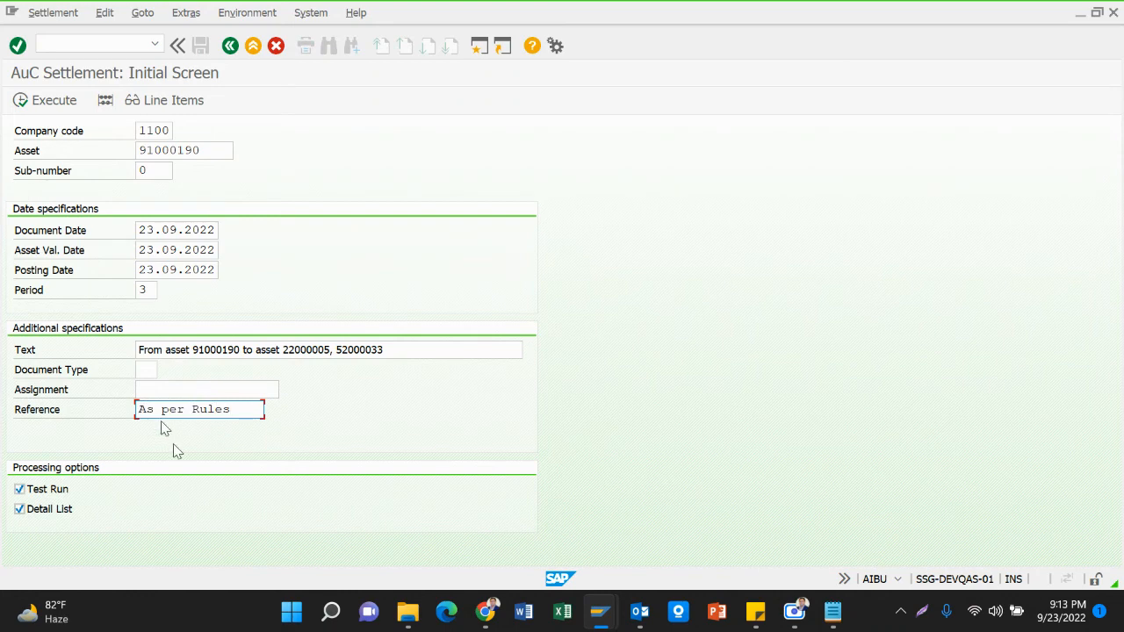
key("Return")
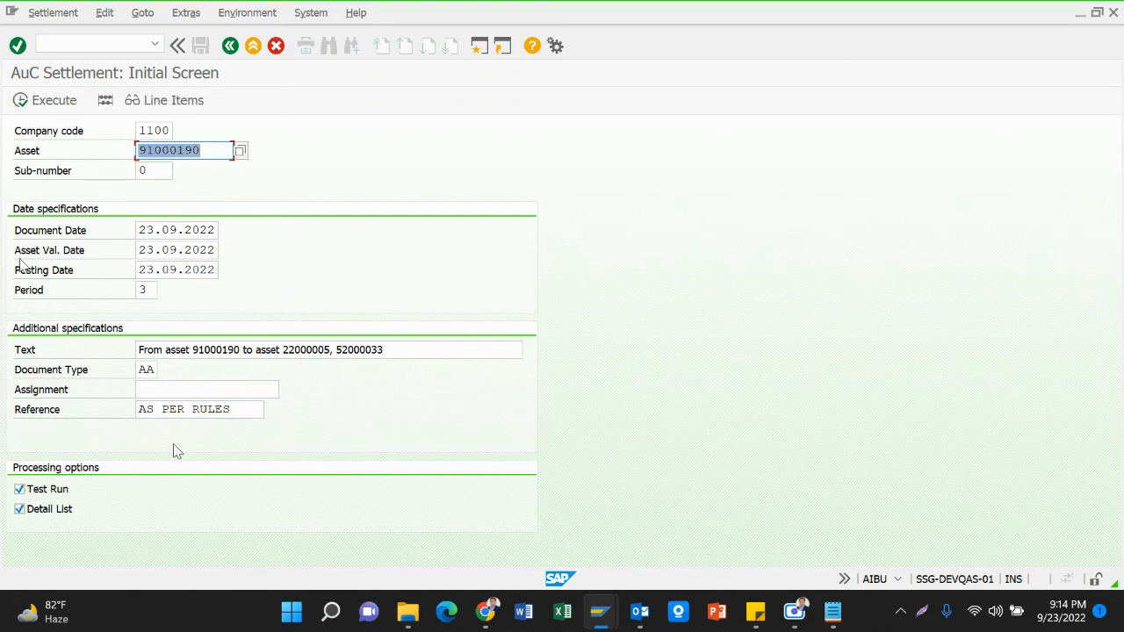
Execute the settlement as a test run, collapse the receiver lines to subtotals, and examine the amounts for assets 22000005 and 52000033.
left_click(39, 100)
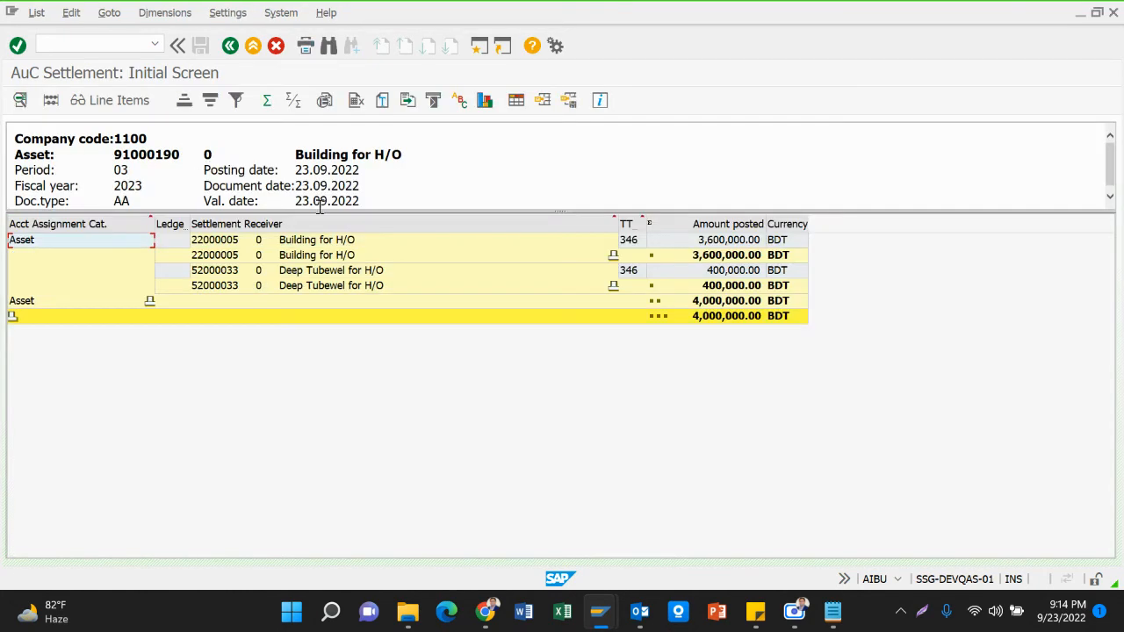
left_click(309, 272)
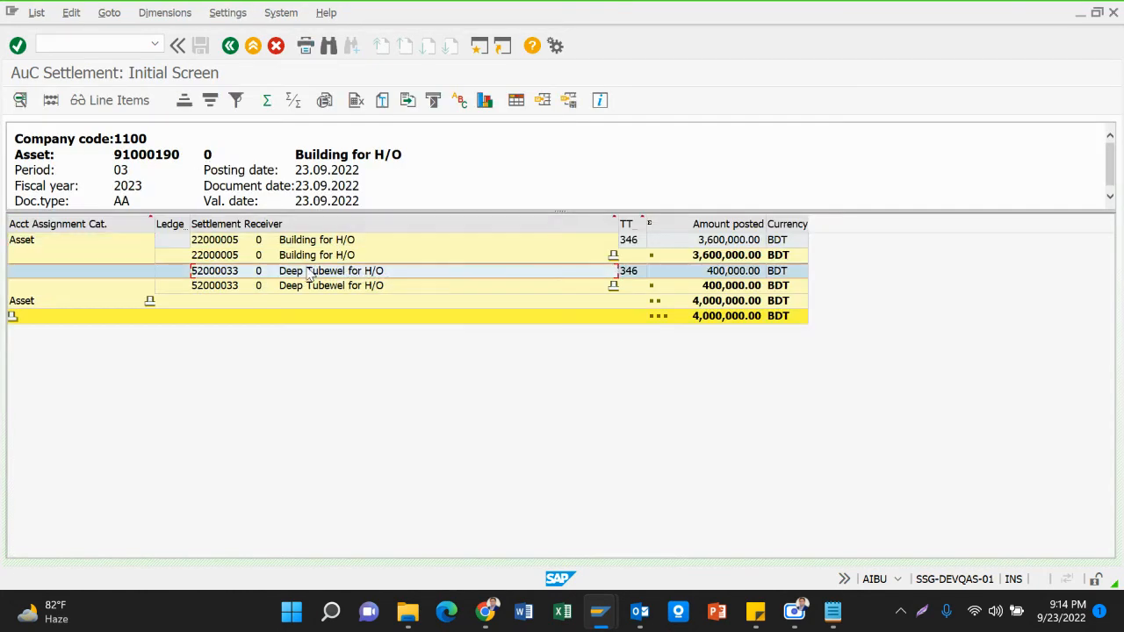
left_click(373, 287)
left_click(353, 272)
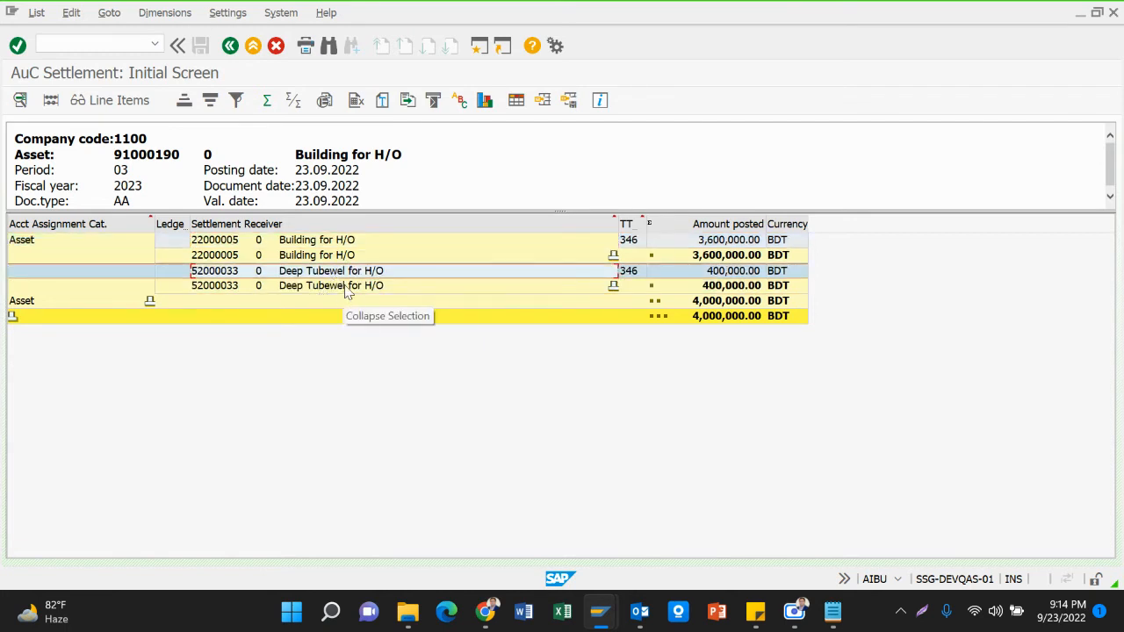
left_click(344, 288)
left_click(320, 242)
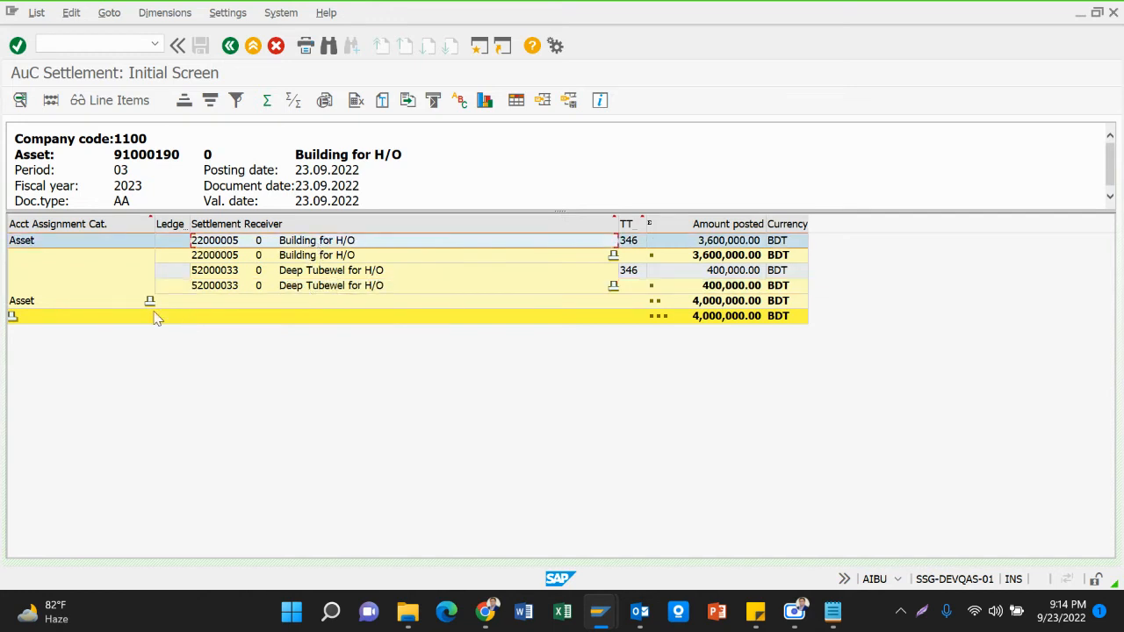
left_click(150, 304)
left_click(149, 242)
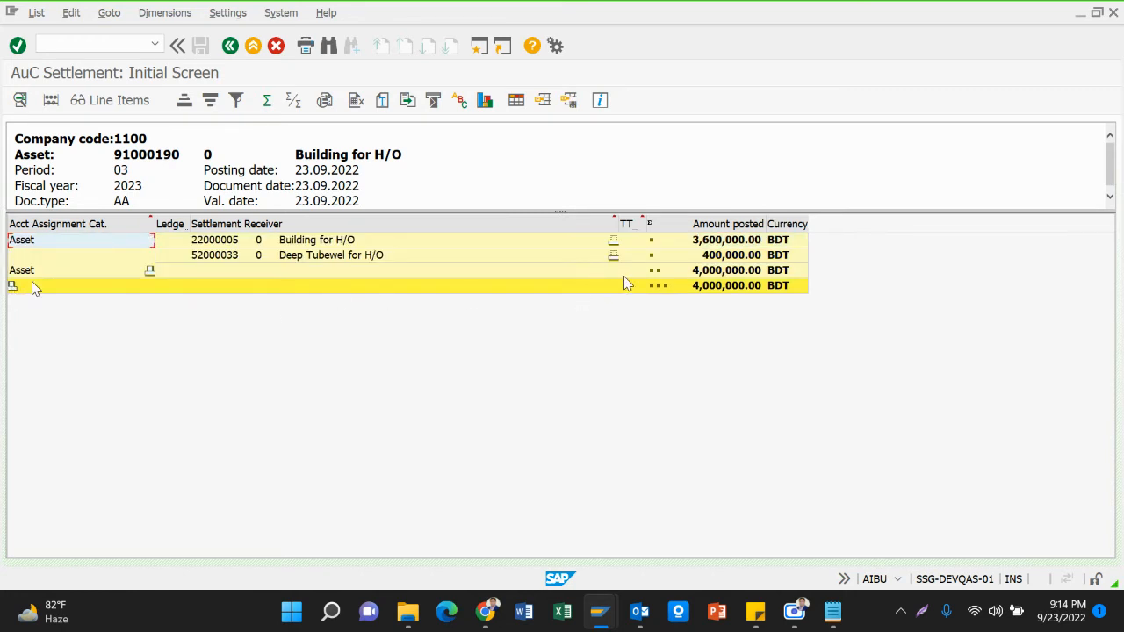
left_click(330, 246)
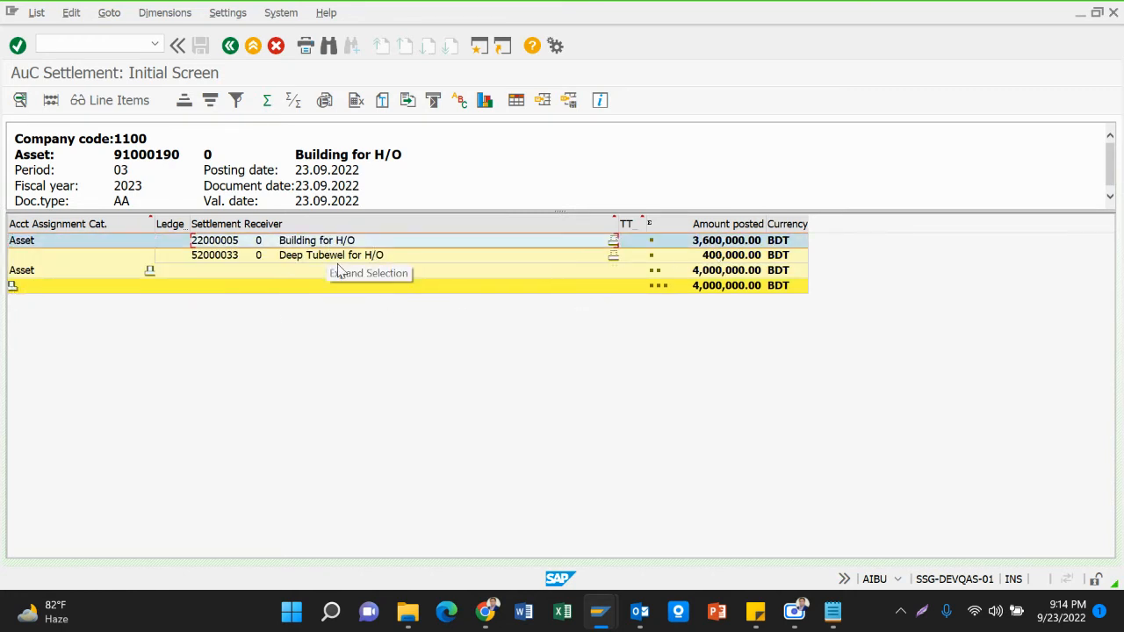
left_click(339, 260)
left_click(375, 244)
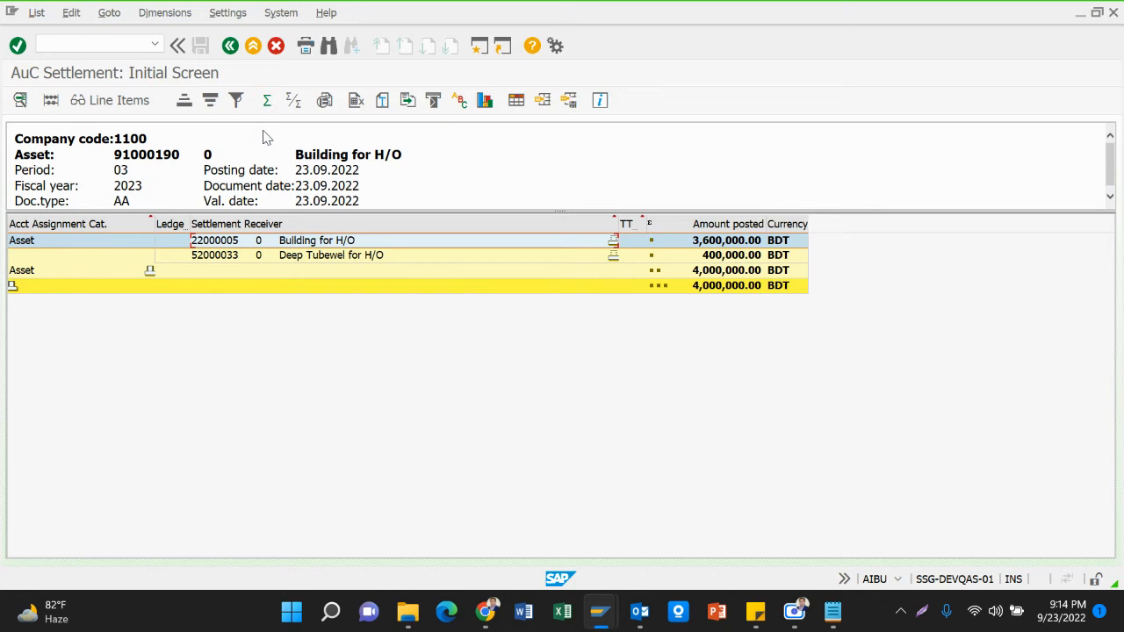
Return to the settlement's initial screen, turn off Test Run, and execute the actual settlement posting.
left_click(230, 45)
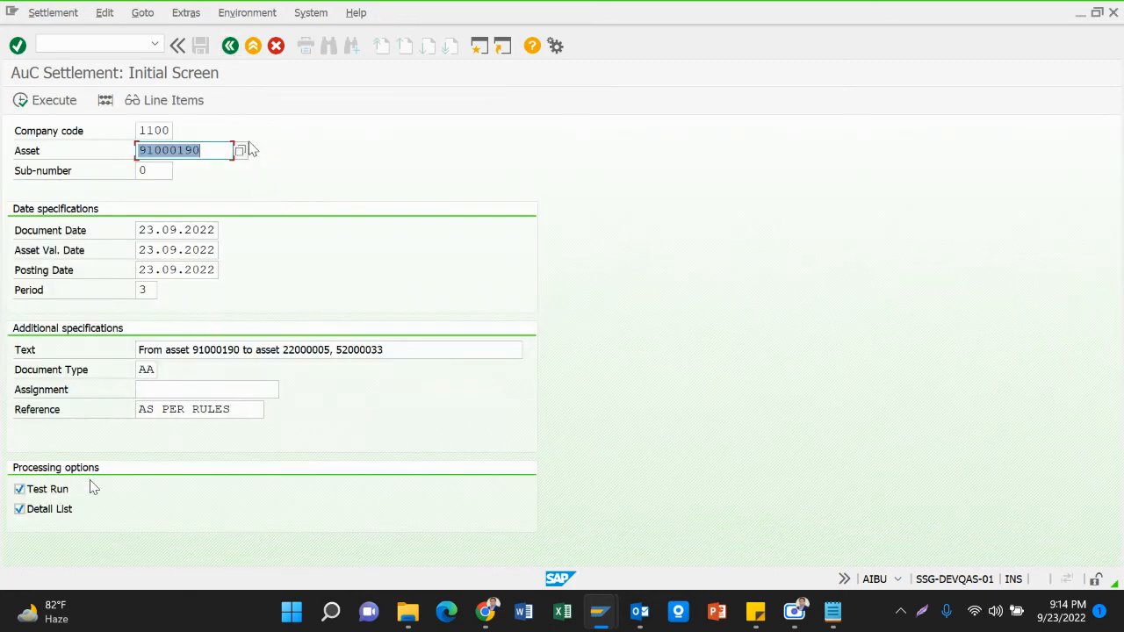
left_click(58, 489)
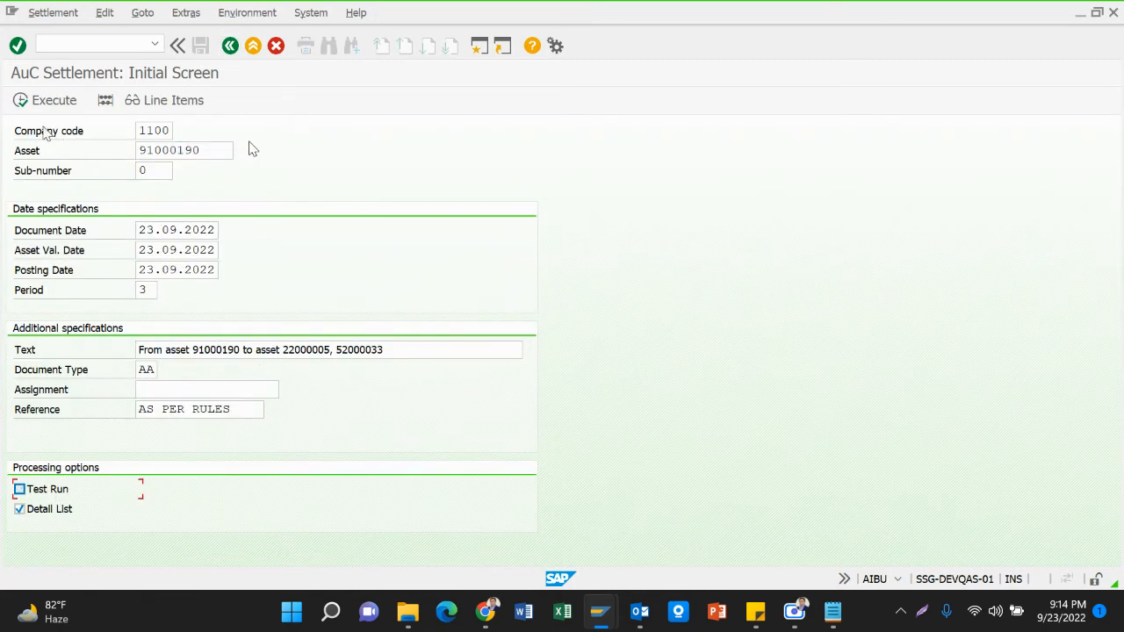
left_click(44, 100)
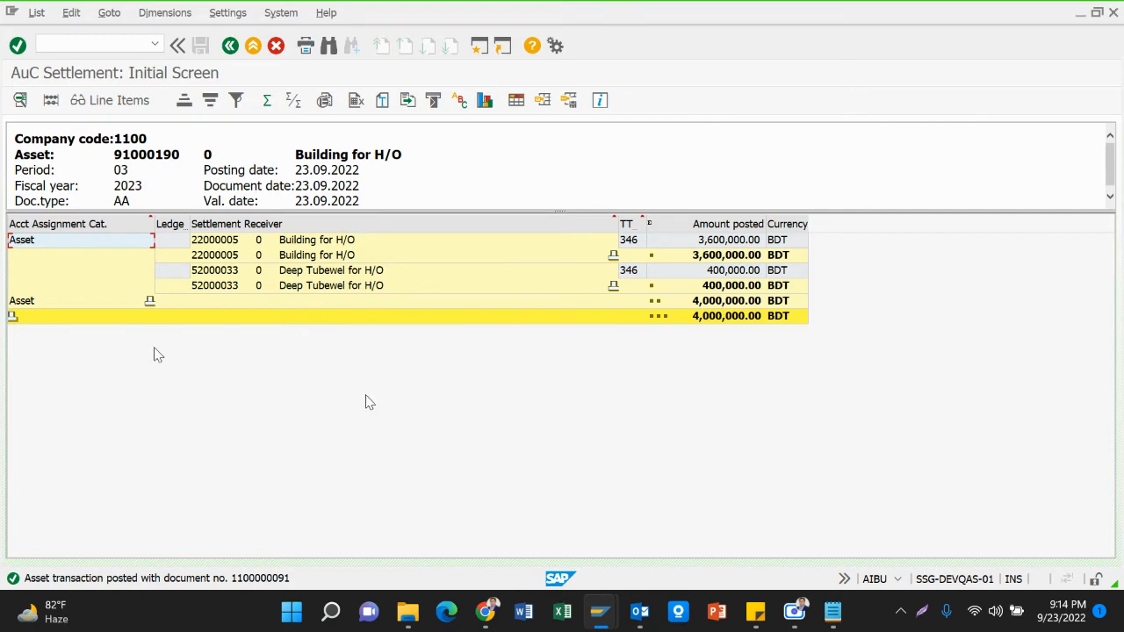
Switch to the Asset Explorer session, refresh asset 91000190, and examine its planned values and the settlement transaction.
mouse_move(612, 617)
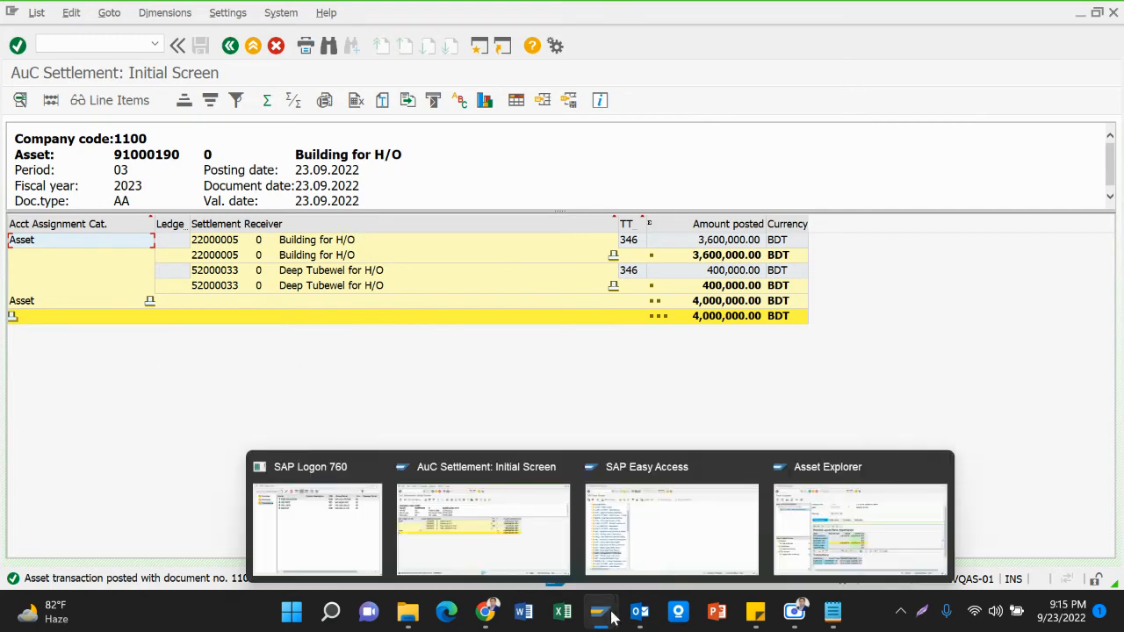
left_click(856, 527)
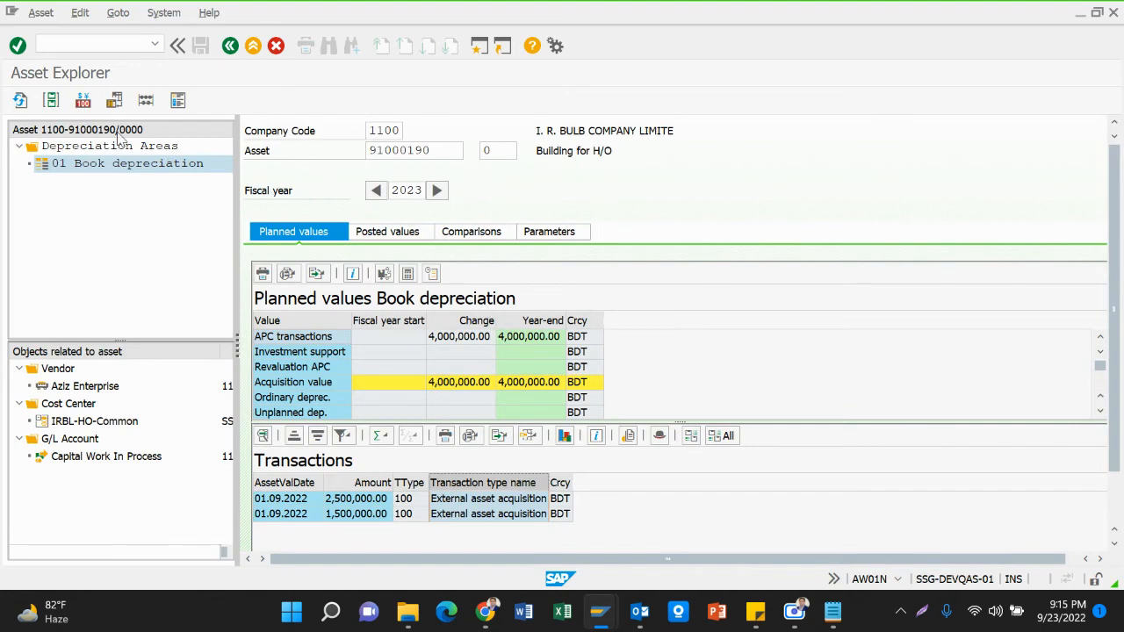
left_click(20, 100)
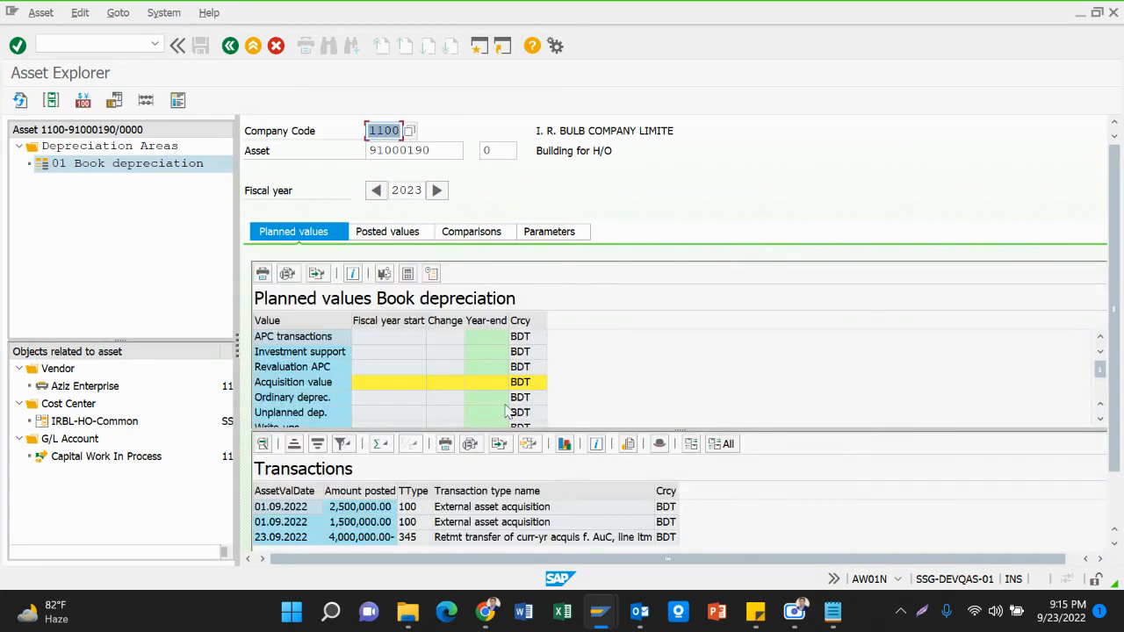
scroll(509, 413, "down", 2)
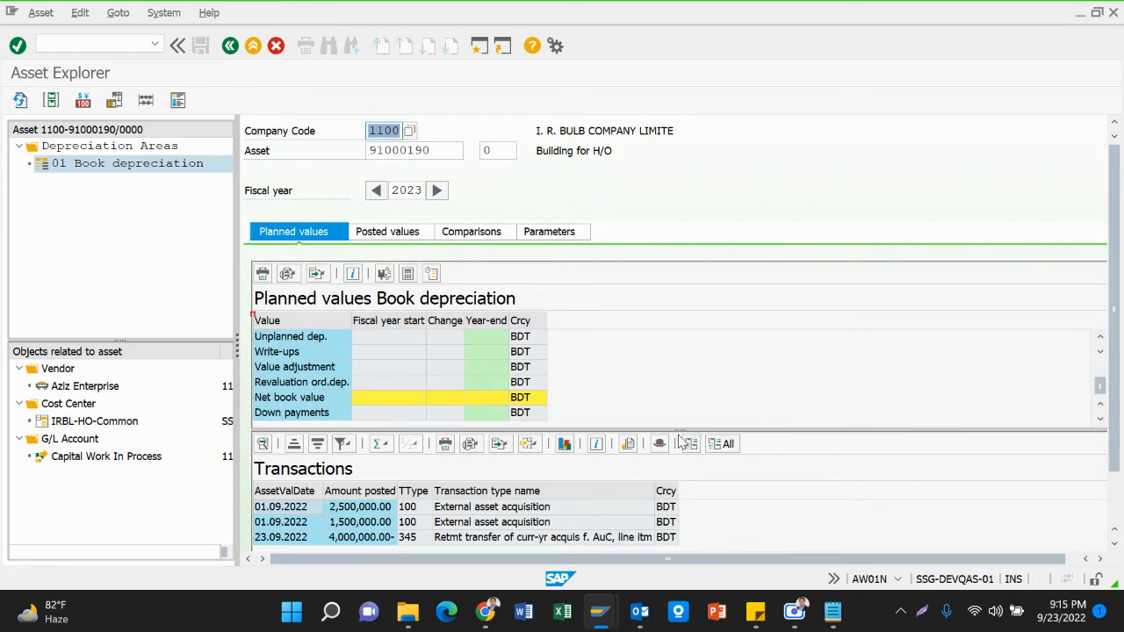
left_click_drag(676, 430, 674, 322)
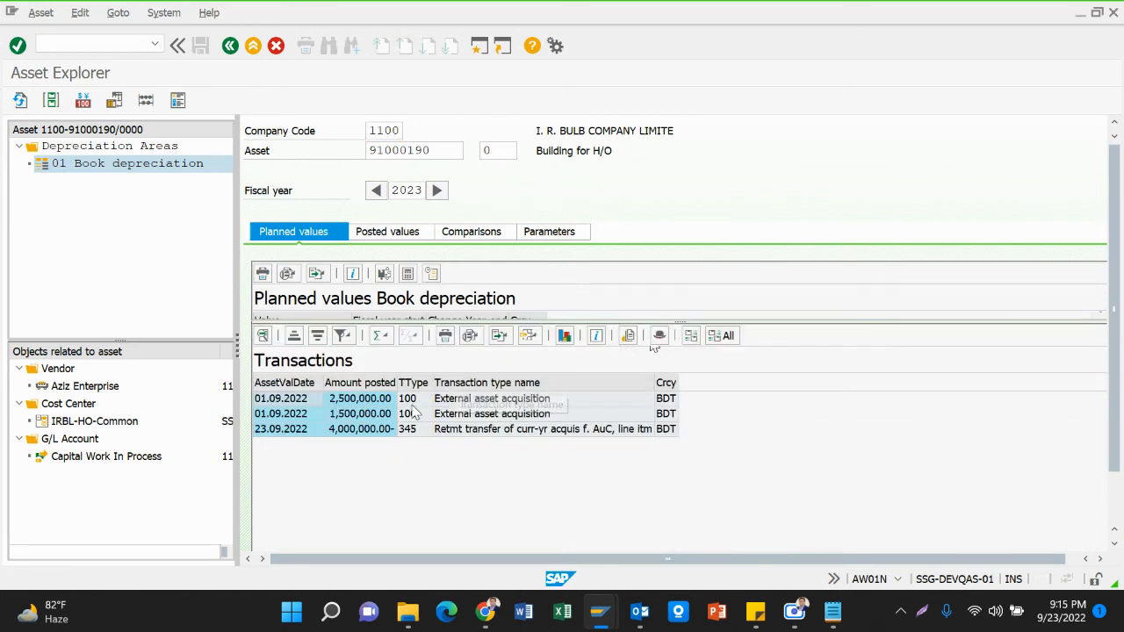
left_click(386, 430)
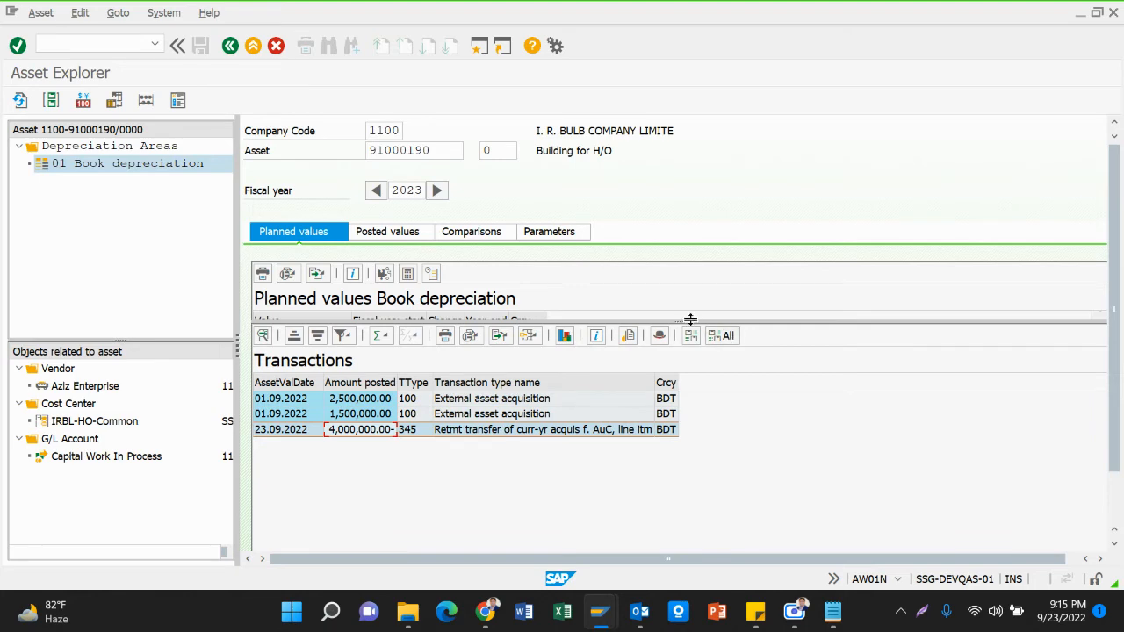
left_click_drag(687, 321, 657, 414)
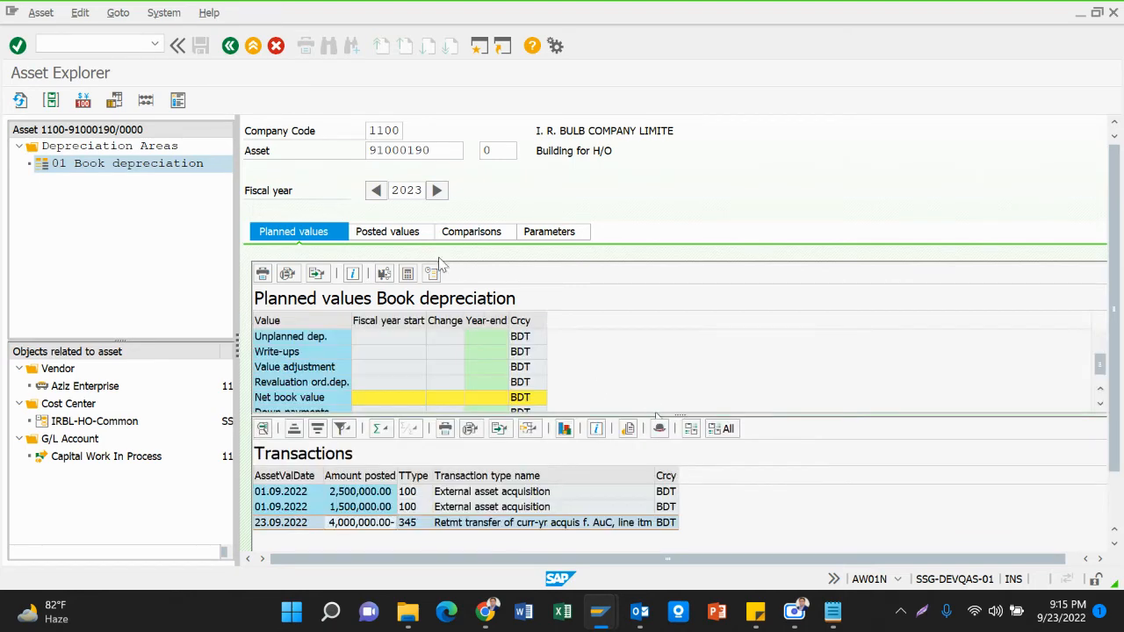
Display asset 52000033 in Asset Explorer using the number from Notepad and check its transfer transaction from the AuC.
left_click(271, 155)
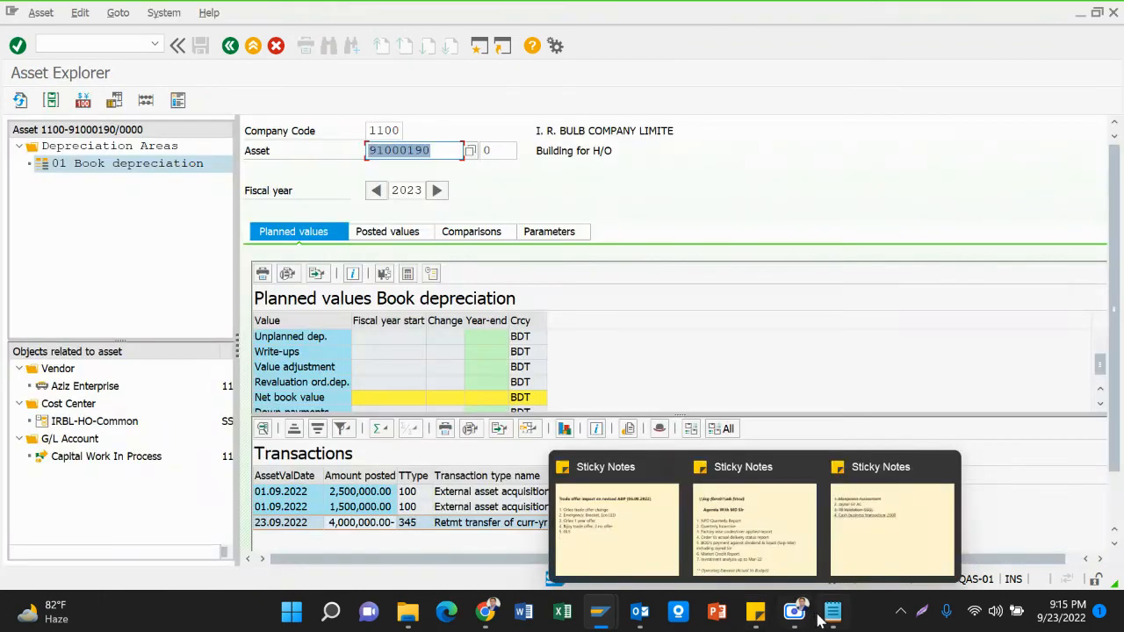
left_click(829, 615)
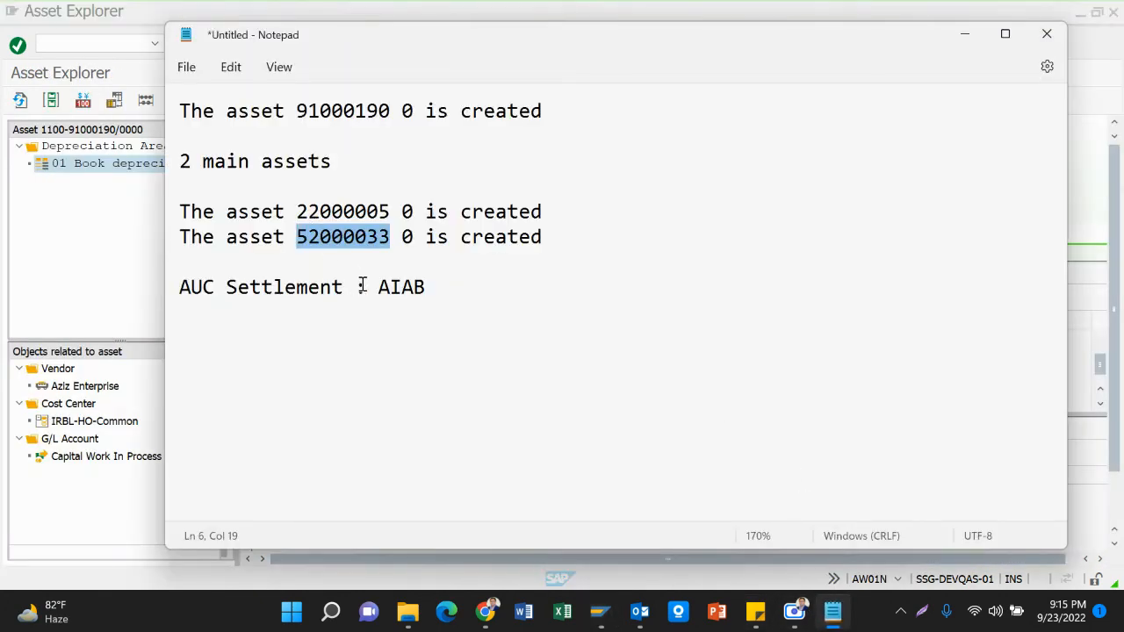
key("alt+Tab")
type("52000033")
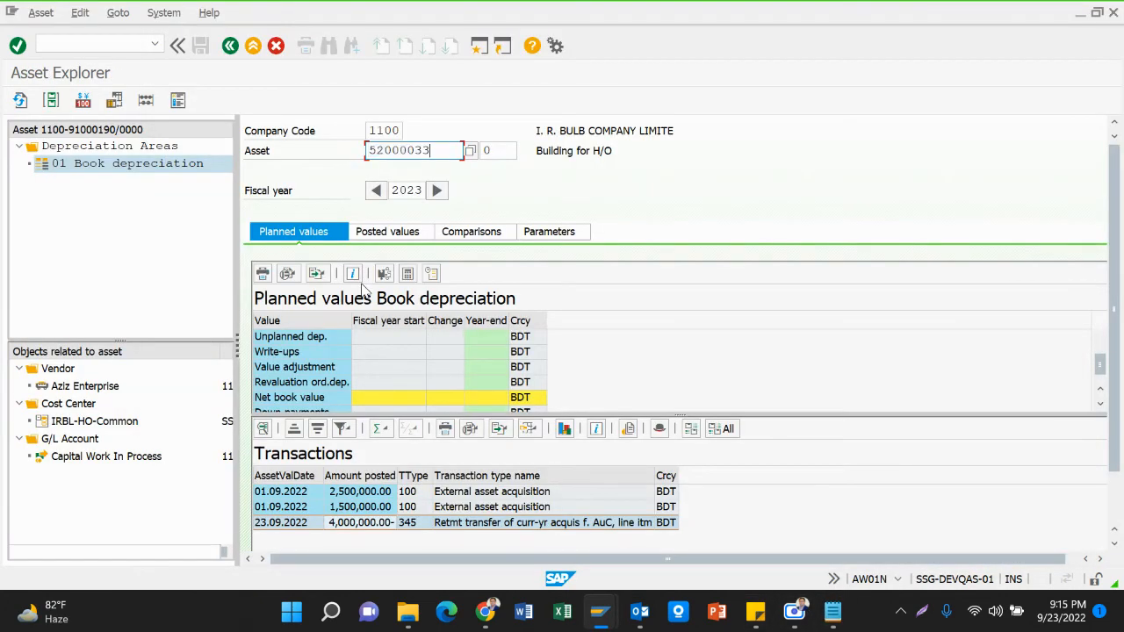
key("Return")
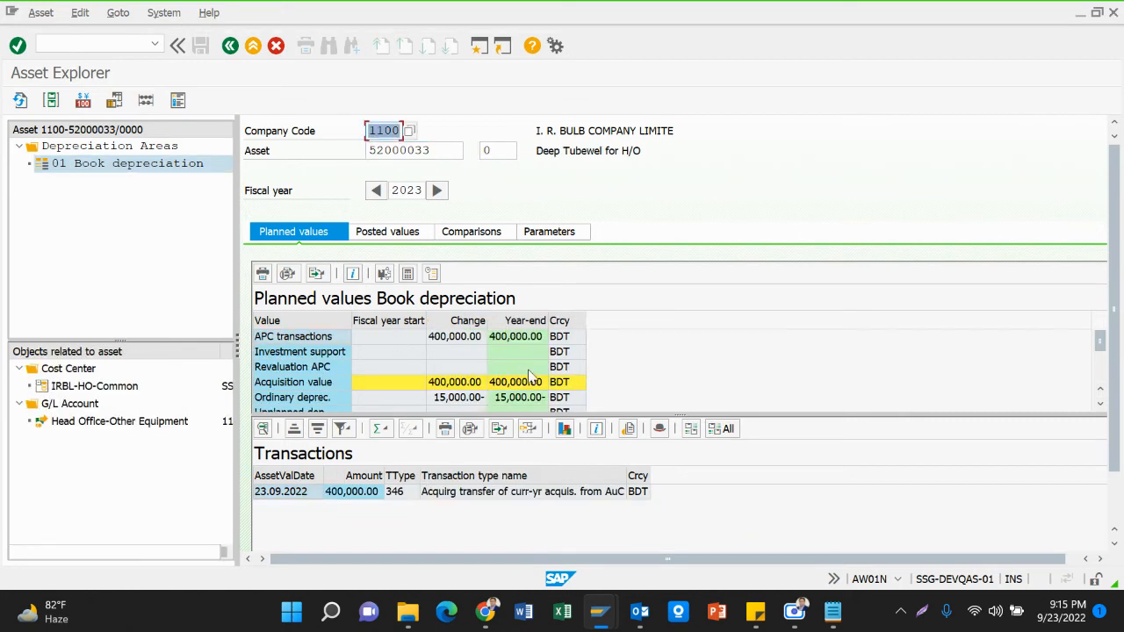
left_click(497, 494)
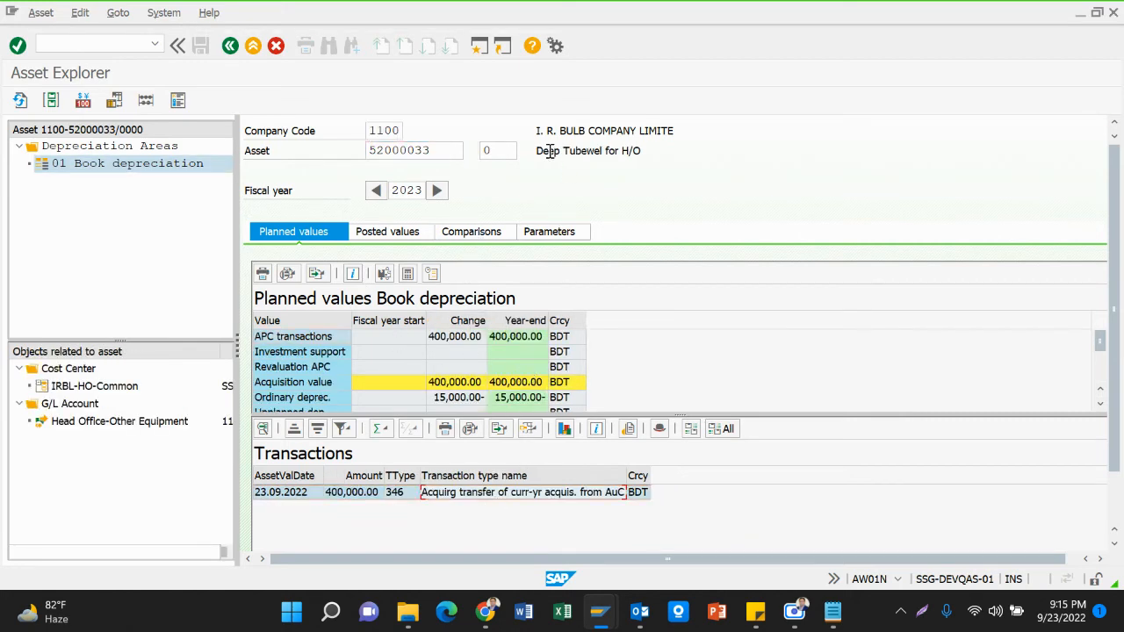
Copy main asset number 22000005 from the Notepad notes.
key("alt+Tab")
left_click_drag(298, 212, 394, 212)
key("ctrl+c")
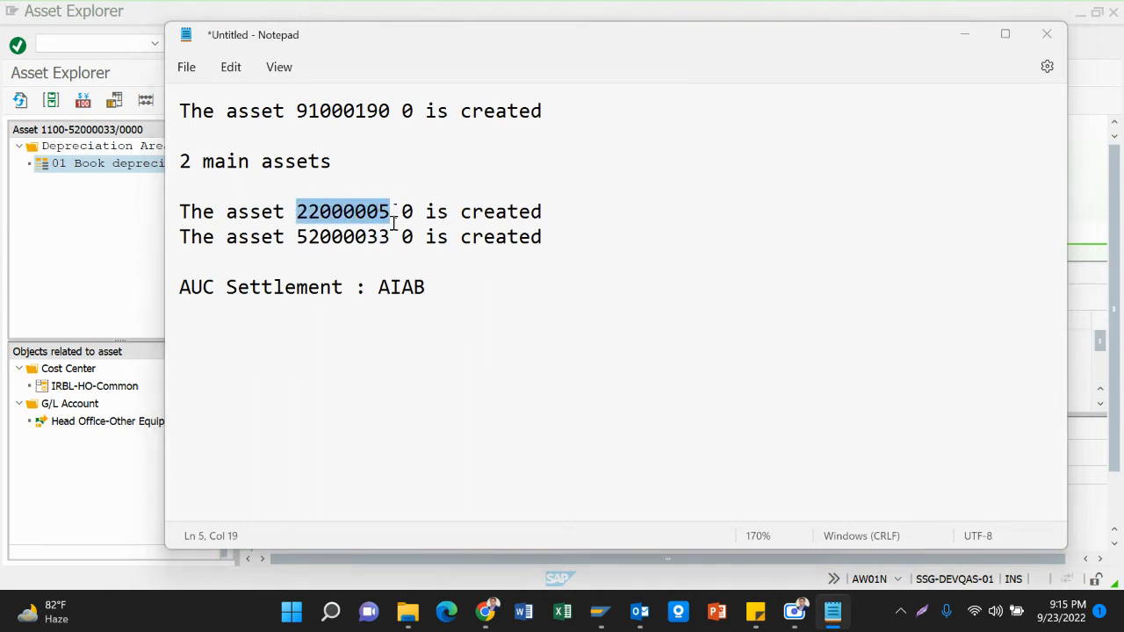
Display asset 22000005 in Asset Explorer and enlarge the transactions area to examine its transfer from the AuC.
key("alt+Tab")
left_click(255, 153)
key("Tab")
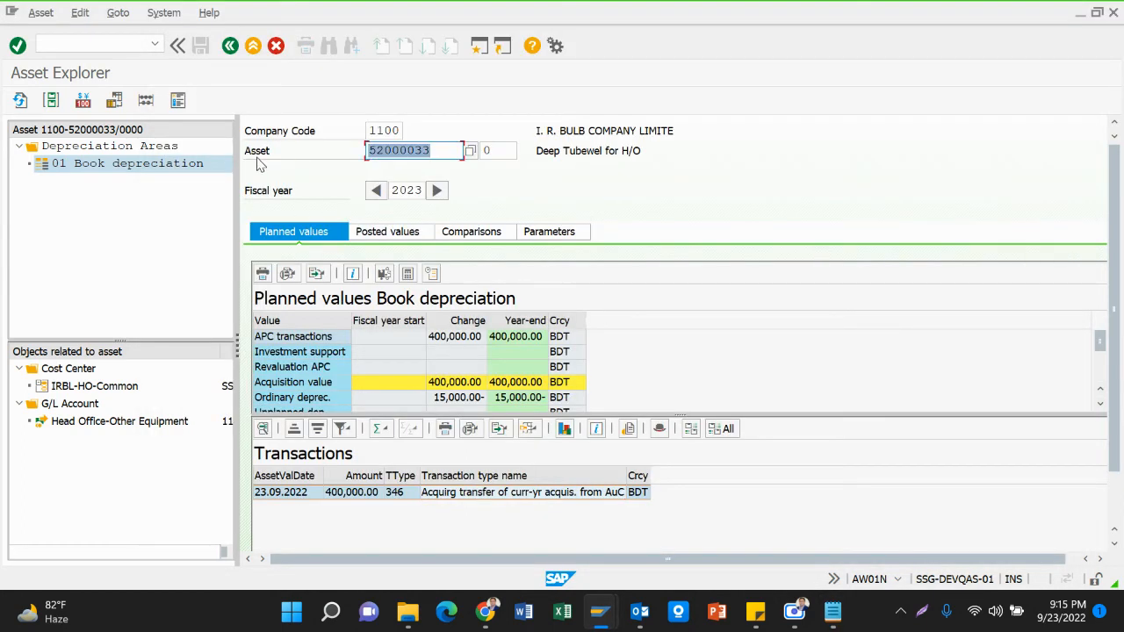
type("A")
key("BackSpace")
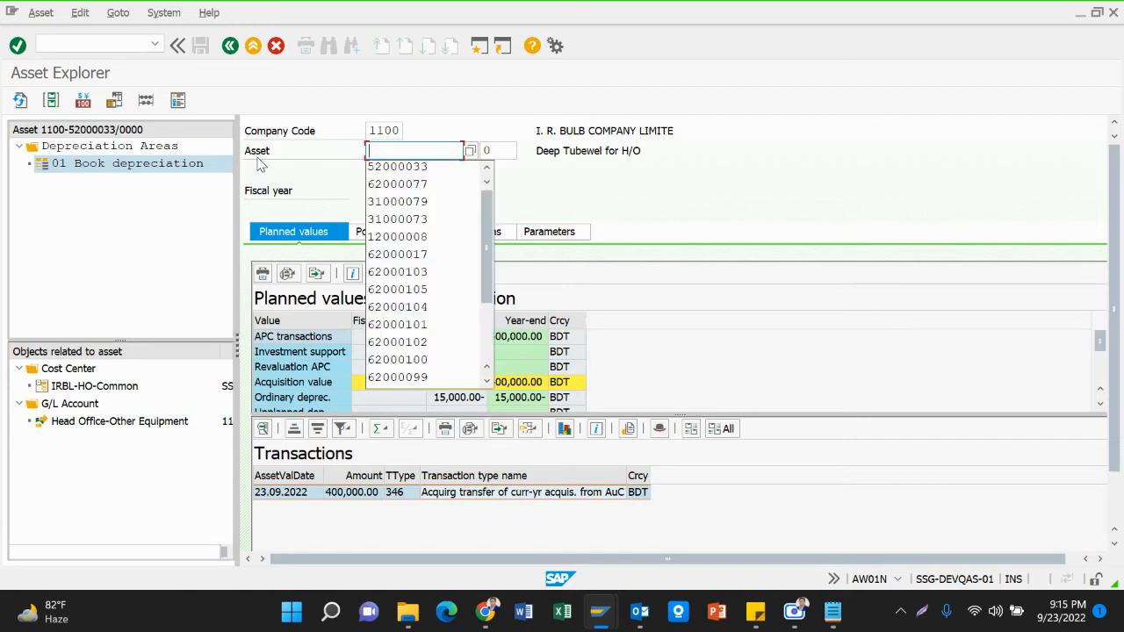
key("alt+Tab")
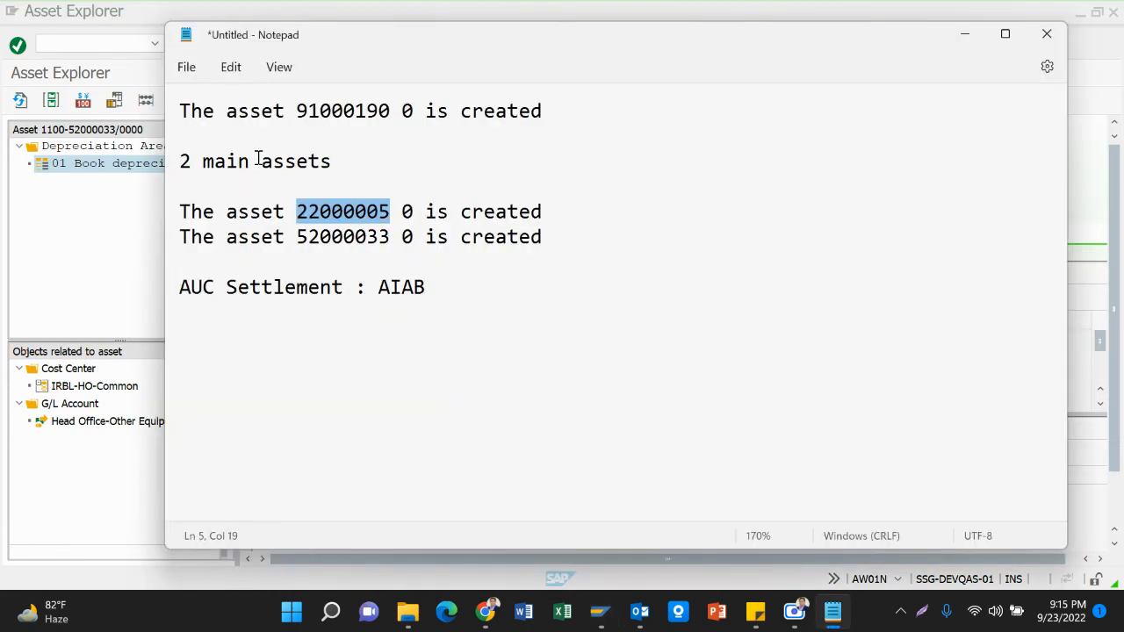
key("alt+Tab")
key("ctrl+v")
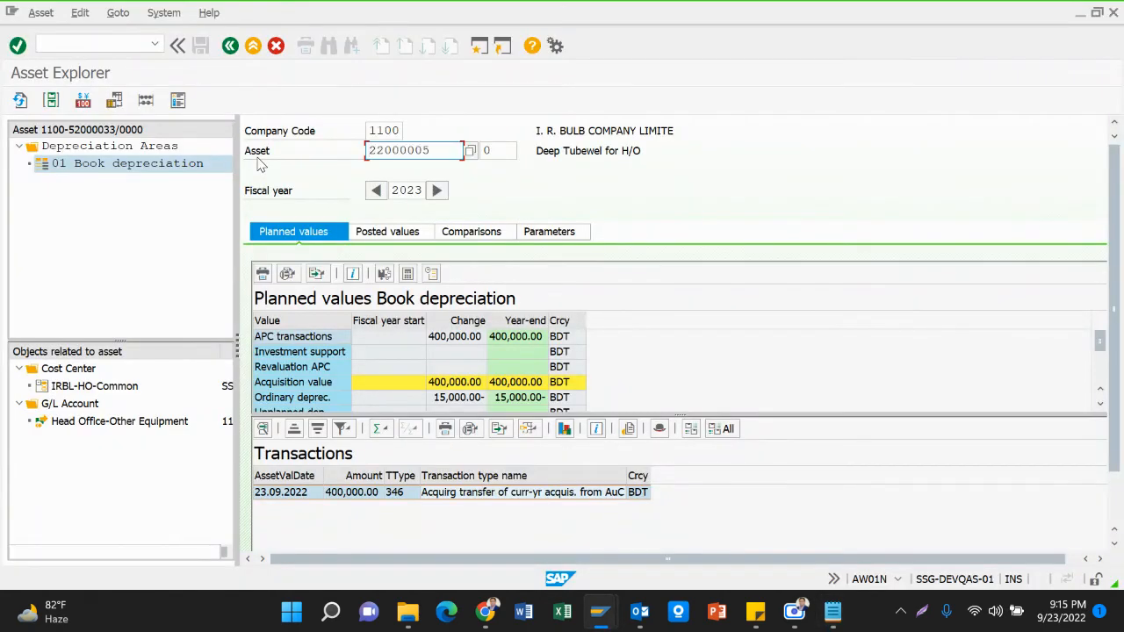
key("Return")
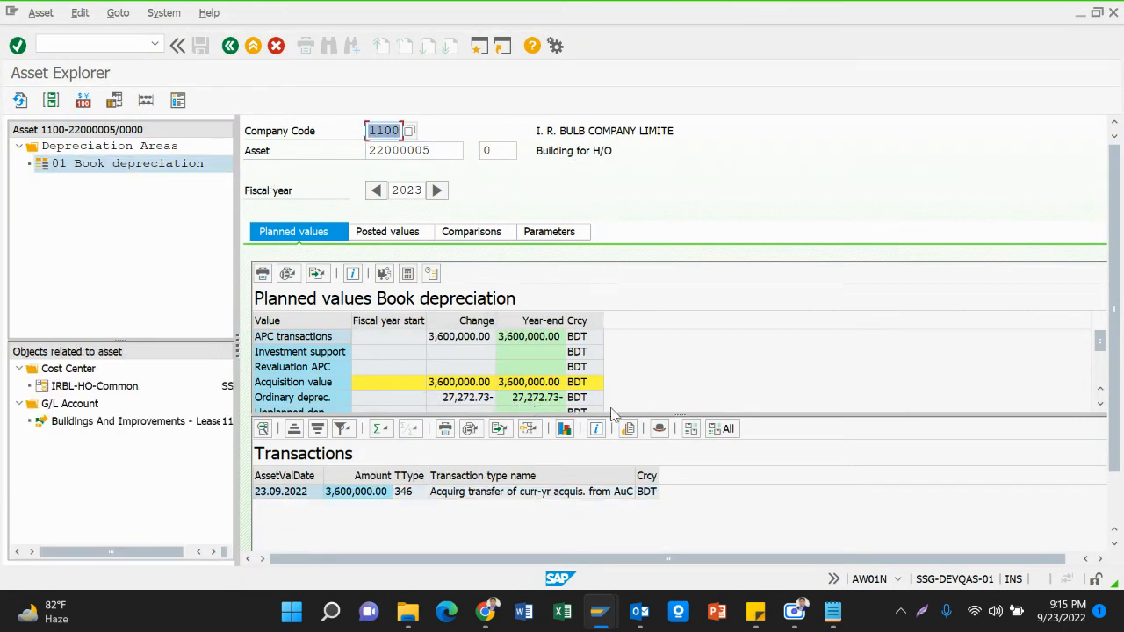
left_click_drag(683, 414, 690, 339)
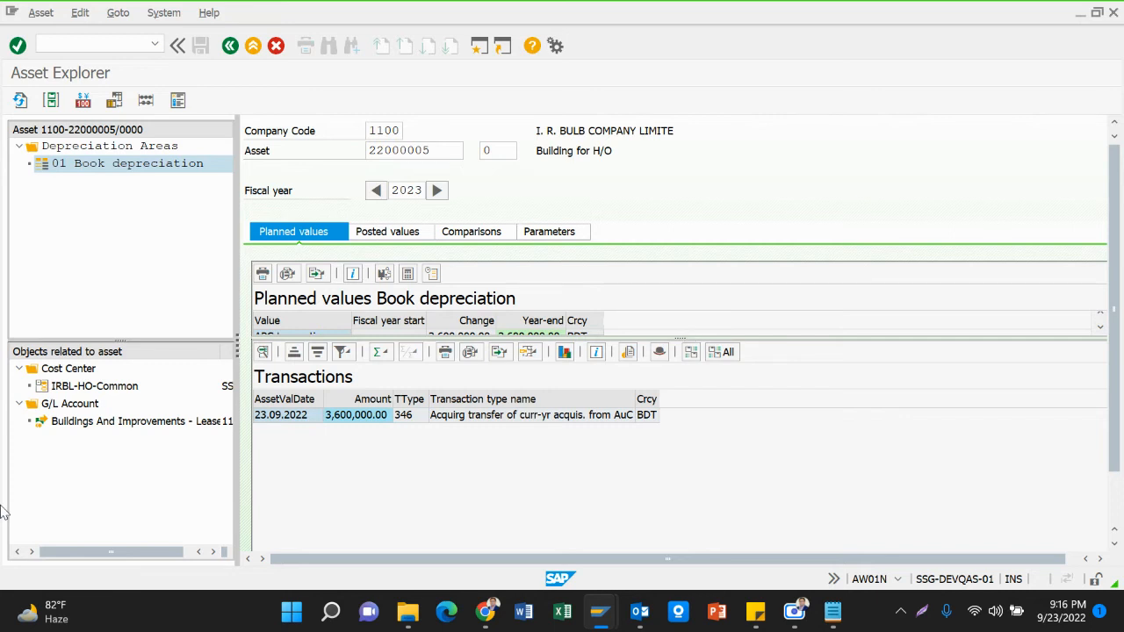
Leave Asset Explorer and open the FIXED ASSETS MANAGEMENT PDF from E:\SAP DOCUMENTS\USER TRAINING MANUAL\Fixed Assets Accounting in File Explorer.
left_click(251, 49)
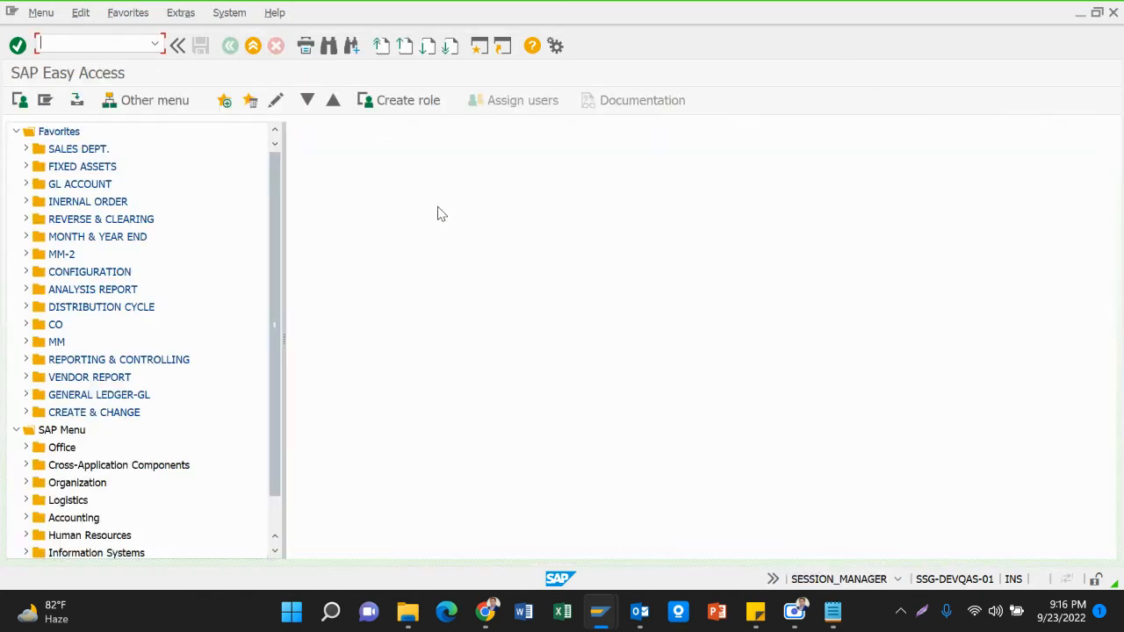
mouse_move(410, 607)
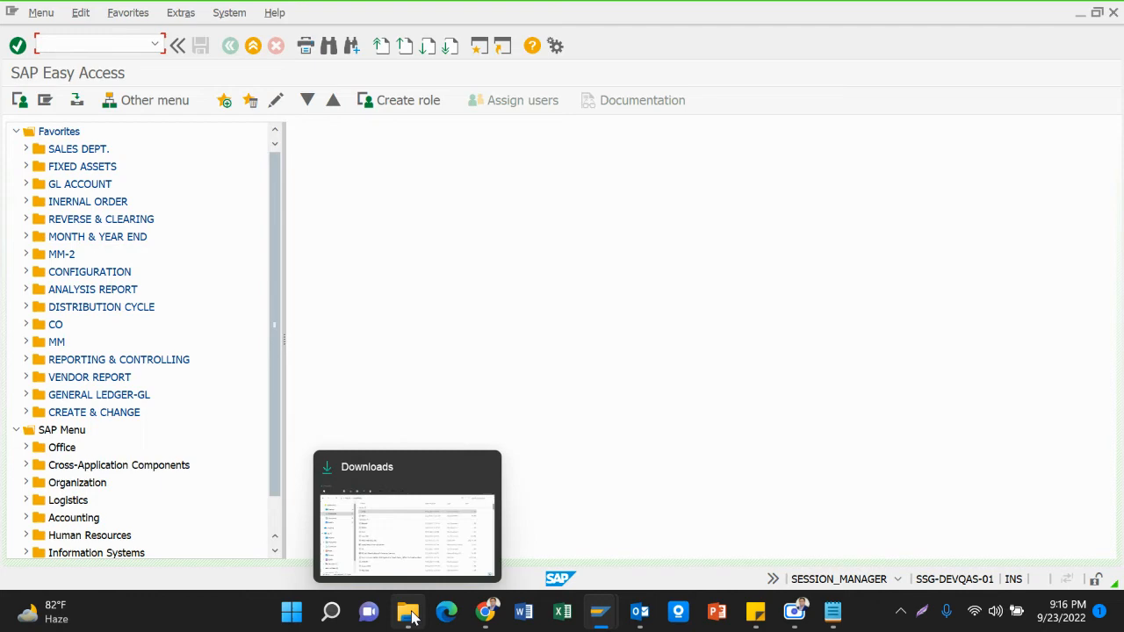
left_click(417, 544)
left_click(108, 542)
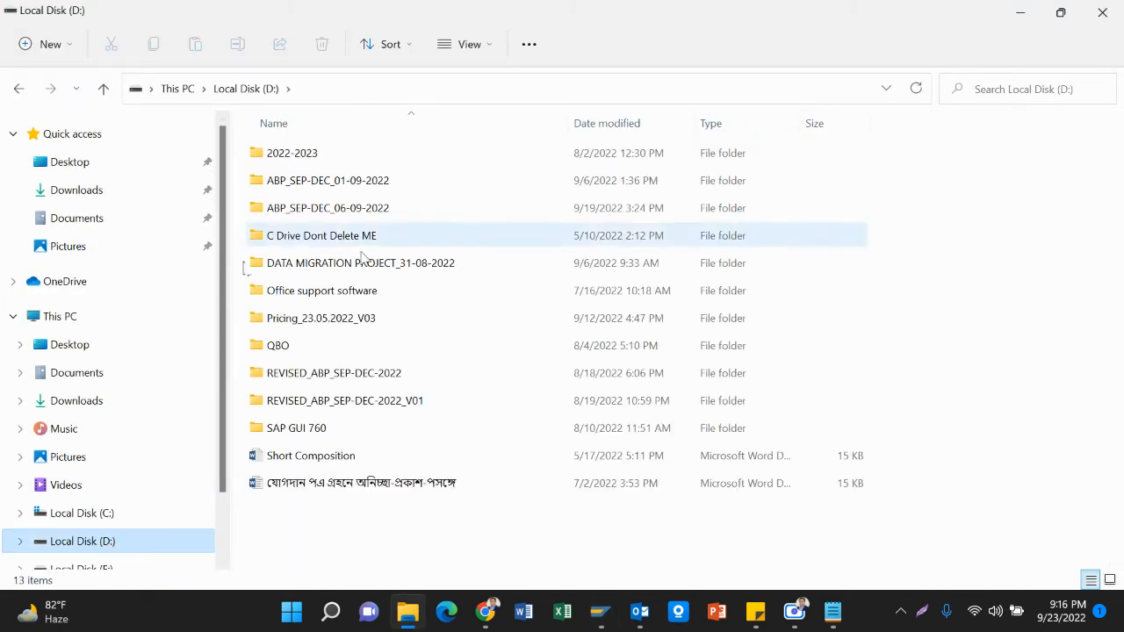
scroll(205, 459, "down", 1)
left_click(111, 480)
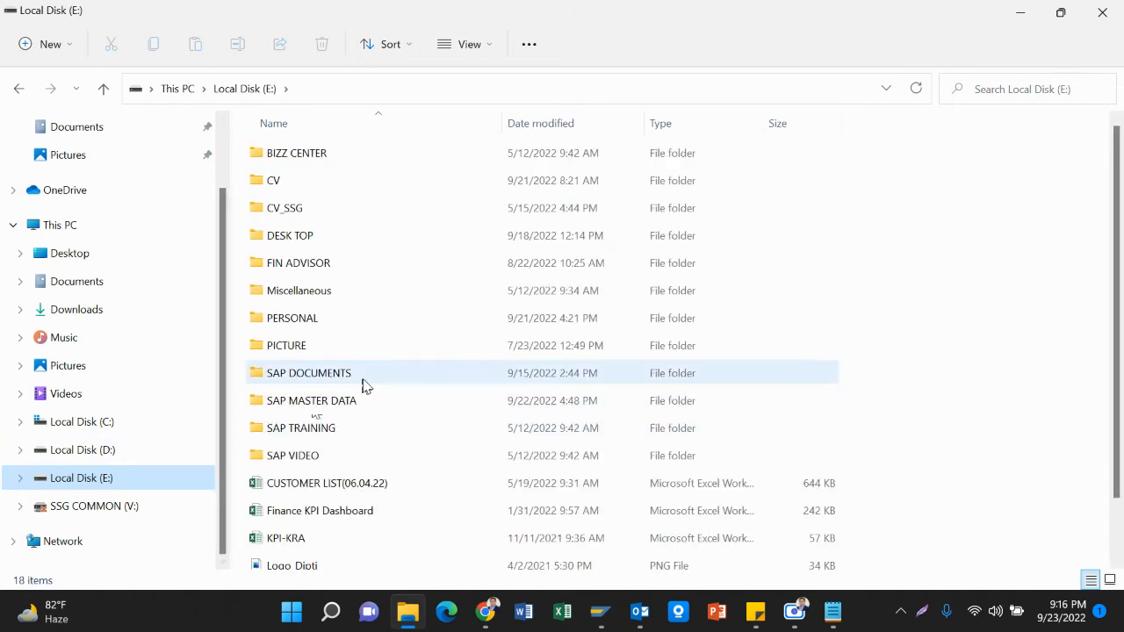
left_click(363, 381)
double_click(365, 386)
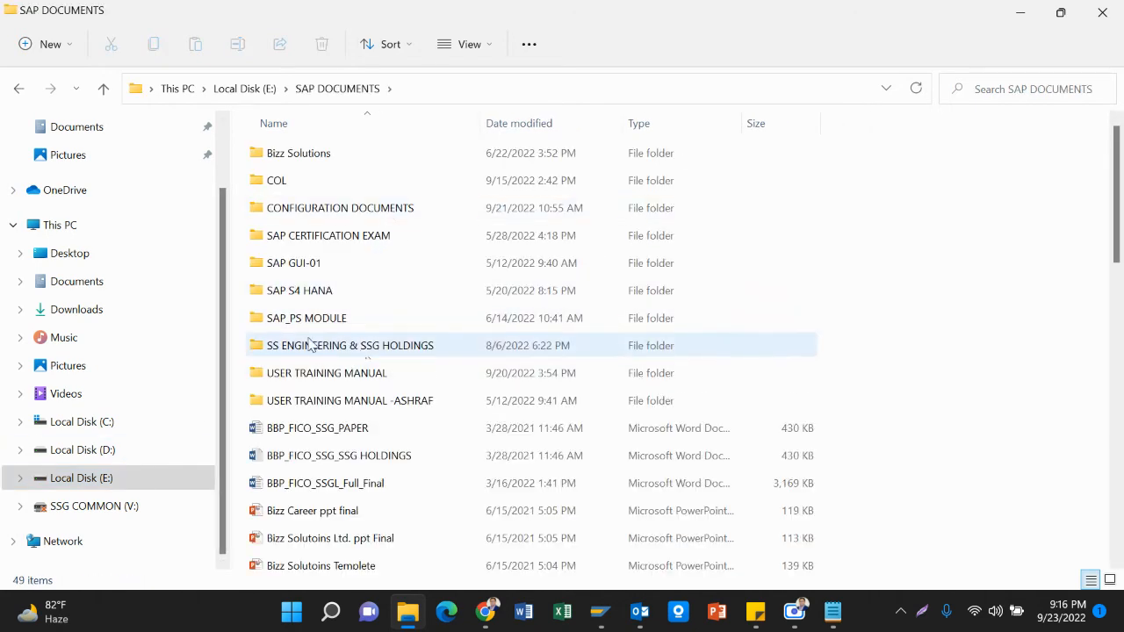
double_click(359, 376)
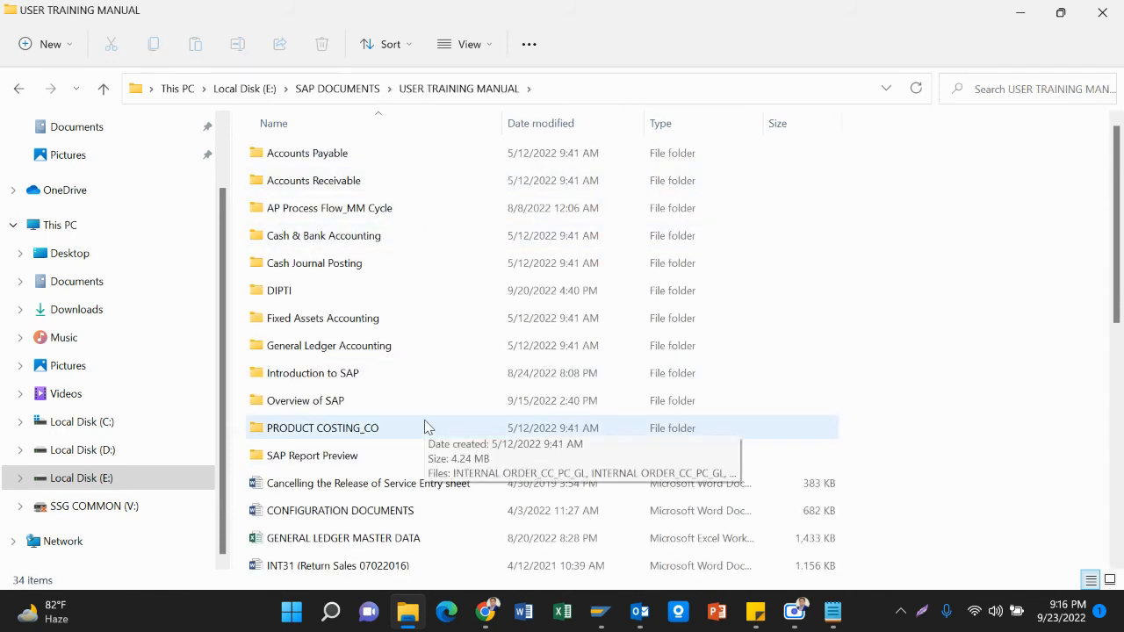
left_click(382, 323)
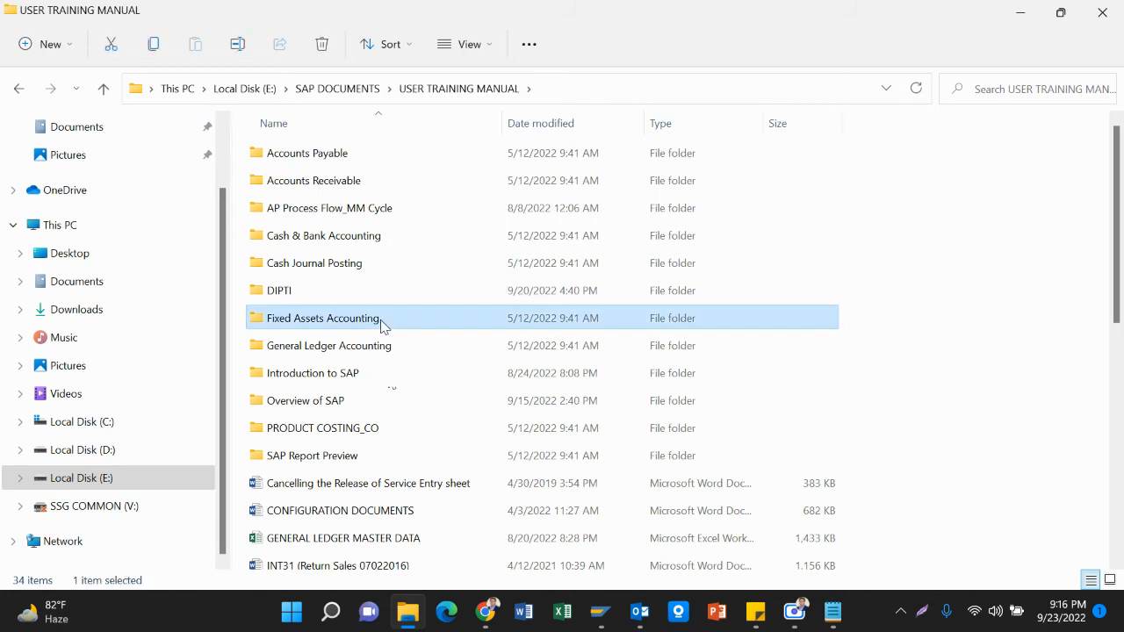
double_click(381, 323)
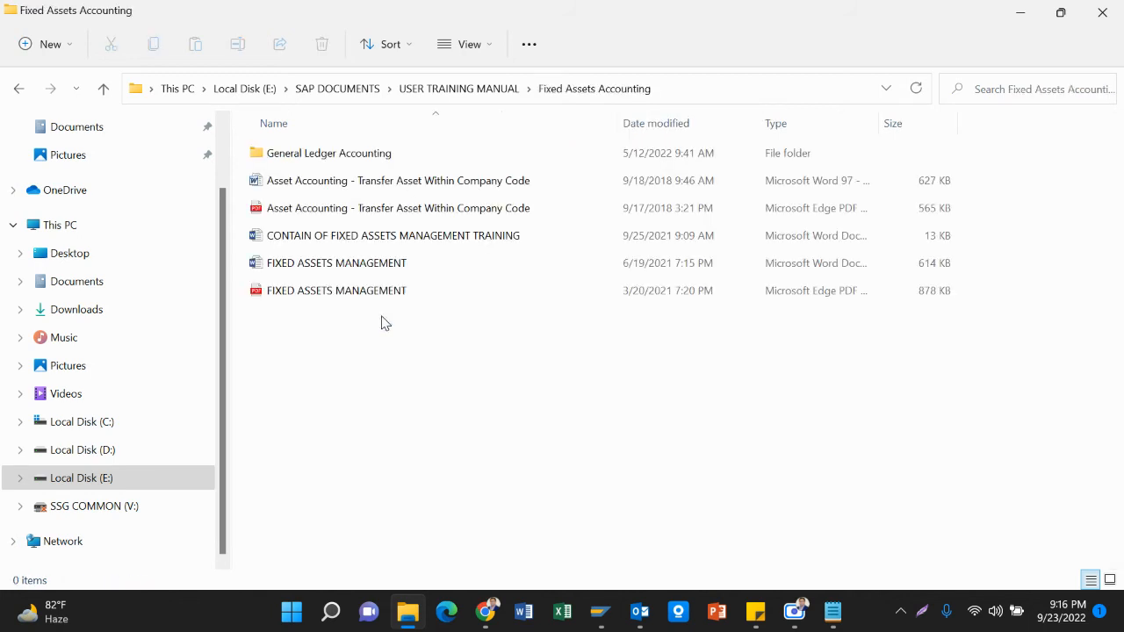
double_click(261, 295)
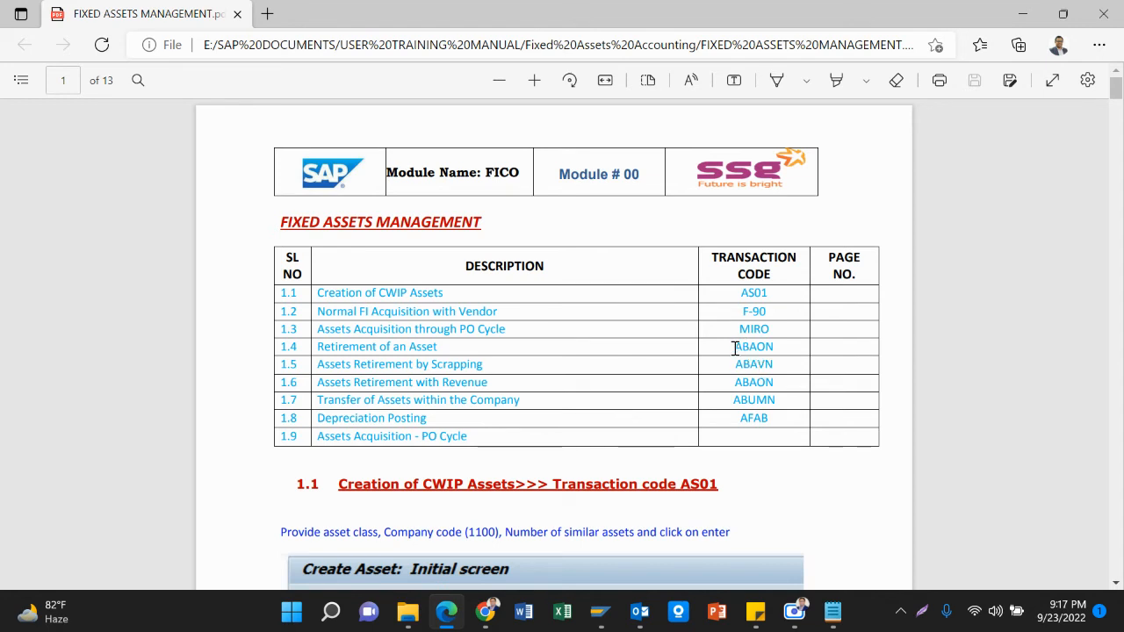
Copy the description "Retirement of an Asset" from row 1.4 of the manual's transaction table.
left_click_drag(735, 348, 782, 349)
left_click(416, 355)
left_click_drag(318, 347, 443, 346)
key("ctrl+c")
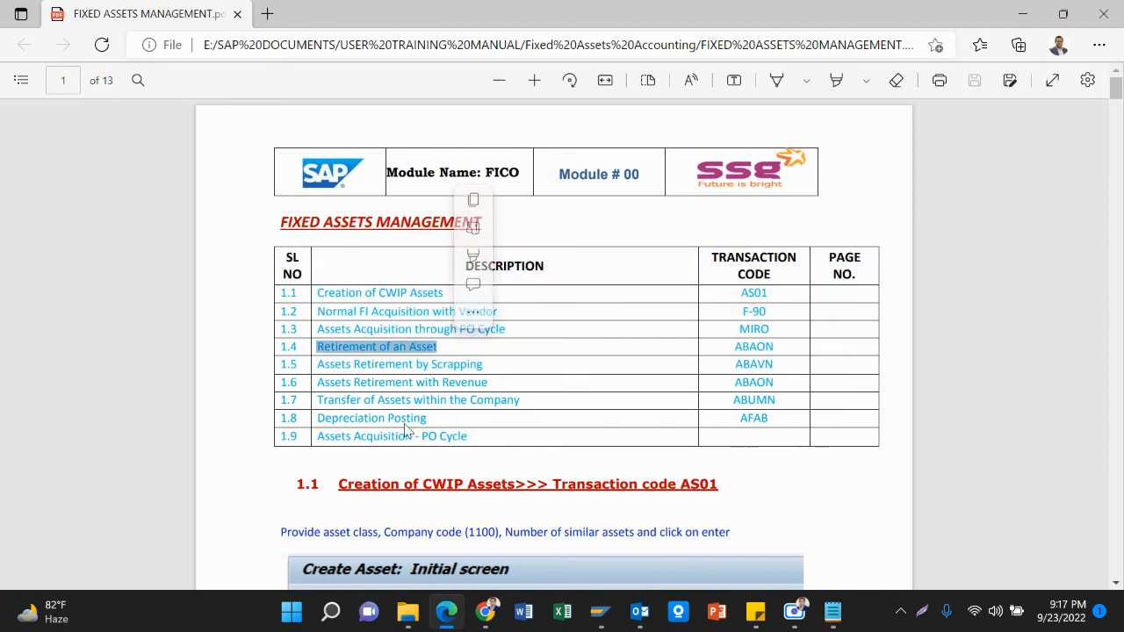
left_click(474, 208)
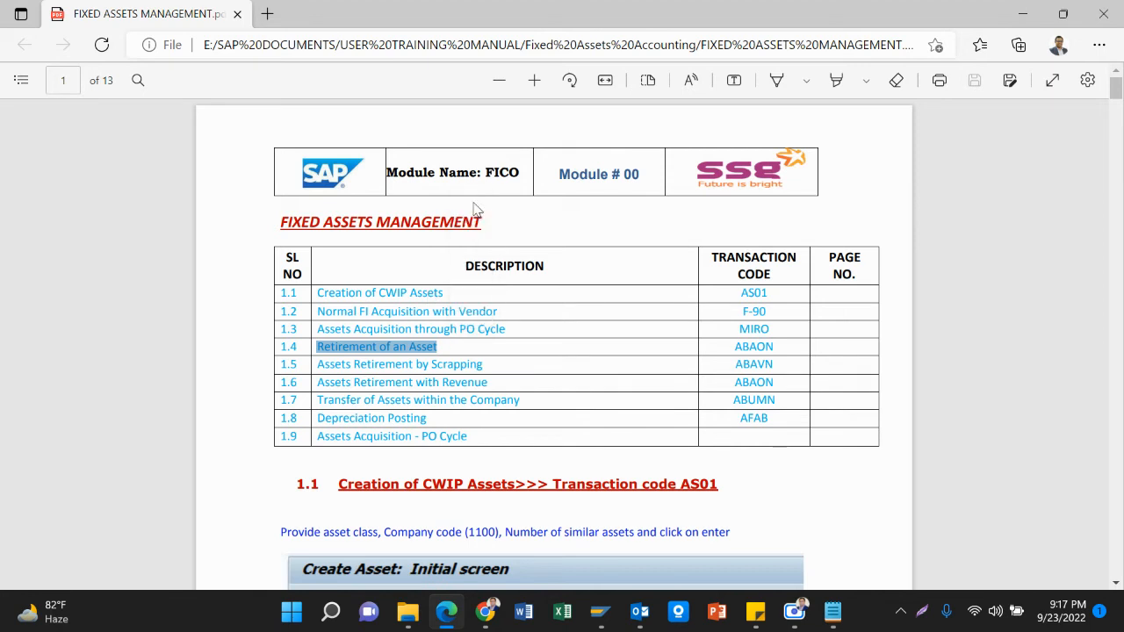
Switch to Notepad and replace all existing notes with the copied text "Retirement of an Asset" followed by a colon.
left_click(833, 612)
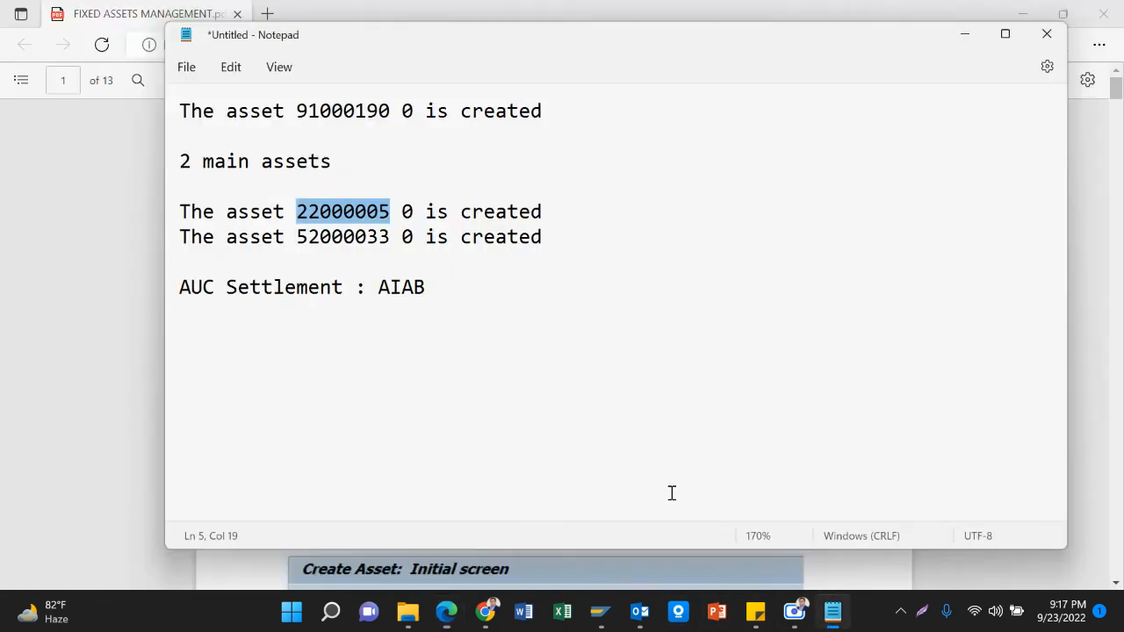
left_click_drag(465, 293, 182, 112)
key("Delete")
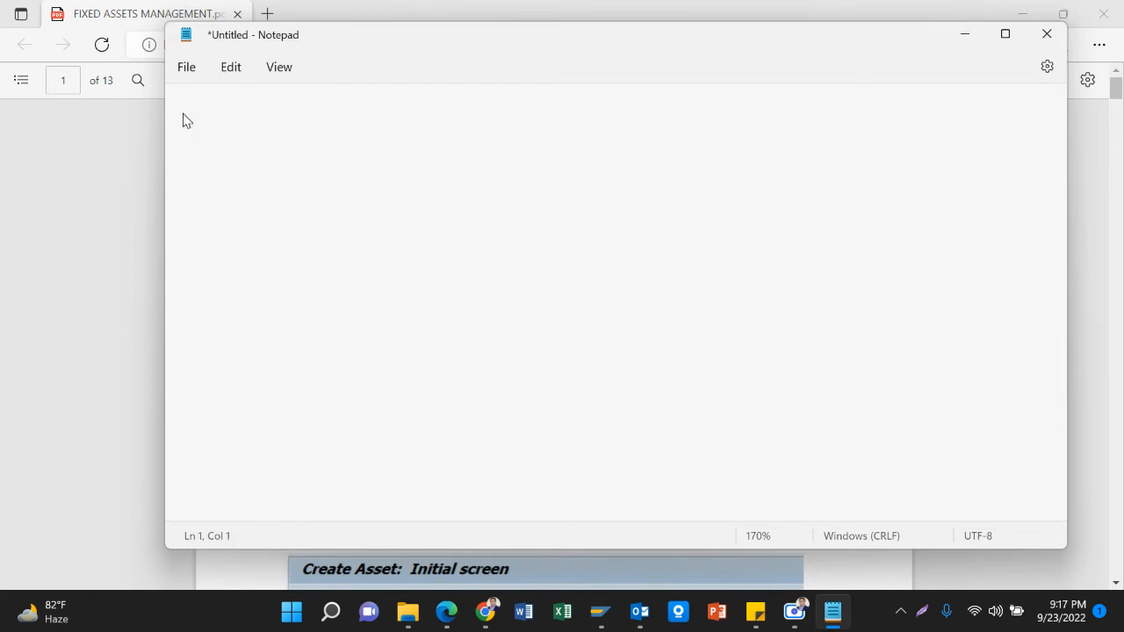
key("ctrl+v")
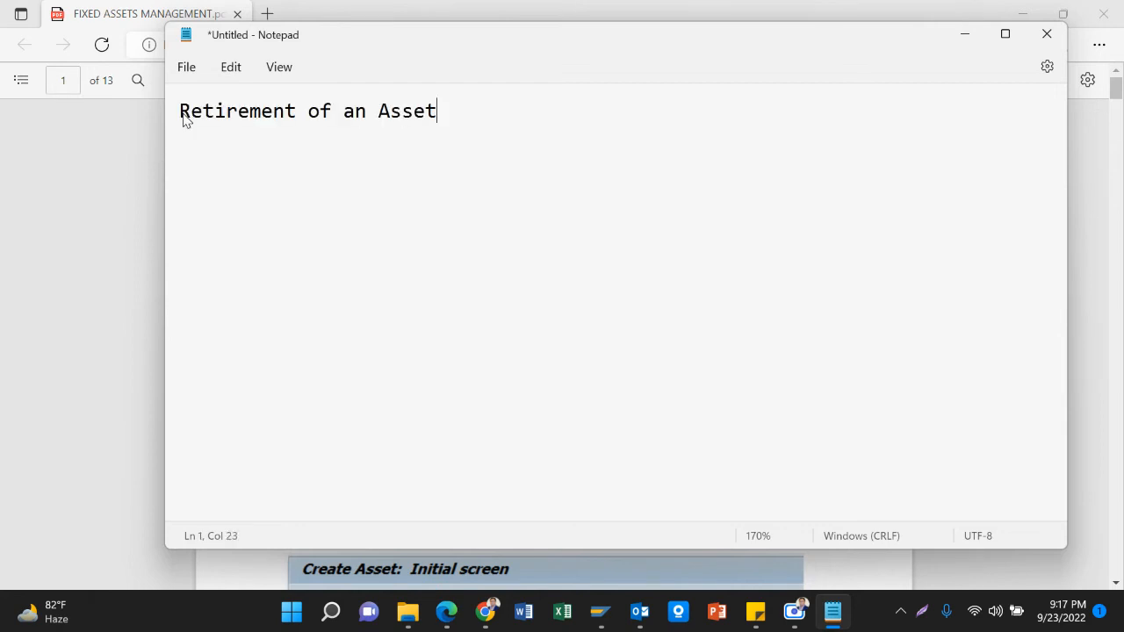
type(":")
Copy transaction code ABAON from row 1.4 of the manual and add it after the "Retirement of an Asset :" label in Notepad.
key("alt+Tab")
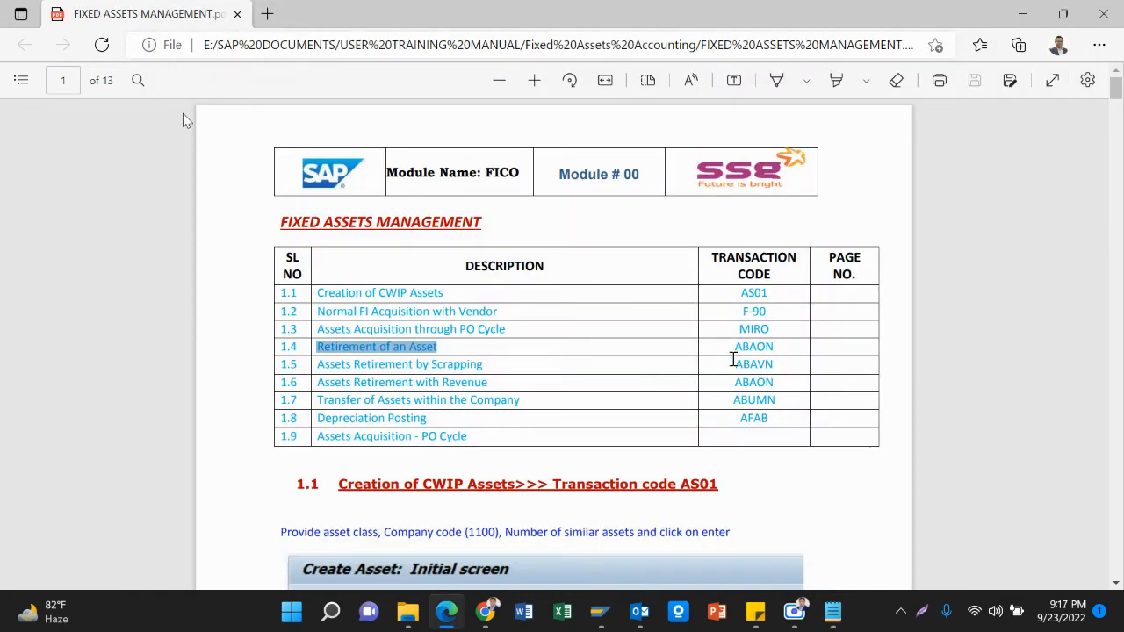
left_click_drag(732, 348, 776, 349)
key("ctrl+c")
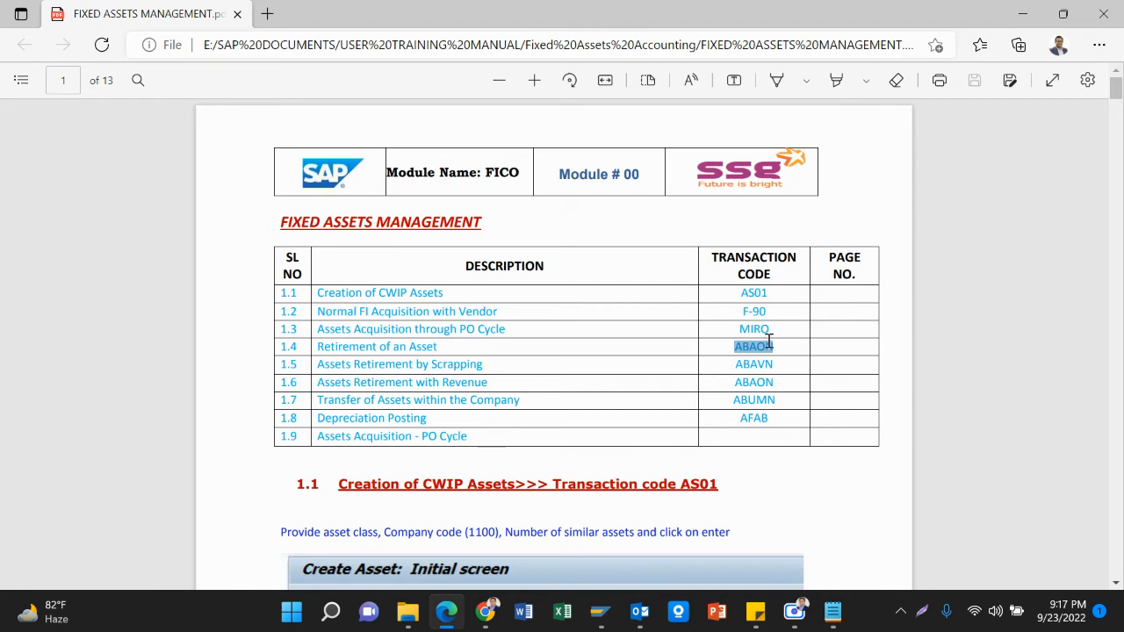
key("alt+Tab")
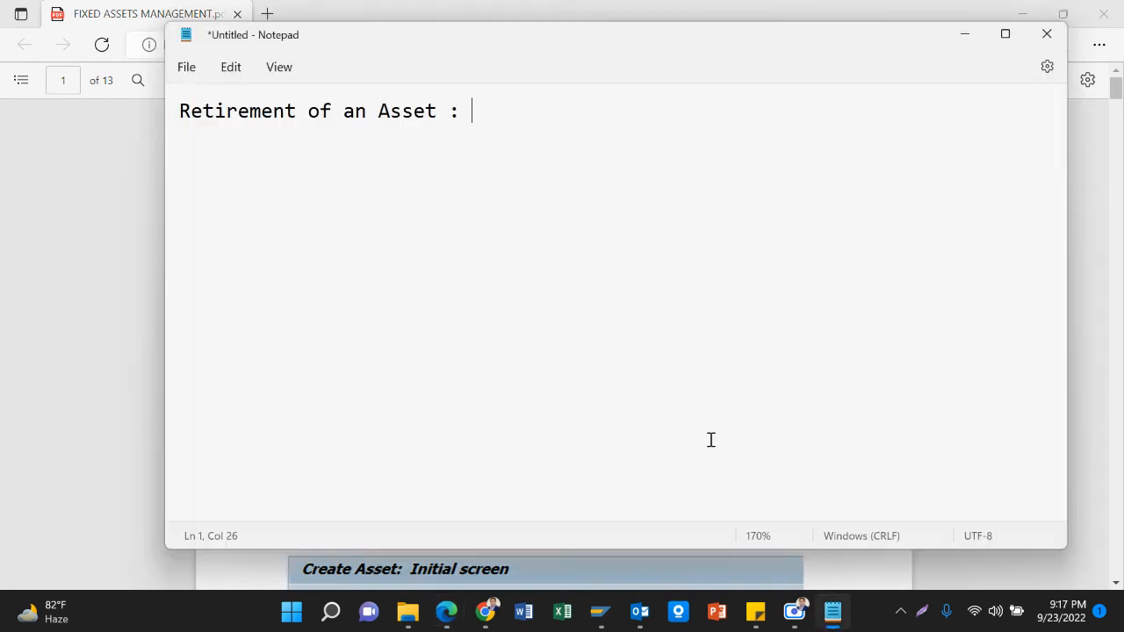
key("ctrl+v")
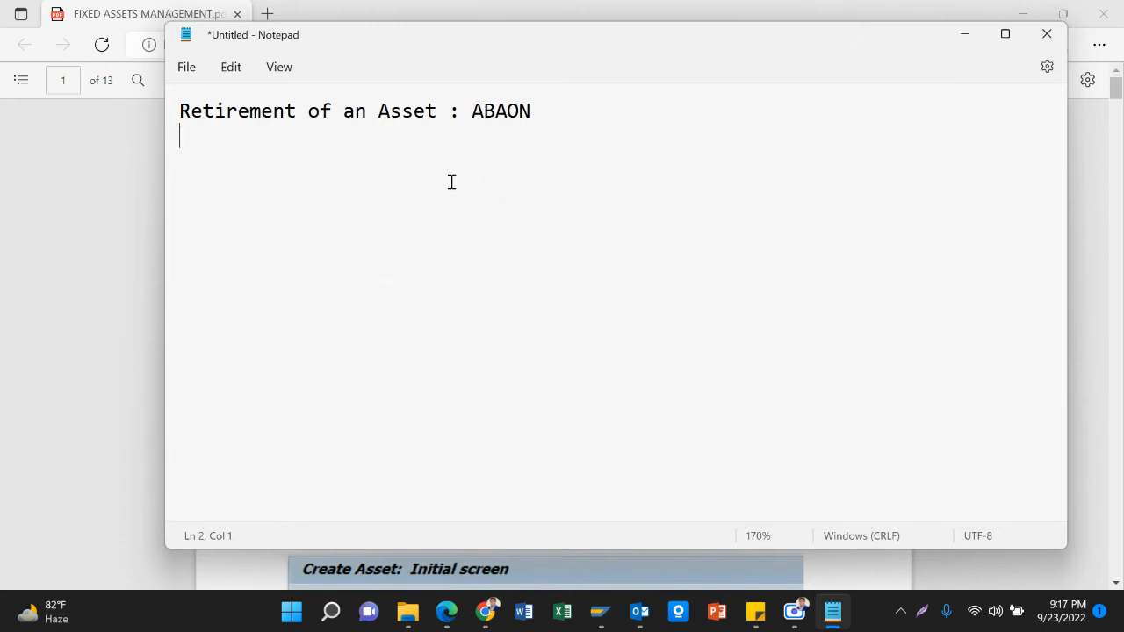
Switch to the SAP AuC Settlement session, leave it, and start transaction ABAON.
left_click_drag(472, 110, 533, 109)
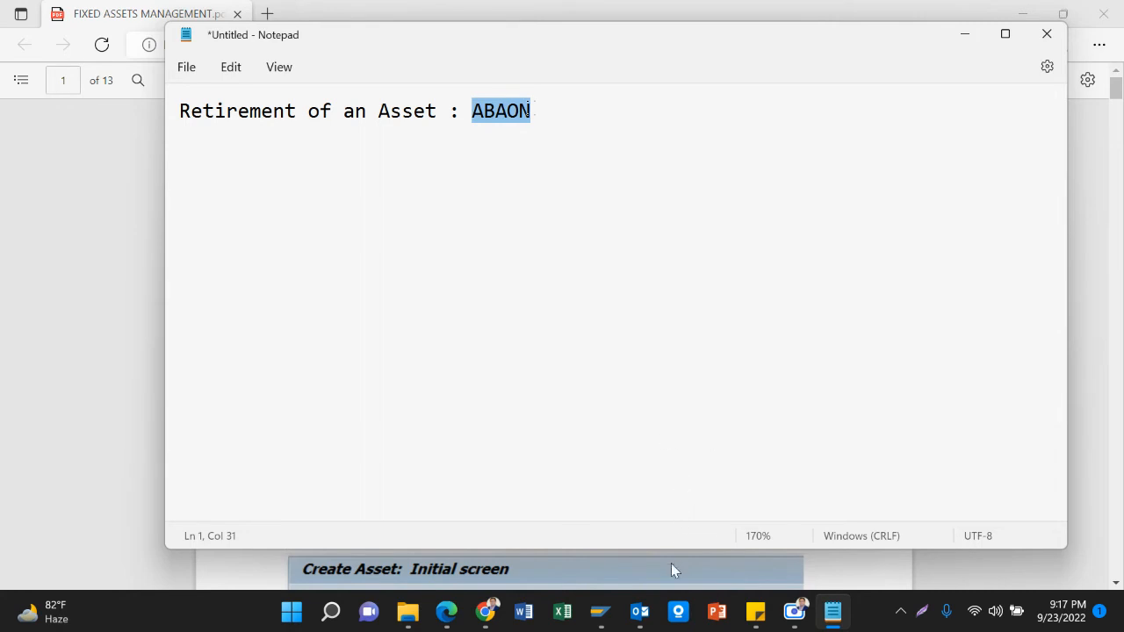
mouse_move(603, 612)
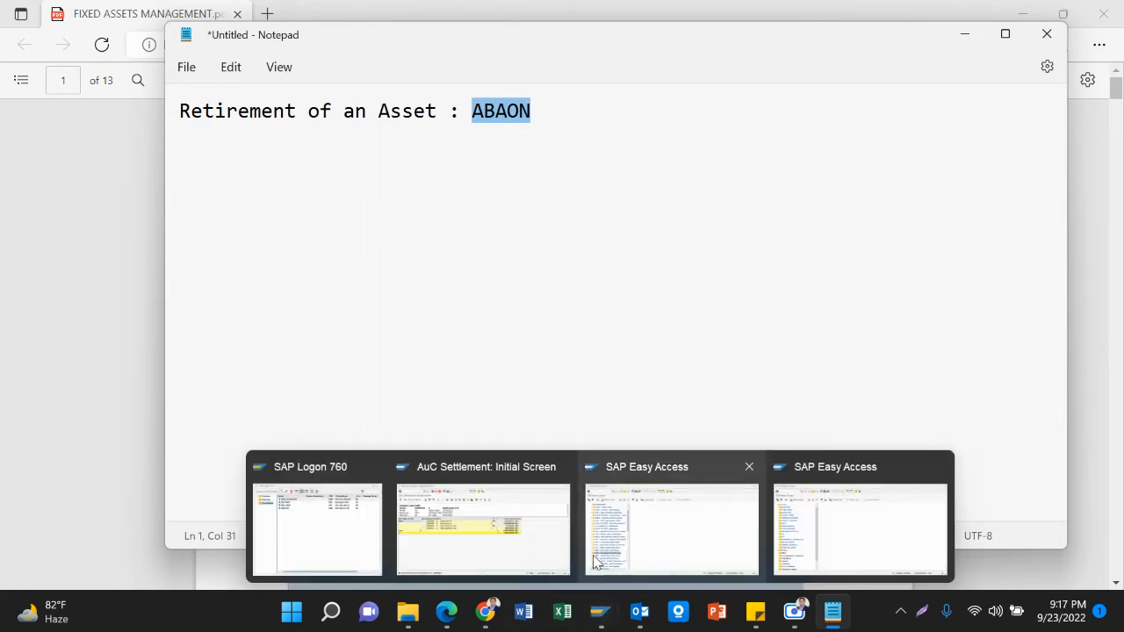
left_click(546, 530)
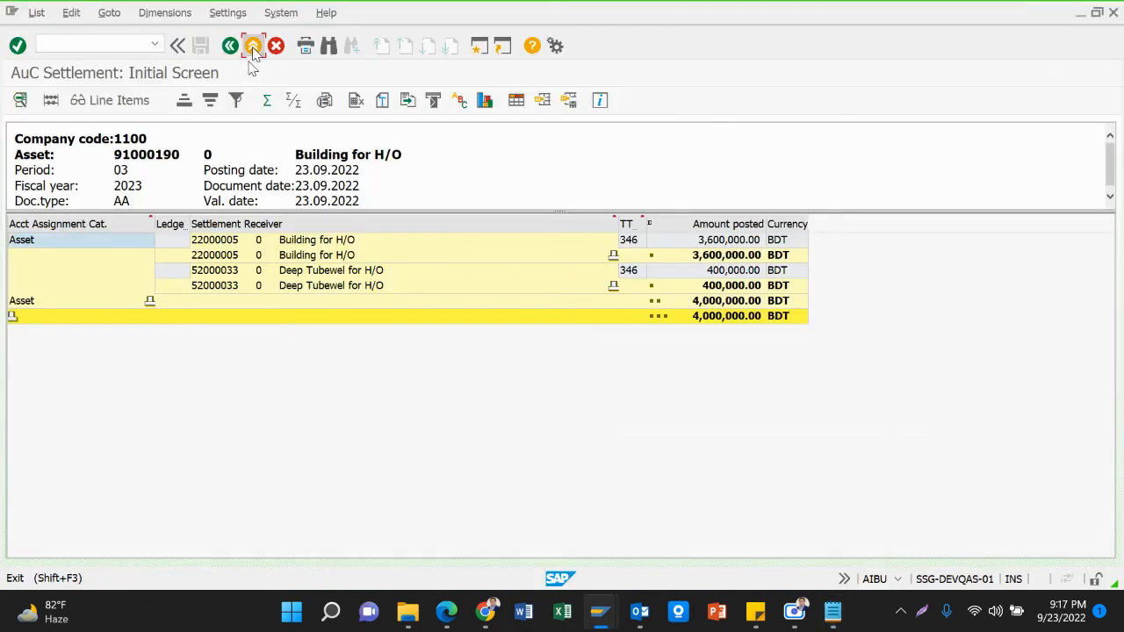
left_click(252, 47)
left_click(252, 47)
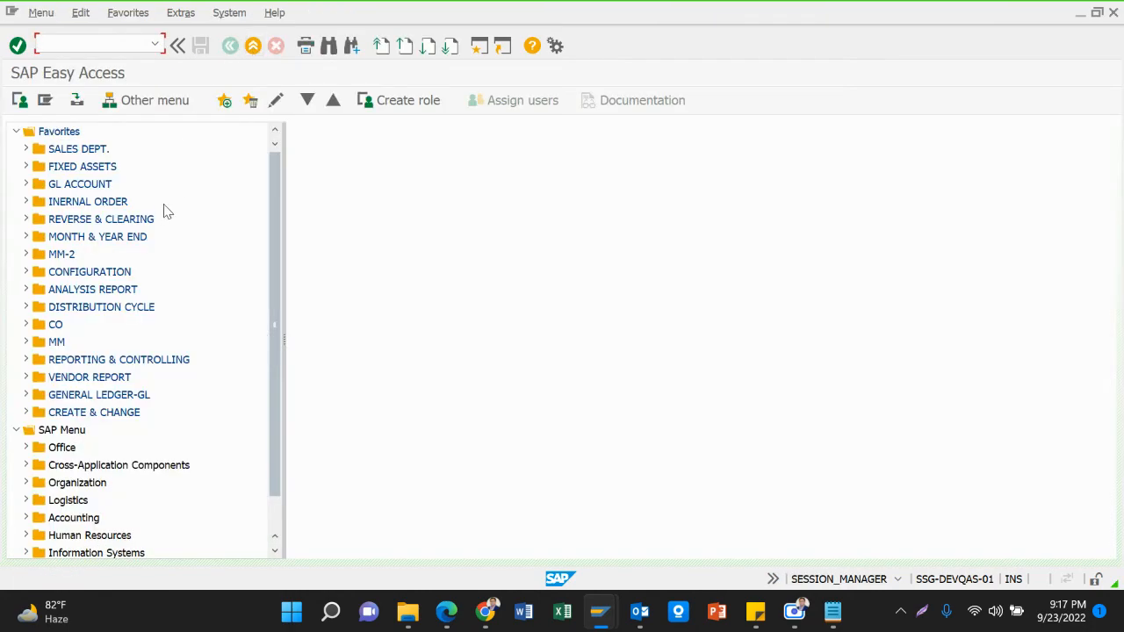
type("ABAON")
key("Return")
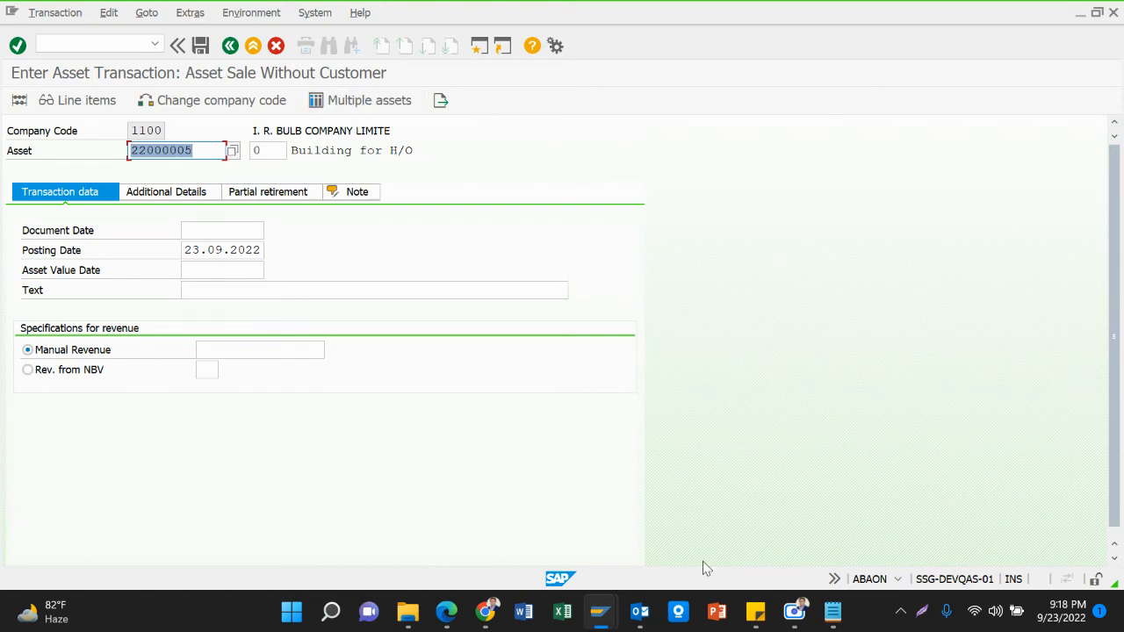
Switch to Notepad and add the line "-Create more than one assets at a time" below the retirement note.
mouse_move(825, 612)
left_click(841, 534)
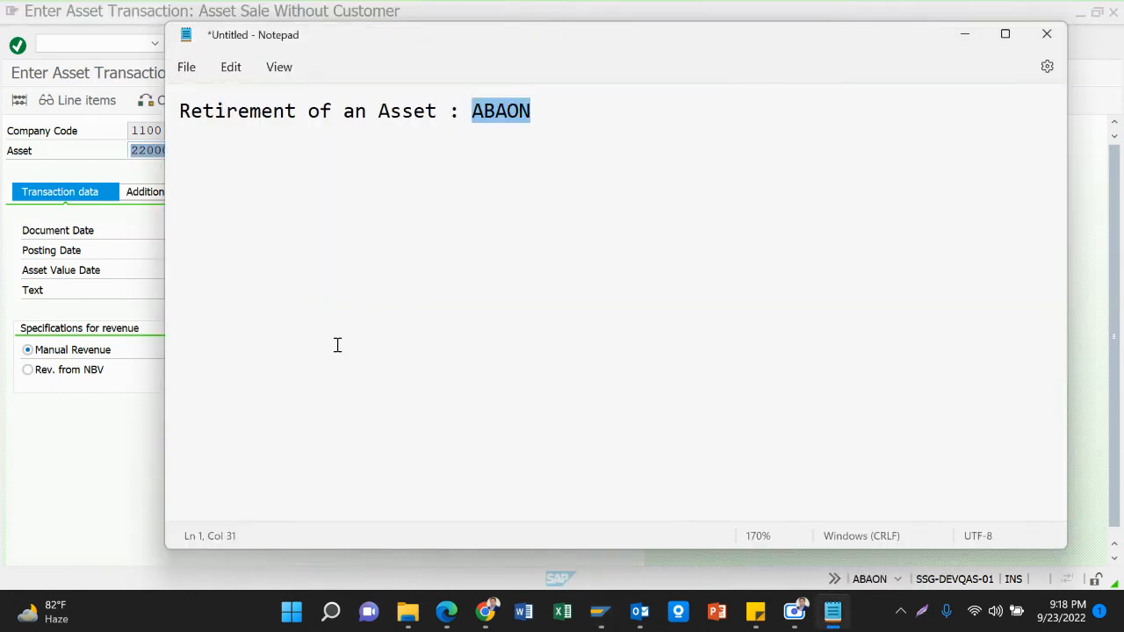
left_click(237, 161)
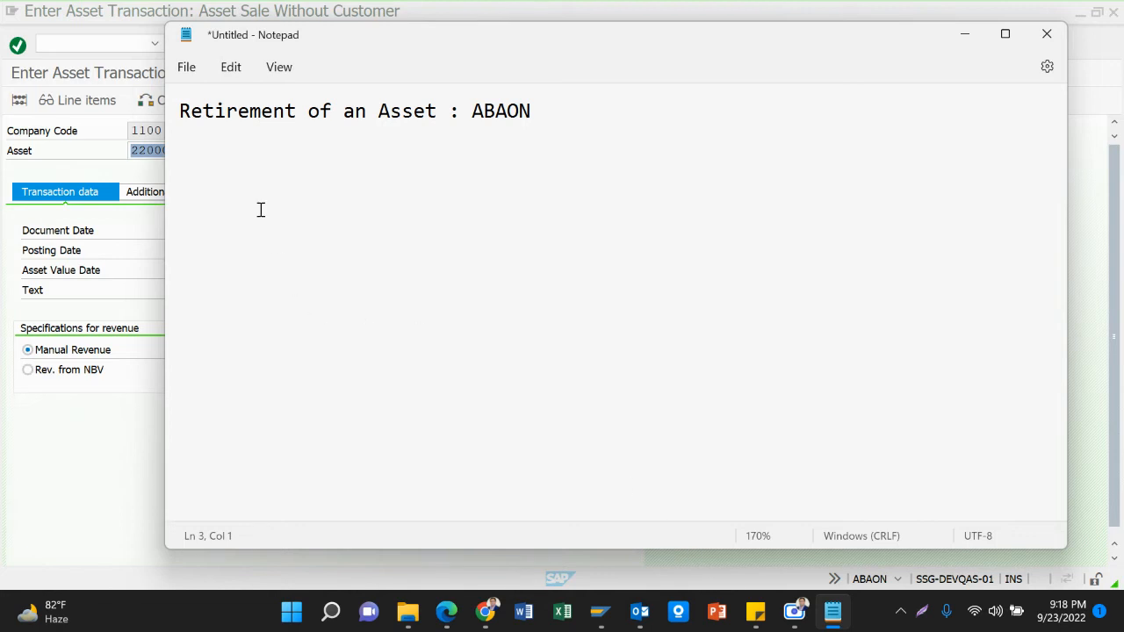
type("-Create mo")
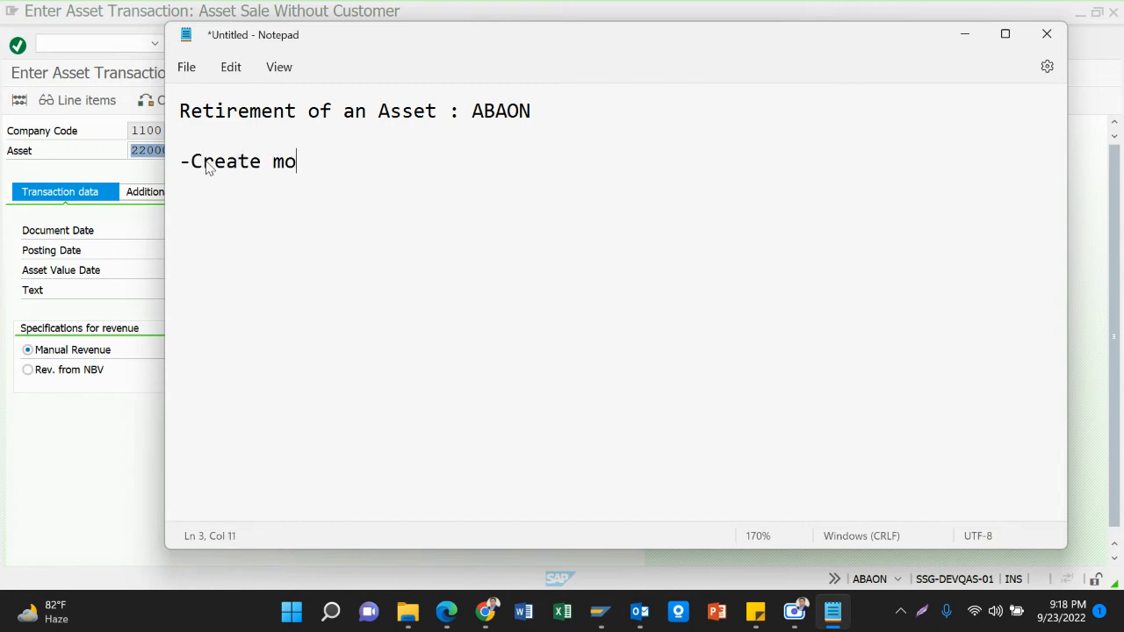
type("re than one ass")
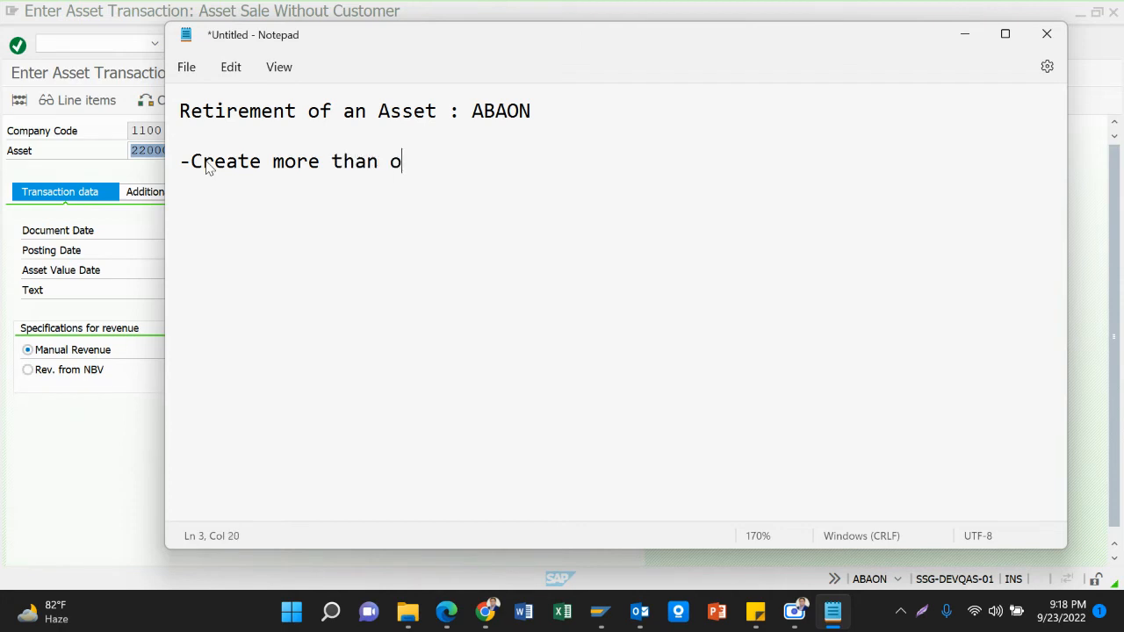
type("et")
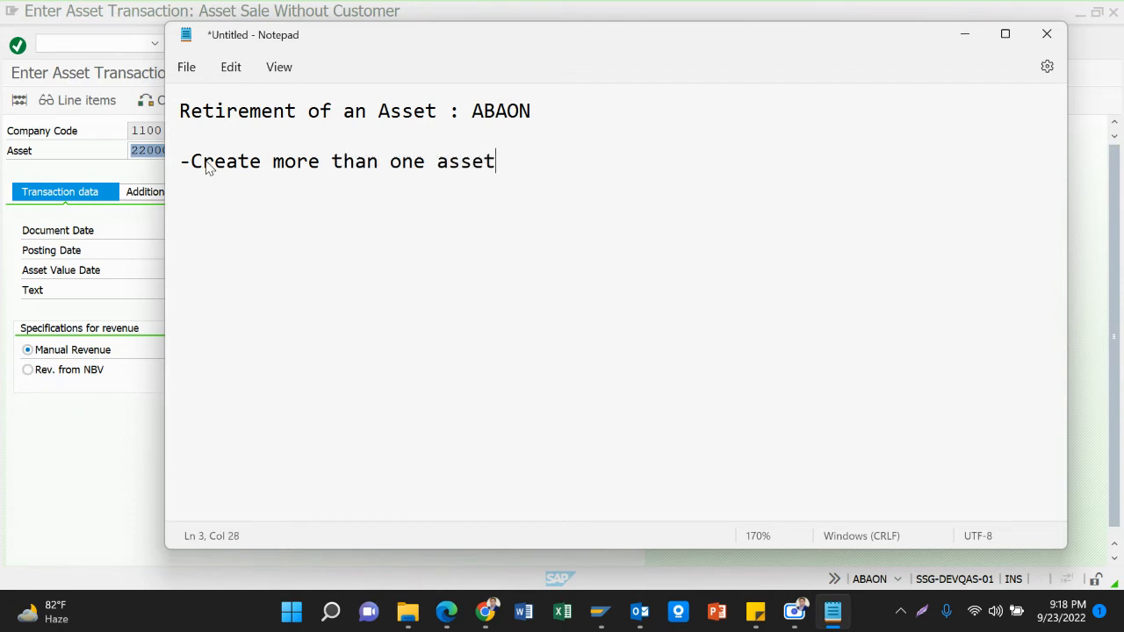
type("s at a time")
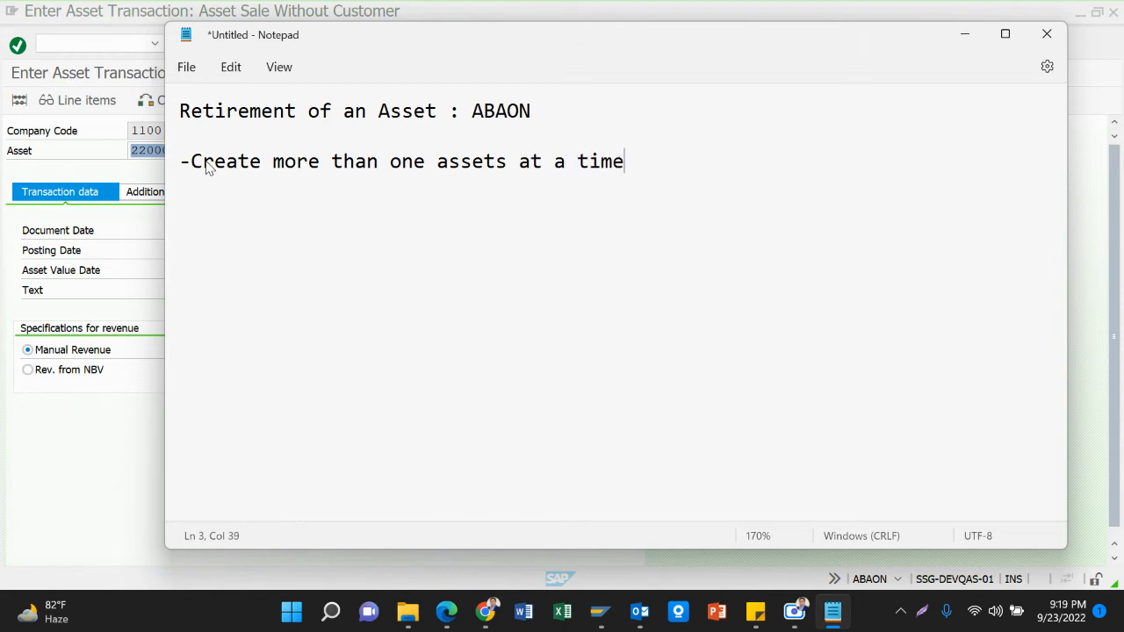
Add the line "-Creation of sub assets" and append ": AS01" to the note about creating more than one asset.
key("Return")
type("-Creation ")
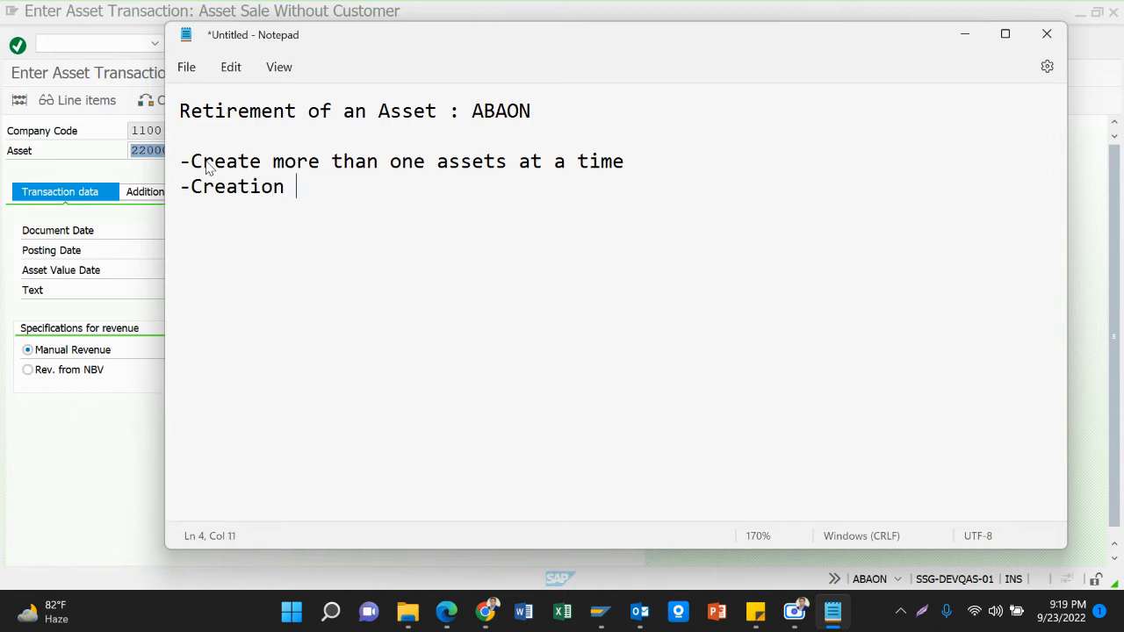
type("of sub assets")
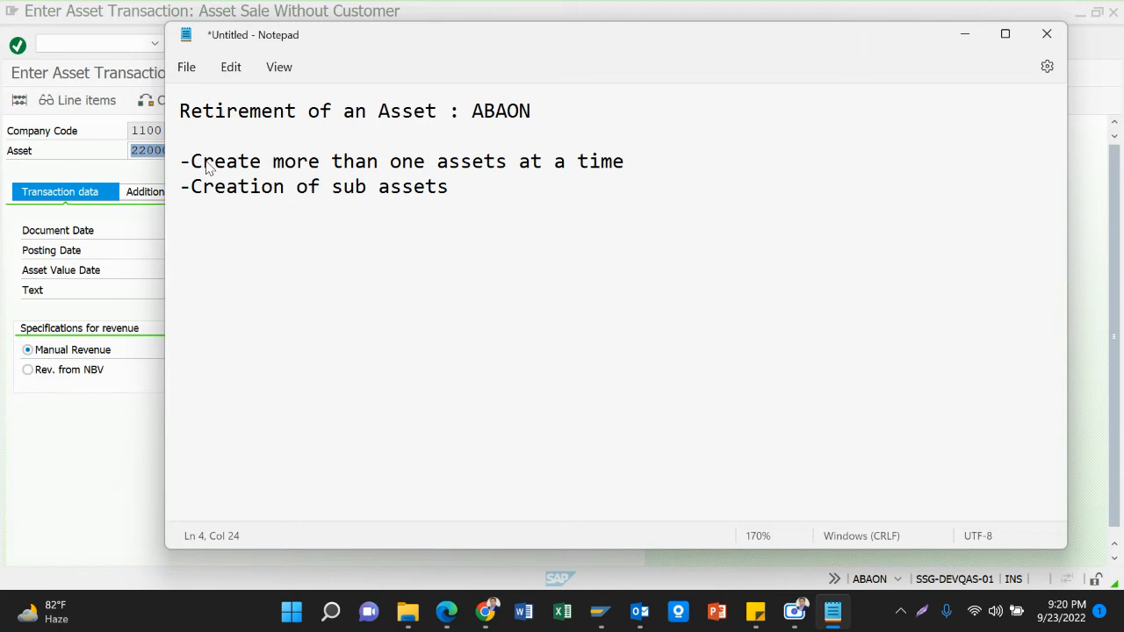
left_click(650, 171)
type(": AS01")
Return to SAP, exit the asset sale transaction without saving, and start transaction AS01.
key("alt+Tab")
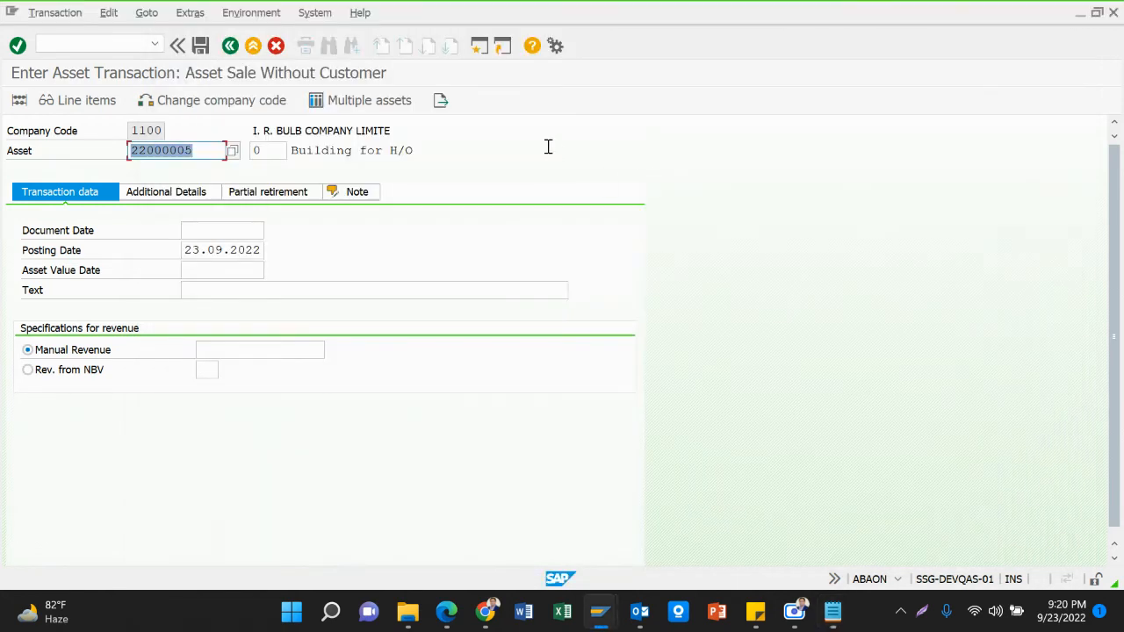
left_click(254, 49)
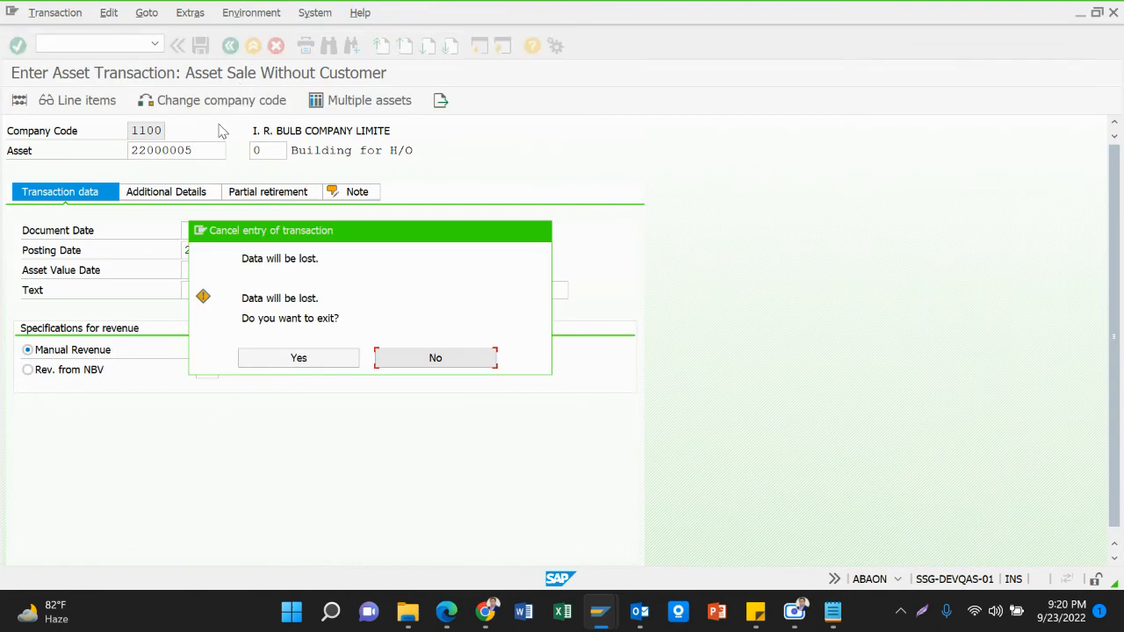
left_click(331, 362)
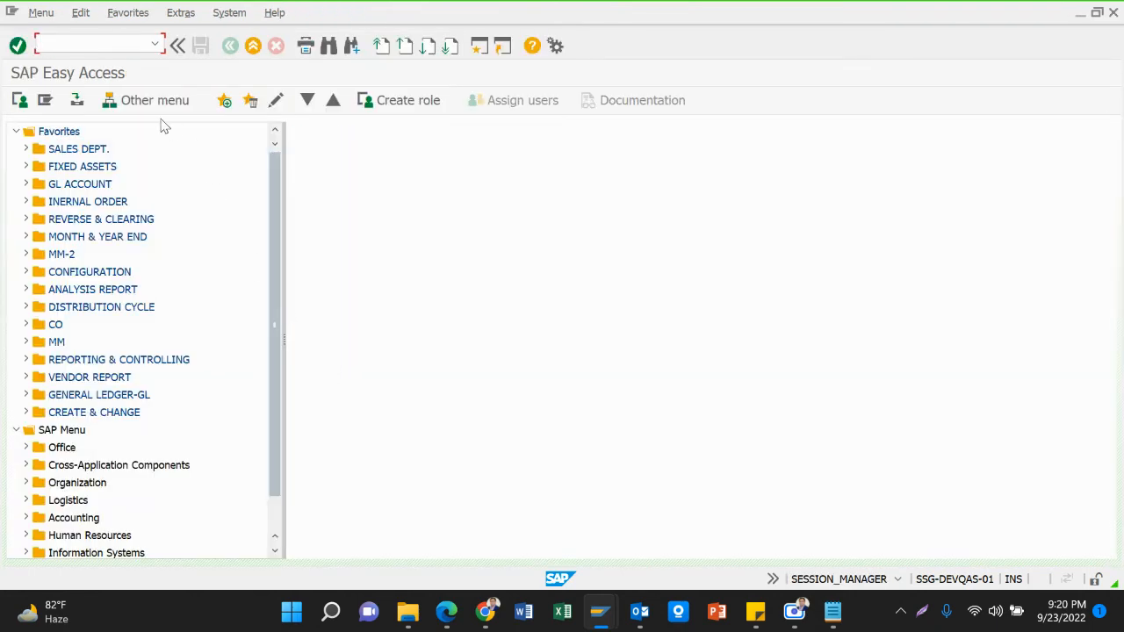
type("as01")
key("Return")
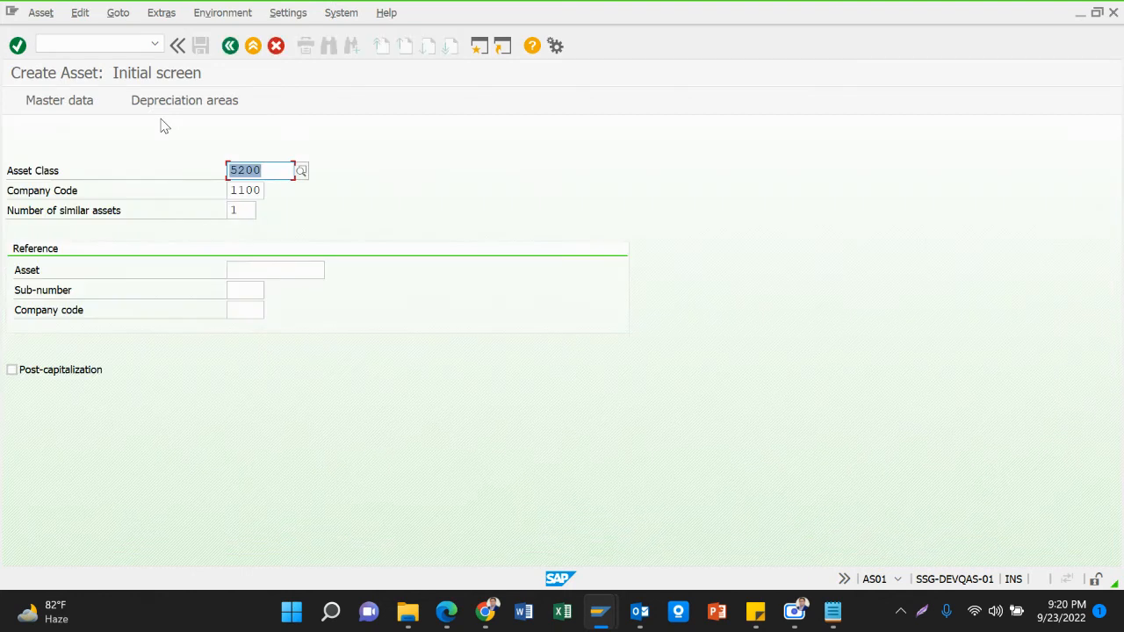
Choose asset class 4200 (Head Office-Furniture & Fixture) from the classes of company code 1100.
left_click(301, 171)
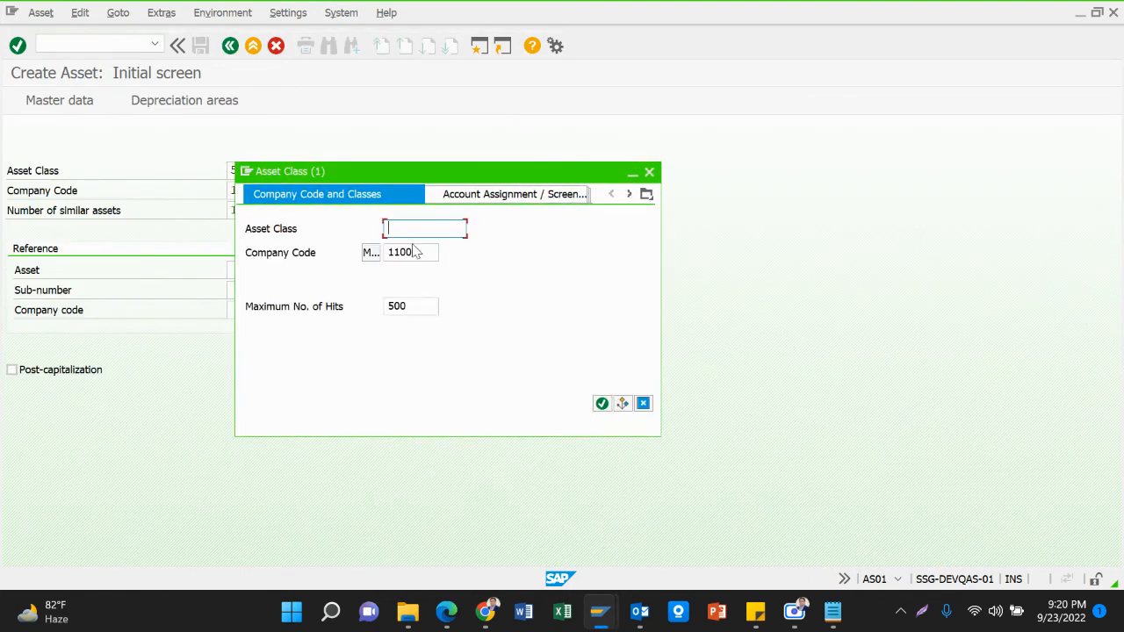
key("Return")
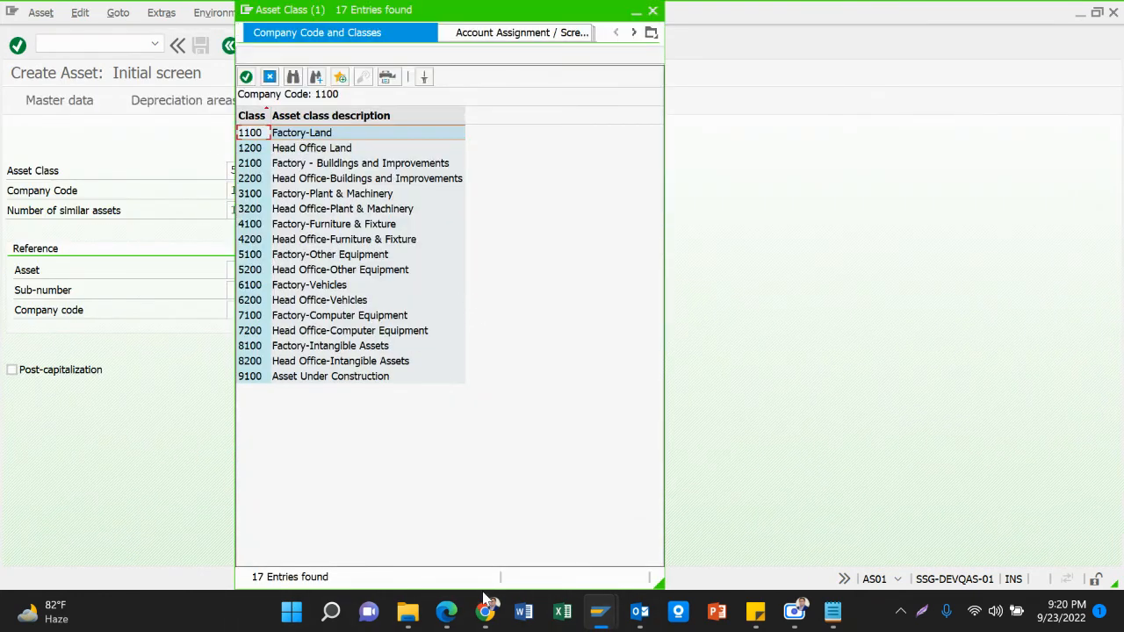
double_click(308, 243)
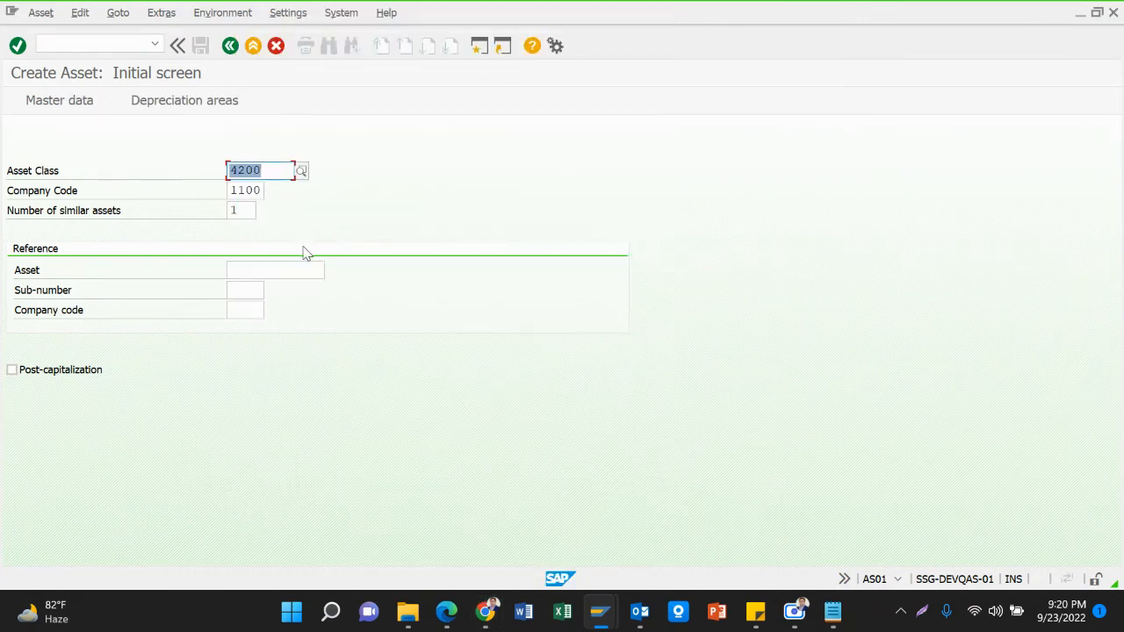
key("Tab")
key("Tab")
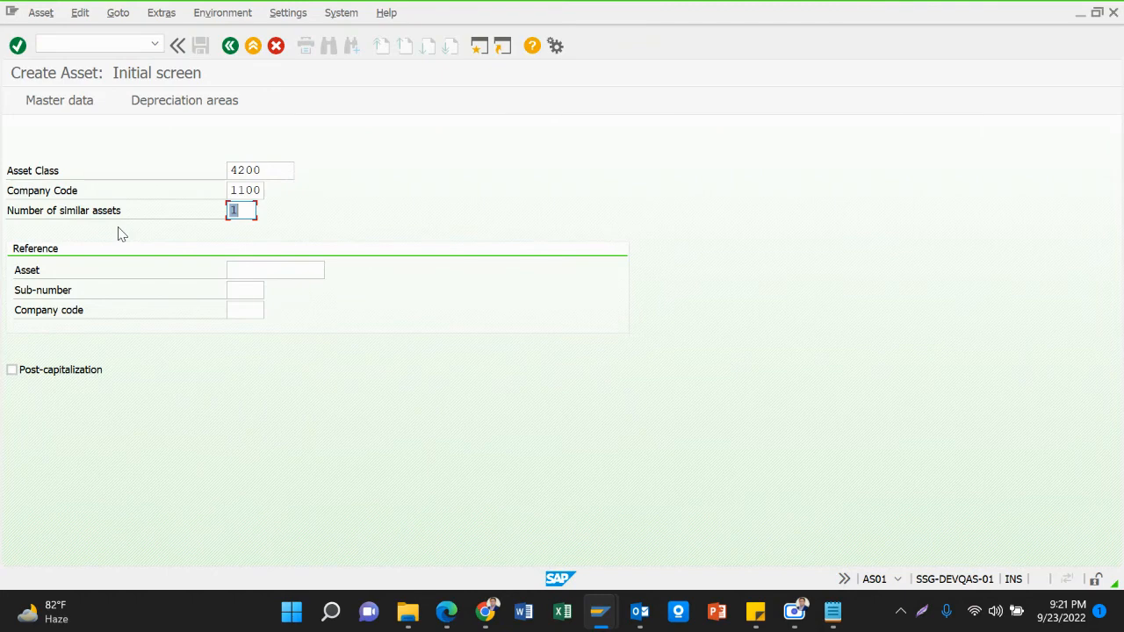
Set the number of similar assets to 20 and proceed to the asset master data.
left_click(255, 171)
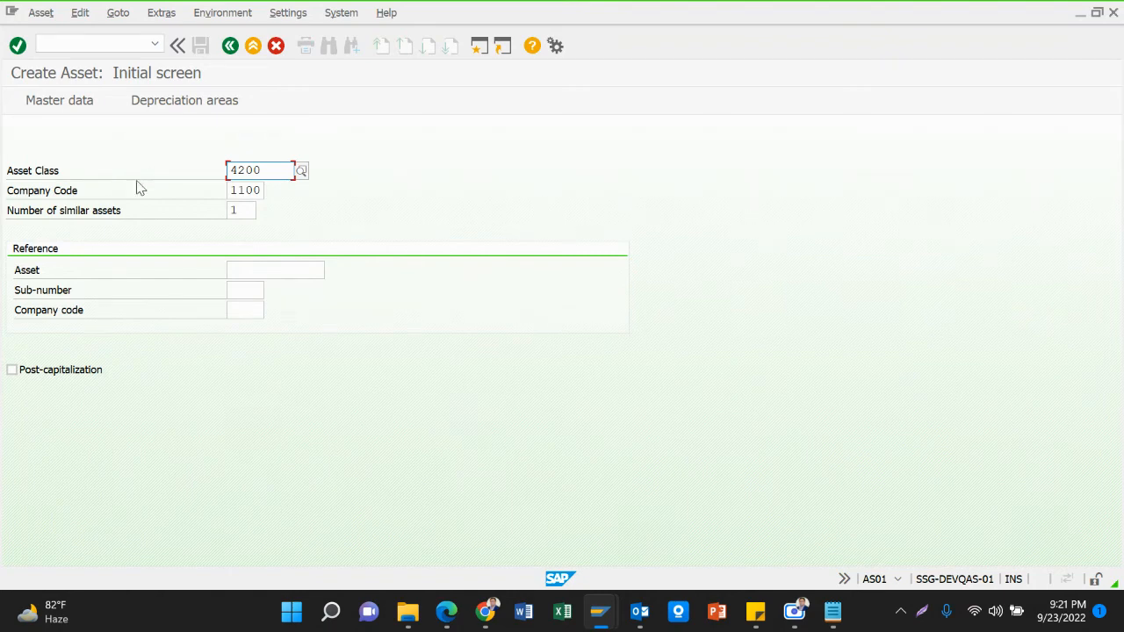
left_click_drag(80, 212, 125, 214)
type("2")
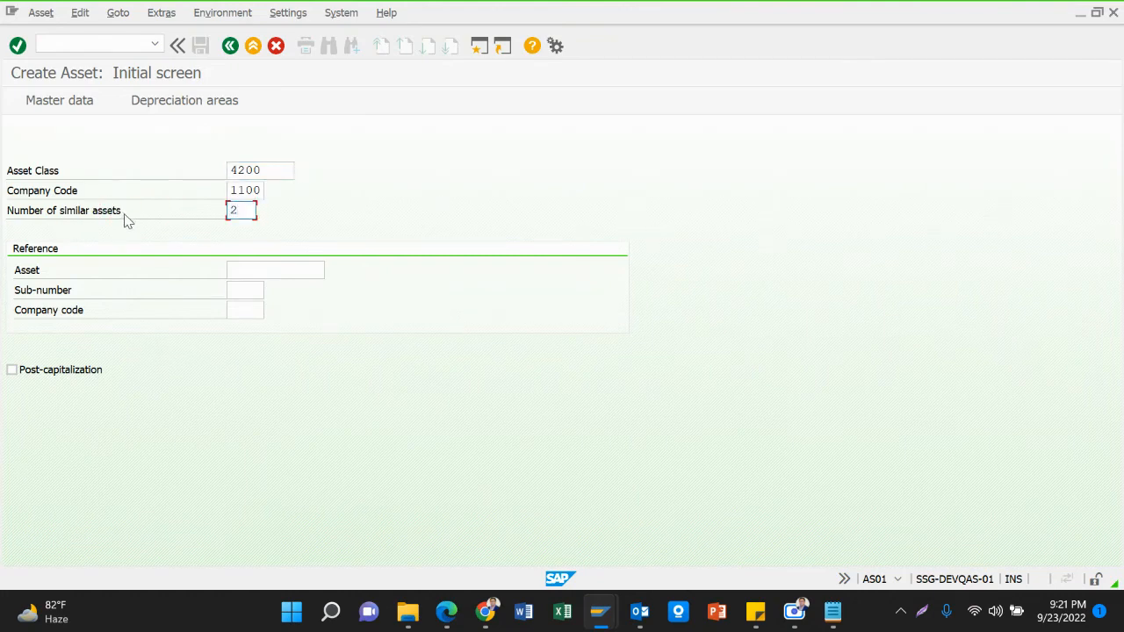
type("0")
key("Return")
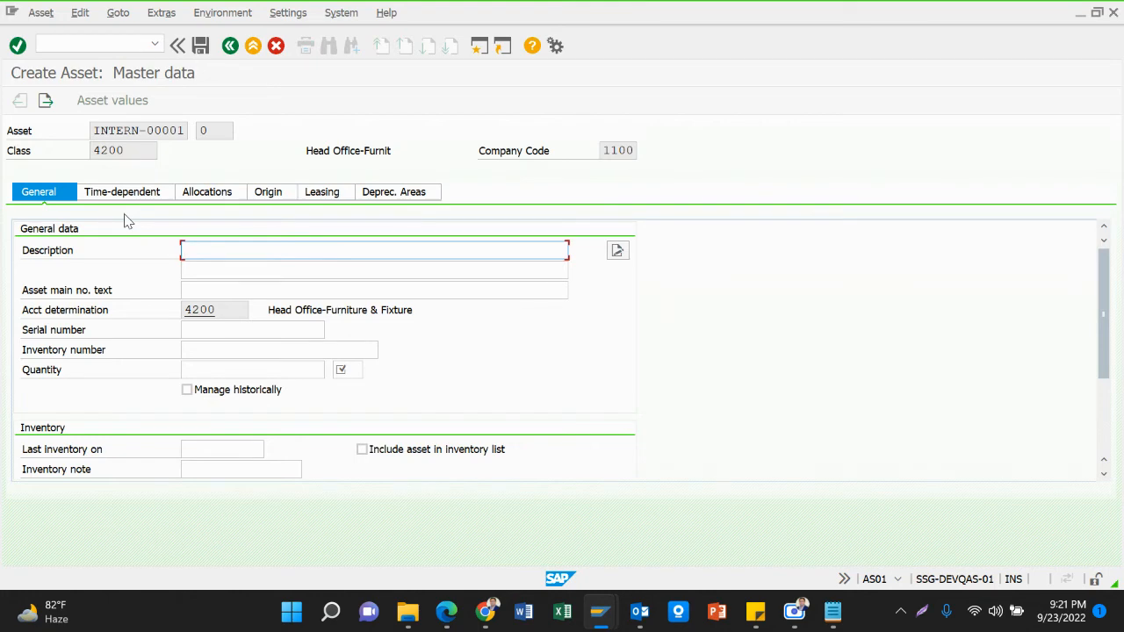
Enter "Executive Chair for H/O Conference Room" as the description and copy it into the asset main number text.
type("E")
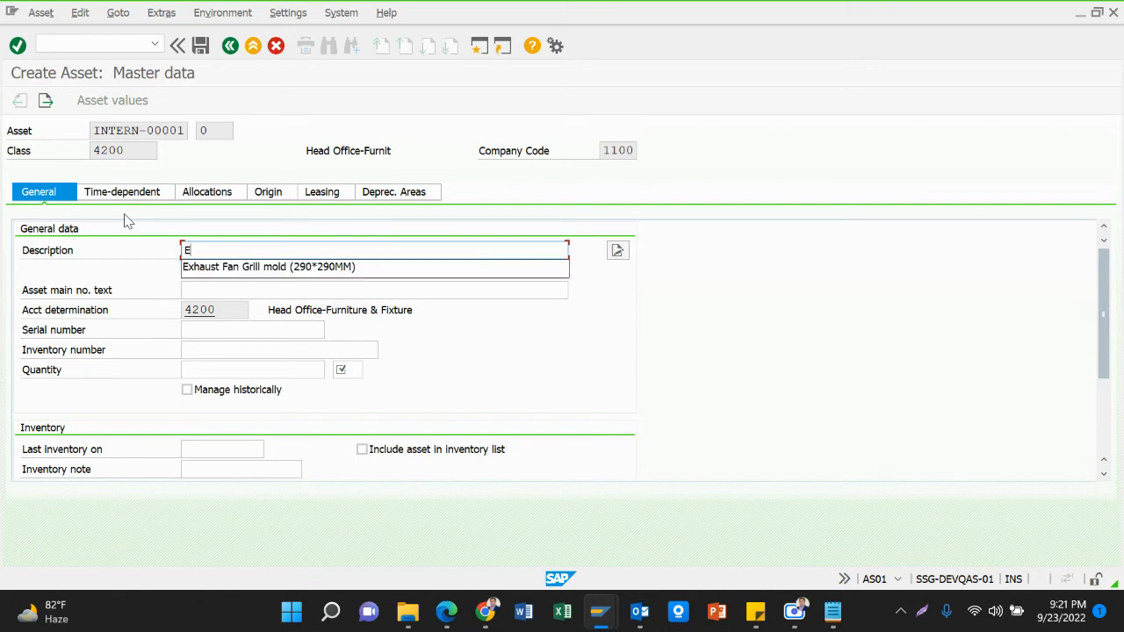
type("xecu")
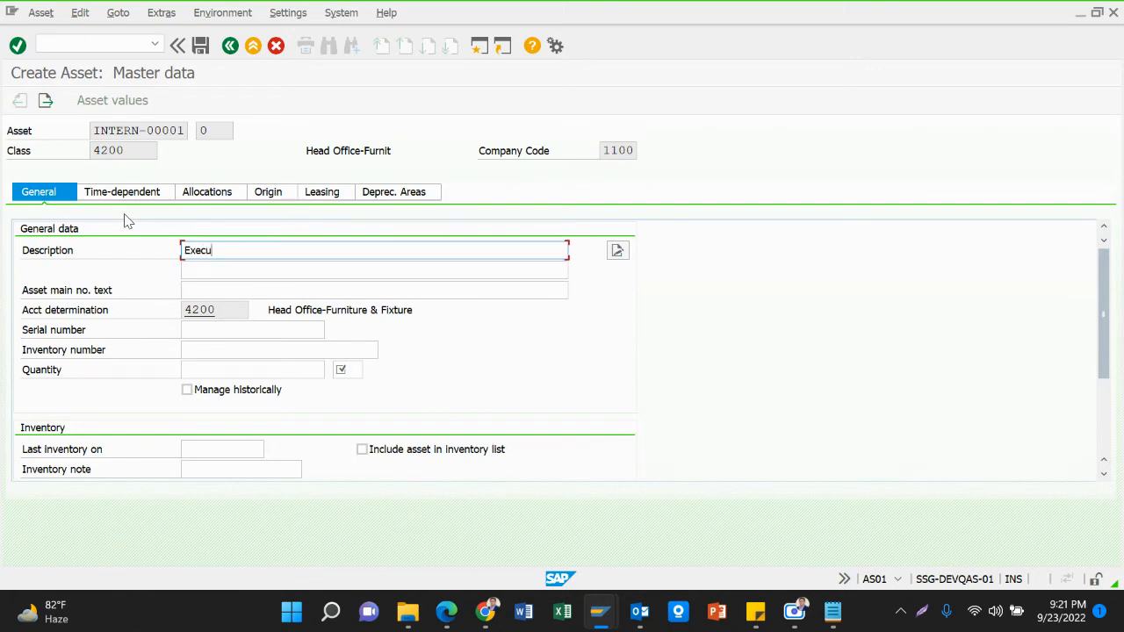
type("tive Chair for H/O ")
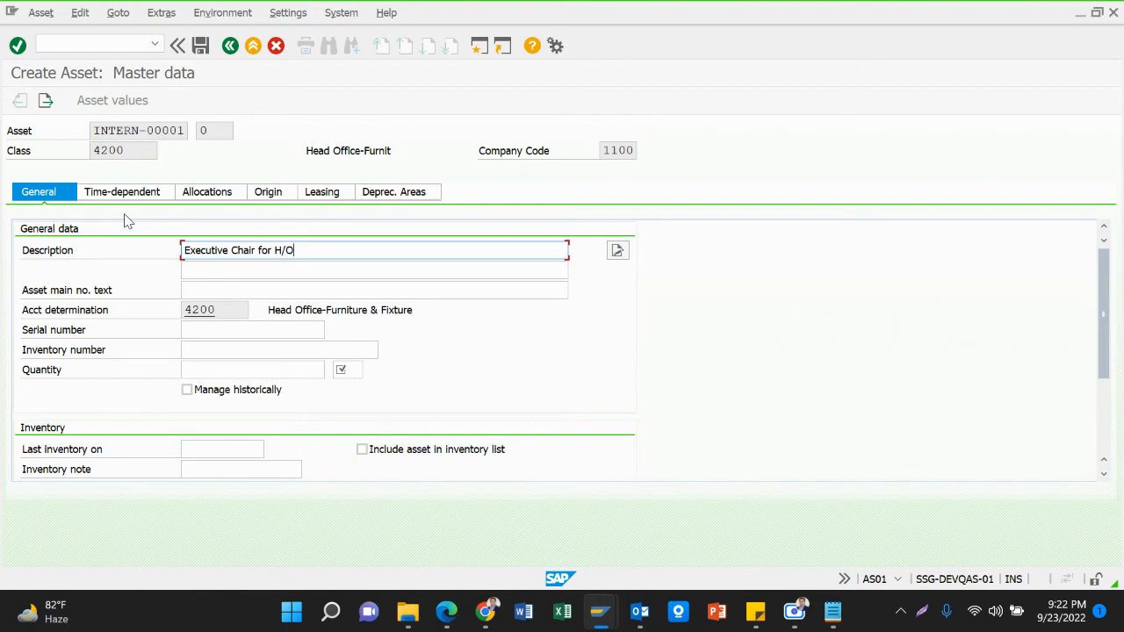
type("Conference Room")
key("ctrl+a")
key("ctrl+c")
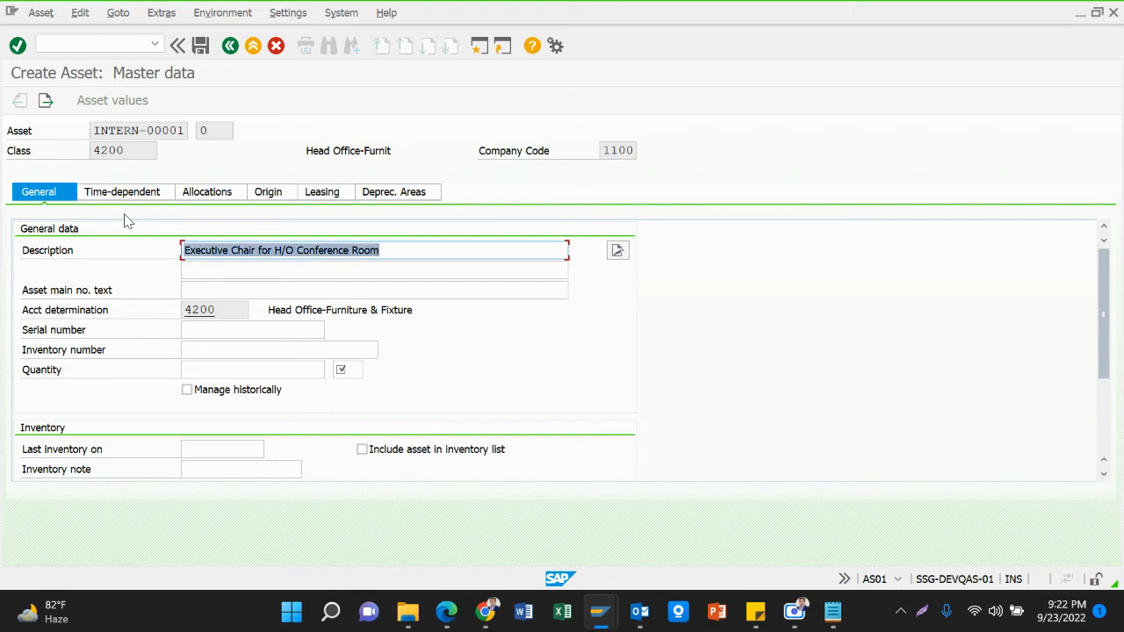
key("Tab")
key("Tab")
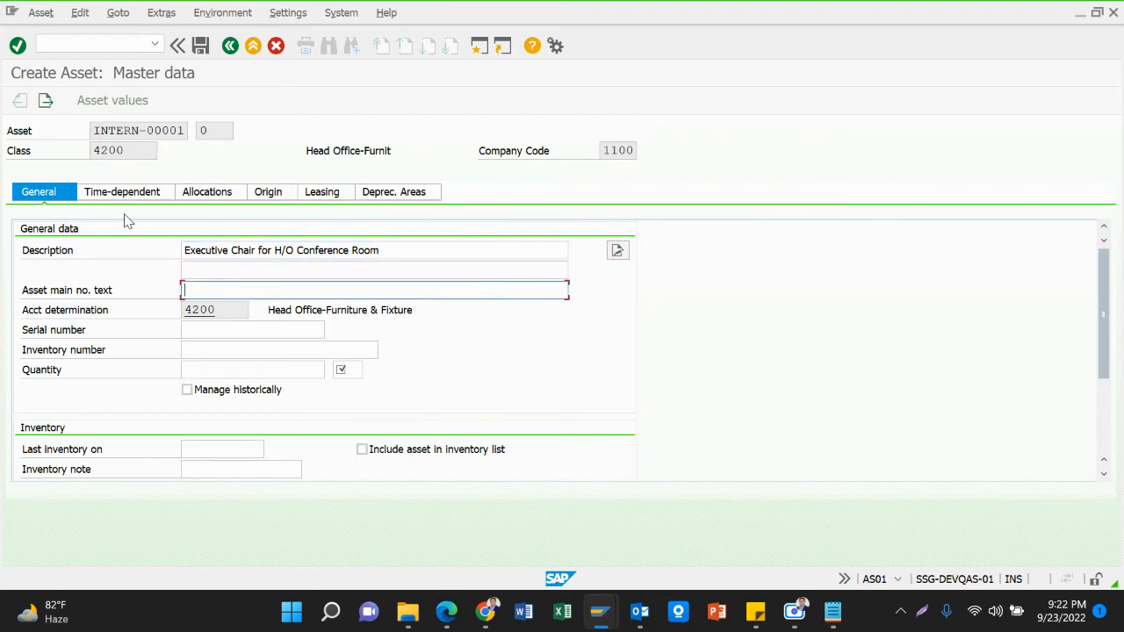
key("ctrl+v")
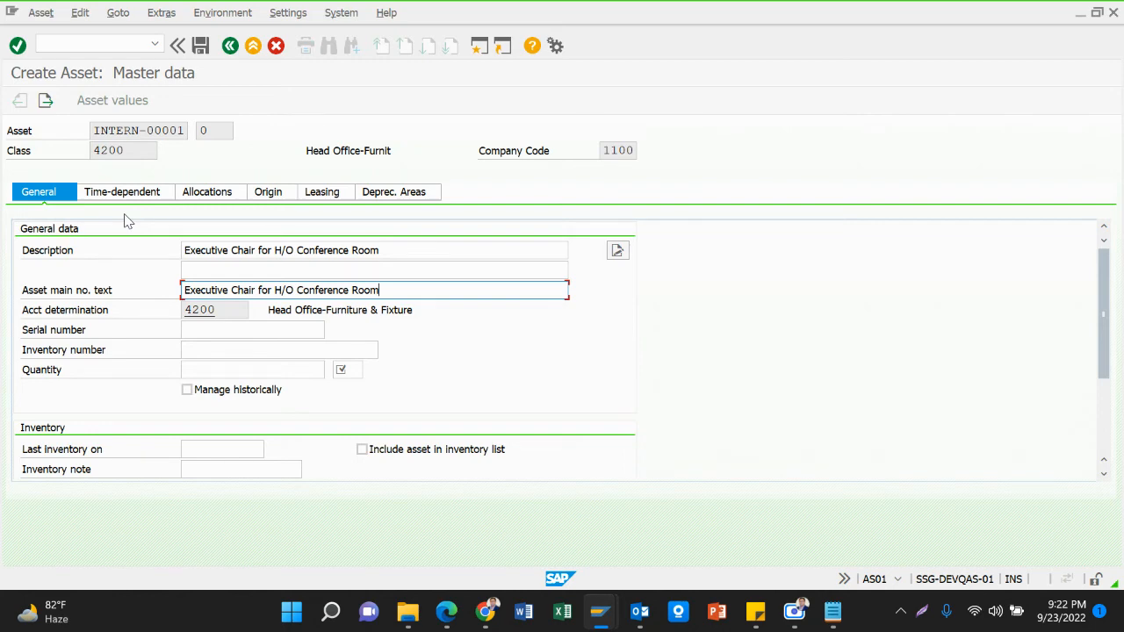
Set the asset quantity to 1 with unit EA and confirm the general data.
left_click(208, 367)
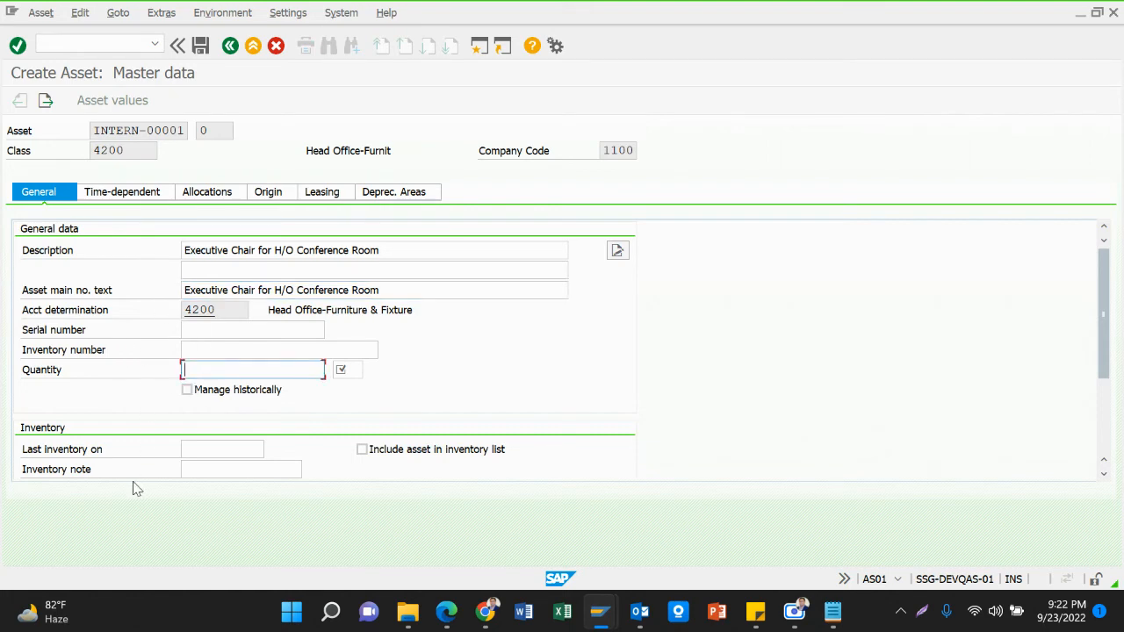
type("1")
key("Tab")
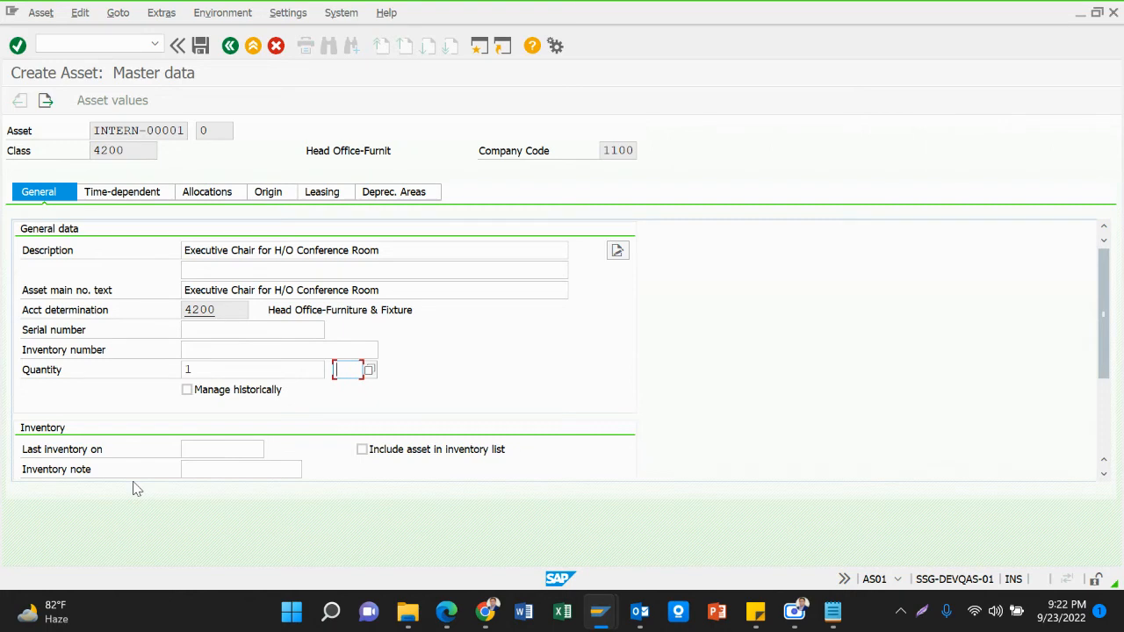
type("ea")
key("Return")
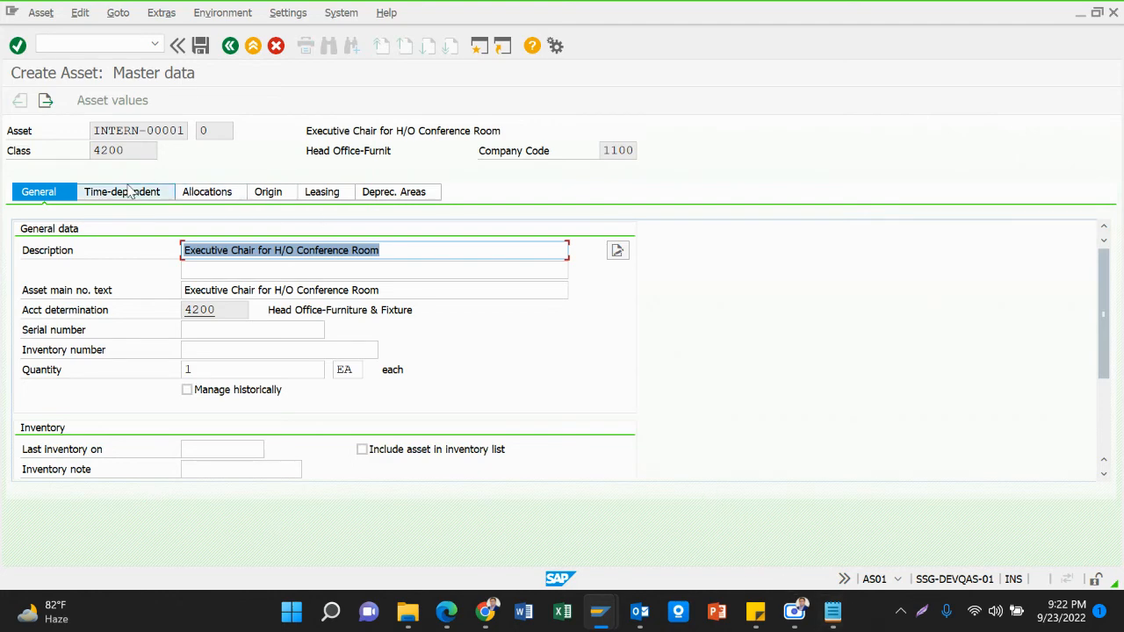
In the time-dependent data, assign cost center 11HO999999, plant SSHO and room Head Off, leaving the location empty.
left_click(127, 193)
left_click(224, 250)
left_click(226, 266)
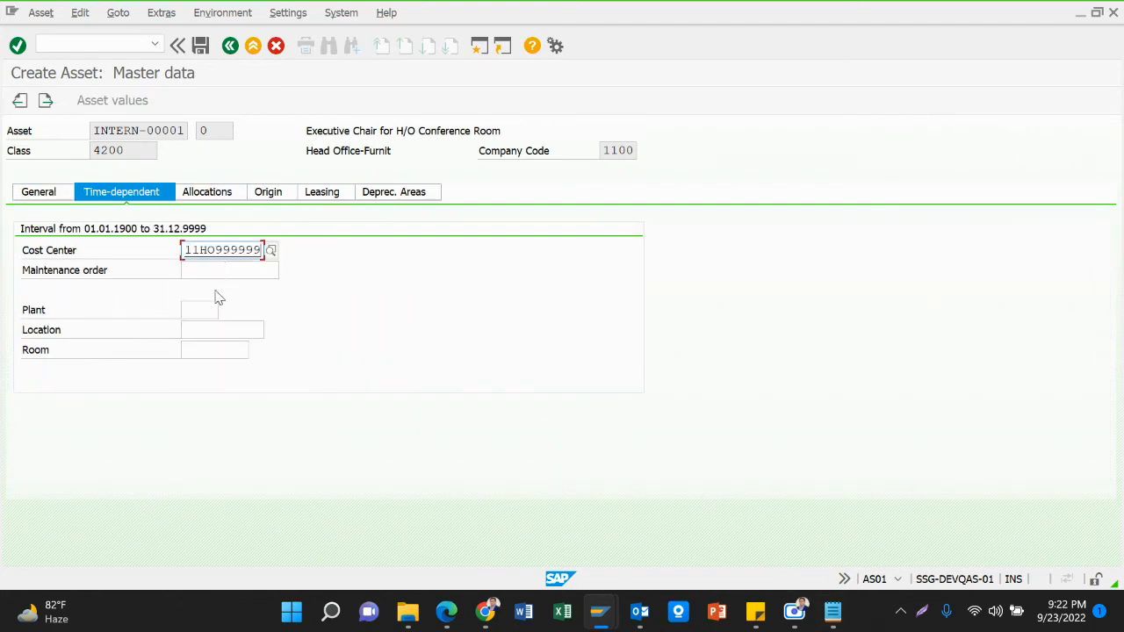
left_click(210, 309)
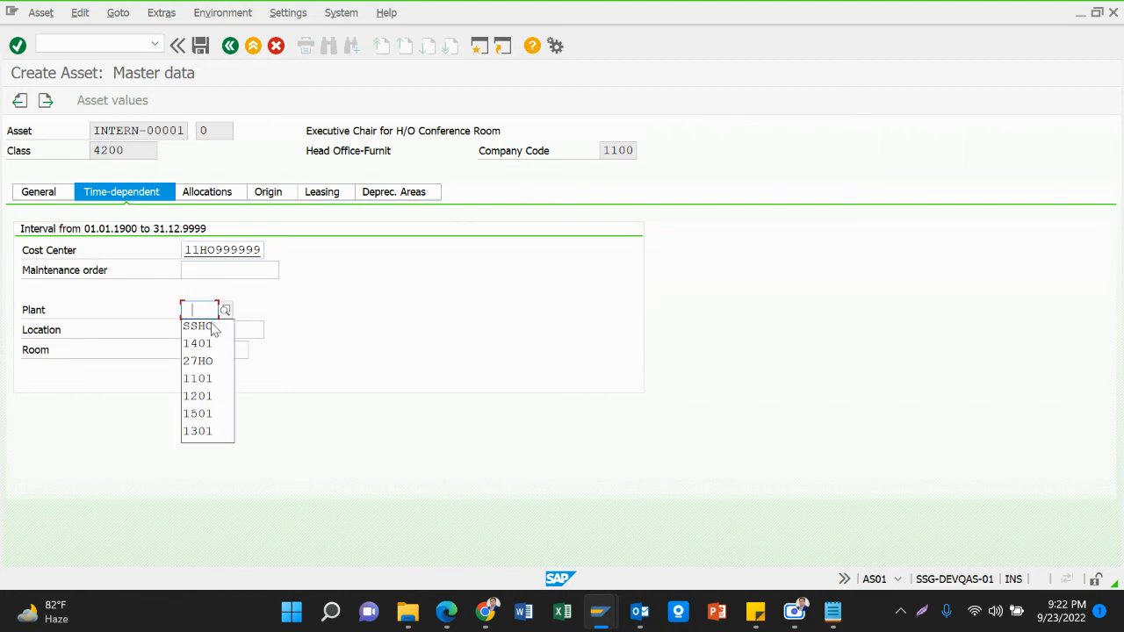
left_click(210, 326)
left_click(212, 330)
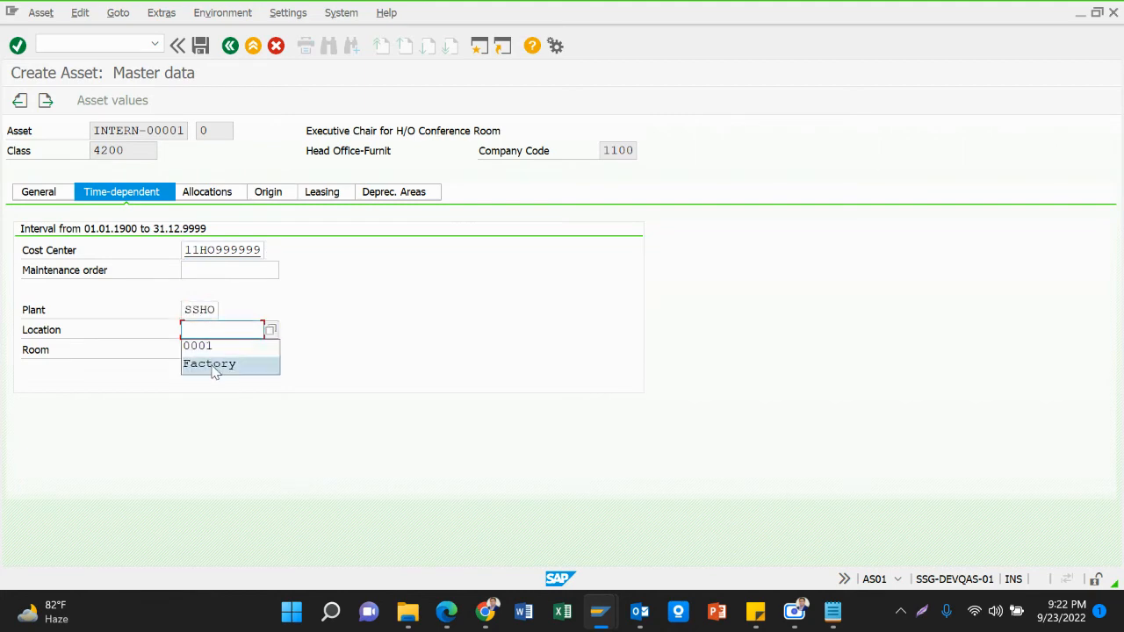
left_click(328, 331)
left_click(230, 350)
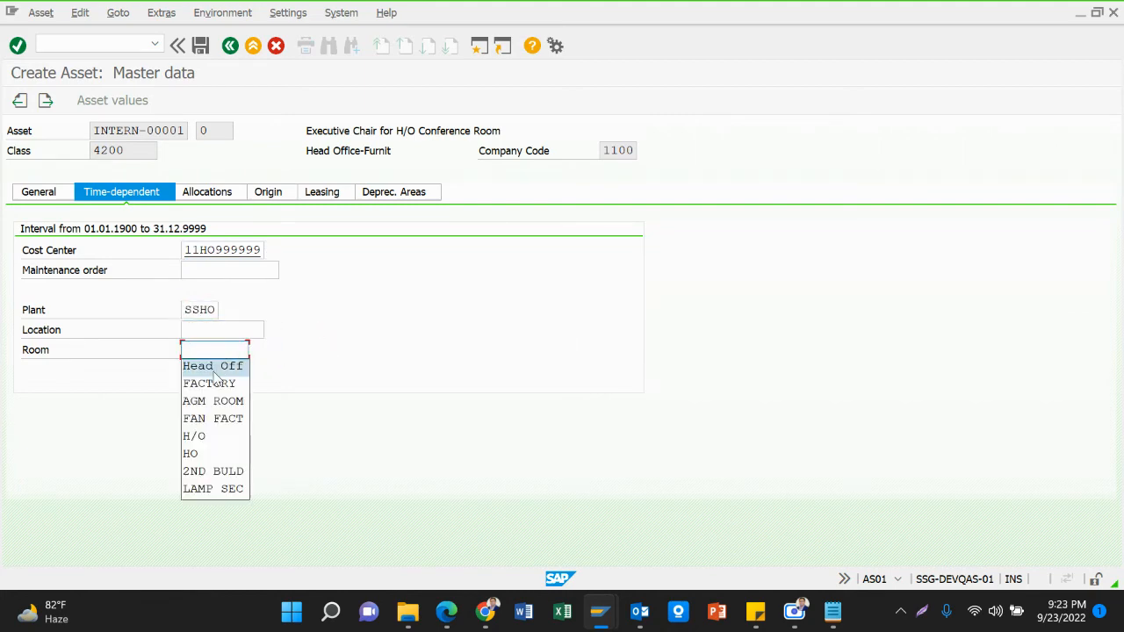
left_click(214, 371)
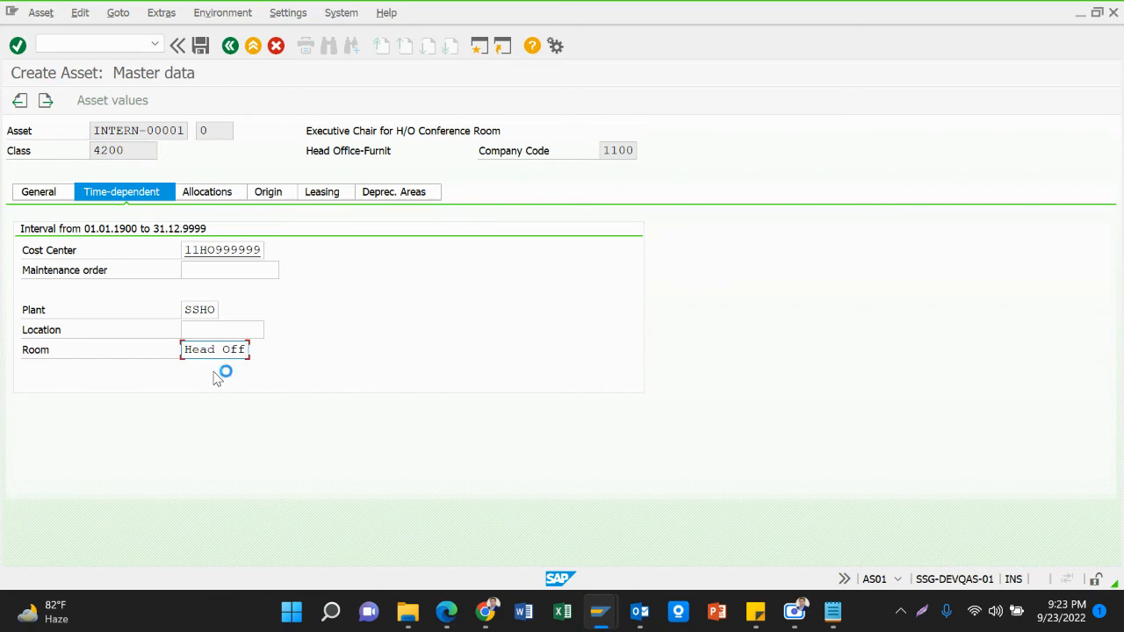
key("Return")
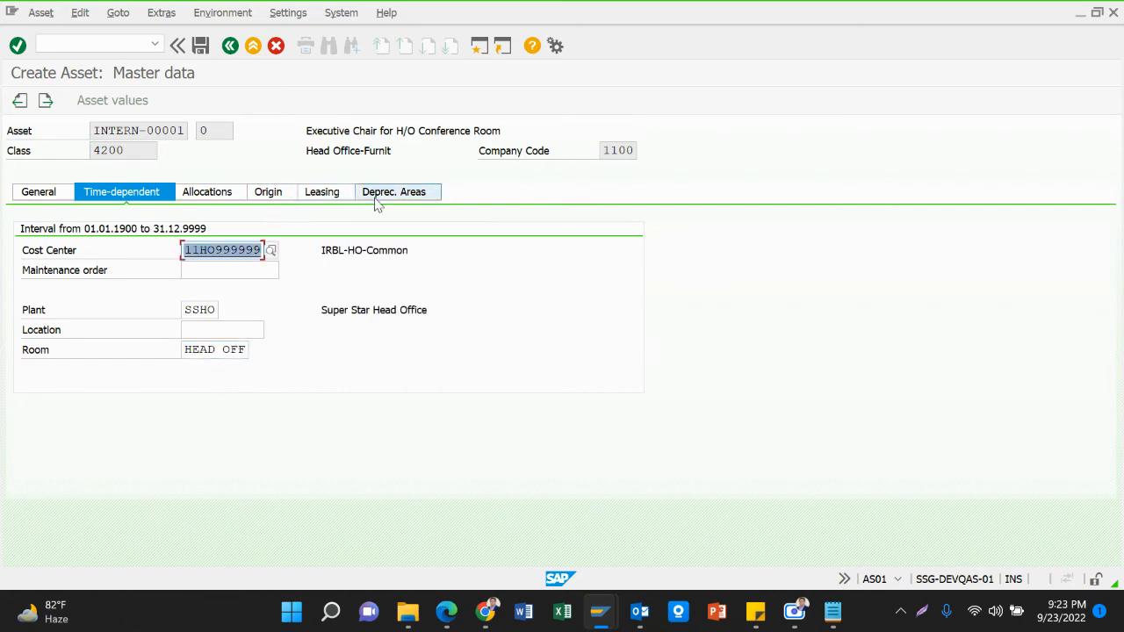
Set the book depreciation useful life to 5 years and the scrap value to 1 BDT, and save the asset.
left_click(408, 193)
left_click(312, 269)
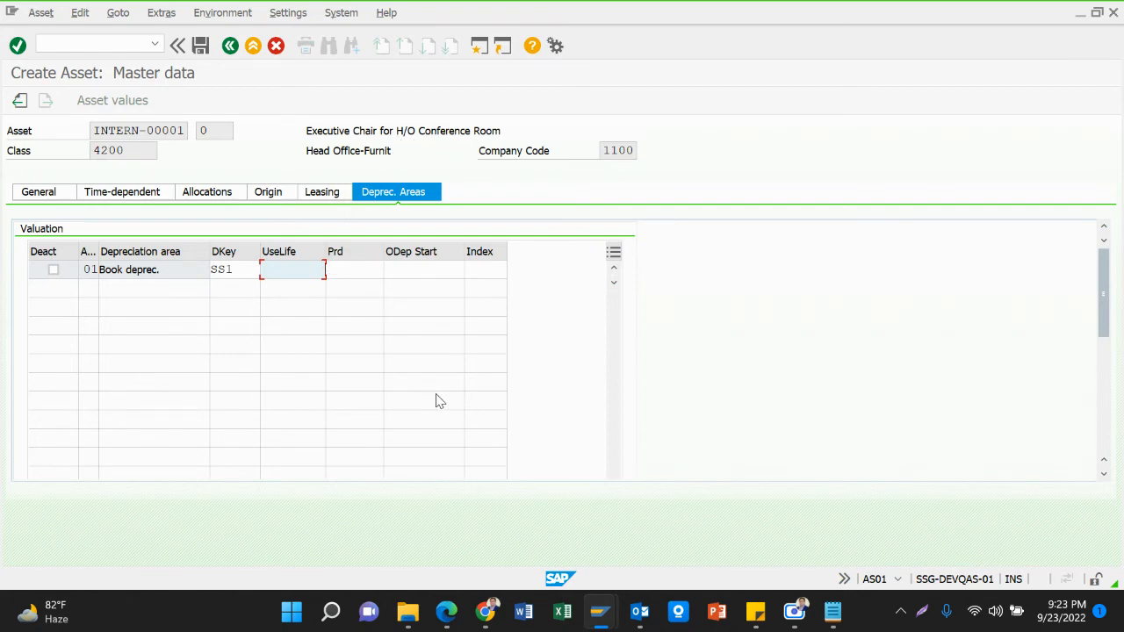
type("5")
key("Return")
left_click(203, 53)
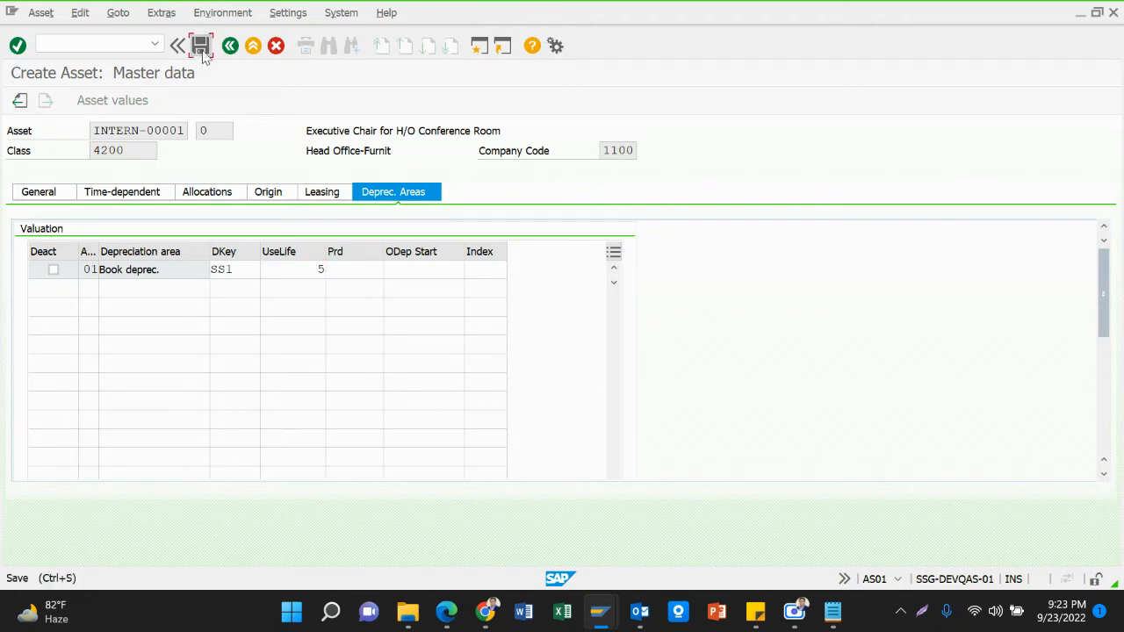
type("1")
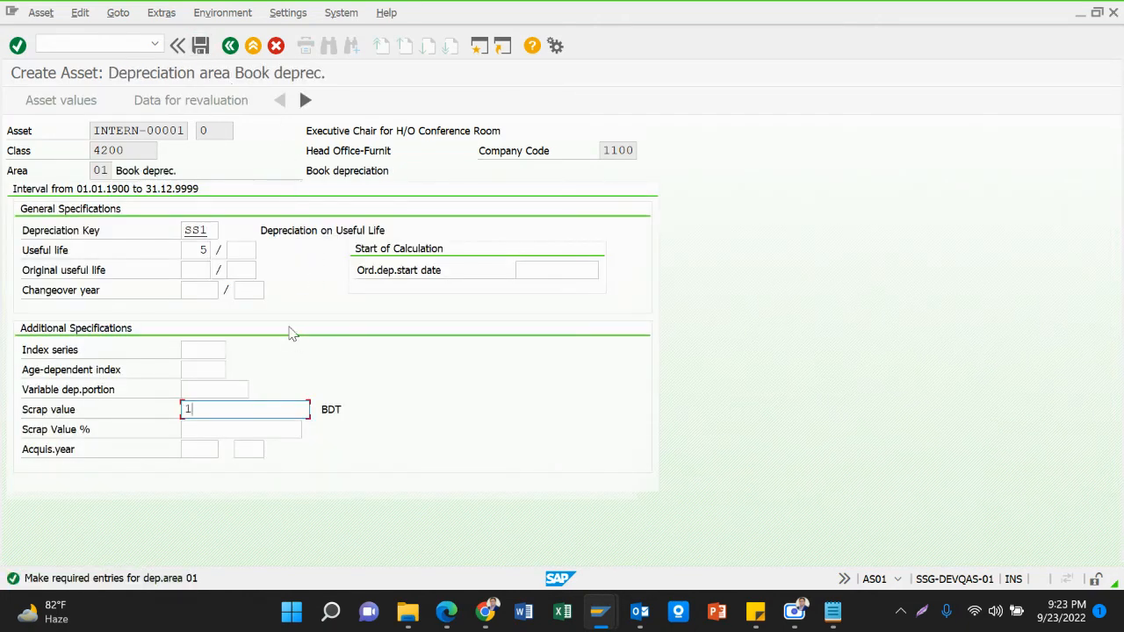
left_click(201, 53)
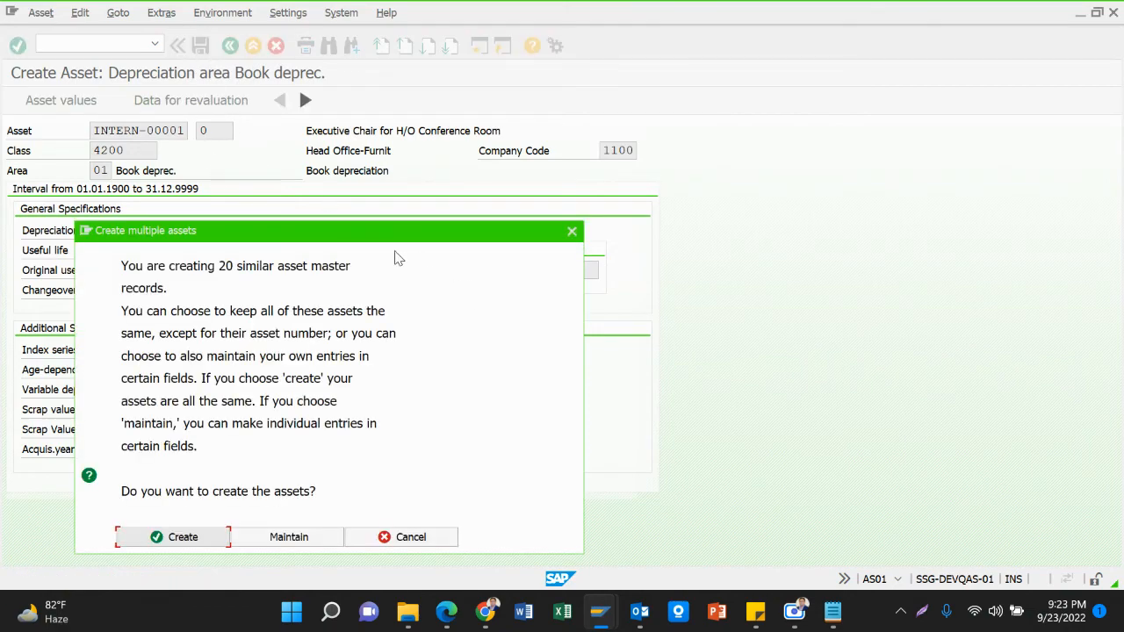
Read the message about creating multiple assets, examining how identical records differ from individually maintained ones.
left_click_drag(386, 233, 445, 86)
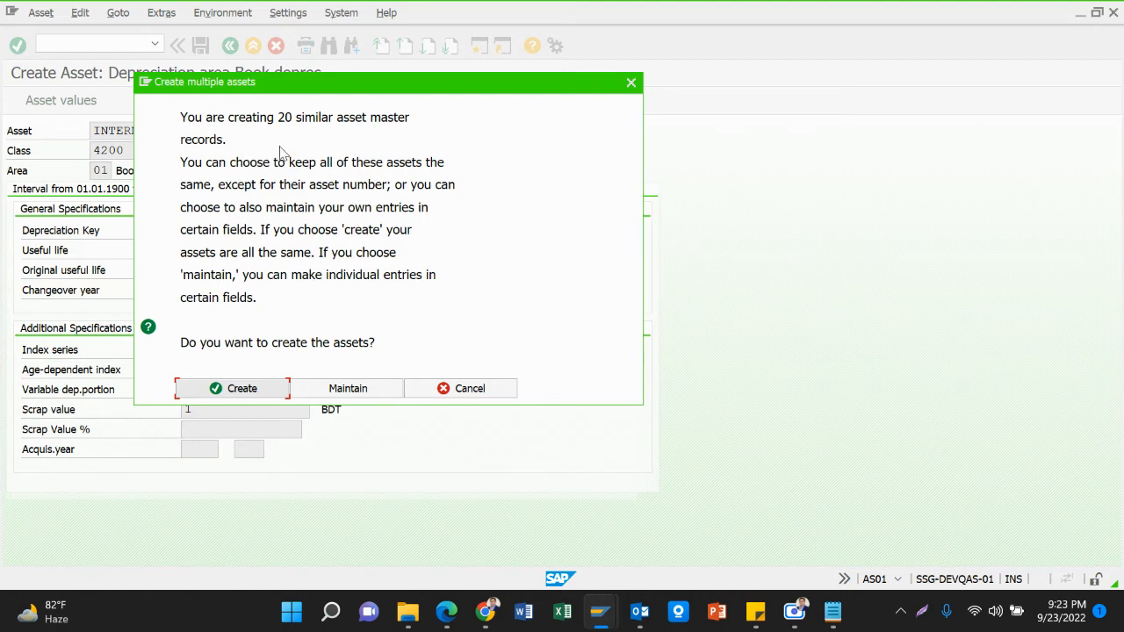
left_click_drag(276, 117, 352, 122)
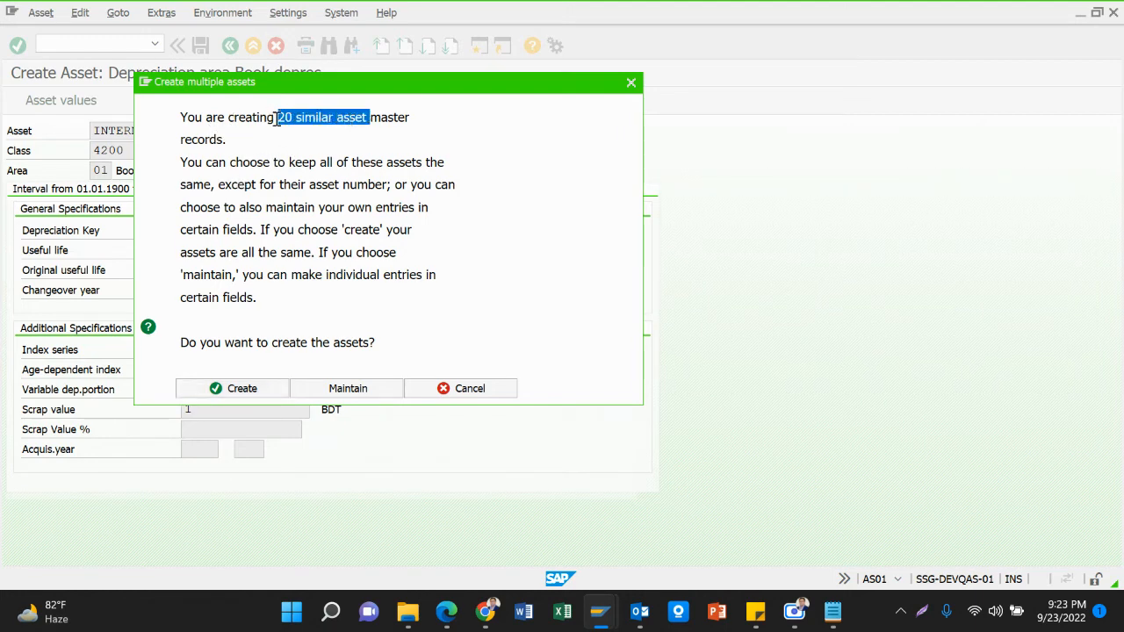
left_click(235, 151)
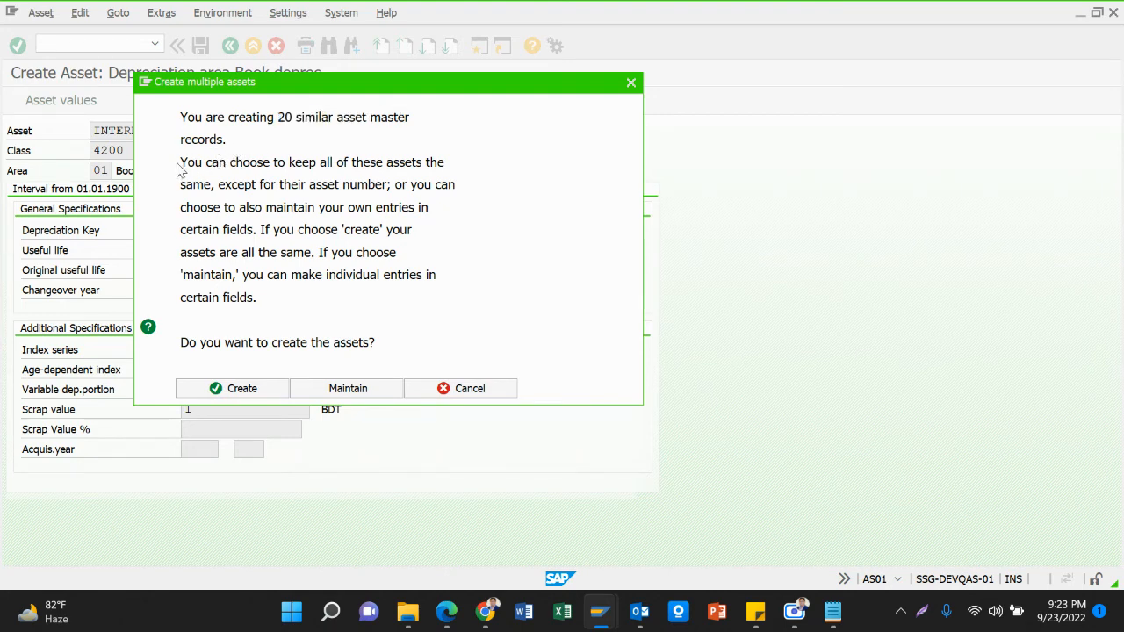
left_click_drag(181, 164, 449, 159)
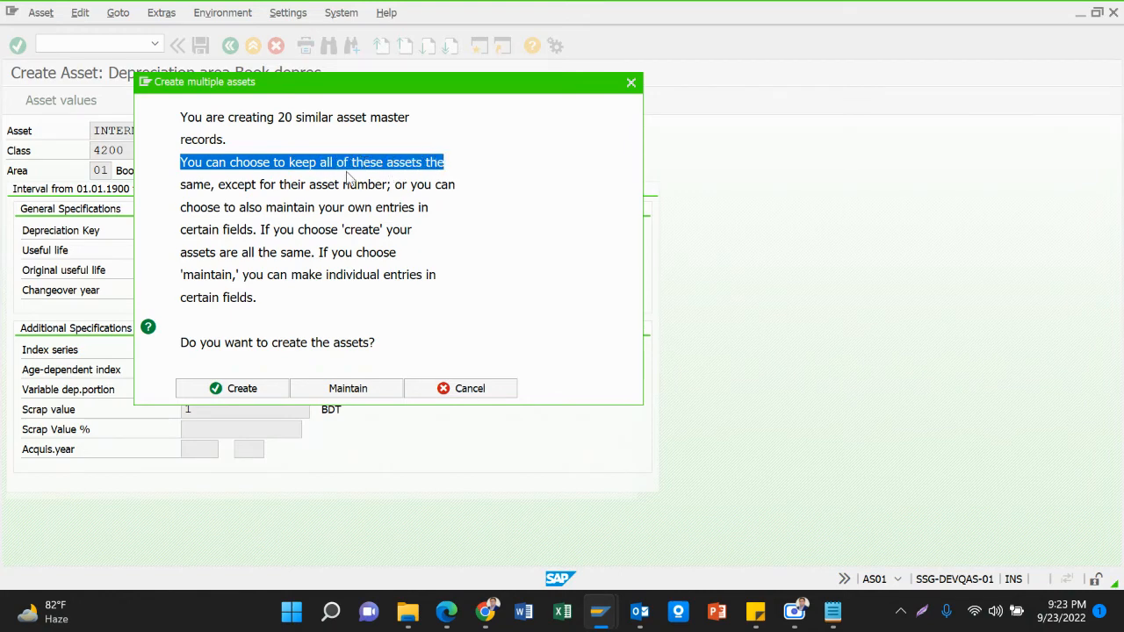
double_click(213, 185)
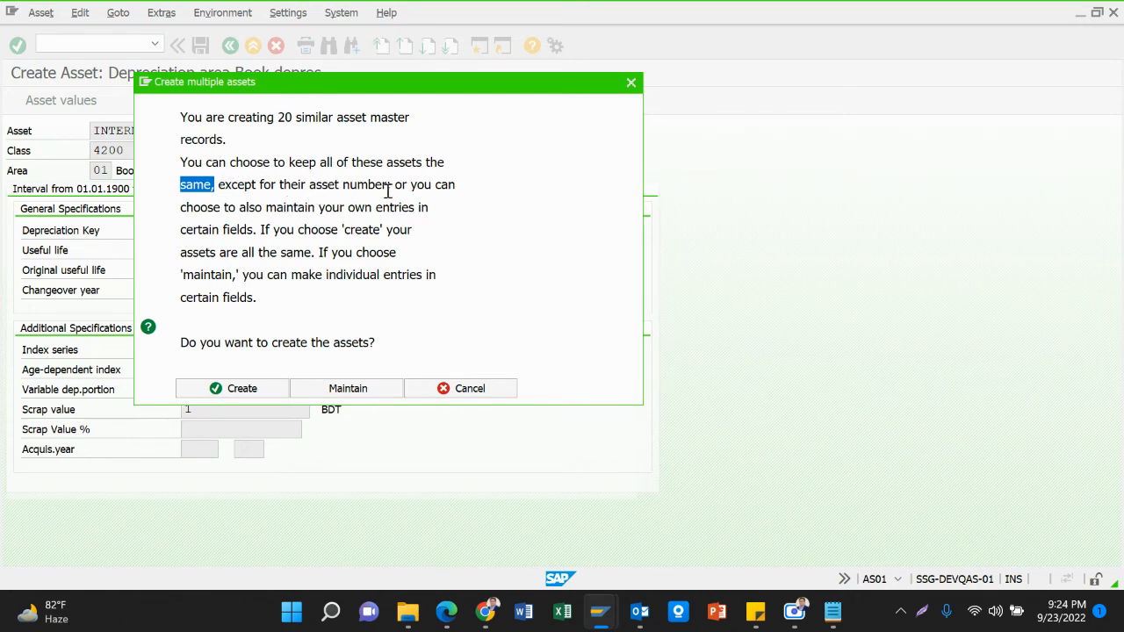
left_click_drag(390, 184, 176, 169)
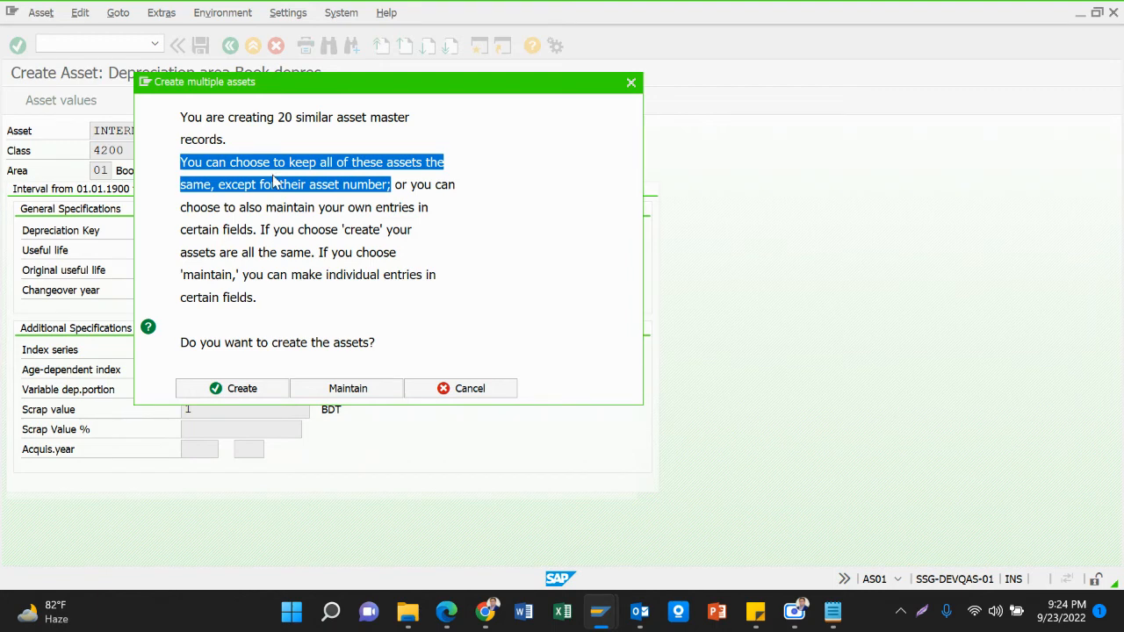
left_click(215, 189)
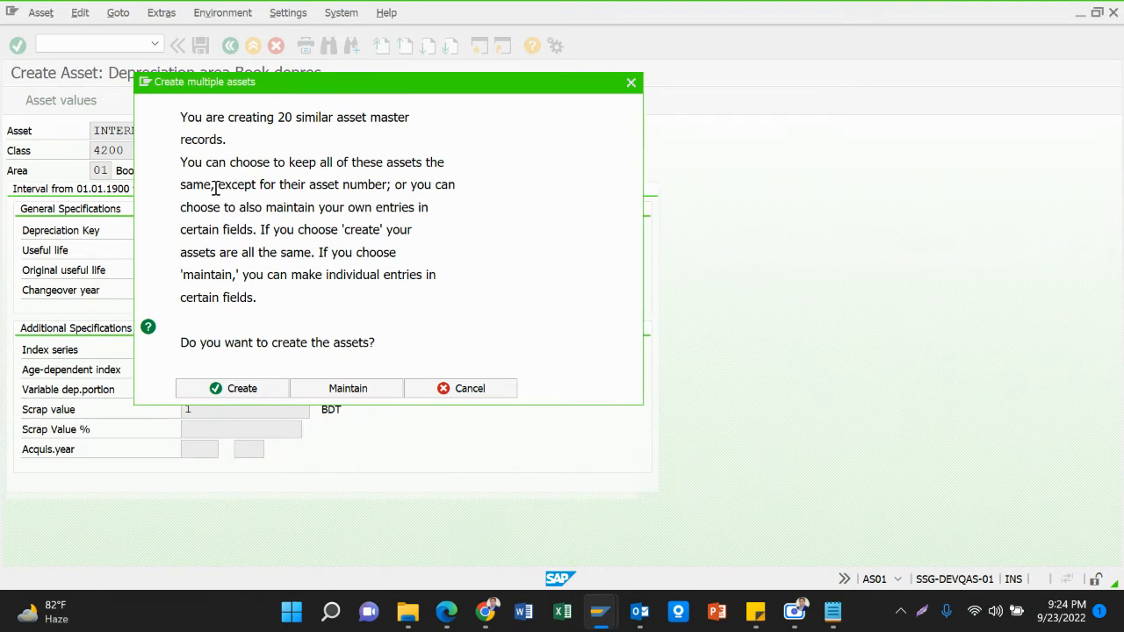
double_click(215, 188)
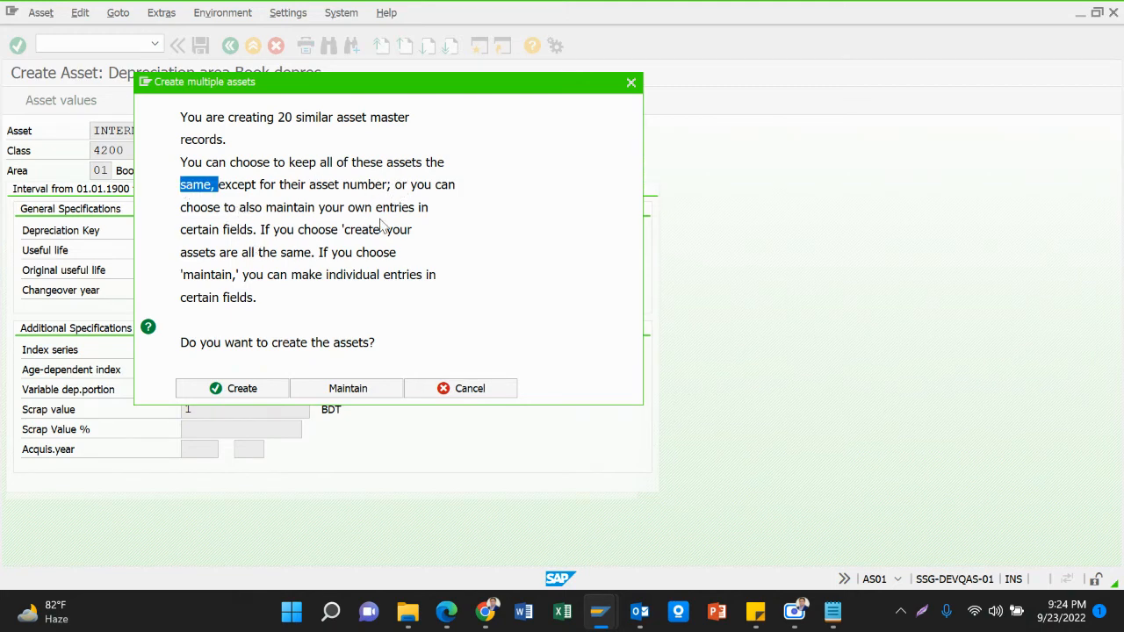
left_click_drag(432, 211, 190, 224)
left_click(189, 224)
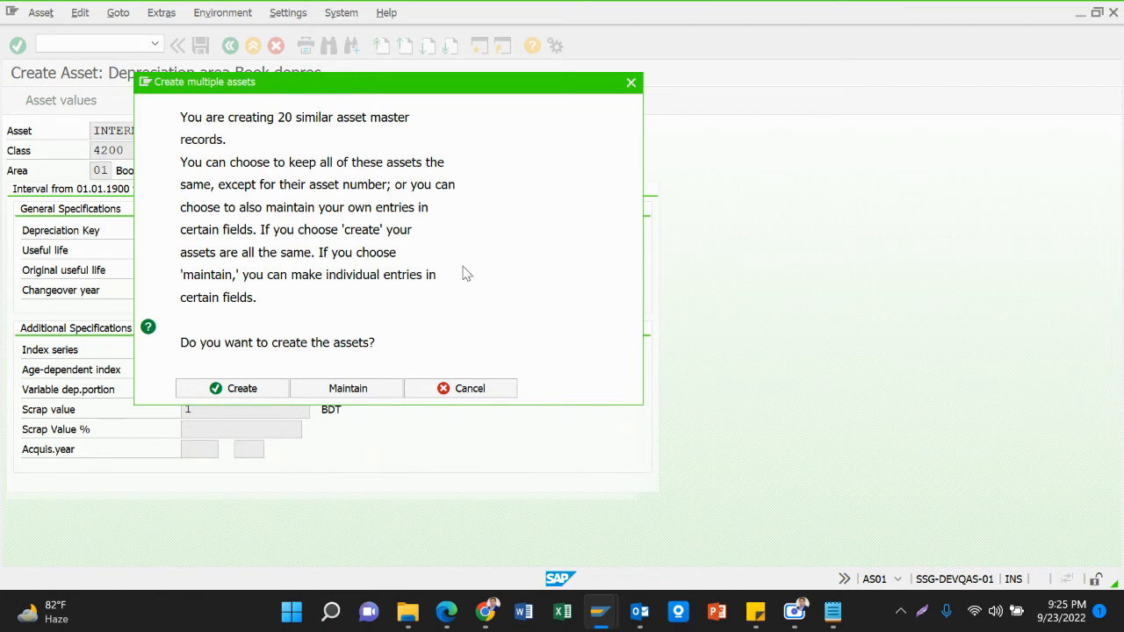
Choose to maintain the 20 similar assets individually instead of creating them all identical.
mouse_move(416, 91)
left_mouse_down()
mouse_move(531, 93)
mouse_move(433, 92)
left_mouse_up()
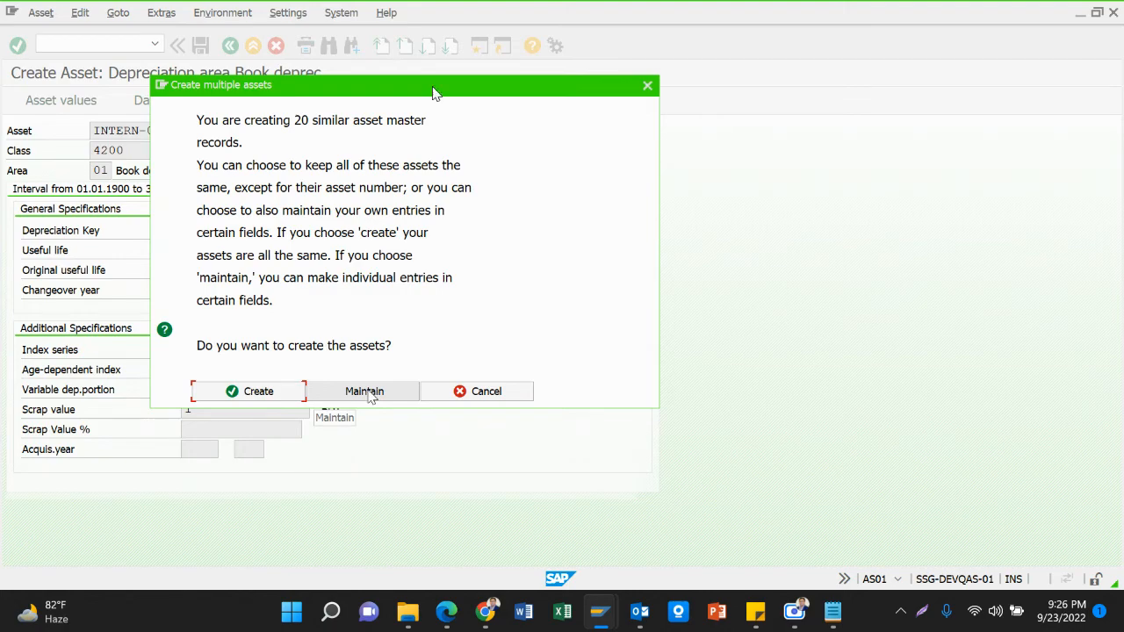
left_click(373, 395)
left_click(375, 392)
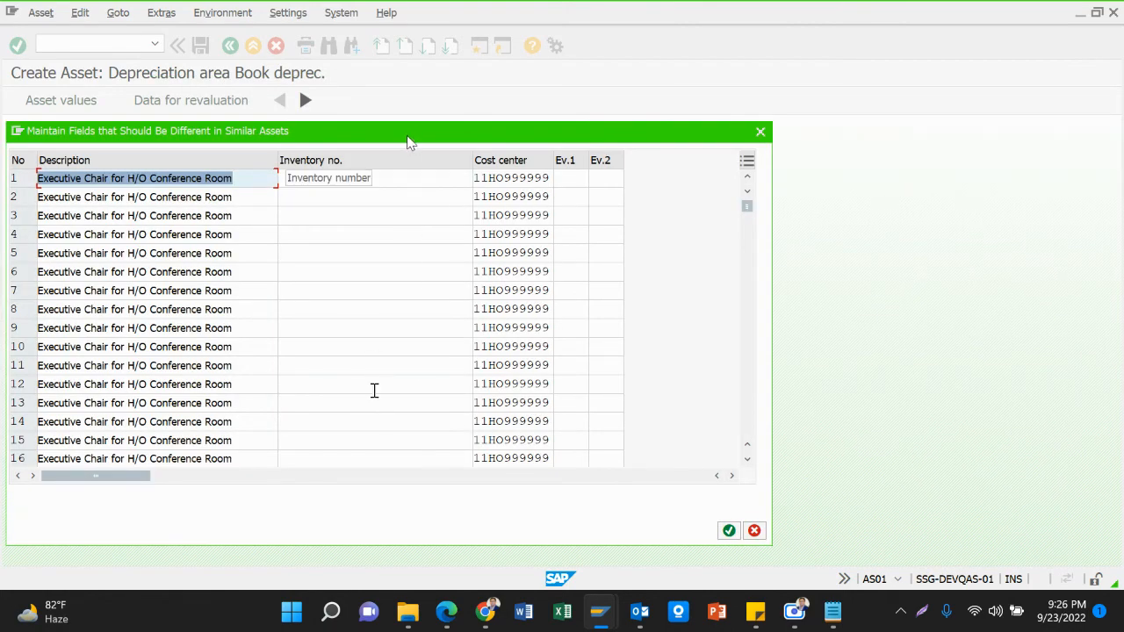
left_click_drag(406, 133, 540, 32)
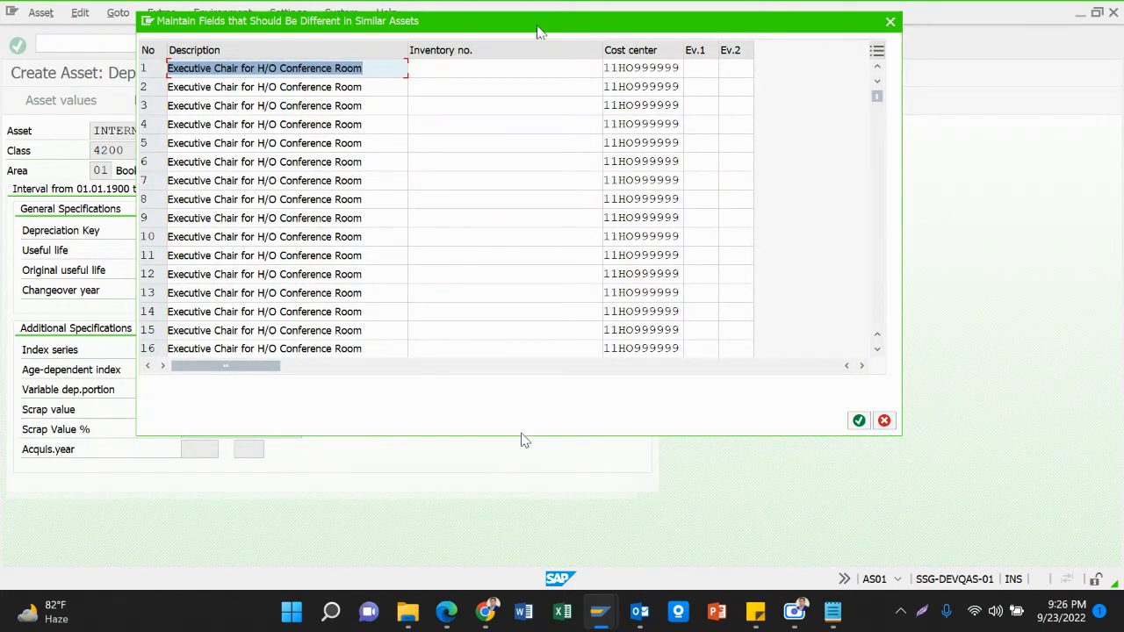
Look through the descriptions of all 20 asset rows in the list of differing fields.
scroll(301, 296, "down", 5)
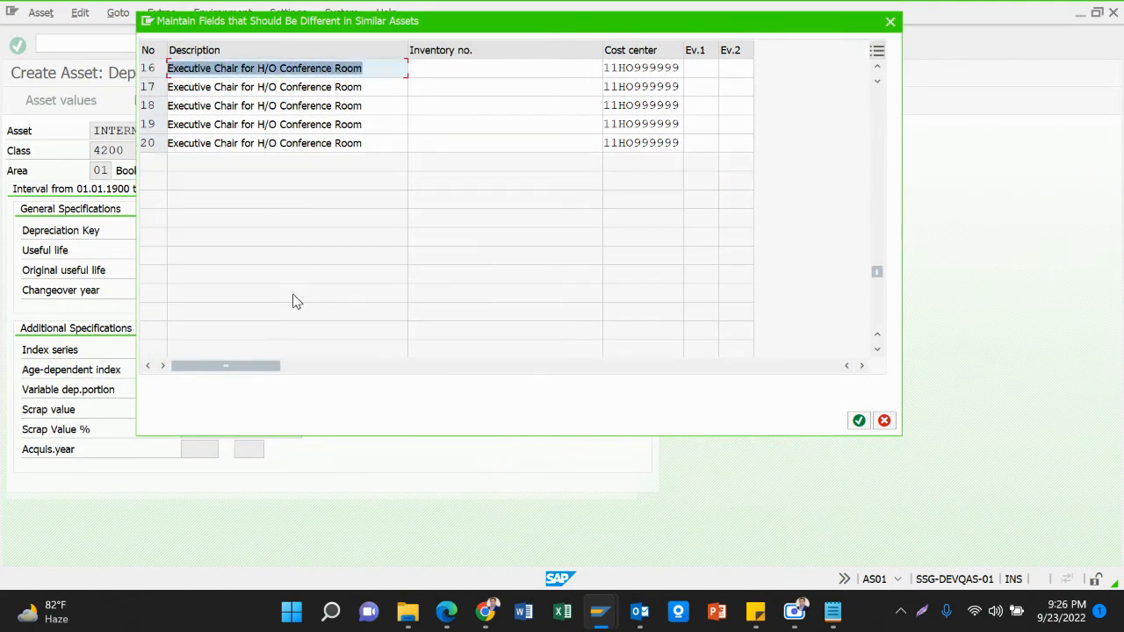
scroll(294, 295, "up", 5)
left_click(339, 145)
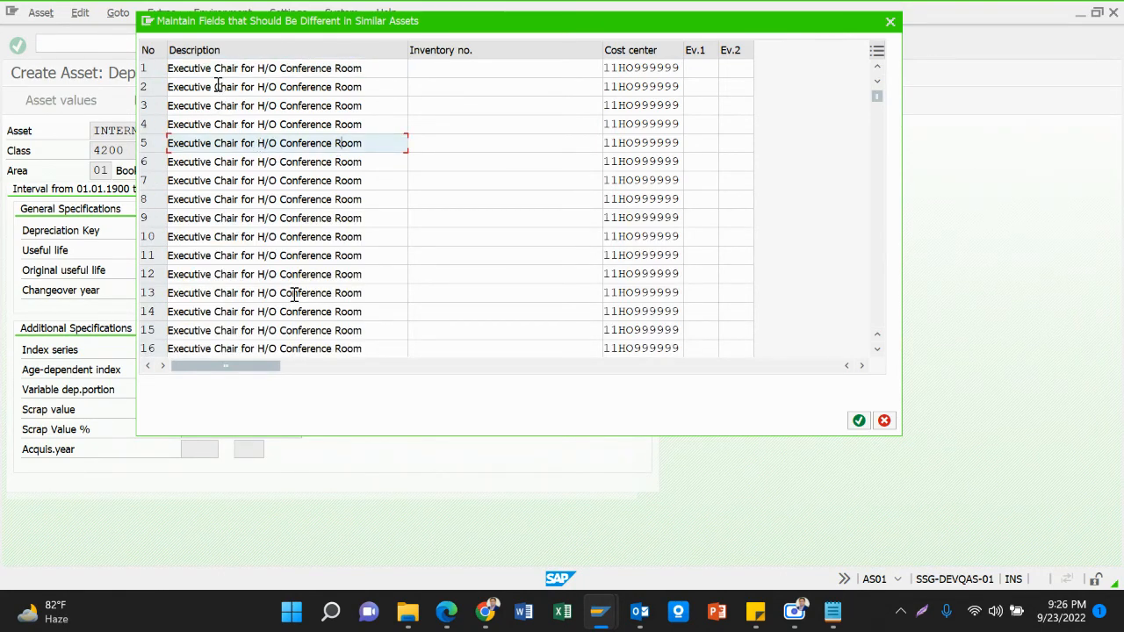
key("Return")
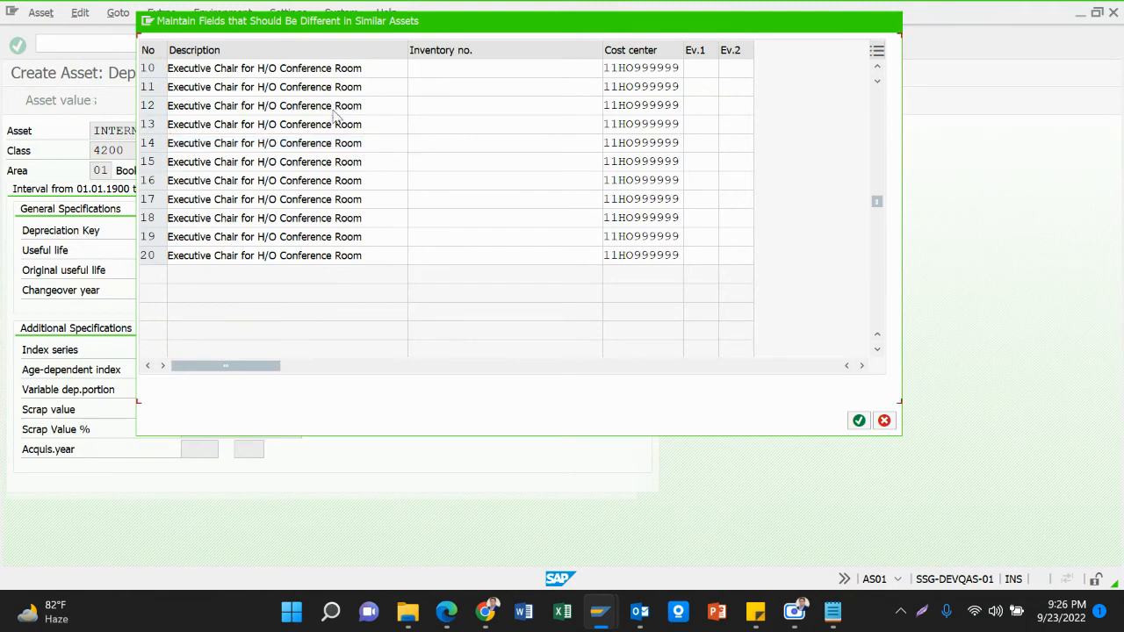
scroll(238, 158, "down", 2)
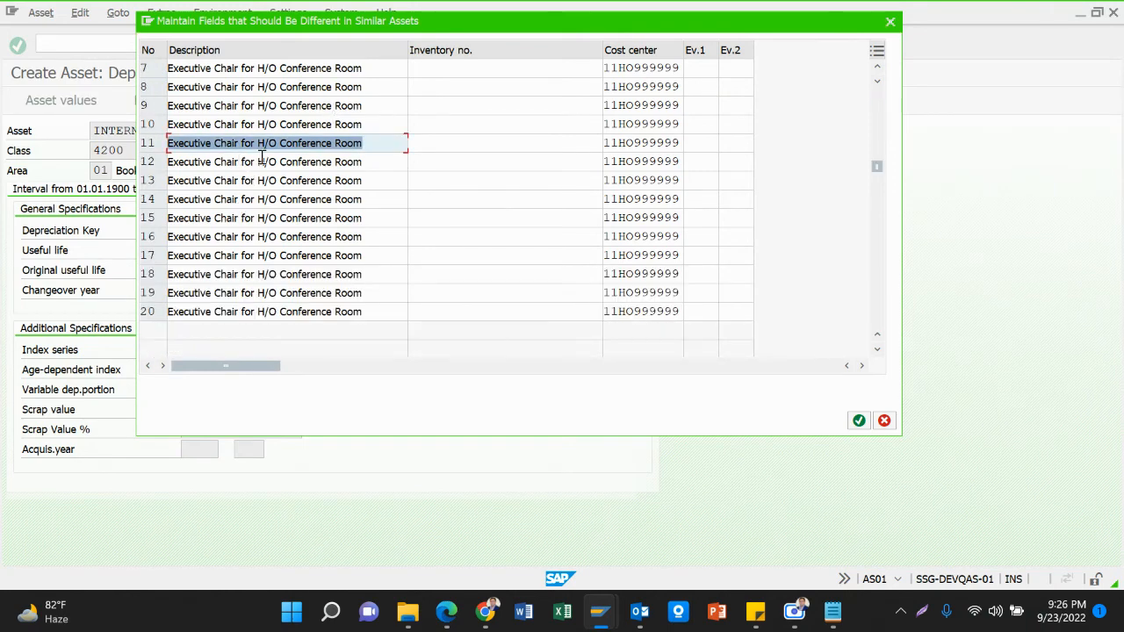
scroll(232, 73, "up", 2)
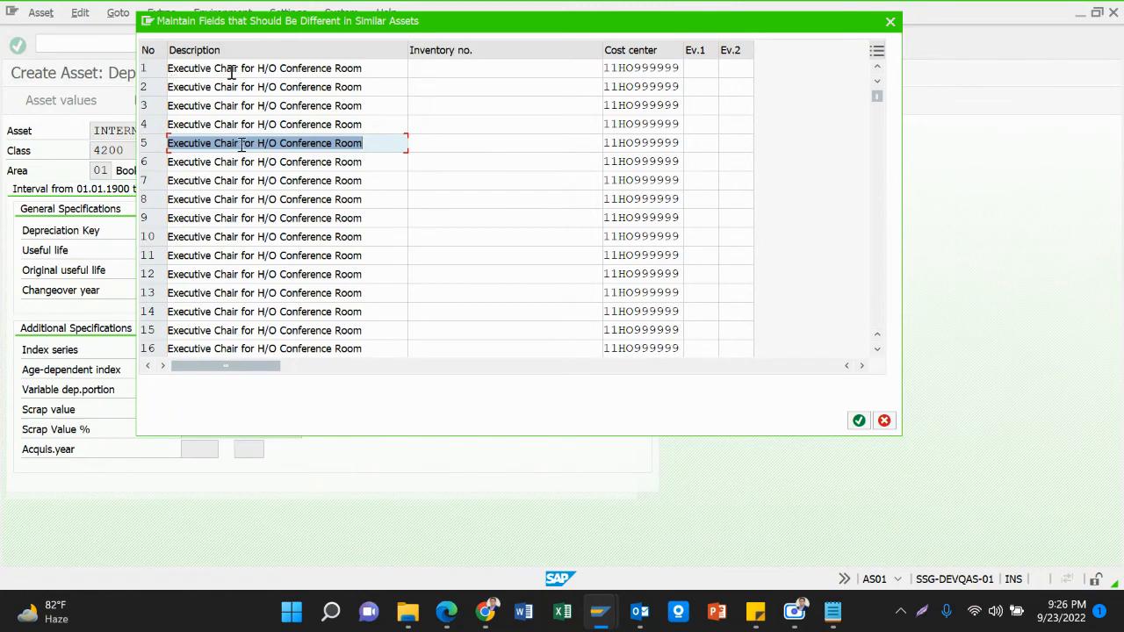
left_click(210, 112)
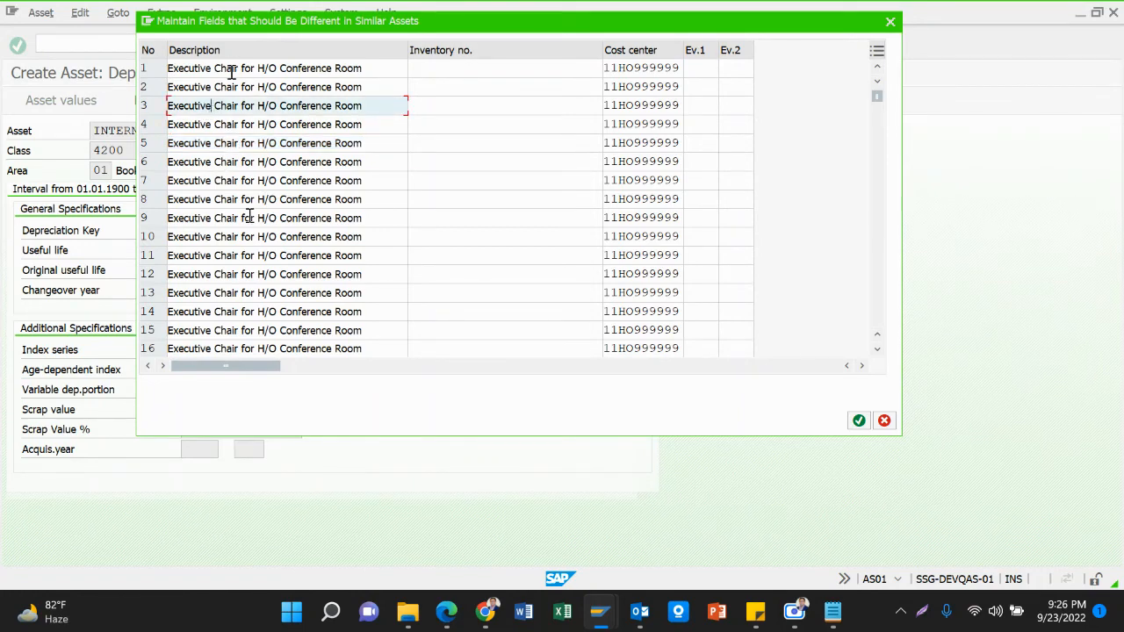
Change the description of asset row 8 to "Executive Chair for H/O Reception".
left_click(370, 200)
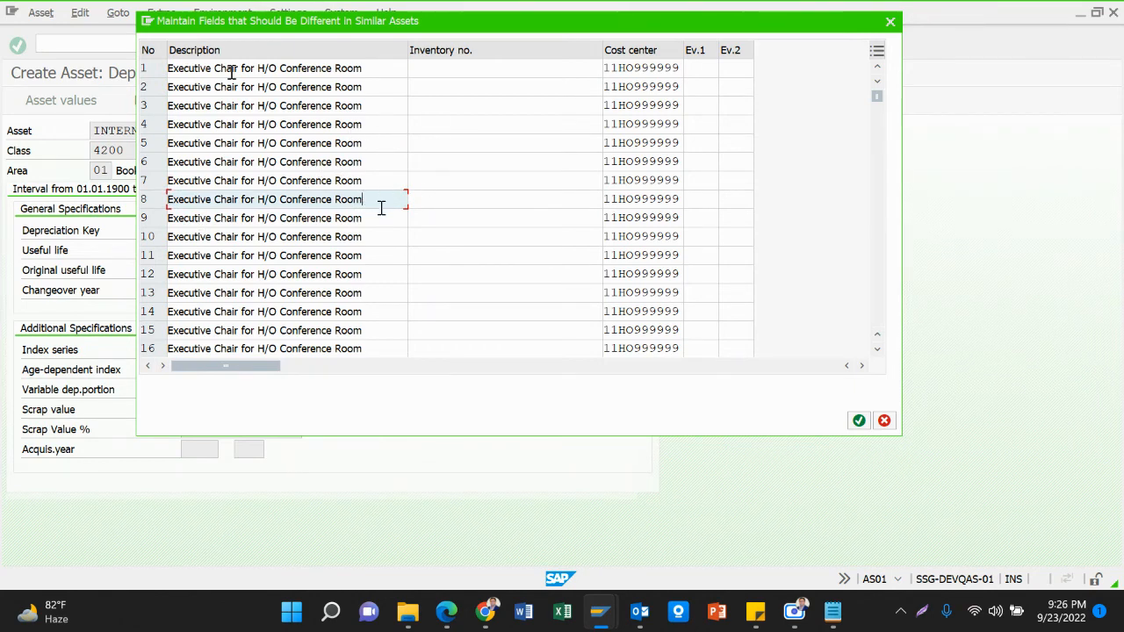
key("BackSpace")
key("BackSpace")
key("BackSpace")
key("BackSpace")
key("BackSpace")
key("BackSpace")
key("BackSpace")
key("BackSpace")
key("BackSpace")
key("BackSpace")
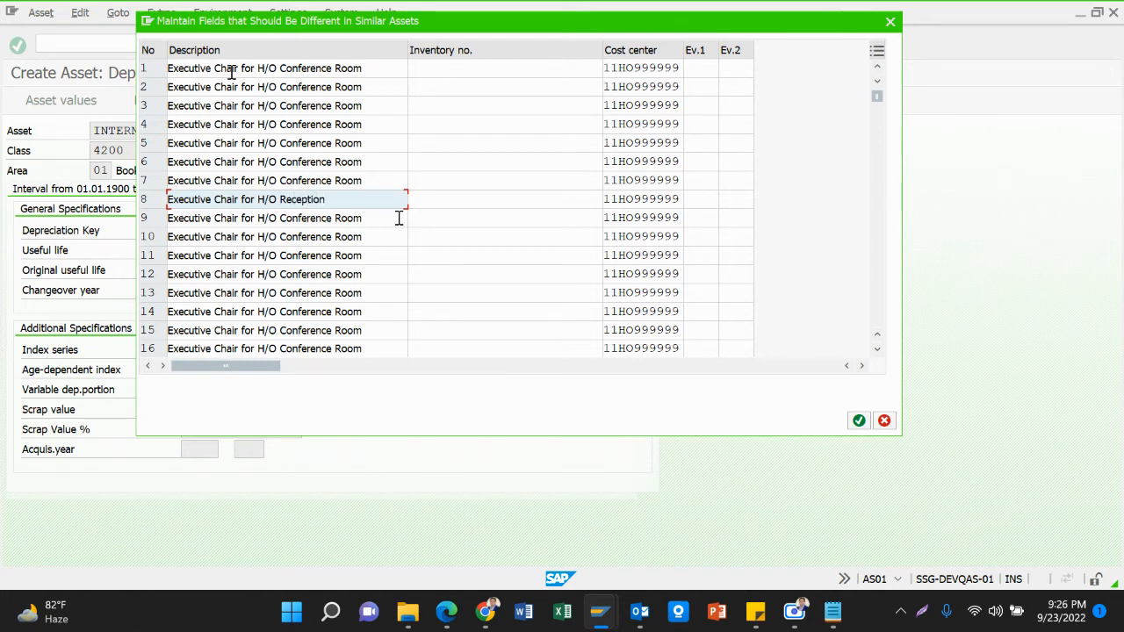
Change the description of asset row 11 to "Executive Chair for H/O Coffee Room".
left_click(376, 257)
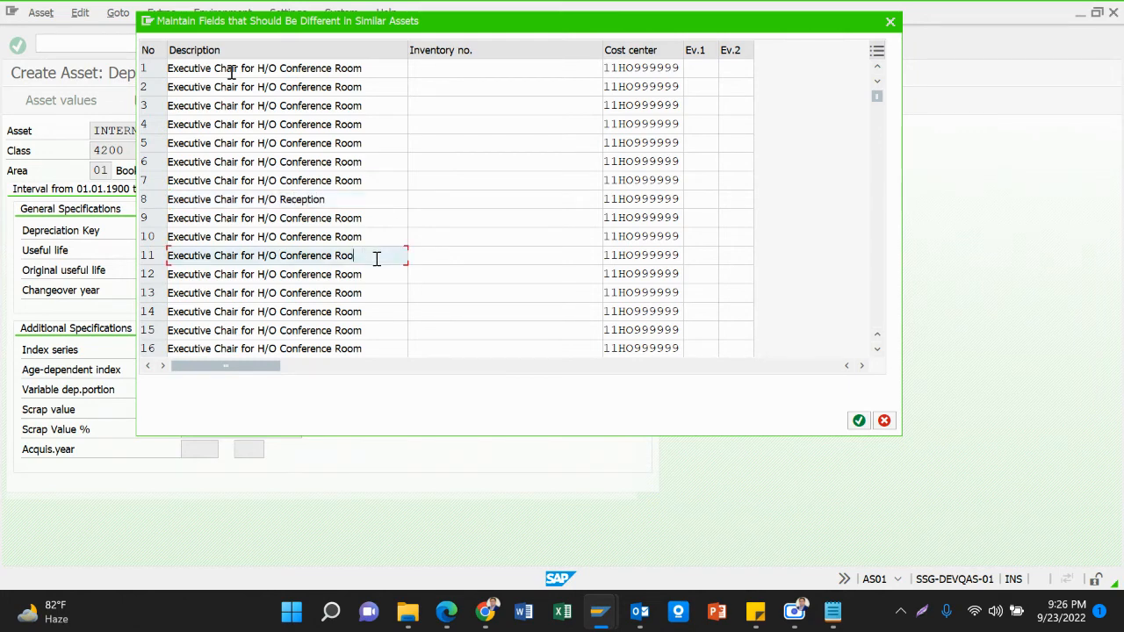
key("BackSpace")
key("BackSpace")
key("BackSpace")
key("BackSpace")
key("BackSpace")
key("BackSpace")
left_click_drag(263, 365, 270, 393)
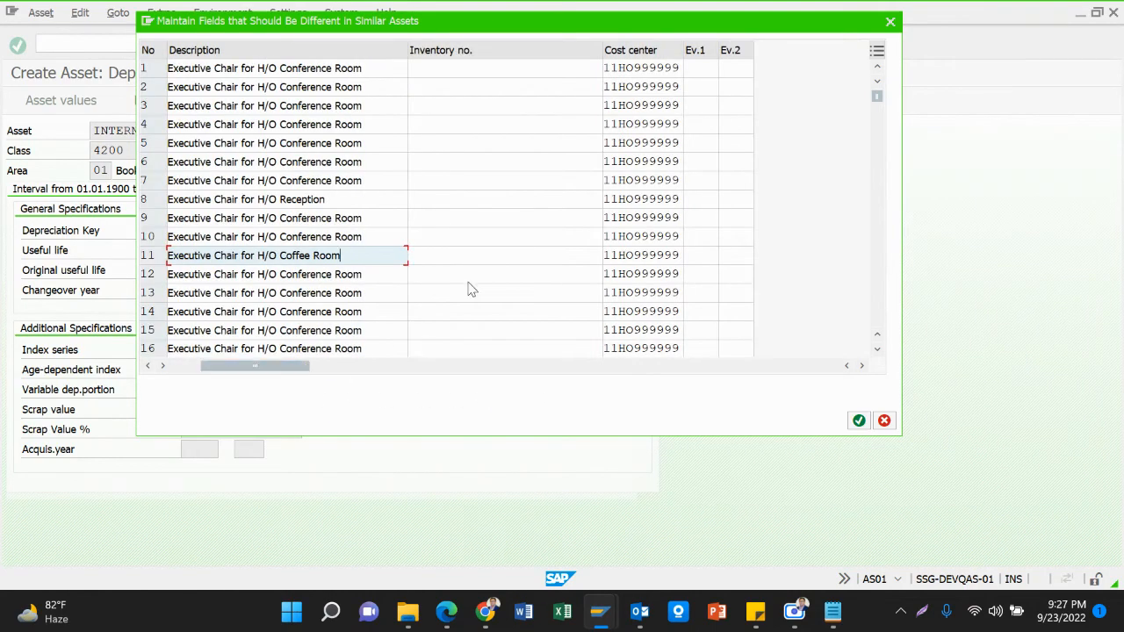
Examine the cost centers assigned to the 20 asset rows.
left_click(582, 70)
key("Tab")
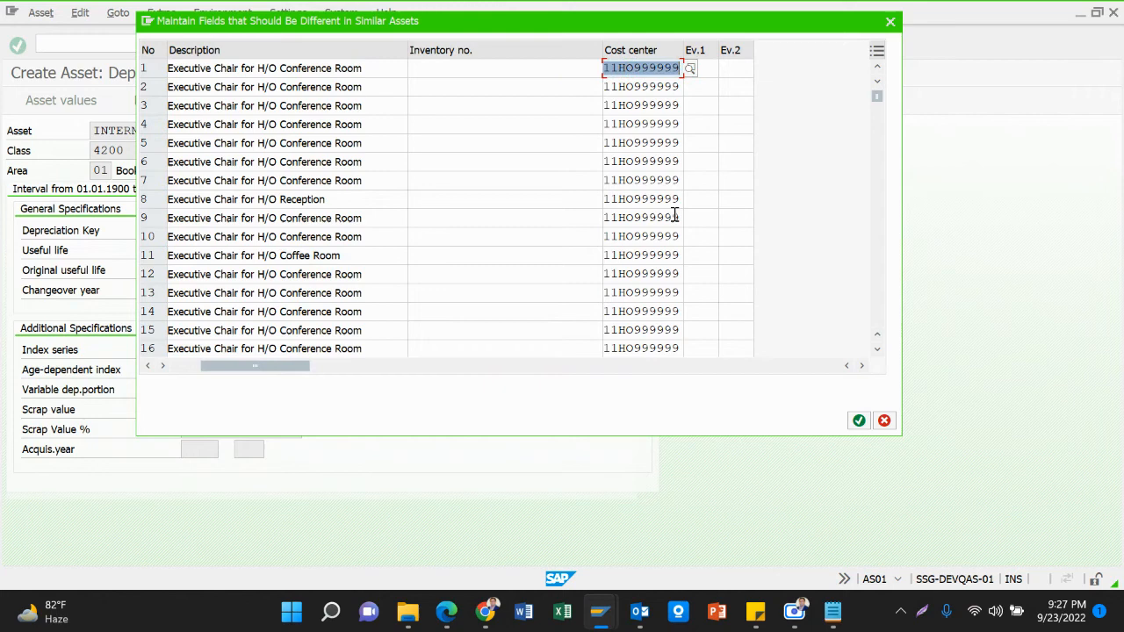
left_click(589, 87)
key("Tab")
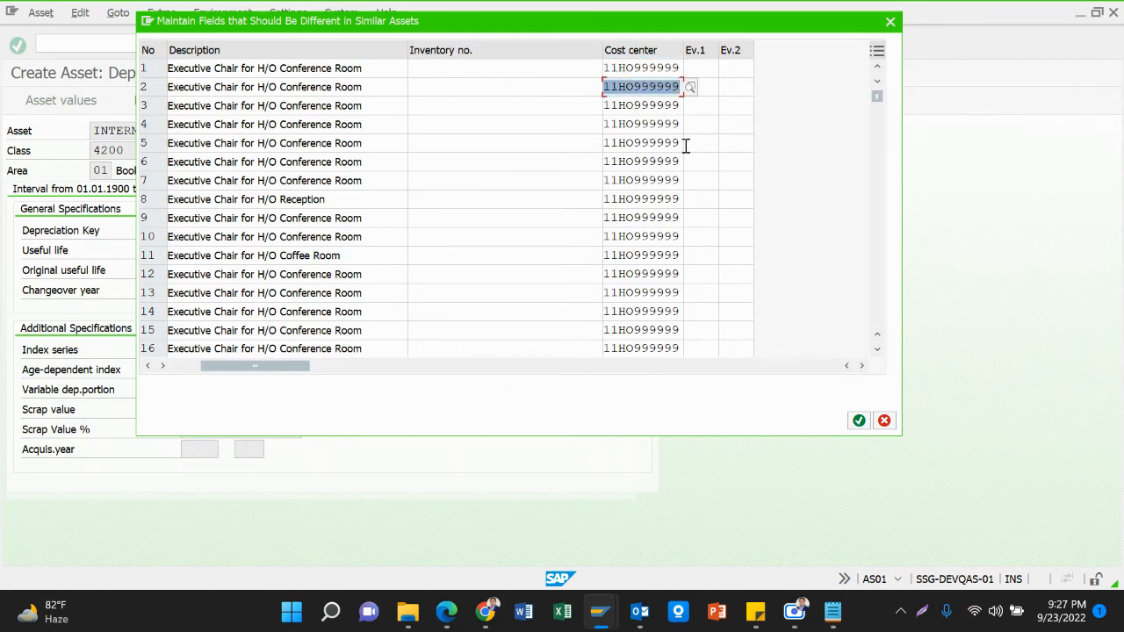
scroll(686, 251, "down", 2)
scroll(680, 254, "down", 1)
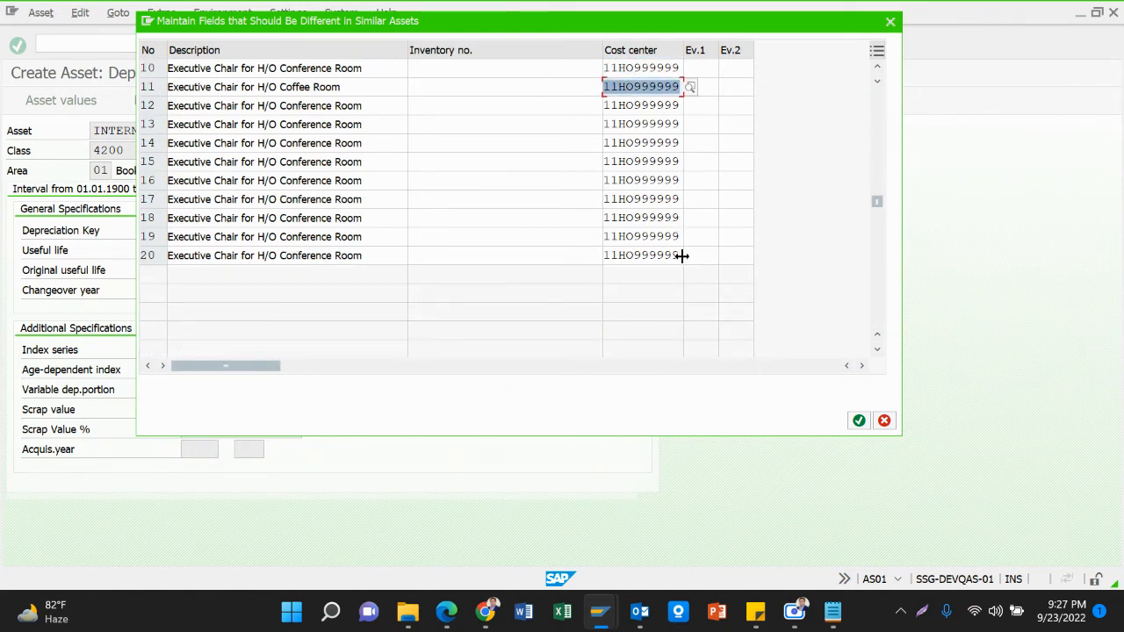
scroll(680, 253, "up", 3)
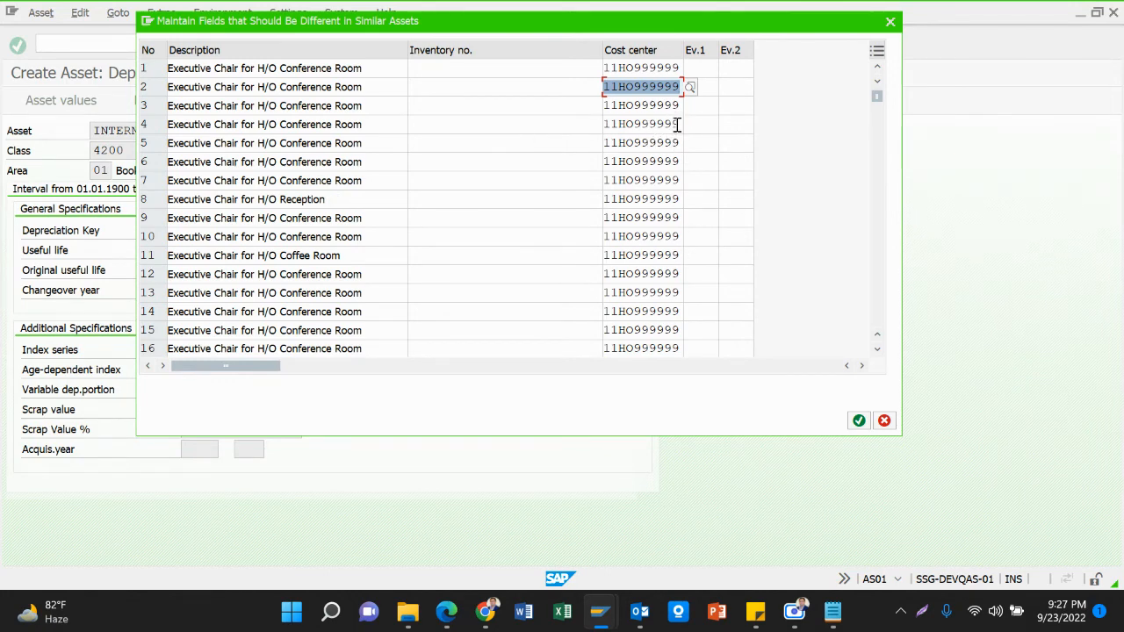
Look up the cost centers of company code 1100 and assign 11HO26XX99 to asset row 3.
left_click(593, 112)
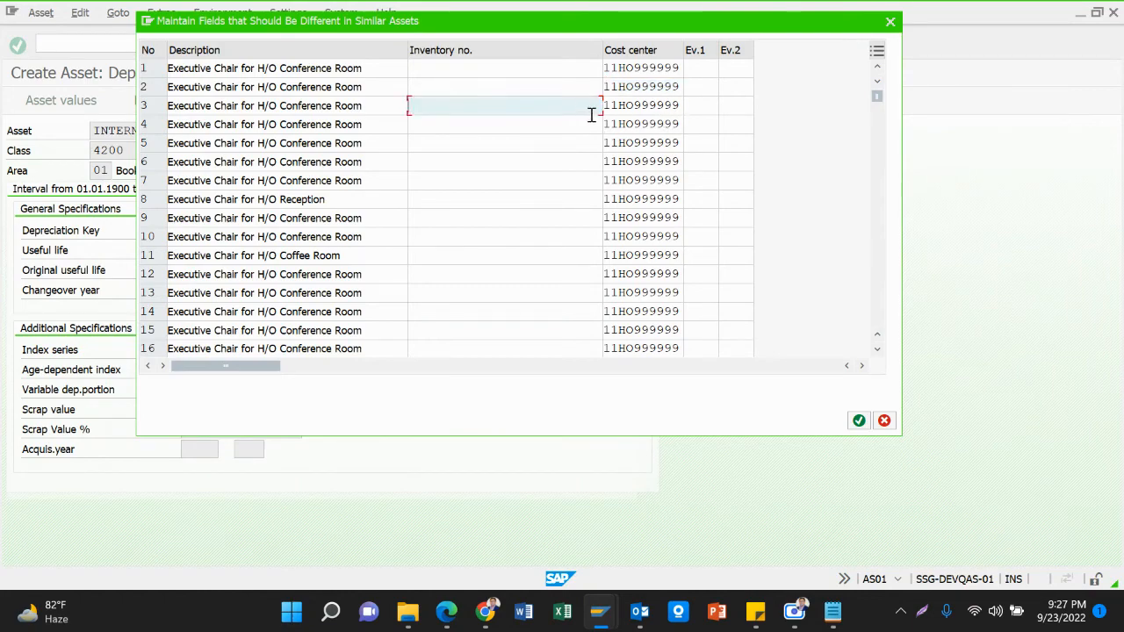
left_click(630, 108)
left_click(690, 106)
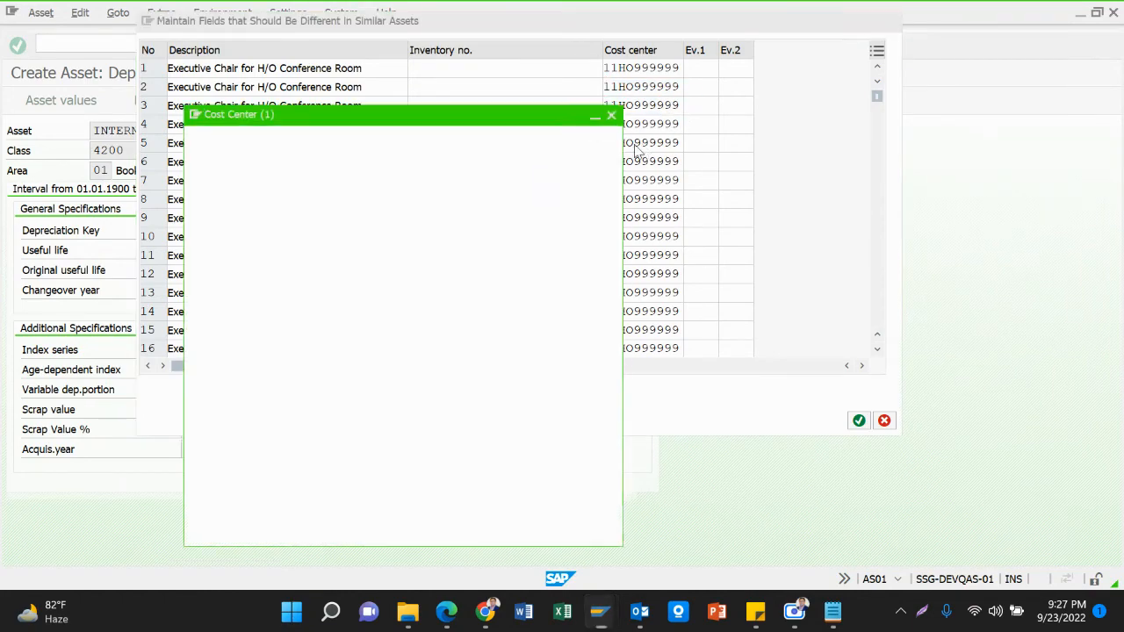
left_click_drag(400, 112, 485, 93)
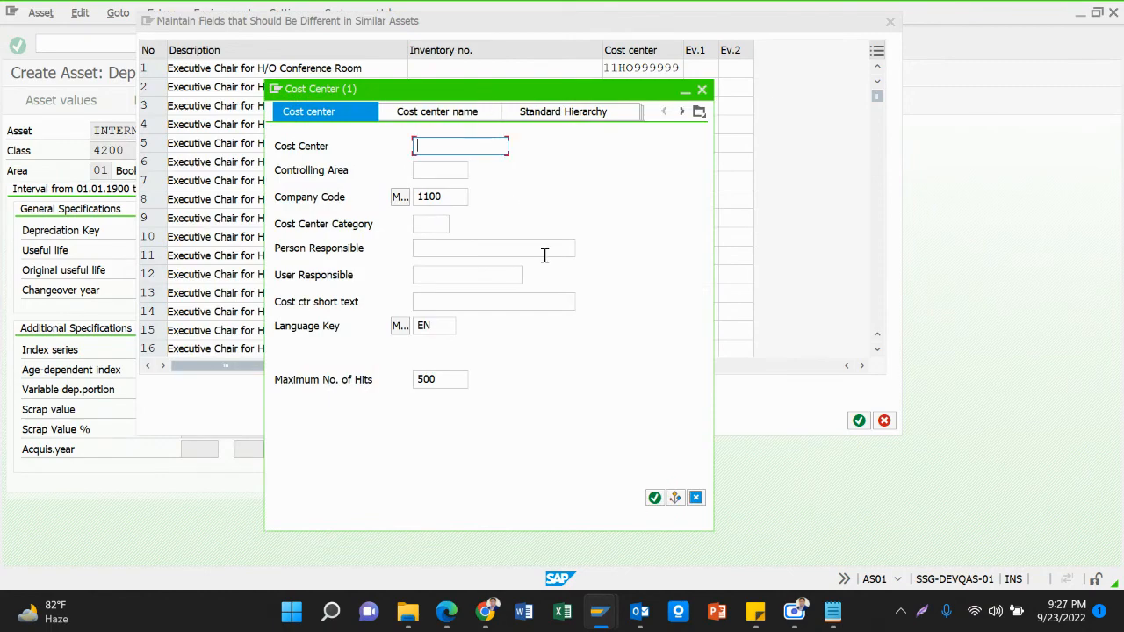
key("Return")
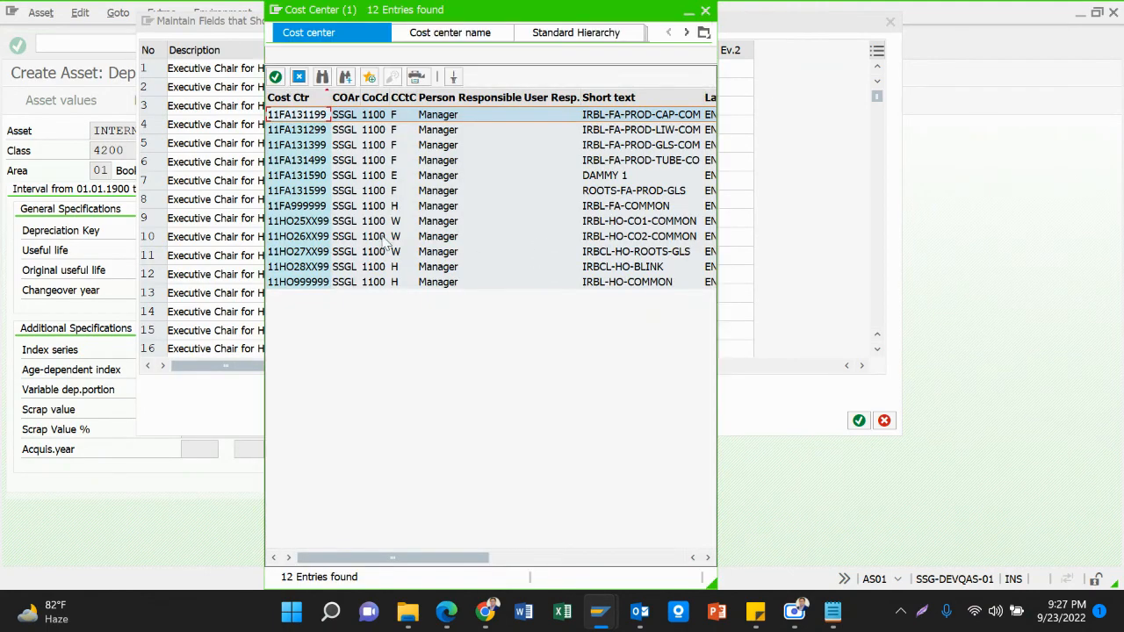
double_click(301, 236)
Assign cost center 11HO25XX99 to asset row 6 from the cost center search results.
left_click(681, 163)
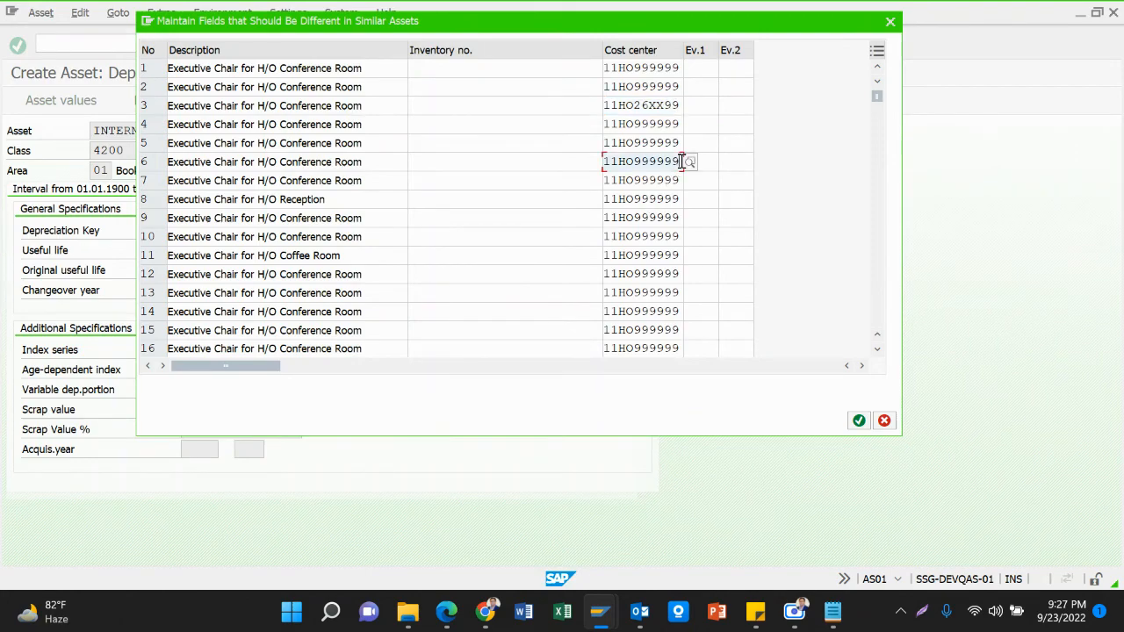
left_click(690, 164)
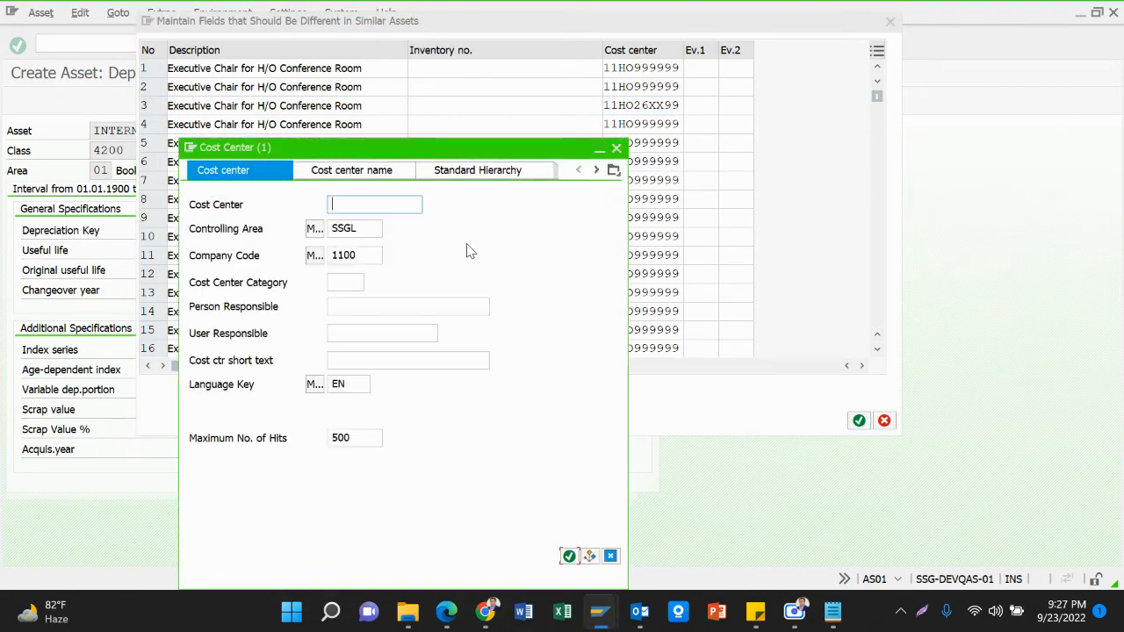
key("Return")
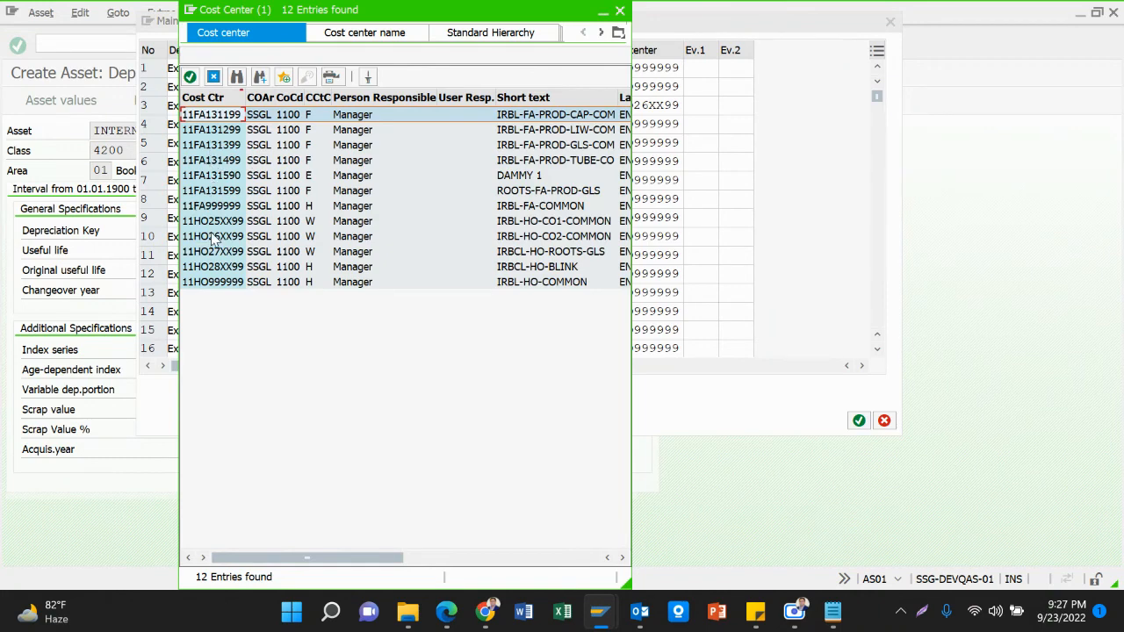
left_click(210, 221)
double_click(211, 221)
Assign cost center 11HO28XX99 to asset row 10 from the cost center search results.
left_click(672, 235)
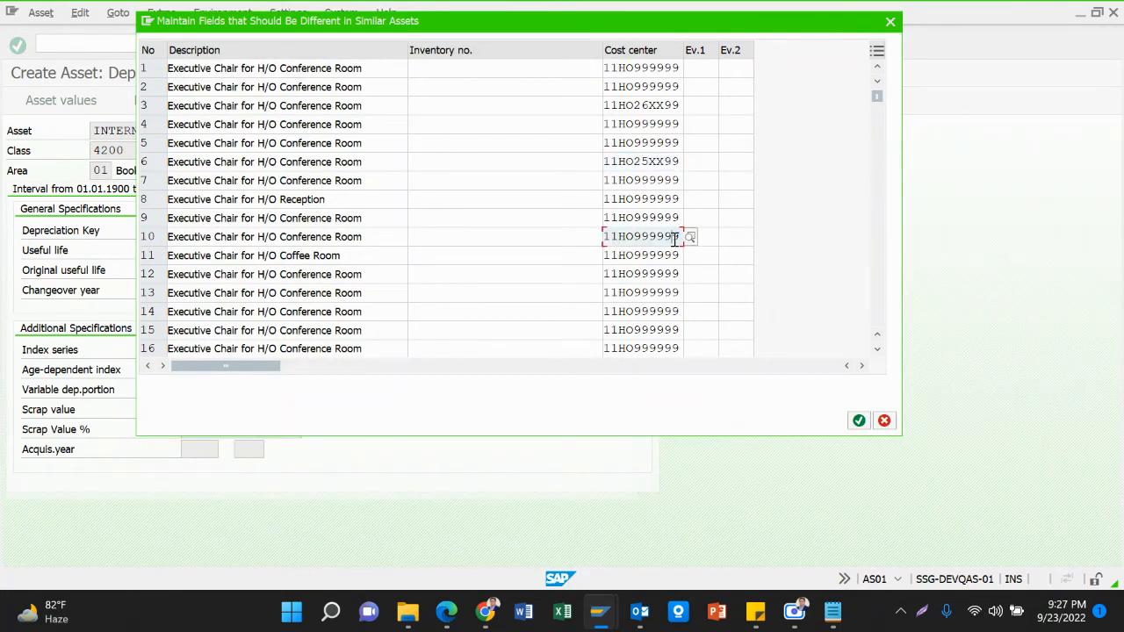
left_click(690, 237)
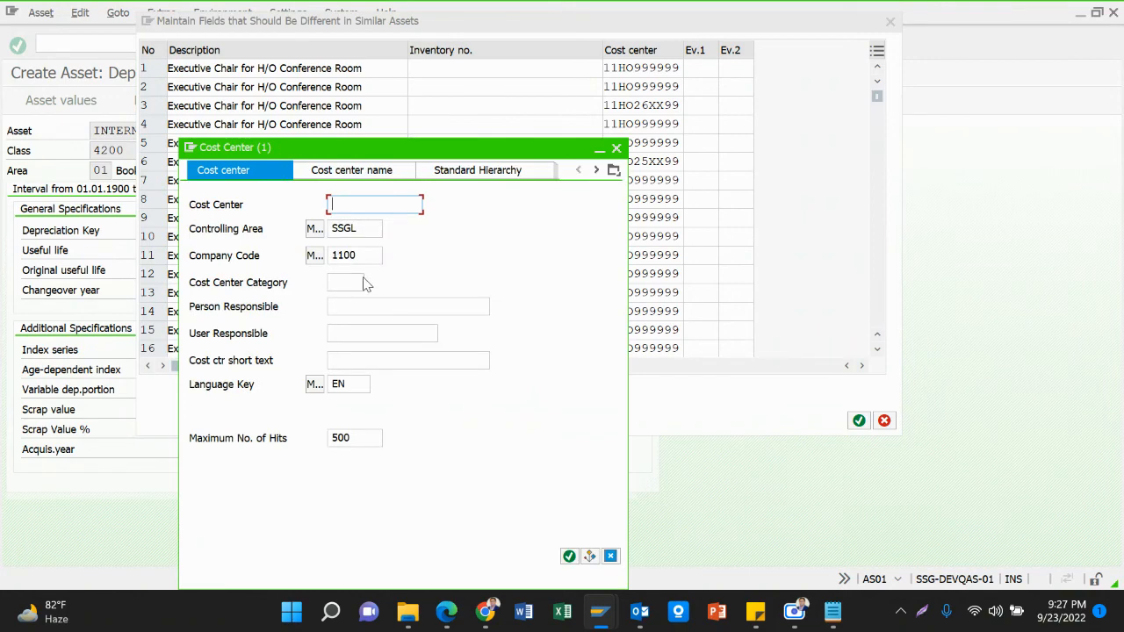
key("Return")
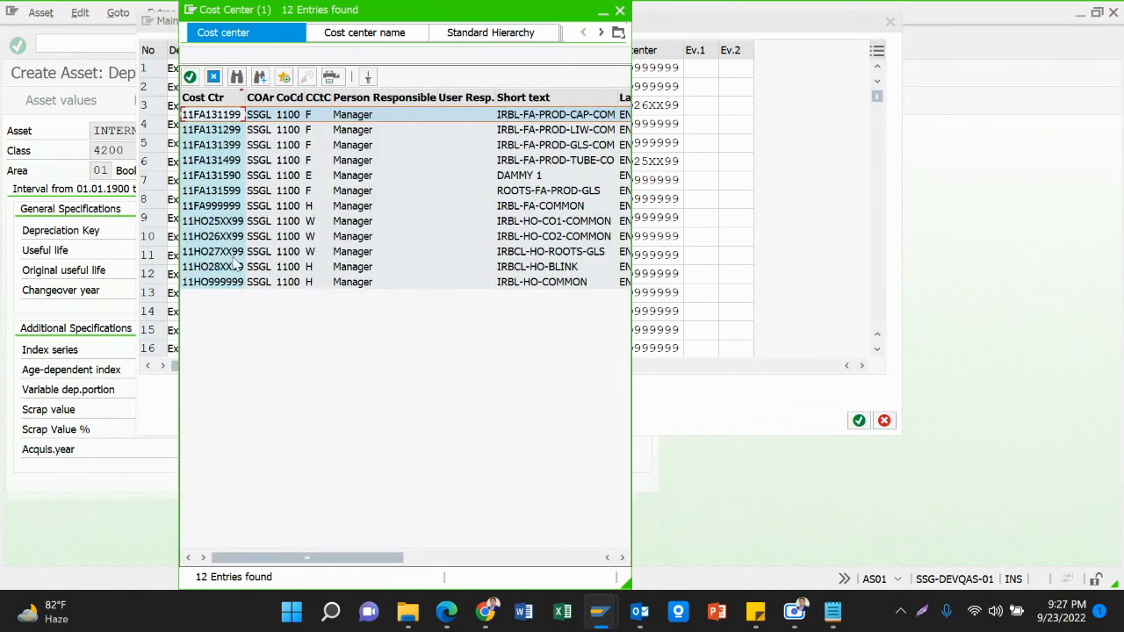
left_click(231, 268)
double_click(231, 267)
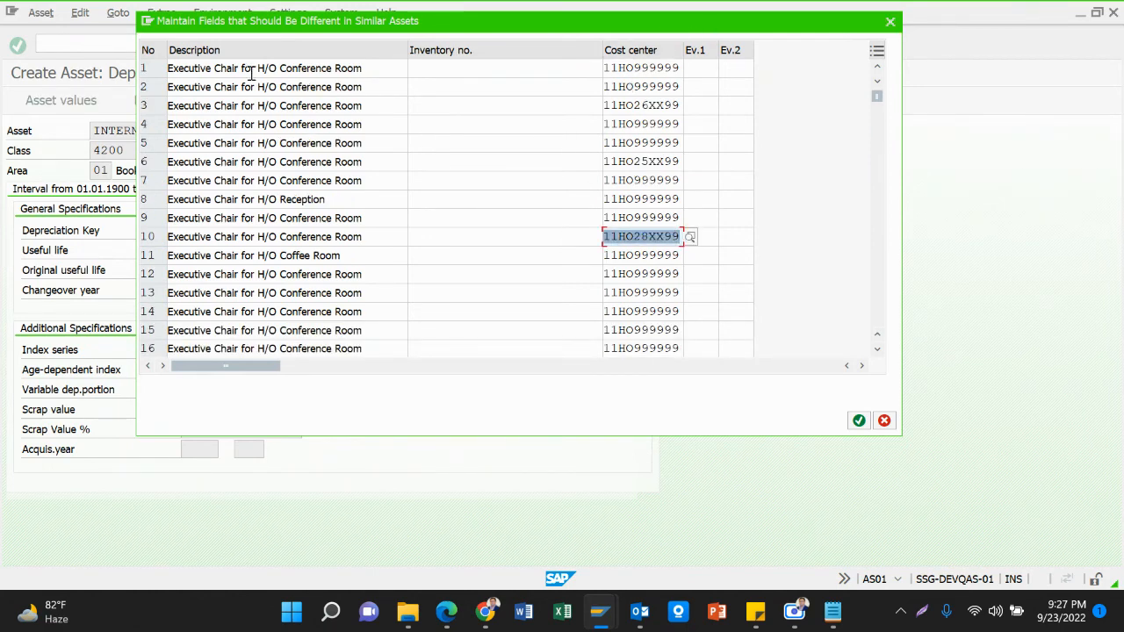
Review the descriptions and cost centers of all 20 asset rows, comparing the individually maintained entries with the others.
scroll(577, 195, "down", 1)
scroll(399, 219, "down", 5)
scroll(398, 219, "up", 6)
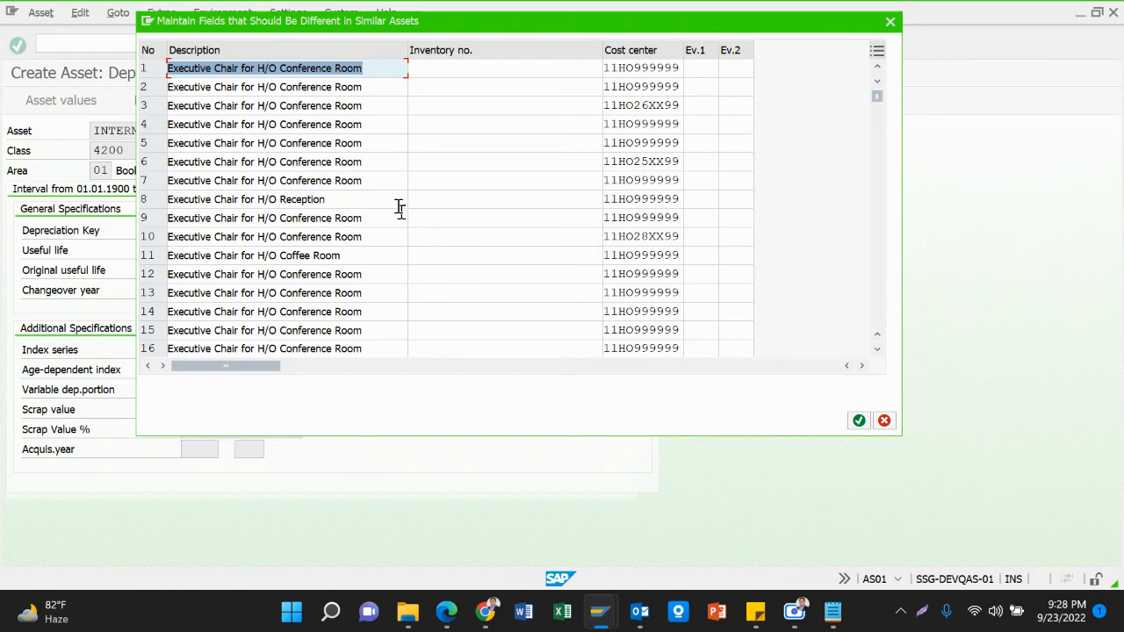
scroll(167, 321, "down", 2)
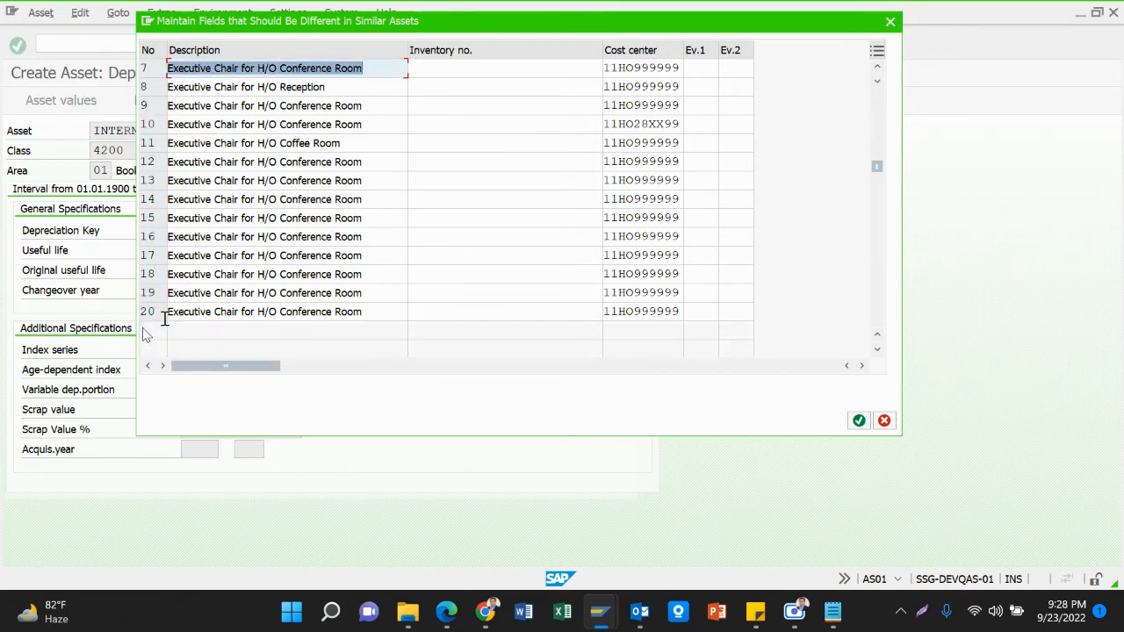
left_click(146, 313)
scroll(163, 189, "up", 2)
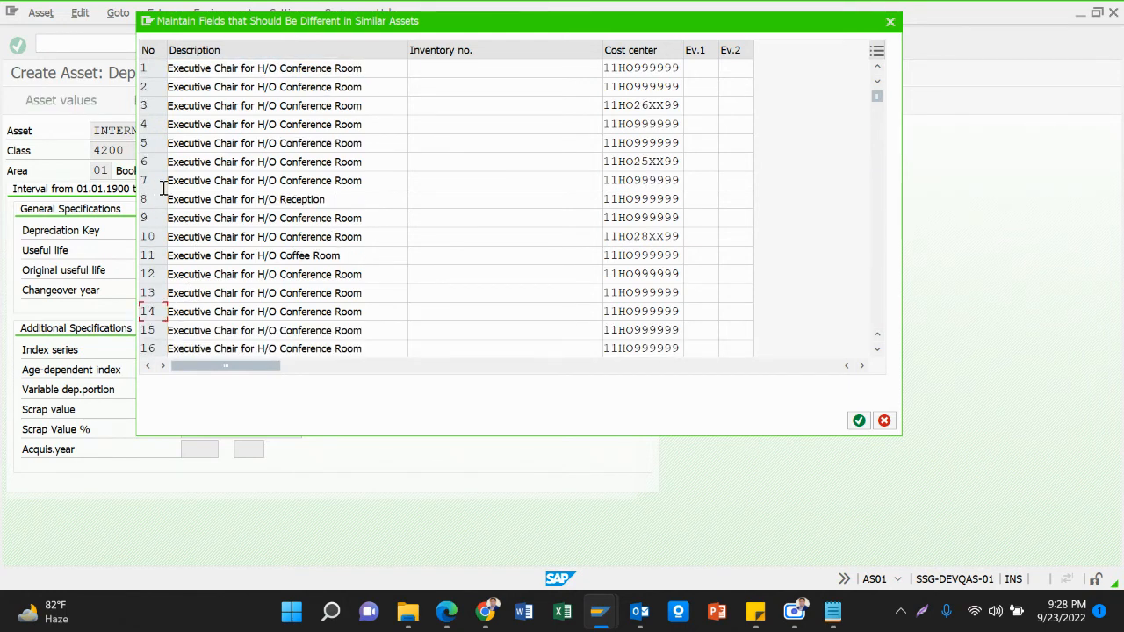
left_click(219, 124)
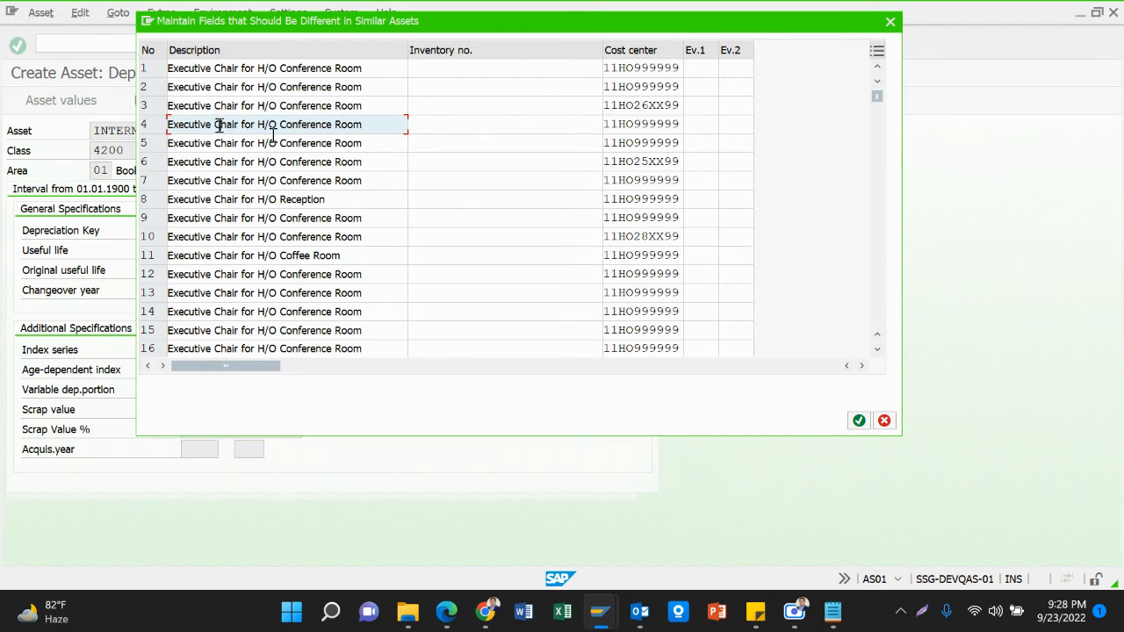
scroll(239, 211, "down", 3)
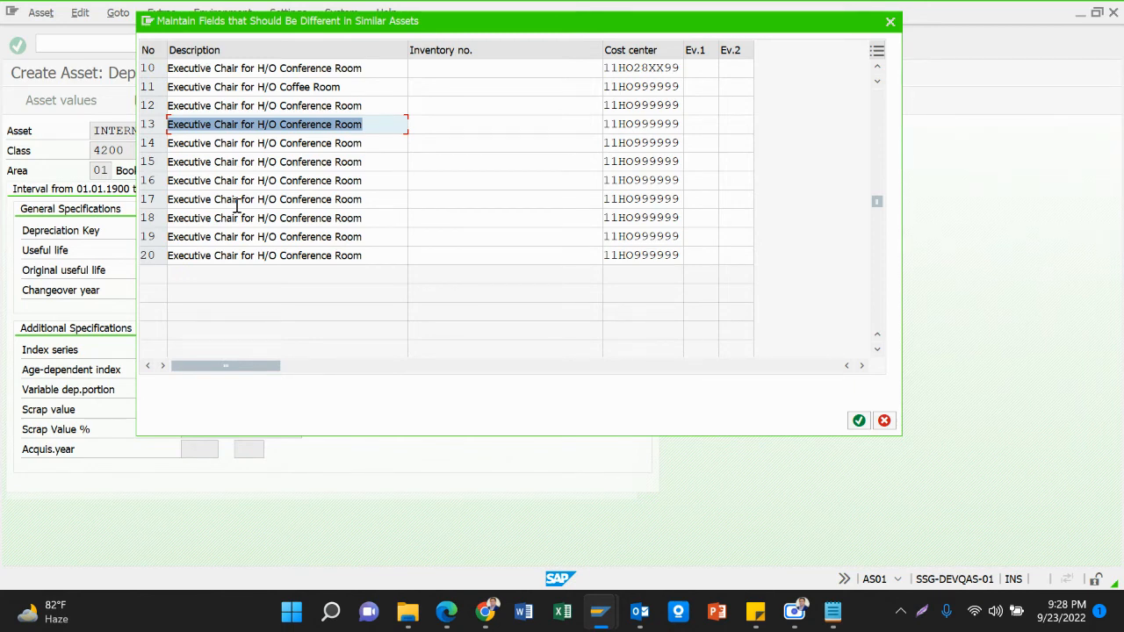
scroll(211, 161, "up", 3)
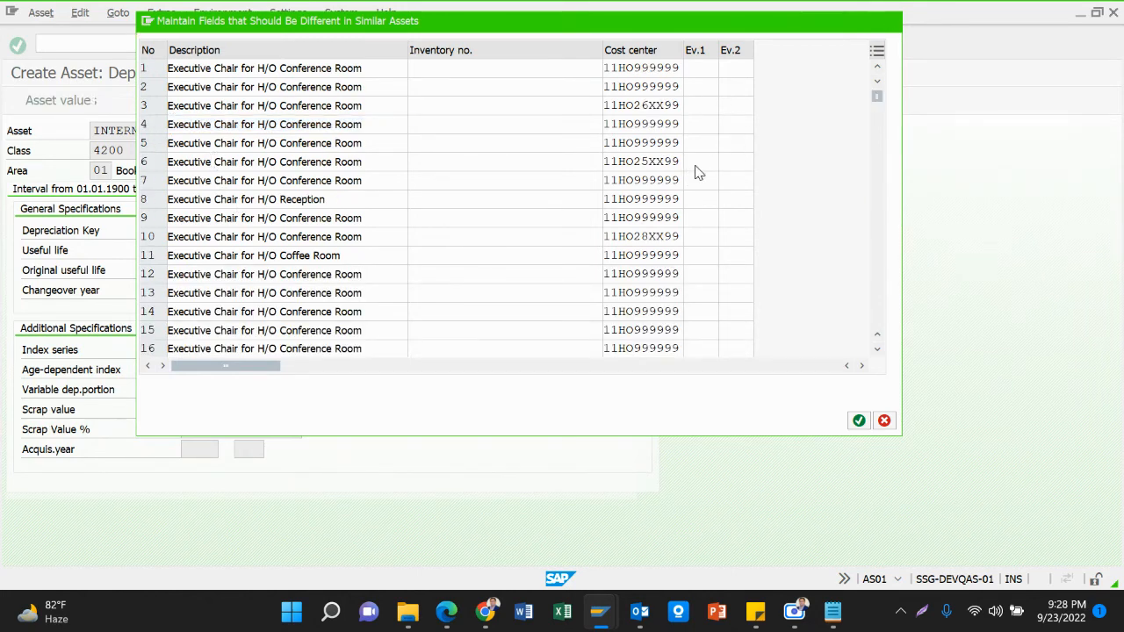
scroll(680, 195, "down", 4)
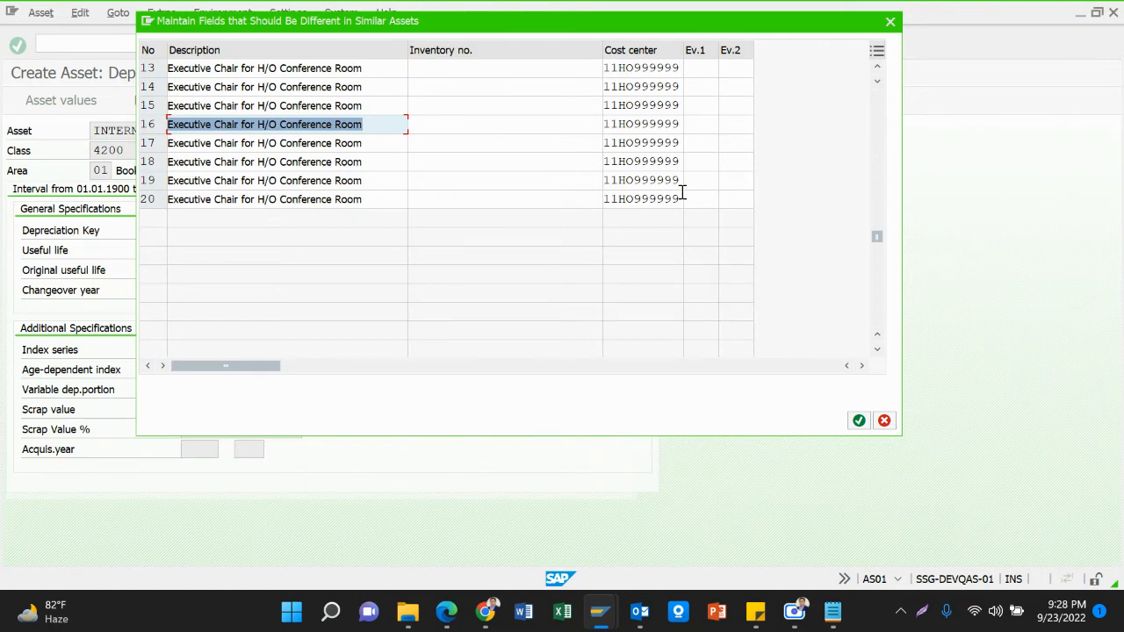
Accept the individually maintained asset fields and create the 20 similar asset master records.
scroll(682, 193, "up", 4)
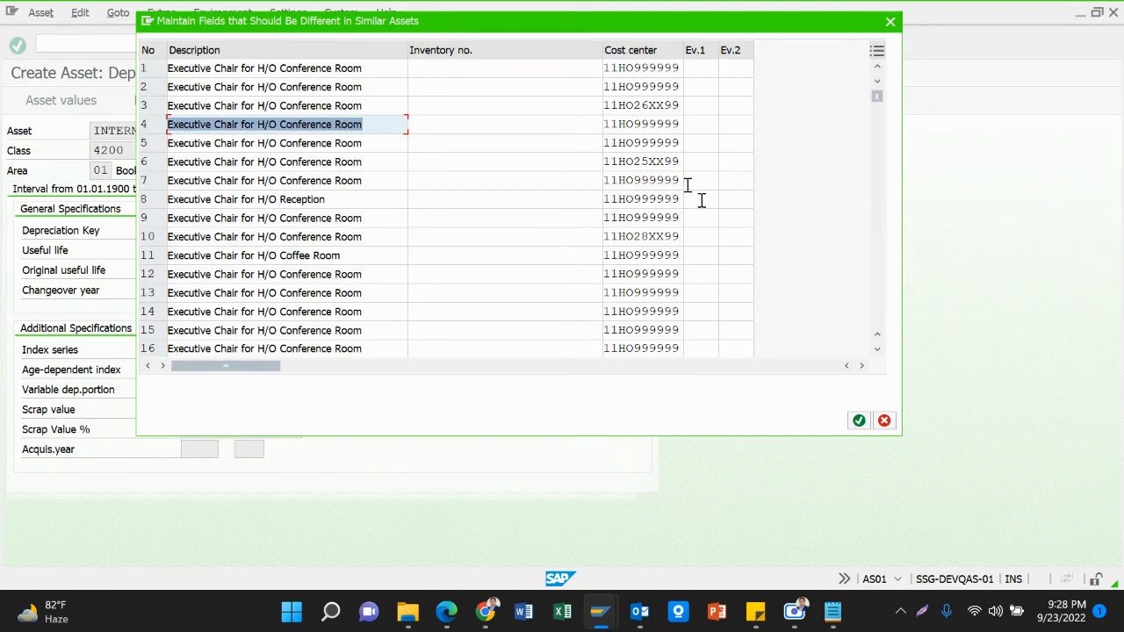
left_click(859, 421)
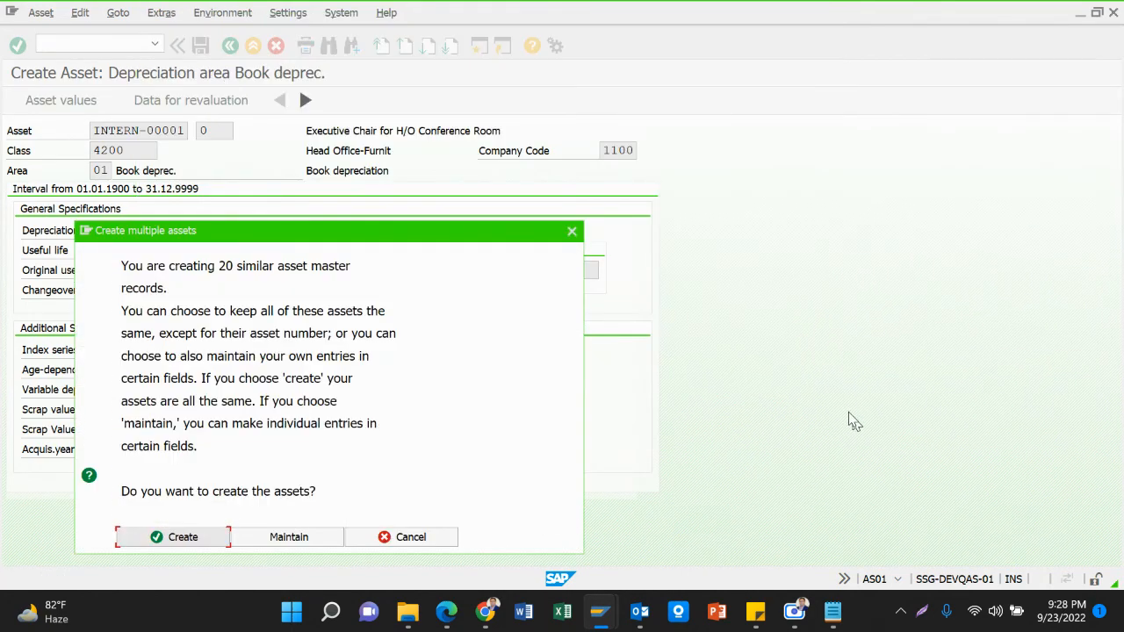
left_click_drag(361, 233, 667, 120)
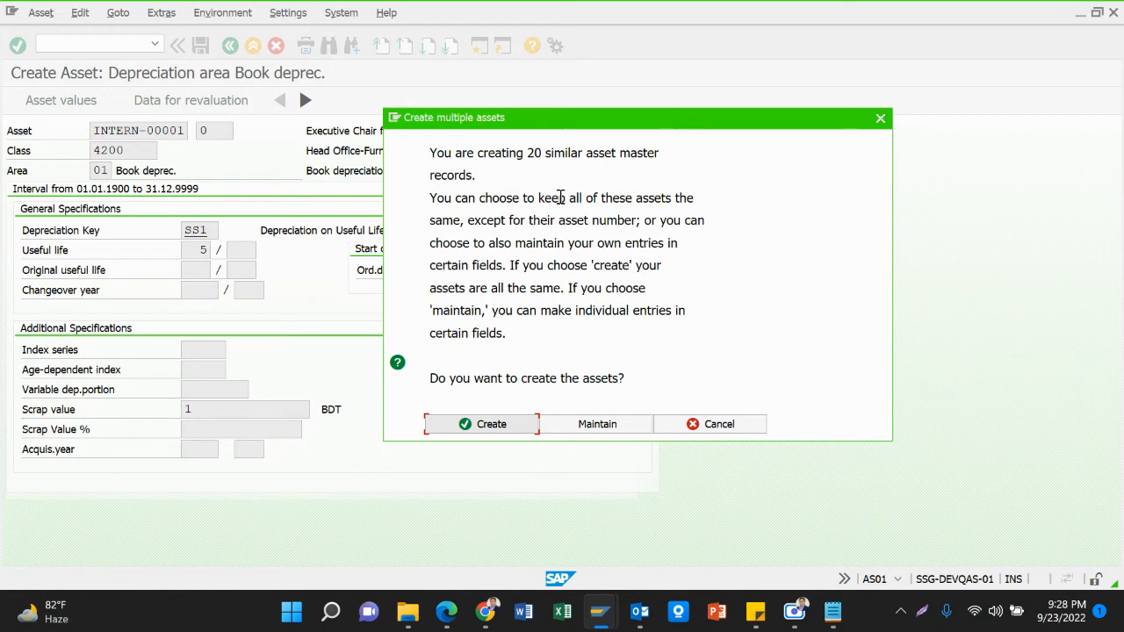
left_click(471, 426)
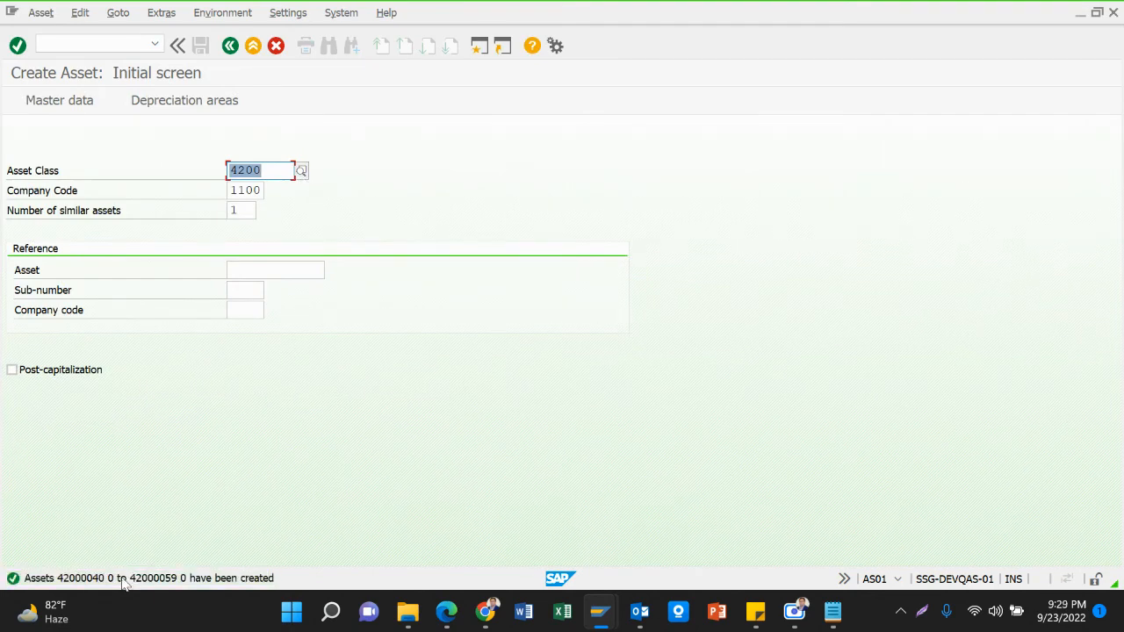
Copy the message stating the created asset number range and paste it beneath the AS01 line in the Notepad notes.
left_click(154, 576)
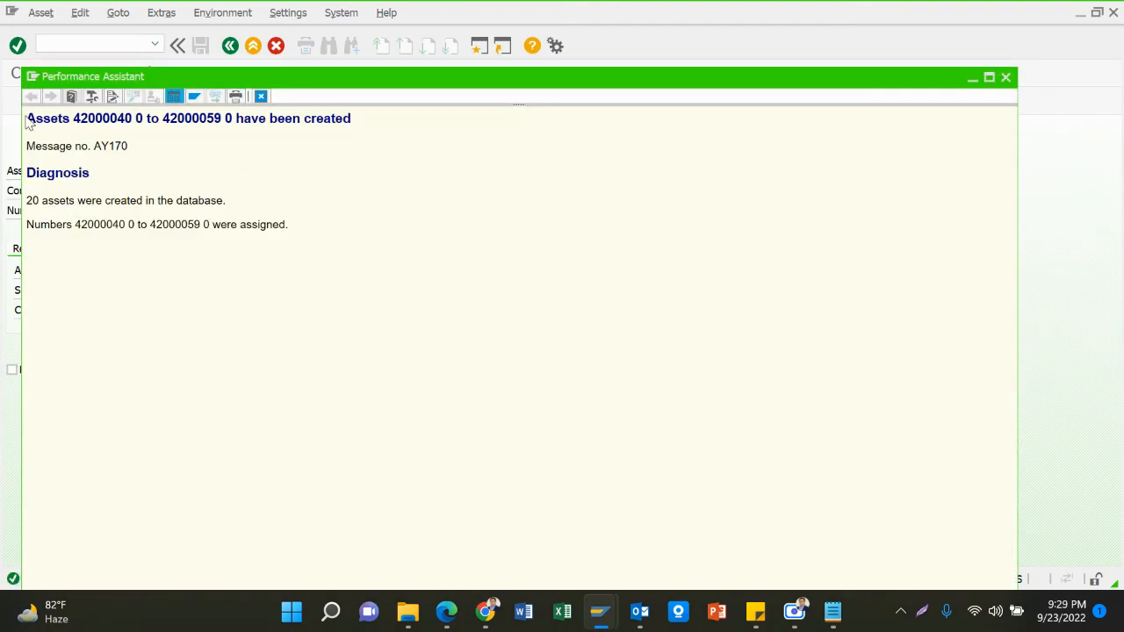
left_click_drag(27, 118, 381, 145)
key("ctrl+c")
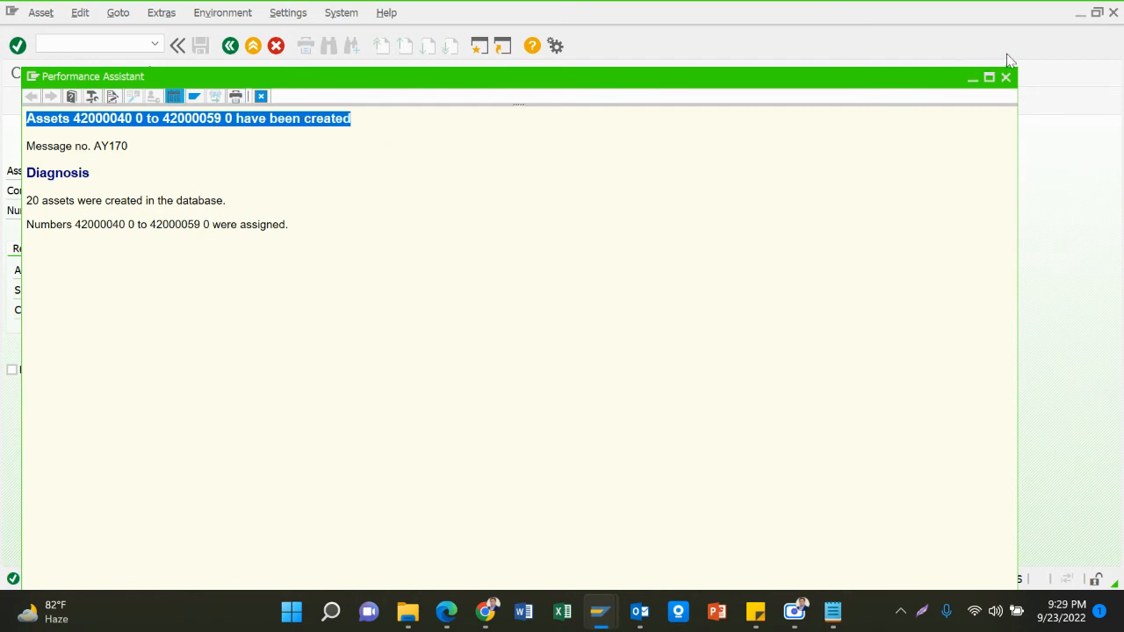
left_click(1006, 77)
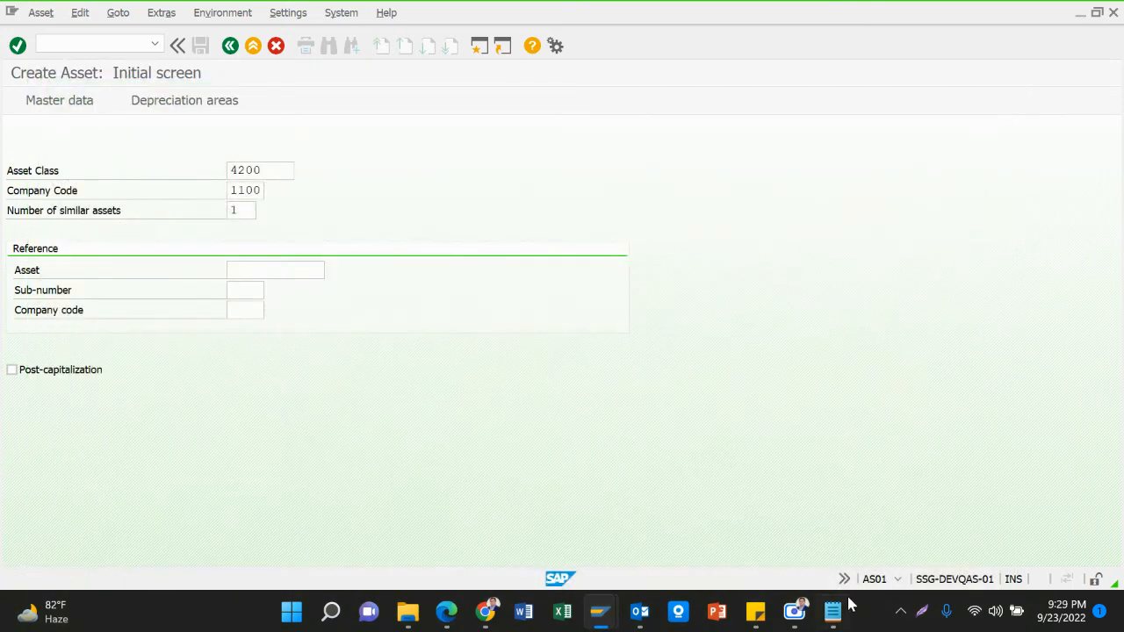
mouse_move(833, 612)
left_click(863, 519)
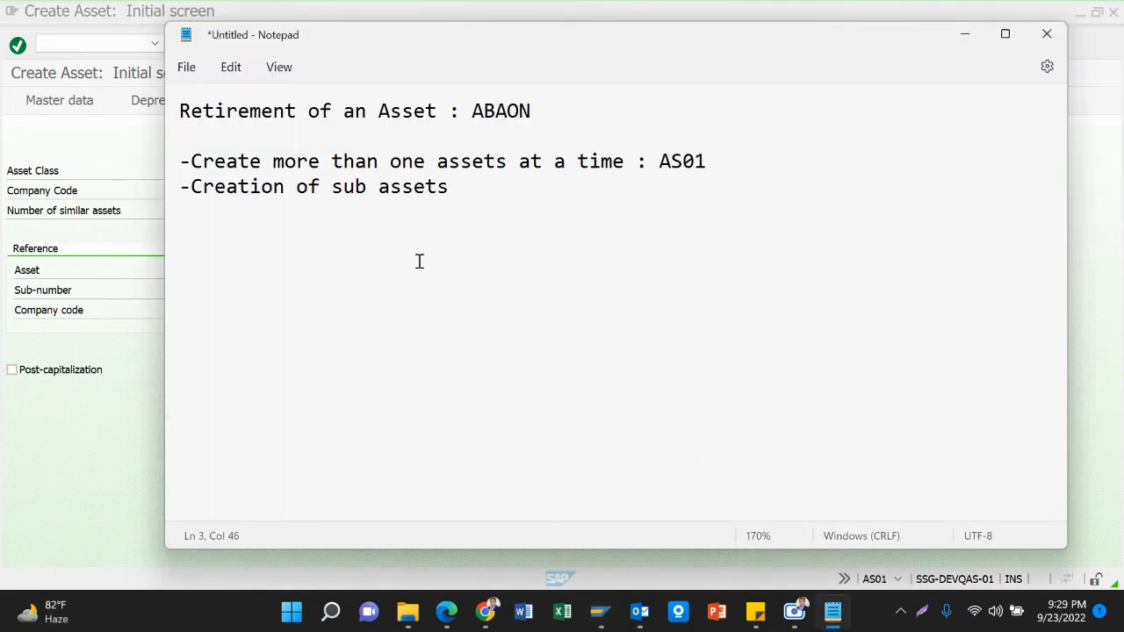
key("Return")
key("Return")
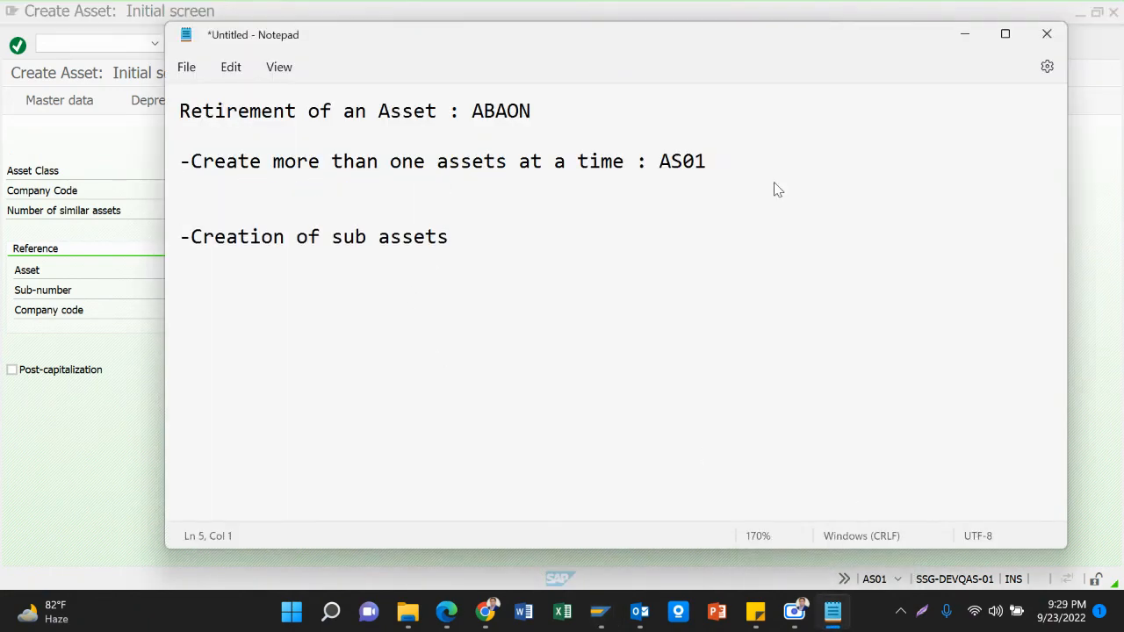
key("ctrl+v")
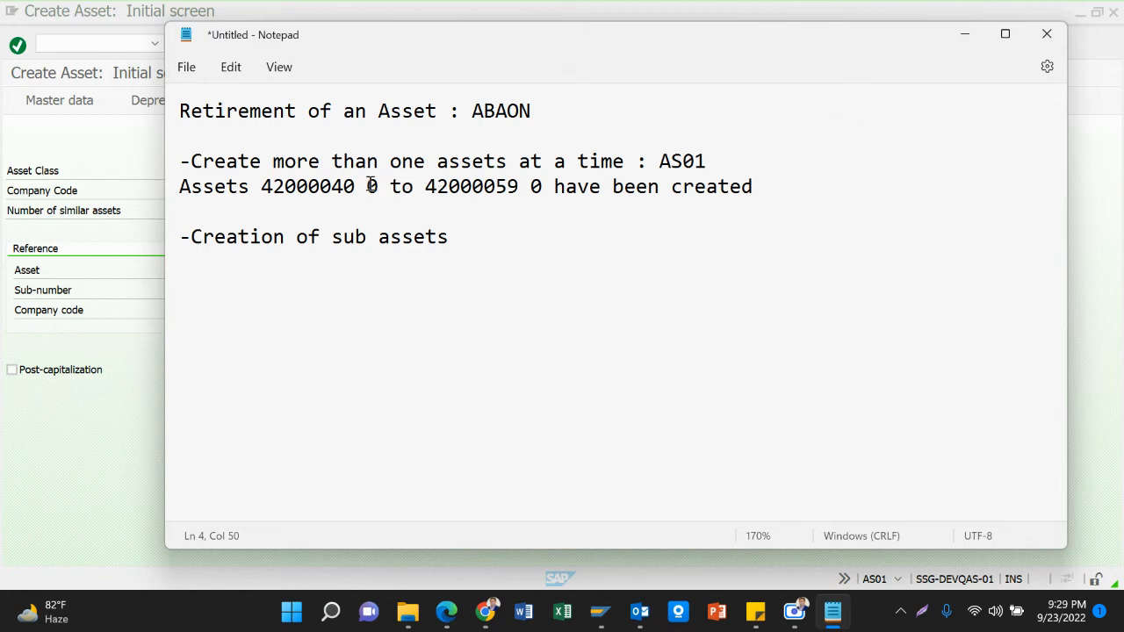
Compare the last two digits of the first and last asset numbers in the pasted Notepad message.
left_click_drag(334, 186, 358, 186)
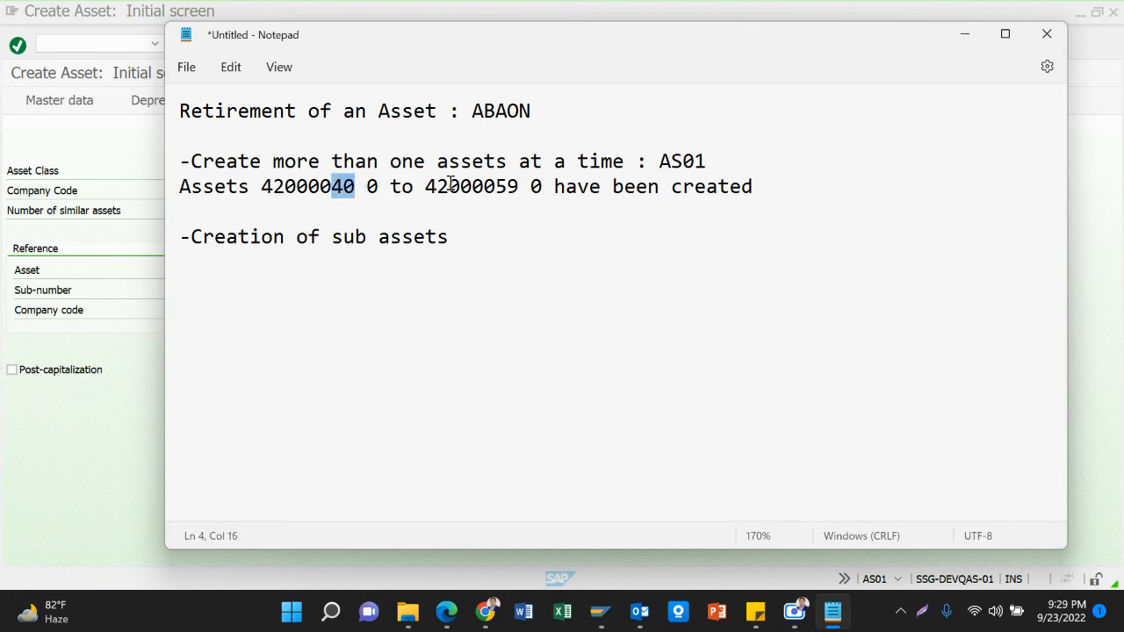
left_click_drag(495, 186, 518, 193)
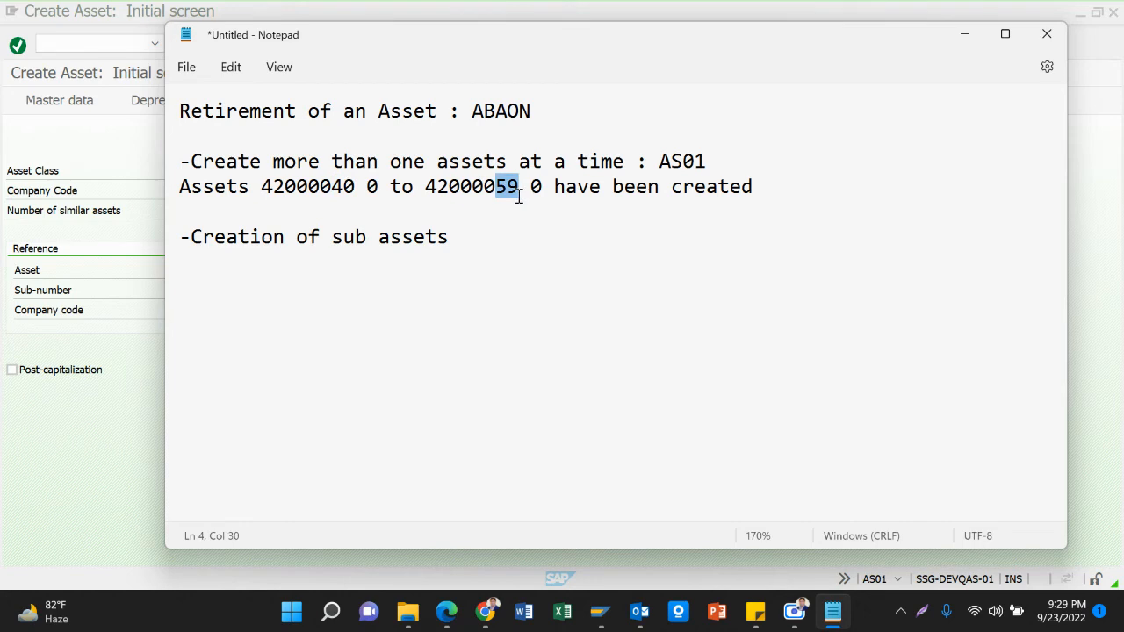
left_click(340, 186)
left_click_drag(332, 186, 355, 187)
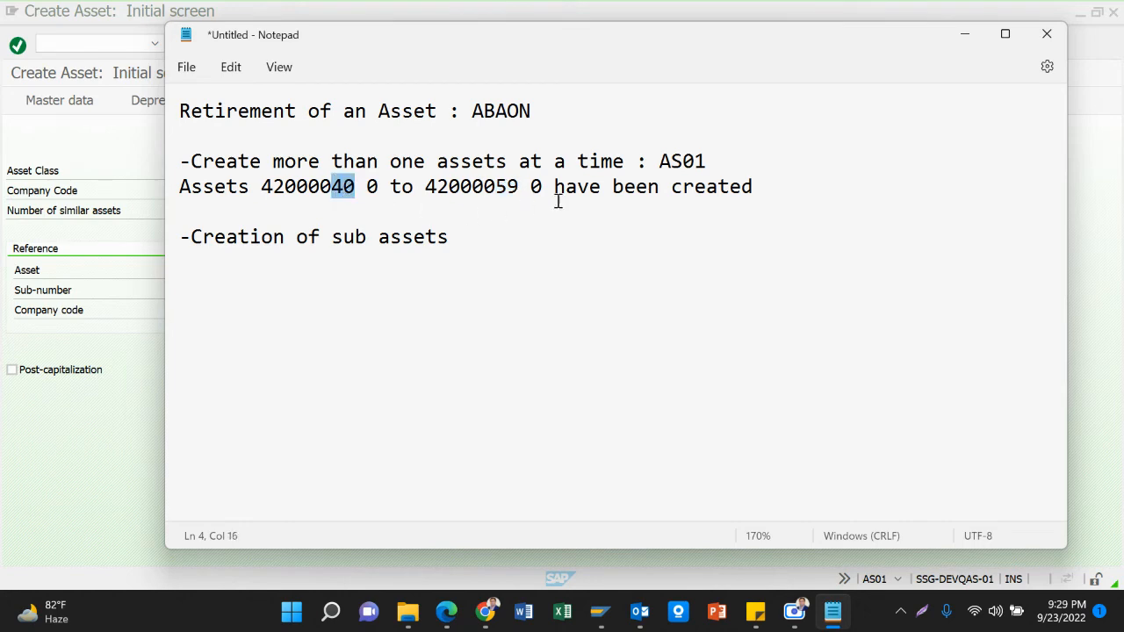
left_click_drag(496, 186, 518, 186)
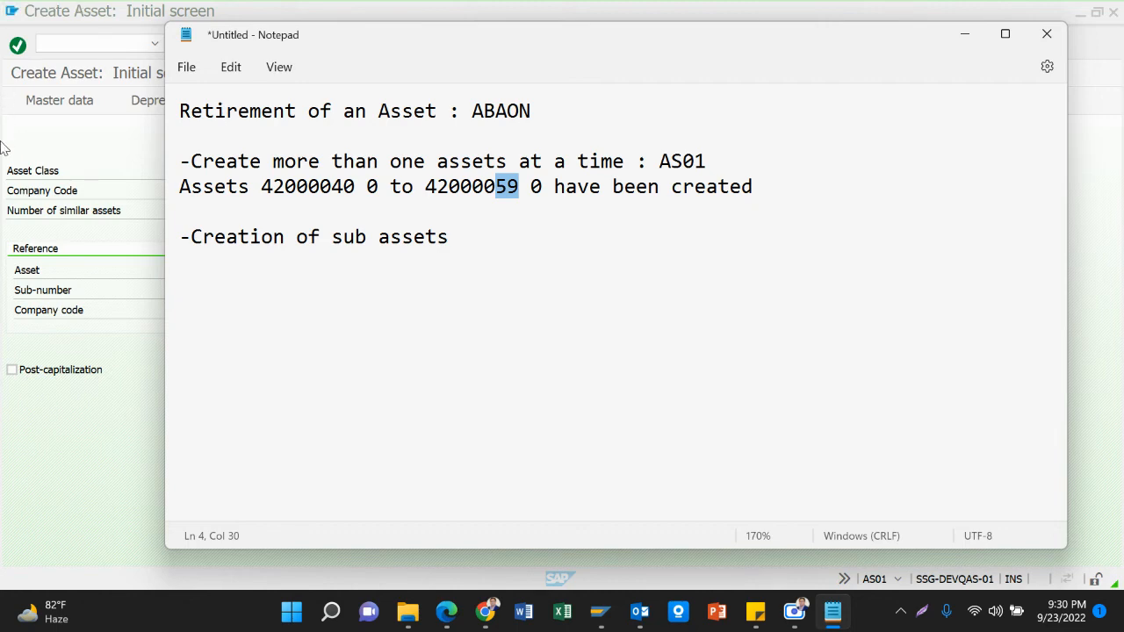
Add transaction code AS11 to the "Creation of sub assets" line in Notepad and copy the code.
left_click(234, 283)
left_click(497, 229)
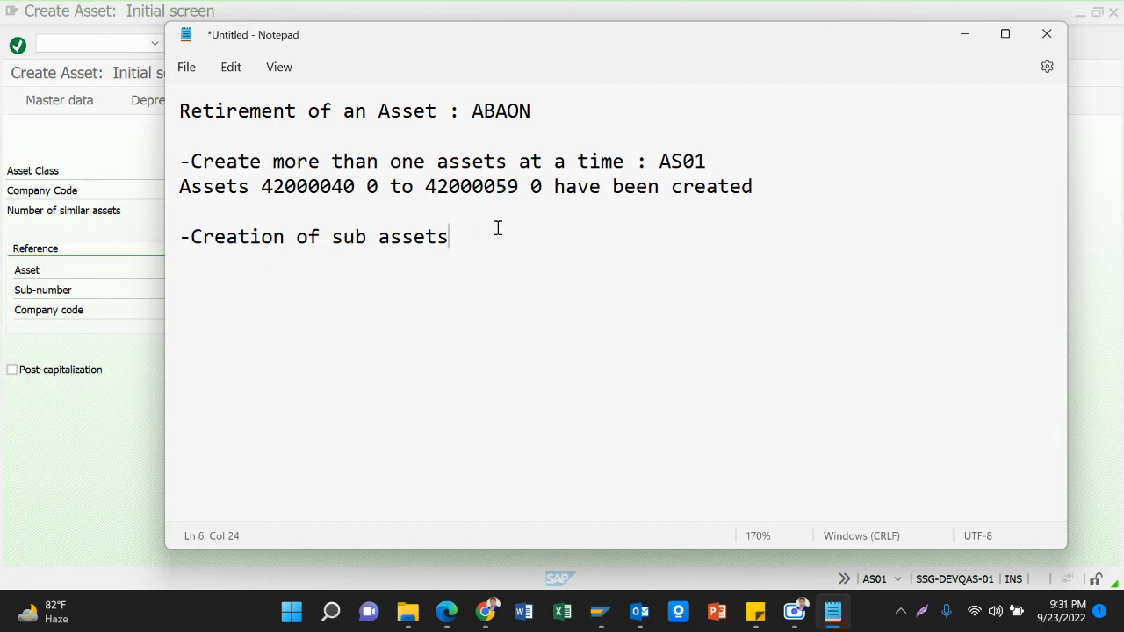
type(": A")
type("S01")
left_click_drag(485, 237, 536, 238)
key("ctrl+c")
Switch to SAP, view the initial screen of transaction AS11 for creating subnumbers, and return to SAP Easy Access.
left_click(139, 181)
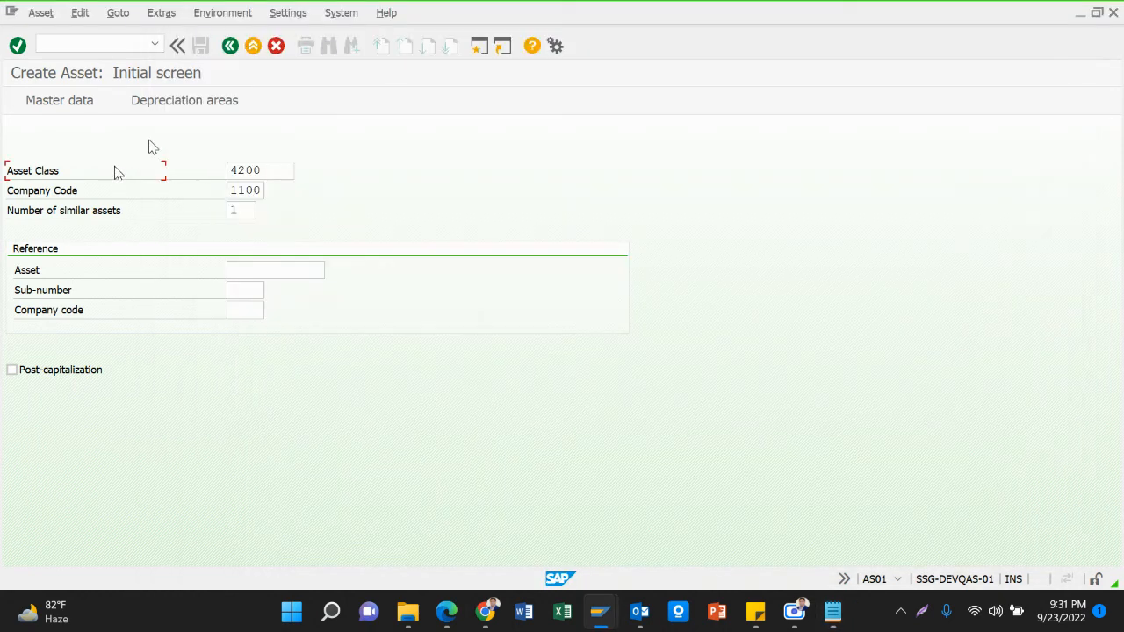
left_click(252, 46)
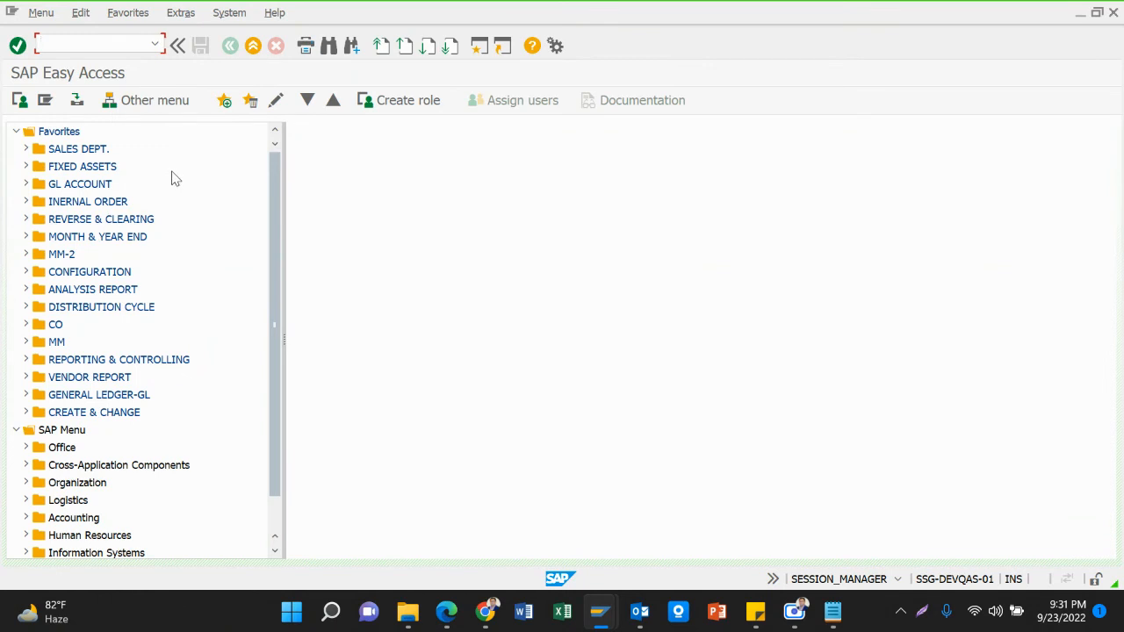
key("ctrl+v")
key("Return")
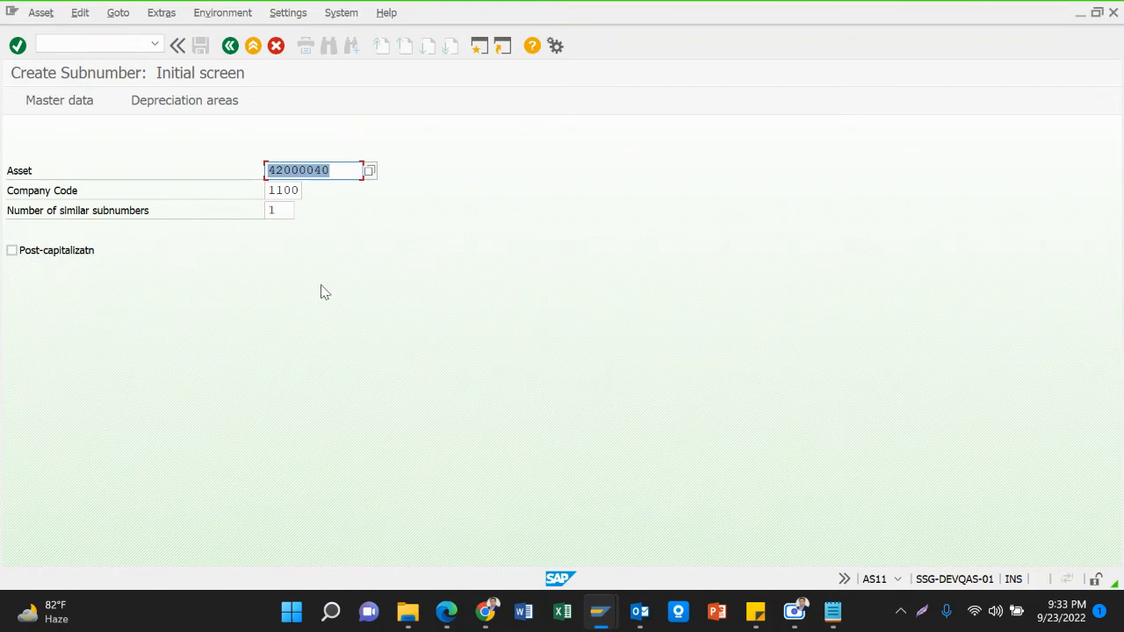
left_click(254, 46)
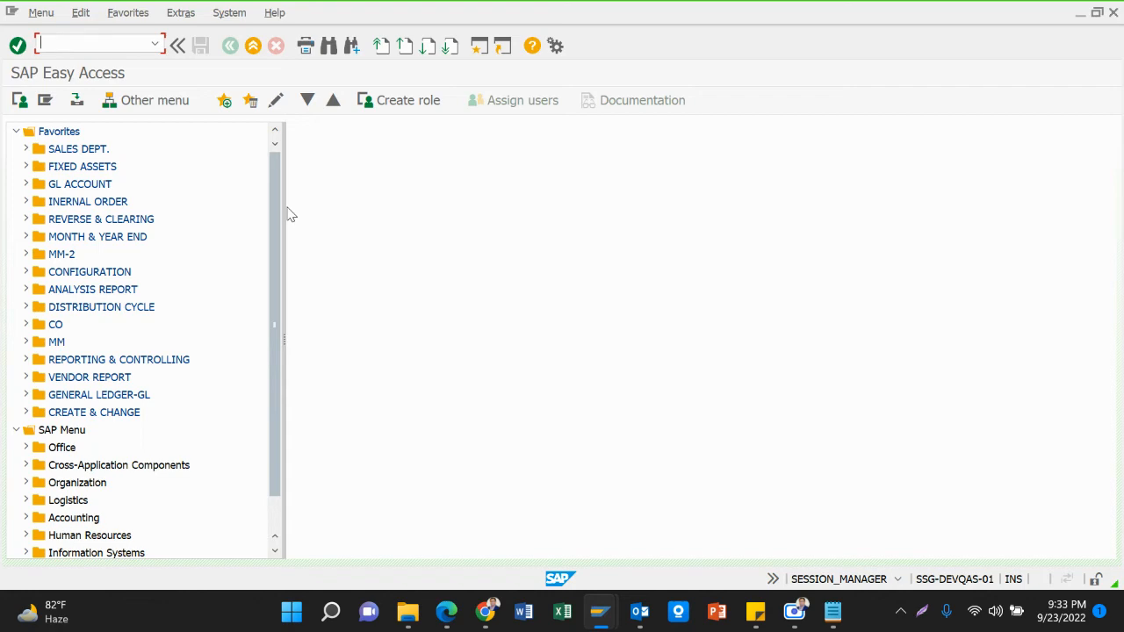
Add the note "before creating sub assets, we have to create the main asset first" below the AS11 line in Notepad.
mouse_move(832, 611)
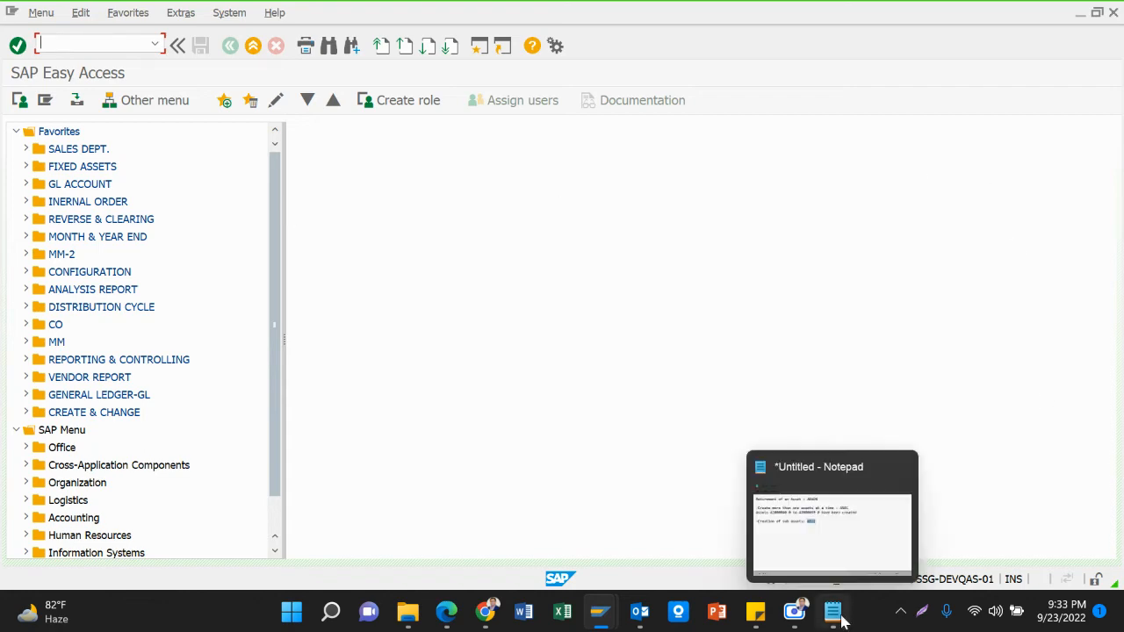
left_click(846, 518)
left_click(504, 294)
left_click(534, 240)
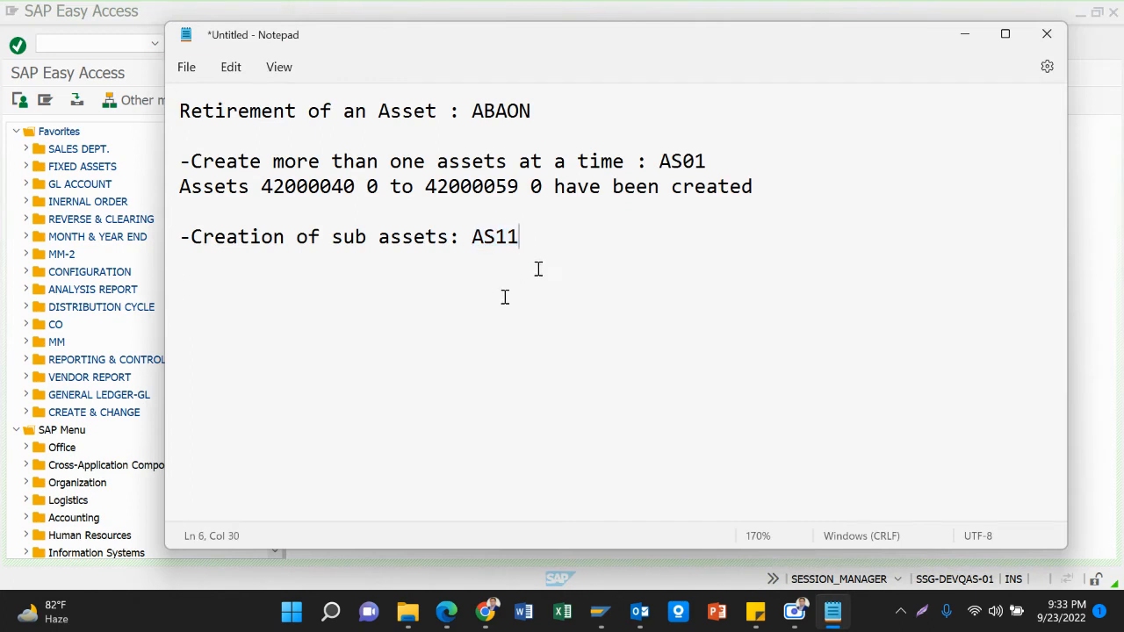
key("Return")
key("Return")
type("before ")
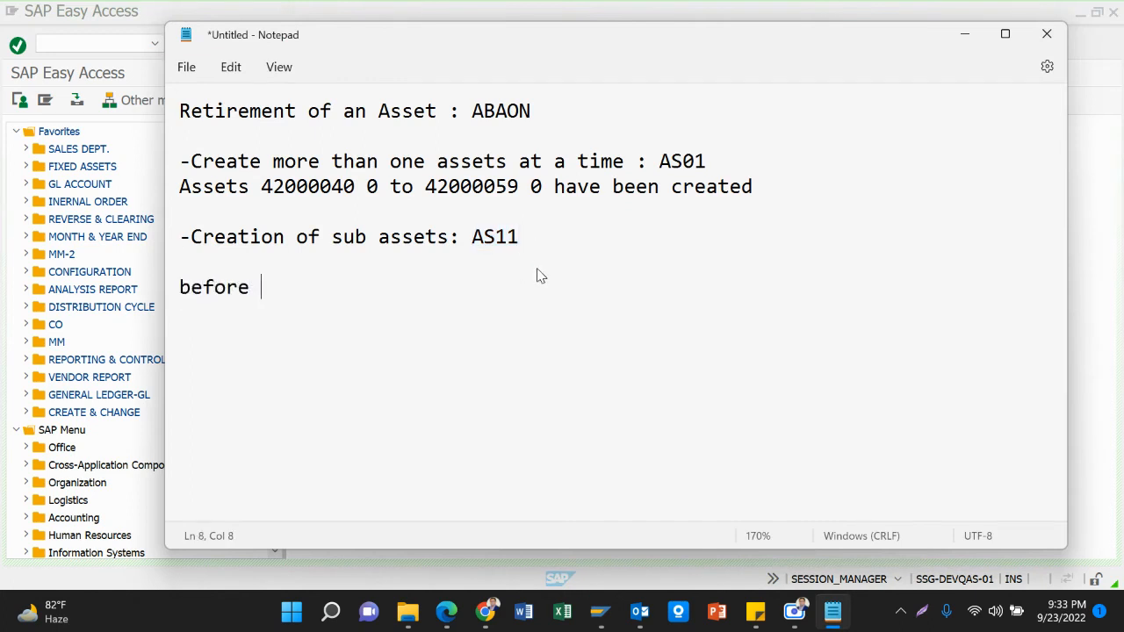
type("creating s")
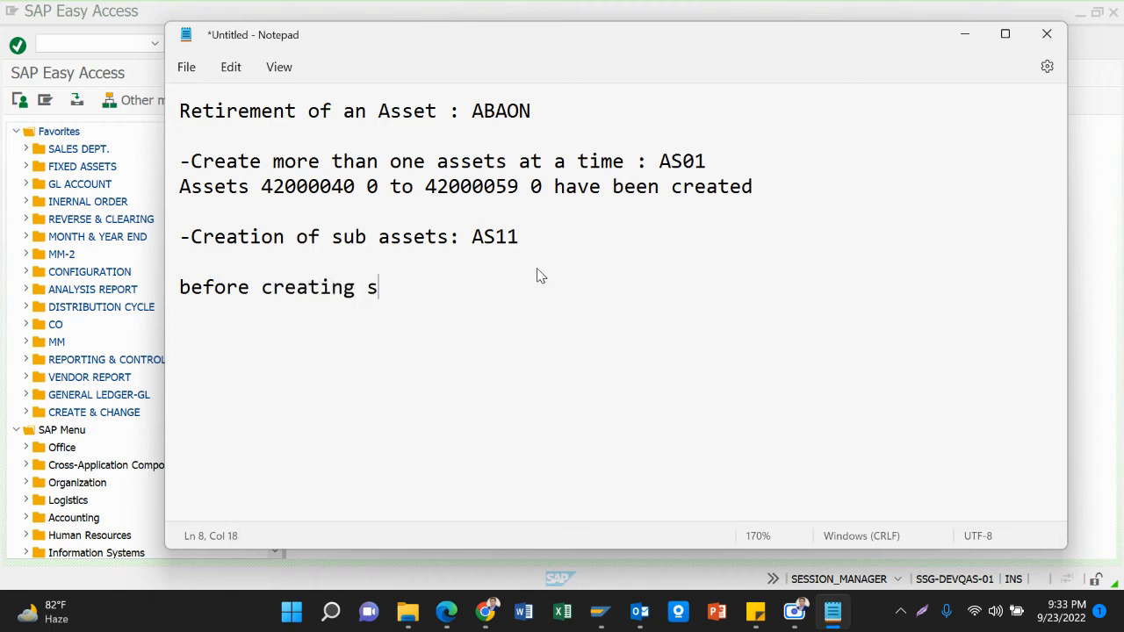
type("ub asset")
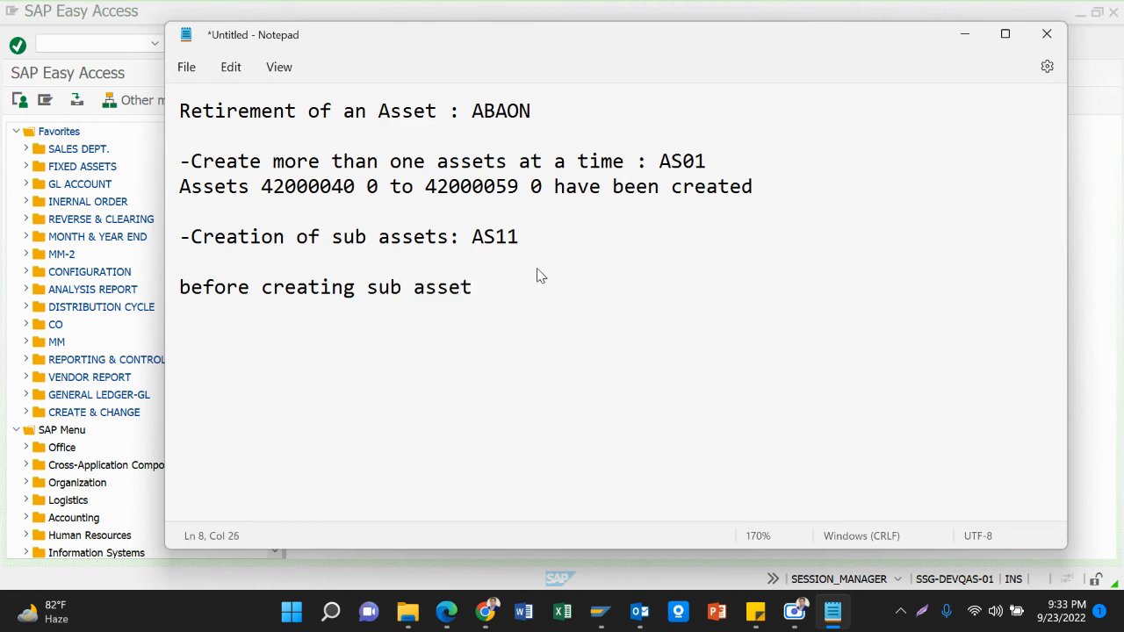
type("s, we have to create ")
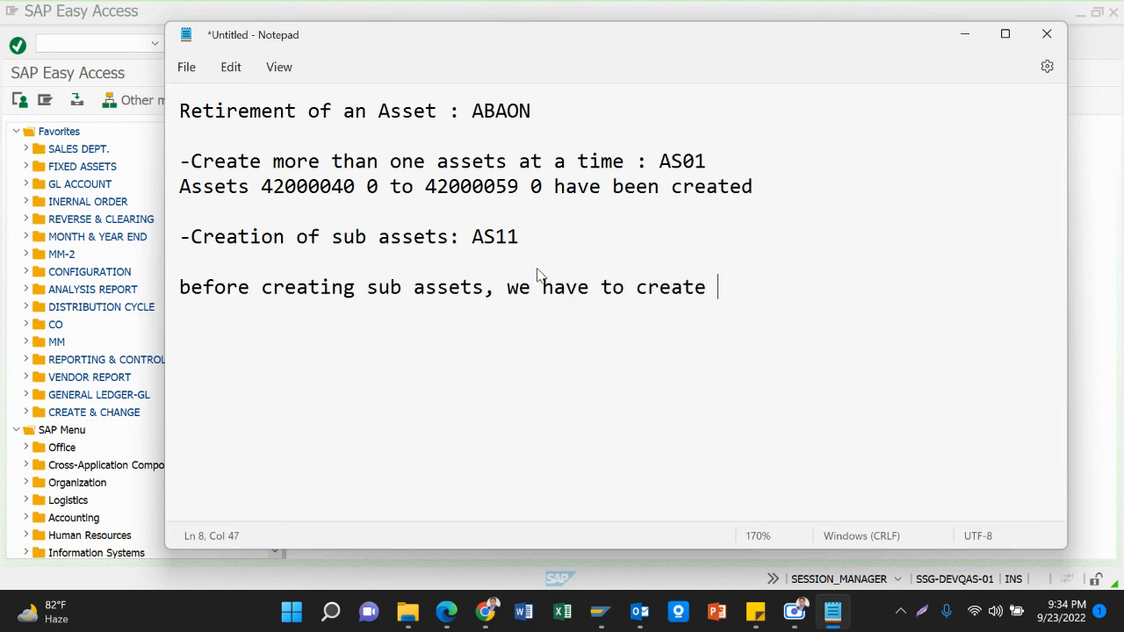
type("the mai")
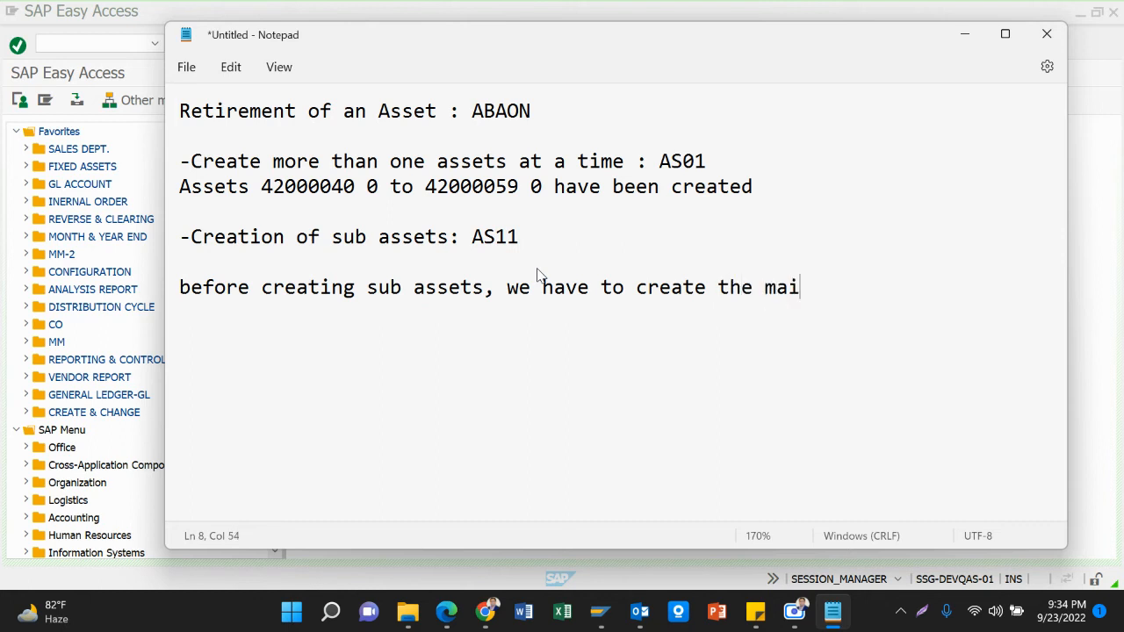
type("n asset fi")
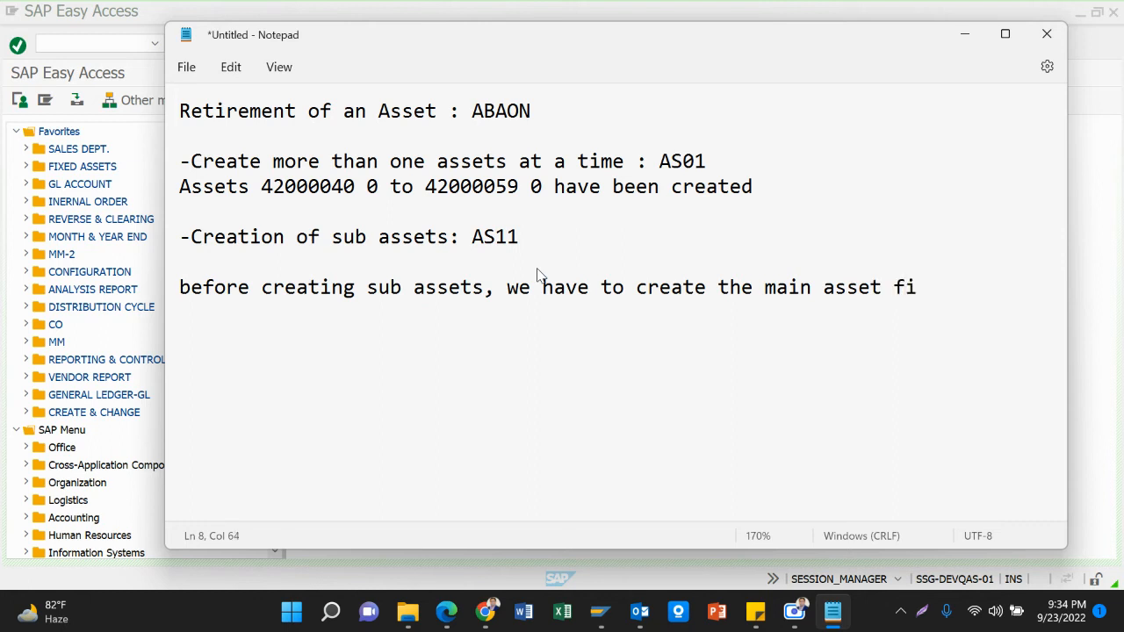
type("rst")
key("Return")
Start AS01 in SAP and open the master data of a new asset in class 3100, Factory-Plant & Machinery.
key("alt+Tab")
type("a")
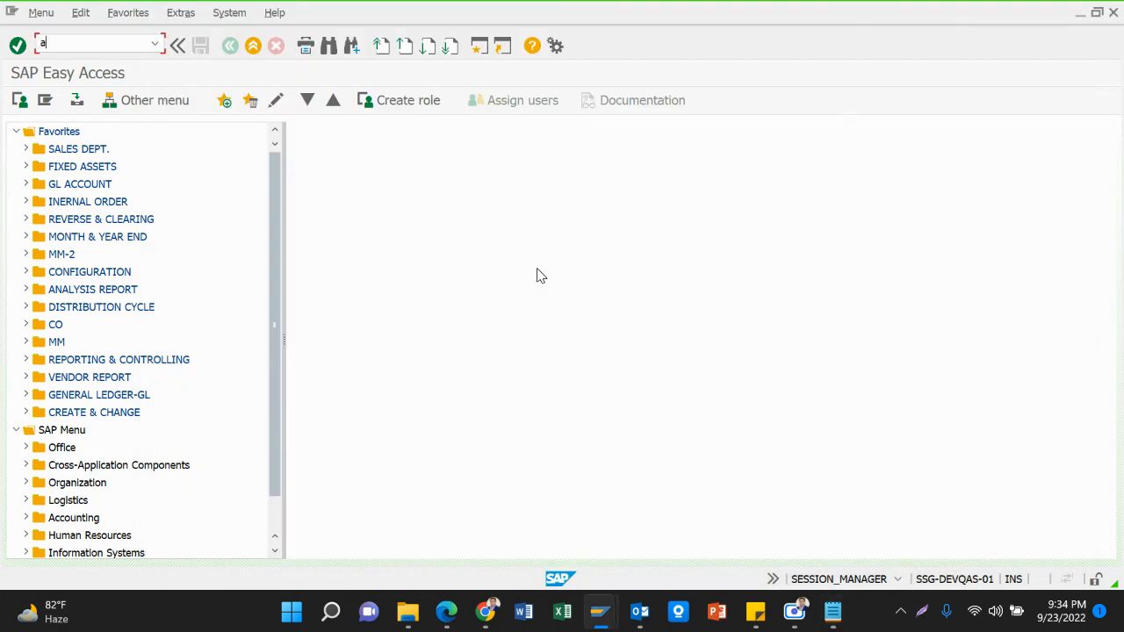
type("s01")
key("Return")
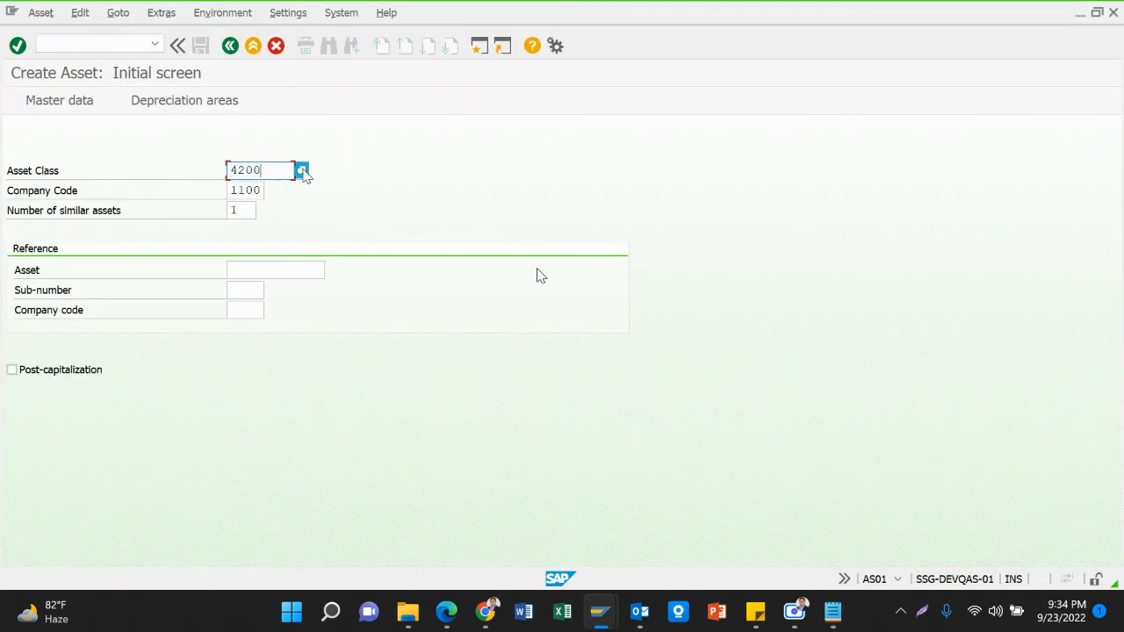
left_click(301, 170)
key("Return")
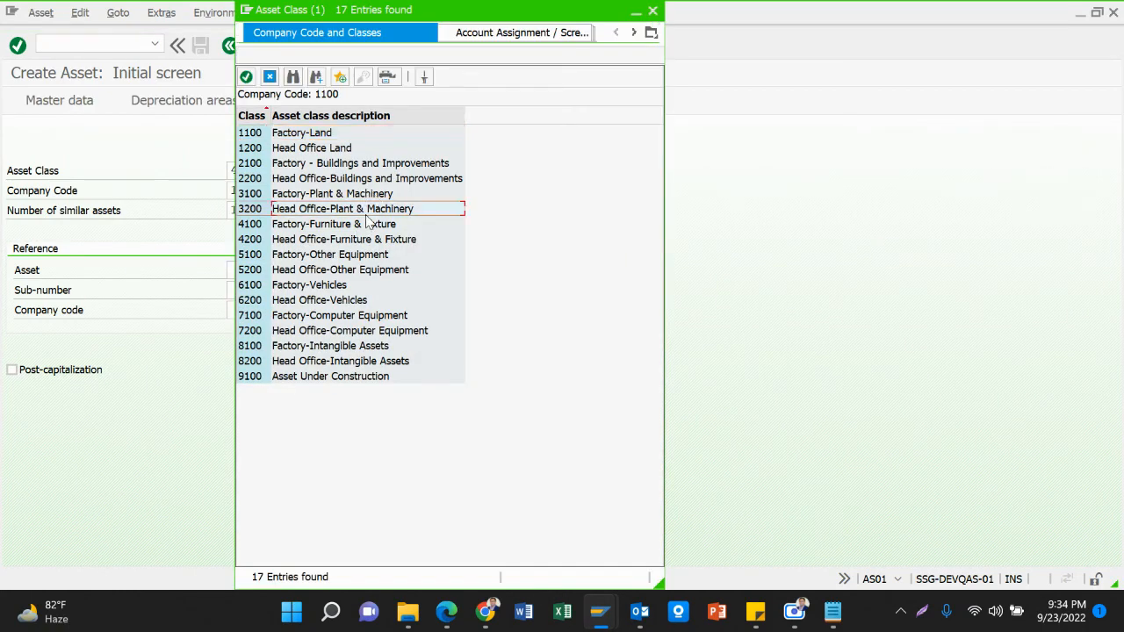
double_click(360, 194)
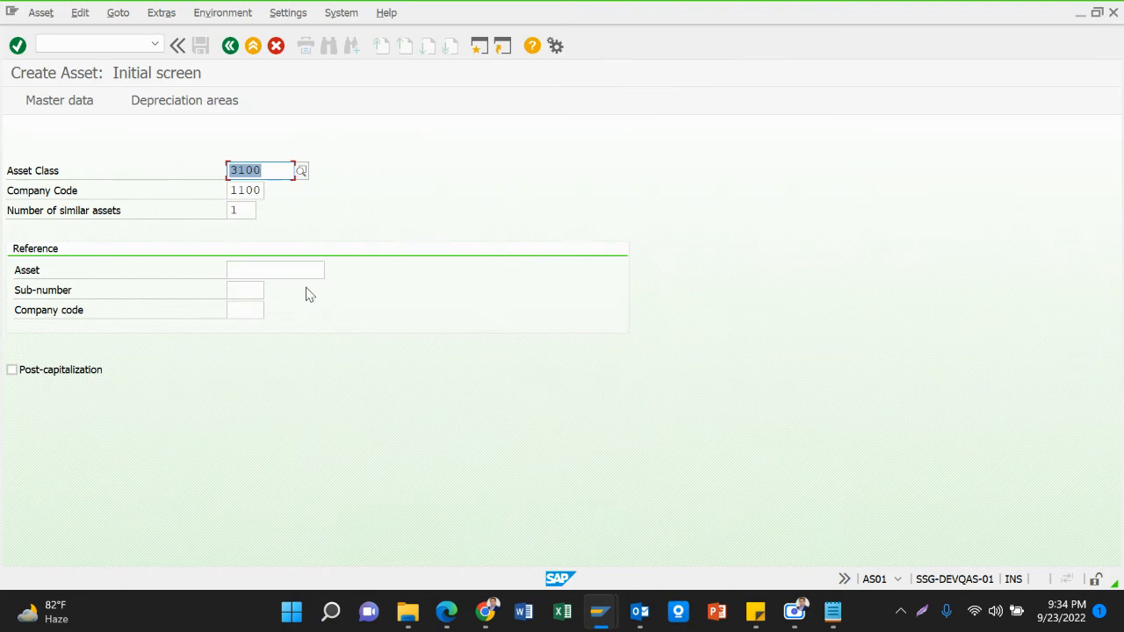
key("Return")
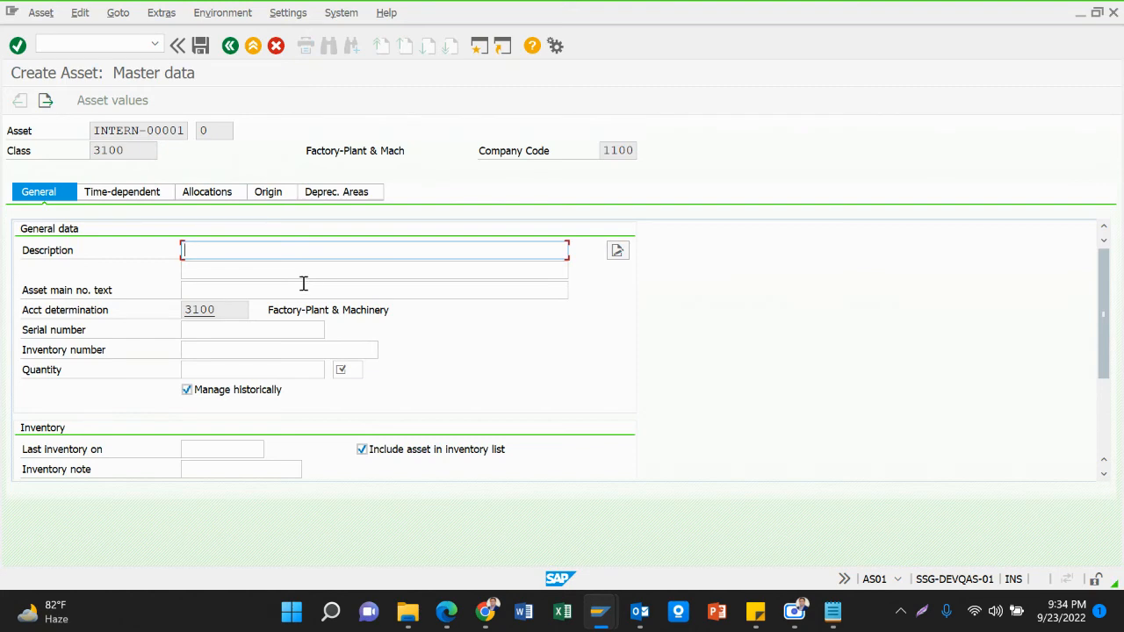
Enter "Pulp Machine Set" as both the new asset's description and its main number text.
type("Pulp Machine Set")
key("ctrl+a")
key("ctrl+c")
left_click(266, 290)
key("ctrl+v")
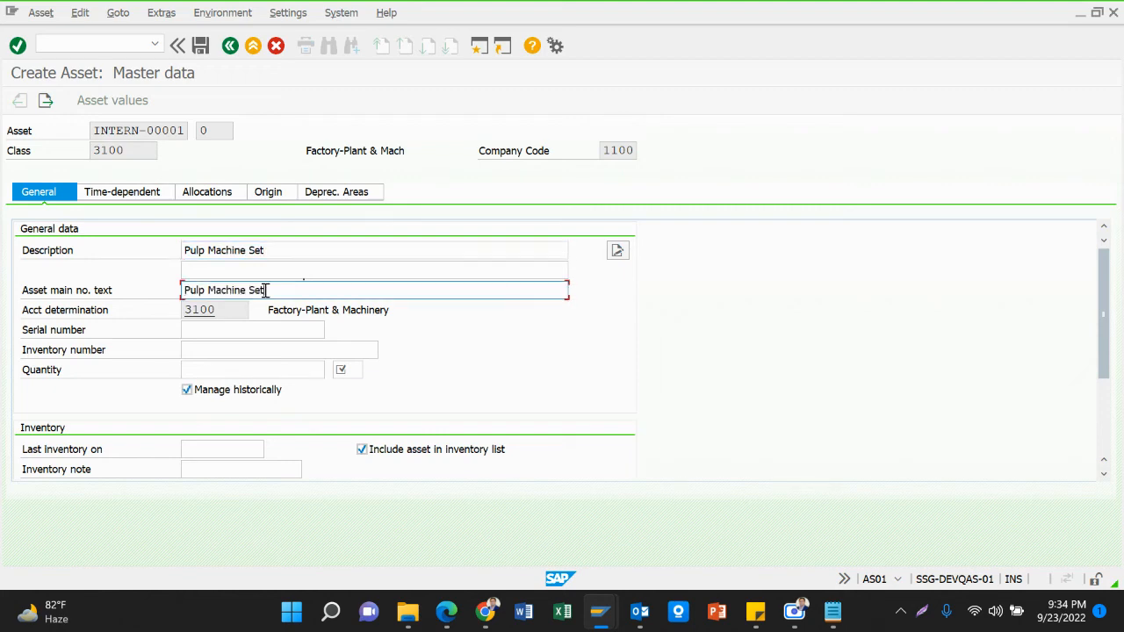
Set the Pulp Machine Set asset's quantity to 1 with the unit EA.
left_click(227, 367)
type("1")
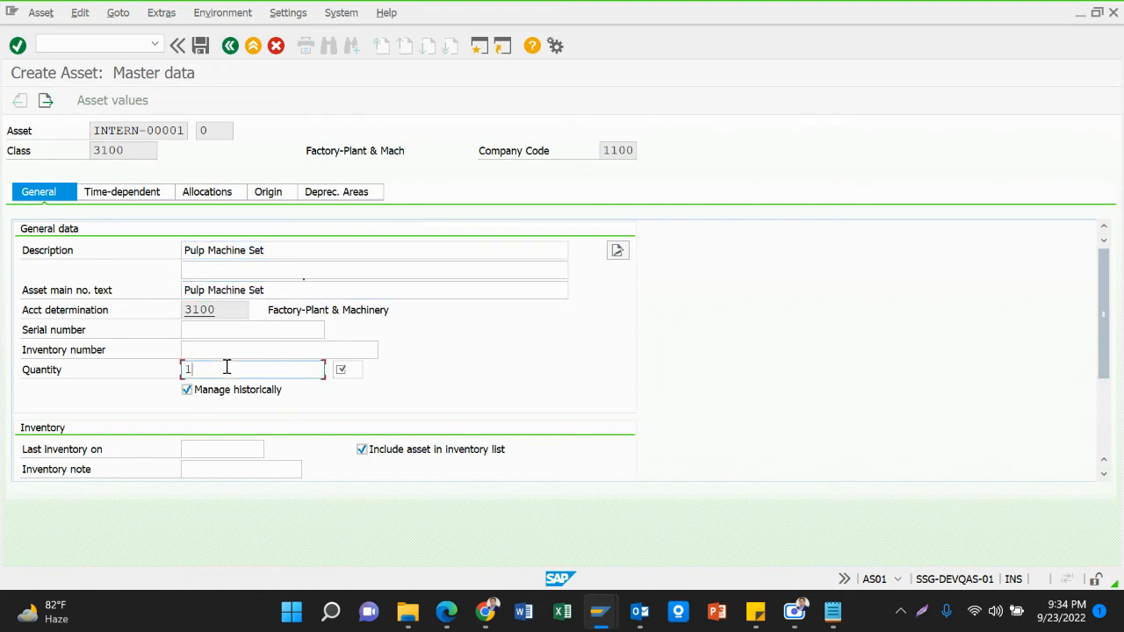
key("Tab")
left_click(349, 369)
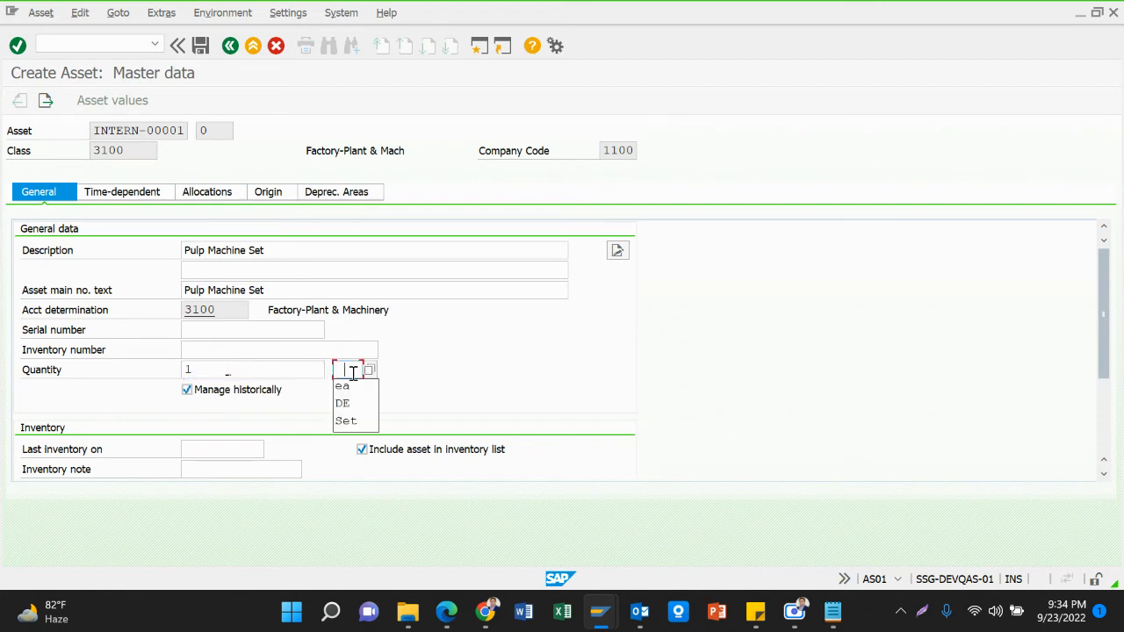
left_click(342, 387)
key("Return")
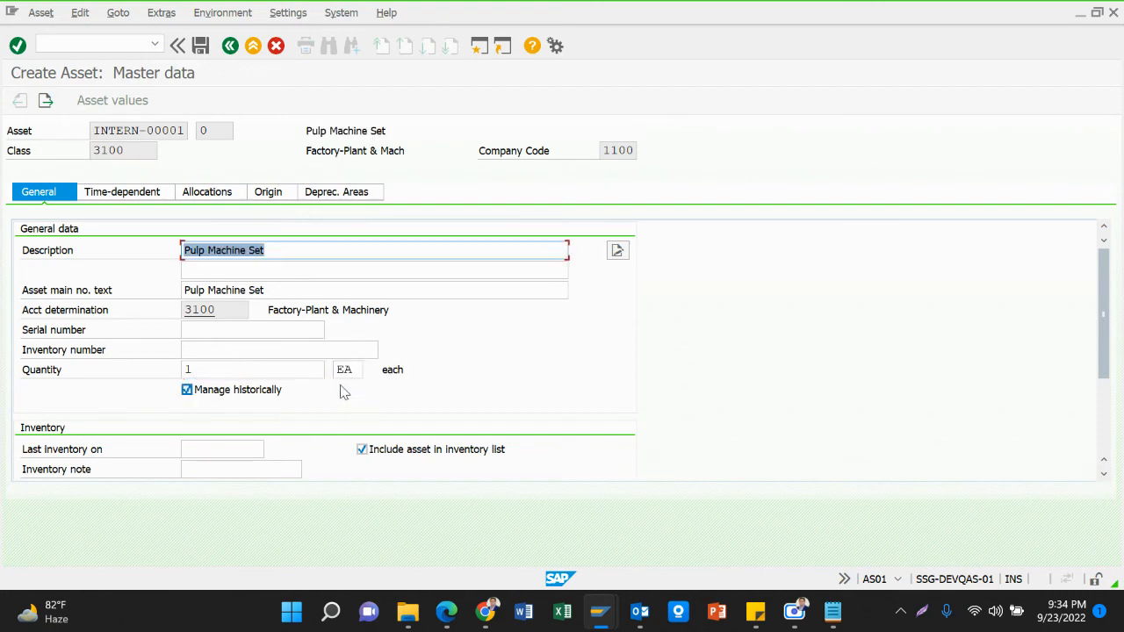
Assign cost center 11HO999999 in the asset's time-dependent data.
left_click(156, 192)
left_click(230, 249)
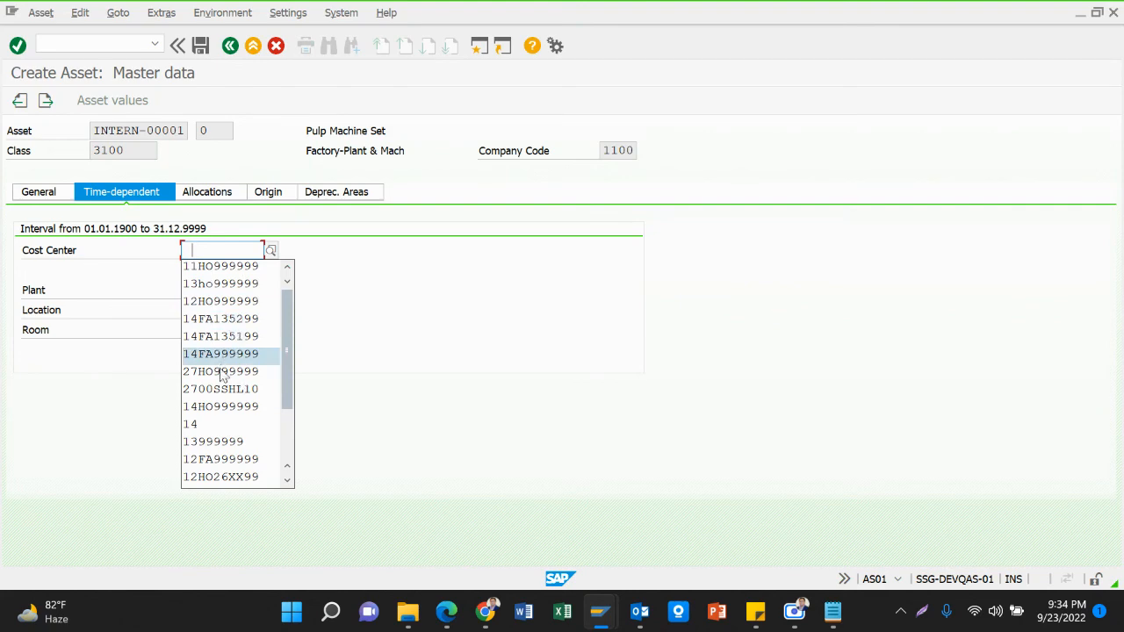
left_click(224, 285)
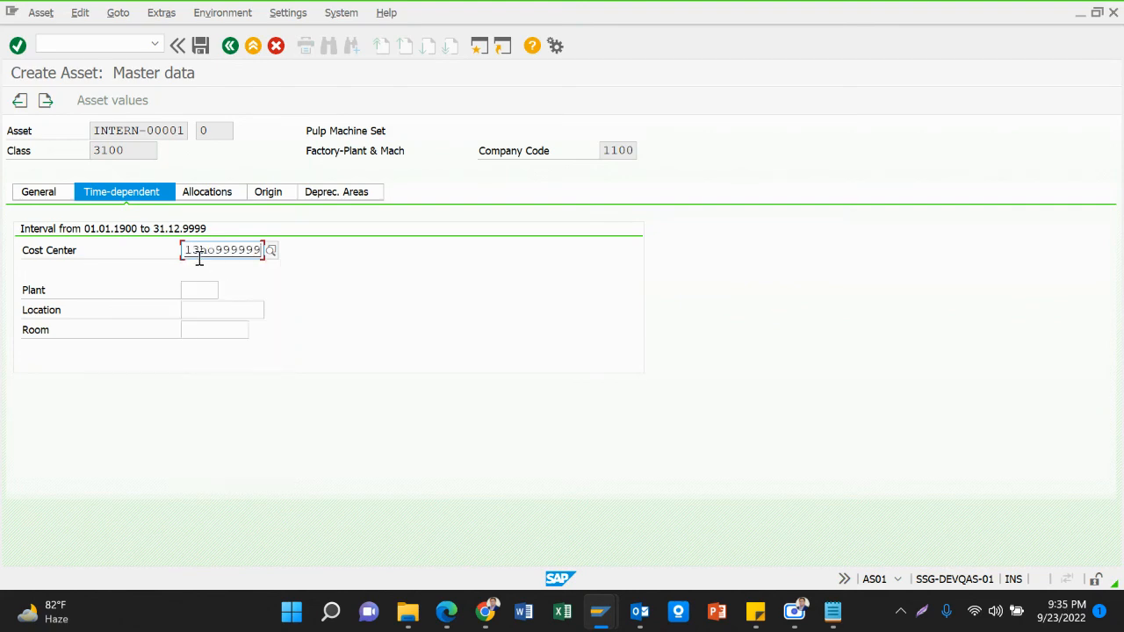
left_click(201, 250)
key("BackSpace")
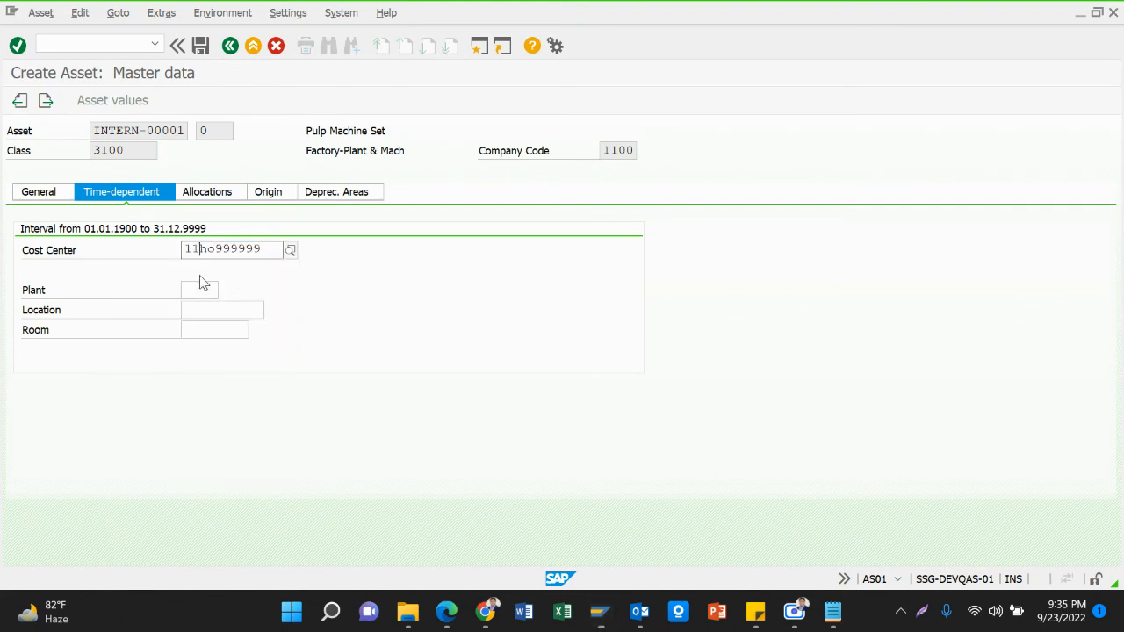
type("1")
left_click(230, 268)
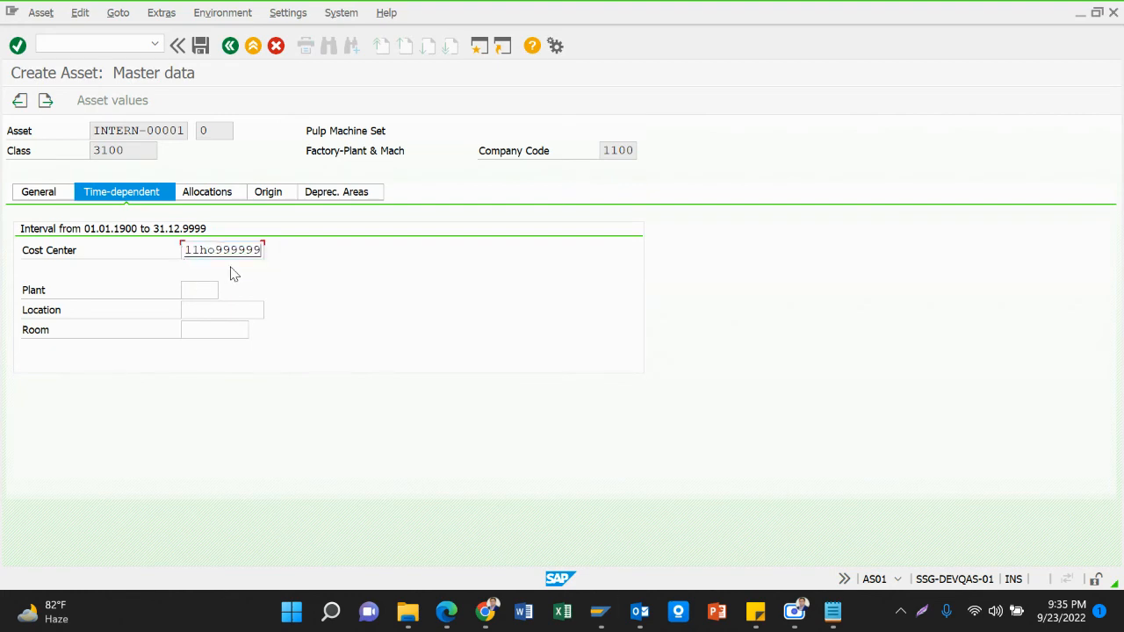
Set the asset's plant to 1101 and its room to FACTORY.
left_click(189, 290)
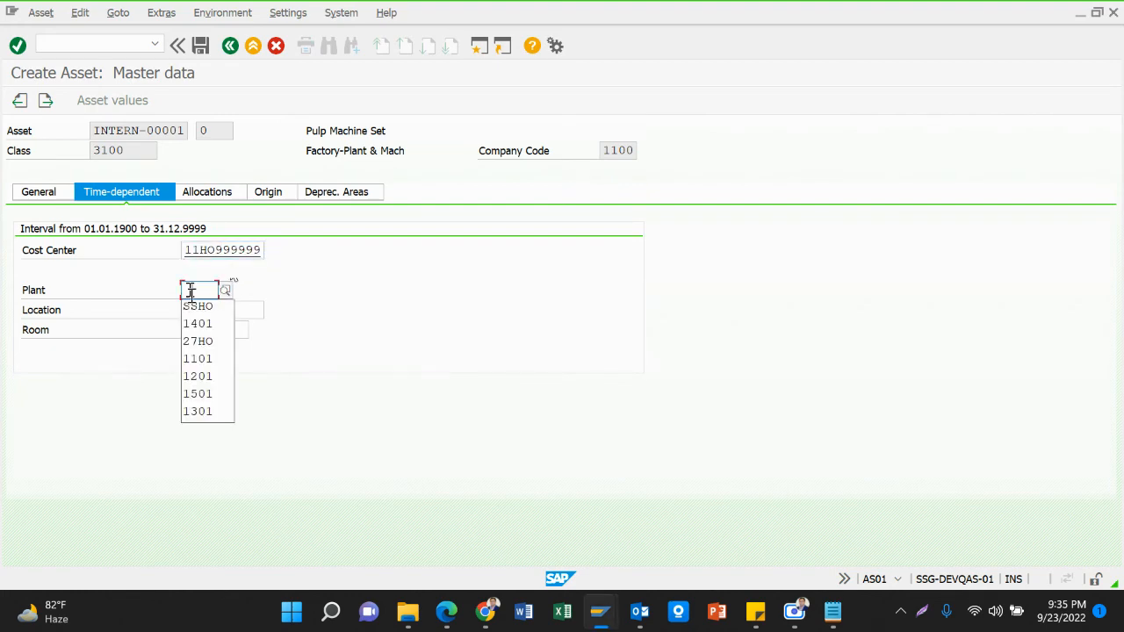
left_click(200, 359)
left_click(211, 308)
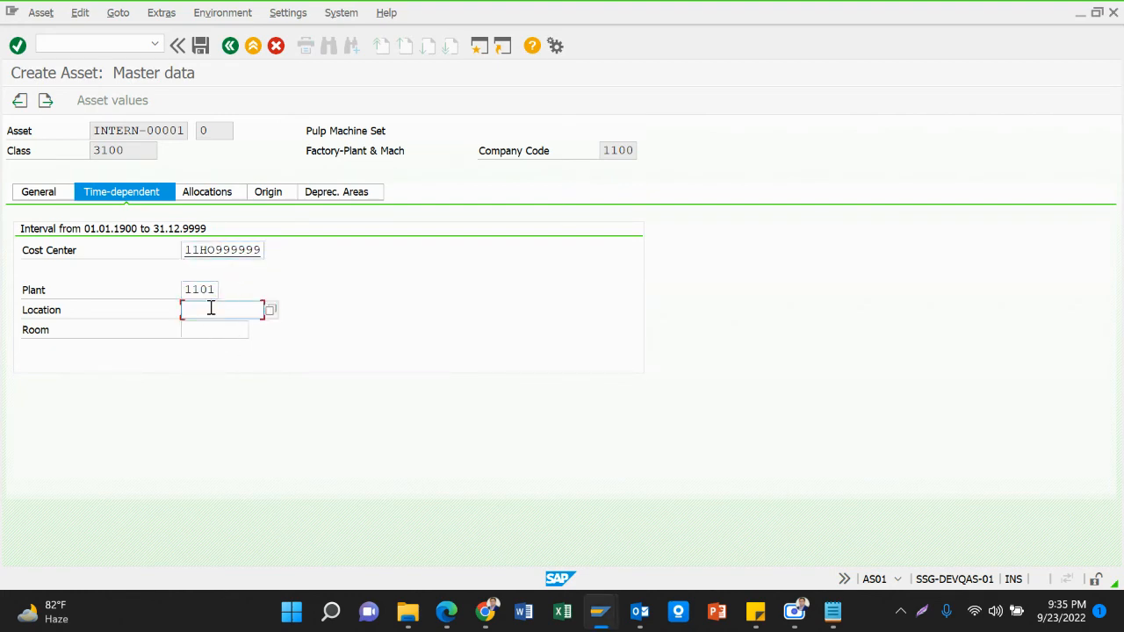
left_click(205, 330)
left_click(209, 367)
key("Return")
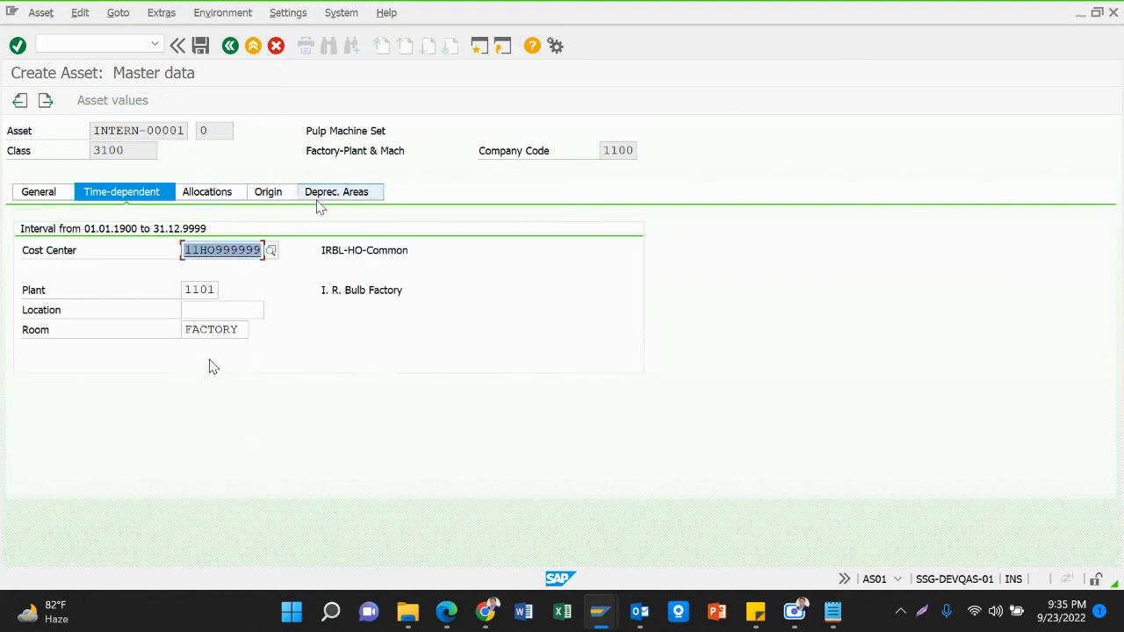
Give the book depreciation area a useful life of 20 and a scrap value of 1, and save the asset.
left_click(336, 192)
left_click(316, 273)
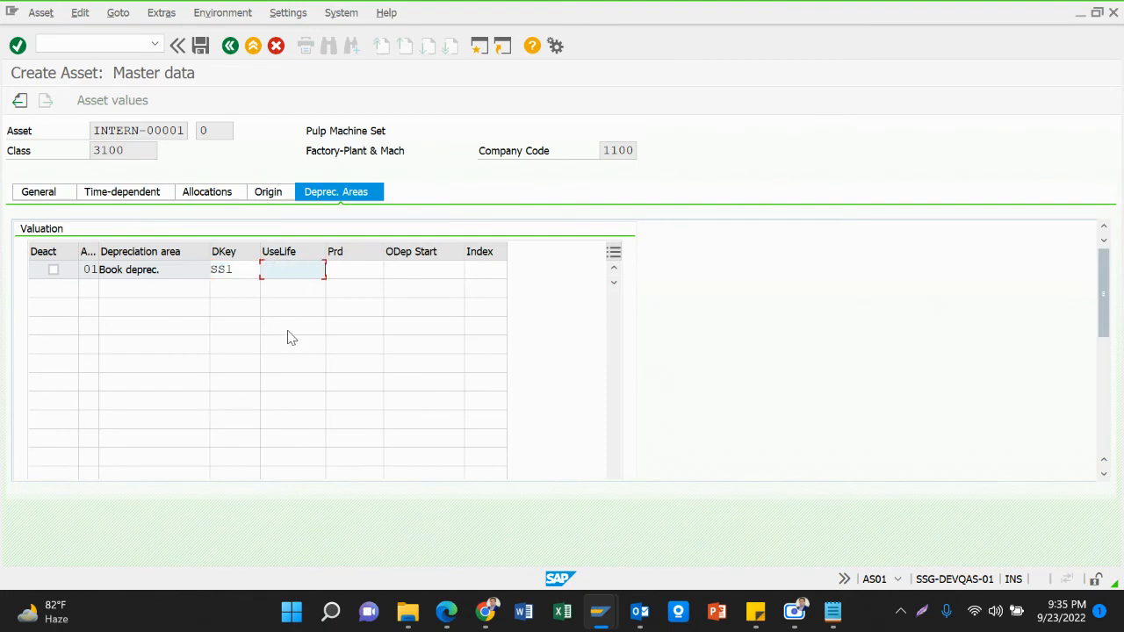
type("20")
key("Return")
key("Return")
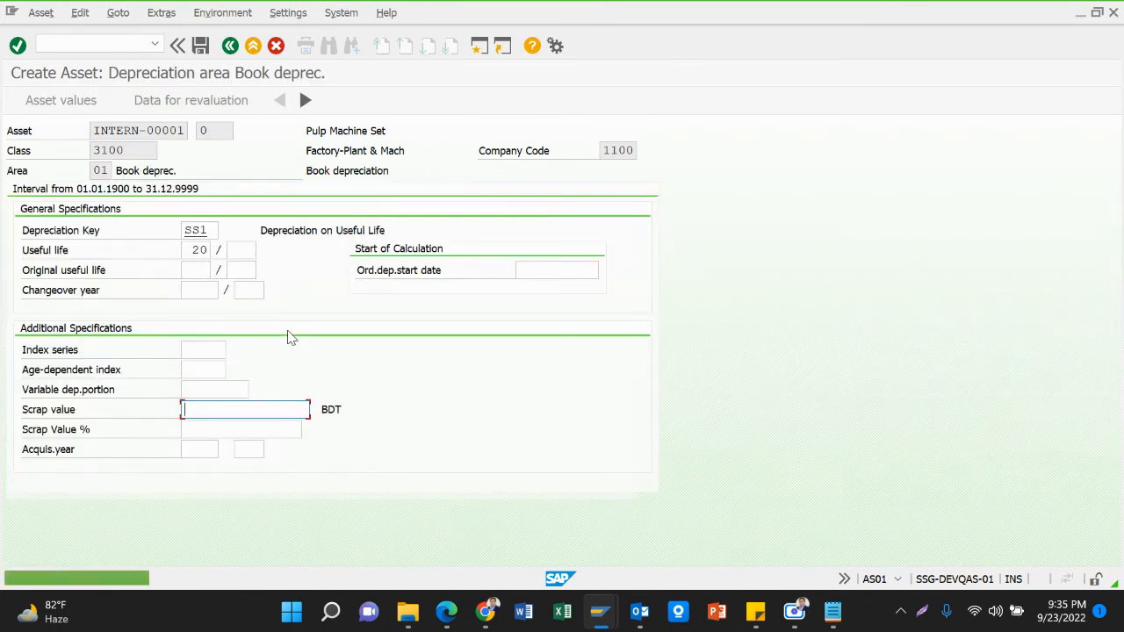
type("1")
key("ctrl+s")
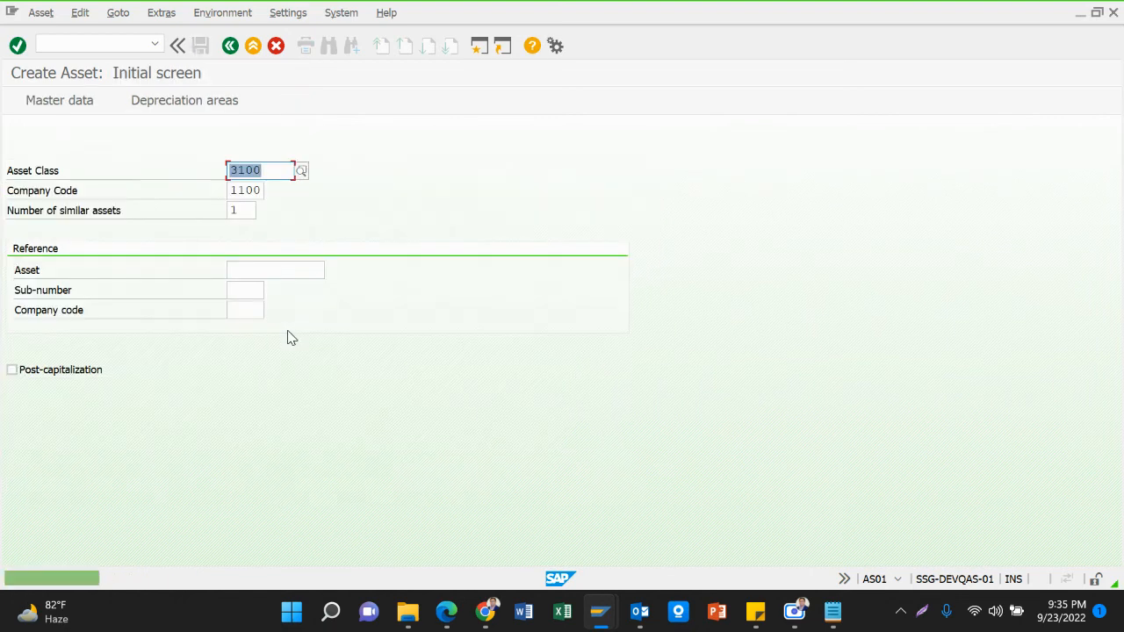
Copy the message "The asset 31000047 0 is created" into Notepad below the note about creating the main asset first.
double_click(106, 573)
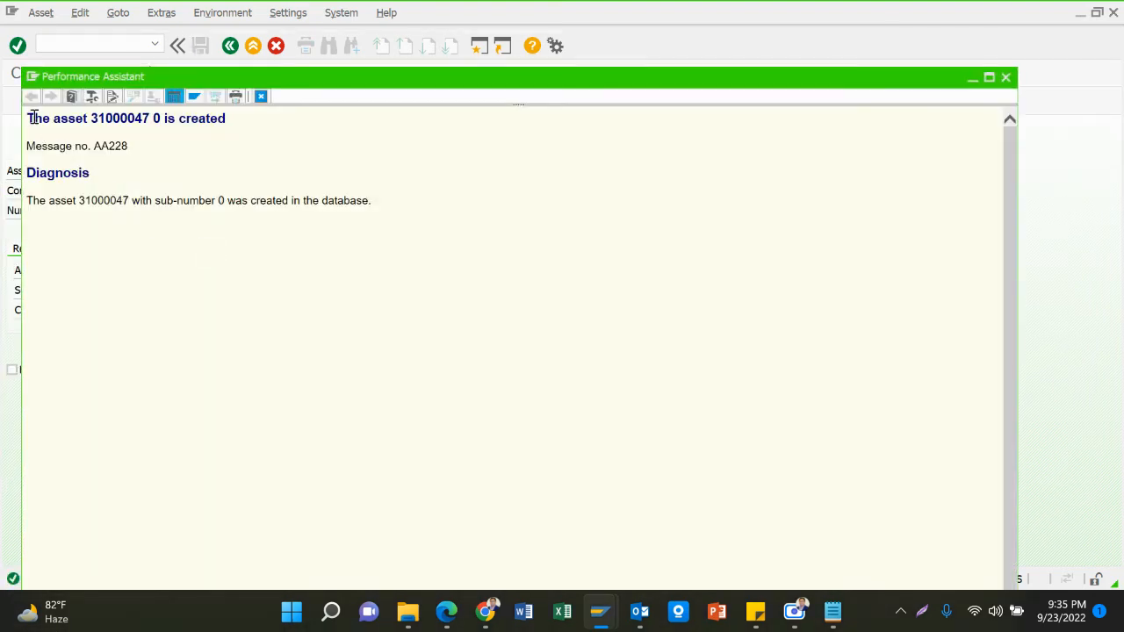
left_click_drag(29, 116, 248, 108)
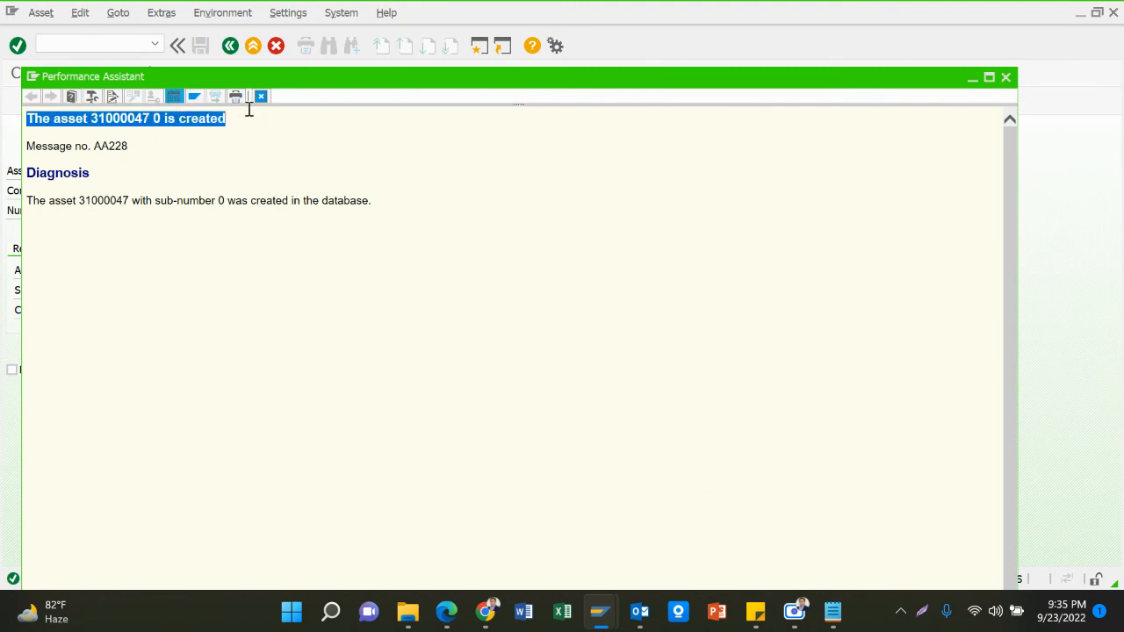
key("Escape")
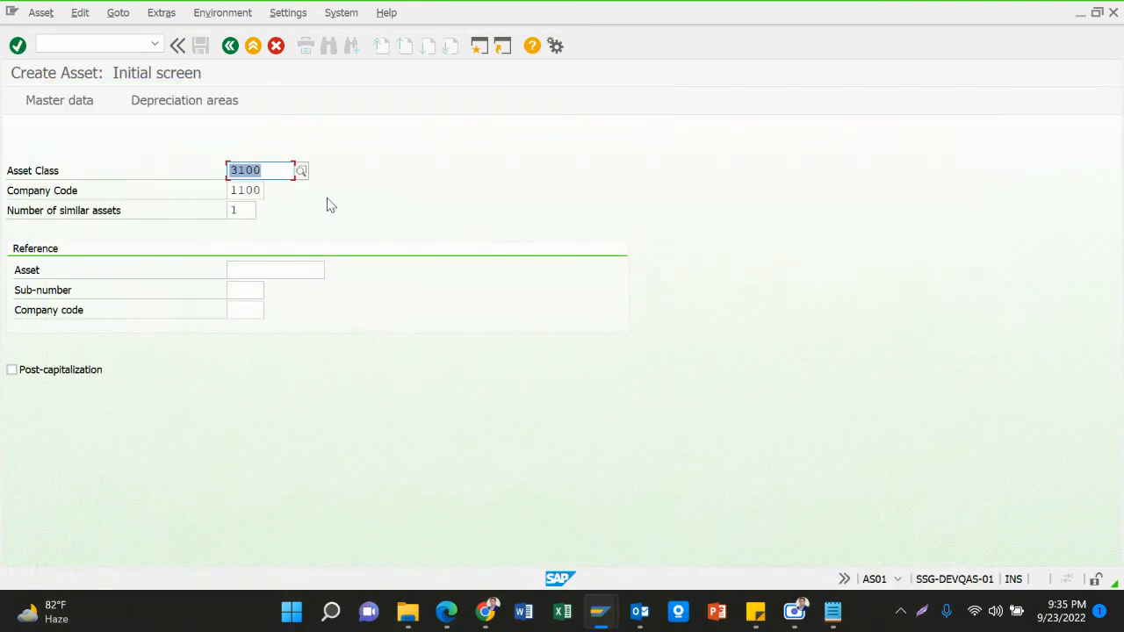
left_click(843, 610)
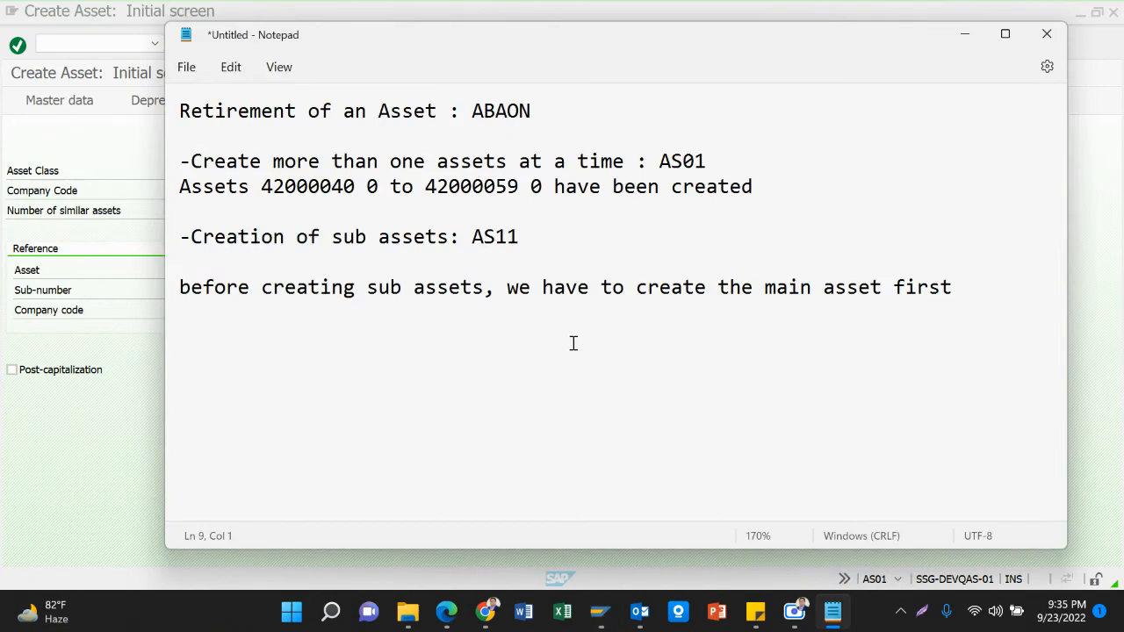
key("ctrl+v")
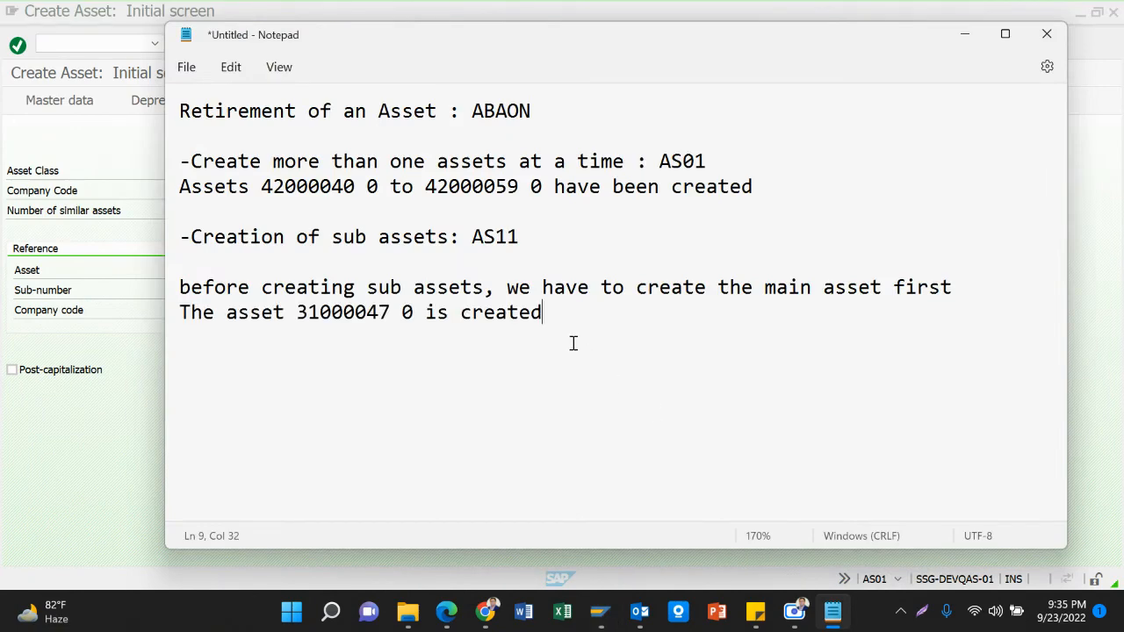
key("Return")
Switch back to SAP, leave AS01 and start transaction AS11 for creating subnumbers.
key("alt+Tab")
left_click(252, 45)
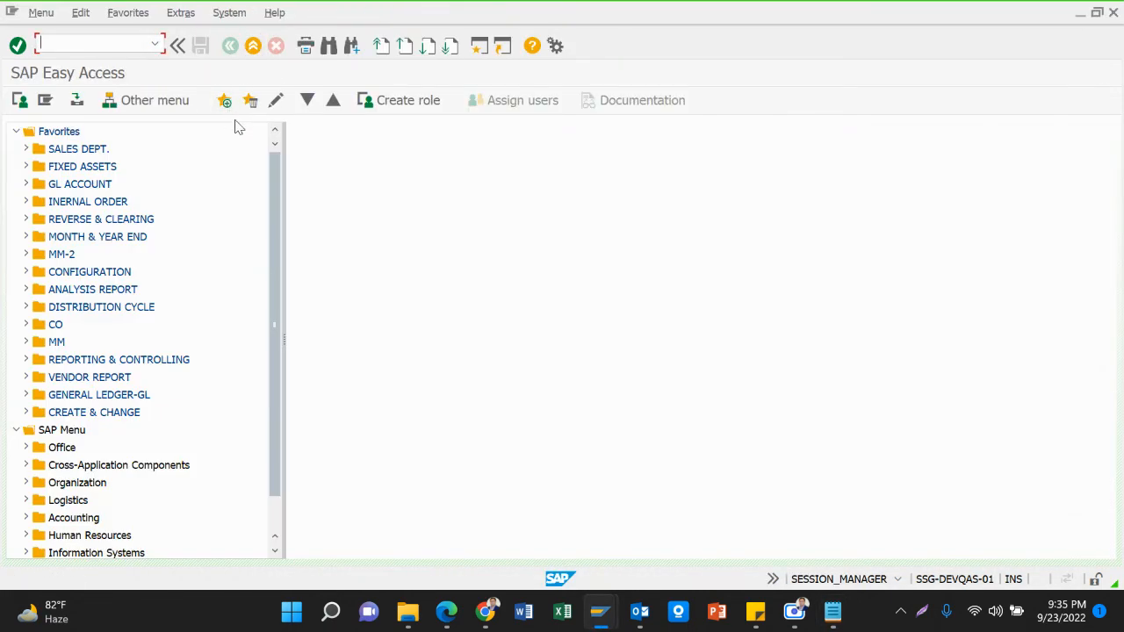
type("as11")
key("Return")
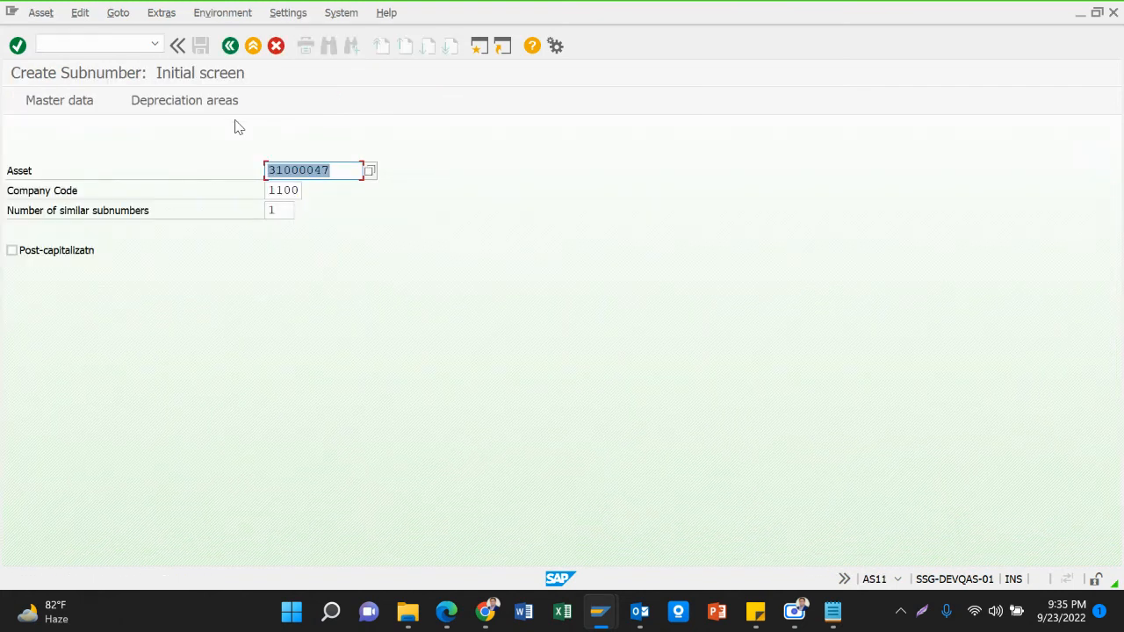
left_click(832, 612)
key("alt+Tab")
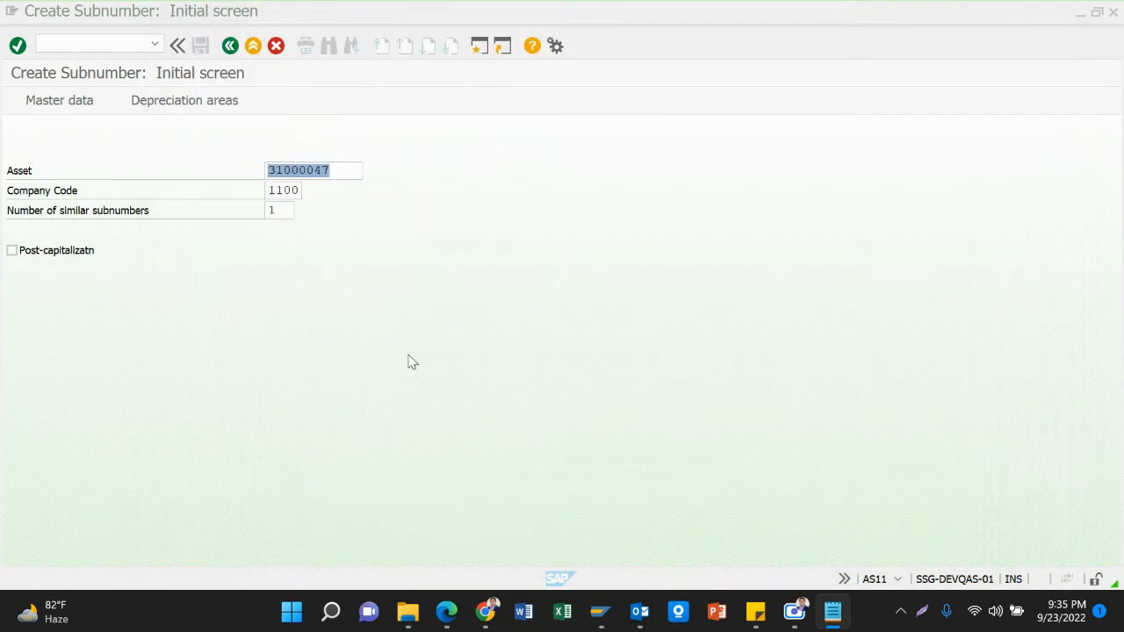
Set the number of similar subnumbers to 5 for main asset 31000047 and open the sub-asset master data.
key("Tab")
key("Tab")
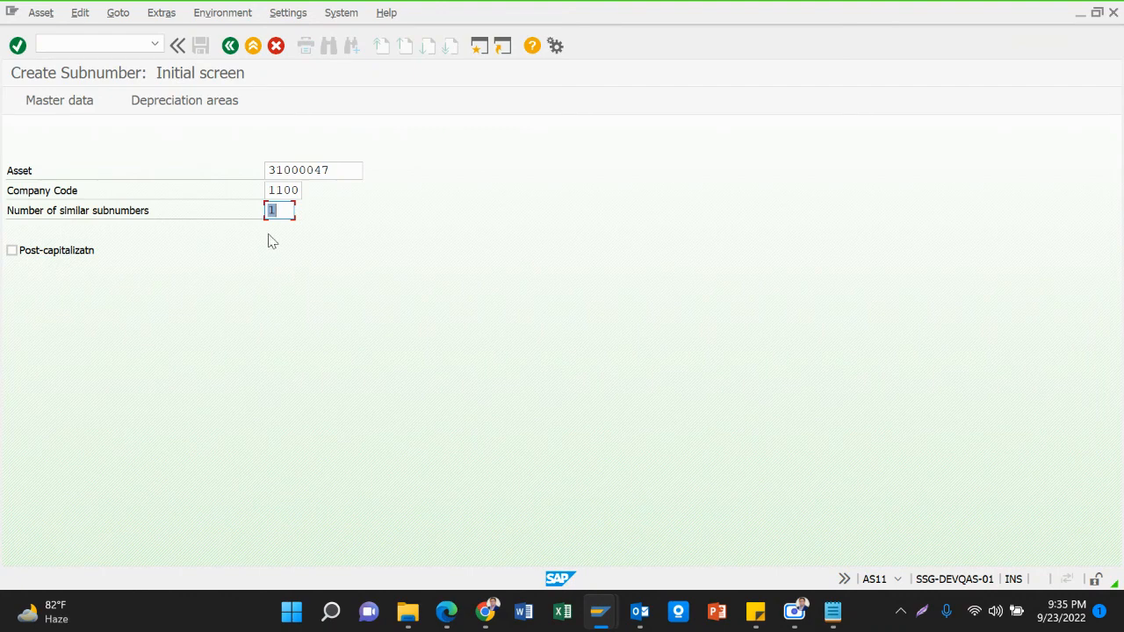
type("5")
key("Escape")
left_click(322, 170)
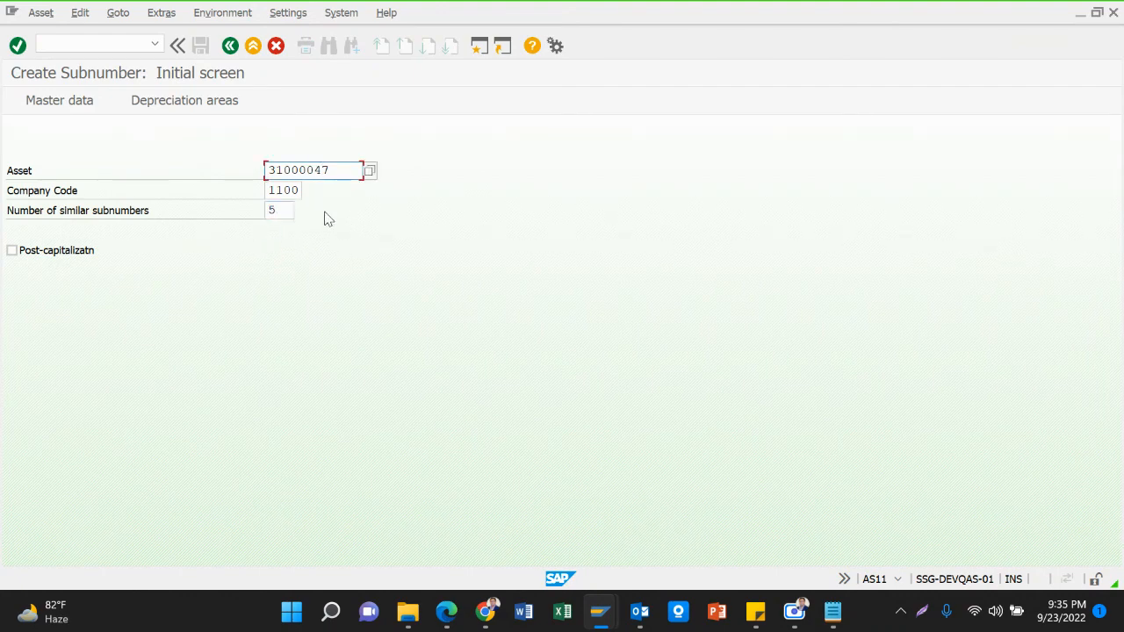
left_click(293, 209)
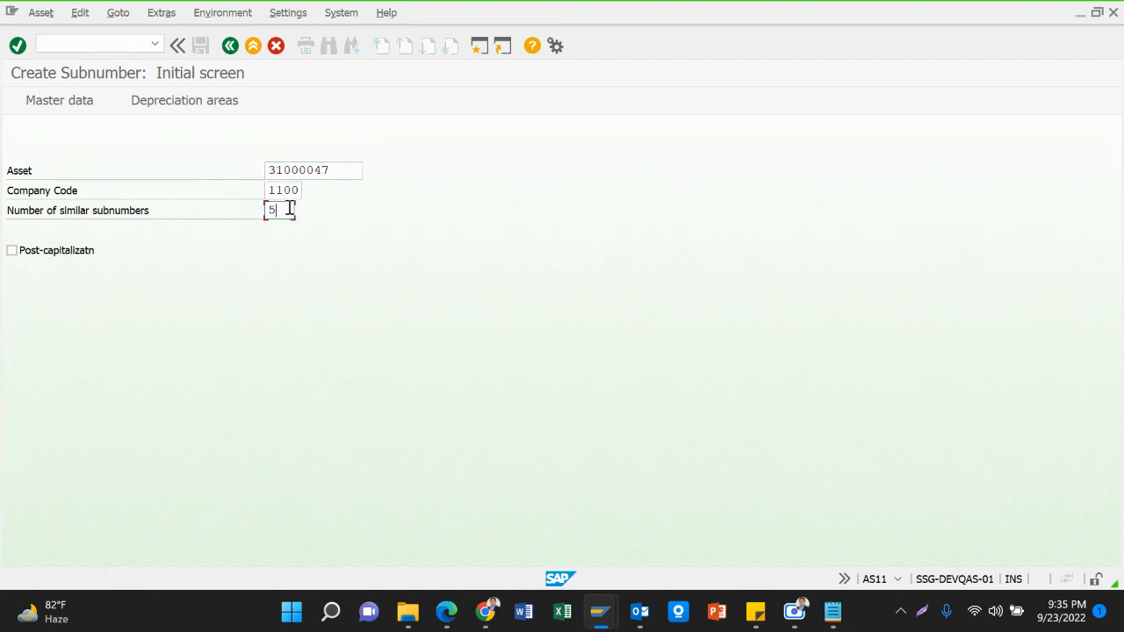
key("Return")
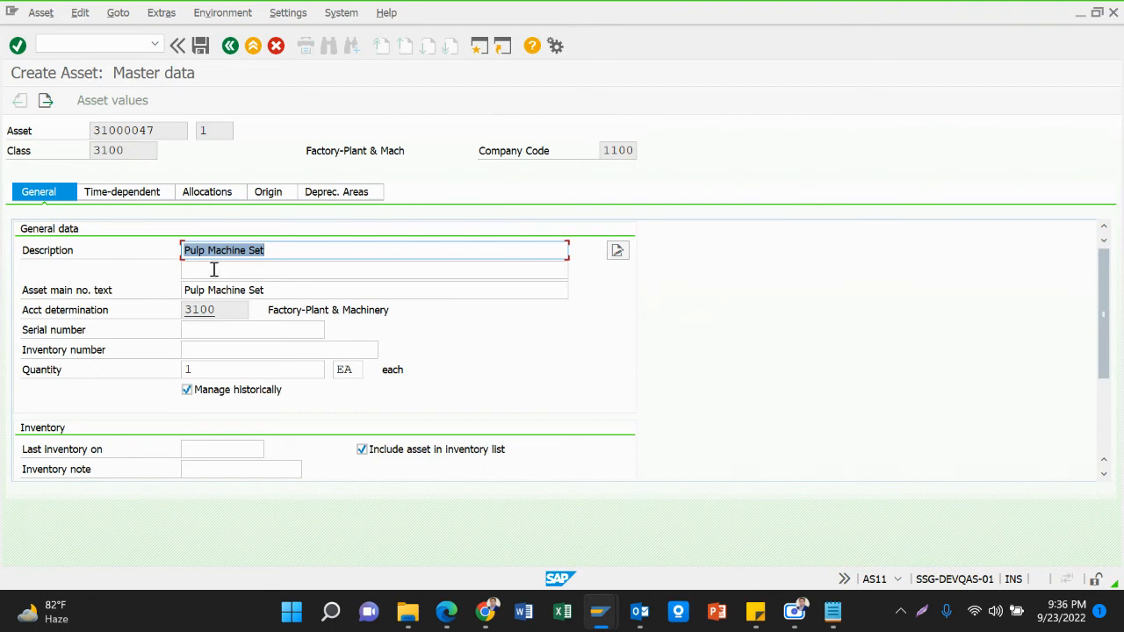
Enter "Electric motor for Pulp Machine Set" as both the sub-asset's description and its main number text.
left_click_drag(185, 251, 243, 270)
key("Left")
type("E")
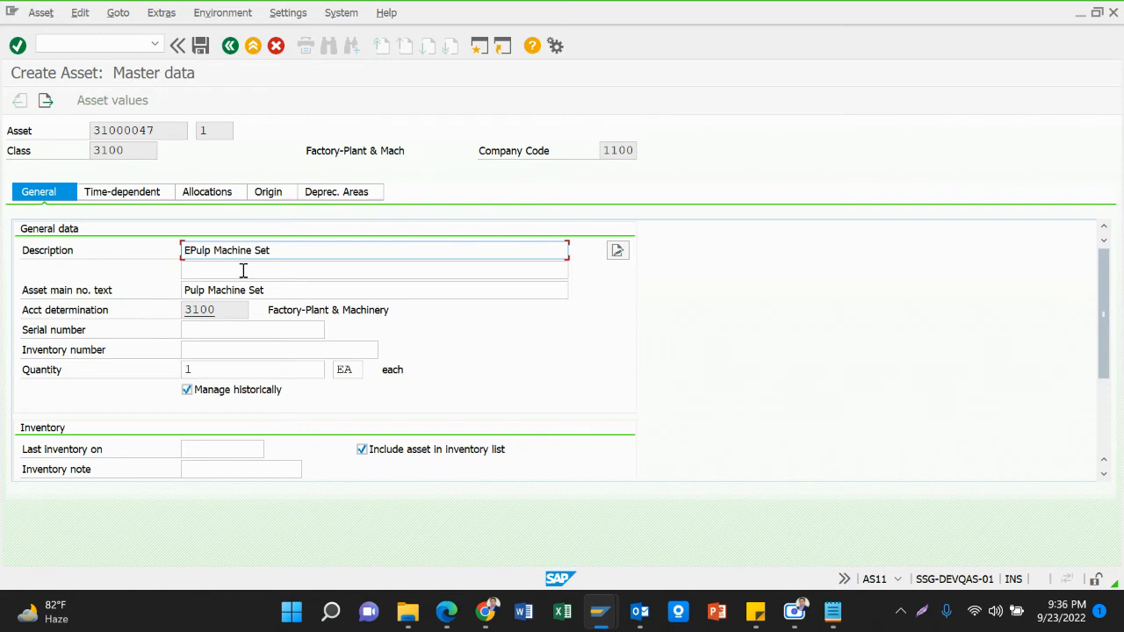
type("lec")
type("tric motor for")
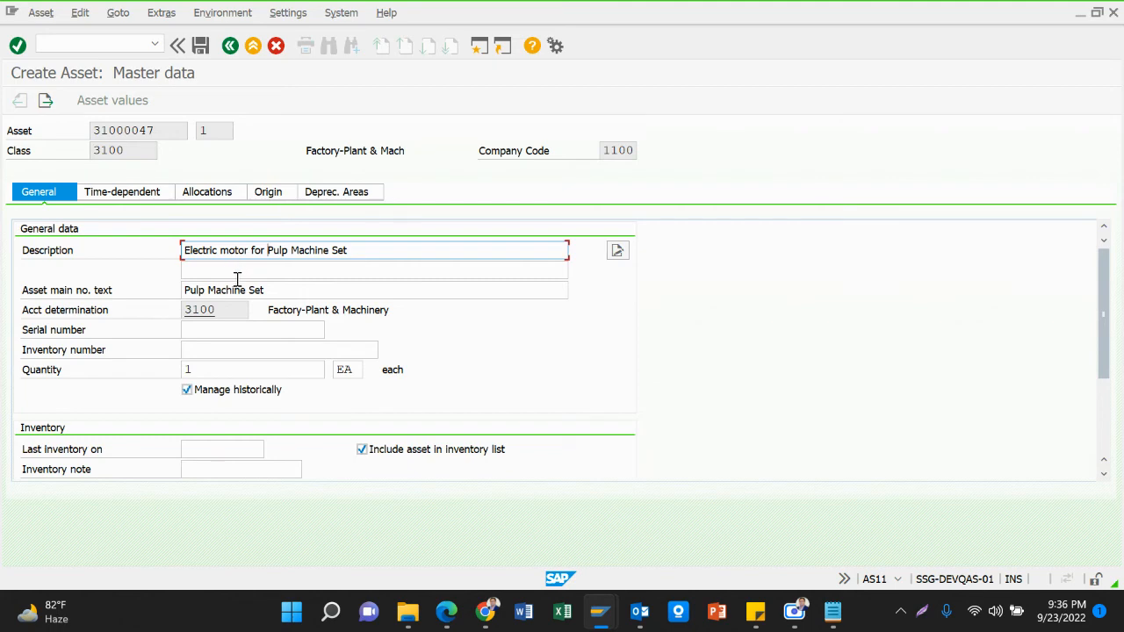
key("ctrl+a")
key("ctrl+c")
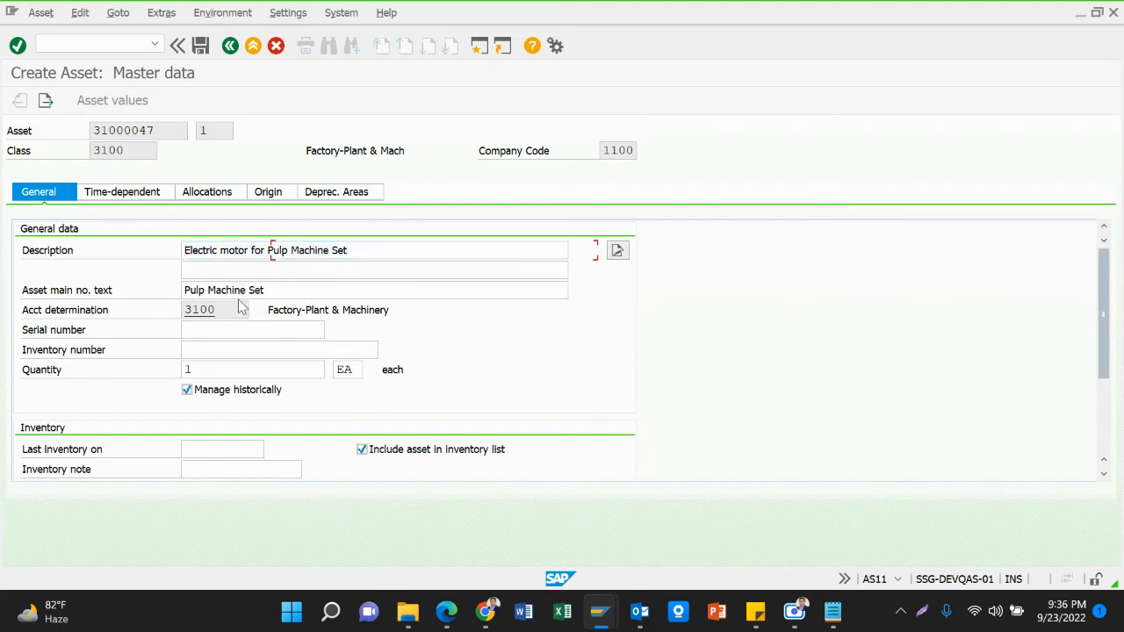
key("Tab")
key("Tab")
key("ctrl+v")
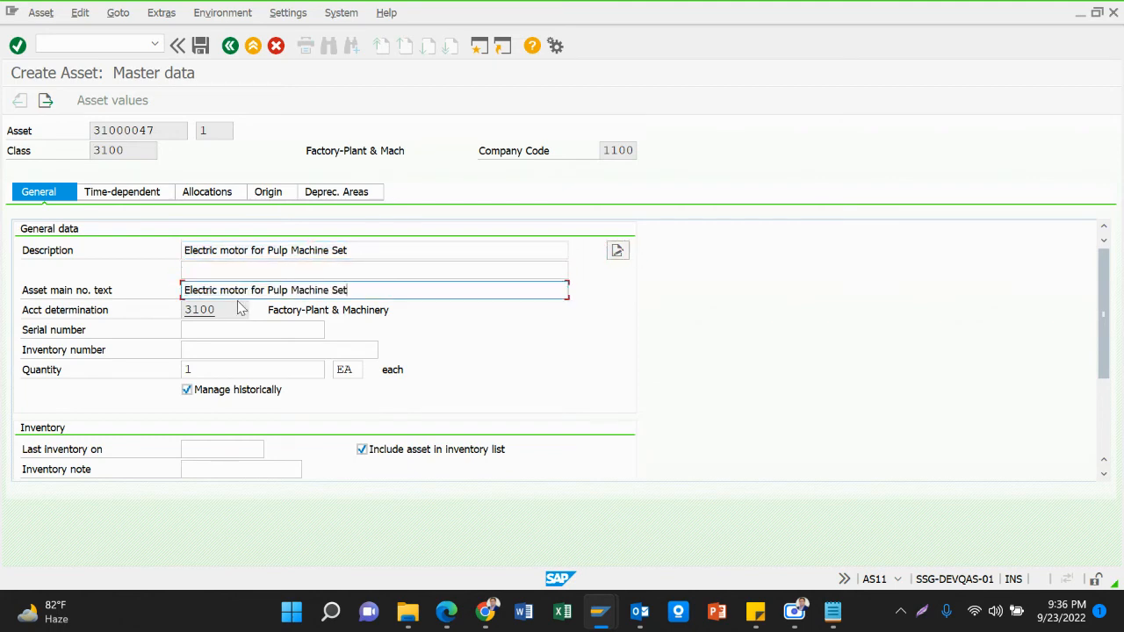
left_click(214, 370)
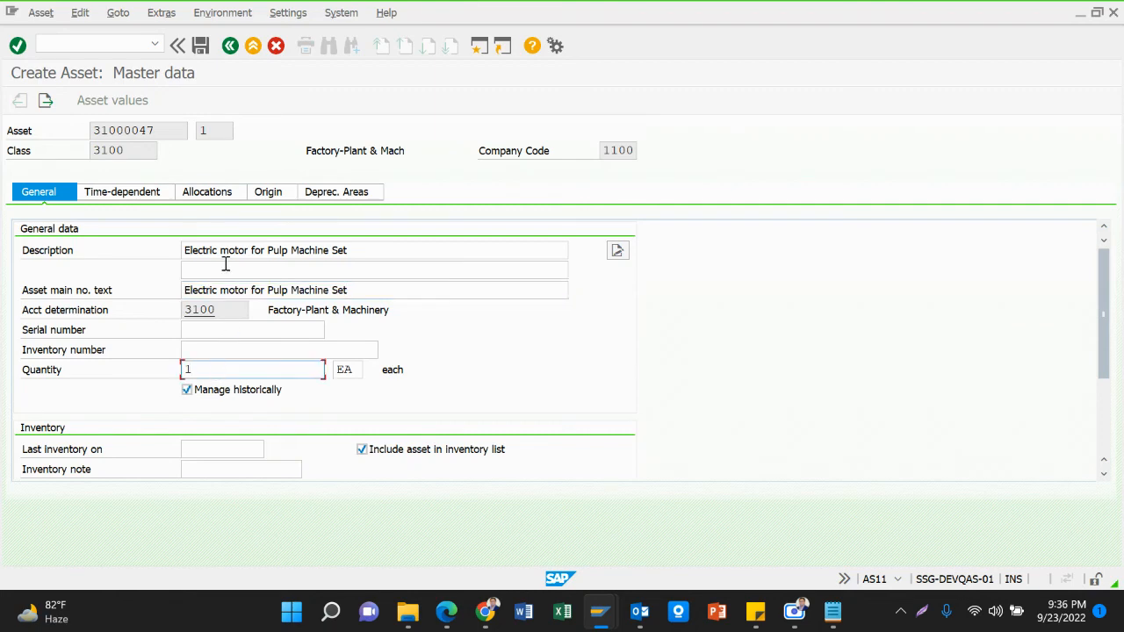
Set the sub-assets' book depreciation to a useful life of 3 years and a scrap value of 1 BDT.
left_click(150, 193)
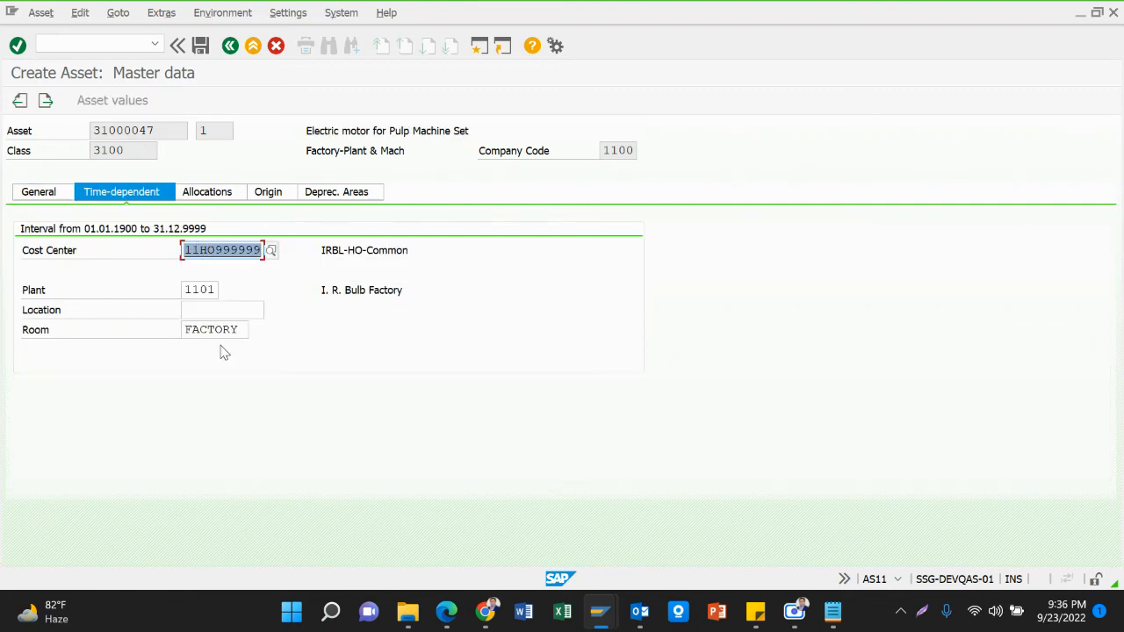
left_click(337, 195)
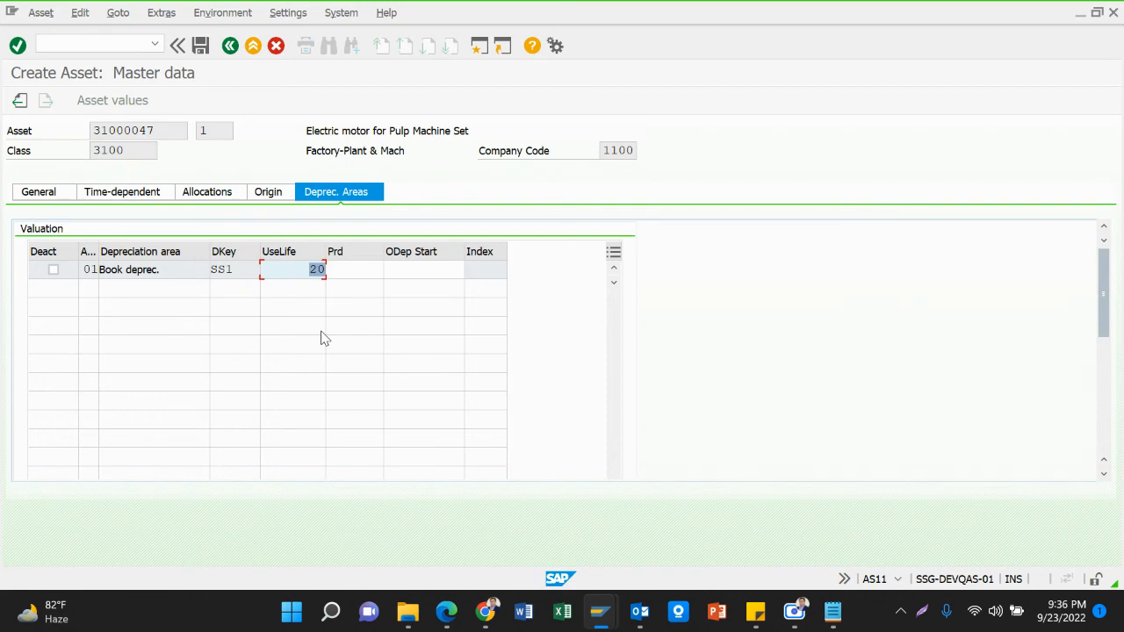
type("3")
key("Return")
key("Return")
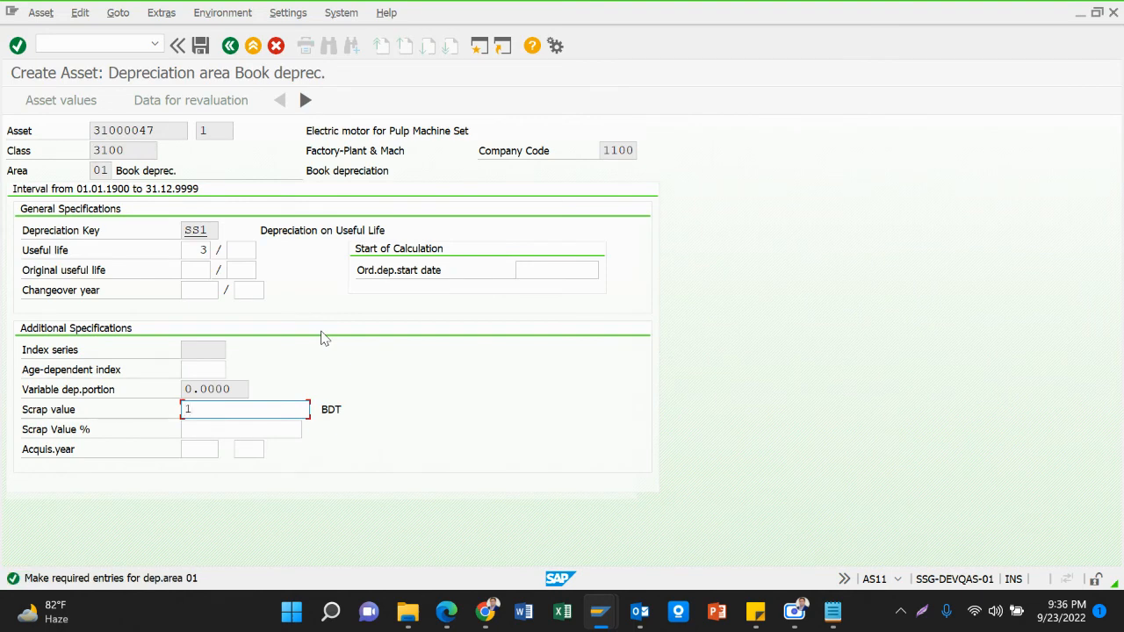
Save the sub-asset master data and choose to maintain individual entries for the 5 similar subnumbers.
key("ctrl+s")
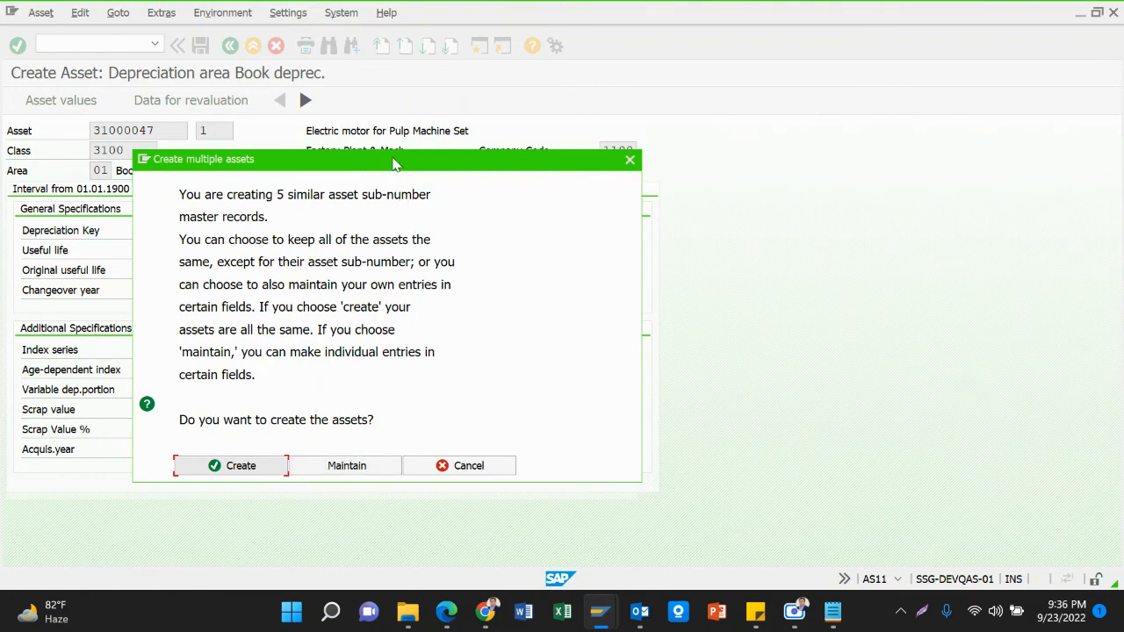
left_click_drag(397, 164, 449, 136)
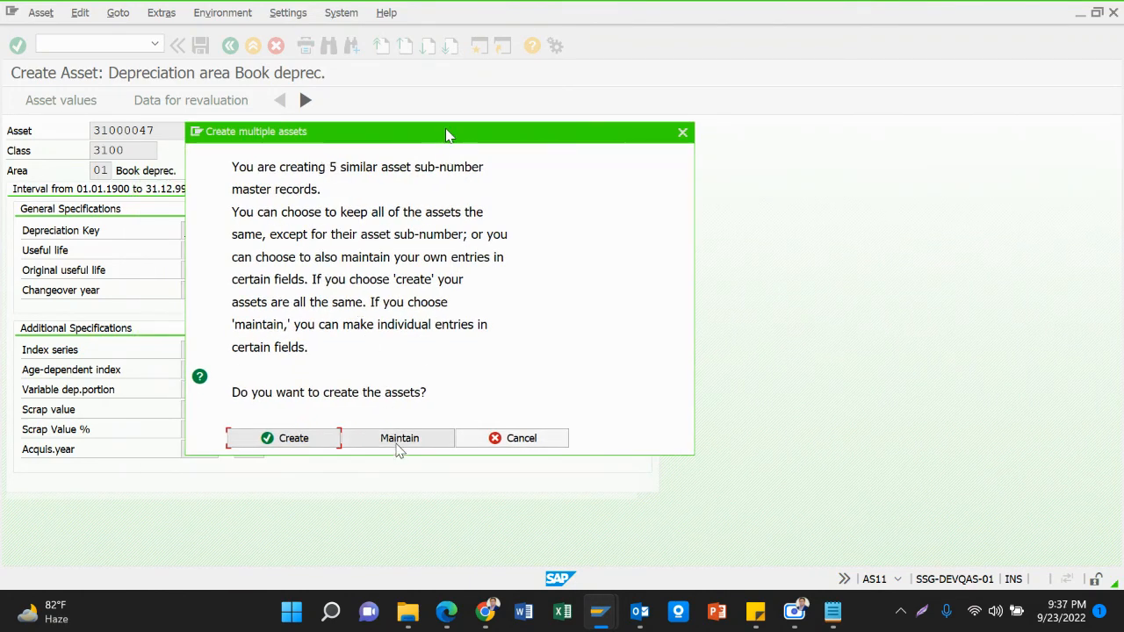
left_click(397, 442)
left_click_drag(499, 138, 628, 101)
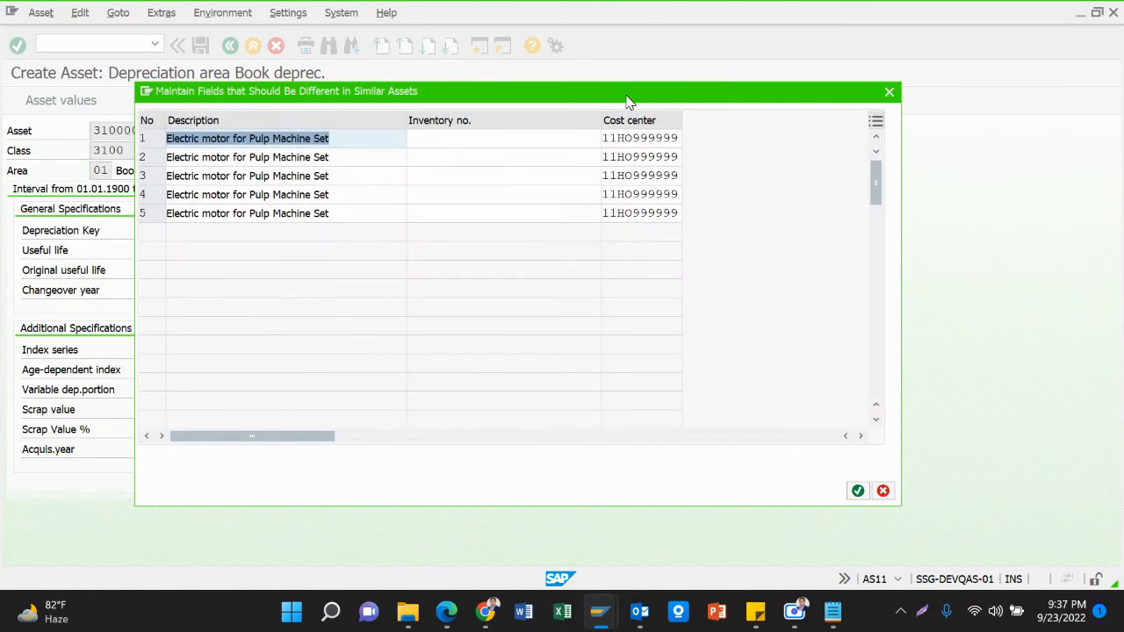
left_click(279, 157)
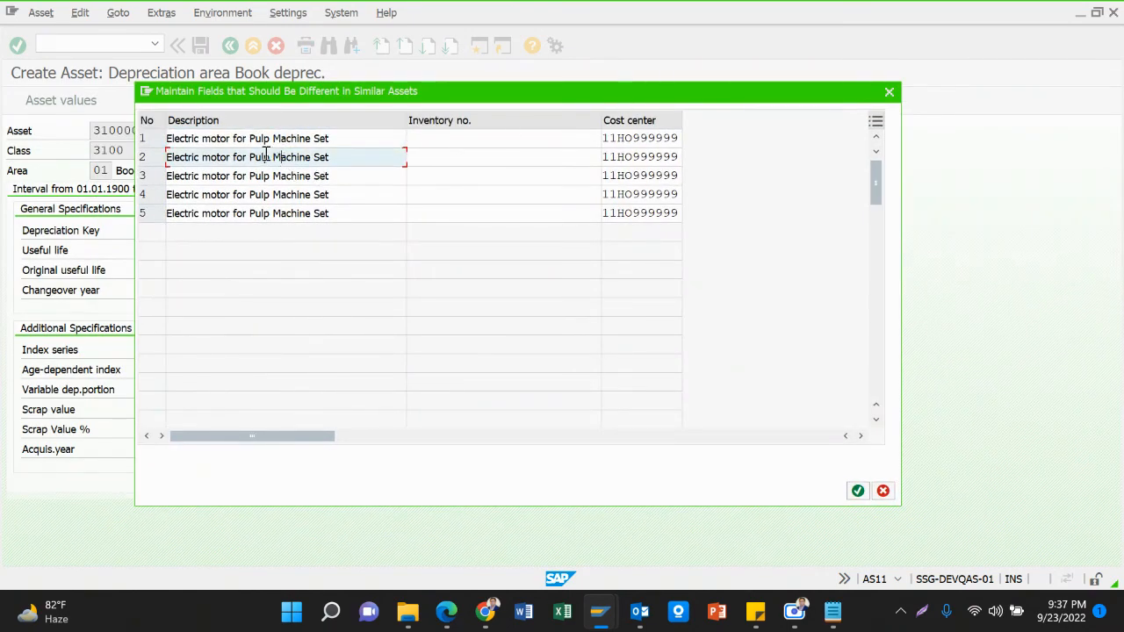
left_click(349, 137)
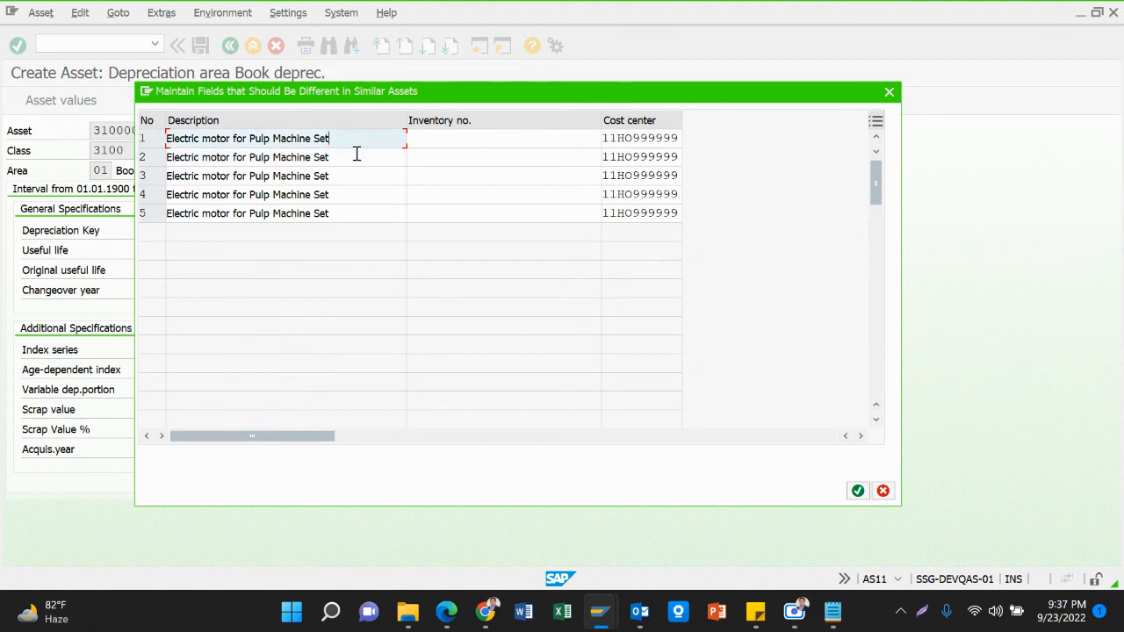
type("-01")
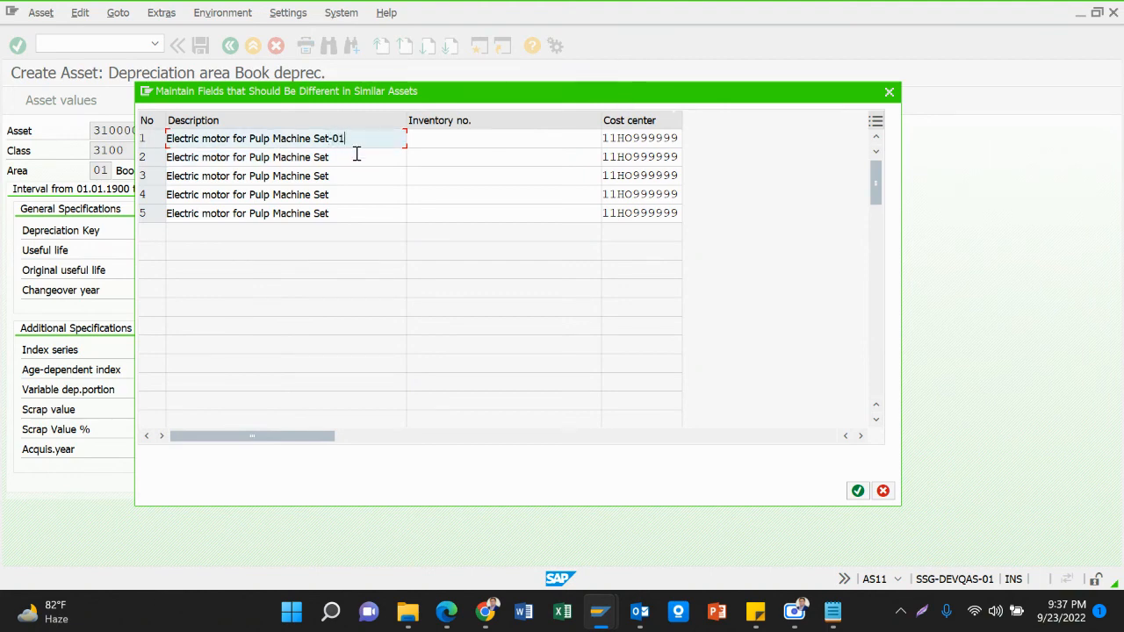
left_click(356, 156)
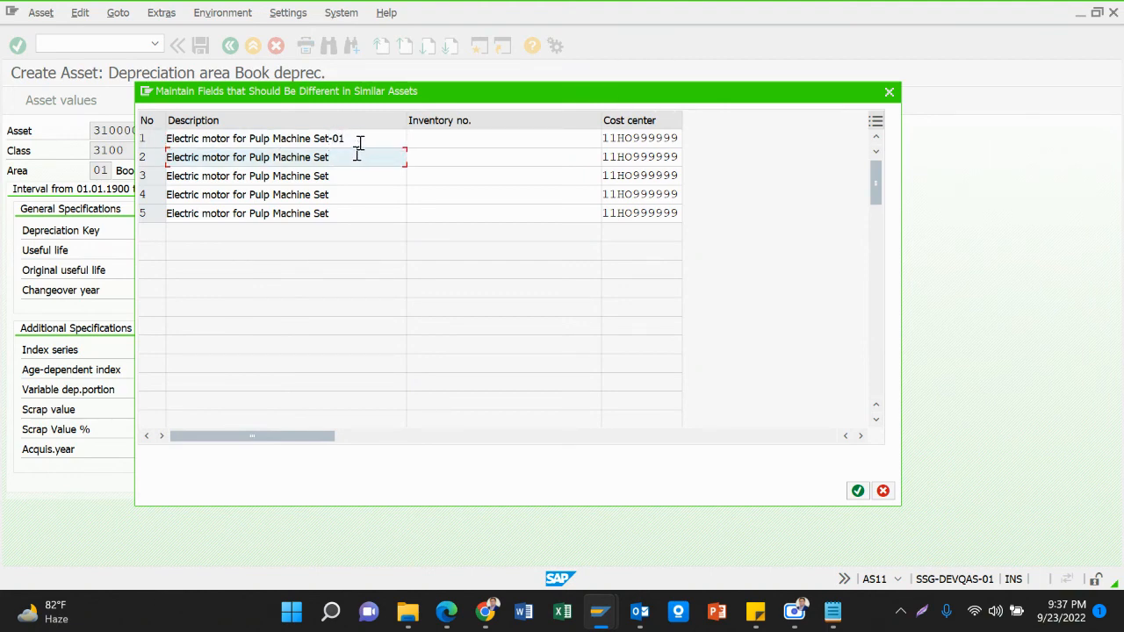
left_click(359, 140)
key("BackSpace")
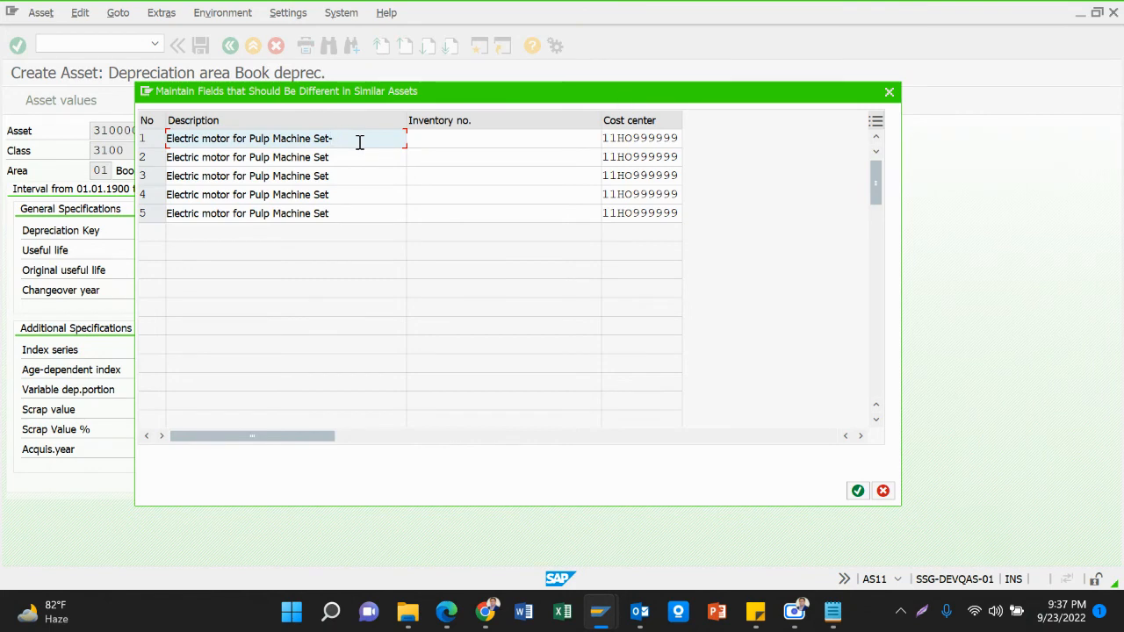
Number the five sub-asset descriptions in order by inserting -01 to -05 directly after "Electric motor".
left_click(230, 139)
type("-0")
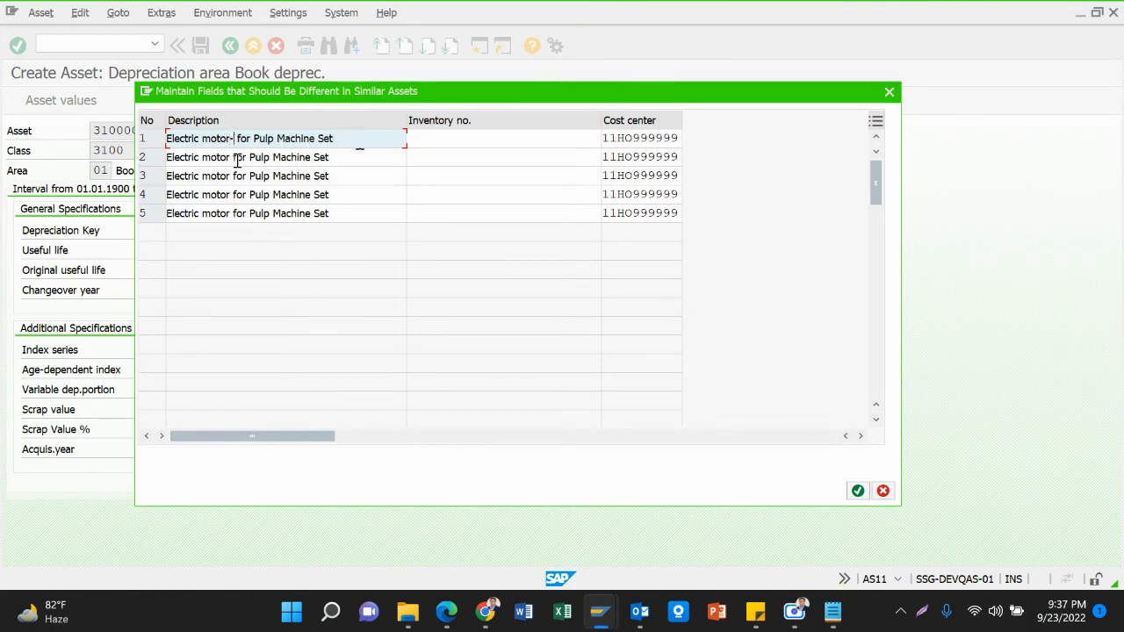
type("1")
left_click(237, 160)
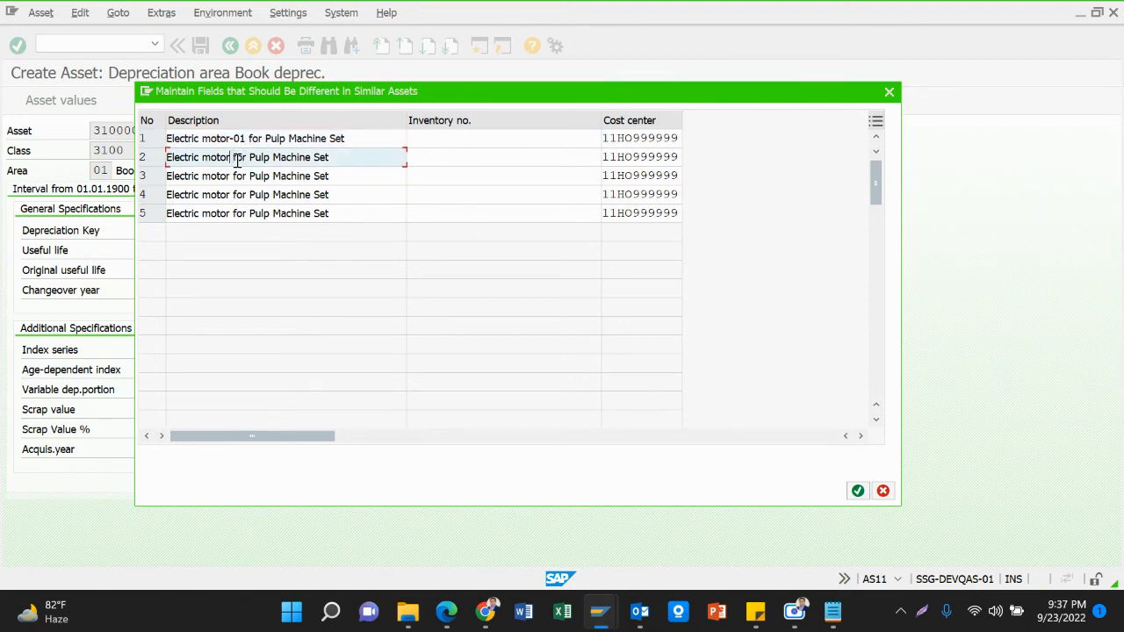
type("-02")
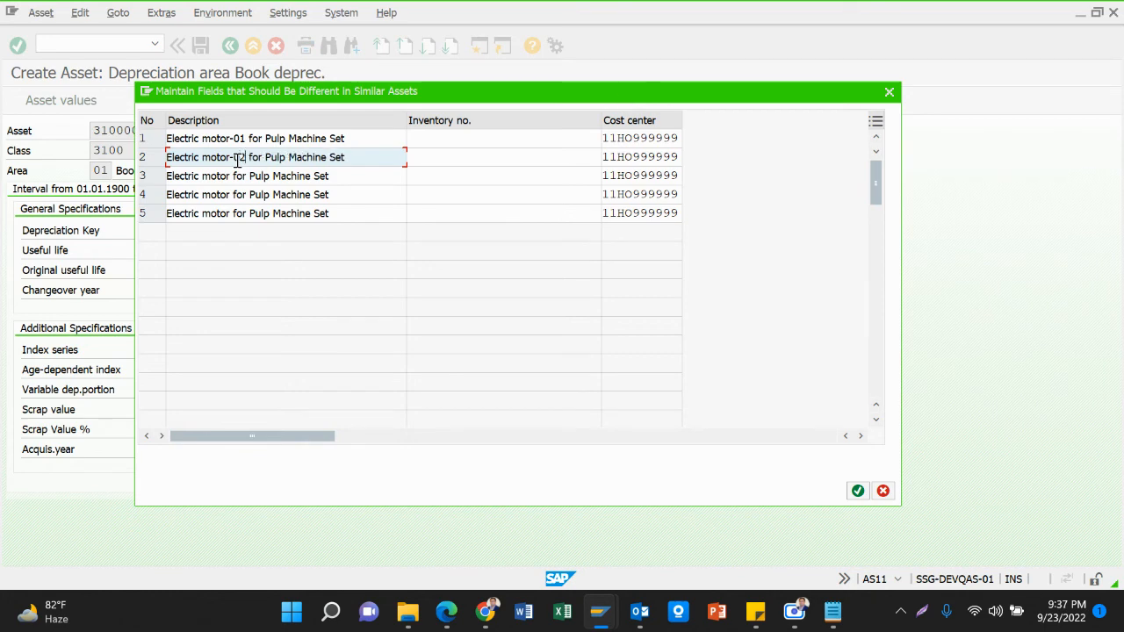
key("Down")
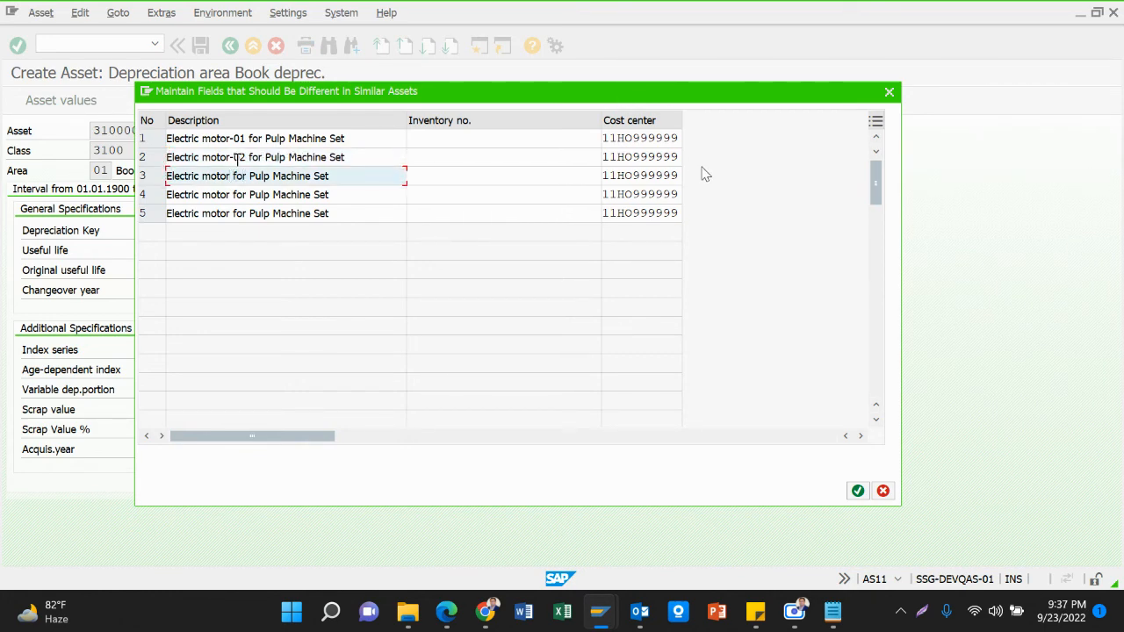
type("-03")
key("Down")
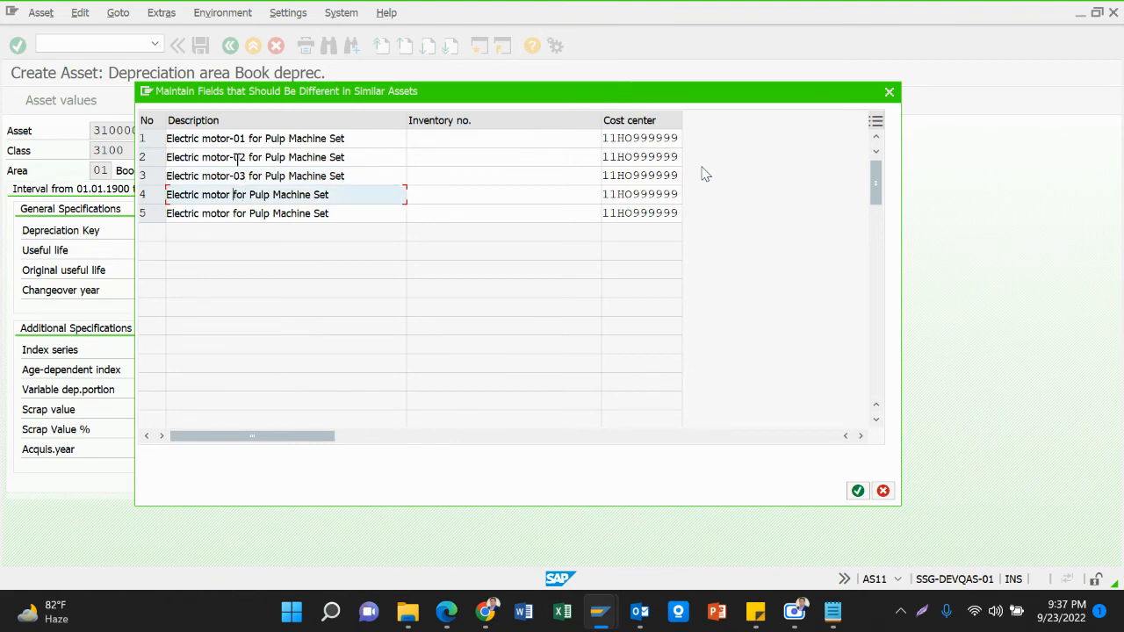
type("-04")
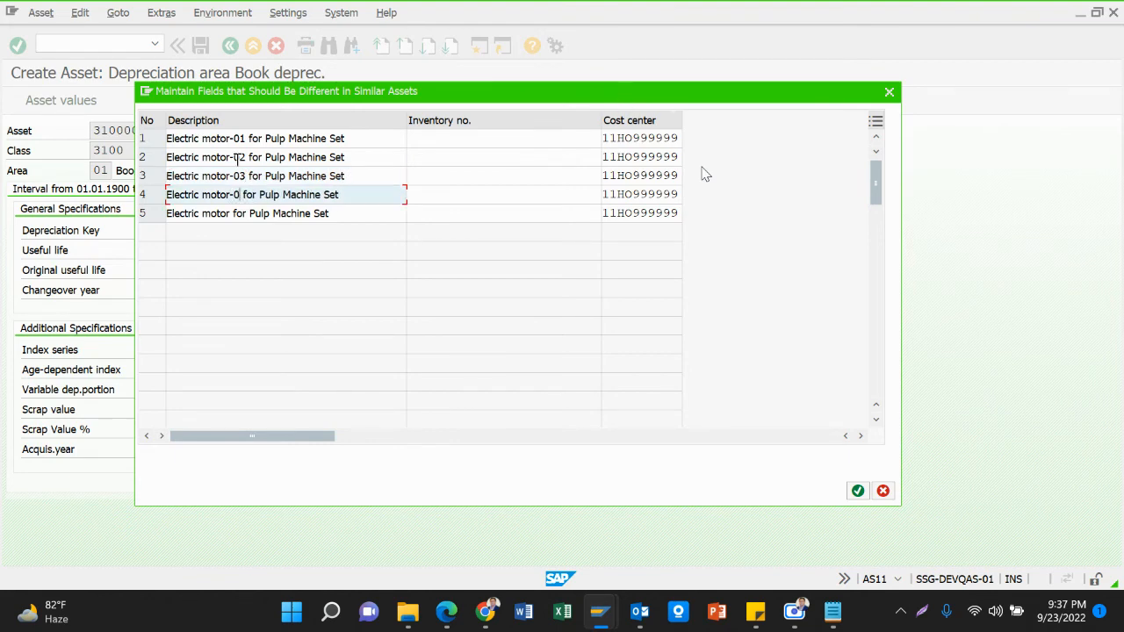
key("Down")
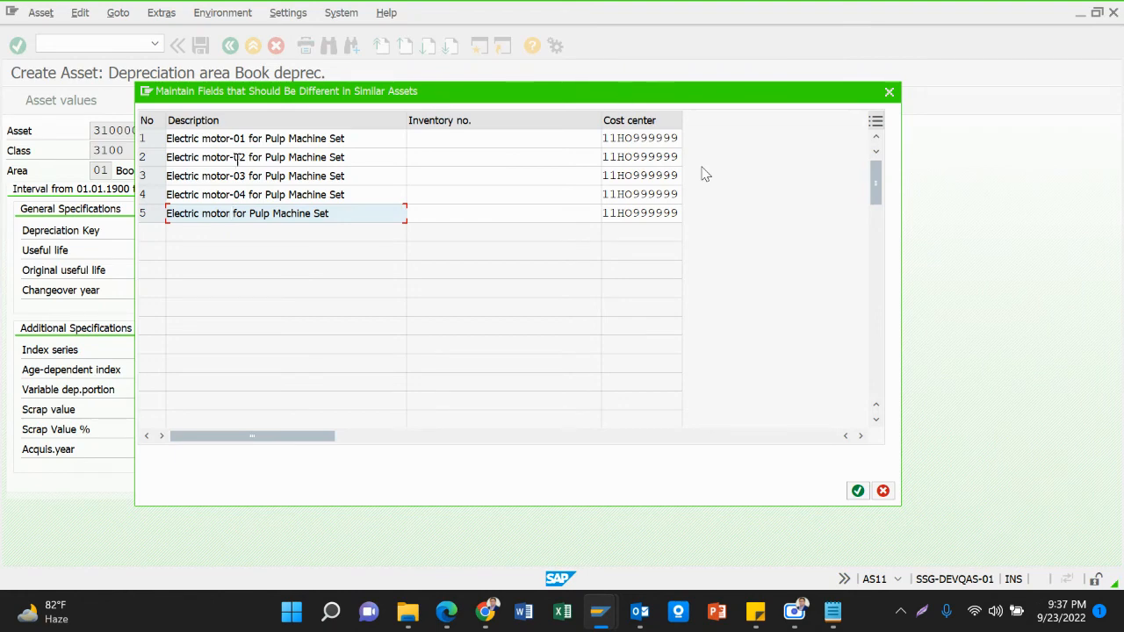
type("-0")
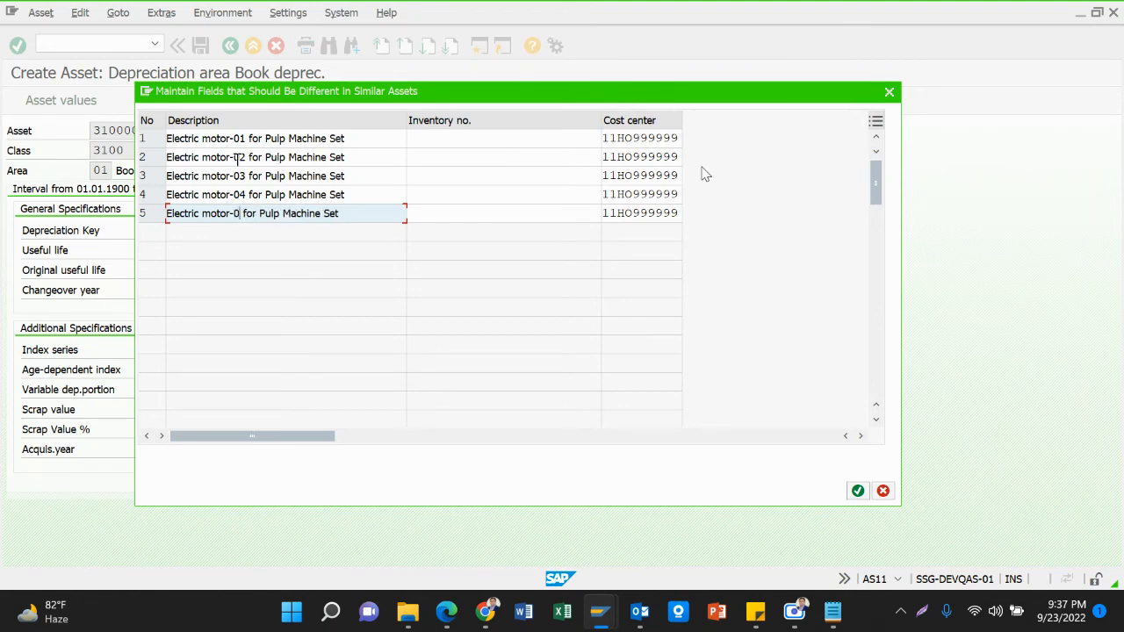
type("5")
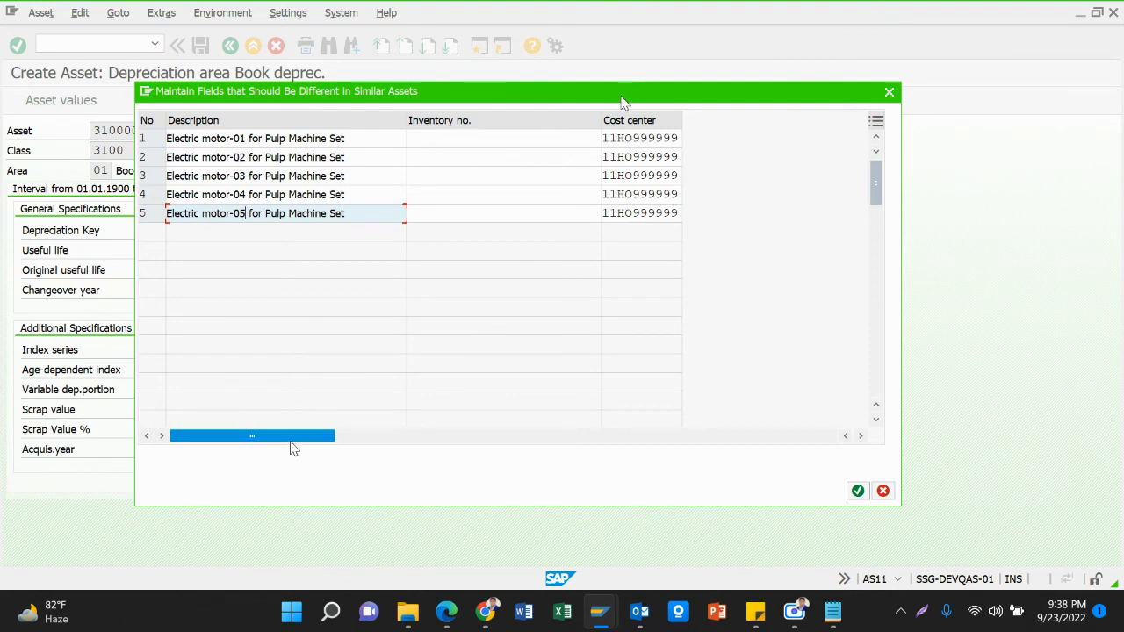
Change the first sub-asset's cost center to 11fa999999.
left_click_drag(290, 442, 418, 463)
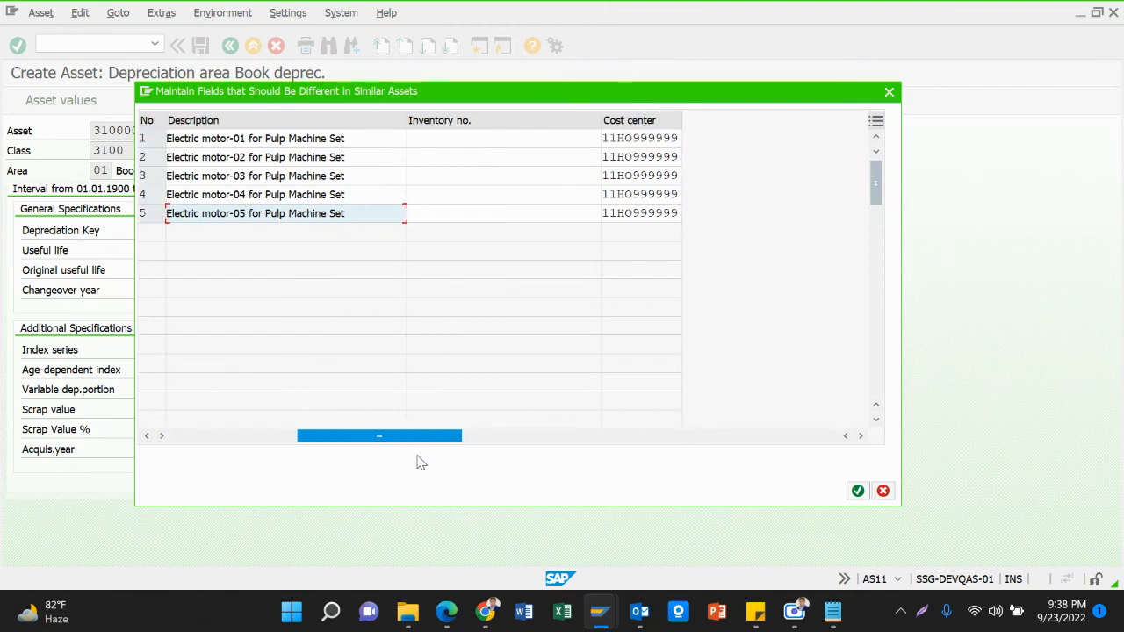
left_click(610, 138)
key("Delete")
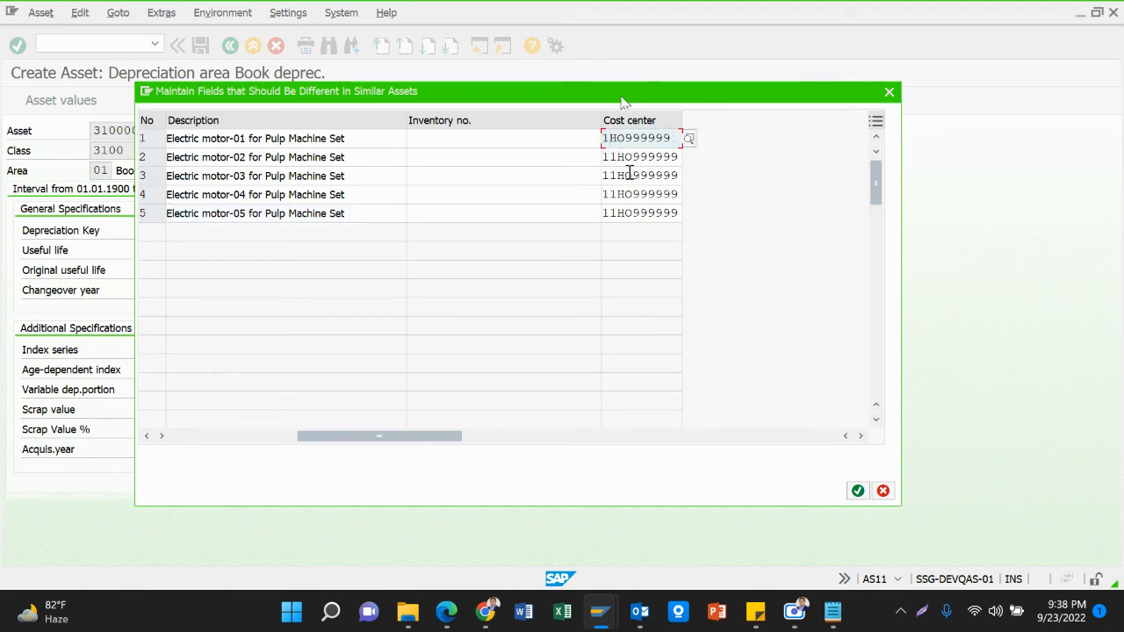
type("1")
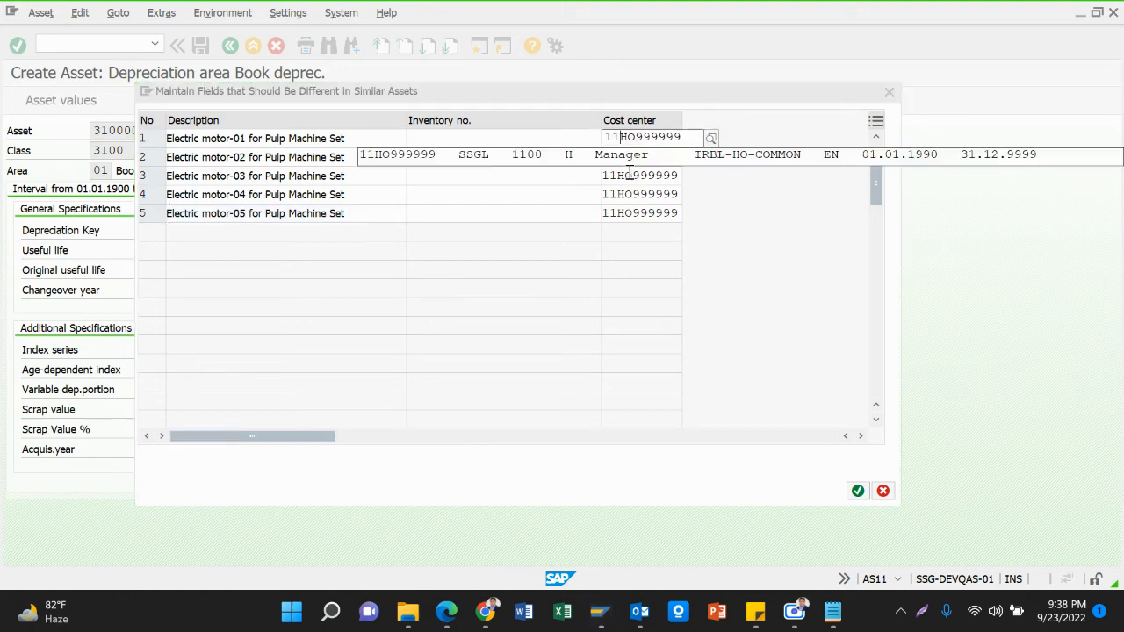
key("Delete")
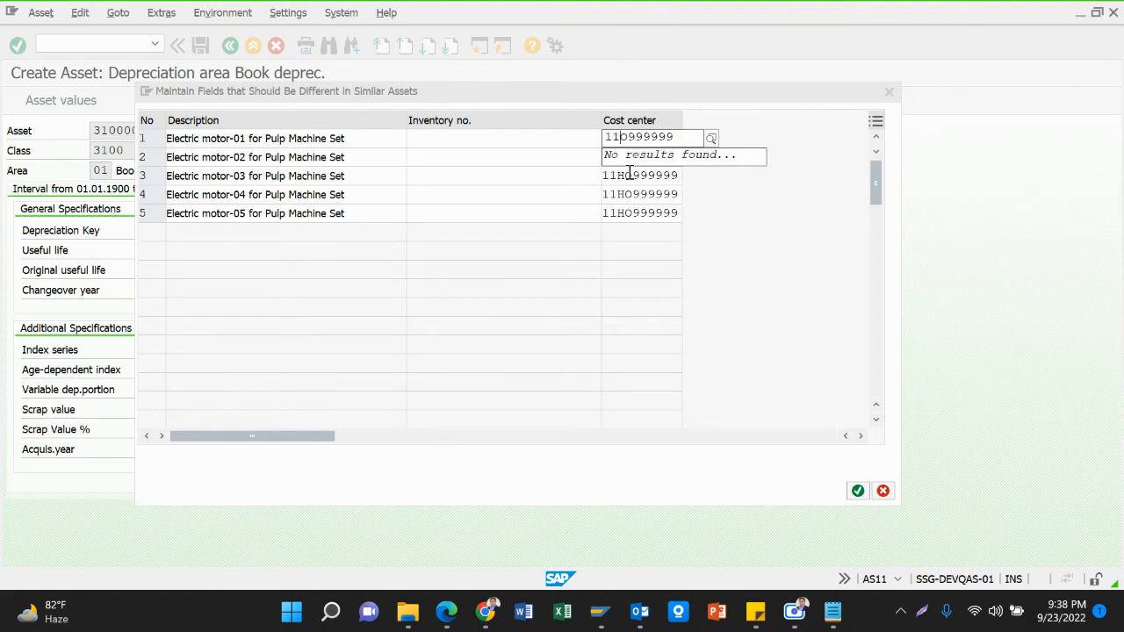
type("fa")
key("Down")
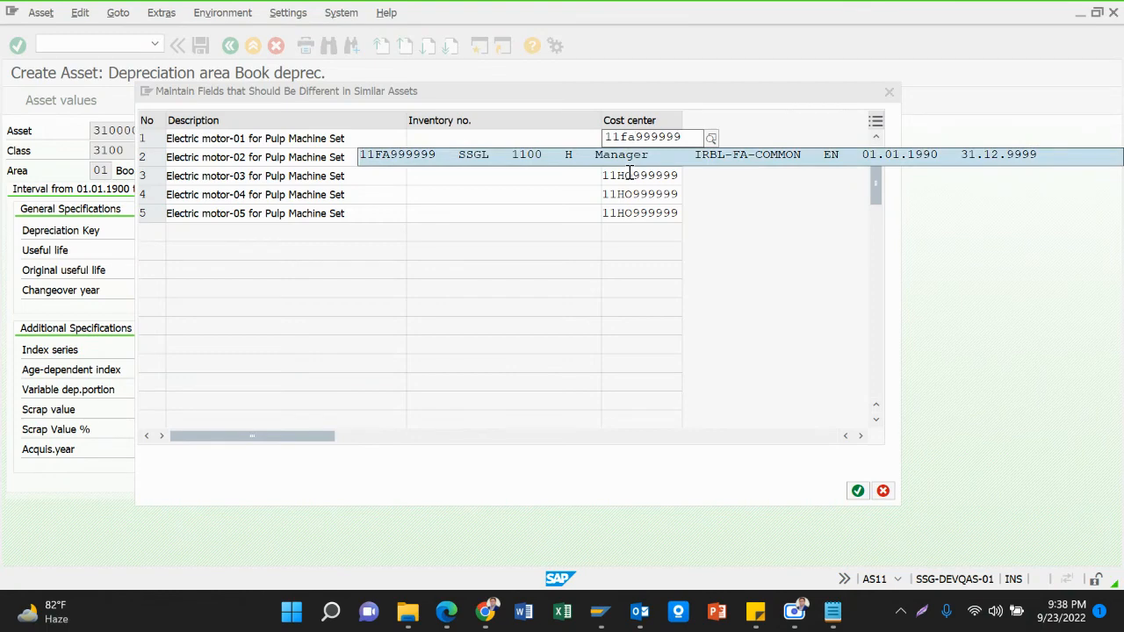
key("Escape")
left_click(562, 137)
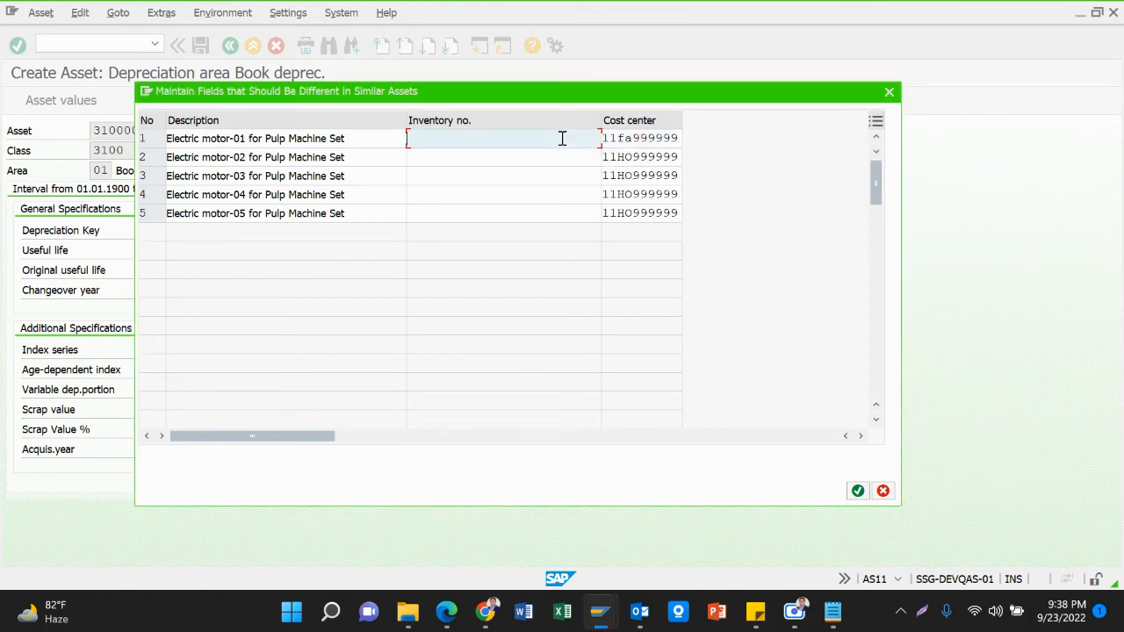
key("Tab")
Copy cost center 11fa999999 from the first sub-asset to sub-assets 2 through 5, replacing their existing entries.
left_click(574, 159)
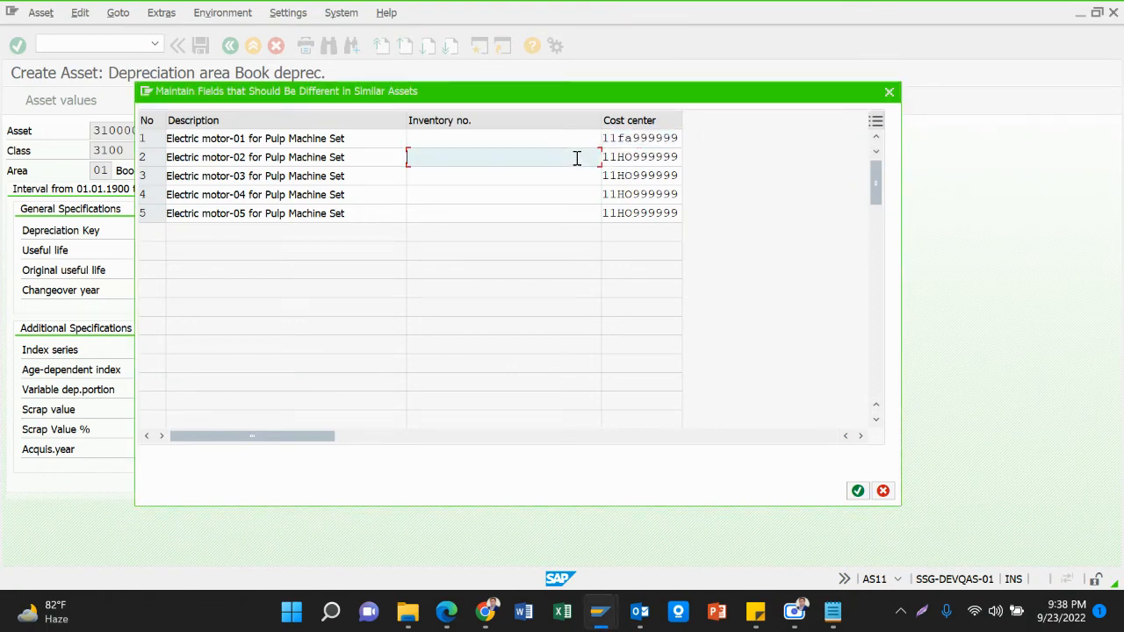
key("Tab")
key("Delete")
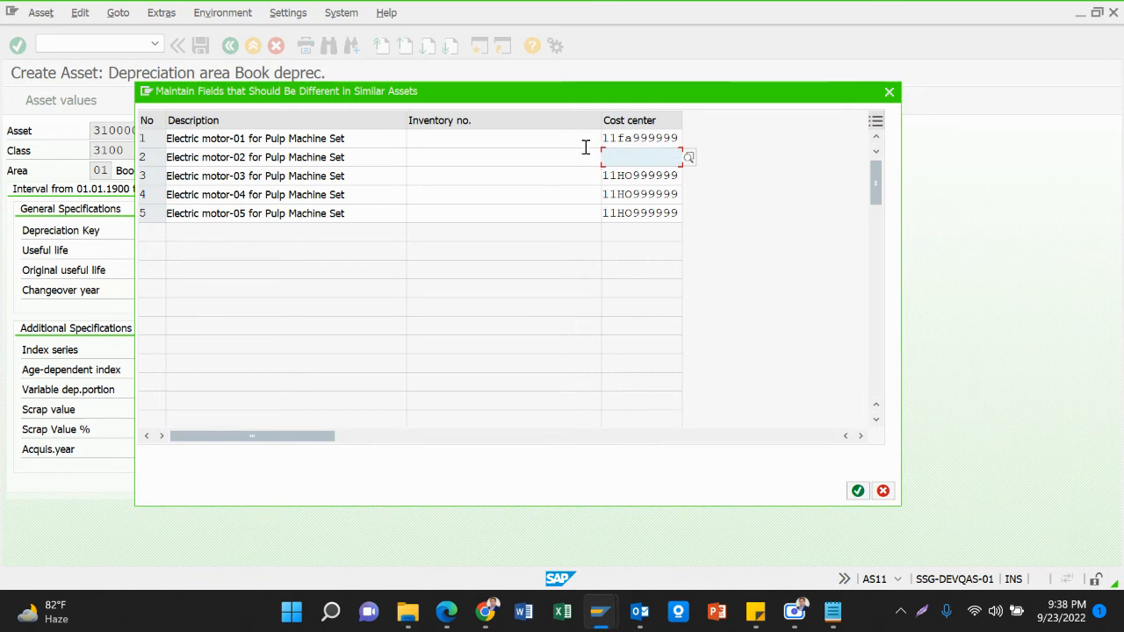
left_click(572, 138)
key("Tab")
key("ctrl+c")
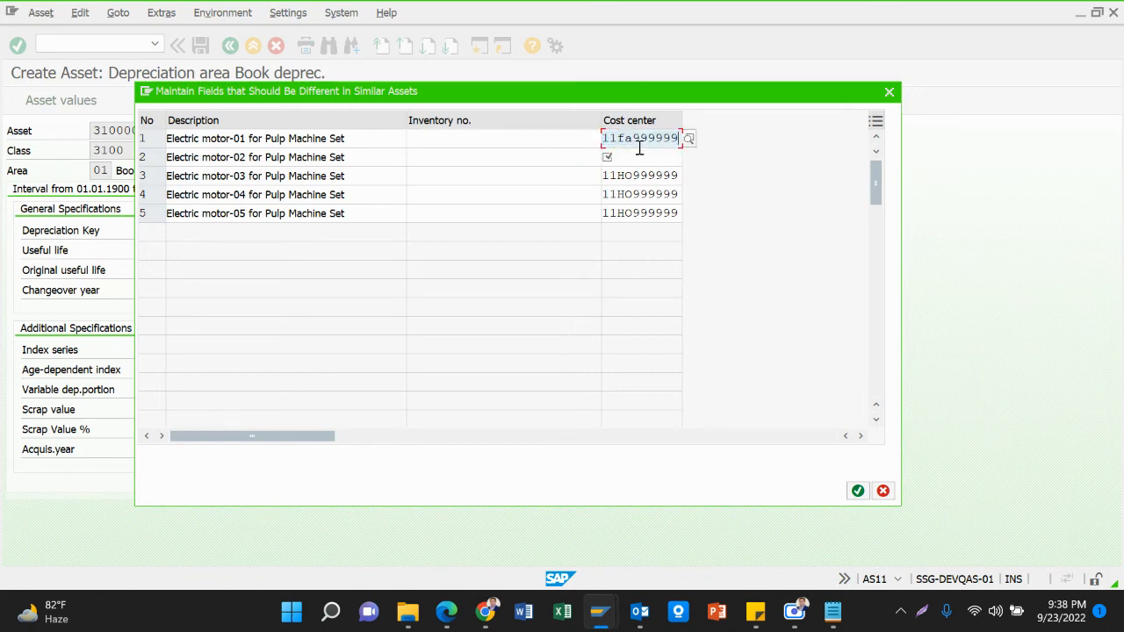
left_click(630, 159)
key("ctrl+v")
left_click(564, 179)
key("Tab")
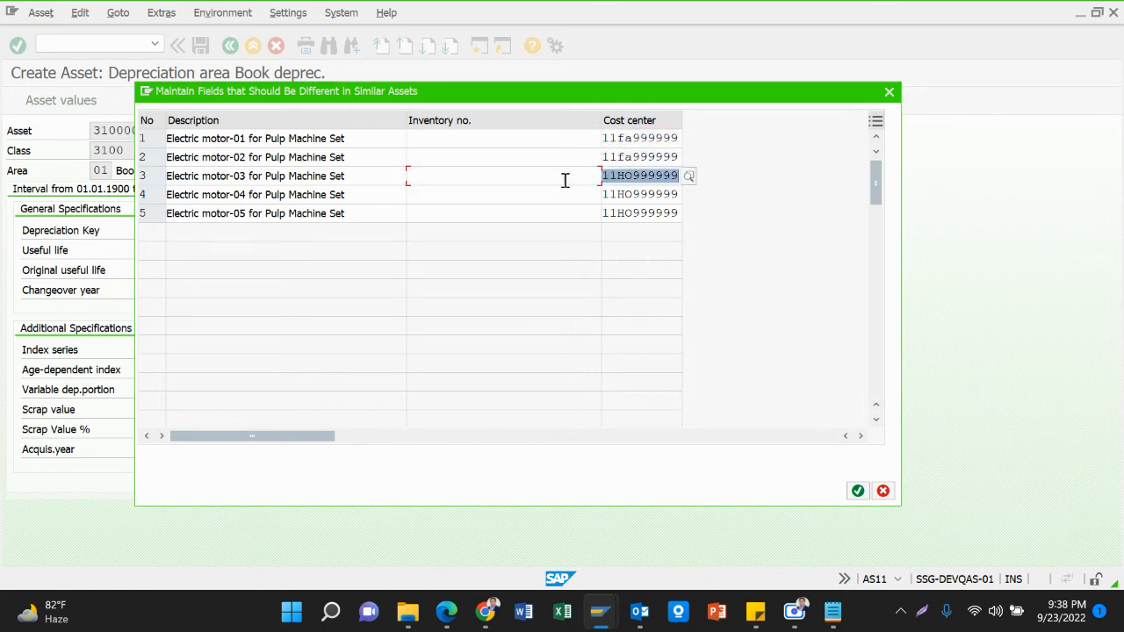
key("ctrl+v")
left_click(574, 193)
key("Tab")
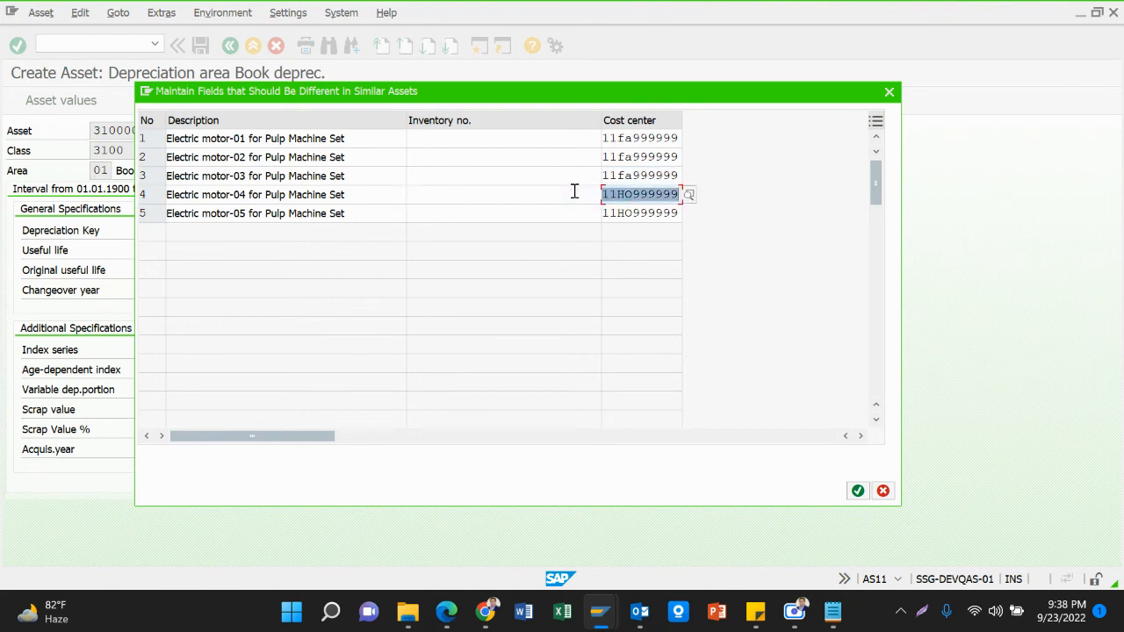
key("ctrl+v")
left_click(579, 214)
key("Tab")
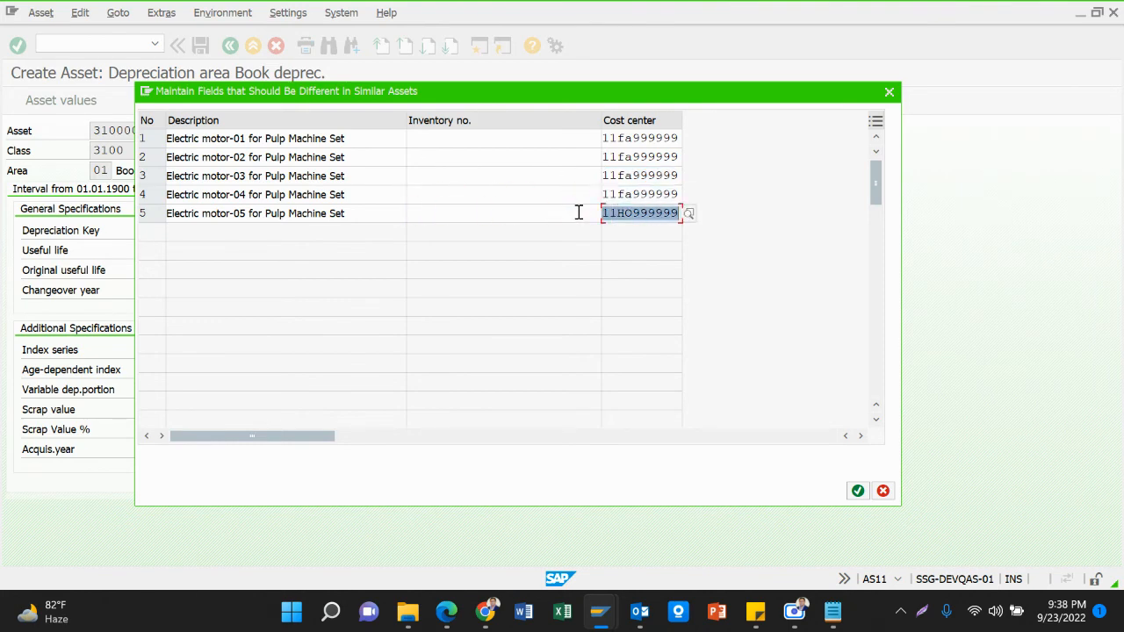
key("ctrl+v")
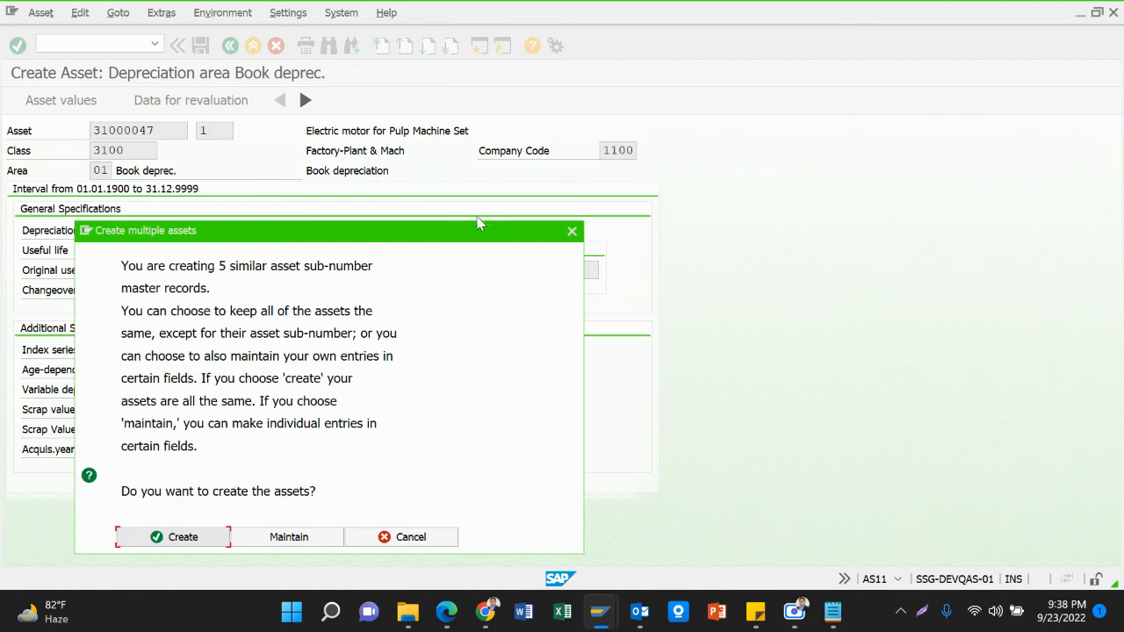
Create the five sub-assets under main asset 31000047 with their individual entries.
left_click_drag(451, 156, 754, 155)
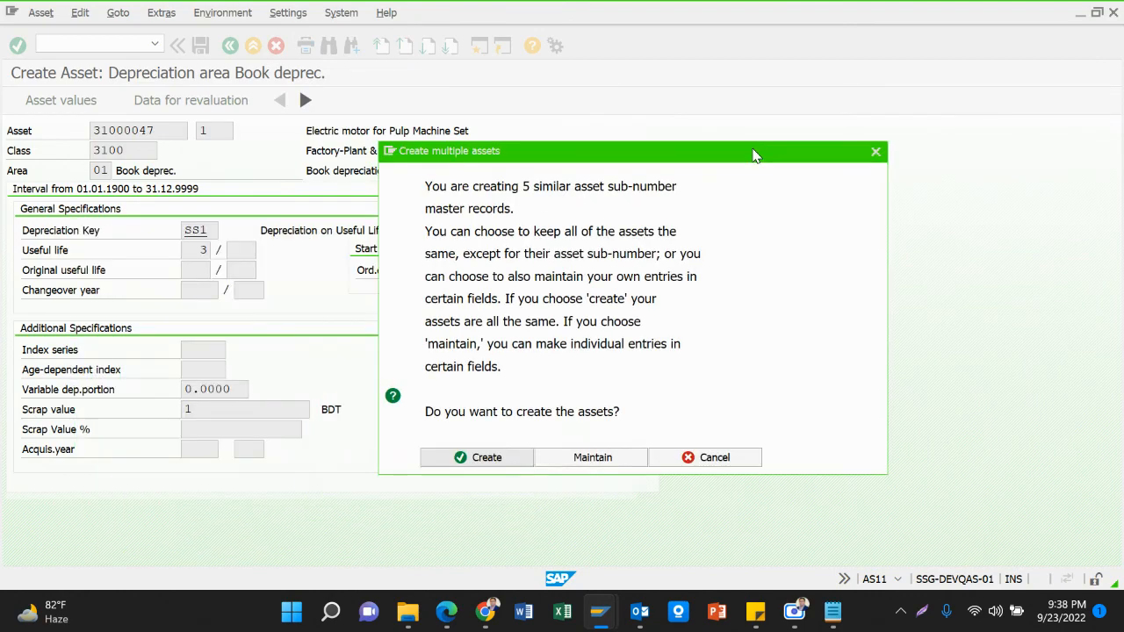
left_click(480, 458)
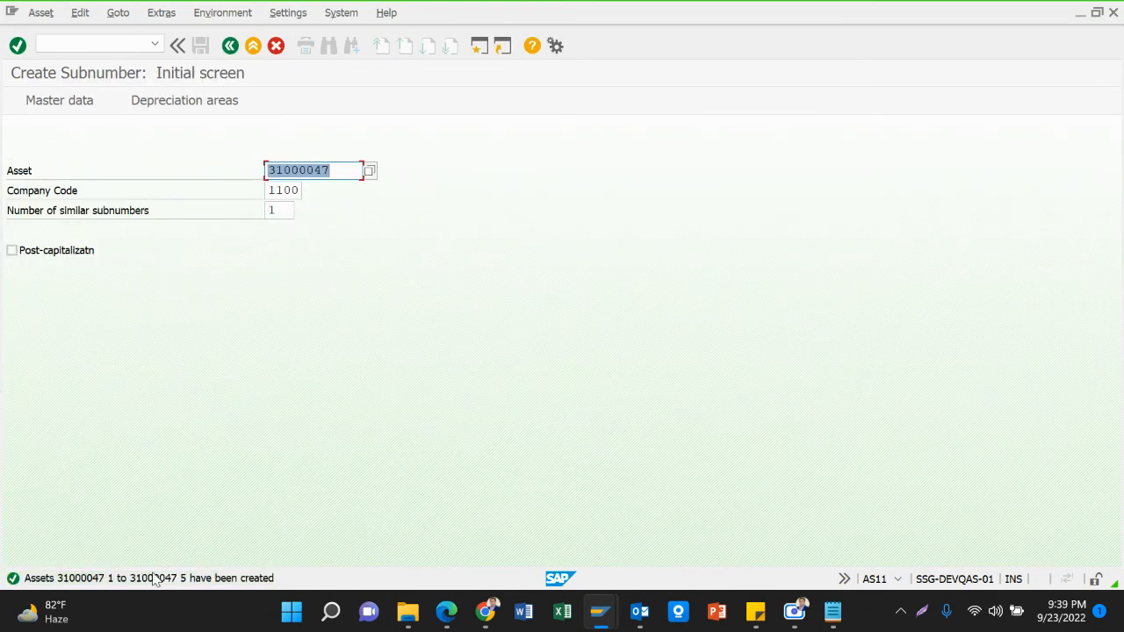
Examine the sub-asset creation message's details for the main asset number and the first and last assigned sub-numbers.
double_click(152, 582)
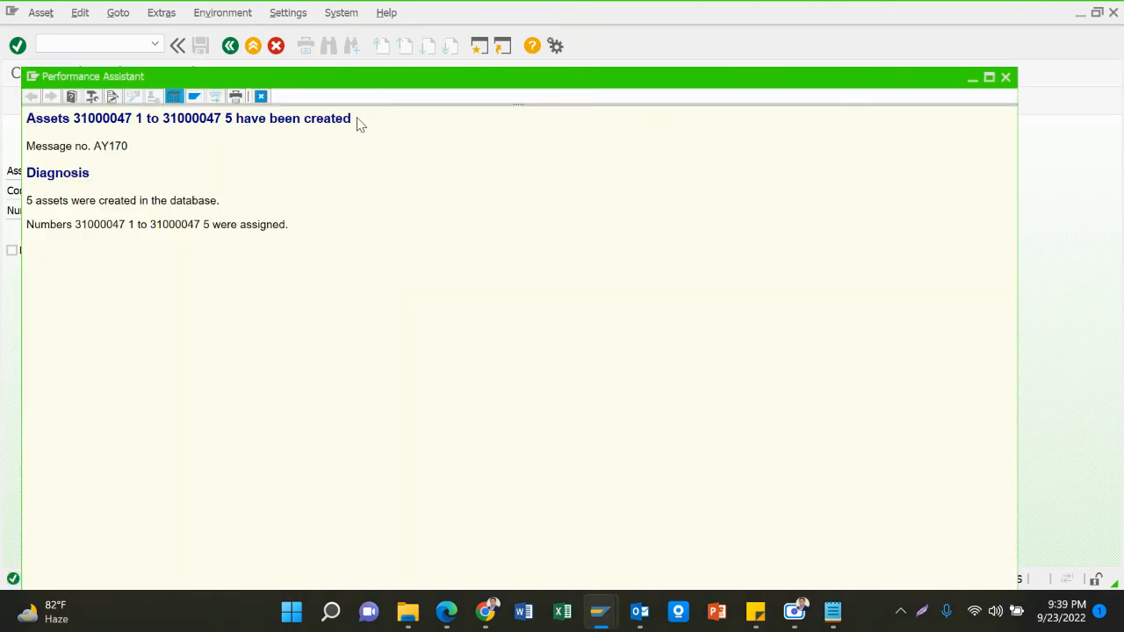
left_click_drag(354, 123, 32, 123)
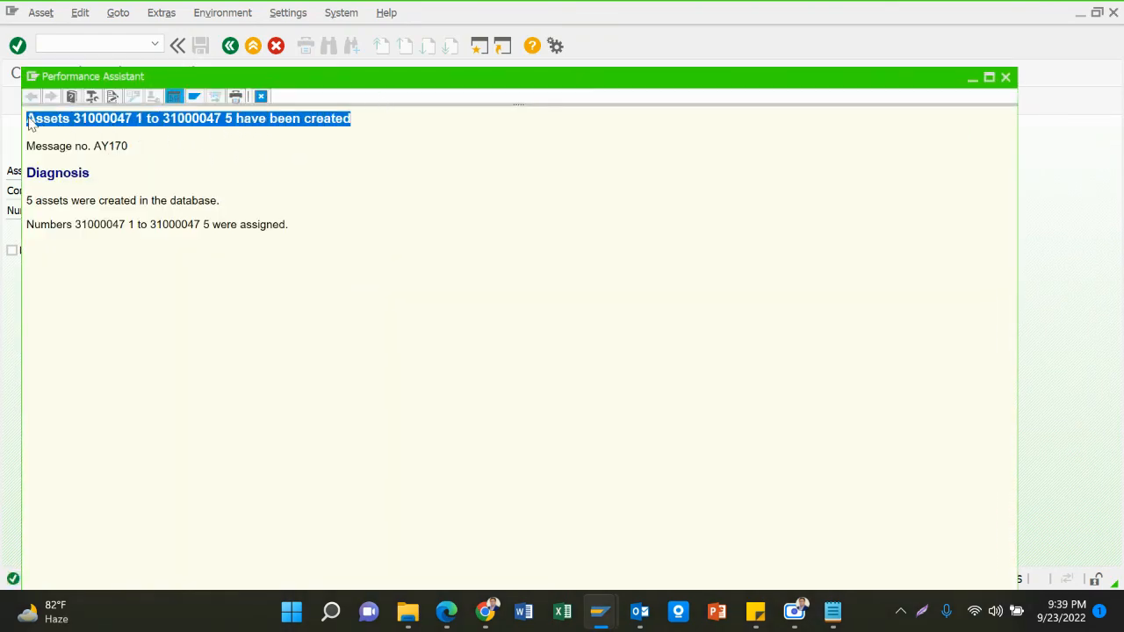
left_click(236, 123)
left_click_drag(73, 118, 134, 120)
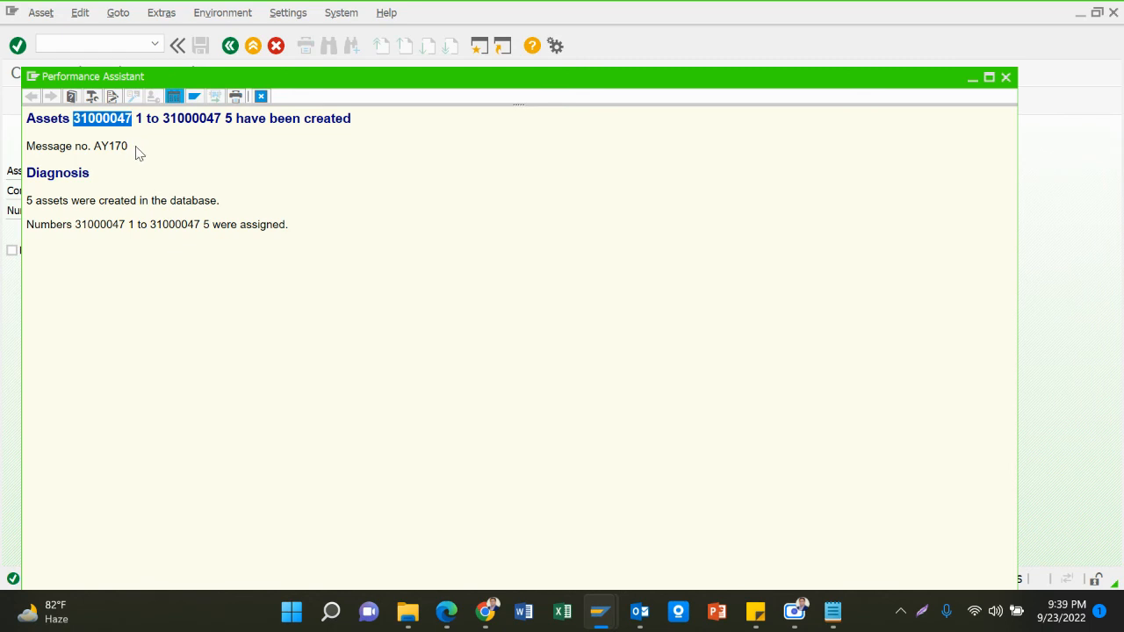
left_click(143, 118)
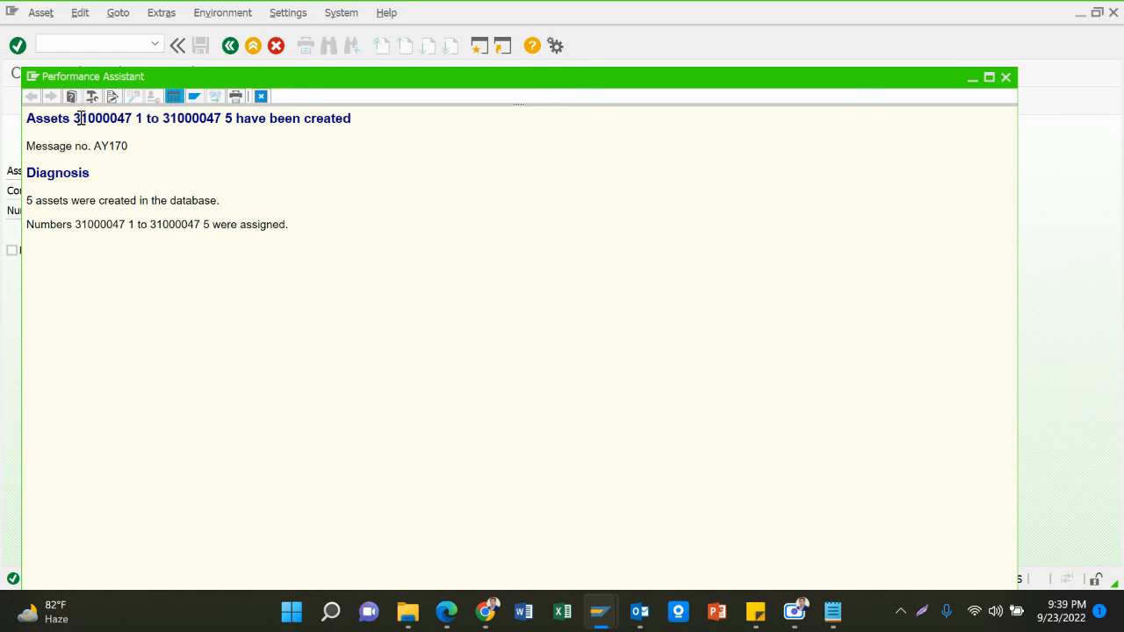
left_click_drag(75, 117, 136, 118)
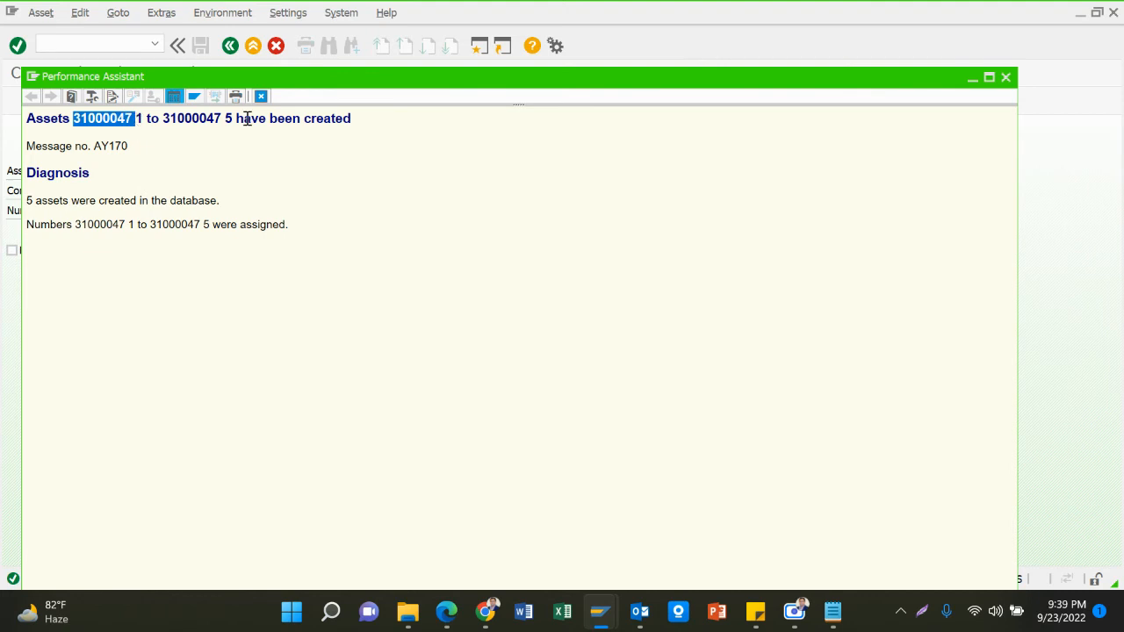
left_click(141, 119)
left_click_drag(136, 117, 150, 126)
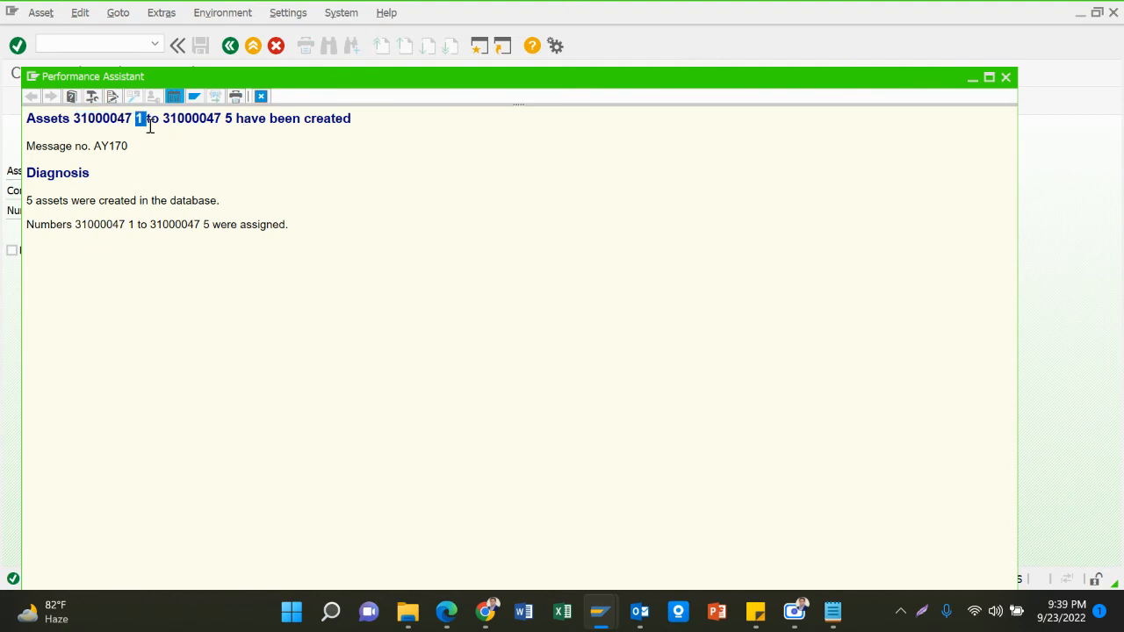
left_click_drag(224, 118, 235, 121)
left_click(1007, 78)
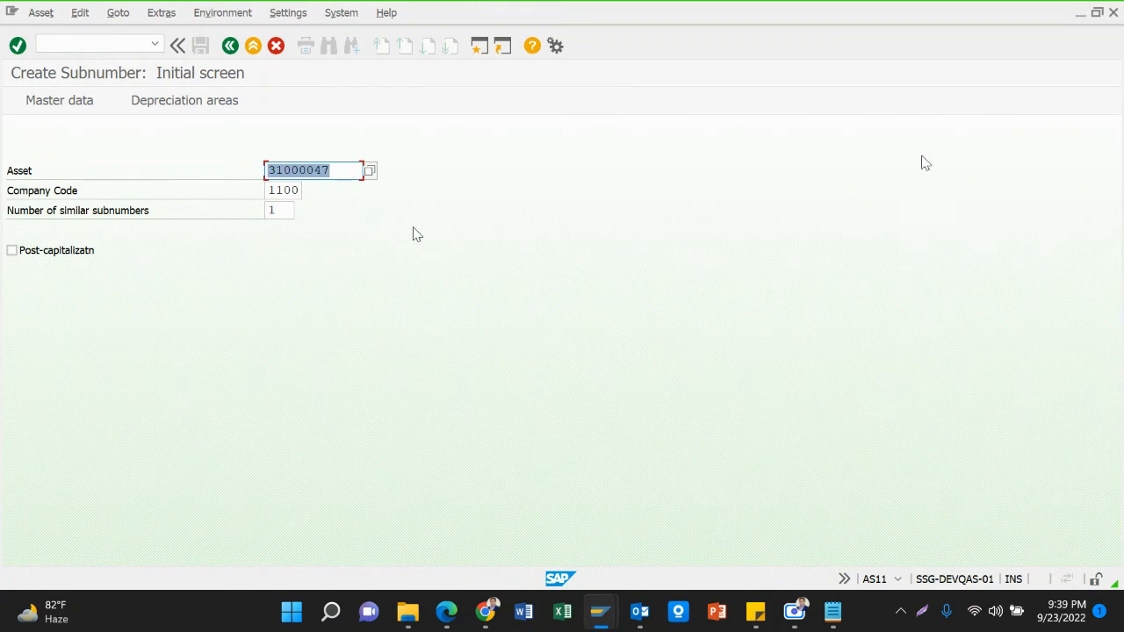
Leave the sub-asset creation transaction and open transaction F-90 for an asset acquisition from a vendor.
left_click(288, 211)
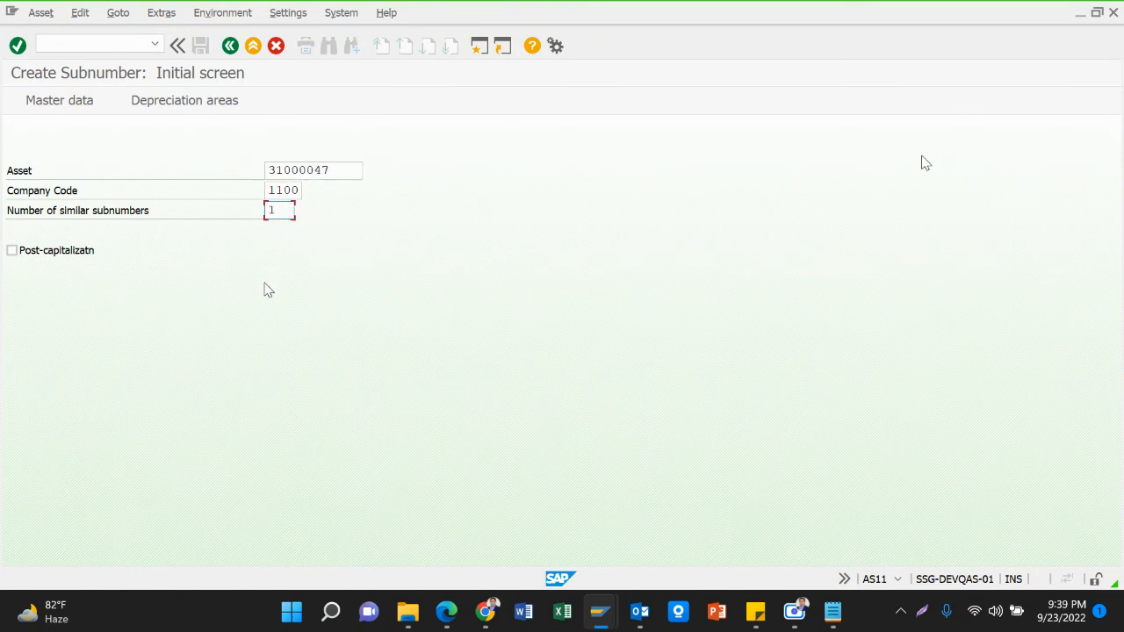
left_click(253, 44)
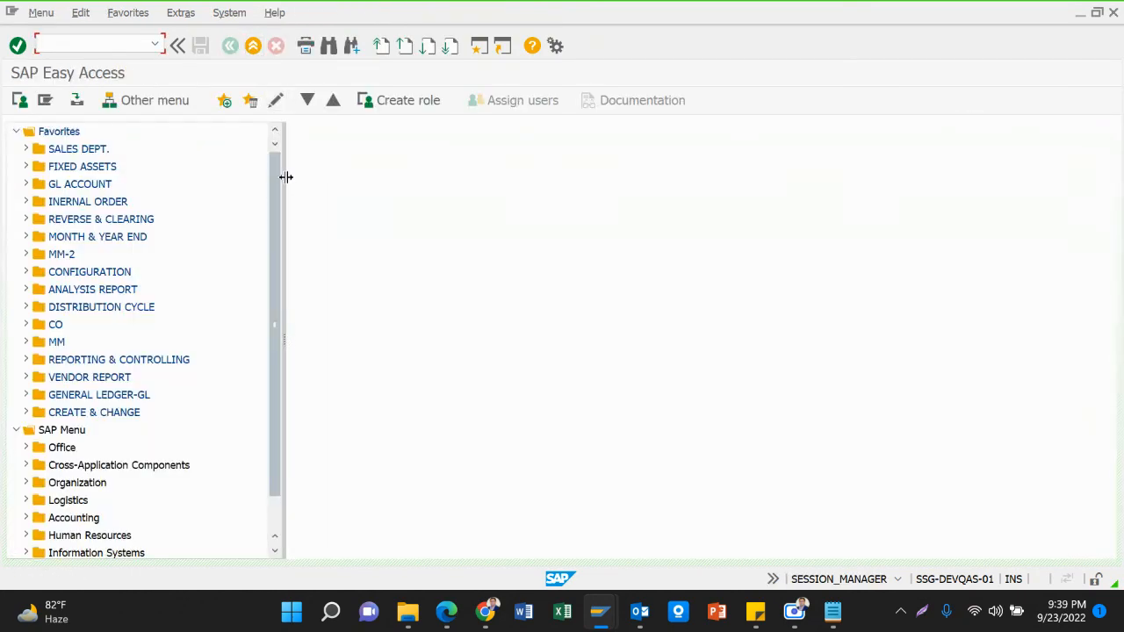
type("f-90")
key("Return")
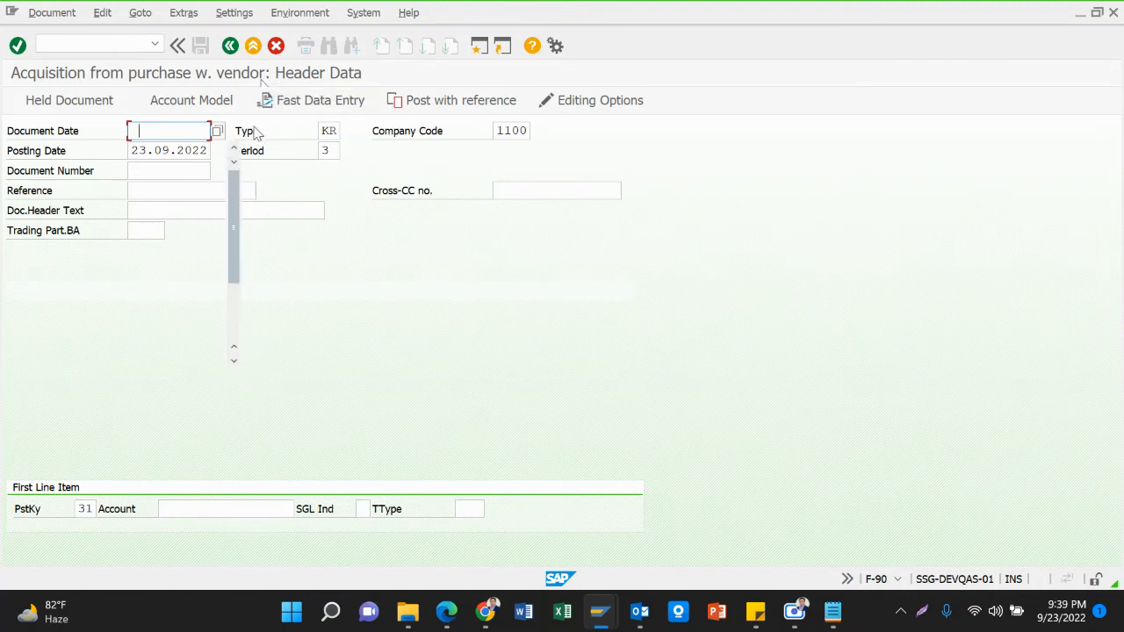
Enter document date 12.09.2022 in the acquisition header and clear the document type.
left_click(195, 149)
key("Tab")
key("Tab")
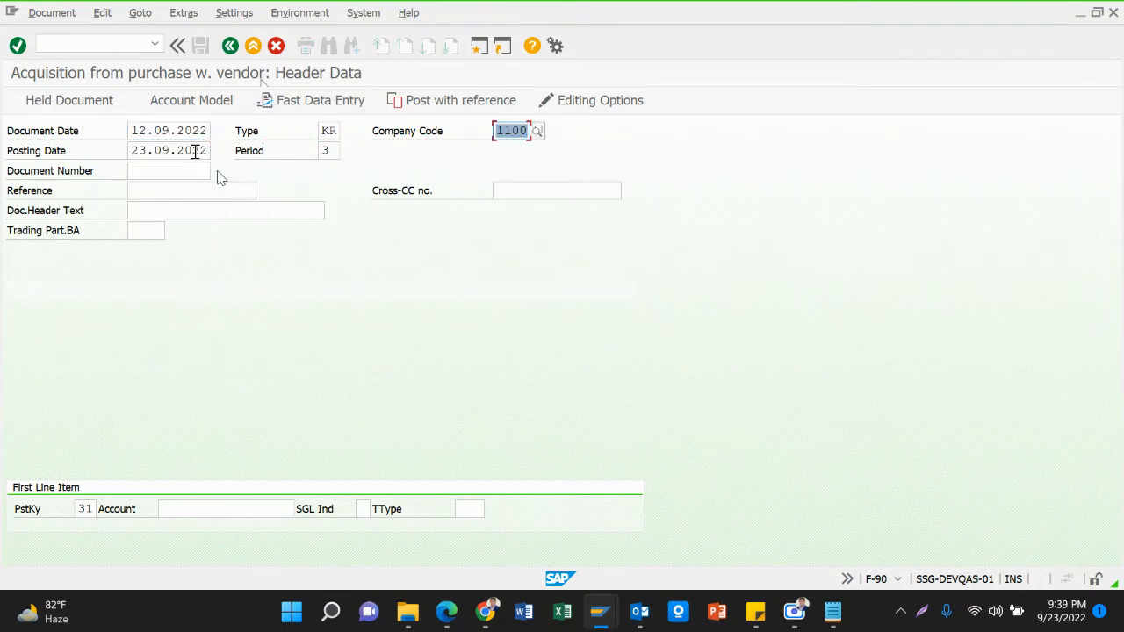
key("shift+Tab")
key("BackSpace")
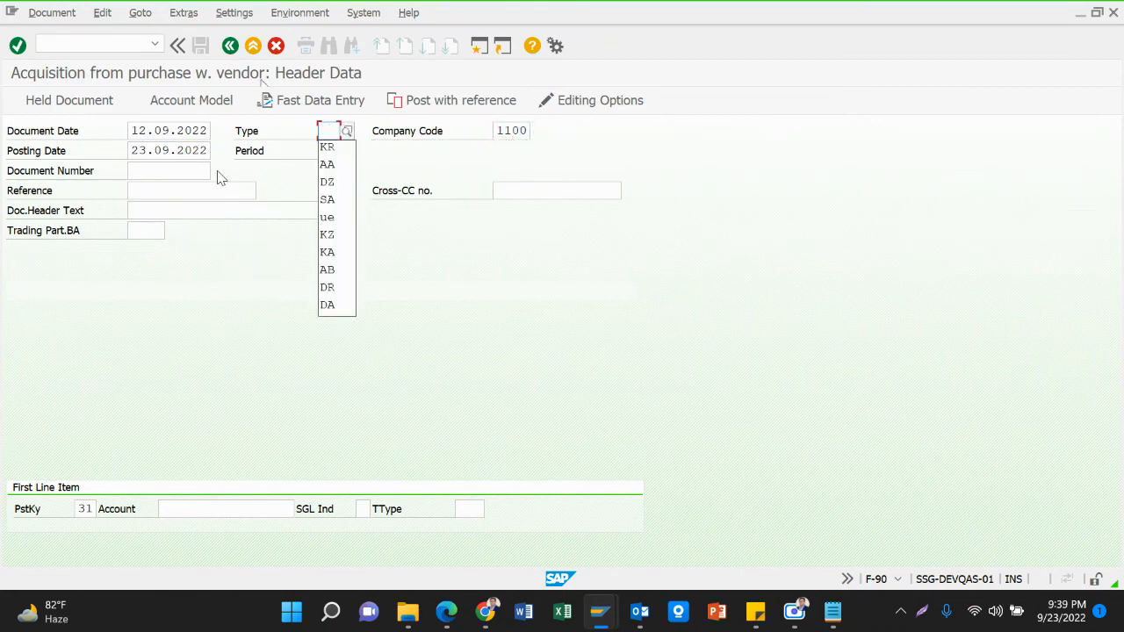
Set the document type to AA, the reference to Bill-2500/2001 and the document header text to "Building for H/O".
key("Down")
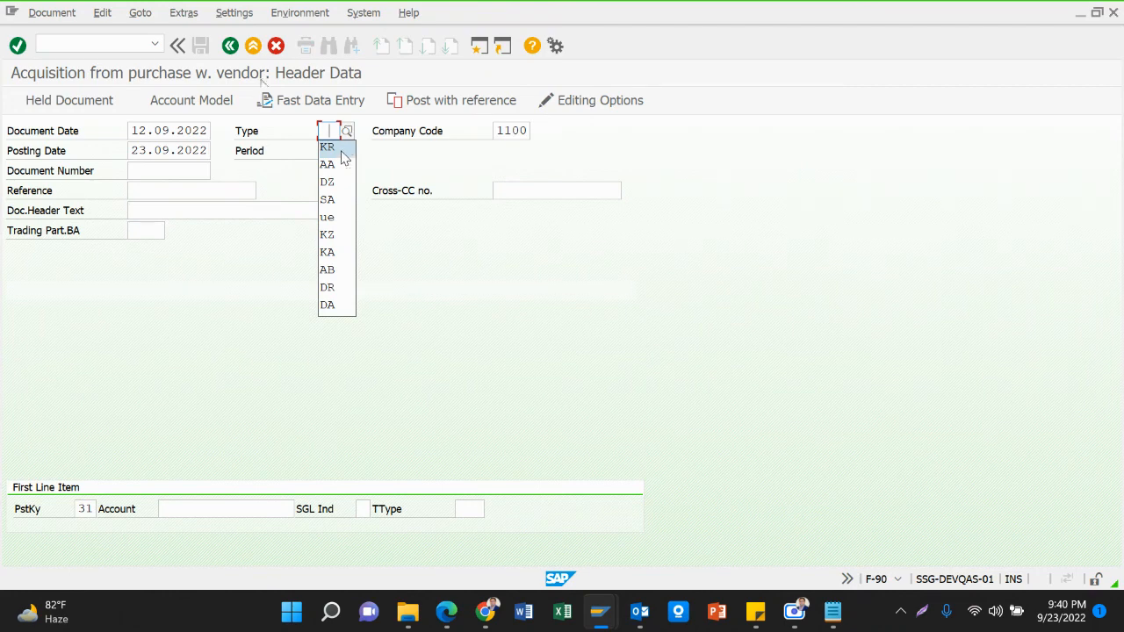
left_click(338, 164)
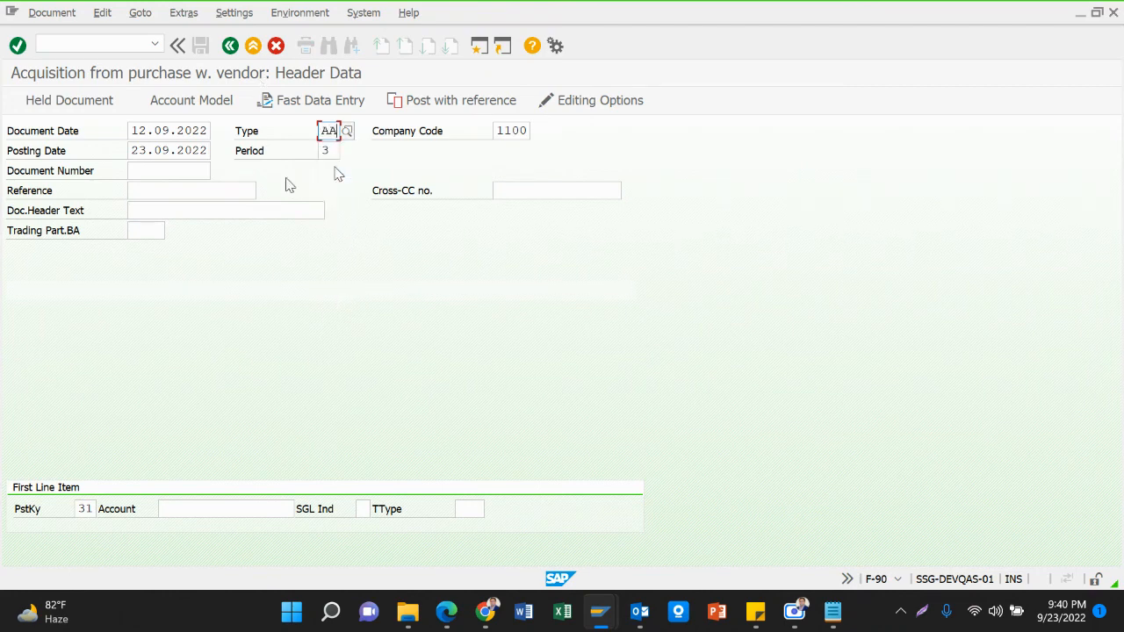
left_click(160, 191)
type("Bill-2500/2001")
key("Tab")
type("Building for H/O")
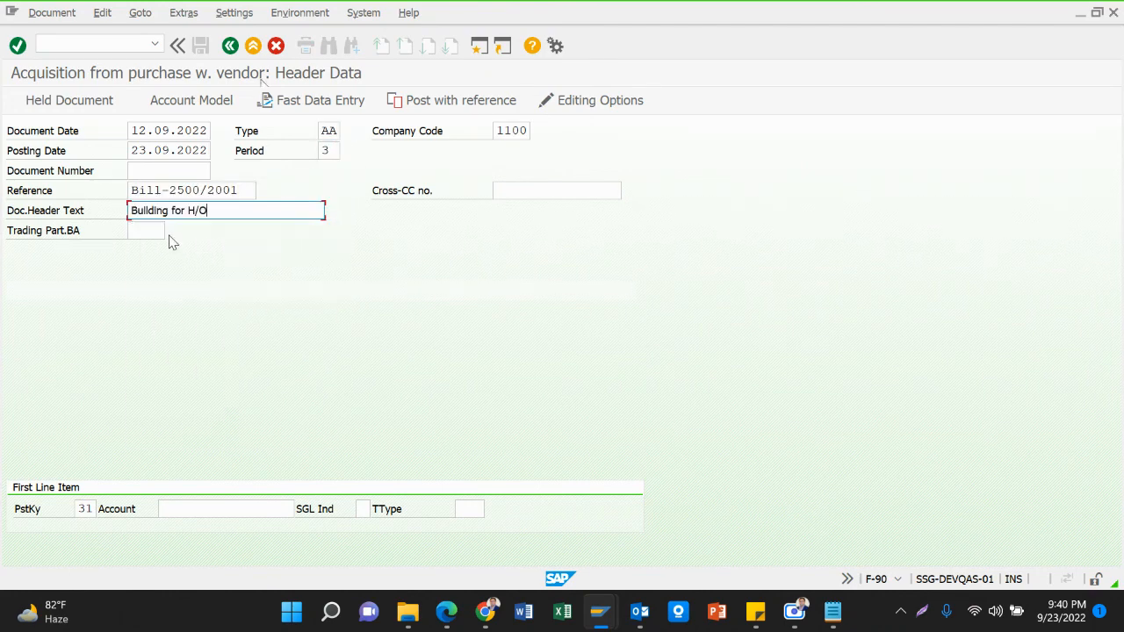
Set the posting key of the first line item to 70.
left_click_drag(93, 509, 21, 505)
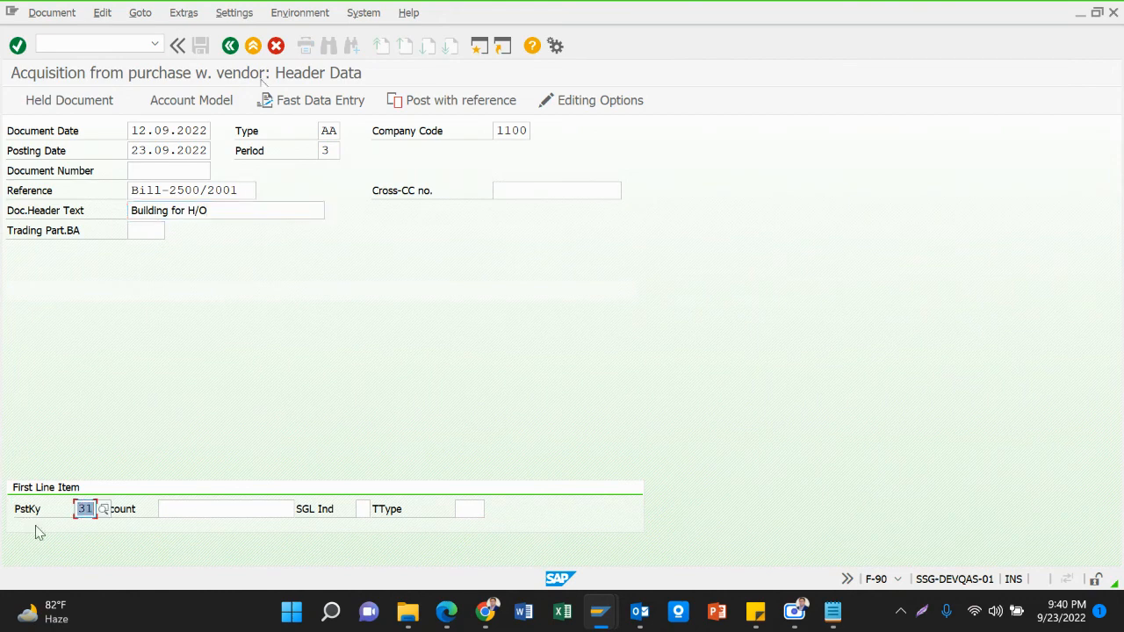
key("BackSpace")
type("70")
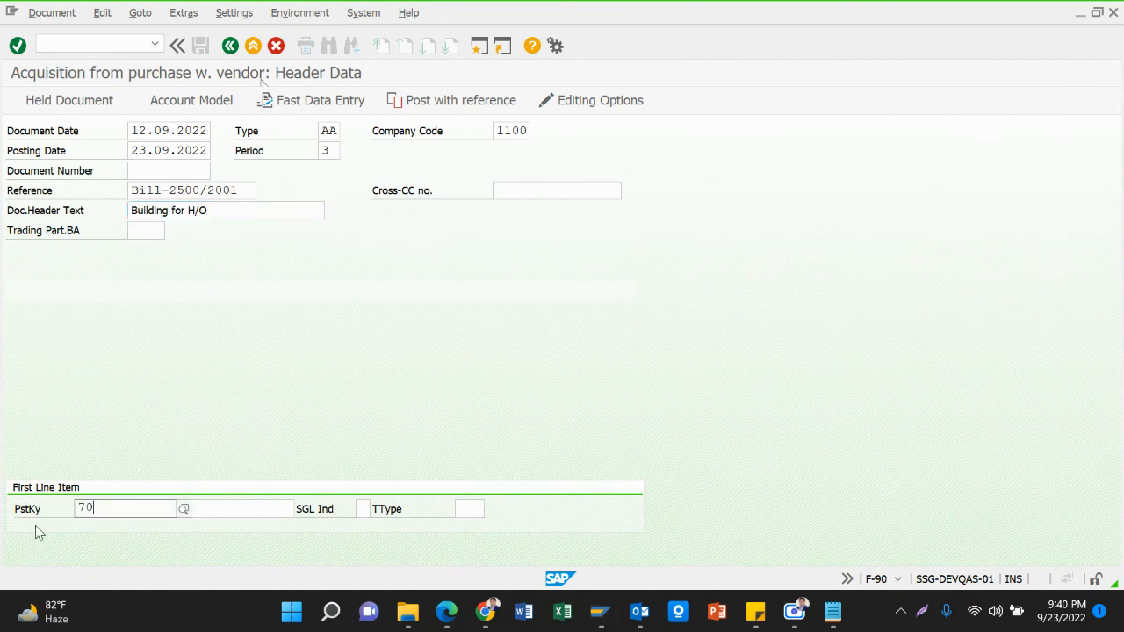
left_click(97, 528)
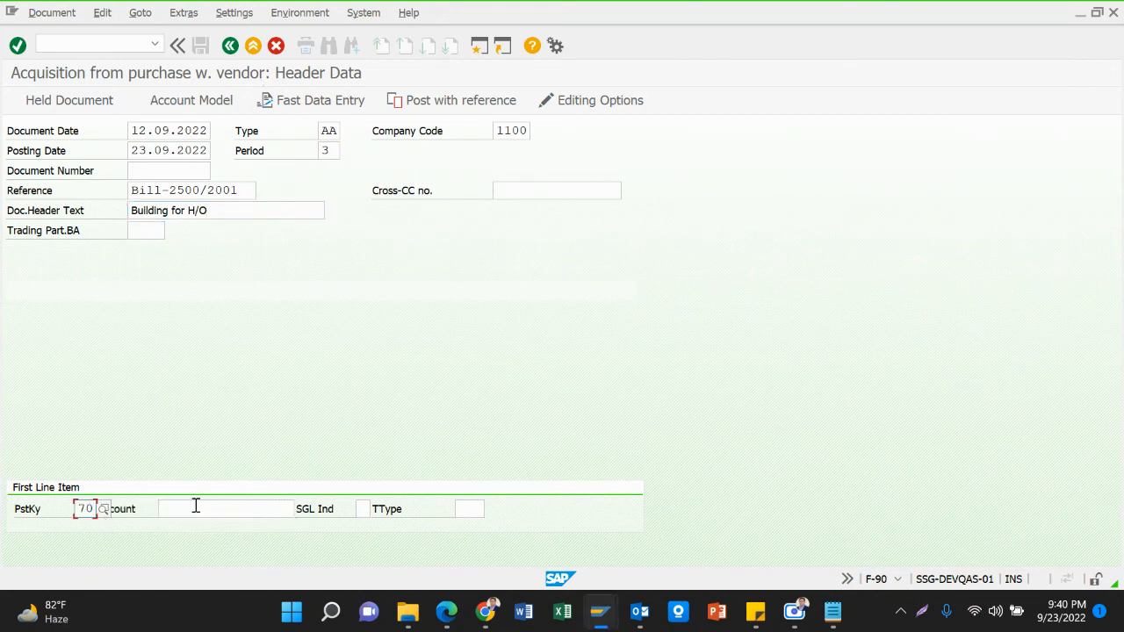
Check the notes for the asset number, then start transaction AS03 in another SAP session.
left_click(189, 506)
key("alt+Tab")
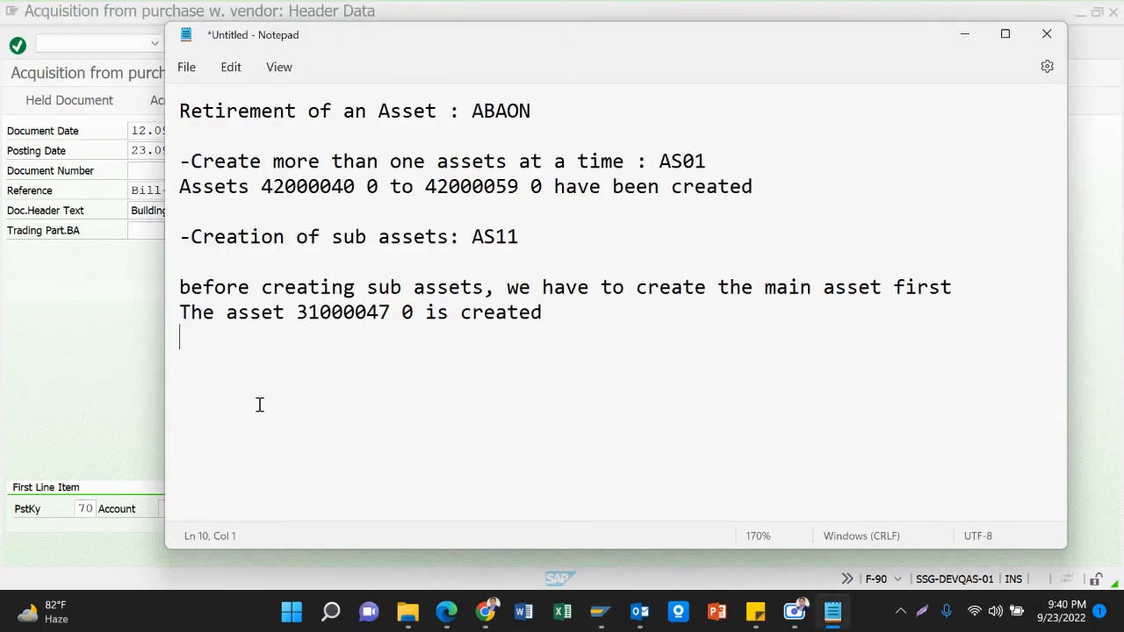
key("alt+Tab")
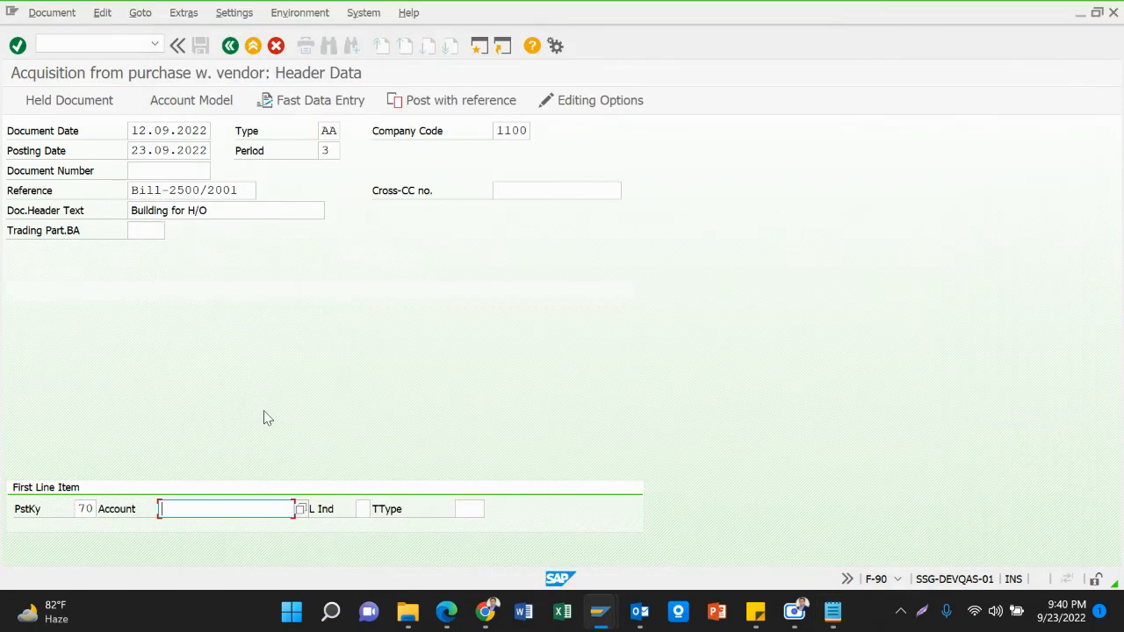
mouse_move(595, 613)
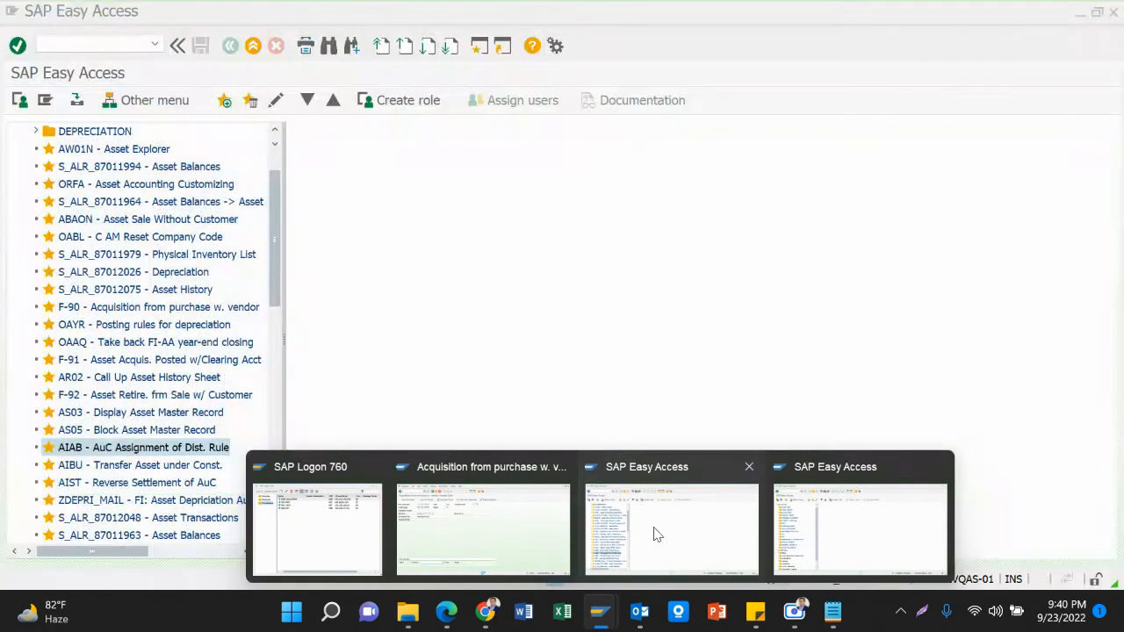
left_click(654, 531)
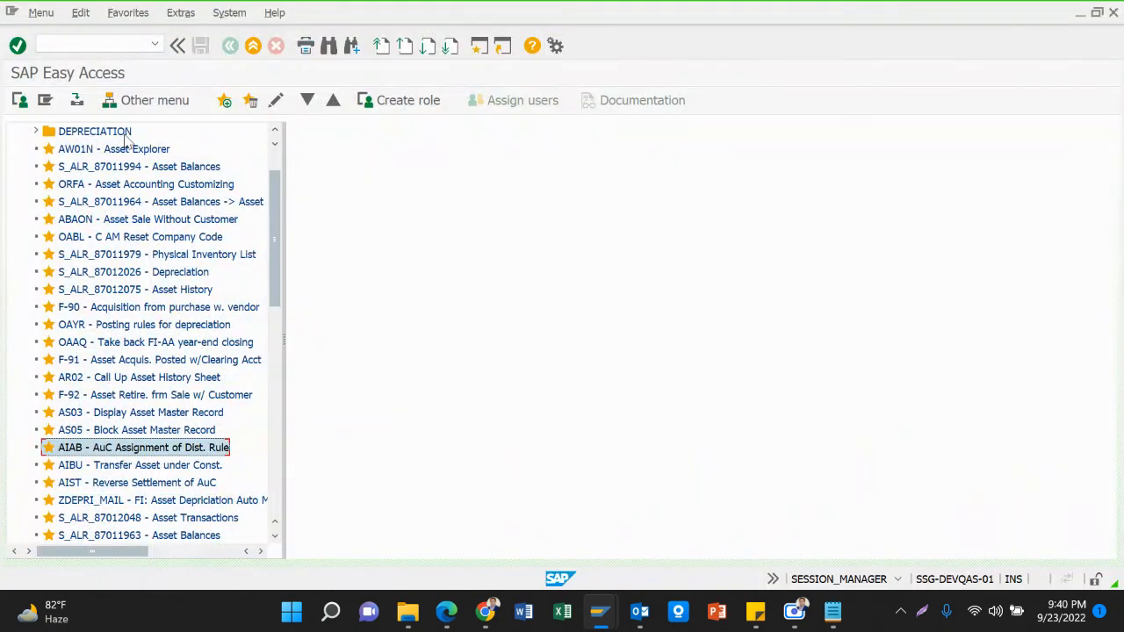
left_click(99, 44)
type("as03")
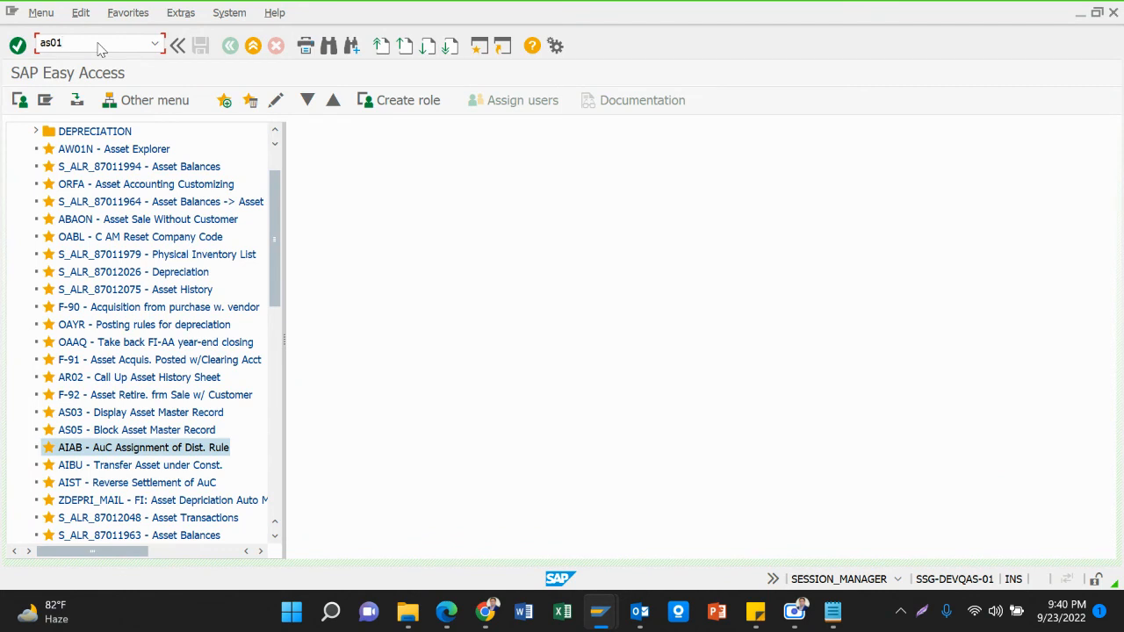
key("Return")
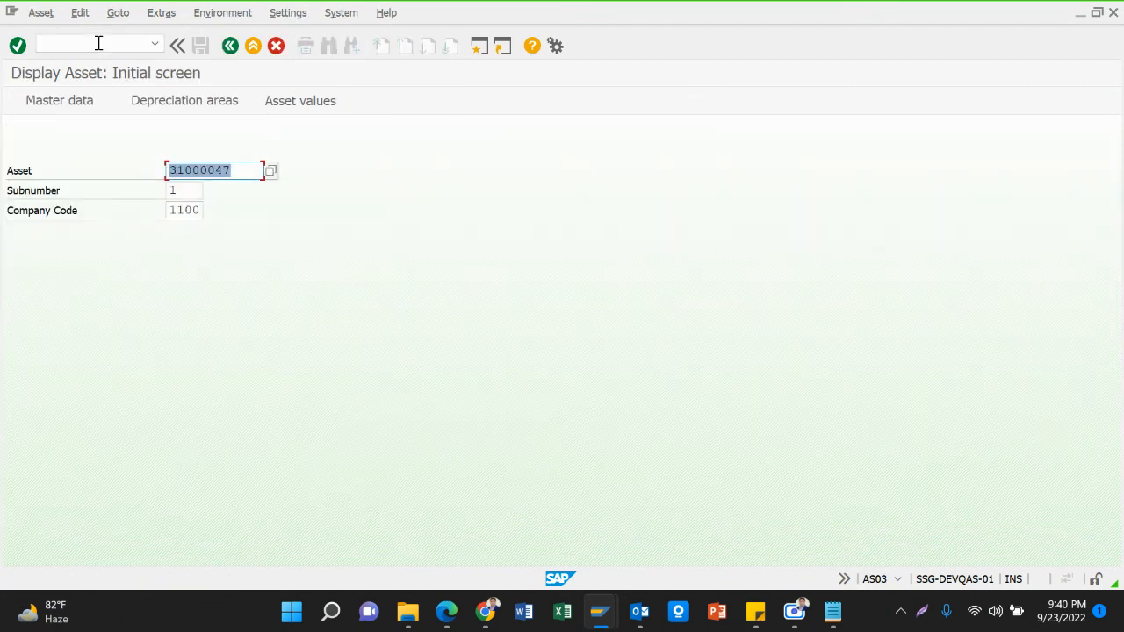
Display the master data of asset 31000047 subnumber 1 and copy its asset number.
left_click(73, 93)
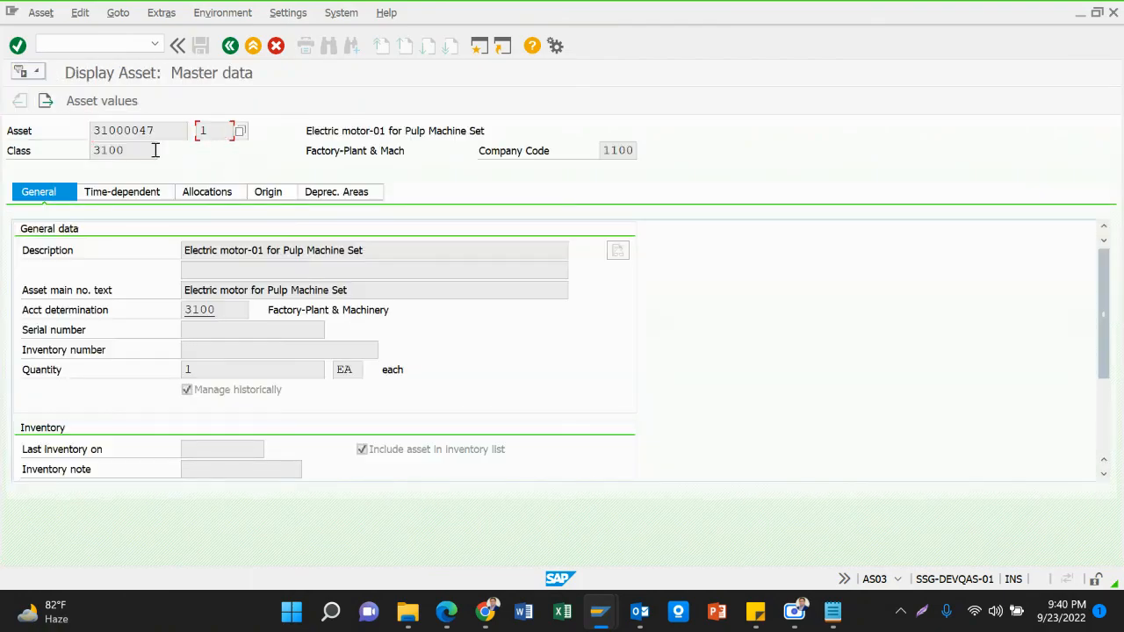
left_click_drag(92, 130, 152, 130)
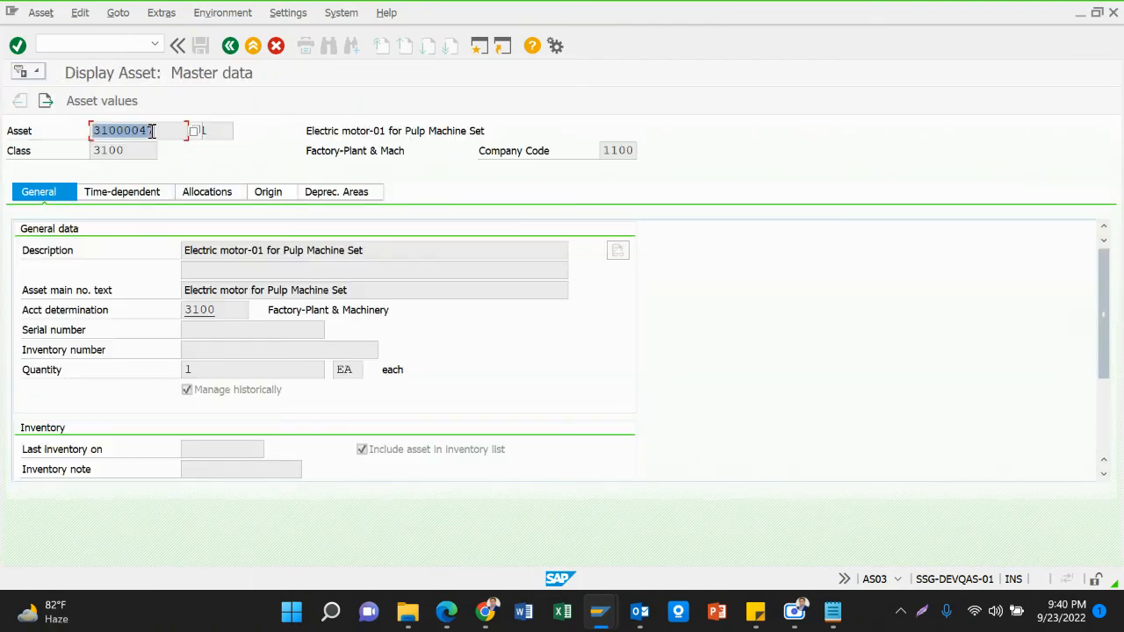
key("ctrl+c")
Back in the vendor acquisition, enter account 31000047-1 with transaction type 100 for the first line item and proceed to its asset item.
key("alt+Tab")
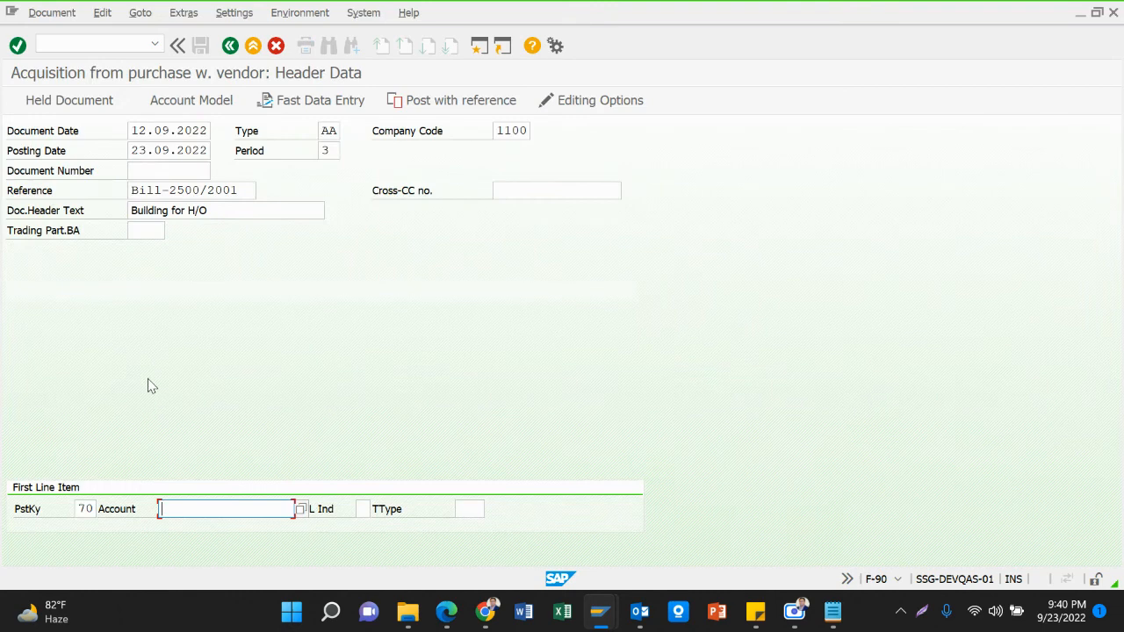
key("ctrl+v")
type("-1")
key("Return")
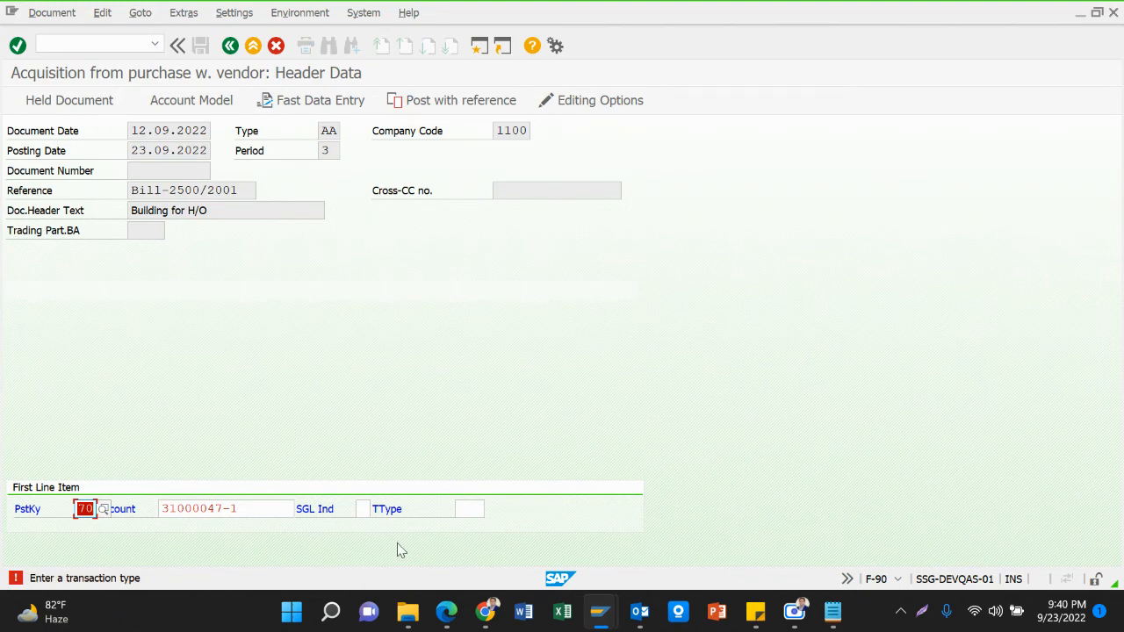
left_click(246, 509)
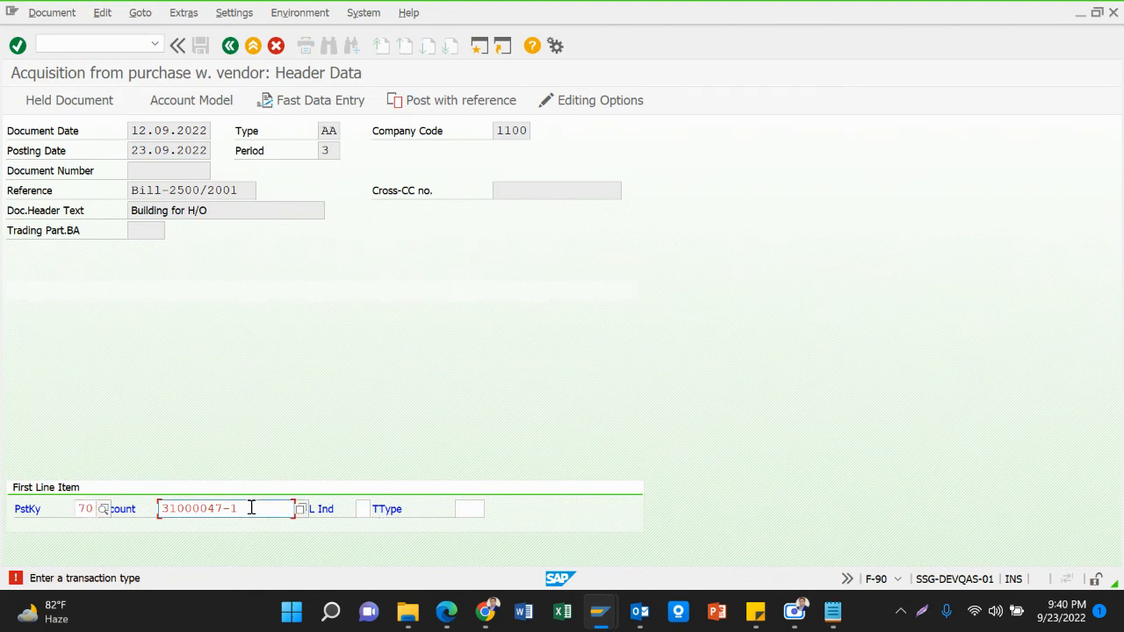
left_click(479, 509)
type("1")
left_click(475, 530)
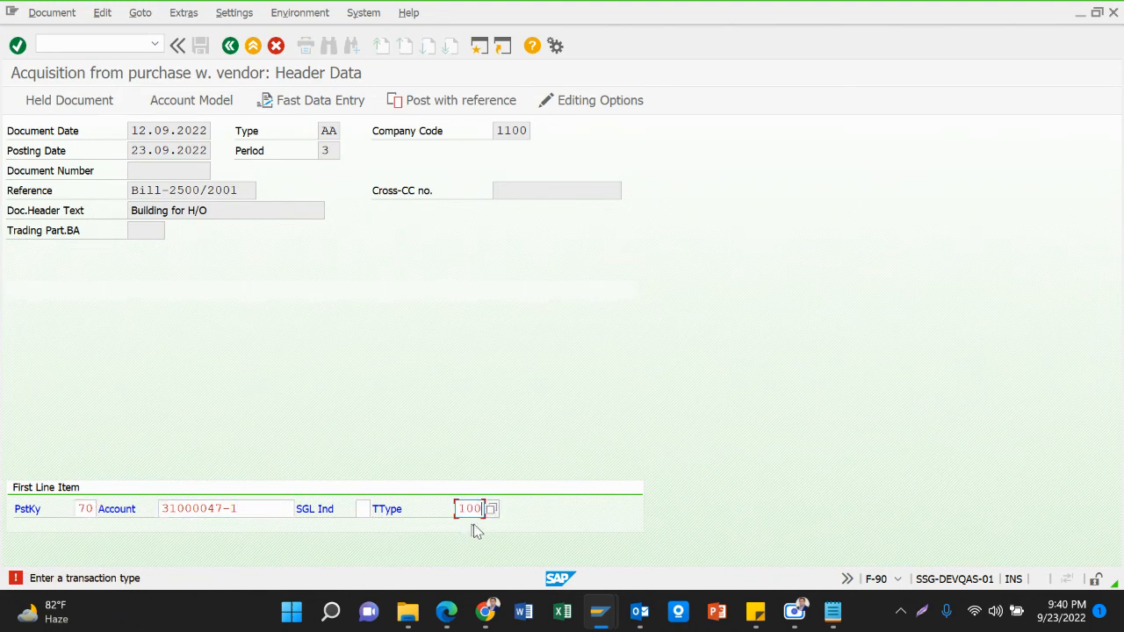
key("Return")
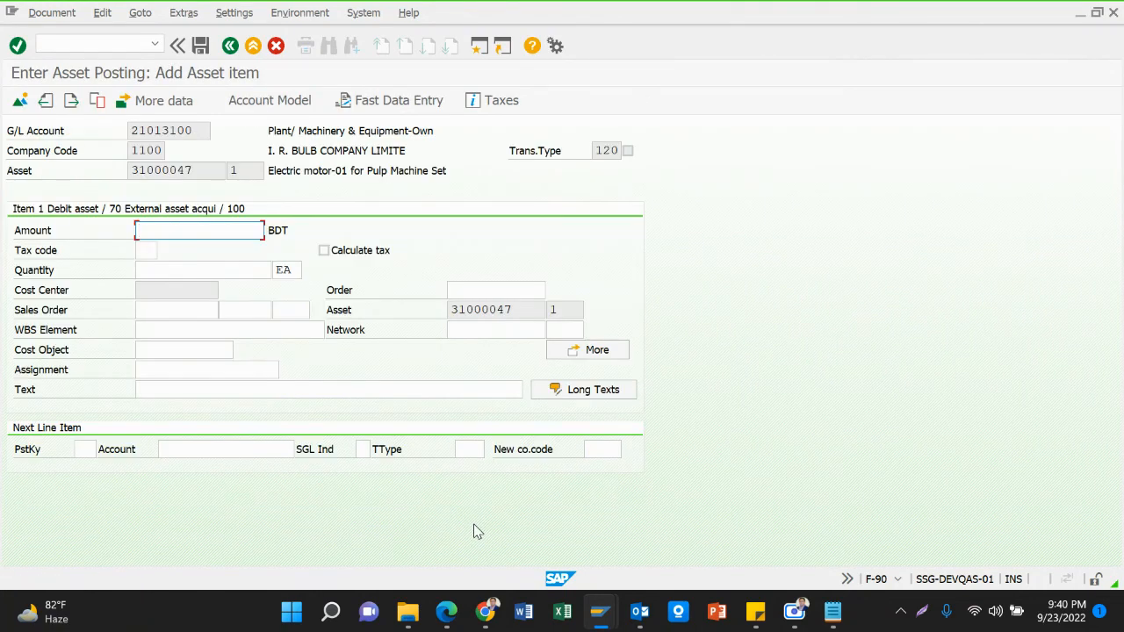
Cancel the asset posting without saving and exit the vendor acquisition transaction, discarding the entered data.
left_click(233, 170)
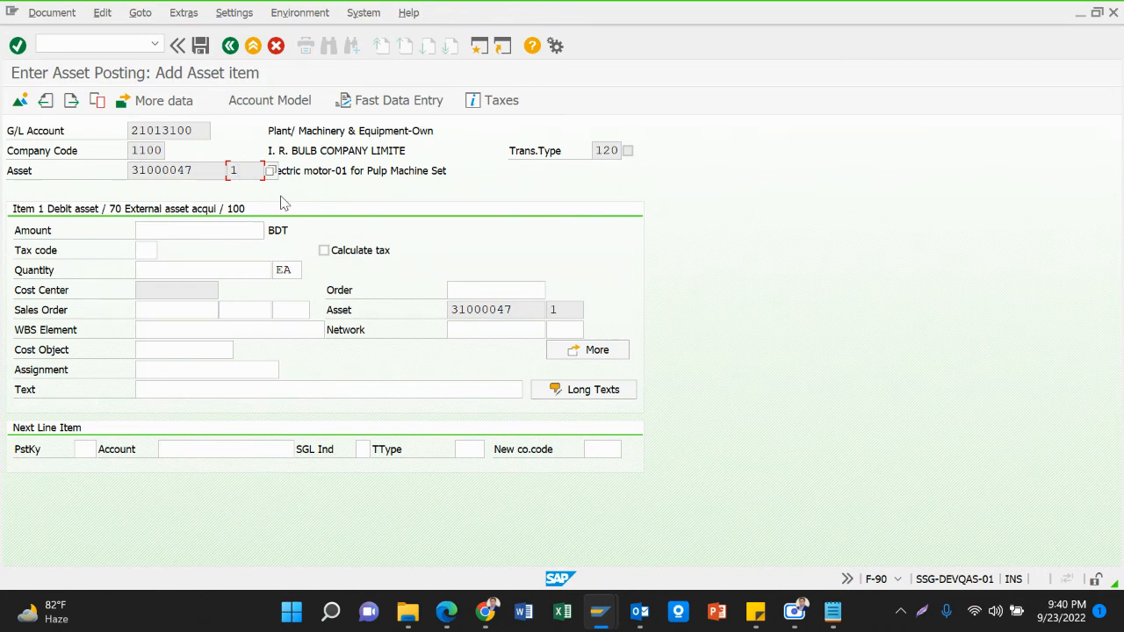
left_click(173, 453)
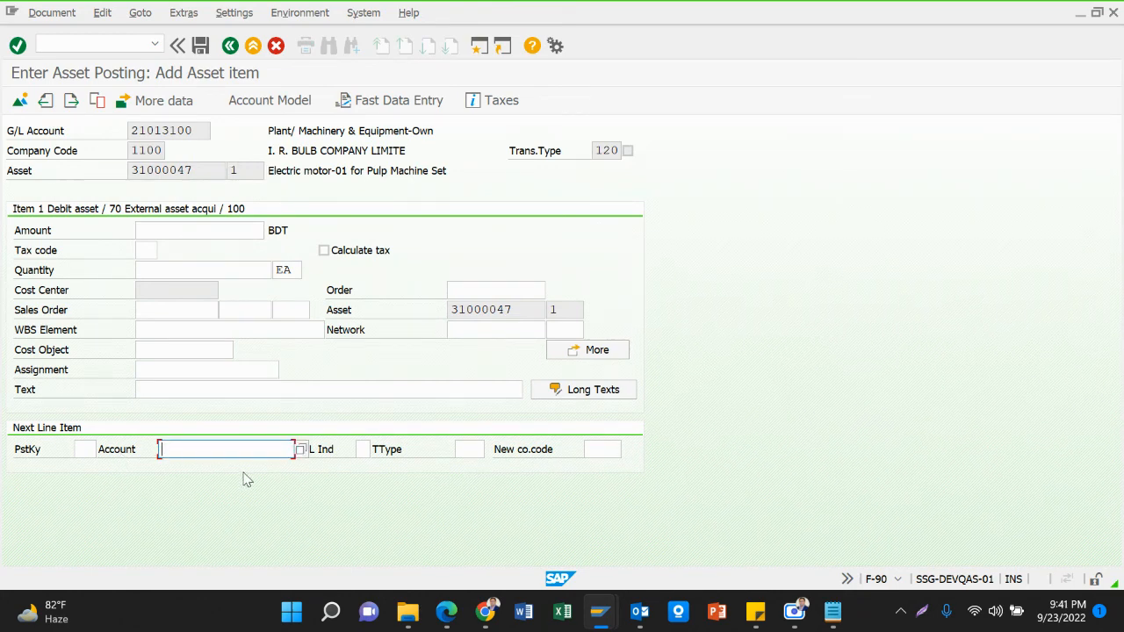
left_click(276, 45)
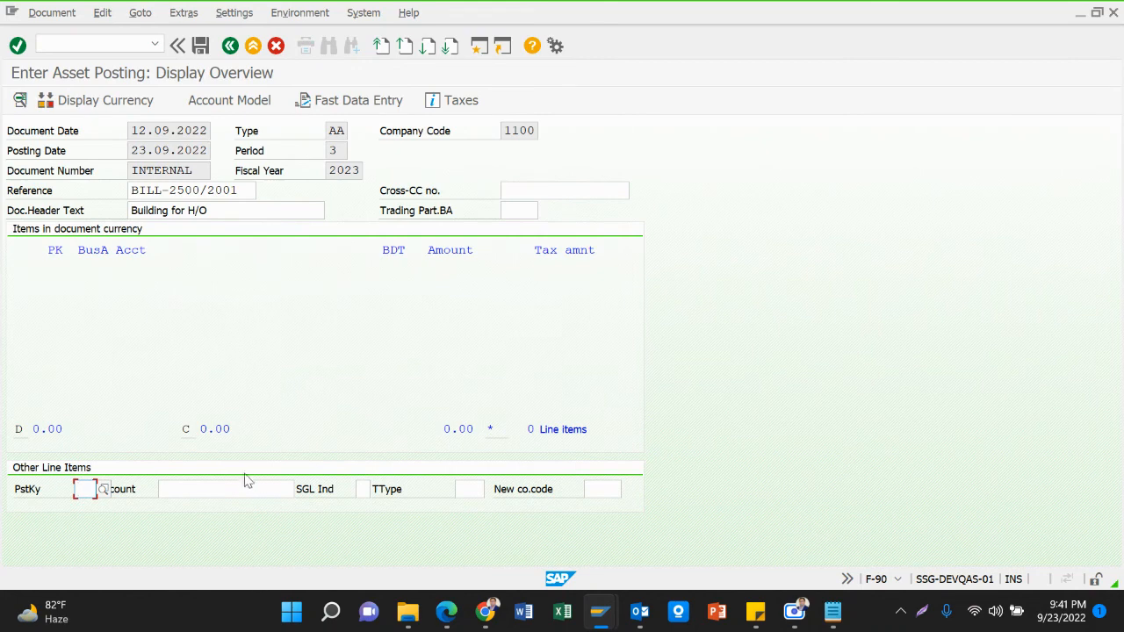
left_click(276, 46)
left_click(293, 362)
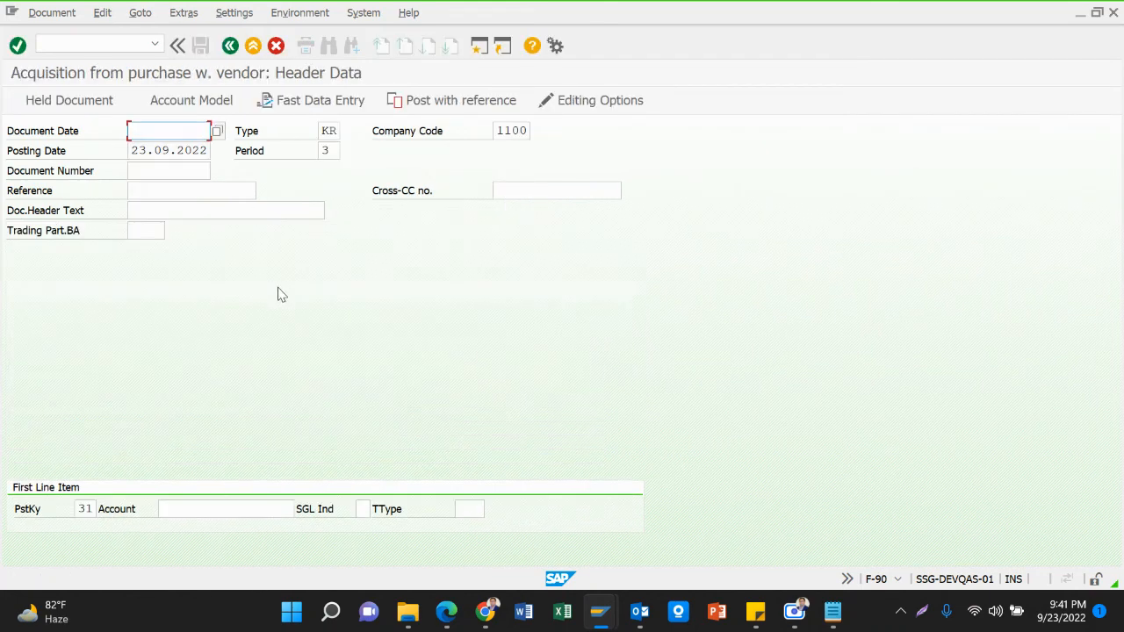
left_click(252, 46)
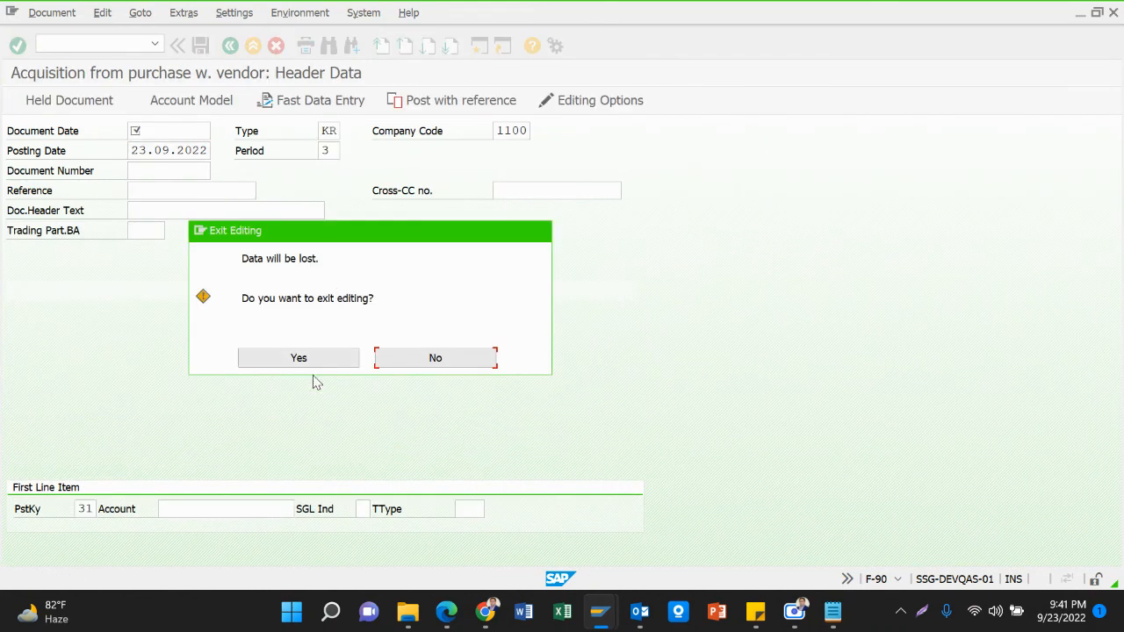
left_click(313, 359)
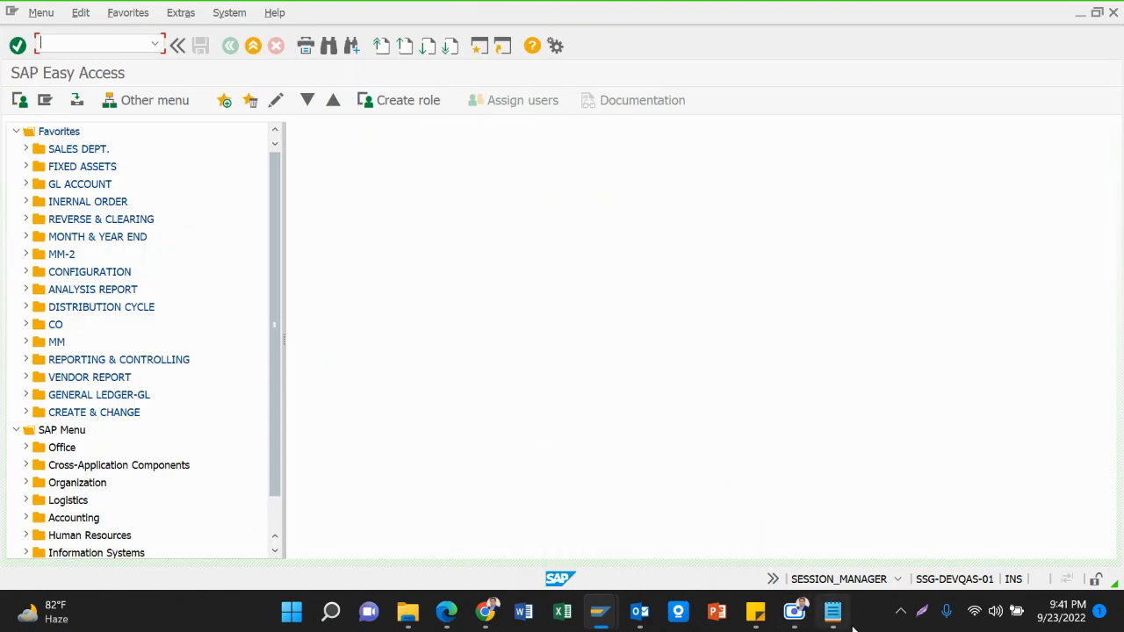
Copy the transaction code ABAON from the Notepad notes and start that transaction in SAP.
left_click(834, 510)
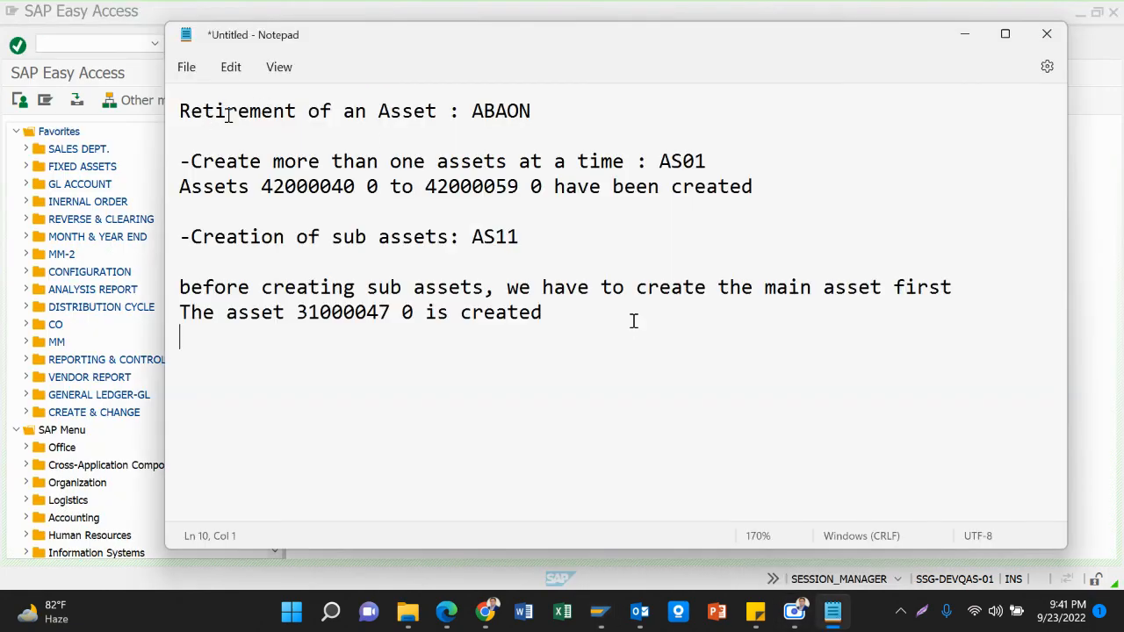
left_click_drag(472, 111, 530, 111)
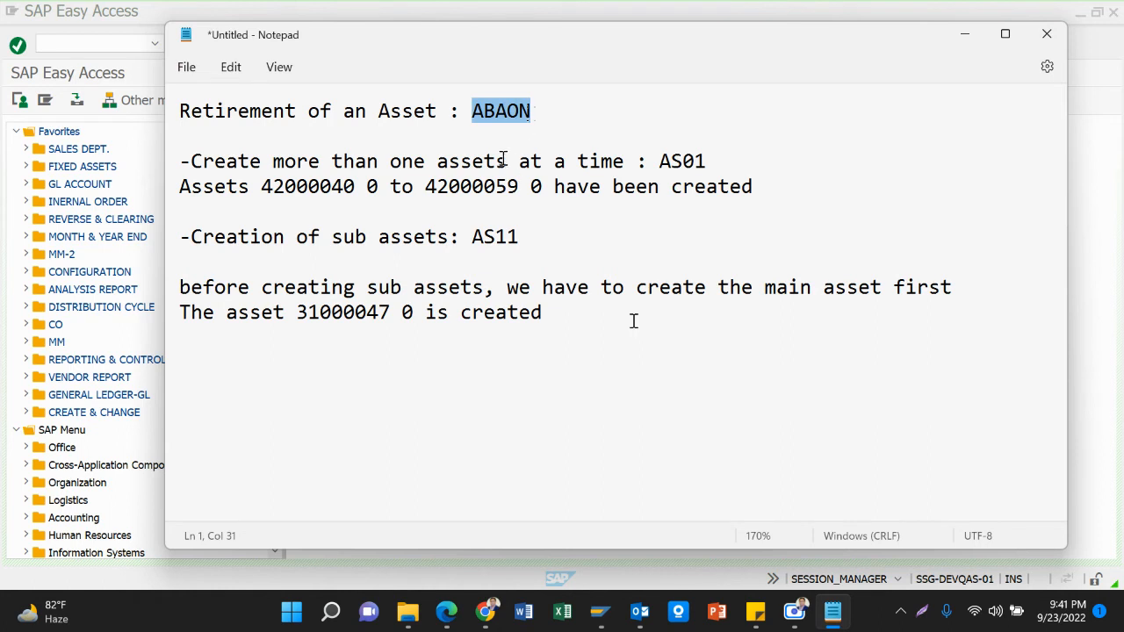
key("ctrl+c")
key("alt+Tab")
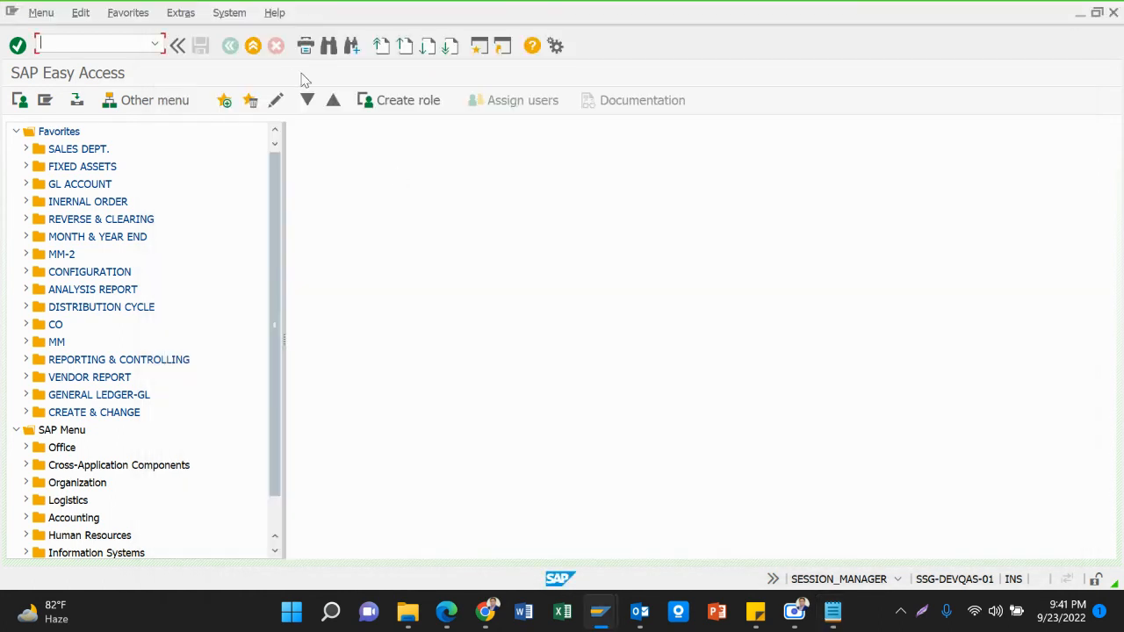
key("ctrl+v")
key("Return")
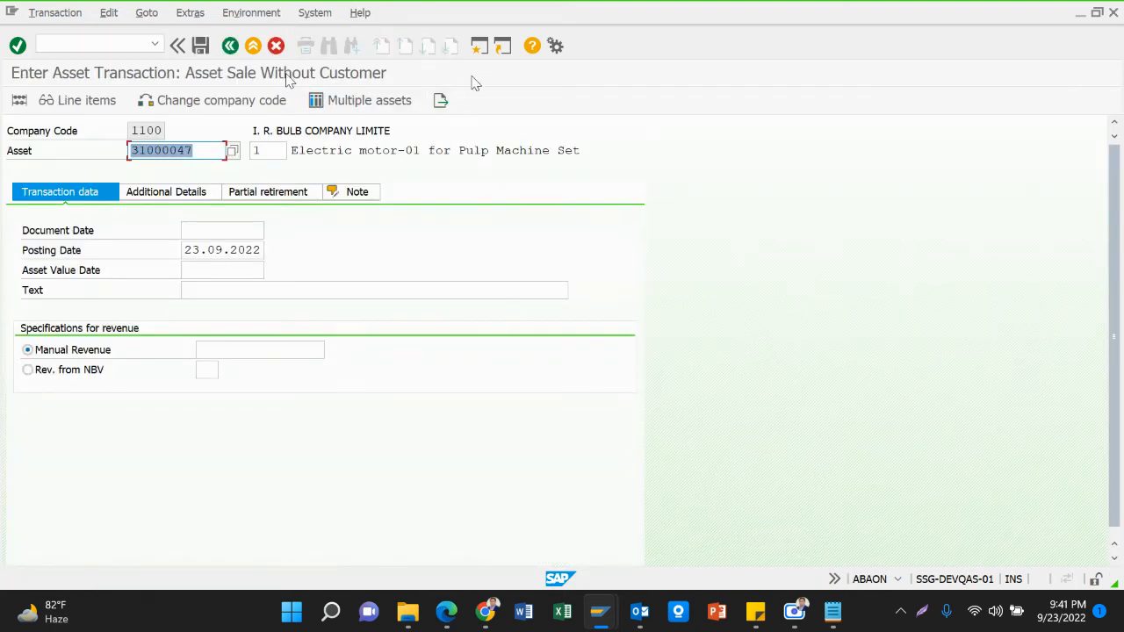
Switch to the free SAP Easy Access session and start transaction AR02 for the asset history sheet.
mouse_move(639, 612)
mouse_move(602, 615)
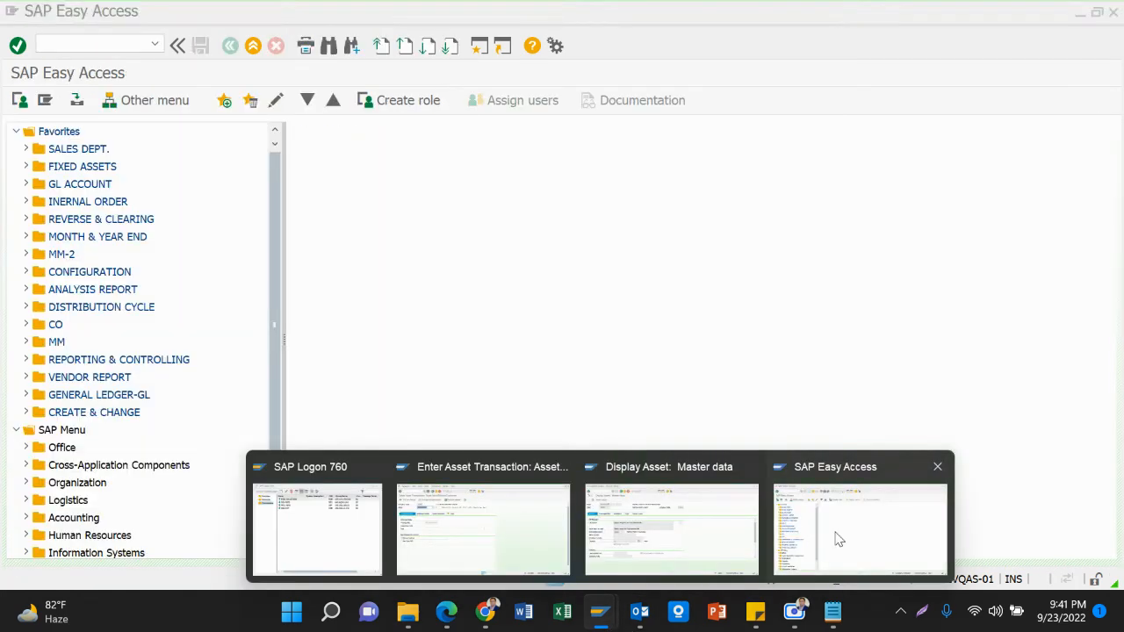
left_click(835, 534)
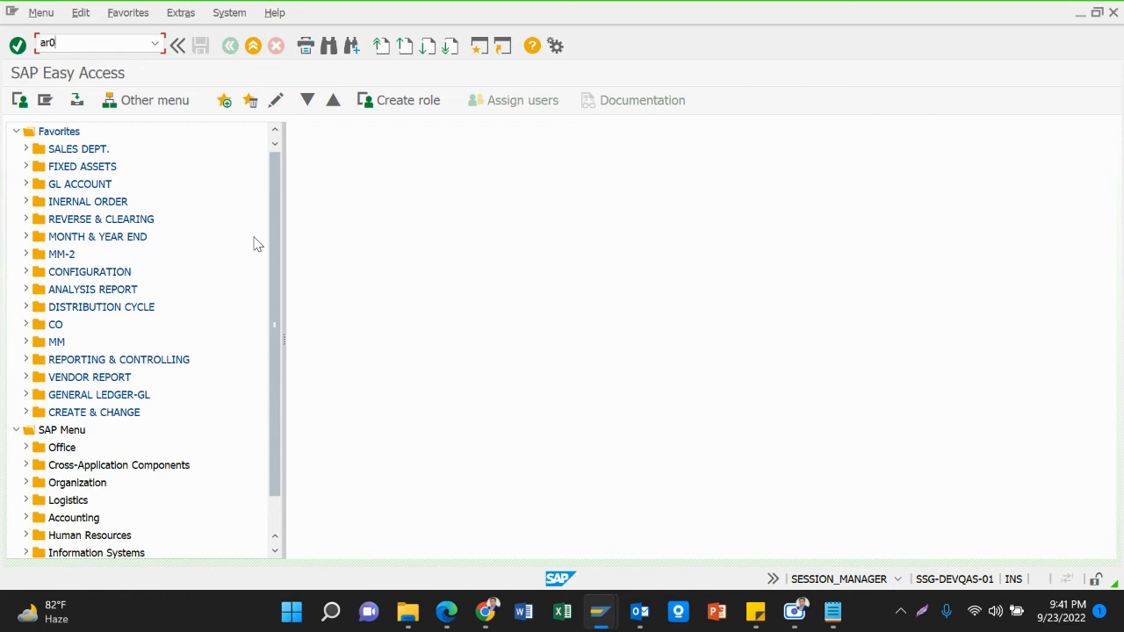
key("Return")
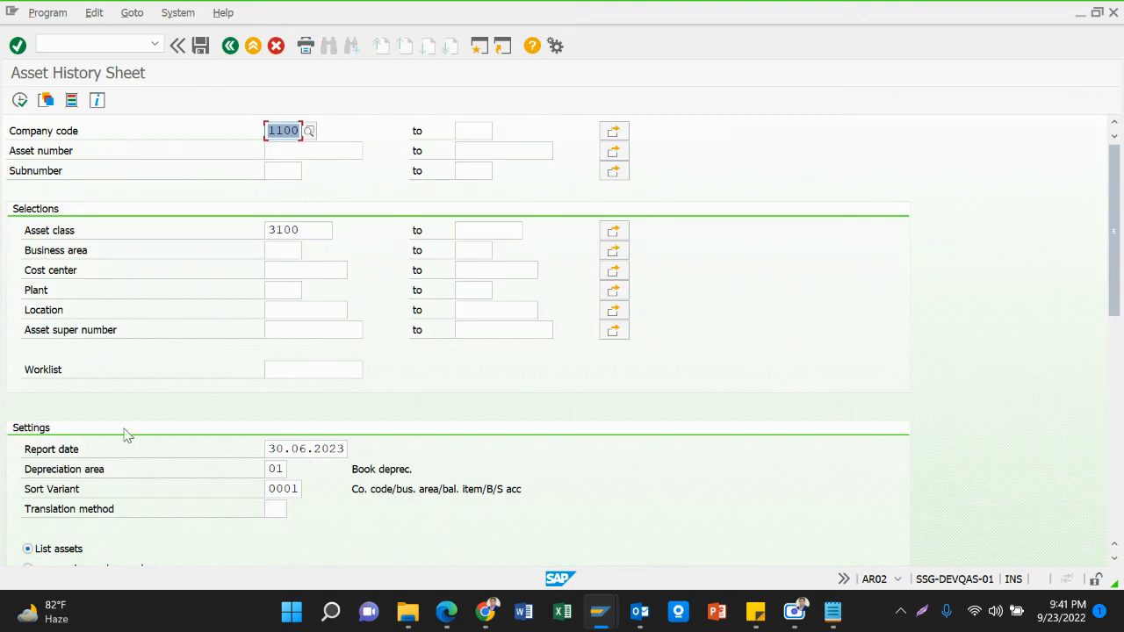
Run the asset history sheet for company code 1100 and asset class 3100, and apply an SSGL-FIXED ASSETS STD LAYOUT.
left_click(19, 100)
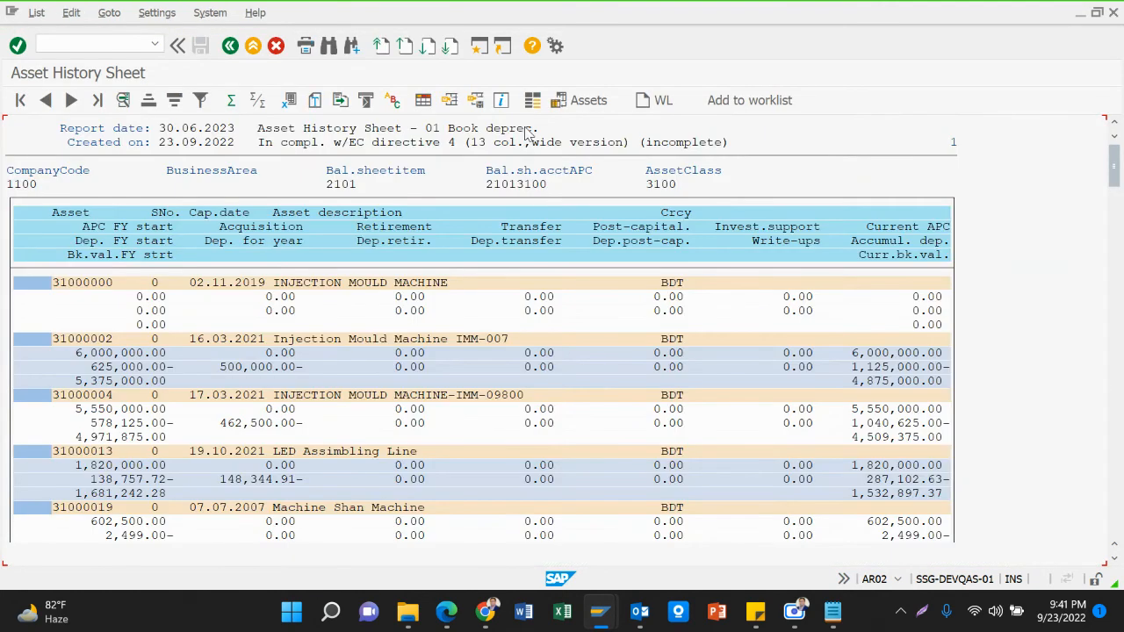
left_click(449, 100)
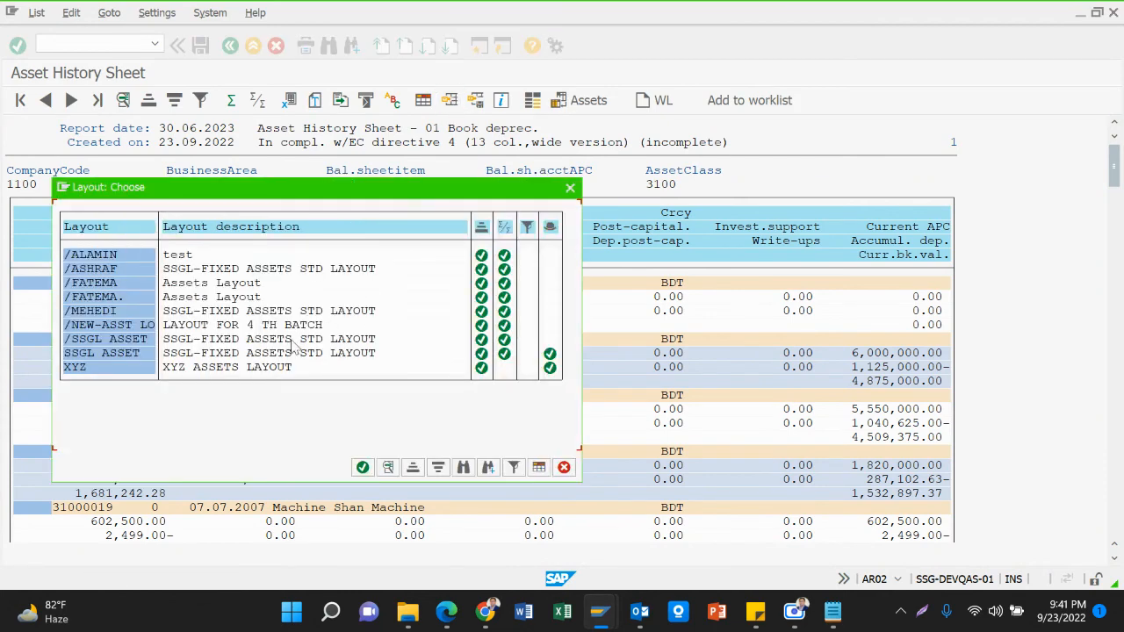
left_click(113, 273)
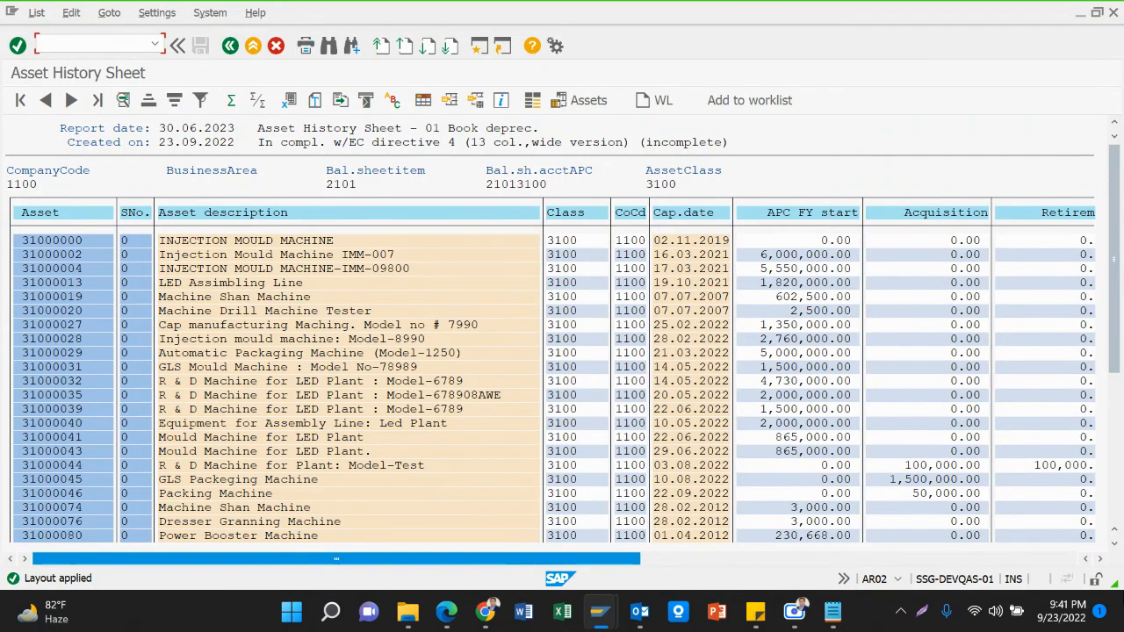
Examine the acquisition and book values of the class 3100 assets, including Packing Machine 31000046.
left_click_drag(336, 558, 779, 558)
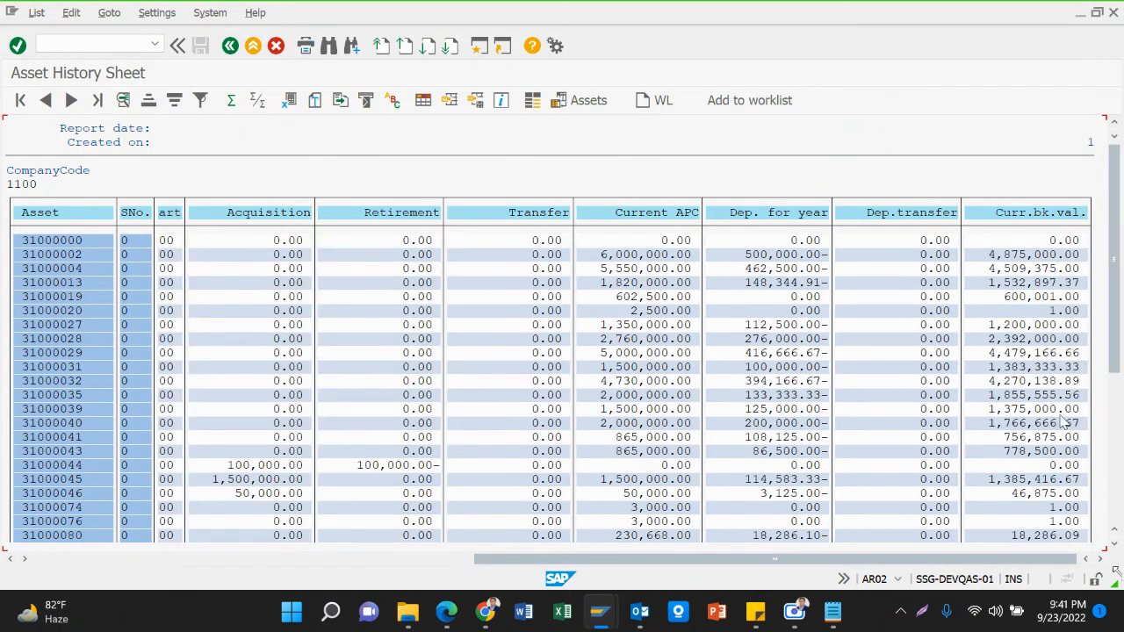
left_click(254, 497)
left_click_drag(488, 559, 7, 536)
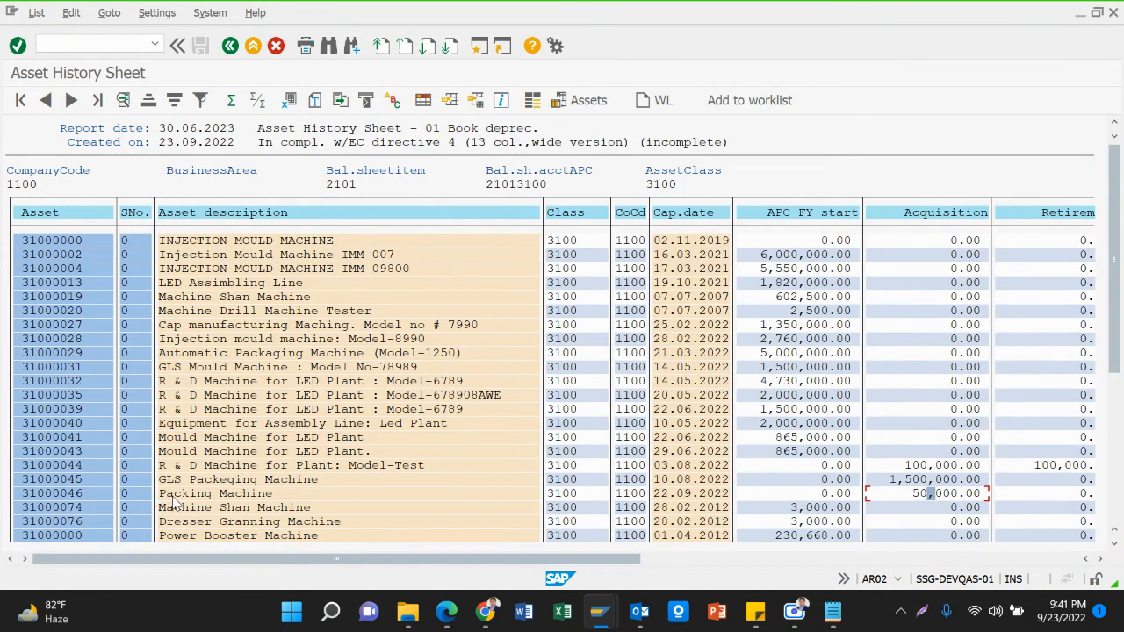
left_click(173, 498)
left_click_drag(25, 496, 97, 496)
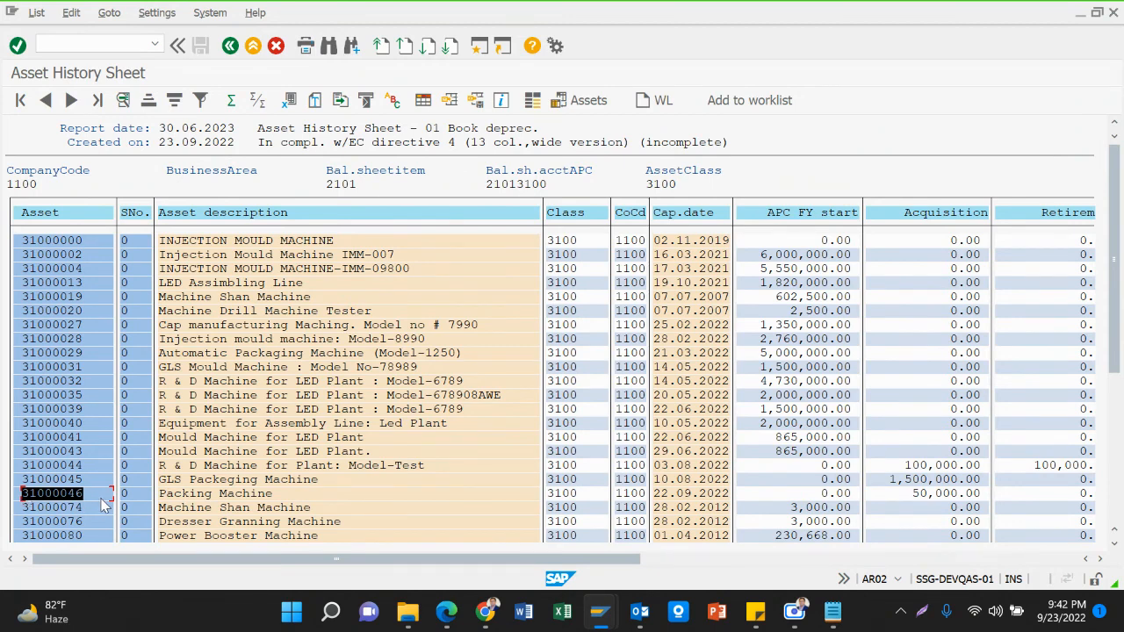
left_click(101, 499)
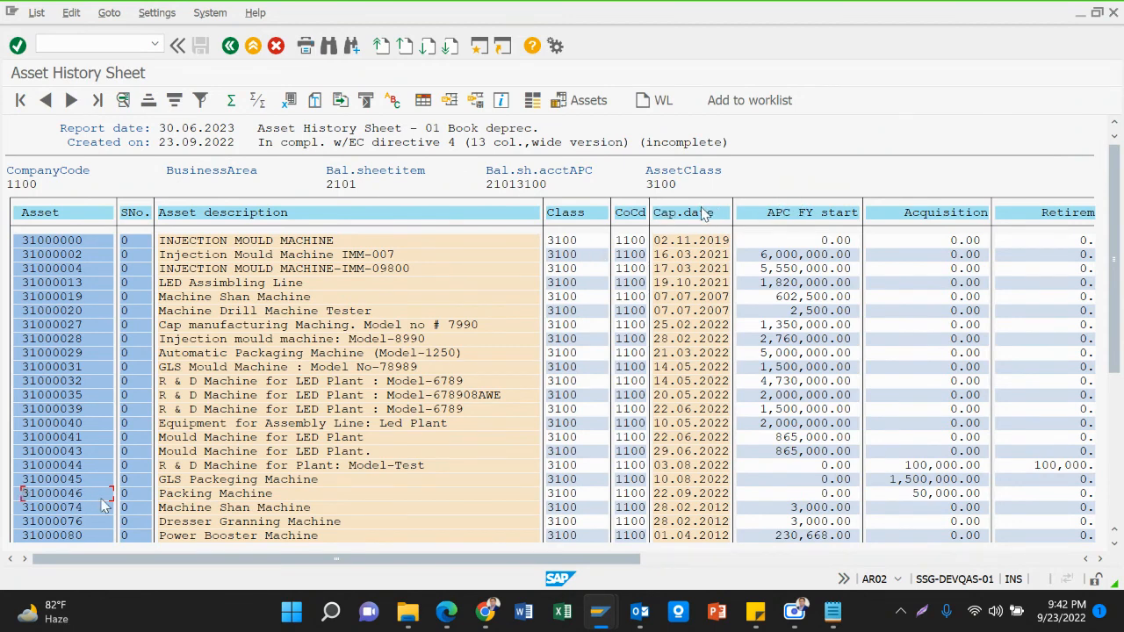
Sort the asset list in ascending order by capitalization date and review the current book values.
left_click(700, 213)
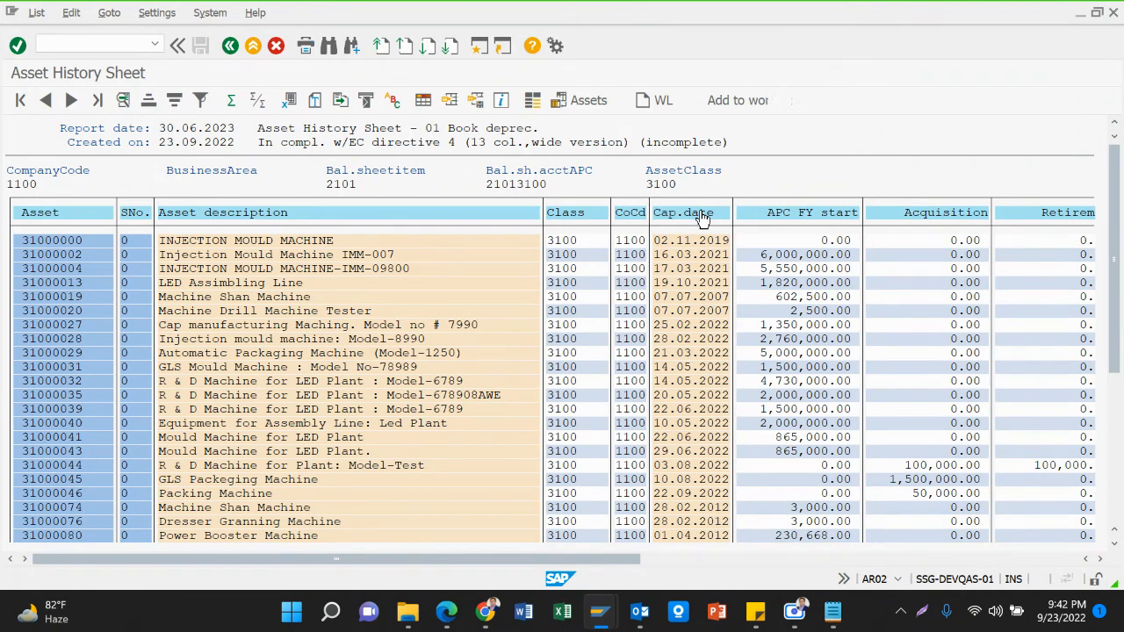
left_click(150, 100)
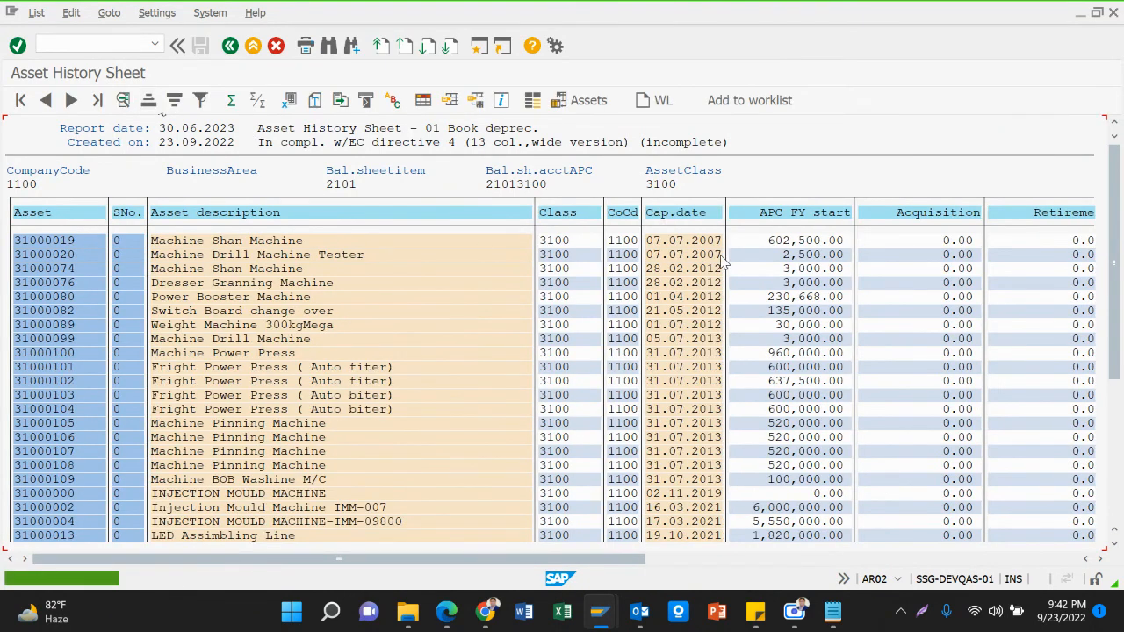
left_click_drag(628, 559, 1102, 557)
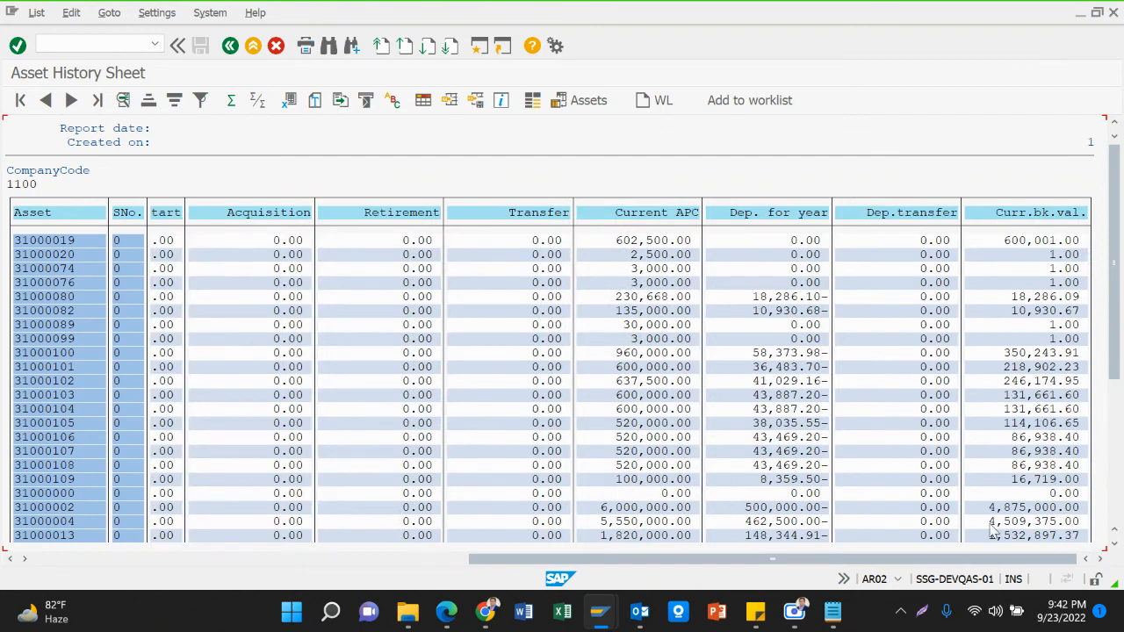
left_click_drag(983, 559, 177, 531)
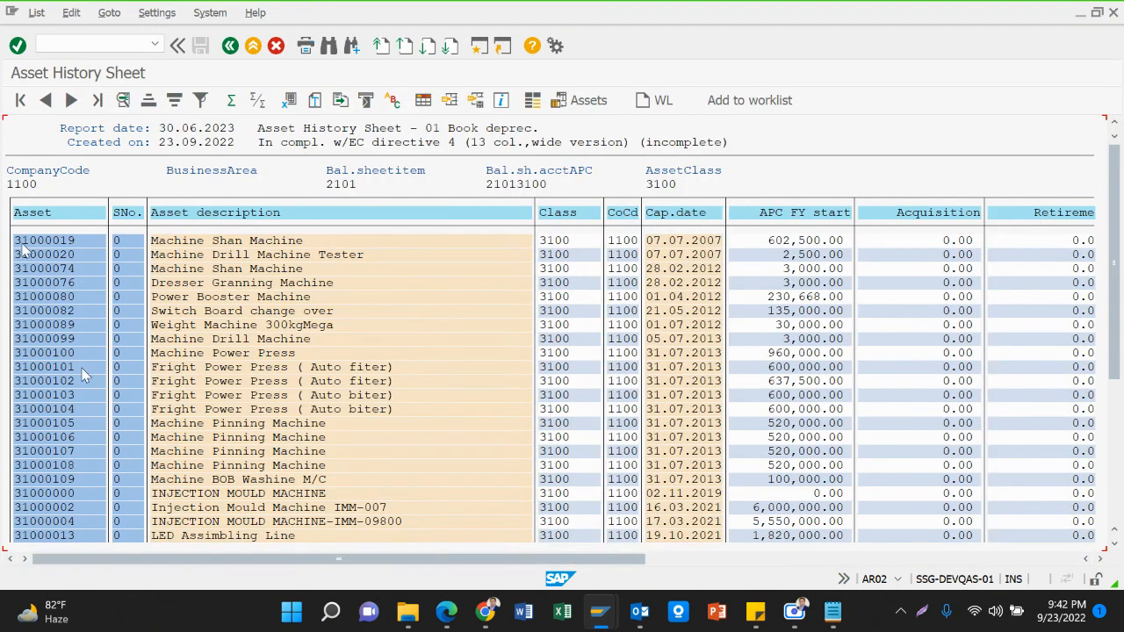
Copy asset number 31000019 from the sorted list, return to the selection screen and enter it as the asset number.
left_click_drag(18, 246, 92, 254)
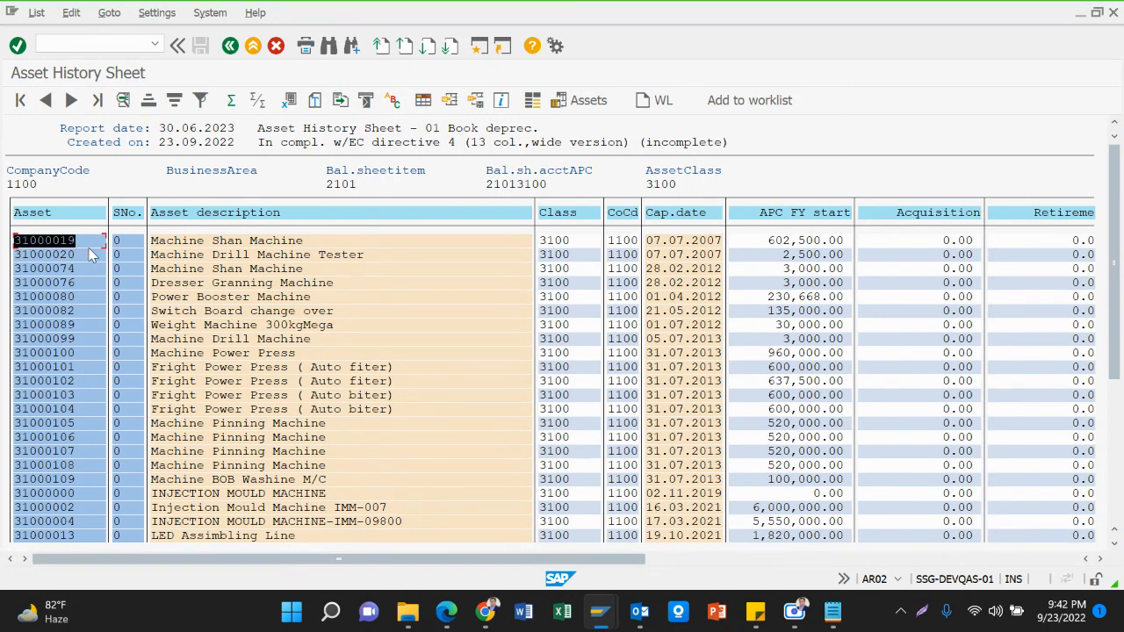
key("ctrl+c")
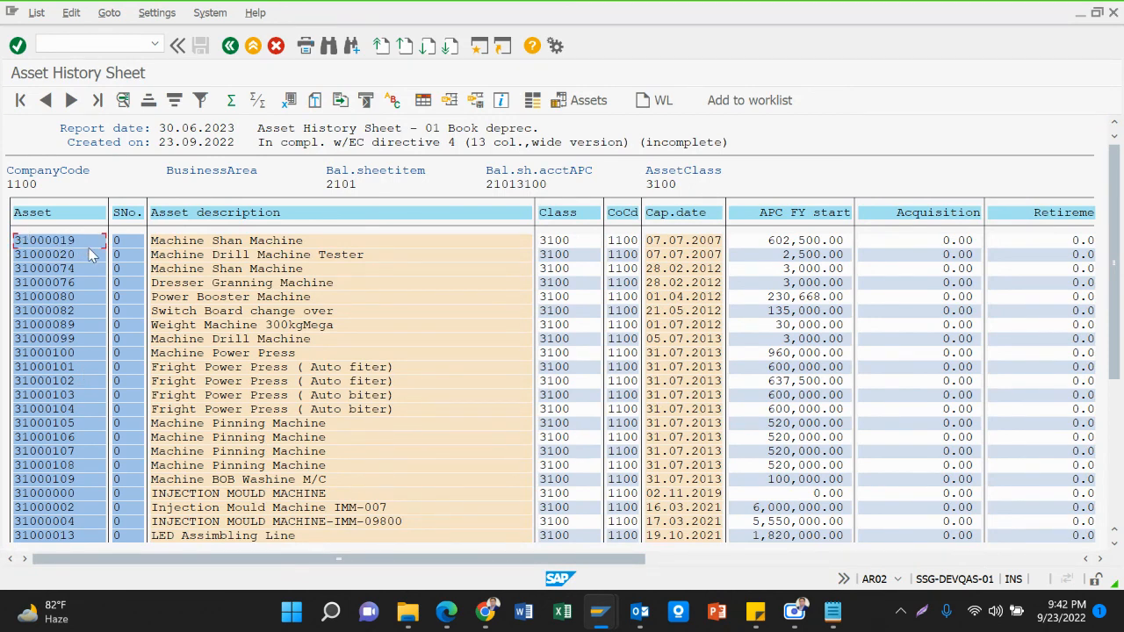
left_click(230, 45)
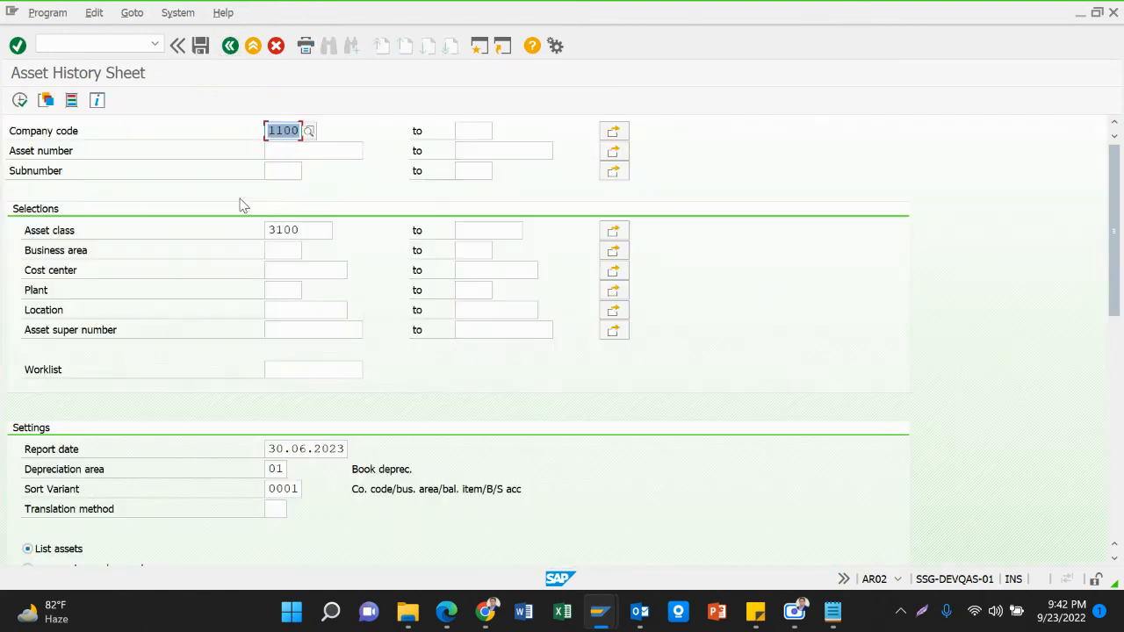
left_click(279, 154)
key("ctrl+v")
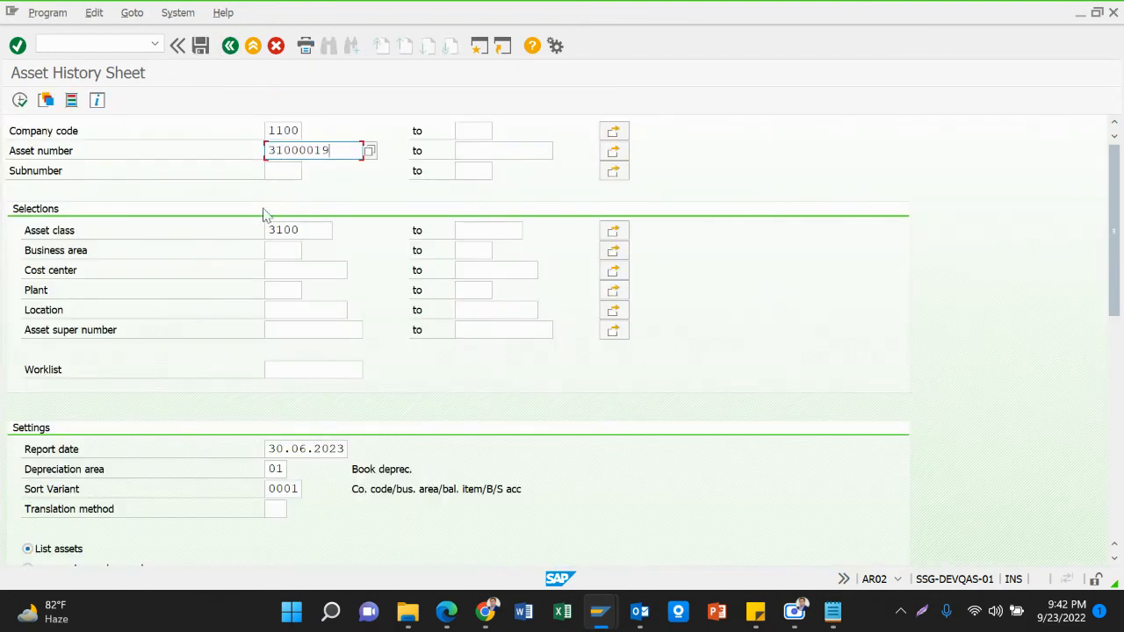
Run the asset history sheet with report date 30.09.2022 and apply an SSGL-FIXED ASSETS STD LAYOUT.
left_click(89, 449)
key("BackSpace")
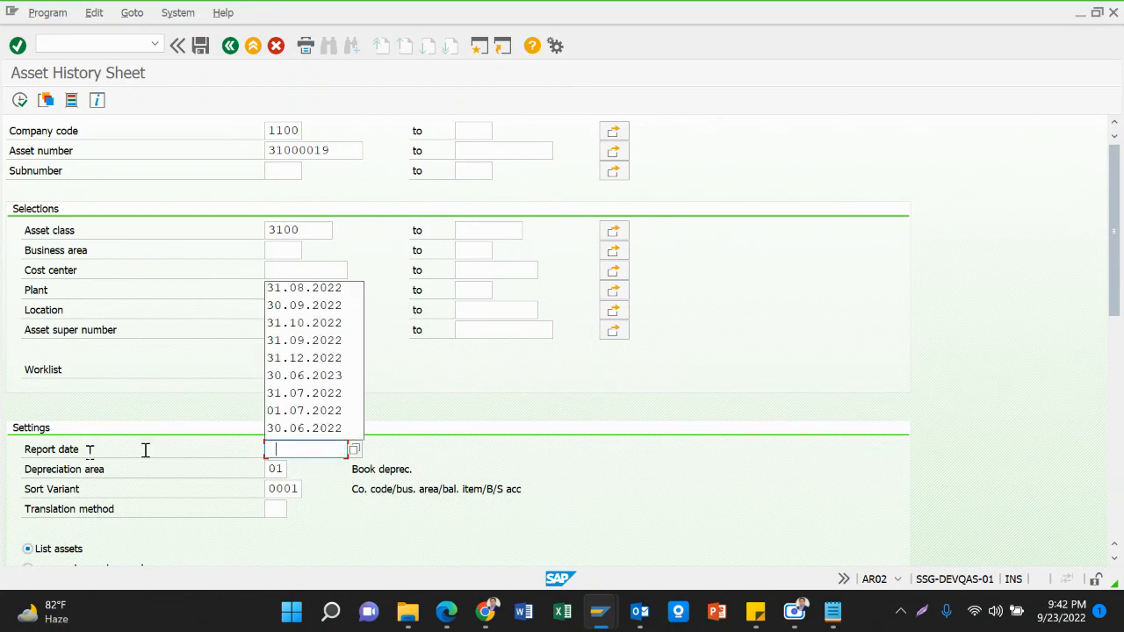
left_click(324, 307)
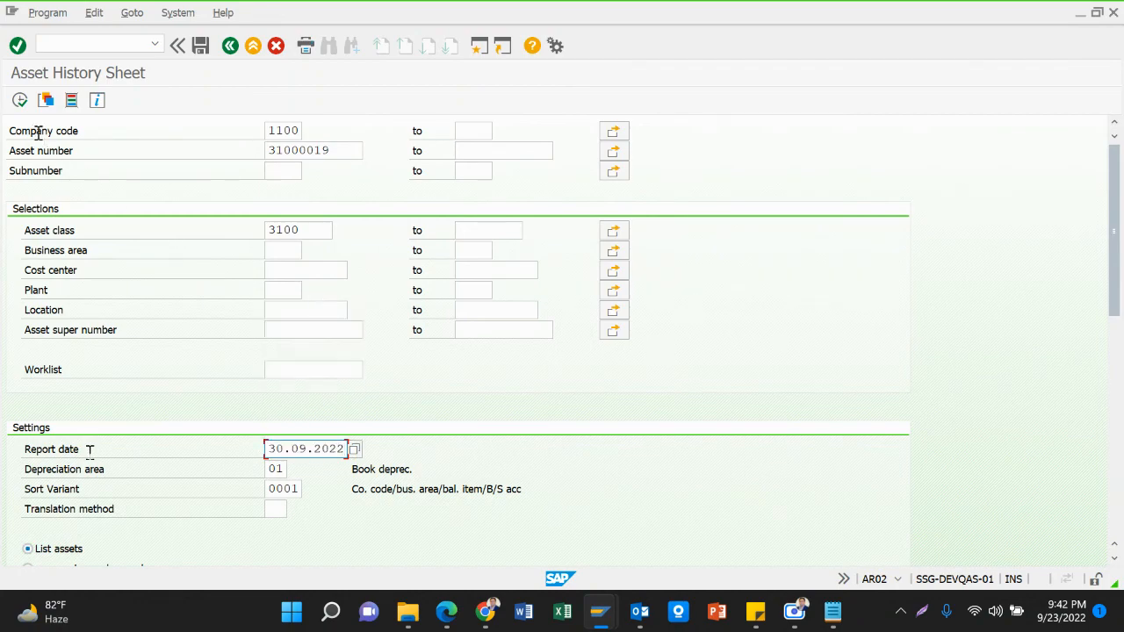
left_click(20, 100)
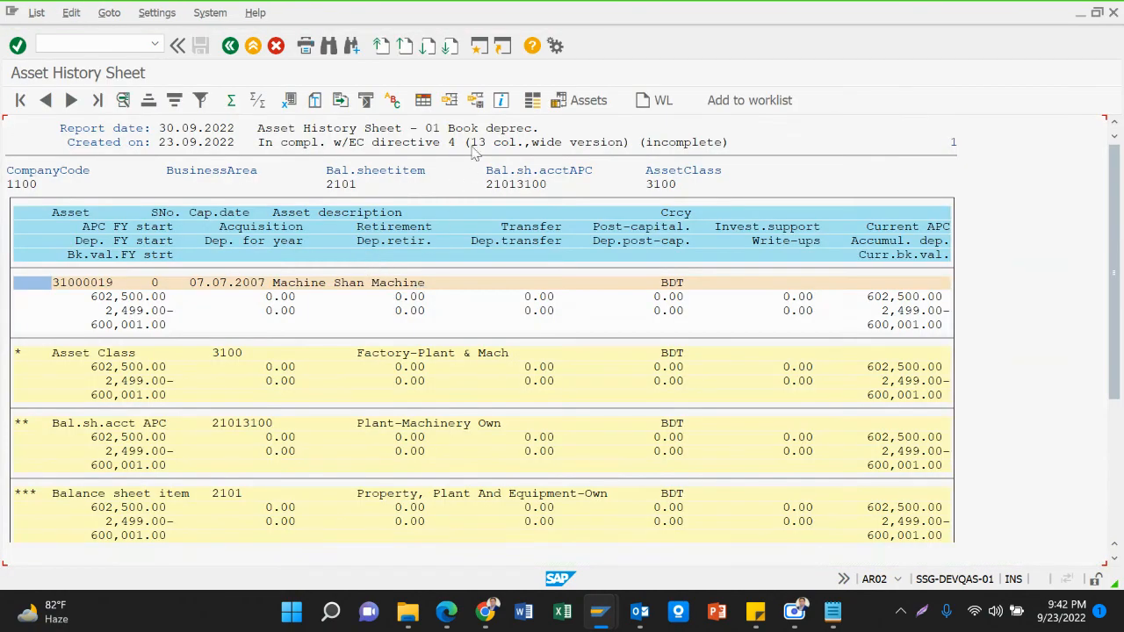
left_click(449, 100)
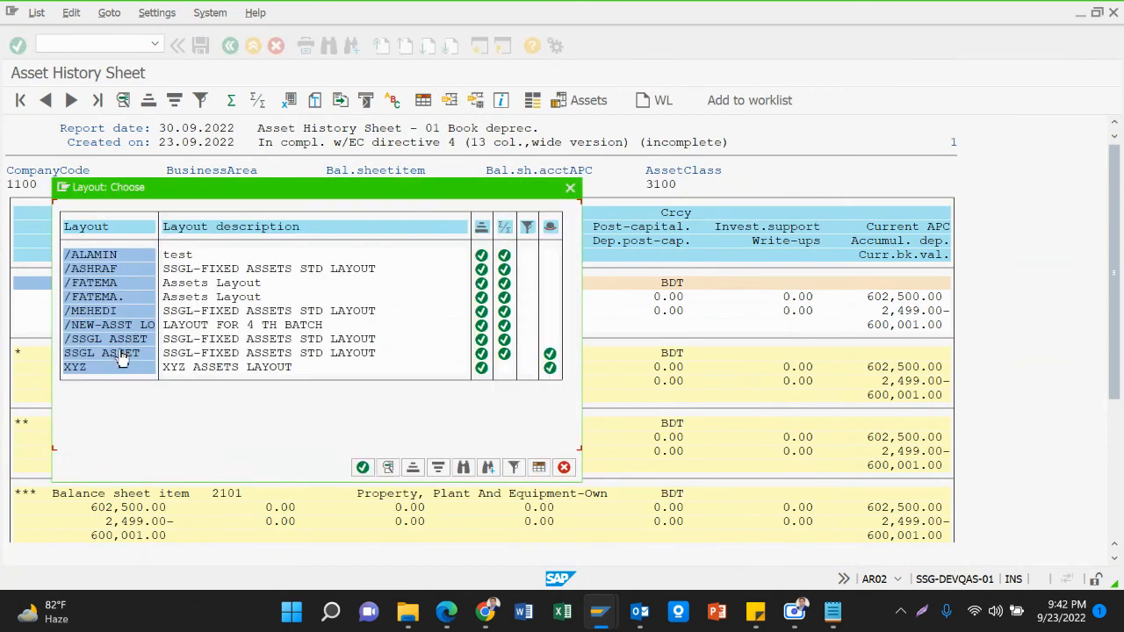
double_click(118, 268)
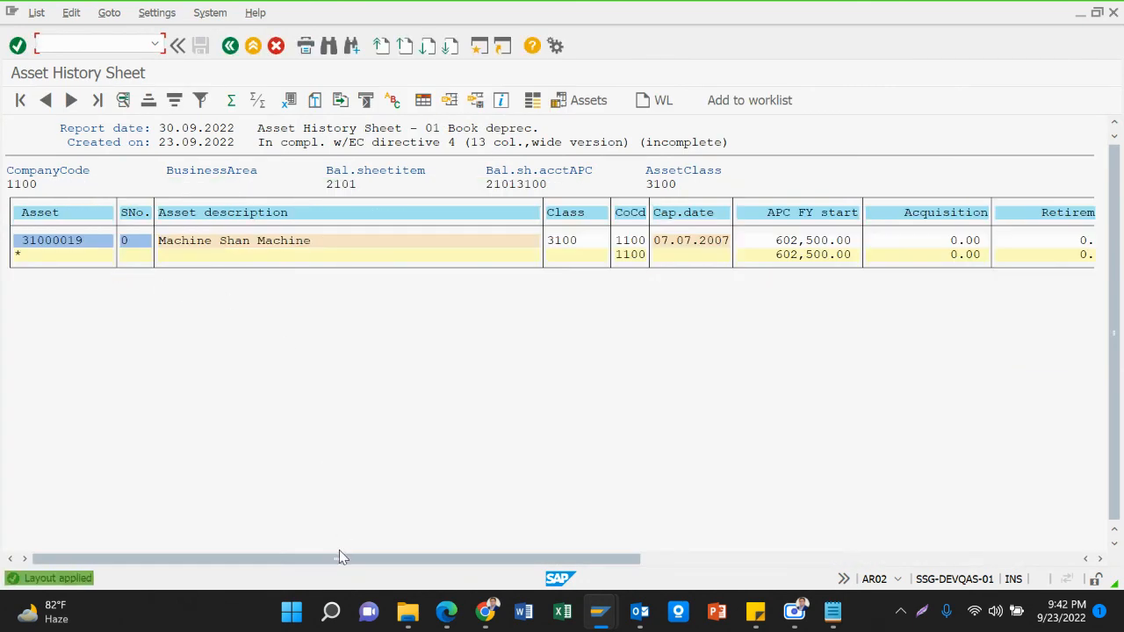
Add the hidden Dep. FY start column to the report layout before Dep. for year and apply the change.
left_click_drag(336, 567, 932, 569)
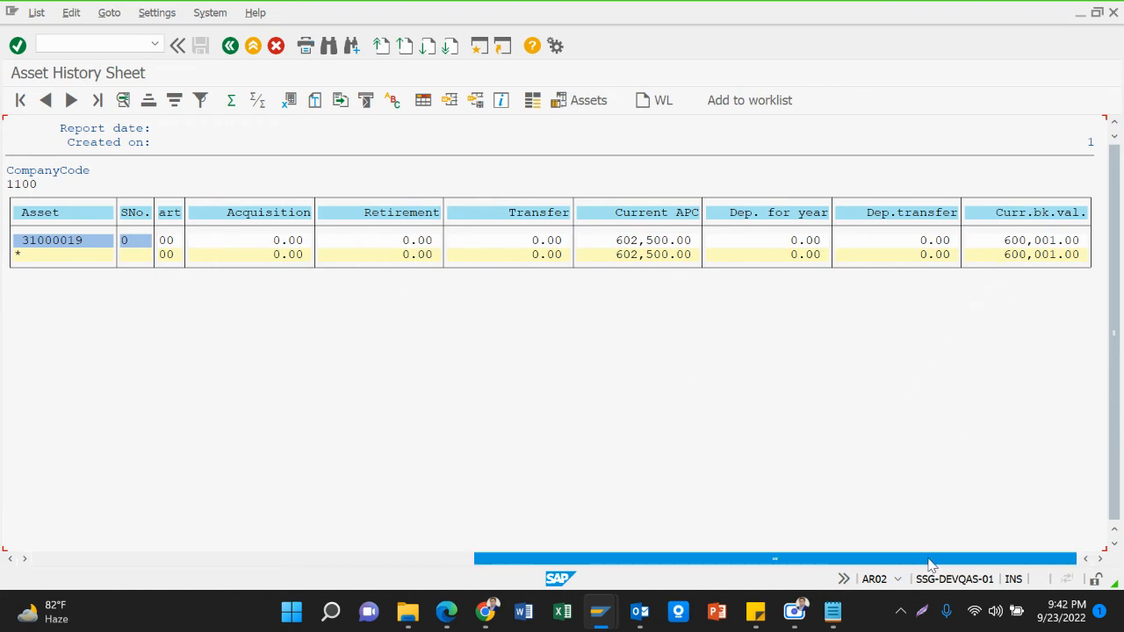
left_click_drag(928, 558, 374, 585)
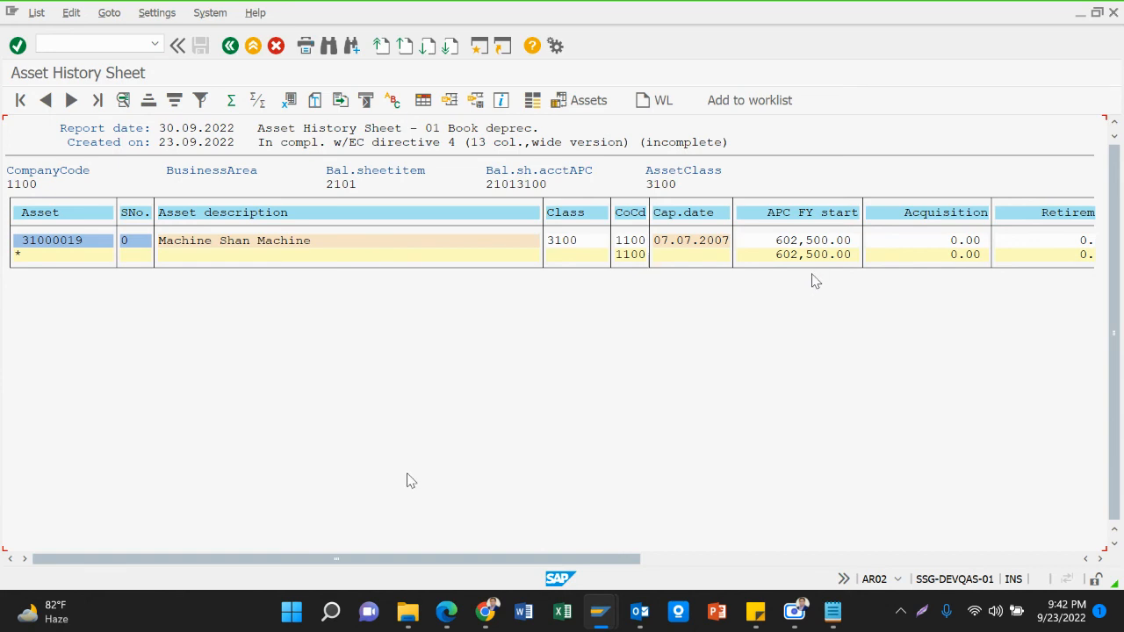
left_click_drag(591, 559, 1035, 565)
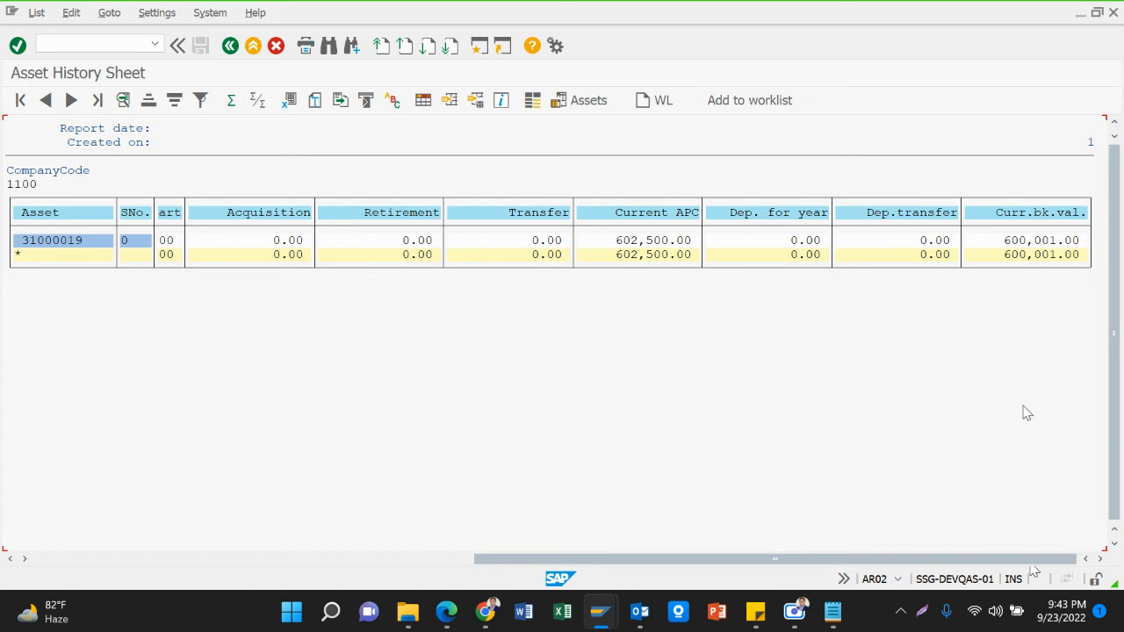
left_click_drag(941, 568, 335, 563)
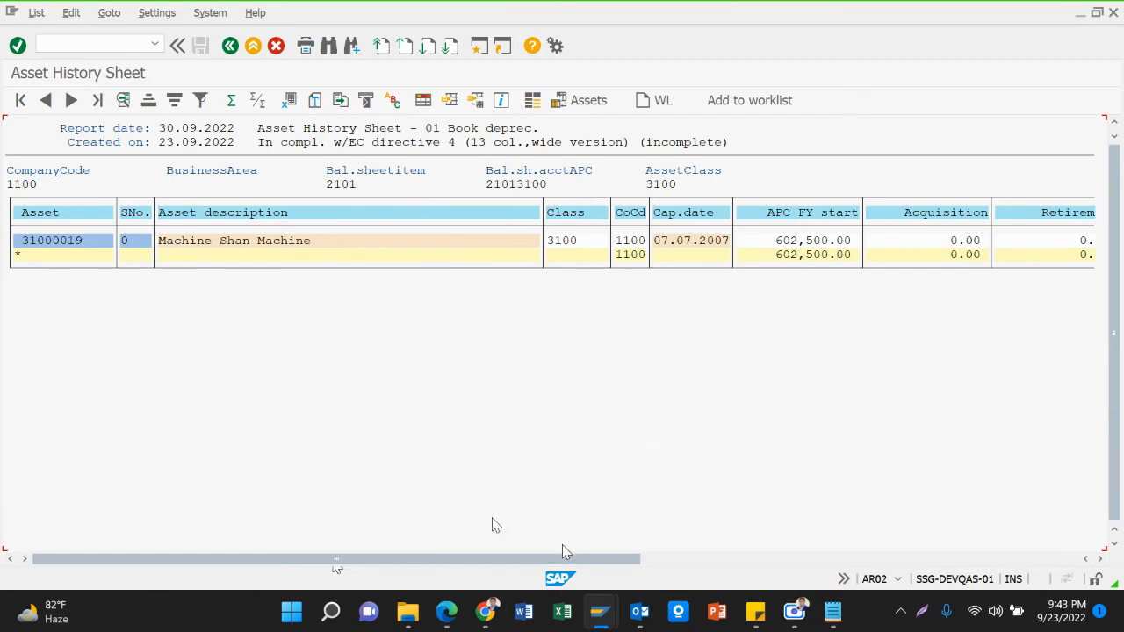
left_click(422, 100)
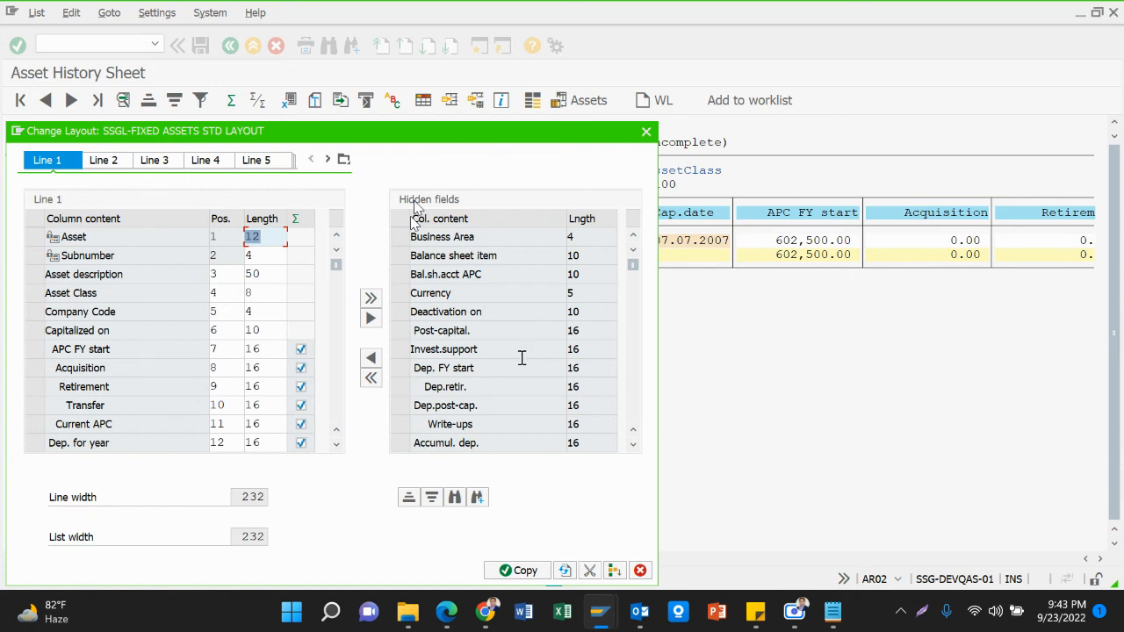
left_click(400, 369)
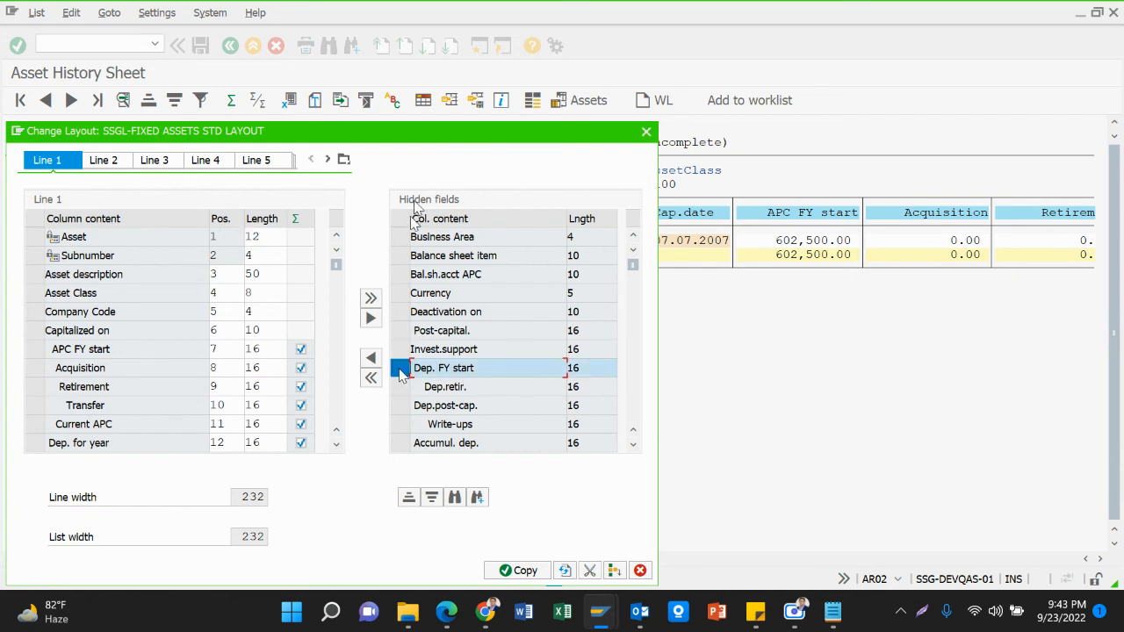
scroll(171, 386, "down", 1)
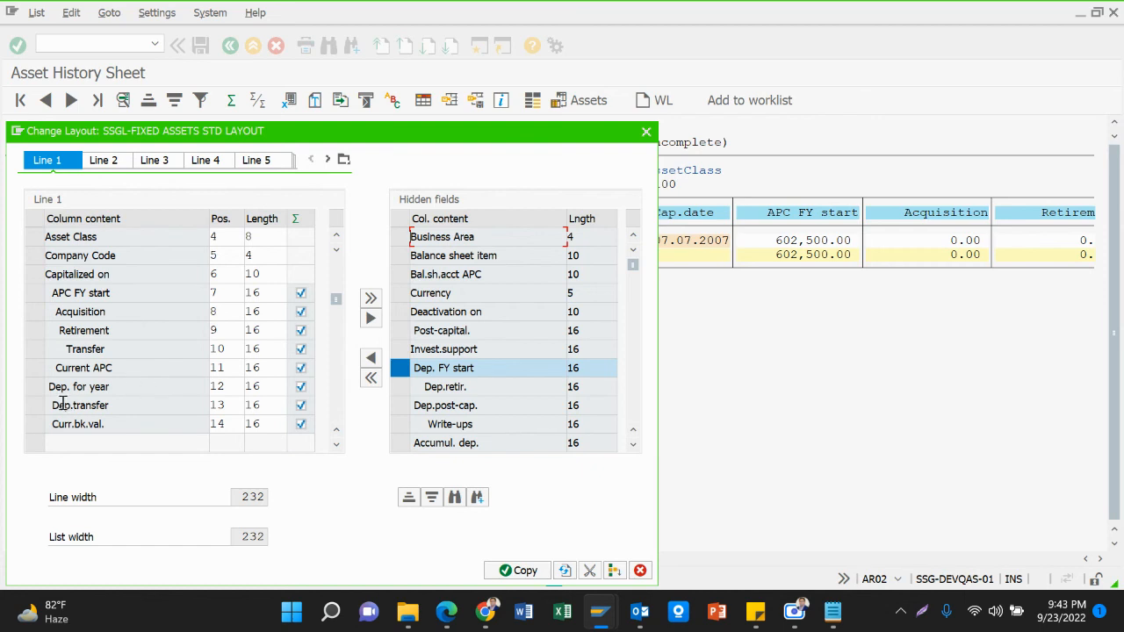
left_click(36, 387)
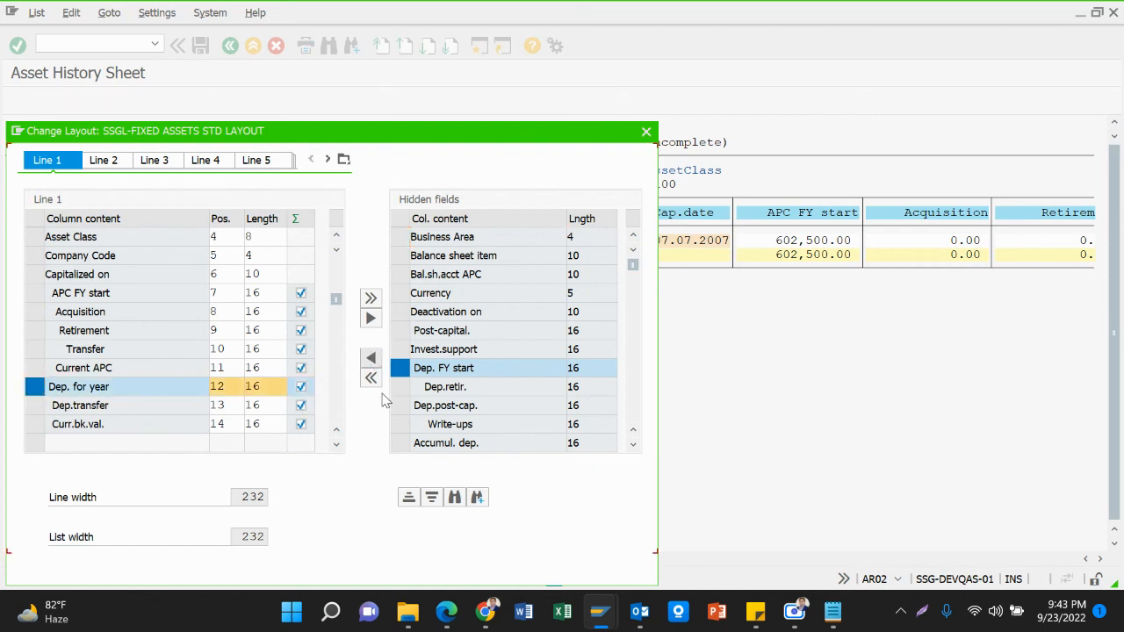
left_click(513, 576)
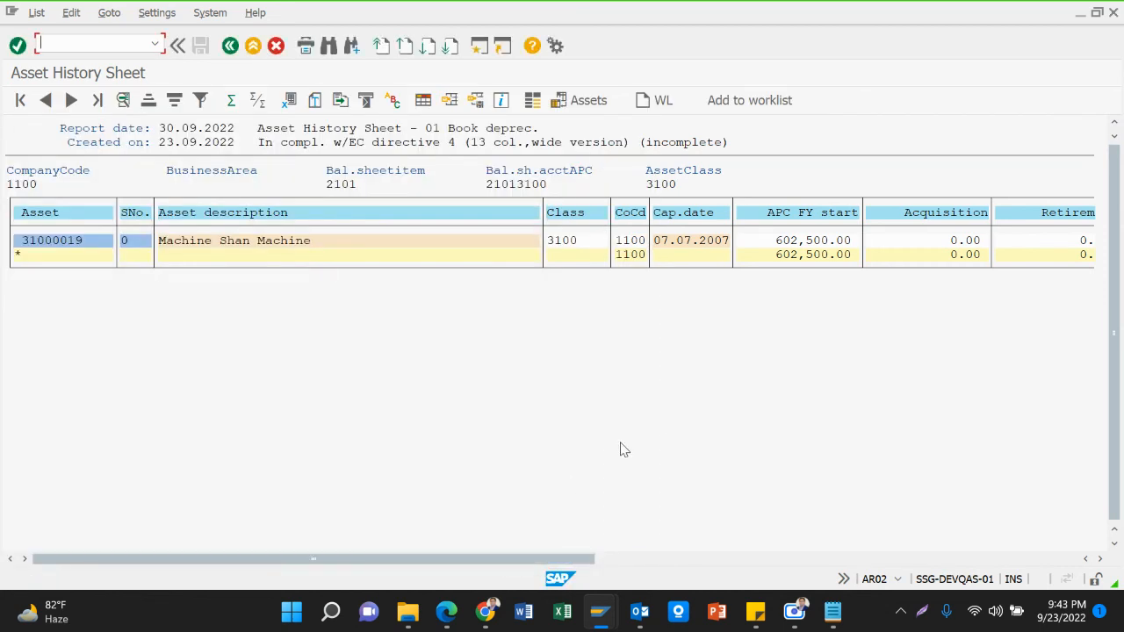
Check the depreciation at fiscal year start and the current book value of asset 31000019.
left_click_drag(489, 559, 987, 541)
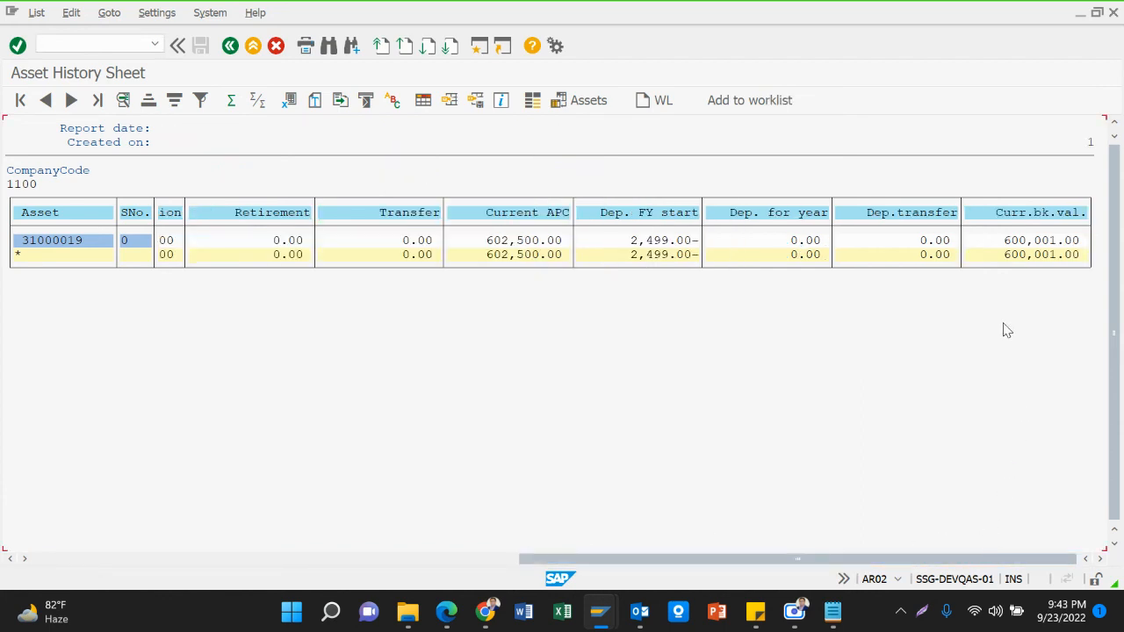
left_click_drag(615, 242, 691, 255)
left_click_drag(1011, 248, 1078, 256)
key("ctrl+c")
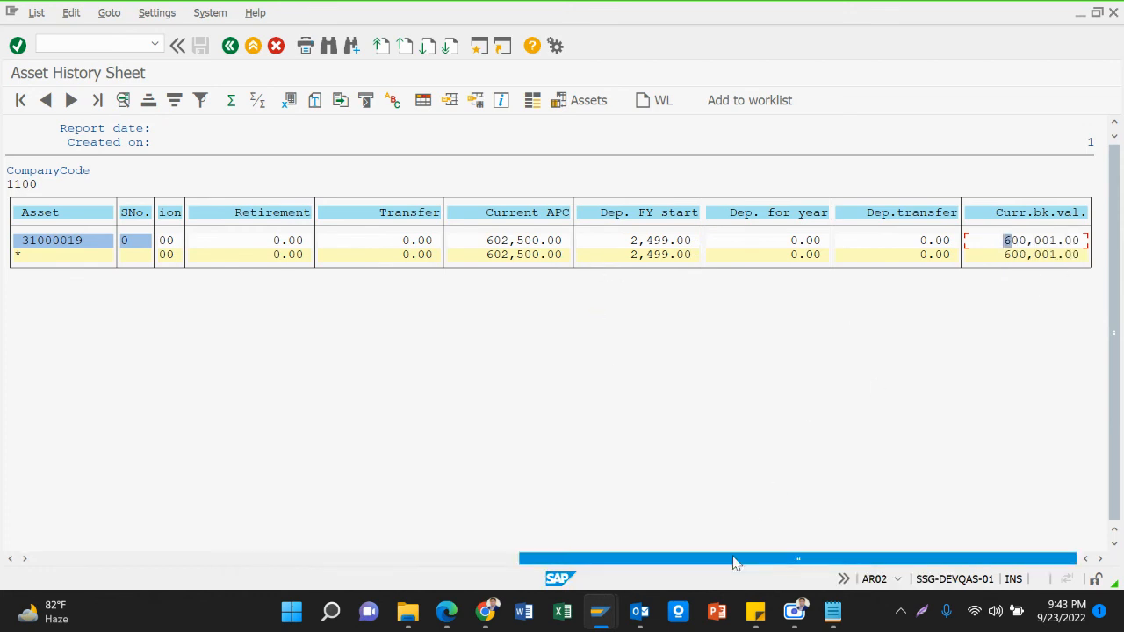
Copy asset number 31000019 from the report and enter it as the asset in the ABAON asset sale session.
left_click_drag(732, 559, 158, 547)
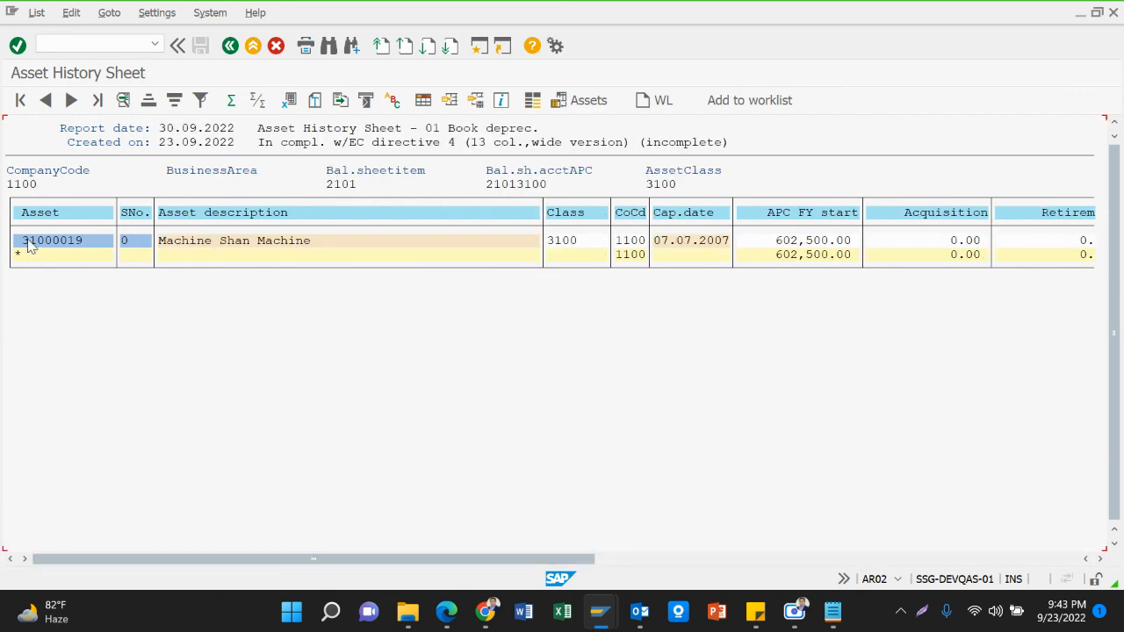
left_click_drag(21, 238, 92, 242)
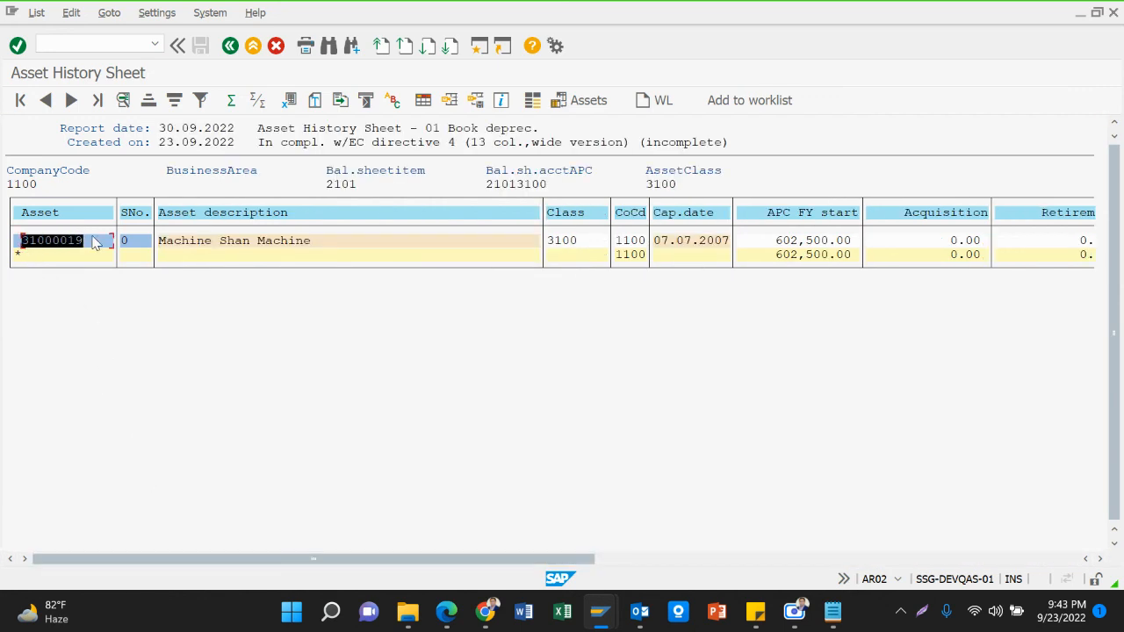
key("ctrl+c")
key("alt+Tab")
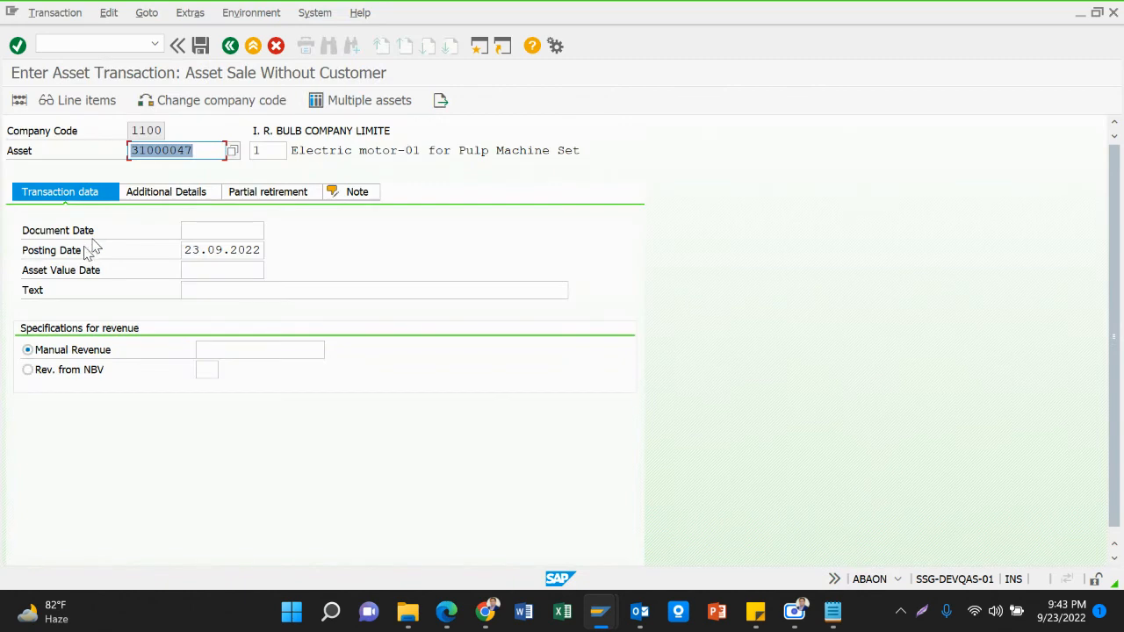
key("ctrl+v")
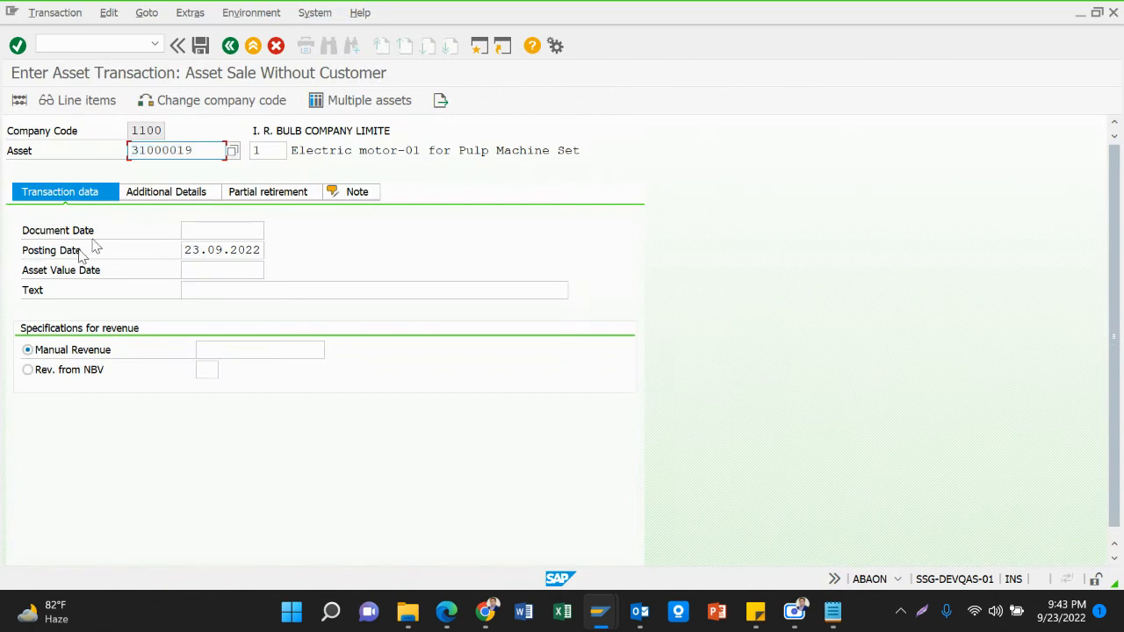
Set the document date and the asset value date of the asset sale to 23.09.2022.
left_click(207, 231)
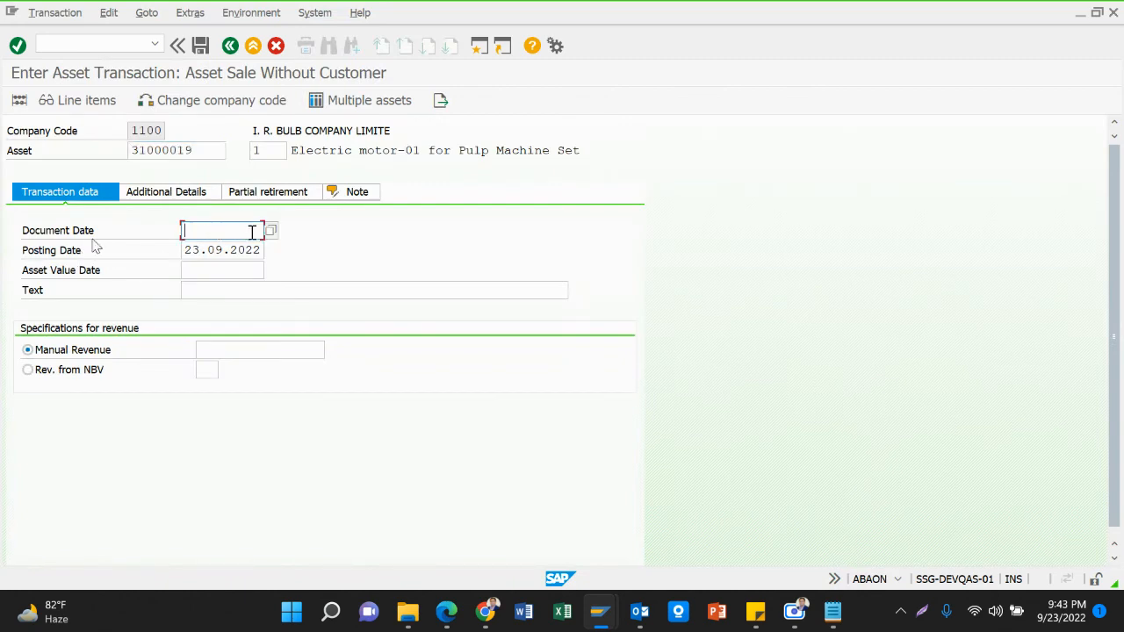
left_click(271, 231)
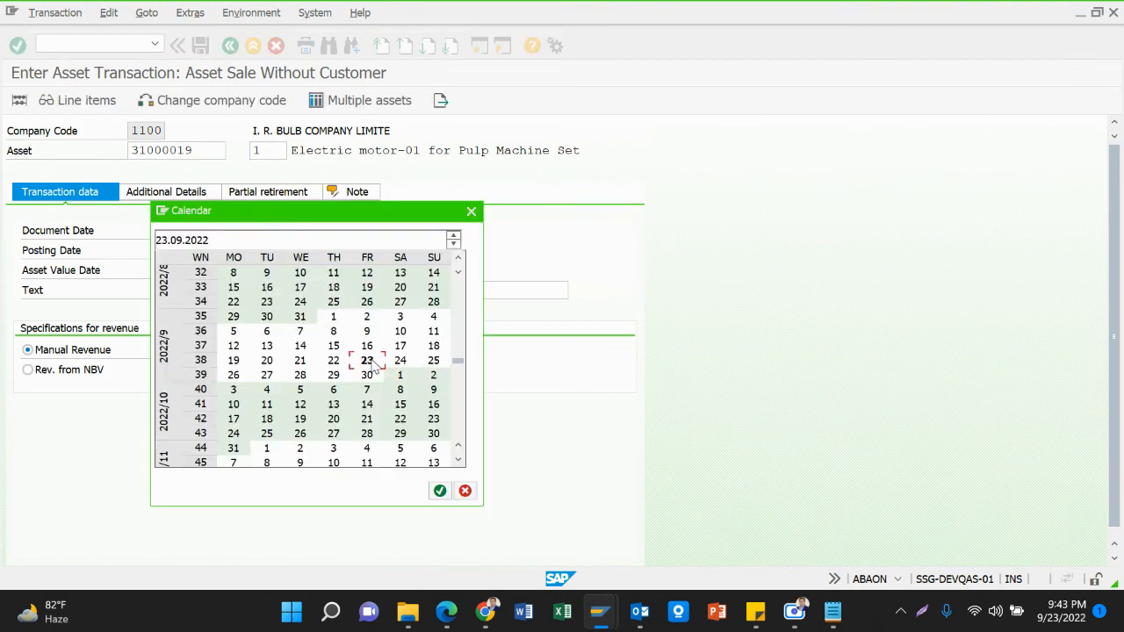
double_click(368, 361)
left_click(210, 270)
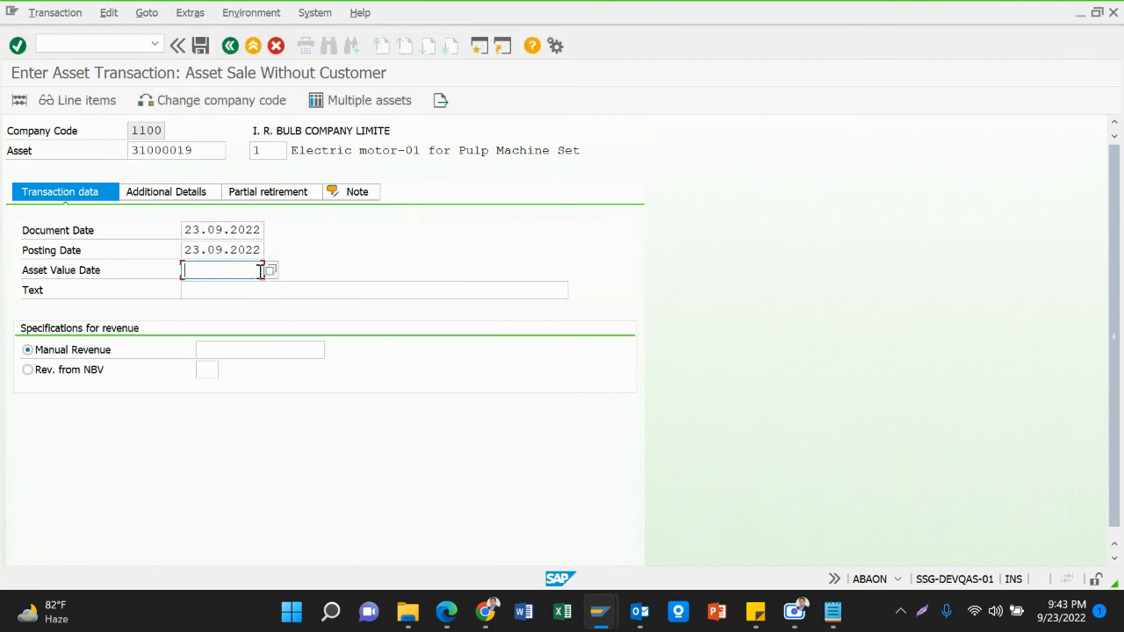
left_click(271, 271)
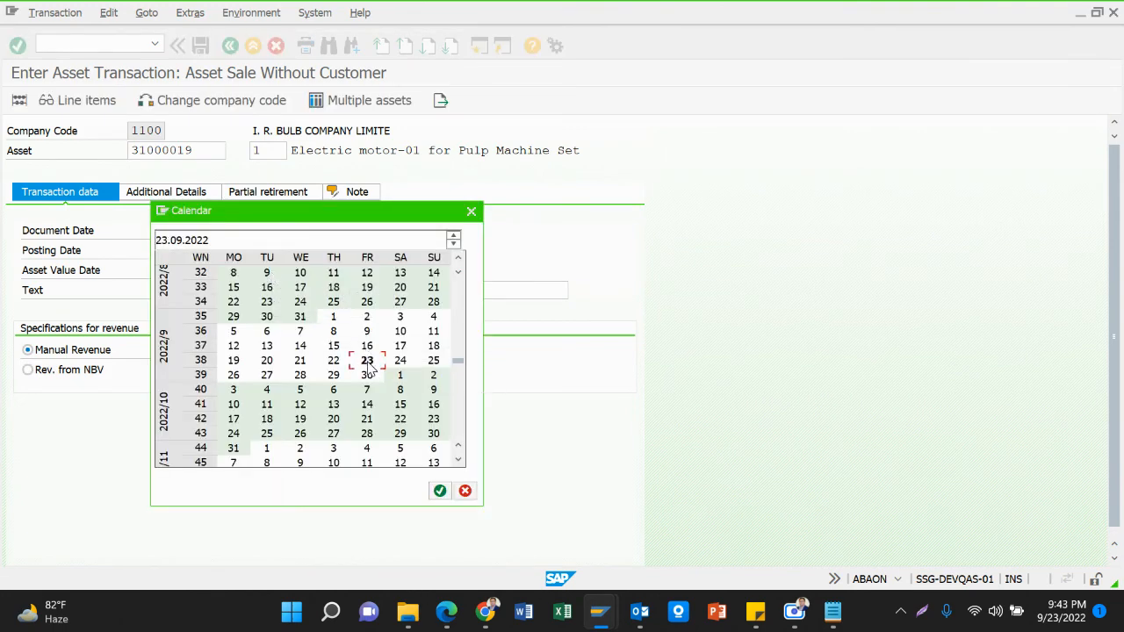
double_click(367, 360)
Enter "Asset Scrapping as this is not usable" as the transaction text and confirm the entries.
left_click(220, 288)
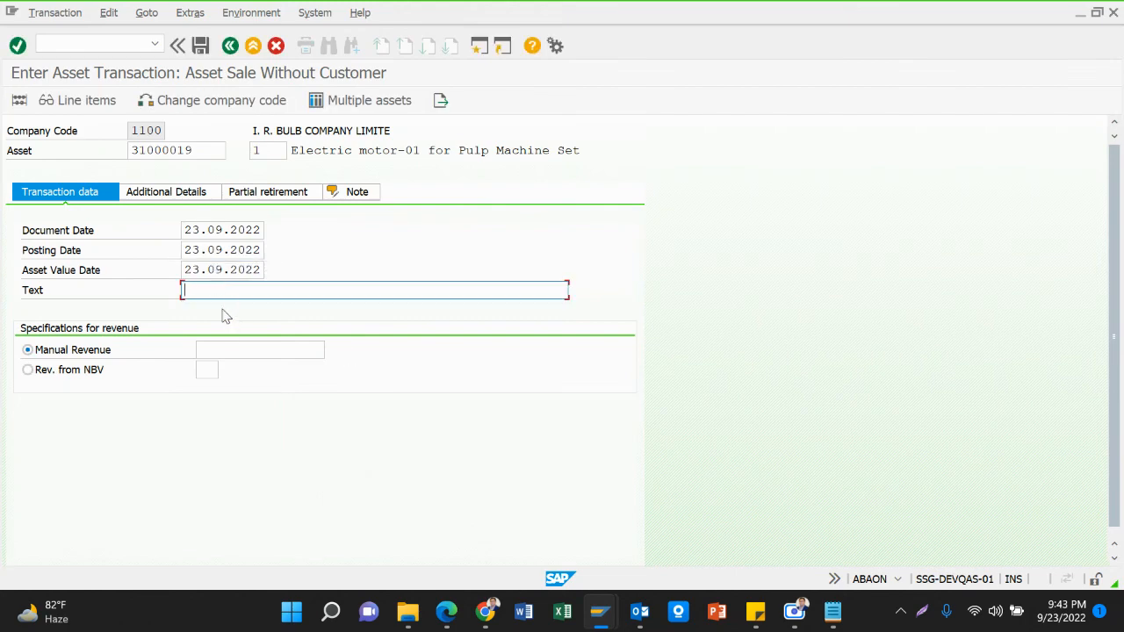
key("space")
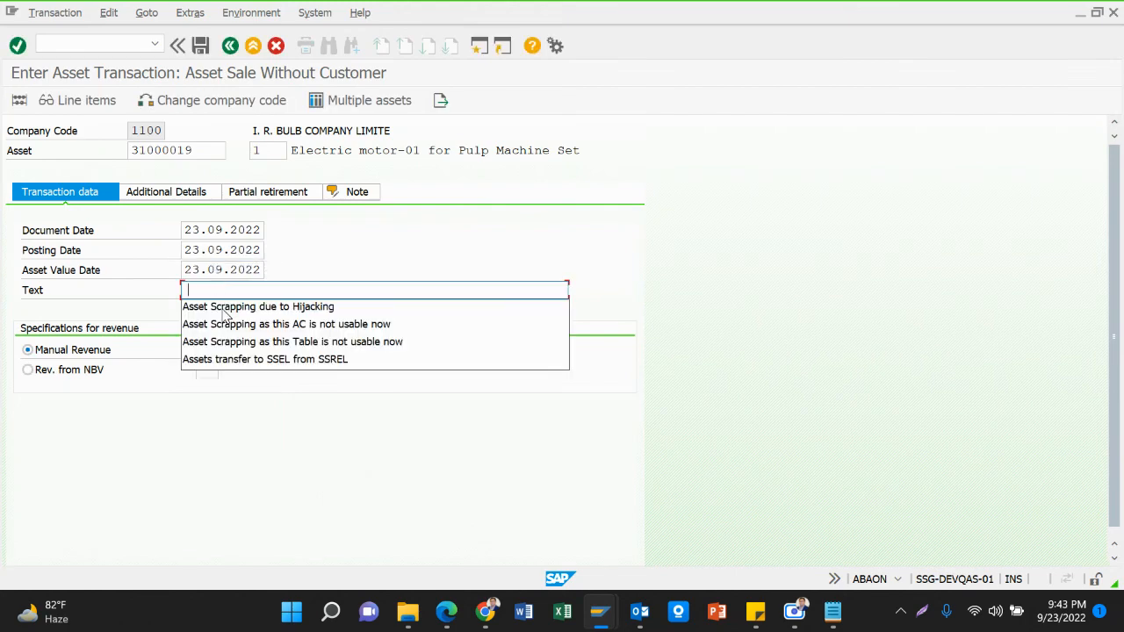
left_click(281, 325)
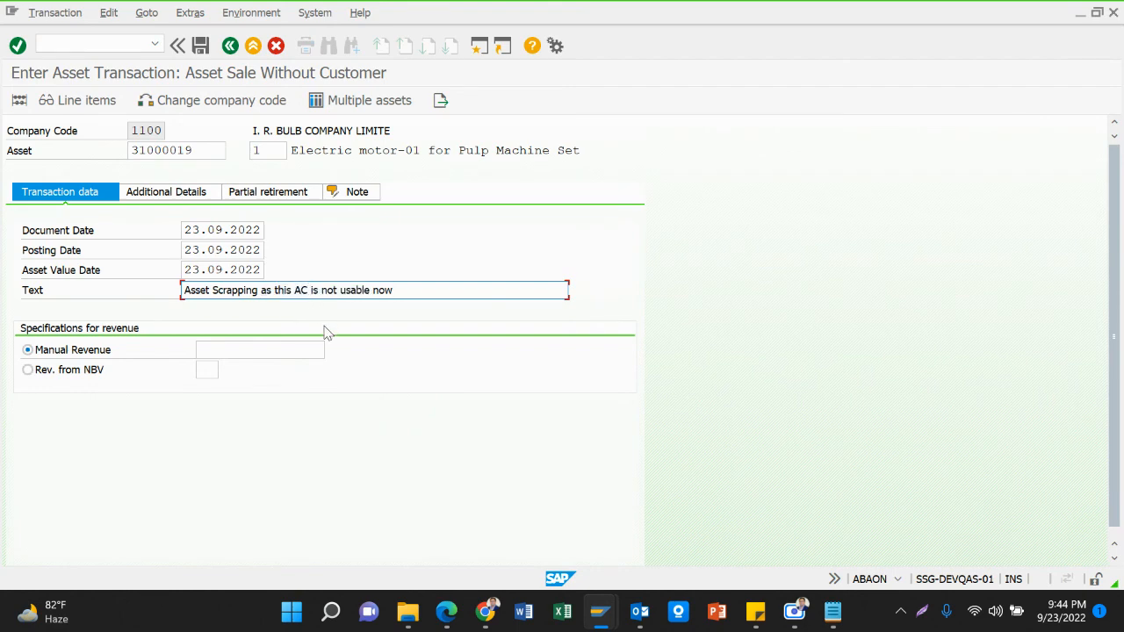
key("BackSpace")
key("BackSpace")
key("BackSpace")
left_click(392, 291)
key("Return")
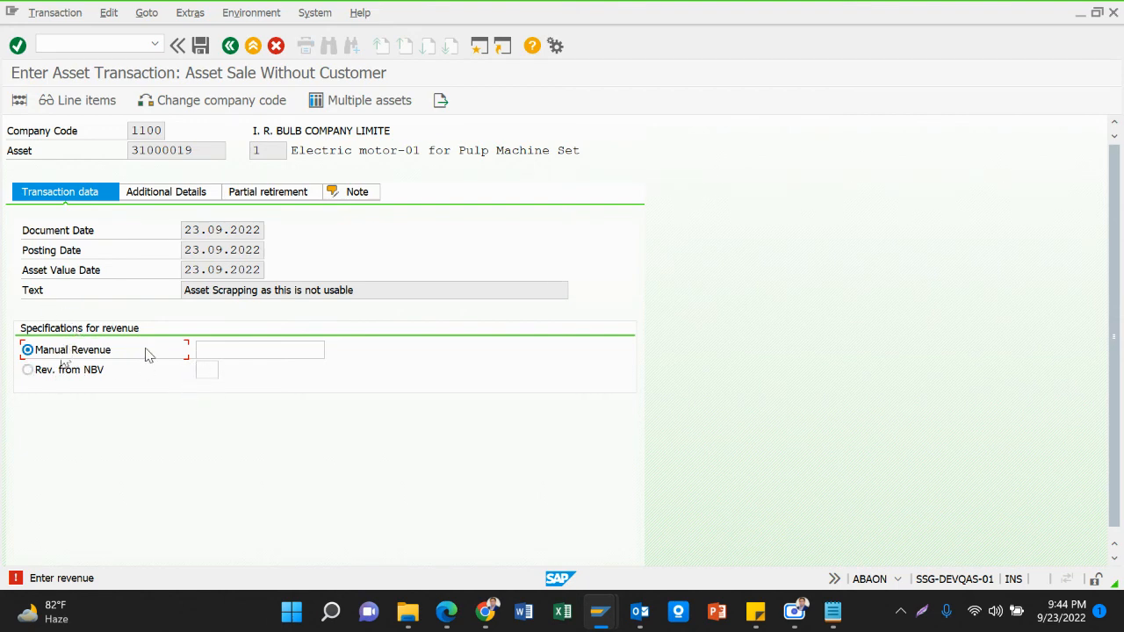
Choose Rev. from NBV instead of manual revenue in the revenue specifications.
left_click(80, 377)
left_click(221, 349)
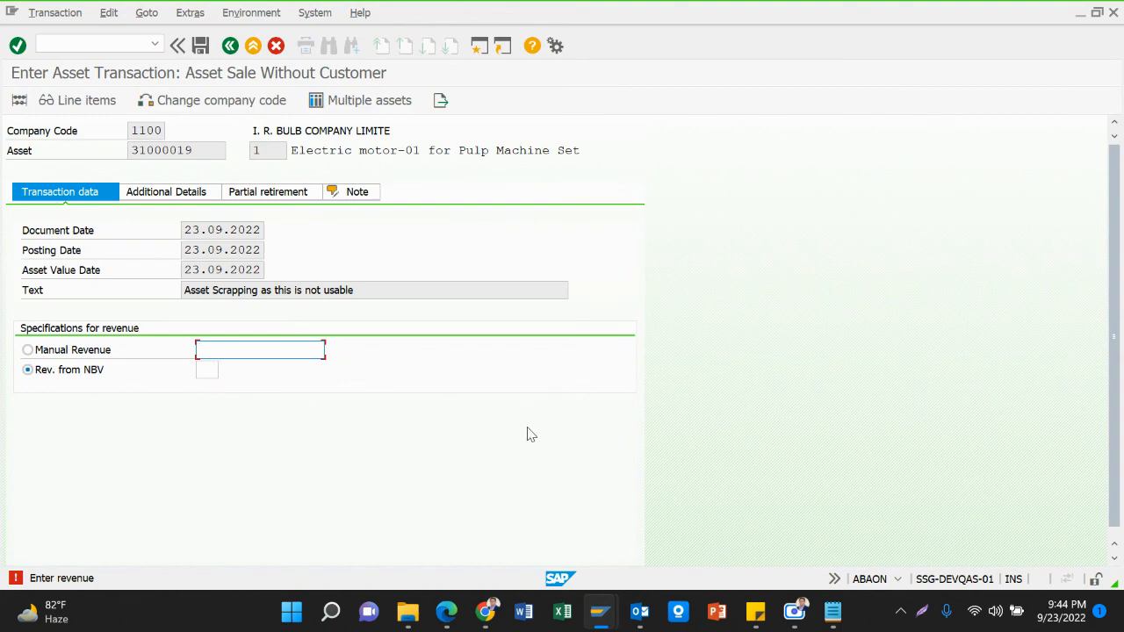
mouse_move(843, 614)
left_click(88, 373)
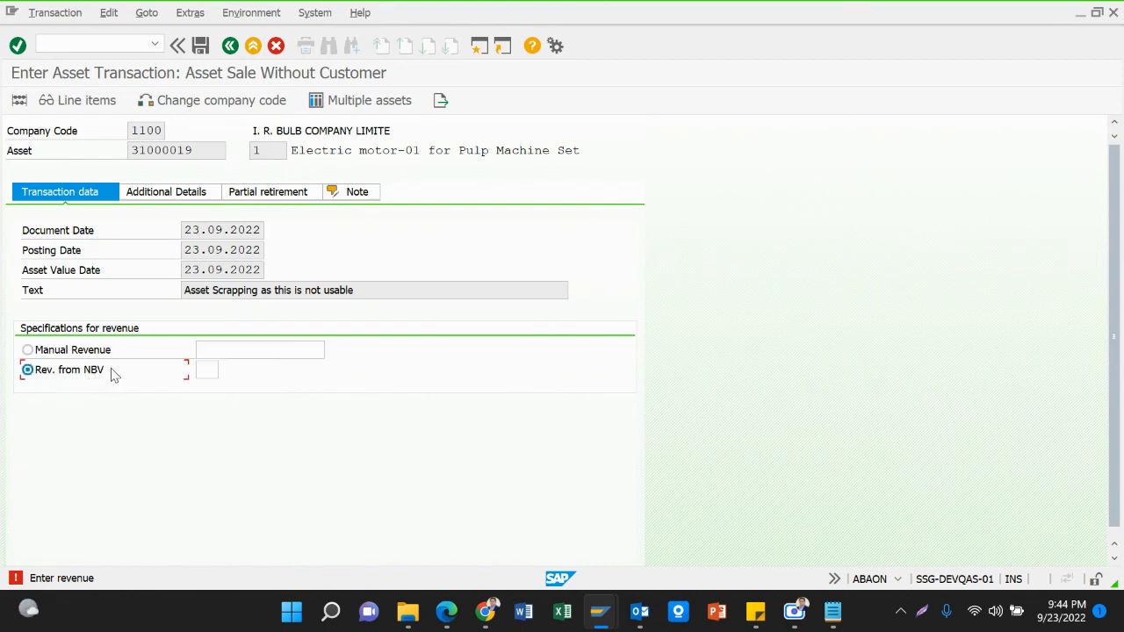
Switch to Notepad and add the line "NBV > Net Book Value" below the note on the created asset.
left_click(832, 611)
left_click(553, 329)
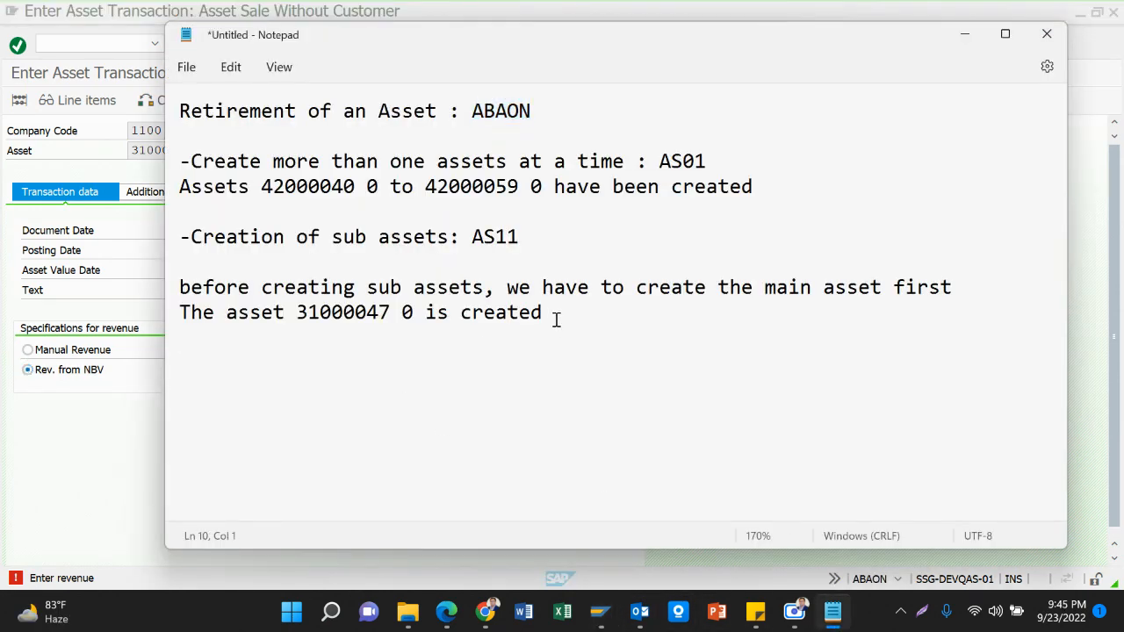
left_click(553, 314)
key("Return")
key("Return")
type("NBV > Ne")
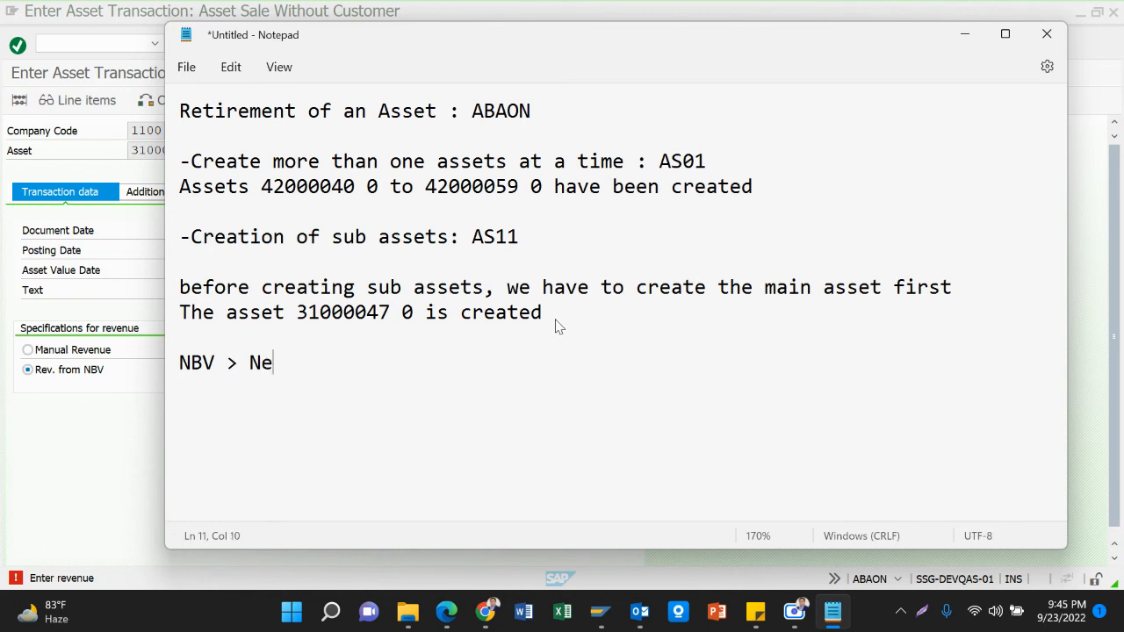
type("t Book Value")
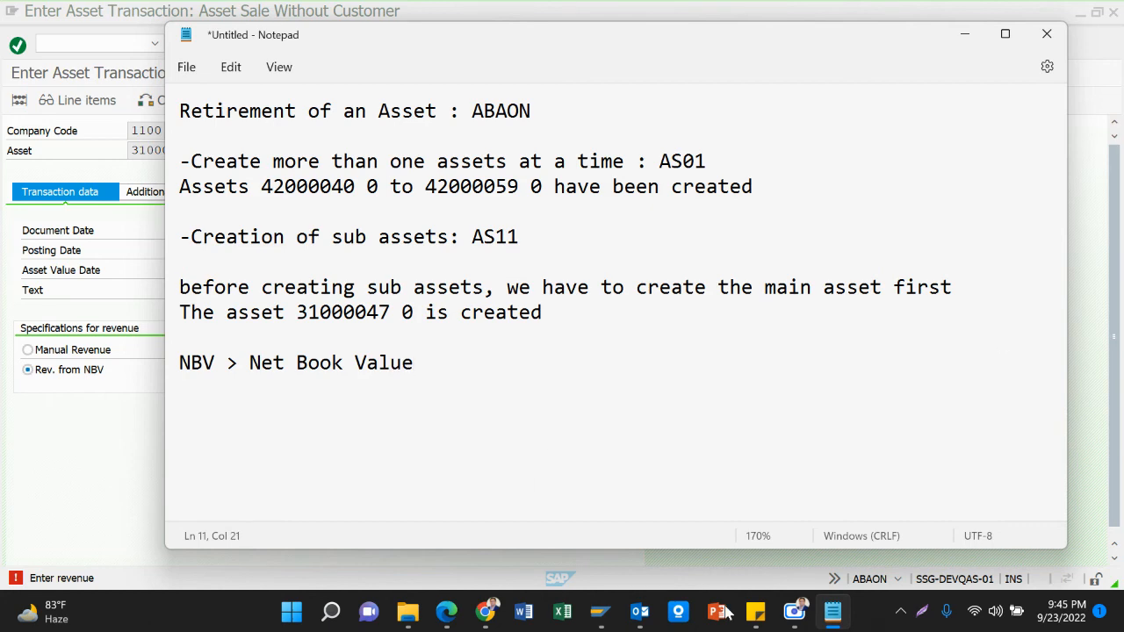
Switch to the SAP asset history sheet and examine the current APC and fiscal-year-start depreciation of asset 31000019.
mouse_move(600, 613)
left_click(821, 546)
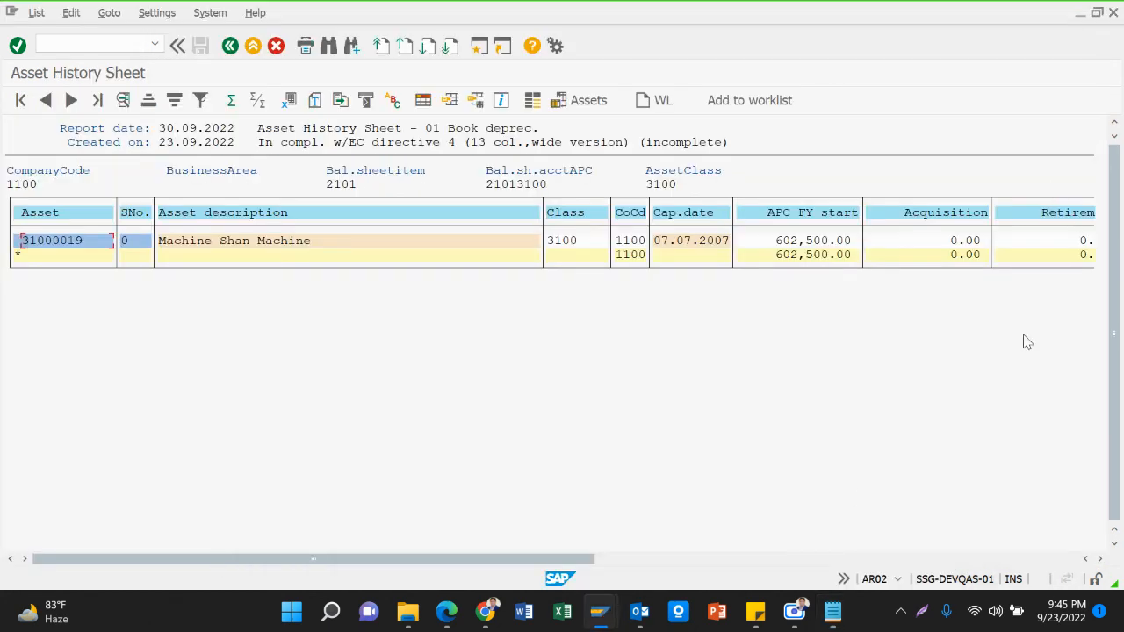
left_click(1011, 559)
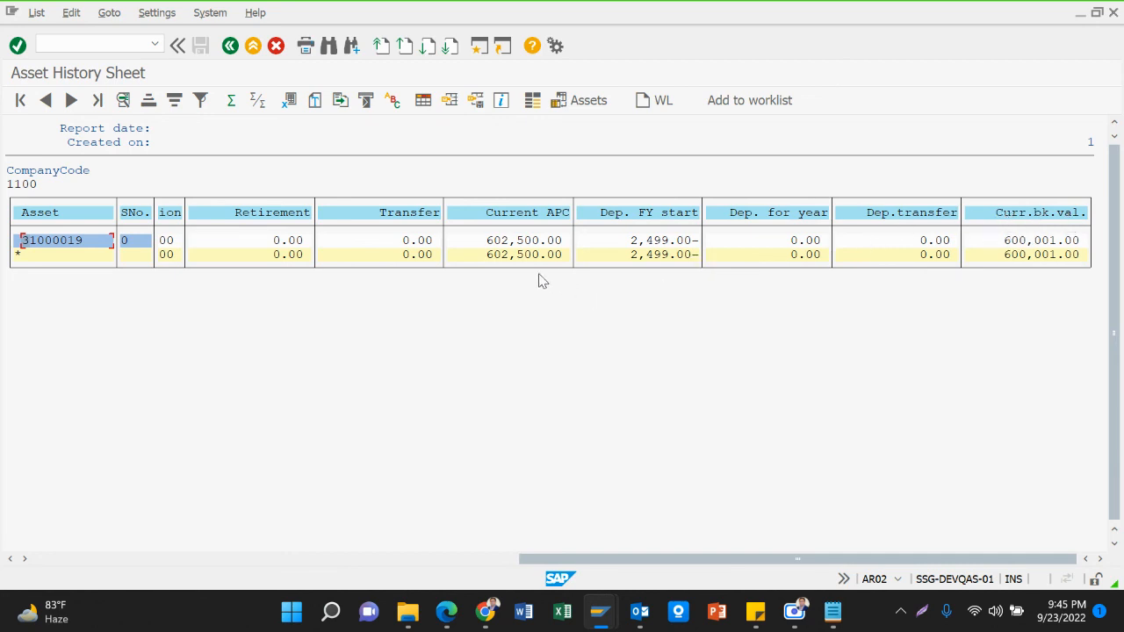
left_click_drag(485, 244, 567, 250)
left_click_drag(488, 242, 573, 249)
left_click_drag(625, 243, 696, 243)
Copy the current book value of asset 31000019 from the asset history sheet.
left_click_drag(997, 240, 1098, 240)
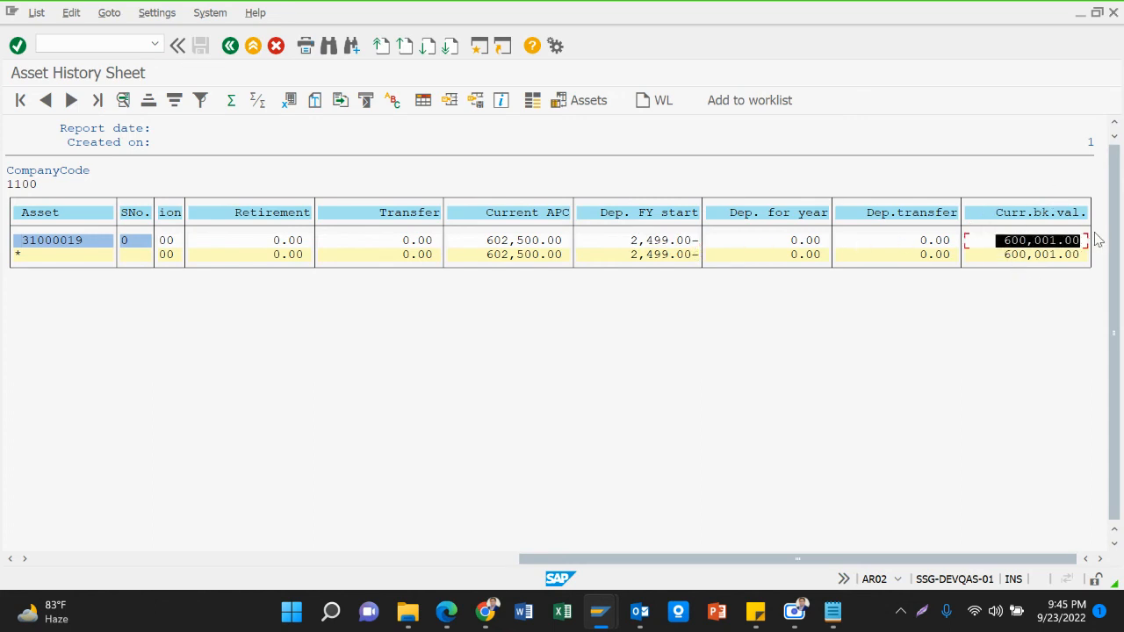
key("ctrl+c")
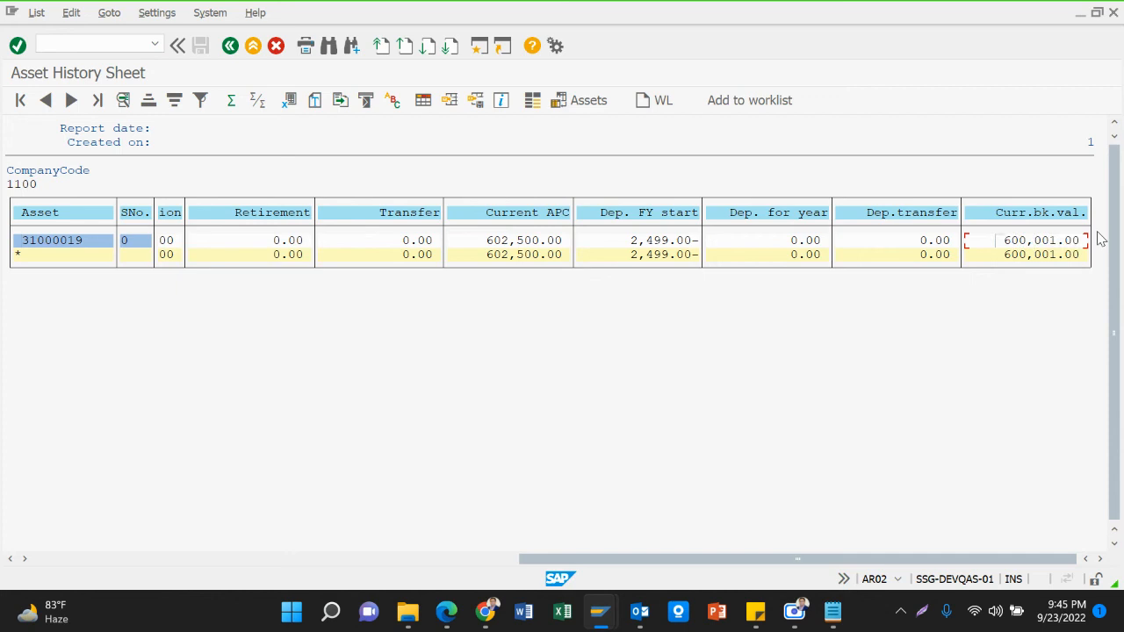
left_click_drag(1004, 256, 1099, 265)
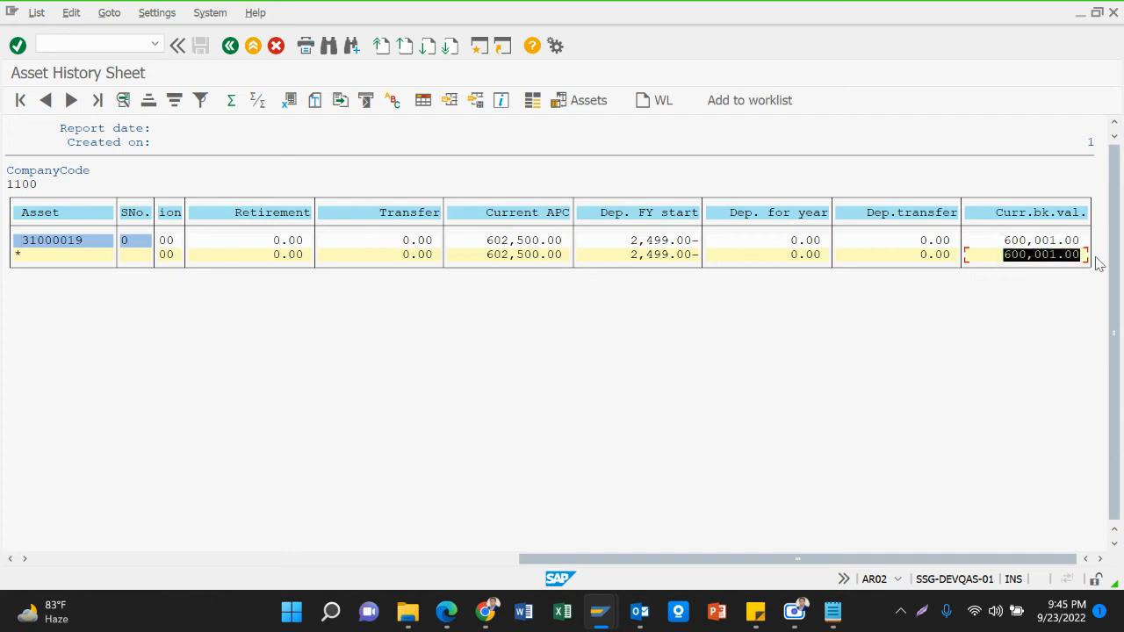
key("ctrl+c")
left_click_drag(1006, 241, 1085, 239)
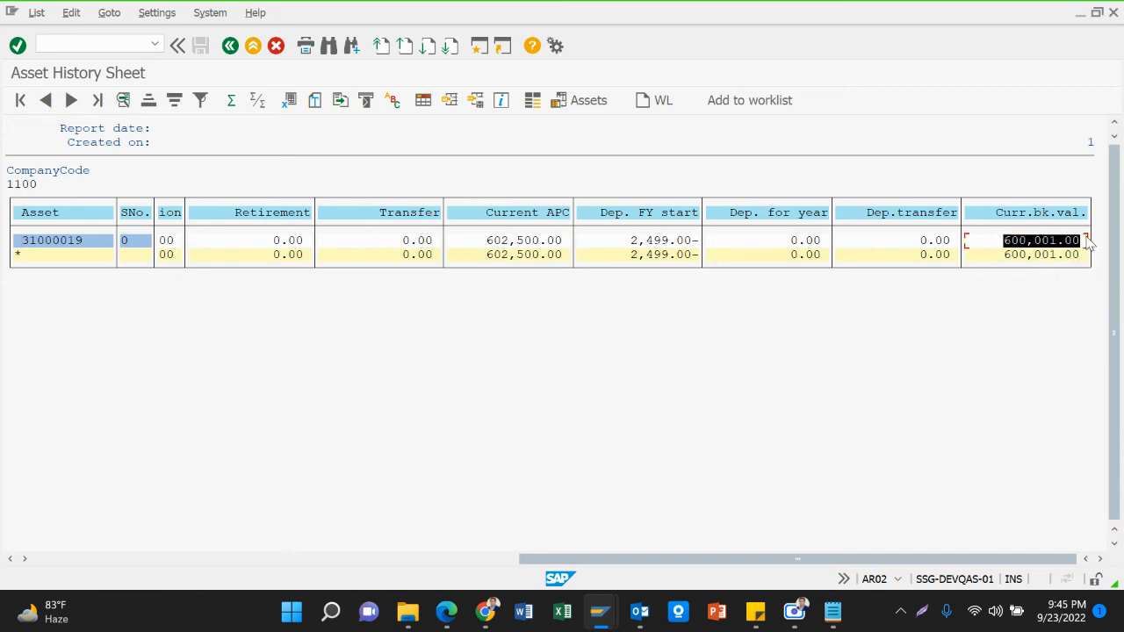
key("ctrl+c")
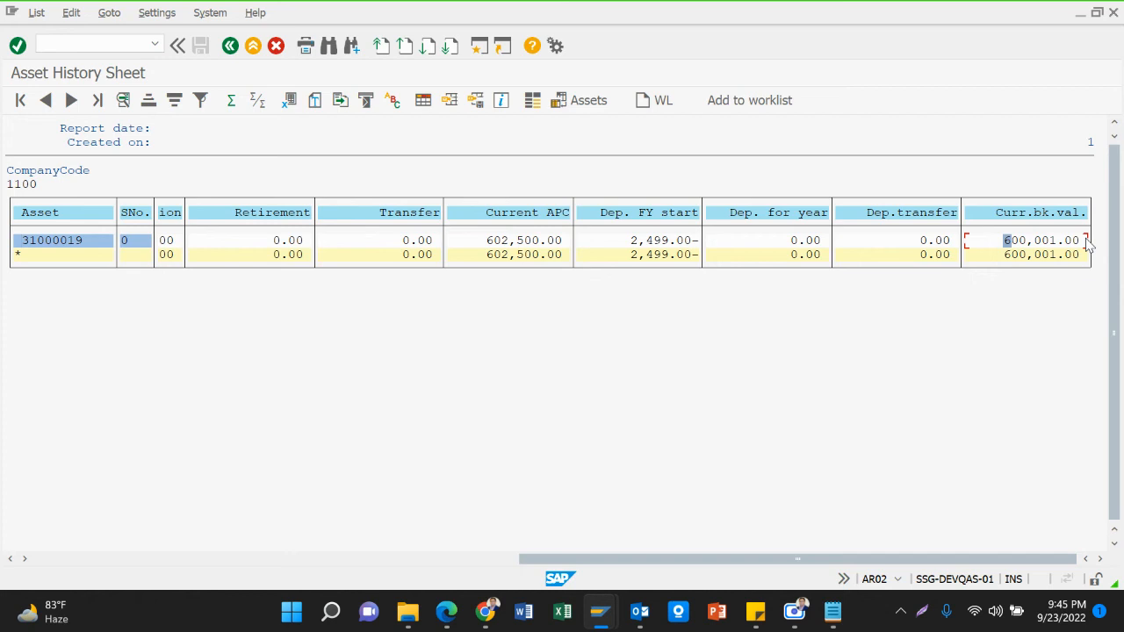
left_click_drag(669, 556, 121, 580)
Return to the ABAON asset sale session and set the revenue from NBV to depreciation area 01 Book deprec.
key("alt+Tab")
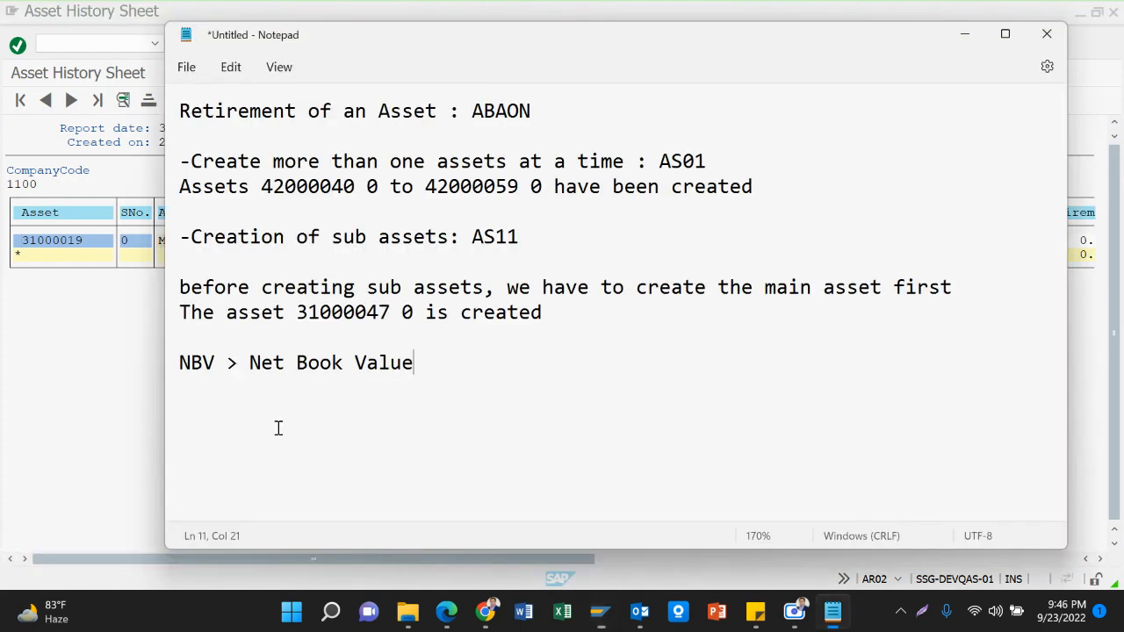
key("alt+Tab")
key("alt+Tab")
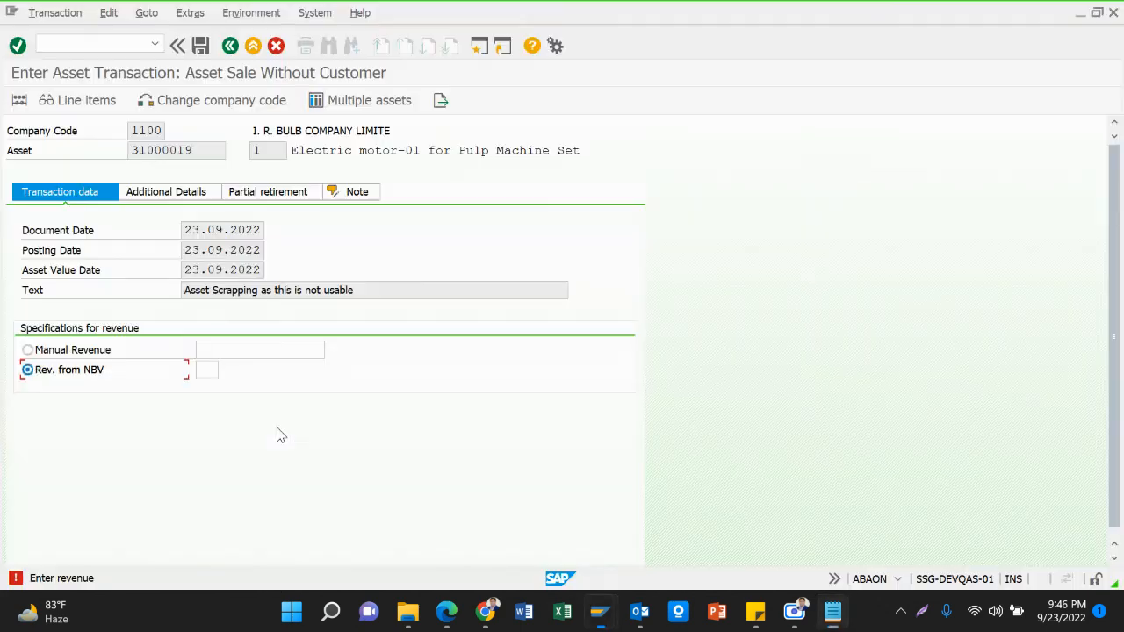
left_click(203, 370)
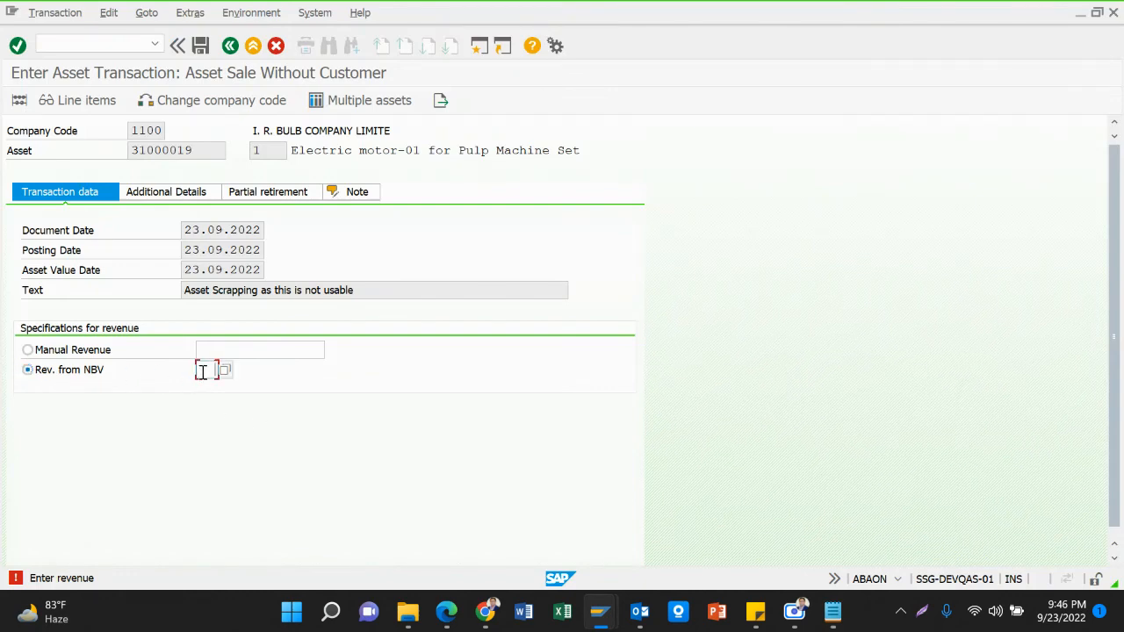
left_click(225, 373)
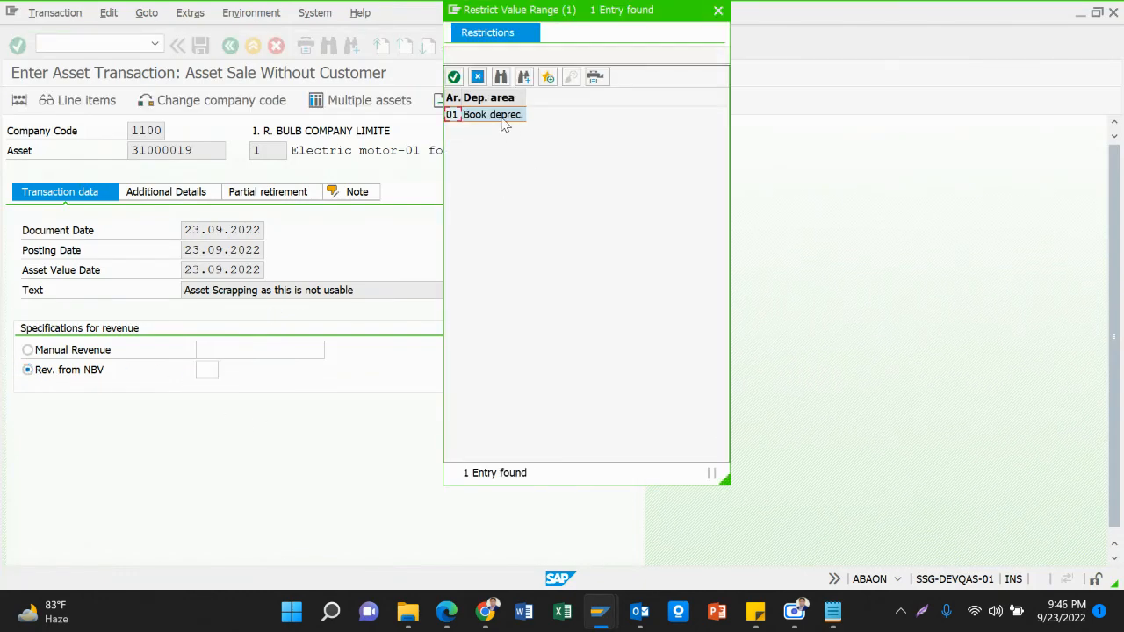
double_click(506, 121)
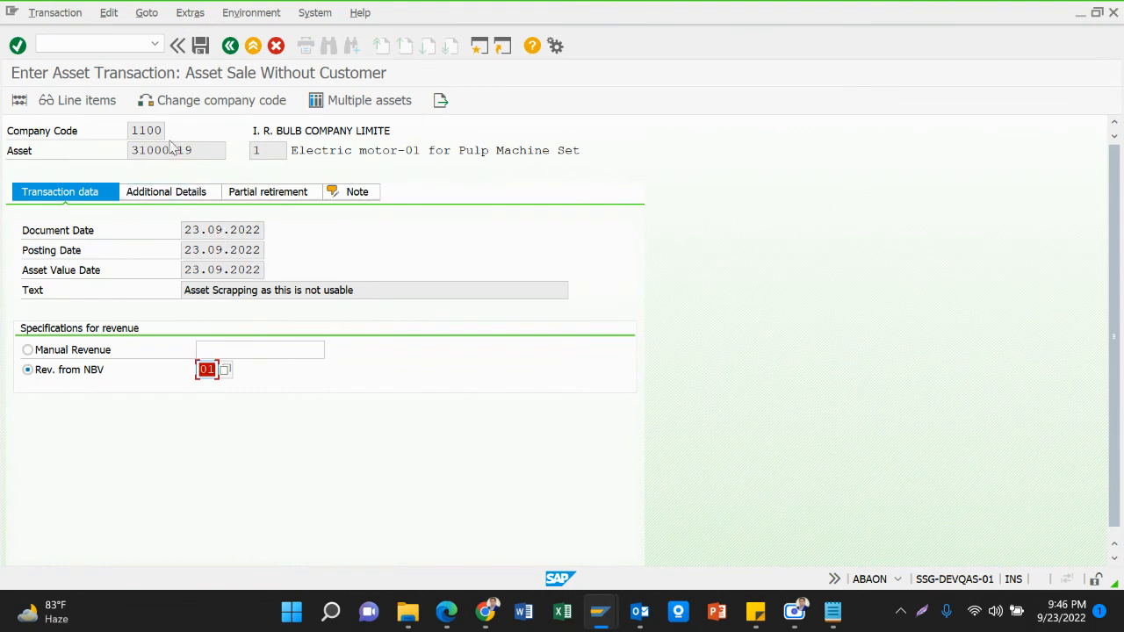
Review the transaction data and set the reference in the additional details to "As per approval".
left_click(137, 152)
left_click(199, 232)
left_click(214, 273)
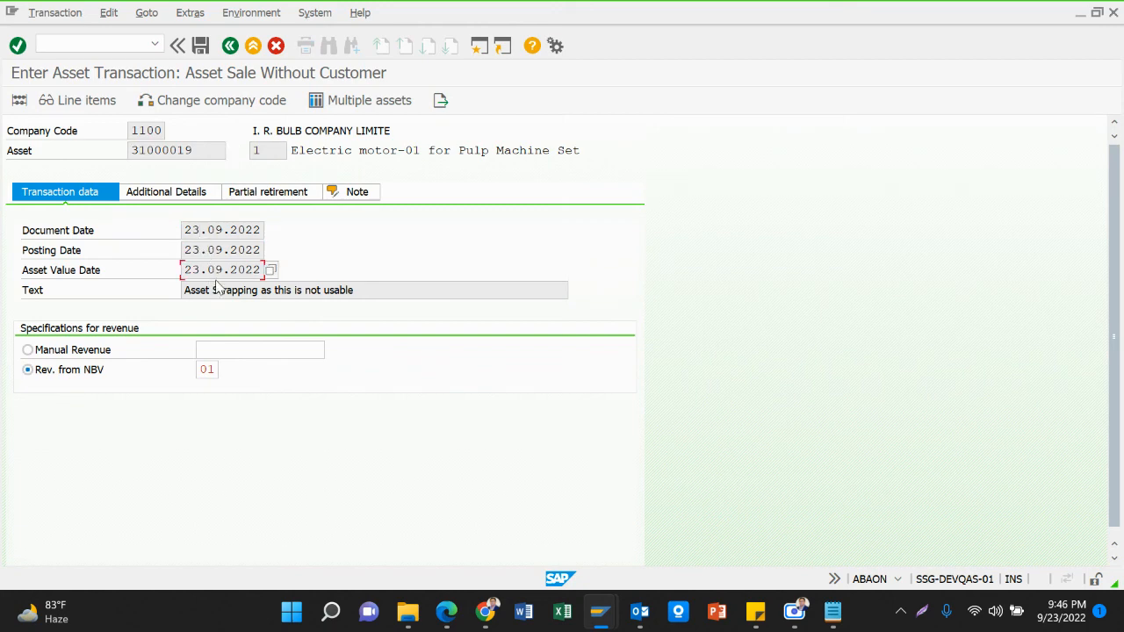
left_click_drag(219, 290, 220, 296)
left_click(184, 195)
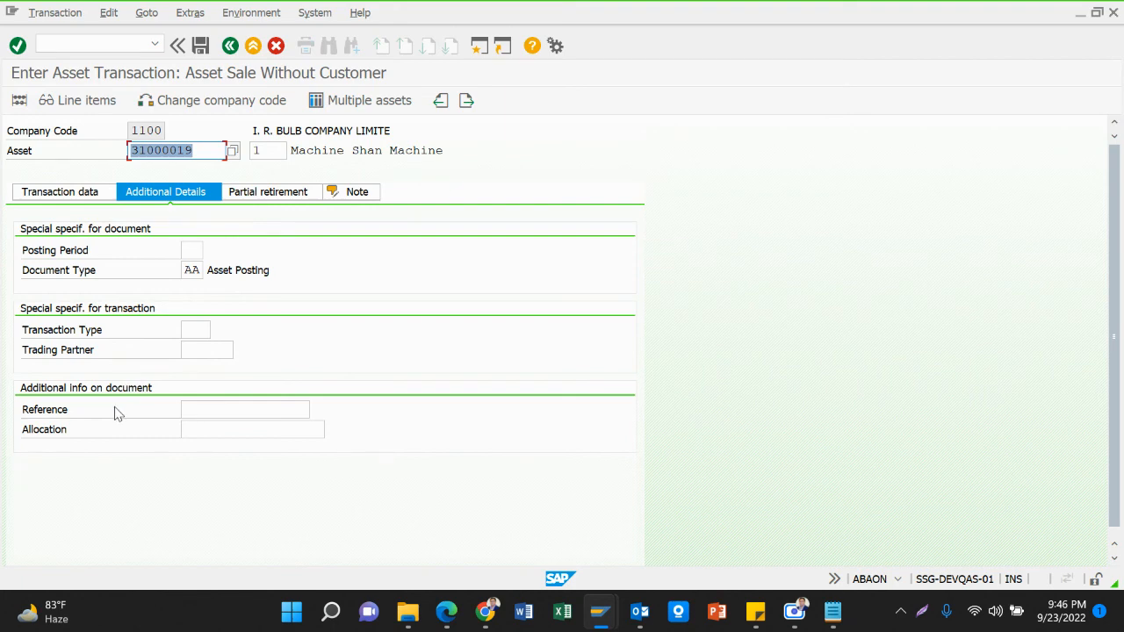
left_click(204, 411)
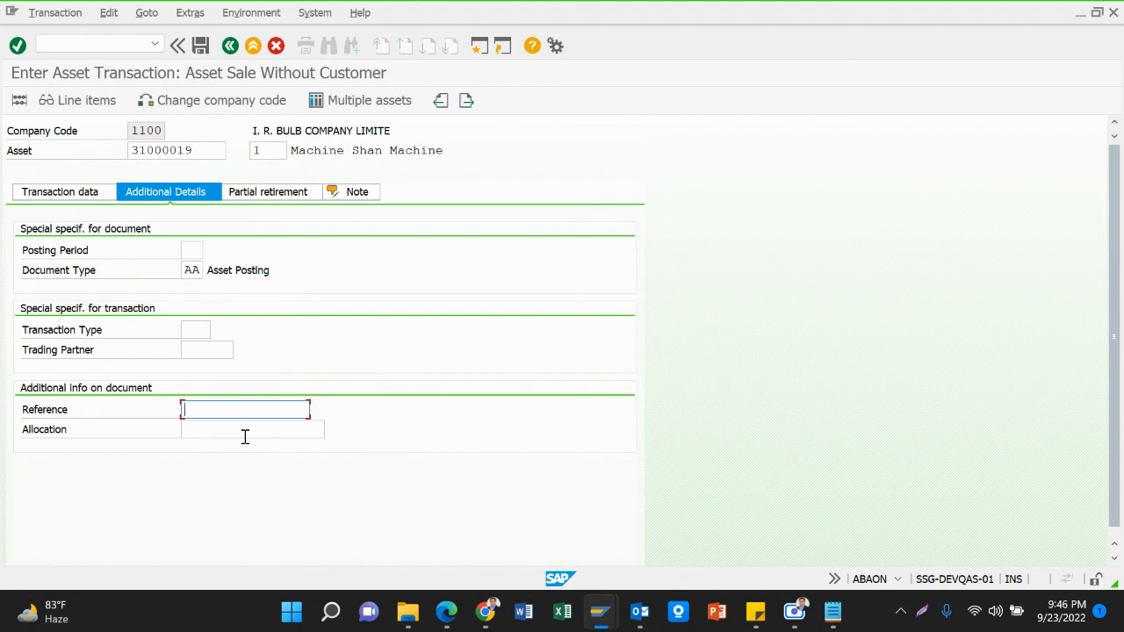
type("A")
key("Down")
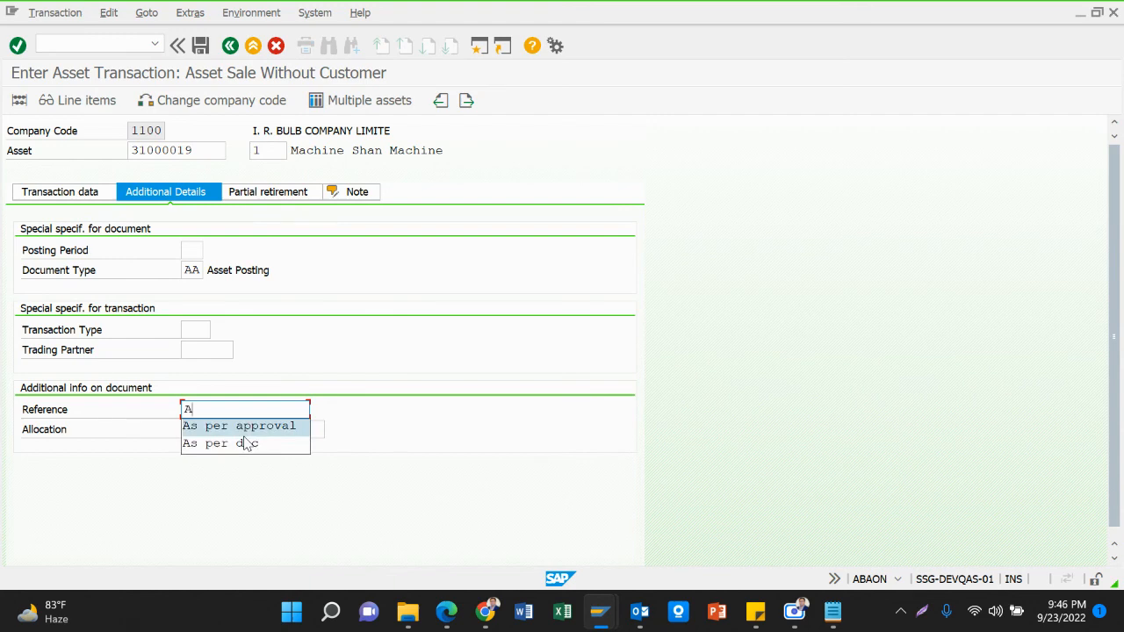
key("Return")
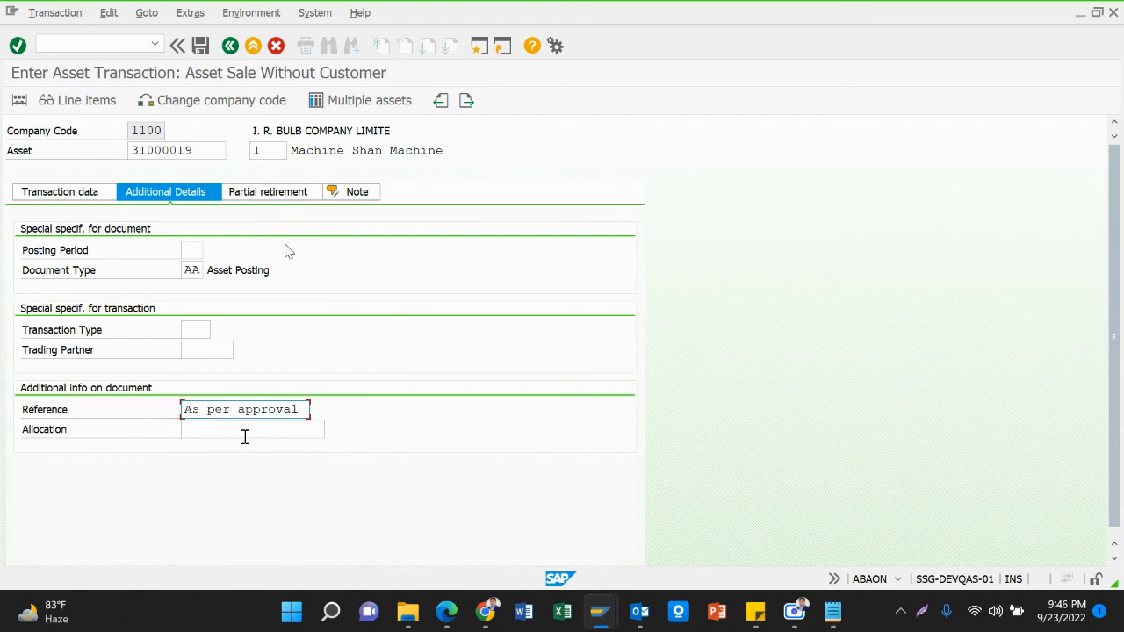
View the partial retirement details and the multiple-assets entry screen, examining the rows for listing several assets.
left_click(277, 201)
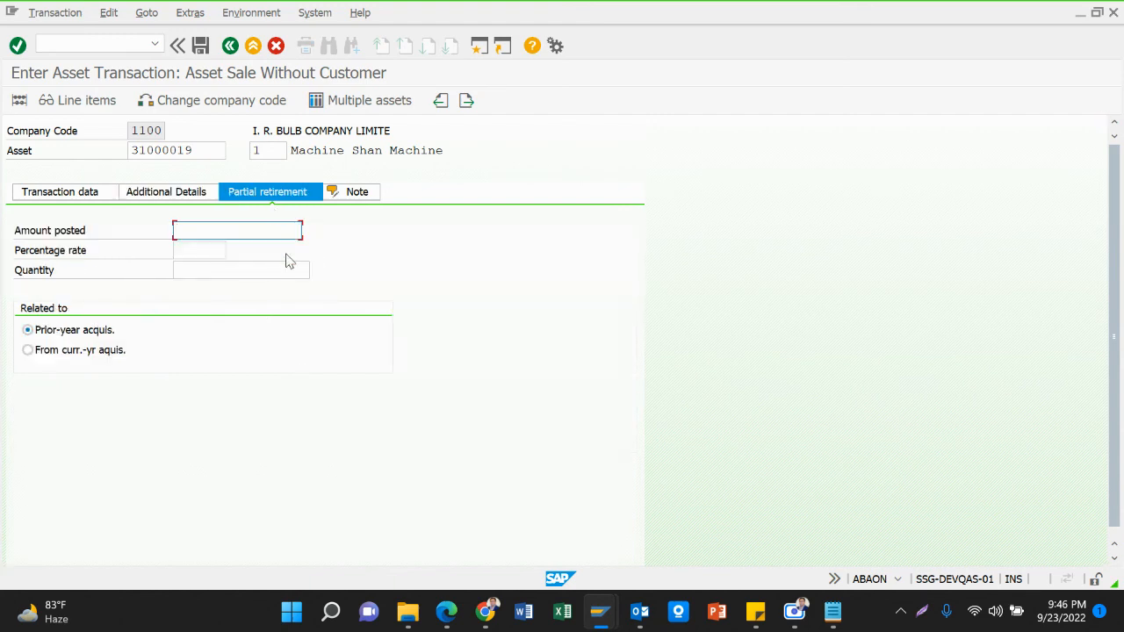
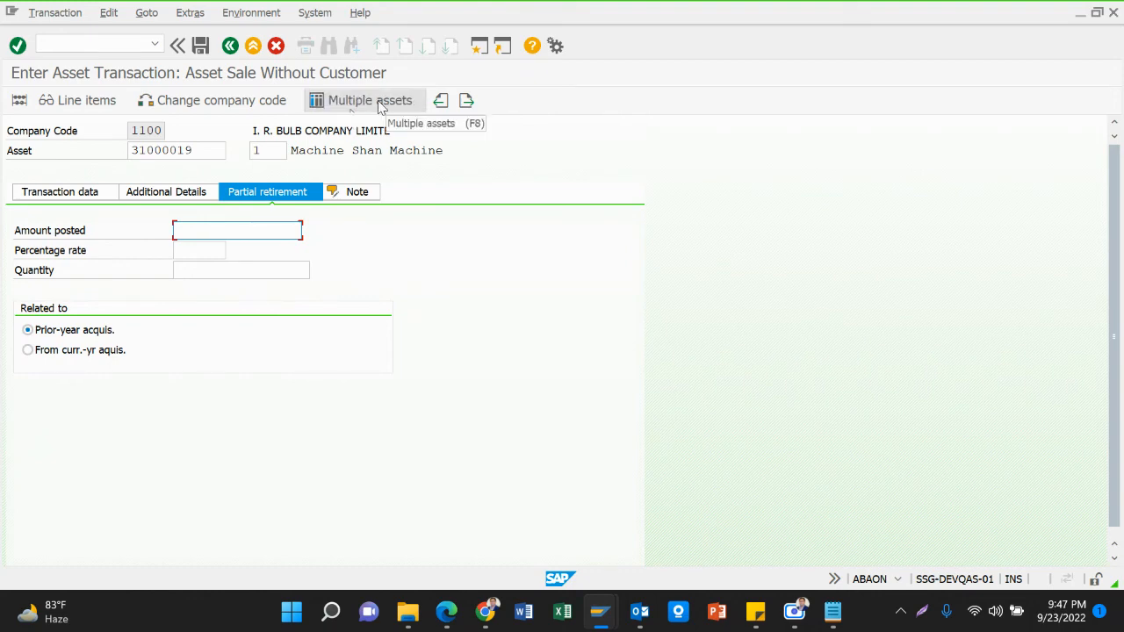
left_click(333, 104)
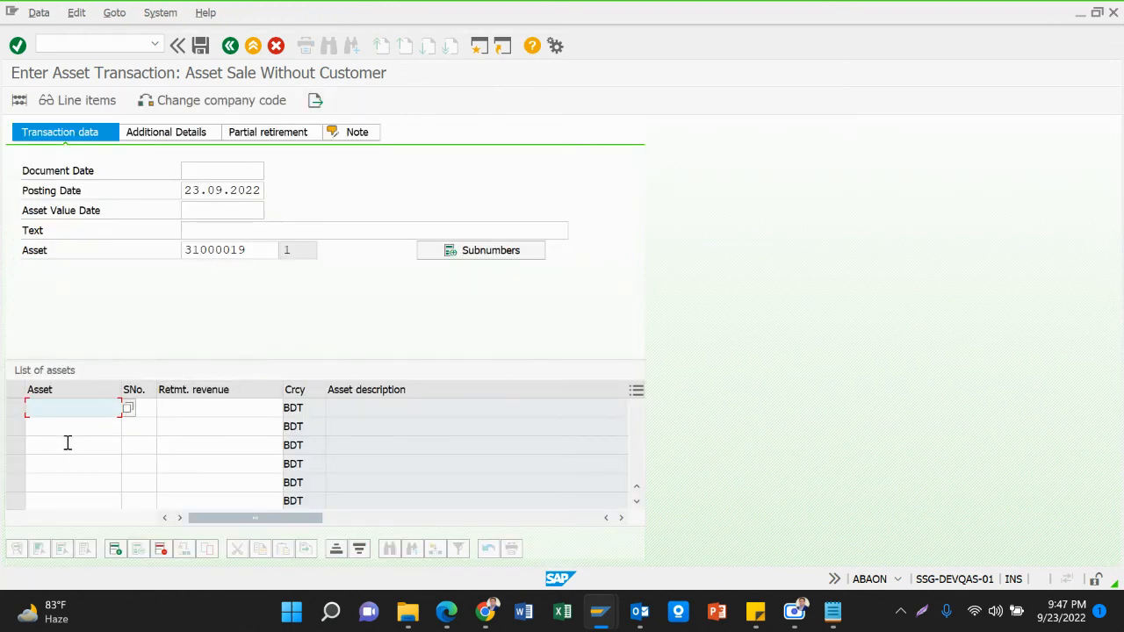
left_click(84, 444)
left_click(85, 500)
left_click(77, 413)
left_click(86, 445)
left_click(84, 463)
left_click(87, 500)
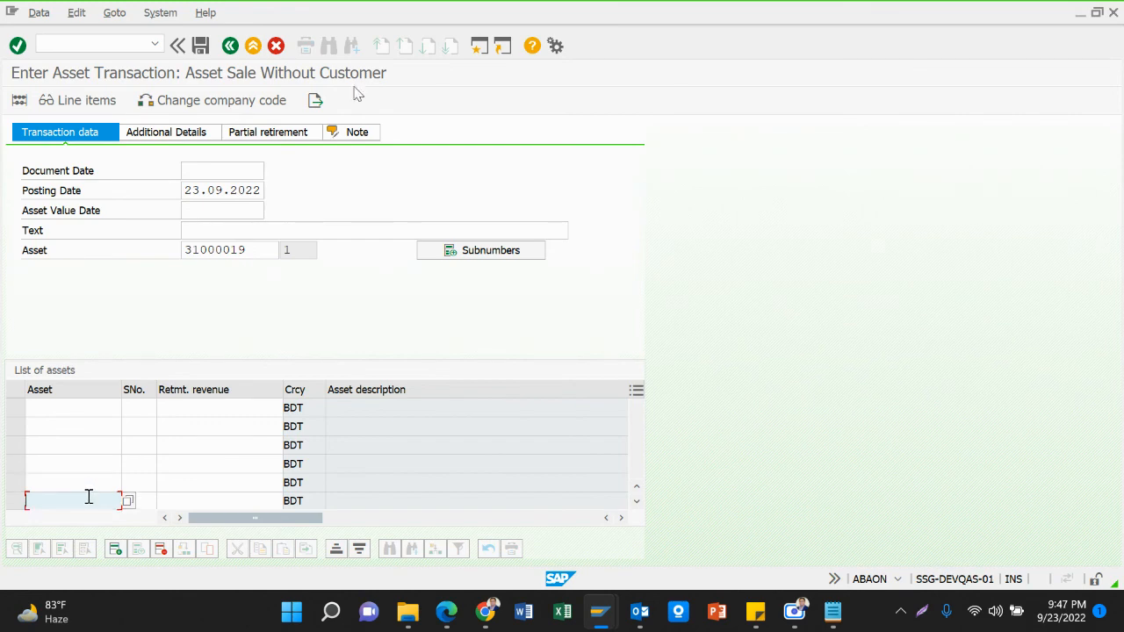
left_click(94, 414)
left_click(98, 445)
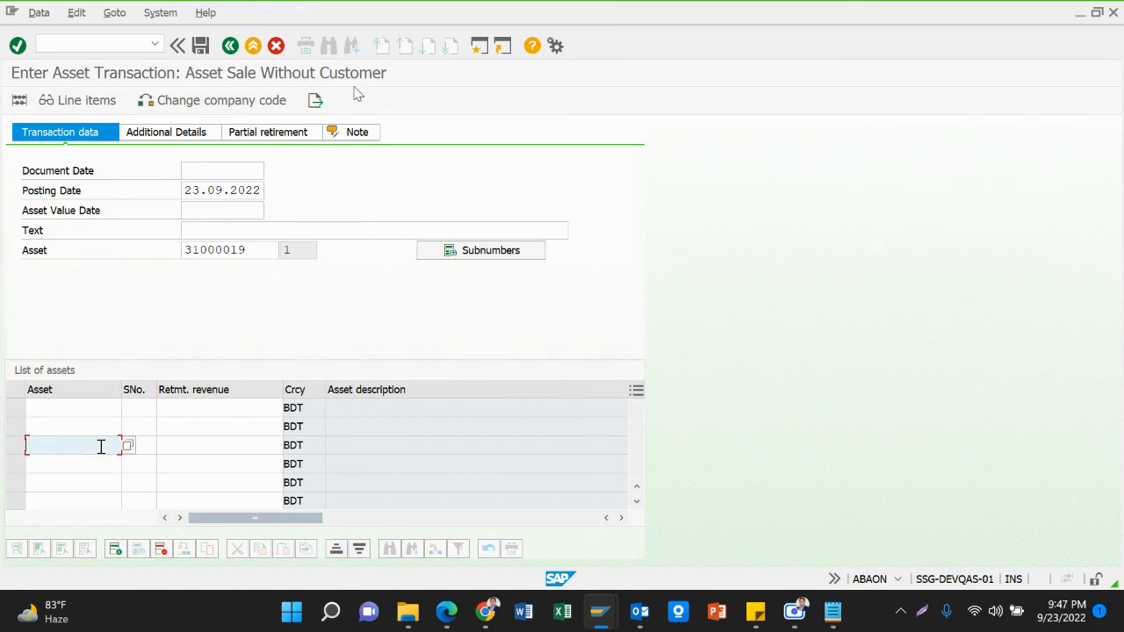
Discard the multiple-assets entry, then set the document and asset value dates to 23.09.2022 with the text "Asset Scrapping as this is not usable".
left_click(278, 47)
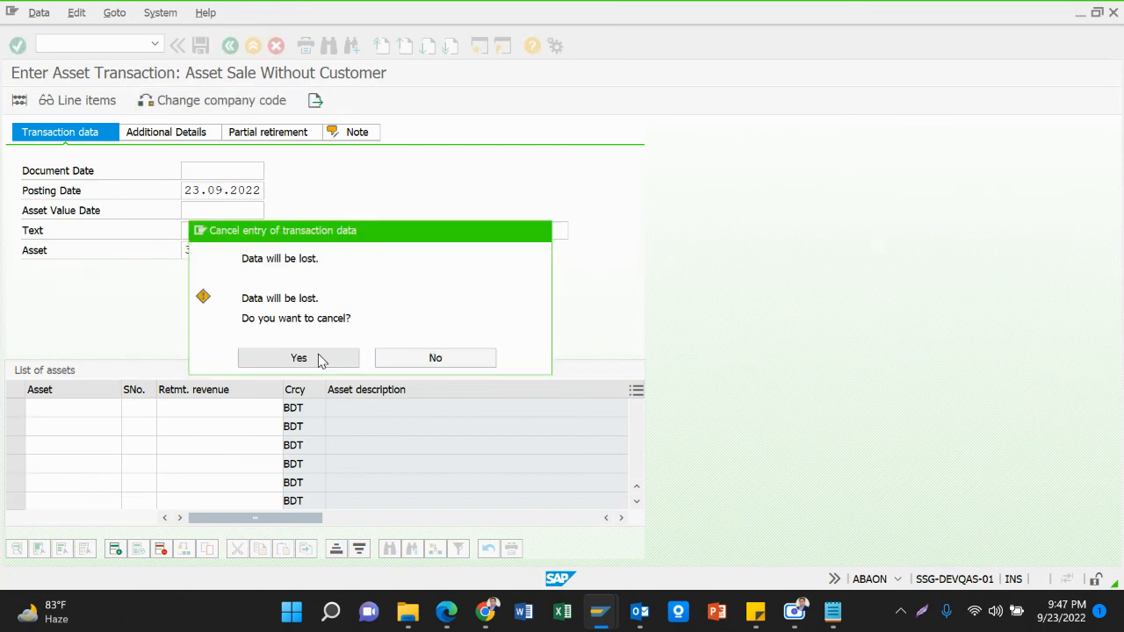
left_click(318, 359)
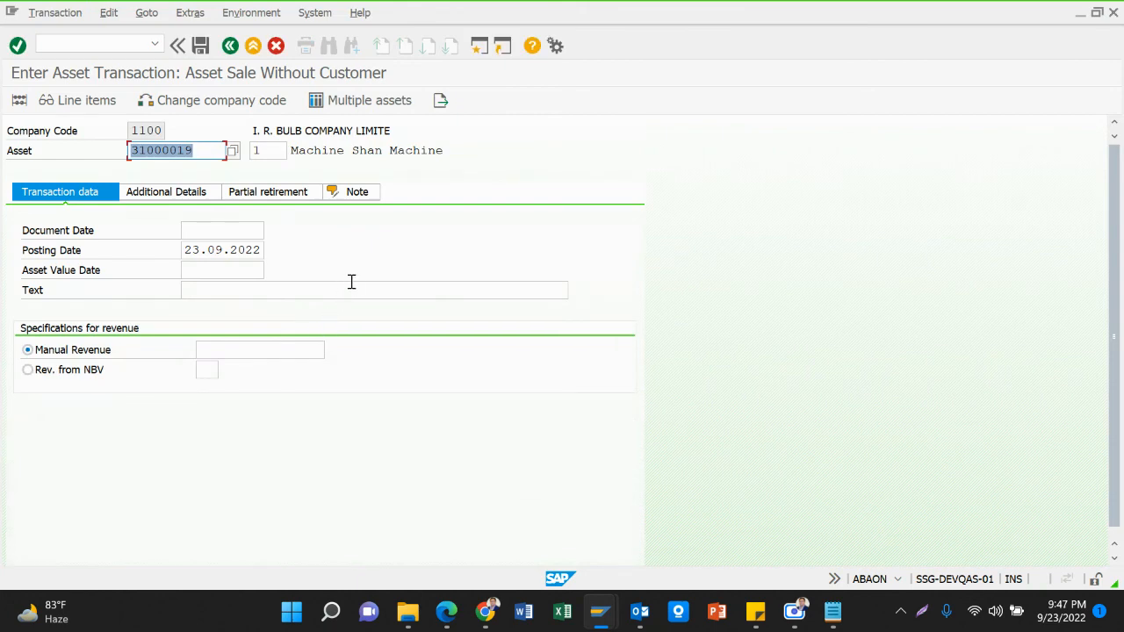
left_click(226, 232)
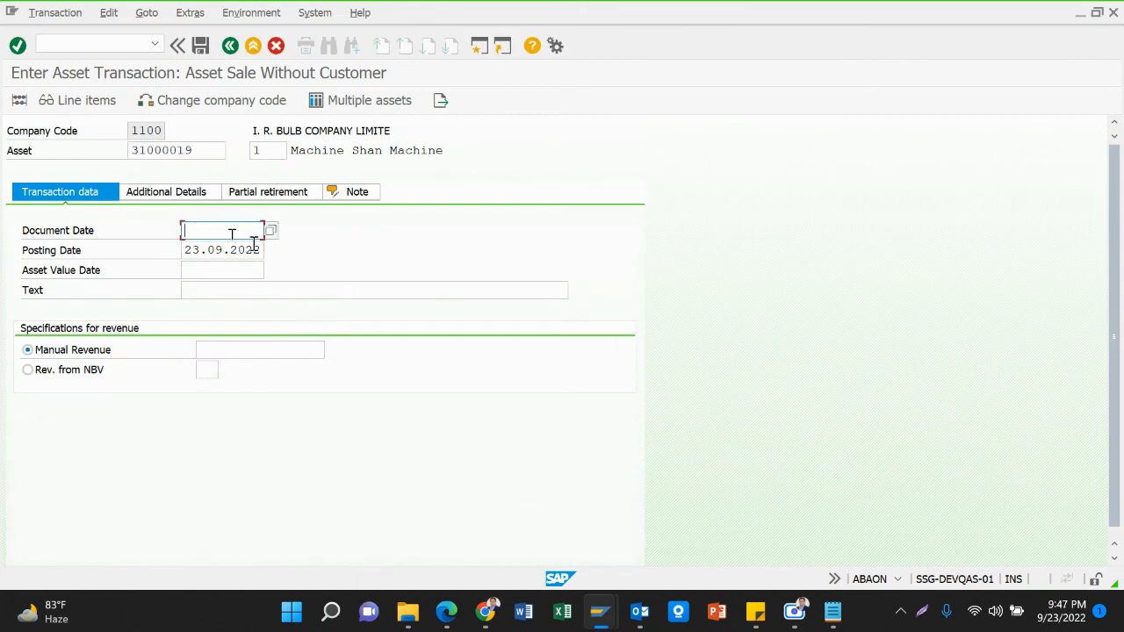
left_click(230, 247)
left_click(231, 270)
left_click(230, 286)
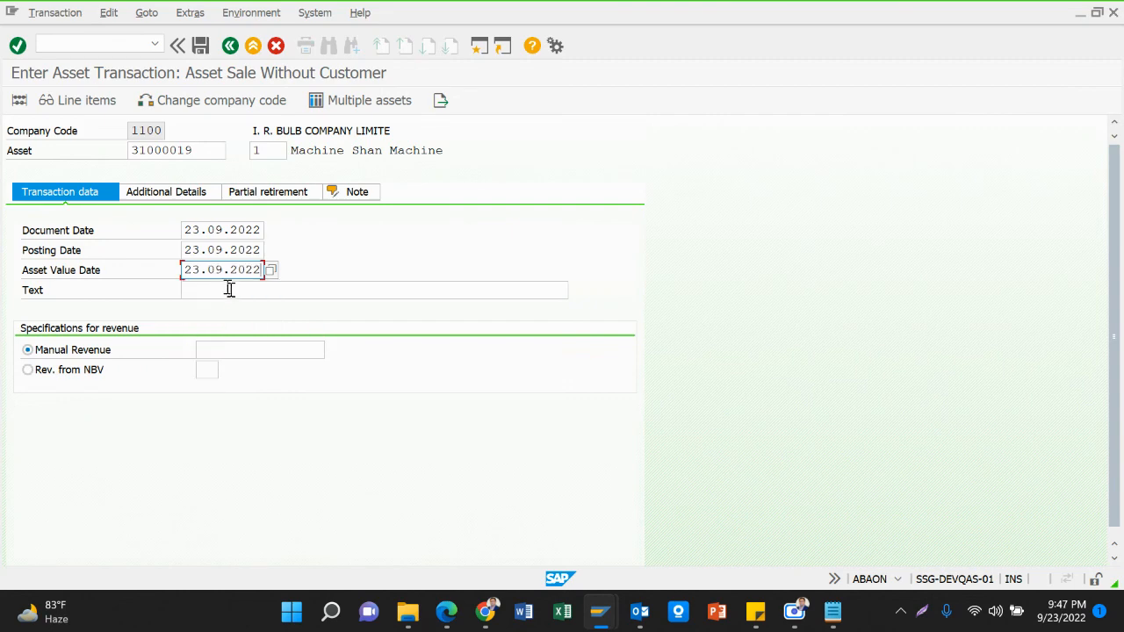
left_click(231, 291)
left_click(243, 310)
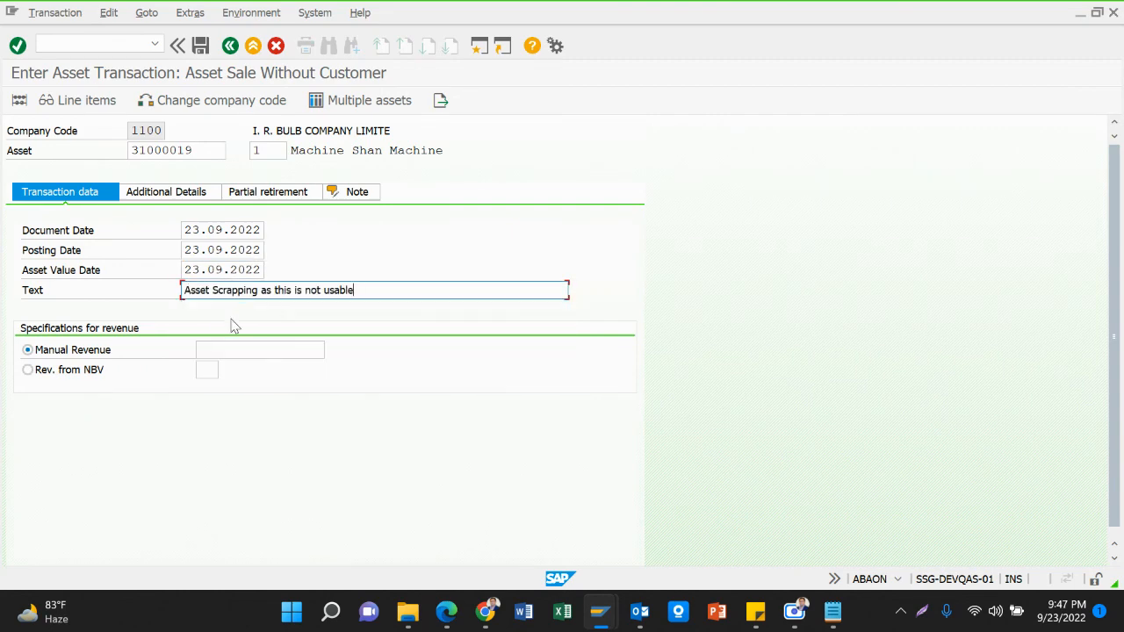
Set the revenue specification to revenue from NBV with depreciation area 01.
left_click(85, 369)
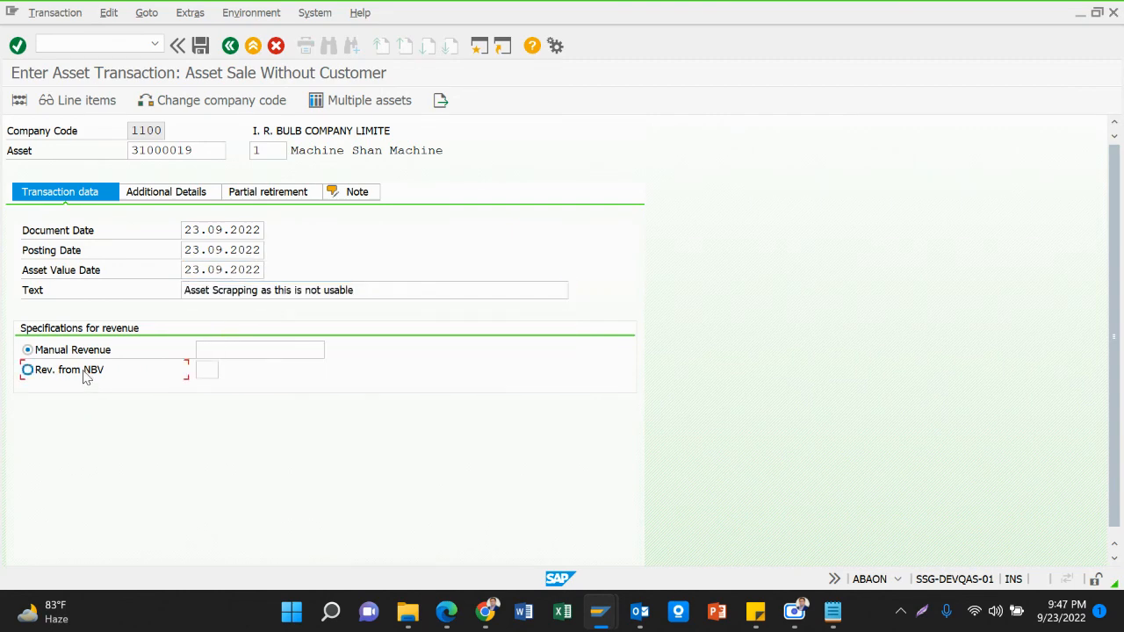
left_click(205, 370)
left_click(211, 391)
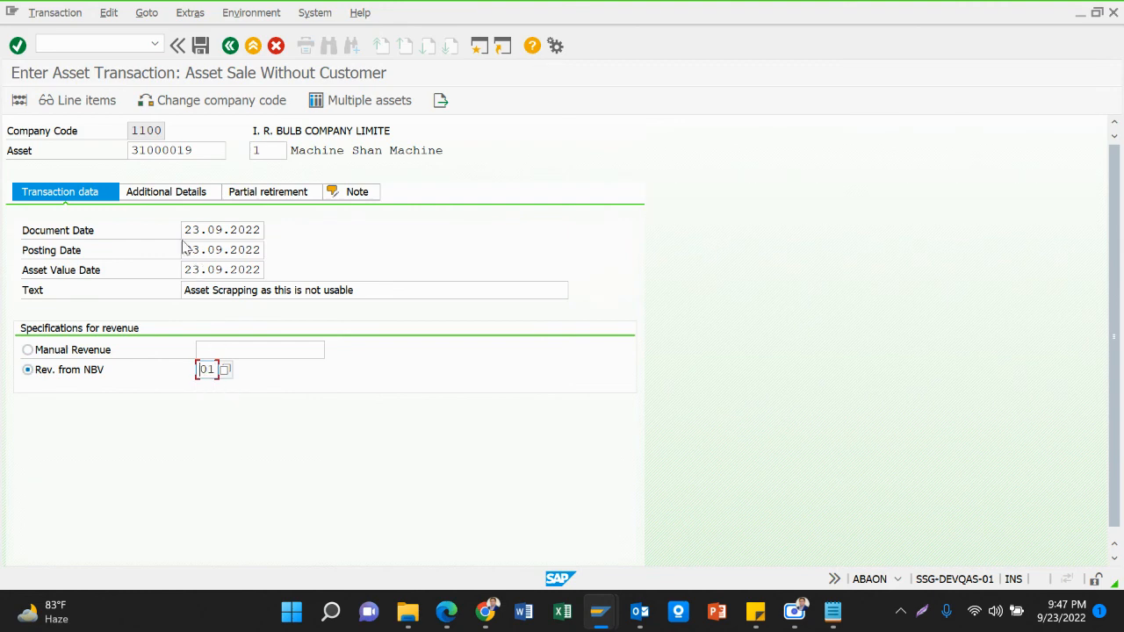
Enter "As per approval" as the document reference in the additional details.
left_click(184, 194)
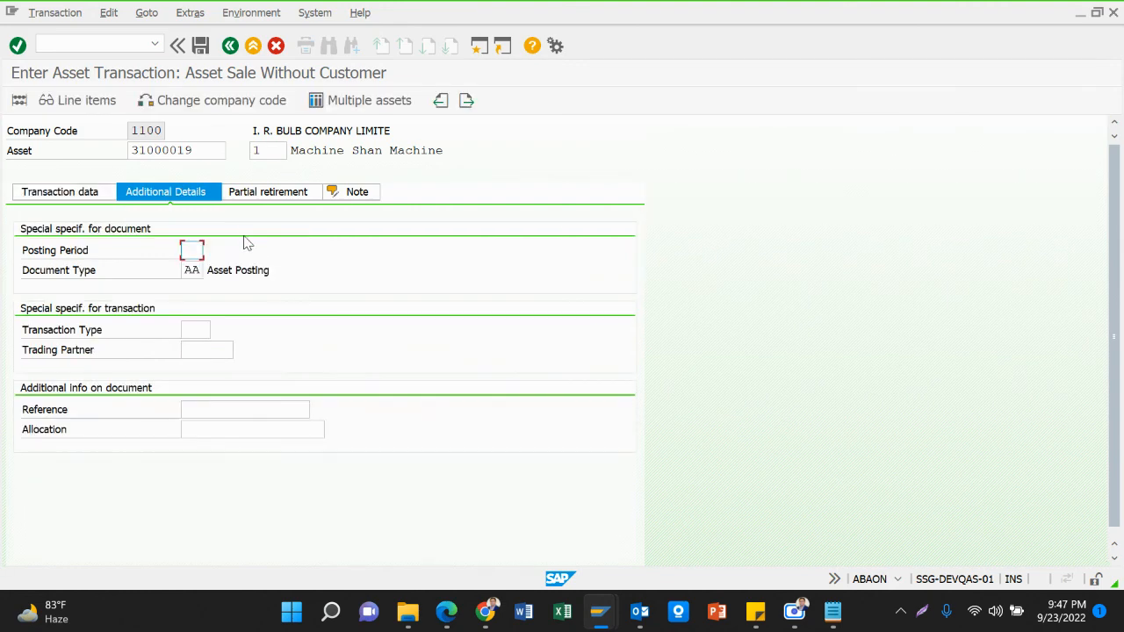
left_click(207, 410)
left_click(223, 427)
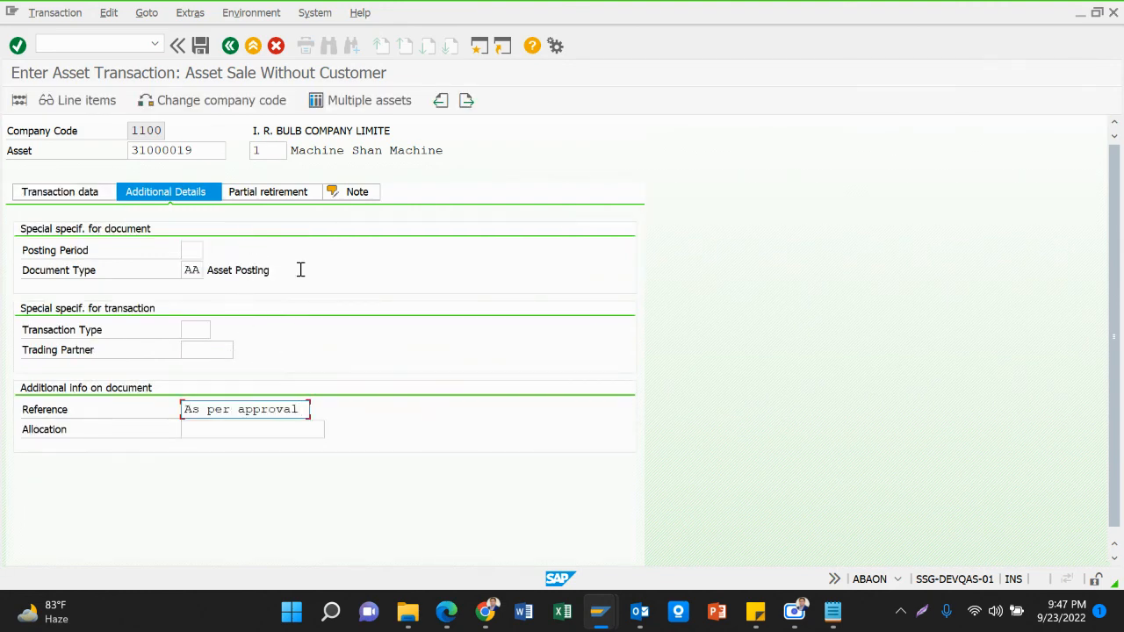
key("Return")
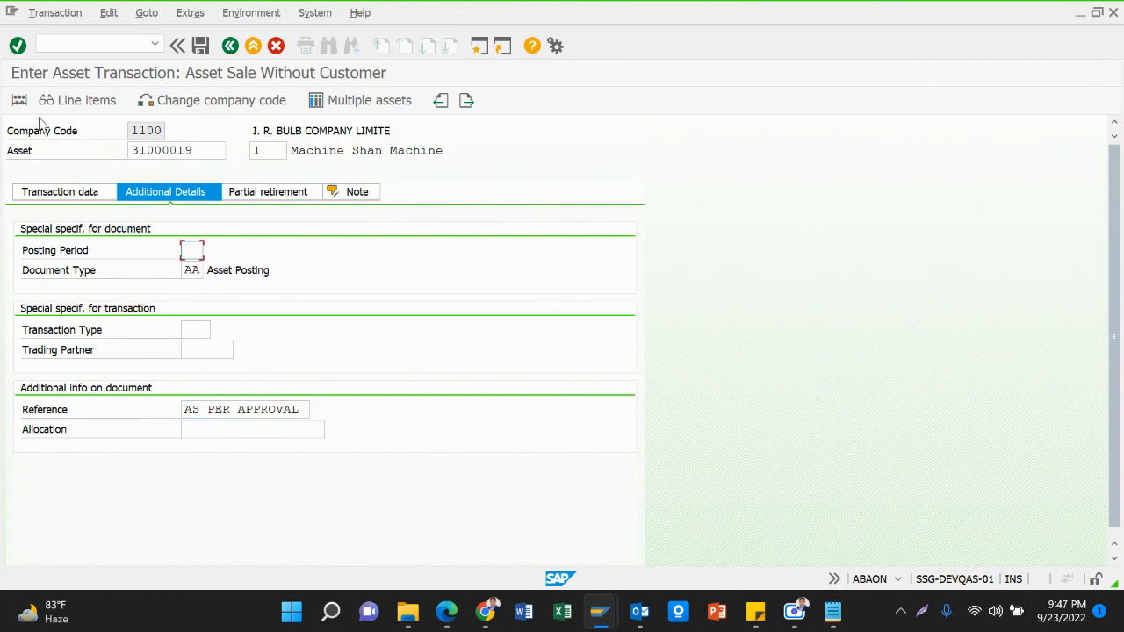
Try to simulate the asset sale posting with the transaction type left blank.
left_click(221, 351)
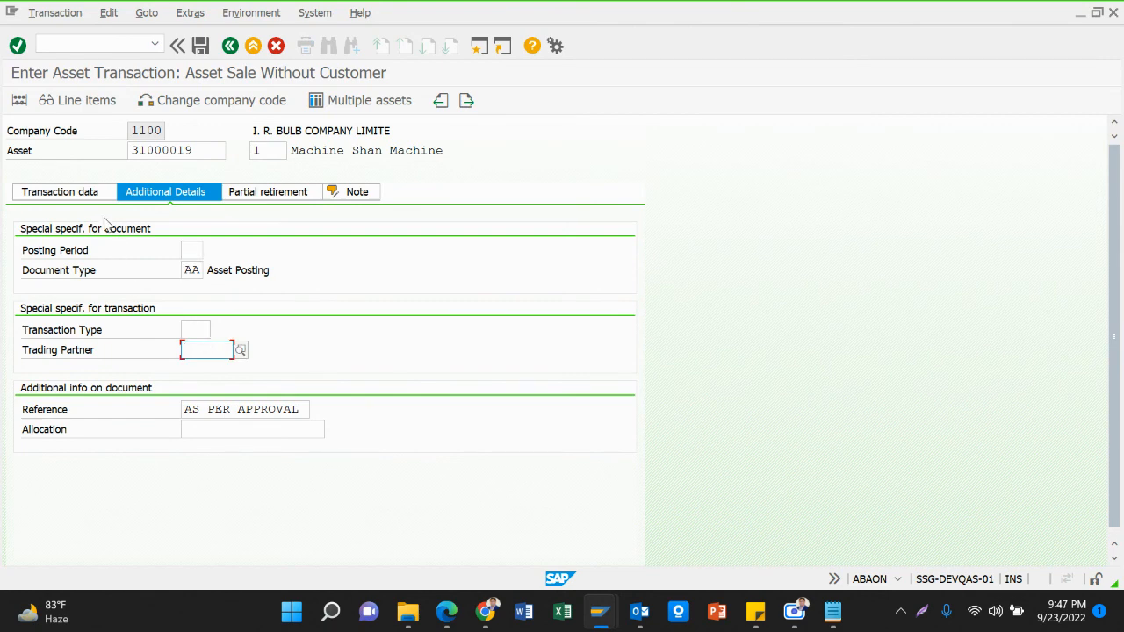
left_click(20, 101)
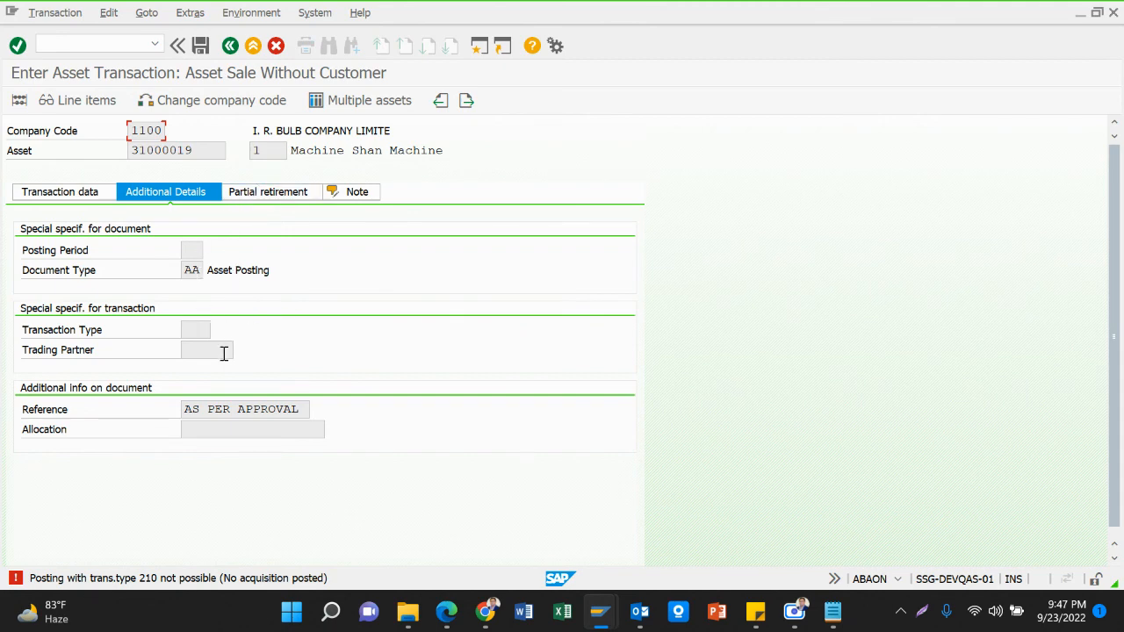
key("Return")
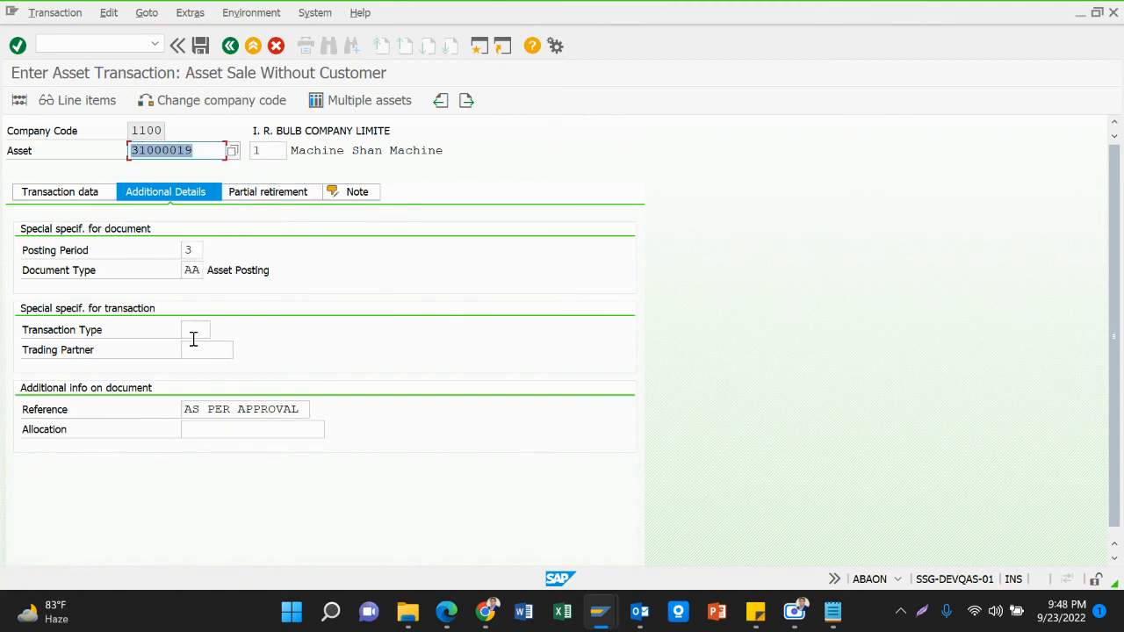
Set the transaction type to 20A Retirement without revenue and try to simulate the posting.
left_click(193, 337)
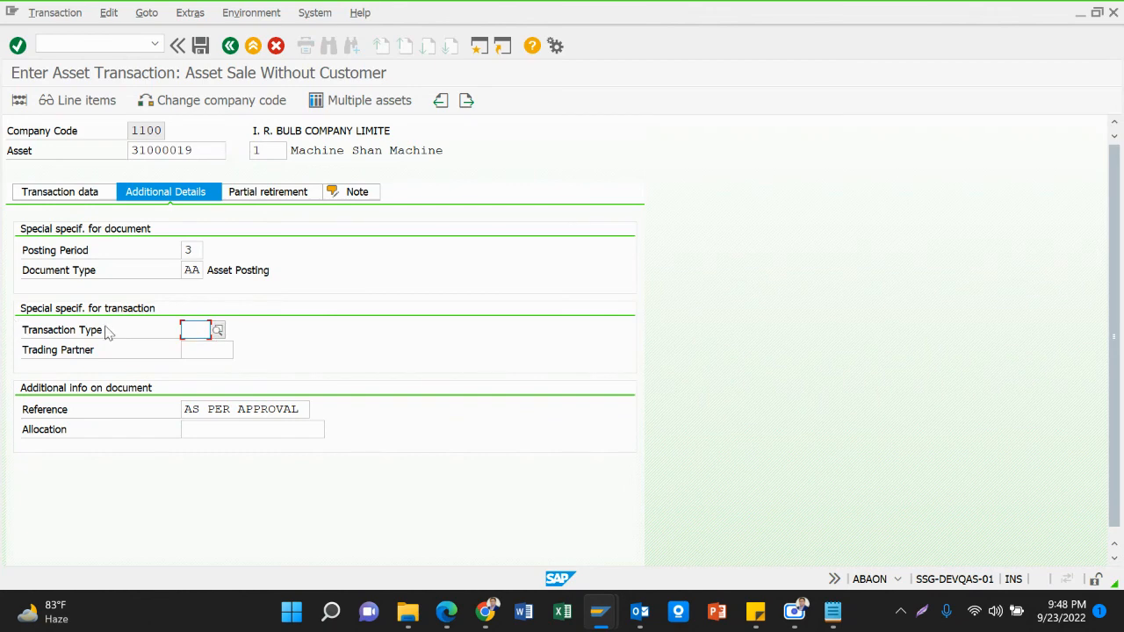
left_click(217, 329)
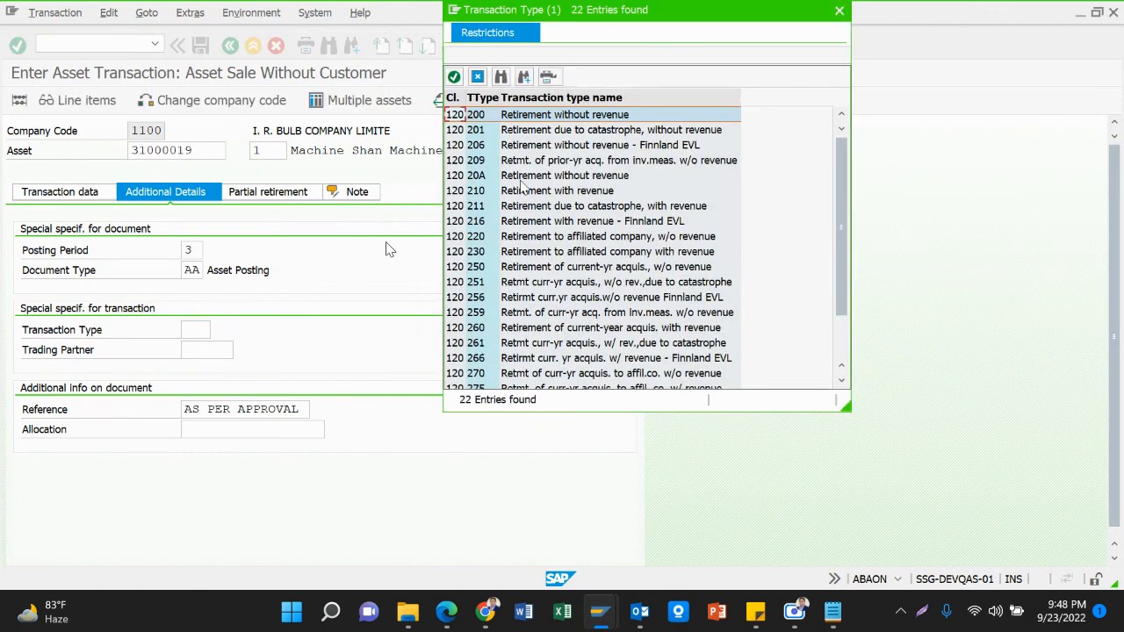
left_click(582, 134)
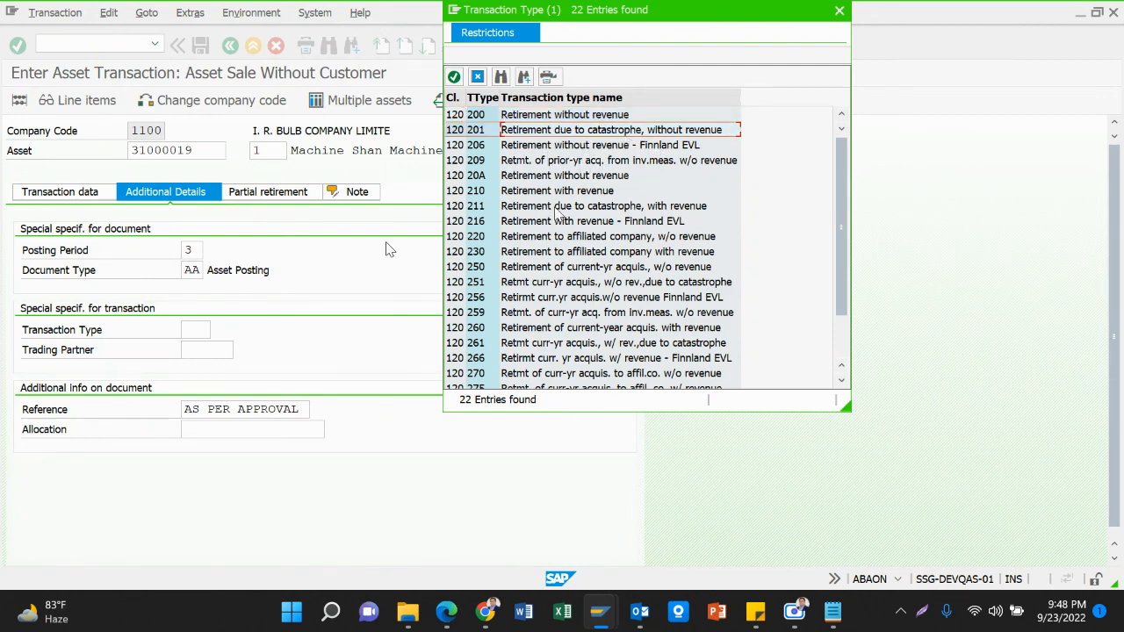
left_click(535, 179)
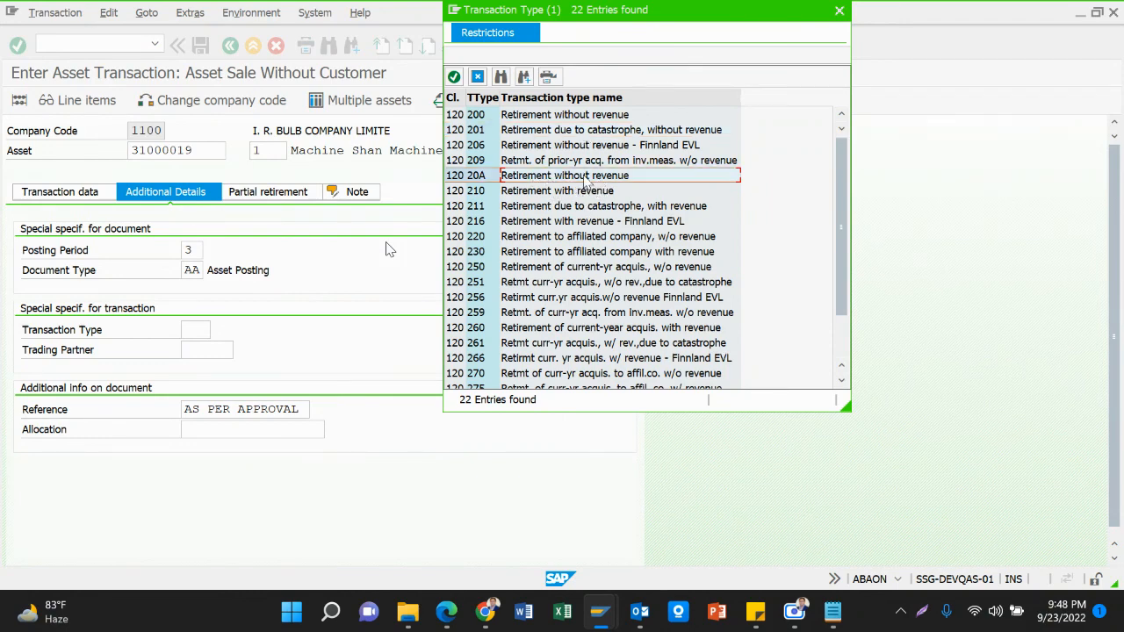
double_click(586, 180)
key("Return")
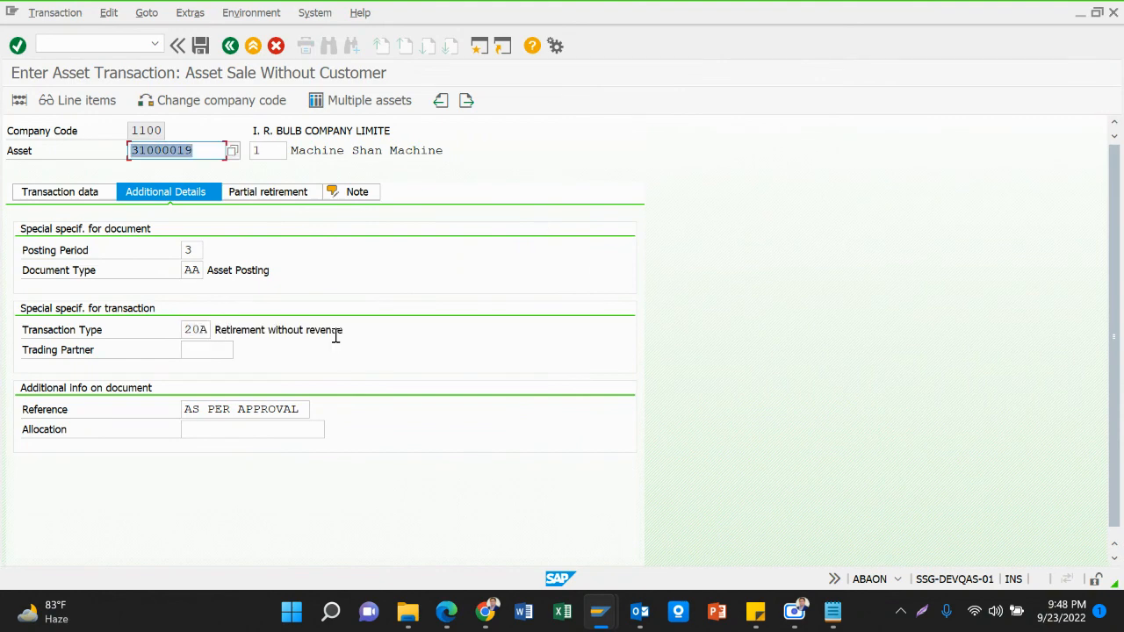
left_click(19, 101)
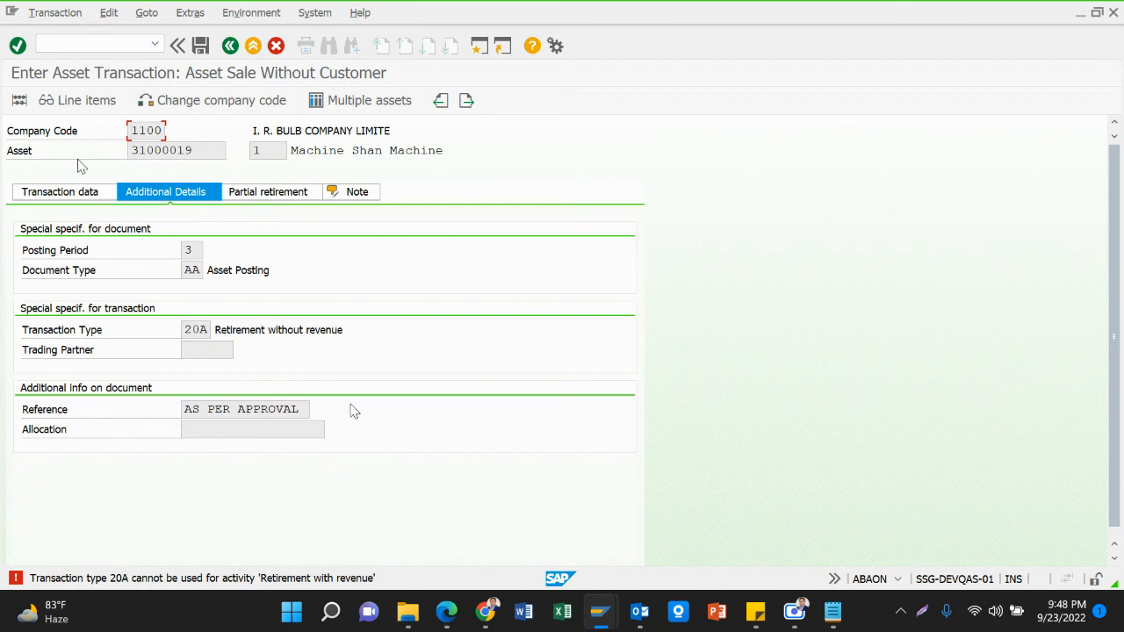
key("Return")
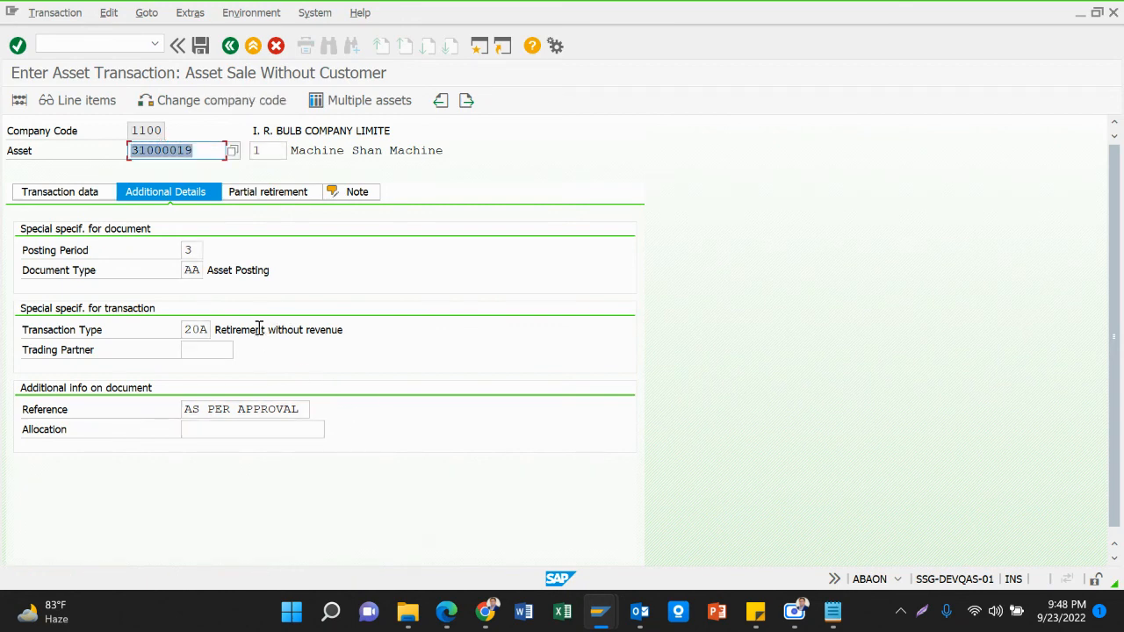
Look through the available transaction types and change the transaction type to 200 Retirement without revenue.
left_click_drag(72, 333, 101, 333)
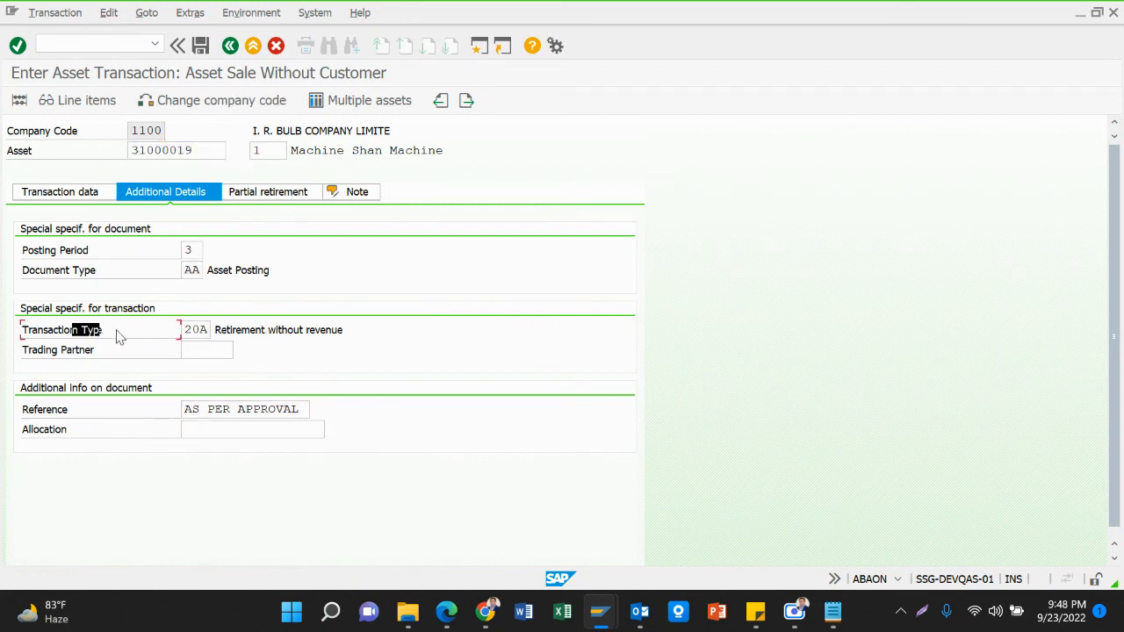
key("Tab")
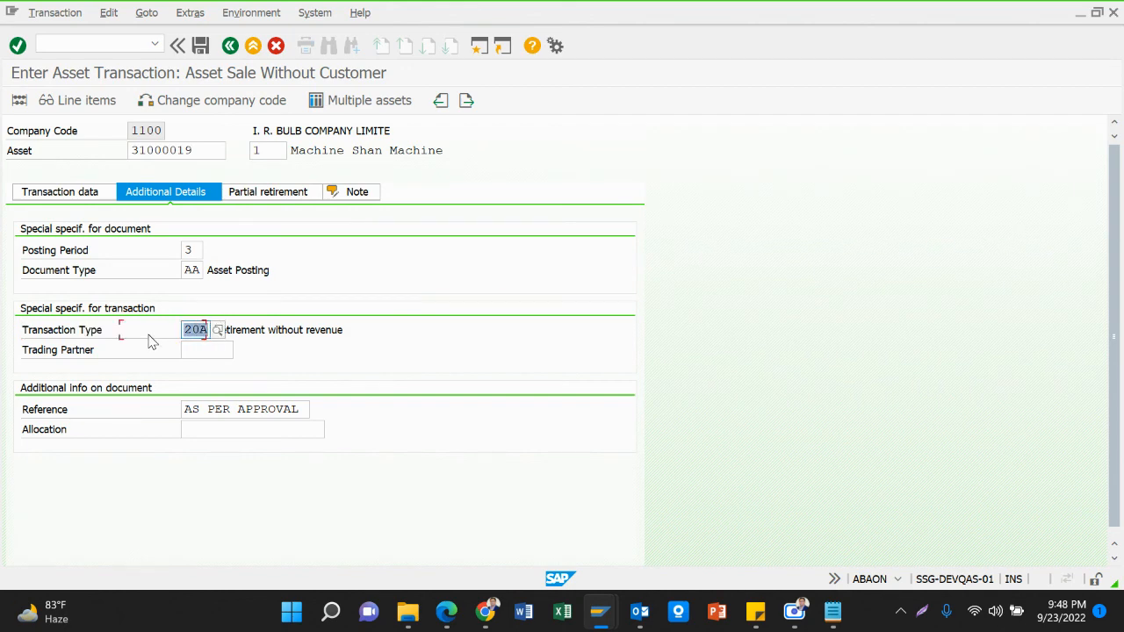
key("BackSpace")
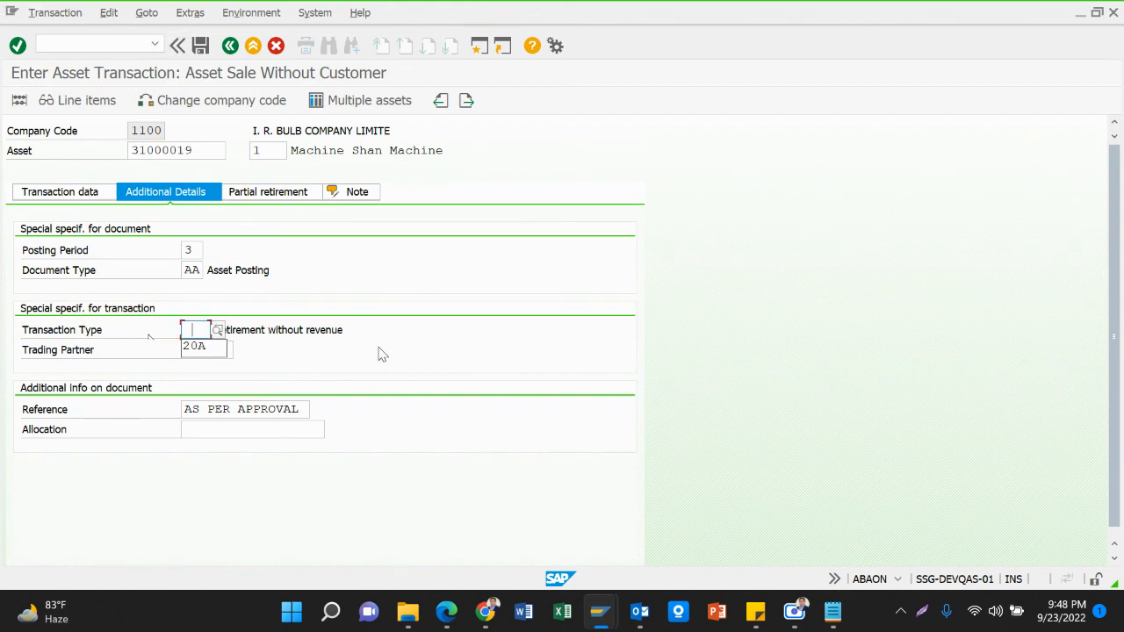
left_click(220, 330)
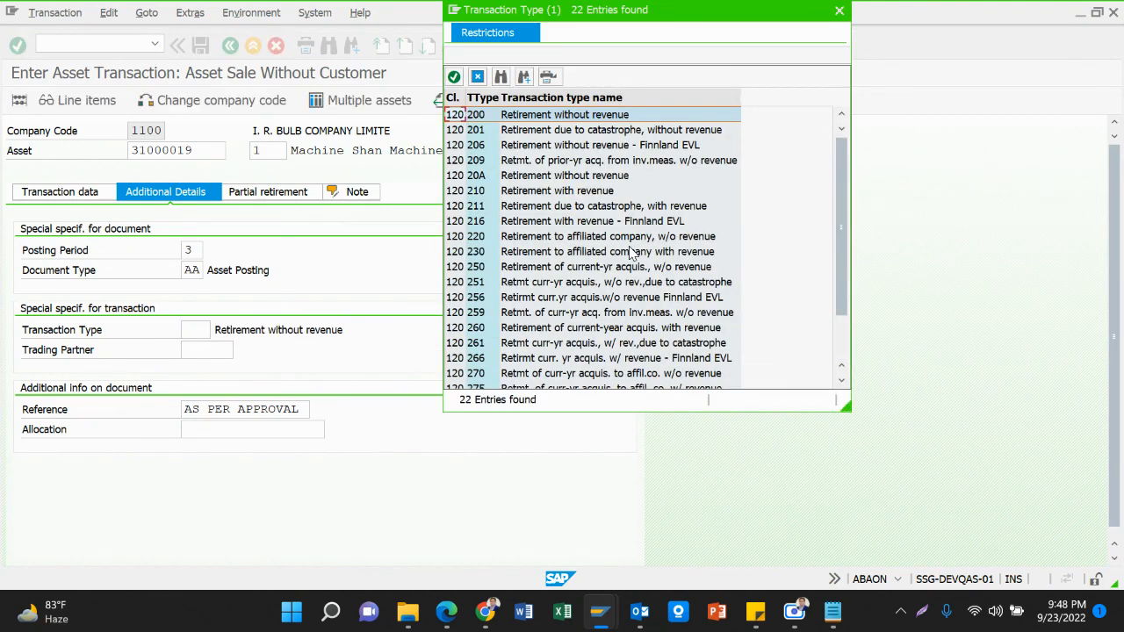
left_click(593, 190)
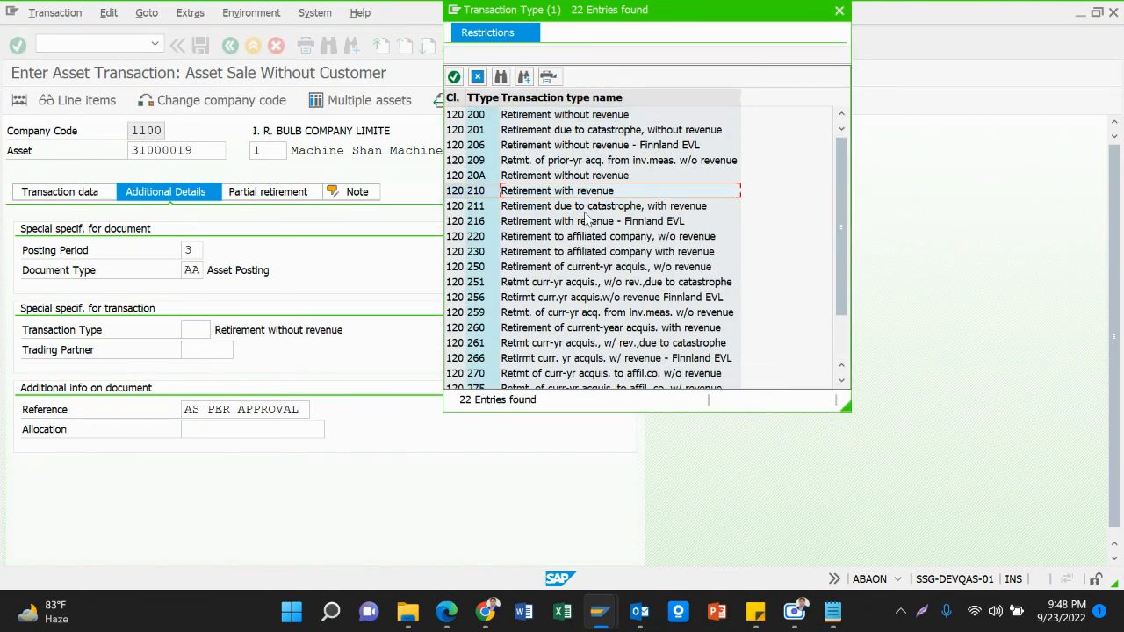
left_click(566, 212)
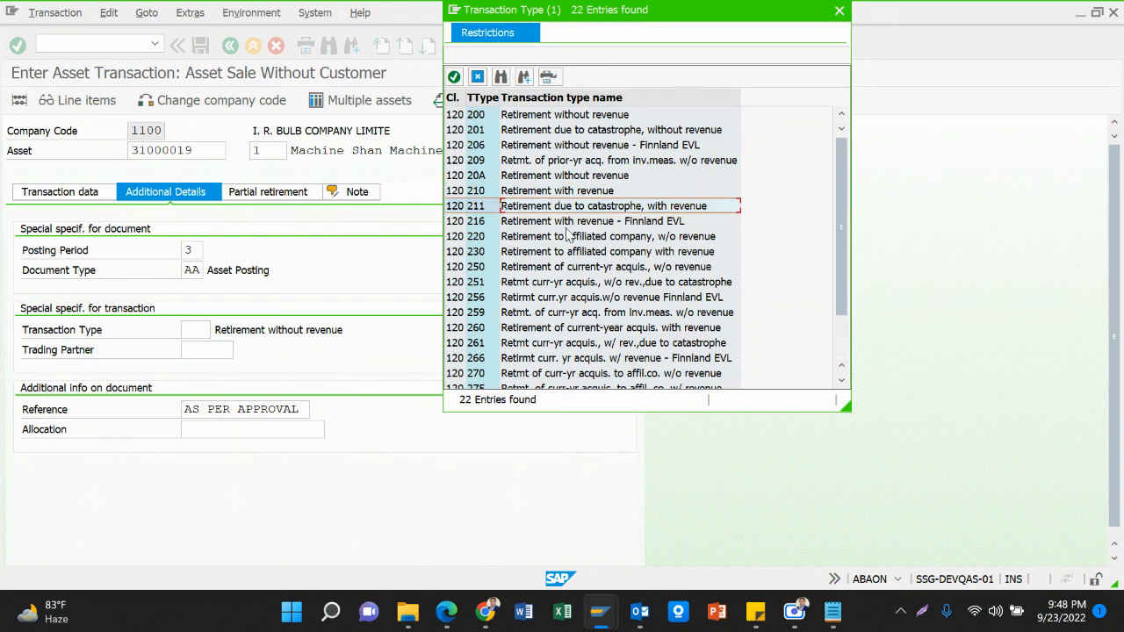
scroll(515, 262, "down", 2)
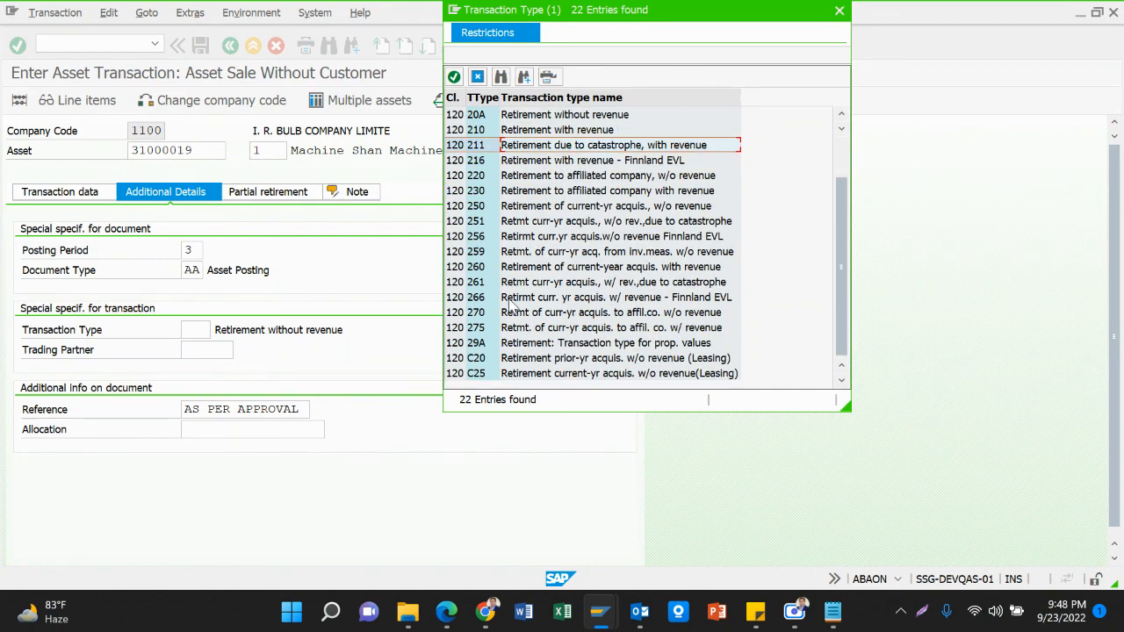
scroll(564, 307, "up", 2)
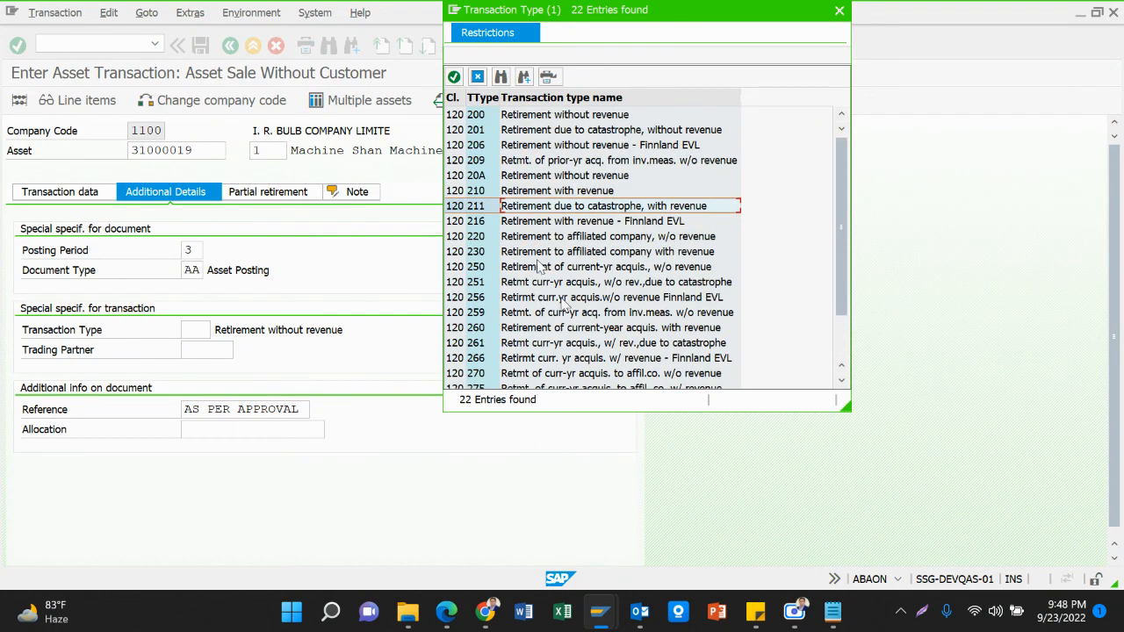
left_click(537, 117)
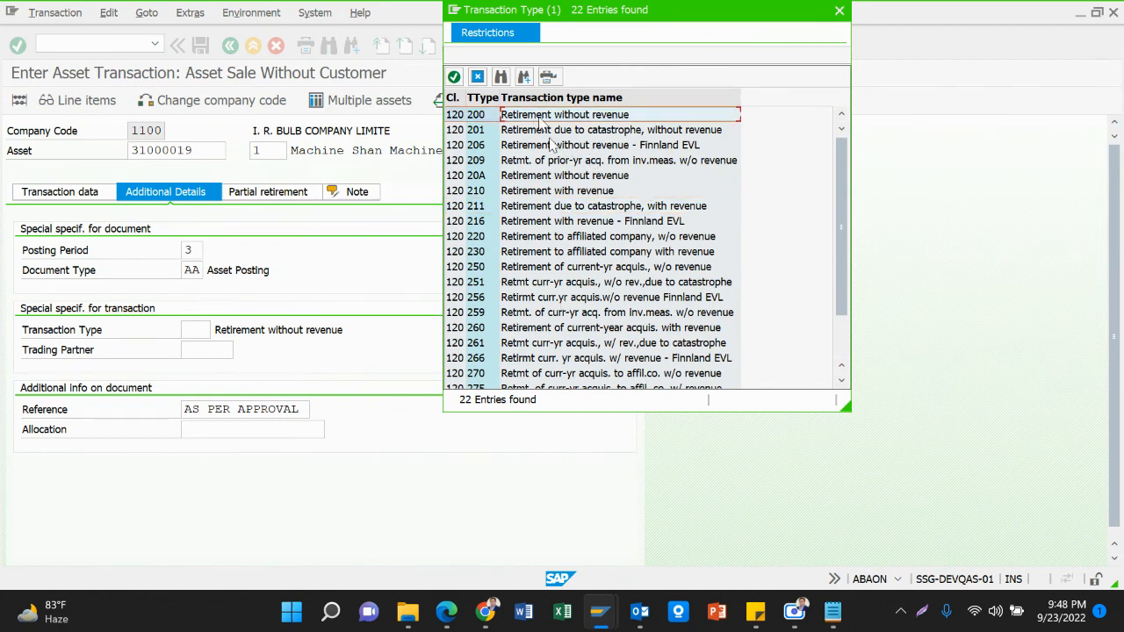
left_click(577, 130)
left_click(535, 119)
double_click(608, 117)
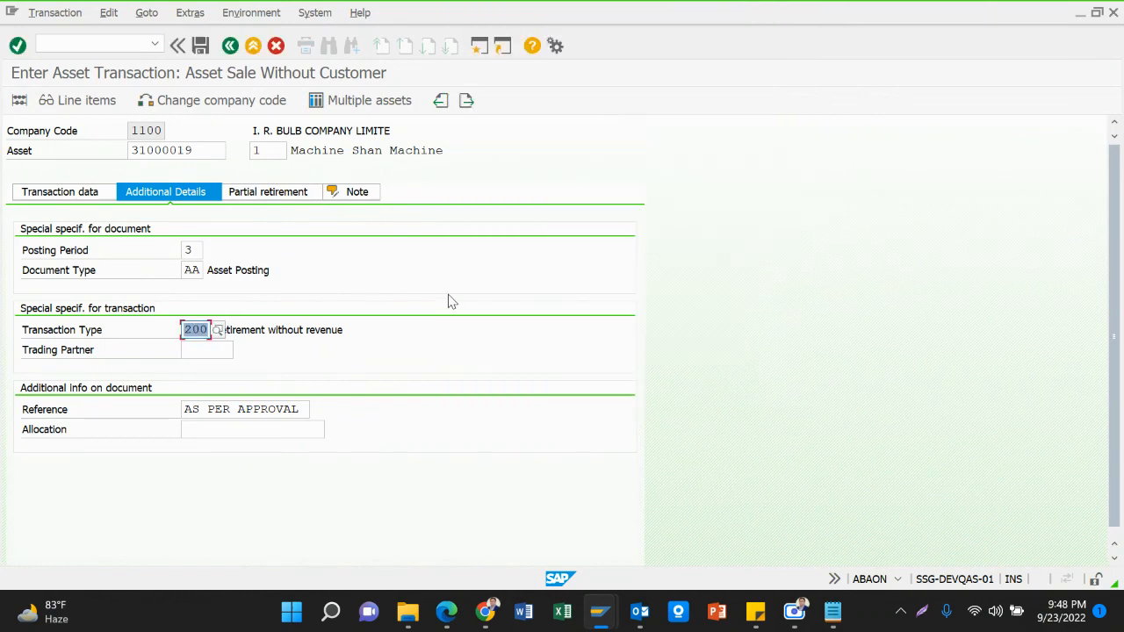
key("Return")
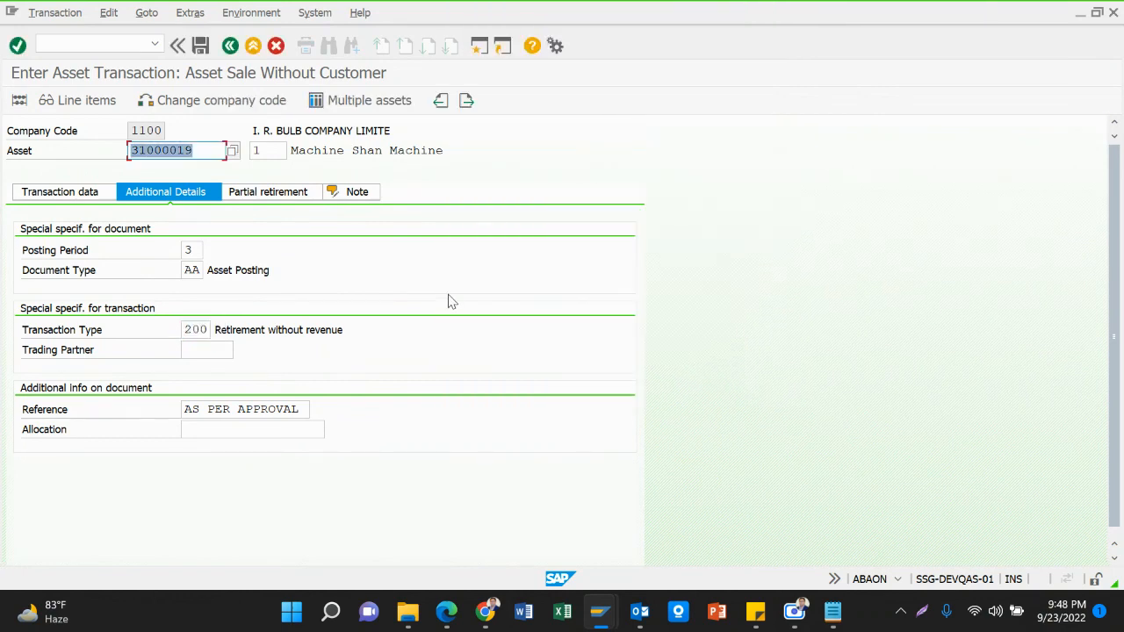
Try to simulate the posting with type 200 and review the transaction data and additional details.
left_click(23, 104)
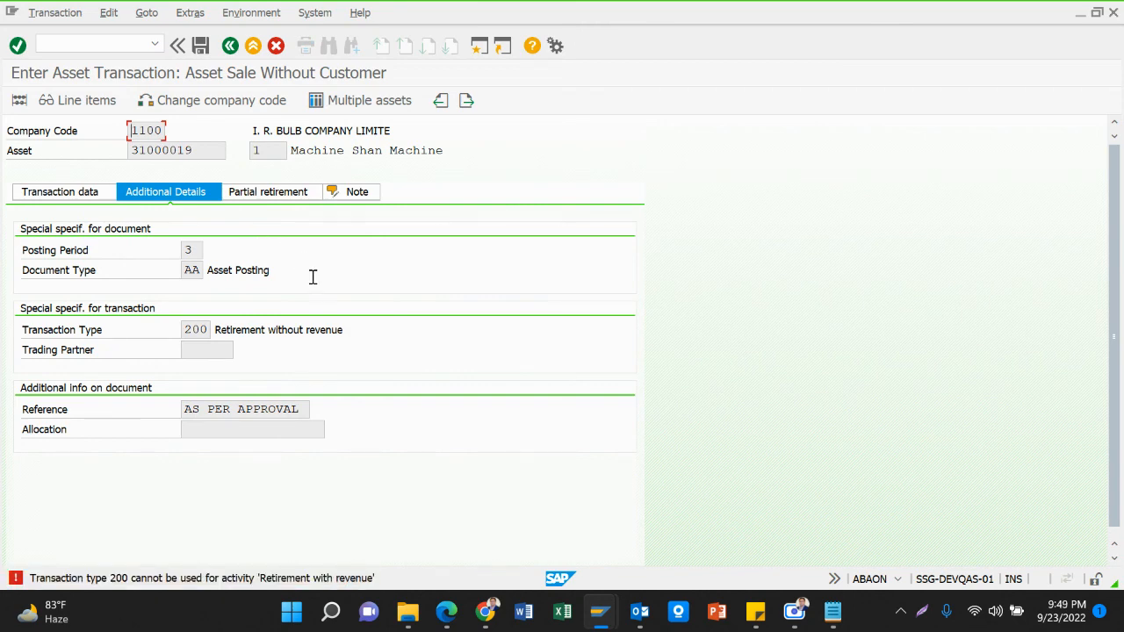
key("Return")
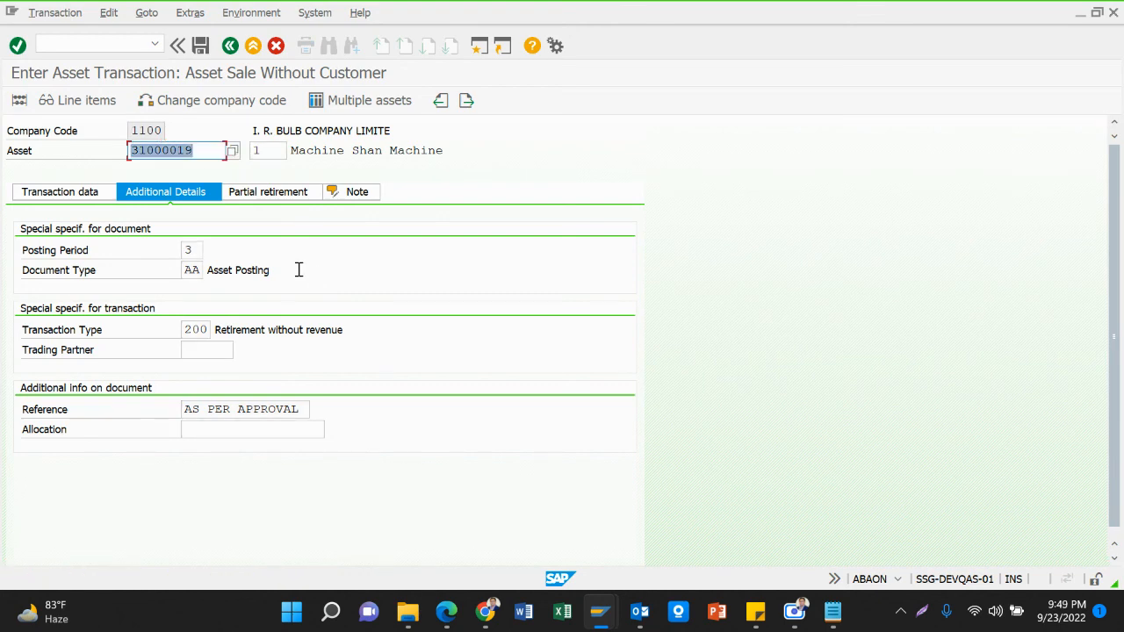
left_click(67, 198)
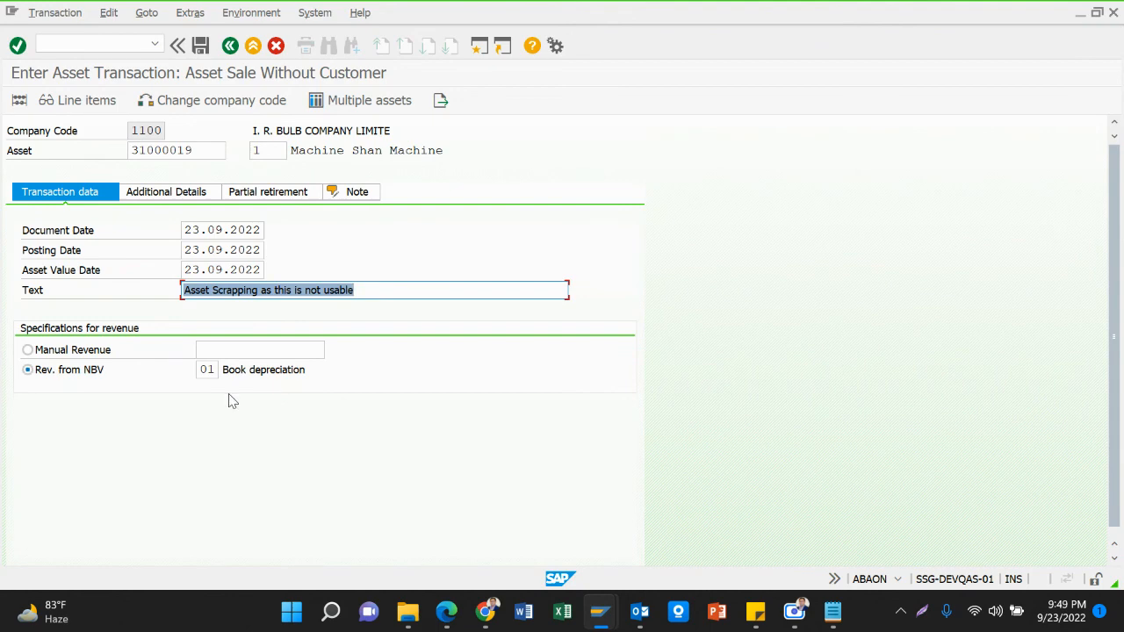
left_click(186, 192)
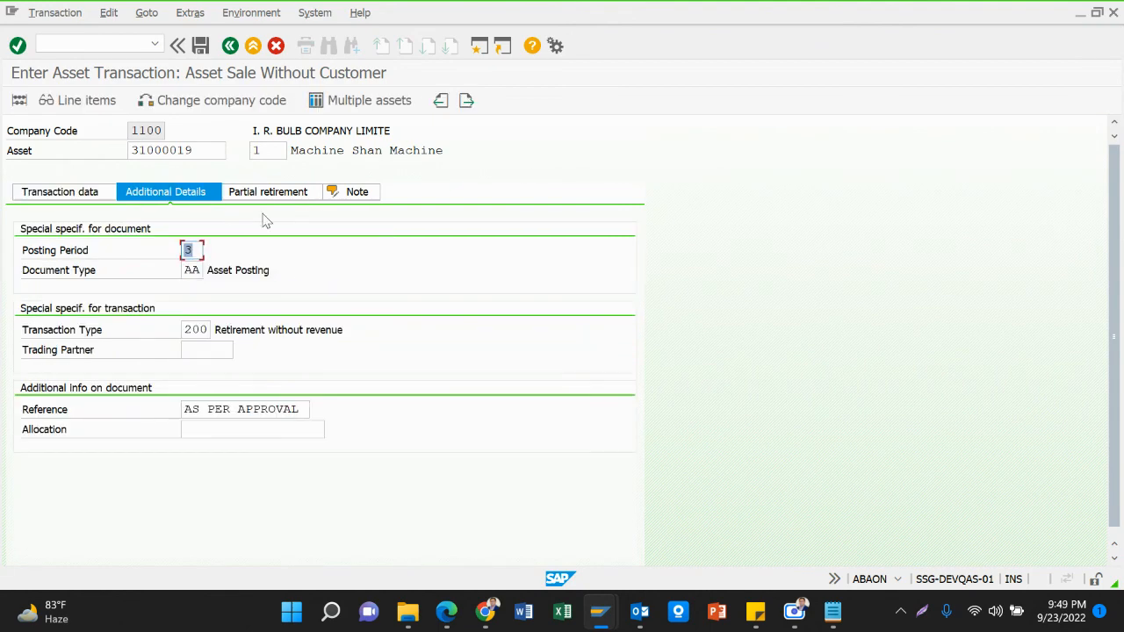
Retry simulating the asset sale posting with transaction type 200 and dismiss the error.
left_click(204, 330)
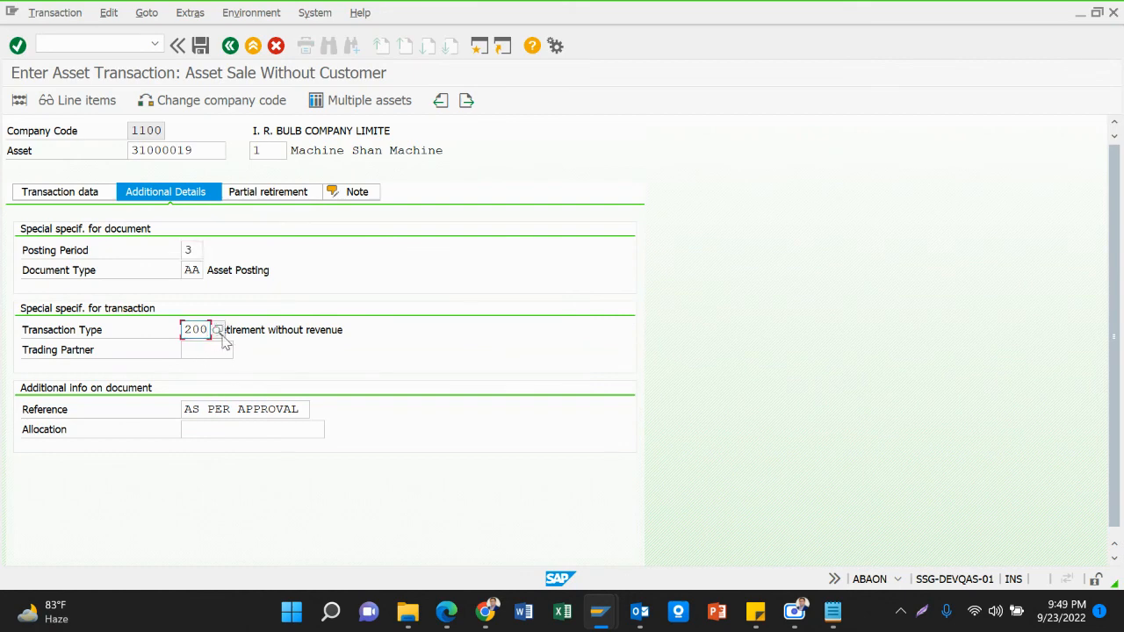
left_click(21, 102)
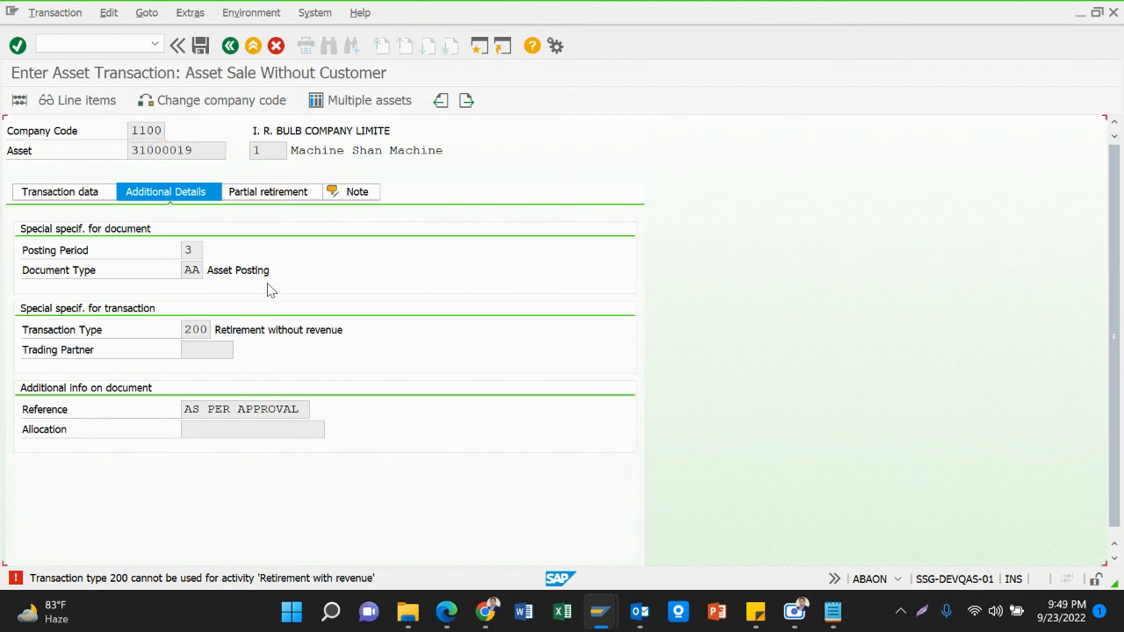
key("Return")
Clear the transaction type, try to simulate the posting and read the detailed explanation of the error message.
left_click(81, 334)
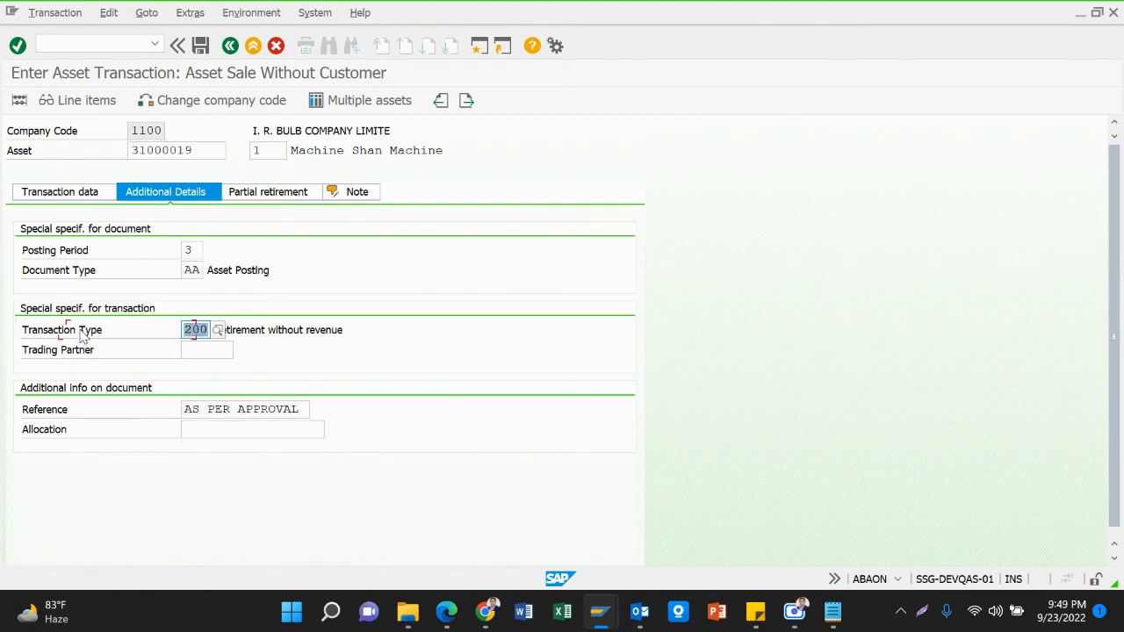
key("Delete")
key("Return")
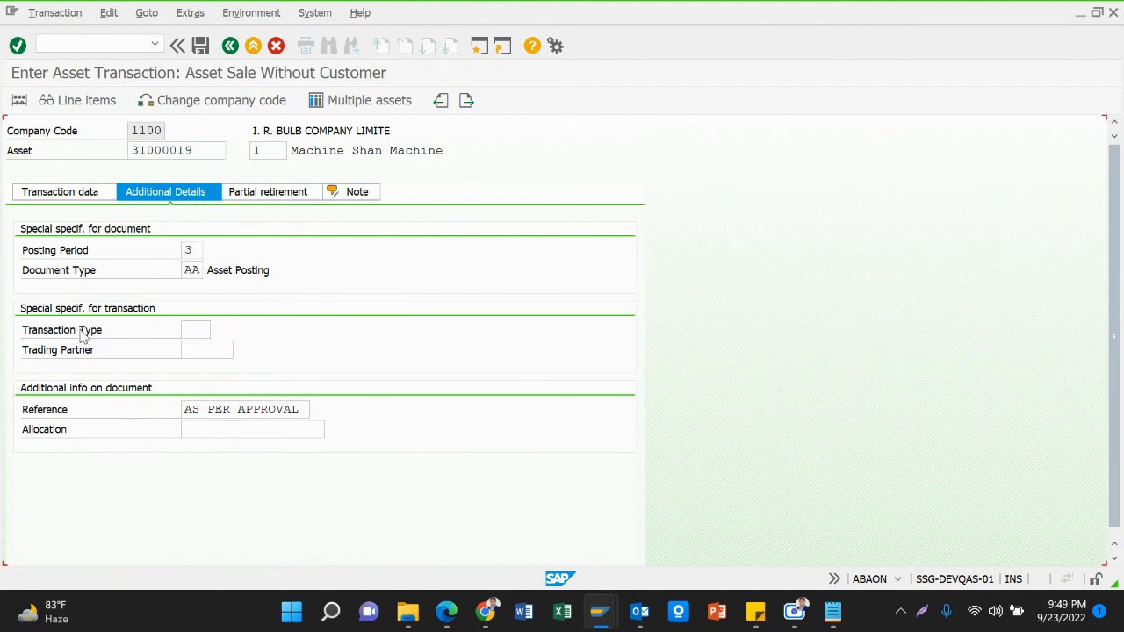
left_click(20, 100)
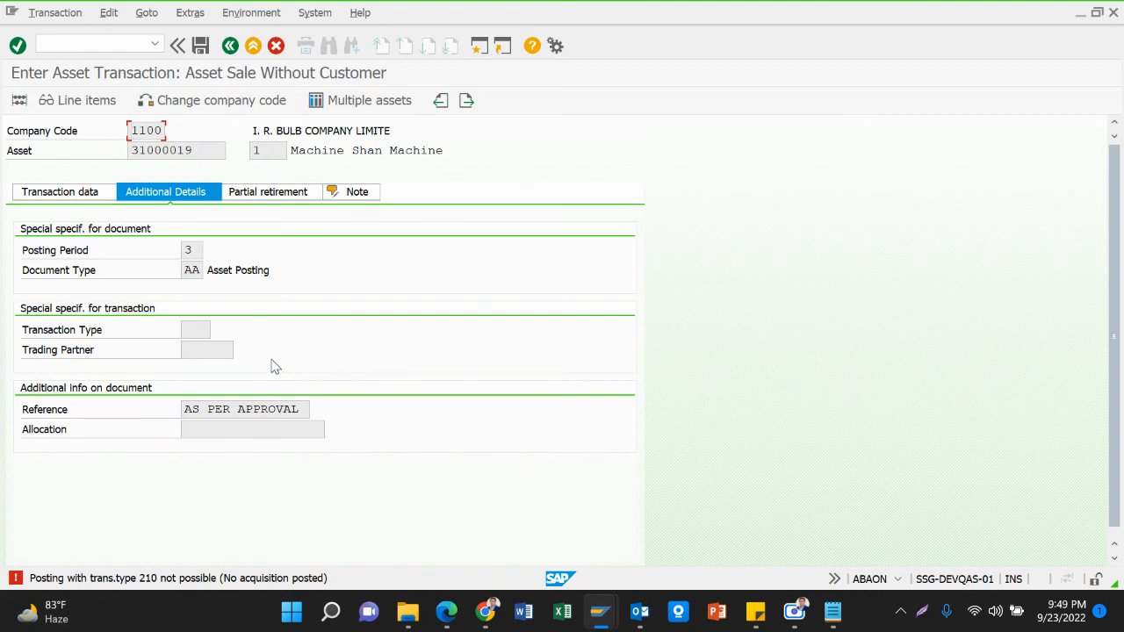
left_click(221, 586)
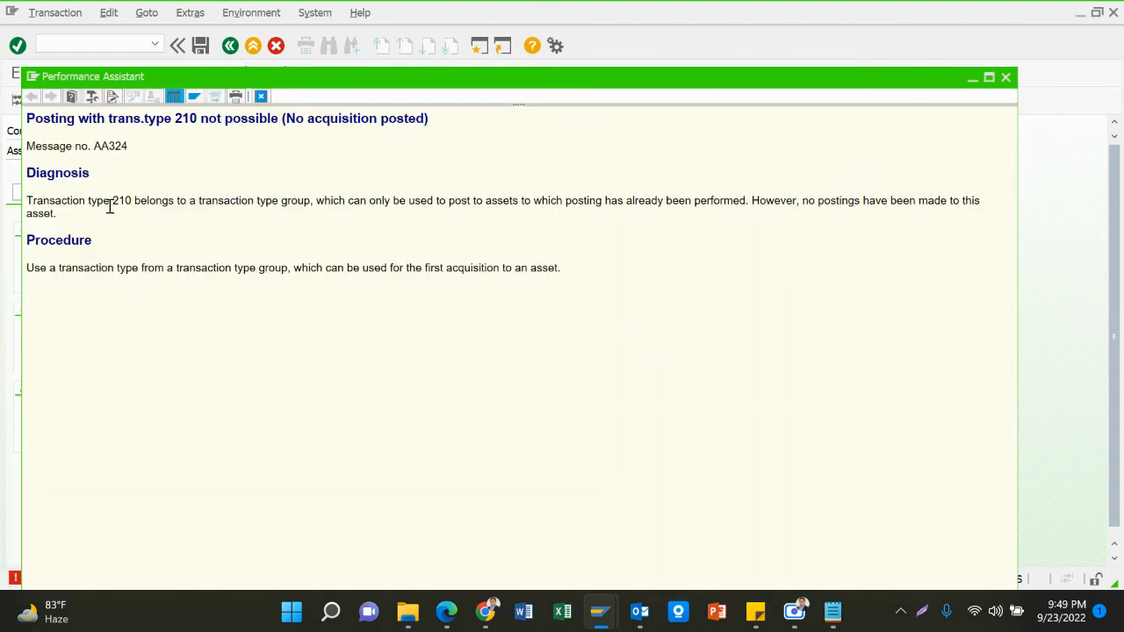
left_click(1005, 77)
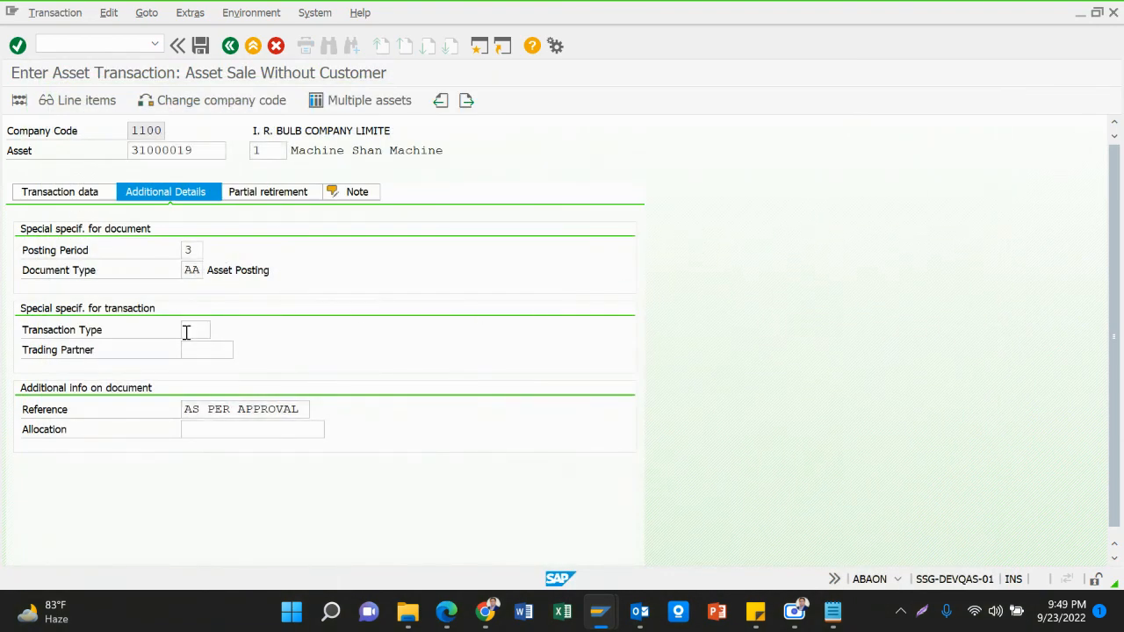
Set the transaction type to 220 Retirement to affiliated company, w/o revenue and try to simulate the posting.
left_click(186, 331)
left_click(219, 329)
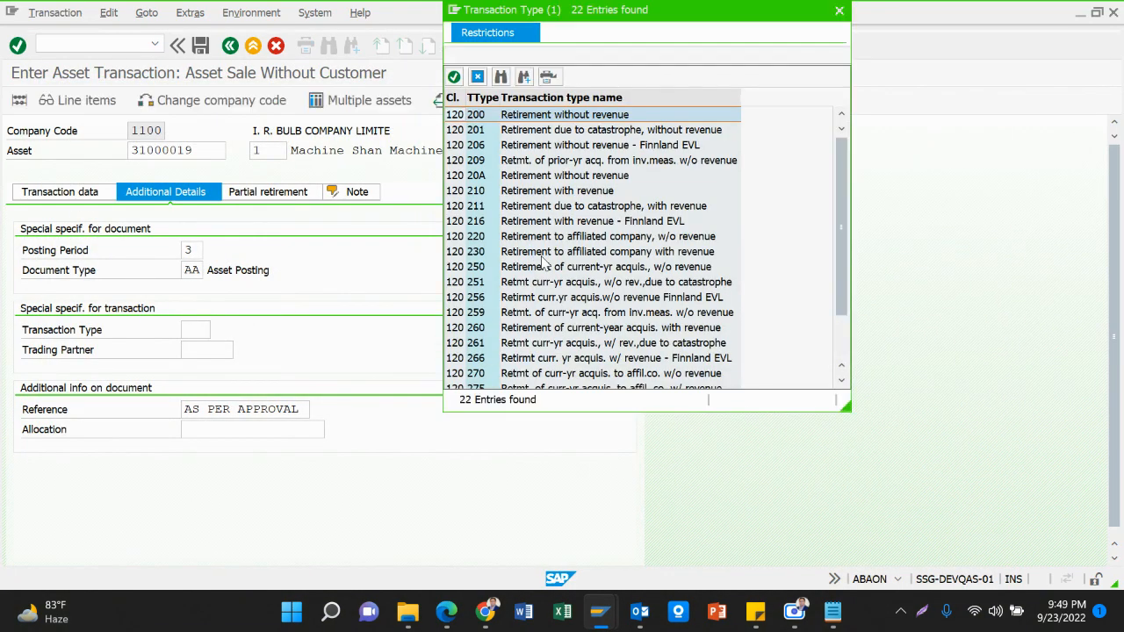
left_click(663, 146)
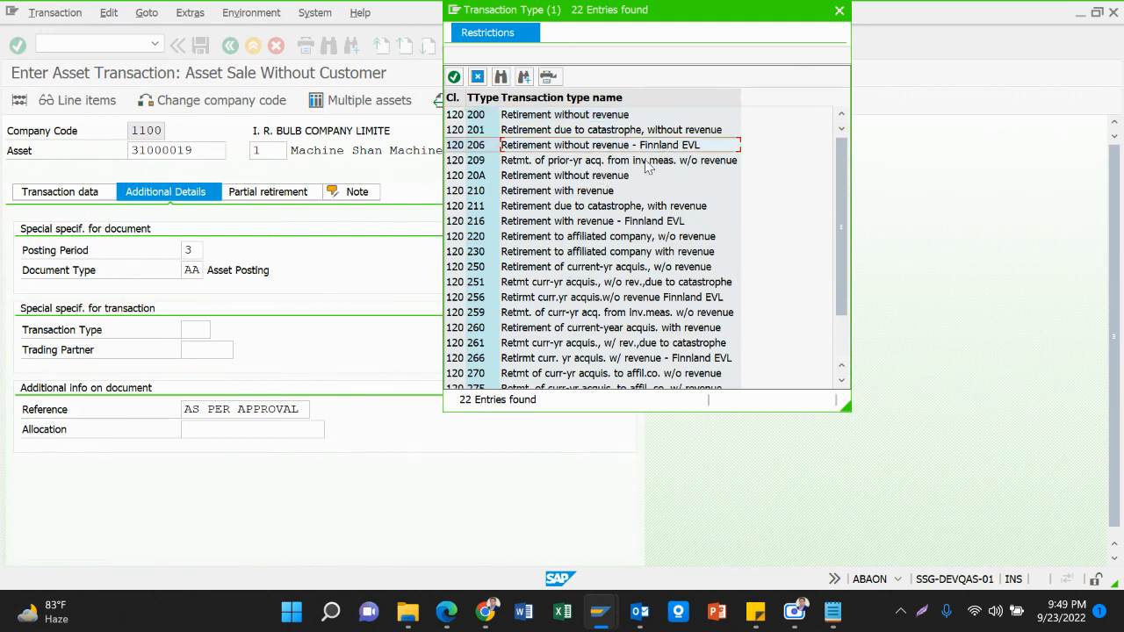
left_click(632, 131)
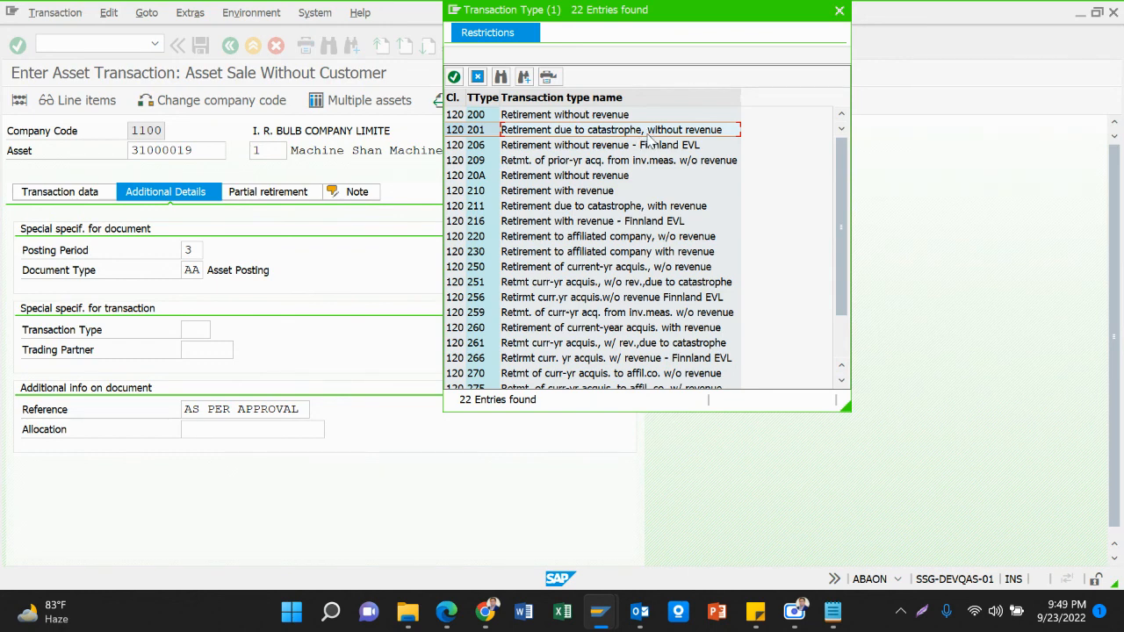
left_click(602, 238)
double_click(551, 239)
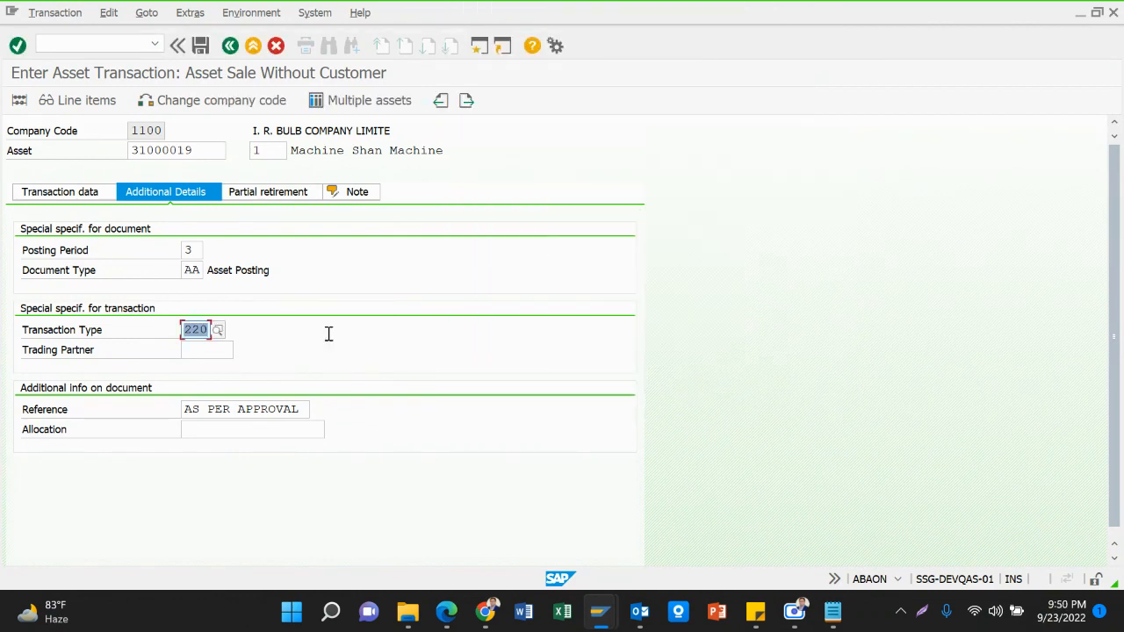
key("Return")
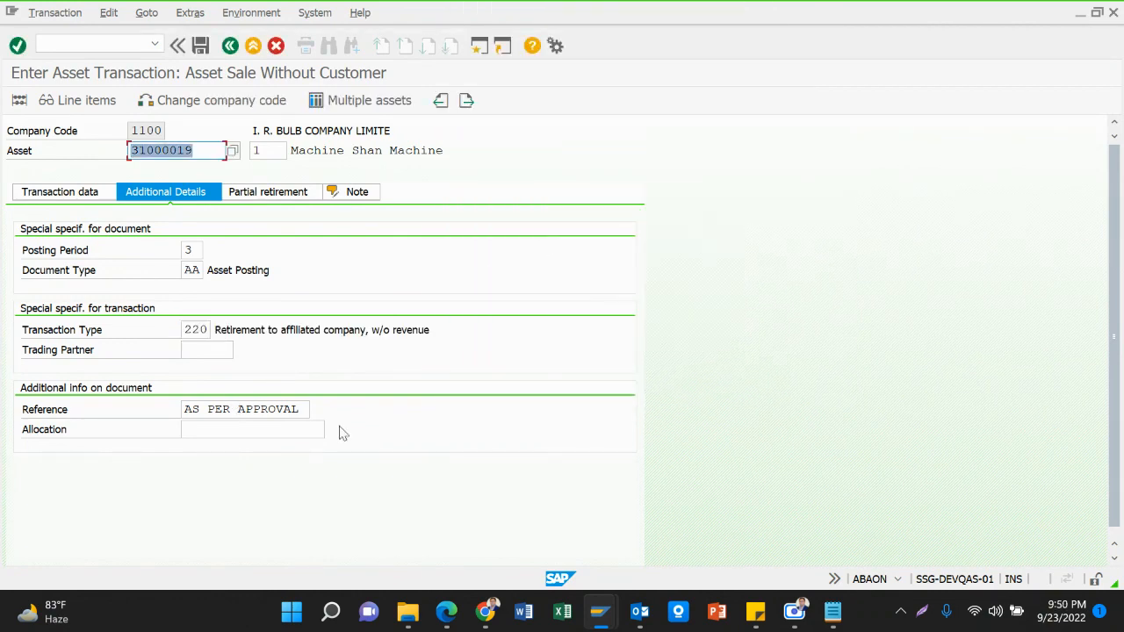
left_click(19, 100)
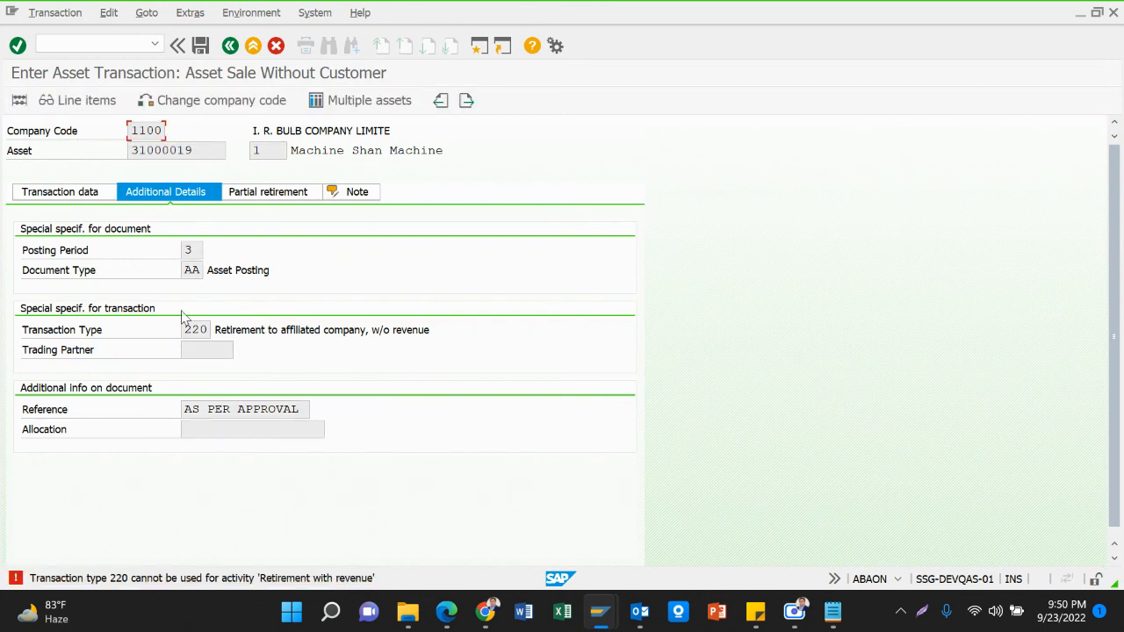
key("Return")
Change the transaction type to 201 Retirement due to catastrophe, without revenue and try to simulate the posting.
left_click(207, 330)
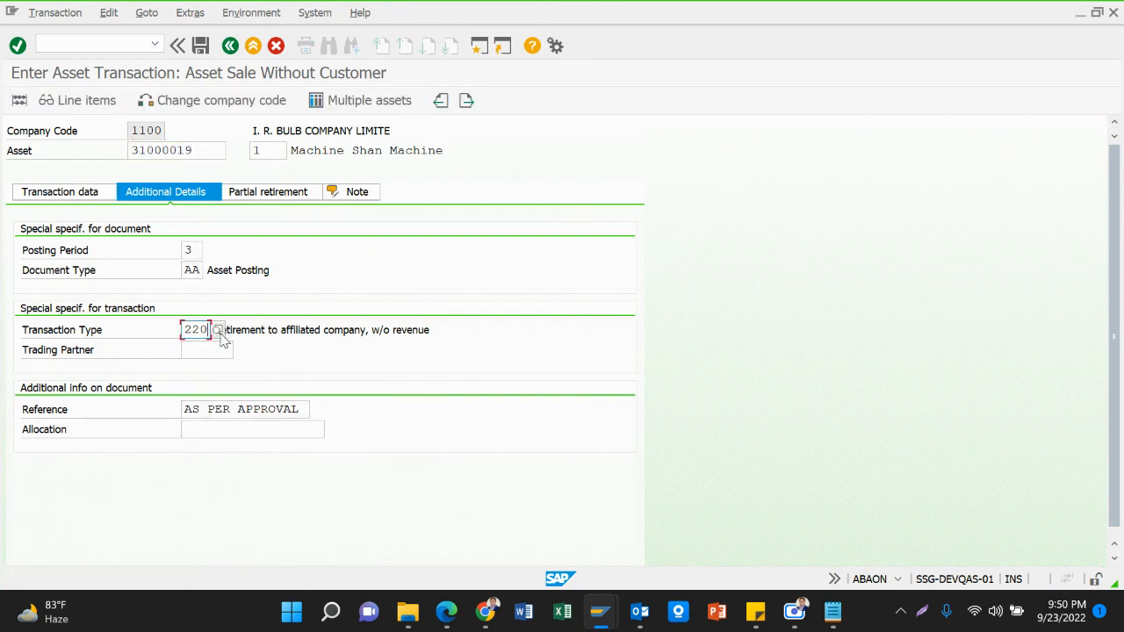
left_click(217, 329)
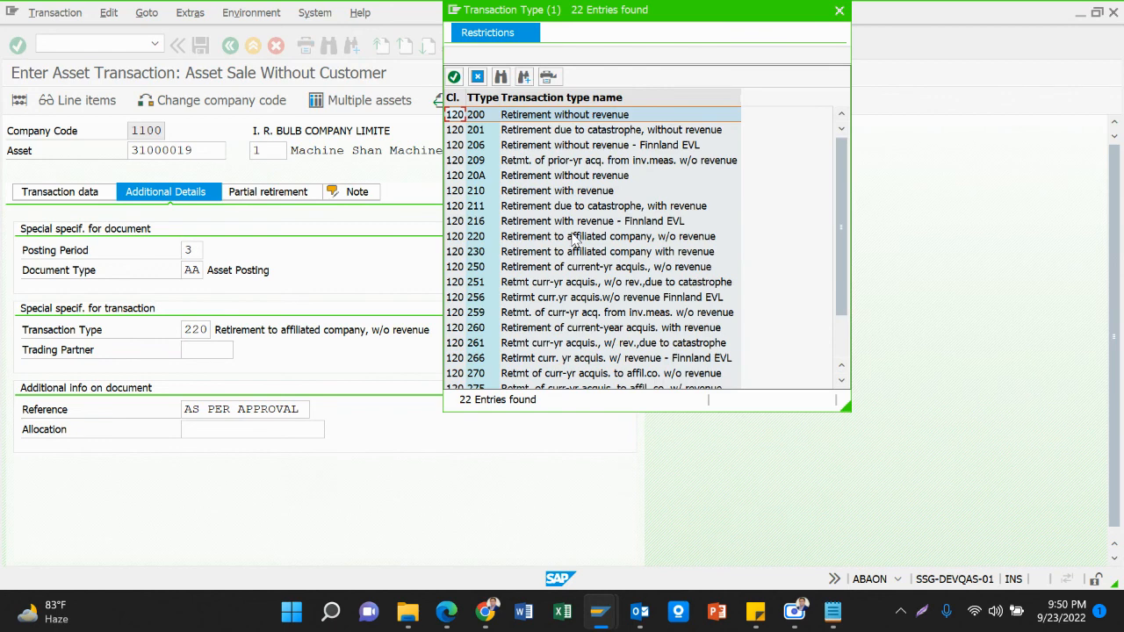
double_click(639, 130)
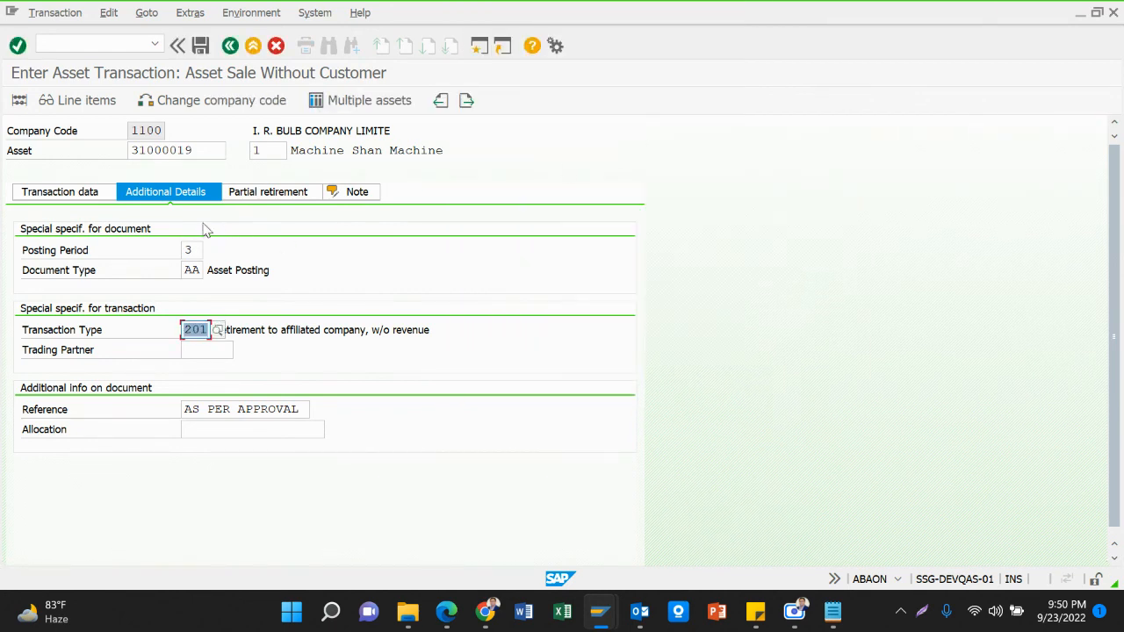
key("Return")
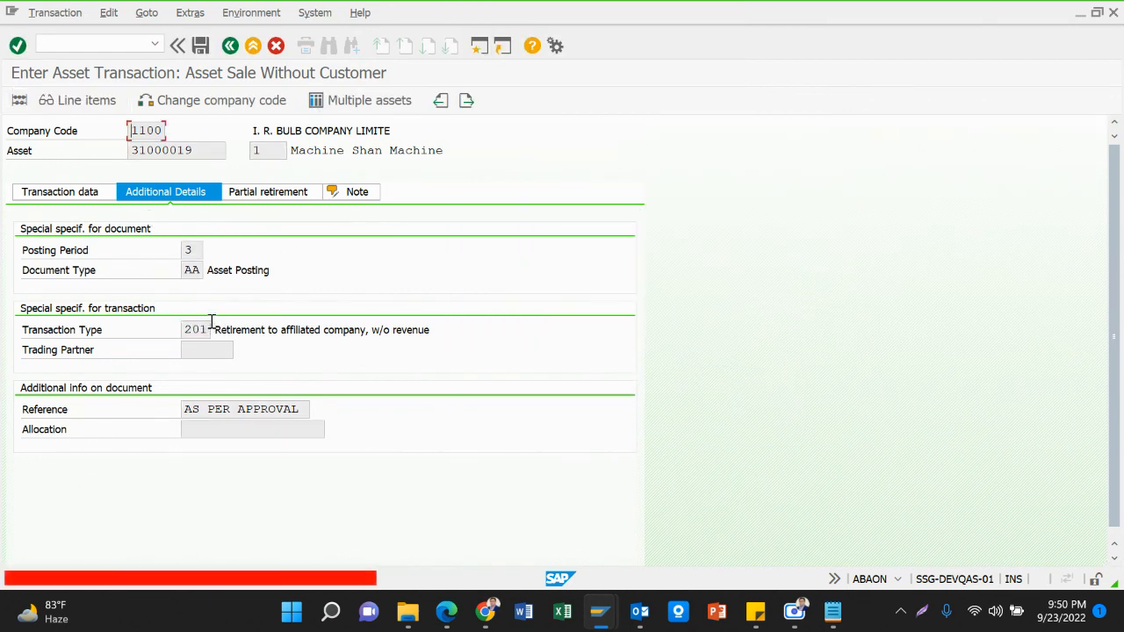
key("Return")
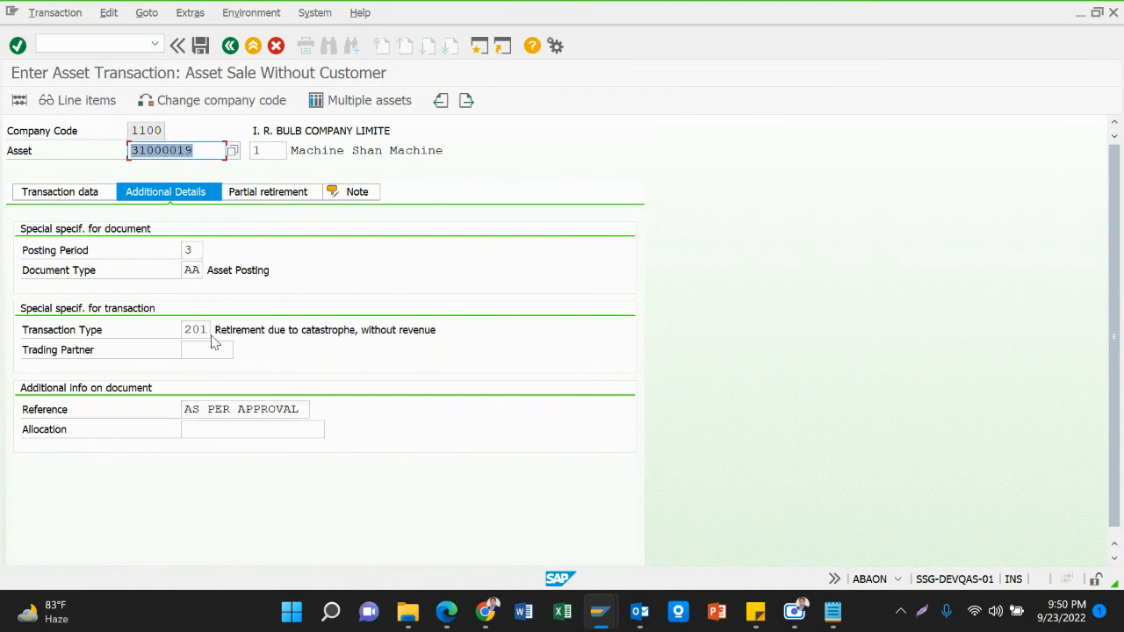
Examine the list of available transaction types, comparing the retirement variants with and without revenue for prior-year and current-year acquisitions.
left_click(204, 330)
left_click(221, 330)
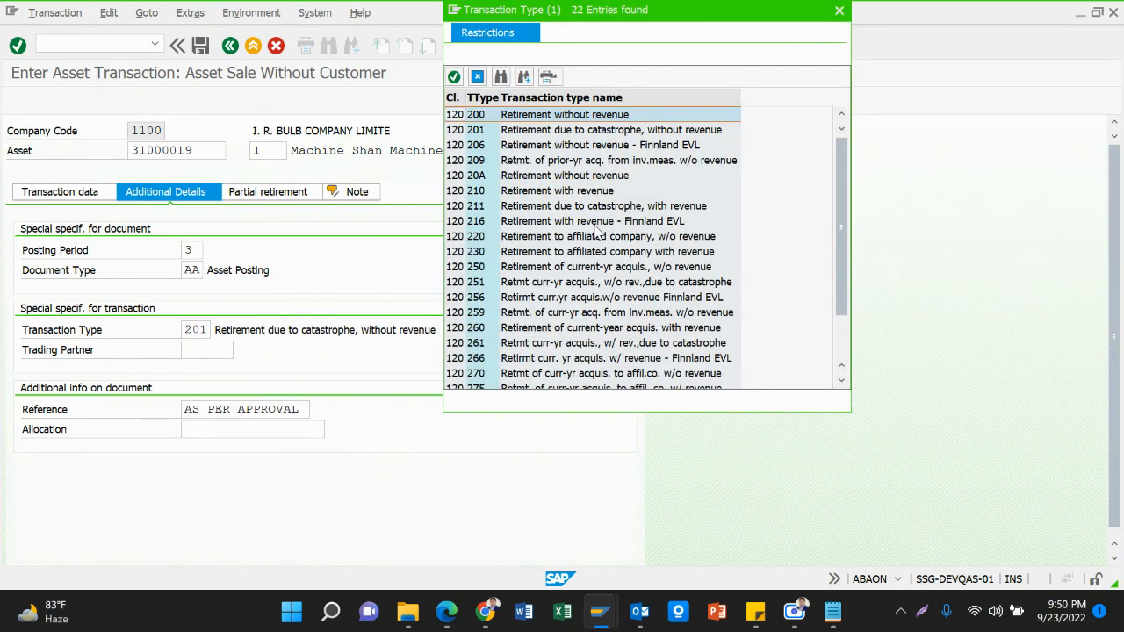
left_click(639, 165)
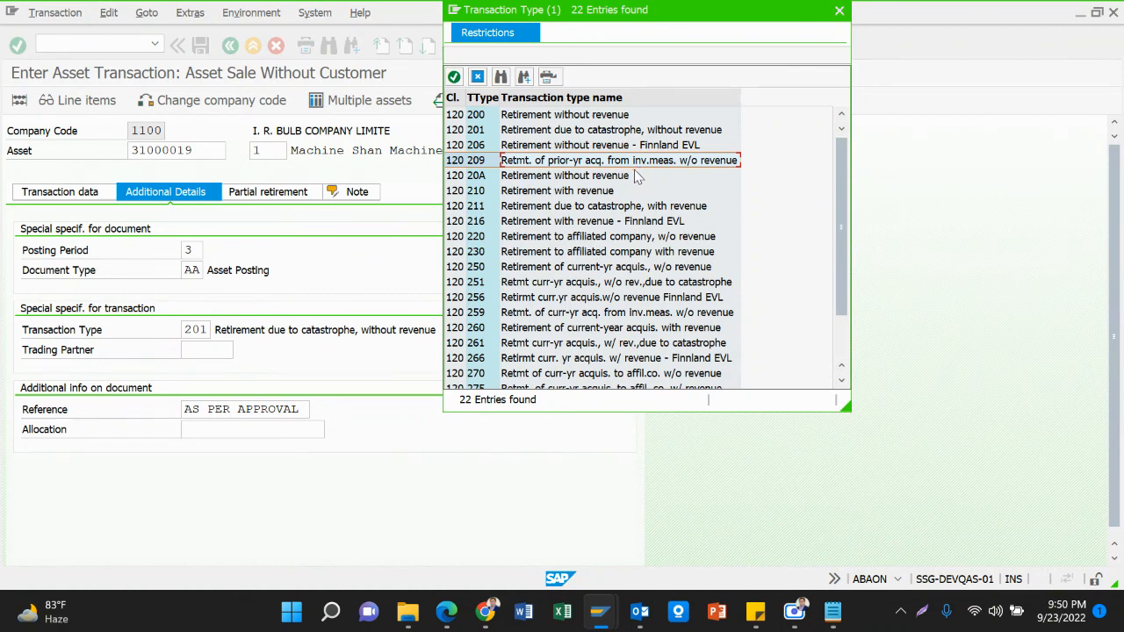
left_click(649, 224)
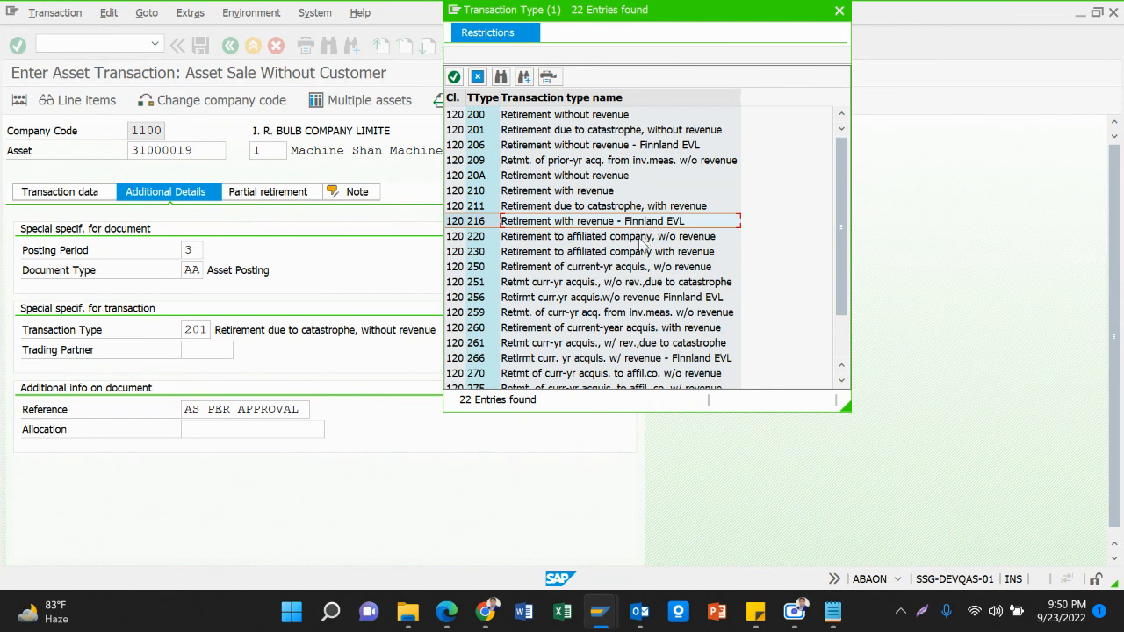
left_click(595, 285)
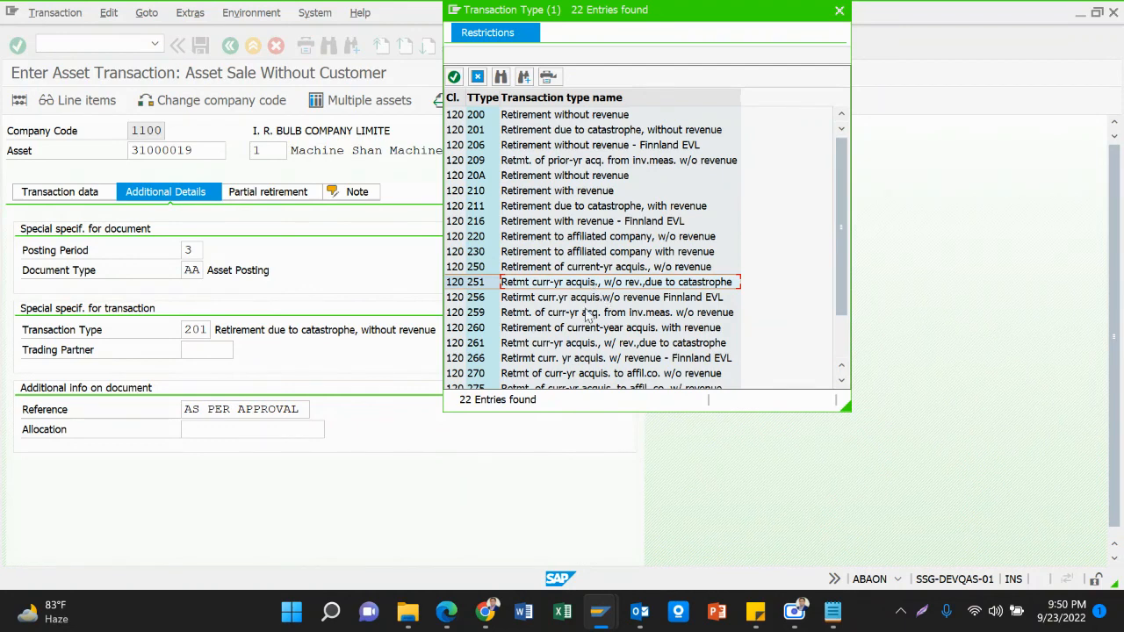
left_click(592, 302)
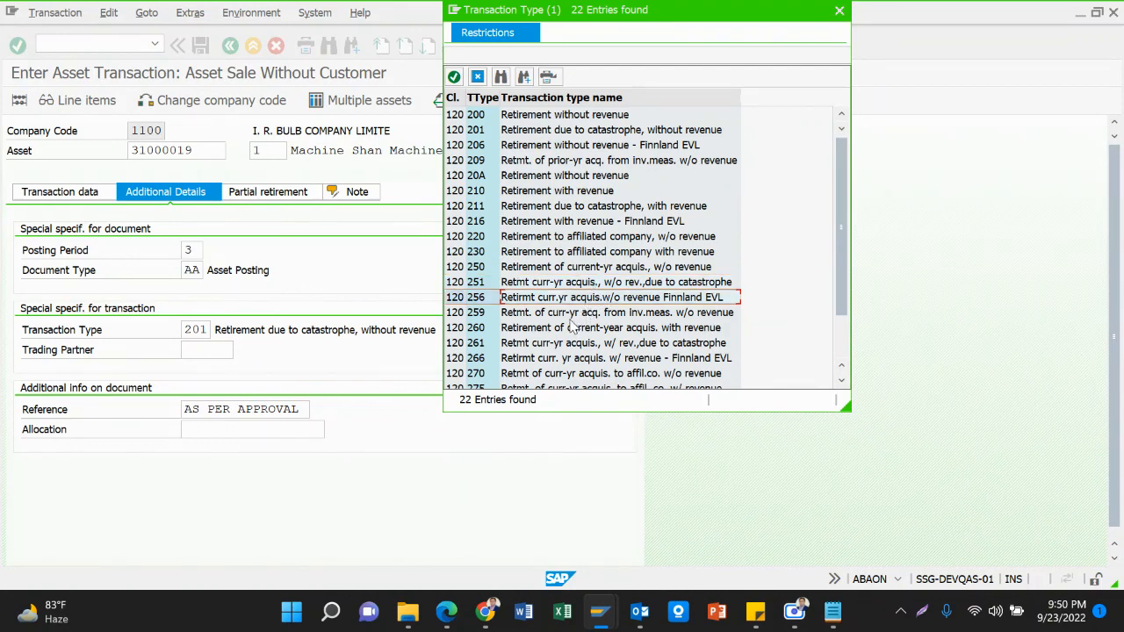
left_click(572, 316)
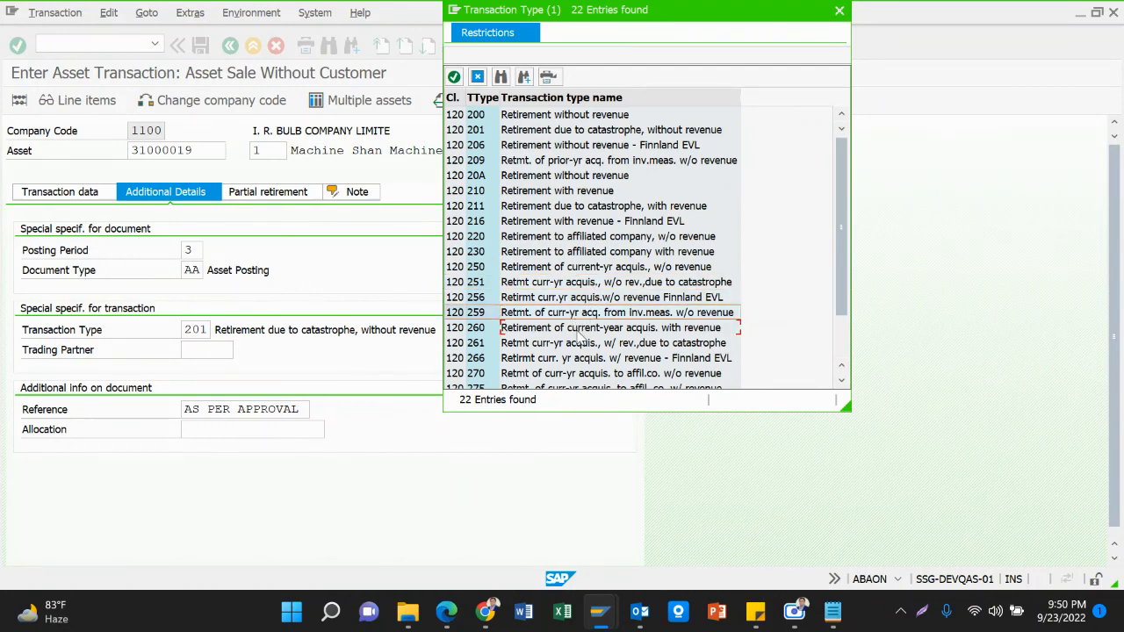
left_click(607, 348)
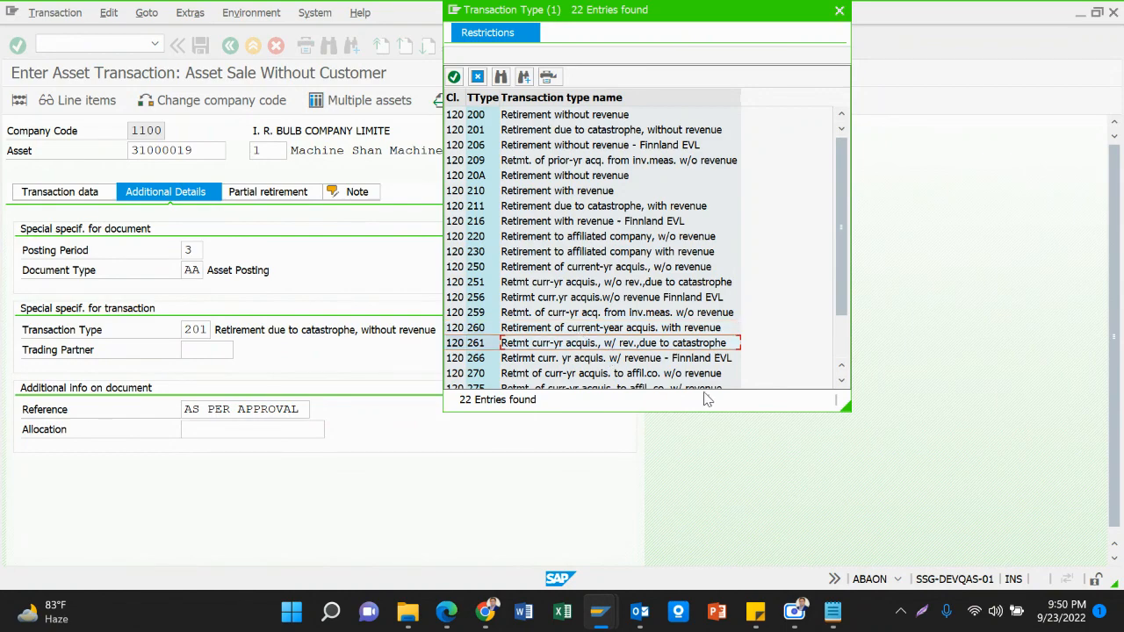
scroll(687, 398, "down", 2)
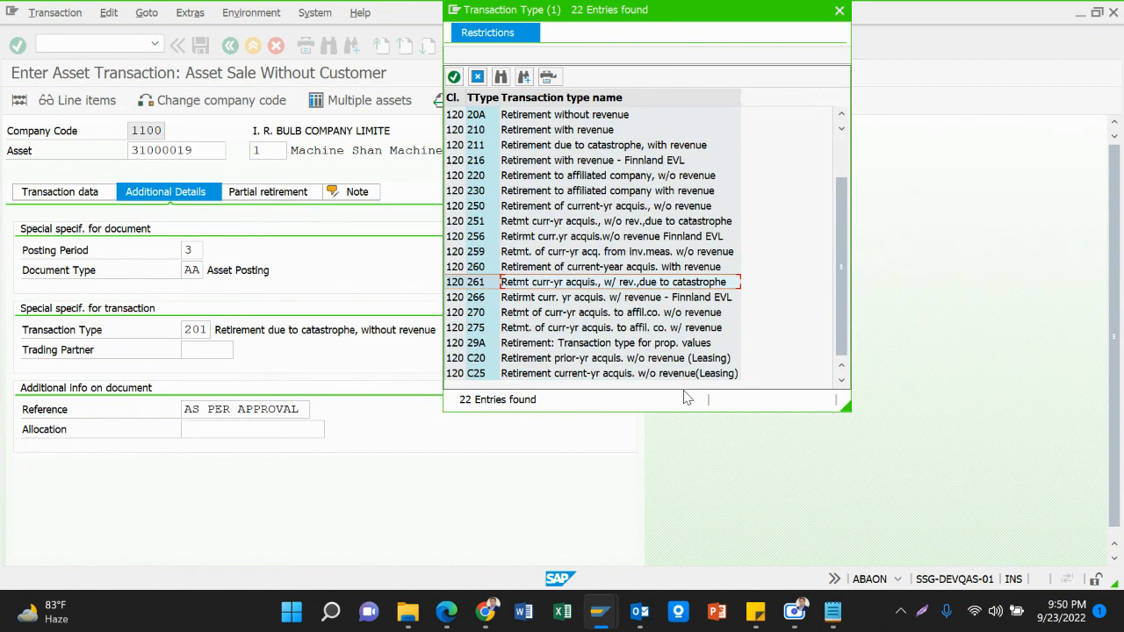
left_click(559, 314)
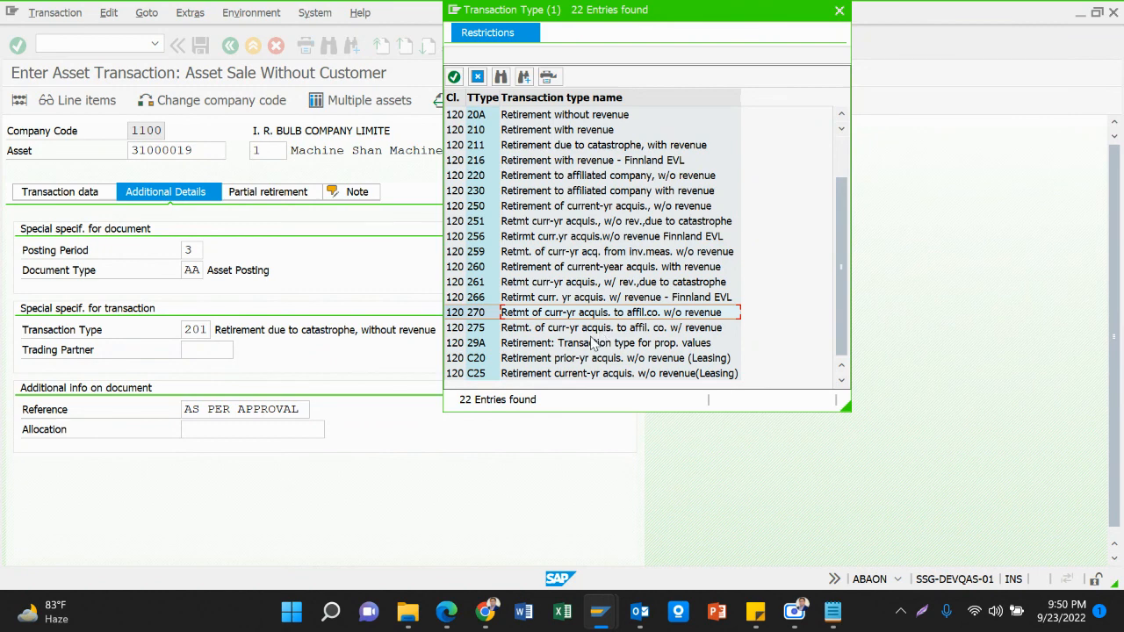
left_click(593, 332)
left_click(616, 345)
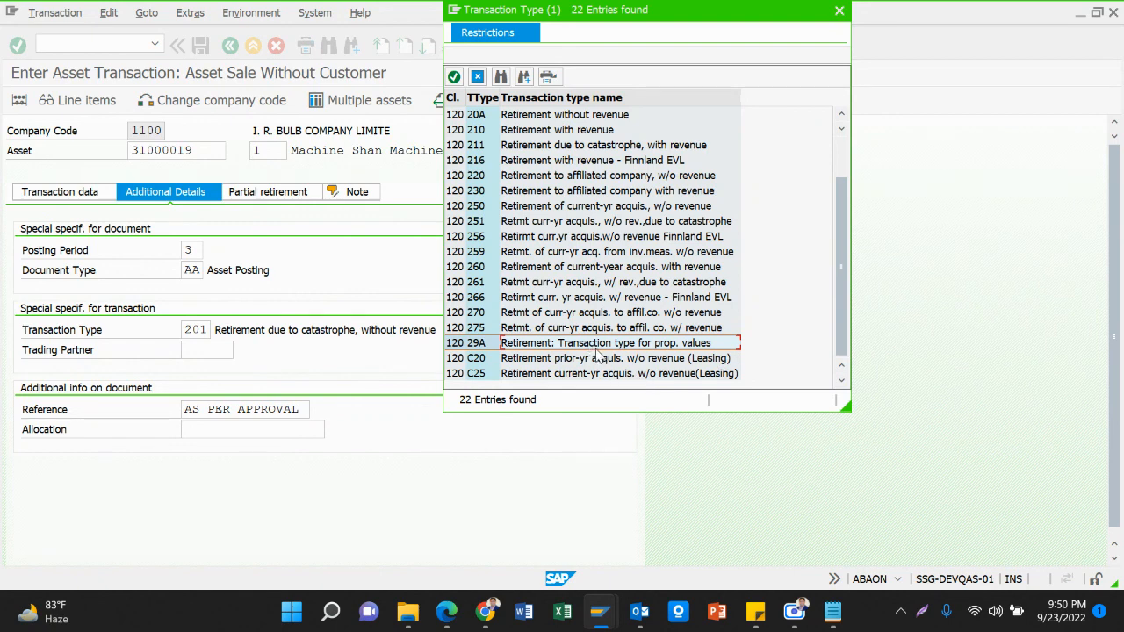
left_click(611, 327)
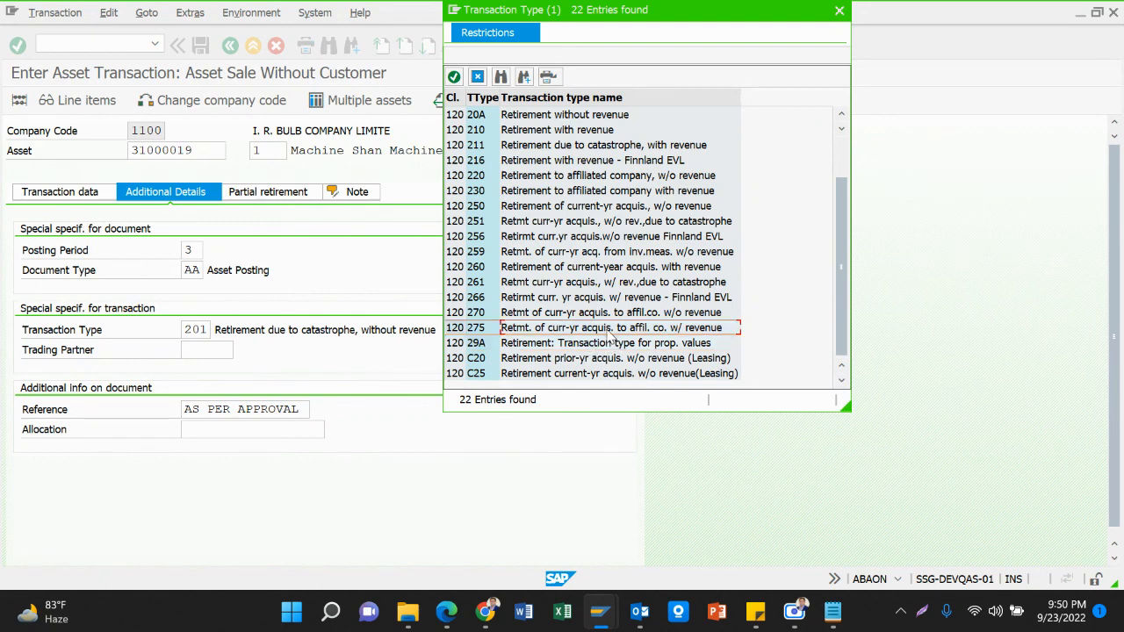
left_click(597, 298)
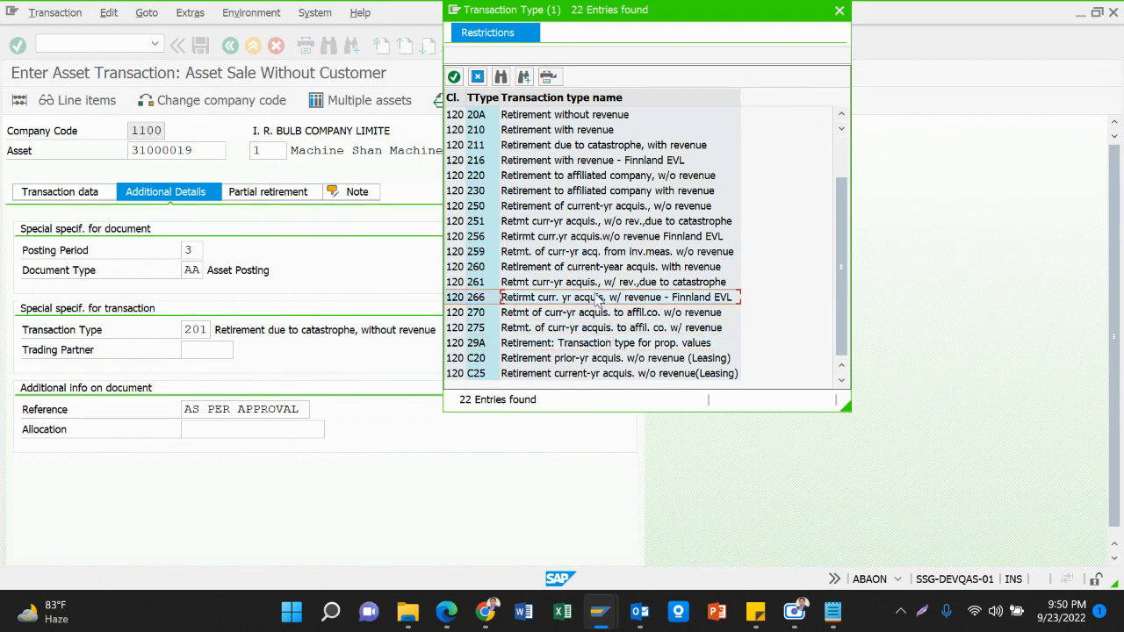
left_click(576, 267)
left_click(565, 208)
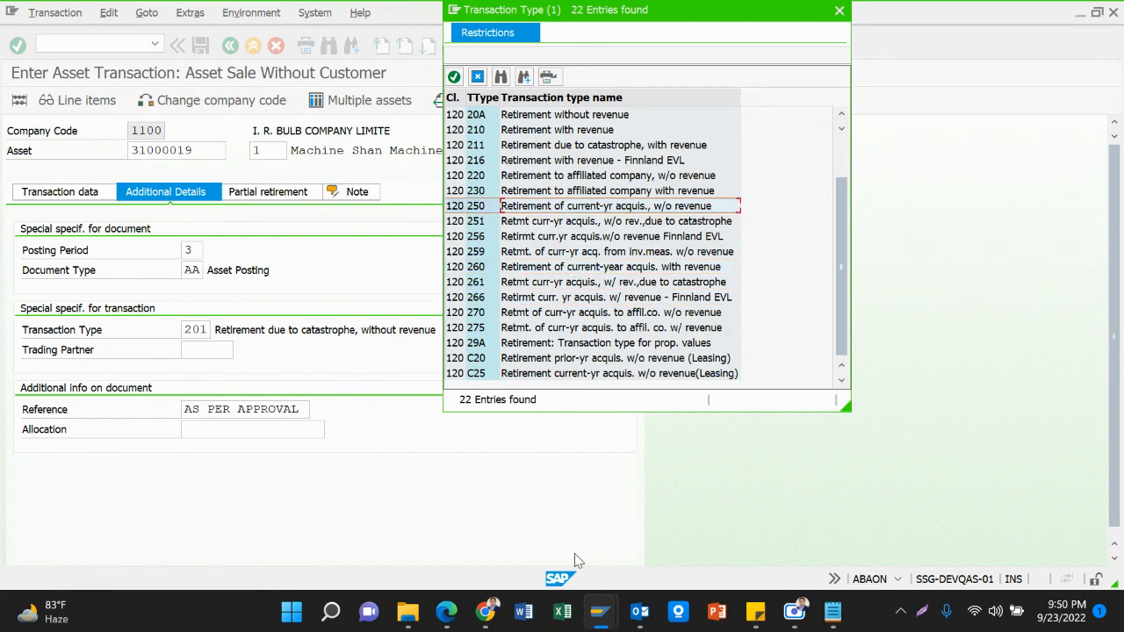
Switch to the FIXED ASSETS MANAGEMENT PDF in Edge and find the example of the Asset Sale Without Customer transaction.
left_click(446, 612)
scroll(515, 370, "down", 5)
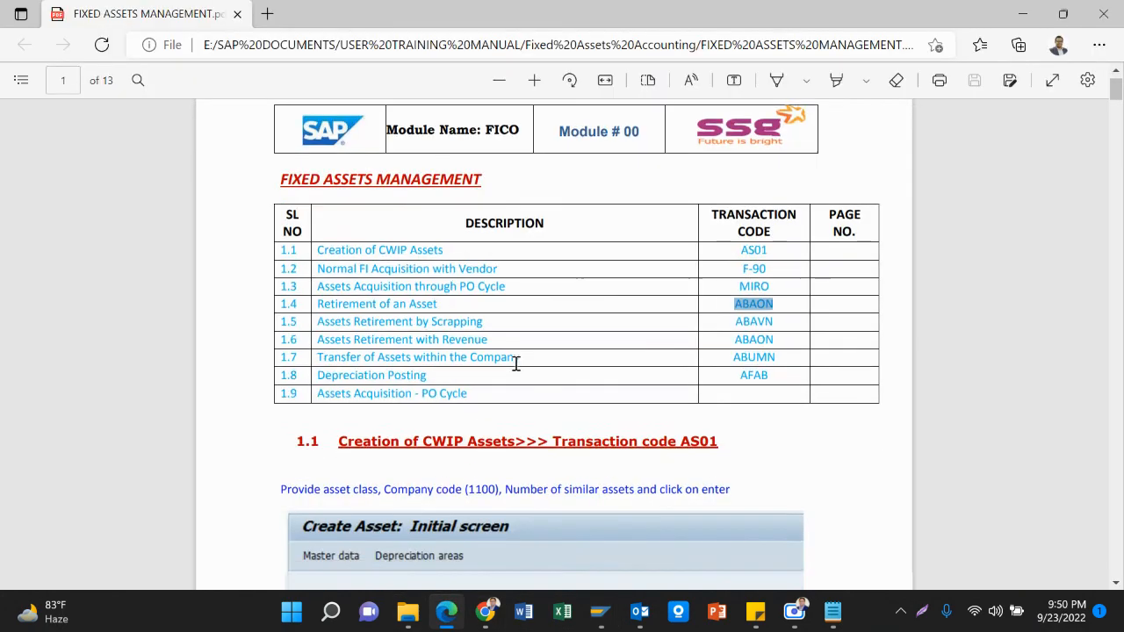
scroll(523, 378, "down", 5)
scroll(553, 364, "down", 15)
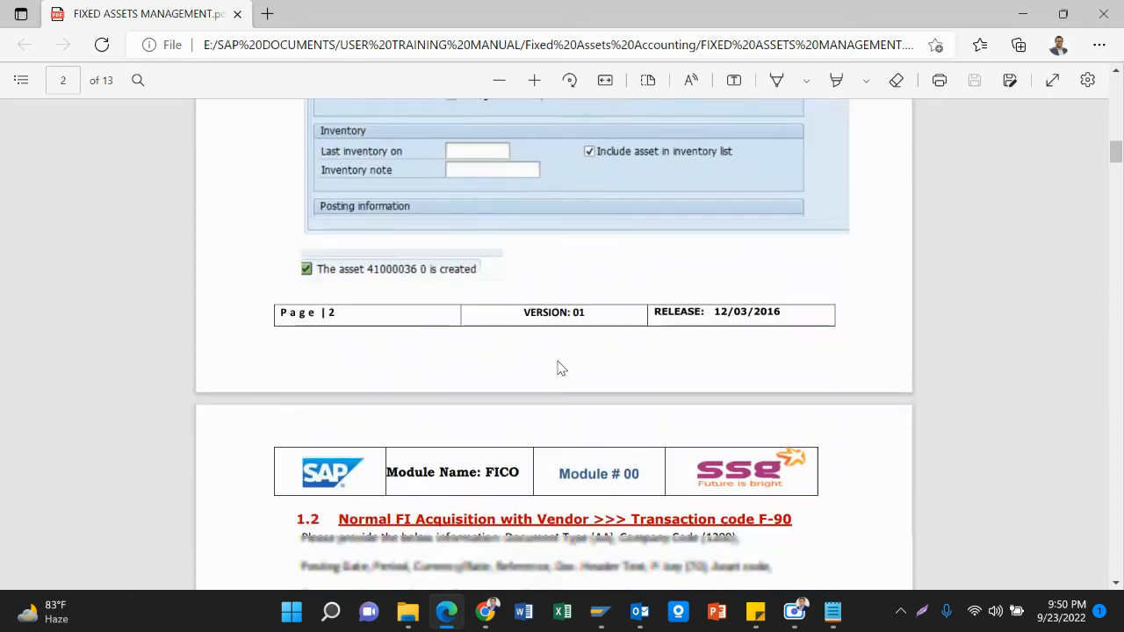
scroll(660, 362, "down", 15)
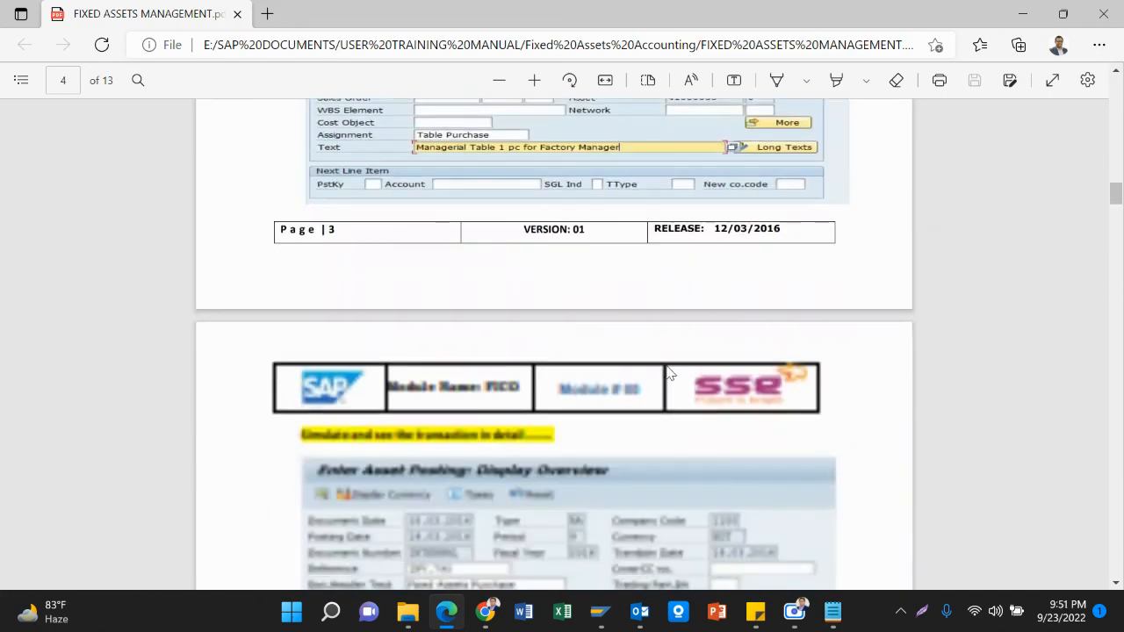
scroll(694, 378, "down", 20)
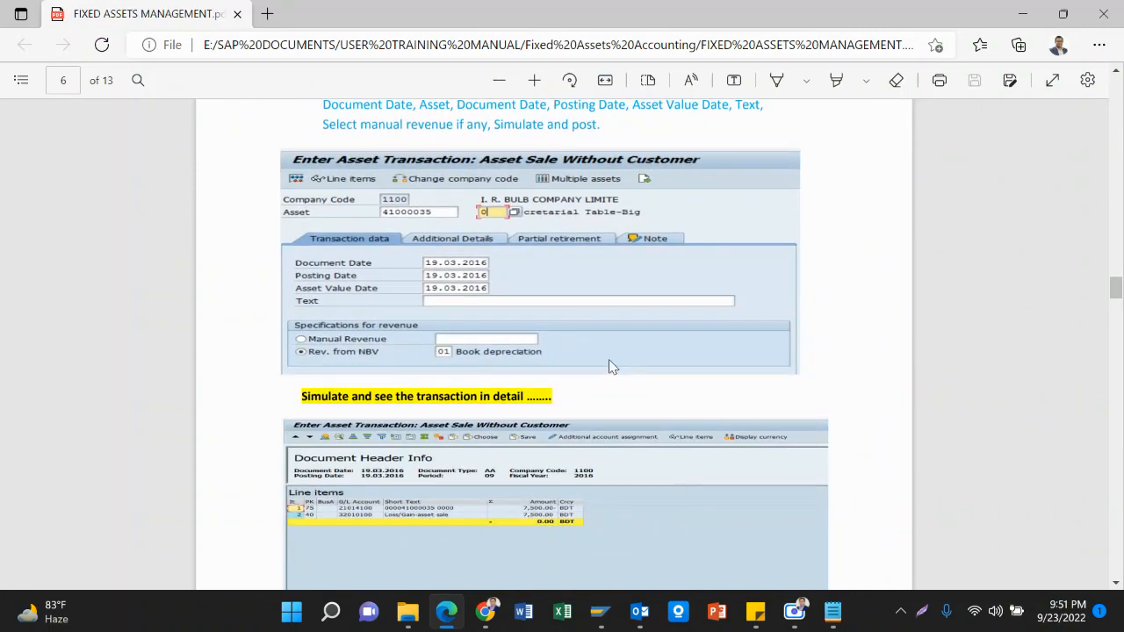
Examine the manual's section 1.4 on ABAON retirement, from the required entry fields through the simulated line items to the posting confirmation.
scroll(610, 362, "down", 3)
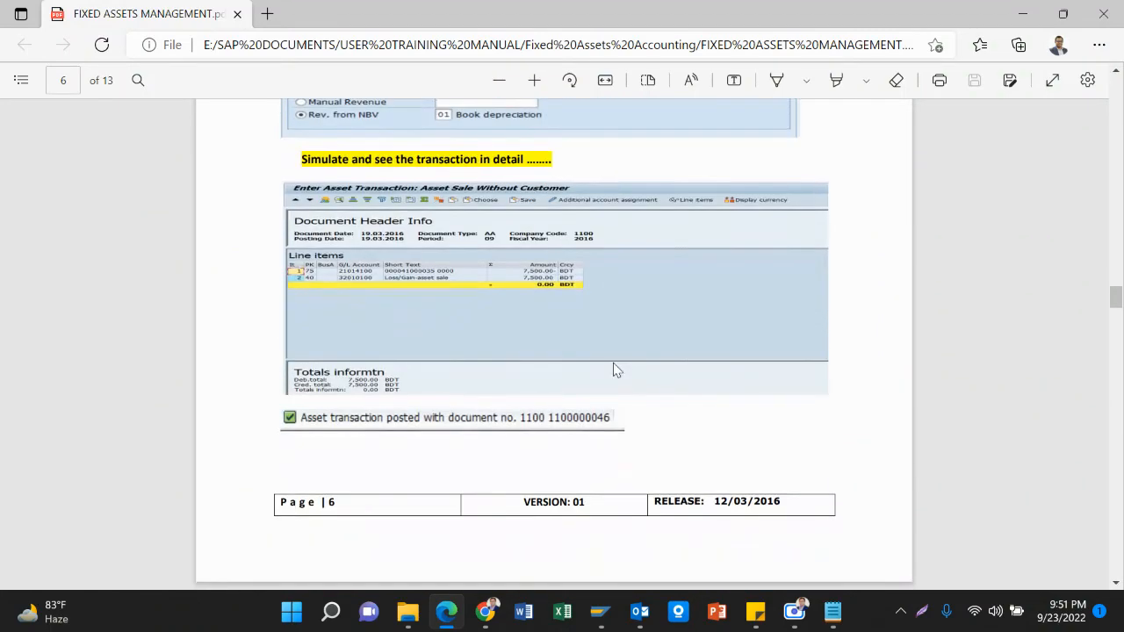
scroll(613, 363, "up", 4)
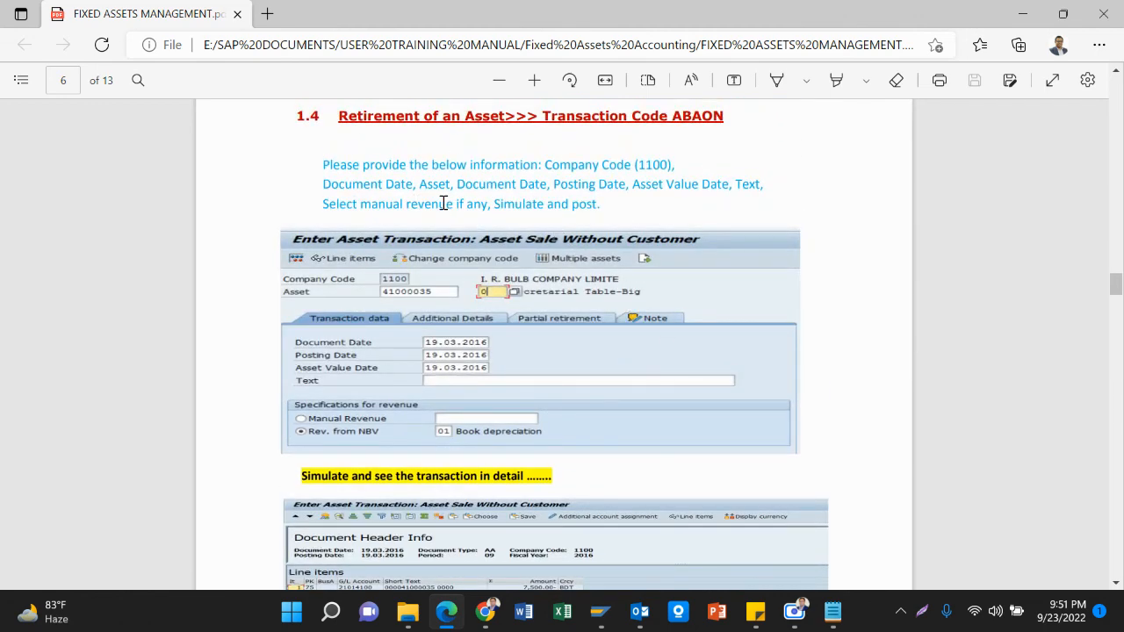
scroll(595, 307, "down", 2)
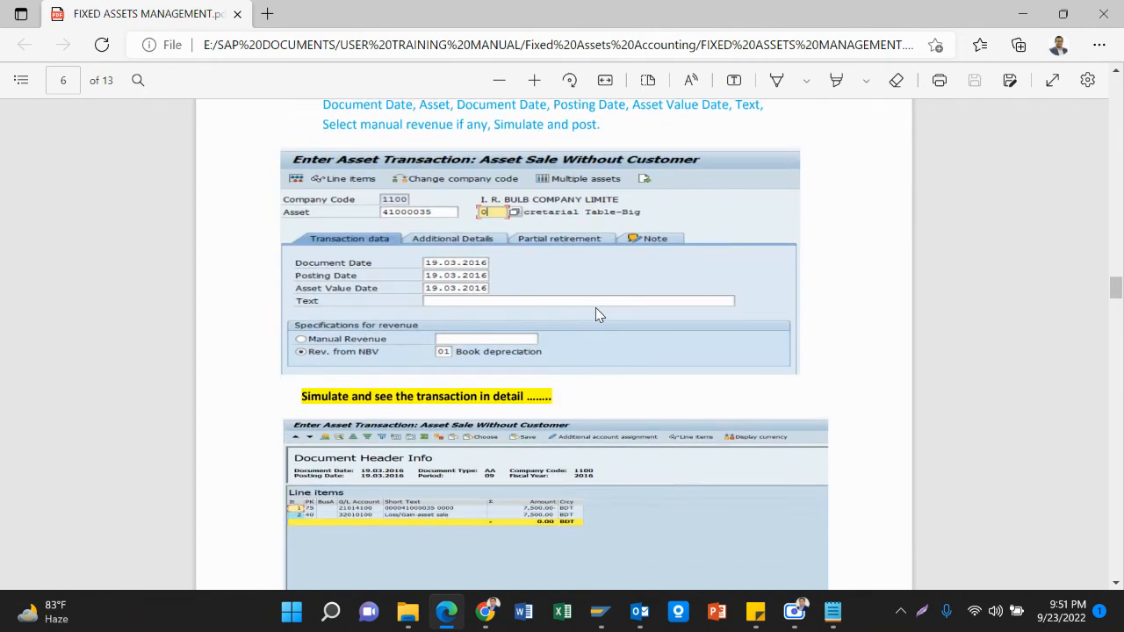
scroll(595, 308, "down", 2)
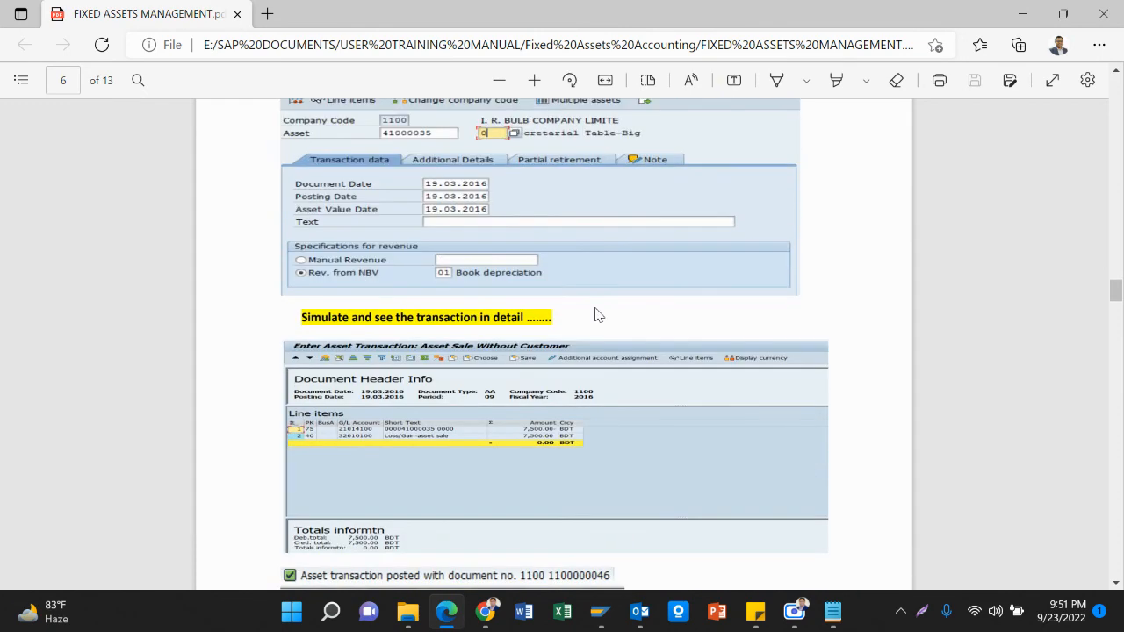
scroll(597, 315, "down", 2)
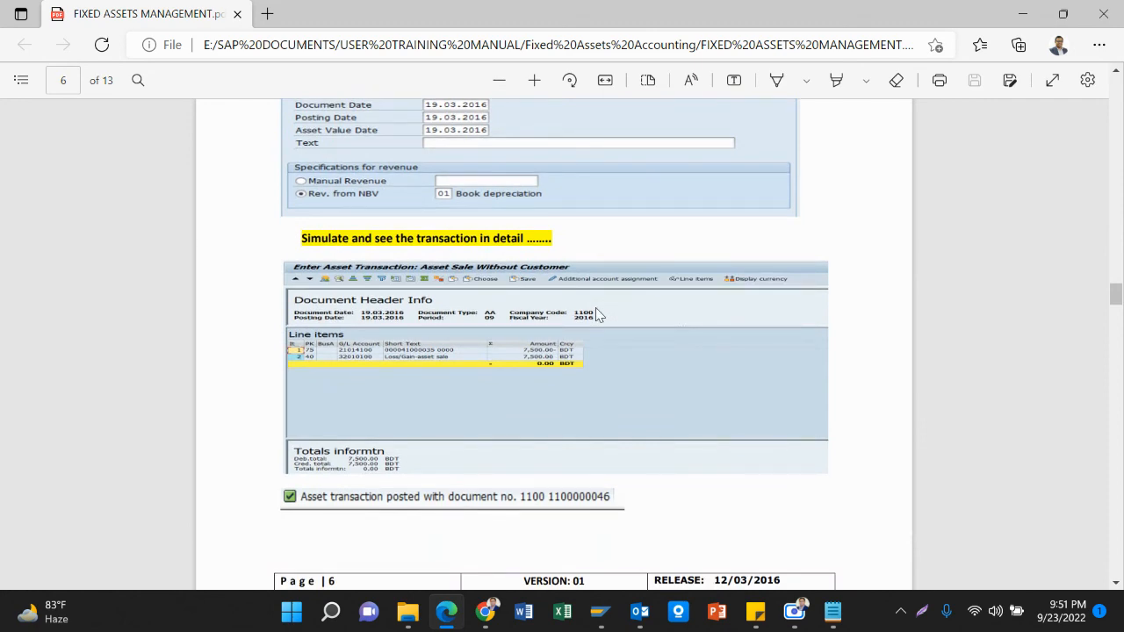
scroll(597, 315, "down", 6)
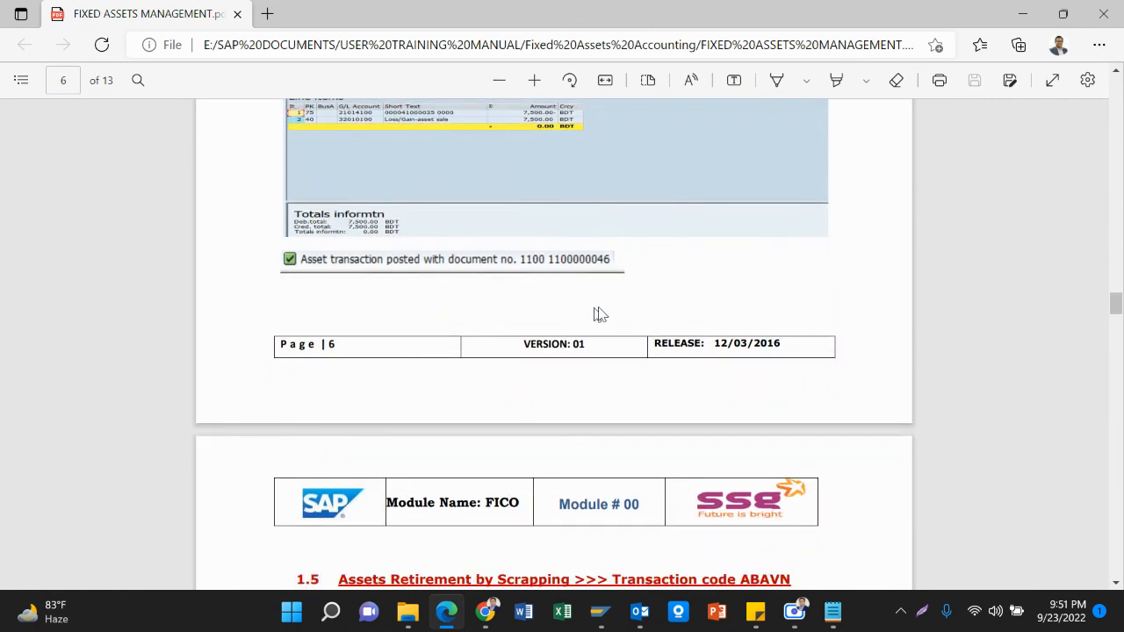
scroll(597, 312, "up", 4)
Switch back to SAP, set the transaction type to 250 Retirement of current-yr acquis., w/o revenue and try to simulate the posting.
key("alt+Tab")
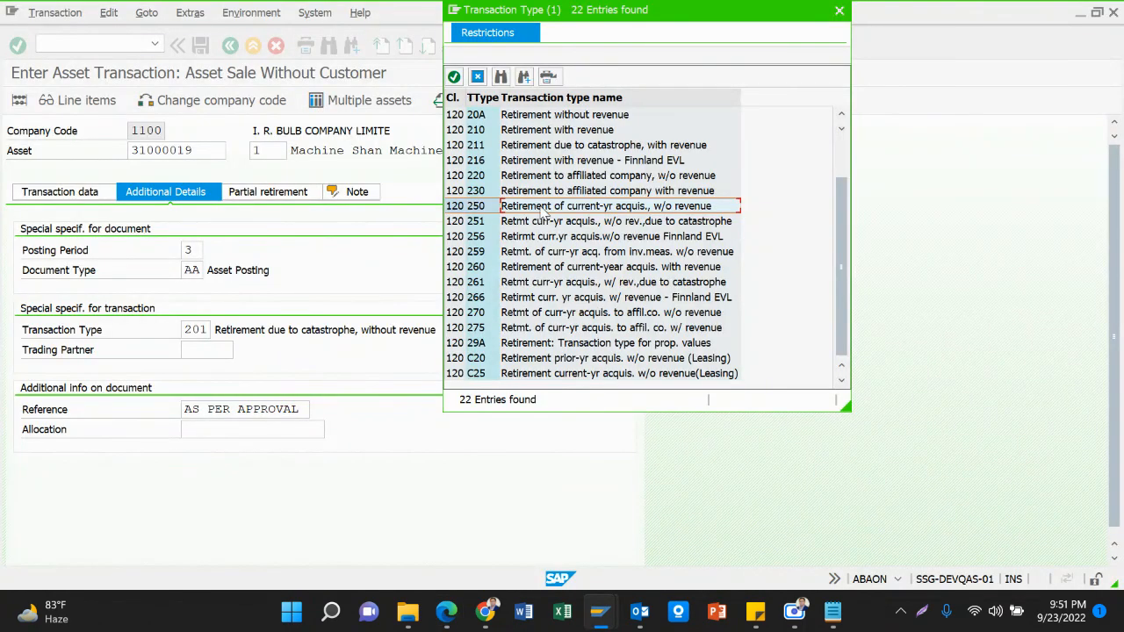
left_click(572, 223)
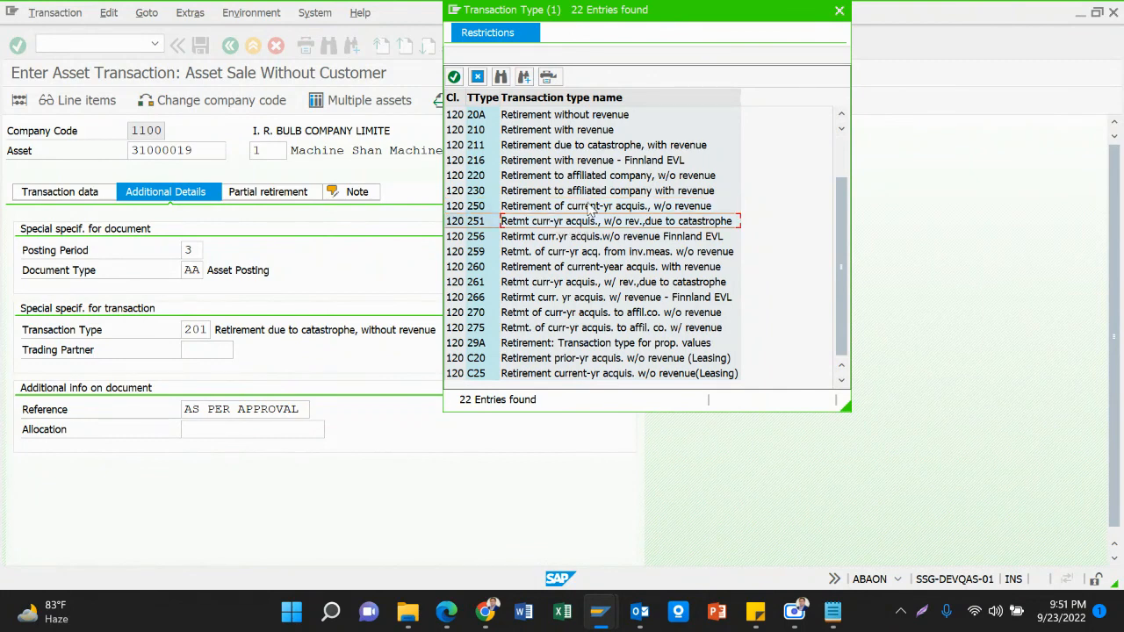
left_click(592, 208)
left_click(595, 195)
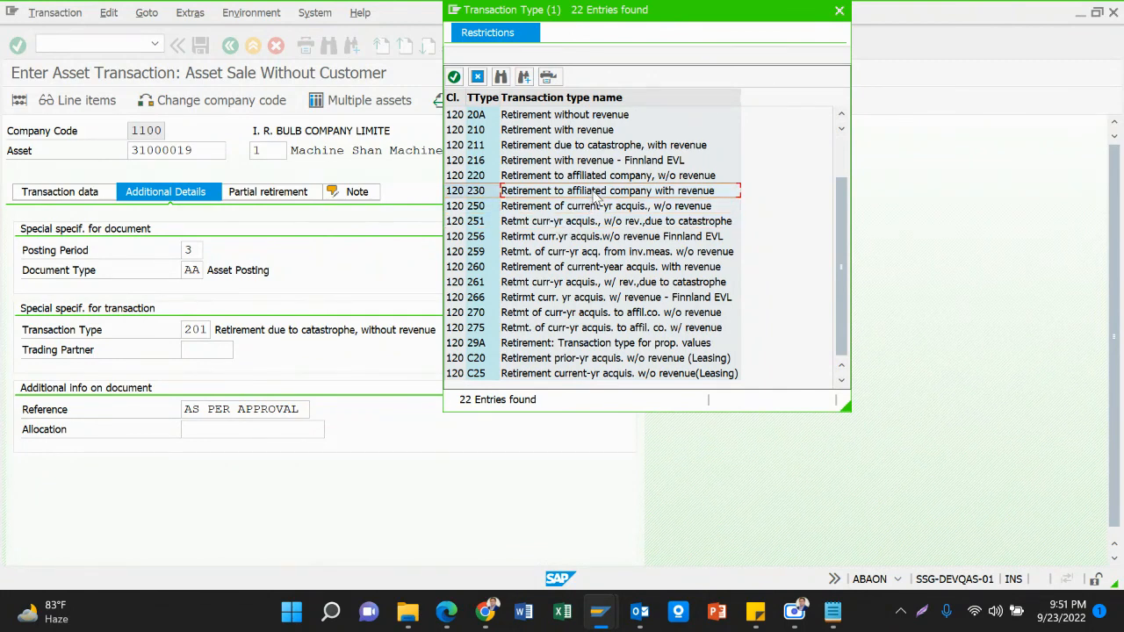
double_click(579, 208)
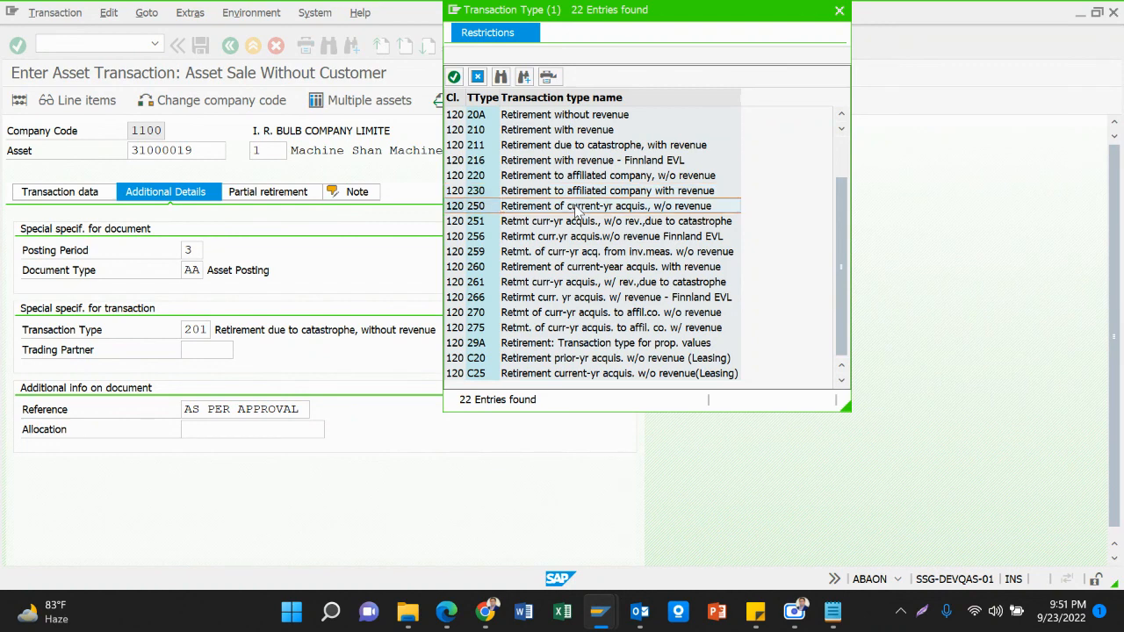
left_click(19, 98)
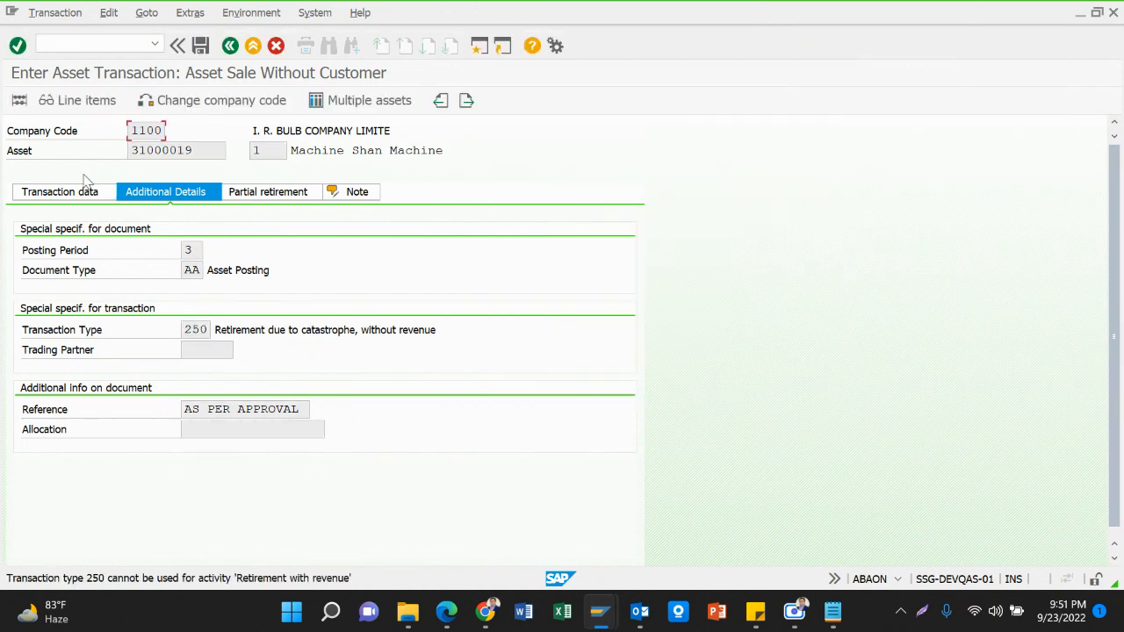
key("Return")
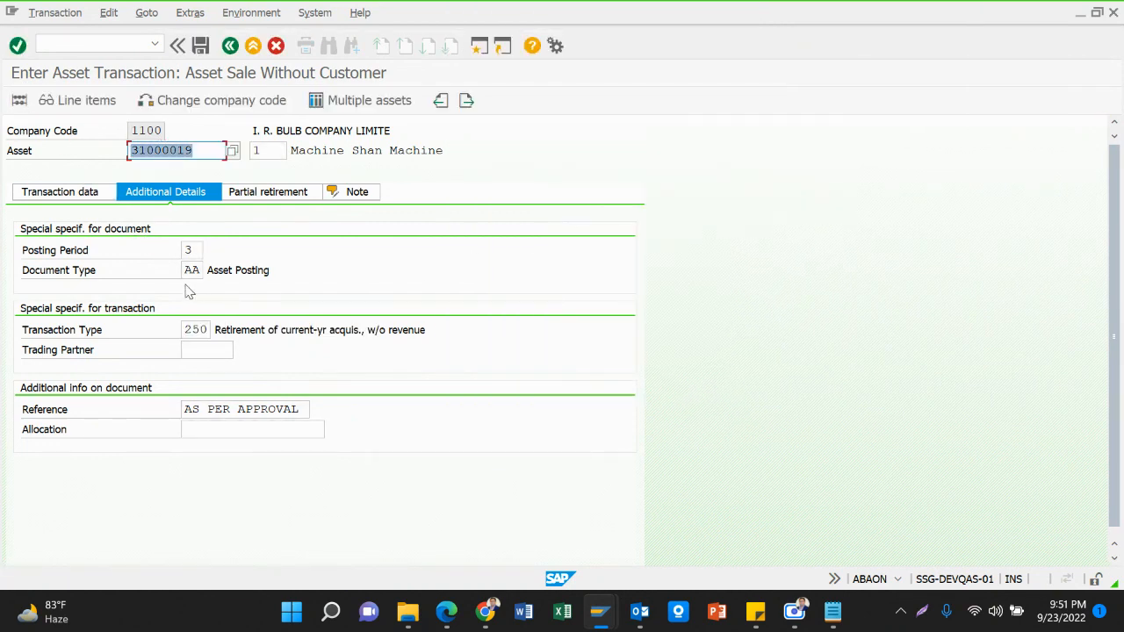
Change the transaction type to 211 Retirement due to catastrophe, with revenue and try to simulate the posting.
left_click(211, 330)
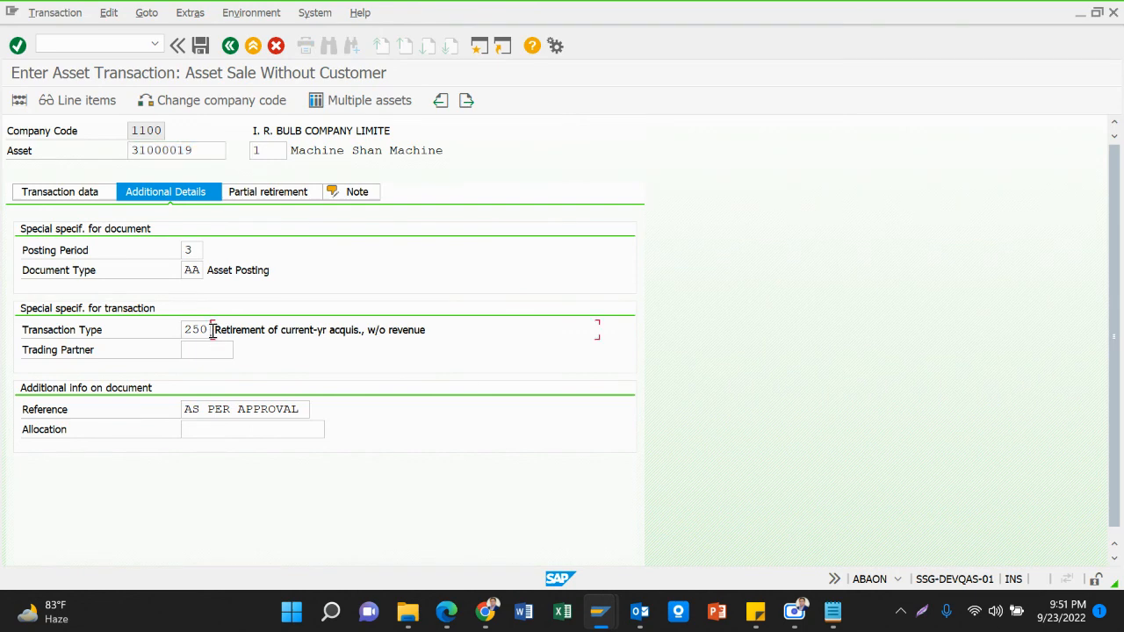
key("F4")
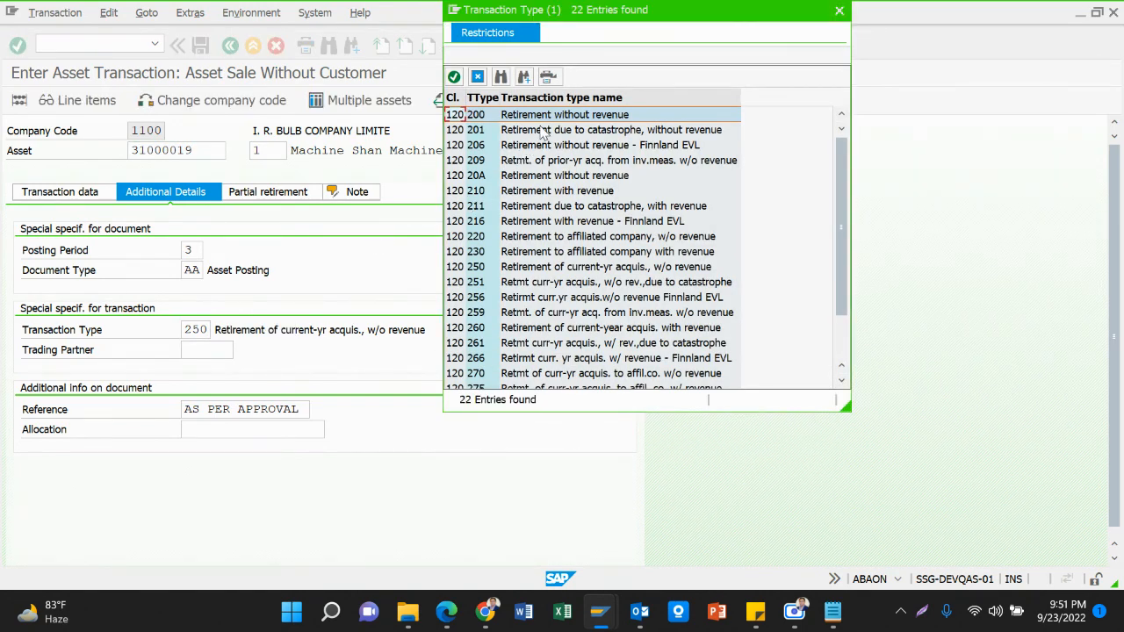
left_click(541, 180)
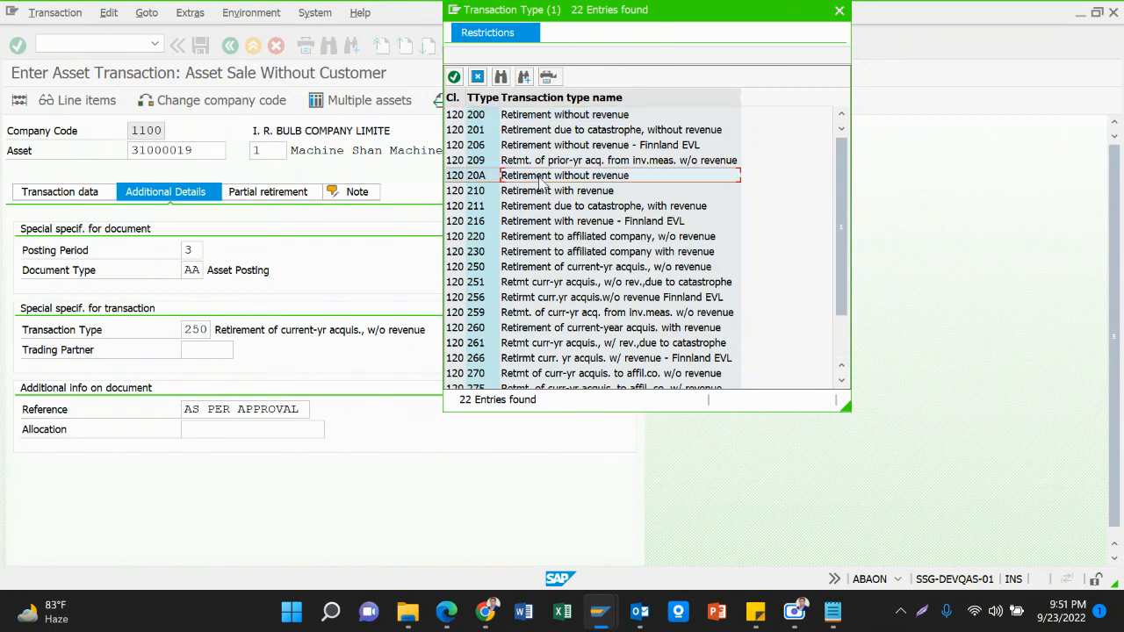
left_click(541, 194)
double_click(539, 209)
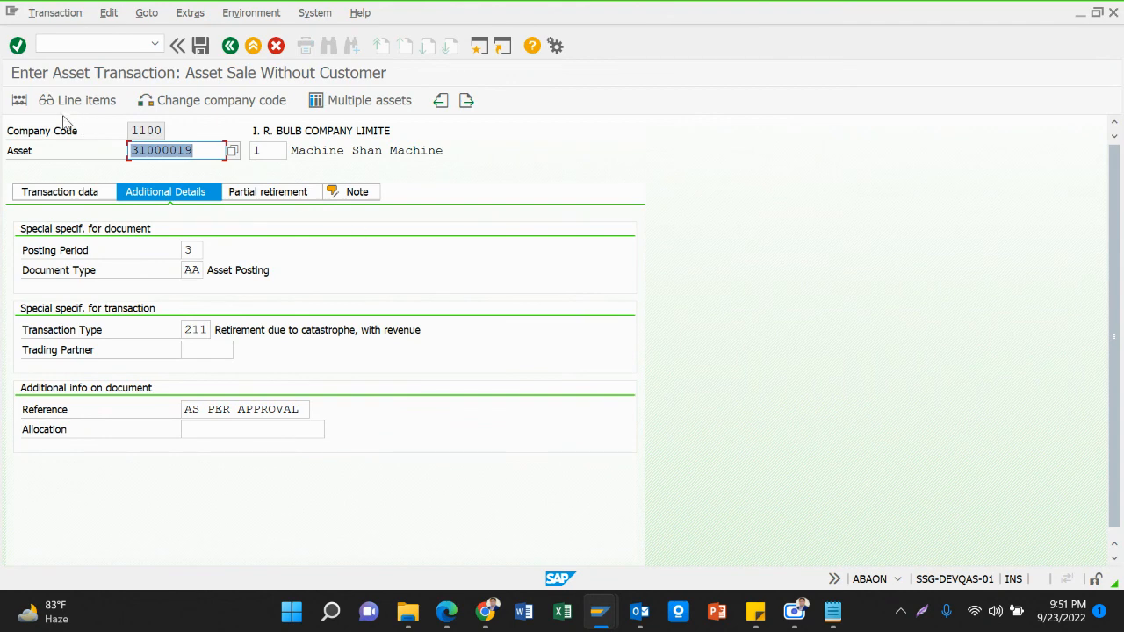
left_click(20, 100)
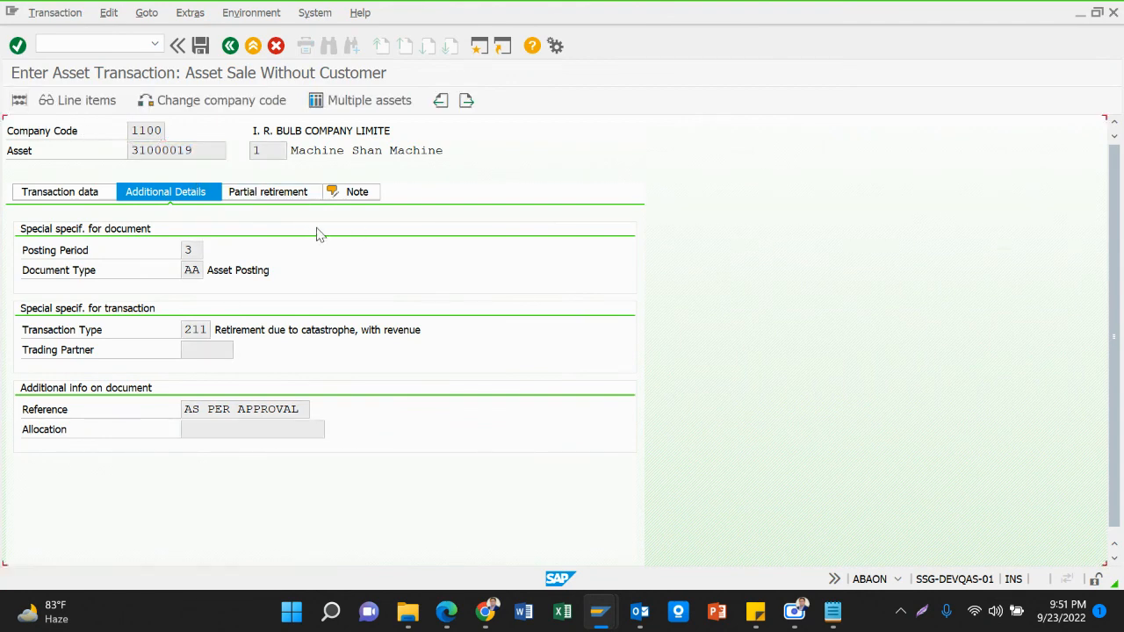
Change the transaction type to 251 Retmt curr-yr acquis., w/o rev.,due to catastrophe and try to simulate the posting.
left_click(211, 330)
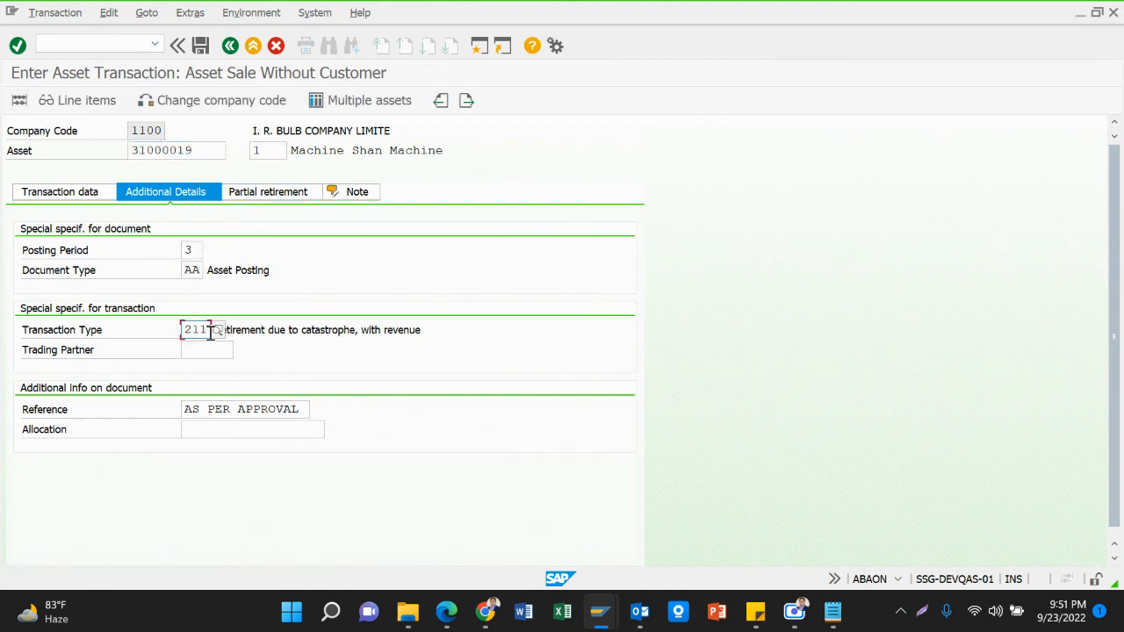
left_click(218, 330)
scroll(526, 298, "down", 2)
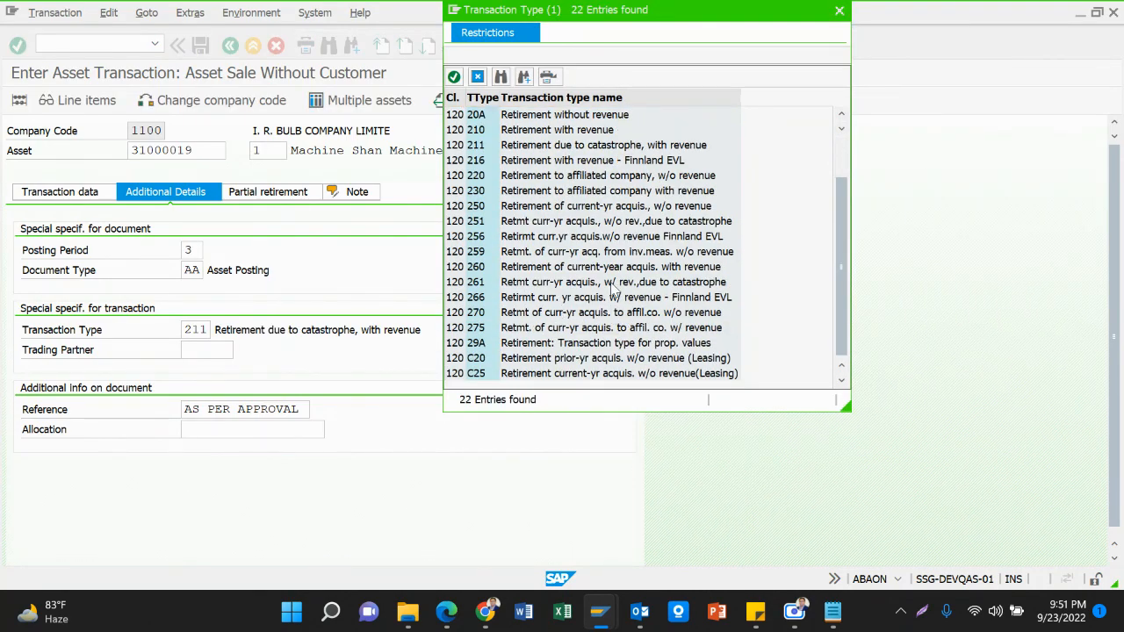
left_click(640, 222)
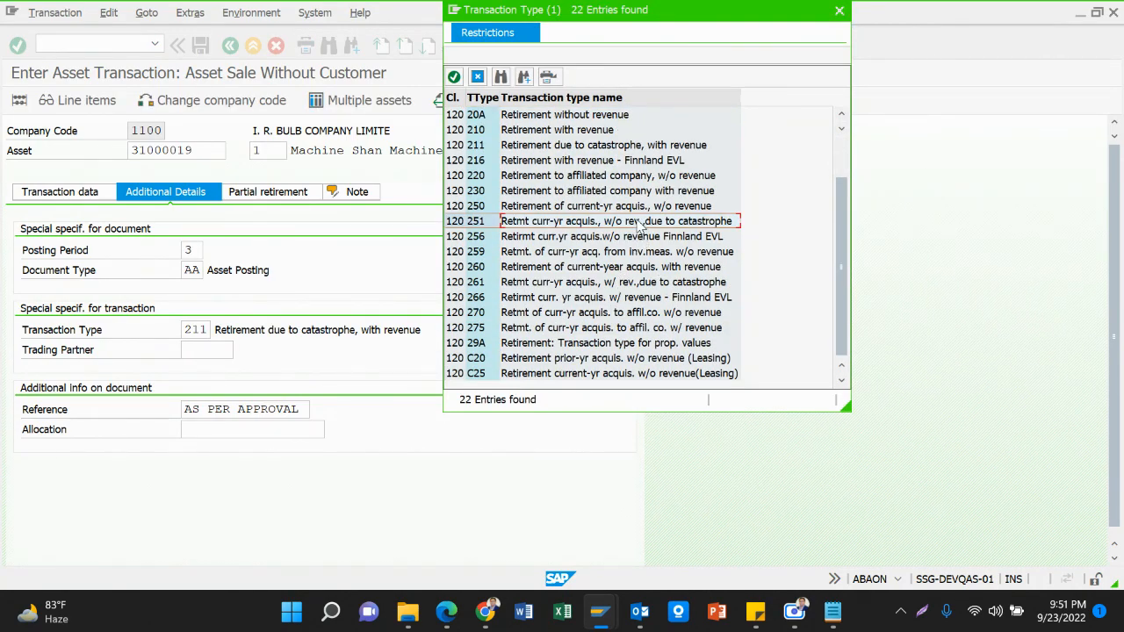
double_click(640, 222)
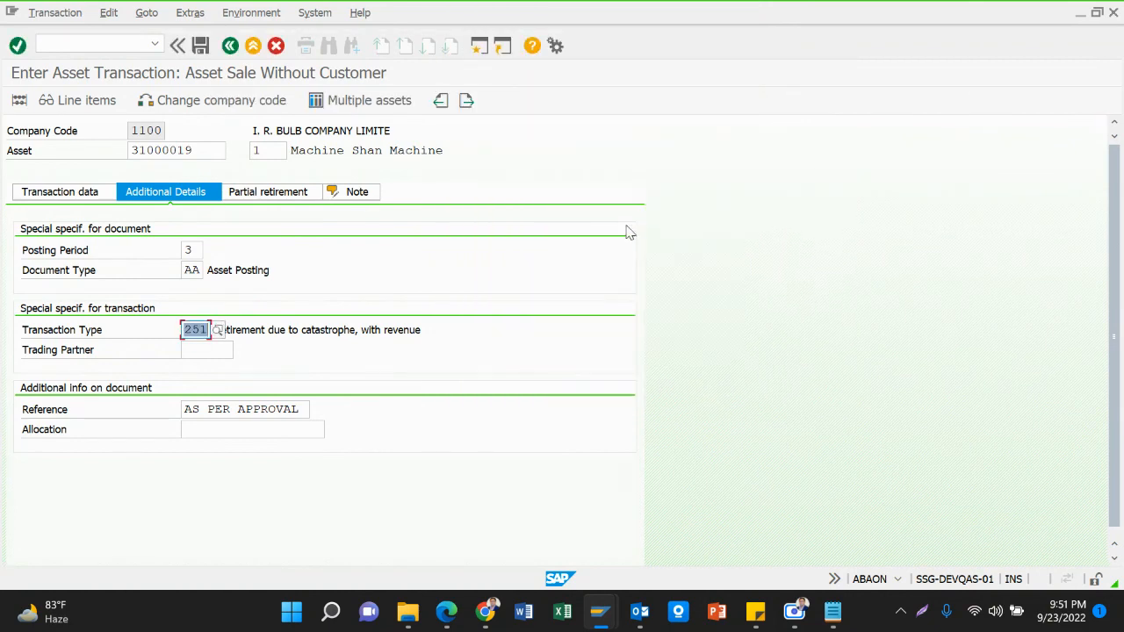
key("Return")
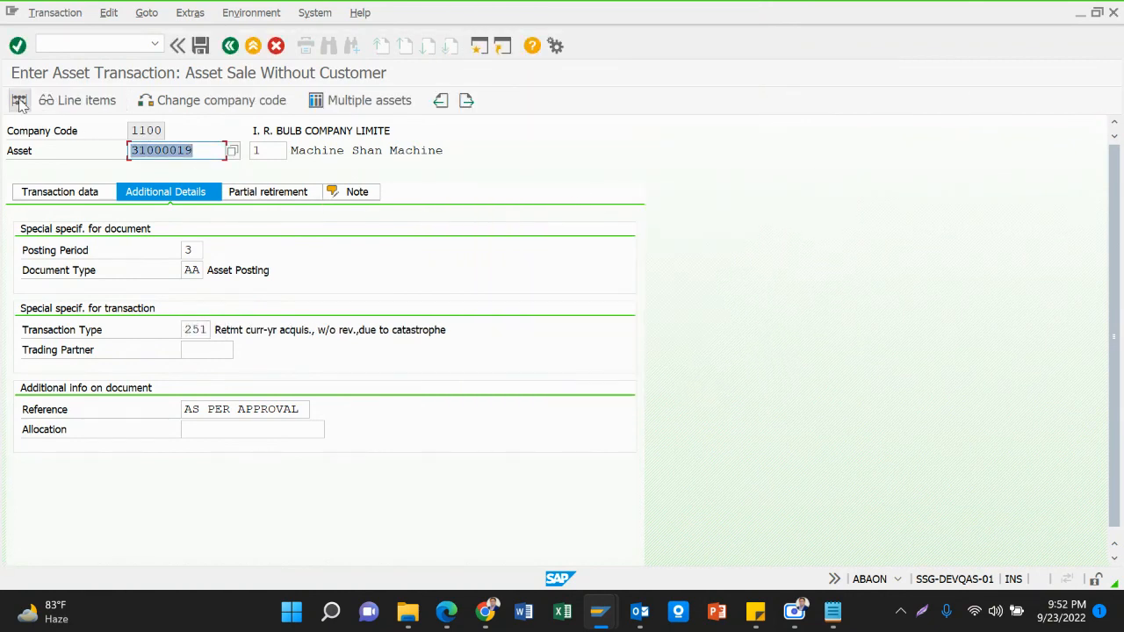
key("Return")
key("Return")
Change the transaction type to 270 Retmt of curr-yr acquis. to affil.co. w/o revenue and try to validate the entry.
left_click(203, 333)
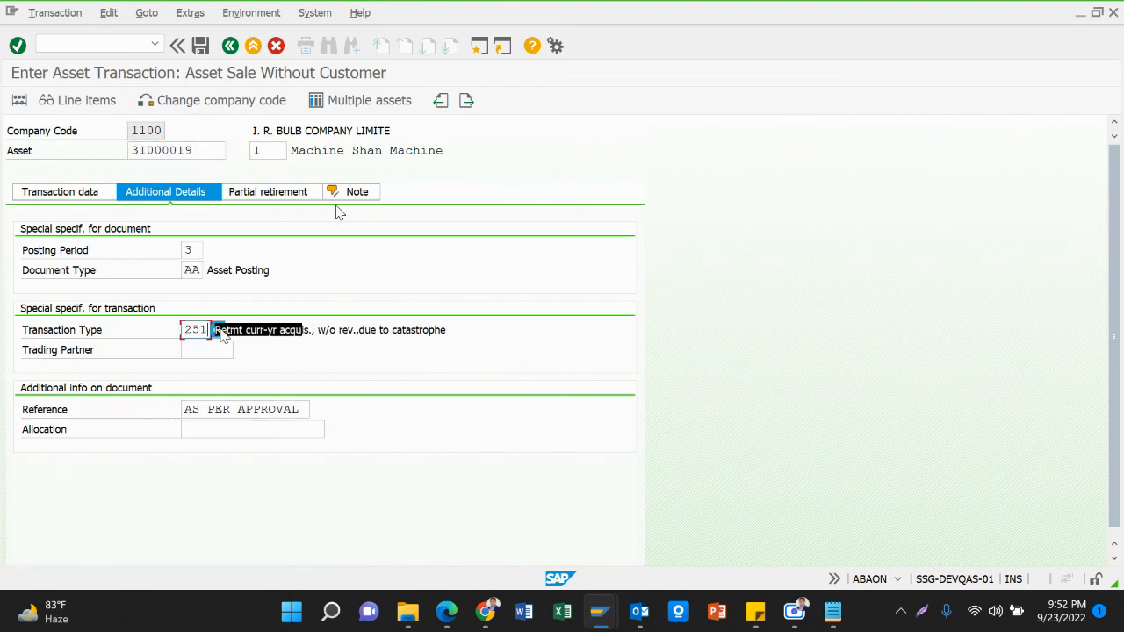
left_click(218, 331)
scroll(664, 278, "down", 2)
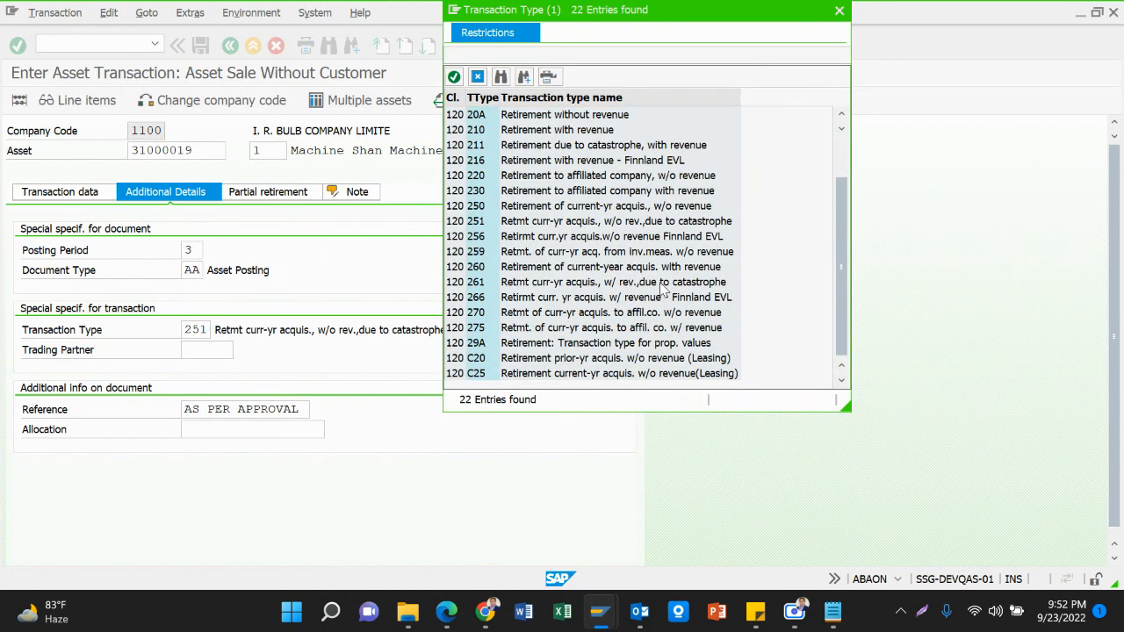
left_click(603, 315)
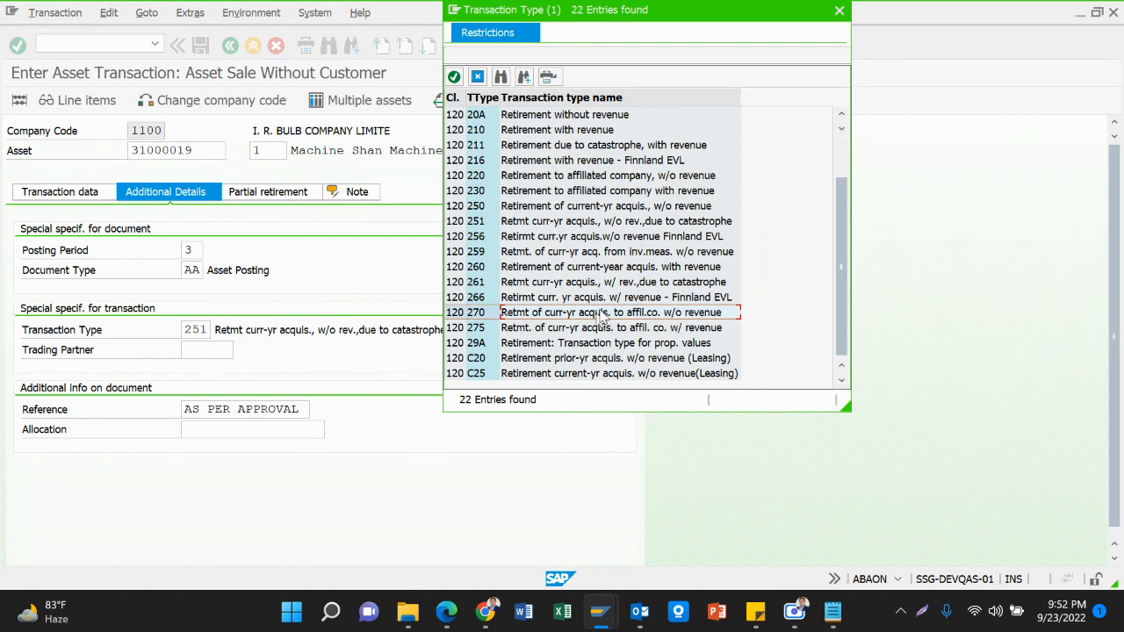
double_click(602, 314)
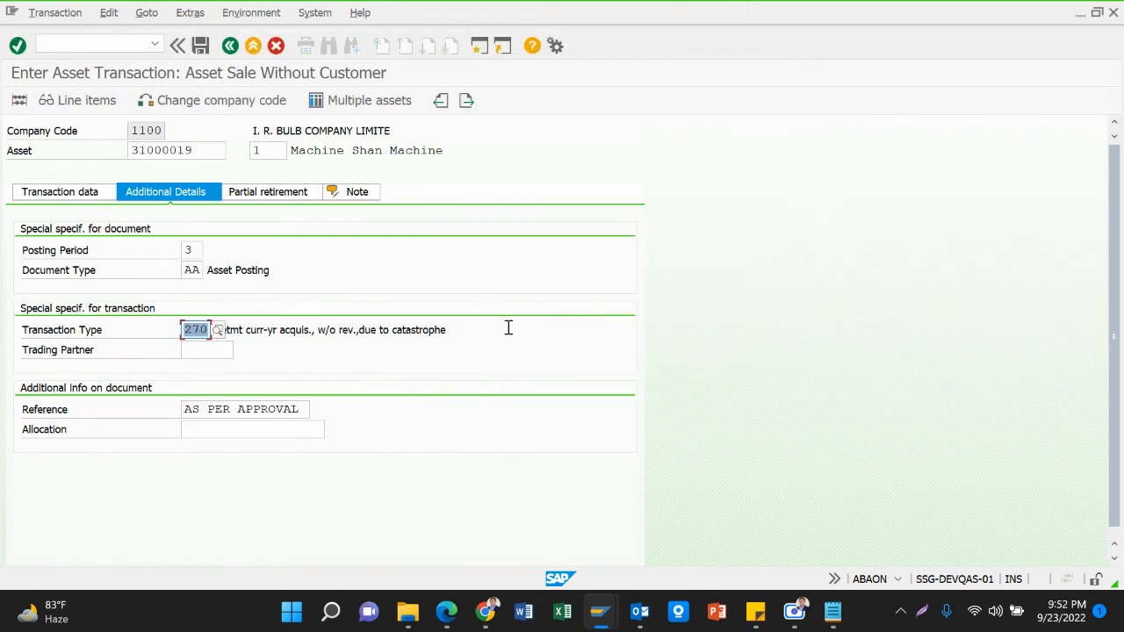
key("Return")
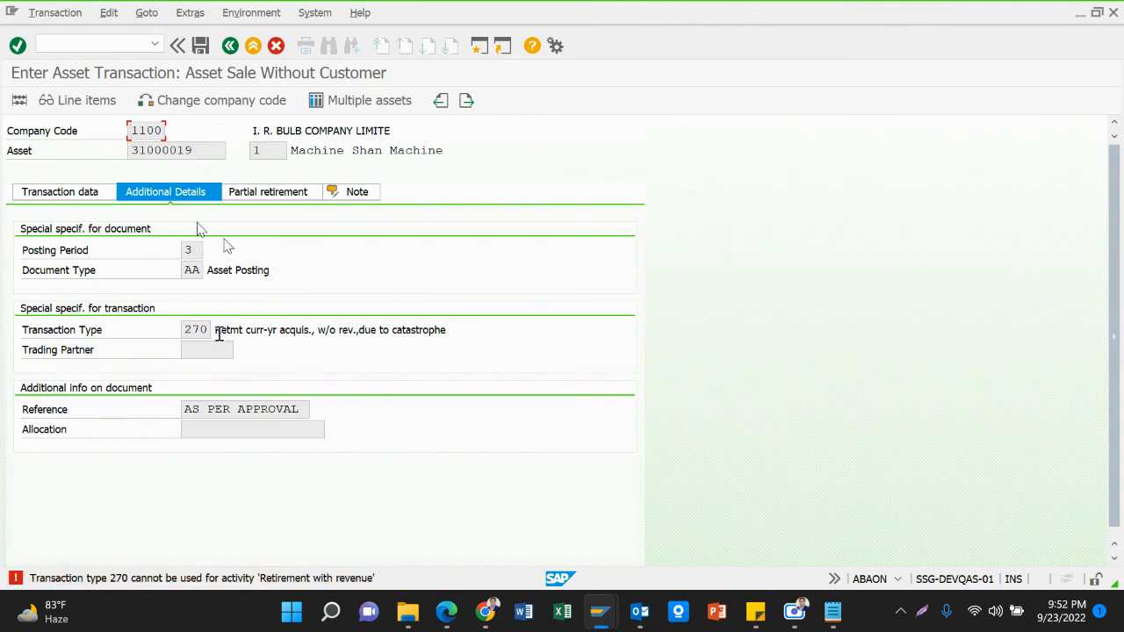
key("Return")
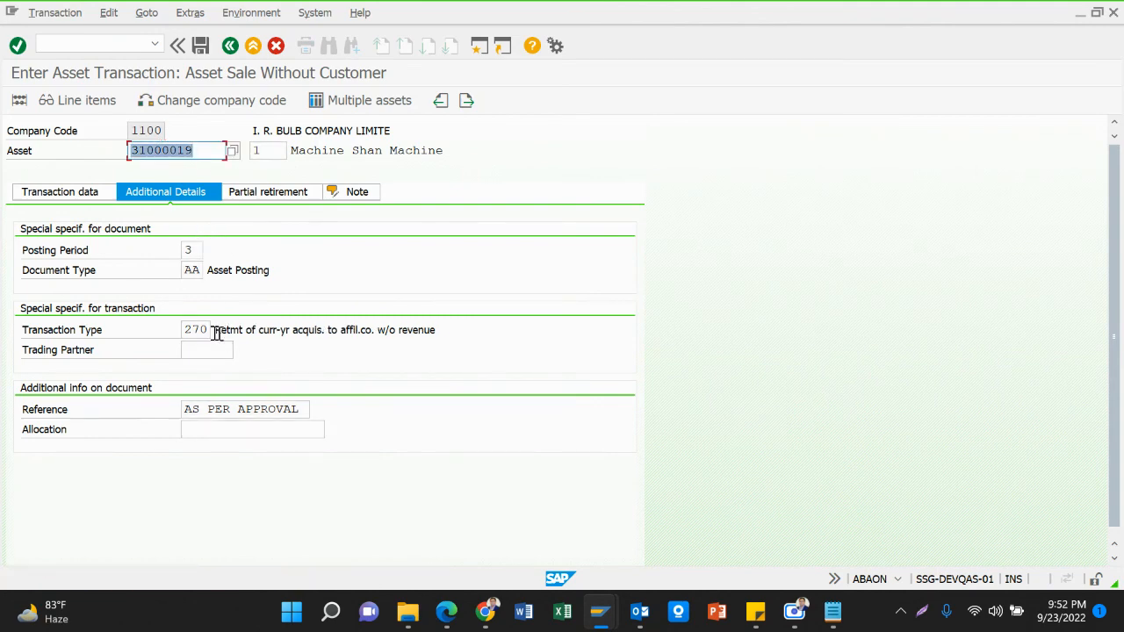
Clear the transaction type from the transaction's additional details.
left_click(108, 331)
key("Tab")
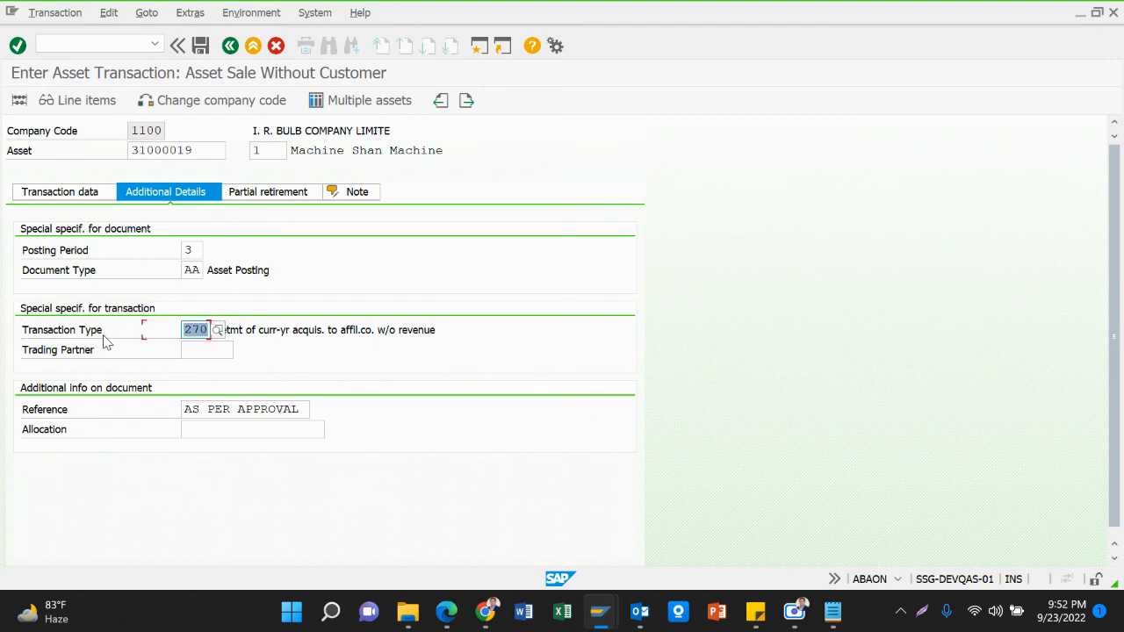
key("BackSpace")
Specify a manual revenue of 1 in the transaction data and try to simulate the posting.
left_click(60, 191)
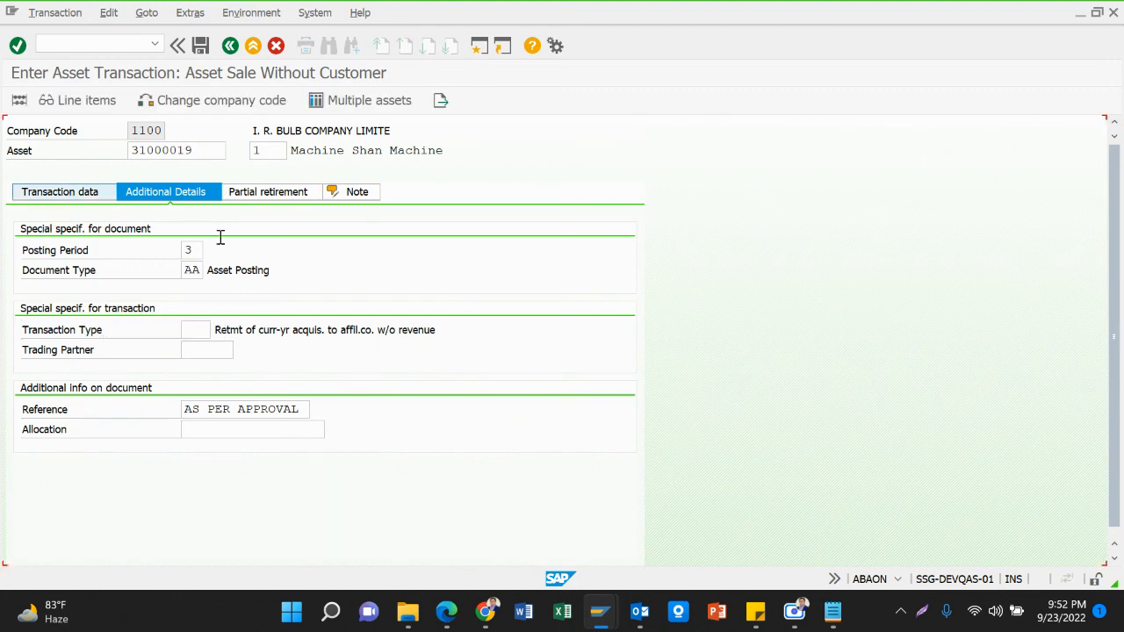
left_click(91, 351)
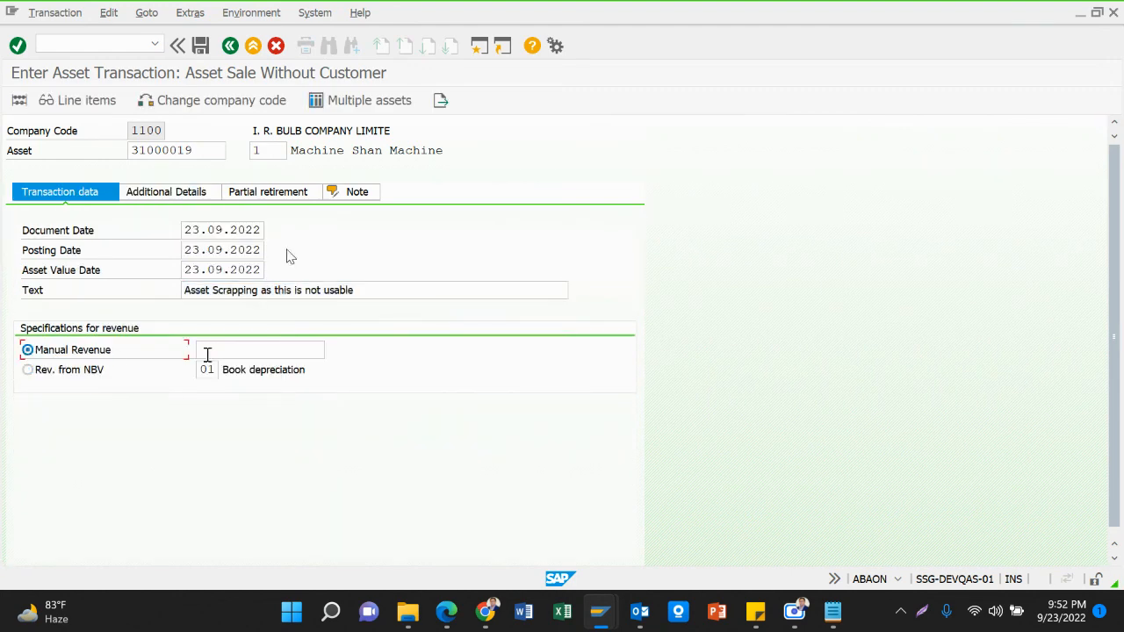
left_click(260, 352)
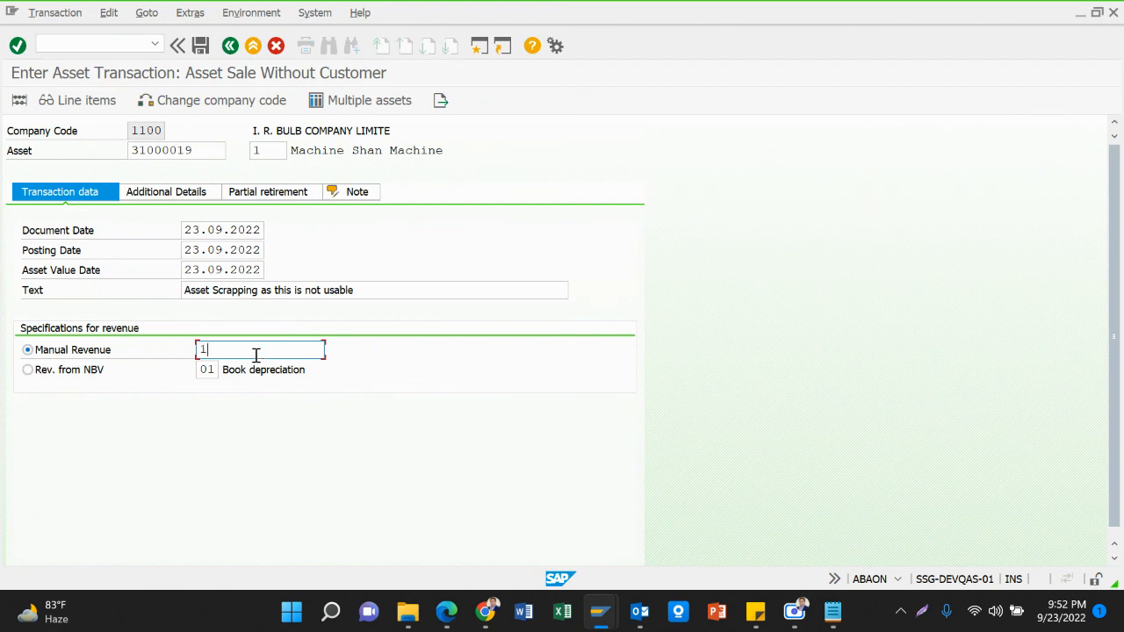
key("Return")
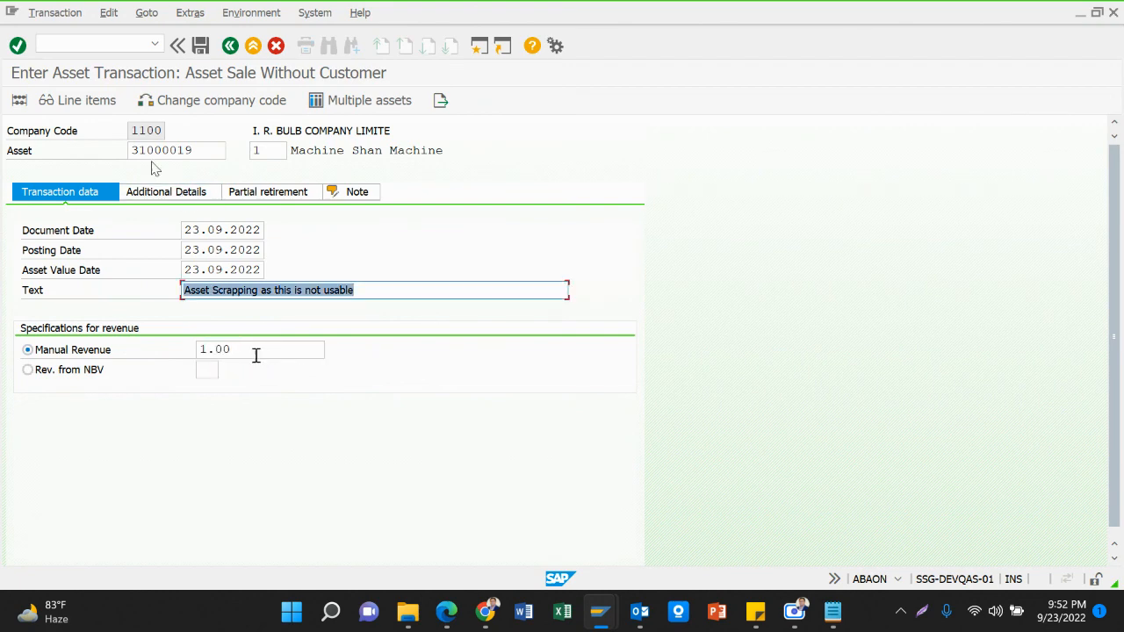
left_click(20, 100)
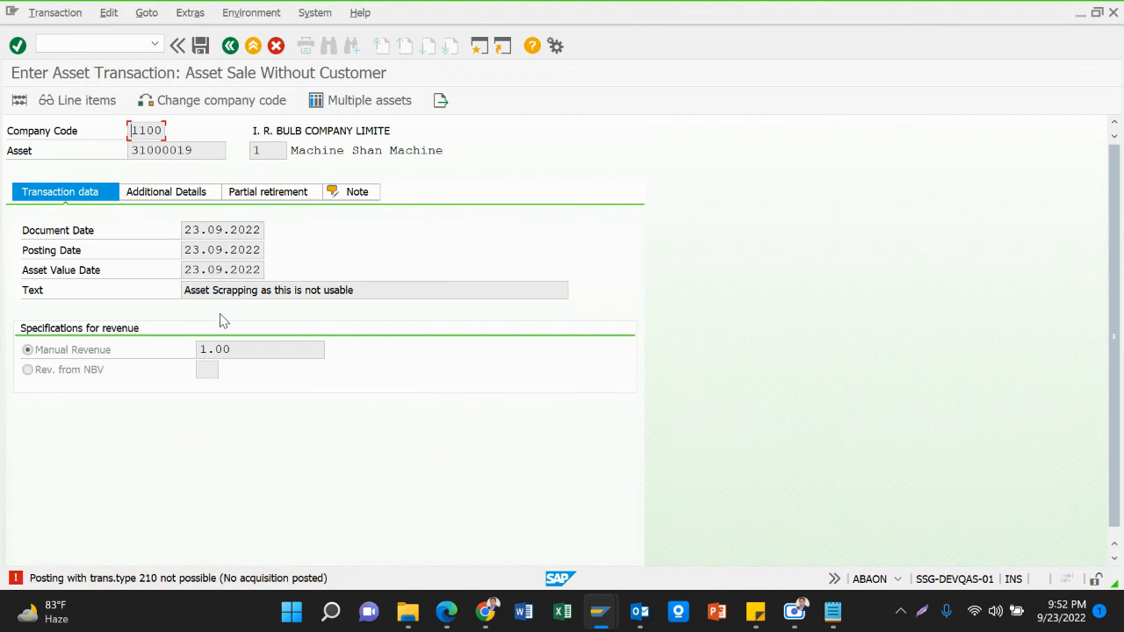
key("Return")
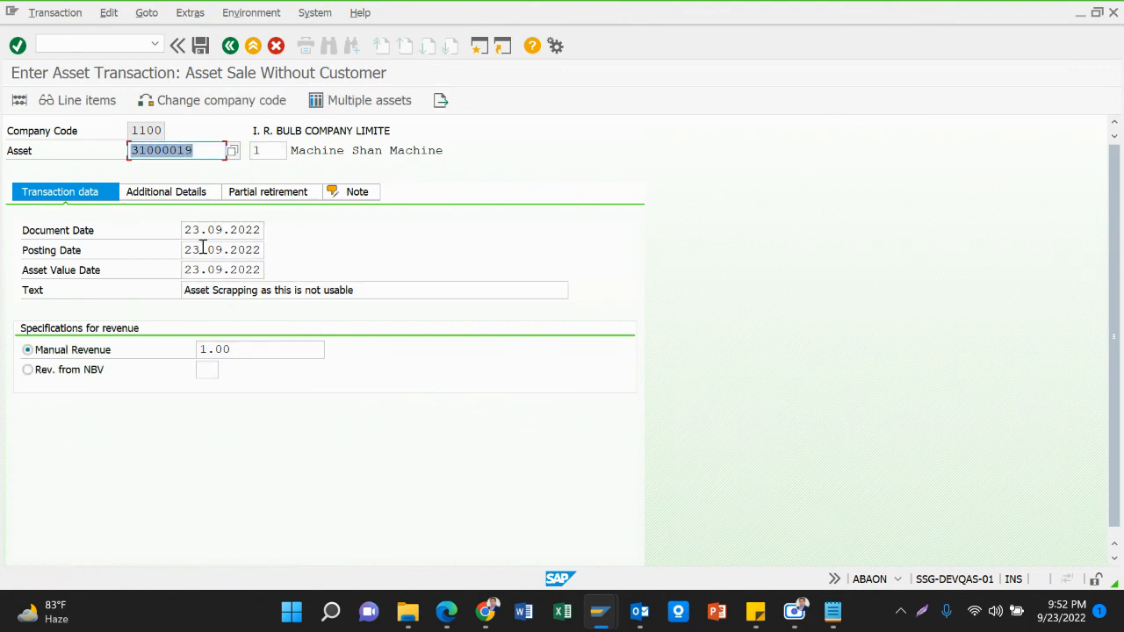
Set the transaction type to 210 Retirement with revenue in the additional details and try to simulate the posting.
left_click(186, 194)
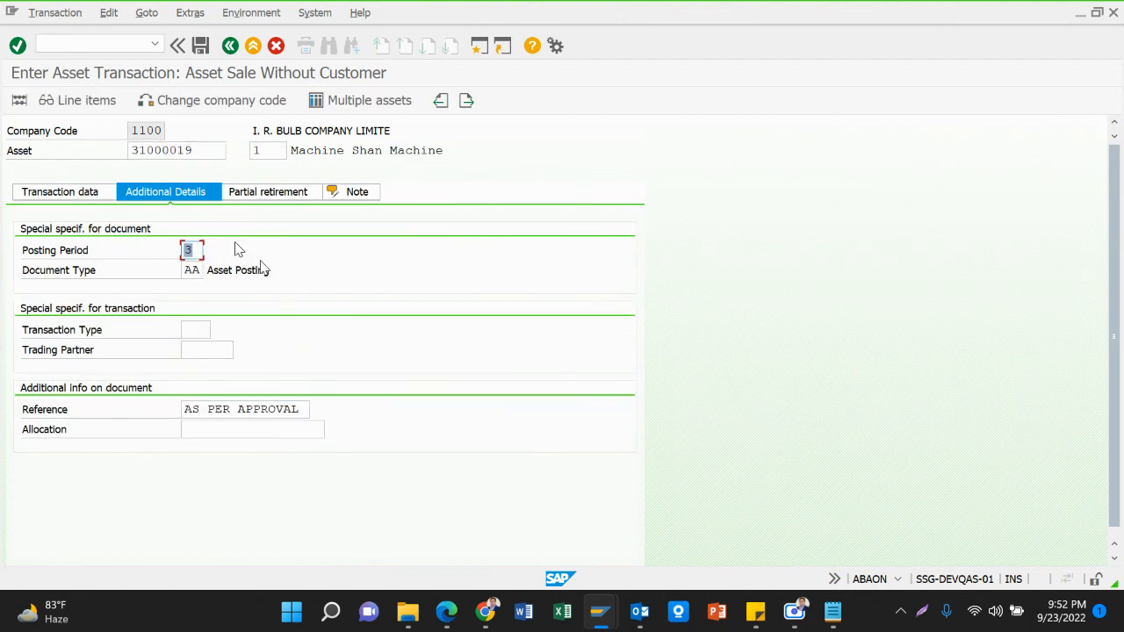
left_click(208, 330)
left_click(220, 333)
key("F4")
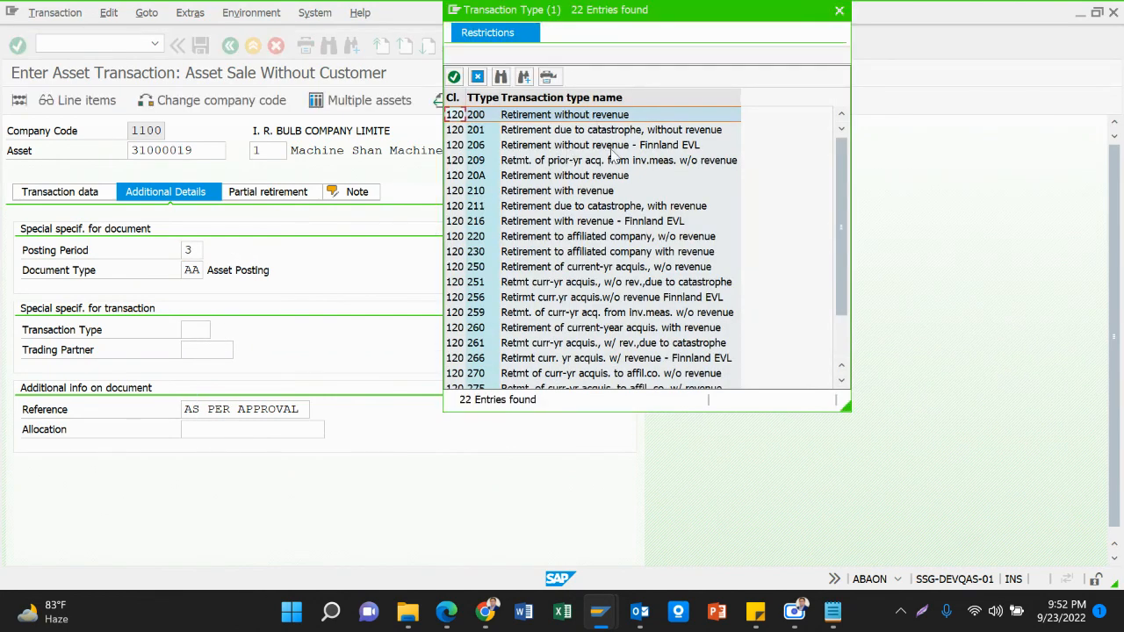
double_click(597, 193)
key("Return")
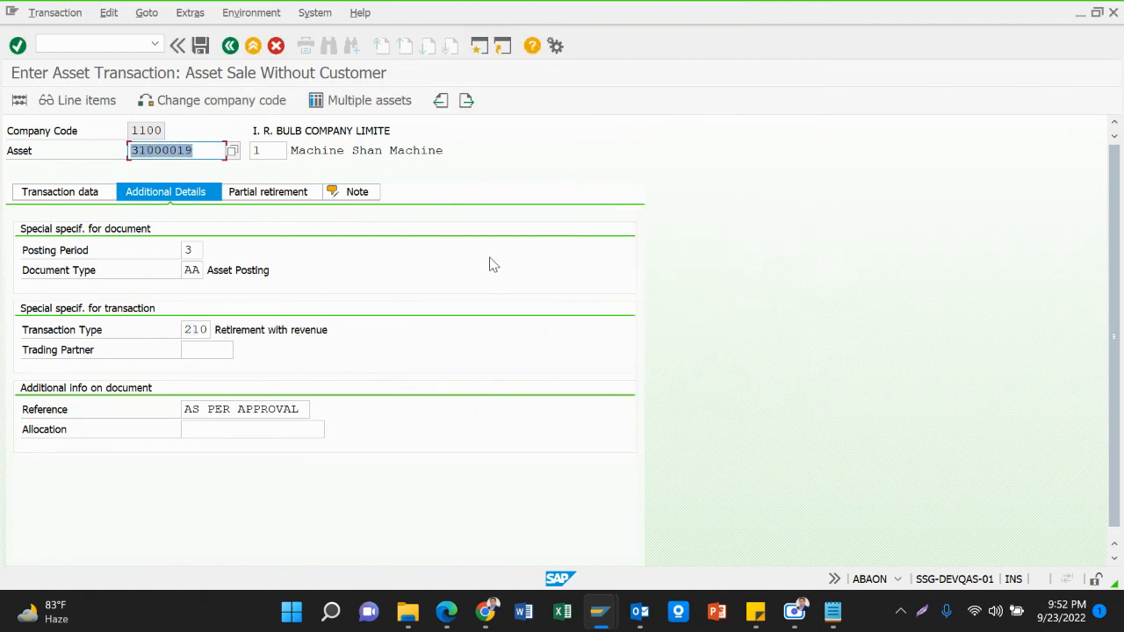
left_click(19, 101)
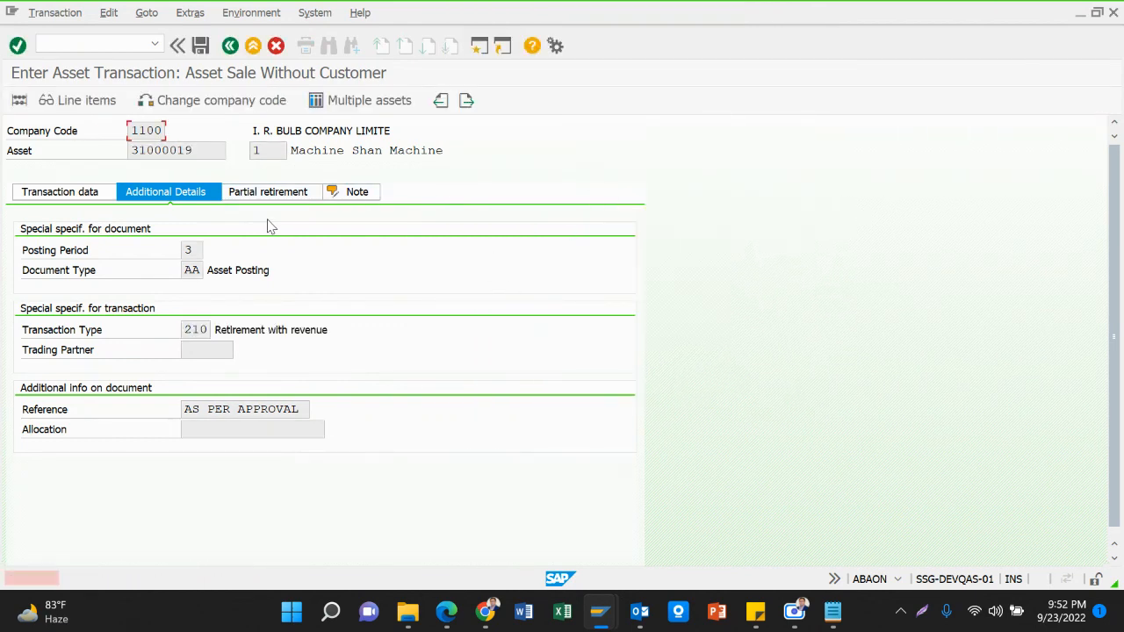
key("Return")
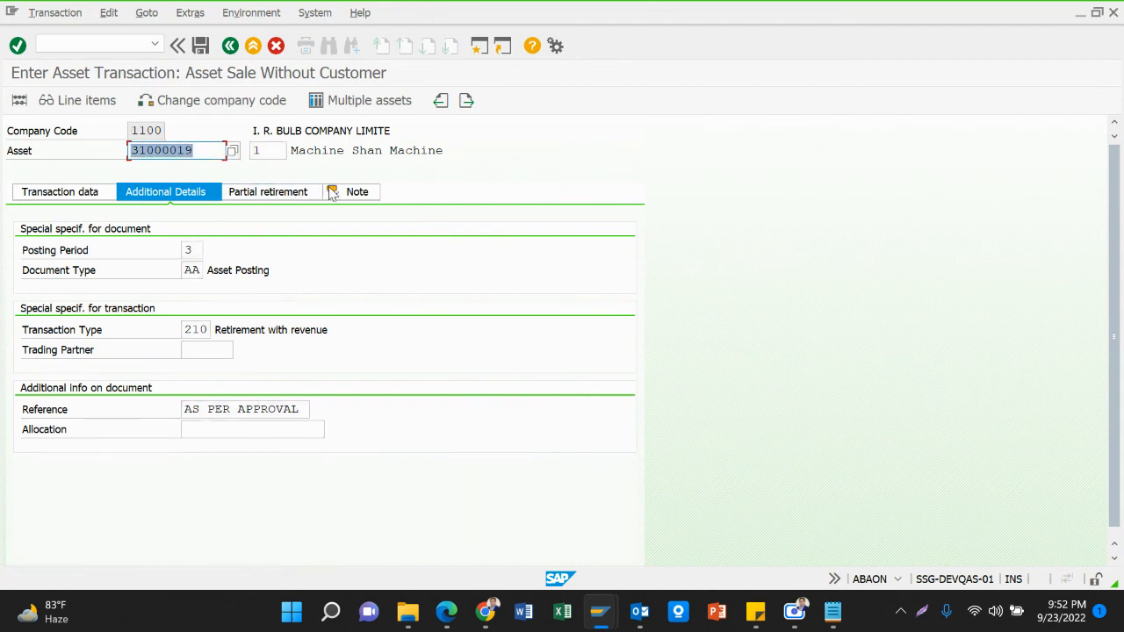
Try transaction type 220 Retirement to affiliated company, w/o revenue, and cancel the entry of the sale transaction.
left_click(193, 338)
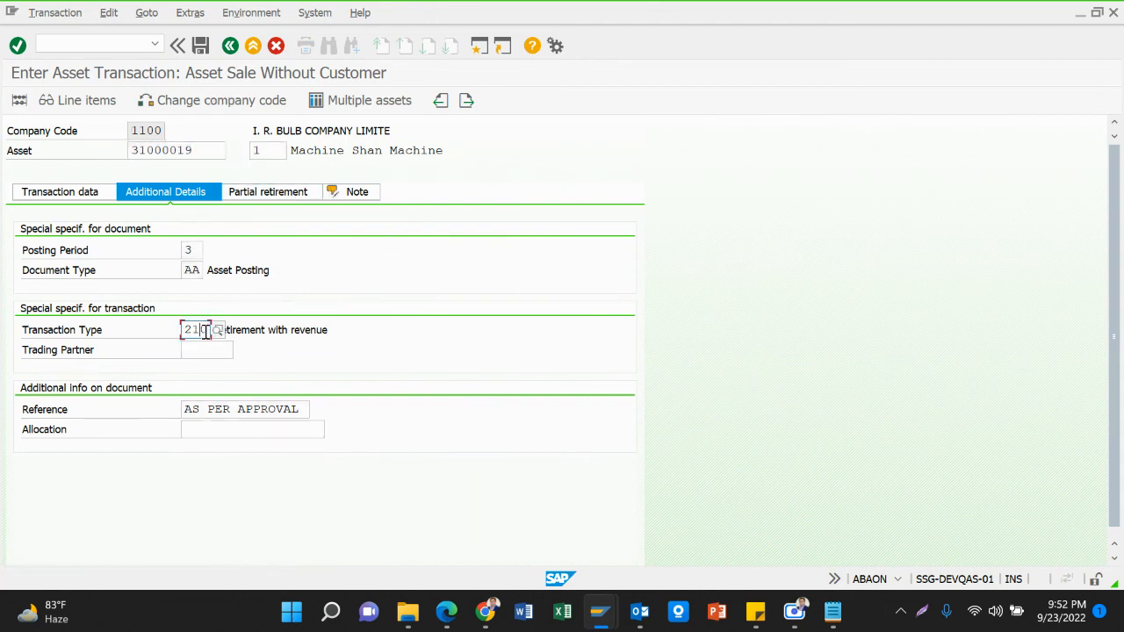
left_click_drag(225, 330, 453, 249)
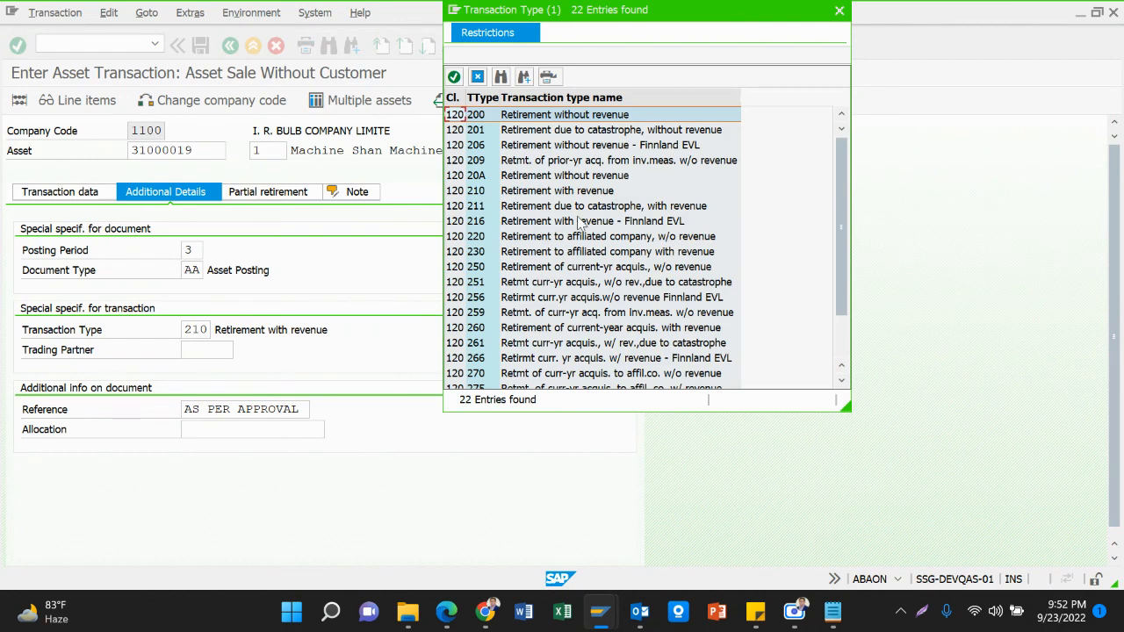
left_click(624, 211)
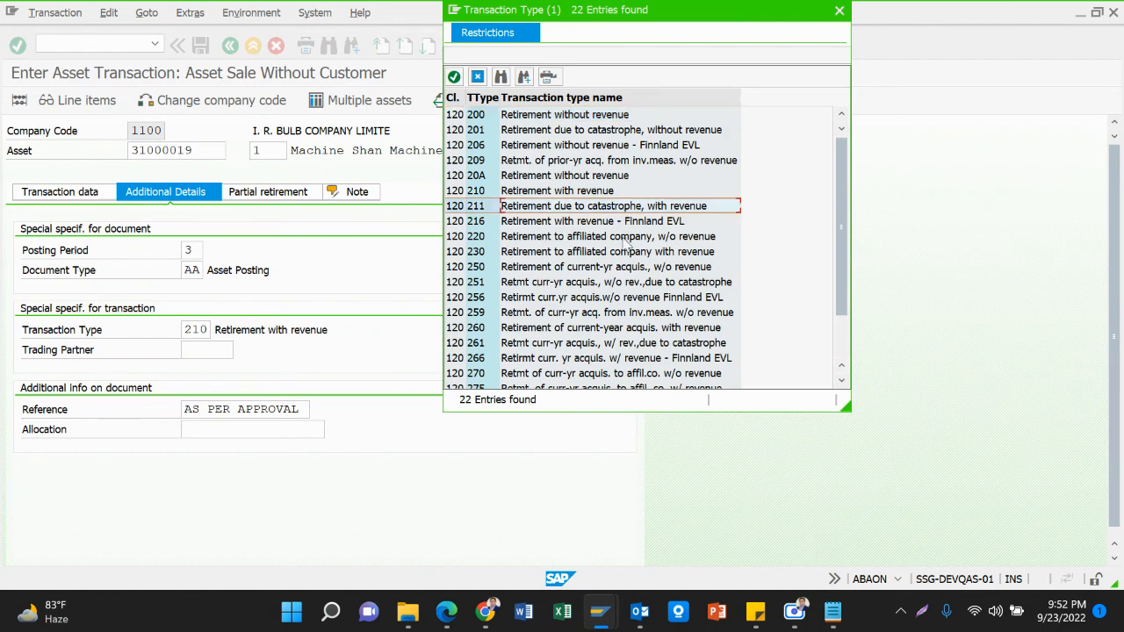
double_click(612, 239)
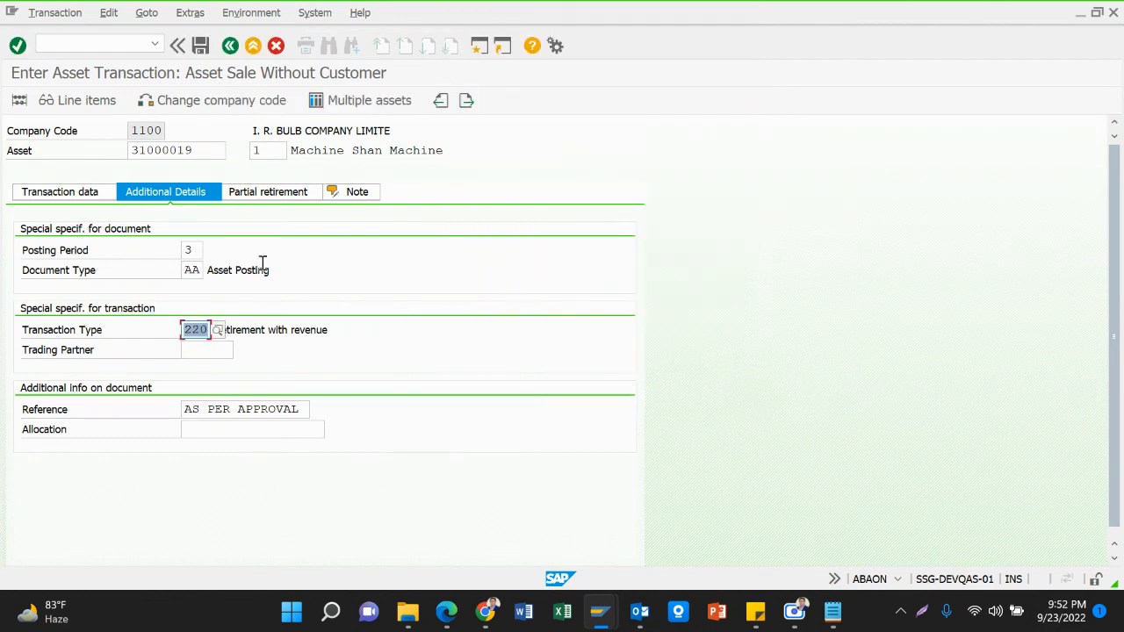
key("Return")
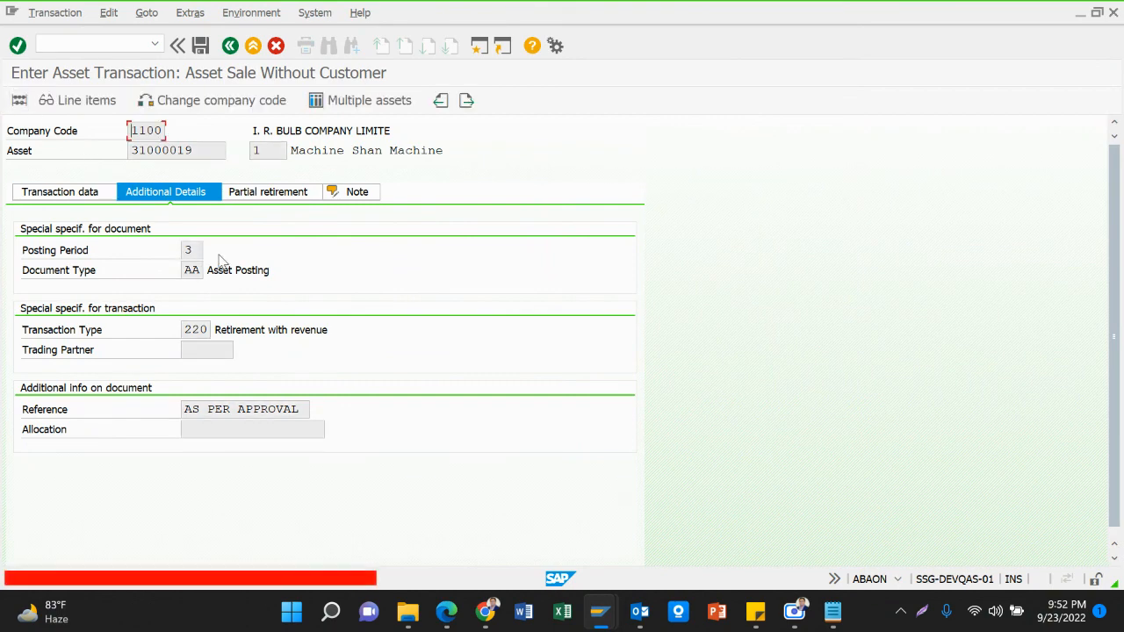
left_click(276, 45)
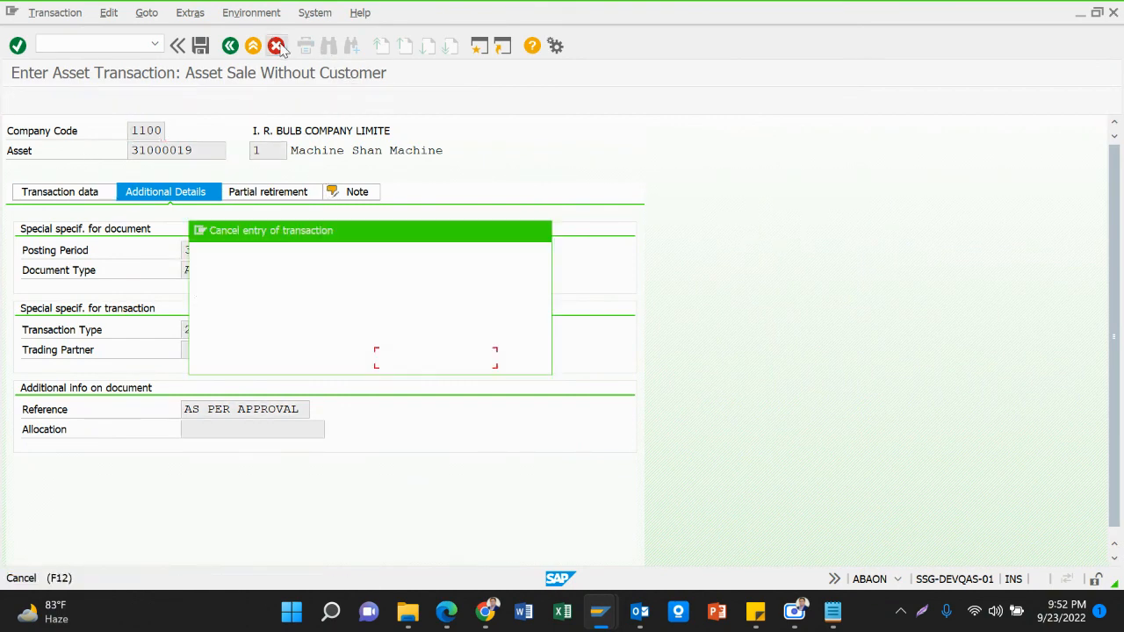
left_click(298, 358)
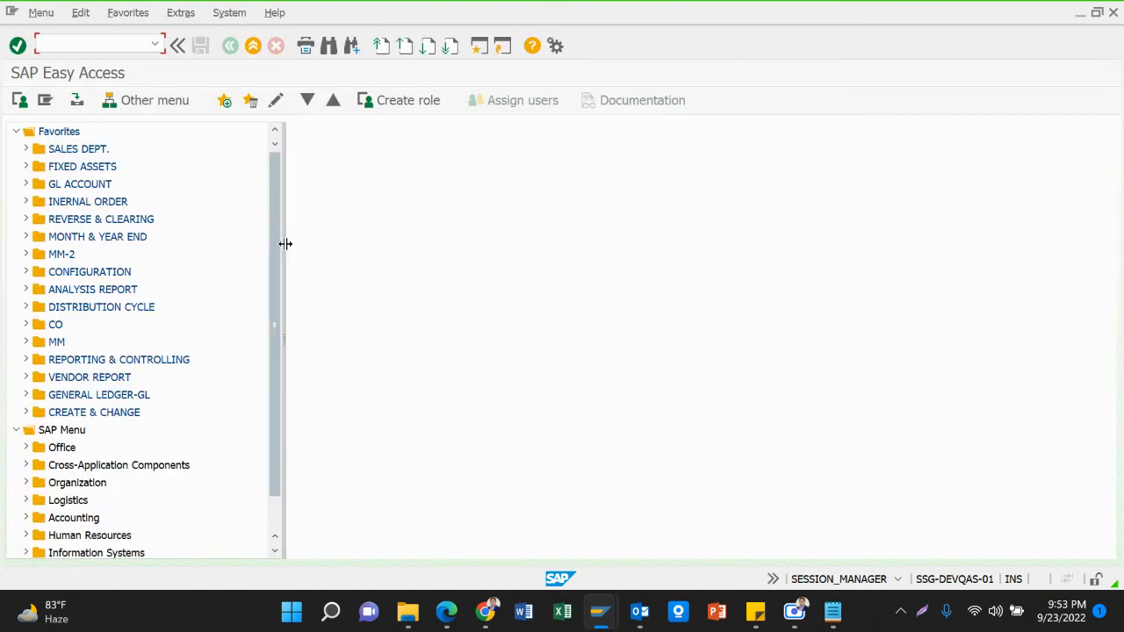
Switch to the FIXED ASSETS MANAGEMENT PDF in the browser and look up the transaction code for assets retirement by scrapping.
mouse_move(595, 612)
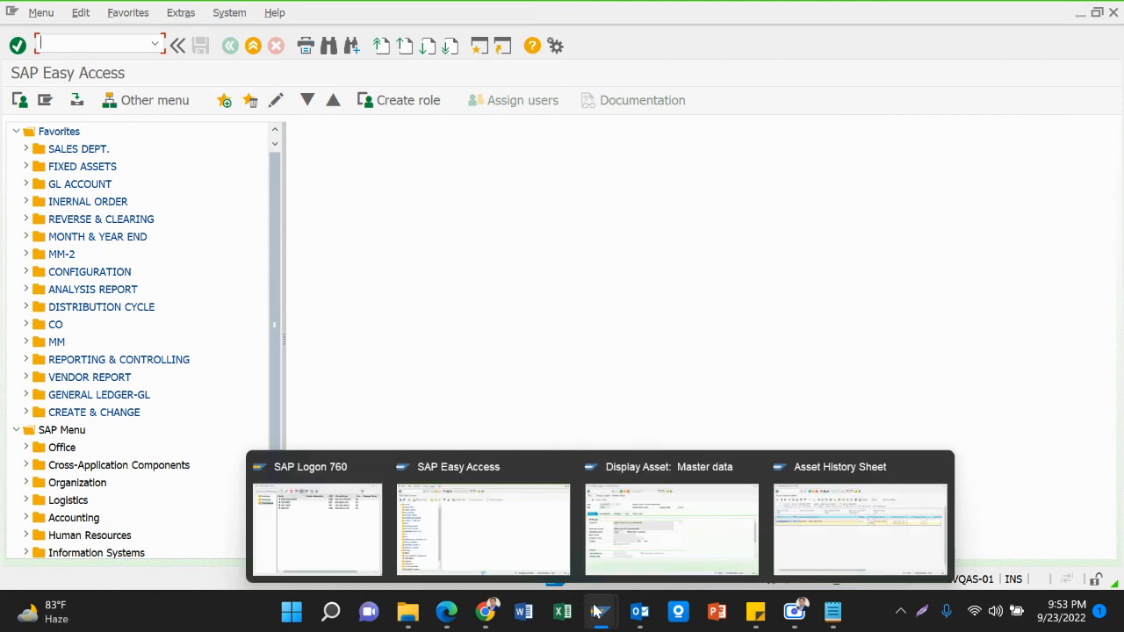
left_click(658, 519)
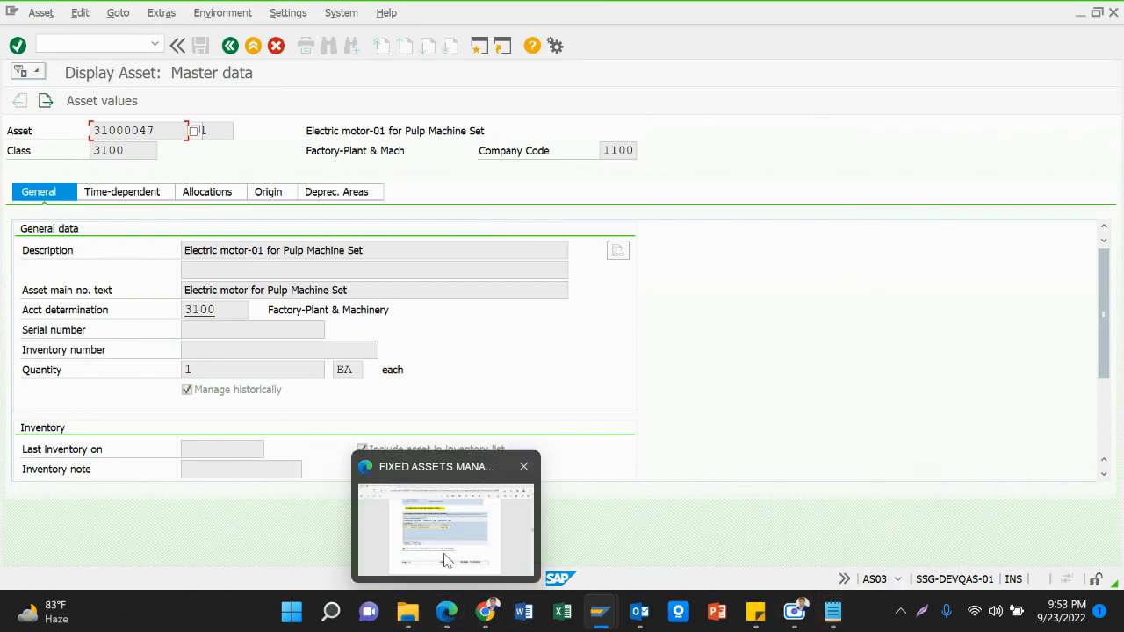
left_click(448, 527)
scroll(440, 293, "up", 7)
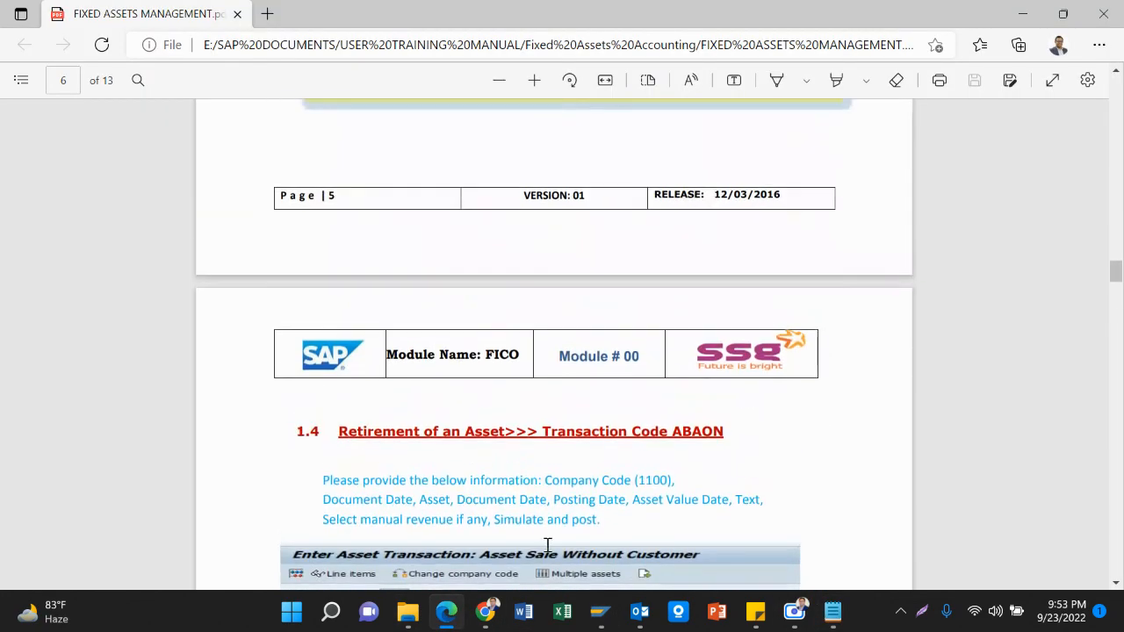
scroll(516, 381, "up", 1)
scroll(516, 381, "up", 20)
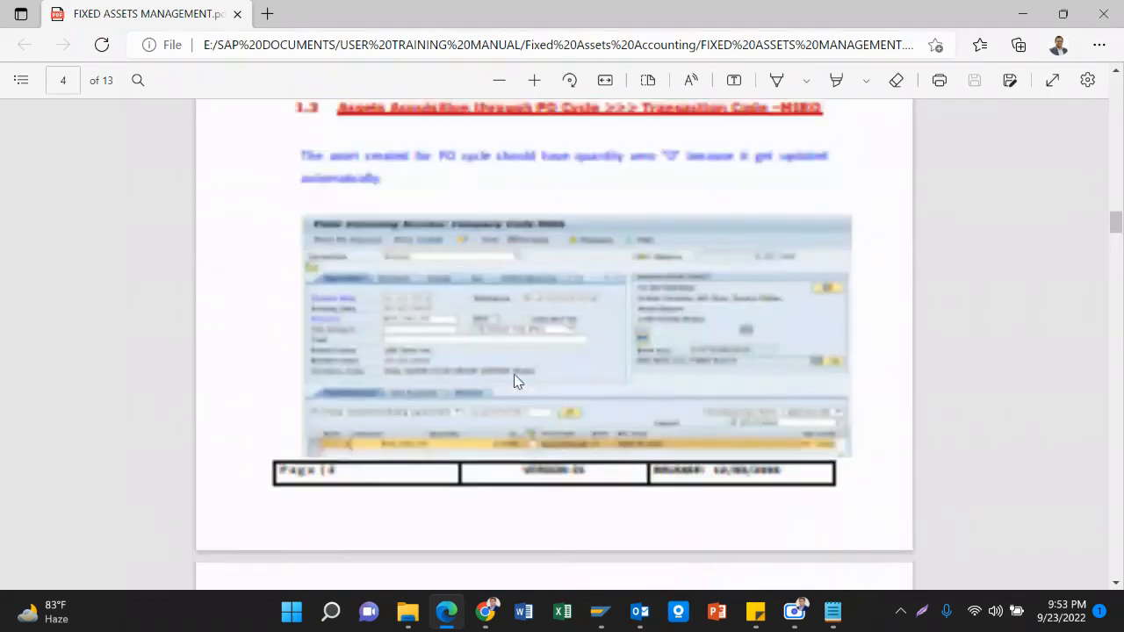
scroll(513, 364, "up", 8)
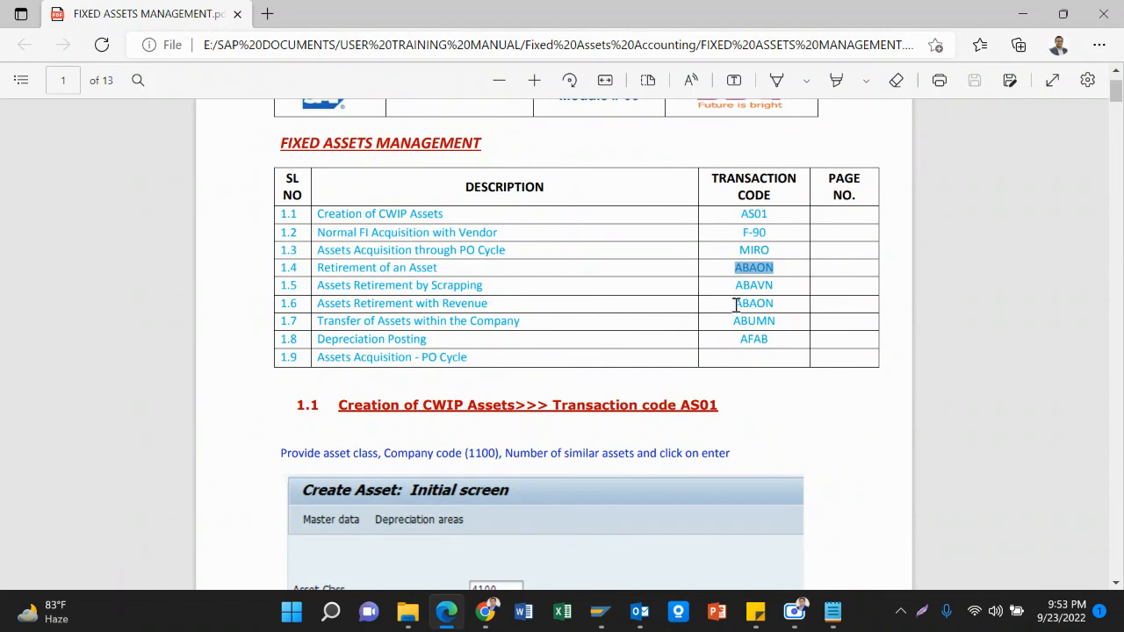
left_click_drag(737, 285, 769, 285)
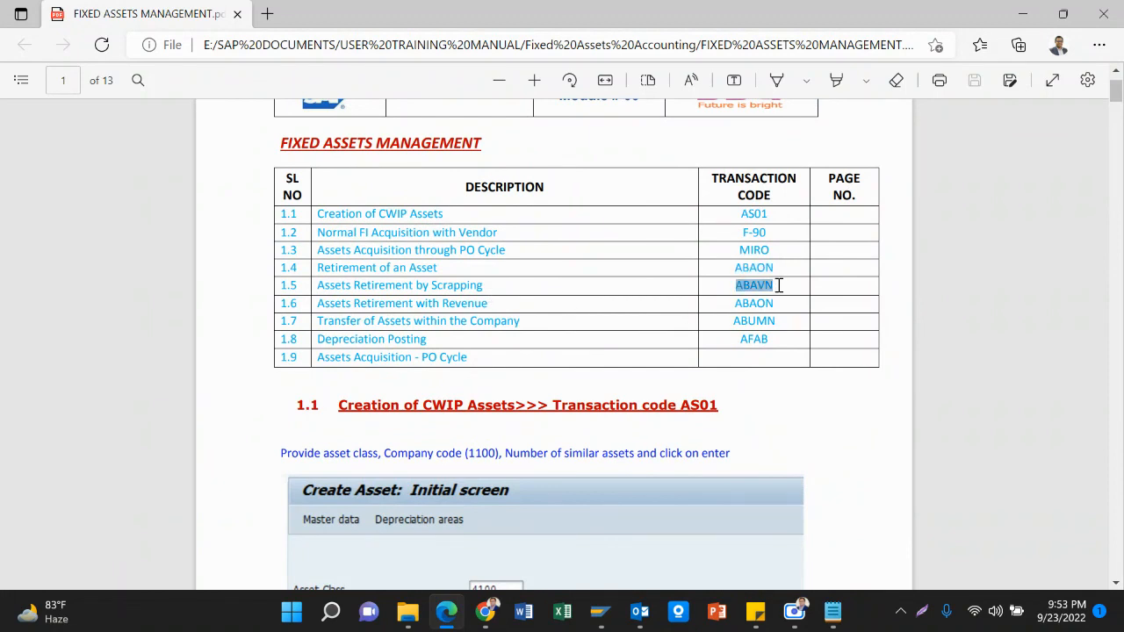
Return to the SAP Easy Access session and start transaction ABAVN for asset retirement by scrapping.
key("alt+Tab")
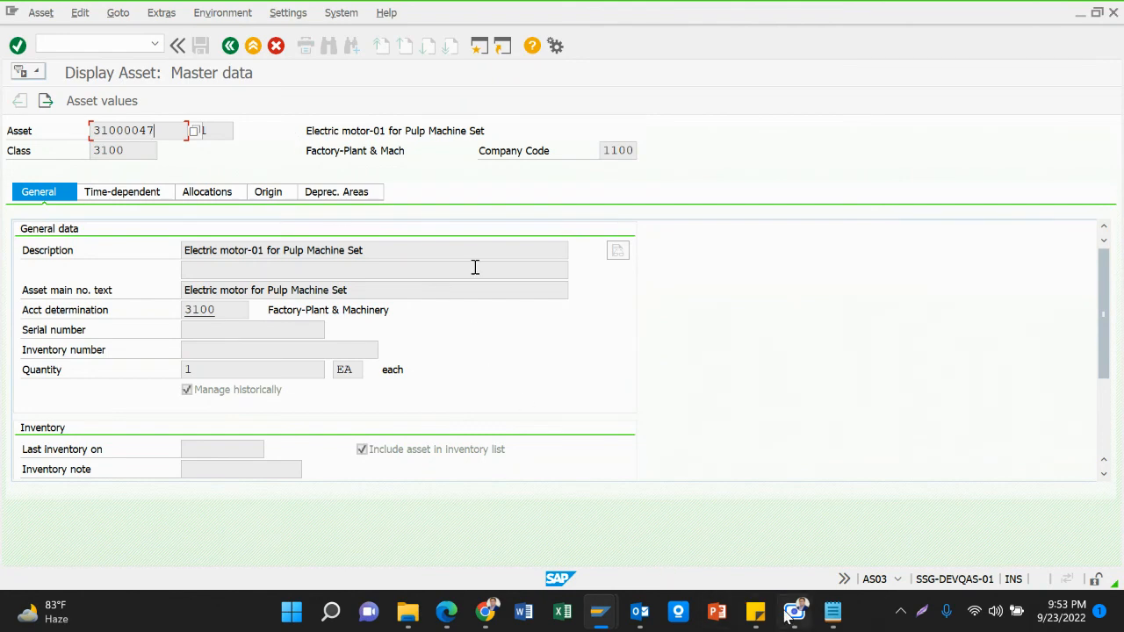
mouse_move(494, 615)
mouse_move(600, 615)
left_click(512, 552)
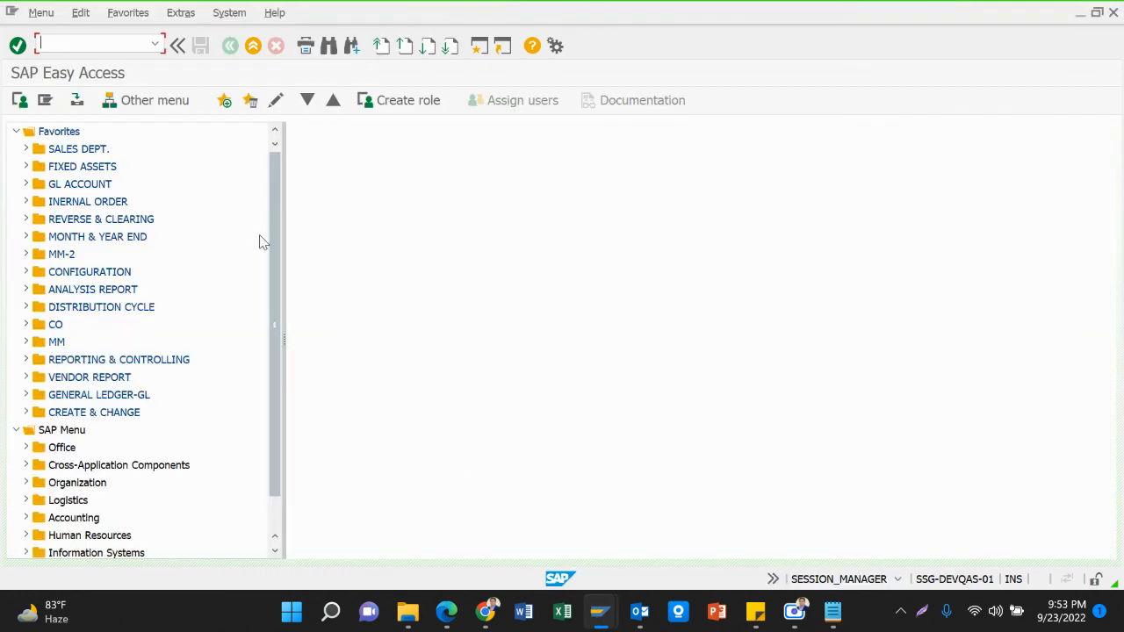
type("ABAVN")
key("Return")
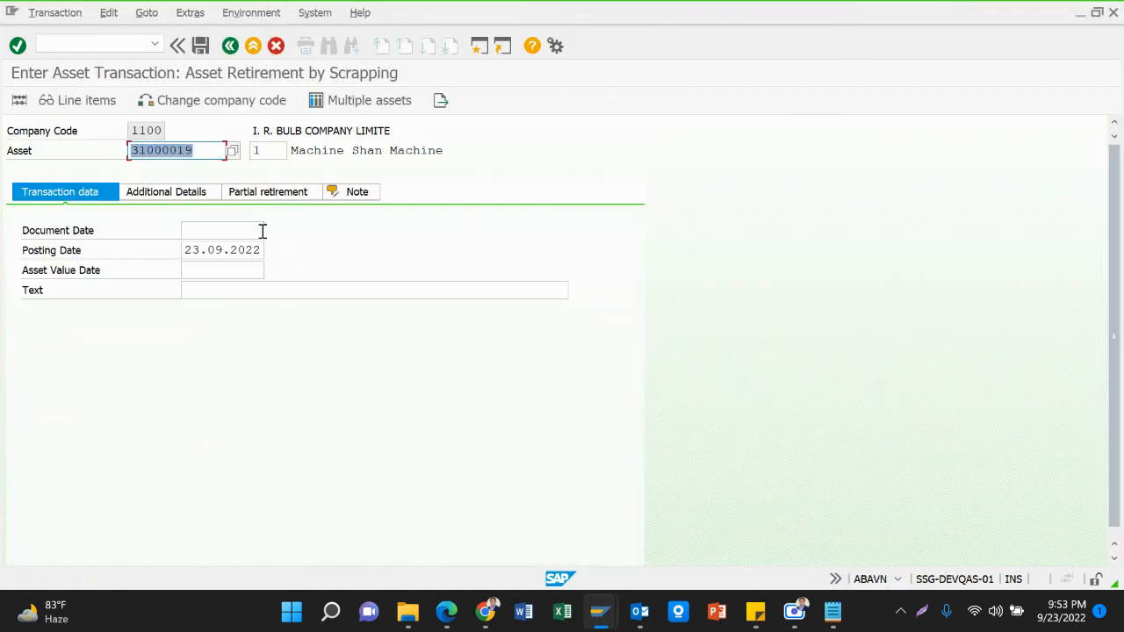
Enter 23.09.2022 as document date and asset value date, with the text "Asset Scrapping as this is not usable".
left_click(214, 231)
left_click(222, 248)
left_click(219, 269)
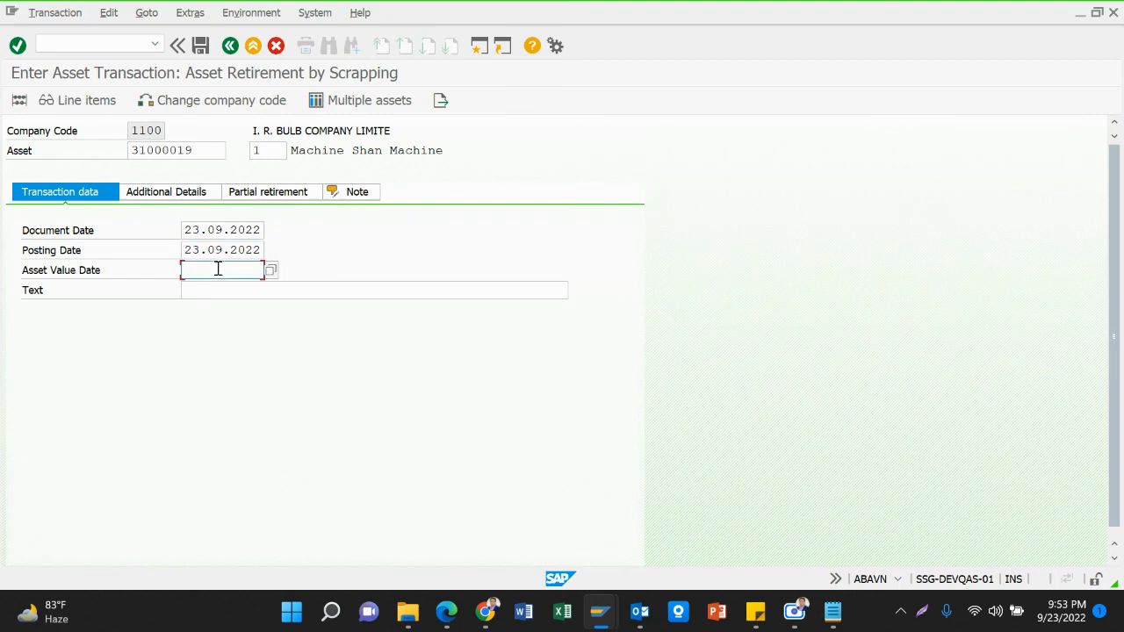
left_click(223, 288)
left_click(226, 292)
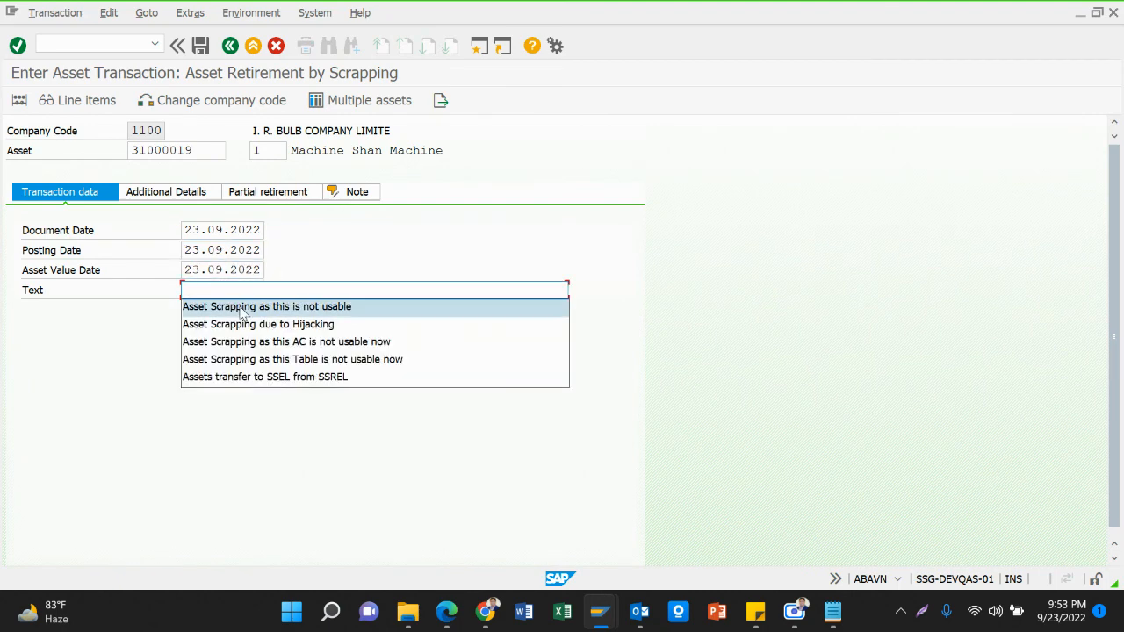
left_click(256, 308)
key("Return")
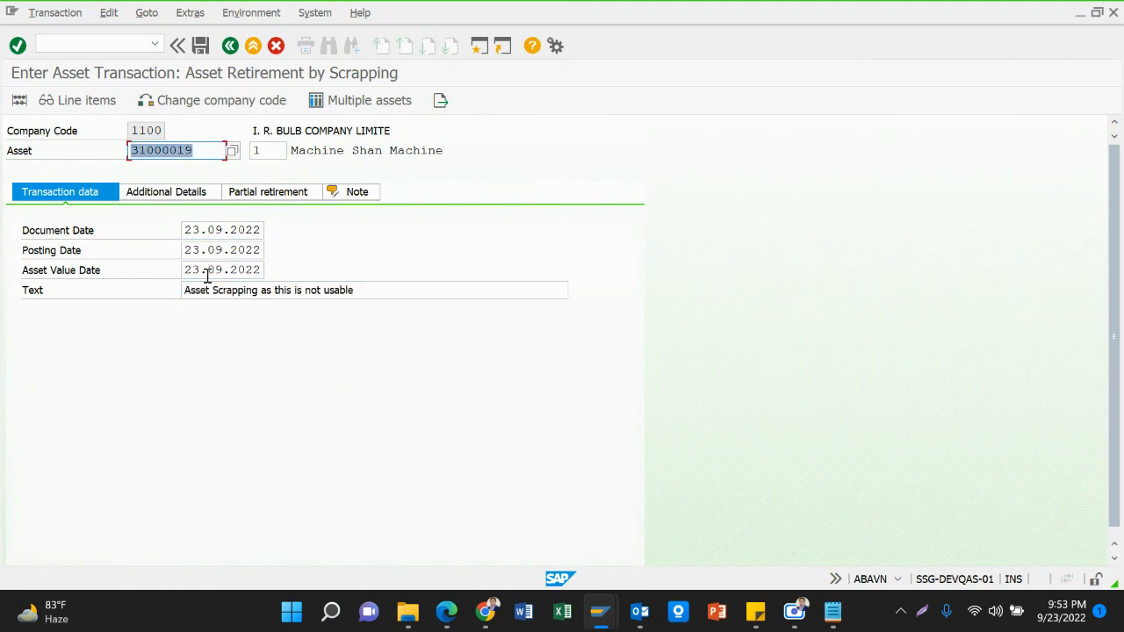
Enter the reference "As per approval" in the additional details and try to simulate the scrapping posting.
left_click(191, 192)
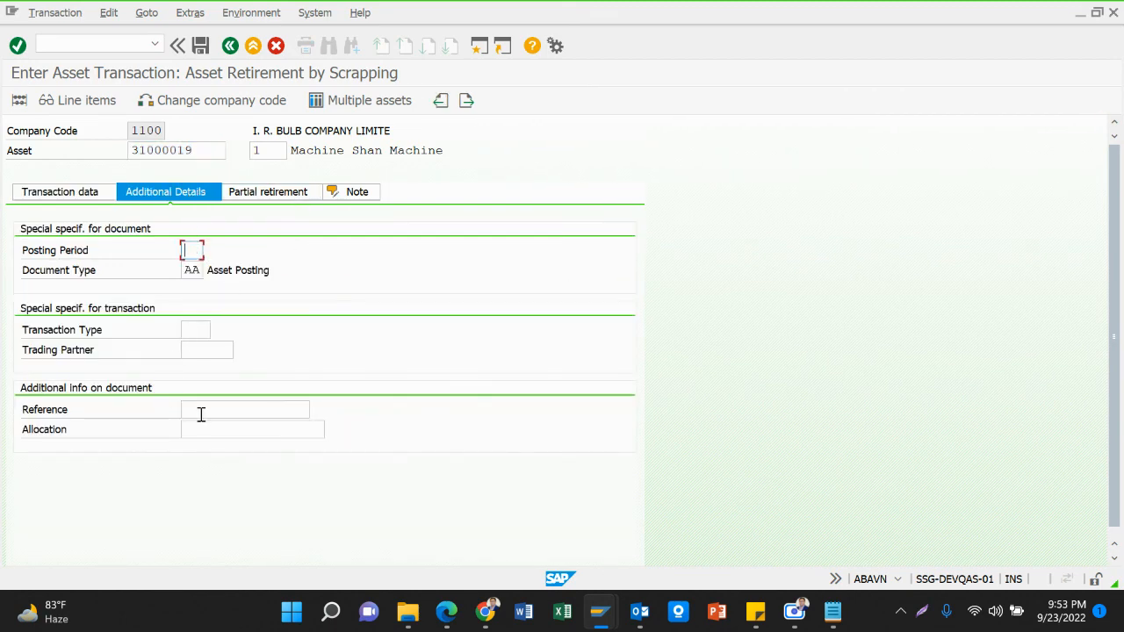
left_click(201, 415)
left_click(242, 429)
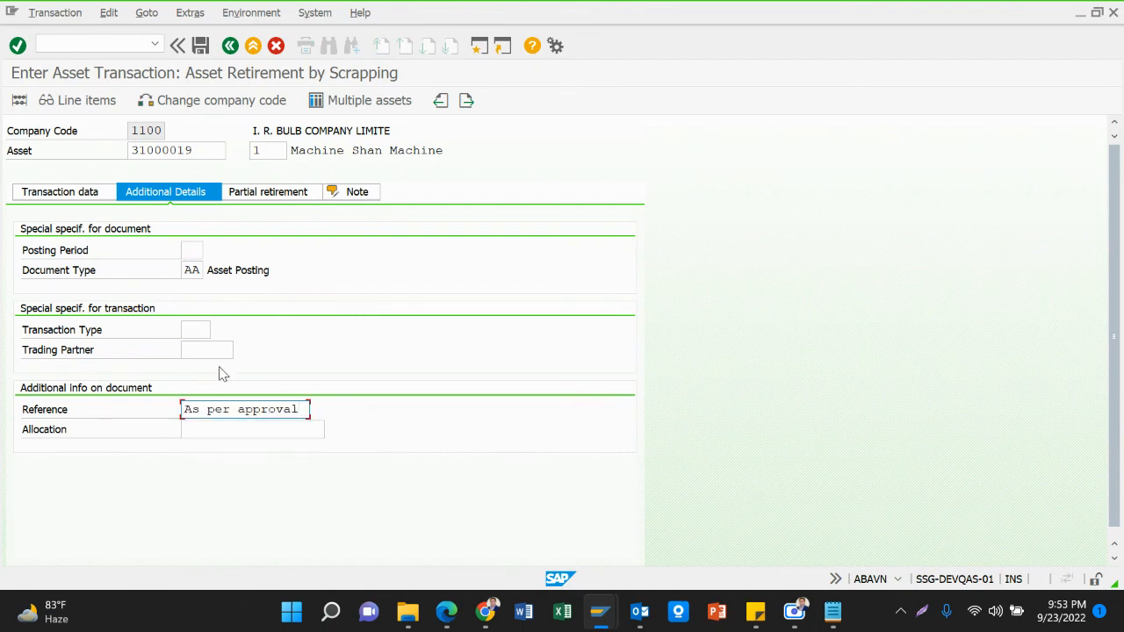
key("Return")
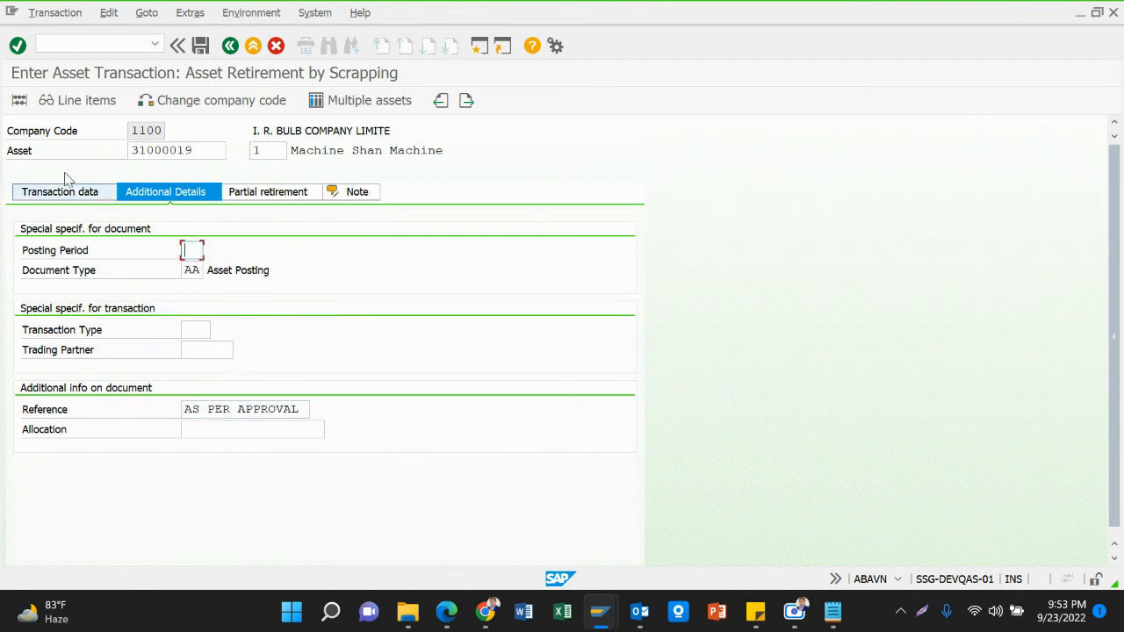
left_click(21, 104)
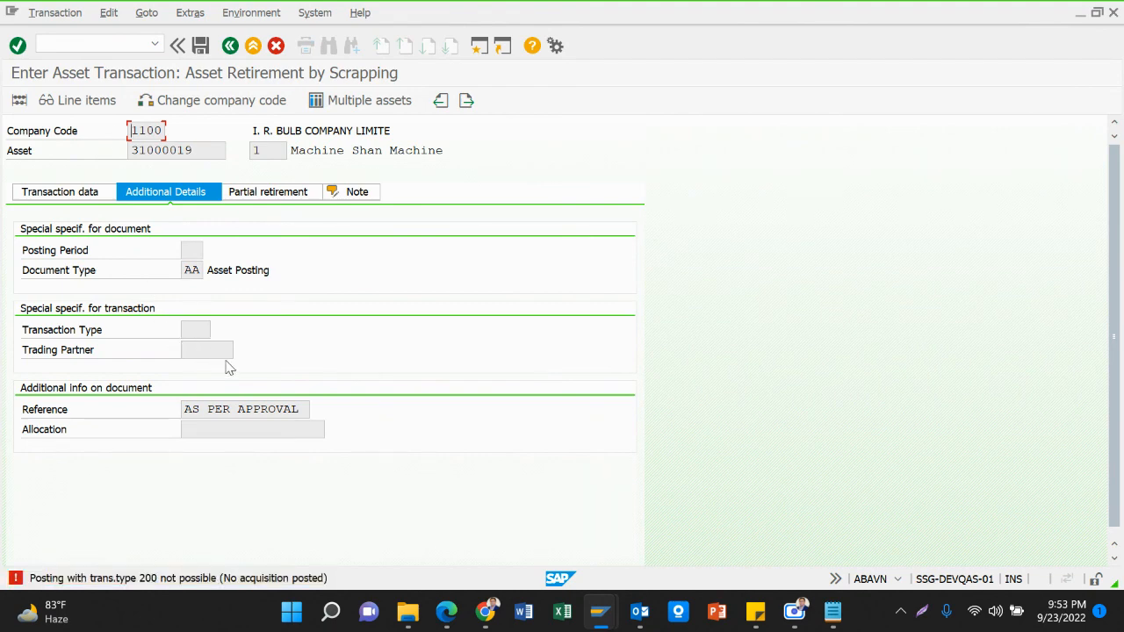
key("Return")
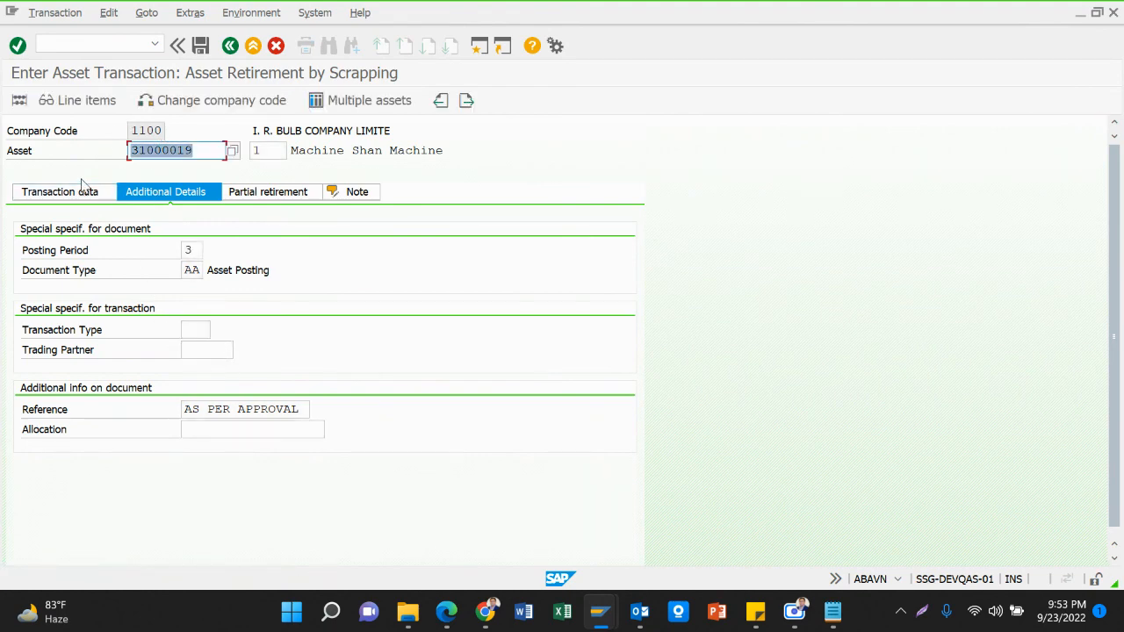
Set the scrapping entry's transaction type to 200 Retirement without revenue in the additional details.
left_click(74, 200)
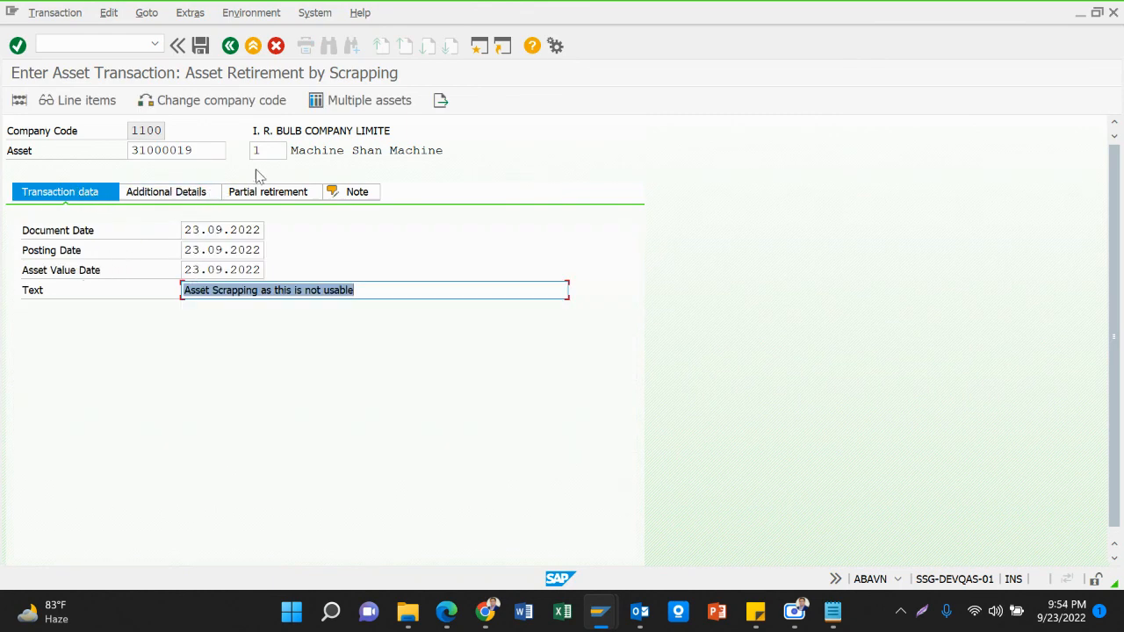
left_click(186, 189)
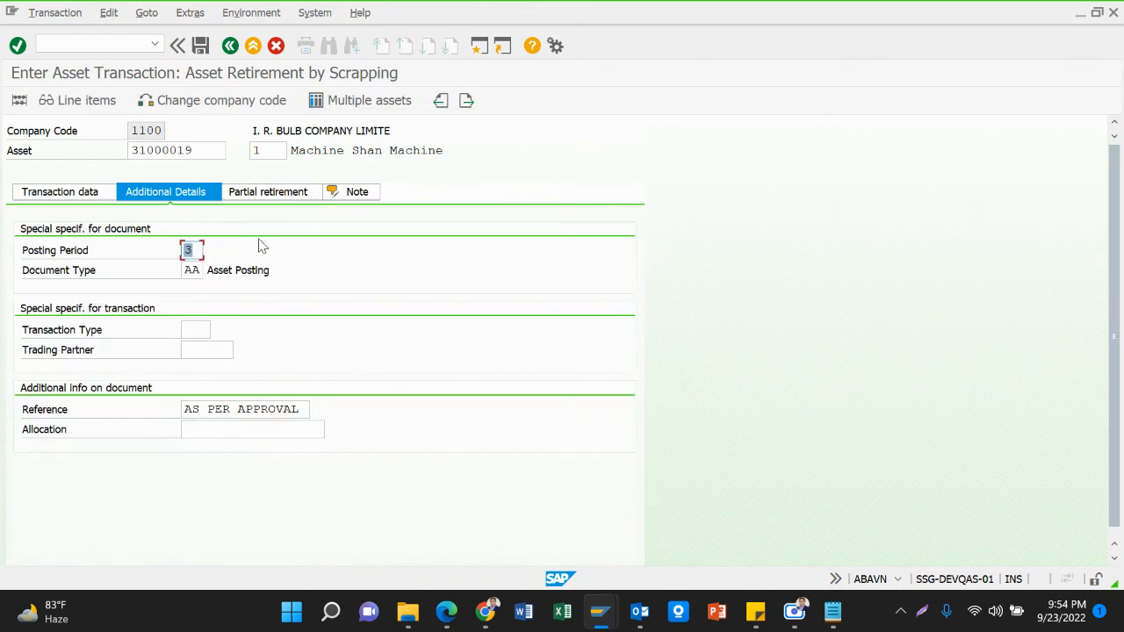
left_click(270, 195)
left_click(167, 195)
left_click(202, 330)
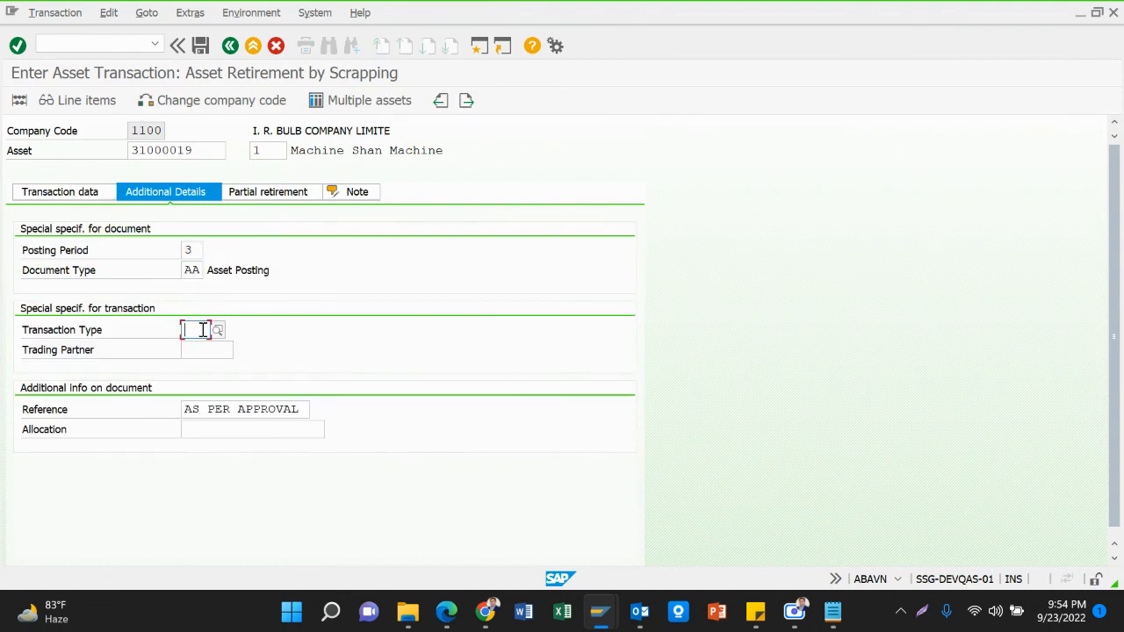
left_click(201, 329)
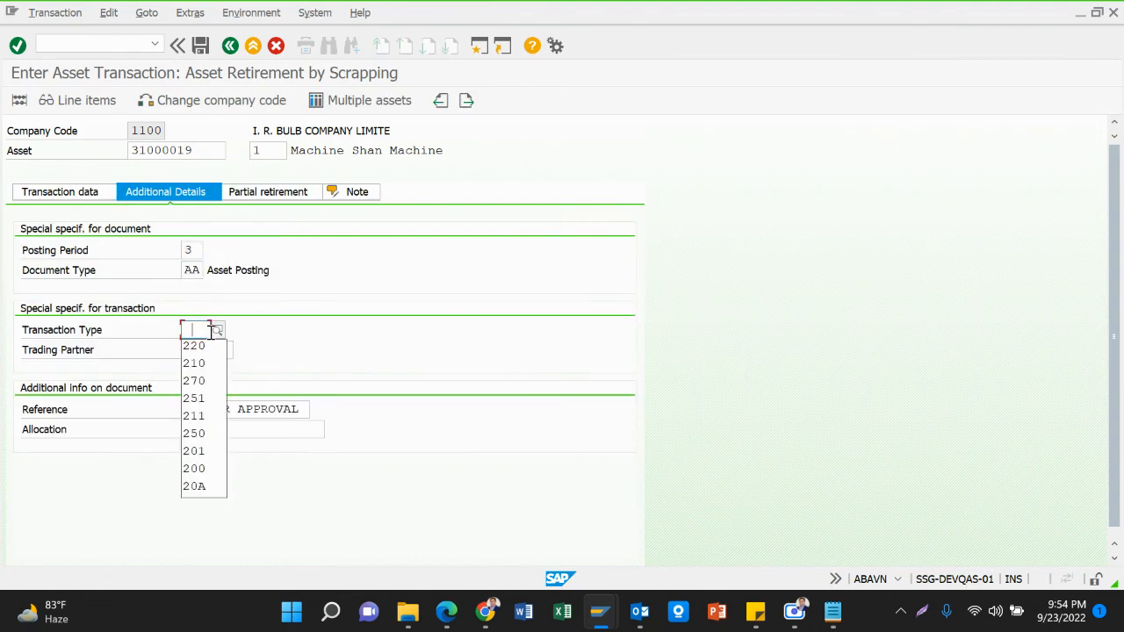
left_click(216, 330)
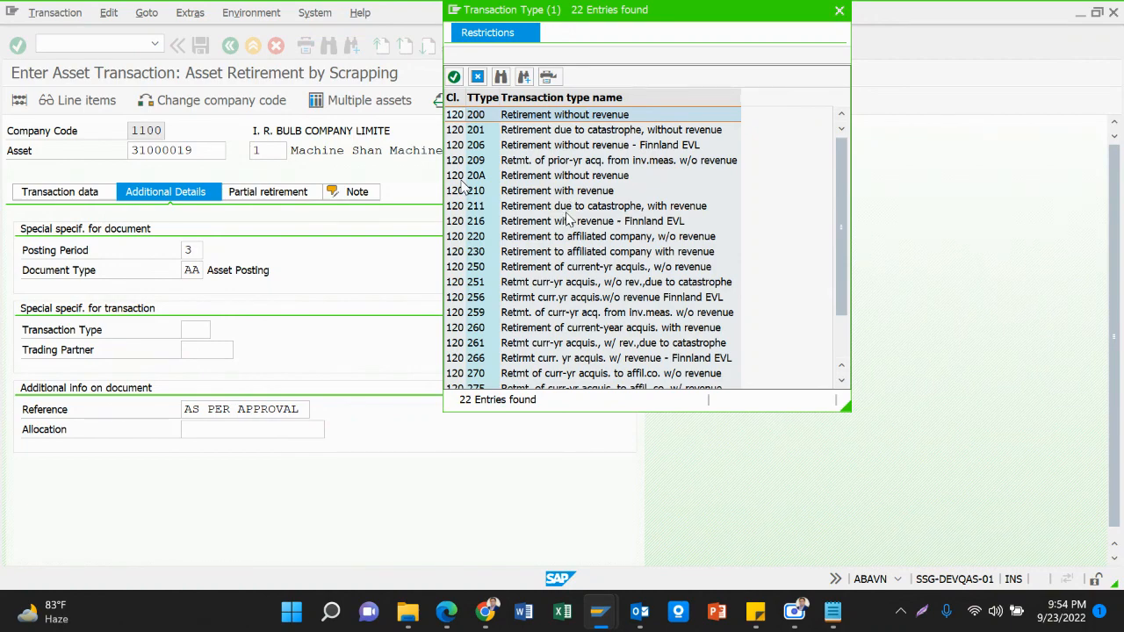
double_click(562, 116)
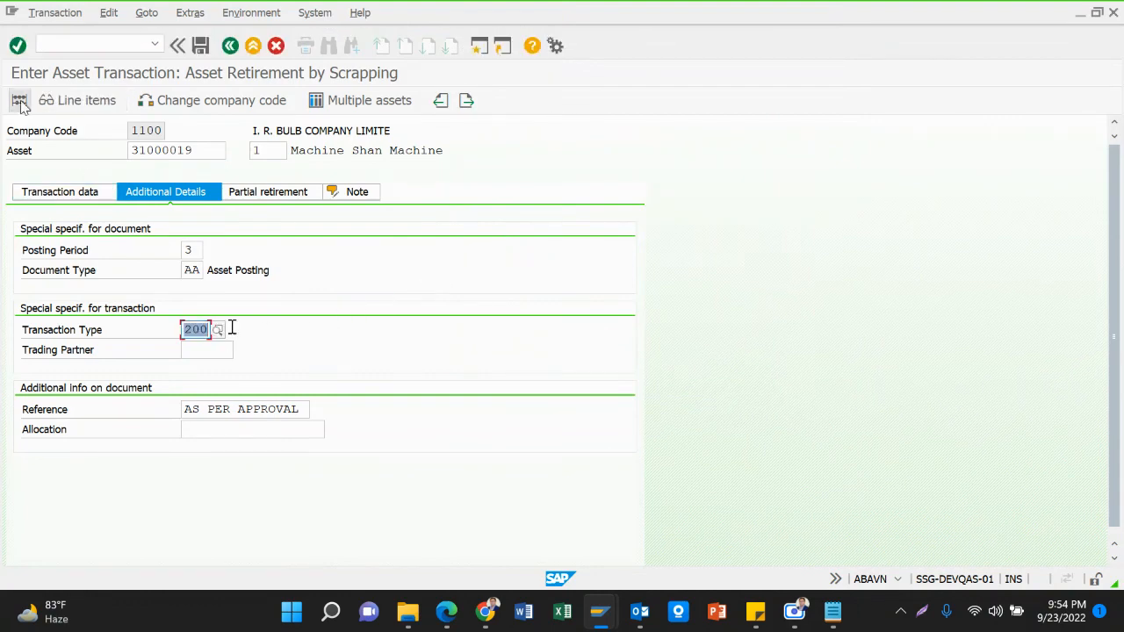
Try simulating the scrapping entry, and switch to the FIXED ASSETS MANAGEMENT PDF in Edge to read section 1.5 on retirement by scrapping.
key("Return")
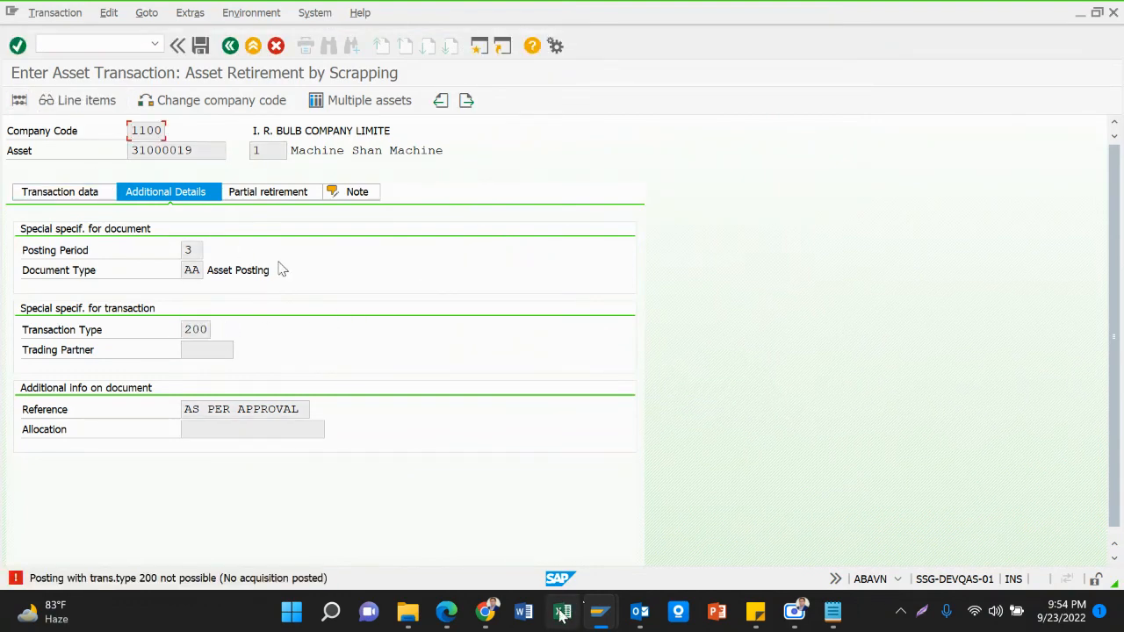
left_click(452, 615)
scroll(523, 399, "down", 5)
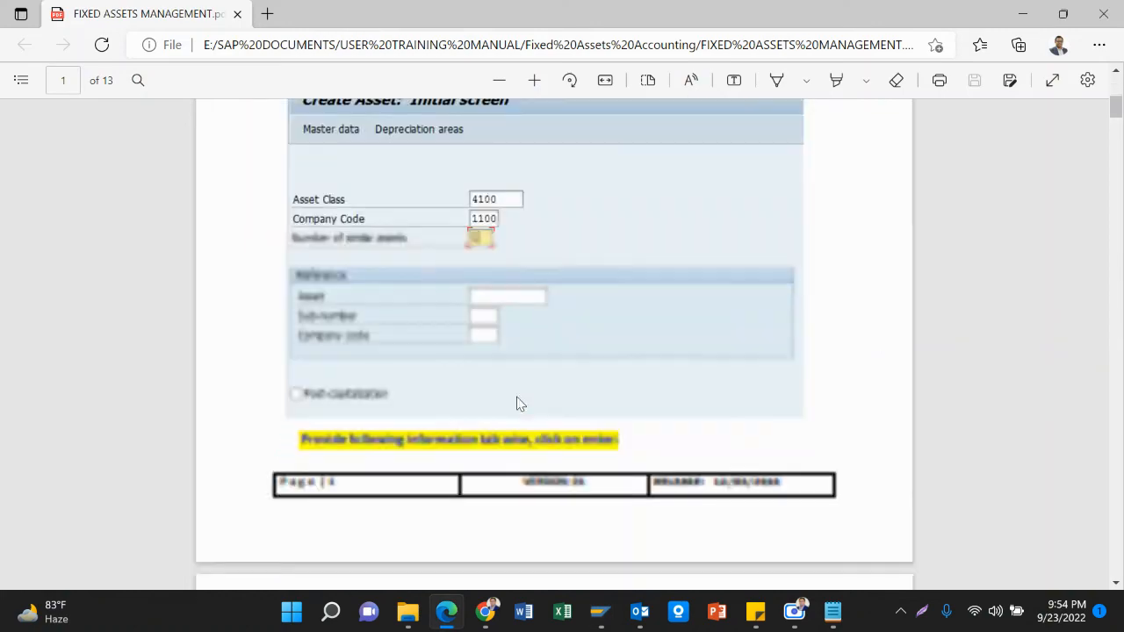
scroll(530, 392, "down", 20)
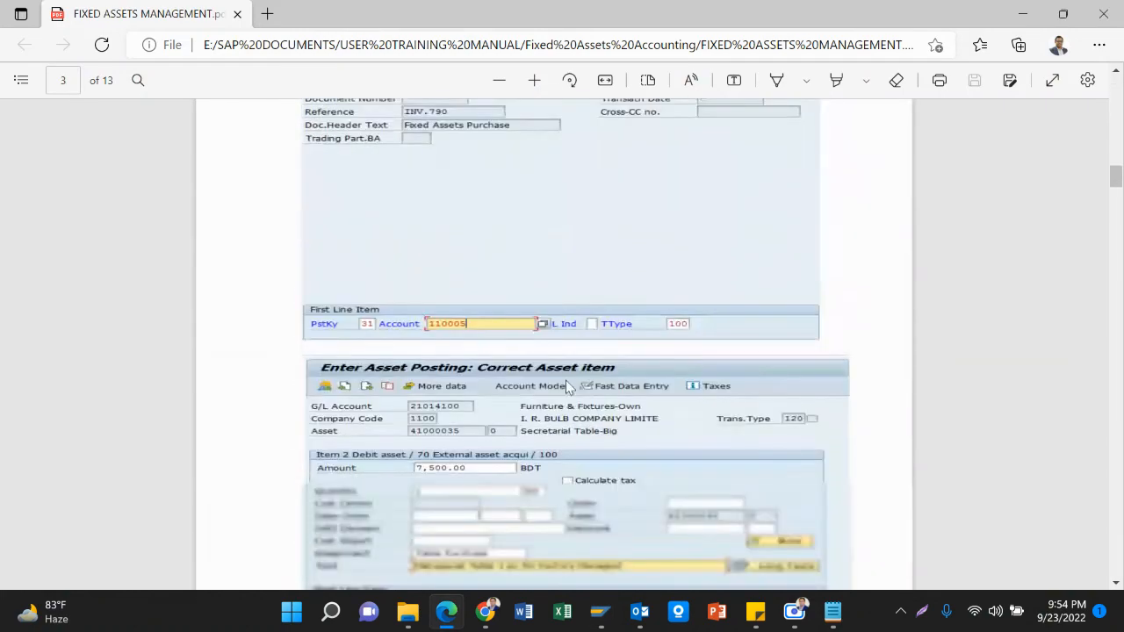
scroll(567, 378, "down", 9)
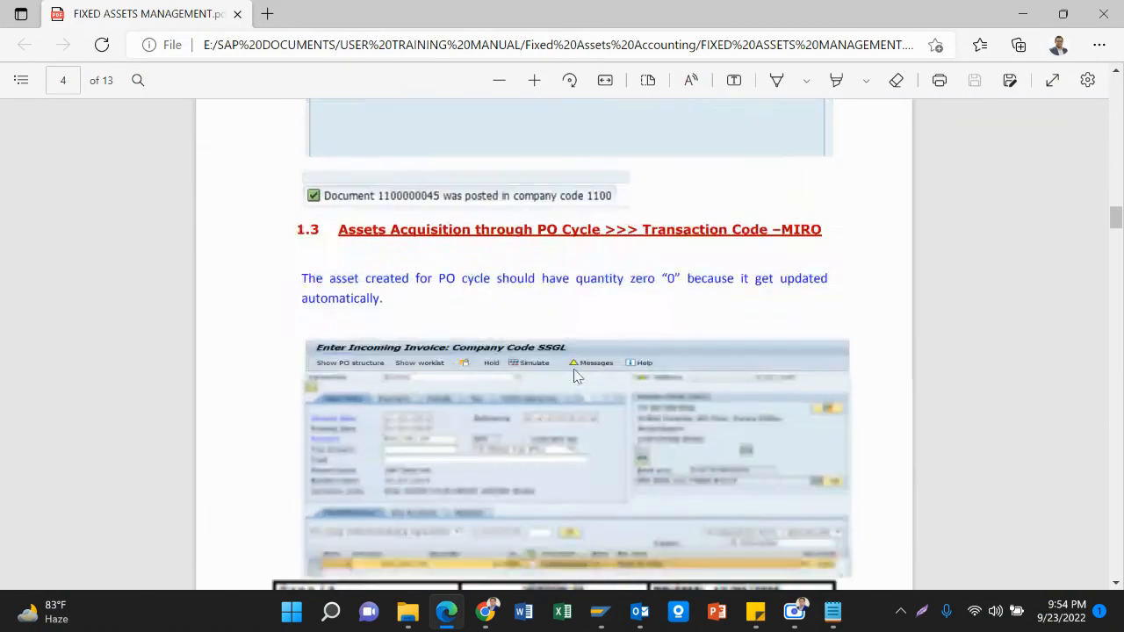
scroll(583, 366, "up", 4)
scroll(584, 367, "down", 15)
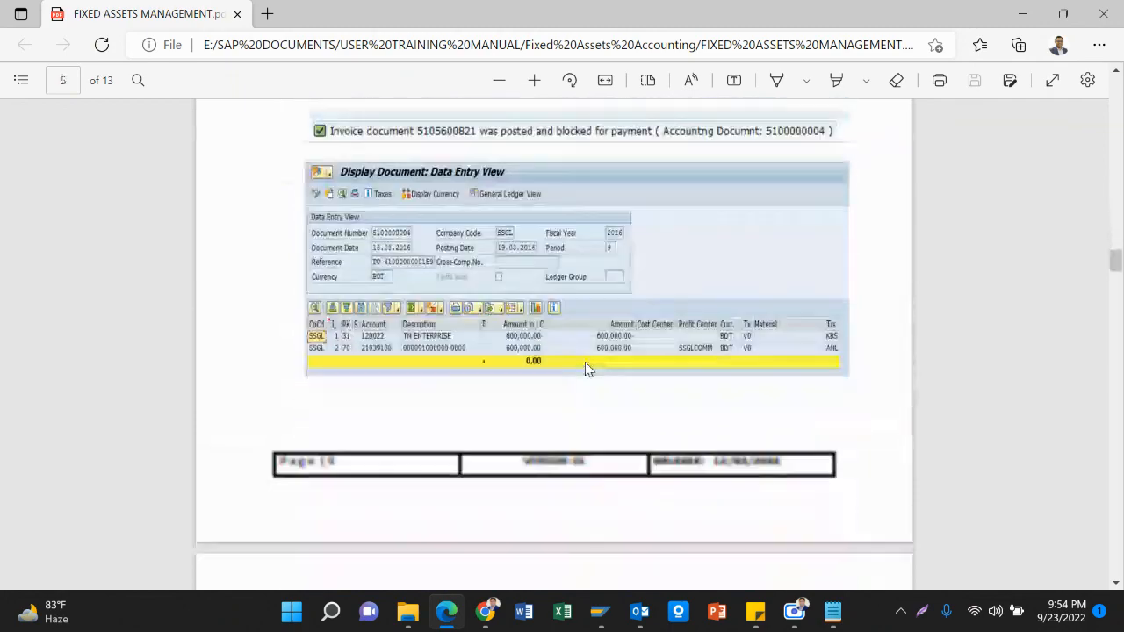
scroll(592, 371, "down", 5)
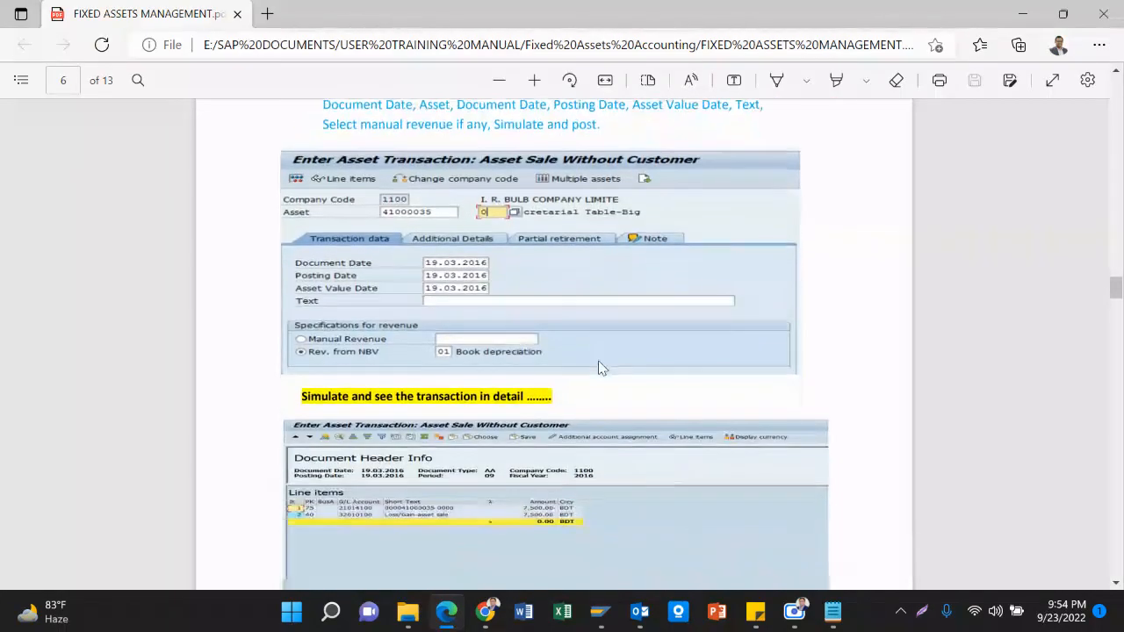
scroll(600, 368, "down", 8)
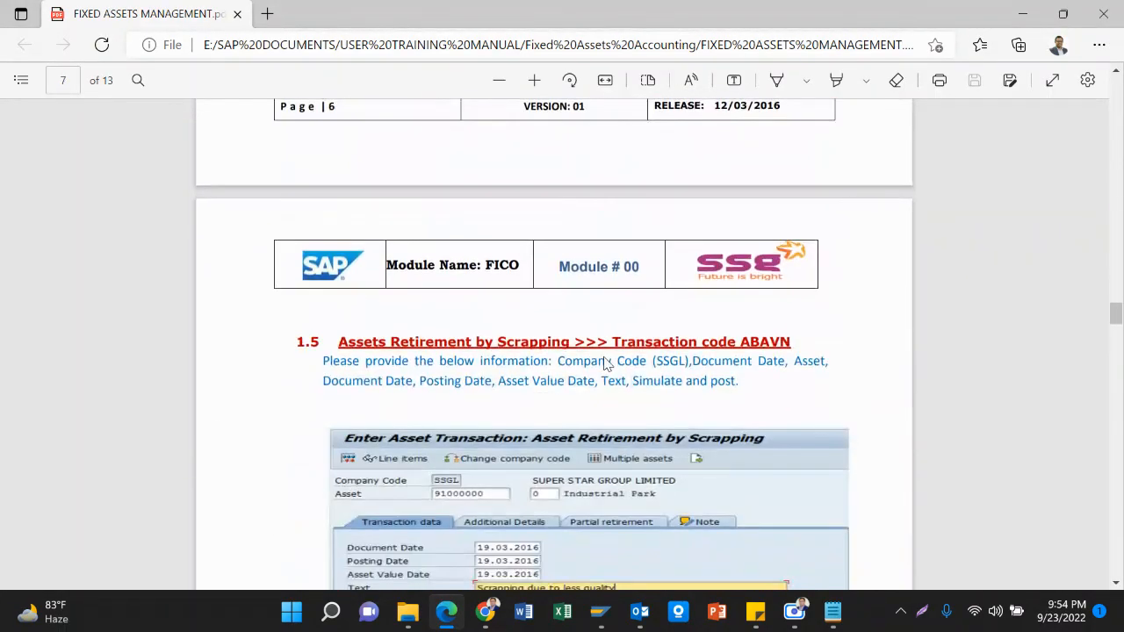
scroll(604, 358, "down", 5)
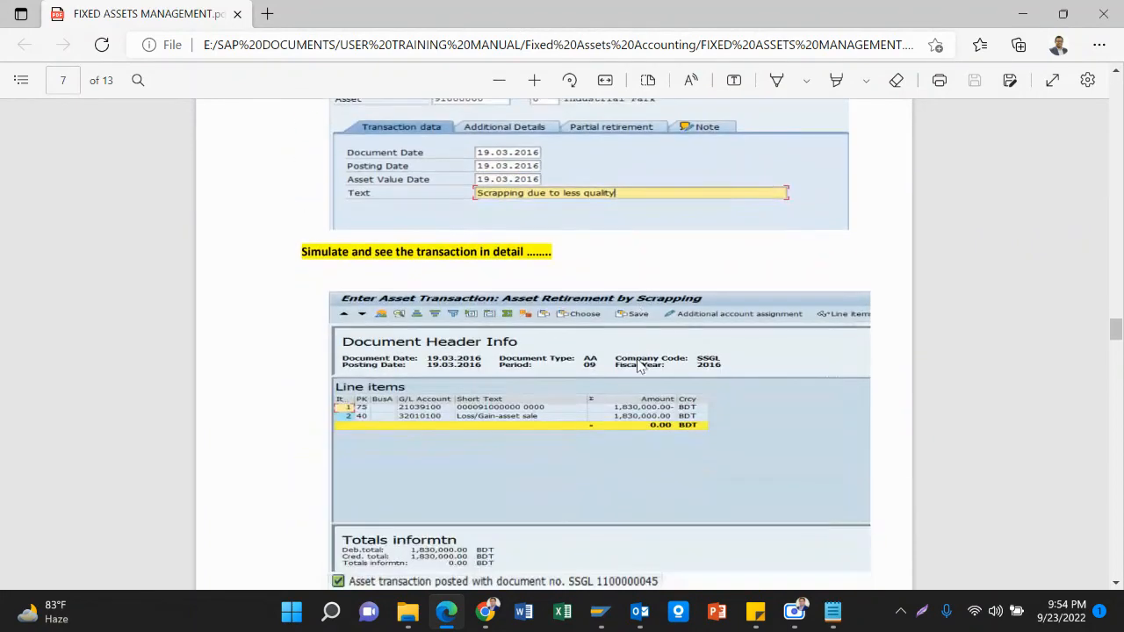
scroll(640, 365, "down", 3)
scroll(640, 365, "down", 3)
scroll(640, 367, "down", 1)
scroll(640, 365, "up", 4)
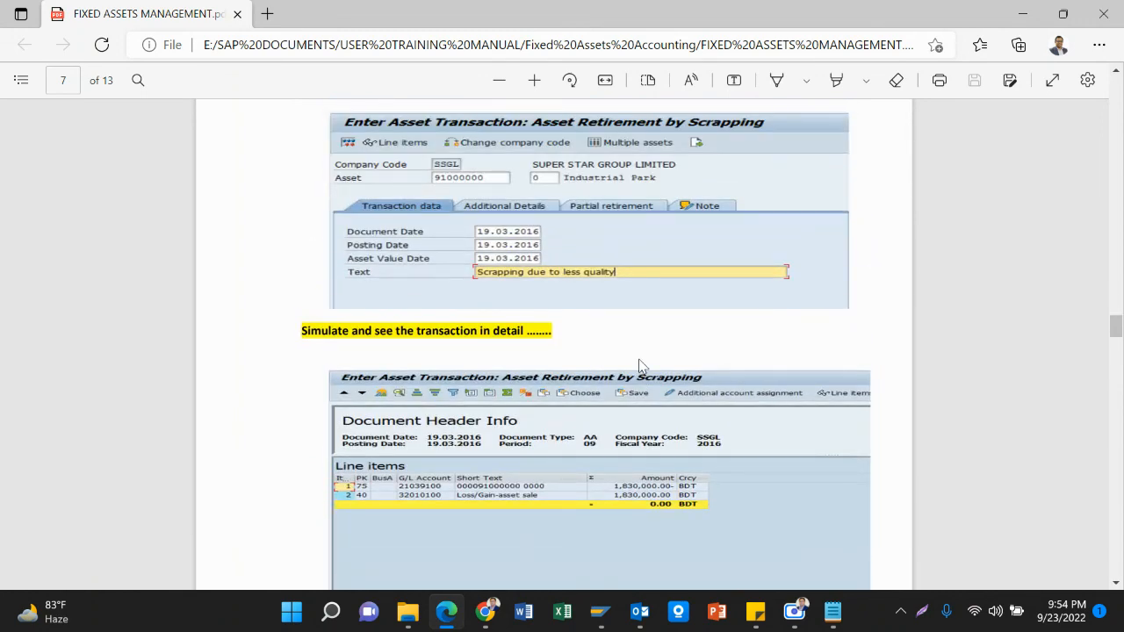
scroll(640, 359, "down", 4)
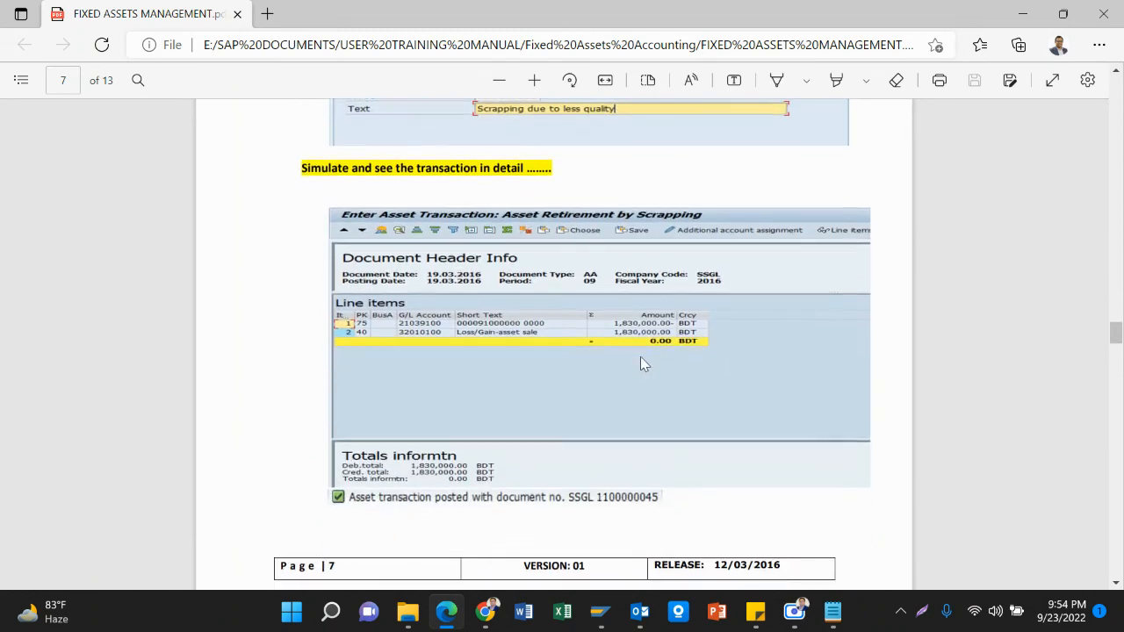
scroll(639, 360, "up", 4)
scroll(643, 360, "up", 3)
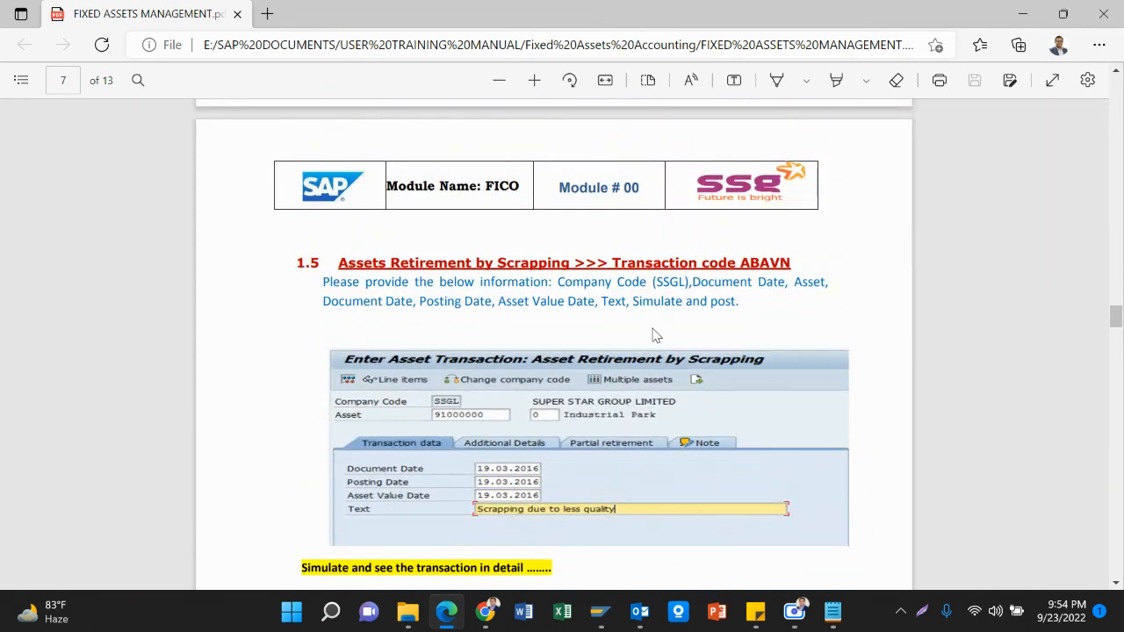
Examine section 1.6 of the manual, Assets Retirement with Revenue, including its ABAON entry example.
scroll(653, 335, "down", 8)
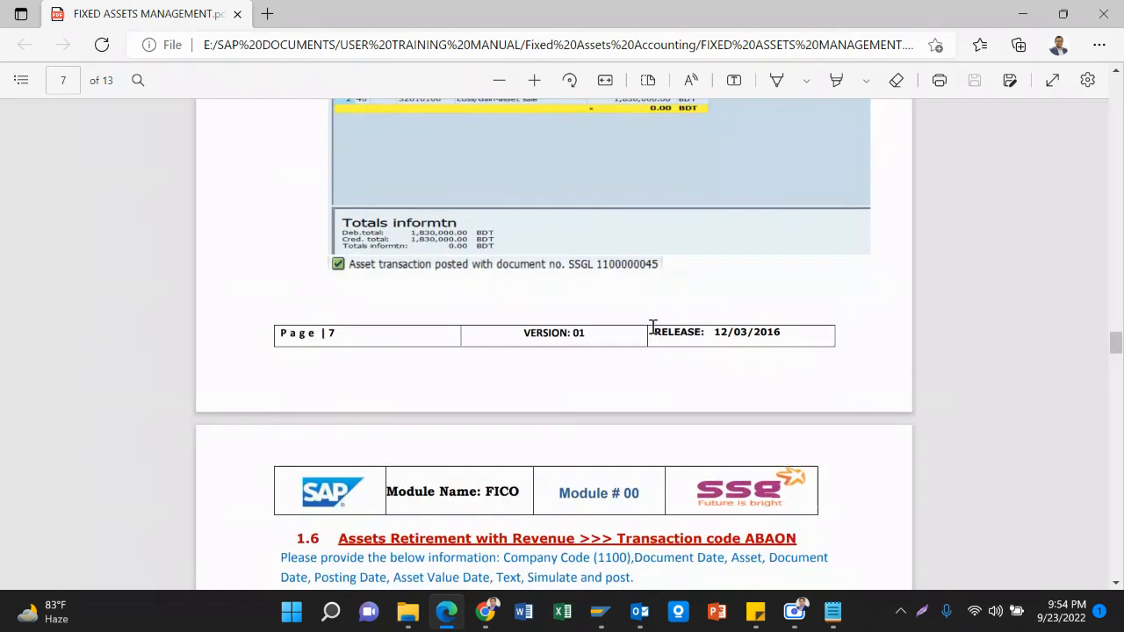
scroll(650, 330, "down", 2)
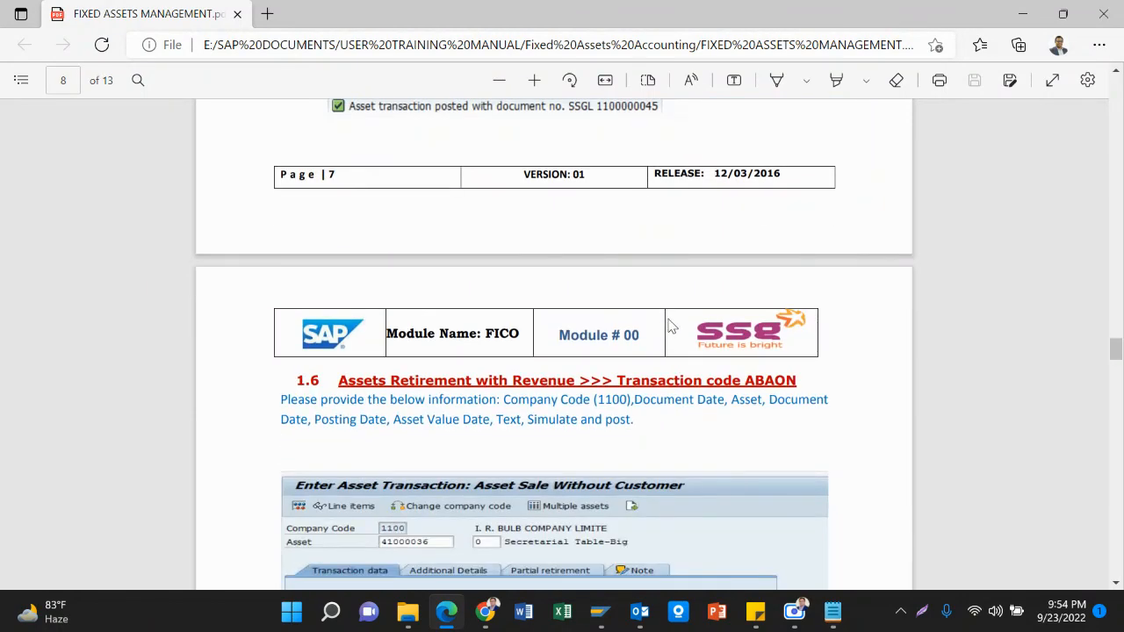
scroll(669, 328, "down", 4)
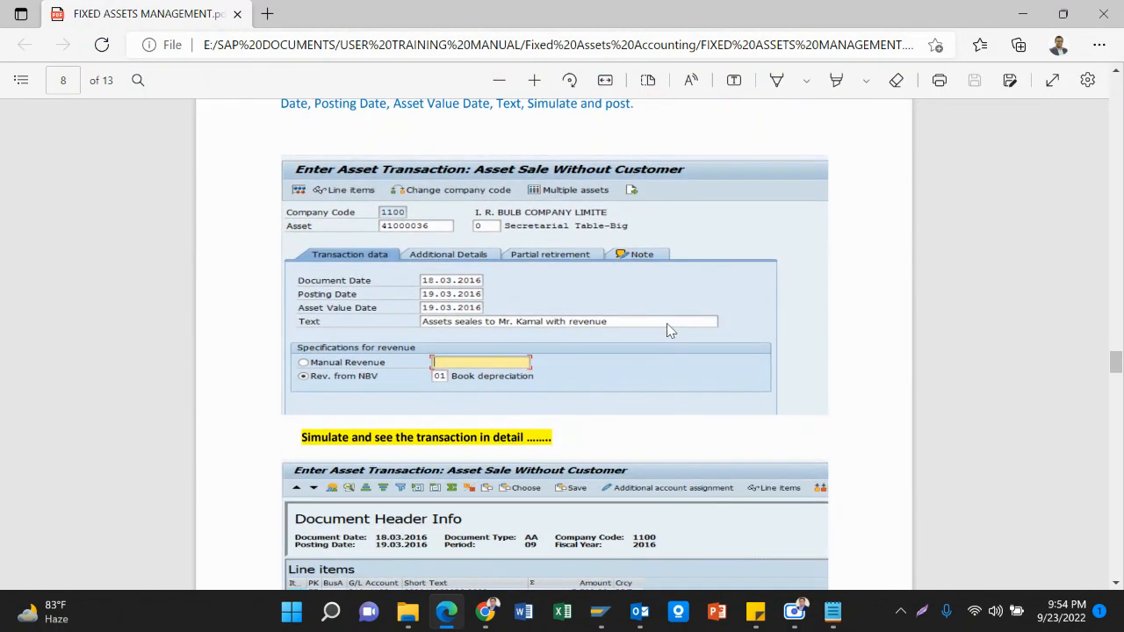
scroll(667, 329, "down", 2)
scroll(672, 327, "up", 4)
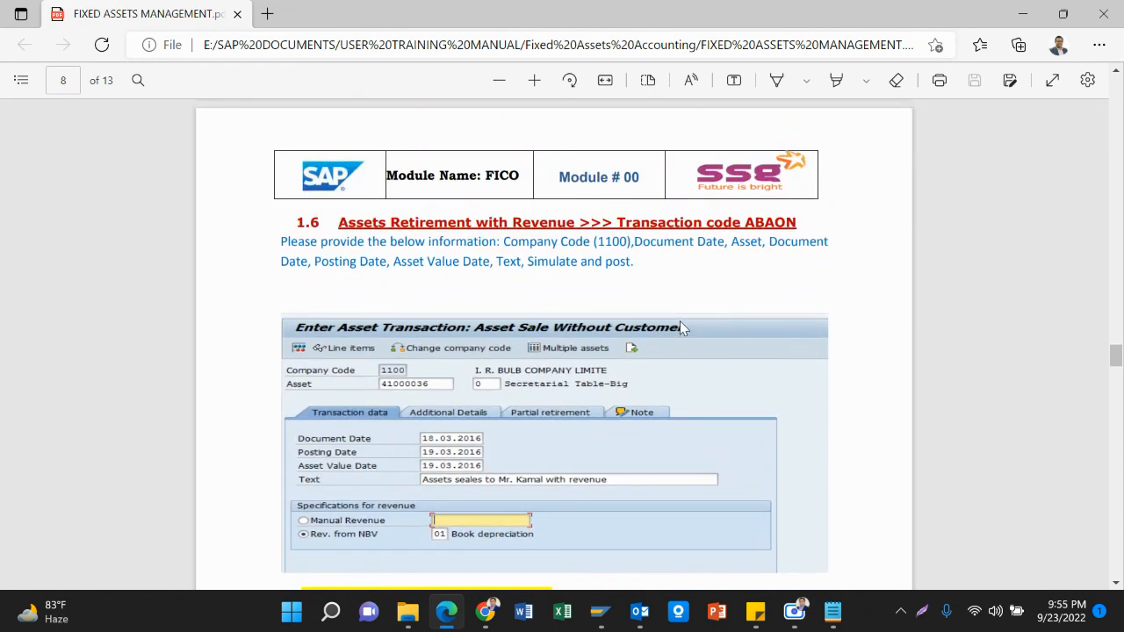
scroll(679, 320, "down", 3)
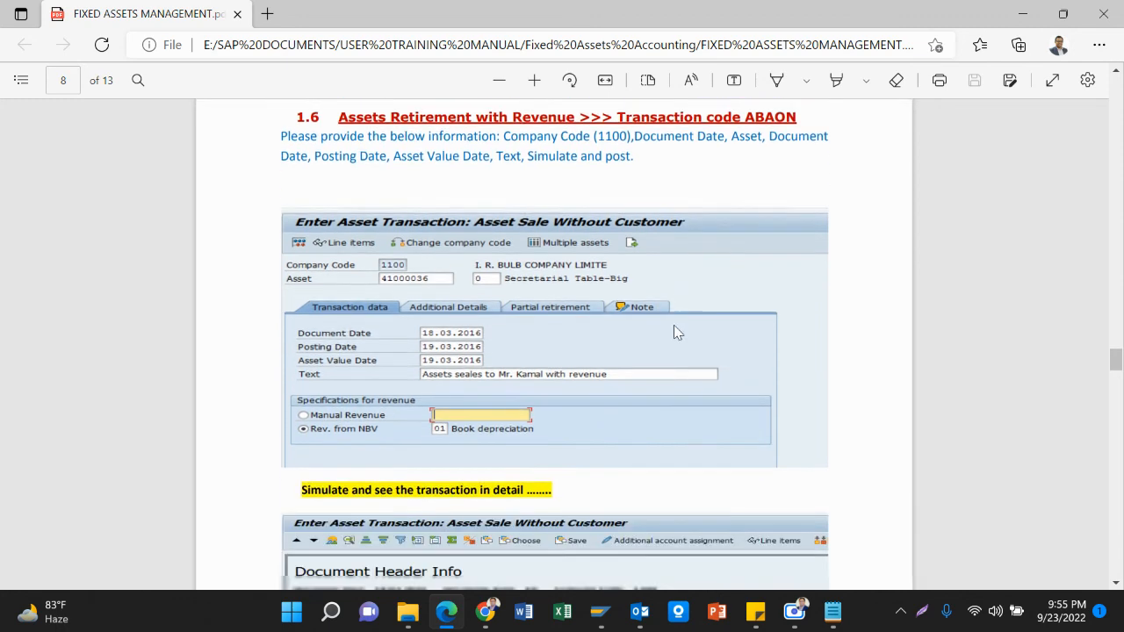
Switch back to SAP, discard the scrapping entry without saving its data, and start transaction ABAON.
key("alt+Tab")
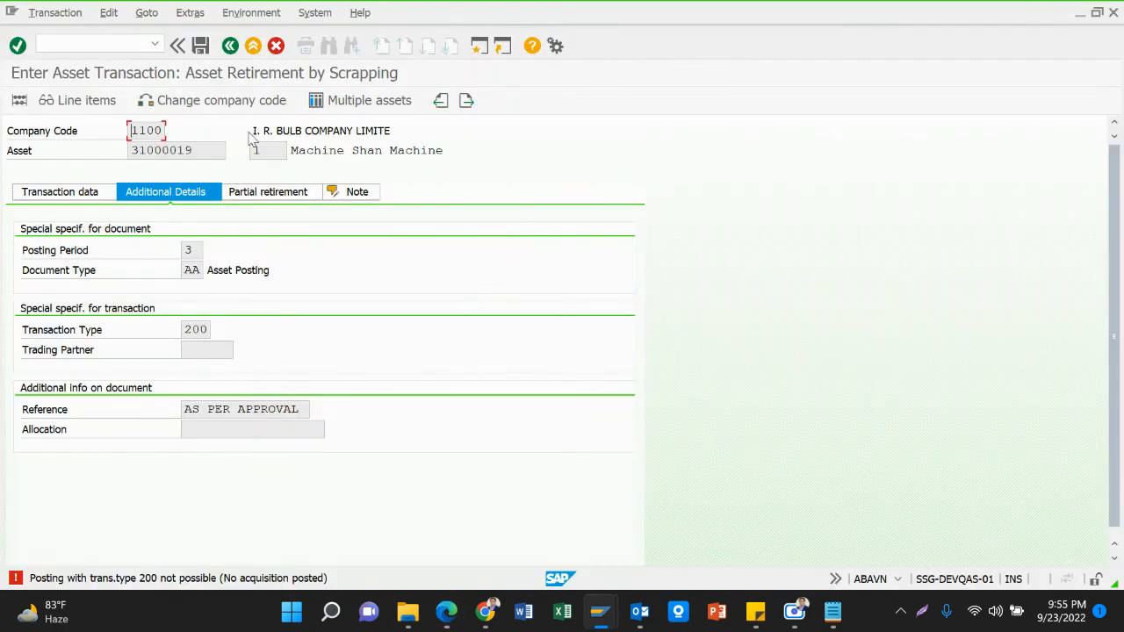
left_click(253, 45)
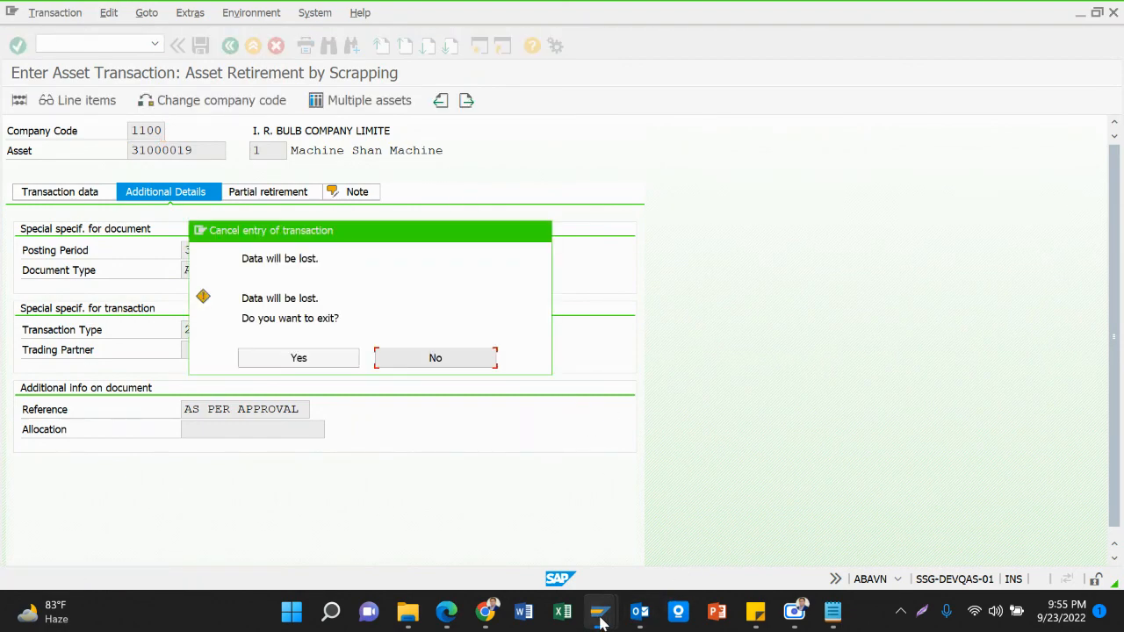
mouse_move(600, 612)
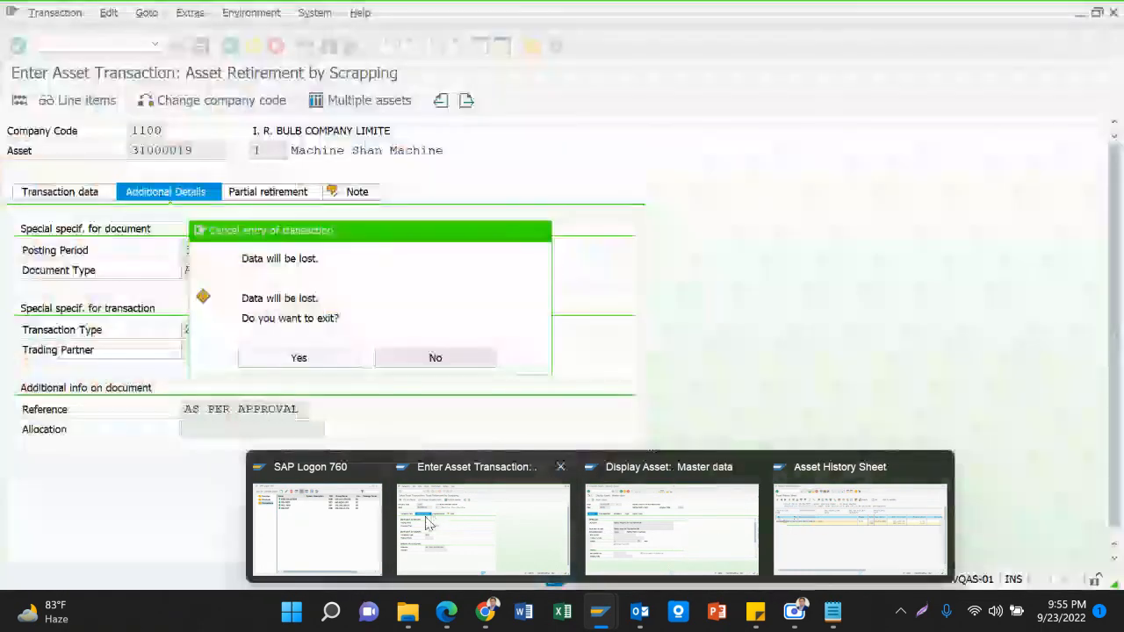
left_click(482, 531)
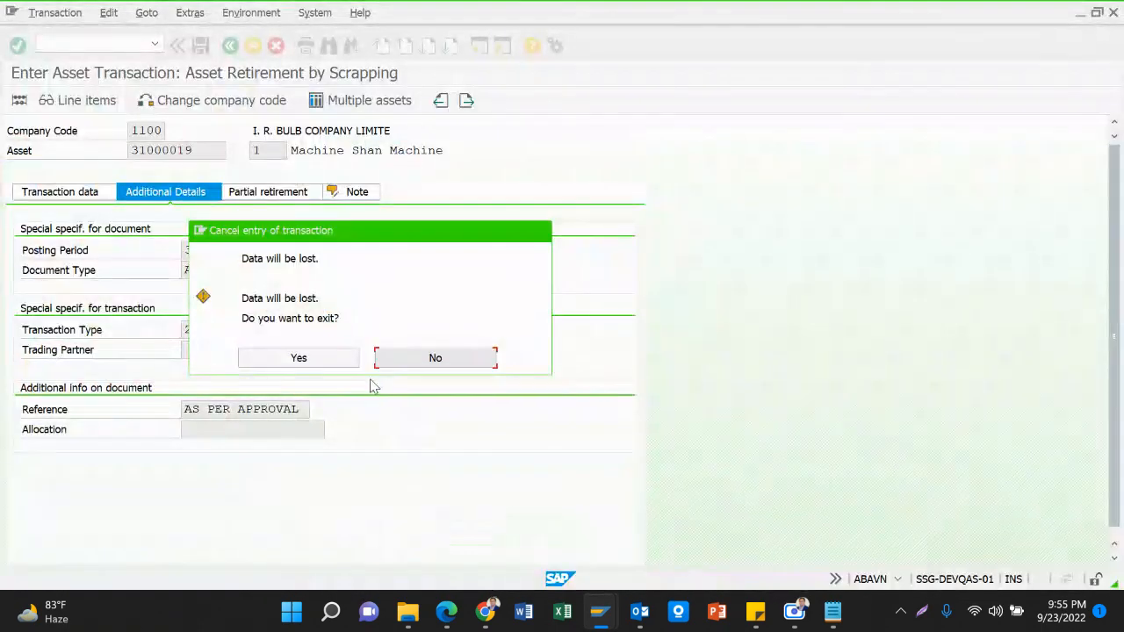
left_click(322, 356)
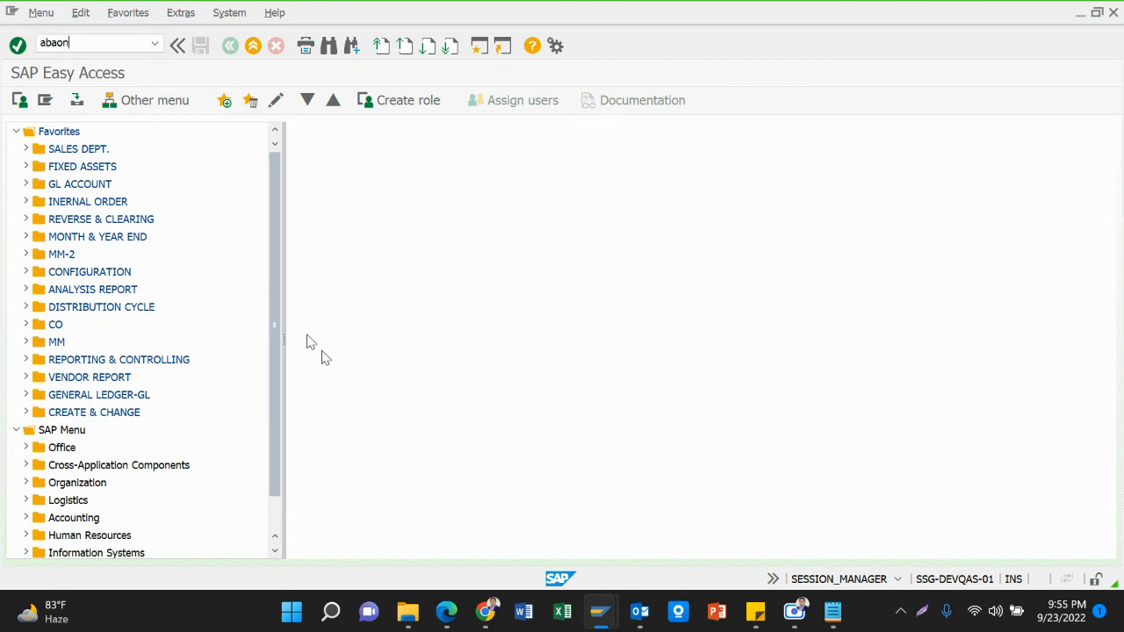
type("abaon")
key("Return")
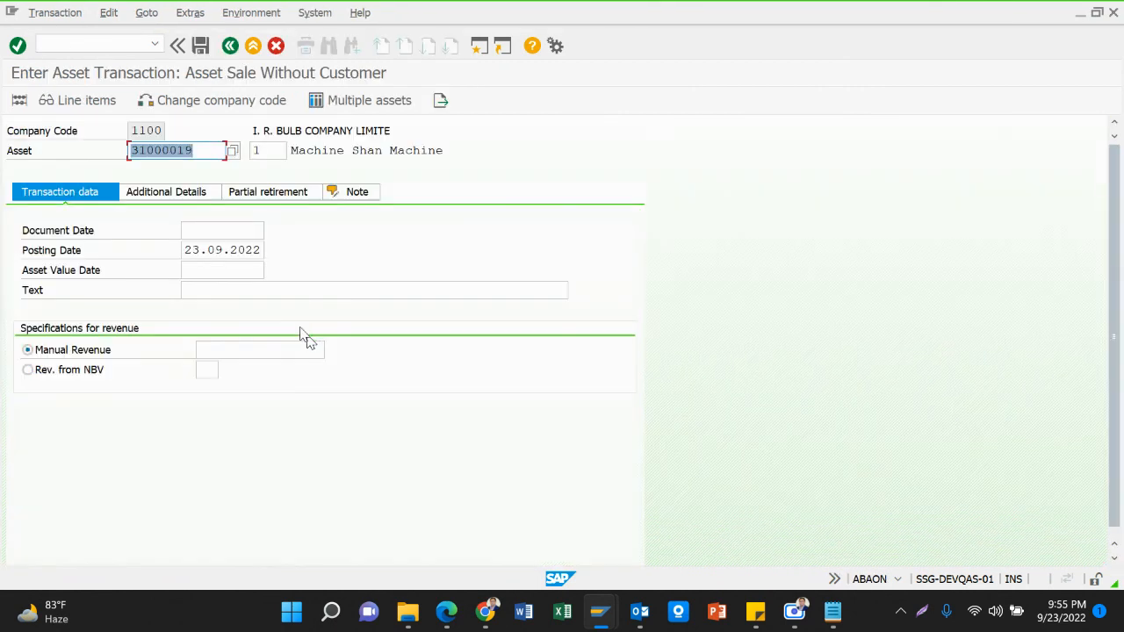
Enter 23.09.2022 as document and asset value date, the text "Asset Scrapping as this is not usable", and choose revenue from NBV.
left_click(220, 230)
left_click(220, 246)
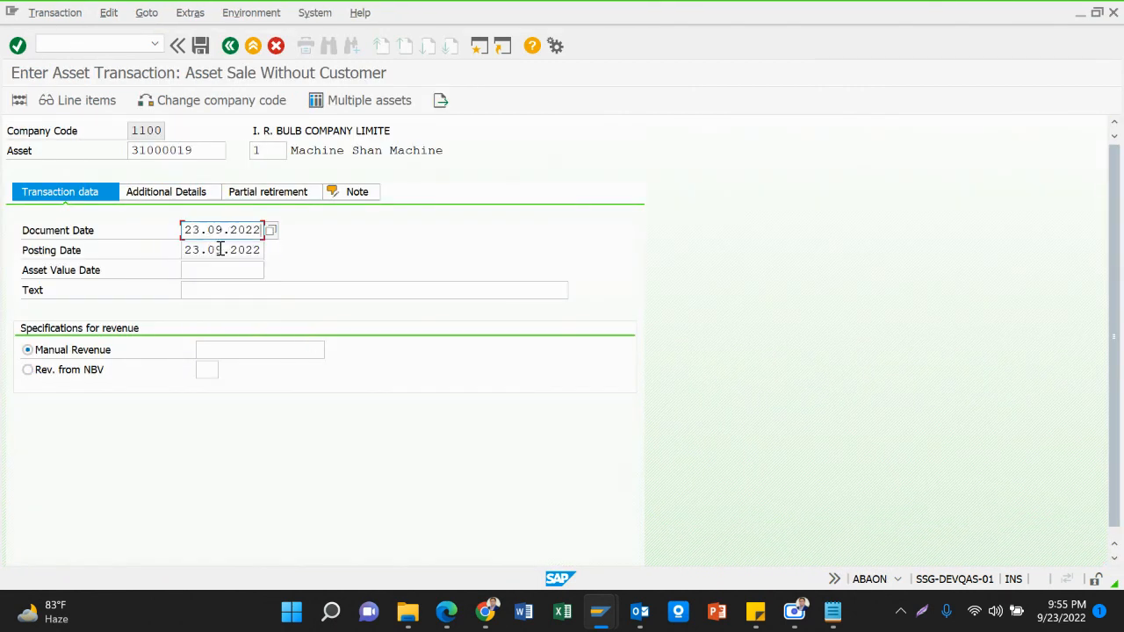
left_click(220, 268)
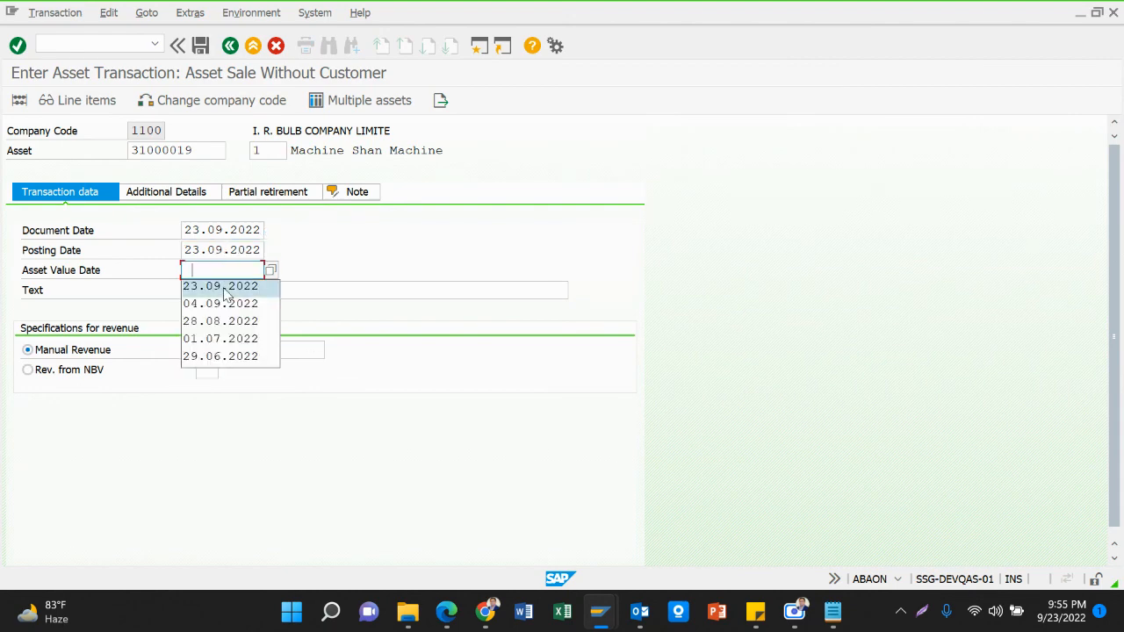
left_click(223, 284)
left_click(226, 292)
left_click(239, 293)
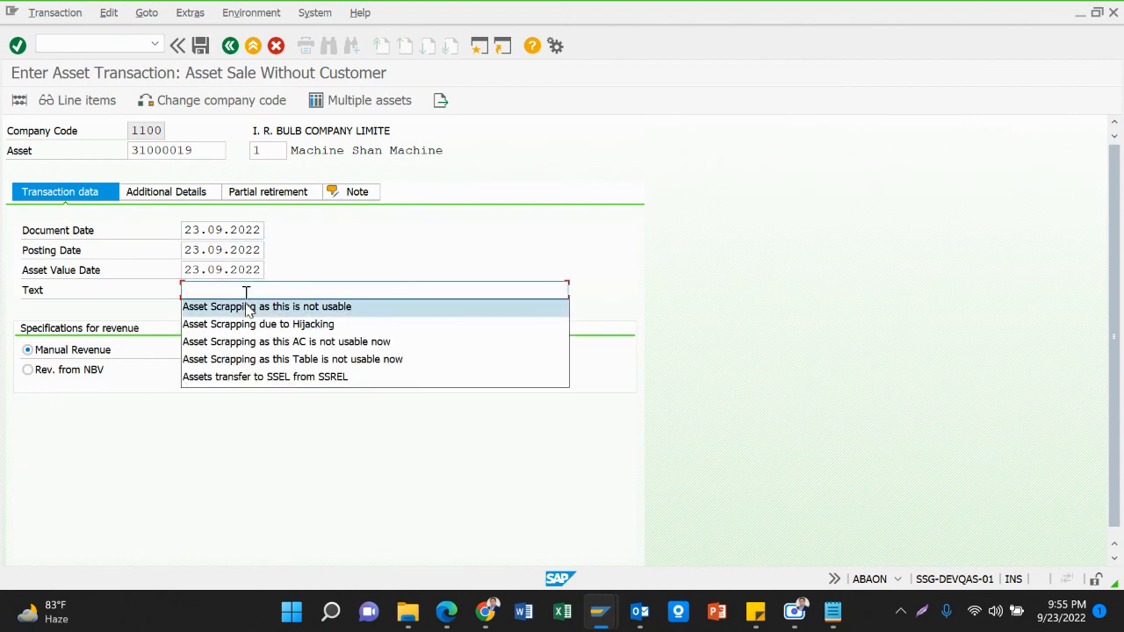
left_click(247, 308)
left_click(92, 372)
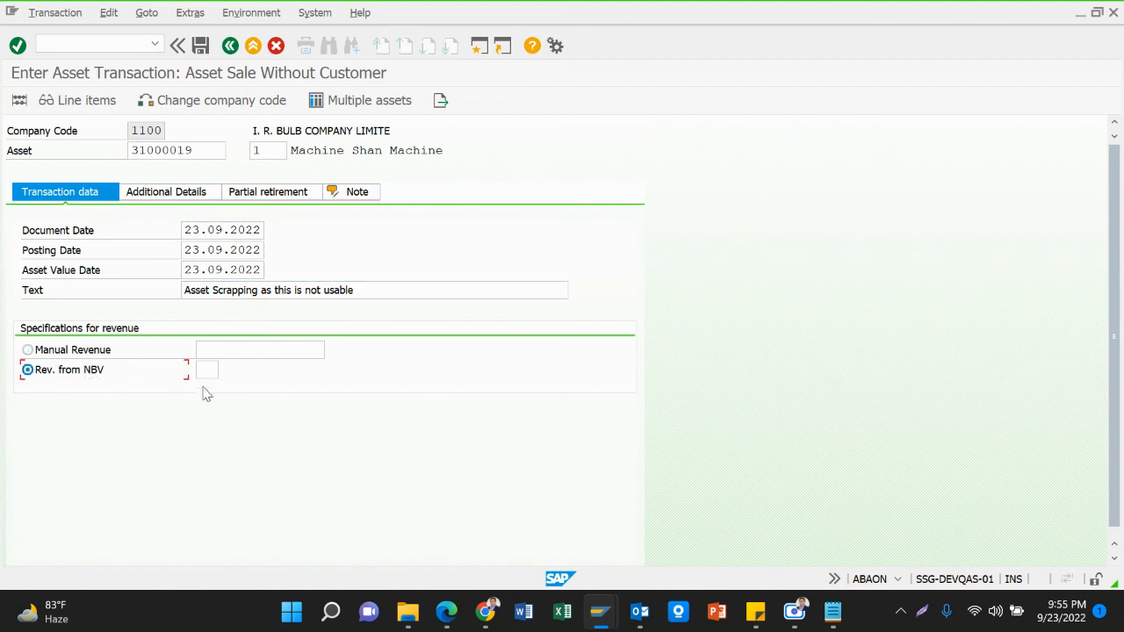
left_click(211, 369)
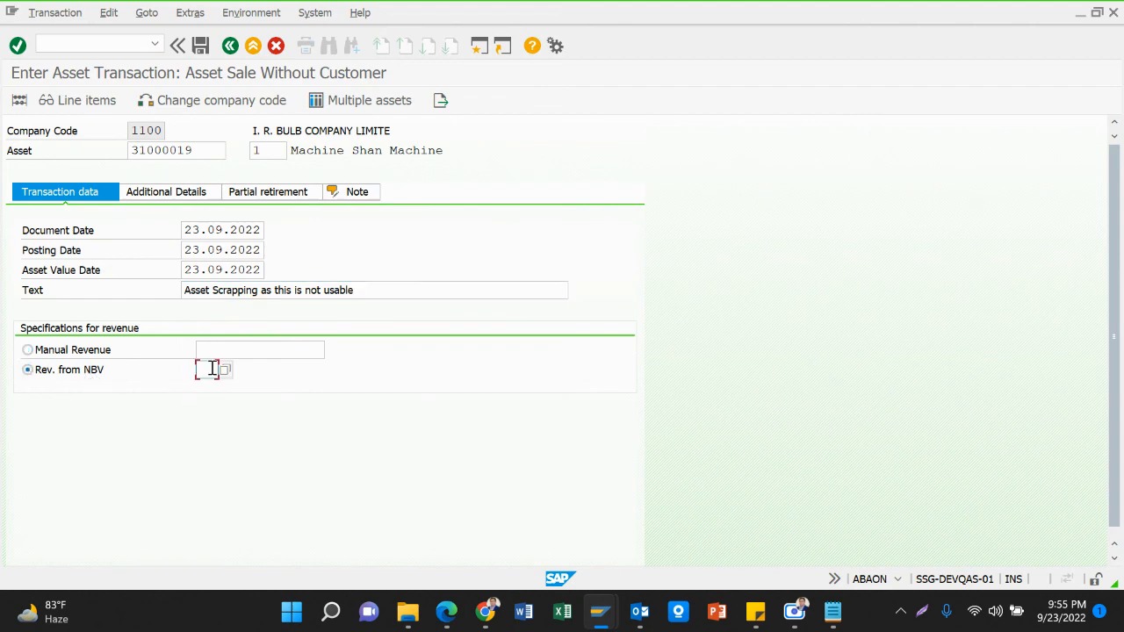
Enter the reference "As per approval" in the sale's additional details, leaving the transaction type blank, and try to simulate the posting.
left_click(194, 192)
left_click(205, 329)
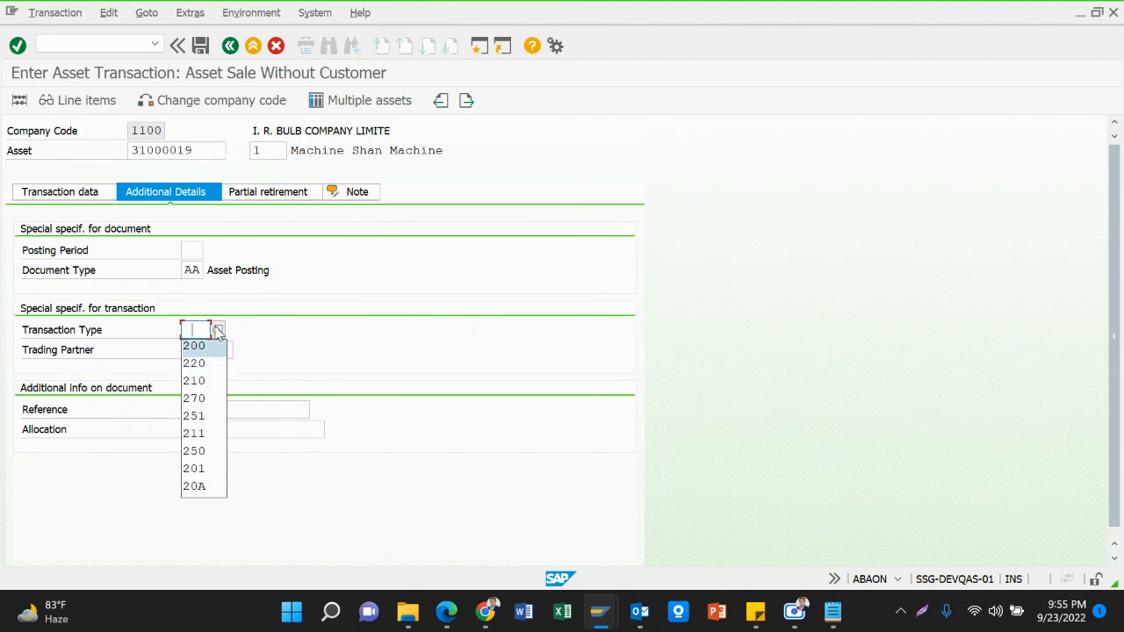
left_click(207, 330)
left_click(208, 408)
left_click(210, 425)
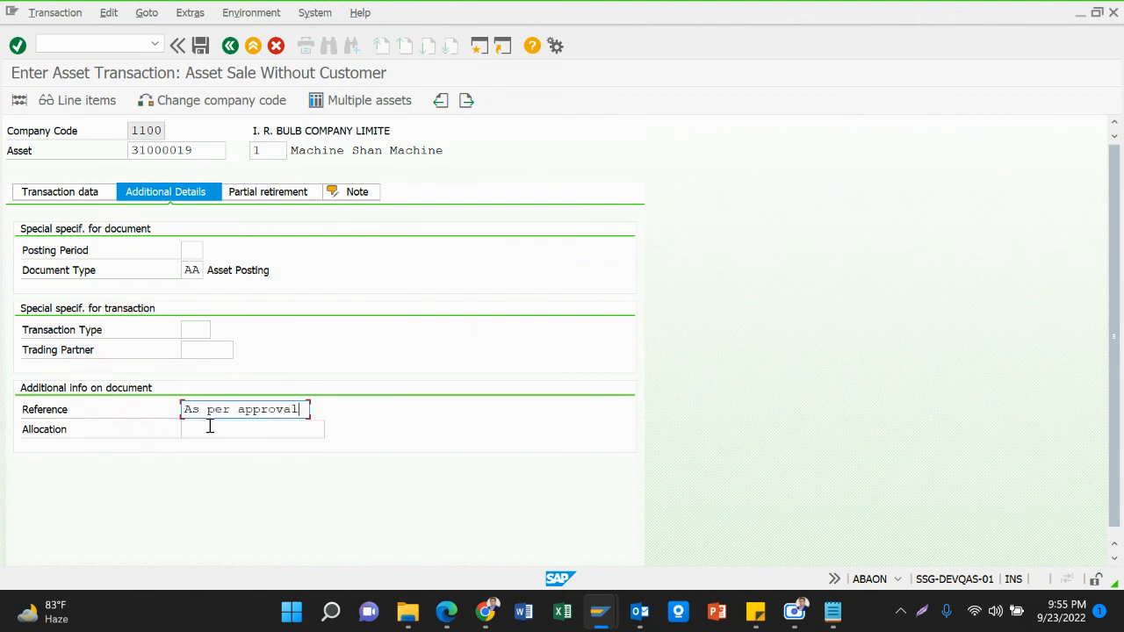
key("Return")
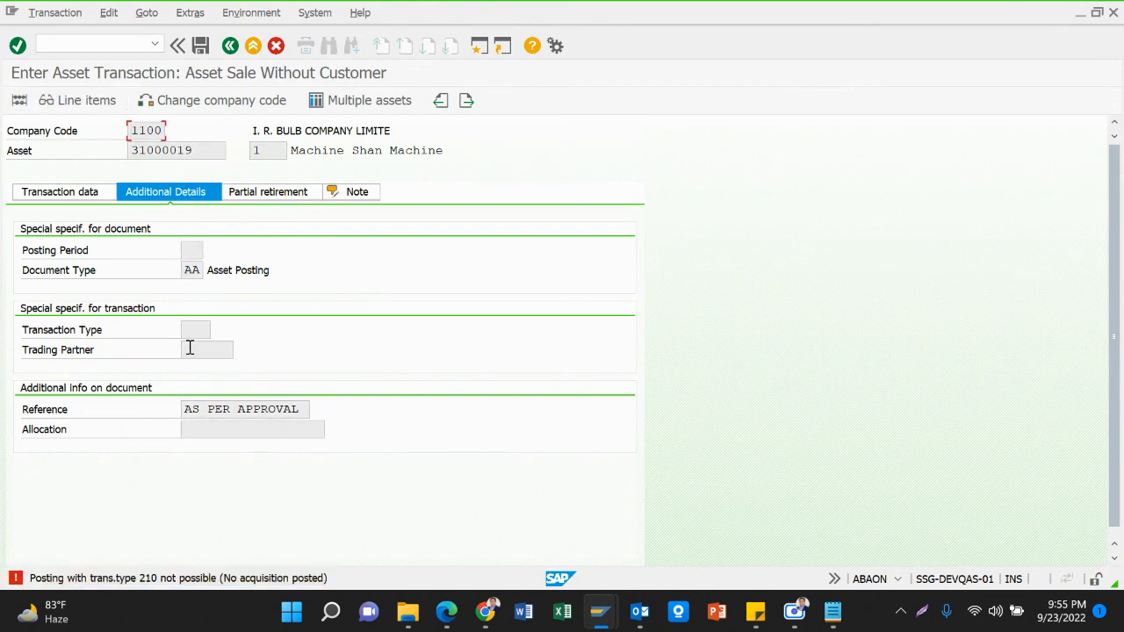
key("Return")
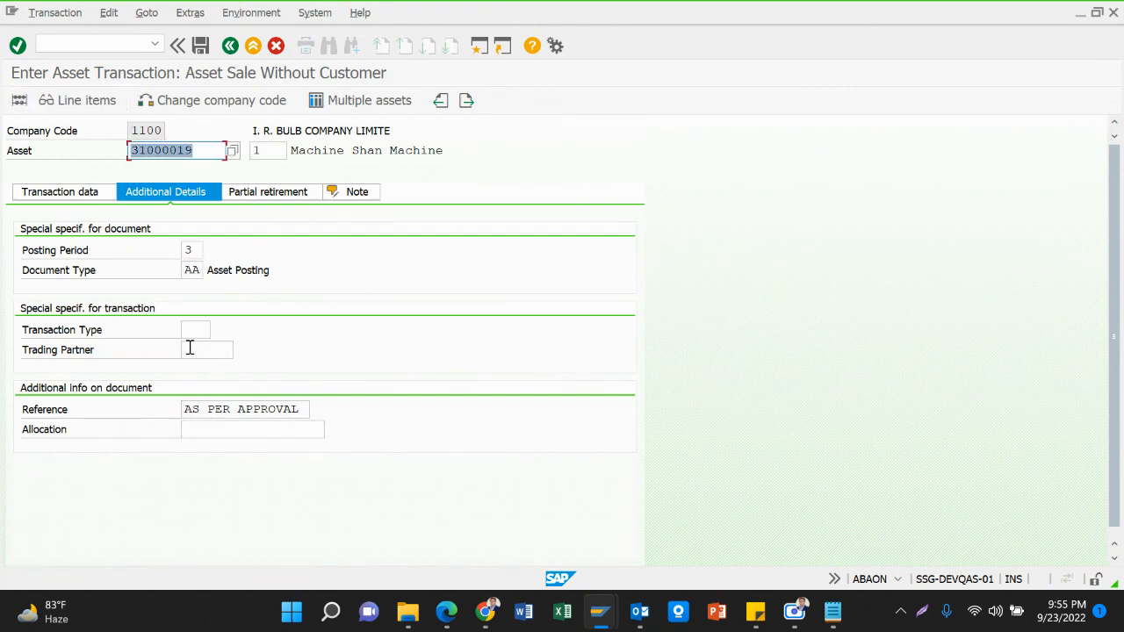
Set the sale entry's transaction type to 210 Retirement with revenue and try to simulate the posting.
left_click(197, 330)
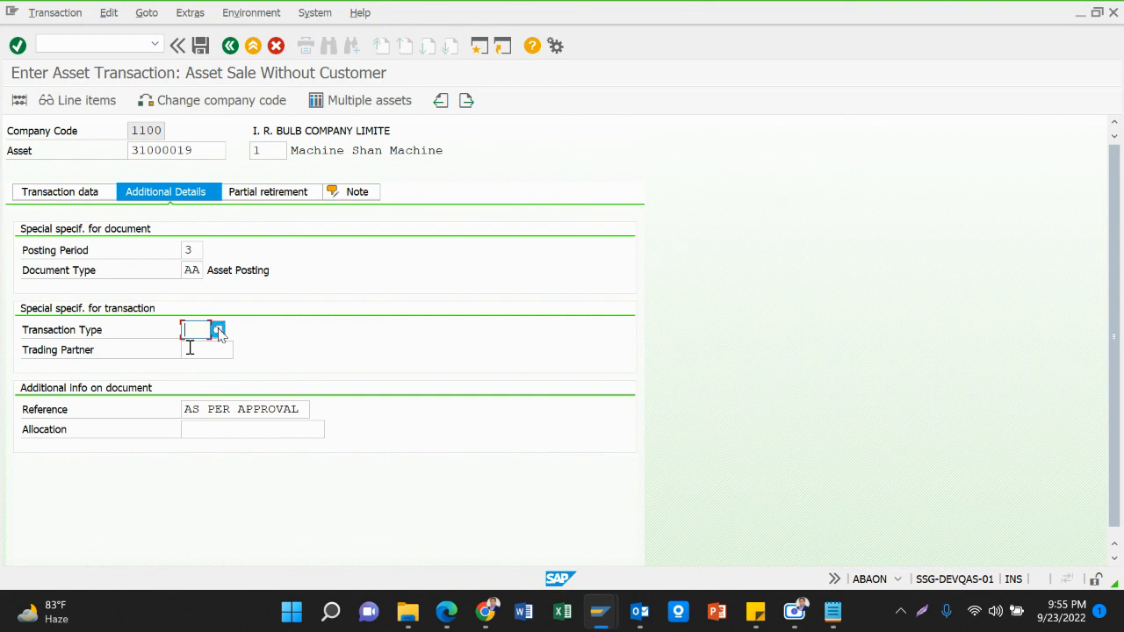
key("F4")
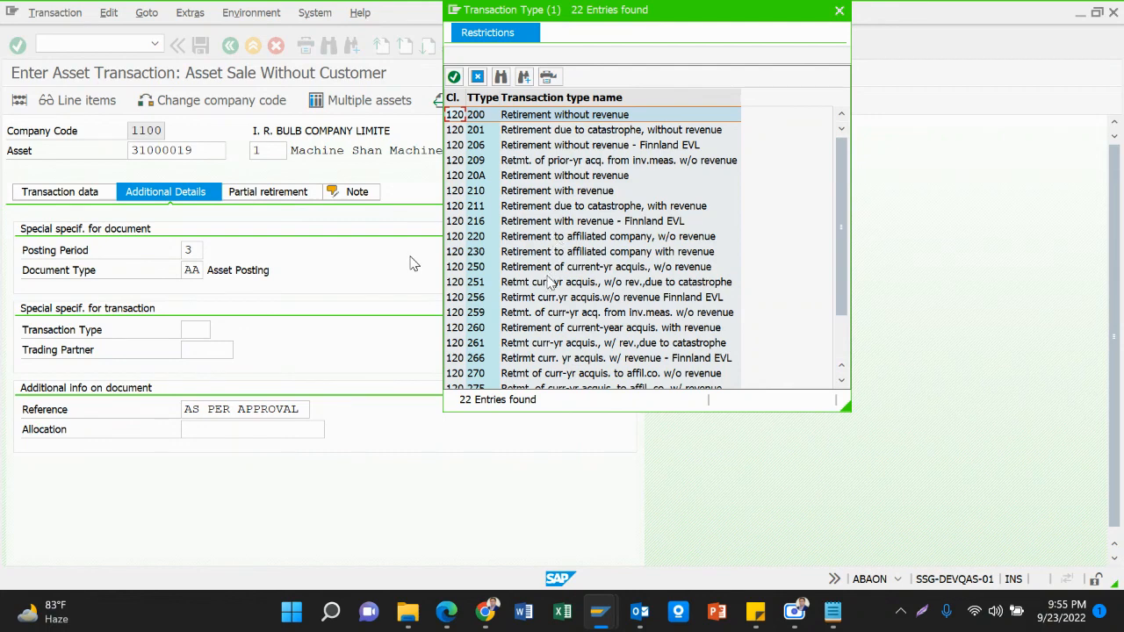
double_click(555, 191)
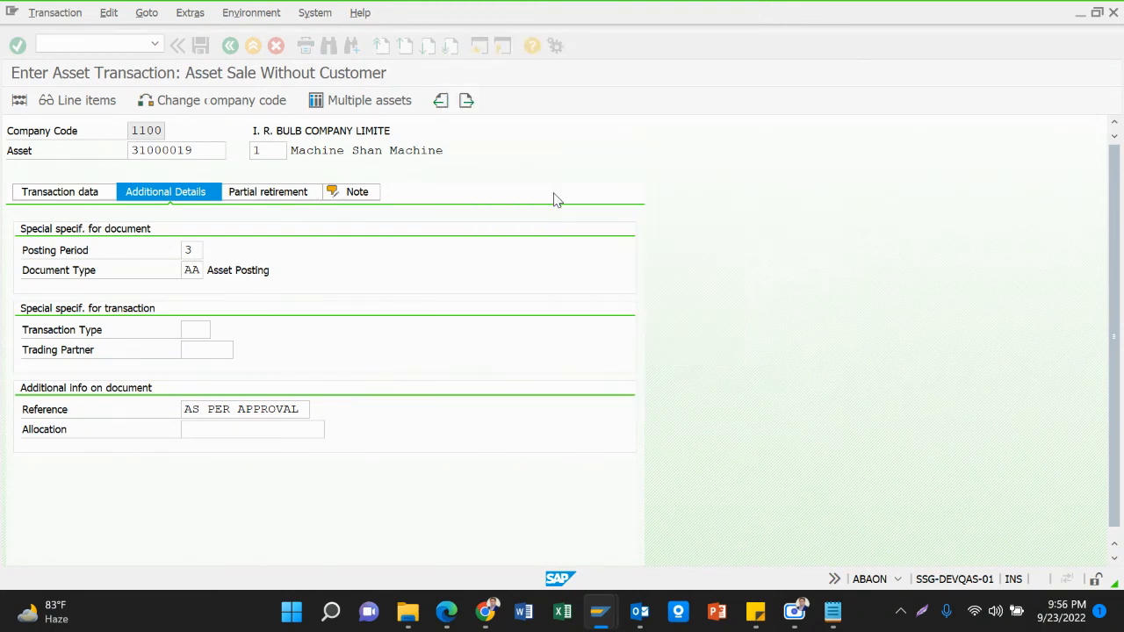
left_click(19, 100)
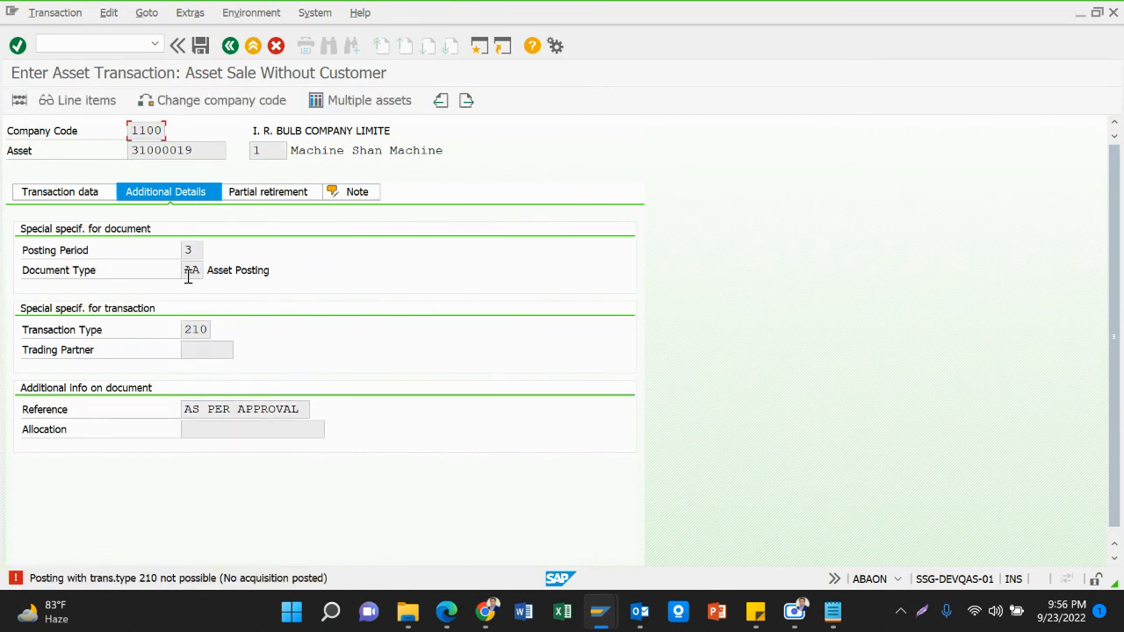
Set the sale entry's transaction type to 220 Retirement to affiliated company, w/o revenue, and try to simulate the posting.
key("Return")
left_click(202, 329)
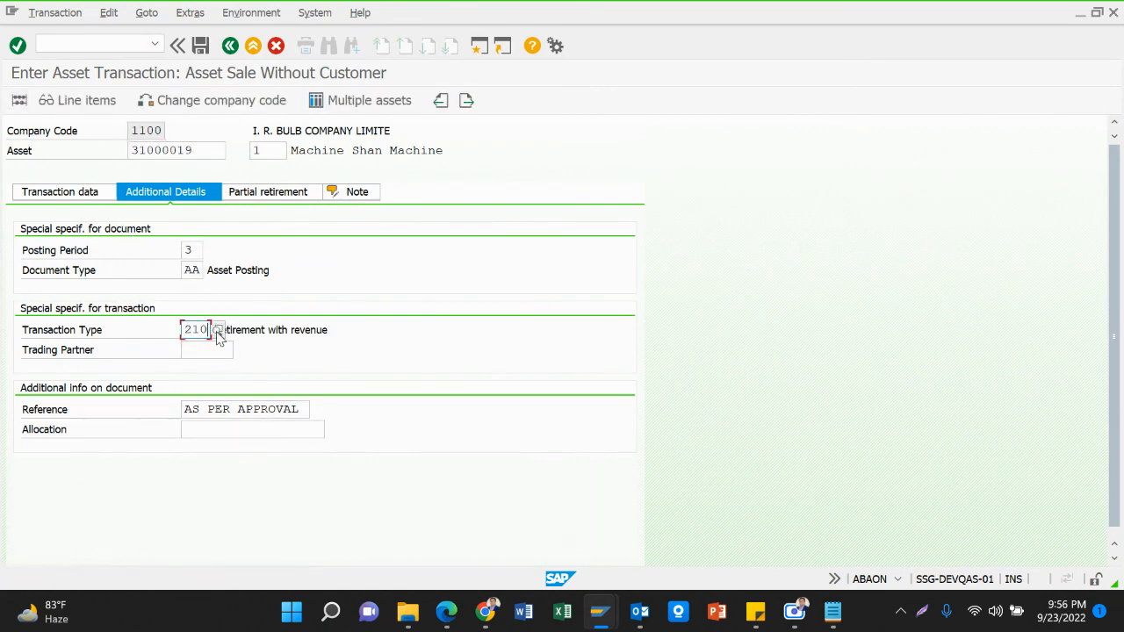
left_click(218, 329)
key("Return")
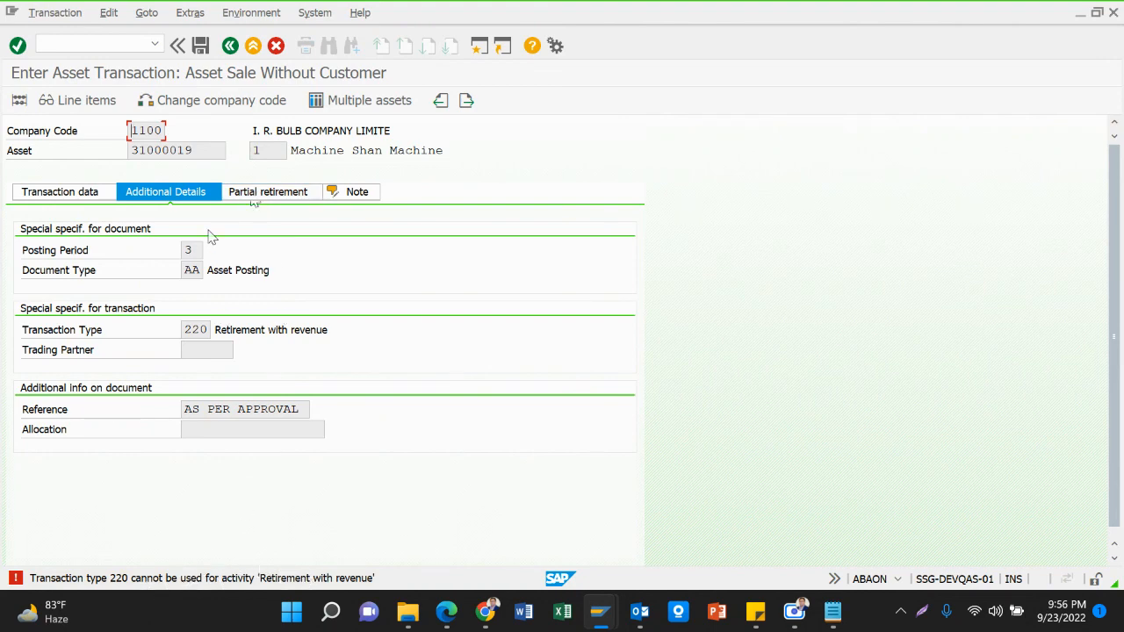
key("Return")
Set the transaction type to 275 Retmt. of curr-yr acquis. to affil. co. w/ revenue and try to simulate the posting.
left_click(207, 330)
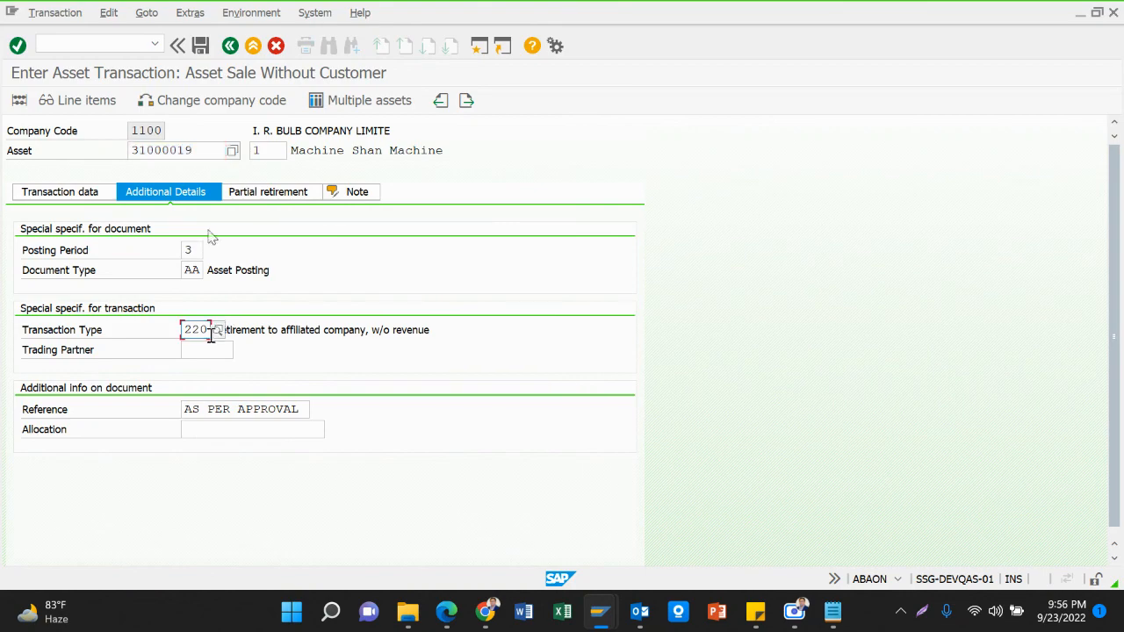
left_click(218, 331)
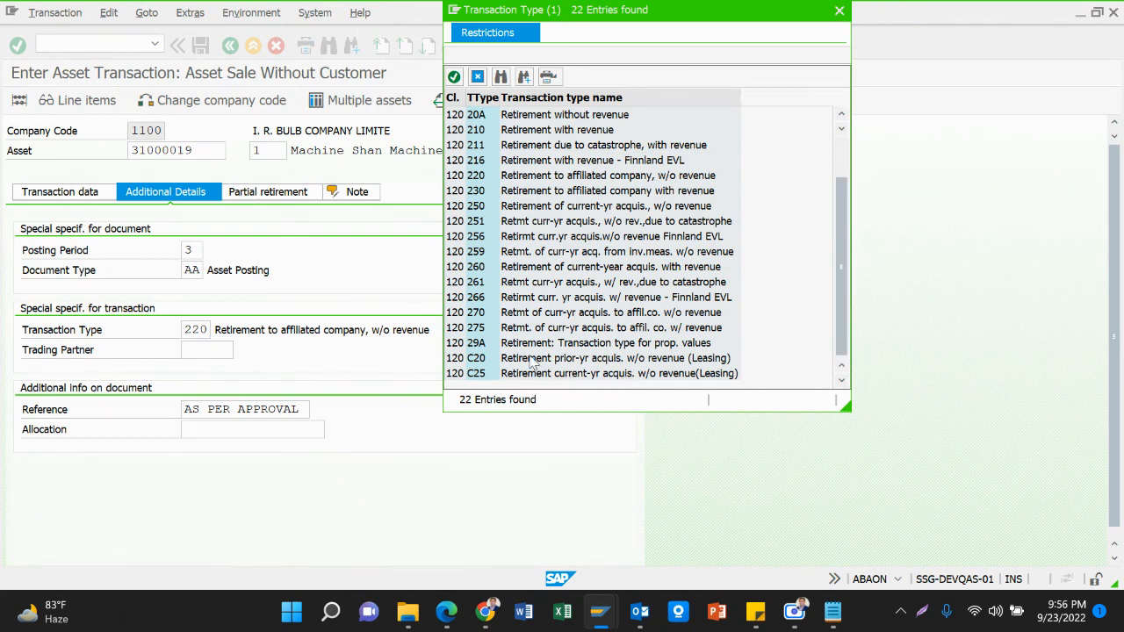
left_click(511, 316)
left_click(518, 328)
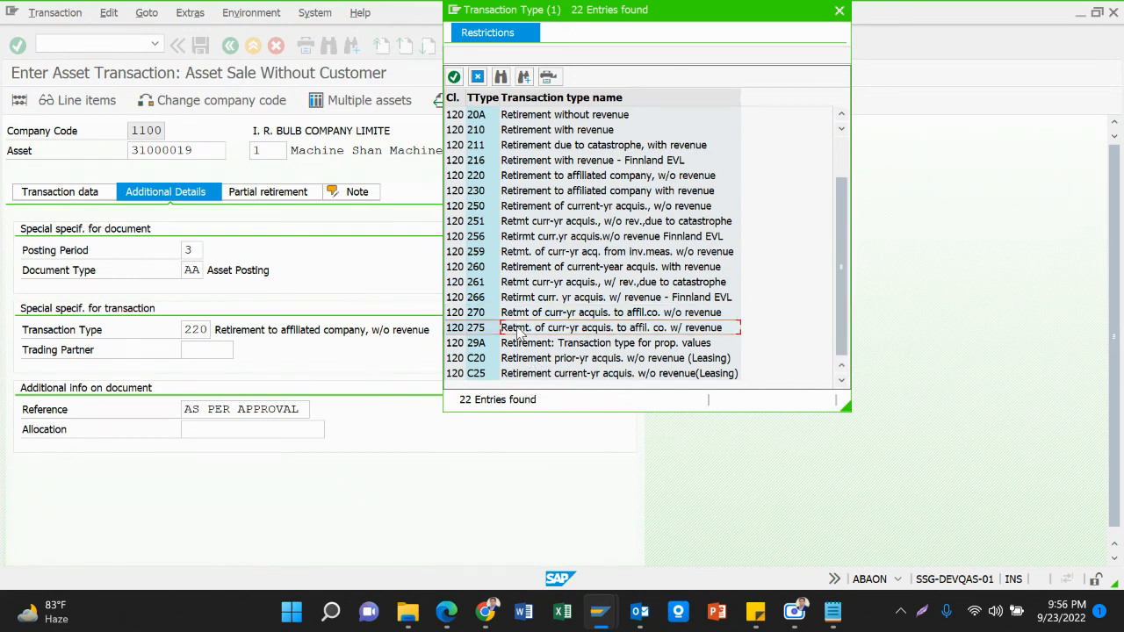
double_click(518, 328)
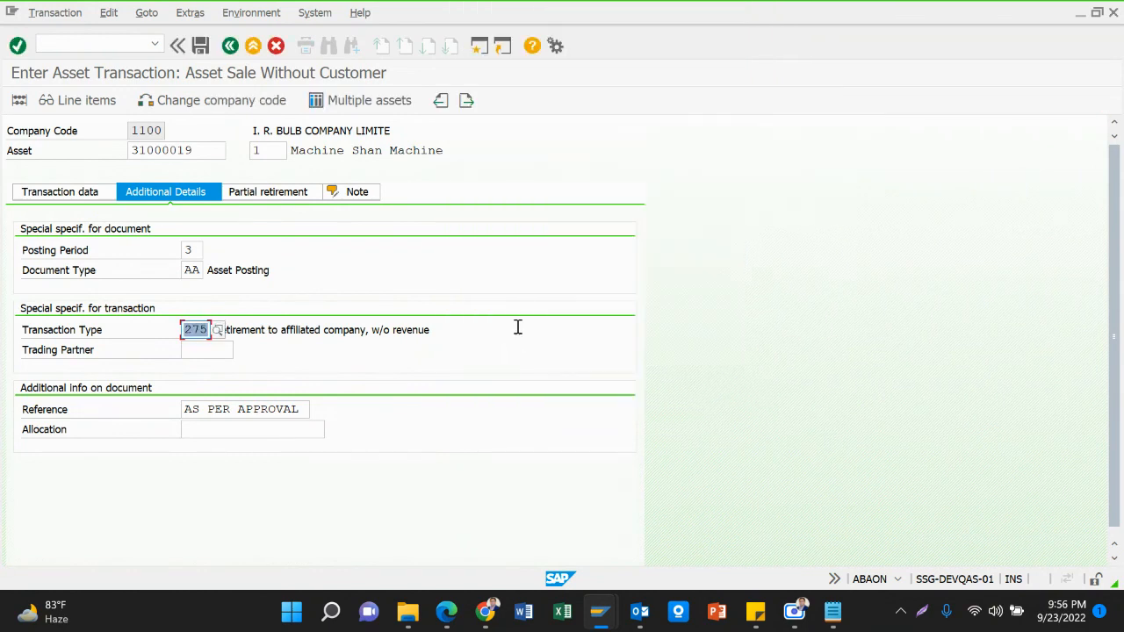
left_click(31, 101)
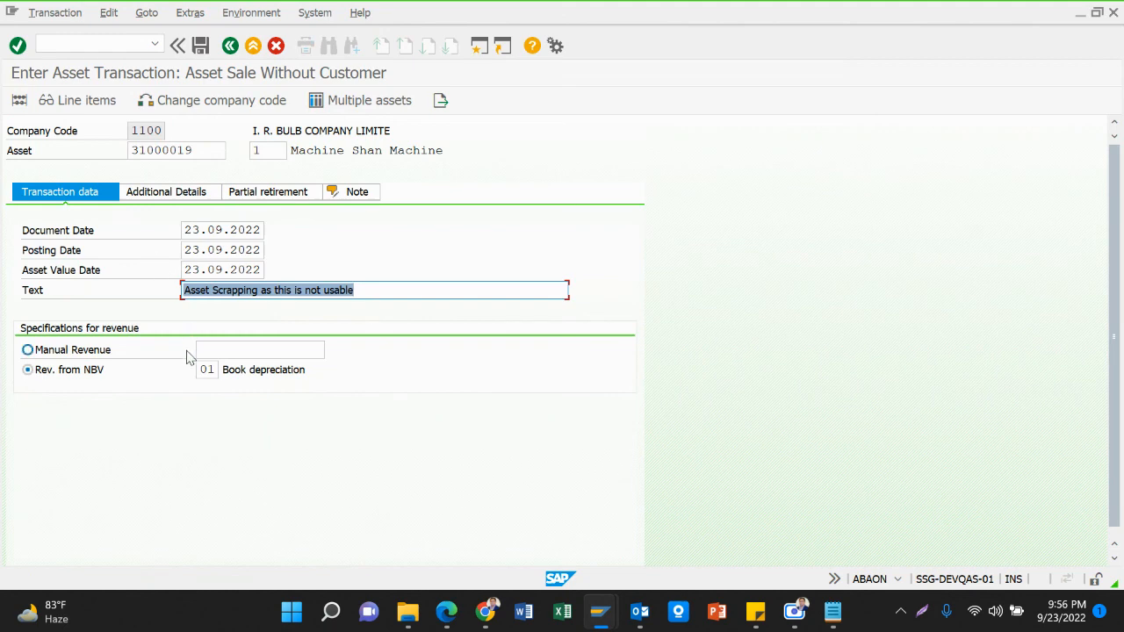
Specify a manual revenue of 1.00 for the sale instead of revenue from NBV and try to simulate the posting.
left_click(103, 353)
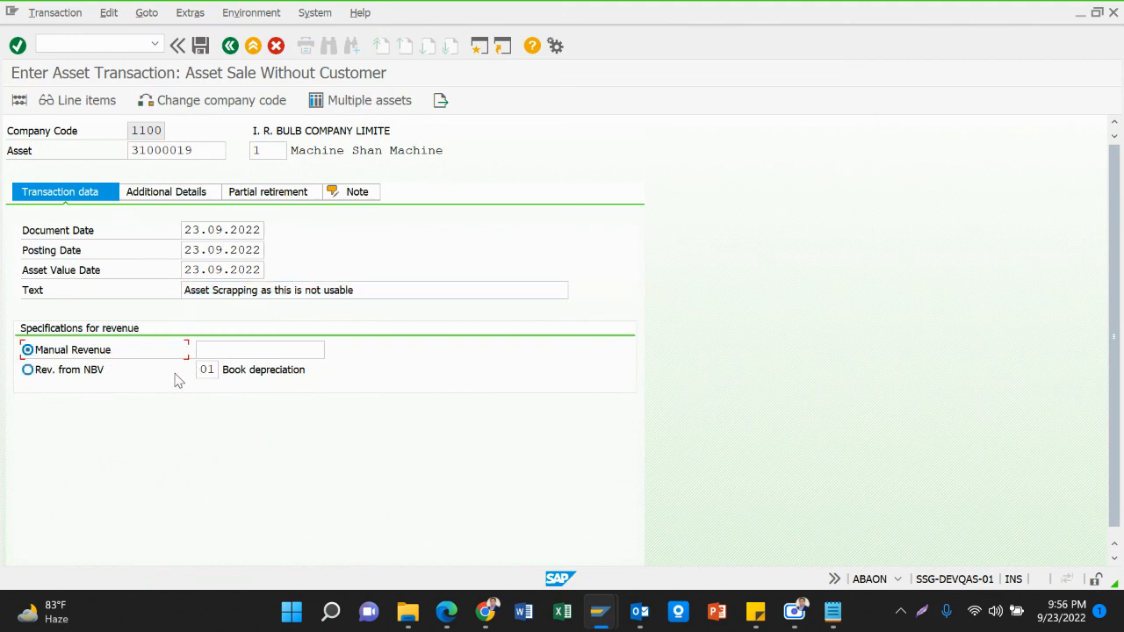
left_click(235, 348)
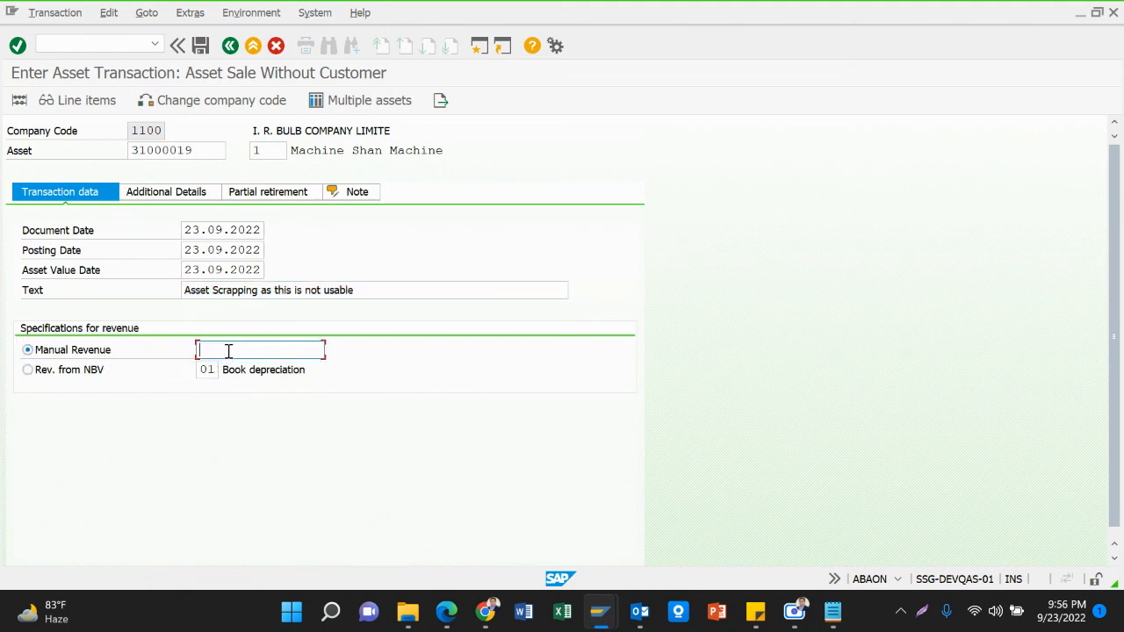
type("1")
key("Return")
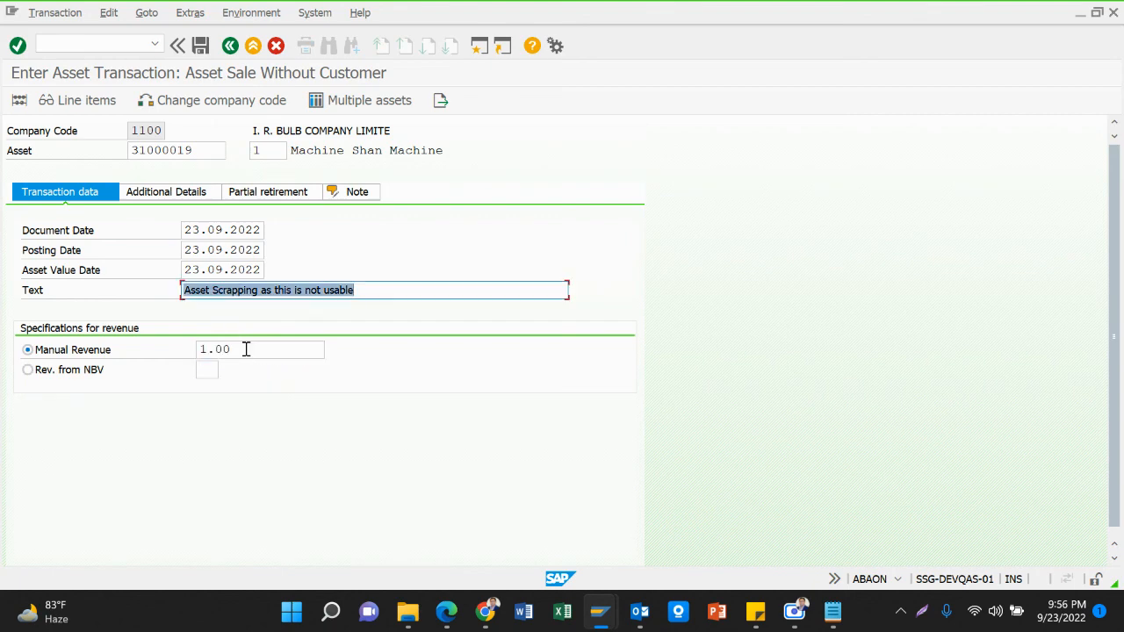
left_click(70, 100)
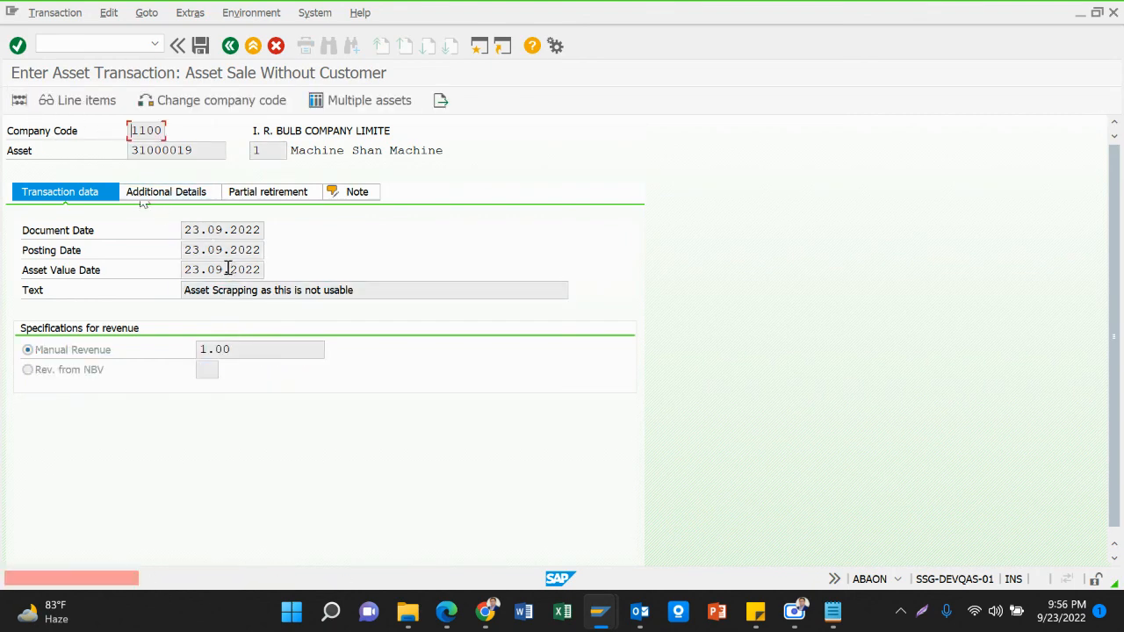
key("Return")
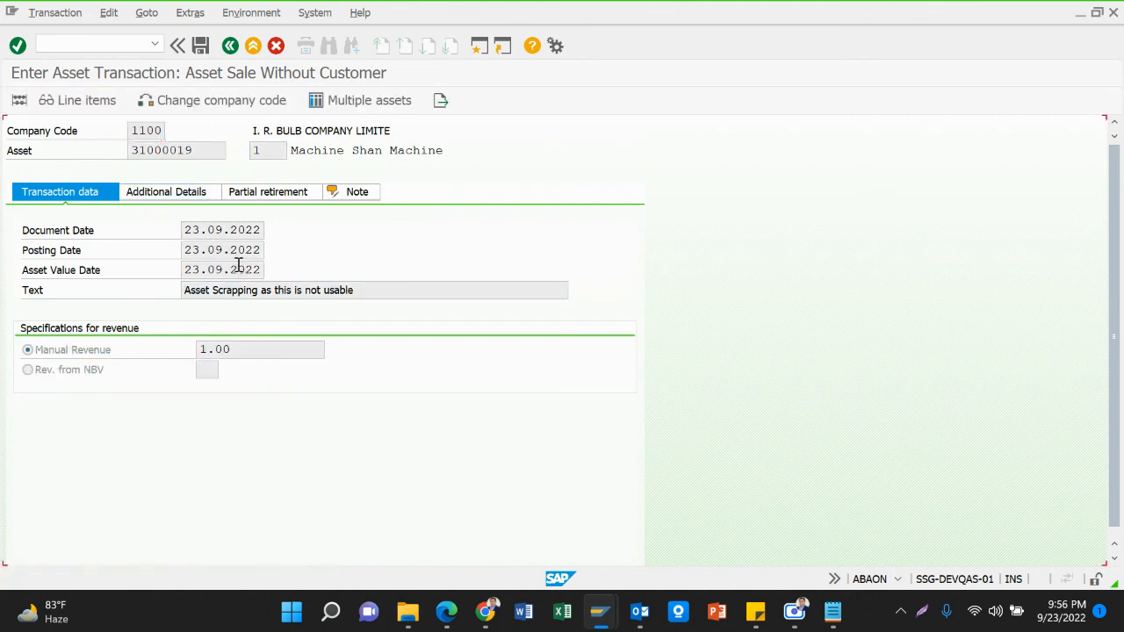
Set the sale's transaction type to 200 Retirement without revenue, and replace it with 211 Retirement due to catastrophe, with revenue.
left_click(163, 195)
left_click(131, 329)
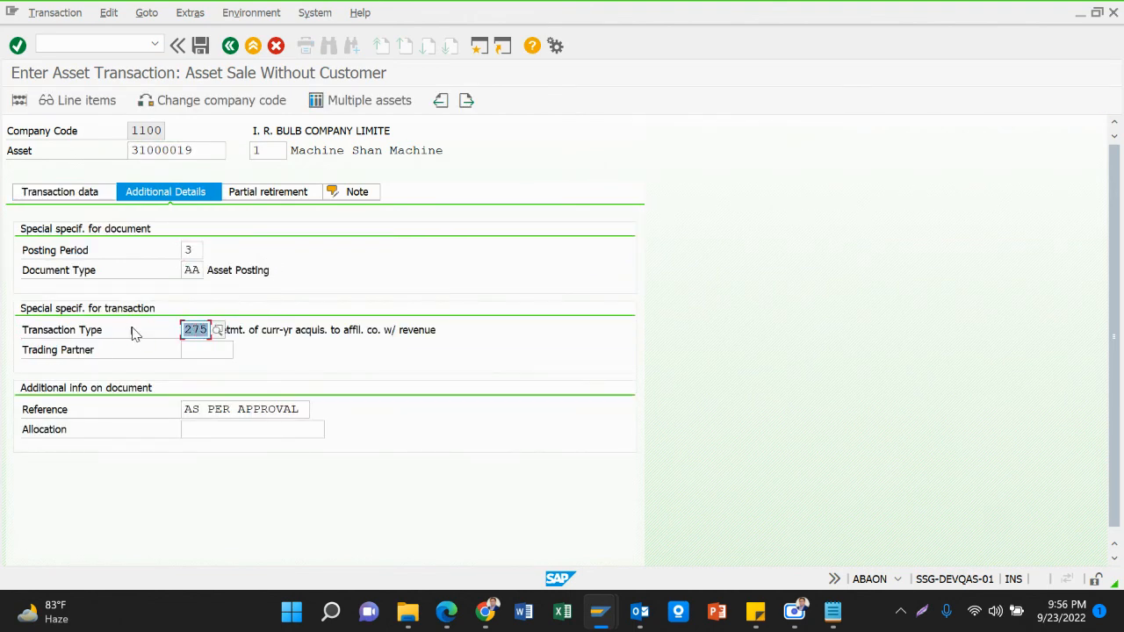
type("200")
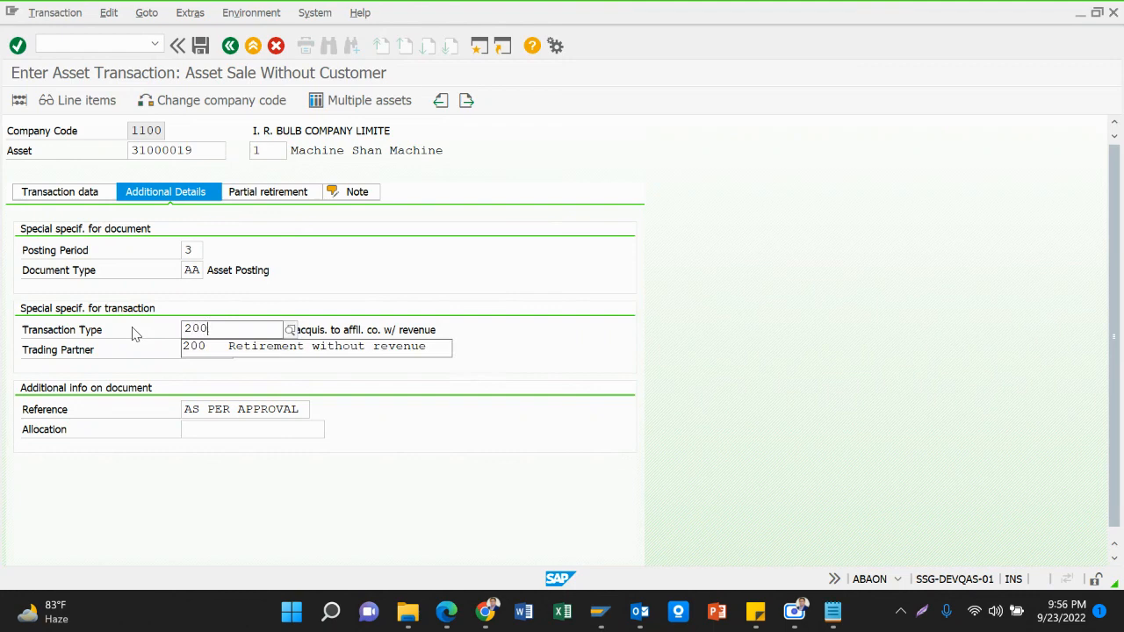
left_click(246, 348)
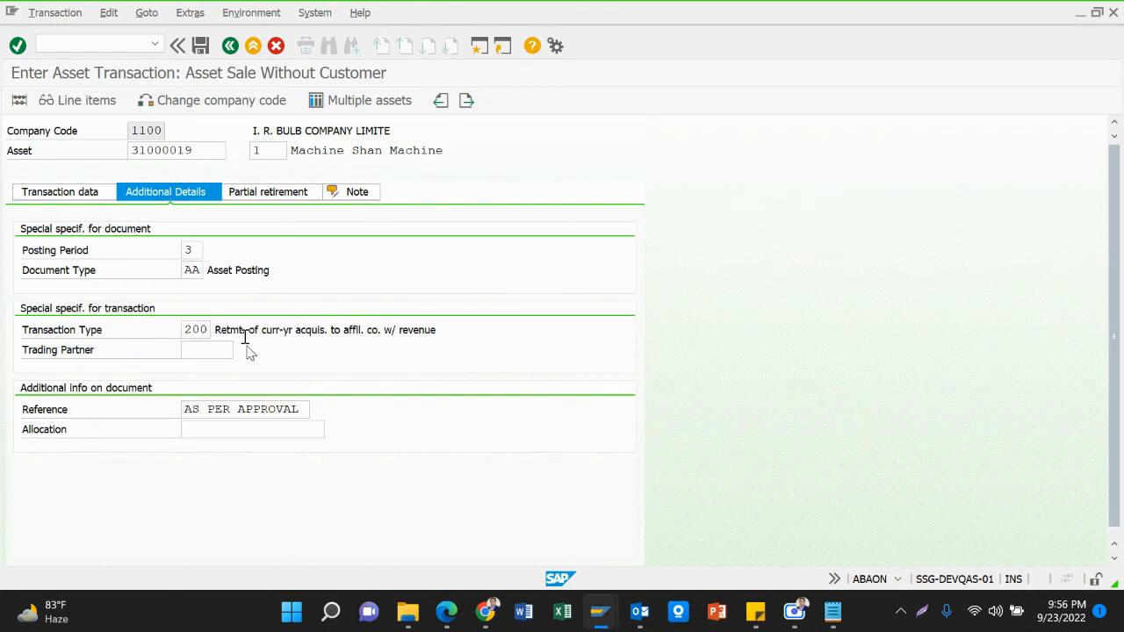
key("BackSpace")
key("BackSpace")
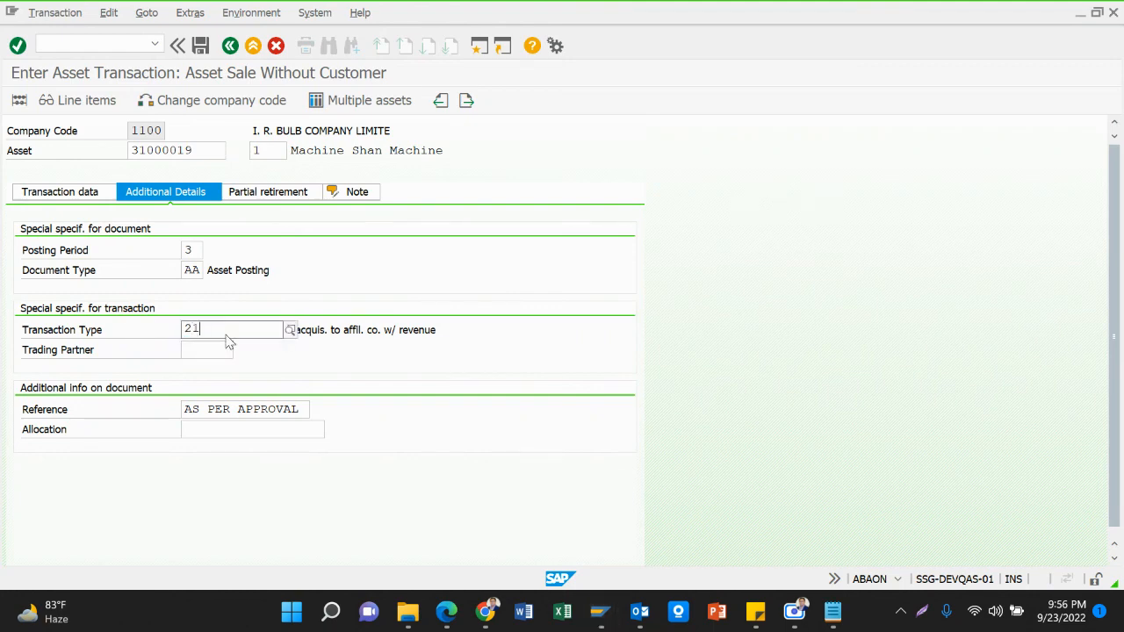
type("1")
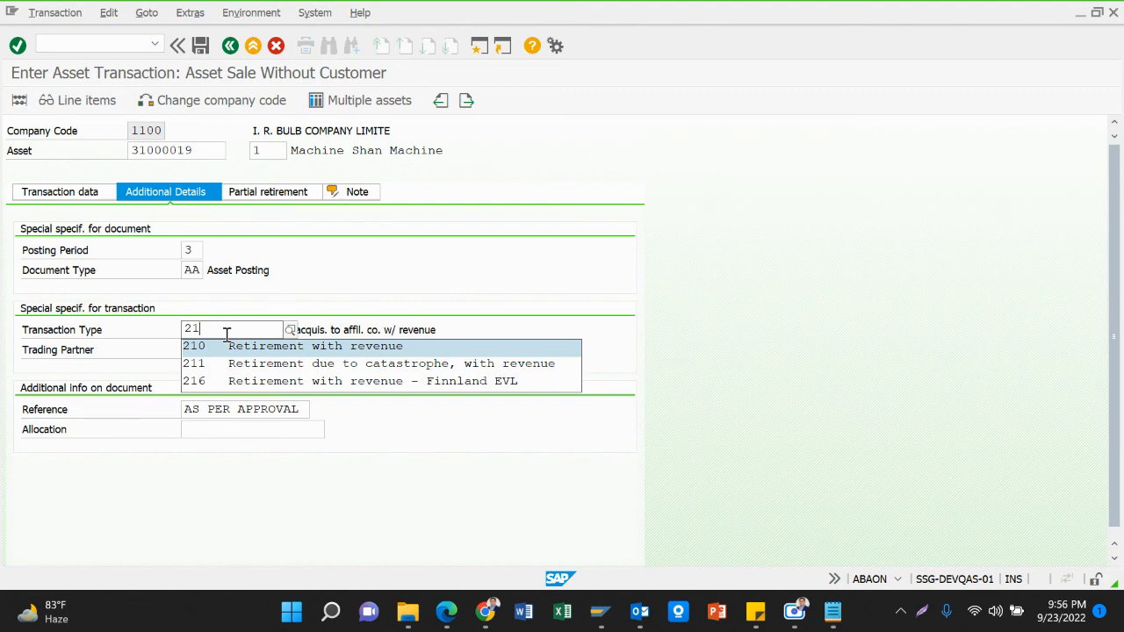
left_click(309, 363)
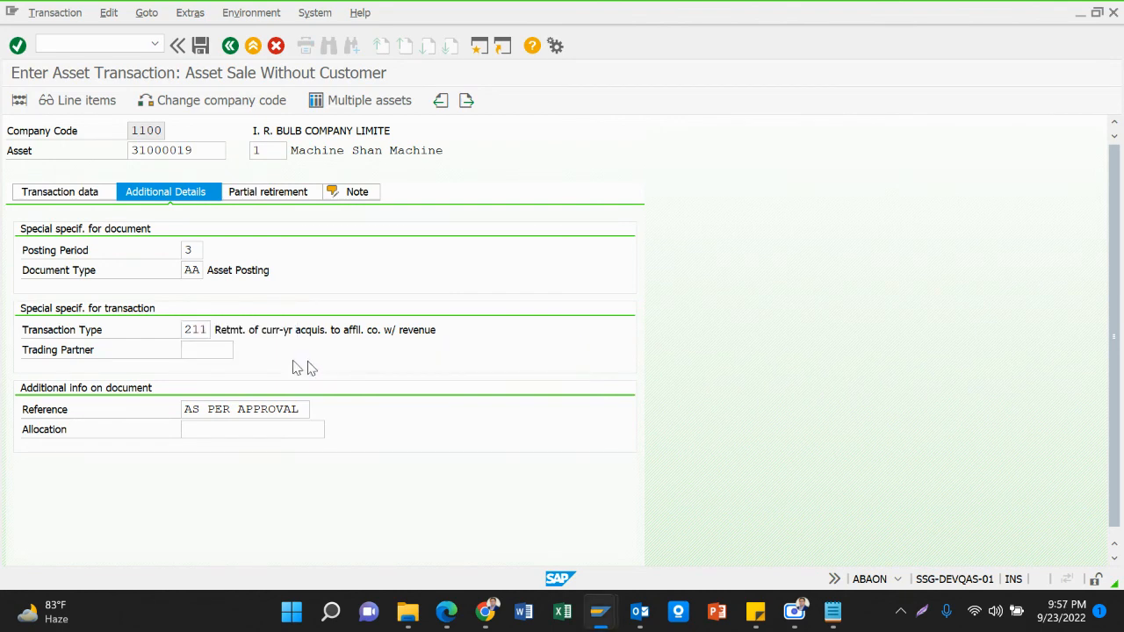
Return the sale entry to transaction type 210 and try to simulate the posting with the manual revenue.
left_click(207, 334)
key("BackSpace")
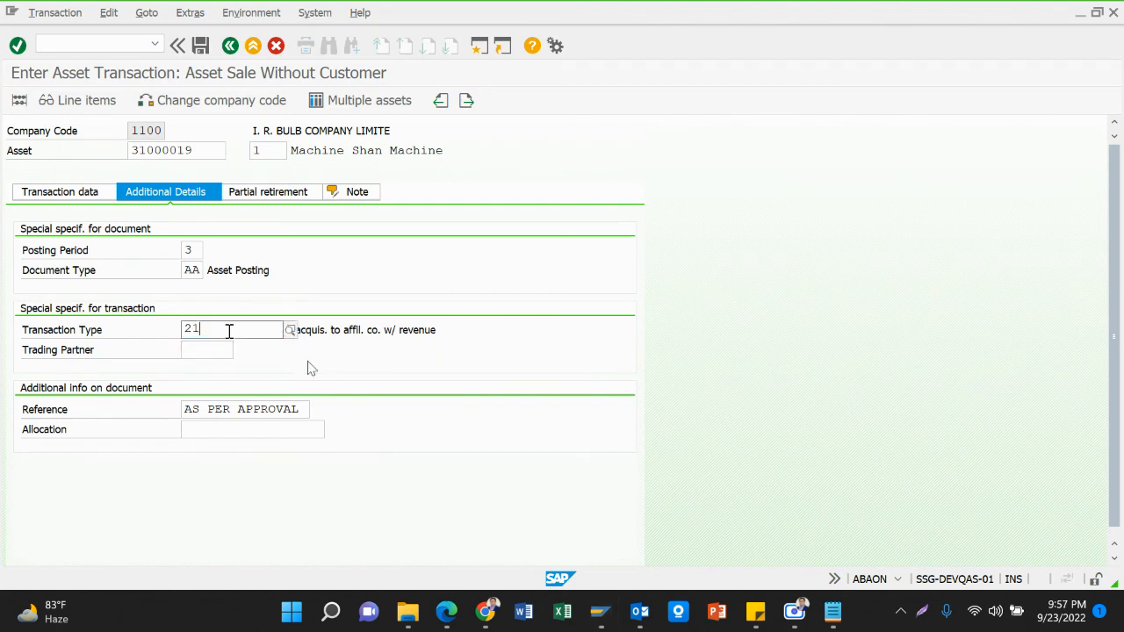
type("0")
left_click(266, 349)
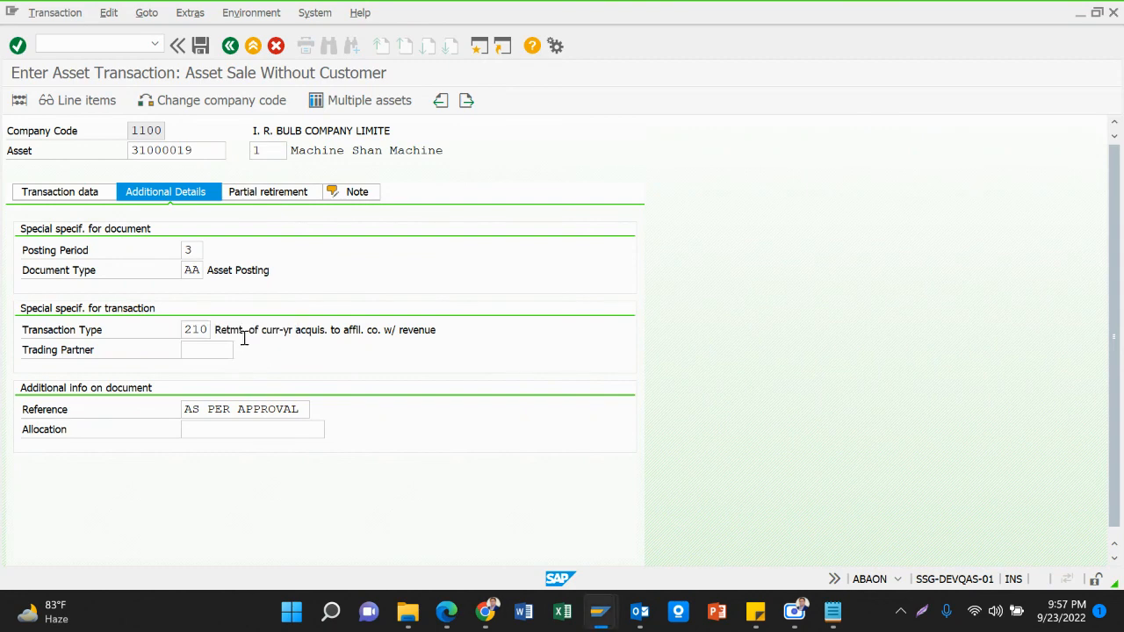
left_click(19, 100)
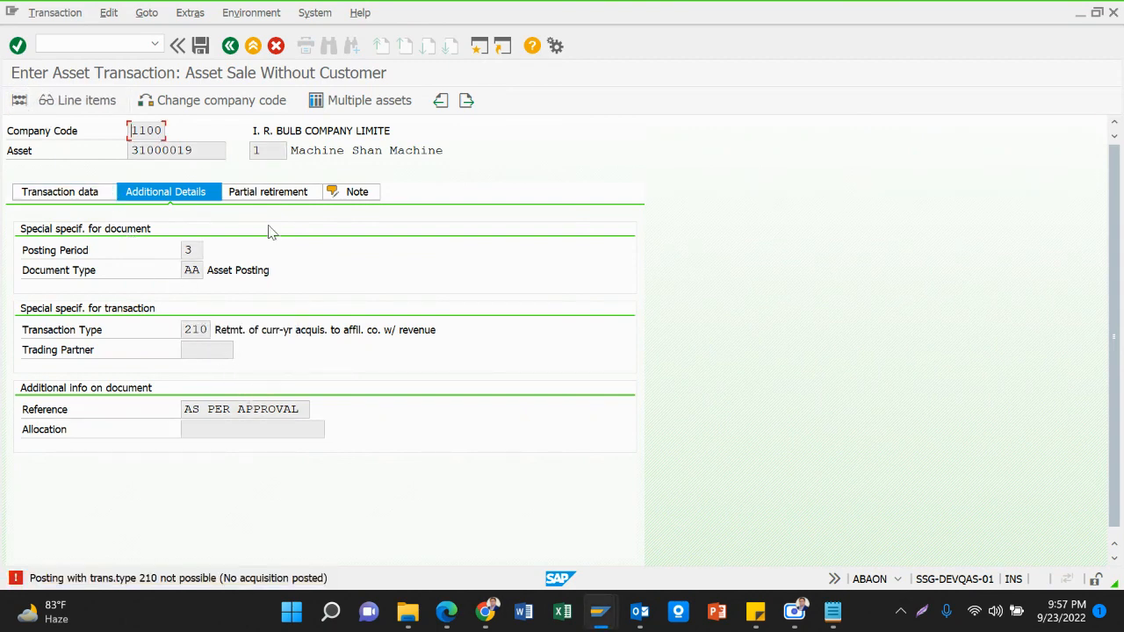
Discard the asset sale entry without saving its data and switch to the session notes in Notepad.
left_click(276, 47)
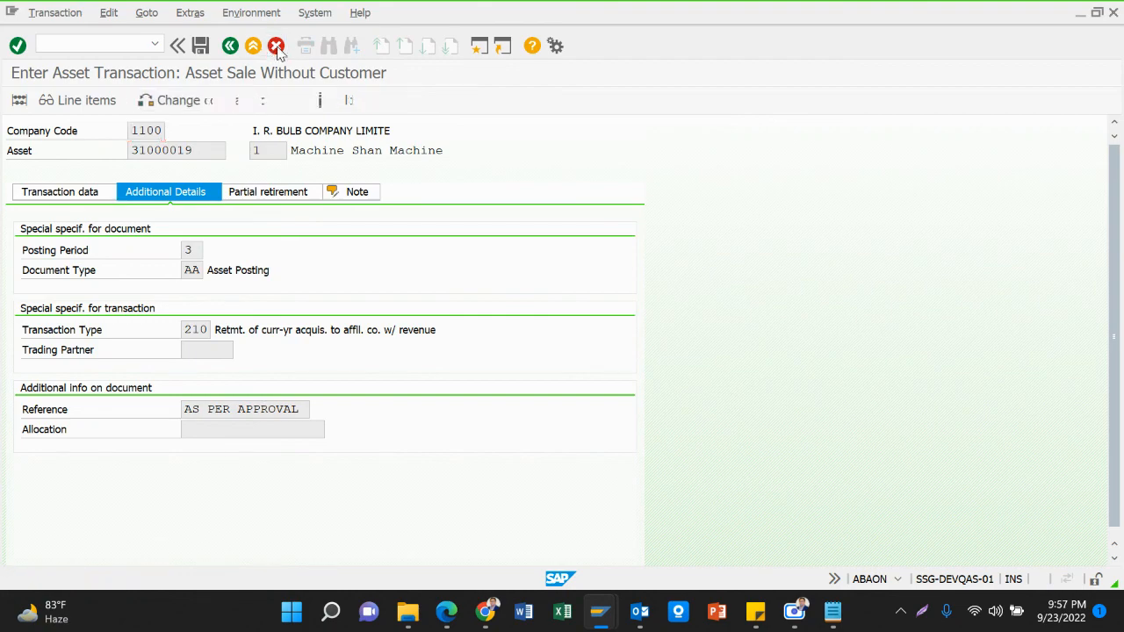
left_click(312, 357)
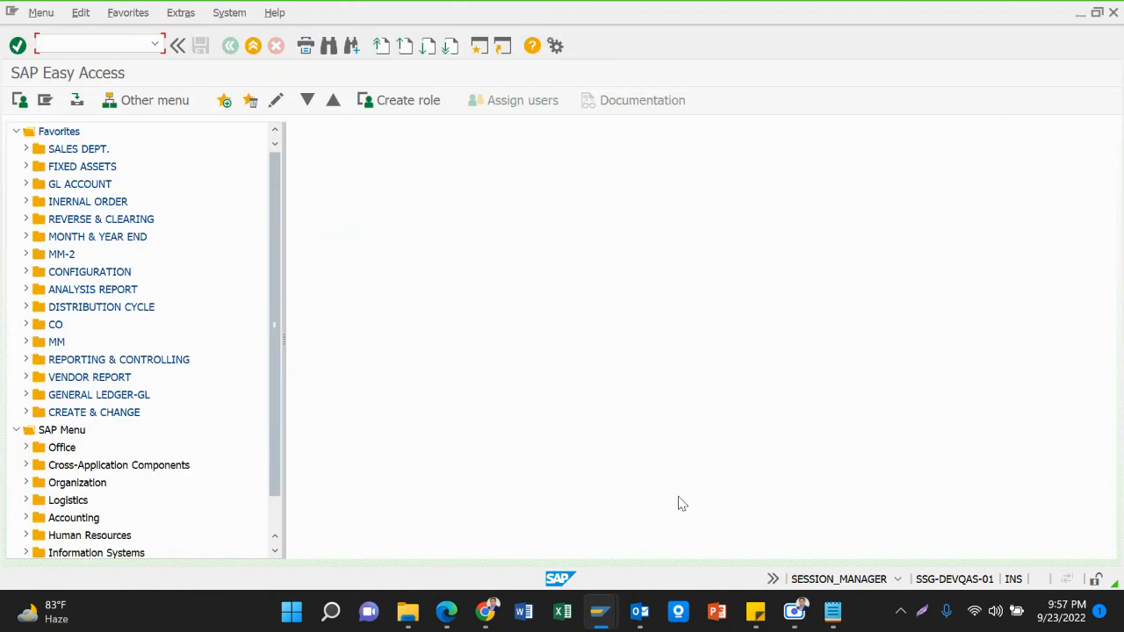
mouse_move(599, 612)
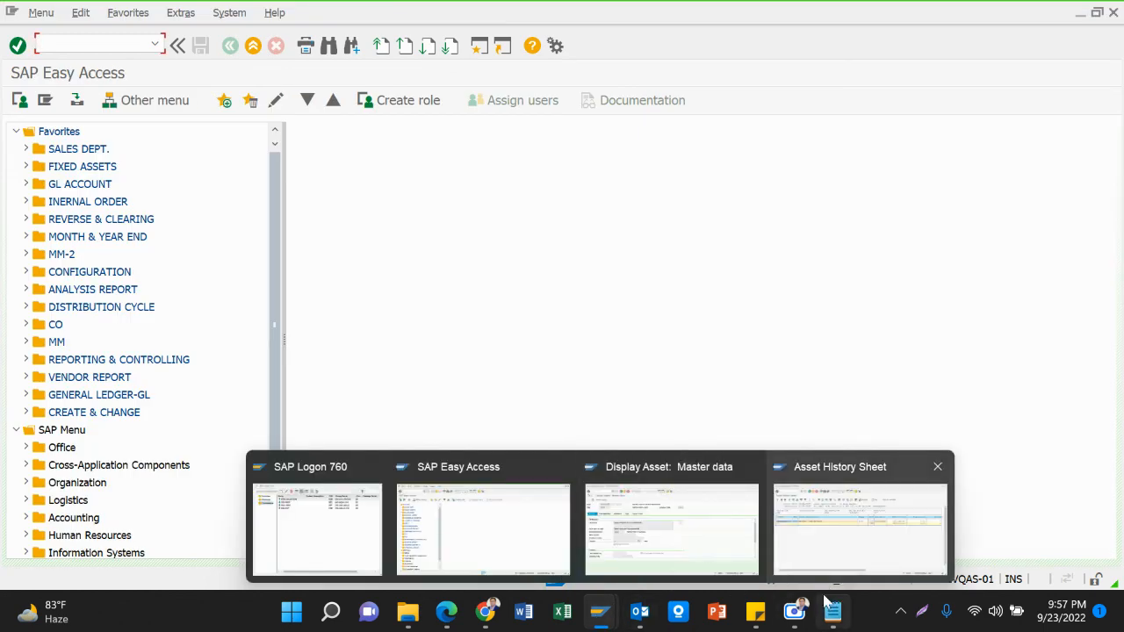
left_click(828, 541)
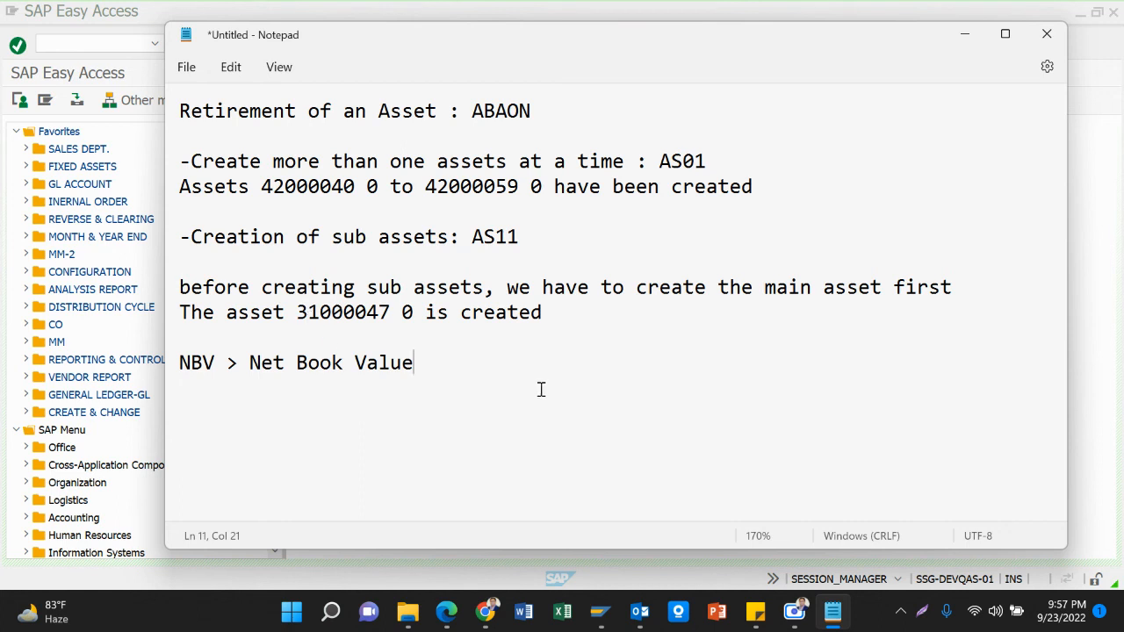
Copy the notes from "Retirement of an Asset : ABAON" through the sub-asset creation lines, and clear all text from the note.
left_click_drag(173, 112, 573, 318)
left_click(422, 206)
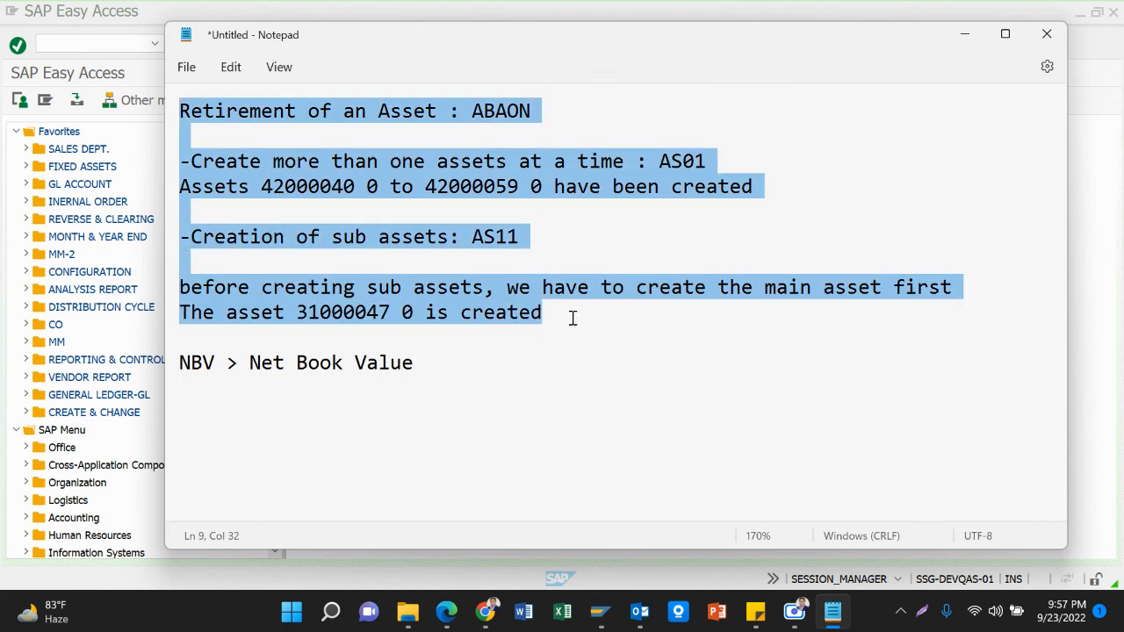
left_click(616, 272)
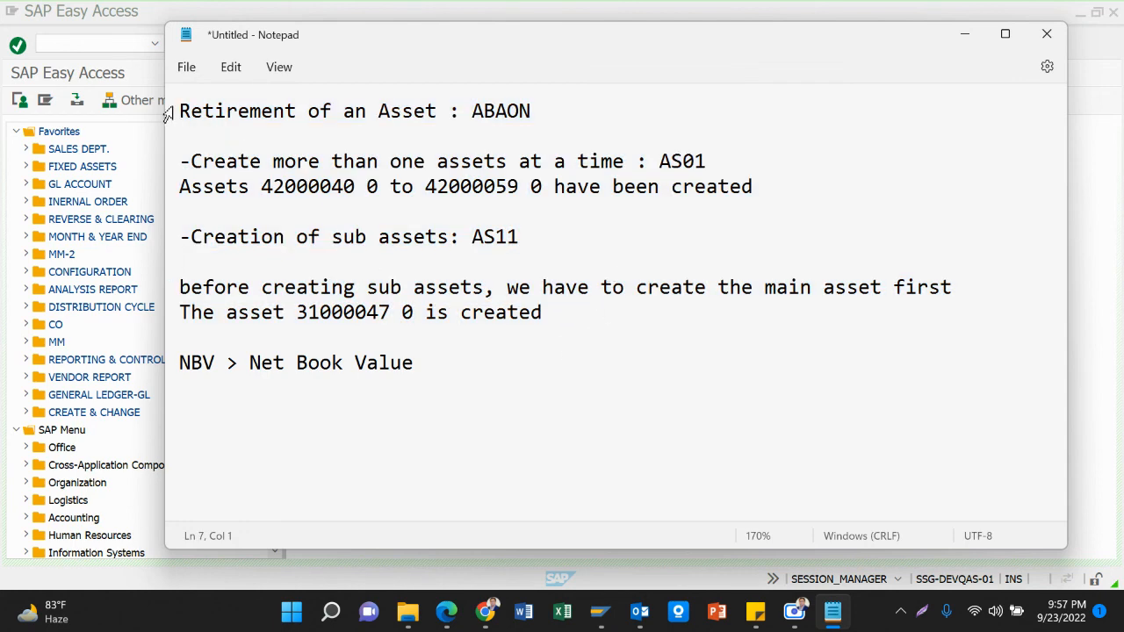
left_click_drag(180, 109, 555, 325)
key("ctrl+c")
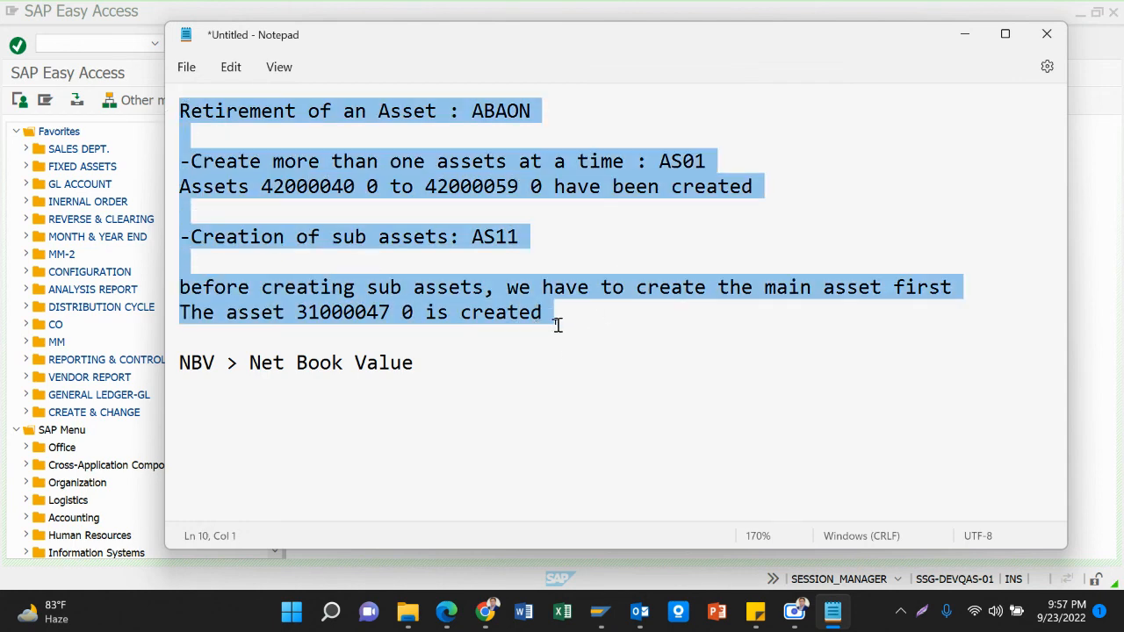
key("BackSpace")
left_click_drag(431, 158, 196, 115)
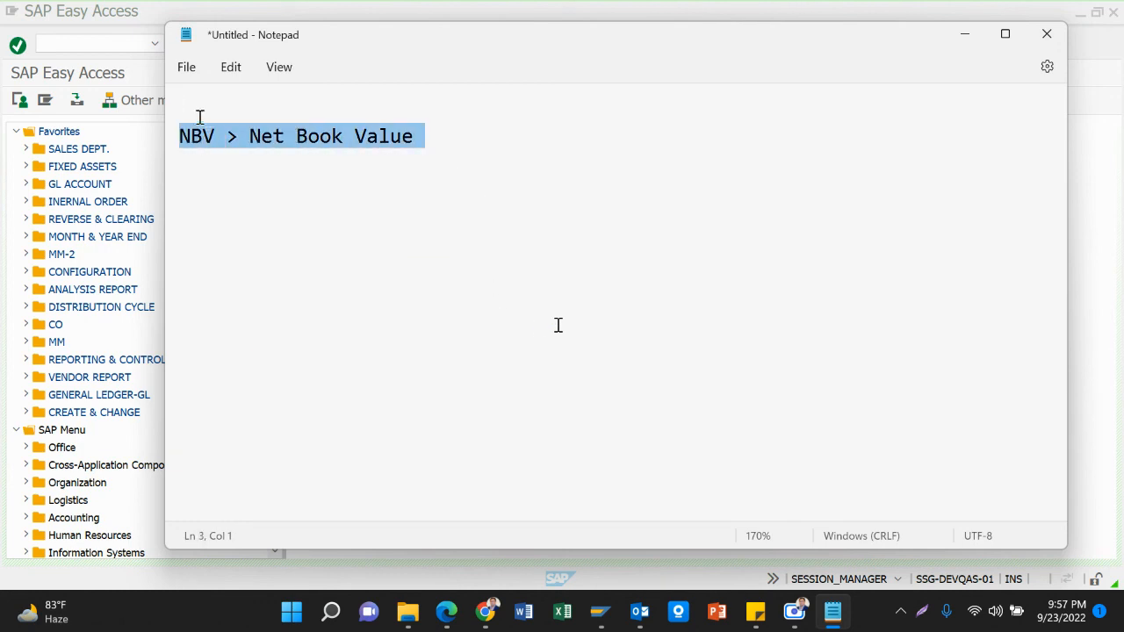
key("BackSpace")
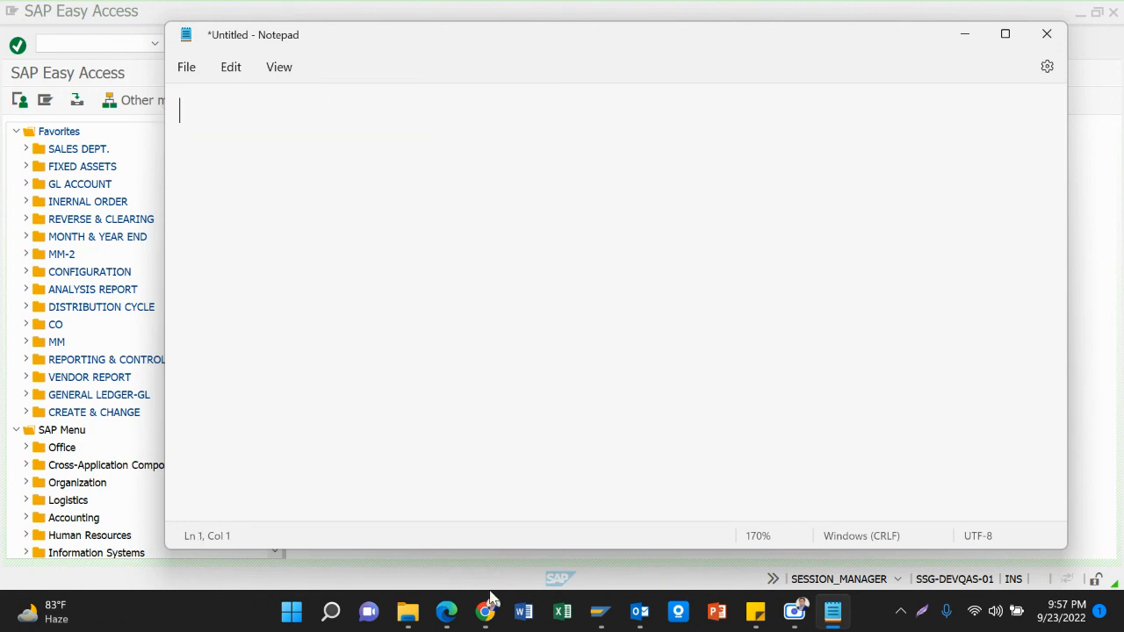
Switch to WhatsApp in Chrome, paste the copied notes into the SAP FICO (Batch-8) group chat and send them.
mouse_move(488, 610)
left_click(293, 534)
left_click(314, 19)
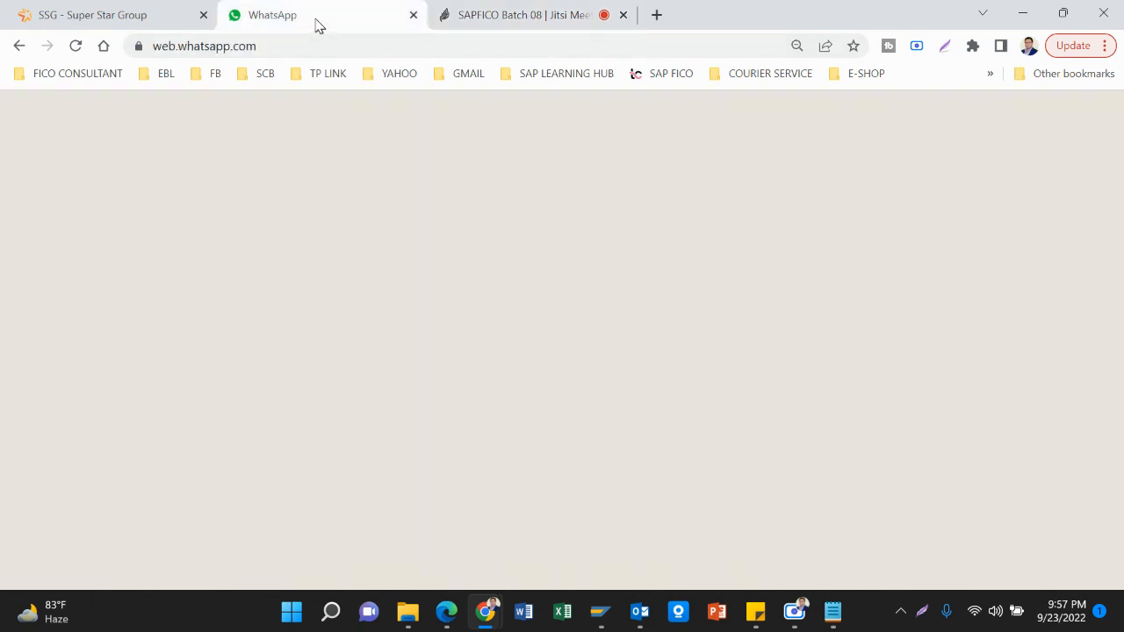
left_click(548, 563)
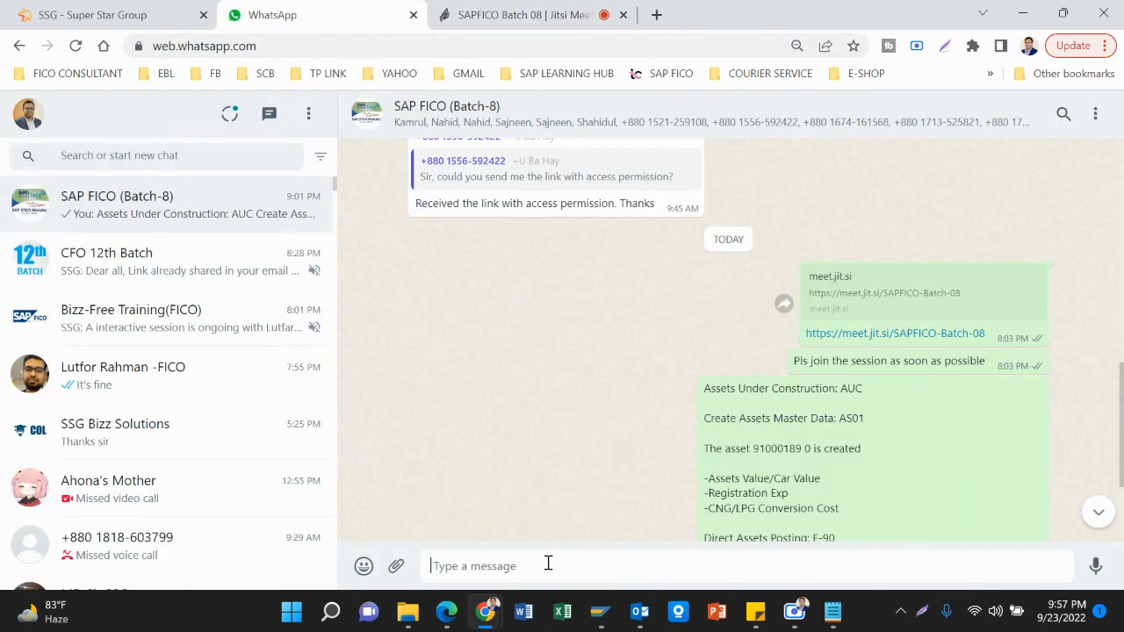
key("ctrl+v")
key("Return")
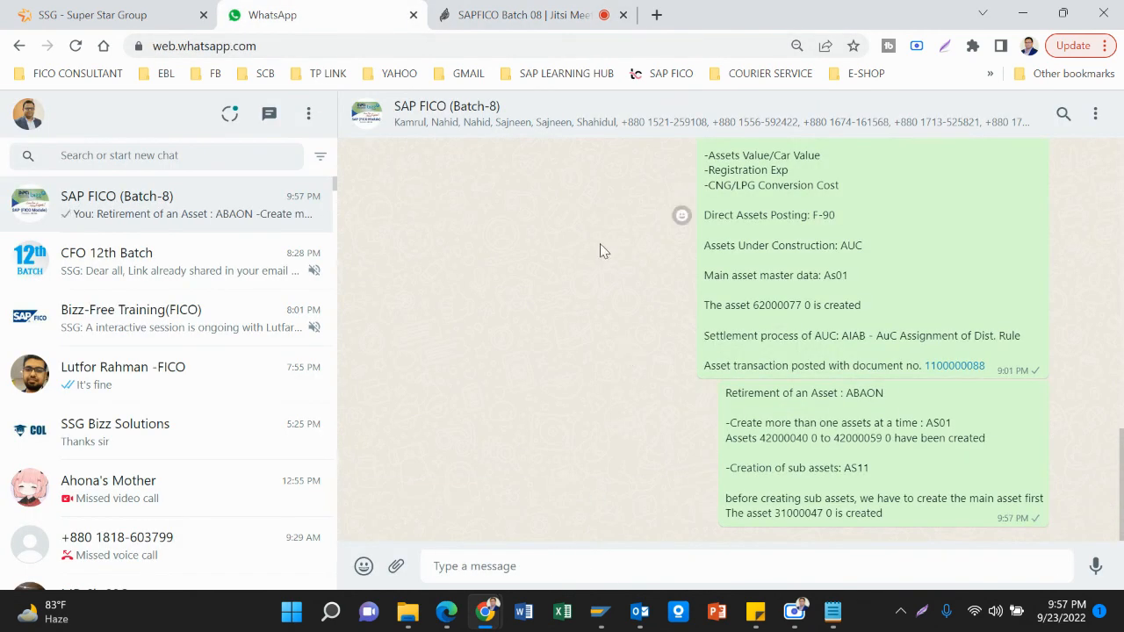
Switch back to SAP's Asset History Sheet window.
mouse_move(602, 620)
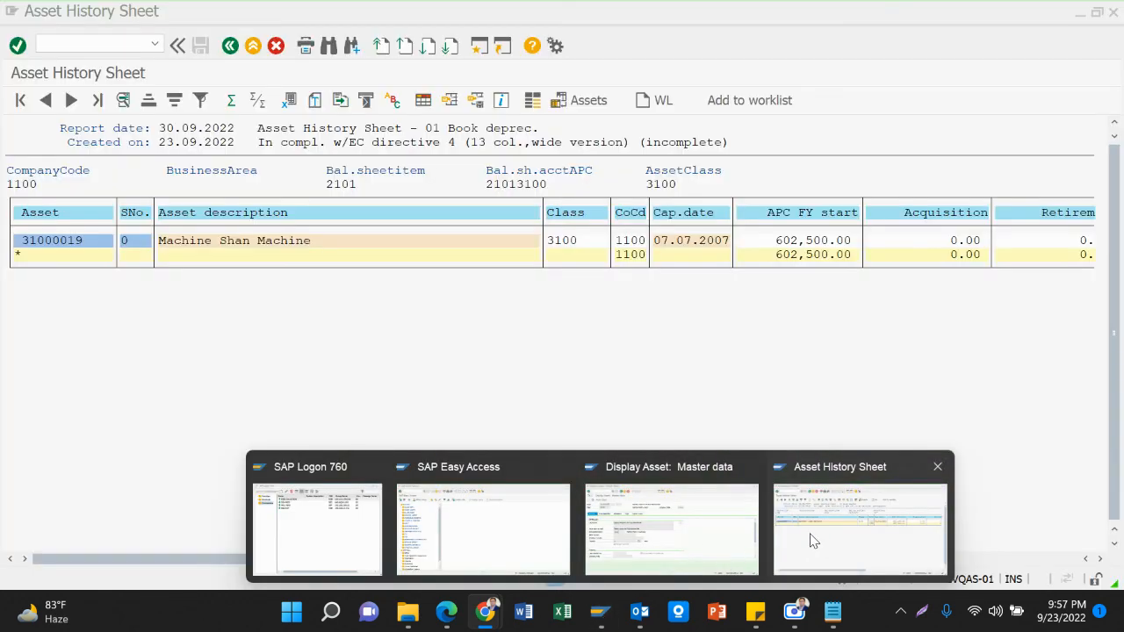
left_click(812, 541)
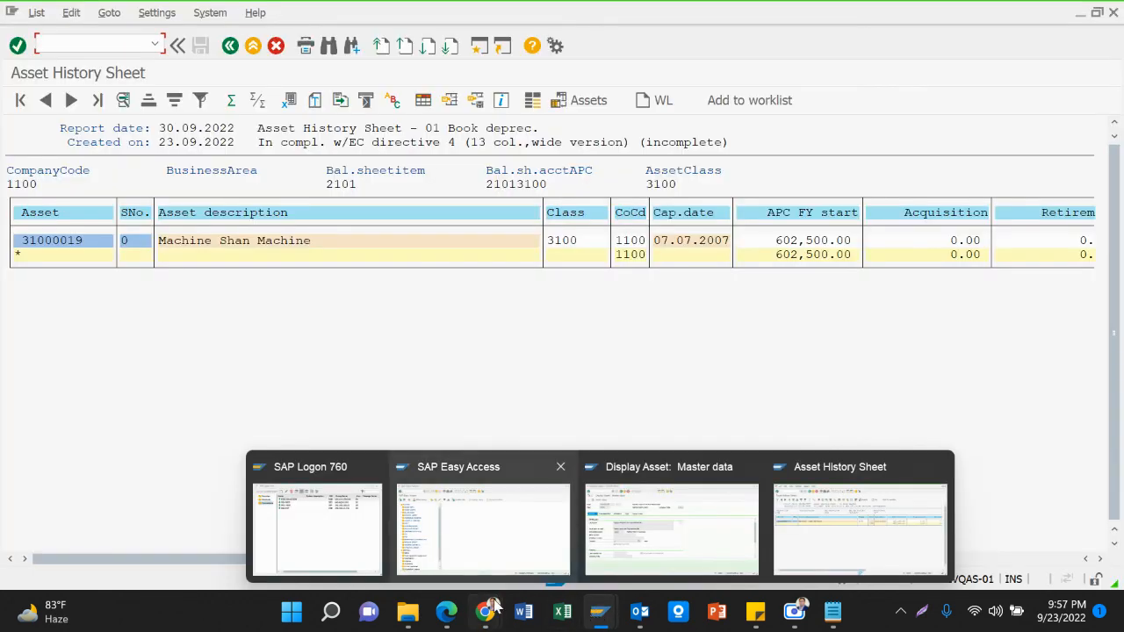
Switch to Chrome and bring up the SAPFICO Batch 08 Jitsi meeting.
mouse_move(494, 606)
left_click(351, 514)
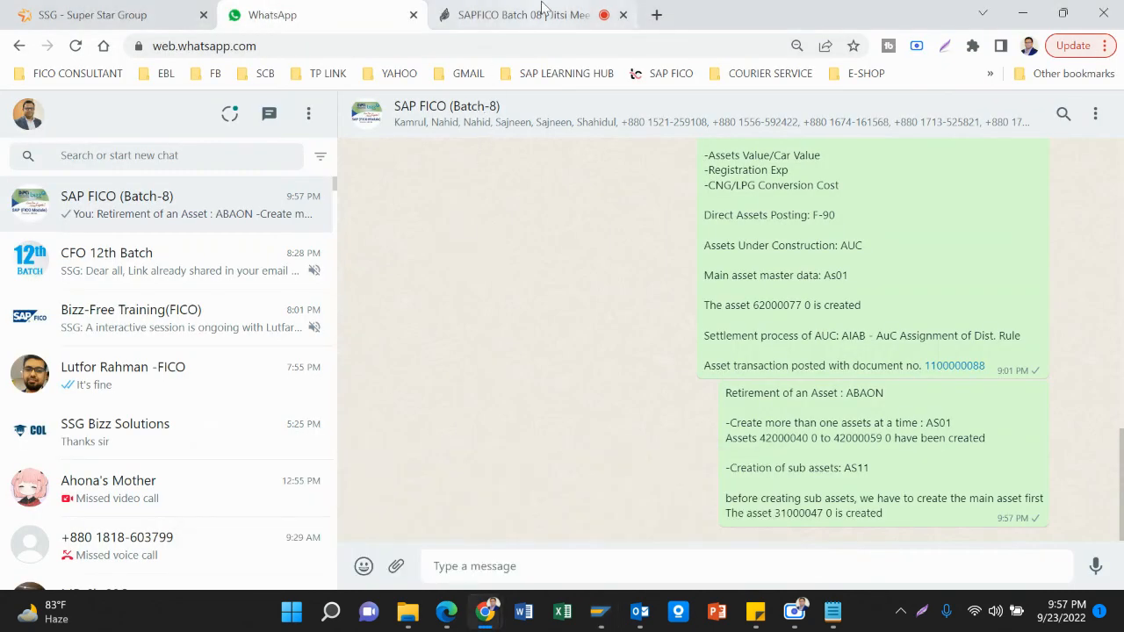
left_click(542, 11)
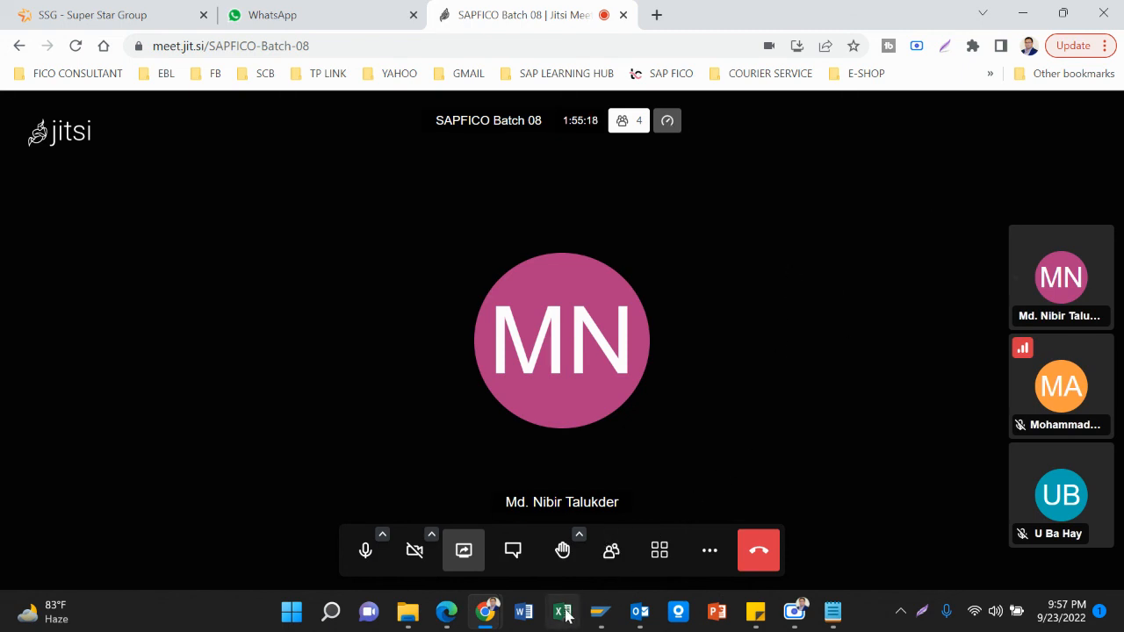
Switch back to SAP, view the asset master data display and bring up the SAP Easy Access window.
mouse_move(601, 614)
left_click(672, 527)
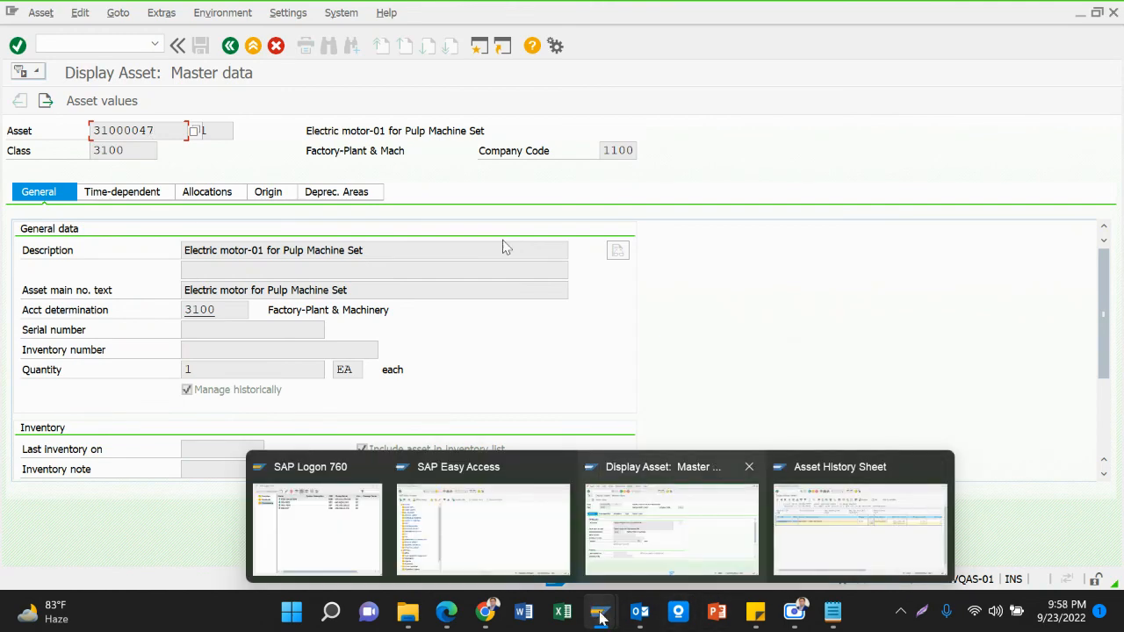
left_click(526, 544)
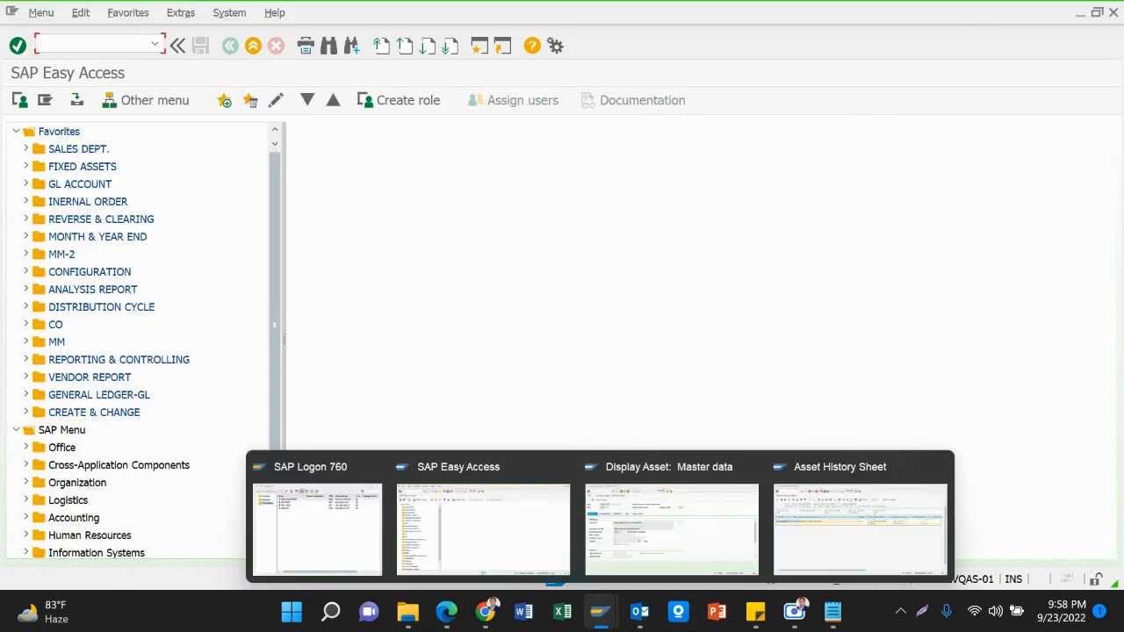
Return to the SAPFICO Batch 08 Jitsi meeting in Chrome and leave the meeting.
mouse_move(486, 612)
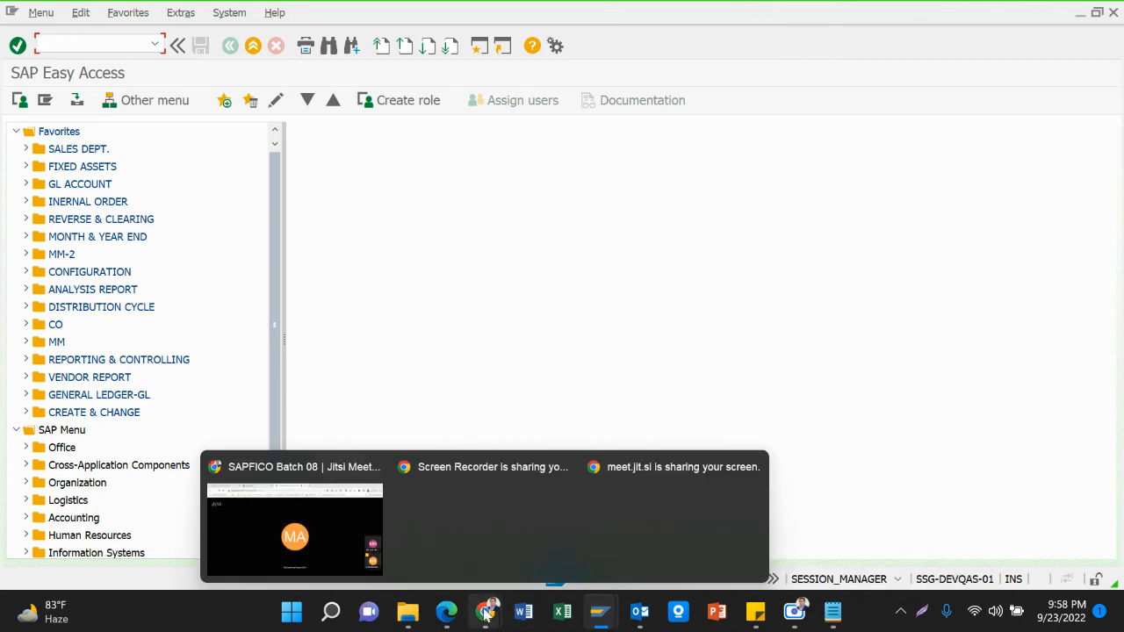
left_click(342, 519)
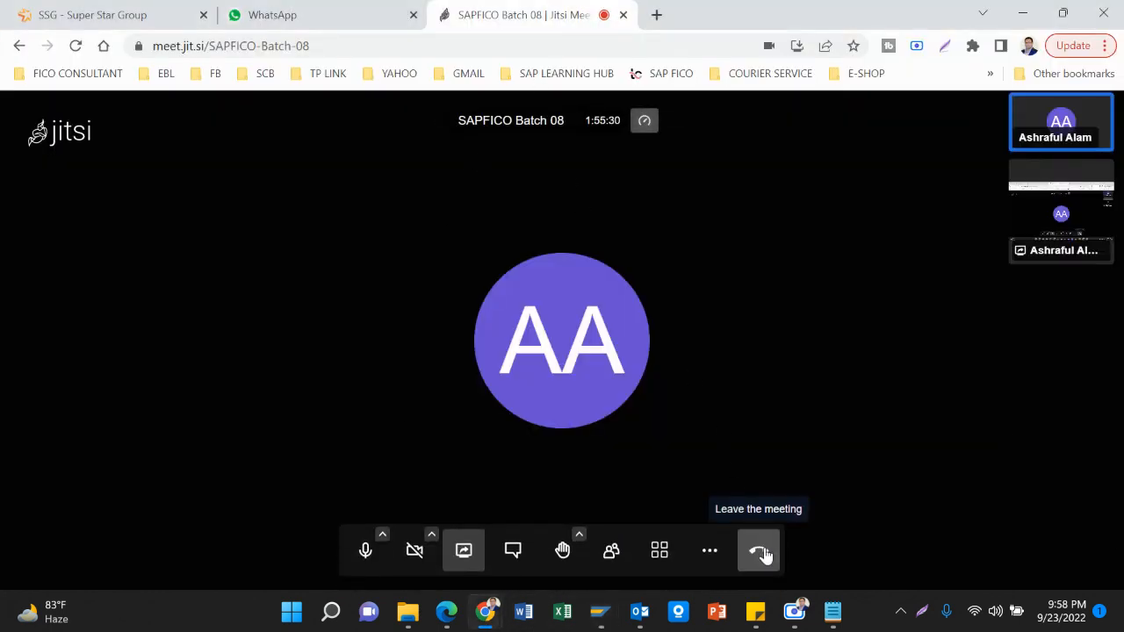
left_click(764, 553)
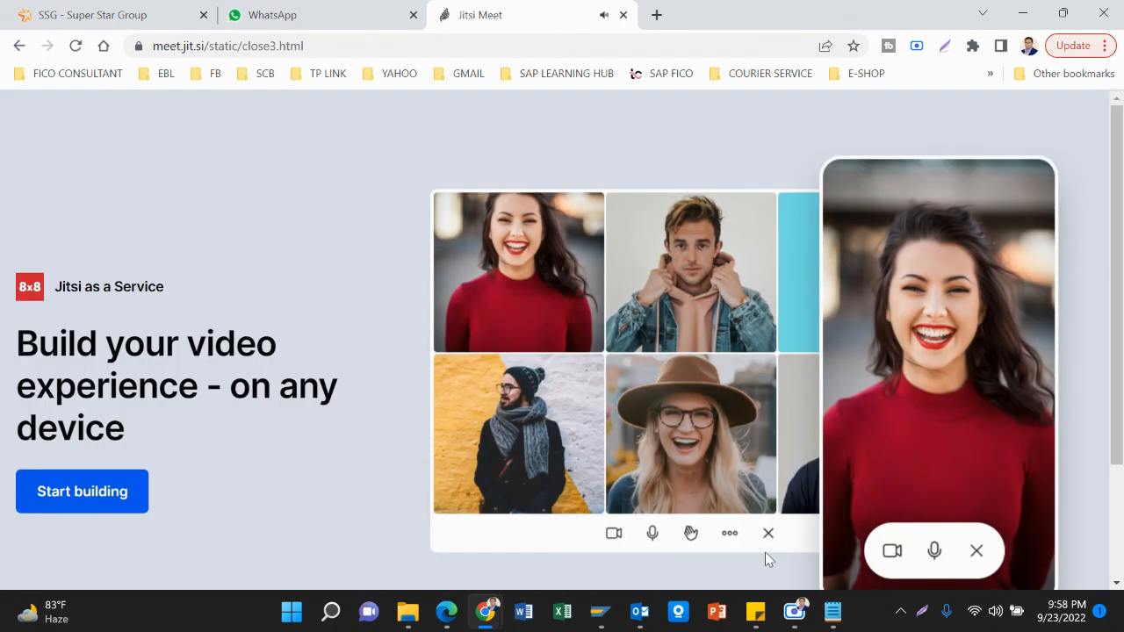
mouse_move(834, 613)
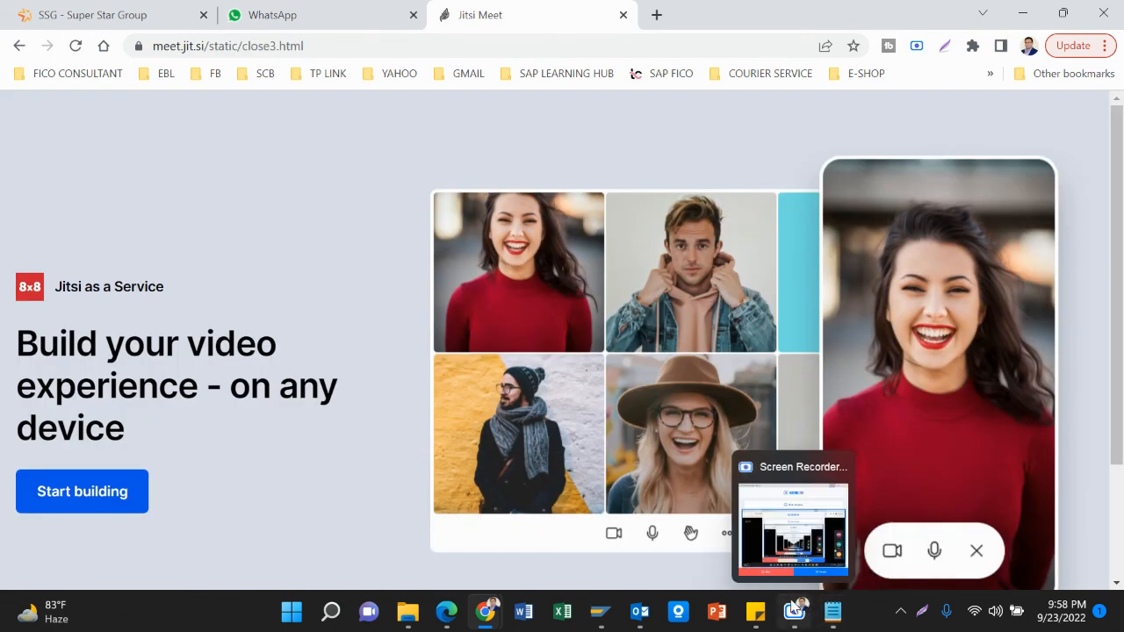